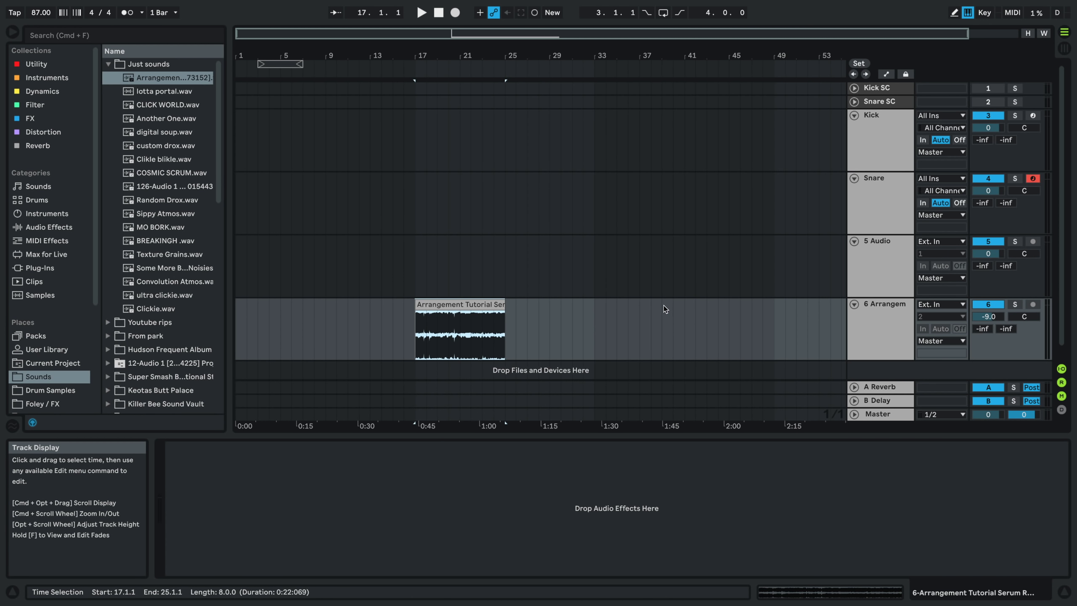
- Play back the Arrangement Tutorial audio clip on track 6 and move it to start at bar 33
{"action": "key", "text": "space"}
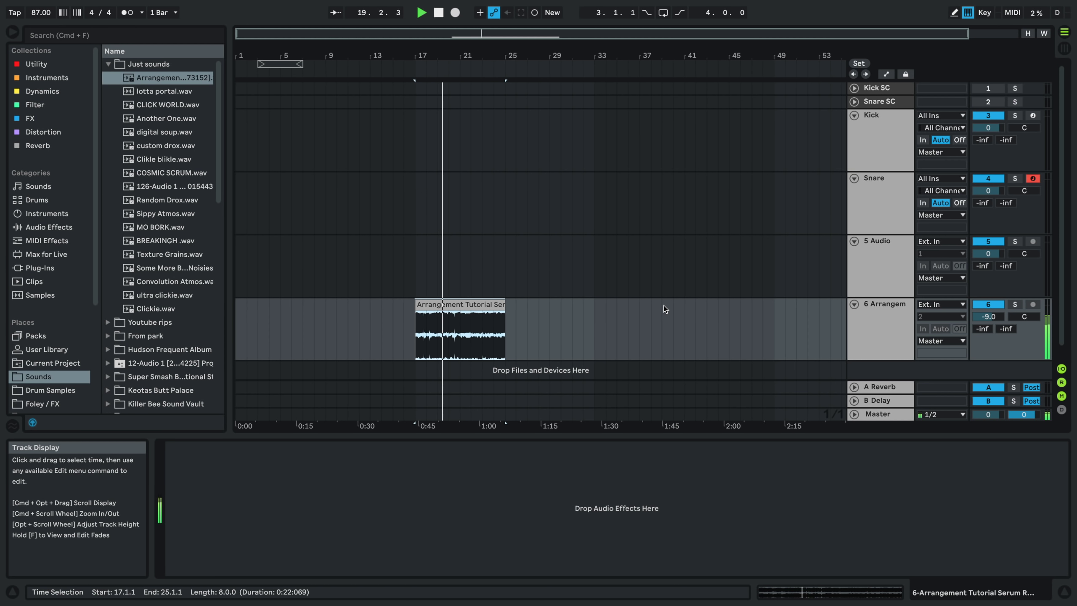
{"action": "key", "text": "space"}
{"action": "left_click_drag", "start_coordinate": [455, 305], "coordinate": [633, 320]}
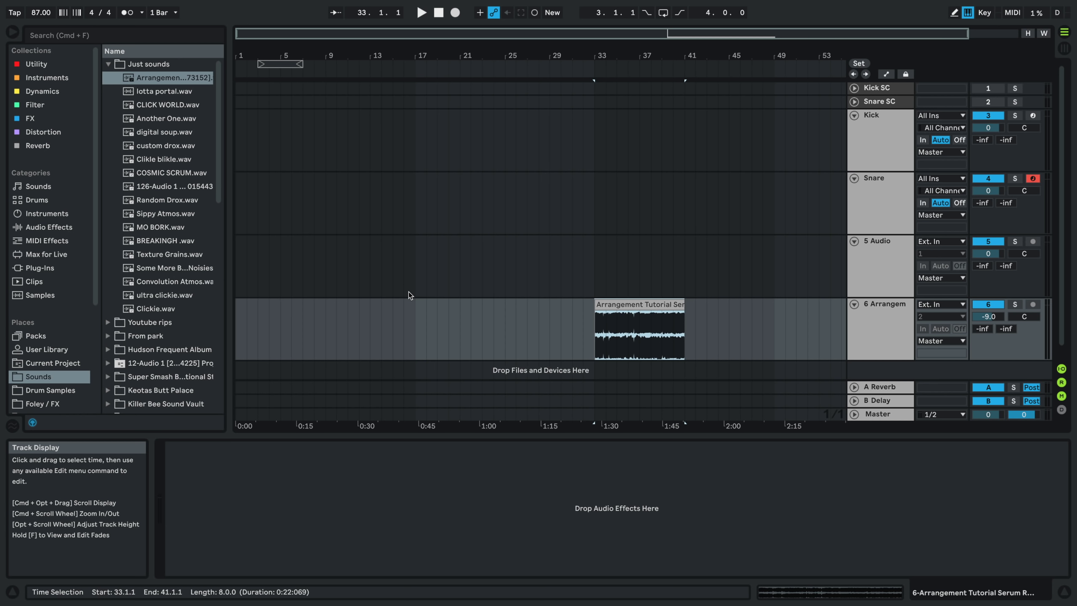
- Open the Kick track's Drum Rack and search all browser results for "kick"
{"action": "left_click", "coordinate": [901, 146]}
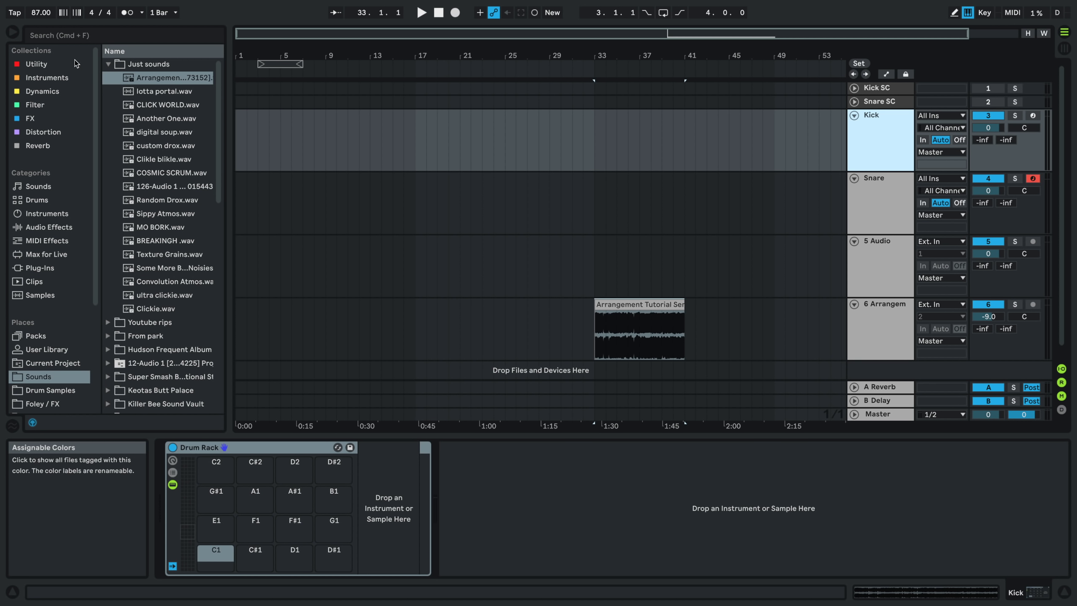
{"action": "left_click", "coordinate": [145, 37]}
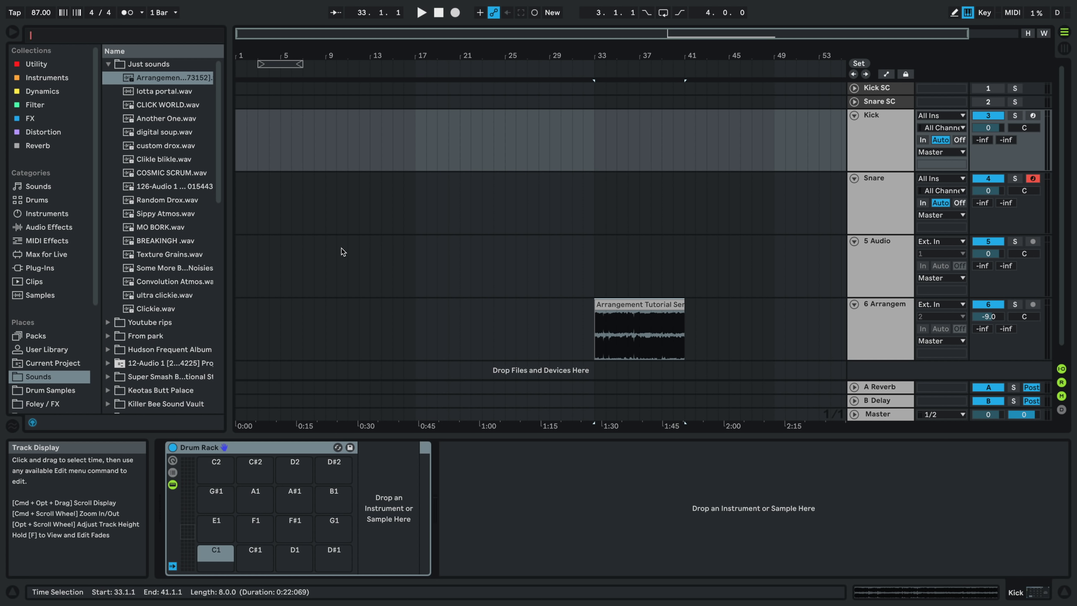
{"action": "type", "text": "kick"}
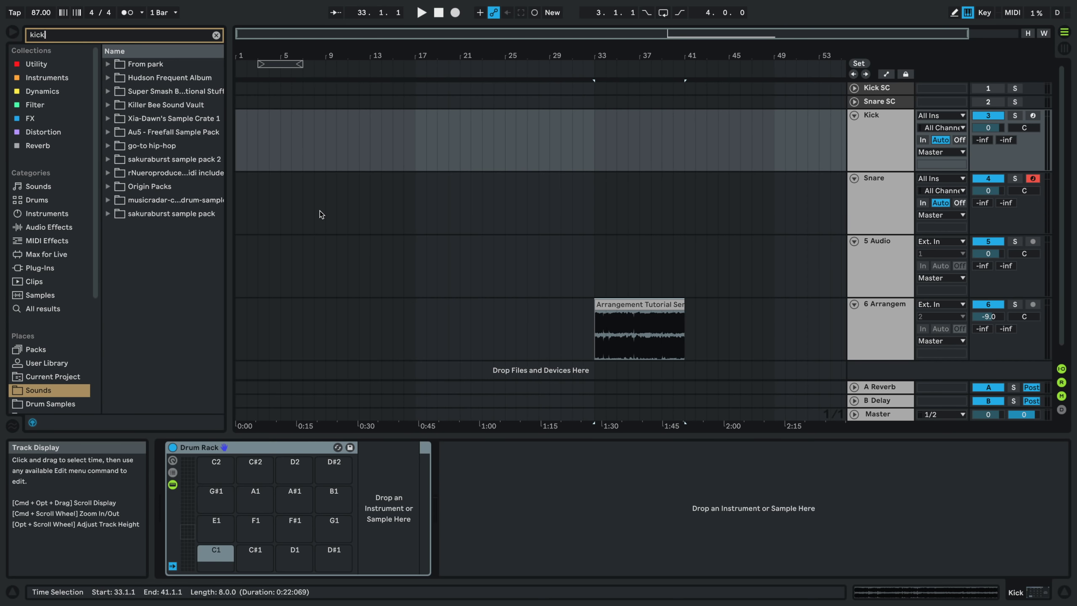
{"action": "left_click", "coordinate": [56, 310]}
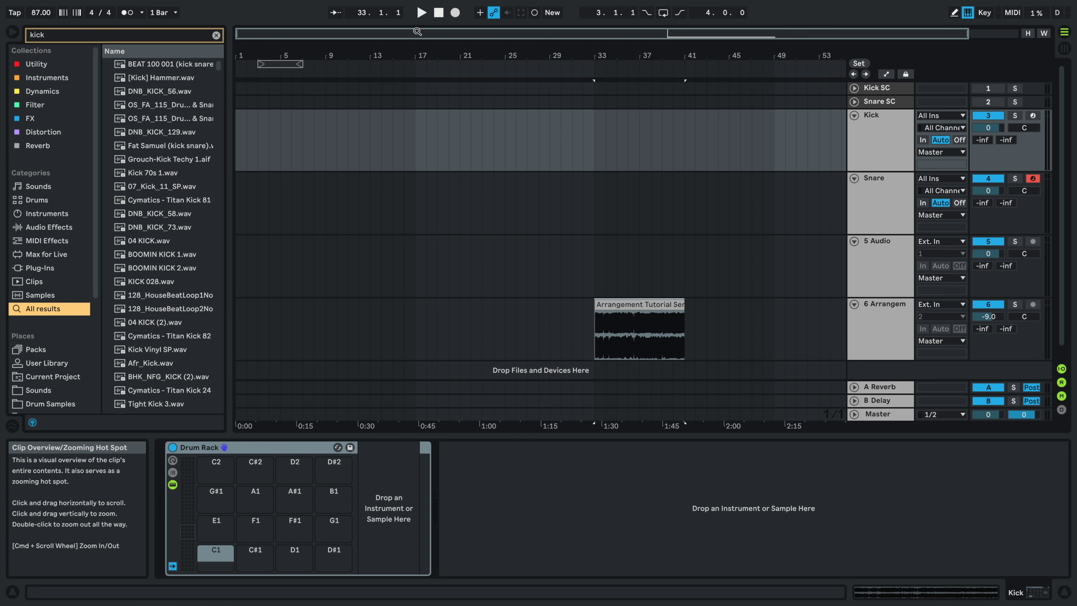
- Audition the kick samples and load 04 KICK (2).wav onto the C1 pad of the Kick track's Drum Rack
{"action": "left_click_drag", "start_coordinate": [418, 33], "coordinate": [483, 55]}
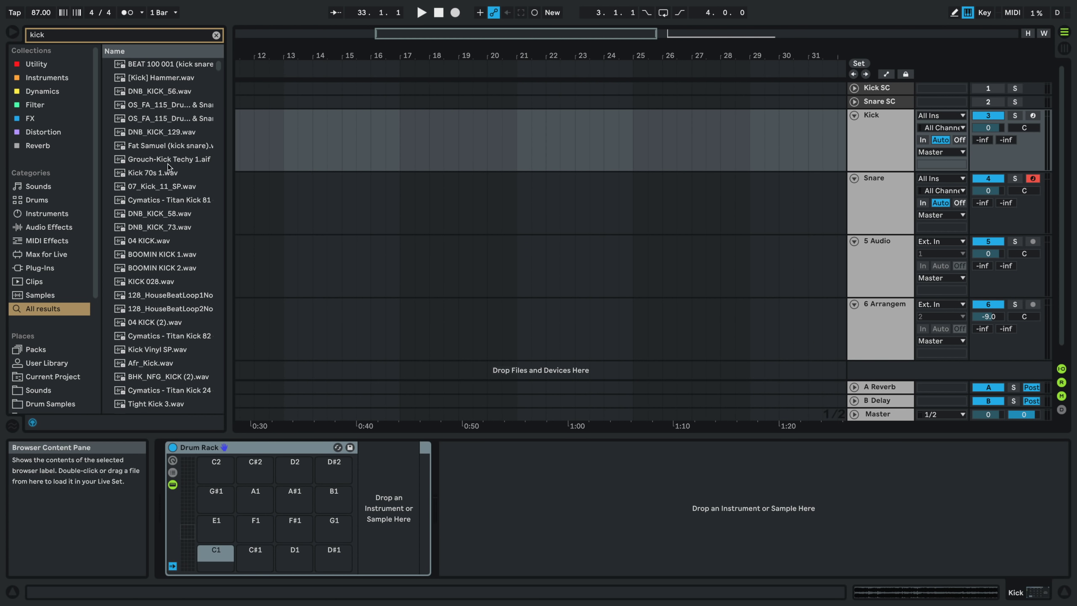
{"action": "left_click", "coordinate": [155, 108]}
{"action": "left_click", "coordinate": [179, 149]}
{"action": "left_click", "coordinate": [175, 173]}
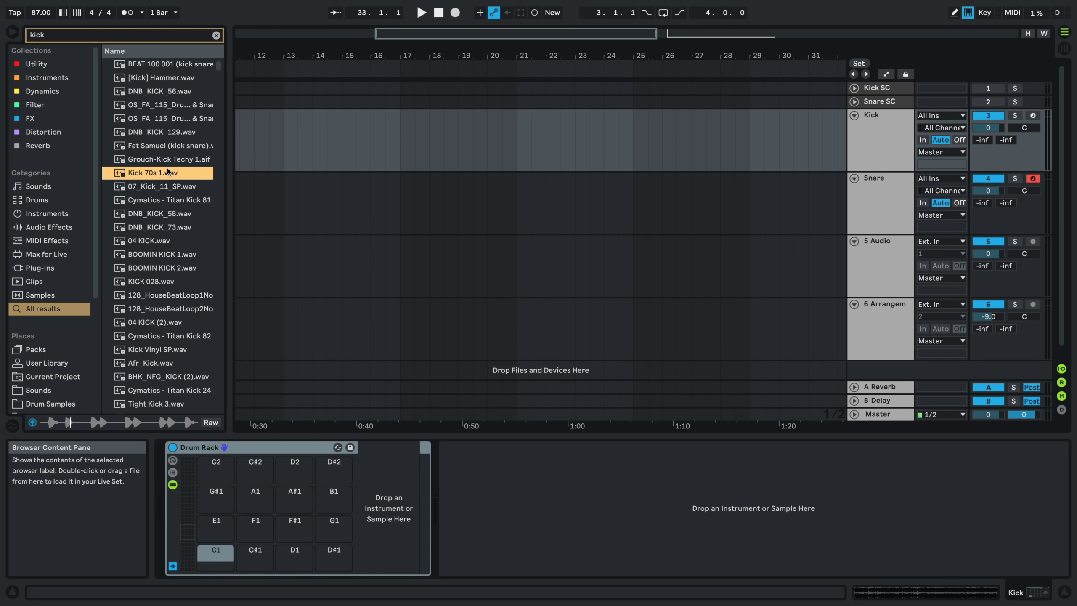
{"action": "left_click", "coordinate": [162, 191]}
{"action": "key", "text": "Down"}
{"action": "key", "text": "Down"}
{"action": "key", "text": "Down"}
{"action": "key", "text": "Down"}
{"action": "key", "text": "Down"}
{"action": "key", "text": "Down"}
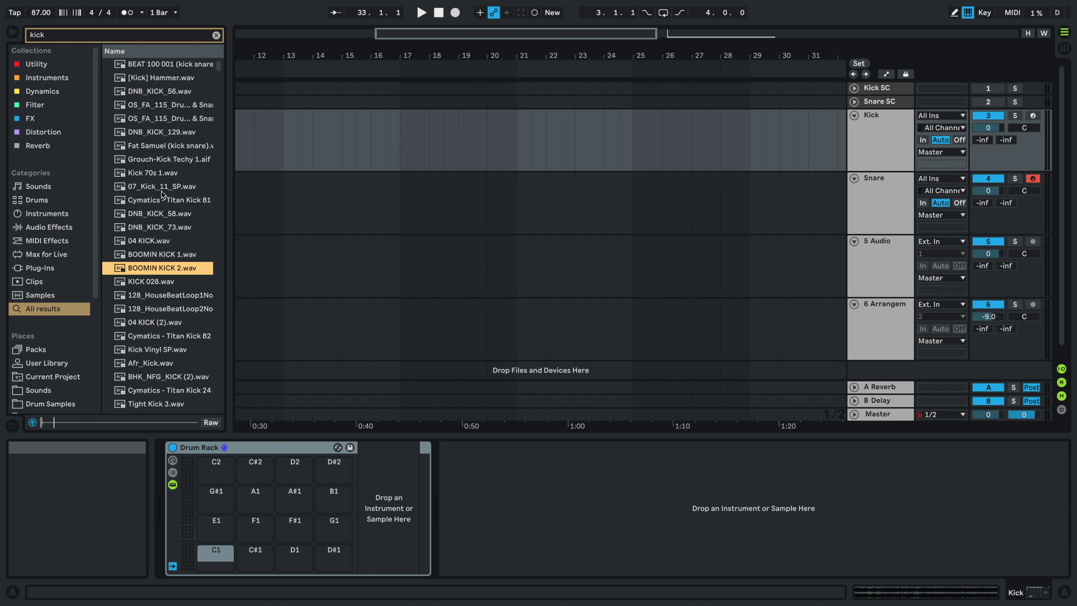
{"action": "key", "text": "Down"}
{"action": "key", "text": "Down"}
{"action": "key", "text": "Down"}
{"action": "key", "text": "Down"}
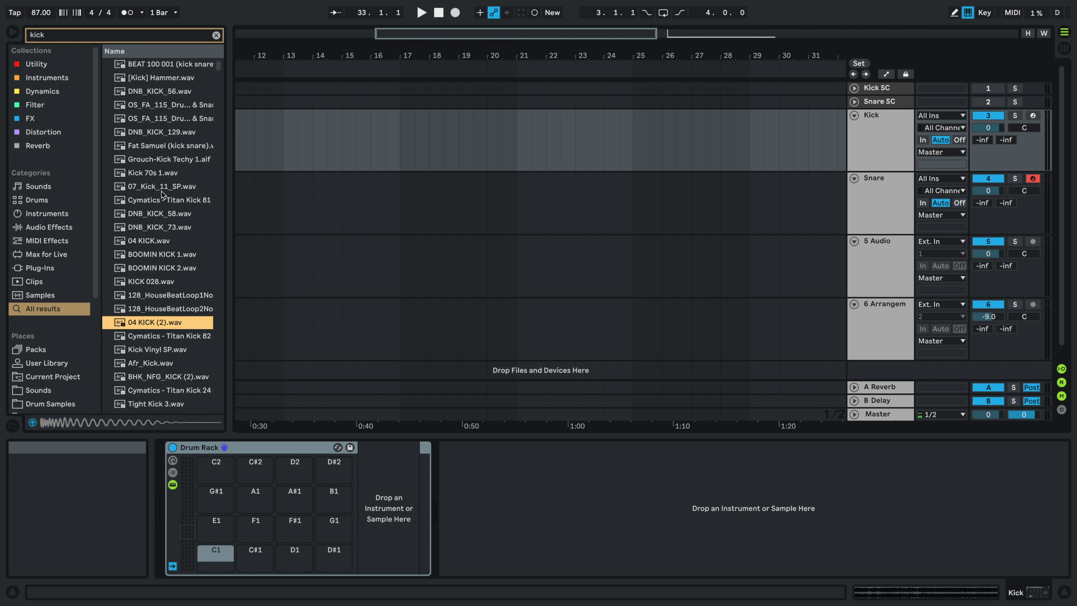
{"action": "left_click_drag", "start_coordinate": [204, 323], "coordinate": [223, 552]}
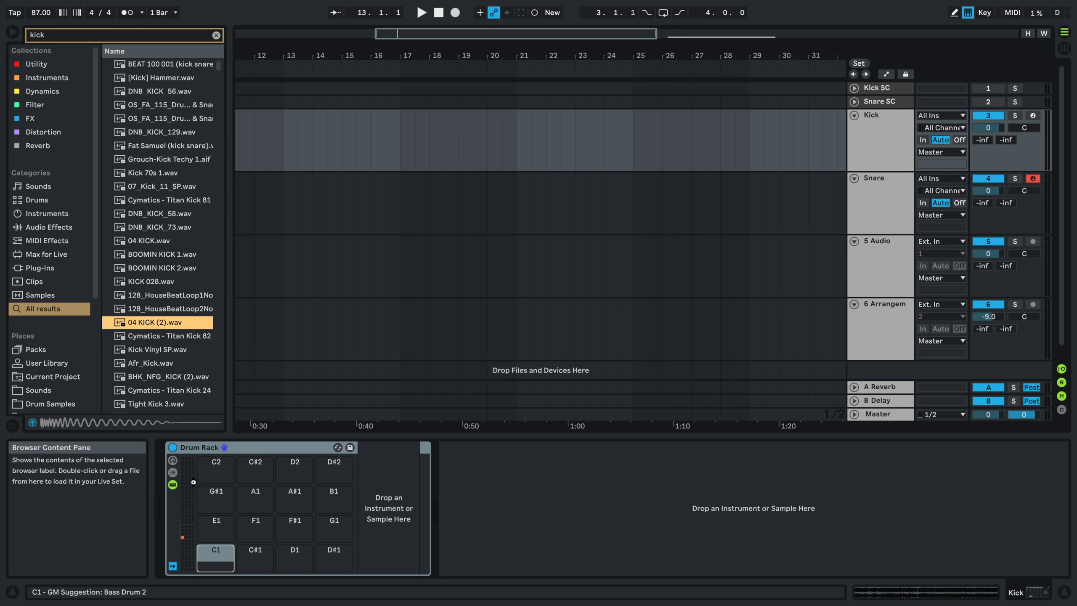
- Preview further kick samples and load Kick Vinyl SP.wav onto the Drum Rack's C#1 pad
{"action": "scroll", "coordinate": [165, 309], "scroll_direction": "down", "scroll_amount": 2}
{"action": "scroll", "coordinate": [165, 309], "scroll_direction": "down", "scroll_amount": 2}
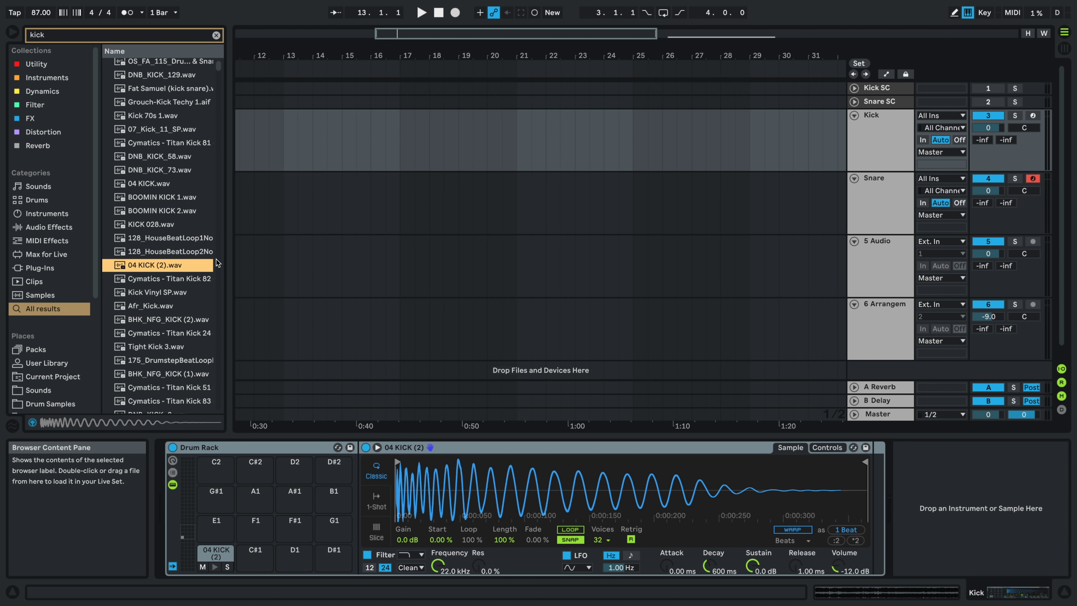
{"action": "key", "text": "Down"}
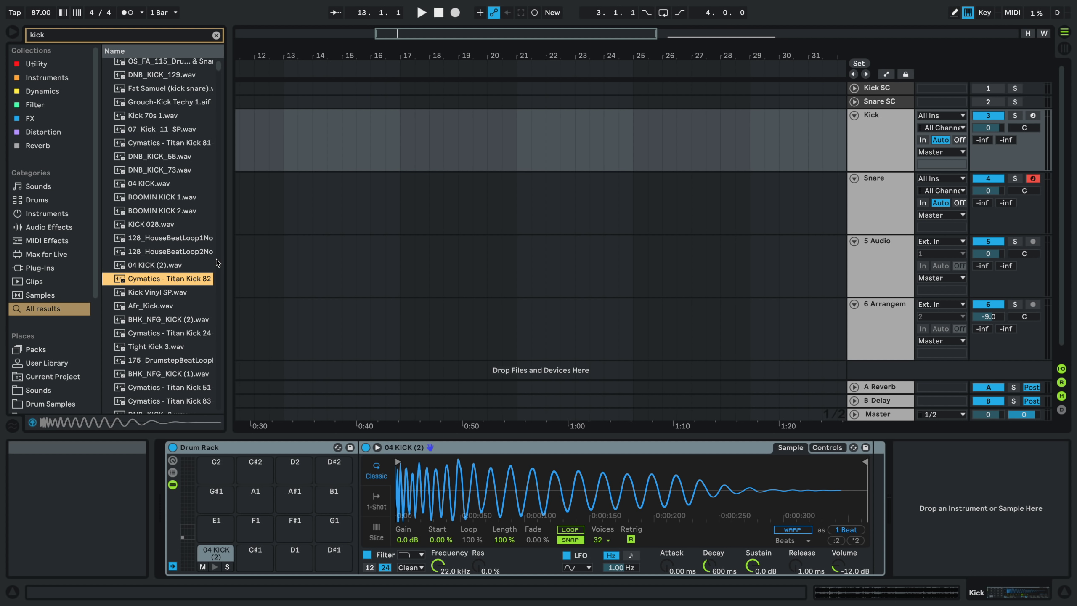
{"action": "key", "text": "Down"}
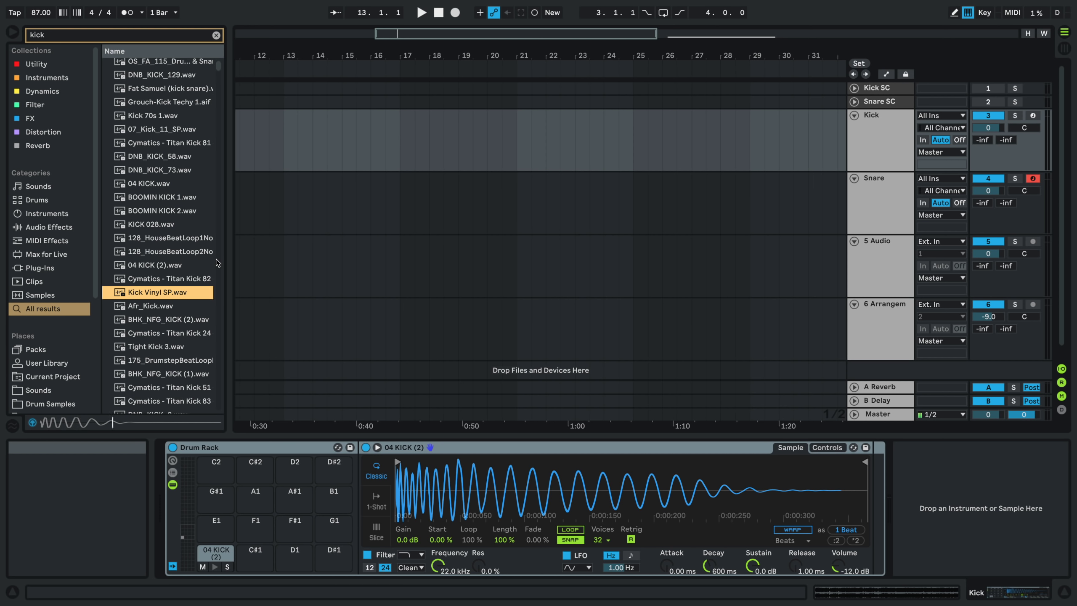
{"action": "left_click_drag", "start_coordinate": [165, 293], "coordinate": [264, 559]}
- Audition the following kick samples and load Tight Kick 3.wav onto the Drum Rack's D1 pad
{"action": "key", "text": "Down"}
{"action": "key", "text": "Down"}
{"action": "key", "text": "Down"}
{"action": "key", "text": "Down"}
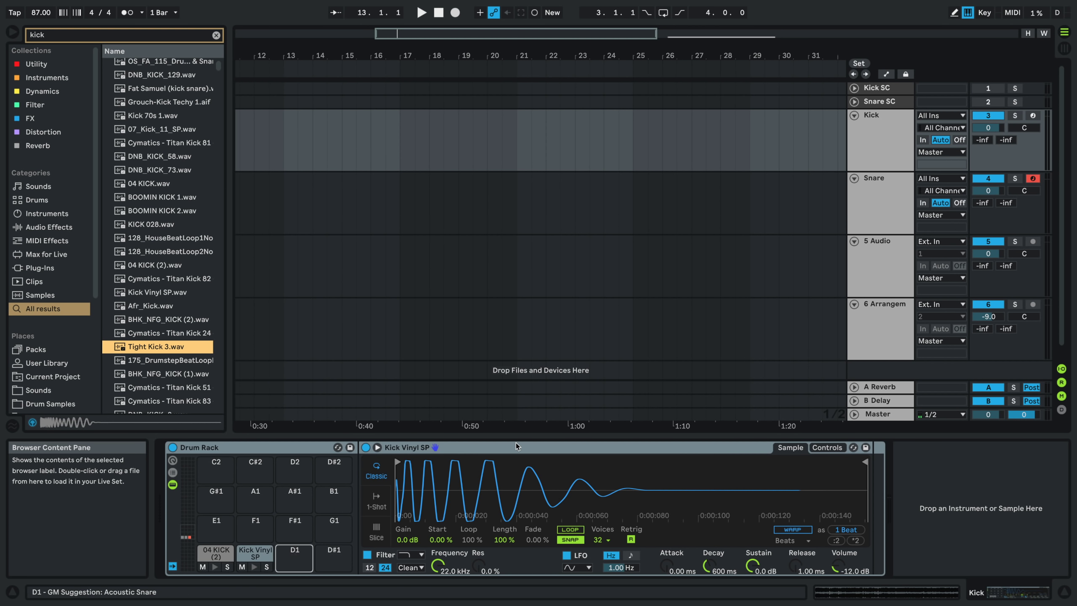
{"action": "key", "text": "Return"}
- Audition more of the kick results and load Kick StereoFool 2.wav onto the Drum Rack's D#1 pad
{"action": "key", "text": "Down"}
{"action": "key", "text": "Down"}
{"action": "key", "text": "Down"}
{"action": "key", "text": "Down"}
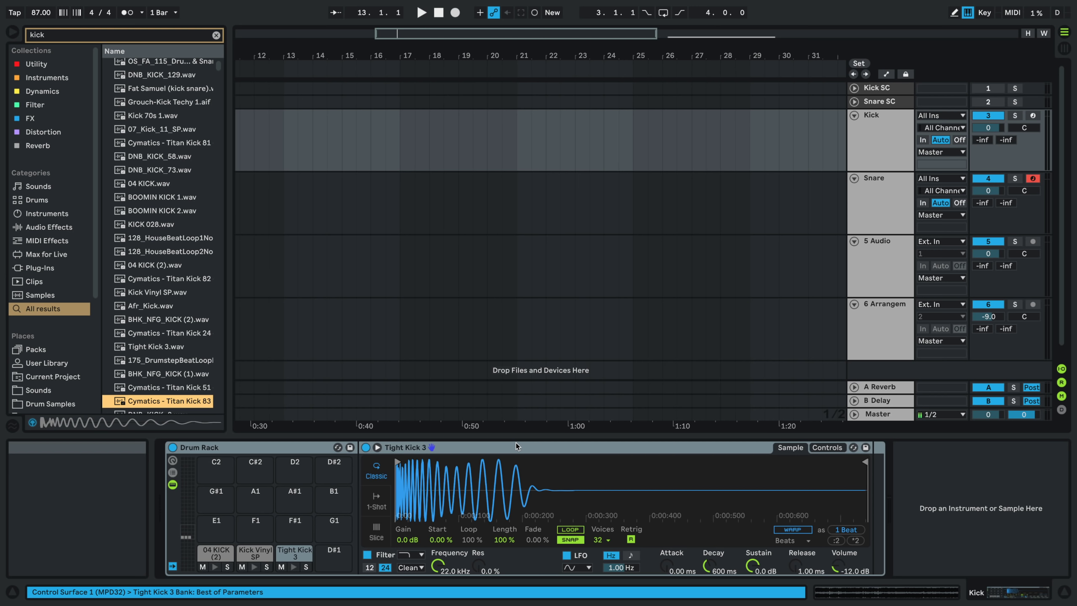
{"action": "key", "text": "Down"}
{"action": "key", "text": "Down"}
{"action": "key", "text": "Down"}
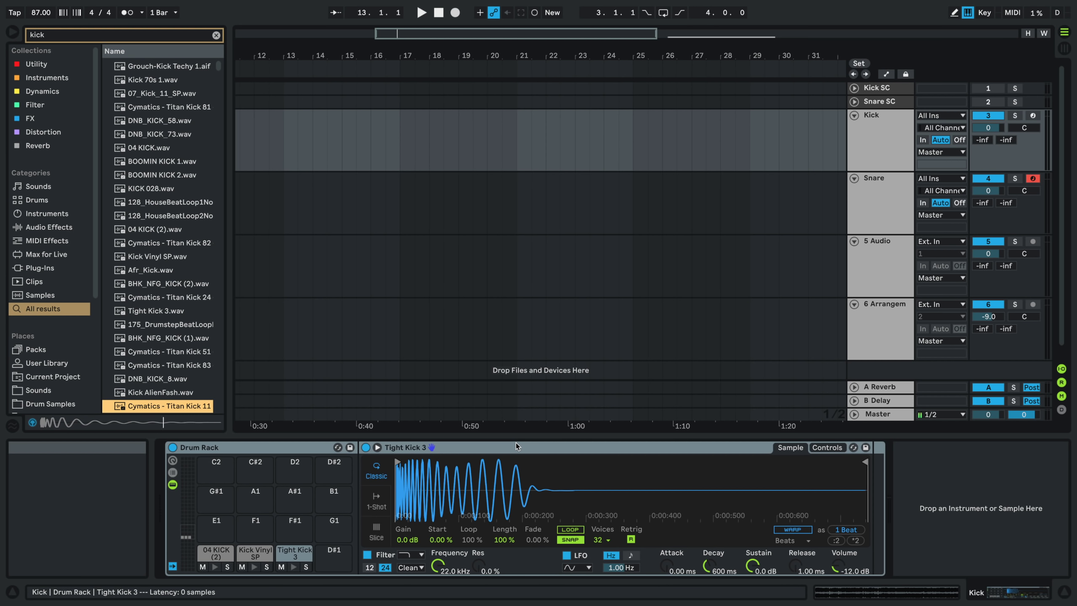
{"action": "key", "text": "Down"}
{"action": "key", "text": "Down"}
{"action": "key", "text": "Down"}
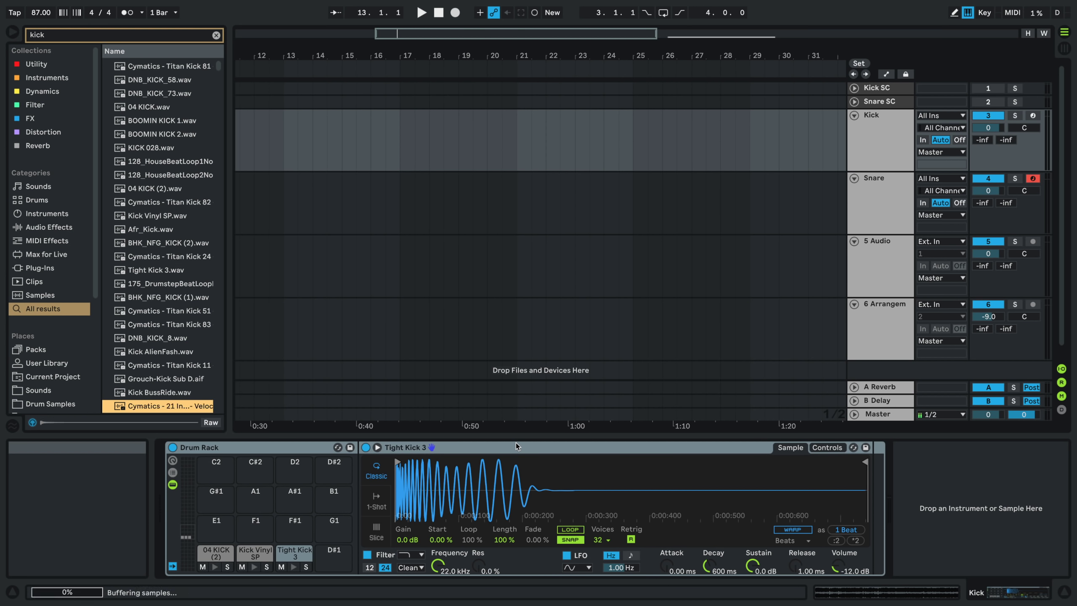
{"action": "key", "text": "Down"}
{"action": "key", "text": "Down"}
{"action": "key", "text": "Down"}
{"action": "key", "text": "Down"}
{"action": "key", "text": "Down"}
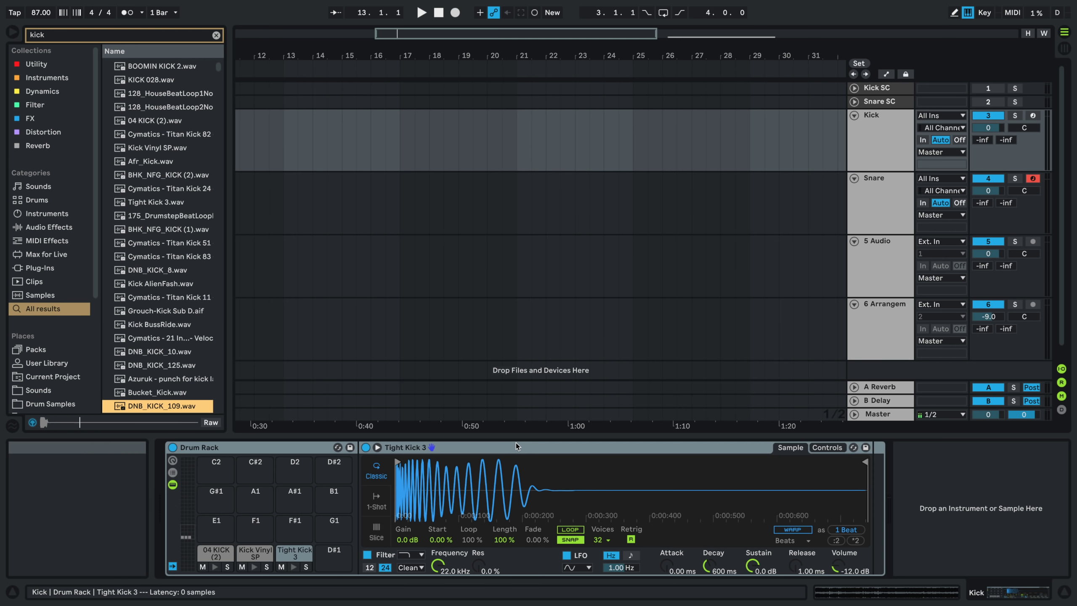
{"action": "key", "text": "Down"}
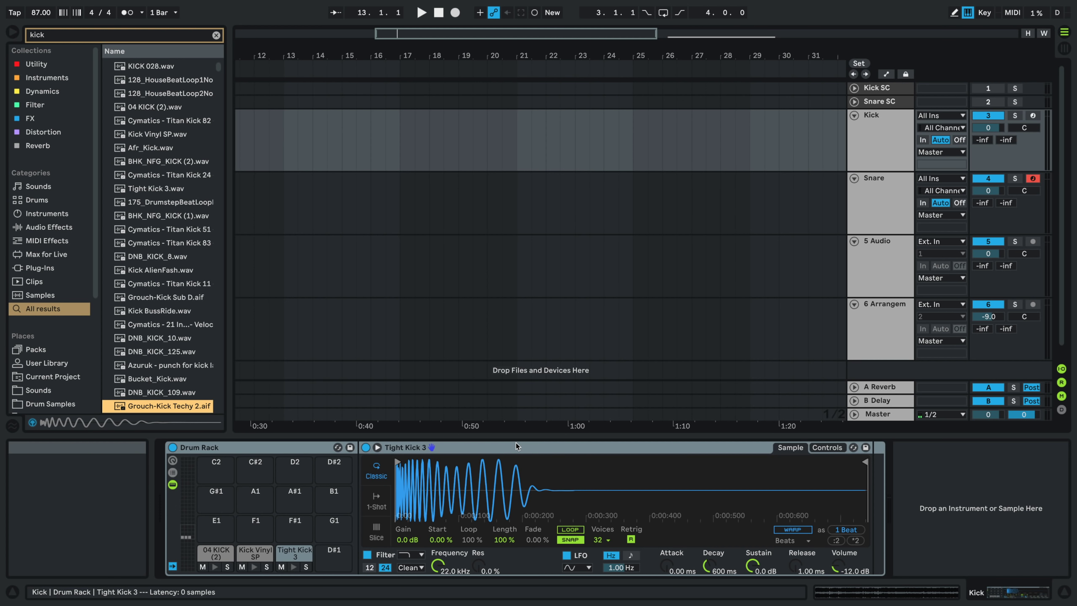
{"action": "key", "text": "Down"}
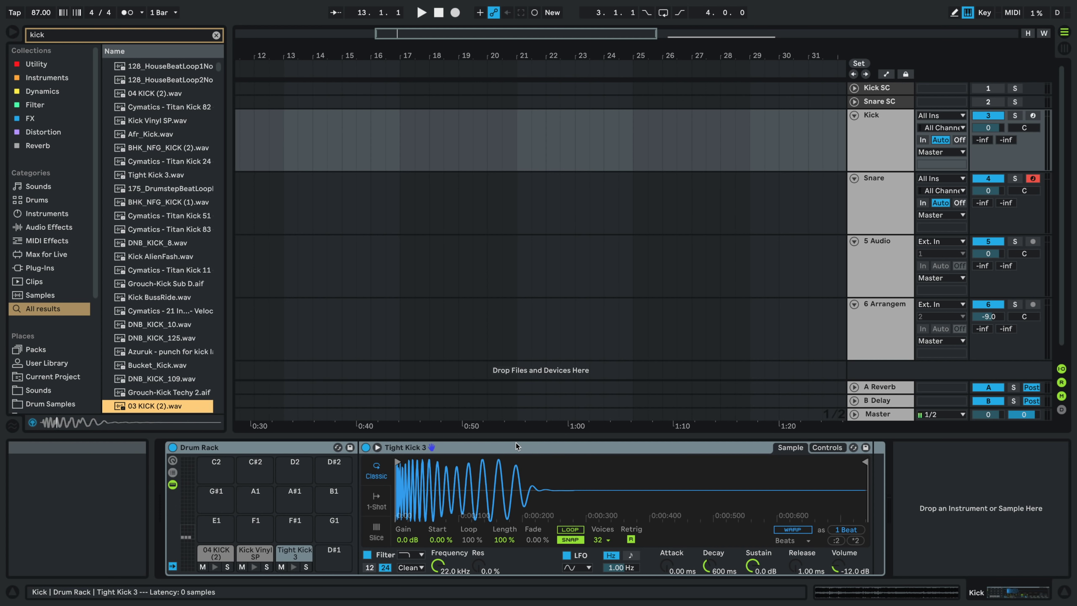
{"action": "key", "text": "Down"}
{"action": "key", "text": "Down"}
{"action": "key", "text": "Down"}
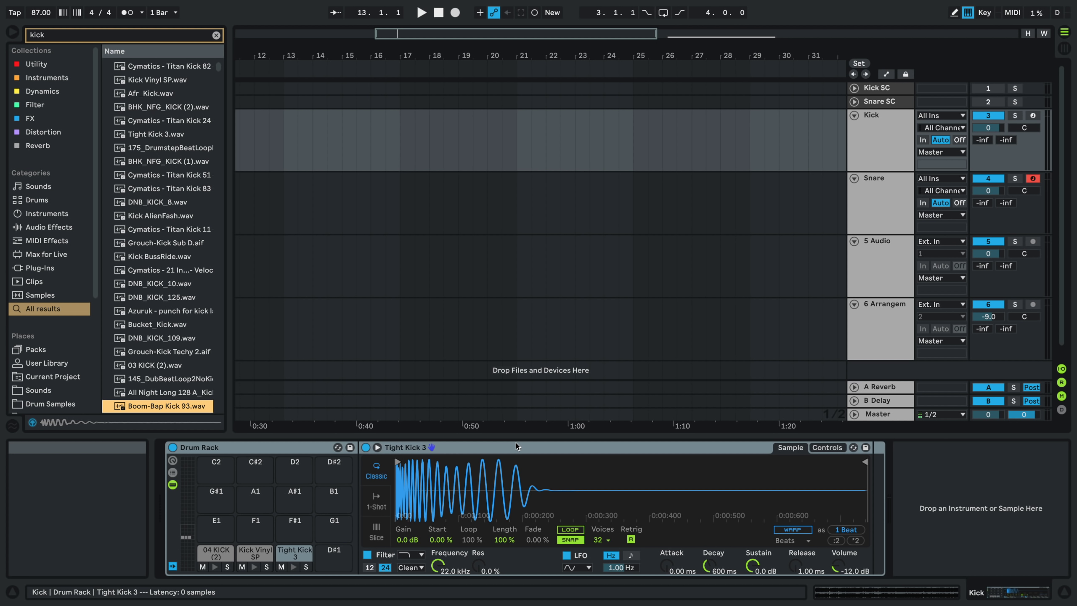
{"action": "key", "text": "Down"}
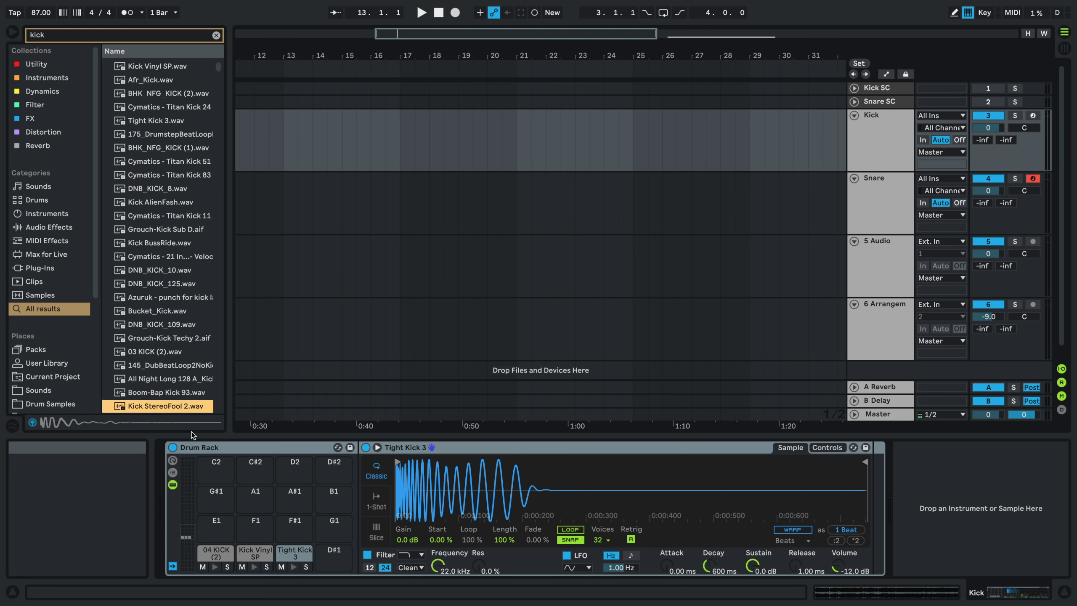
{"action": "left_click_drag", "start_coordinate": [167, 406], "coordinate": [325, 556]}
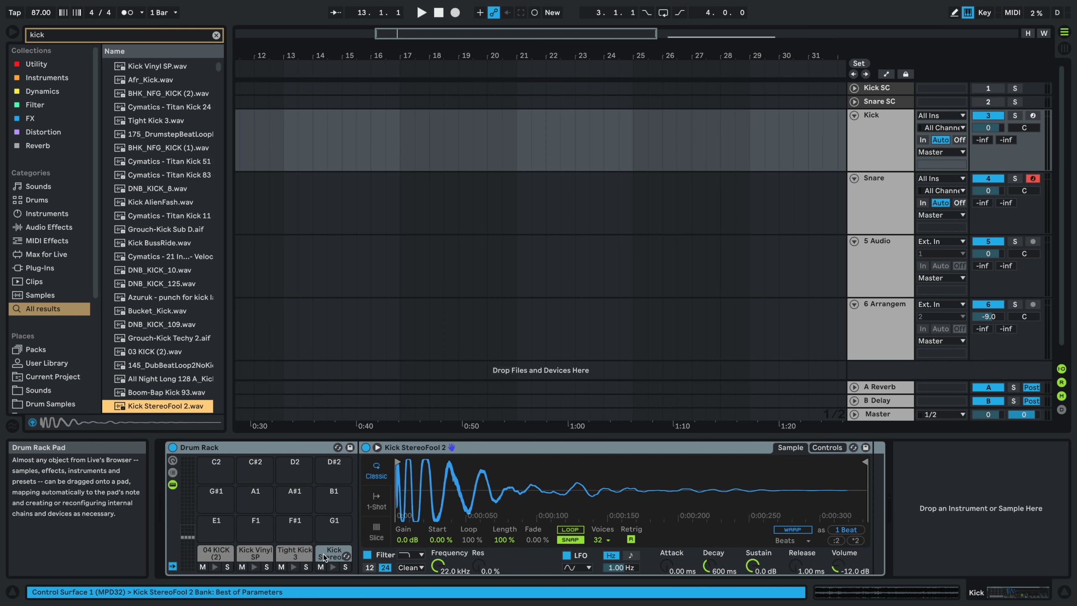
- Continue auditioning kick samples down the results list and load kickdrum80.wav onto the Drum Rack's E1 pad
{"action": "key", "text": "Down"}
{"action": "key", "text": "Down"}
{"action": "key", "text": "Down"}
{"action": "key", "text": "Down"}
{"action": "key", "text": "Down"}
{"action": "key", "text": "Down"}
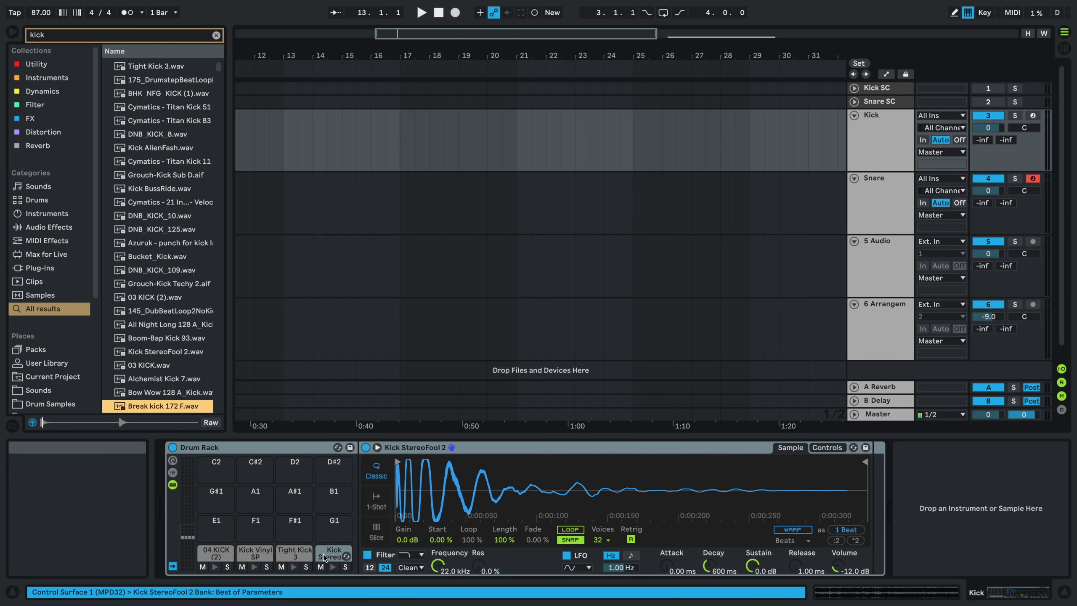
{"action": "key", "text": "Down"}
{"action": "key", "text": "Down"}
{"action": "key", "text": "Down"}
{"action": "key", "text": "Down"}
{"action": "key", "text": "Down"}
{"action": "key", "text": "Down"}
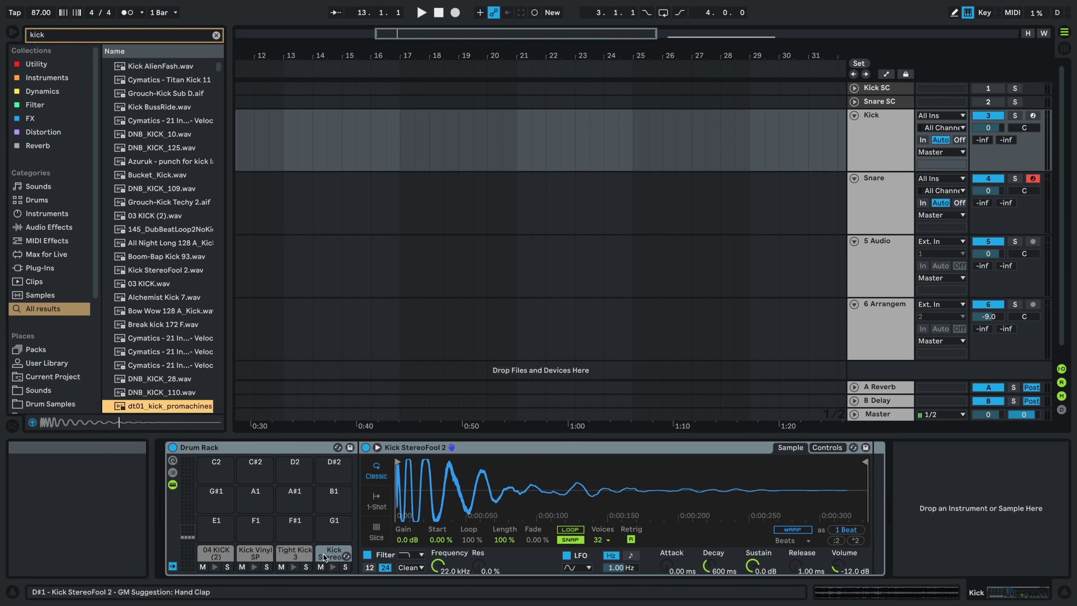
{"action": "key", "text": "Down"}
{"action": "key", "text": "Down"}
{"action": "key", "text": "Up"}
{"action": "key", "text": "Up"}
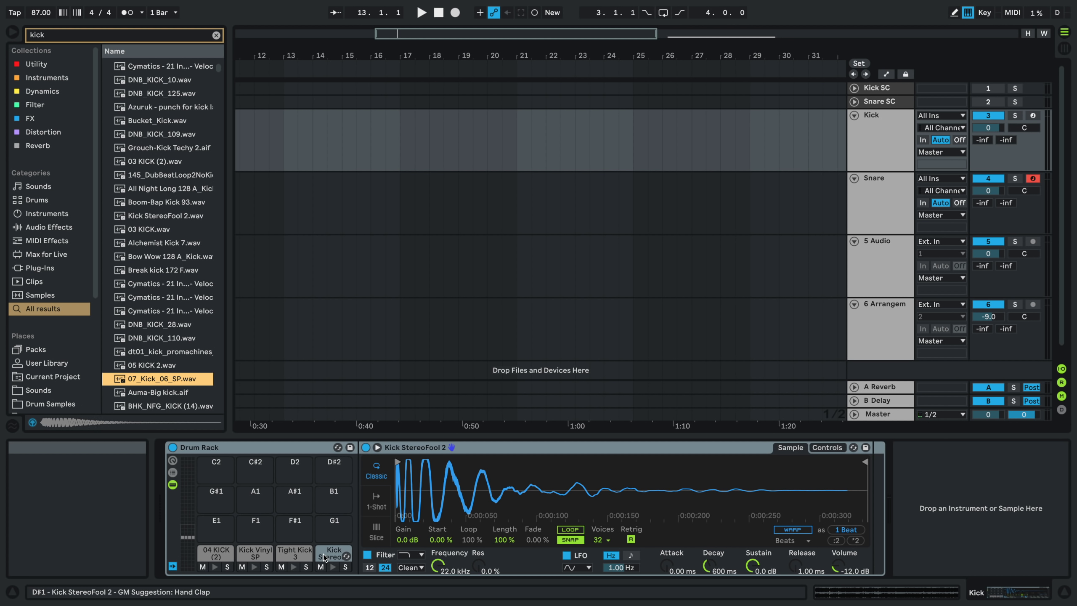
{"action": "key", "text": "Down"}
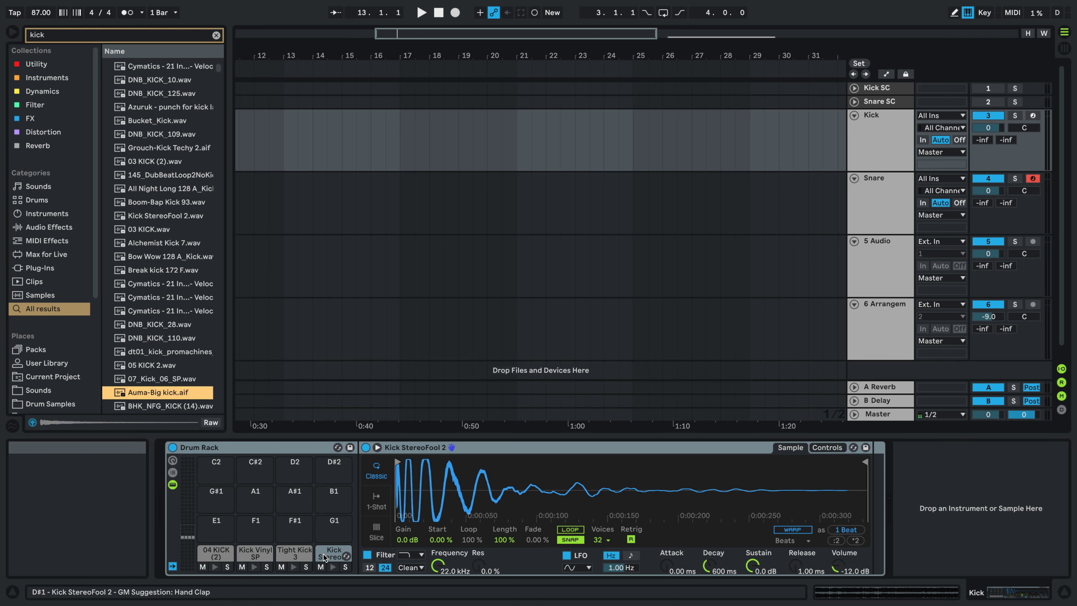
{"action": "key", "text": "Down"}
{"action": "key", "text": "Down"}
{"action": "key", "text": "Down"}
{"action": "key", "text": "Down"}
{"action": "key", "text": "Down"}
{"action": "key", "text": "Down"}
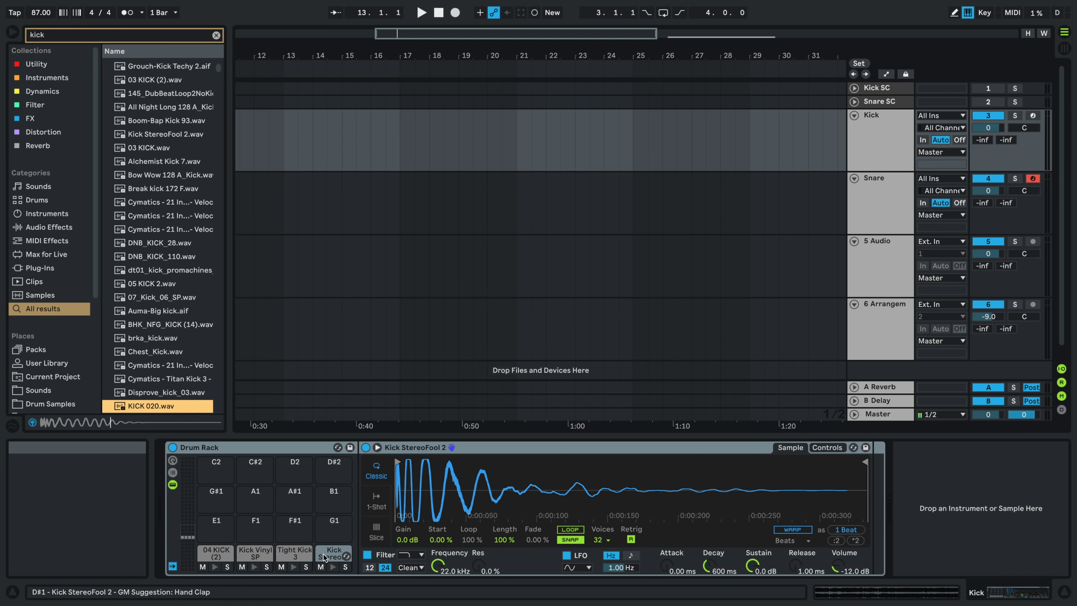
{"action": "key", "text": "Down"}
{"action": "key", "text": "Down"}
{"action": "key", "text": "Down"}
{"action": "key", "text": "Down"}
{"action": "key", "text": "Down"}
{"action": "key", "text": "Down"}
{"action": "key", "text": "Down"}
{"action": "key", "text": "Down"}
{"action": "key", "text": "Down"}
{"action": "key", "text": "Down"}
{"action": "key", "text": "Down"}
{"action": "key", "text": "Down"}
{"action": "key", "text": "Down"}
{"action": "key", "text": "Down"}
{"action": "key", "text": "Down"}
{"action": "key", "text": "Down"}
{"action": "key", "text": "Down"}
{"action": "key", "text": "Down"}
{"action": "key", "text": "Down"}
{"action": "key", "text": "Down"}
{"action": "key", "text": "Down"}
{"action": "key", "text": "Down"}
{"action": "key", "text": "Down"}
{"action": "key", "text": "Down"}
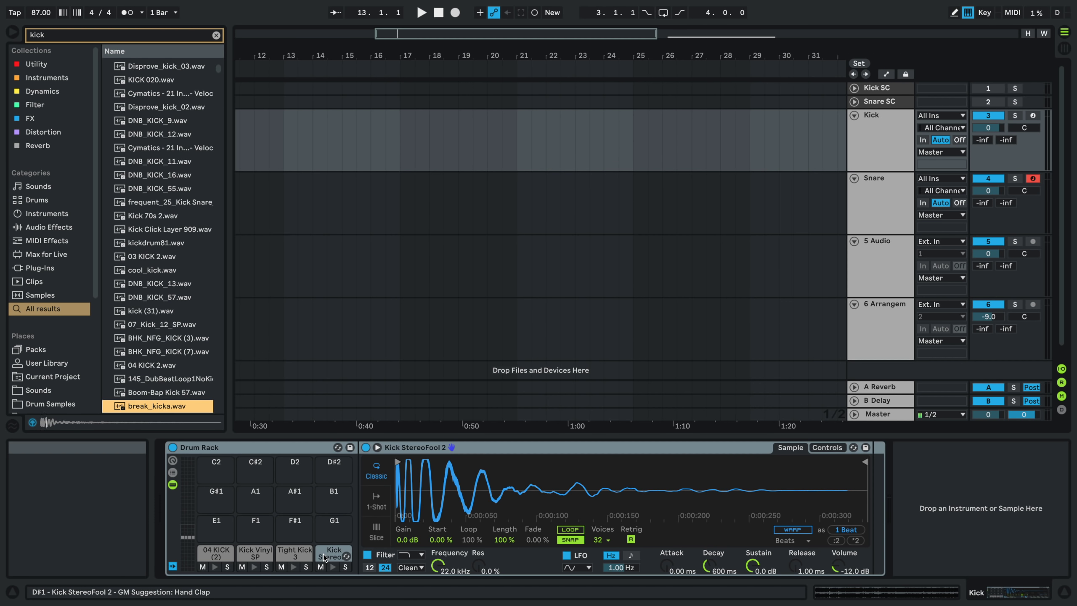
{"action": "key", "text": "Up"}
{"action": "key", "text": "Down"}
{"action": "key", "text": "Down"}
{"action": "key", "text": "Down"}
{"action": "key", "text": "Down"}
{"action": "key", "text": "Down"}
{"action": "key", "text": "Down"}
{"action": "key", "text": "Down"}
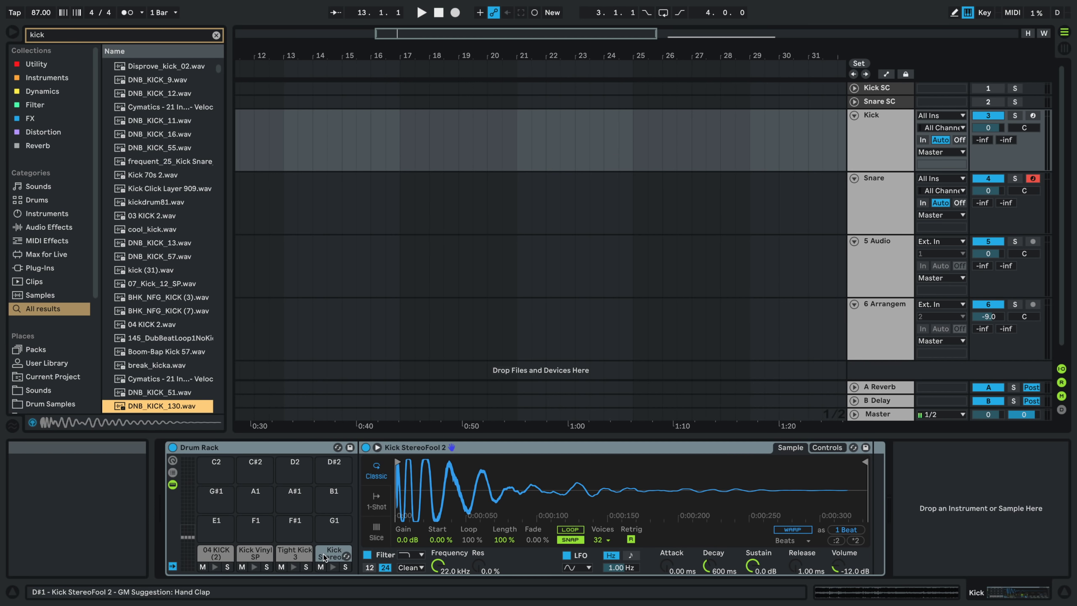
{"action": "key", "text": "Down"}
{"action": "key", "text": "Down"}
{"action": "key", "text": "Down"}
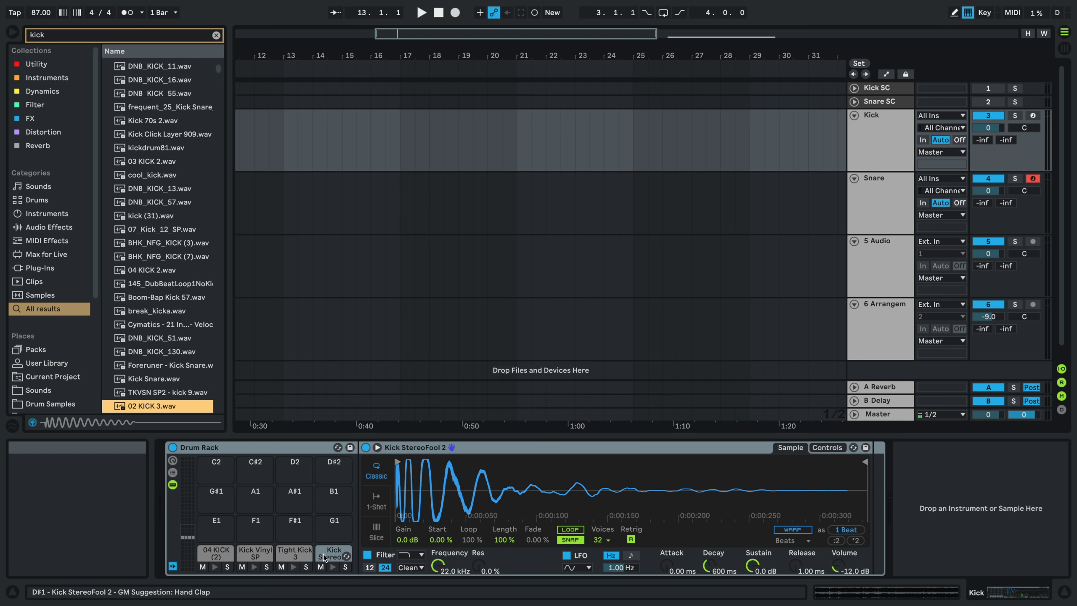
{"action": "key", "text": "Down"}
{"action": "key", "text": "Down"}
{"action": "key", "text": "Down"}
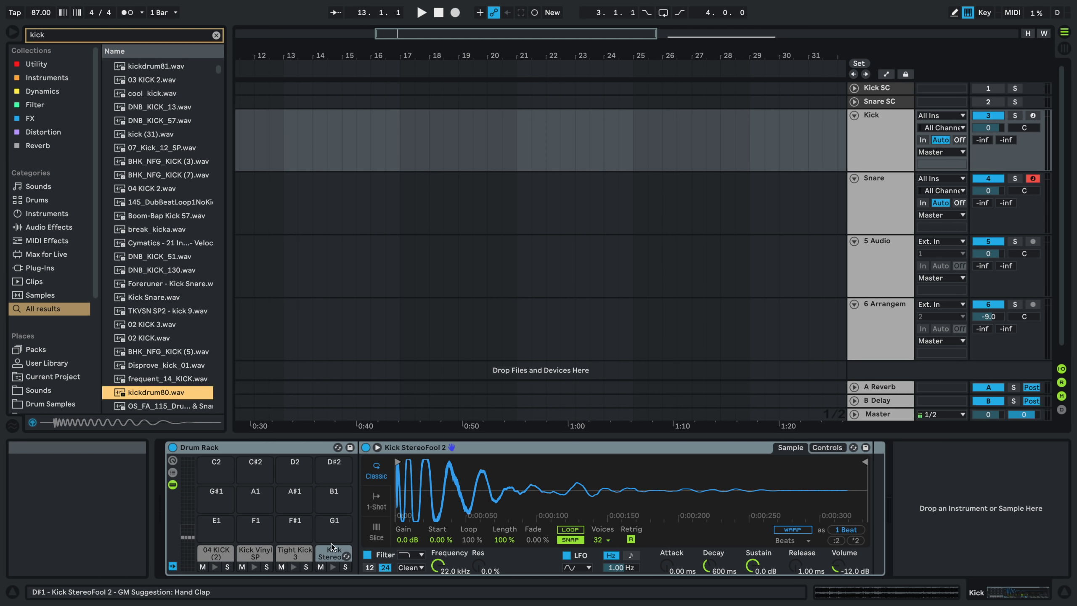
{"action": "left_click_drag", "start_coordinate": [162, 393], "coordinate": [224, 536]}
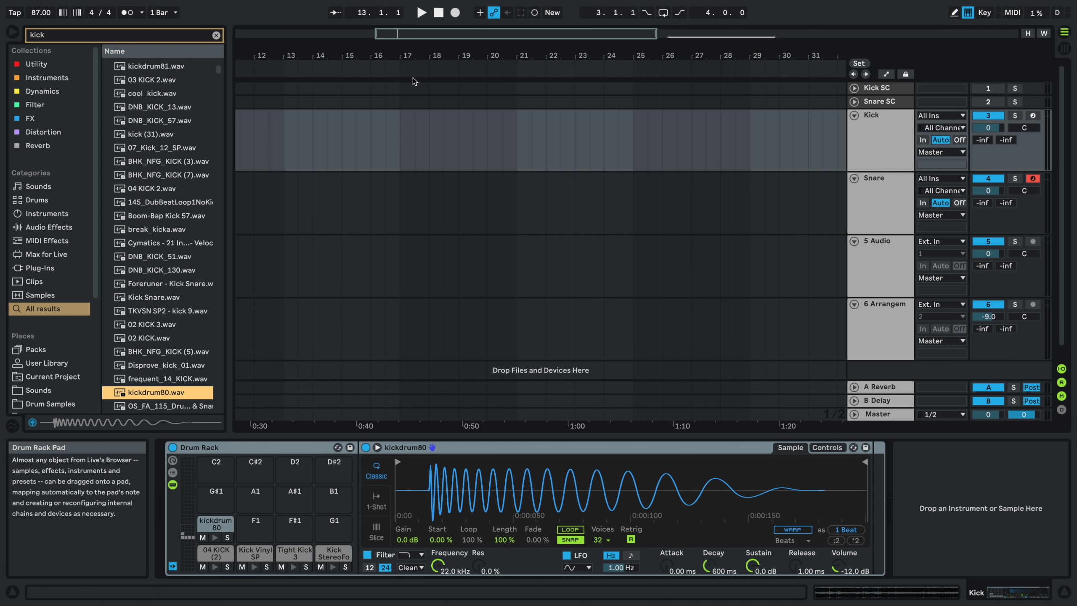
- Search the samples for "snare" and load 03snare.wav onto the C1 pad of the Snare track's Drum Rack
{"action": "left_click", "coordinate": [895, 192]}
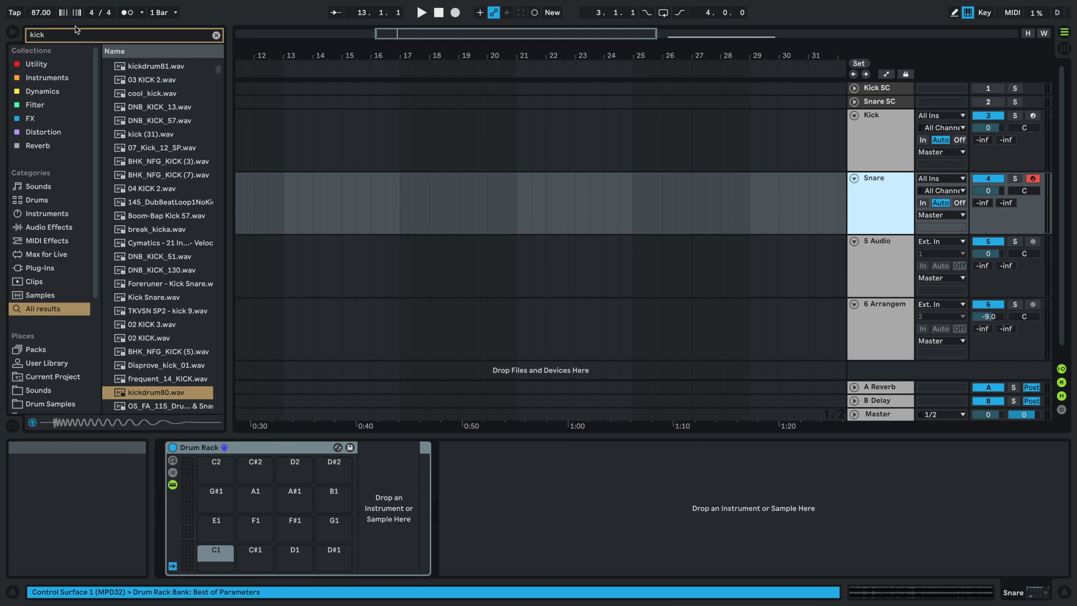
{"action": "left_click", "coordinate": [76, 38]}
{"action": "type", "text": "snare"}
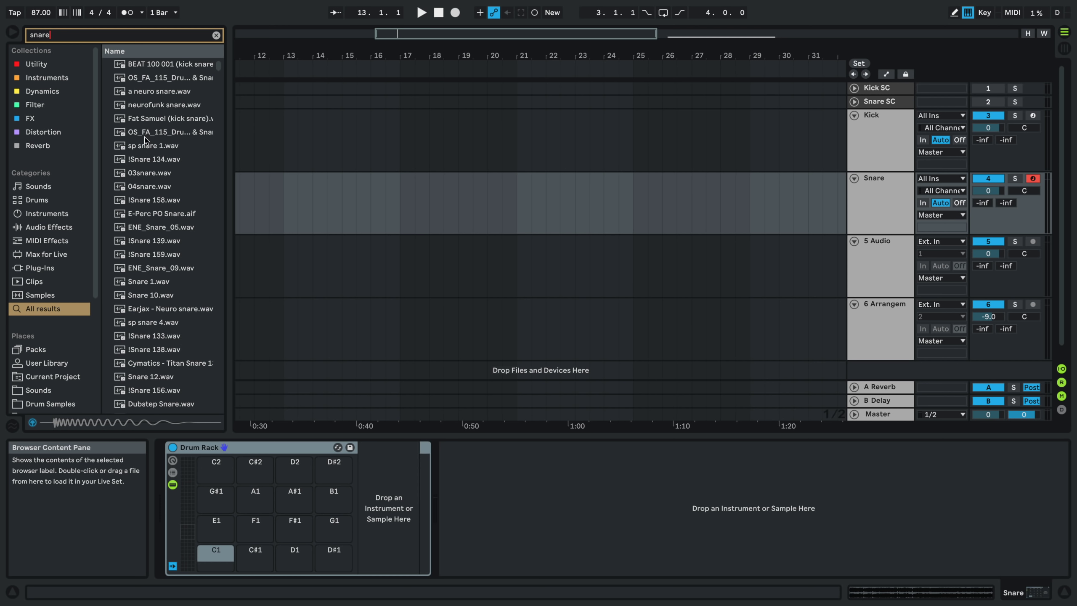
{"action": "left_click", "coordinate": [171, 172]}
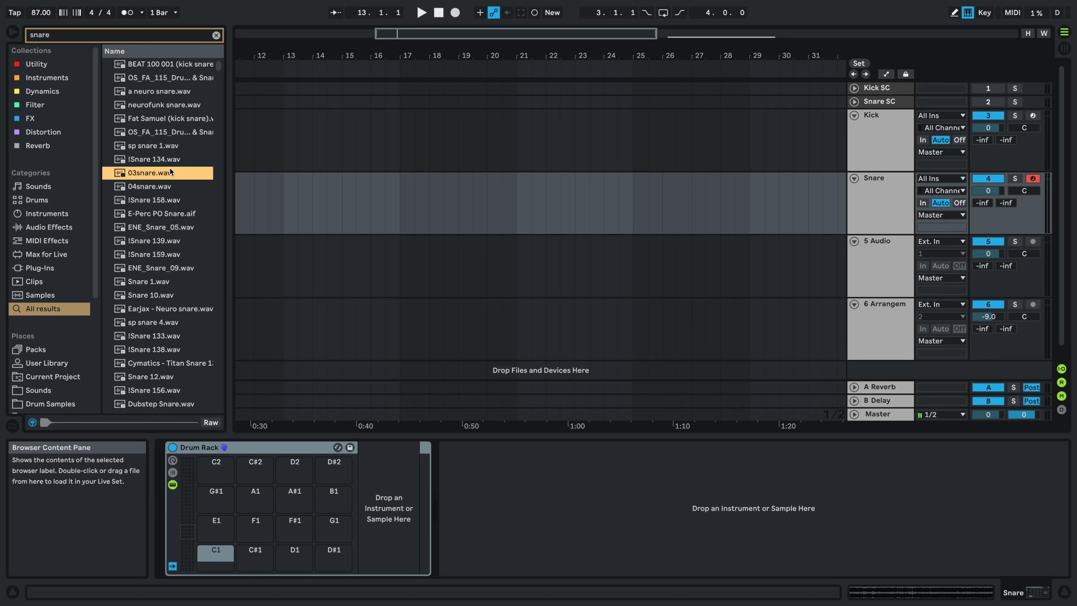
{"action": "left_click_drag", "start_coordinate": [159, 165], "coordinate": [216, 554]}
- Audition a few snare samples and load Snare 10.wav onto the Drum Rack's C#1 pad
{"action": "left_click", "coordinate": [161, 227]}
{"action": "left_click", "coordinate": [158, 267]}
{"action": "left_click", "coordinate": [152, 297]}
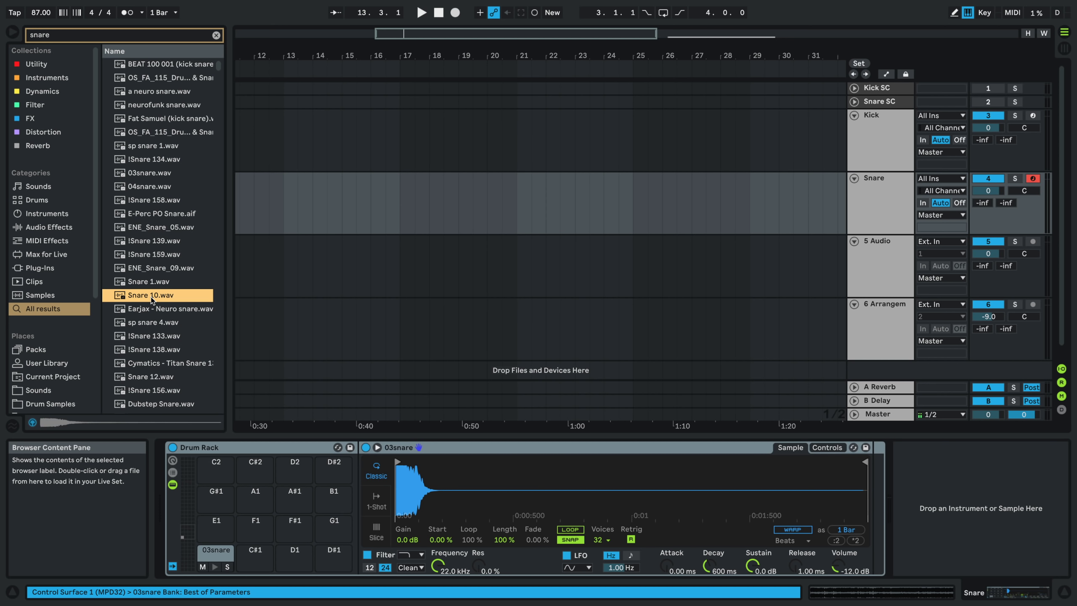
{"action": "left_click_drag", "start_coordinate": [151, 299], "coordinate": [255, 555]}
- Preview more snare samples further down the results and load Snare 1.wav onto the Drum Rack's D1 pad
{"action": "left_click", "coordinate": [182, 351]}
{"action": "left_click", "coordinate": [169, 363]}
{"action": "left_click", "coordinate": [156, 387]}
{"action": "scroll", "coordinate": [157, 387], "scroll_direction": "down", "scroll_amount": 3}
{"action": "left_click", "coordinate": [157, 387]}
{"action": "key", "text": "Down"}
{"action": "key", "text": "Down"}
{"action": "key", "text": "Down"}
{"action": "key", "text": "Down"}
{"action": "key", "text": "Down"}
{"action": "key", "text": "Down"}
{"action": "key", "text": "Down"}
{"action": "key", "text": "Down"}
{"action": "key", "text": "Down"}
{"action": "key", "text": "Down"}
{"action": "key", "text": "Down"}
{"action": "key", "text": "Down"}
{"action": "key", "text": "Down"}
{"action": "key", "text": "Down"}
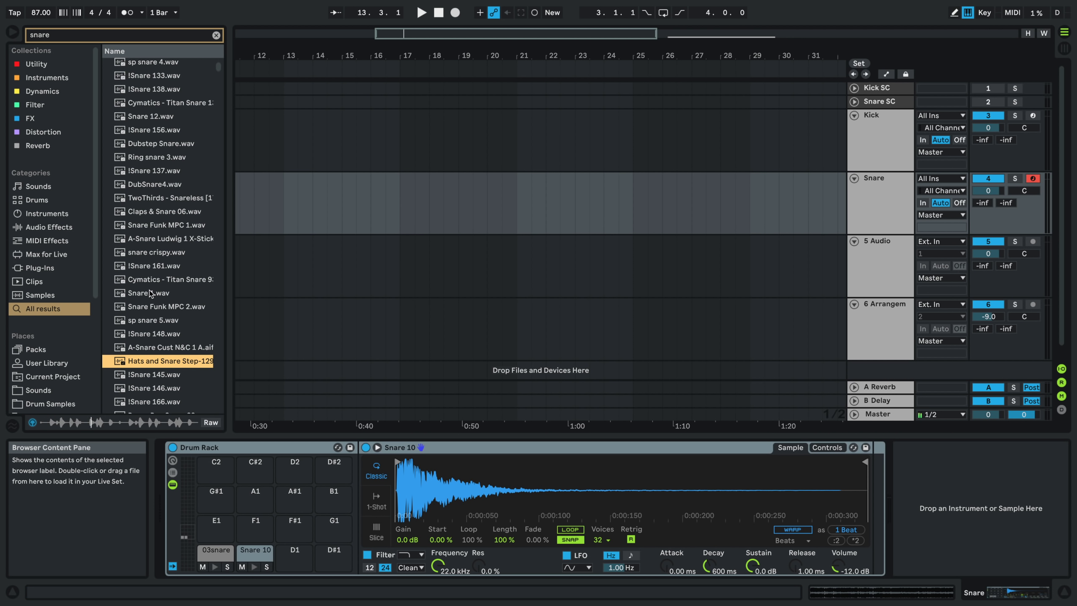
{"action": "left_click_drag", "start_coordinate": [152, 293], "coordinate": [298, 553]}
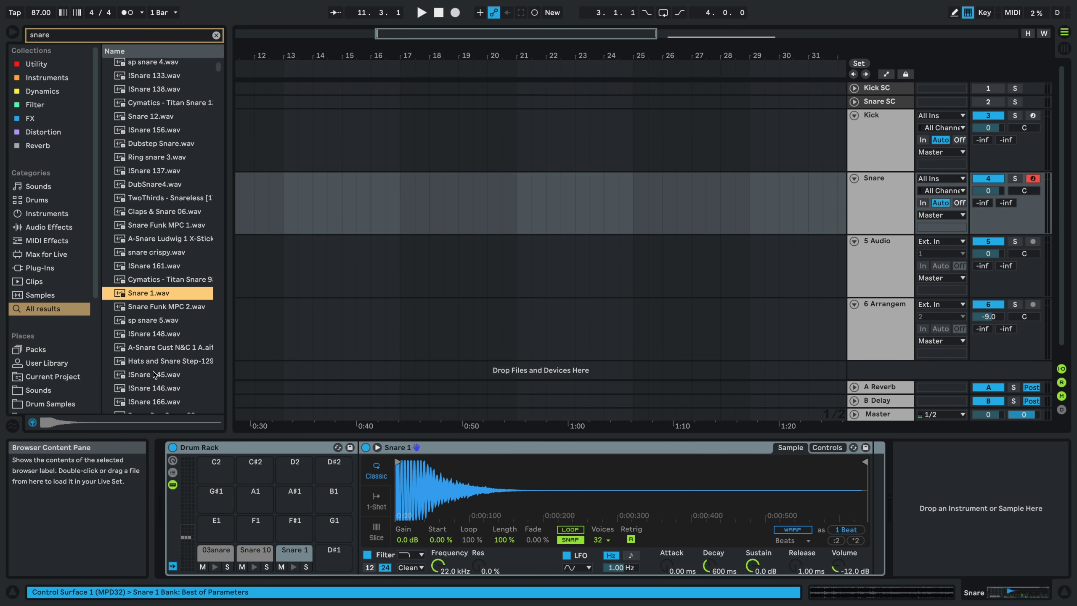
- Audition the snare results one after another from Snare 1.wav down to the Claps & Snare samples
{"action": "key", "text": "Down"}
{"action": "key", "text": "Down"}
{"action": "key", "text": "Down"}
{"action": "key", "text": "Down"}
{"action": "key", "text": "Down"}
{"action": "key", "text": "Down"}
{"action": "key", "text": "Down"}
{"action": "key", "text": "Down"}
{"action": "key", "text": "Down"}
{"action": "key", "text": "Down"}
{"action": "key", "text": "Down"}
{"action": "key", "text": "Down"}
{"action": "key", "text": "Down"}
{"action": "key", "text": "Down"}
{"action": "key", "text": "Down"}
{"action": "key", "text": "Down"}
{"action": "key", "text": "Down"}
{"action": "key", "text": "Down"}
{"action": "key", "text": "Down"}
{"action": "key", "text": "Down"}
{"action": "key", "text": "Down"}
{"action": "key", "text": "Down"}
{"action": "key", "text": "Down"}
{"action": "key", "text": "Down"}
{"action": "key", "text": "Down"}
{"action": "key", "text": "Down"}
{"action": "key", "text": "Down"}
{"action": "key", "text": "Down"}
{"action": "key", "text": "Down"}
{"action": "key", "text": "Down"}
{"action": "key", "text": "Down"}
{"action": "key", "text": "Down"}
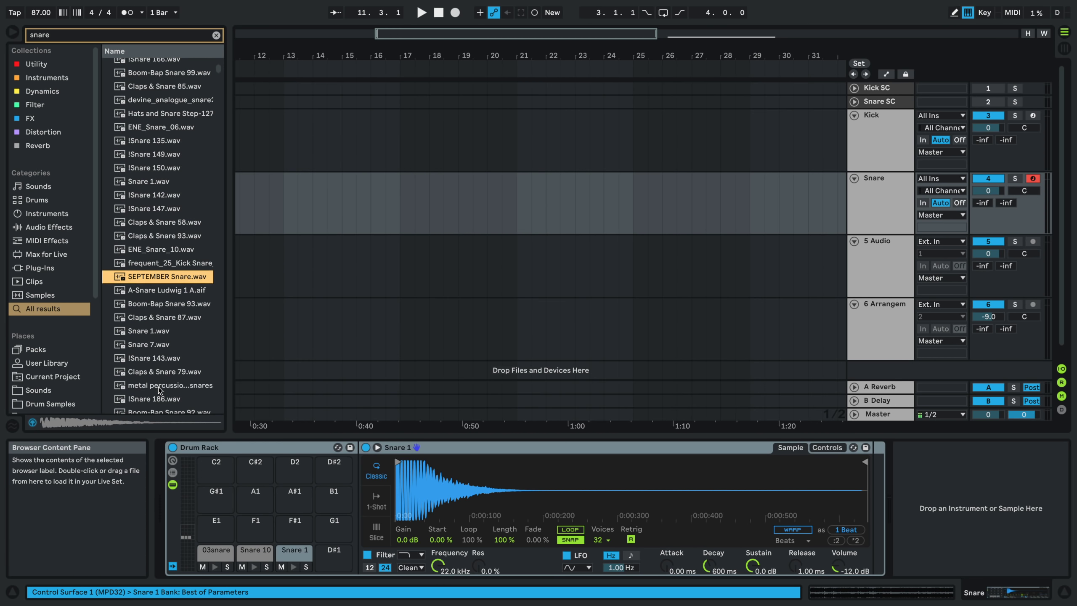
{"action": "key", "text": "Down"}
{"action": "key", "text": "Down"}
{"action": "key", "text": "Down"}
{"action": "key", "text": "Down"}
{"action": "key", "text": "Down"}
{"action": "key", "text": "Down"}
{"action": "key", "text": "Down"}
{"action": "key", "text": "Down"}
{"action": "key", "text": "Down"}
{"action": "key", "text": "Down"}
{"action": "key", "text": "Down"}
{"action": "key", "text": "Down"}
{"action": "key", "text": "Down"}
{"action": "key", "text": "Down"}
{"action": "key", "text": "Down"}
{"action": "key", "text": "Down"}
{"action": "key", "text": "Down"}
{"action": "key", "text": "Down"}
{"action": "key", "text": "Down"}
{"action": "key", "text": "Down"}
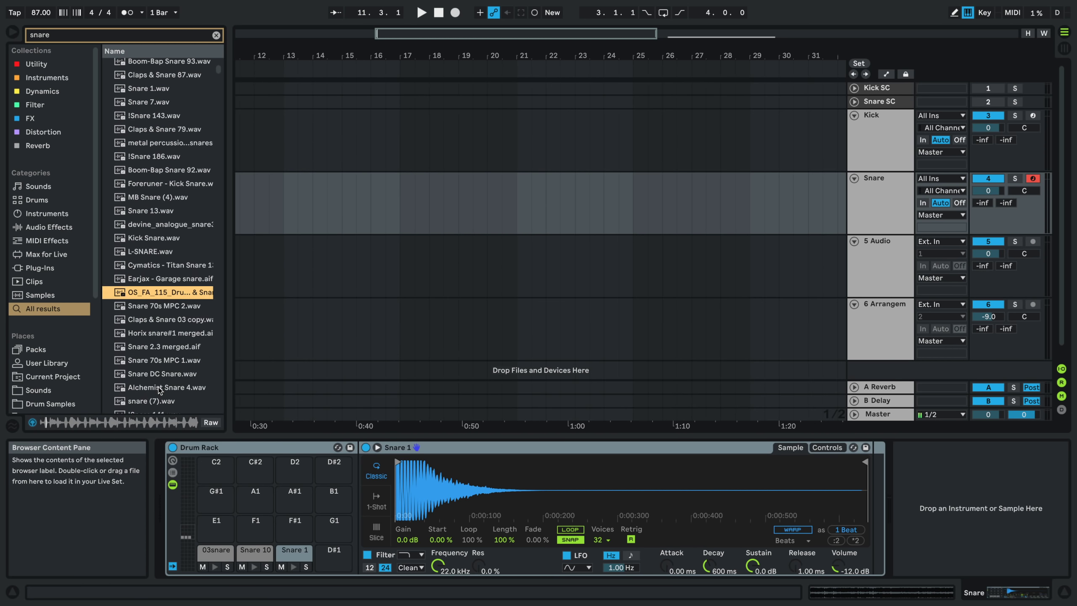
{"action": "key", "text": "Down"}
{"action": "key", "text": "Down"}
{"action": "key", "text": "Down"}
{"action": "key", "text": "Down"}
{"action": "key", "text": "Down"}
{"action": "key", "text": "Down"}
{"action": "key", "text": "Down"}
{"action": "key", "text": "Down"}
{"action": "key", "text": "Down"}
{"action": "key", "text": "Down"}
{"action": "key", "text": "Down"}
{"action": "key", "text": "Down"}
{"action": "key", "text": "Down"}
{"action": "key", "text": "Down"}
{"action": "key", "text": "Down"}
{"action": "key", "text": "Down"}
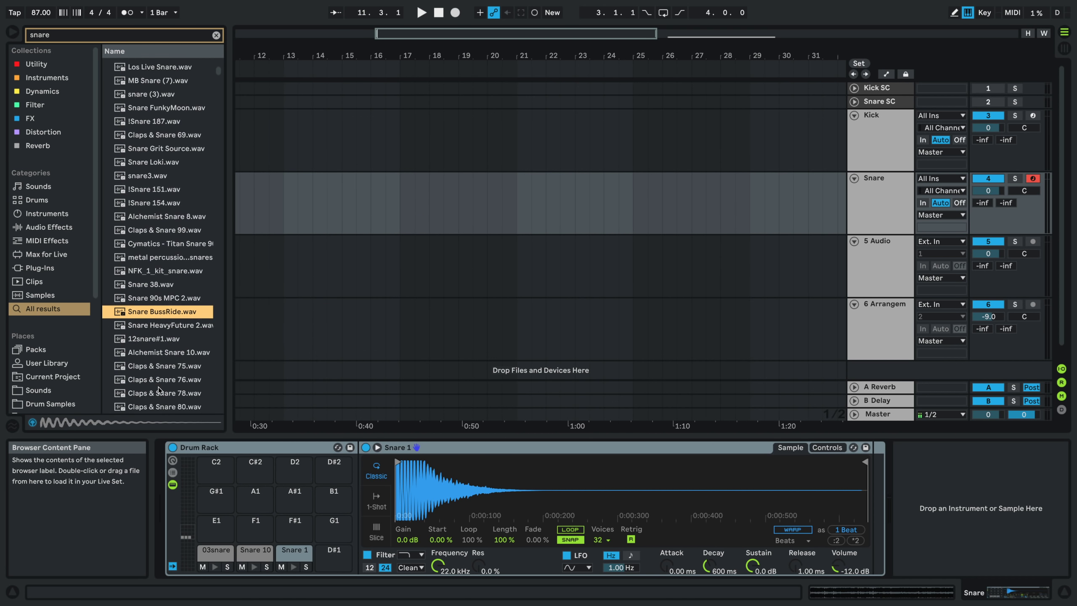
{"action": "key", "text": "Down"}
{"action": "key", "text": "Down"}
{"action": "key", "text": "Down"}
{"action": "key", "text": "Down"}
{"action": "key", "text": "Down"}
{"action": "key", "text": "Down"}
{"action": "key", "text": "Down"}
{"action": "key", "text": "Down"}
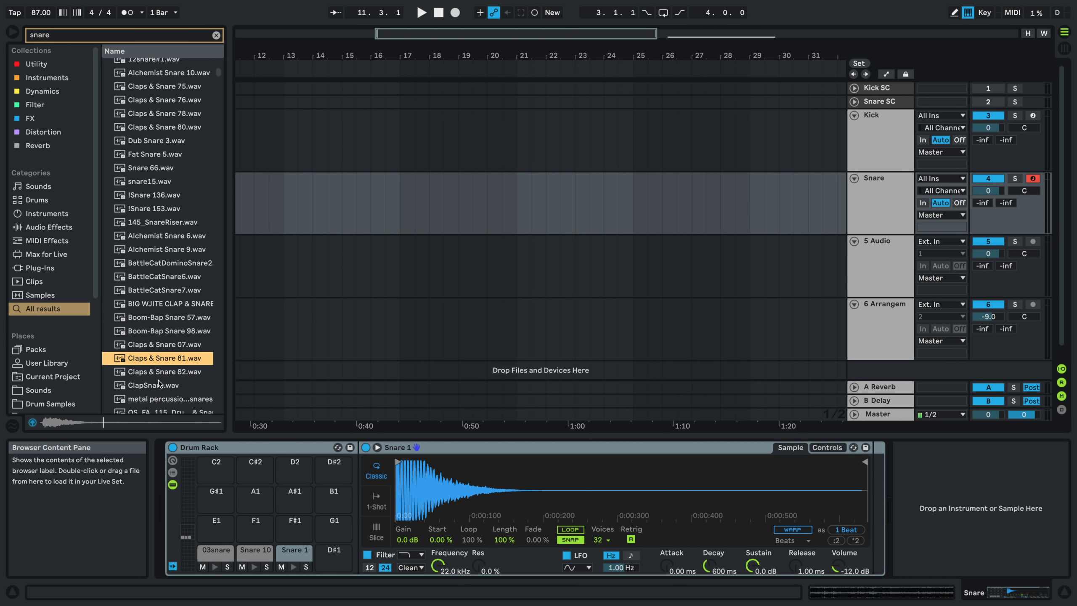
- Audition the samples from Alchemist Snare 9.wav onward and load BIG WJITE CLAP & SNARE (18) onto the Drum Rack's D#1 pad
{"action": "left_click", "coordinate": [192, 245]}
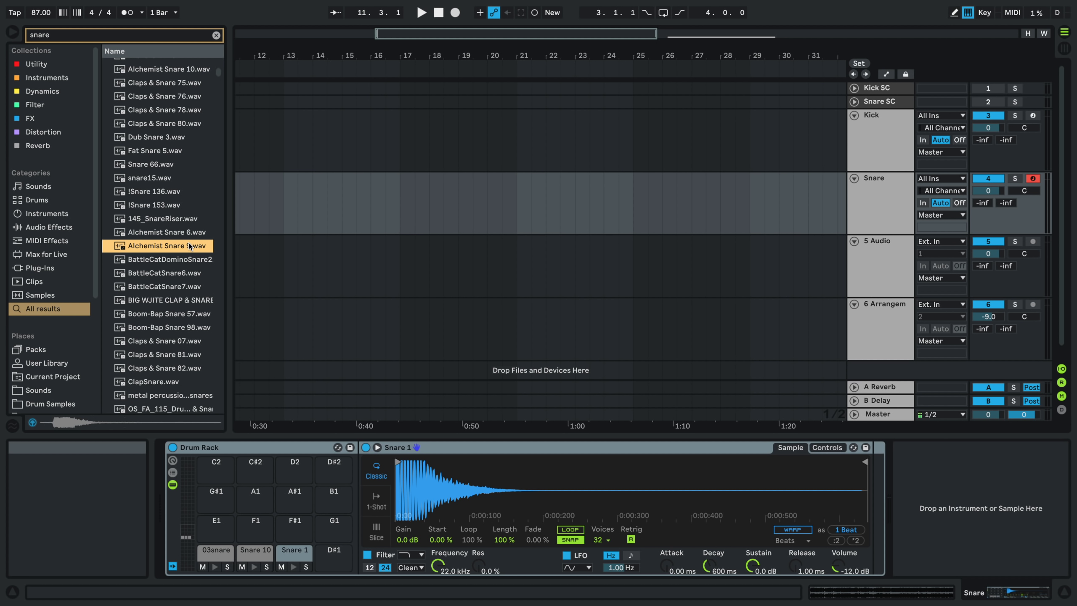
{"action": "key", "text": "Down"}
{"action": "key", "text": "Down"}
{"action": "key", "text": "Down"}
{"action": "key", "text": "Down"}
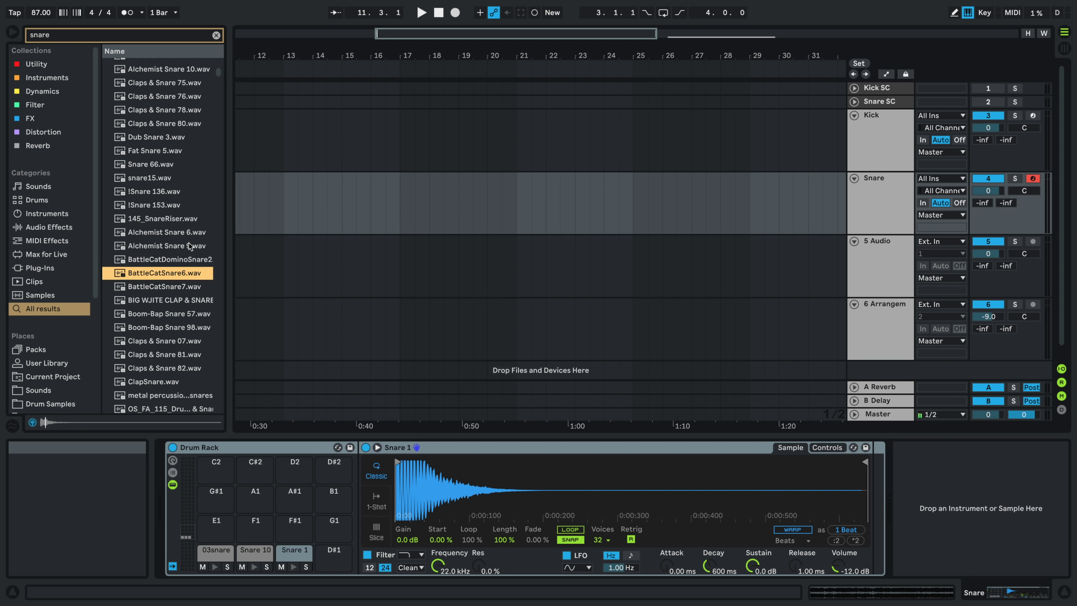
{"action": "key", "text": "Down"}
{"action": "key", "text": "Down"}
{"action": "key", "text": "Up"}
{"action": "key", "text": "Up"}
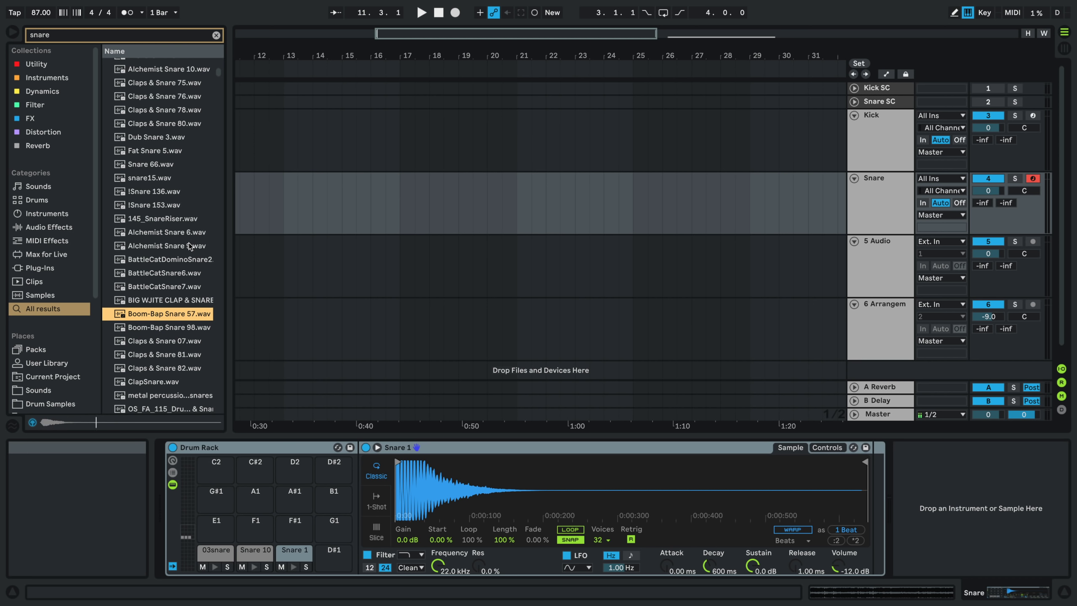
{"action": "left_click_drag", "start_coordinate": [152, 299], "coordinate": [320, 564]}
- Preview further snare and clap samples and load snare (5).wav onto the Drum Rack's G1 pad
{"action": "left_click", "coordinate": [158, 329]}
{"action": "left_click", "coordinate": [165, 377]}
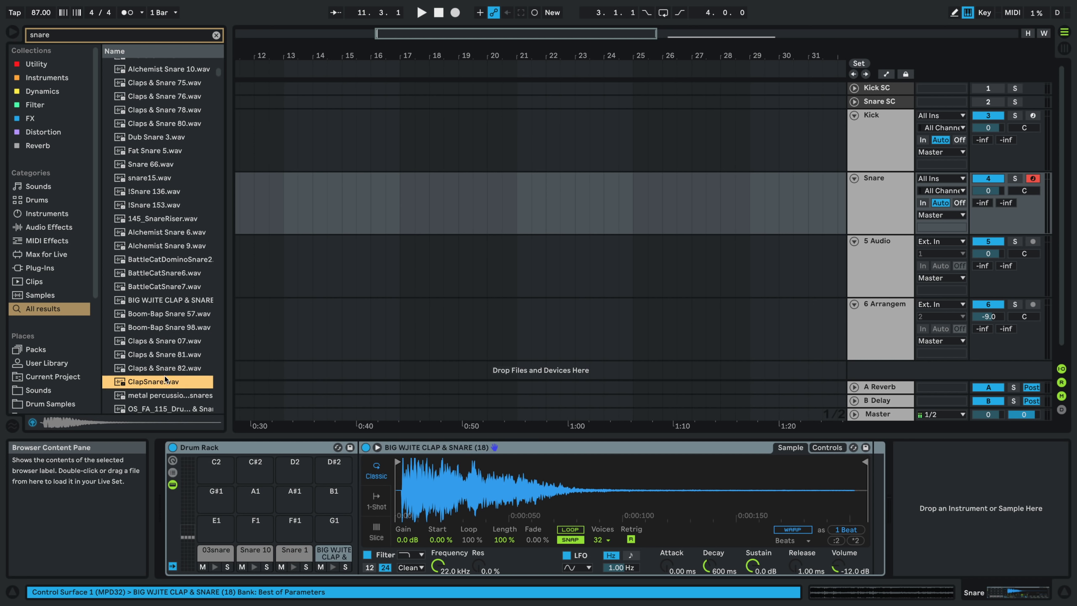
{"action": "scroll", "coordinate": [165, 377], "scroll_direction": "down", "scroll_amount": 3}
{"action": "left_click", "coordinate": [164, 380]}
{"action": "scroll", "coordinate": [163, 377], "scroll_direction": "down", "scroll_amount": 3}
{"action": "left_click", "coordinate": [163, 377]}
{"action": "scroll", "coordinate": [163, 377], "scroll_direction": "down", "scroll_amount": 6}
{"action": "left_click", "coordinate": [164, 377]}
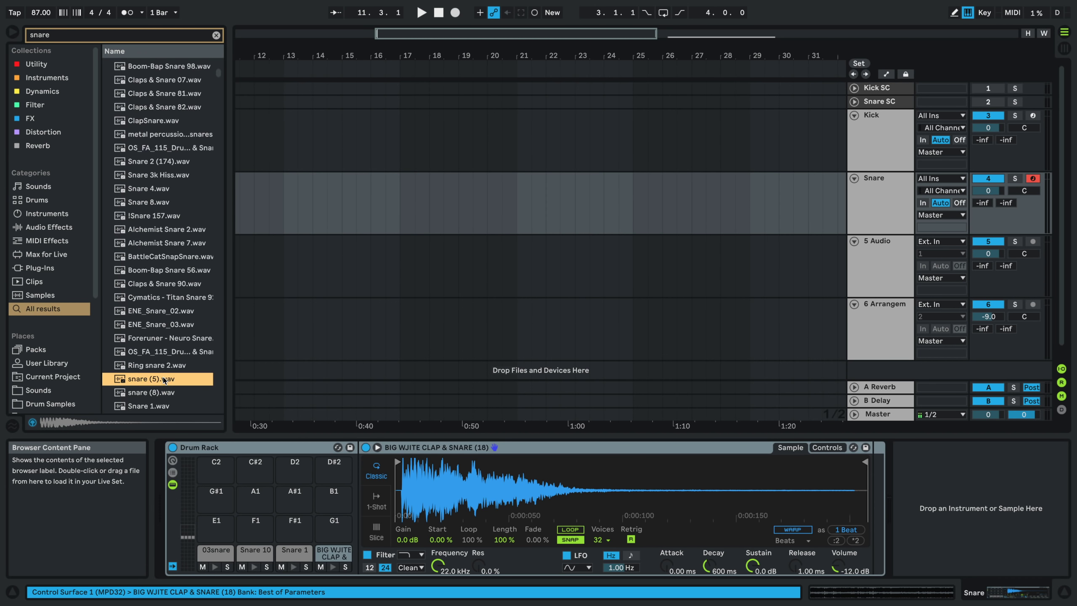
{"action": "scroll", "coordinate": [164, 373], "scroll_direction": "down", "scroll_amount": 4}
{"action": "scroll", "coordinate": [182, 219], "scroll_direction": "up", "scroll_amount": 1}
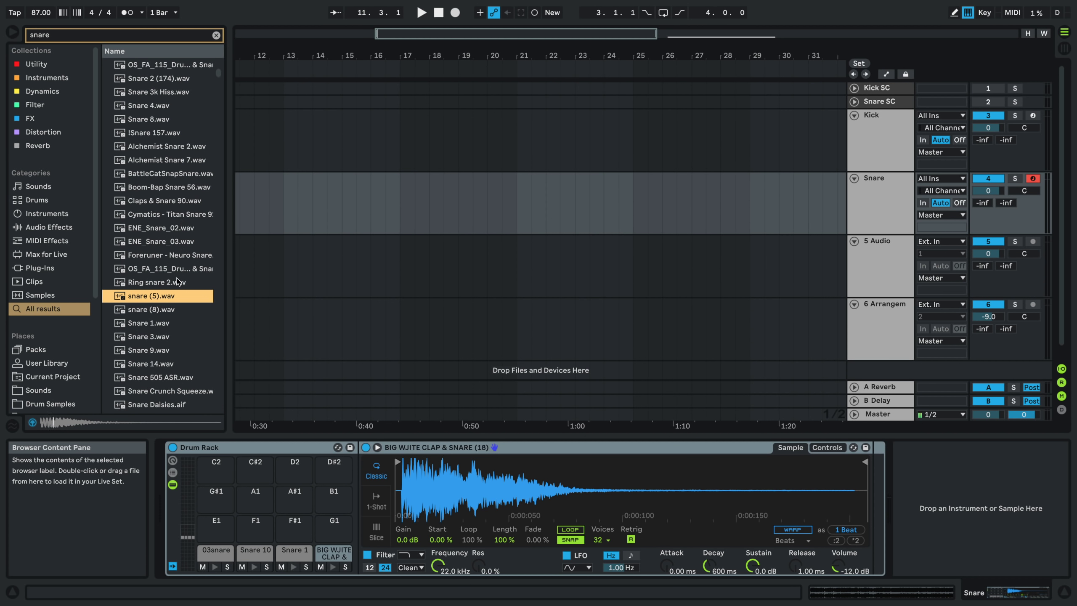
{"action": "left_click_drag", "start_coordinate": [172, 299], "coordinate": [335, 521]}
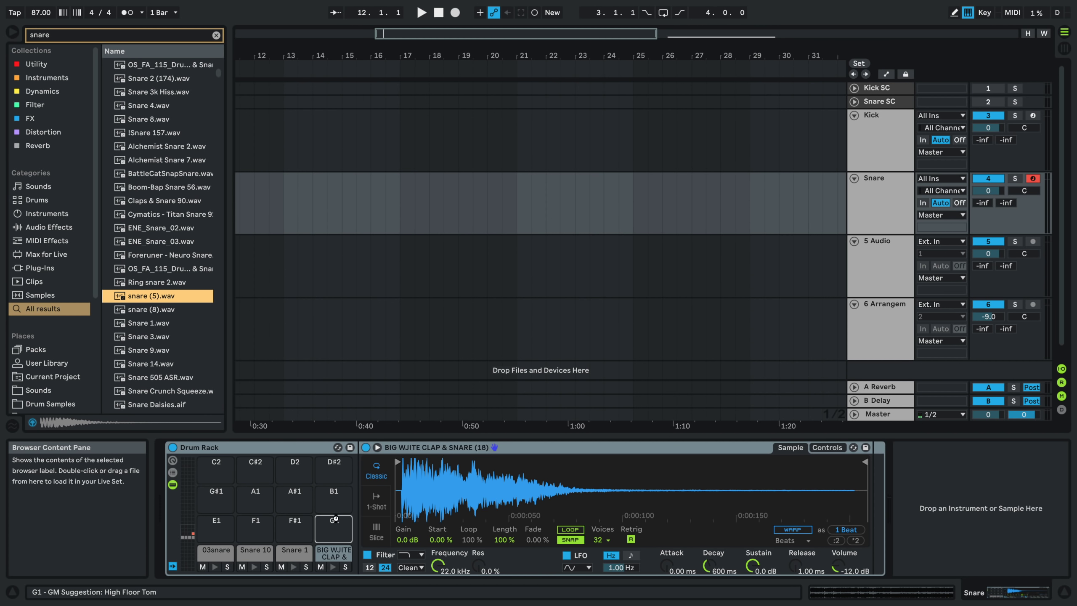
- Audition the snares following snare (5).wav and load Snare 9.wav onto the Drum Rack's F#1 pad
{"action": "left_click", "coordinate": [157, 309]}
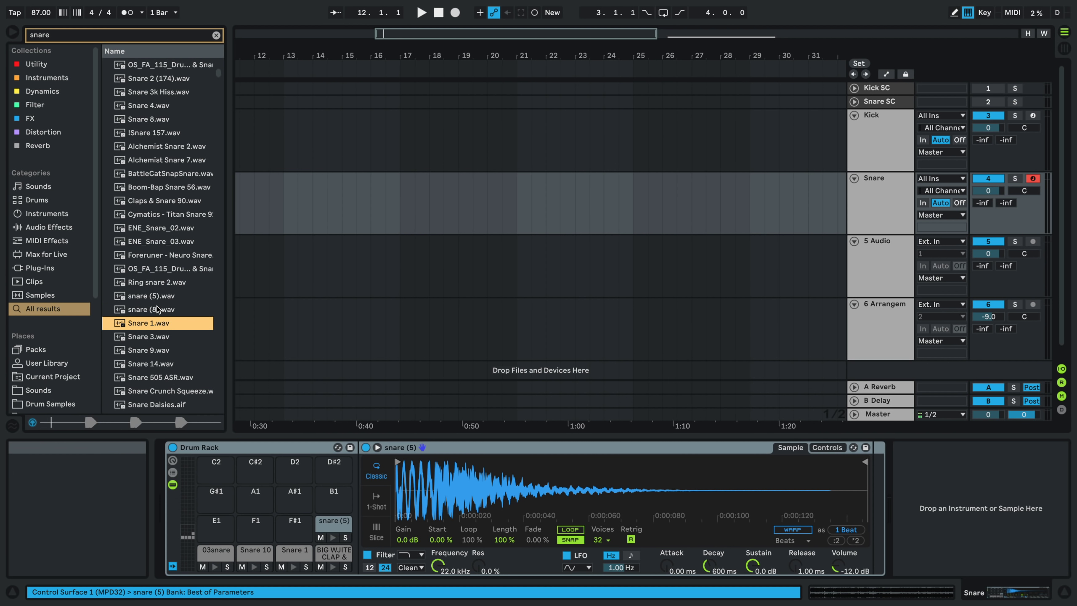
{"action": "key", "text": "Down"}
{"action": "key", "text": "Down"}
{"action": "key", "text": "Down"}
{"action": "key", "text": "Down"}
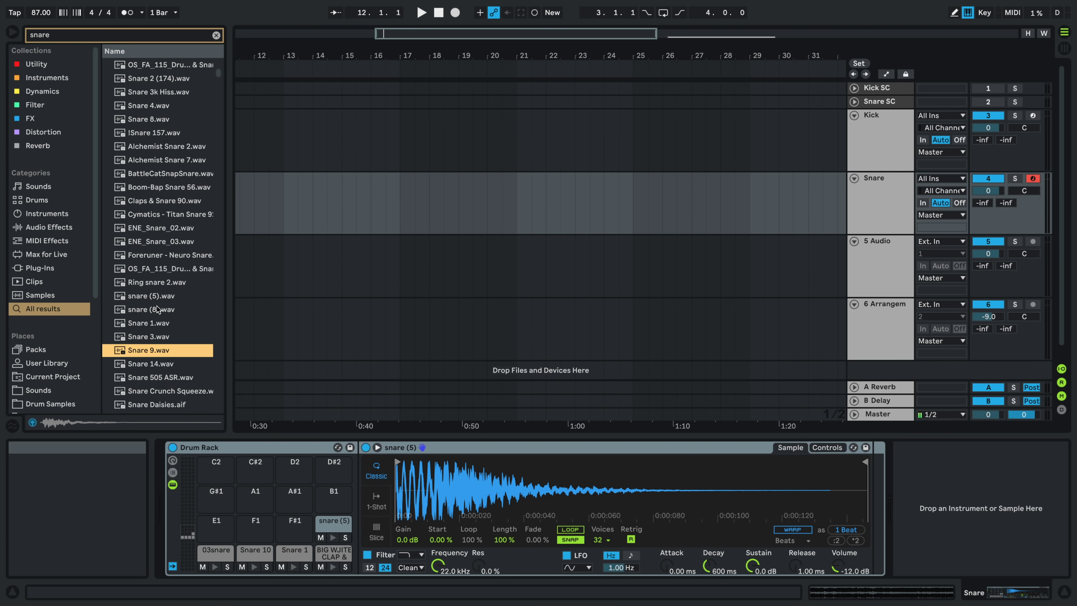
{"action": "key", "text": "Up"}
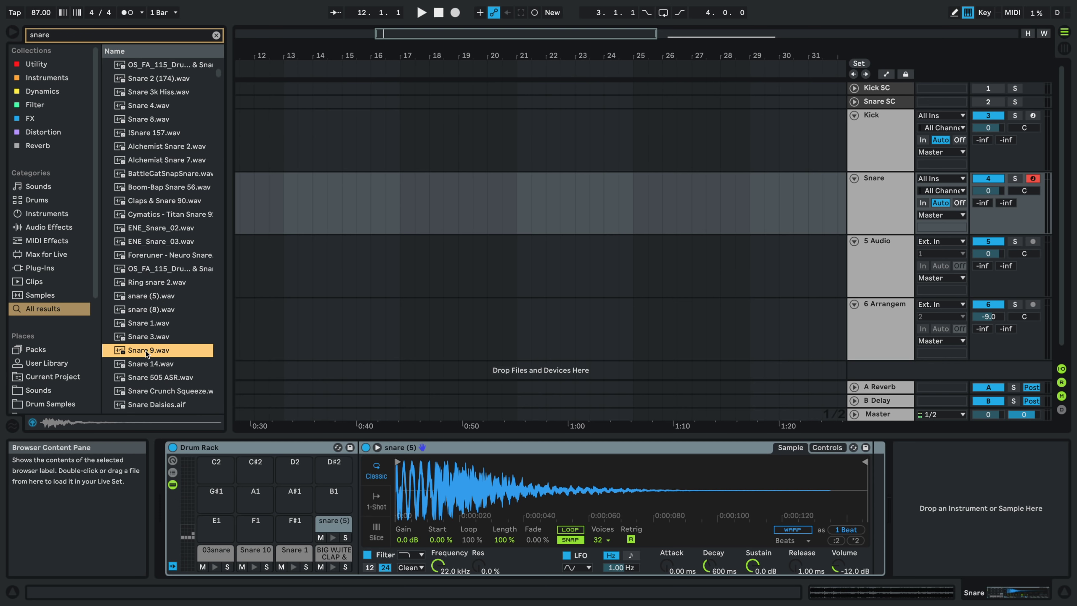
{"action": "left_click_drag", "start_coordinate": [145, 351], "coordinate": [279, 527]}
- Audition the snare samples between ENE_Snare_02.wav and Snare 14.wav for another layer
{"action": "left_click", "coordinate": [172, 229]}
{"action": "left_click", "coordinate": [169, 241]}
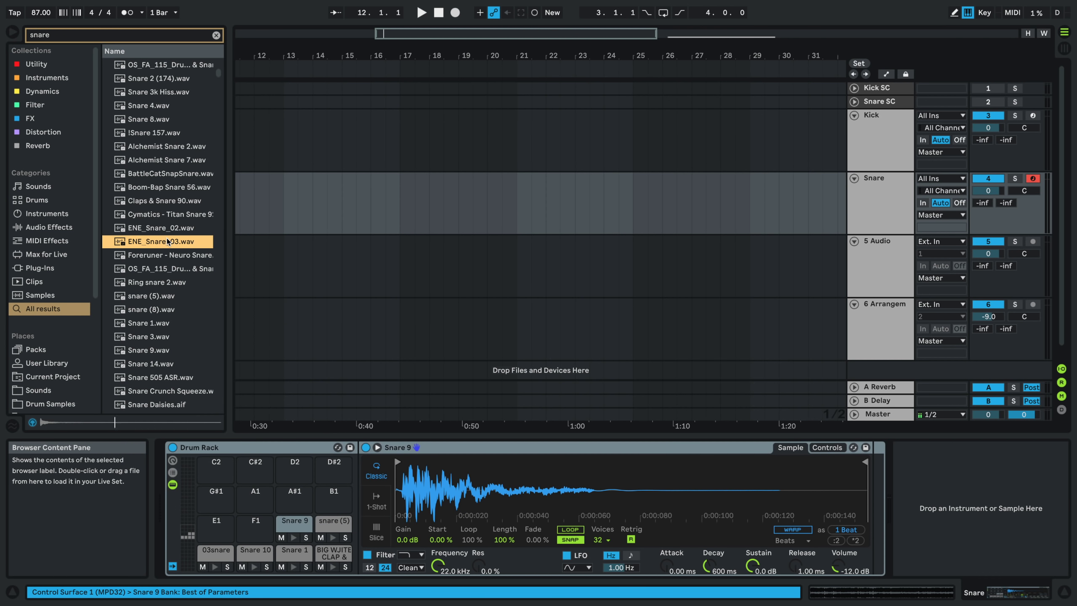
{"action": "left_click", "coordinate": [162, 269]}
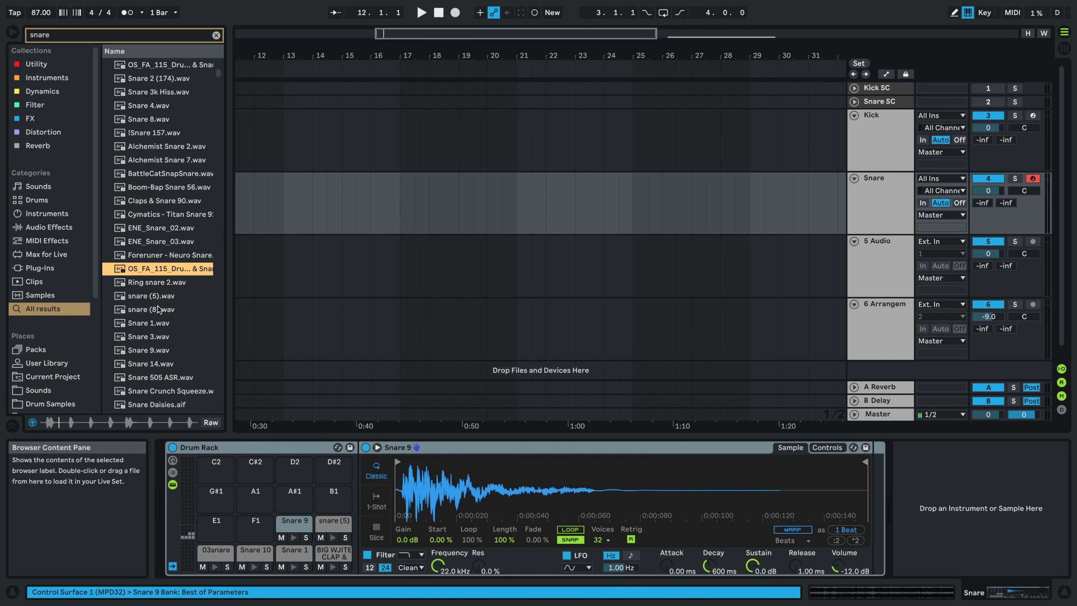
{"action": "left_click", "coordinate": [156, 323]}
{"action": "left_click", "coordinate": [151, 338]}
{"action": "left_click", "coordinate": [149, 350]}
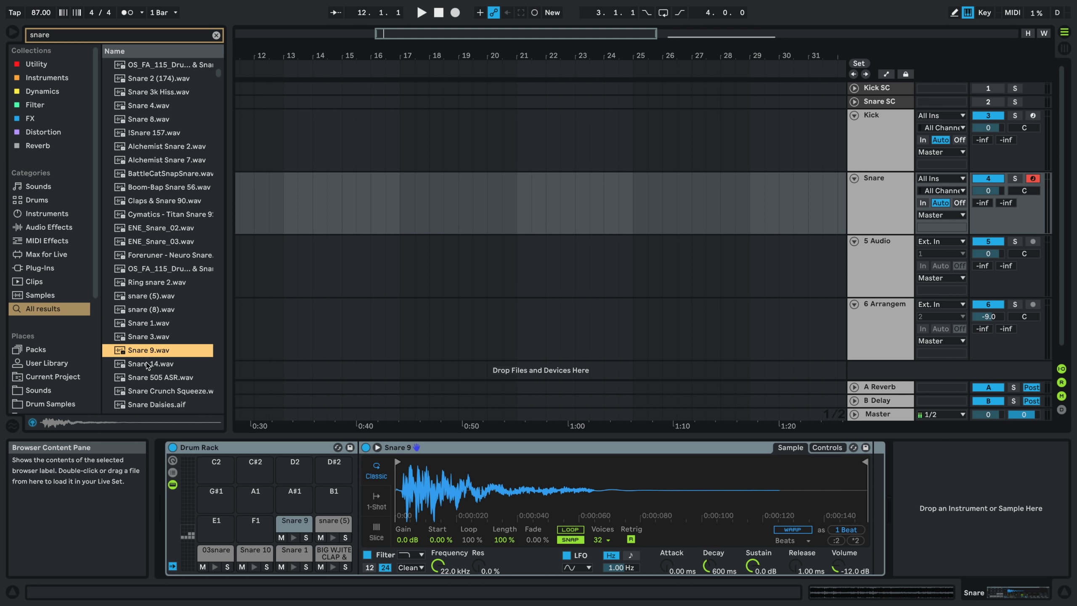
{"action": "left_click", "coordinate": [147, 364]}
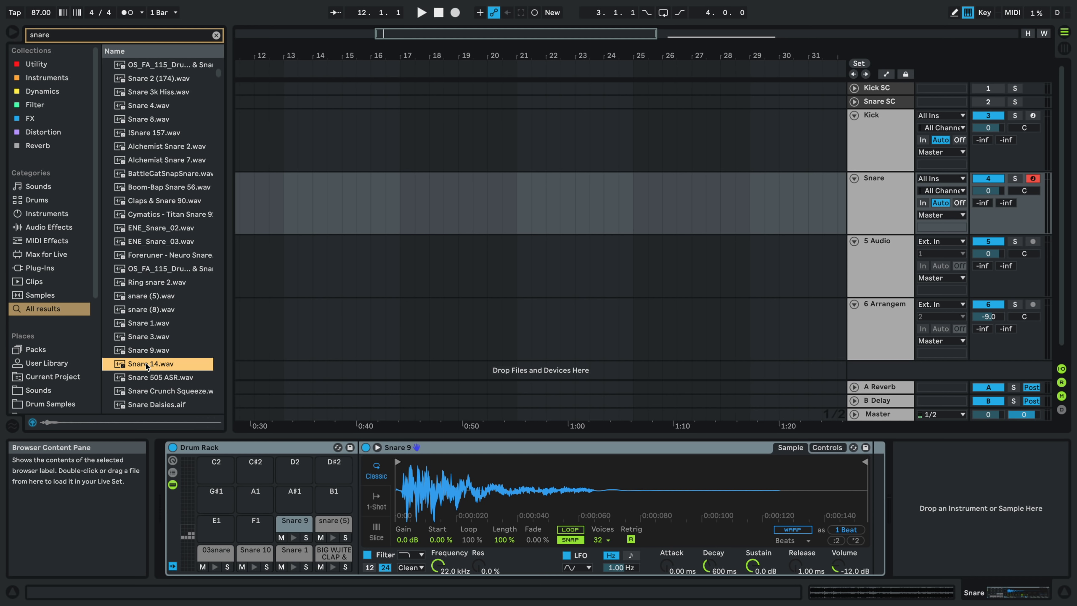
{"action": "left_click", "coordinate": [147, 364]}
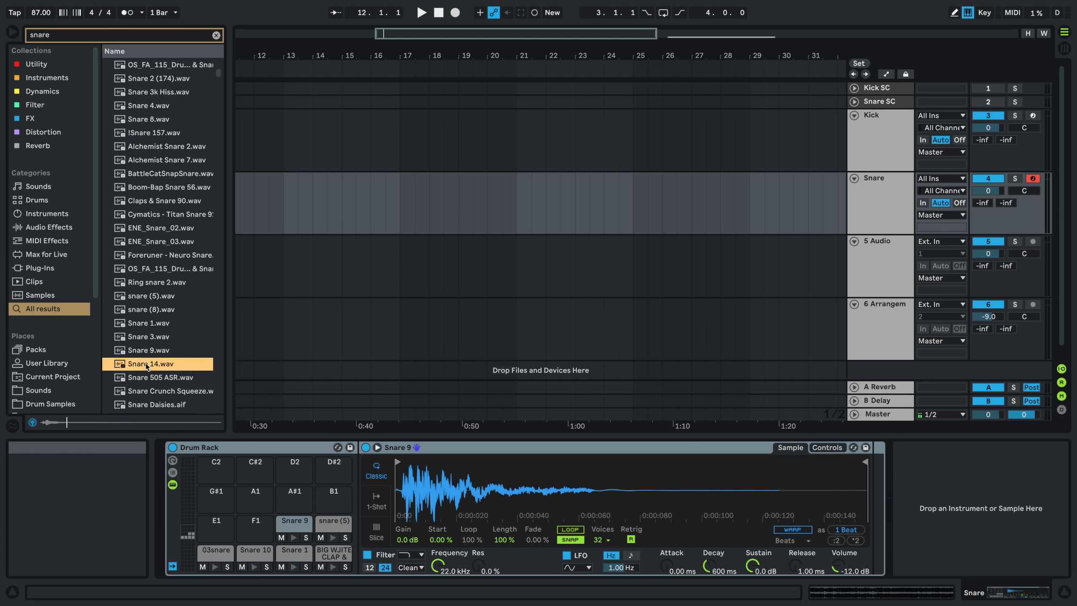
- Audition the snare samples after Snare 14.wav and load BattleCatSnare2.wav onto the Drum Rack's F1 pad
{"action": "key", "text": "Down"}
{"action": "key", "text": "Down"}
{"action": "key", "text": "Down"}
{"action": "key", "text": "Down"}
{"action": "key", "text": "Down"}
{"action": "key", "text": "Down"}
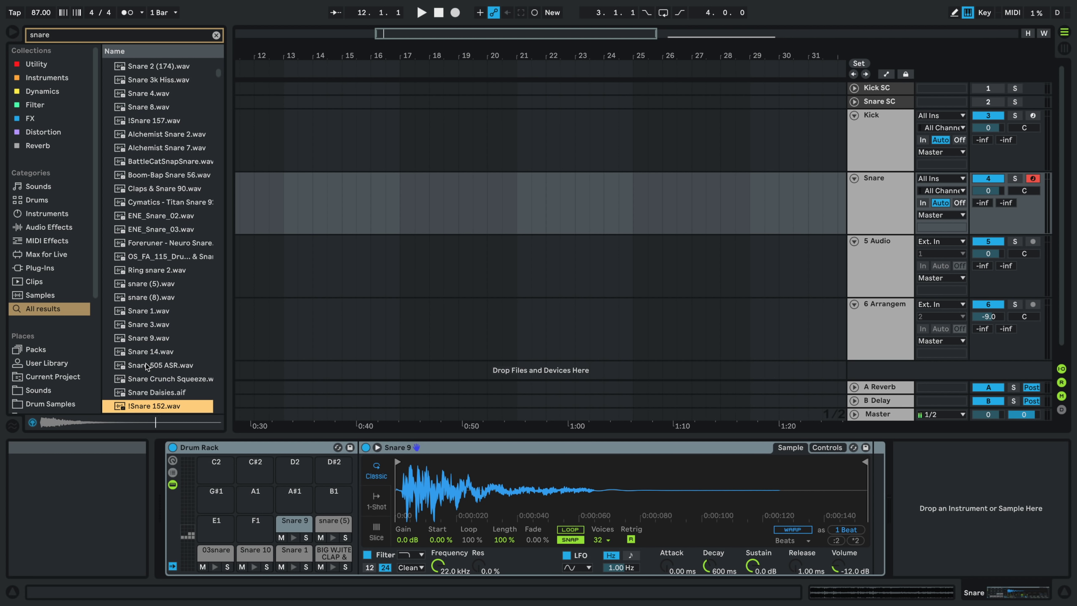
{"action": "key", "text": "Down"}
{"action": "key", "text": "Up"}
{"action": "key", "text": "Down"}
{"action": "key", "text": "Up"}
{"action": "key", "text": "Down"}
{"action": "key", "text": "Down"}
{"action": "key", "text": "Up"}
{"action": "key", "text": "Up"}
{"action": "key", "text": "Down"}
{"action": "key", "text": "Down"}
{"action": "key", "text": "Down"}
{"action": "key", "text": "Down"}
{"action": "key", "text": "Down"}
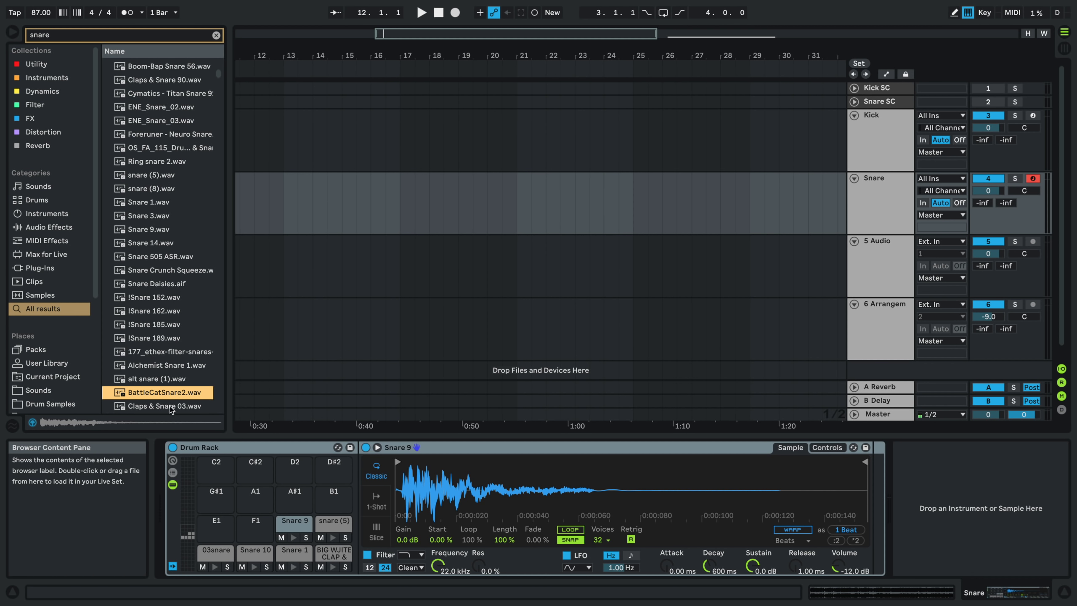
{"action": "left_click_drag", "start_coordinate": [175, 395], "coordinate": [247, 526]}
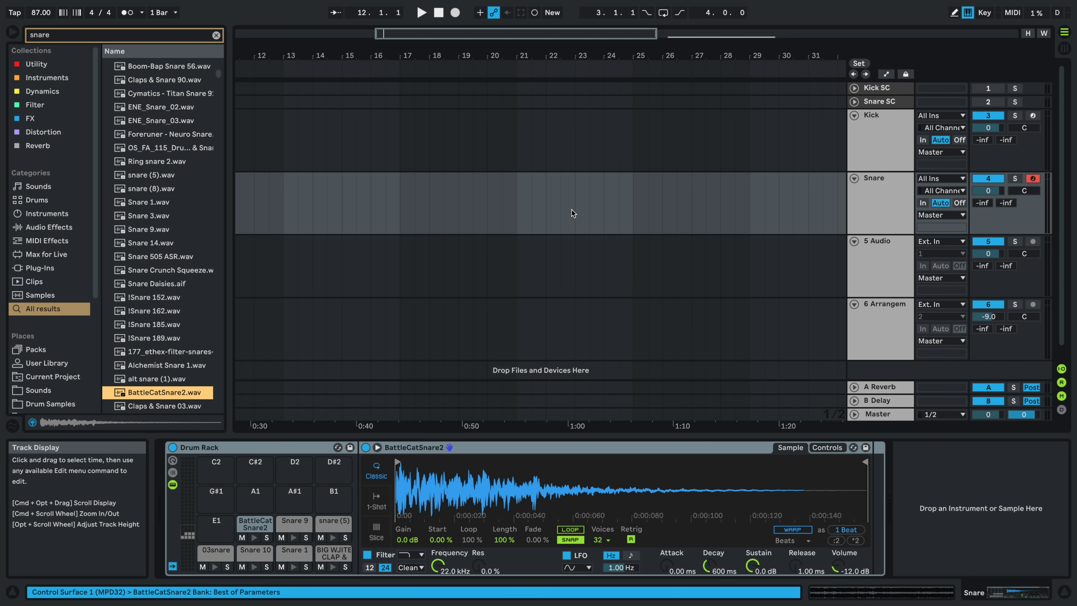
- Create an empty one-bar MIDI clip at bar 17 on the Kick track and loop that bar
{"action": "scroll", "coordinate": [571, 210], "scroll_direction": "left", "scroll_amount": 1}
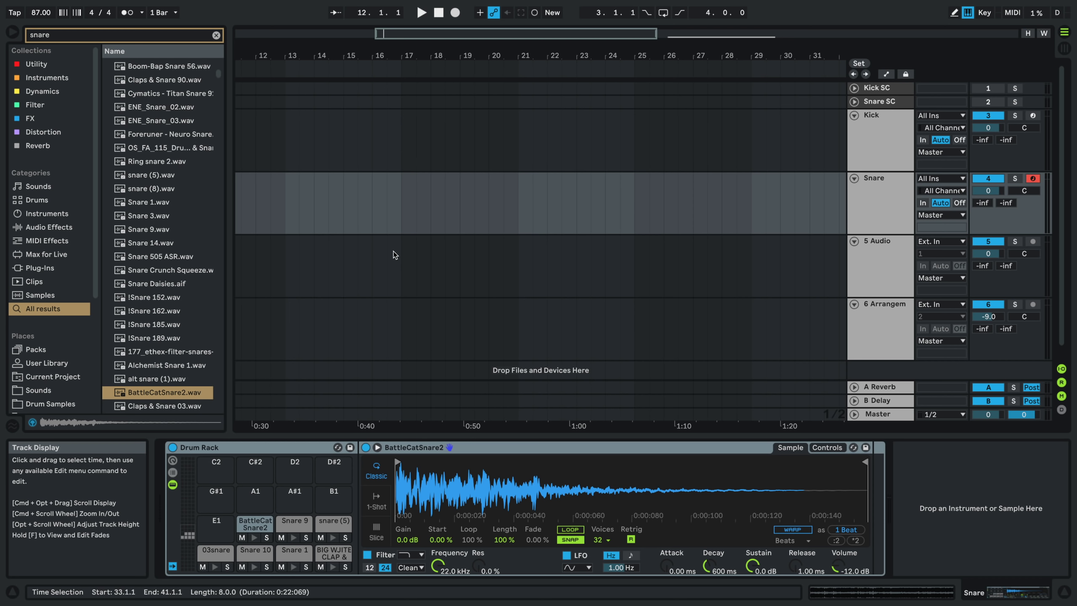
{"action": "scroll", "coordinate": [400, 164], "scroll_direction": "up", "scroll_amount": 4}
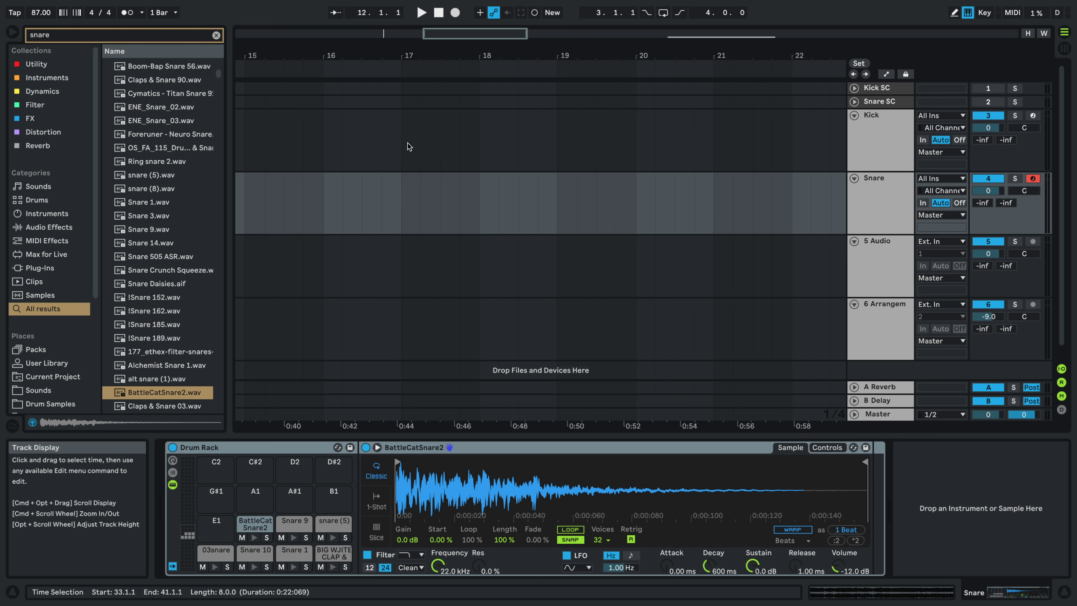
{"action": "left_click_drag", "start_coordinate": [408, 146], "coordinate": [478, 142]}
{"action": "key", "text": "super+shift+m"}
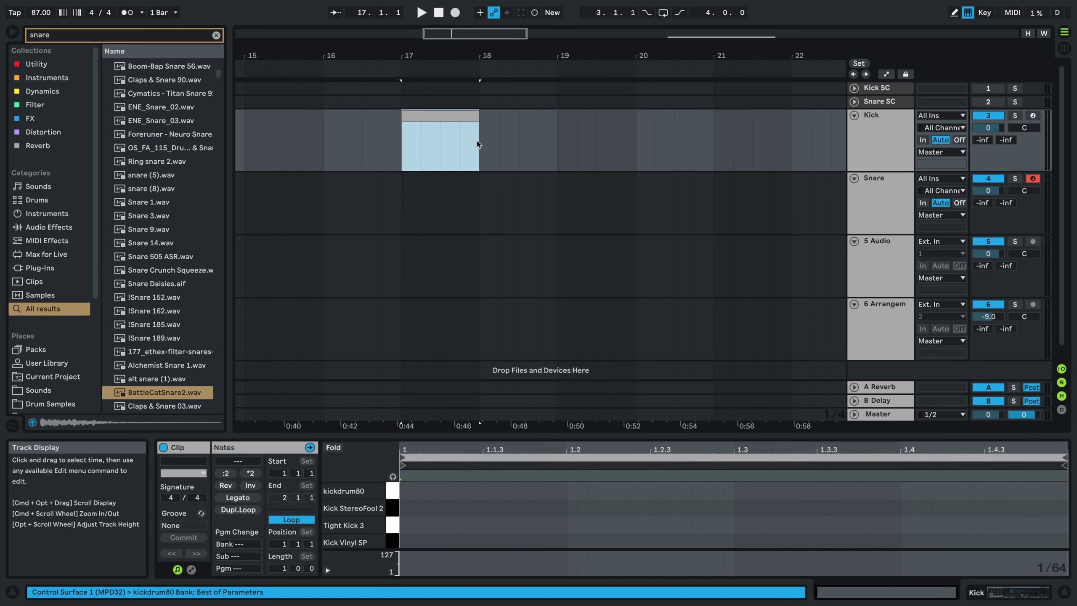
{"action": "key", "text": "super+l"}
{"action": "key", "text": "space"}
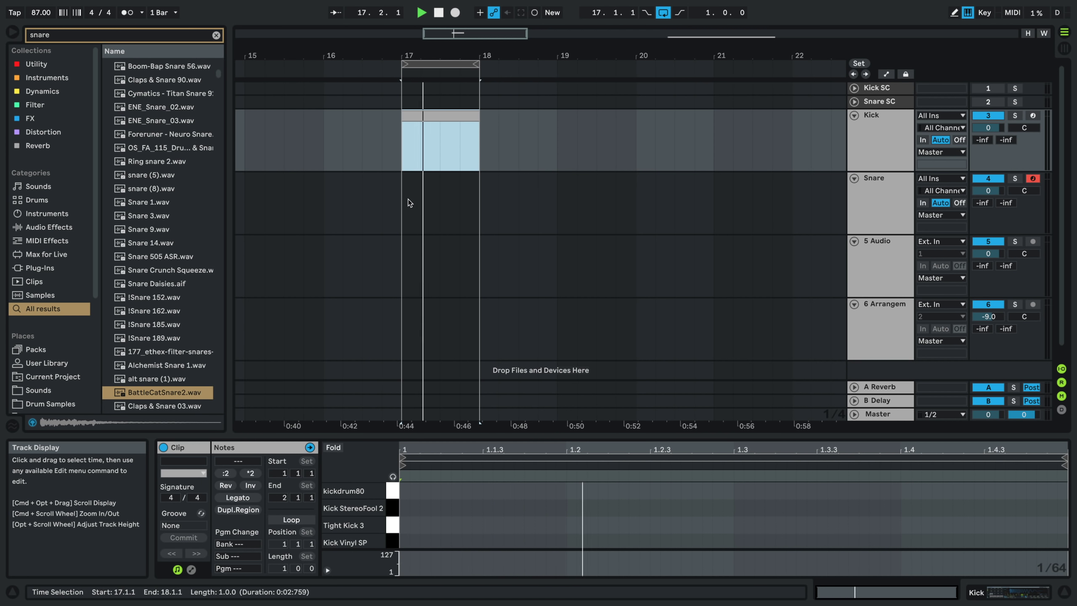
{"action": "key", "text": "space"}
- Create an empty one-bar MIDI clip at bar 17 on the Snare track and select it together with the Kick clip
{"action": "left_click_drag", "start_coordinate": [409, 199], "coordinate": [458, 201]}
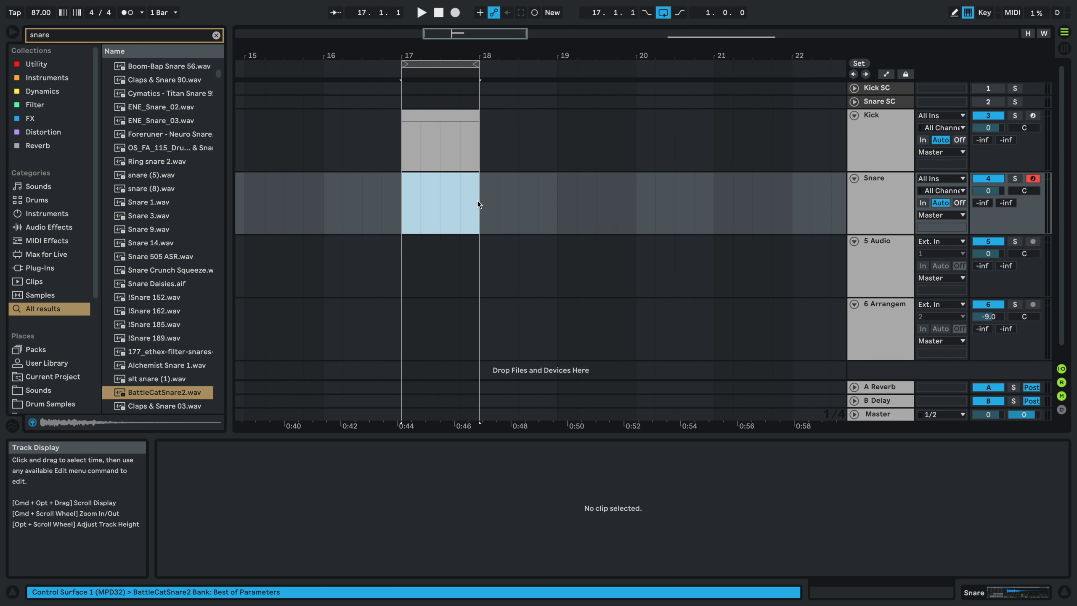
{"action": "key", "text": "super+shift+m"}
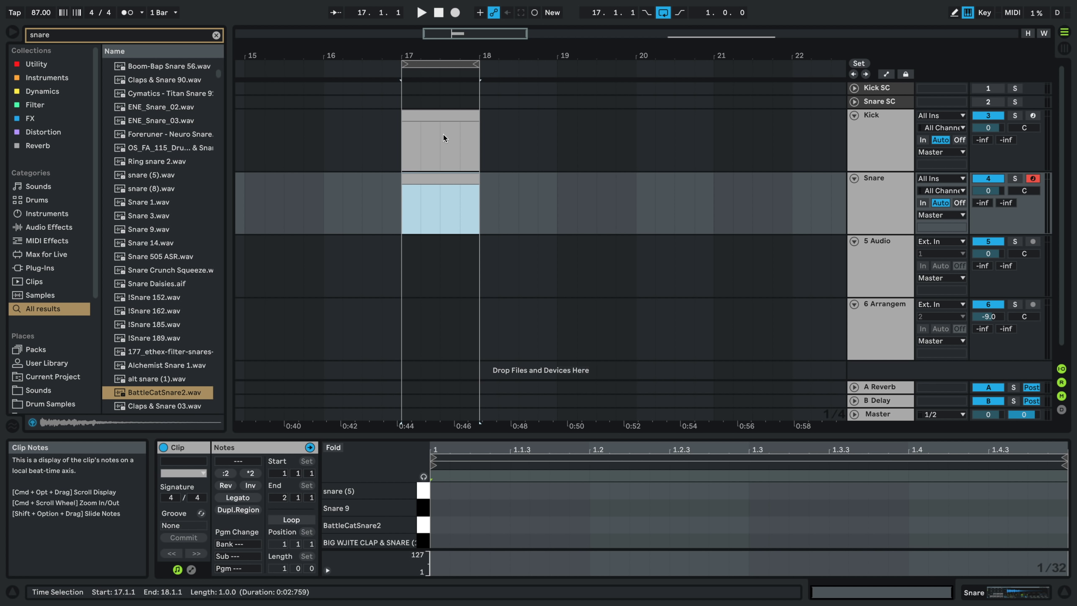
{"action": "left_click", "coordinate": [447, 118], "text": "shift"}
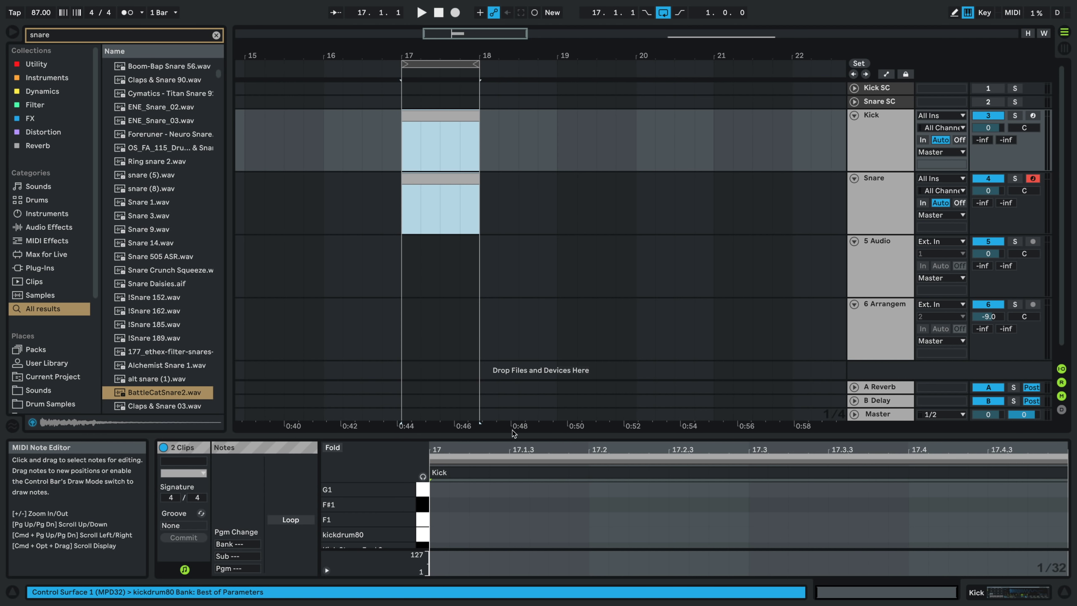
- Add BattleCatSnare2 notes on beats 2 and 4 of the Snare clip
{"action": "left_click", "coordinate": [460, 178]}
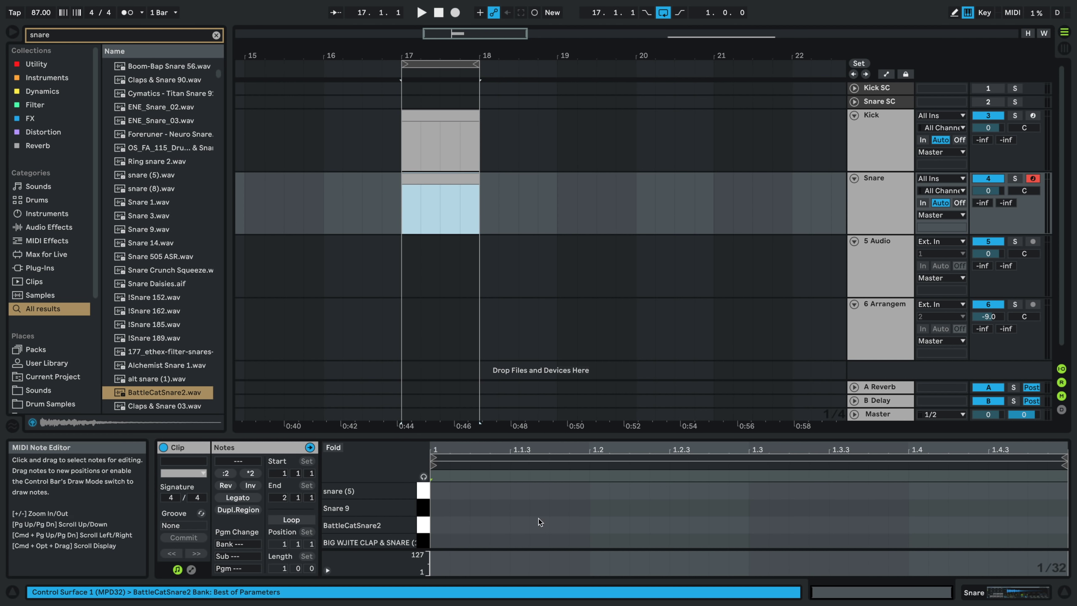
{"action": "left_click", "coordinate": [605, 526]}
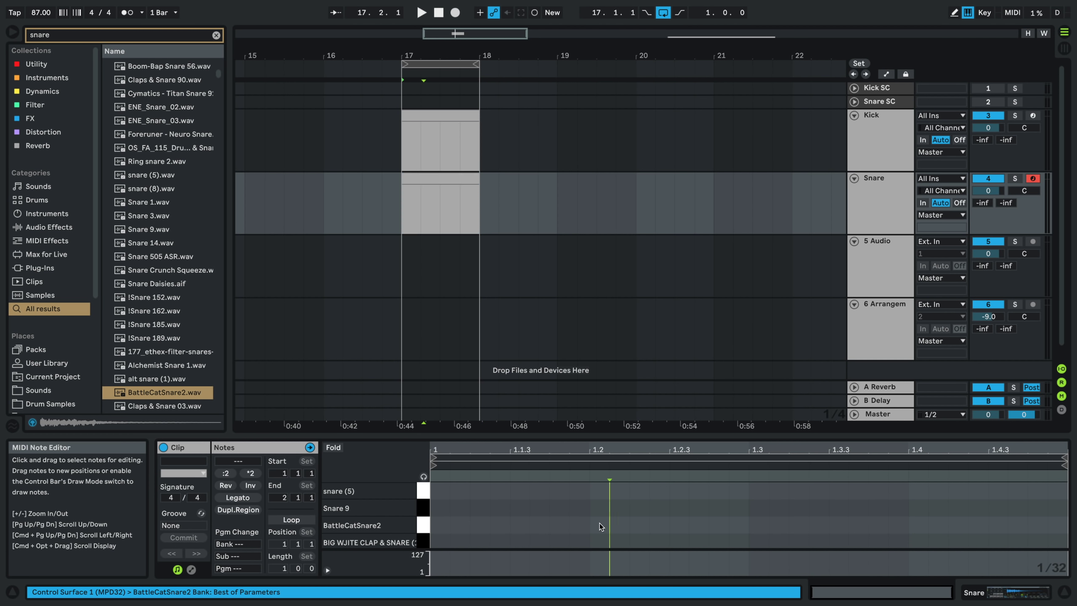
{"action": "double_click", "coordinate": [918, 525]}
- Add Tight Kick 3 notes on beats 1 and 3 of the Kick clip
{"action": "left_click", "coordinate": [433, 112]}
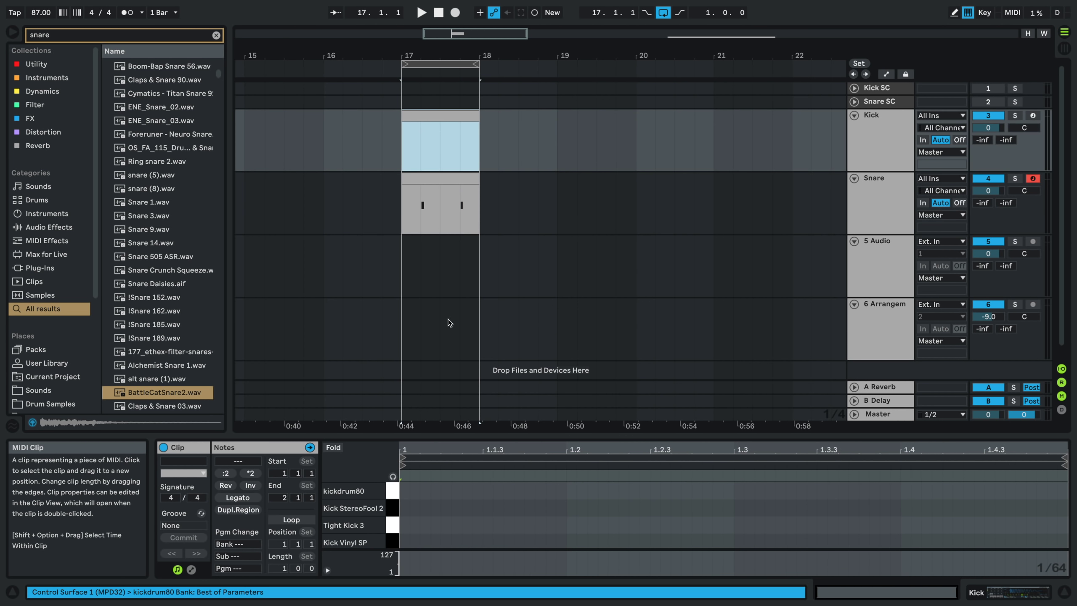
{"action": "double_click", "coordinate": [403, 524]}
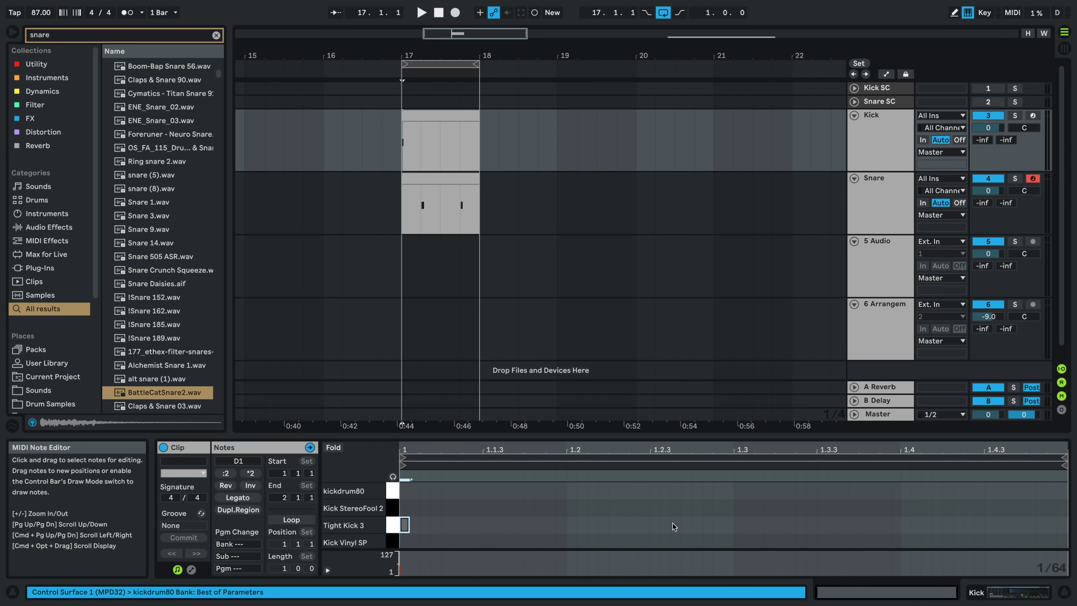
{"action": "double_click", "coordinate": [739, 523]}
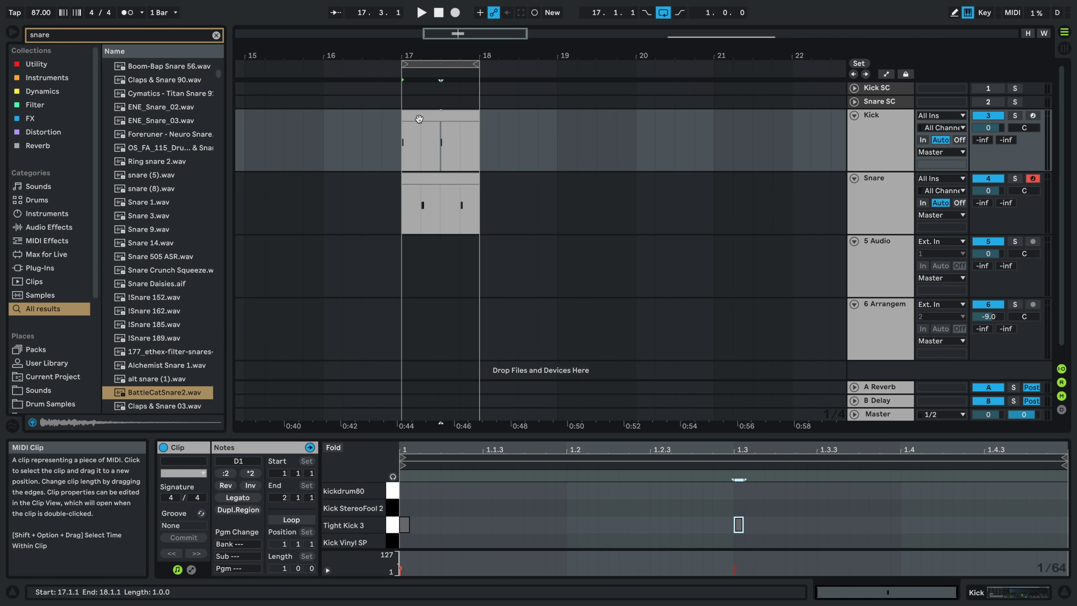
- Edit the Kick and Snare clips together and lengthen the first Tight Kick 3 note to about a sixteenth
{"action": "left_click", "coordinate": [441, 168]}
{"action": "left_click", "coordinate": [439, 175], "text": "shift"}
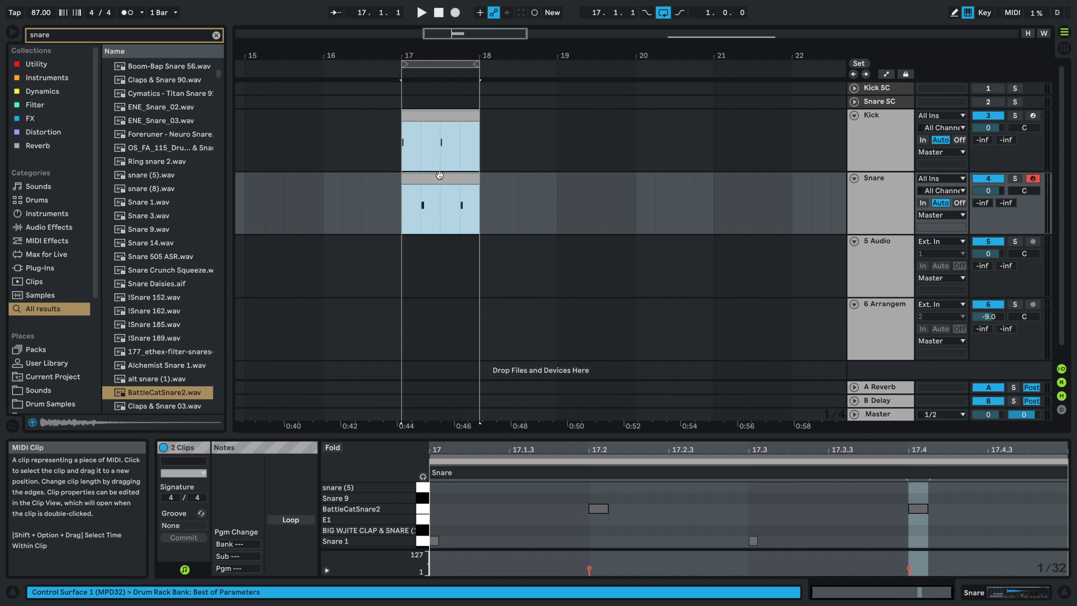
{"action": "left_click", "coordinate": [470, 464]}
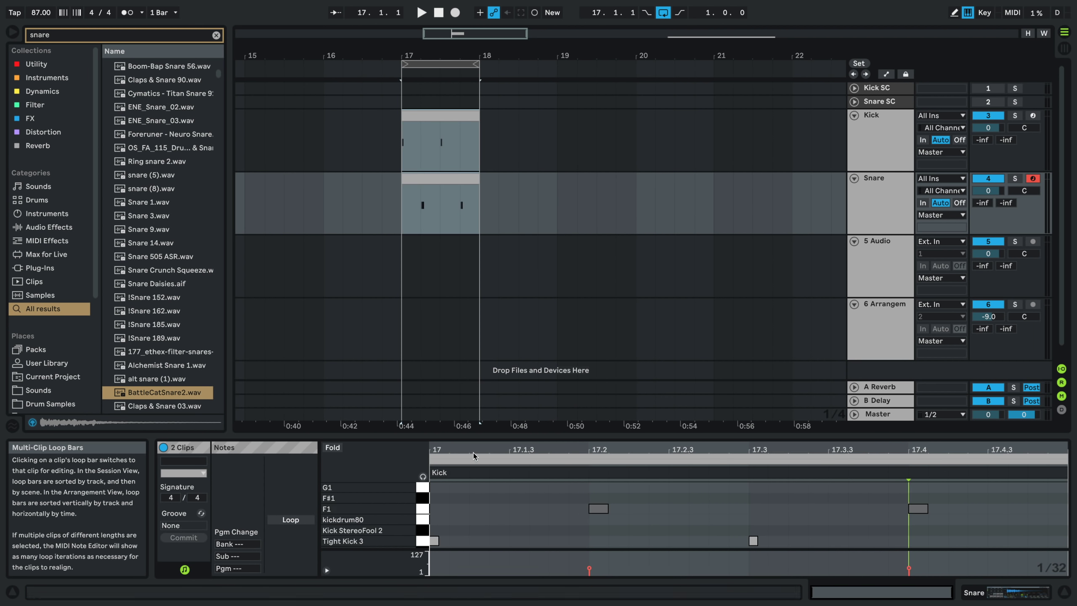
{"action": "left_click", "coordinate": [473, 455]}
{"action": "left_click", "coordinate": [471, 461]}
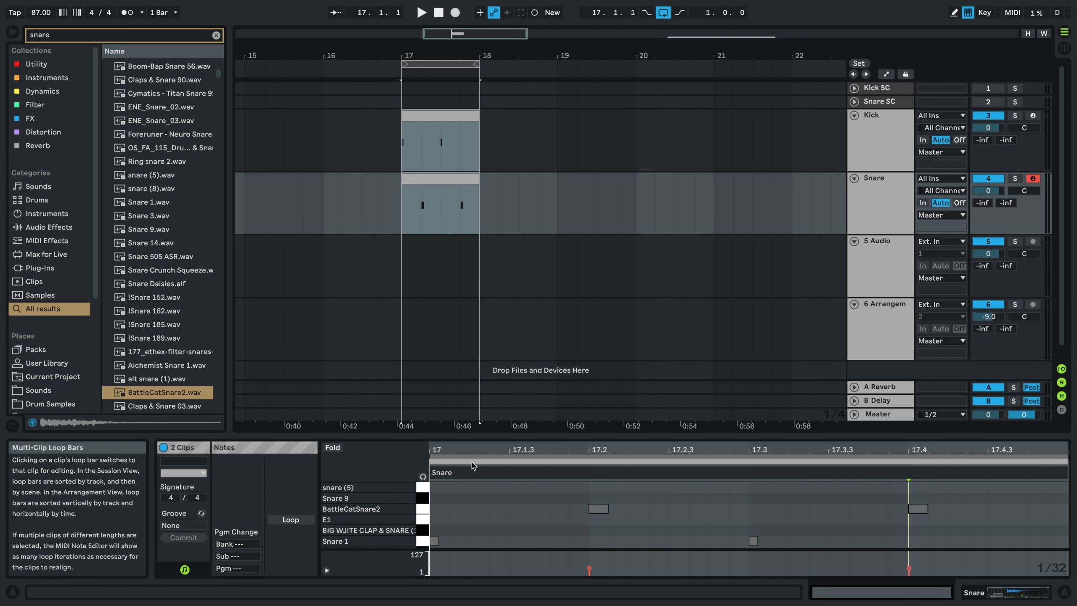
{"action": "left_click", "coordinate": [435, 541]}
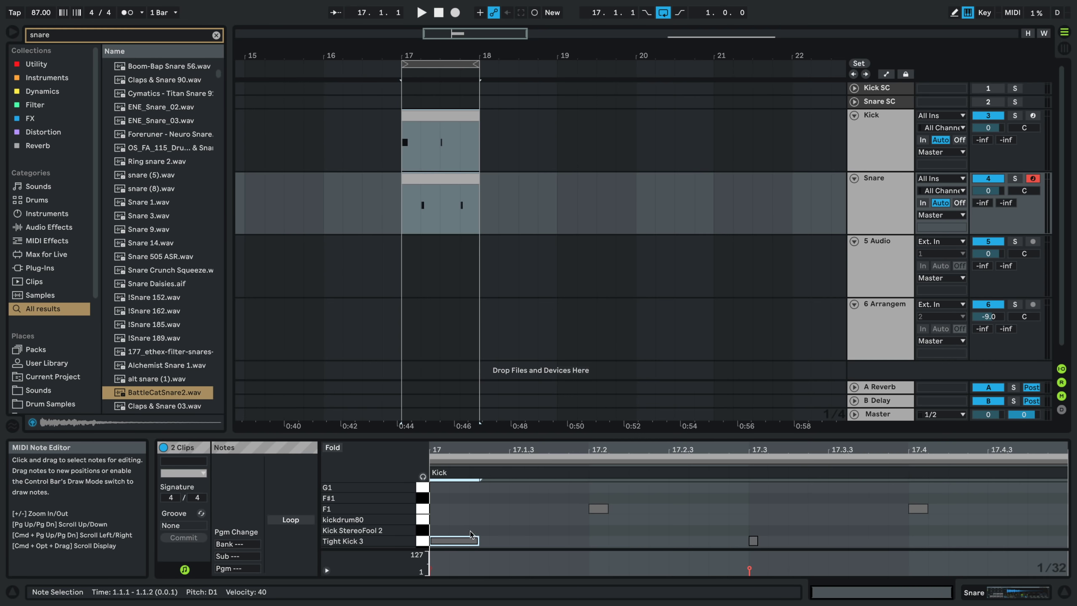
- Play the loop with the first kick note on different samples and settle it on kickdrum80
{"action": "key", "text": "space"}
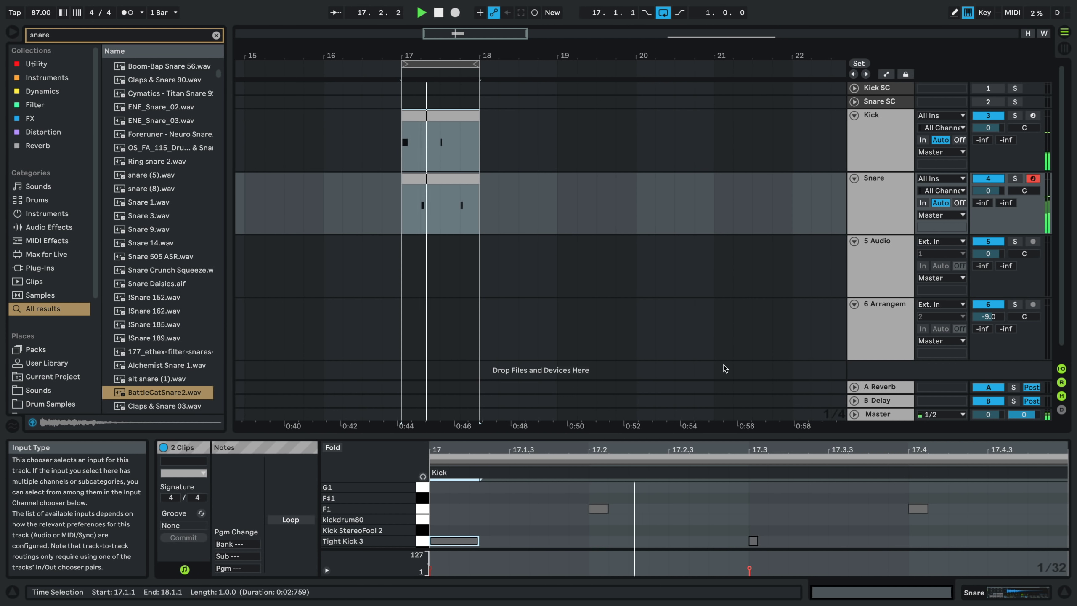
{"action": "key", "text": "space"}
{"action": "left_click_drag", "start_coordinate": [443, 540], "coordinate": [442, 529]}
{"action": "key", "text": "space"}
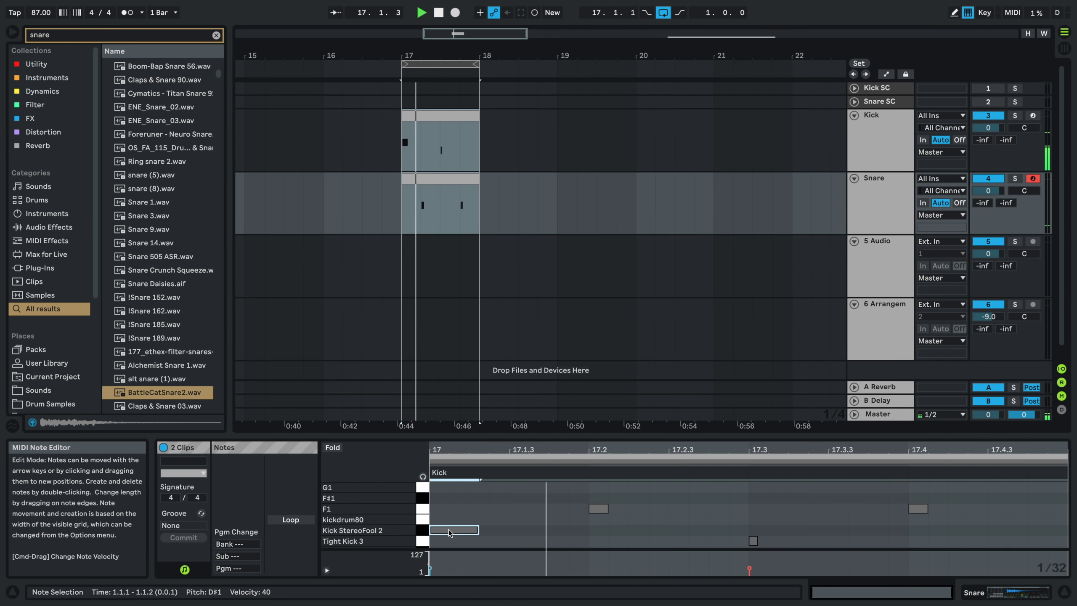
{"action": "key", "text": "space"}
{"action": "mouse_move", "coordinate": [451, 521]}
{"action": "left_mouse_down"}
{"action": "mouse_move", "coordinate": [450, 511]}
{"action": "mouse_move", "coordinate": [451, 523]}
{"action": "left_mouse_up"}
{"action": "key", "text": "space"}
{"action": "key", "text": "space"}
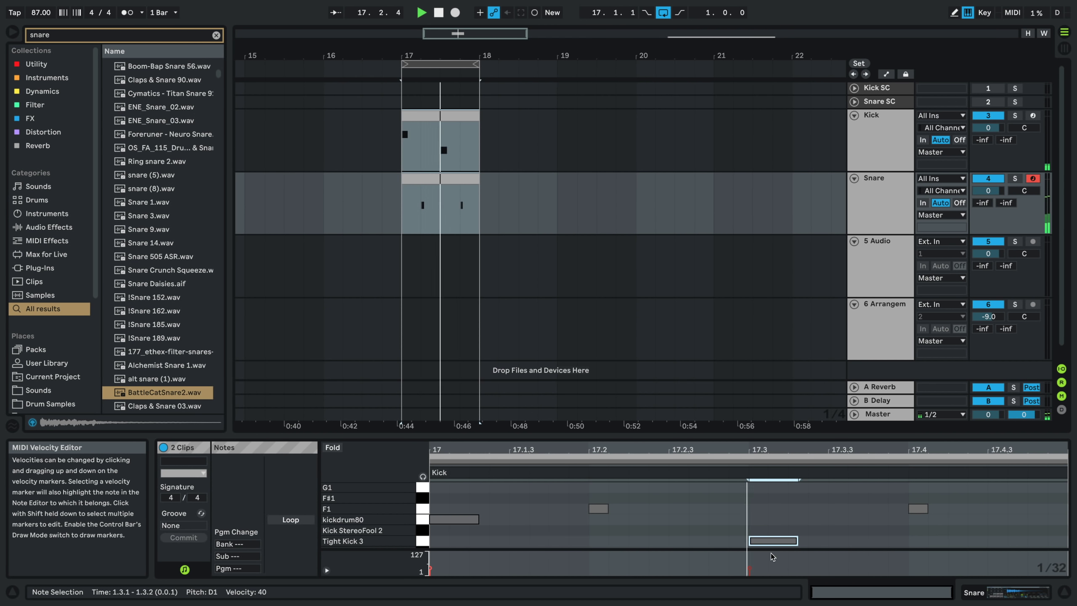
- Delete the Tight Kick 3 note on beat 3 and play back the loop
{"action": "left_click_drag", "start_coordinate": [799, 540], "coordinate": [882, 530]}
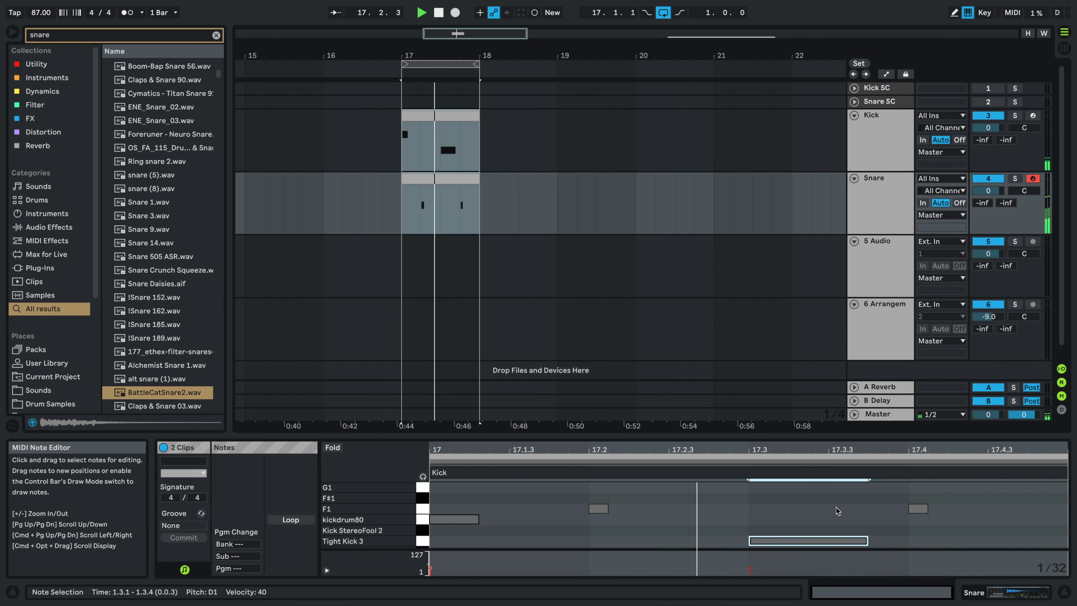
{"action": "left_click_drag", "start_coordinate": [802, 534], "coordinate": [702, 503]}
{"action": "key", "text": "space"}
{"action": "key", "text": "Delete"}
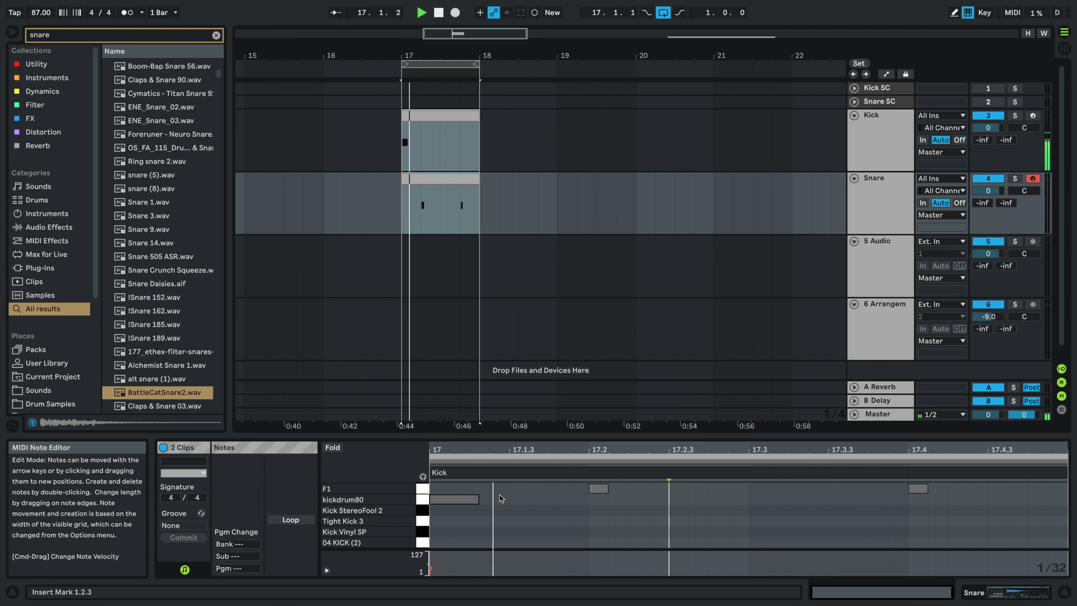
{"action": "key", "text": "space"}
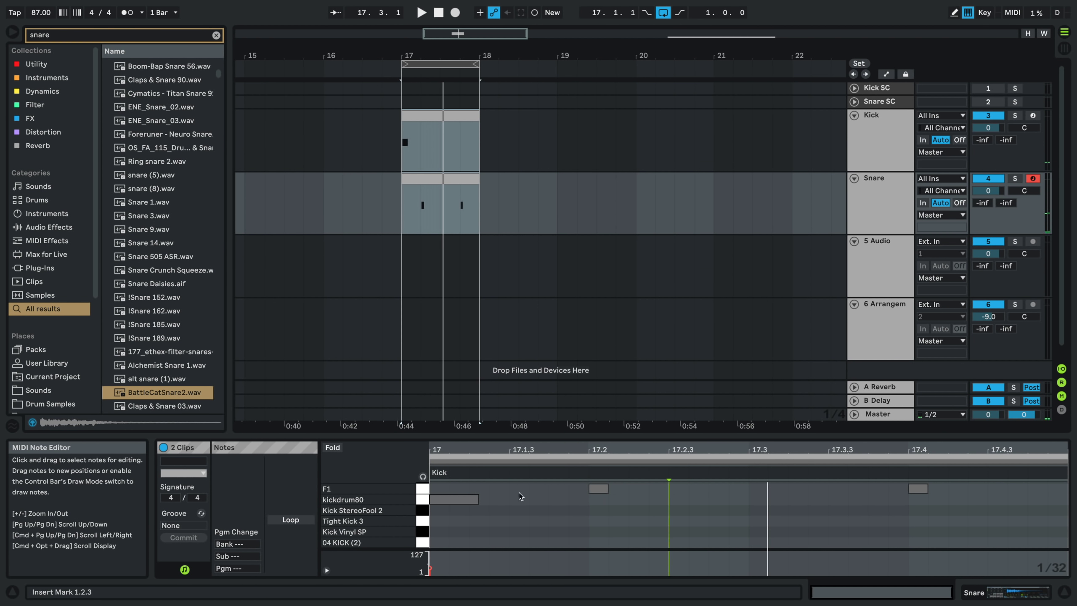
- Transpose both BattleCatSnare2 notes down through the snare samples to 03snare while the loop plays
{"action": "left_click", "coordinate": [602, 490]}
{"action": "left_click_drag", "start_coordinate": [580, 505], "coordinate": [1017, 483]}
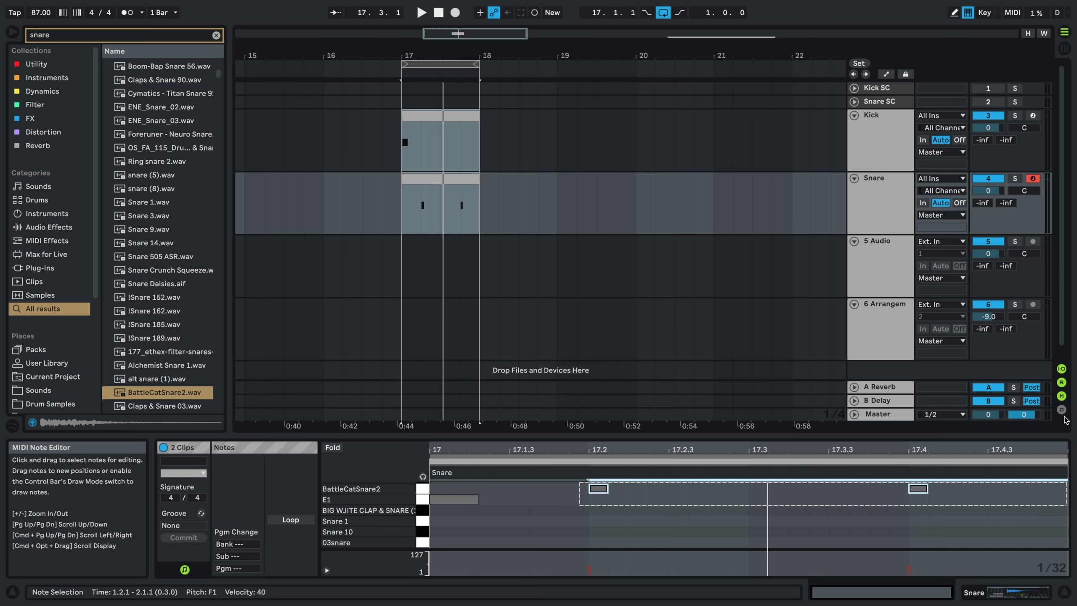
{"action": "left_click_drag", "start_coordinate": [1065, 417], "coordinate": [1026, 424]}
{"action": "key", "text": "Down"}
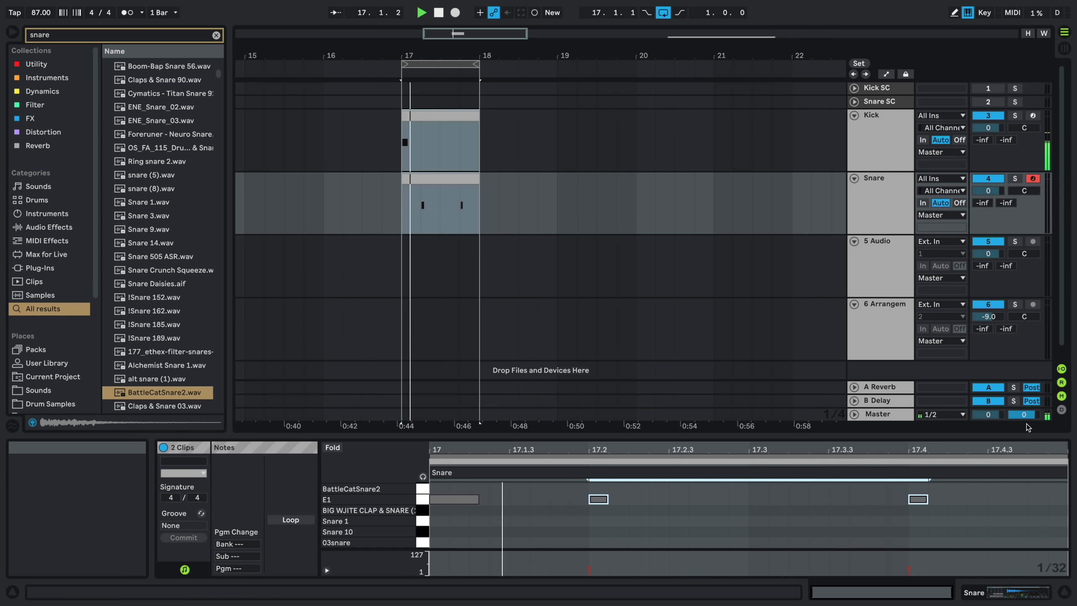
{"action": "key", "text": "Down"}
{"action": "key", "text": "Down"}
{"action": "key", "text": "Down"}
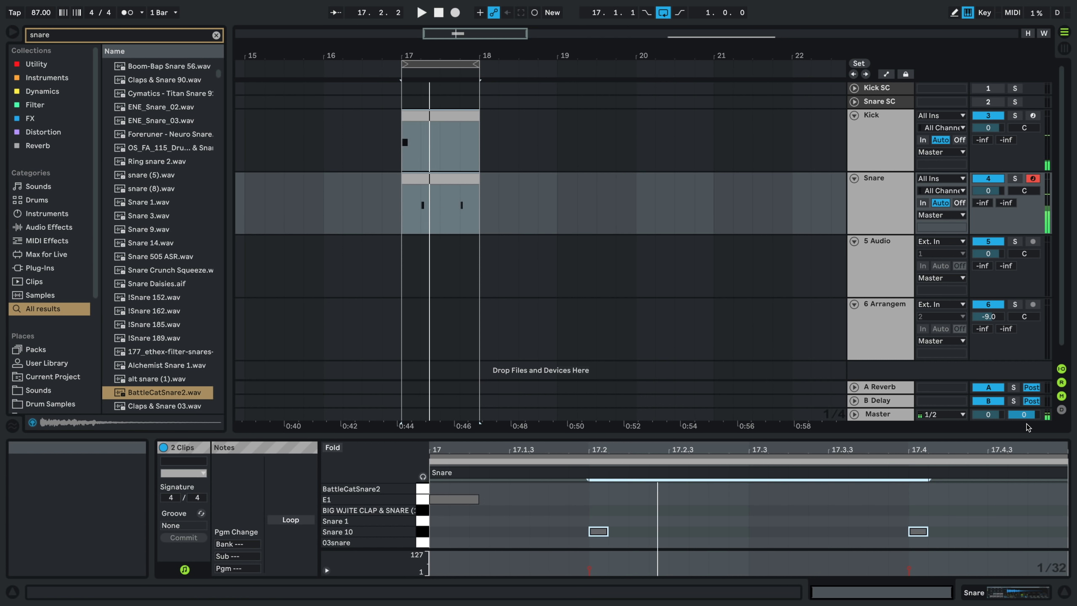
{"action": "key", "text": "Down"}
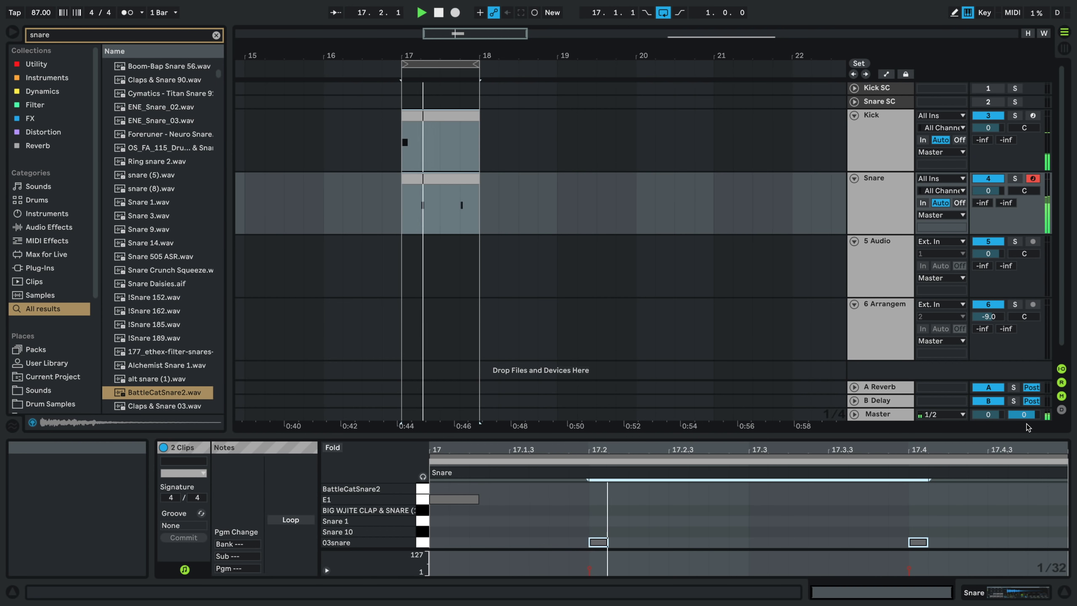
- Lengthen both 03snare notes to an eighth note each
{"action": "key", "text": "shift+Right"}
{"action": "key", "text": "shift+Right"}
{"action": "key", "text": "shift+Right"}
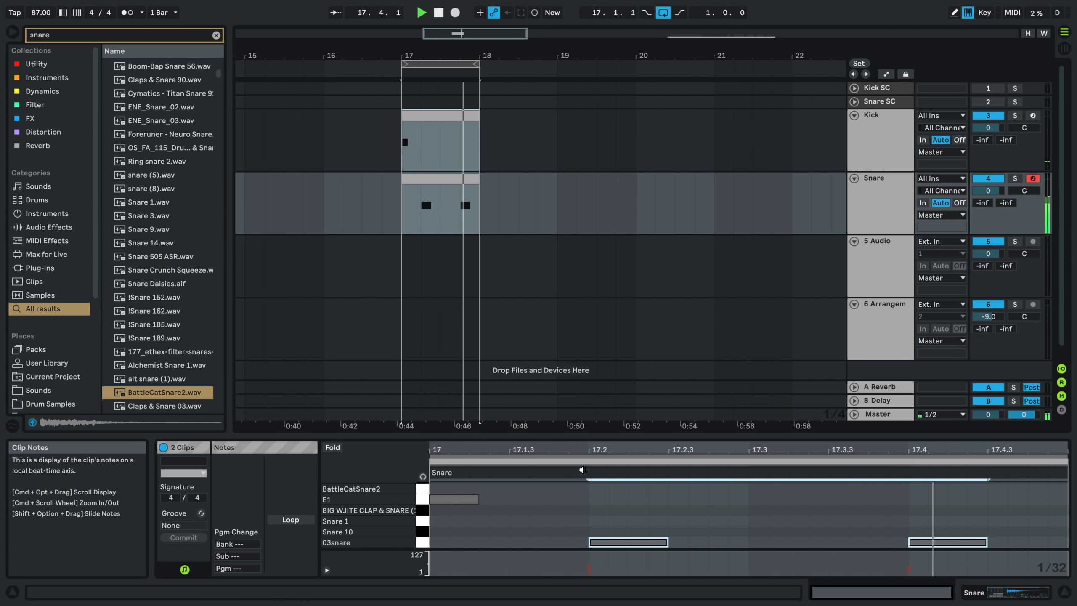
- Add a short BIG WJITE CLAP & SNARE note just before beat 2 and raise all snare note velocities to 83
{"action": "left_click", "coordinate": [584, 503]}
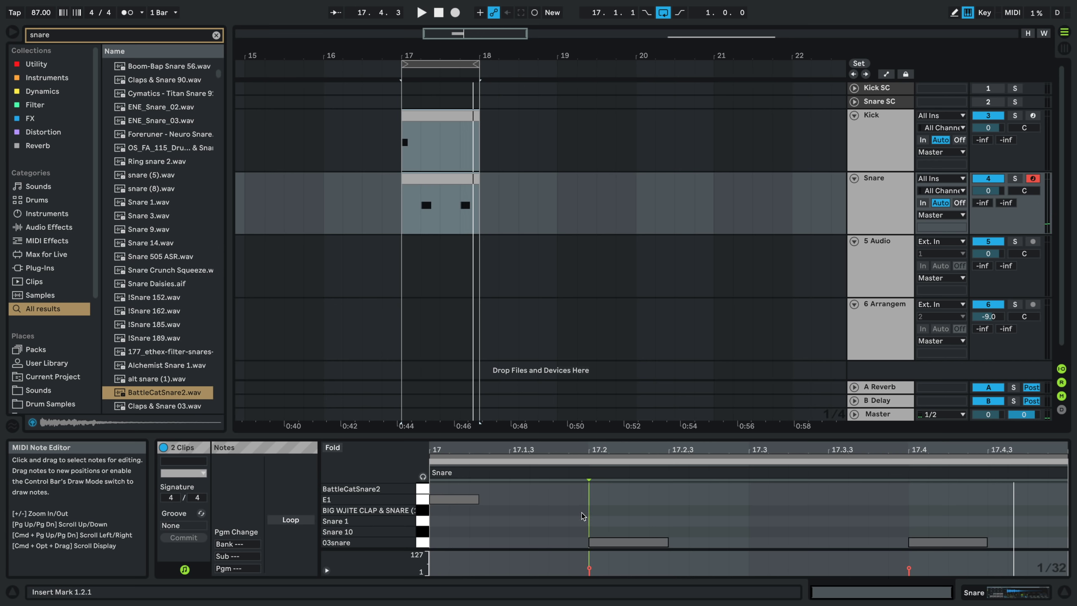
{"action": "double_click", "coordinate": [582, 511]}
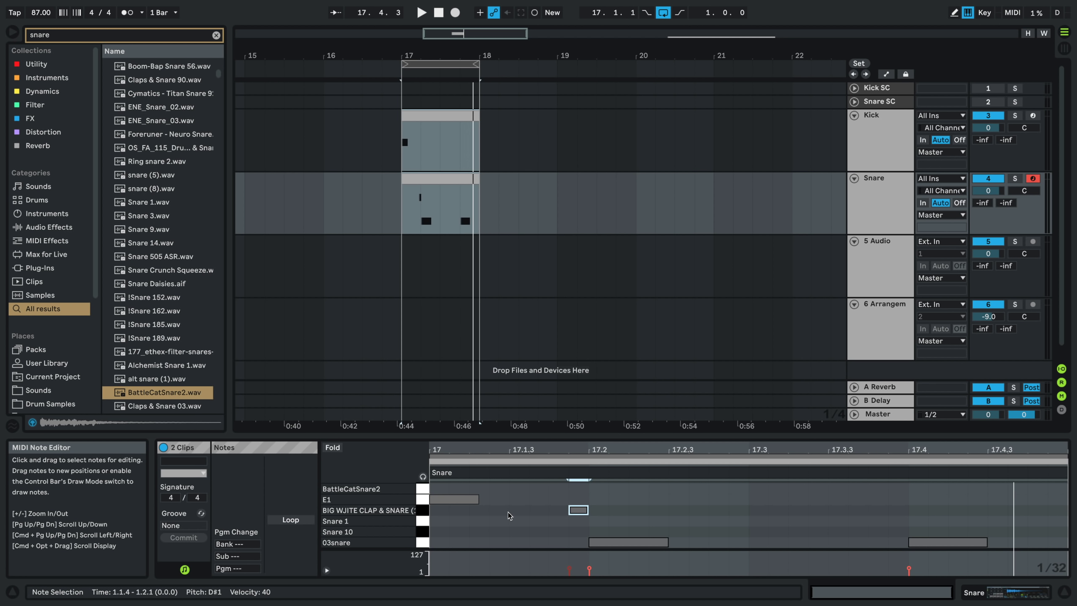
{"action": "key", "text": "super+a"}
{"action": "left_click_drag", "start_coordinate": [590, 569], "coordinate": [589, 563]}
{"action": "key", "text": "space"}
{"action": "key", "text": "space"}
{"action": "key", "text": "space"}
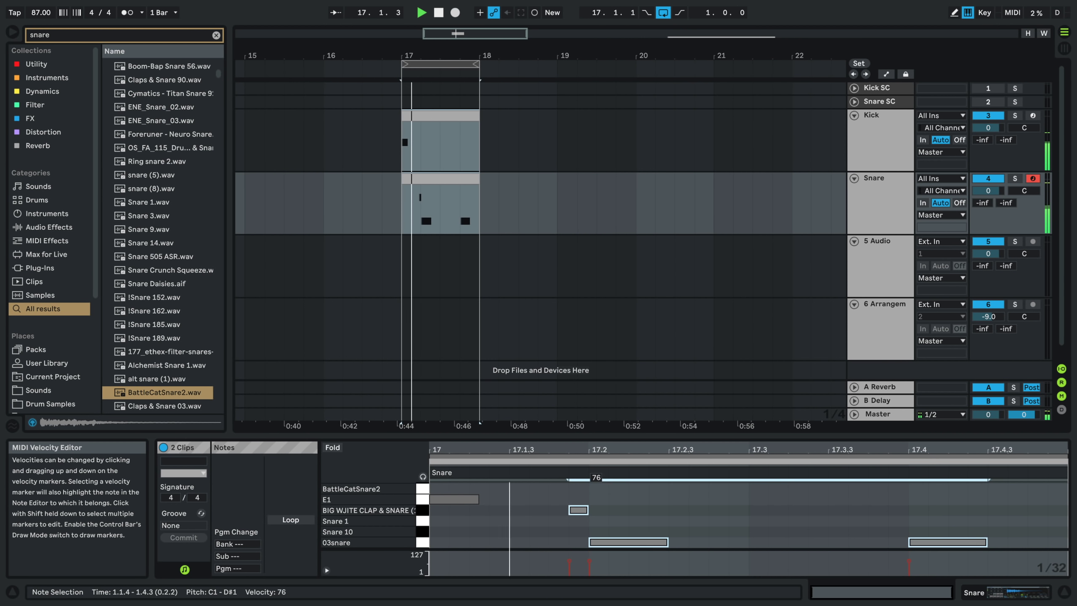
{"action": "key", "text": "space"}
{"action": "key", "text": "space"}
{"action": "left_click_drag", "start_coordinate": [590, 561], "coordinate": [590, 559]}
{"action": "key", "text": "space"}
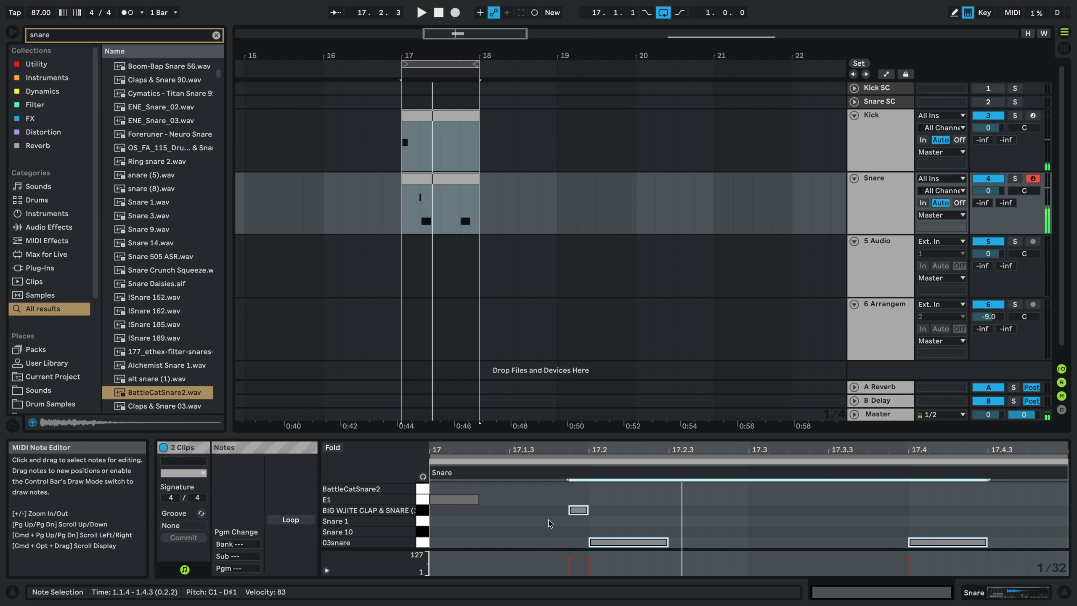
- Select the kickdrum80 note in the Kick clip and play back the loop
{"action": "left_click", "coordinate": [412, 114]}
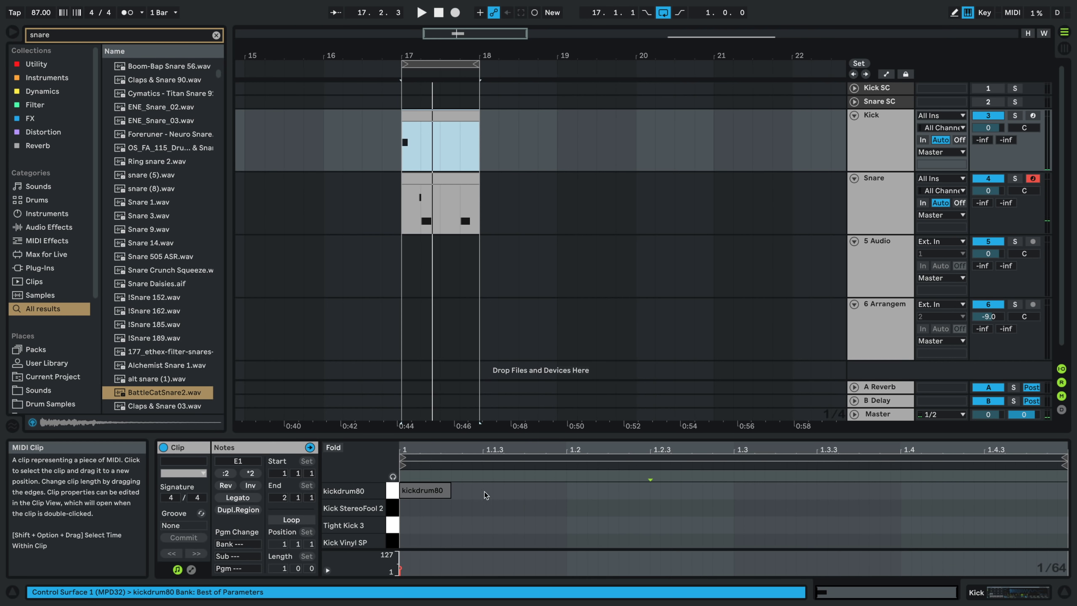
{"action": "left_click", "coordinate": [426, 495]}
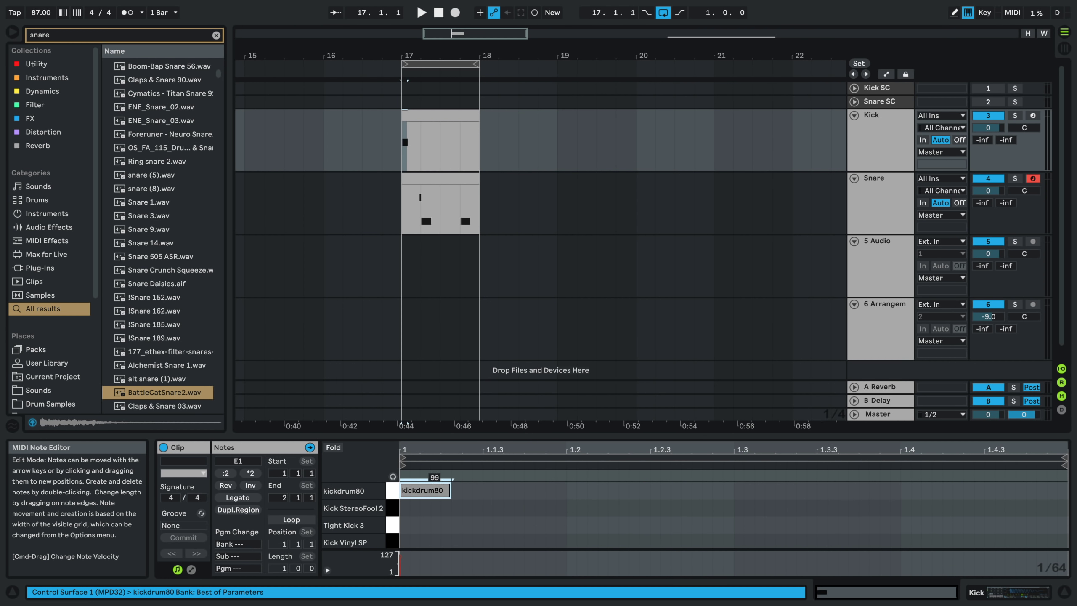
{"action": "key", "text": "space"}
{"action": "key", "text": "space"}
{"action": "key", "text": "space"}
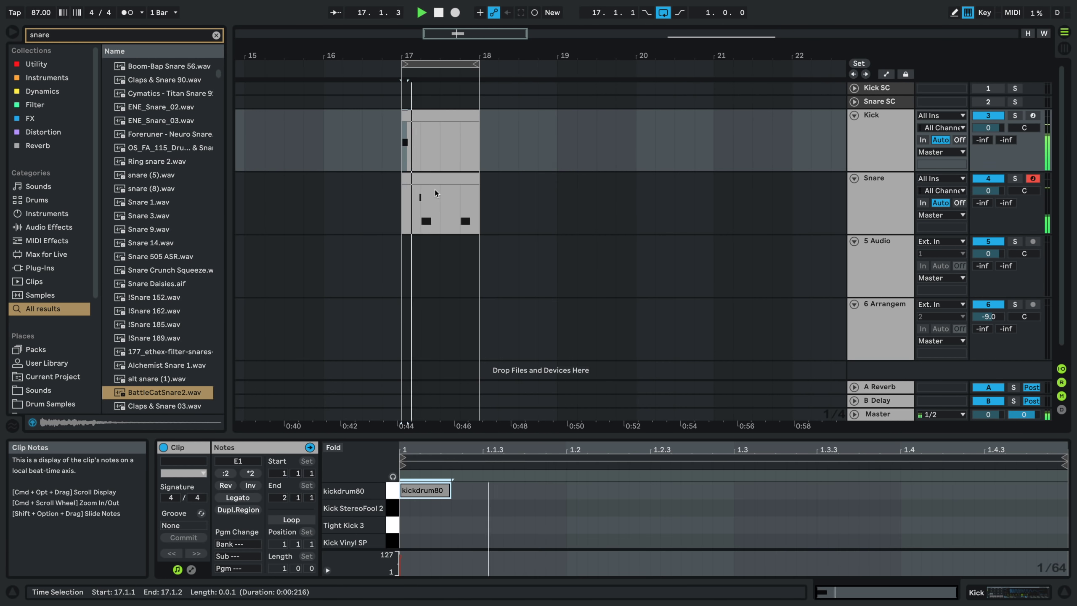
- Move the BIG WJITE CLAP & SNARE note earlier to 1.1.3 on a 1/16T grid, play the loop and enlarge the note editor
{"action": "left_click", "coordinate": [427, 178]}
{"action": "left_click", "coordinate": [586, 540]}
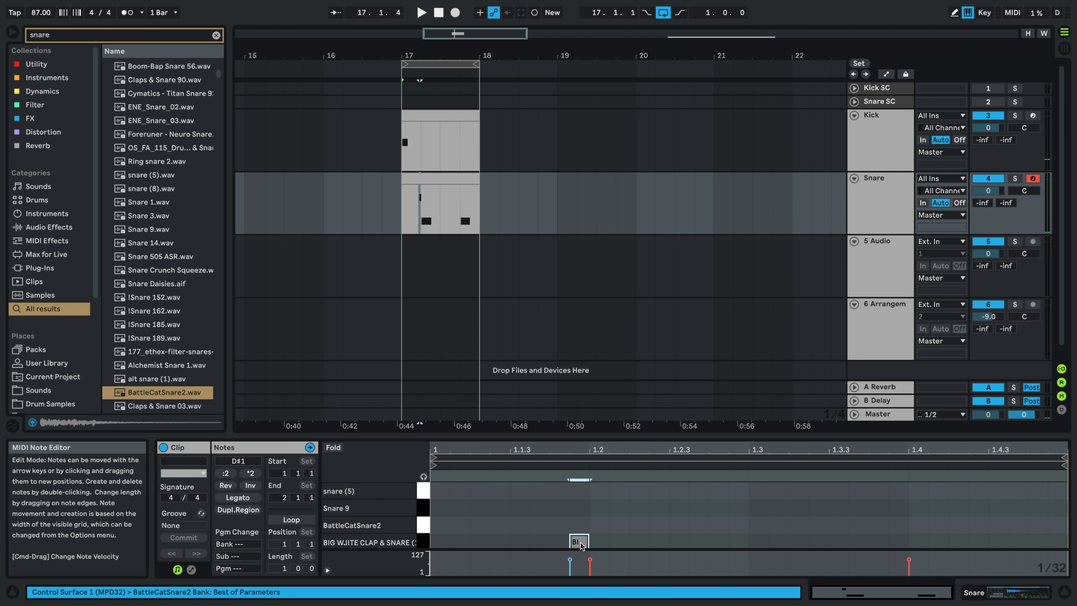
{"action": "key", "text": "super+3"}
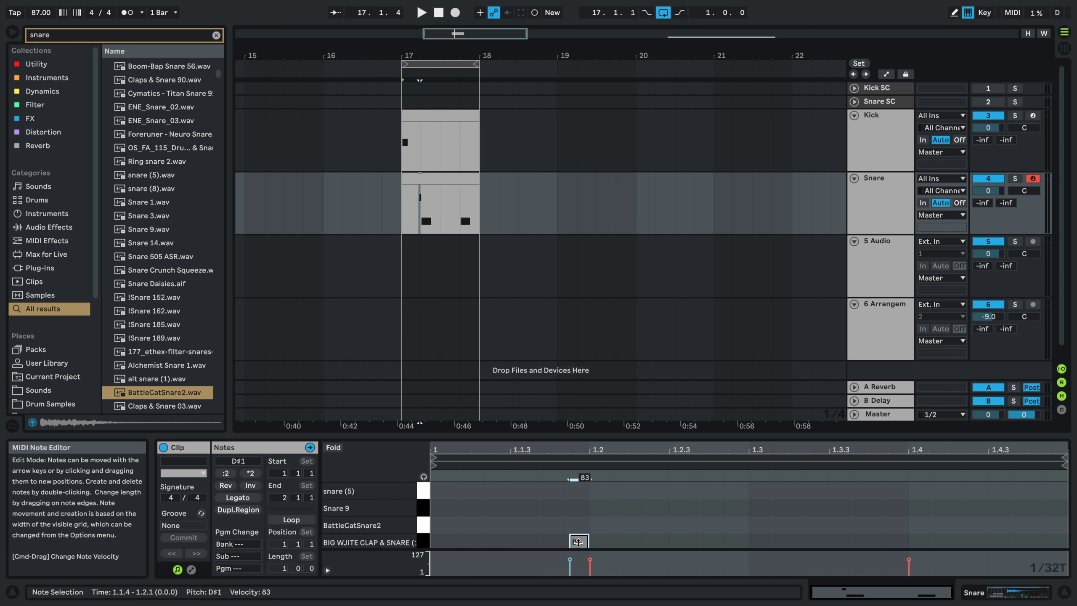
{"action": "key", "text": "super+1"}
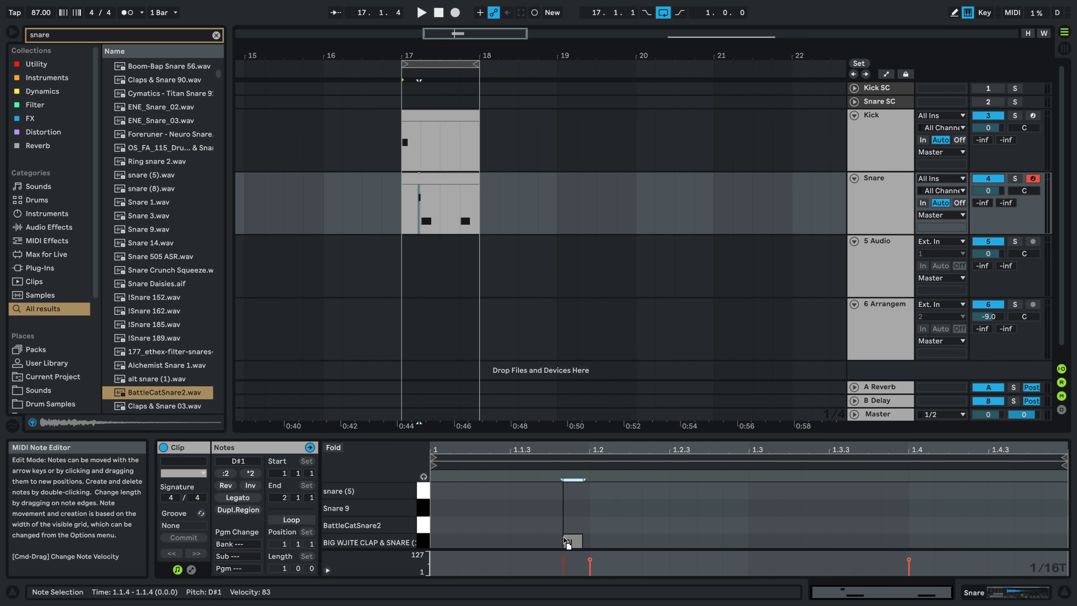
{"action": "scroll", "coordinate": [567, 531], "scroll_direction": "down", "scroll_amount": 3}
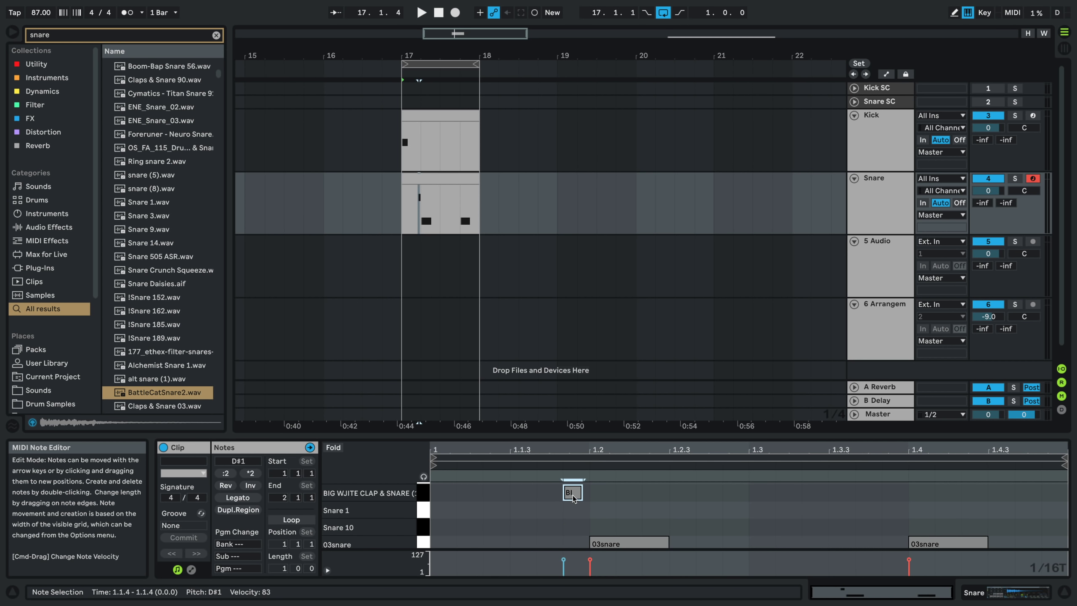
{"action": "left_click_drag", "start_coordinate": [557, 499], "coordinate": [550, 498]}
{"action": "key", "text": "space"}
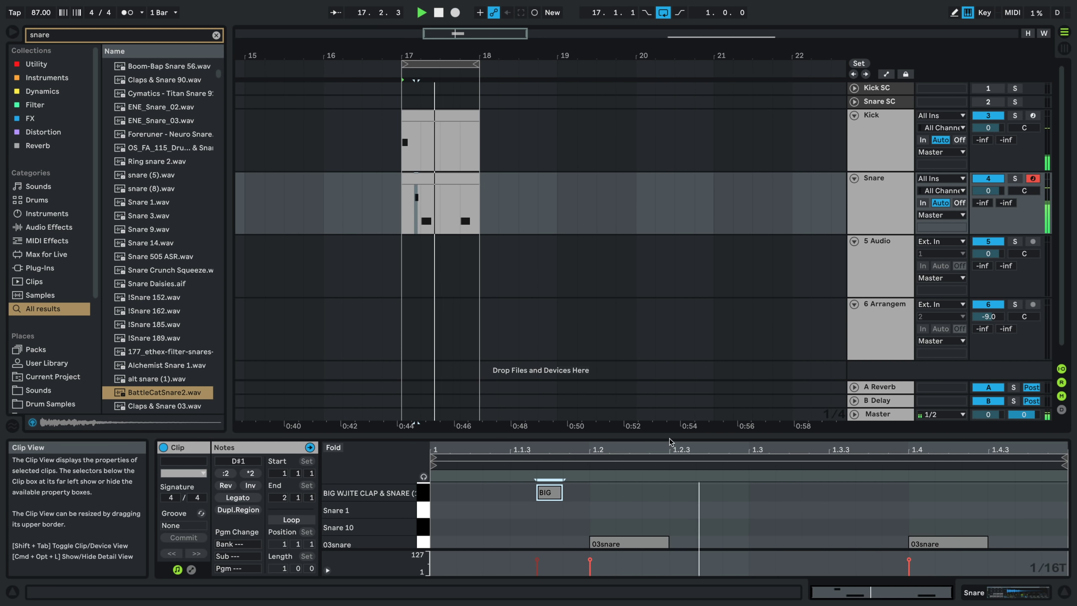
{"action": "left_click_drag", "start_coordinate": [667, 434], "coordinate": [669, 367]}
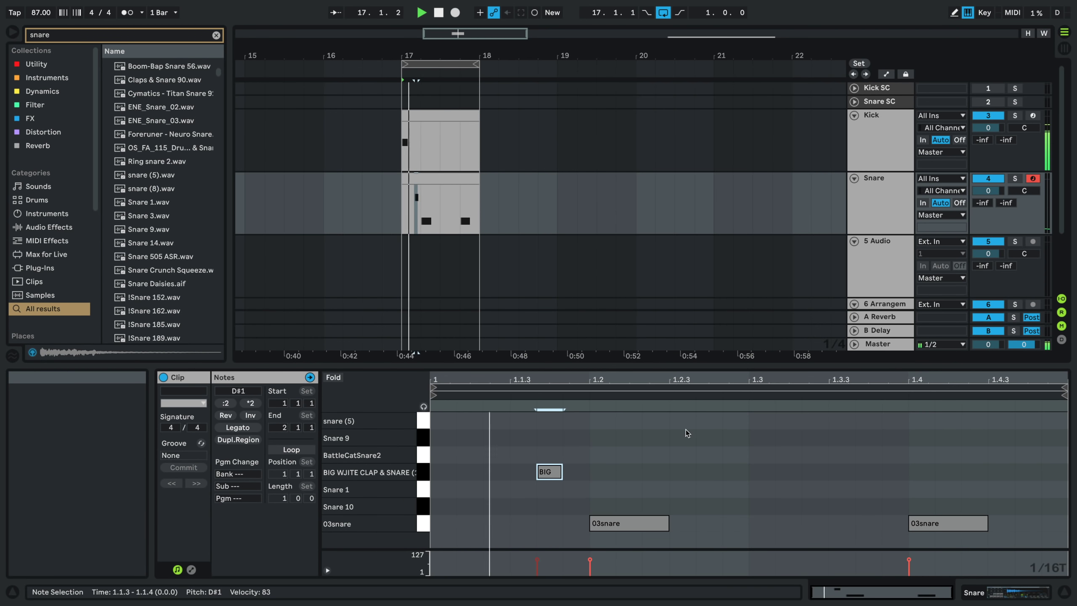
- Add kickdrum80 notes to the Kick clip at 1.2.3 and 1.3, lasting about one and three sixteenths, and play back the loop
{"action": "left_click", "coordinate": [436, 130]}
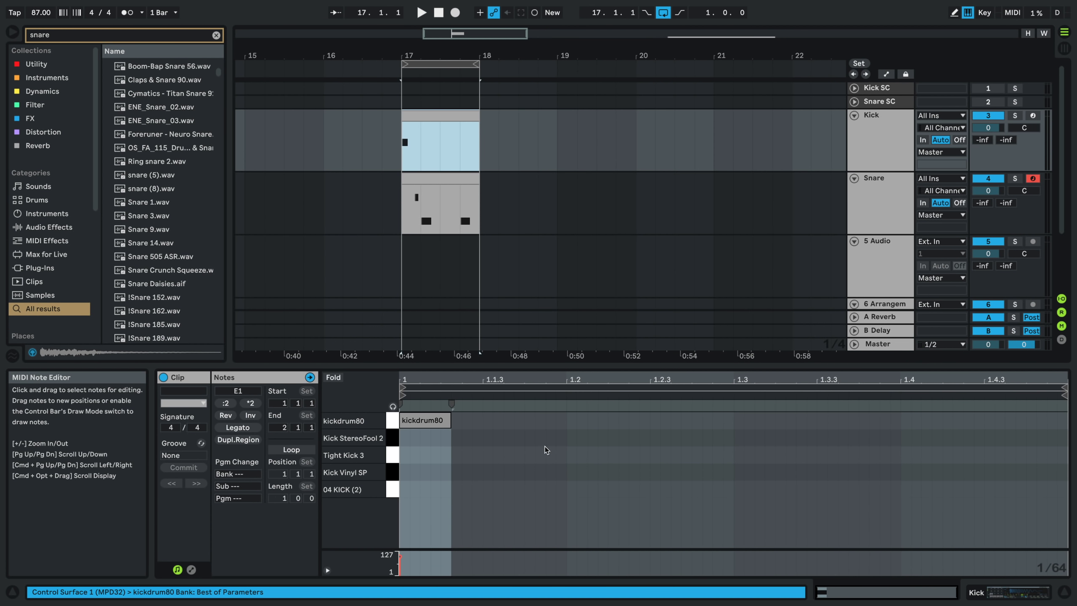
{"action": "key", "text": "space"}
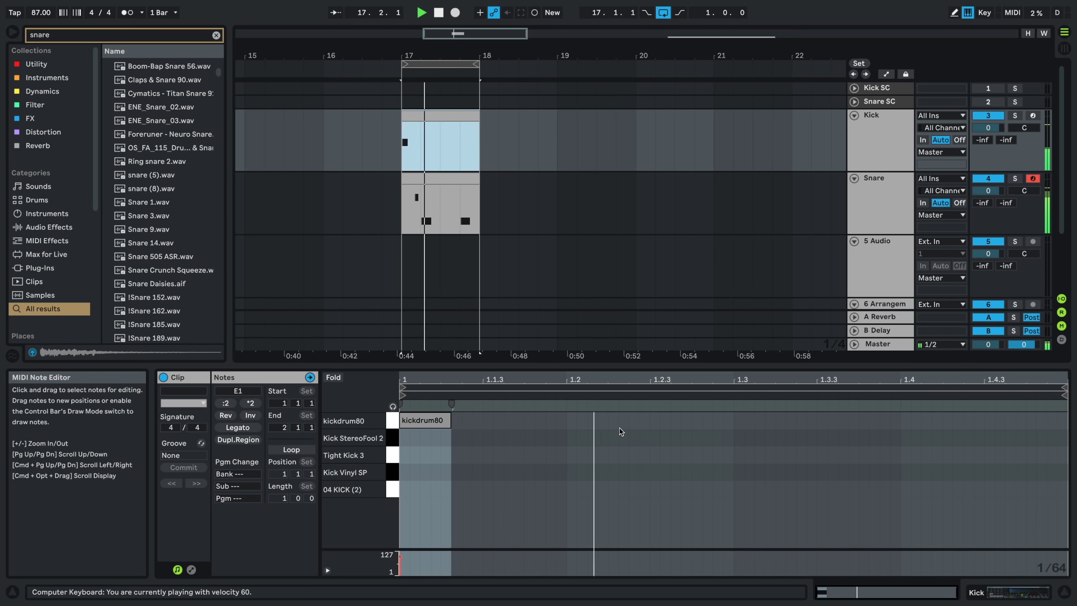
{"action": "double_click", "coordinate": [656, 420]}
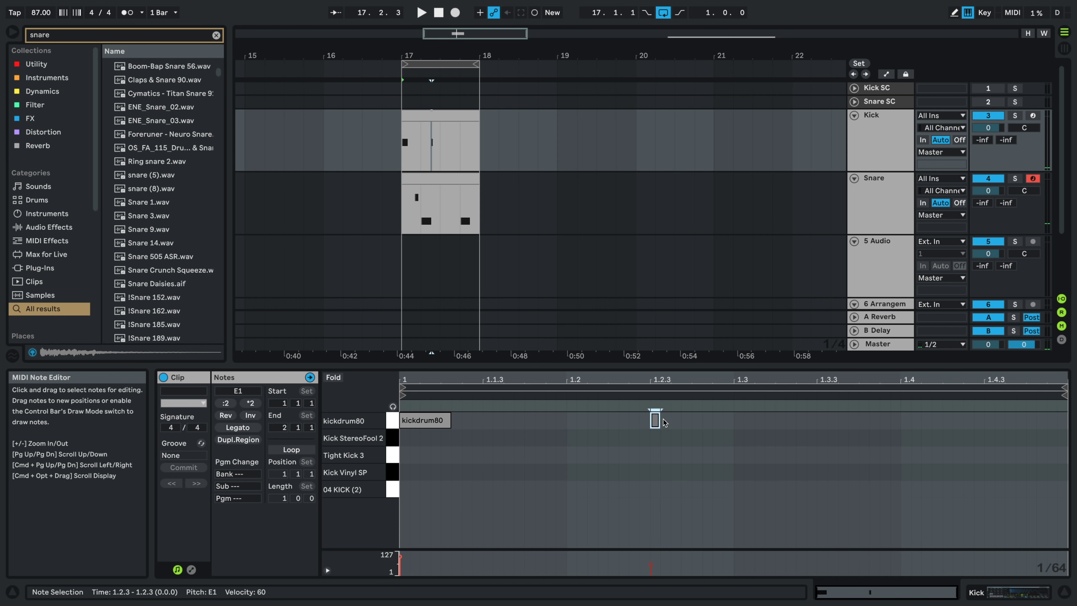
{"action": "double_click", "coordinate": [742, 419]}
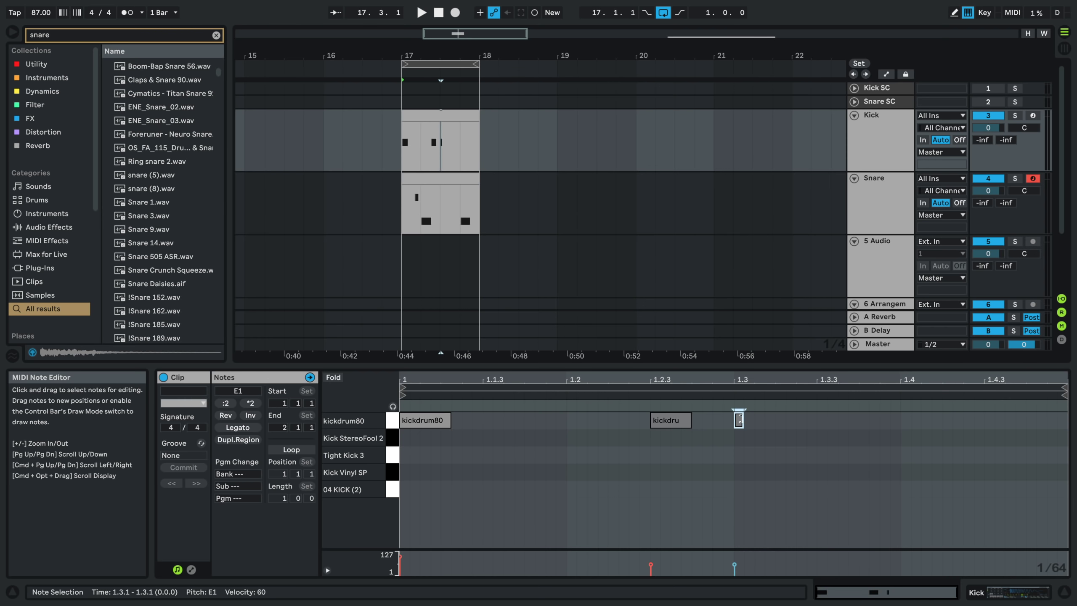
{"action": "left_click_drag", "start_coordinate": [743, 419], "coordinate": [868, 421]}
{"action": "key", "text": "space"}
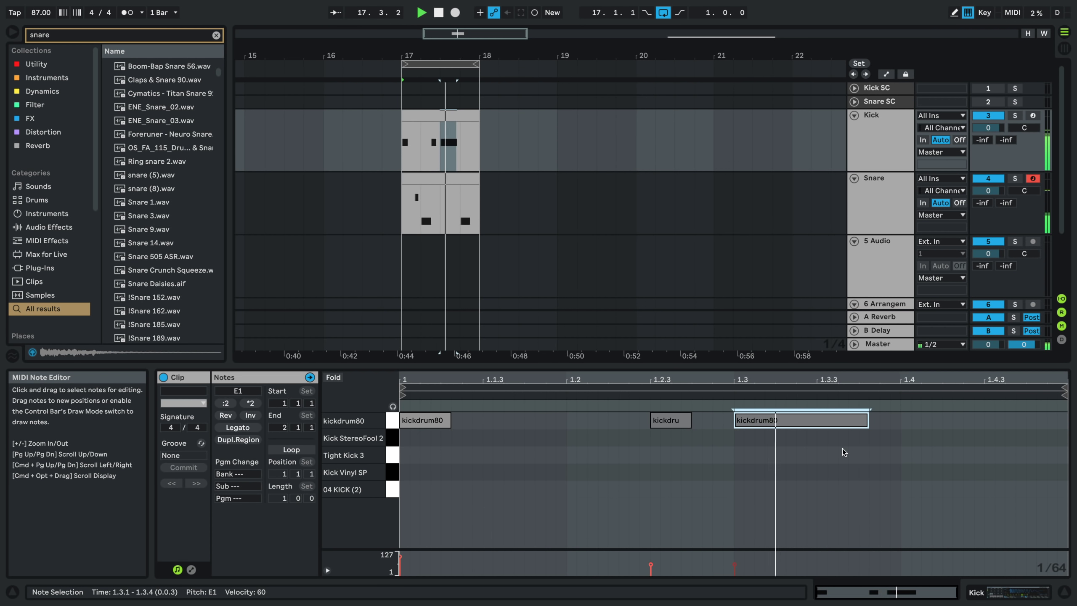
- Set the velocity of all kickdrum80 notes to 99 and play back the loop
{"action": "left_click_drag", "start_coordinate": [421, 458], "coordinate": [782, 365]}
{"action": "mouse_move", "coordinate": [782, 421]}
{"action": "left_mouse_down"}
{"action": "mouse_move", "coordinate": [782, 446]}
{"action": "mouse_move", "coordinate": [782, 414]}
{"action": "left_mouse_up"}
{"action": "key", "text": "space"}
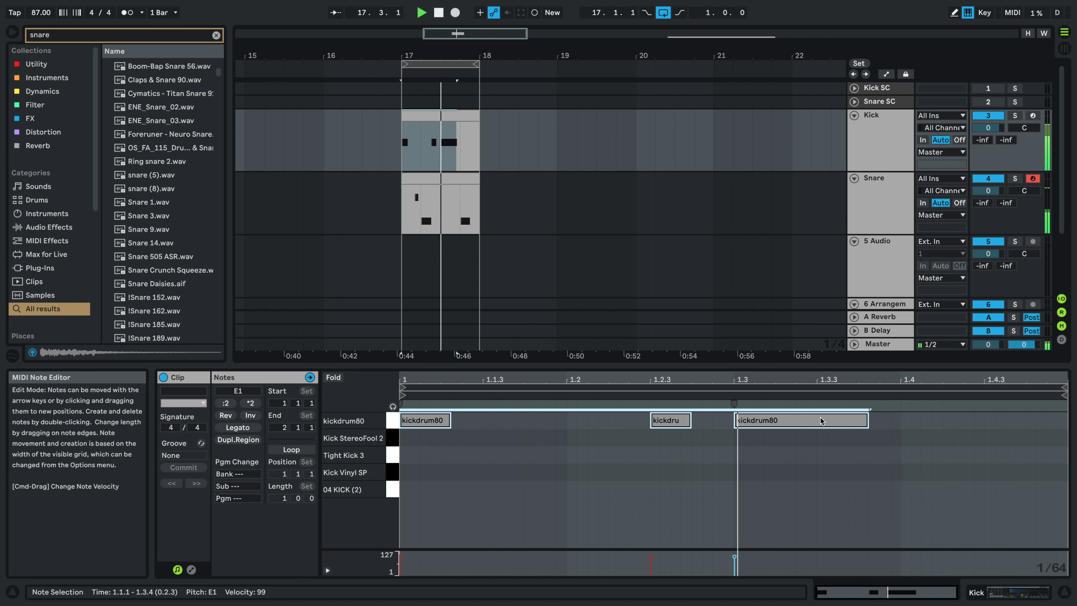
{"action": "key", "text": "space"}
- Enable note preview in the Snare clip and add a Snare 9 note at 1.3.3, lengthened to an eighth note
{"action": "left_click", "coordinate": [454, 179]}
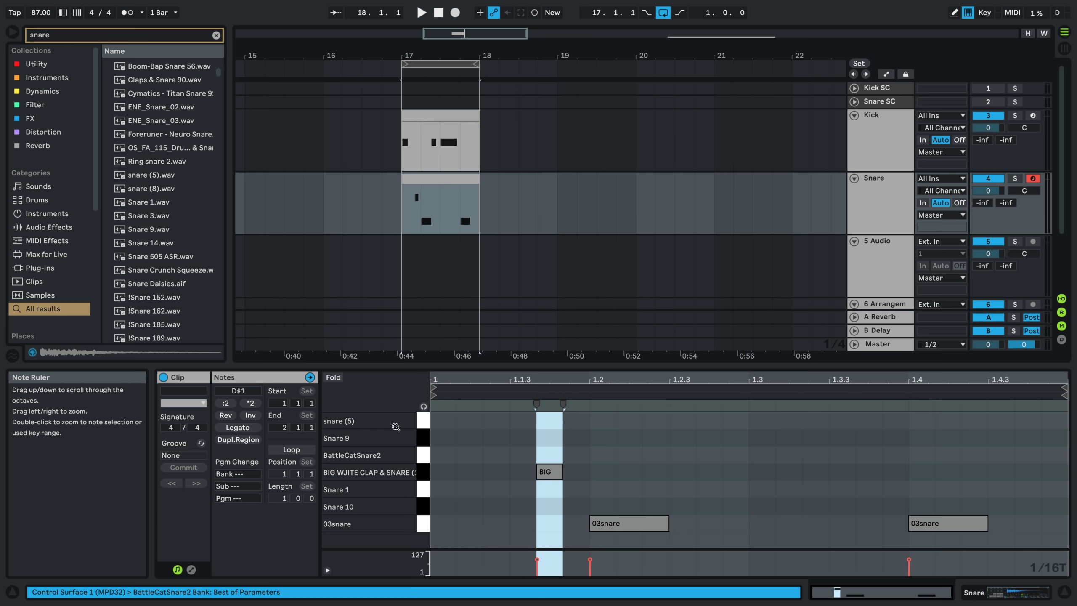
{"action": "left_click", "coordinate": [423, 407]}
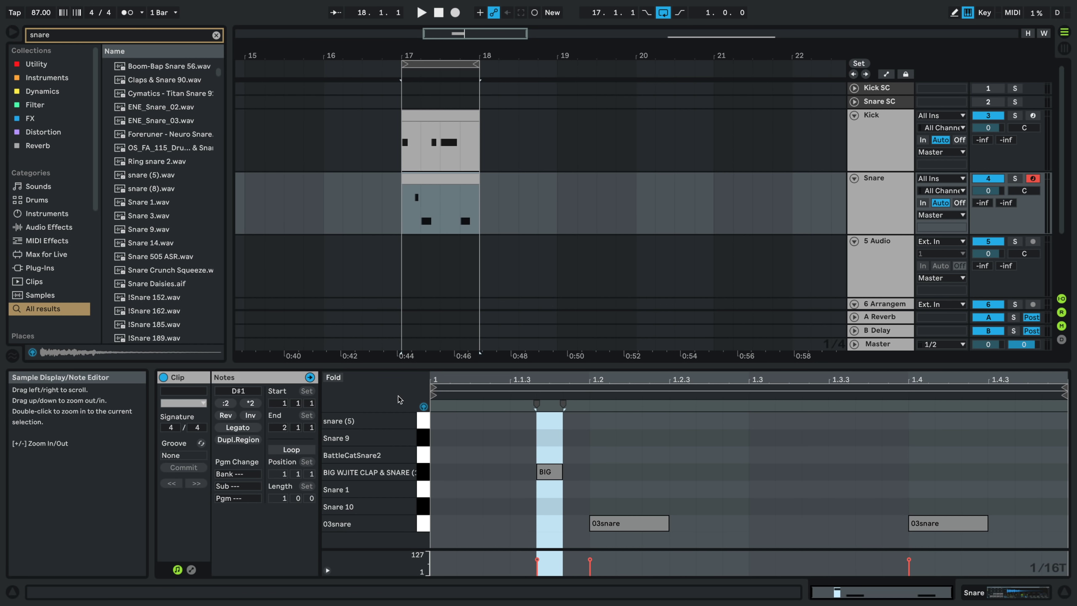
{"action": "double_click", "coordinate": [842, 413]}
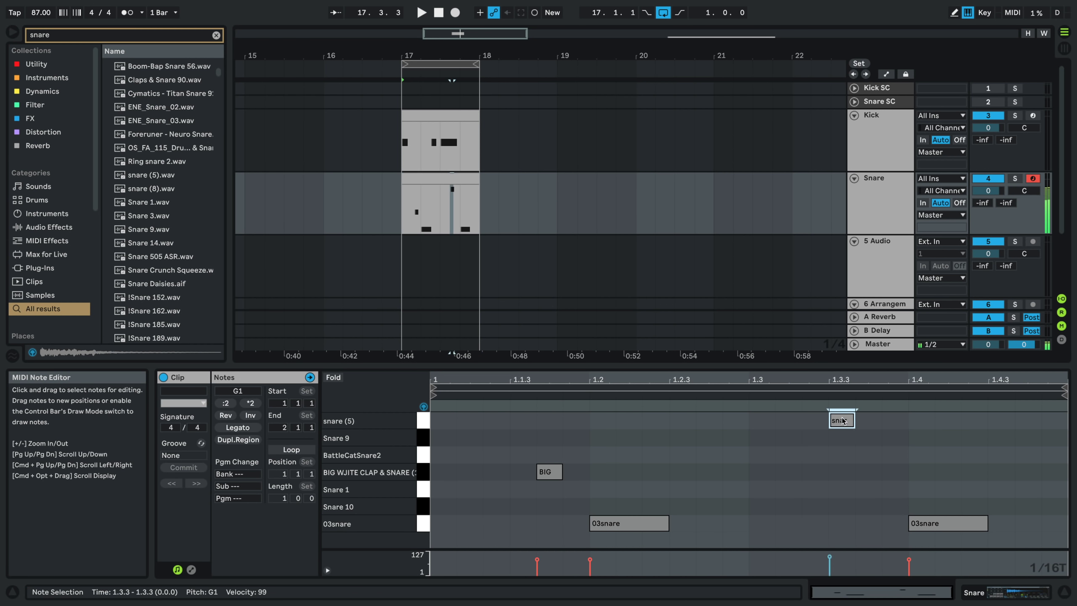
{"action": "key", "text": "Up"}
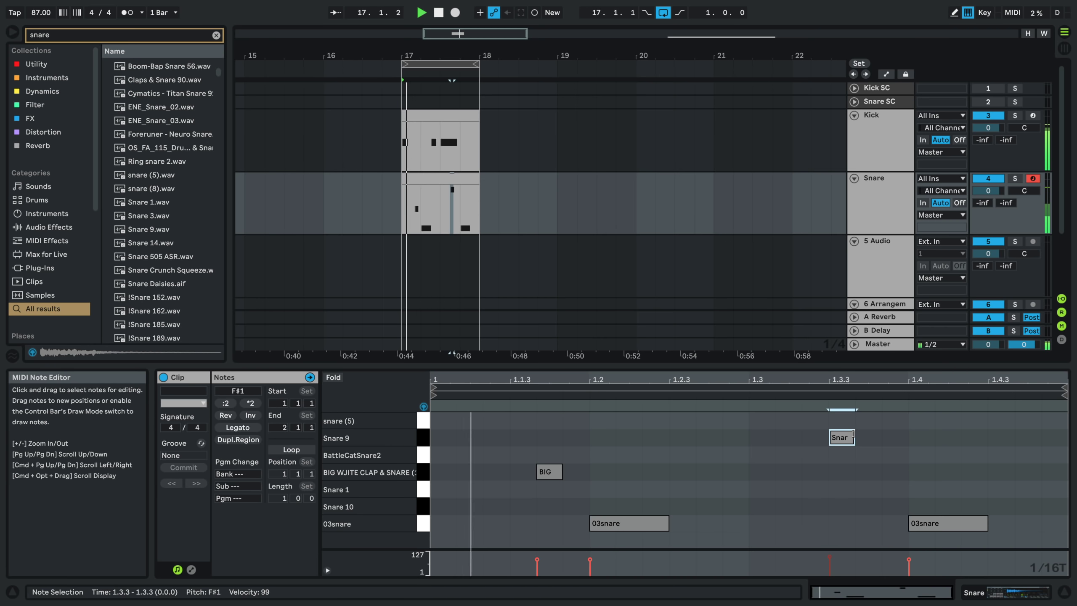
{"action": "key", "text": "shift+Right"}
{"action": "key", "text": "shift+Right"}
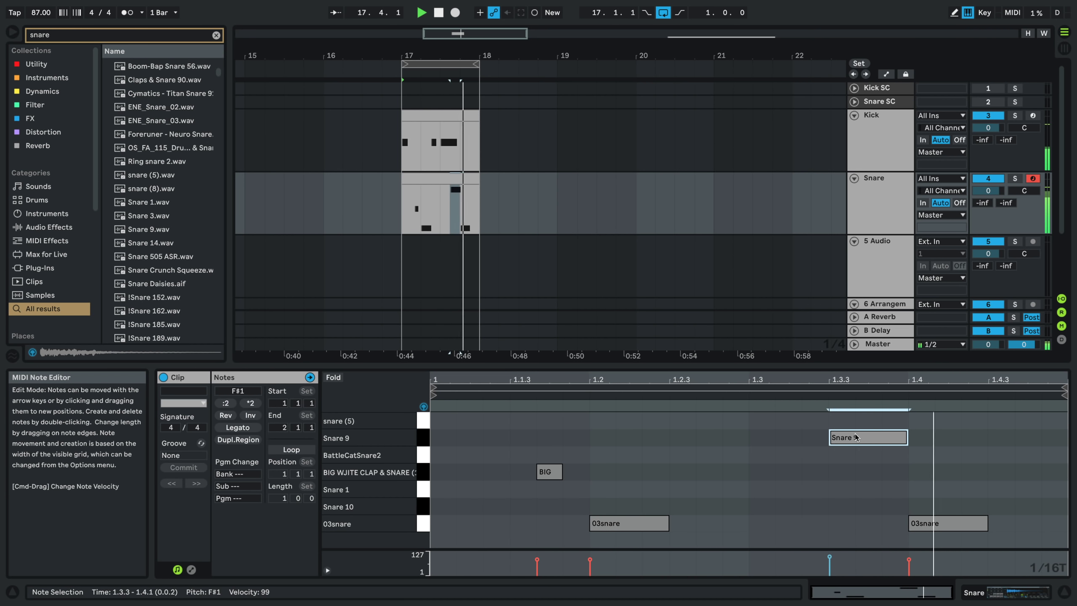
- Move the Snare 9 note later to 1.4.2 while the loop plays
{"action": "key", "text": "Right"}
{"action": "key", "text": "Right"}
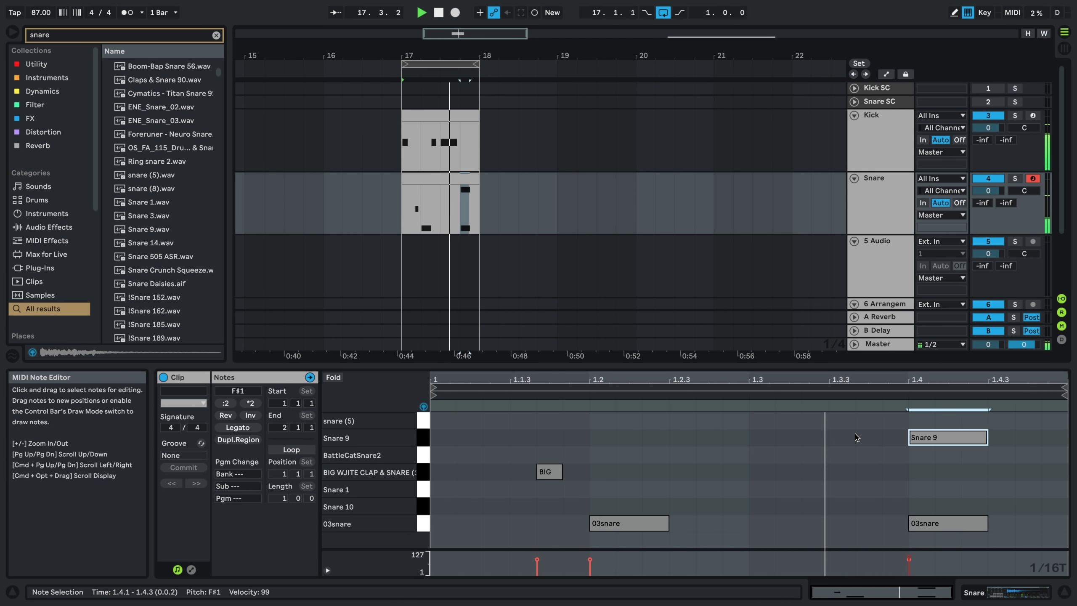
{"action": "key", "text": "Right"}
{"action": "key", "text": "Right"}
- Audition different snare samples for the note at 1.4.2, leave it on snare (5) and play back the loop
{"action": "key", "text": "Down"}
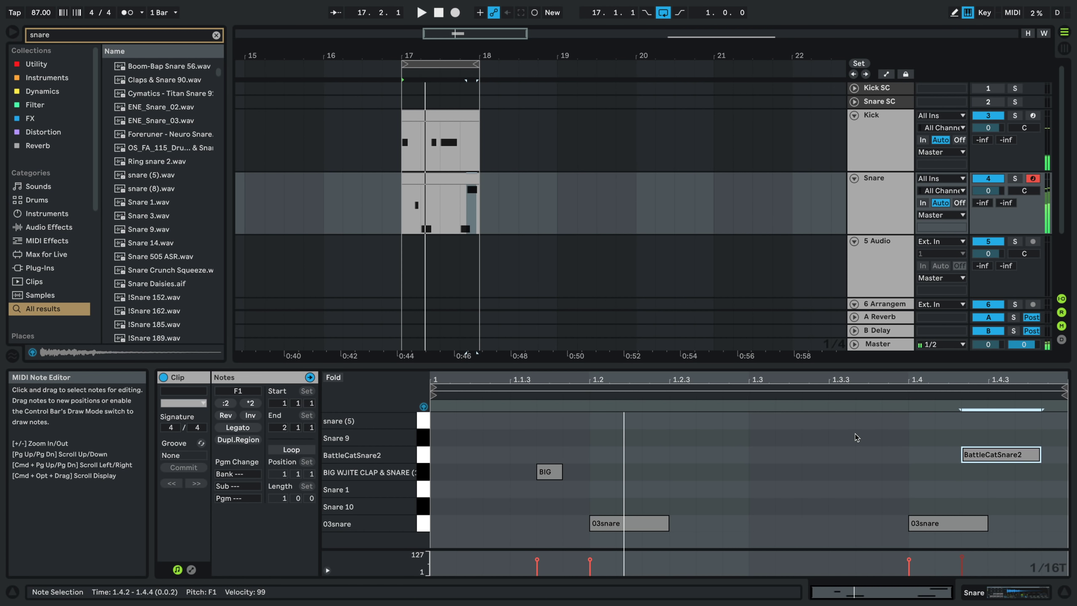
{"action": "key", "text": "Down"}
{"action": "key", "text": "Down"}
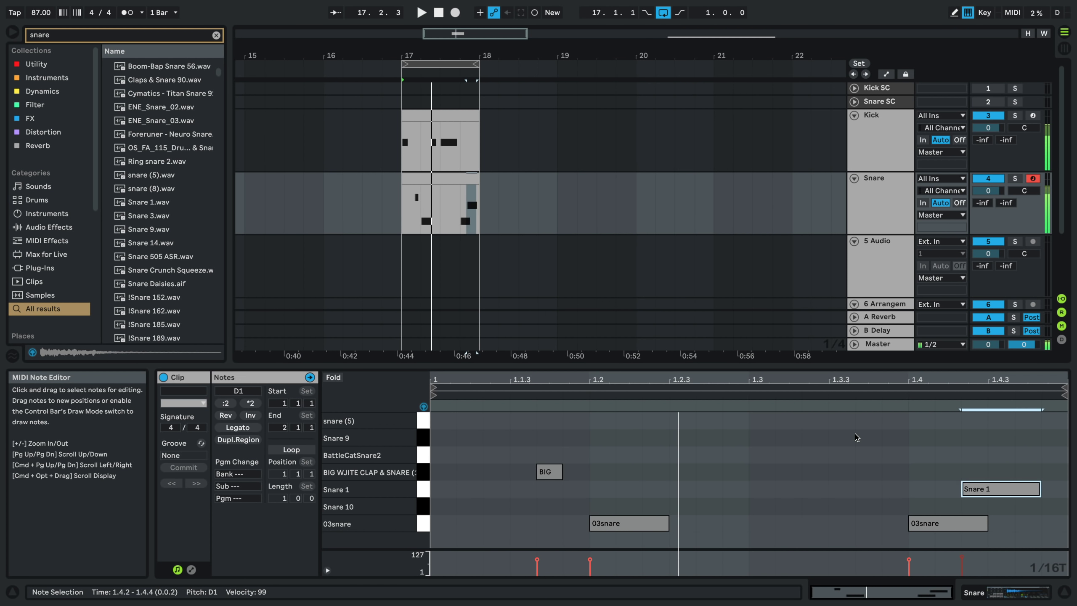
{"action": "key", "text": "Down"}
{"action": "key", "text": "Up"}
{"action": "key", "text": "Down"}
{"action": "key", "text": "Up"}
{"action": "key", "text": "Down"}
{"action": "key", "text": "Down"}
{"action": "key", "text": "Up"}
{"action": "key", "text": "Up"}
{"action": "key", "text": "Up"}
{"action": "key", "text": "Up"}
{"action": "key", "text": "Up"}
{"action": "key", "text": "Up"}
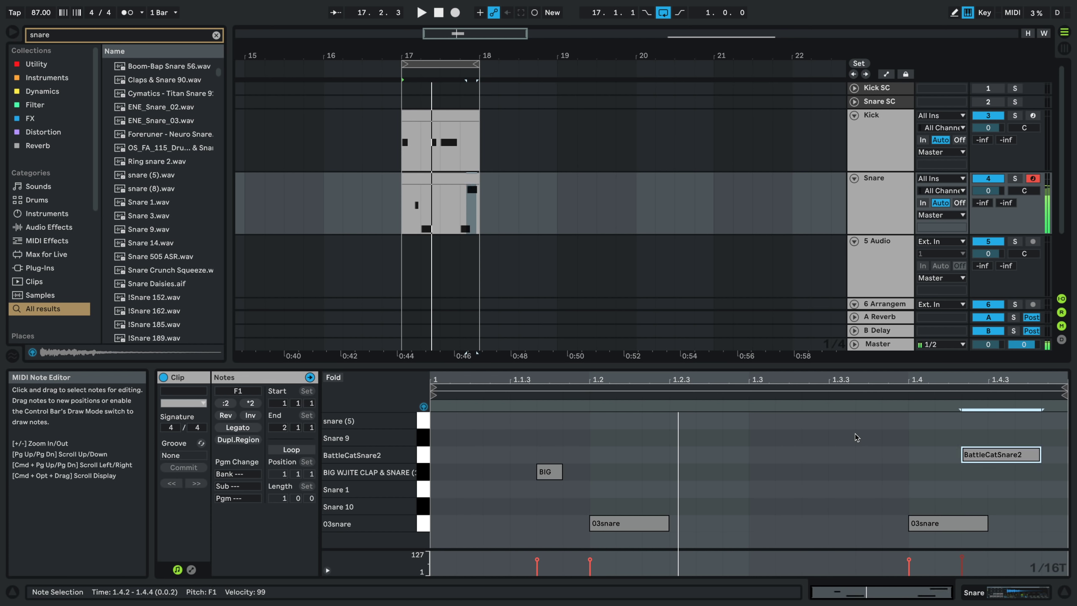
{"action": "key", "text": "space"}
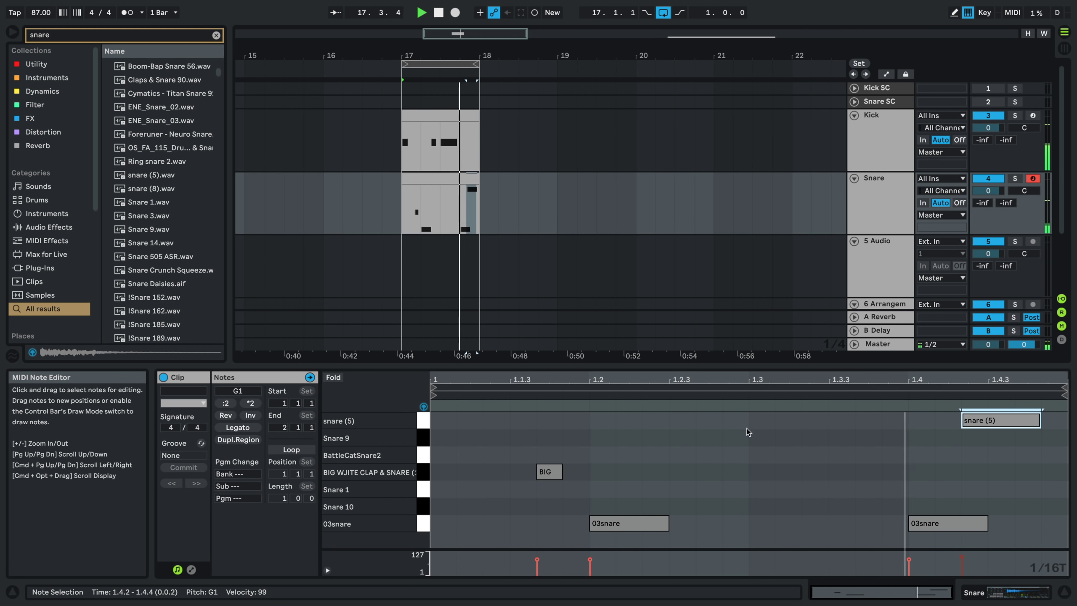
- Transpose both 03snare notes up to Snare 1 and play back the loop
{"action": "left_click_drag", "start_coordinate": [646, 491], "coordinate": [1034, 548]}
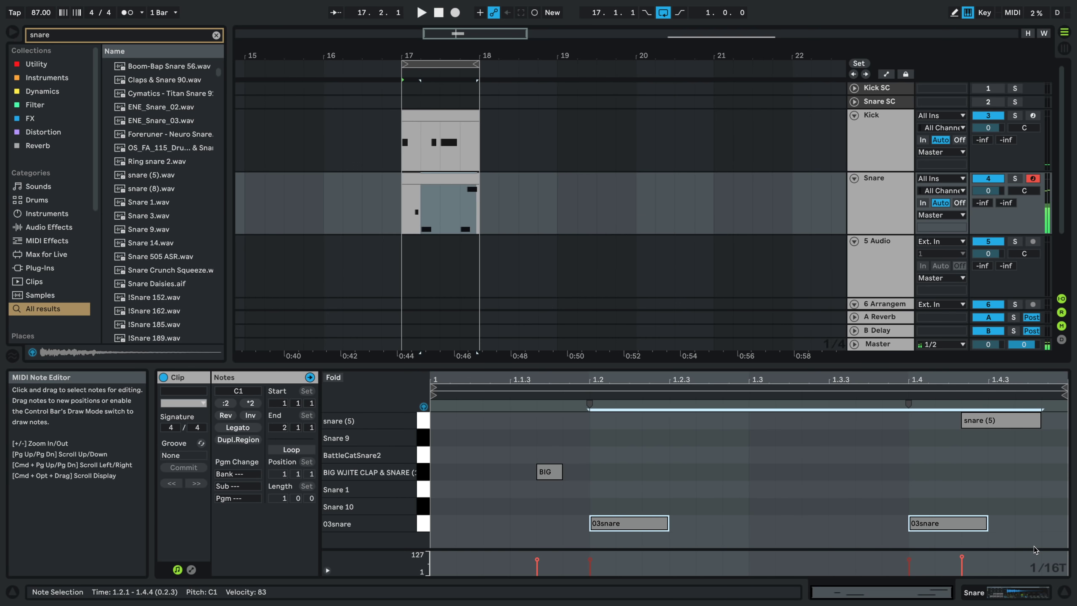
{"action": "key", "text": "Up"}
{"action": "key", "text": "Up"}
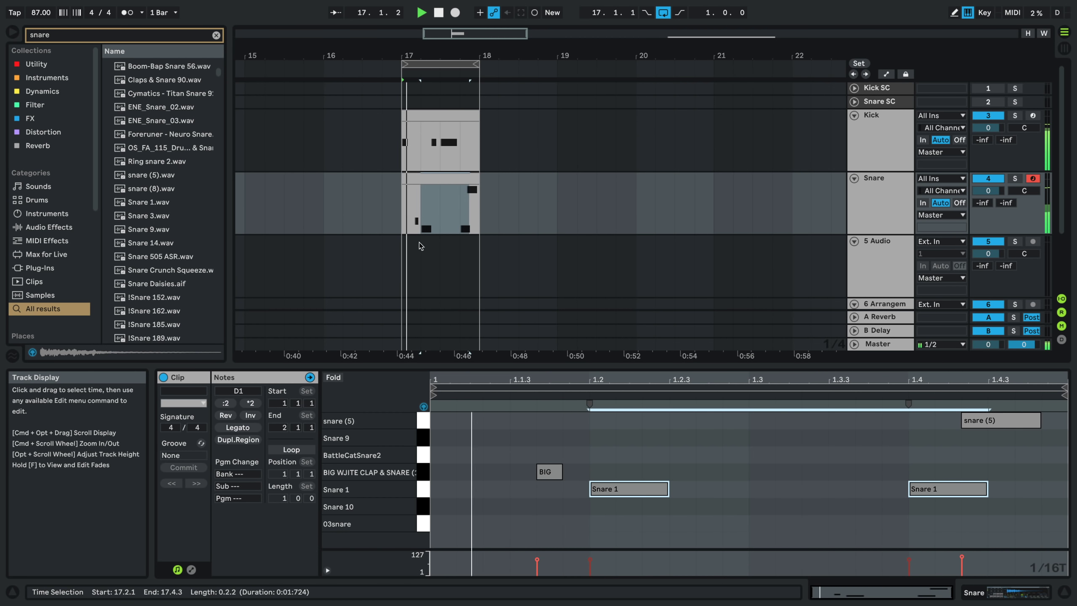
{"action": "scroll", "coordinate": [414, 232], "scroll_direction": "up", "scroll_amount": 2}
{"action": "scroll", "coordinate": [415, 232], "scroll_direction": "up", "scroll_amount": 3}
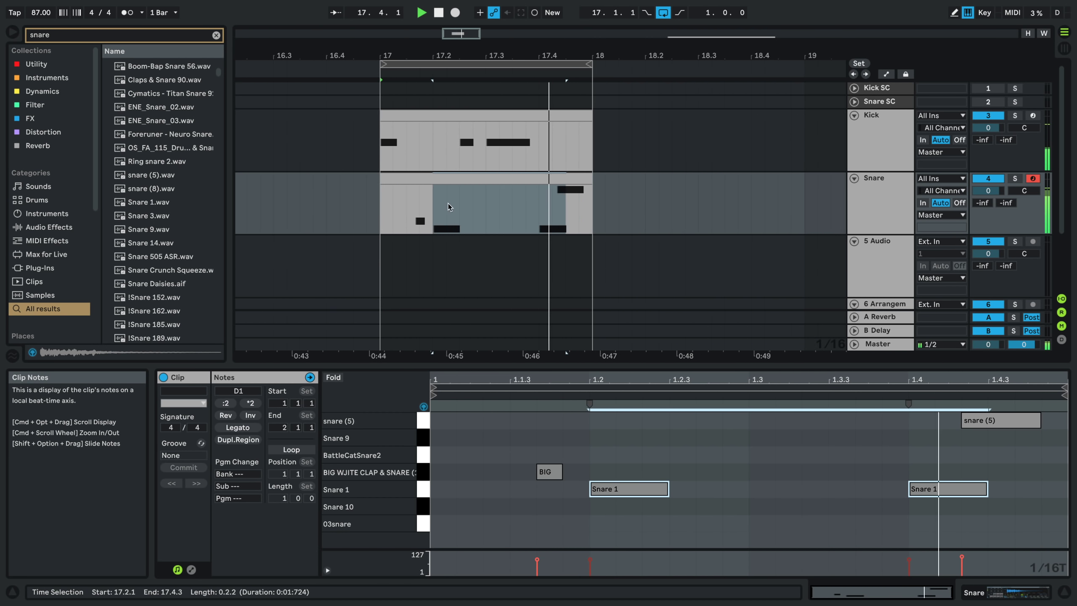
{"action": "left_click", "coordinate": [434, 200]}
{"action": "key", "text": "space"}
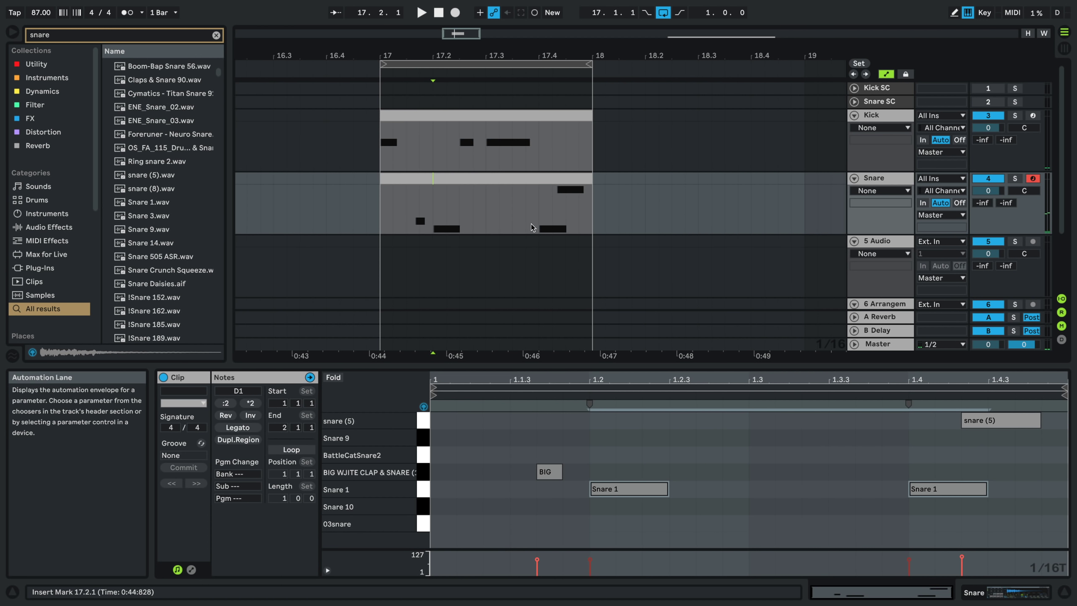
- Clear the browser search and display the Snare track's Drum Rack
{"action": "left_click", "coordinate": [865, 197]}
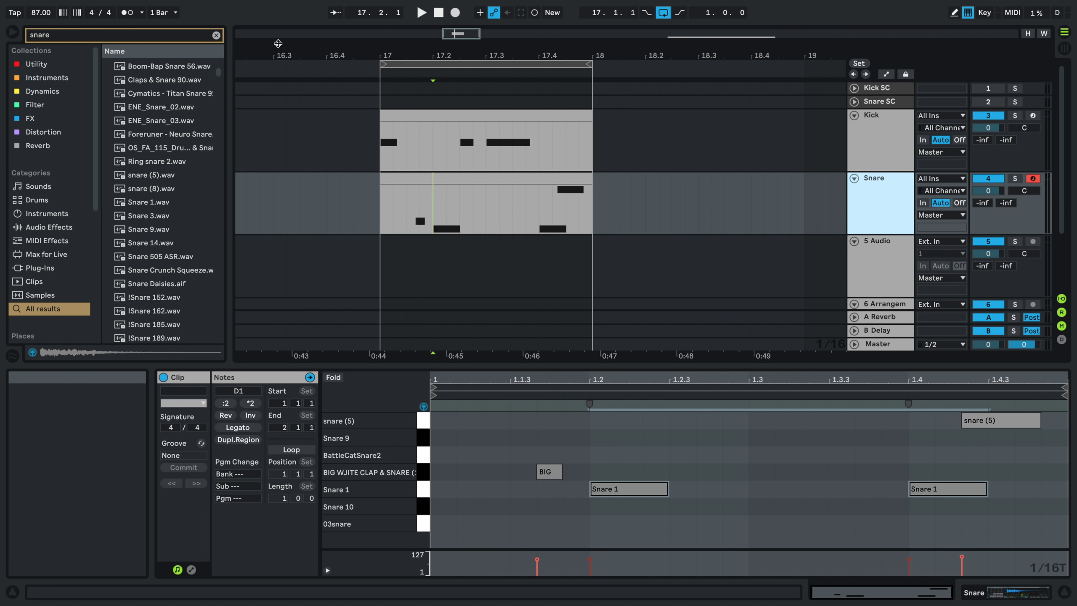
{"action": "left_click", "coordinate": [216, 35]}
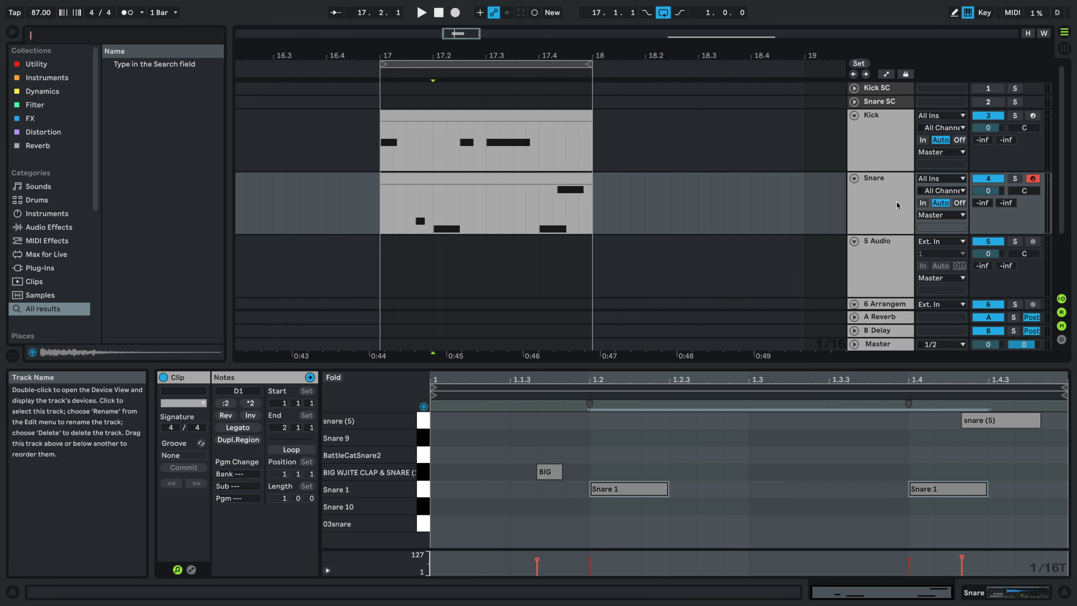
{"action": "double_click", "coordinate": [865, 230]}
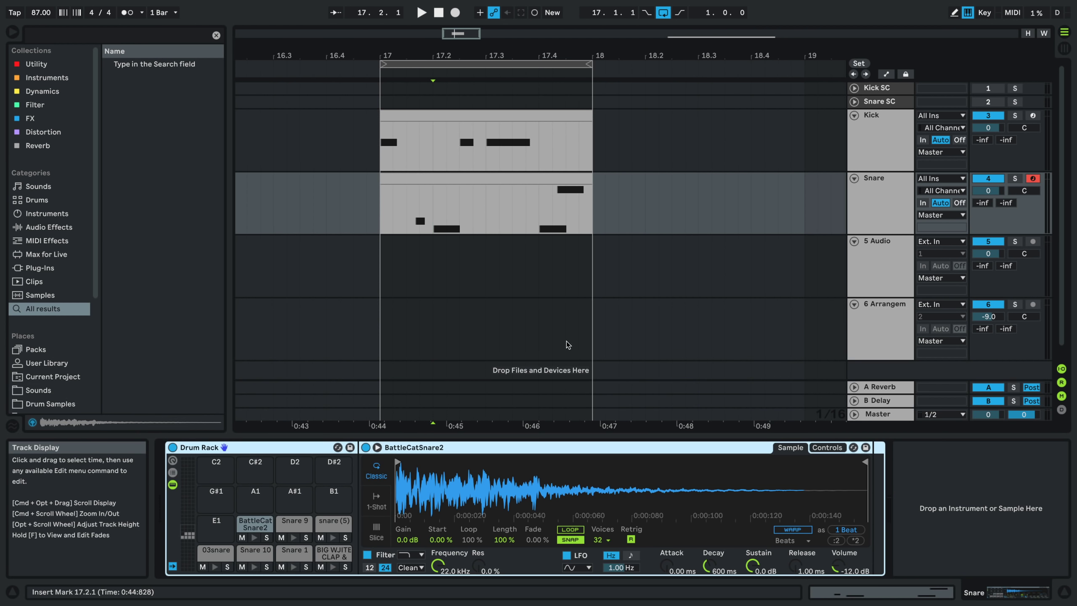
- Audition the Snare 1 pad in the Drum Rack and select it to show its sample device
{"action": "key", "text": "space"}
{"action": "key", "text": "space"}
{"action": "key", "text": "space"}
{"action": "left_click", "coordinate": [293, 568]}
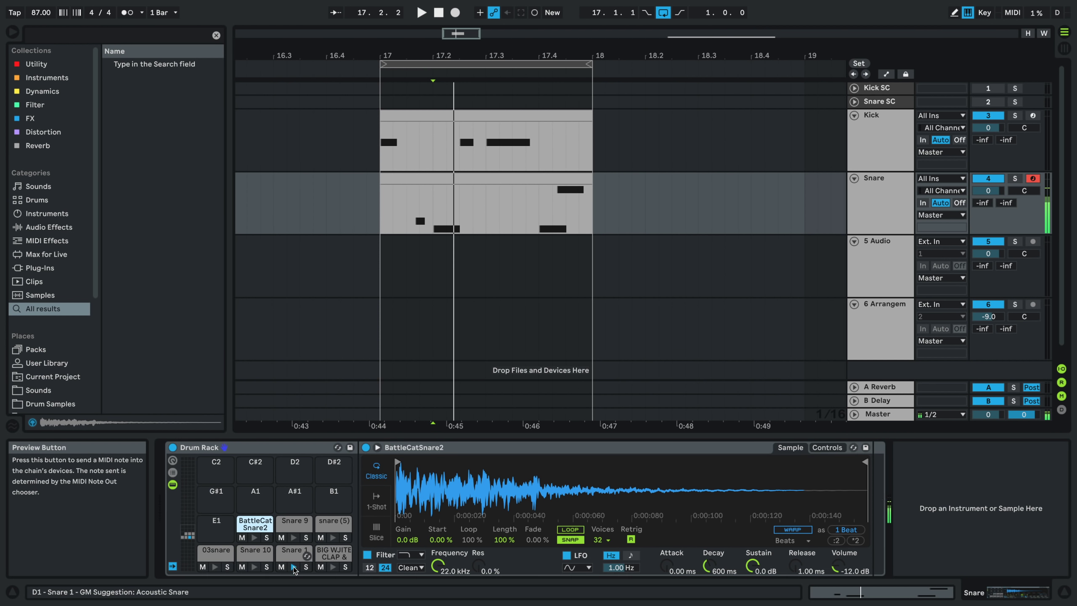
{"action": "left_click", "coordinate": [296, 557]}
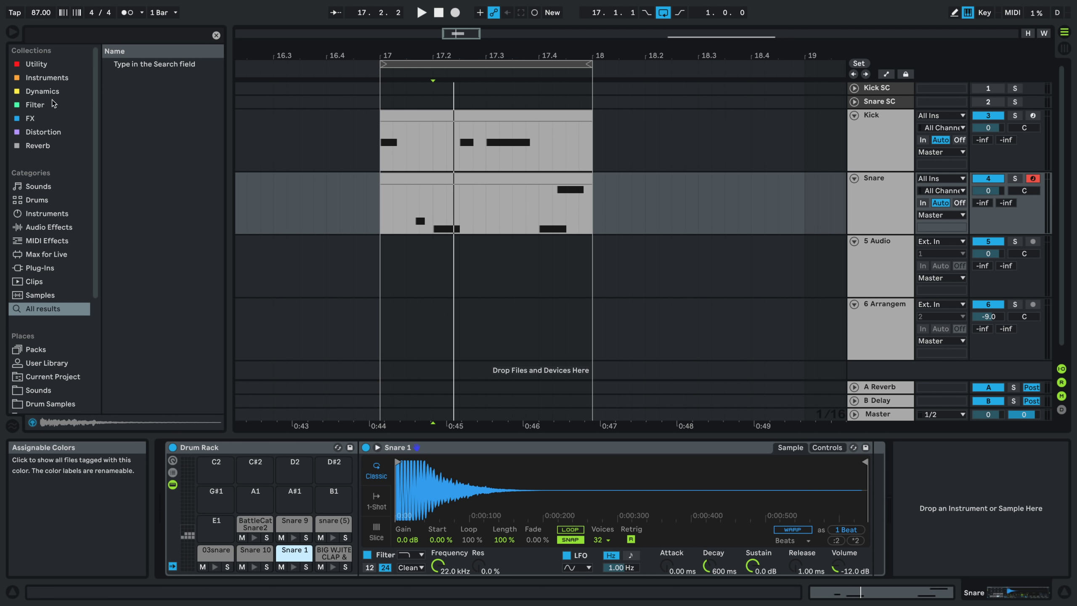
- Add FabFilter Pro-Q 3 from the Filter collection after the sampler in the Snare 1 chain and play back the loop
{"action": "left_click", "coordinate": [36, 104]}
{"action": "left_click_drag", "start_coordinate": [177, 93], "coordinate": [874, 533]}
{"action": "key", "text": "space"}
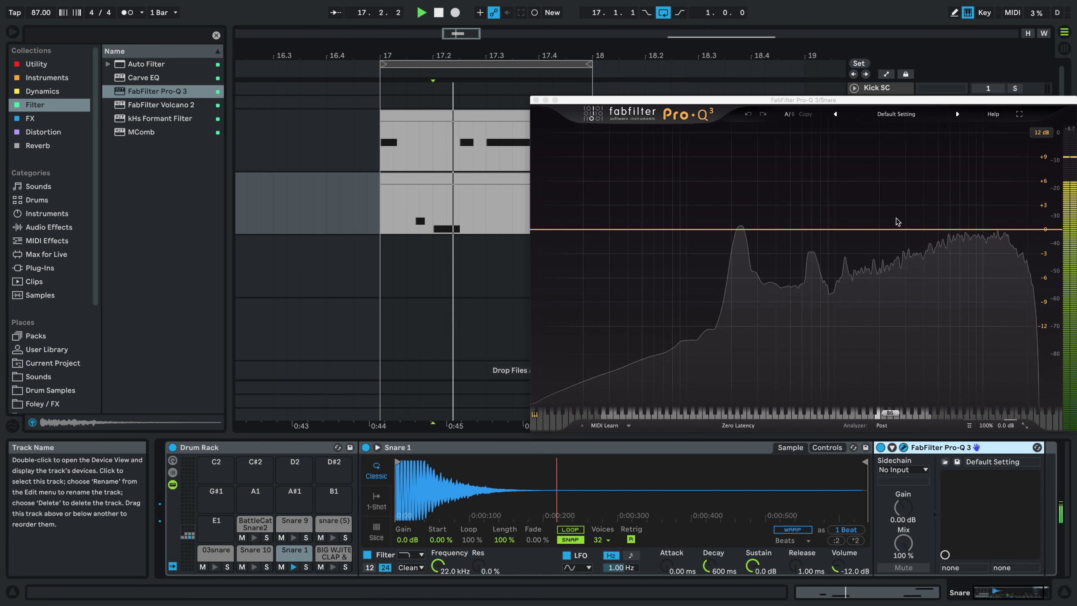
- In the Snare 1 EQ, add a bell cut of about 2.2 dB at 6.1 kHz and a bell boost of about 3.65 dB at 322 Hz
{"action": "key", "text": "space"}
{"action": "key", "text": "space"}
{"action": "key", "text": "space"}
{"action": "left_click_drag", "start_coordinate": [924, 100], "coordinate": [745, 95]}
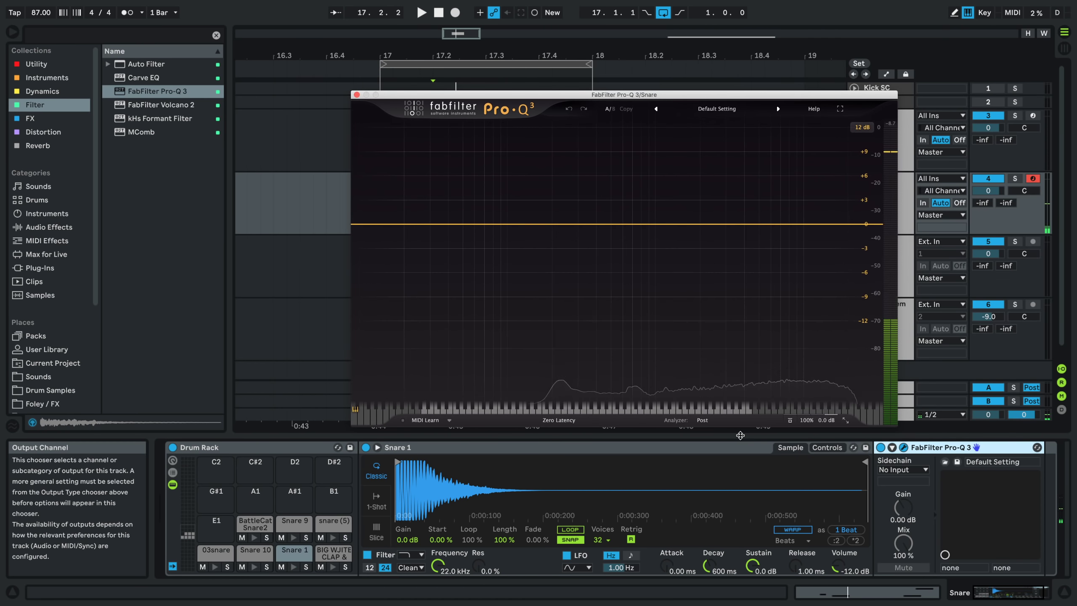
{"action": "key", "text": "space"}
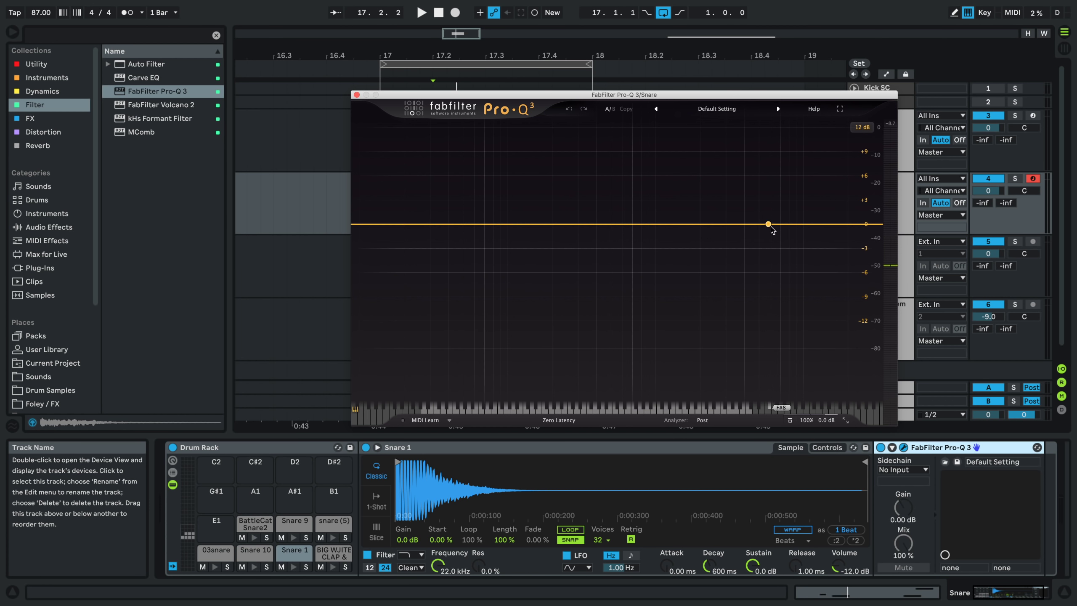
{"action": "left_click_drag", "start_coordinate": [770, 236], "coordinate": [770, 243]}
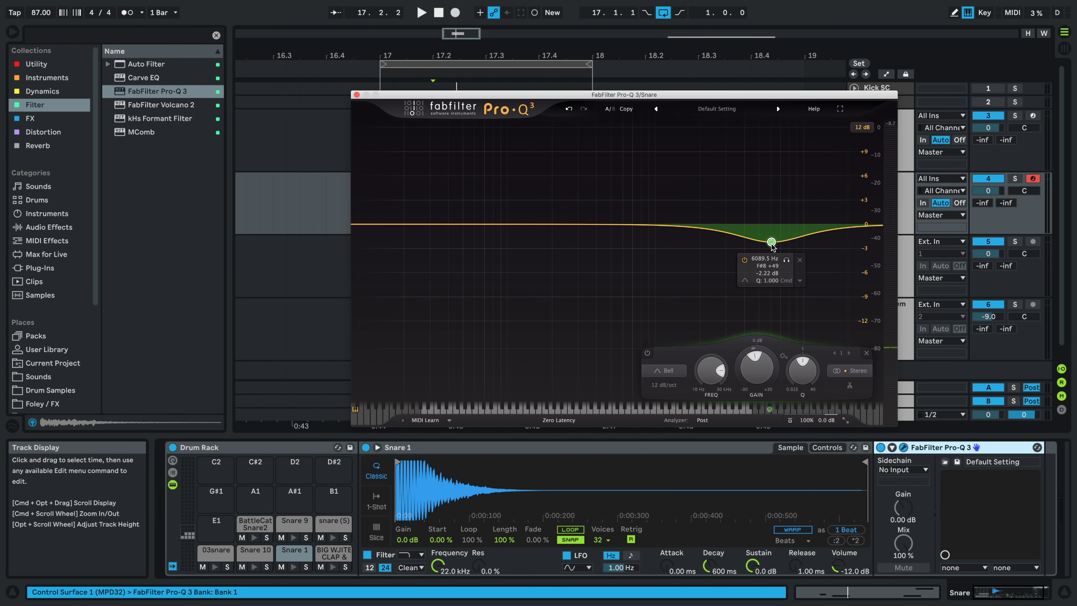
{"action": "left_click_drag", "start_coordinate": [624, 224], "coordinate": [583, 194]}
{"action": "key", "text": "space"}
{"action": "key", "text": "space"}
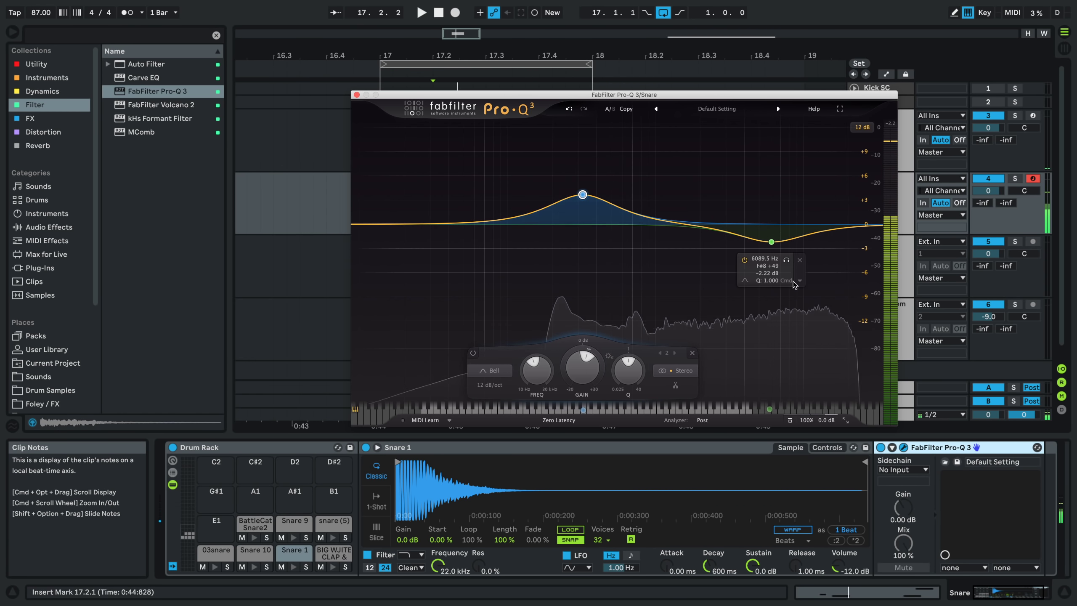
- Deepen the 6 kHz bell cut, add an 18 dB/oct low cut at about 82 Hz, and close the EQ window
{"action": "left_click_drag", "start_coordinate": [771, 242], "coordinate": [773, 263]}
{"action": "key", "text": "space"}
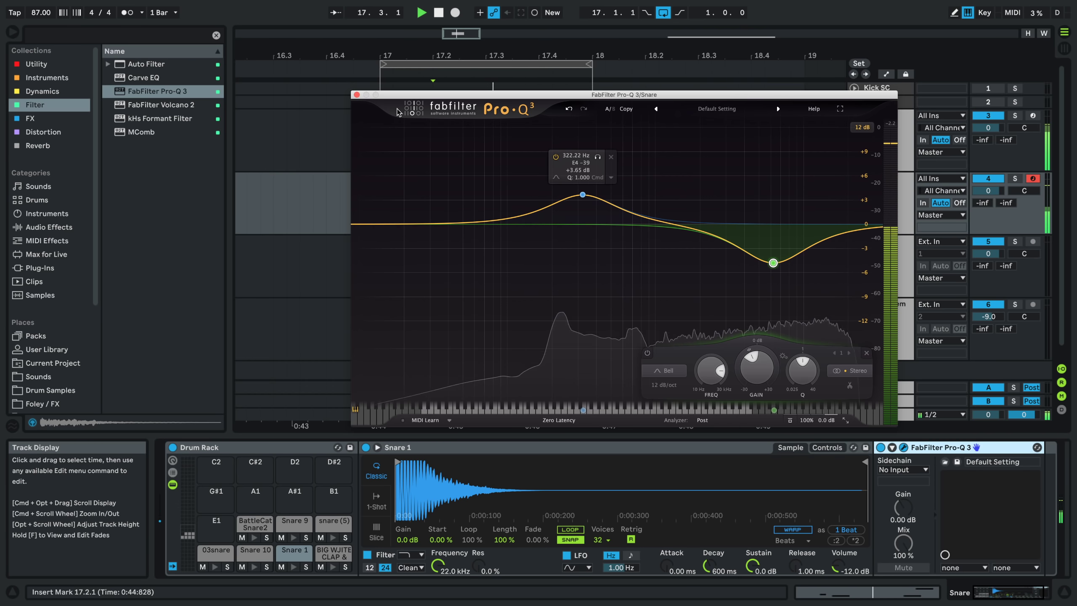
{"action": "left_click_drag", "start_coordinate": [368, 227], "coordinate": [494, 238]}
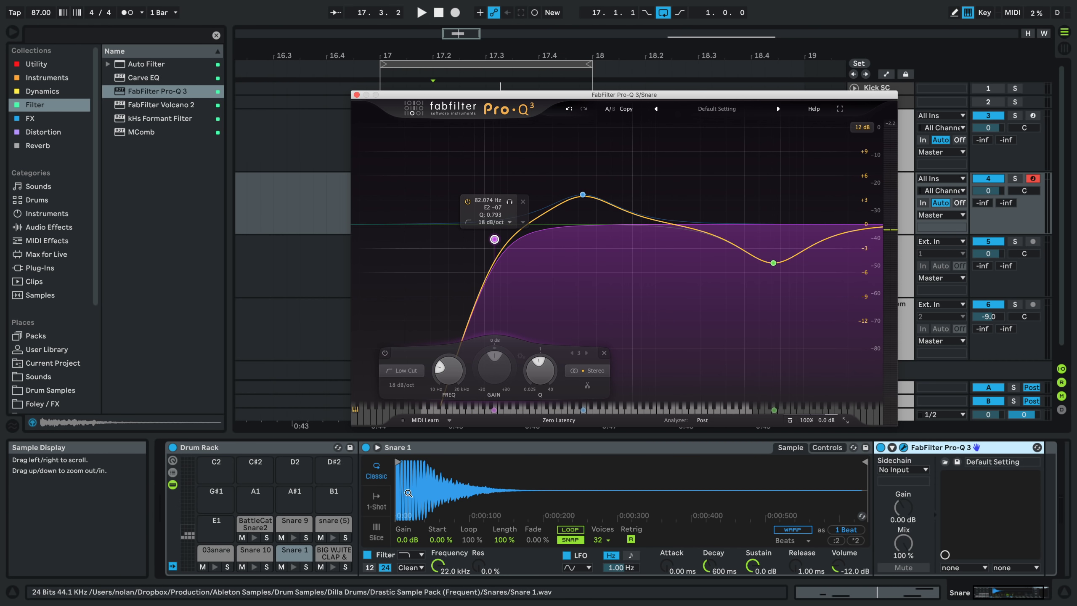
{"action": "left_click", "coordinate": [357, 94]}
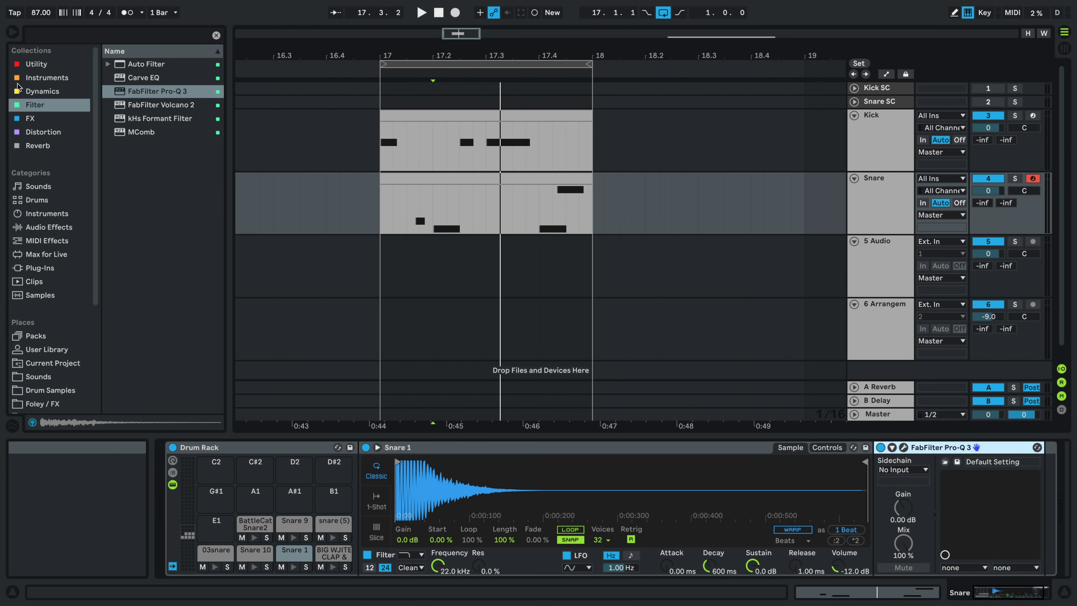
- Add a Glue Compressor after the EQ with soft clipping on, Threshold −24.4 dB and Makeup 4.29 dB, checking it in playback
{"action": "left_click", "coordinate": [47, 91]}
{"action": "double_click", "coordinate": [169, 95]}
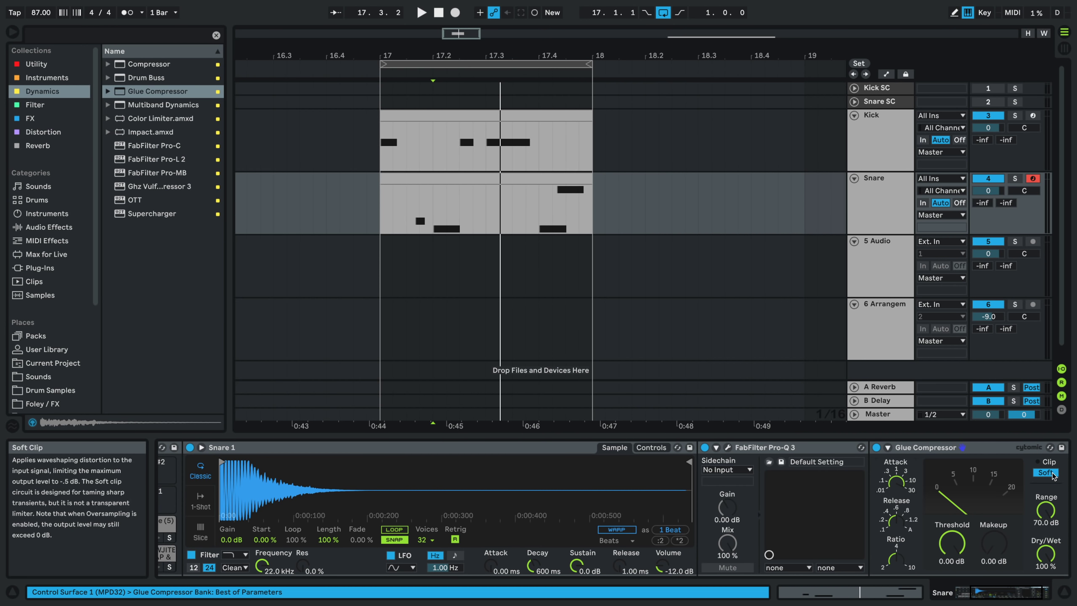
{"action": "key", "text": "space"}
{"action": "mouse_move", "coordinate": [952, 543]}
{"action": "left_mouse_down"}
{"action": "mouse_move", "coordinate": [994, 541]}
{"action": "mouse_move", "coordinate": [952, 573]}
{"action": "mouse_move", "coordinate": [952, 534]}
{"action": "left_mouse_up"}
{"action": "key", "text": "space"}
{"action": "key", "text": "space"}
{"action": "key", "text": "space"}
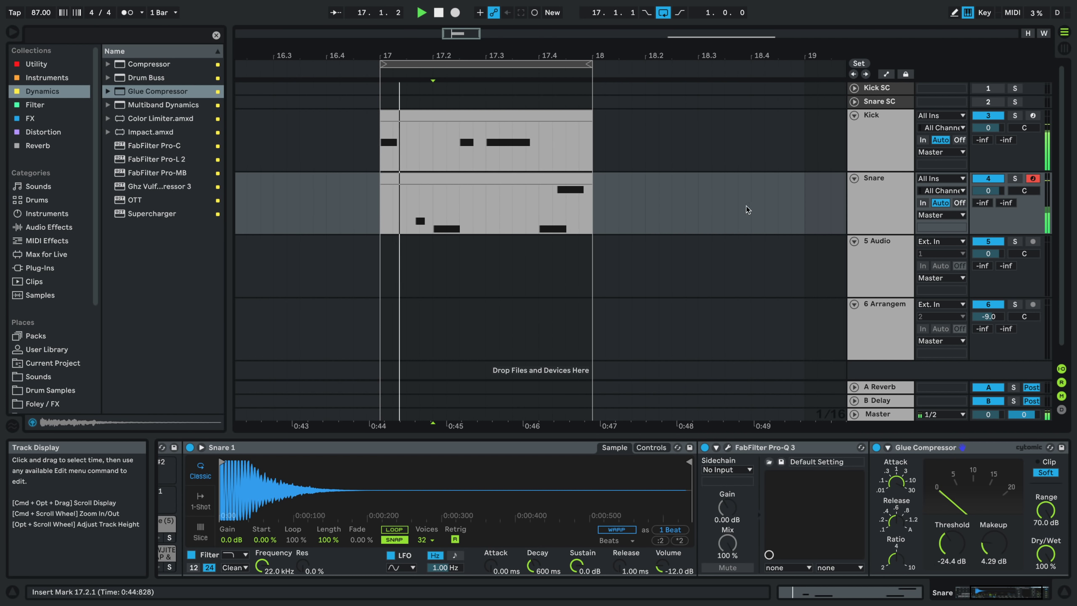
- Return to the Snare track's devices and set the Glue Compressor's Makeup to 12.9 dB and Dry/Wet to 71 %, playing from beat 17.2
{"action": "double_click", "coordinate": [444, 176]}
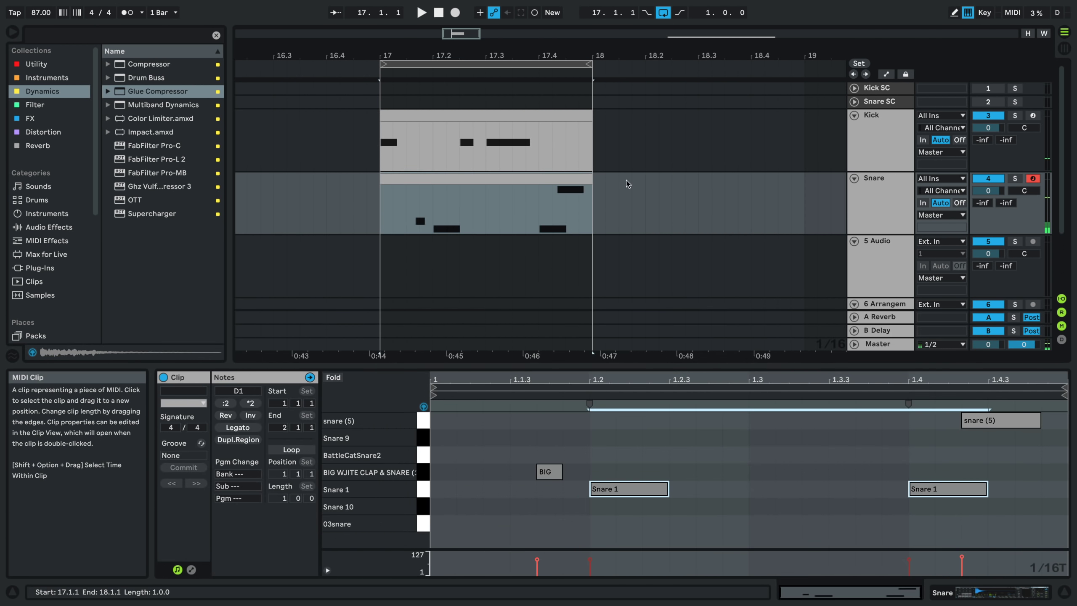
{"action": "double_click", "coordinate": [871, 202]}
{"action": "left_click", "coordinate": [436, 205]}
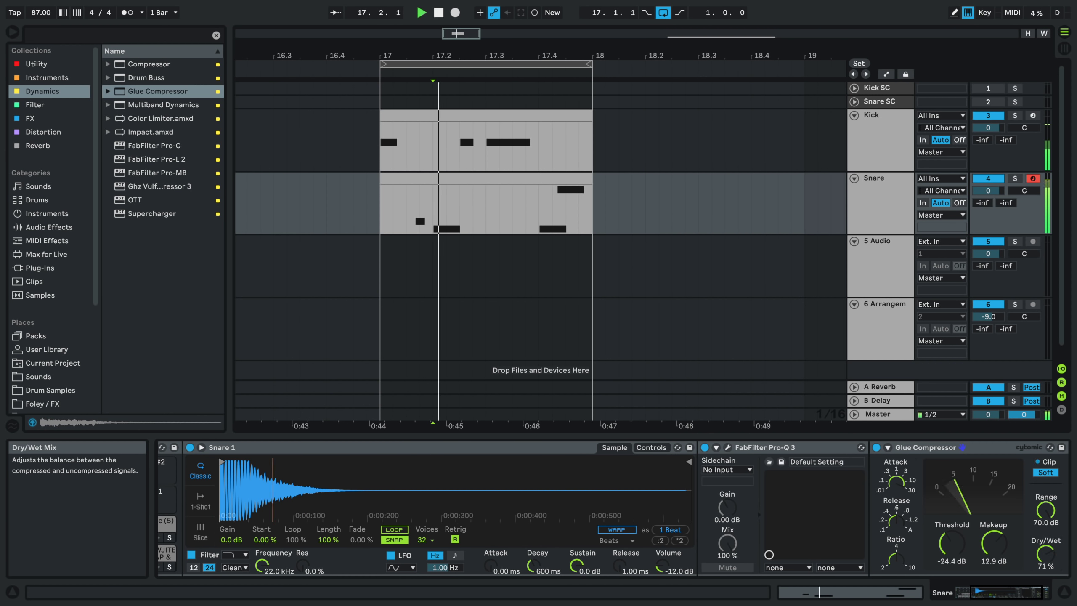
- Reopen the Snare 1 EQ, cut the top end with a new high band, and add a bell cut of about 1.57 dB at 2340 Hz
{"action": "left_click", "coordinate": [728, 448]}
{"action": "left_click_drag", "start_coordinate": [819, 240], "coordinate": [837, 293]}
{"action": "key", "text": "space"}
{"action": "key", "text": "space"}
{"action": "key", "text": "space"}
{"action": "mouse_move", "coordinate": [699, 234]}
{"action": "left_mouse_down"}
{"action": "mouse_move", "coordinate": [706, 283]}
{"action": "mouse_move", "coordinate": [710, 240]}
{"action": "left_mouse_up"}
{"action": "key", "text": "space"}
{"action": "key", "text": "space"}
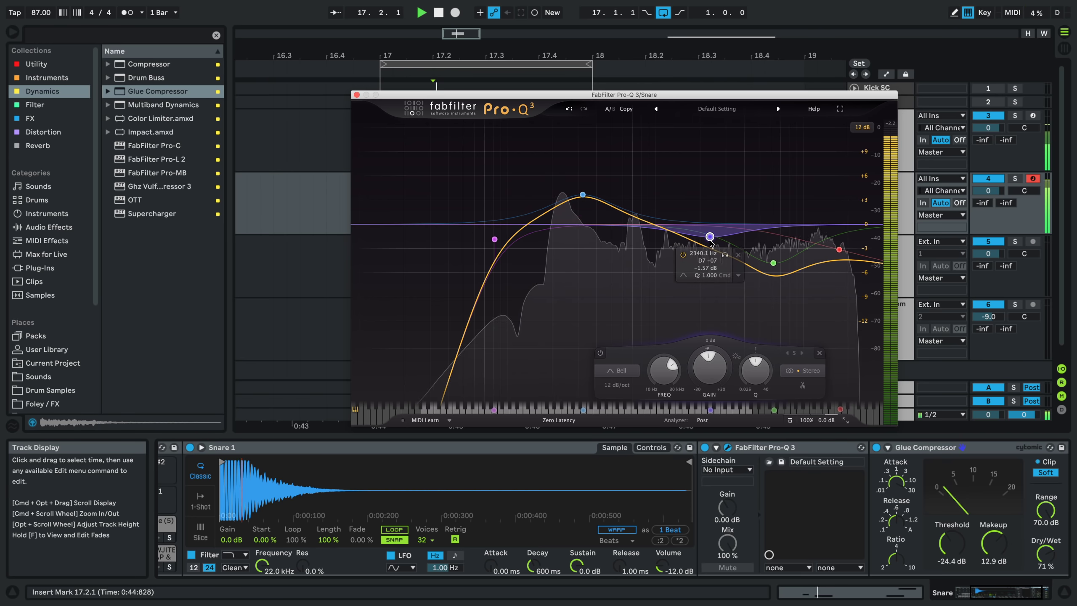
{"action": "left_click", "coordinate": [357, 95]}
- In the snare clip, layer half-beat copies of the BIG WJITE CLAP & SNARE note over both Snare 1 hits at 1.2 and 1.4
{"action": "double_click", "coordinate": [438, 182]}
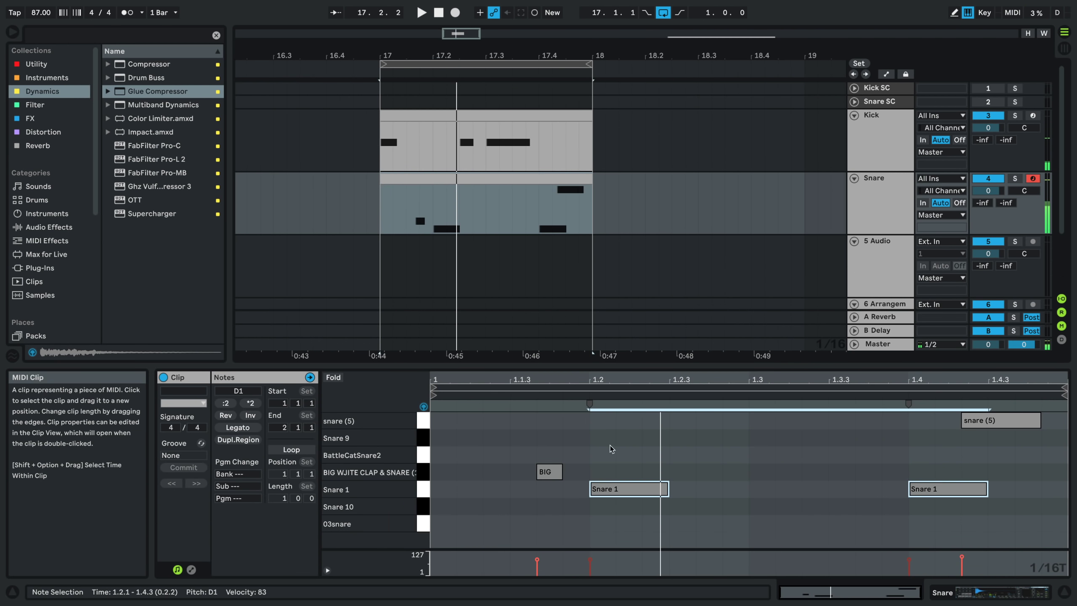
{"action": "left_click", "coordinate": [545, 471]}
{"action": "left_click_drag", "start_coordinate": [546, 471], "coordinate": [668, 475]}
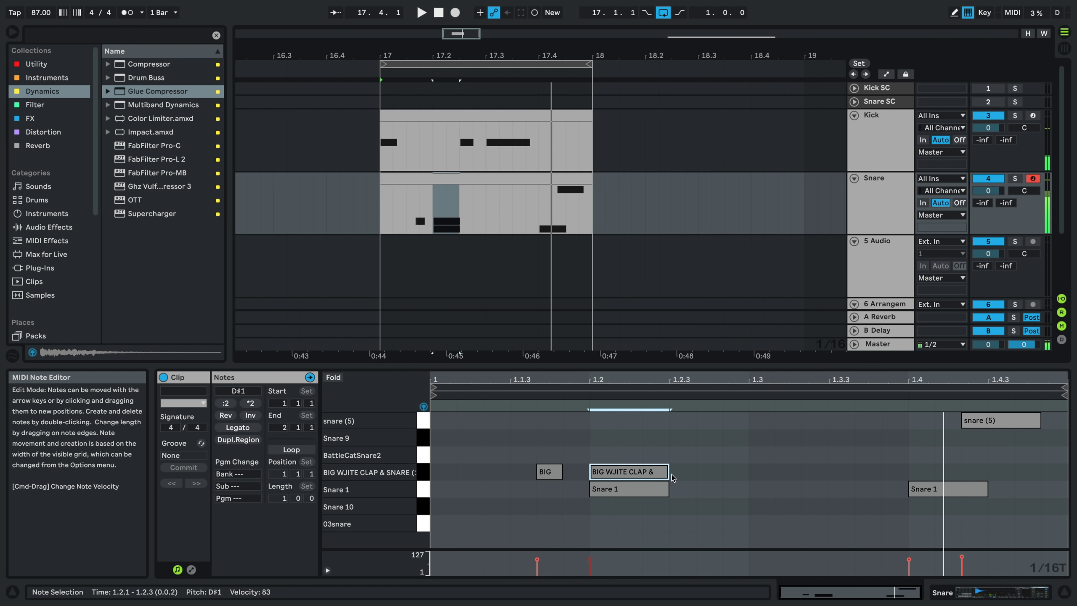
{"action": "left_click_drag", "start_coordinate": [596, 474], "coordinate": [915, 476]}
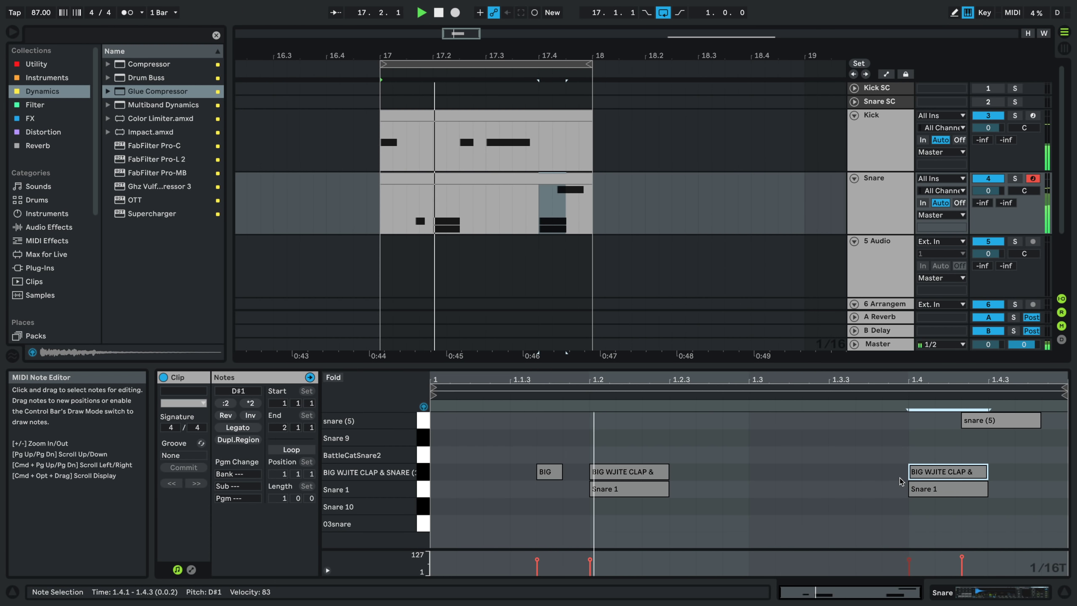
{"action": "key", "text": "space"}
- Transpose both Snare 1 notes to Snare 10, trying 03snare on the way, and play the loop from bar 17
{"action": "mouse_move", "coordinate": [638, 452]}
{"action": "left_mouse_down"}
{"action": "mouse_move", "coordinate": [698, 473]}
{"action": "mouse_move", "coordinate": [983, 492]}
{"action": "left_mouse_up"}
{"action": "left_click", "coordinate": [873, 516]}
{"action": "left_click_drag", "start_coordinate": [616, 517], "coordinate": [981, 499]}
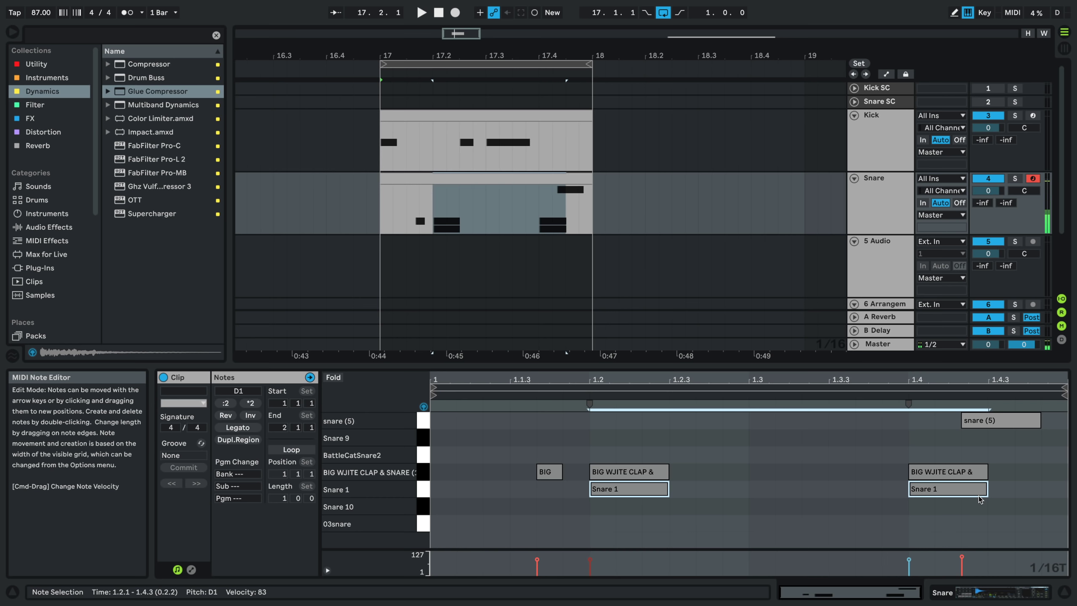
{"action": "key", "text": "Down"}
{"action": "key", "text": "Down"}
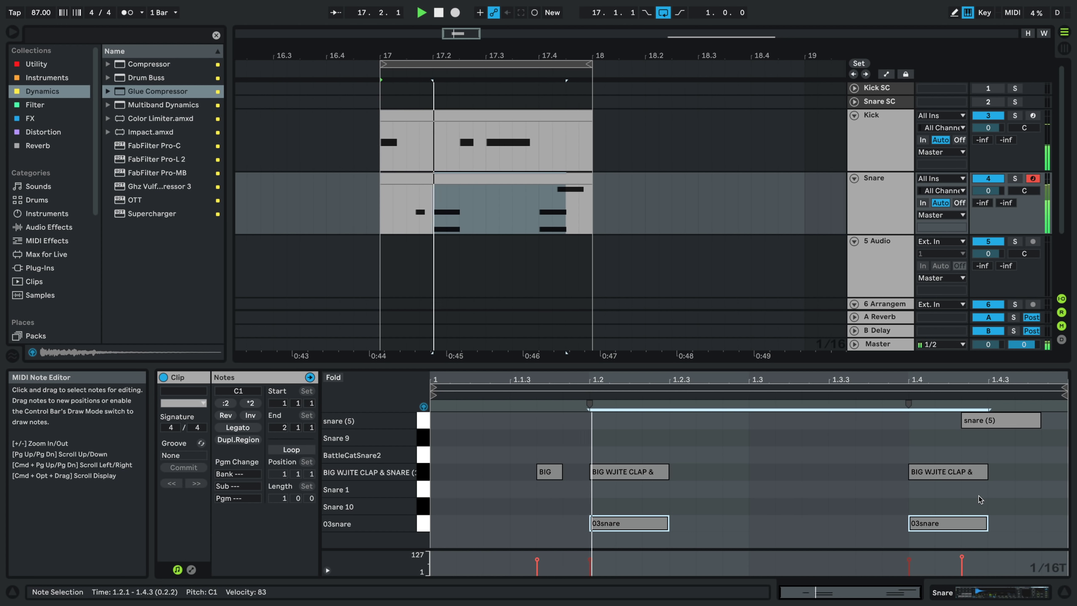
{"action": "key", "text": "Up"}
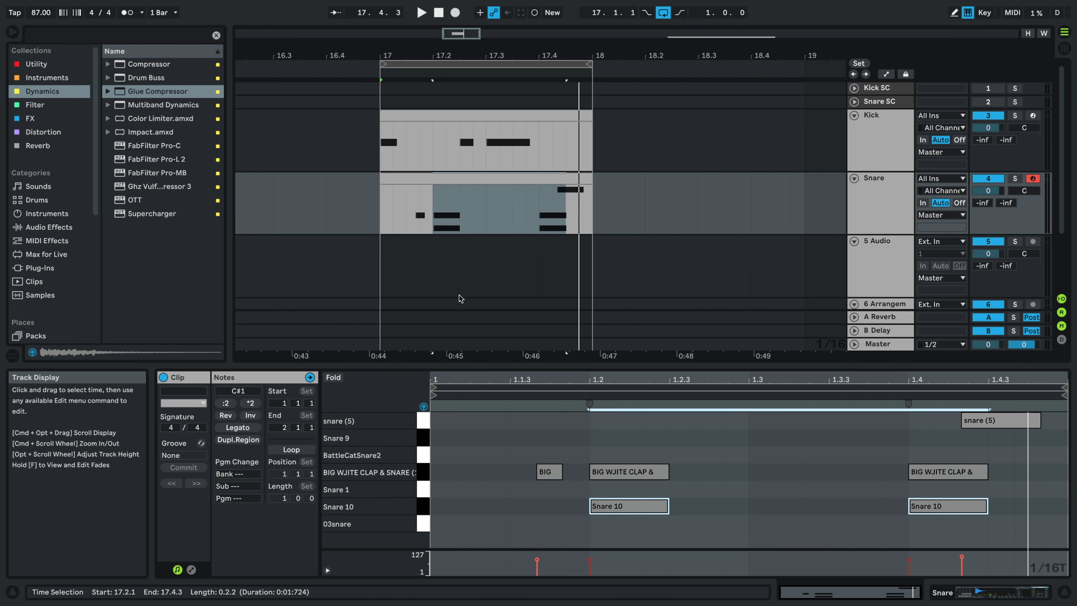
{"action": "left_click", "coordinate": [376, 181]}
{"action": "key", "text": "space"}
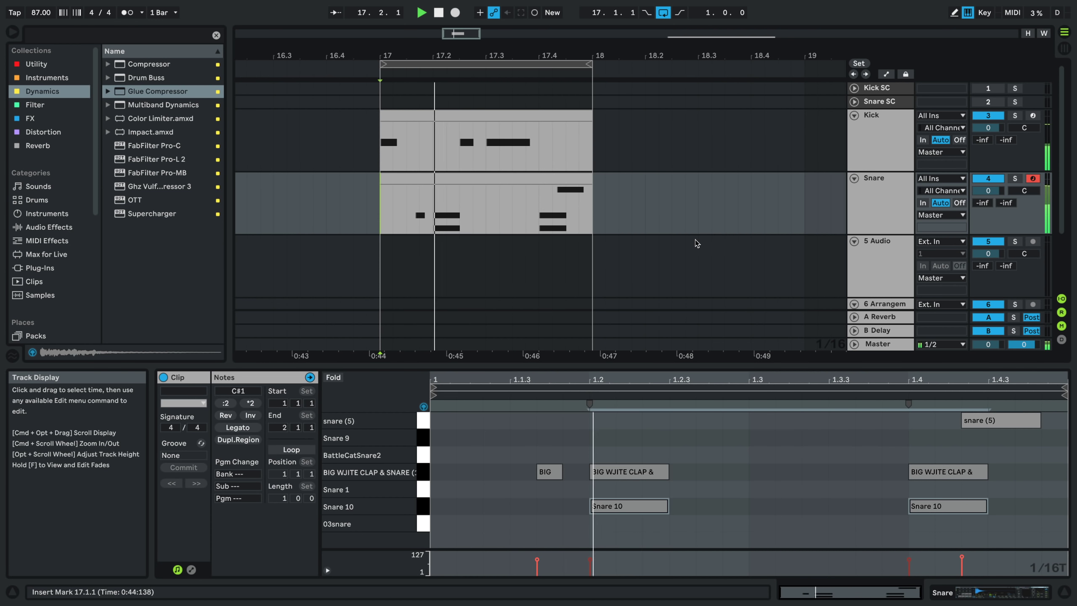
- Group the Kick and Snare tracks and rename the group Kick Snare
{"action": "left_click", "coordinate": [886, 170], "text": "shift"}
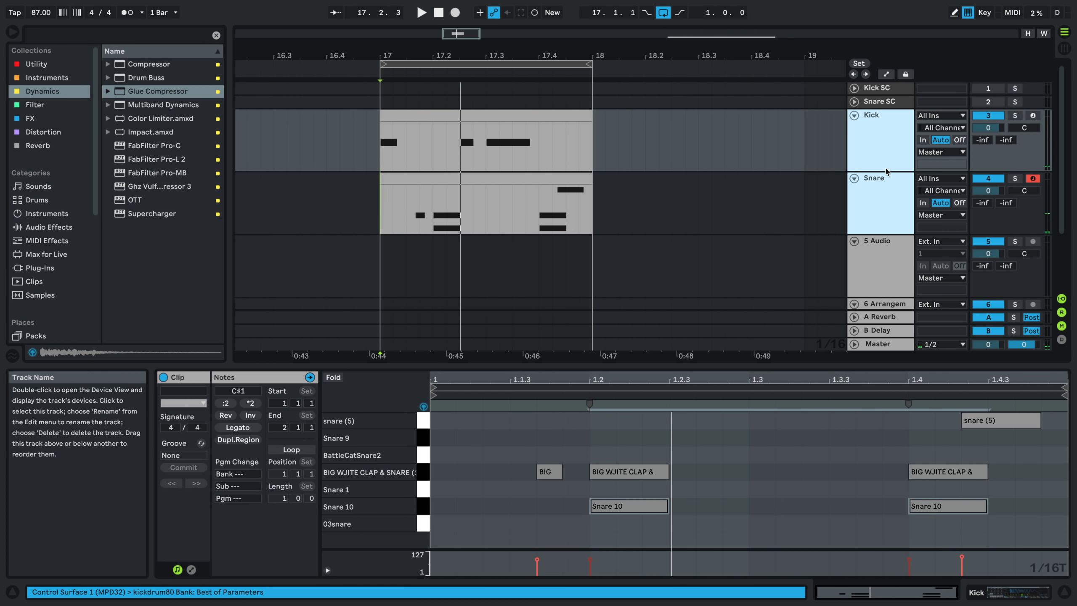
{"action": "key", "text": "ctrl+g"}
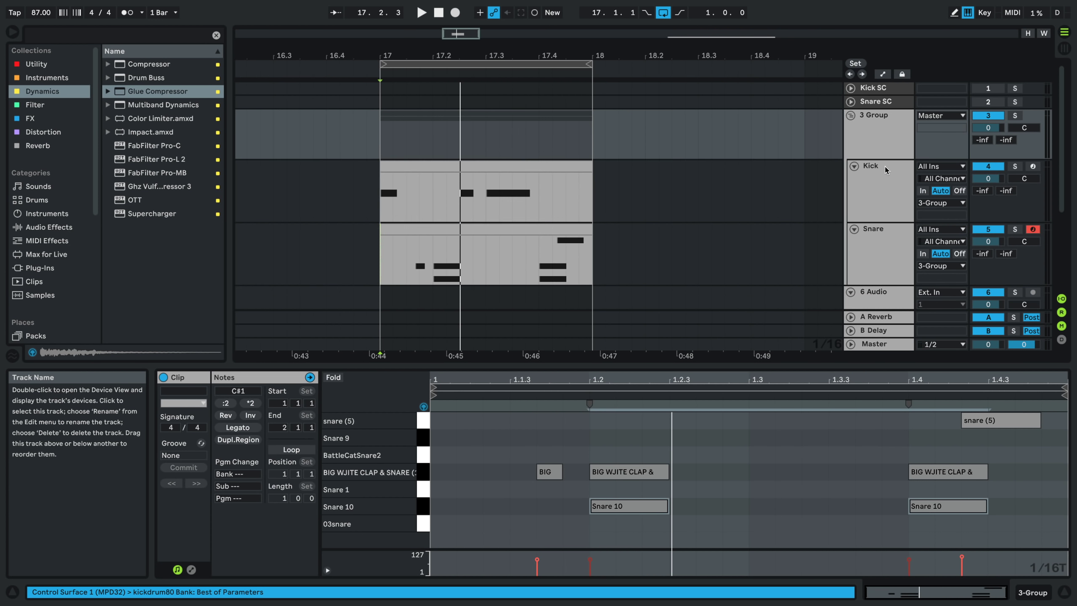
{"action": "left_click", "coordinate": [877, 136]}
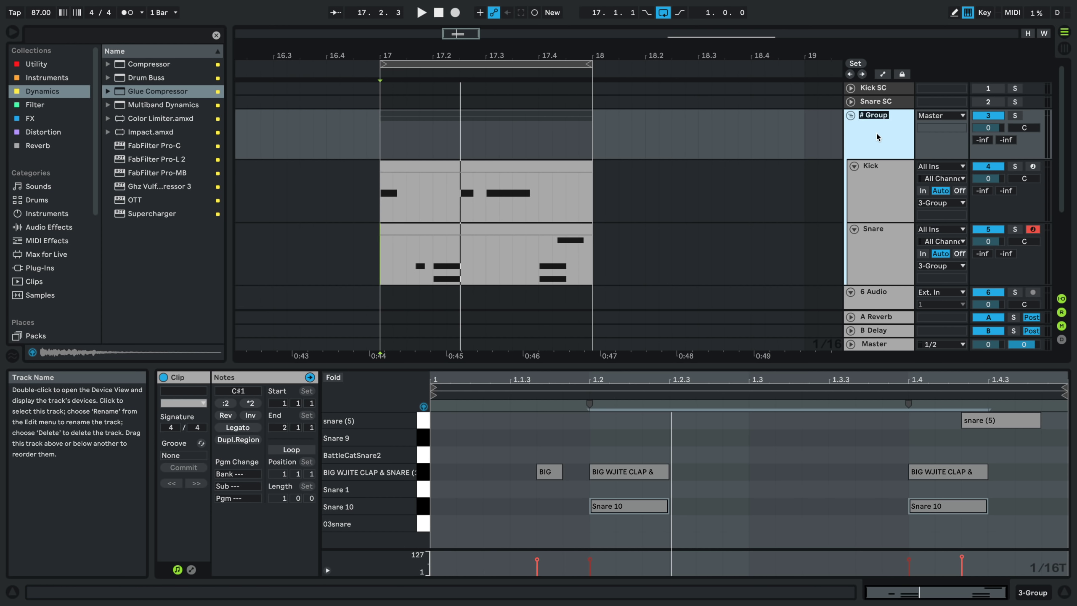
{"action": "key", "text": "Return"}
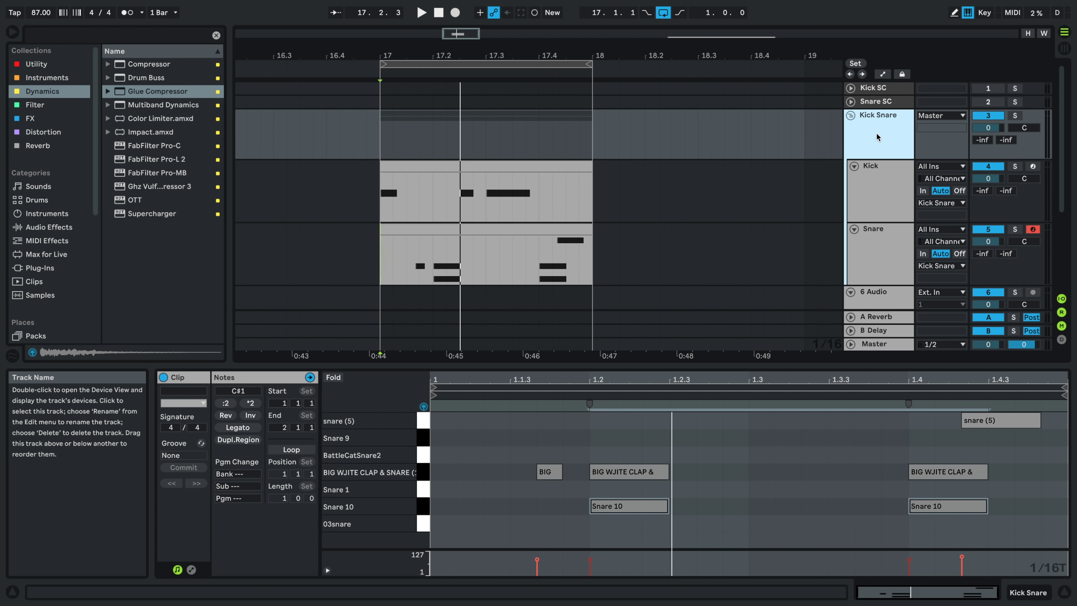
- Add a Glue Compressor to the Kick Snare group with soft clipping on, Threshold −12.1 dB and Makeup 8.25 dB, and play the loop
{"action": "double_click", "coordinate": [876, 132]}
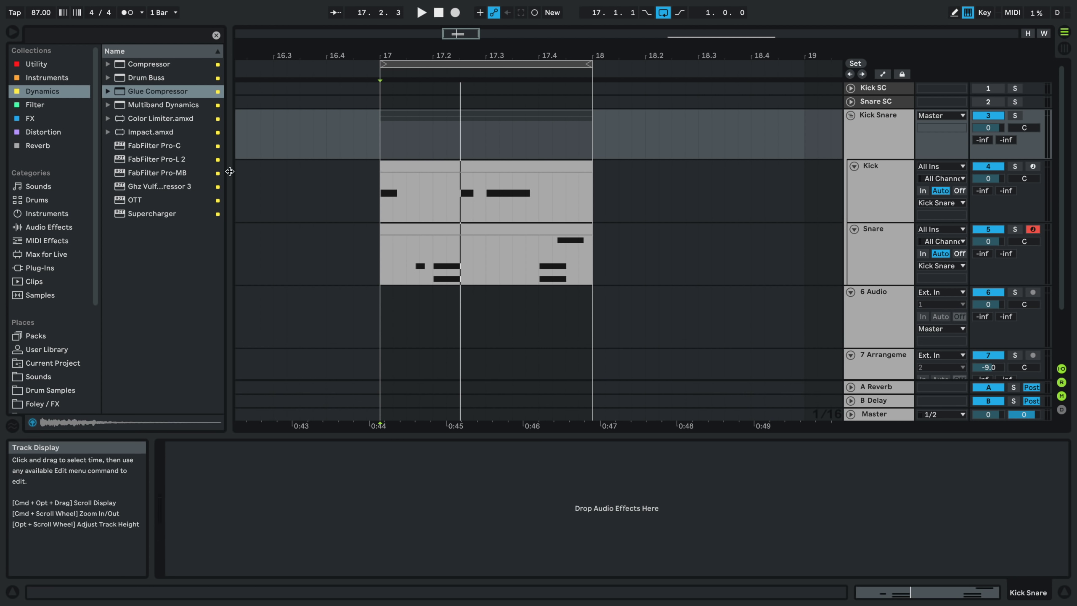
{"action": "left_click", "coordinate": [65, 105]}
{"action": "left_click", "coordinate": [42, 91]}
{"action": "left_click", "coordinate": [162, 91]}
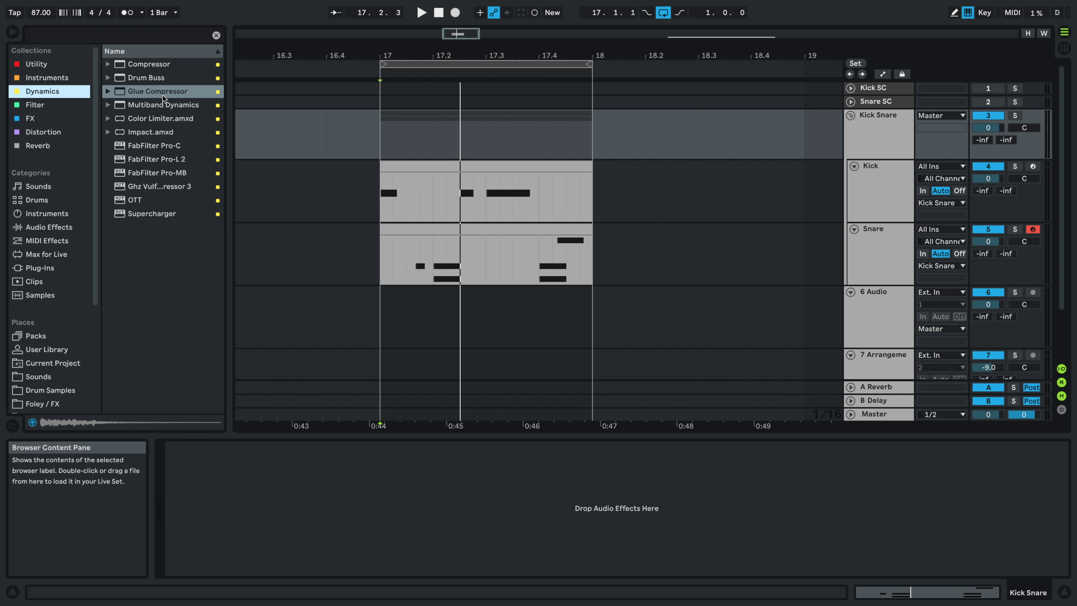
{"action": "left_click_drag", "start_coordinate": [162, 92], "coordinate": [248, 569]}
{"action": "left_click_drag", "start_coordinate": [292, 543], "coordinate": [251, 548]}
{"action": "key", "text": "space"}
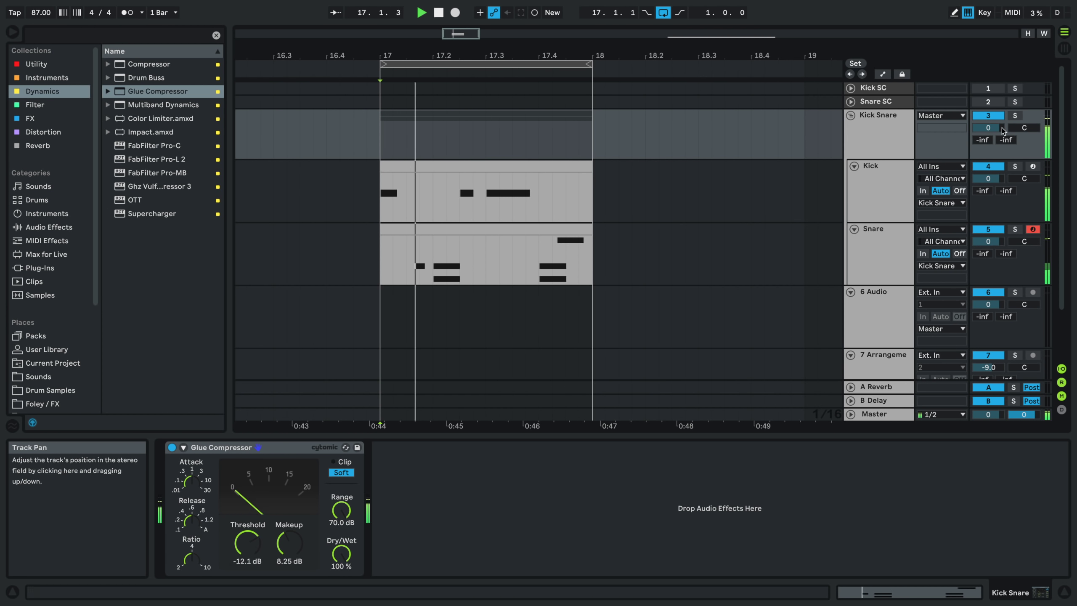
- Lower the Kick Snare group's volume to −4.5 dB
{"action": "left_click_drag", "start_coordinate": [1002, 129], "coordinate": [1002, 135]}
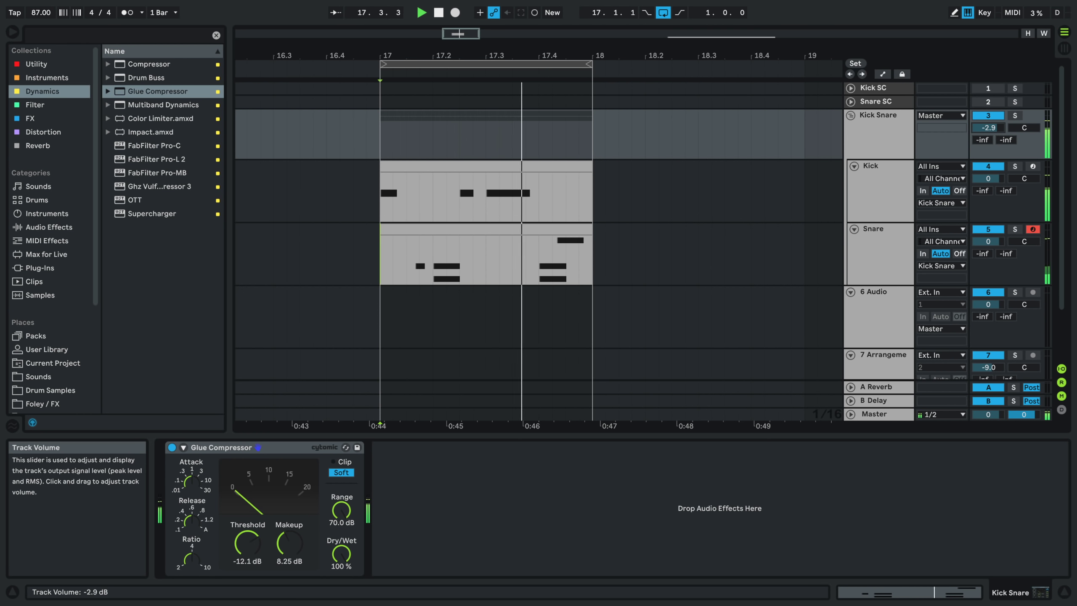
{"action": "left_click_drag", "start_coordinate": [997, 128], "coordinate": [997, 130]}
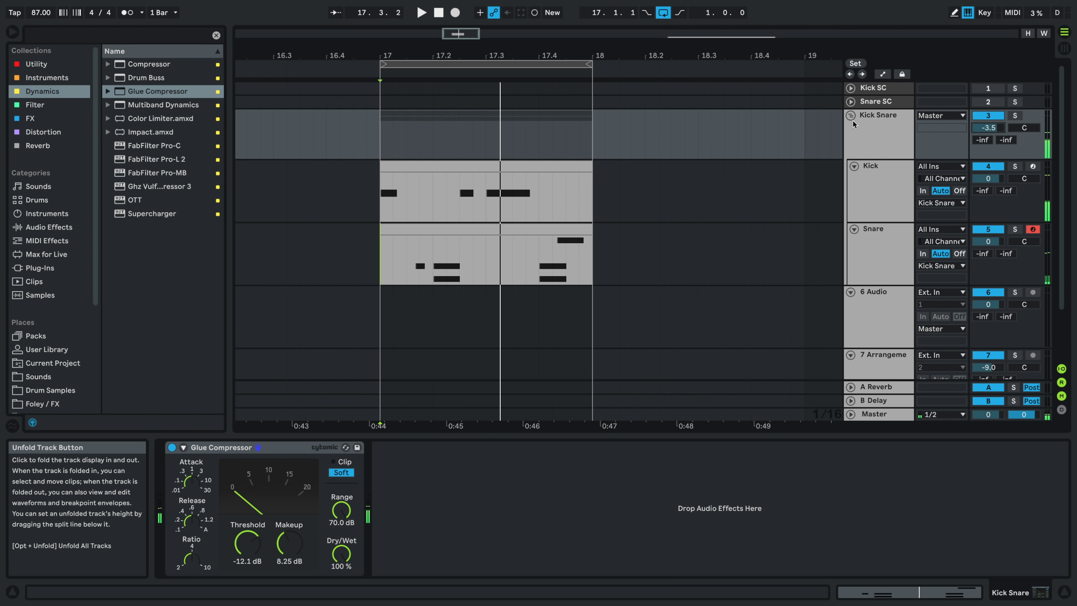
{"action": "left_click_drag", "start_coordinate": [989, 129], "coordinate": [989, 132]}
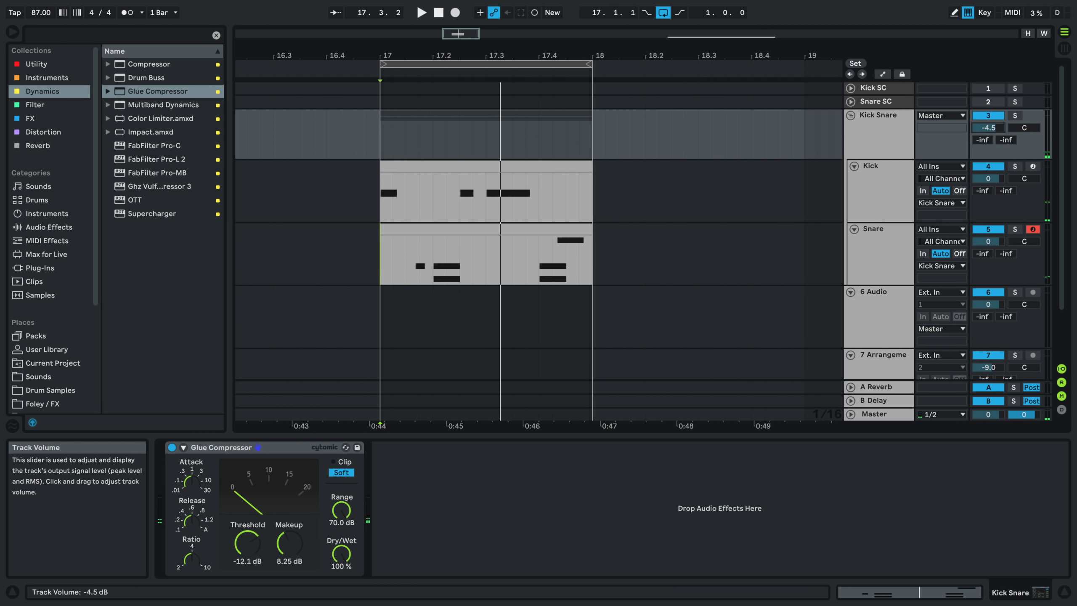
- Fold the Kick Snare group and insert a new audio track directly below it
{"action": "left_click", "coordinate": [850, 116]}
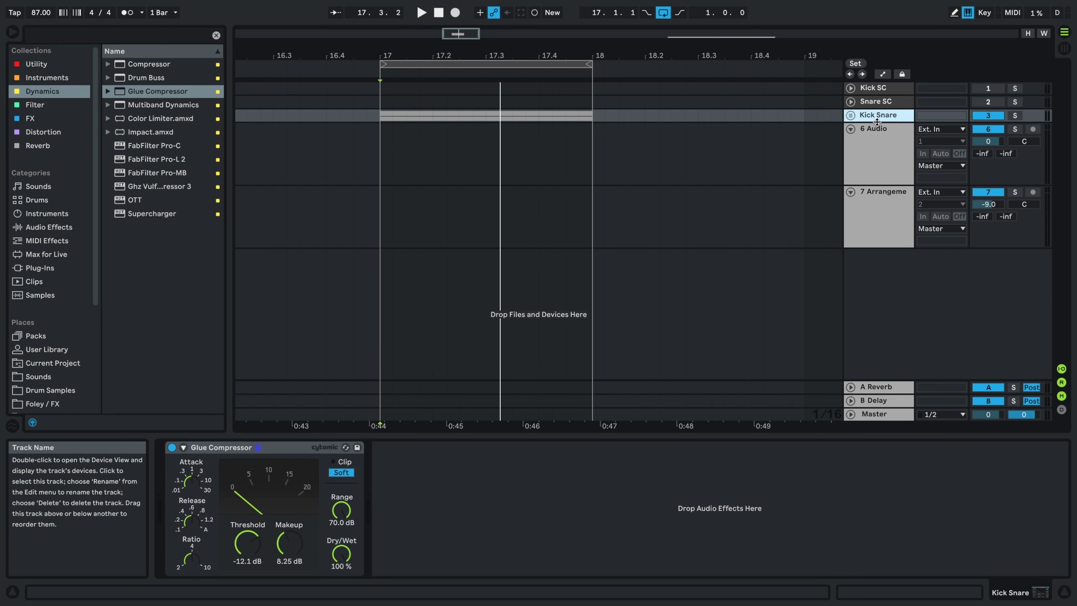
{"action": "key", "text": "super+t"}
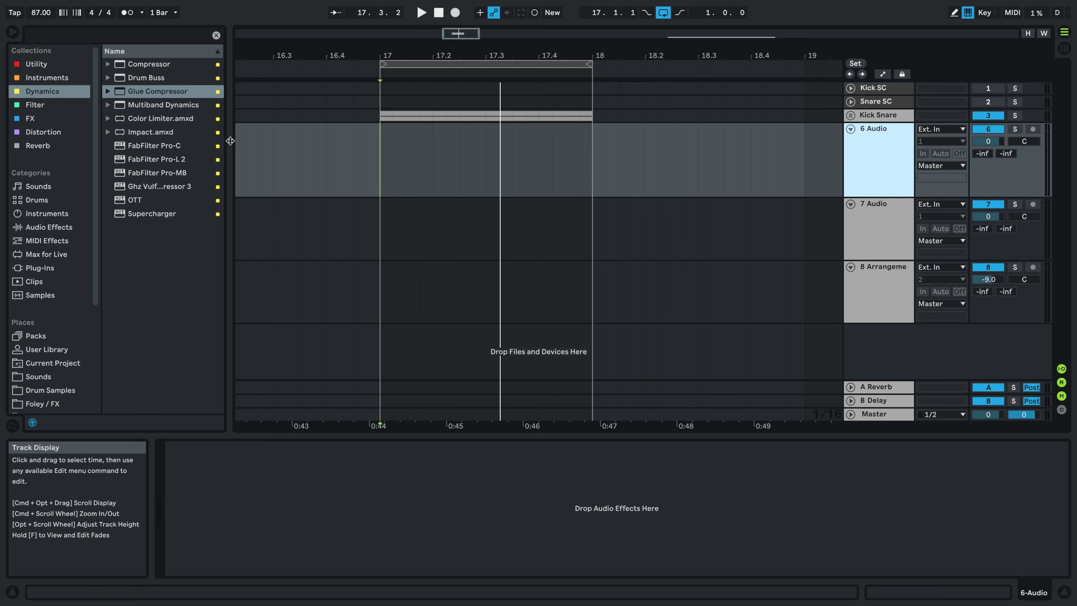
- Search the browser for "cymbal" across all results
{"action": "left_click", "coordinate": [114, 35]}
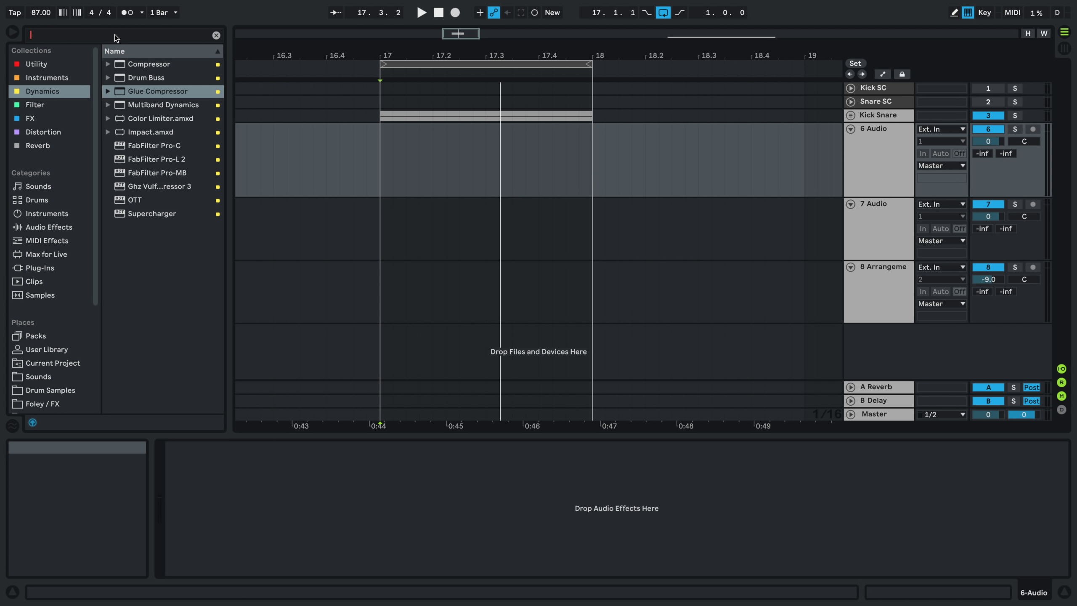
{"action": "type", "text": "cymbal"}
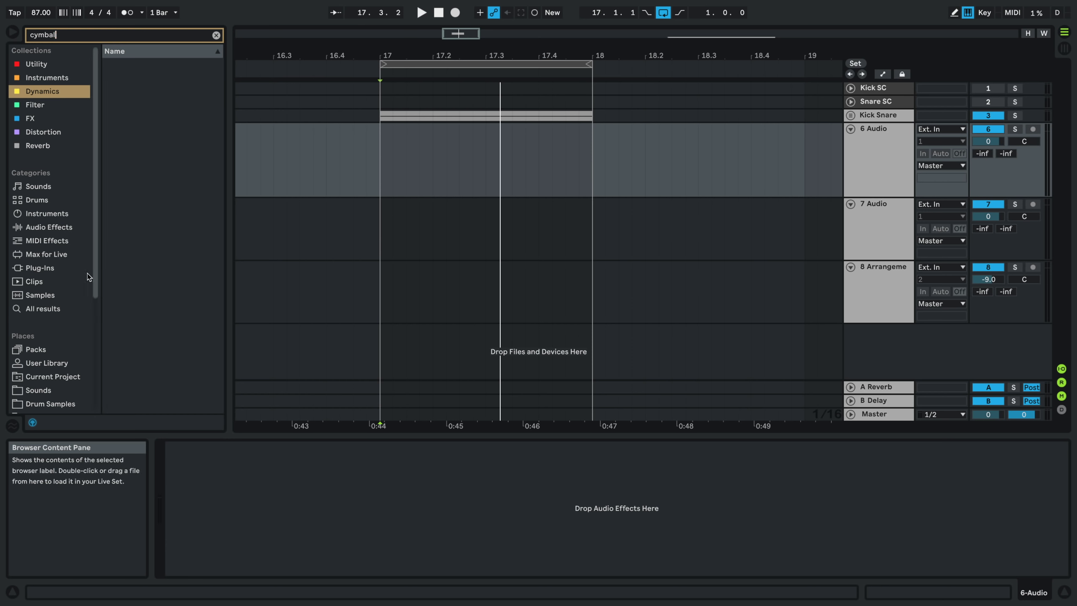
{"action": "left_click", "coordinate": [42, 309]}
- Audition several cymbal samples and place cymbal (12).wav on the 7 Audio track just after the loop, starting at 18.1.4
{"action": "left_click", "coordinate": [157, 212]}
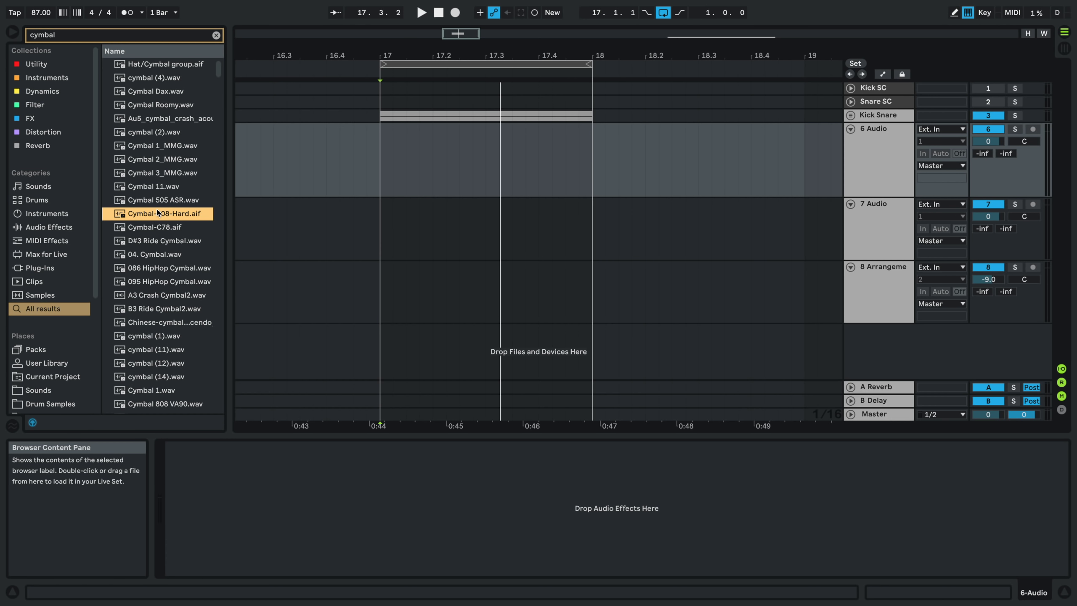
{"action": "left_click", "coordinate": [161, 281]}
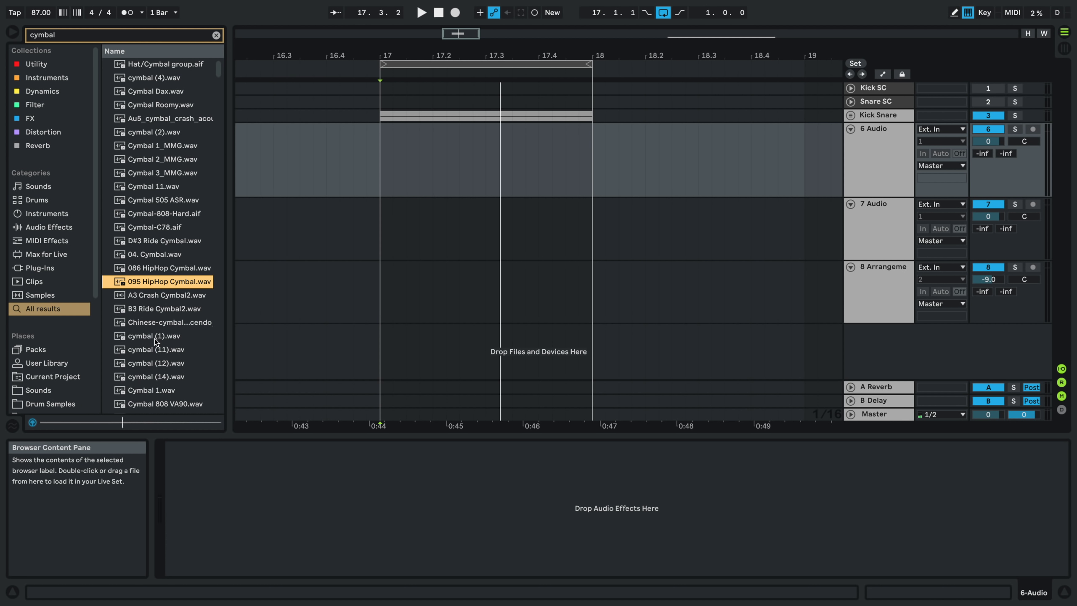
{"action": "left_click", "coordinate": [155, 338]}
{"action": "left_click", "coordinate": [157, 282]}
{"action": "left_click", "coordinate": [162, 269]}
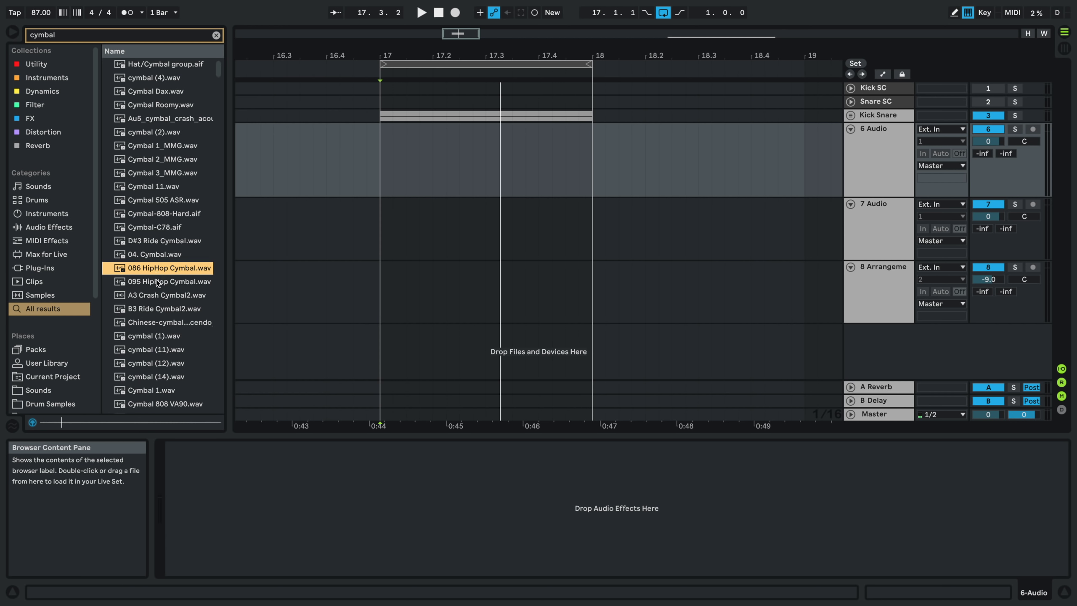
{"action": "left_click", "coordinate": [153, 322]}
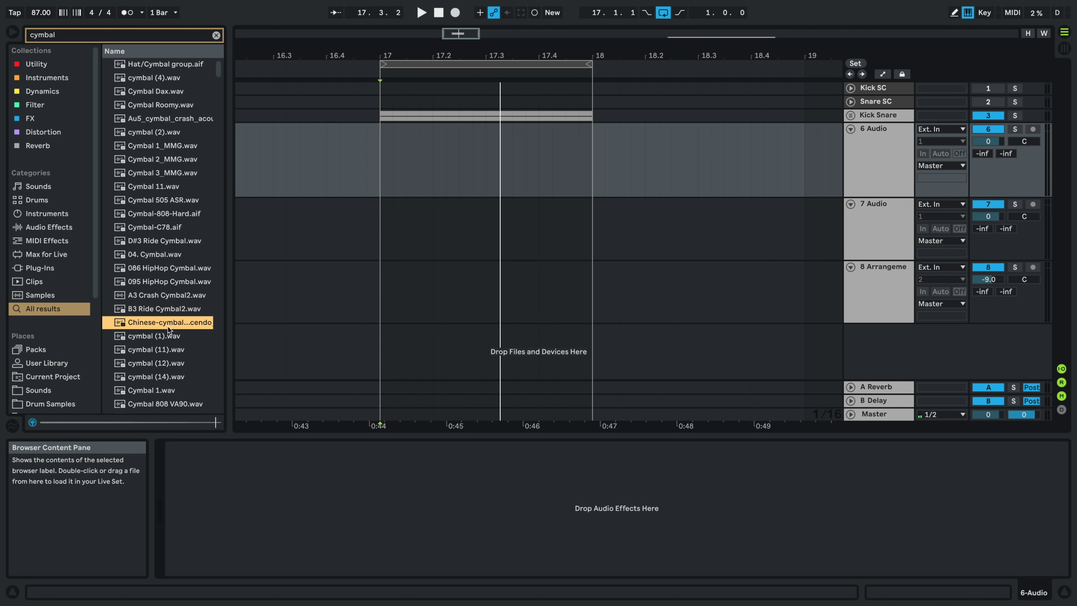
{"action": "left_click", "coordinate": [145, 366]}
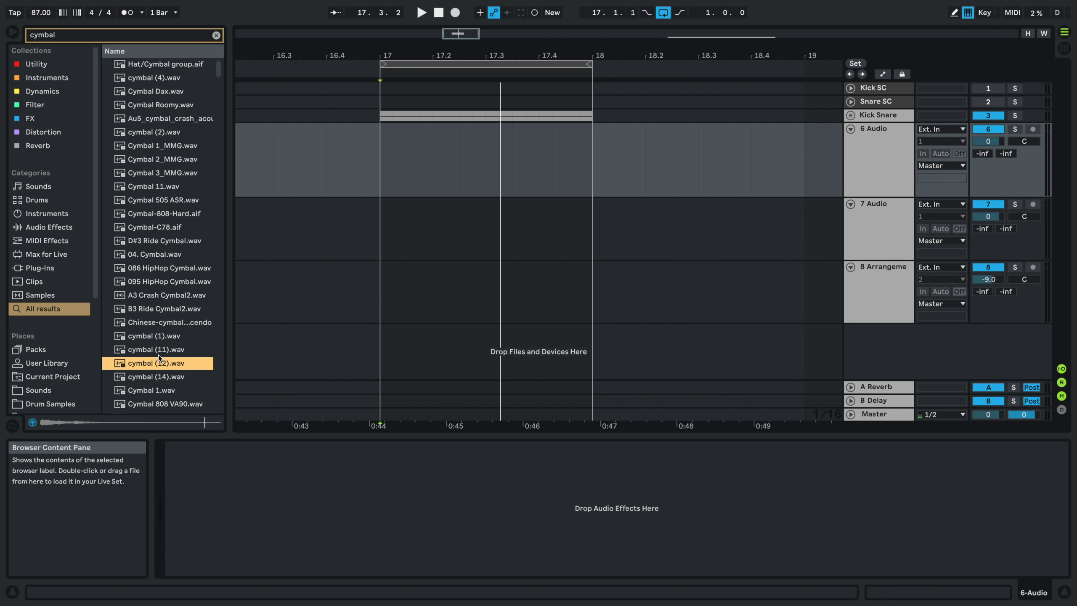
{"action": "left_click_drag", "start_coordinate": [157, 362], "coordinate": [631, 228]}
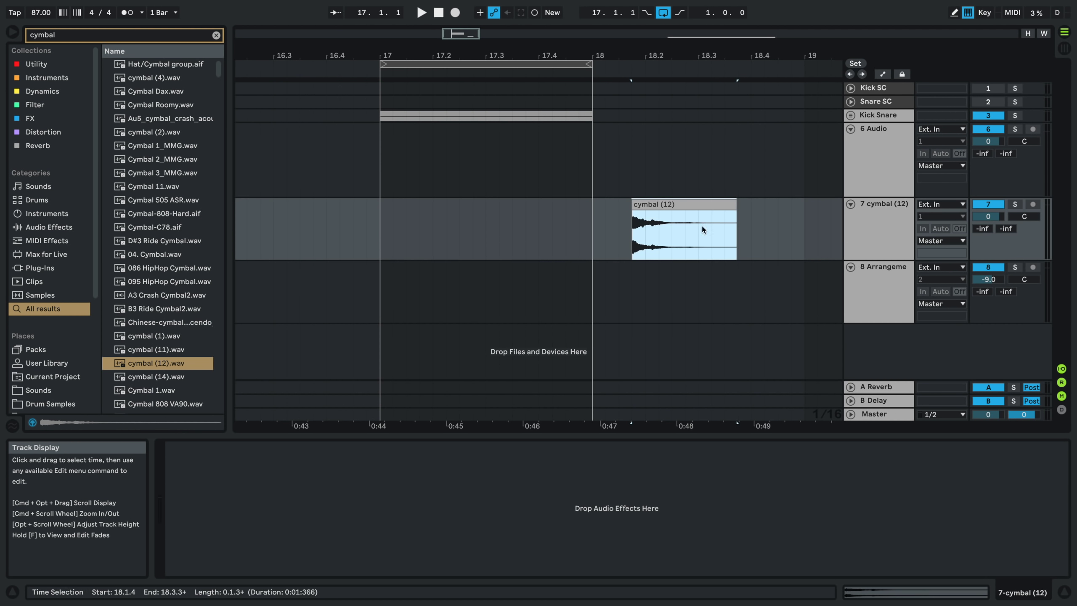
- Insert a new audio track below the cymbal track and audition the samples following cymbal (12).wav, up to Cymbal 1.wav
{"action": "key", "text": "super+t"}
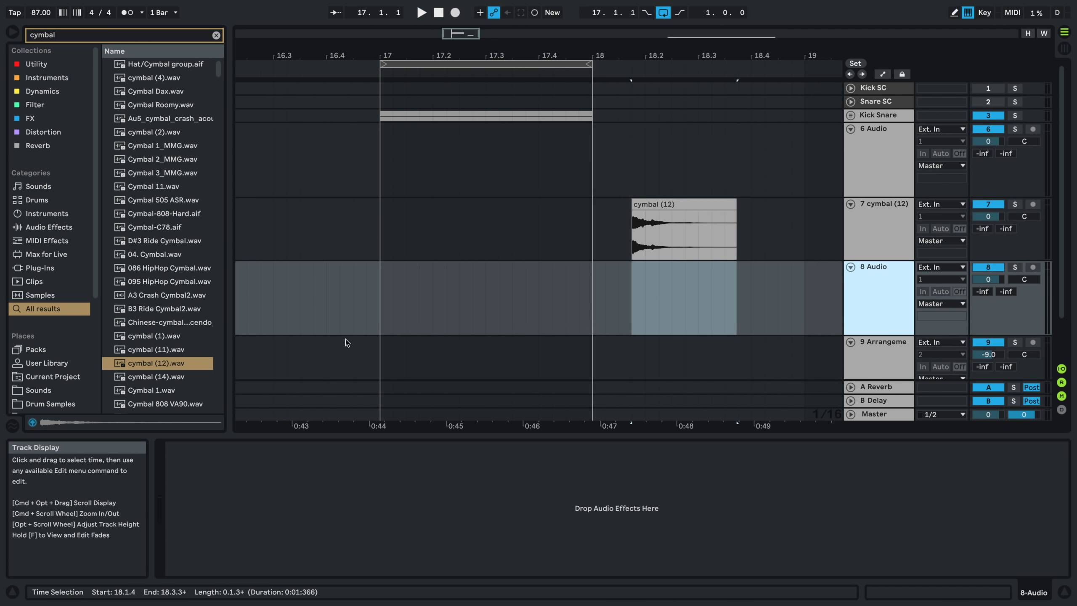
{"action": "scroll", "coordinate": [159, 408], "scroll_direction": "down", "scroll_amount": 3}
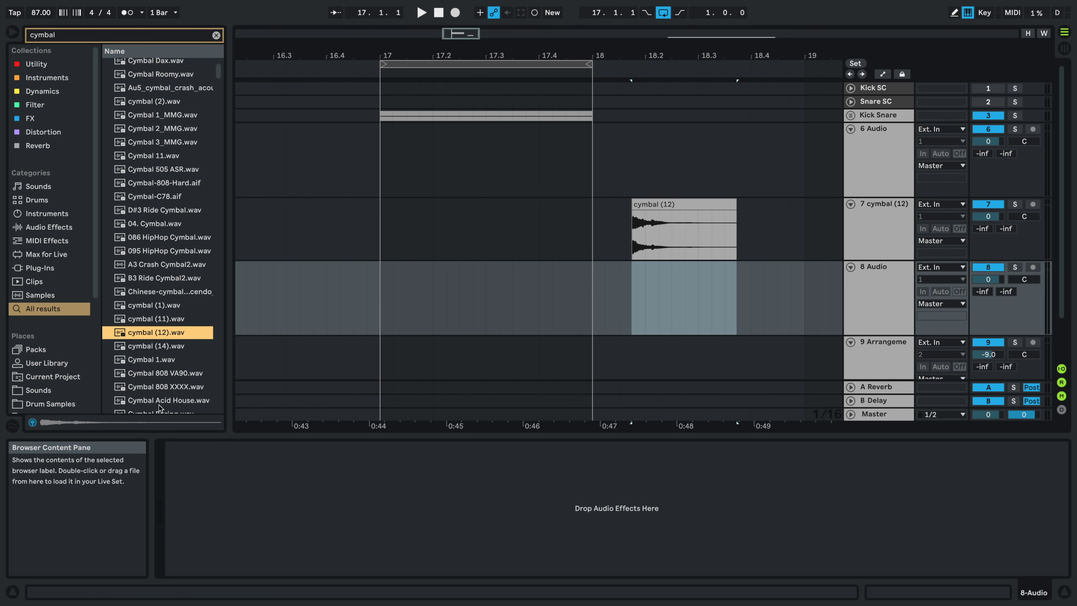
{"action": "key", "text": "Down"}
{"action": "key", "text": "Down"}
{"action": "scroll", "coordinate": [165, 380], "scroll_direction": "down", "scroll_amount": 4}
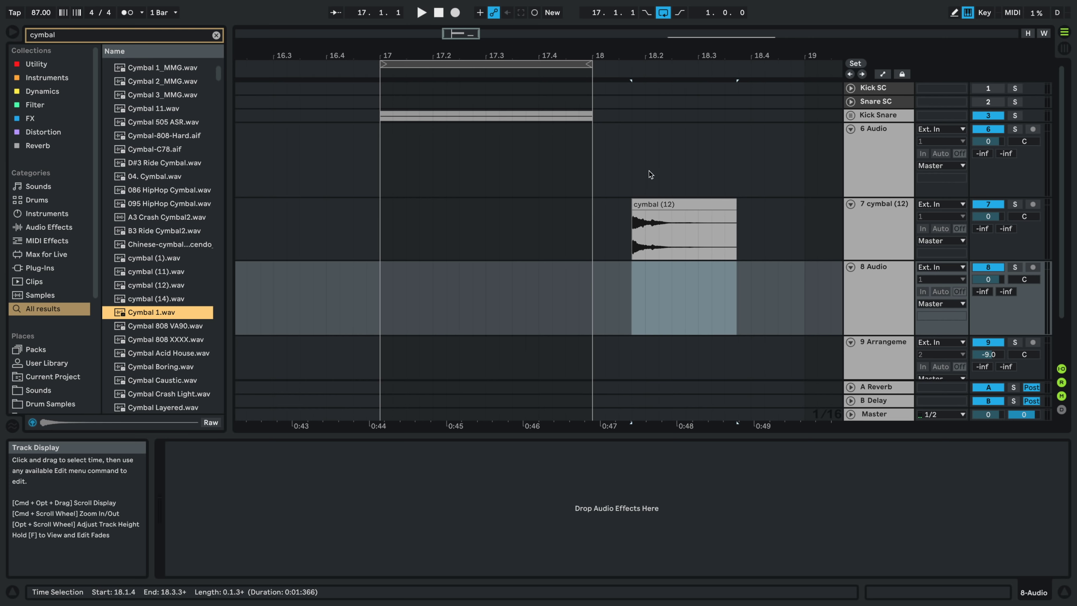
- Unfold the Kick Snare group and display the devices of the Snare SC track
{"action": "left_click", "coordinate": [851, 115]}
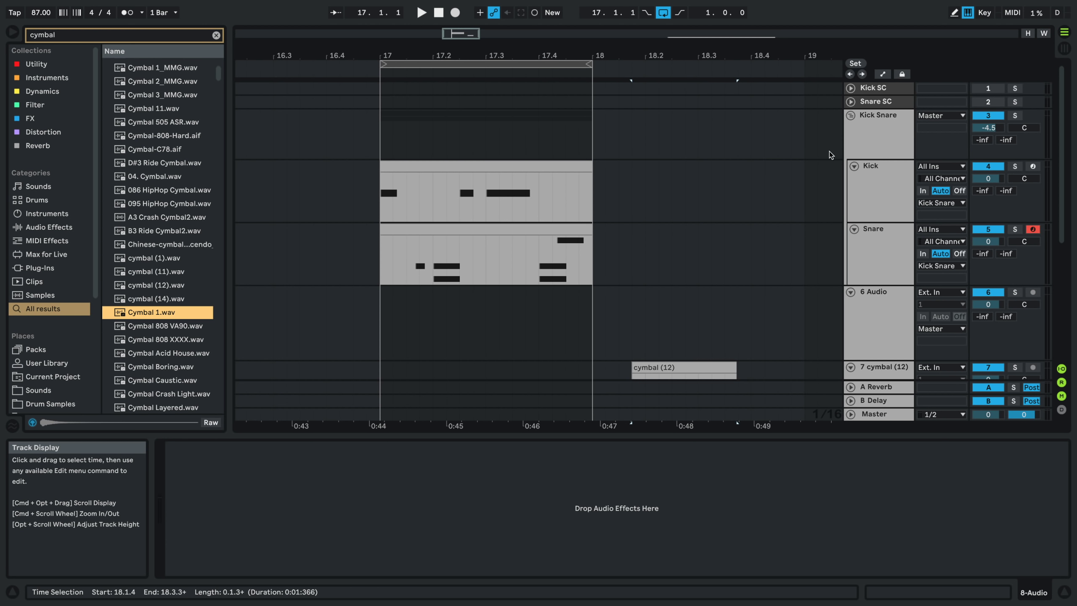
{"action": "left_click", "coordinate": [877, 103]}
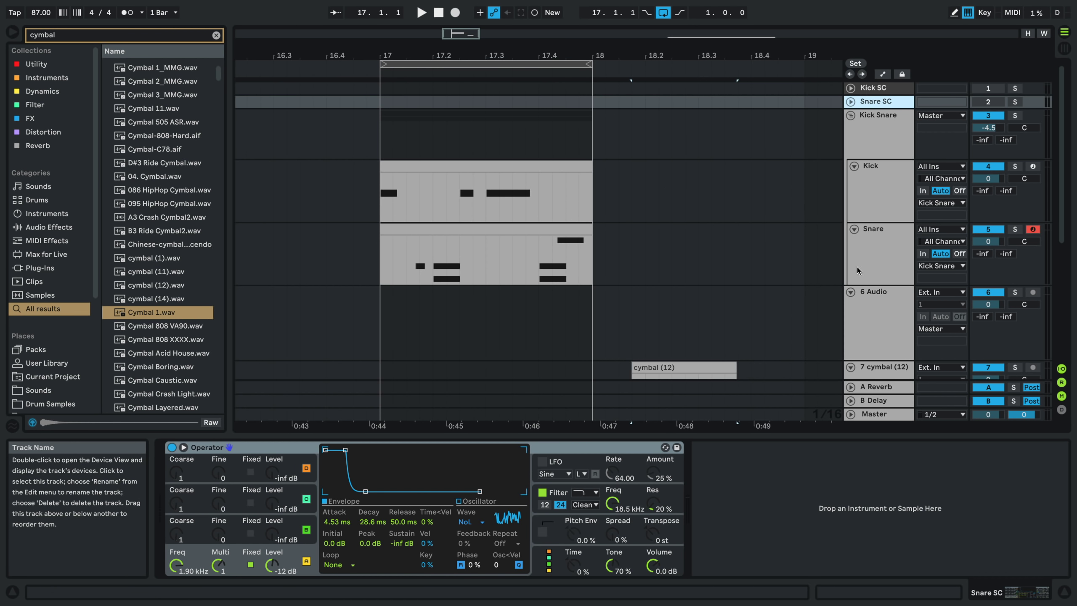
{"action": "scroll", "coordinate": [856, 270], "scroll_direction": "down", "scroll_amount": 2}
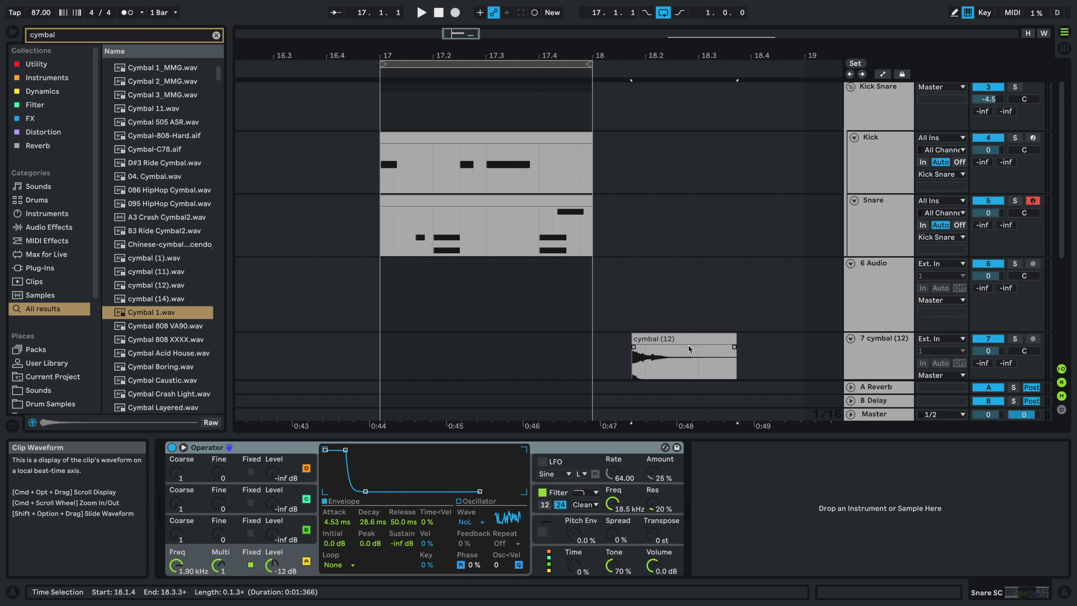
{"action": "scroll", "coordinate": [686, 347], "scroll_direction": "down", "scroll_amount": 2}
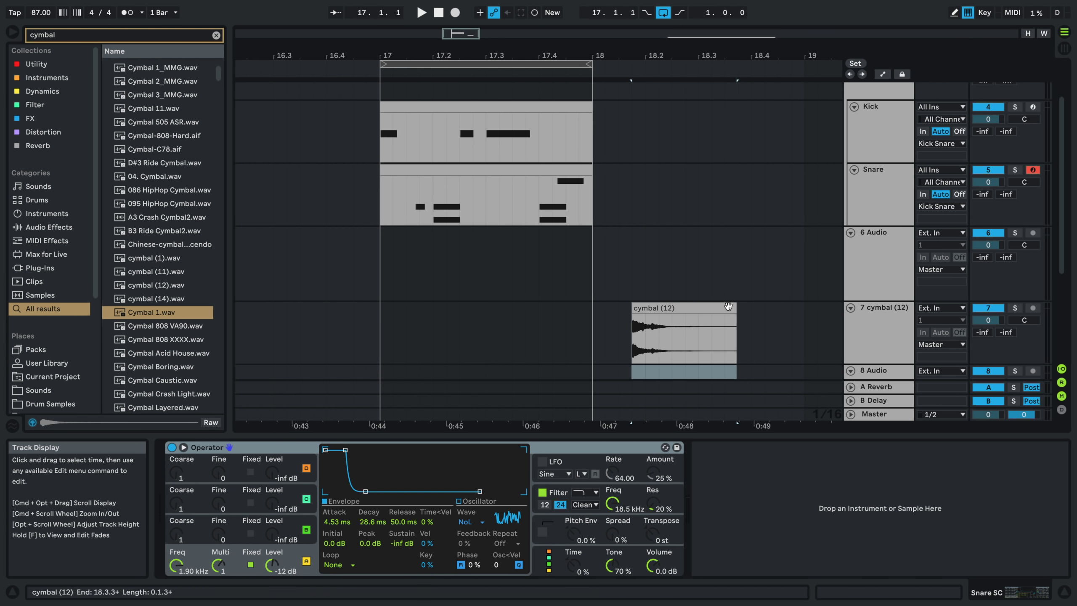
{"action": "left_click", "coordinate": [706, 314]}
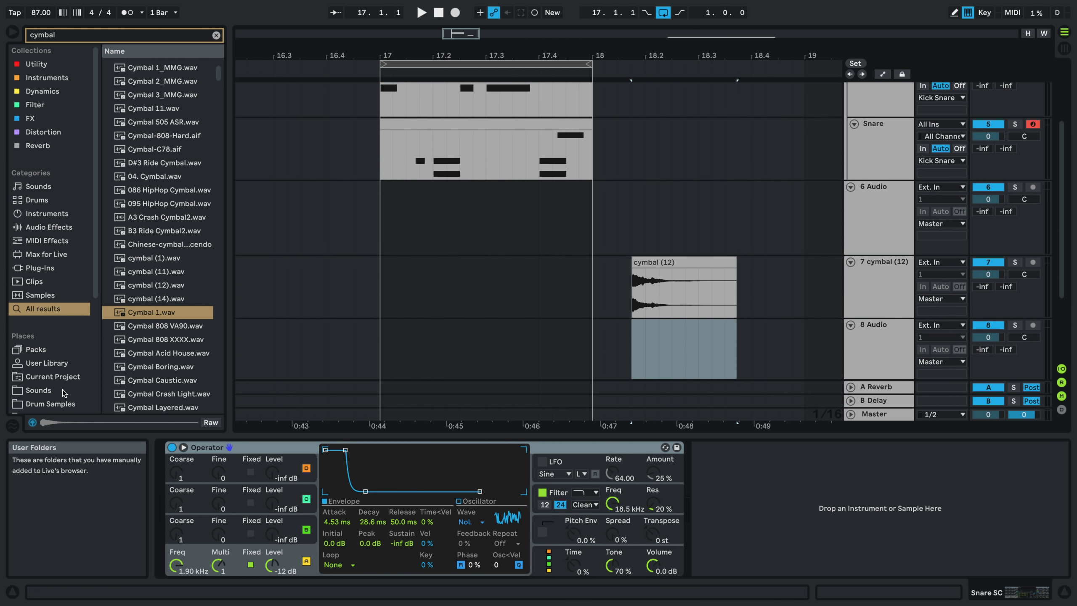
- Audition further cymbal results and place perc cymbal loop.wav on the cymbal track after the cymbal (12) clip, starting at 18.4.3
{"action": "scroll", "coordinate": [156, 357], "scroll_direction": "down", "scroll_amount": 5}
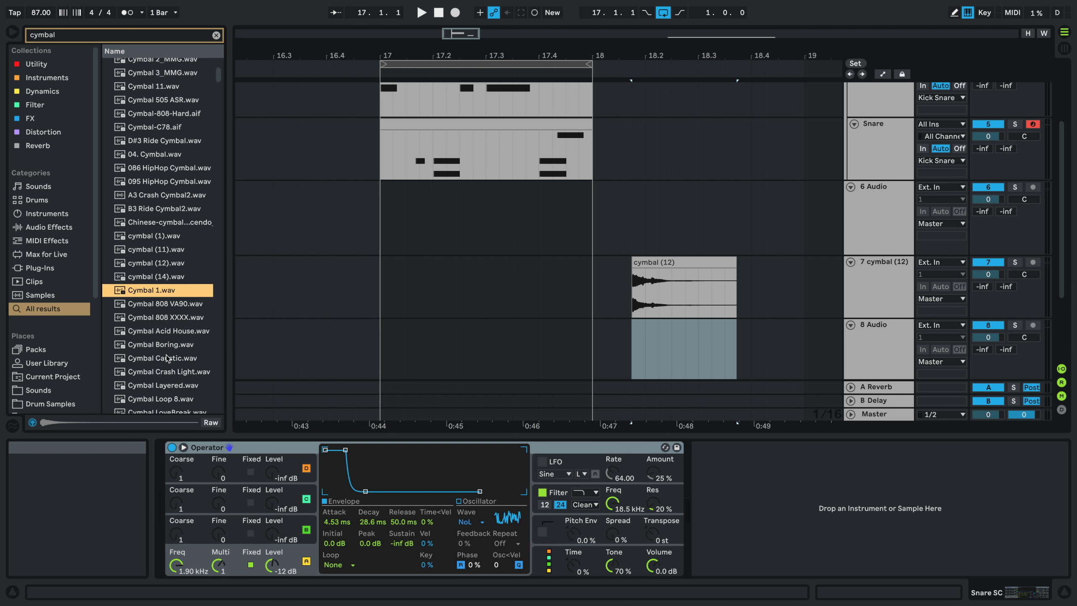
{"action": "left_click", "coordinate": [154, 361]}
{"action": "scroll", "coordinate": [153, 361], "scroll_direction": "down", "scroll_amount": 4}
{"action": "left_click", "coordinate": [154, 363]}
{"action": "scroll", "coordinate": [154, 360], "scroll_direction": "down", "scroll_amount": 12}
{"action": "scroll", "coordinate": [154, 339], "scroll_direction": "up", "scroll_amount": 6}
{"action": "scroll", "coordinate": [161, 238], "scroll_direction": "up", "scroll_amount": 3}
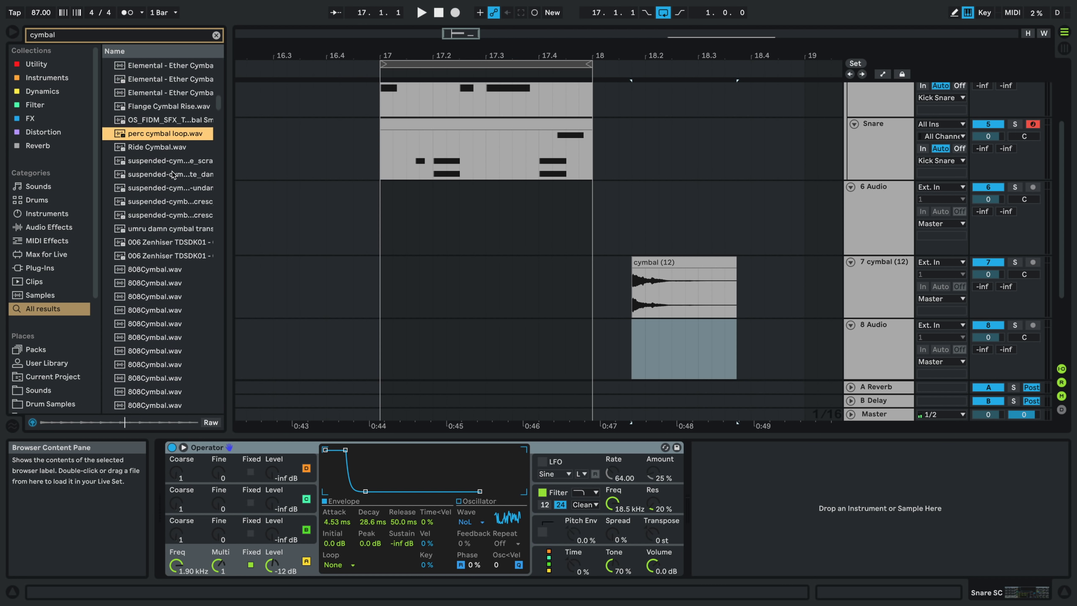
{"action": "left_click_drag", "start_coordinate": [161, 135], "coordinate": [776, 280]}
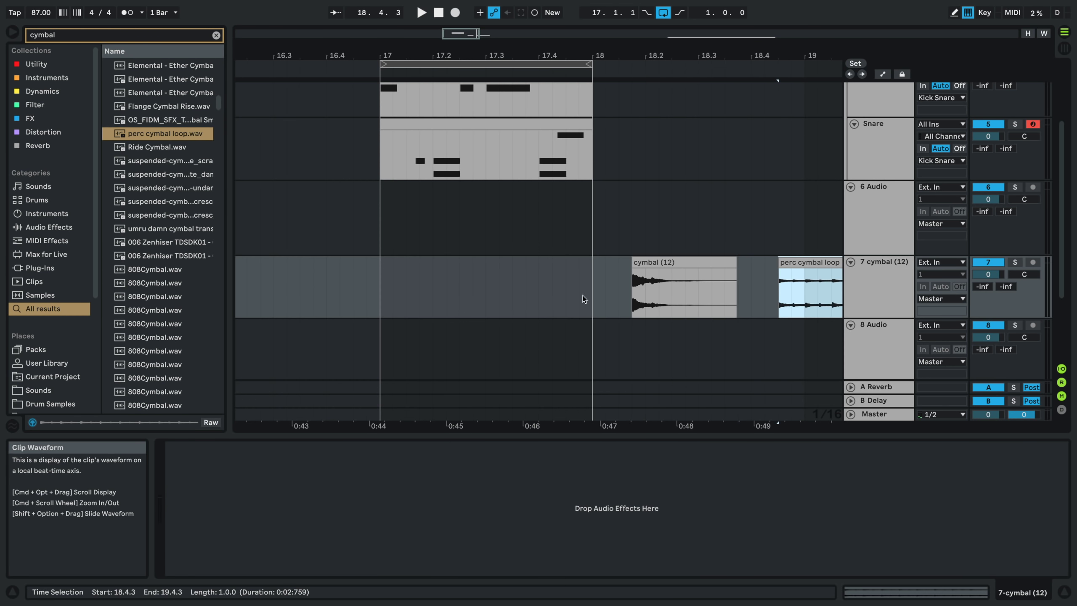
- Audition more cymbal samples through the results, from the suspended cymbals to the Cymbal Satur808 files
{"action": "left_click", "coordinate": [148, 152]}
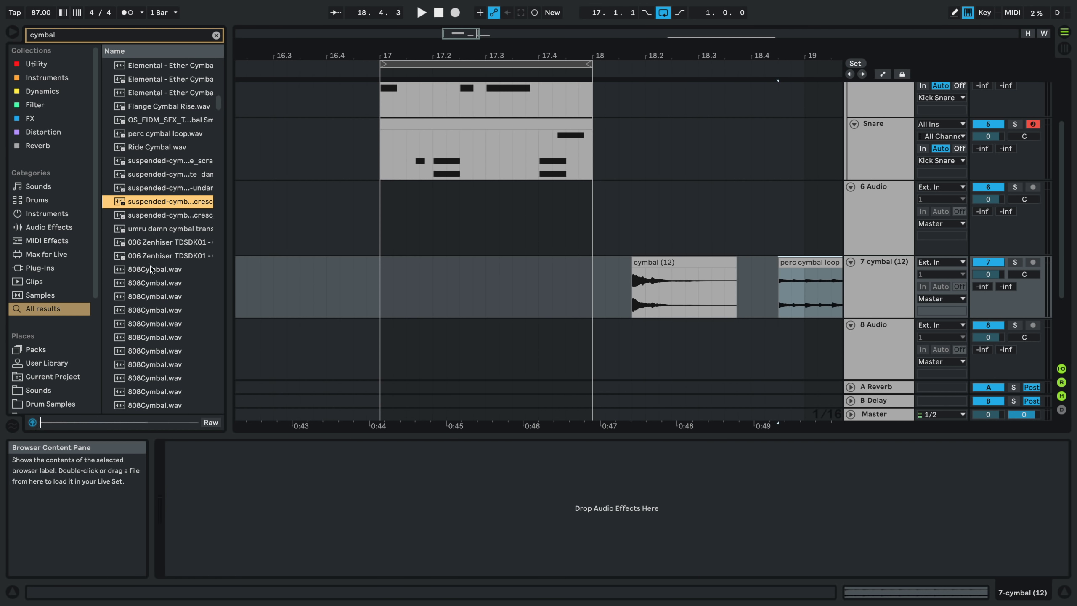
{"action": "scroll", "coordinate": [151, 268], "scroll_direction": "down", "scroll_amount": 6}
{"action": "left_click", "coordinate": [146, 316]}
{"action": "scroll", "coordinate": [146, 316], "scroll_direction": "down", "scroll_amount": 15}
{"action": "left_click", "coordinate": [146, 317]}
{"action": "scroll", "coordinate": [146, 317], "scroll_direction": "down", "scroll_amount": 7}
{"action": "left_click", "coordinate": [145, 317]}
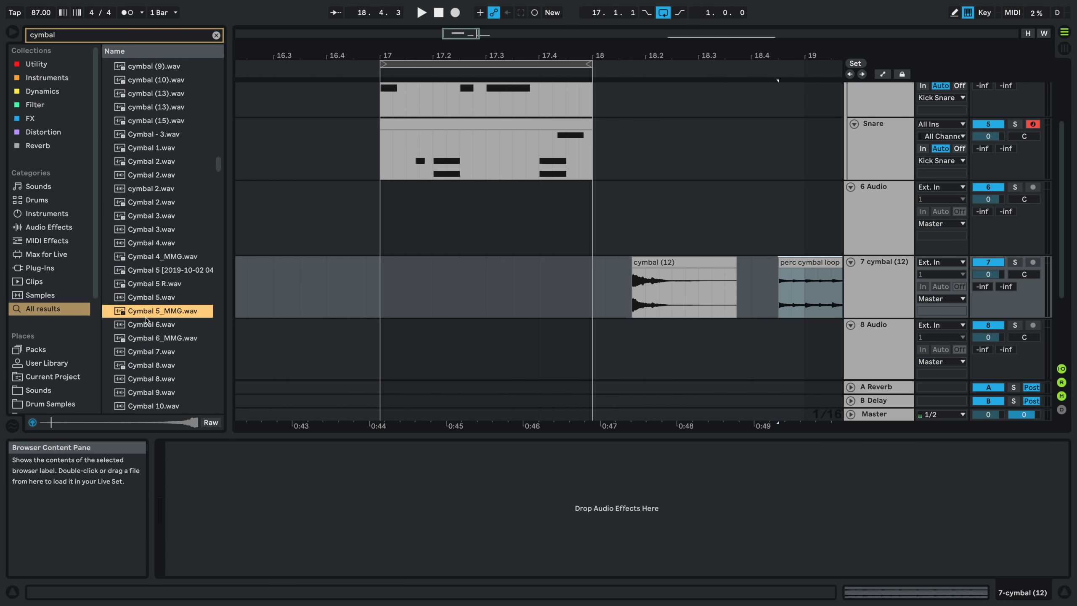
{"action": "scroll", "coordinate": [145, 317], "scroll_direction": "down", "scroll_amount": 12}
{"action": "left_click", "coordinate": [144, 316]}
{"action": "scroll", "coordinate": [145, 317], "scroll_direction": "down", "scroll_amount": 12}
{"action": "left_click", "coordinate": [145, 316]}
{"action": "scroll", "coordinate": [144, 317], "scroll_direction": "down", "scroll_amount": 12}
{"action": "left_click", "coordinate": [144, 316]}
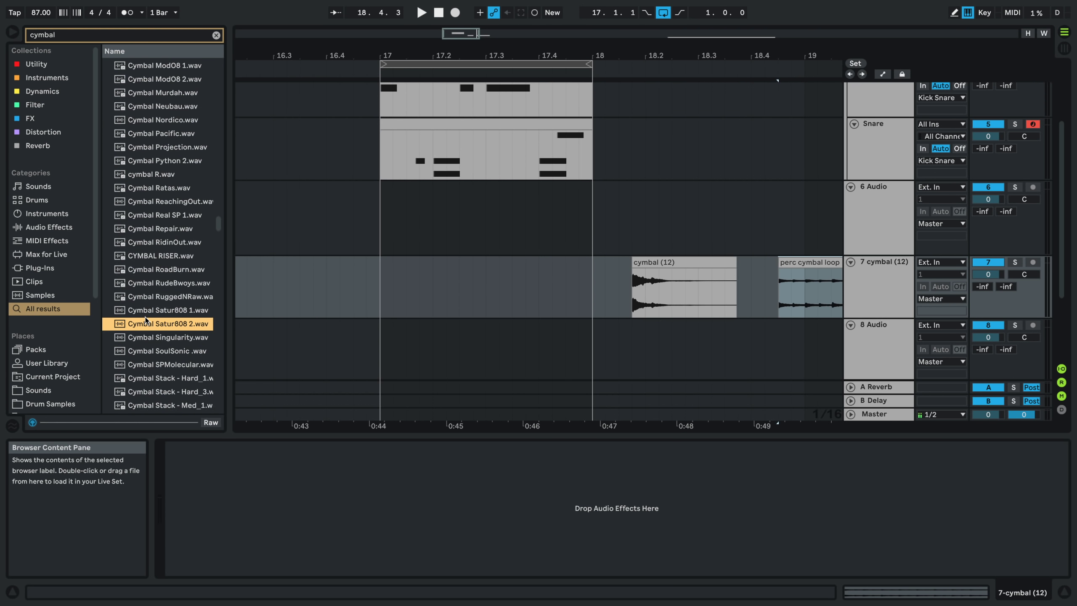
{"action": "scroll", "coordinate": [144, 317], "scroll_direction": "down", "scroll_amount": 6}
{"action": "scroll", "coordinate": [146, 317], "scroll_direction": "up", "scroll_amount": 12}
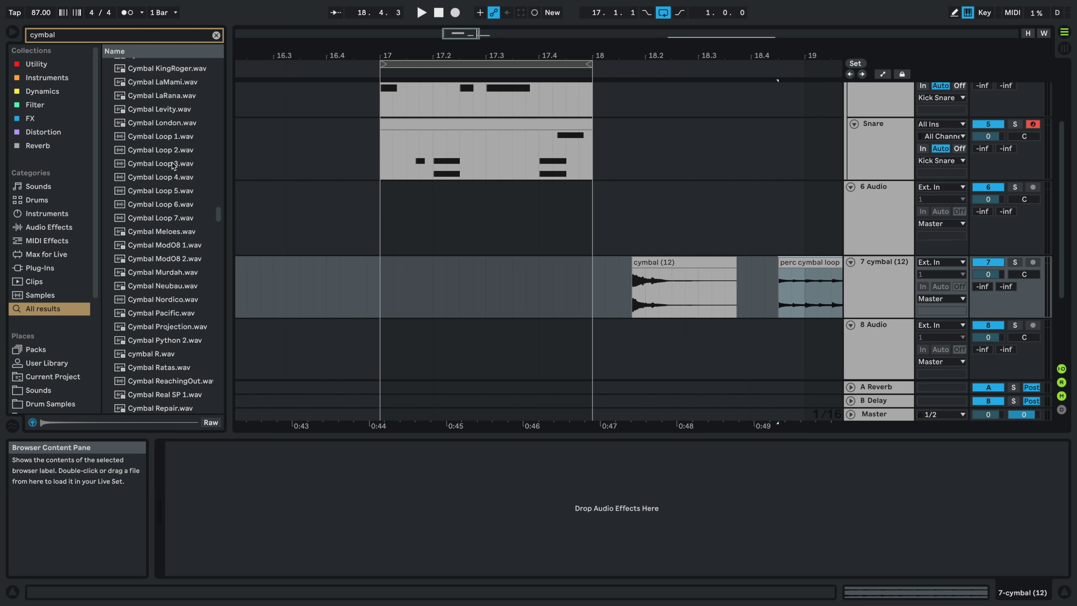
- Place Cymbal Loop 3.wav on the cymbal track and position it before the loop region, starting at 15.3.4
{"action": "left_click", "coordinate": [174, 163]}
{"action": "left_click_drag", "start_coordinate": [185, 177], "coordinate": [249, 288]}
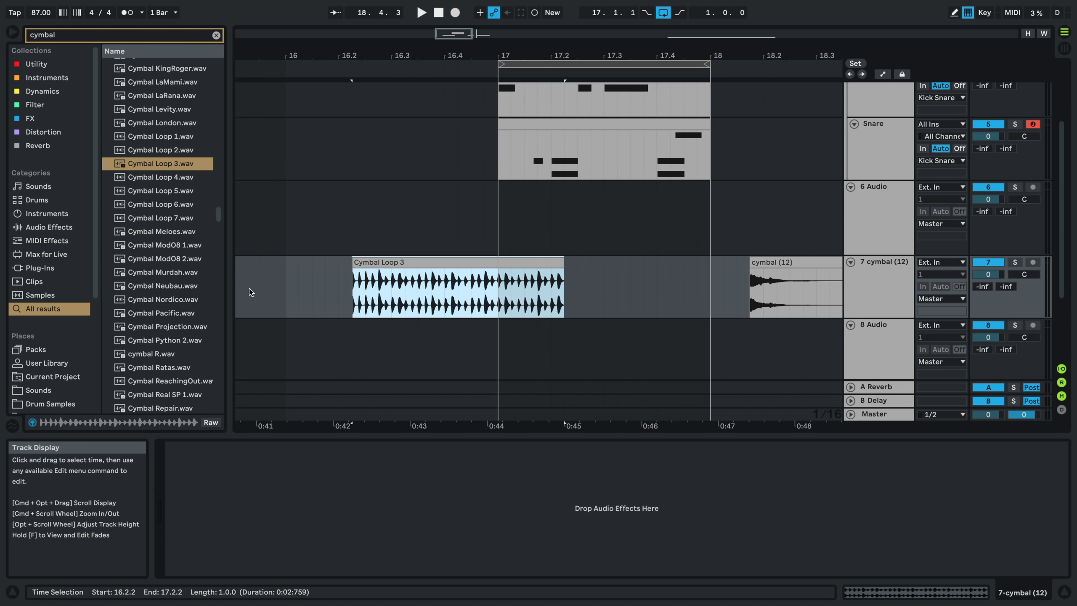
{"action": "left_click_drag", "start_coordinate": [455, 279], "coordinate": [323, 279]}
- Audition the other Cymbal Loop samples and place Cymbal Loop 4.wav on the cymbal track after perc cymbal loop, starting at 20.1.2
{"action": "left_click", "coordinate": [184, 150]}
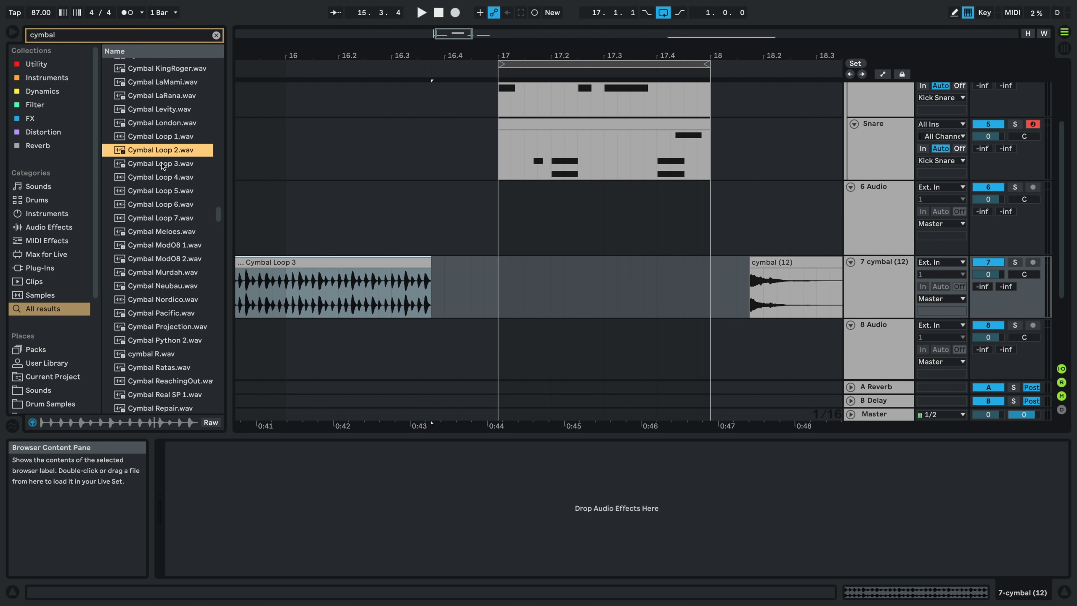
{"action": "left_click", "coordinate": [156, 139]}
{"action": "left_click", "coordinate": [159, 150]}
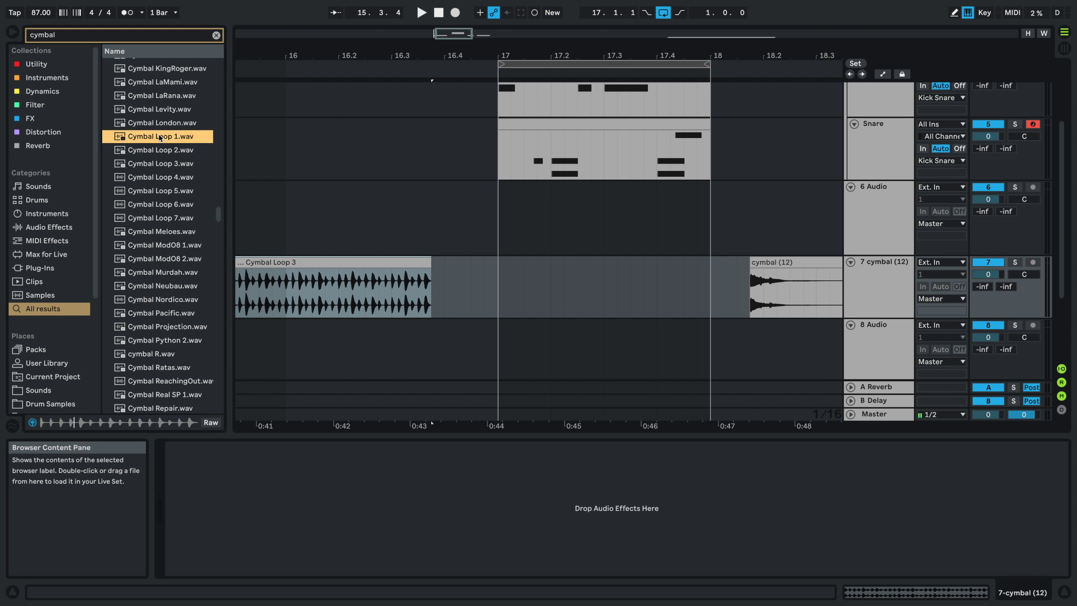
{"action": "left_click", "coordinate": [159, 204]}
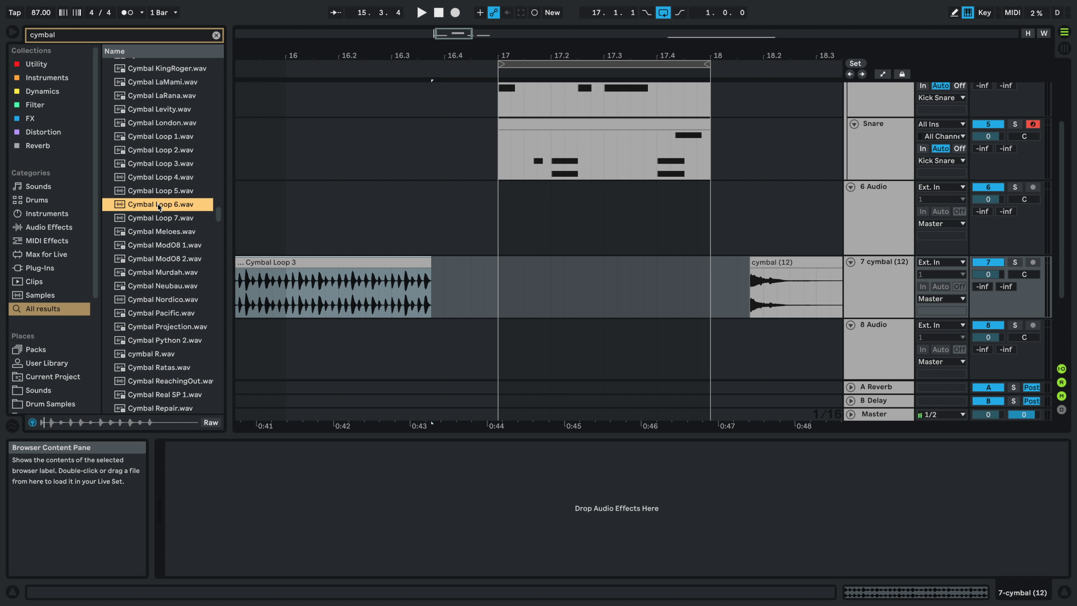
{"action": "left_click", "coordinate": [164, 220]}
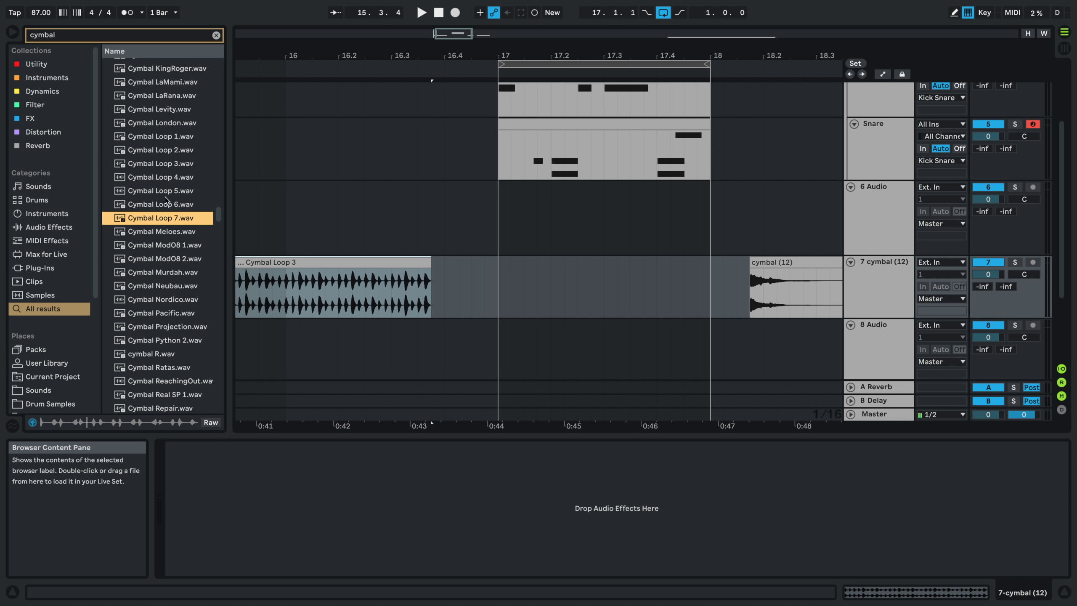
{"action": "left_click", "coordinate": [159, 175]}
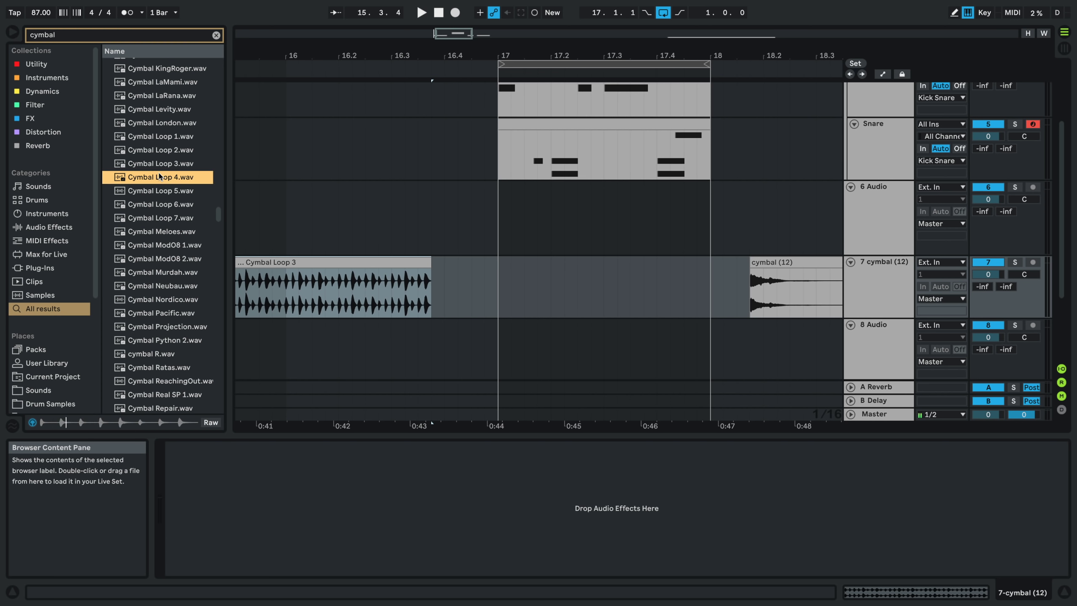
{"action": "left_click_drag", "start_coordinate": [159, 178], "coordinate": [461, 293]}
{"action": "scroll", "coordinate": [463, 297], "scroll_direction": "down", "scroll_amount": 2}
{"action": "scroll", "coordinate": [463, 297], "scroll_direction": "down", "scroll_amount": 3}
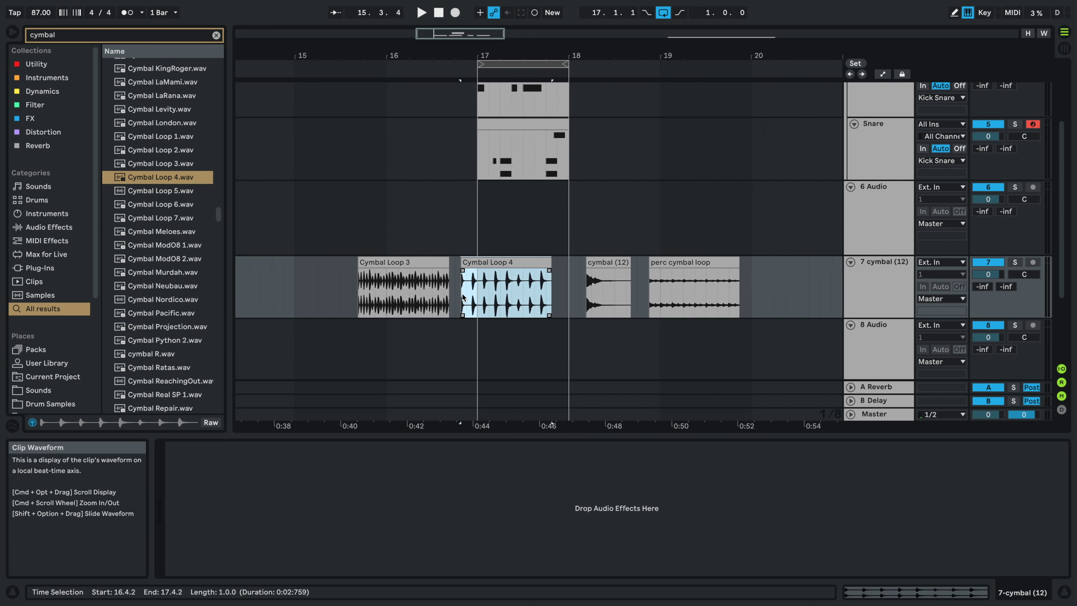
{"action": "left_click_drag", "start_coordinate": [465, 297], "coordinate": [748, 297]}
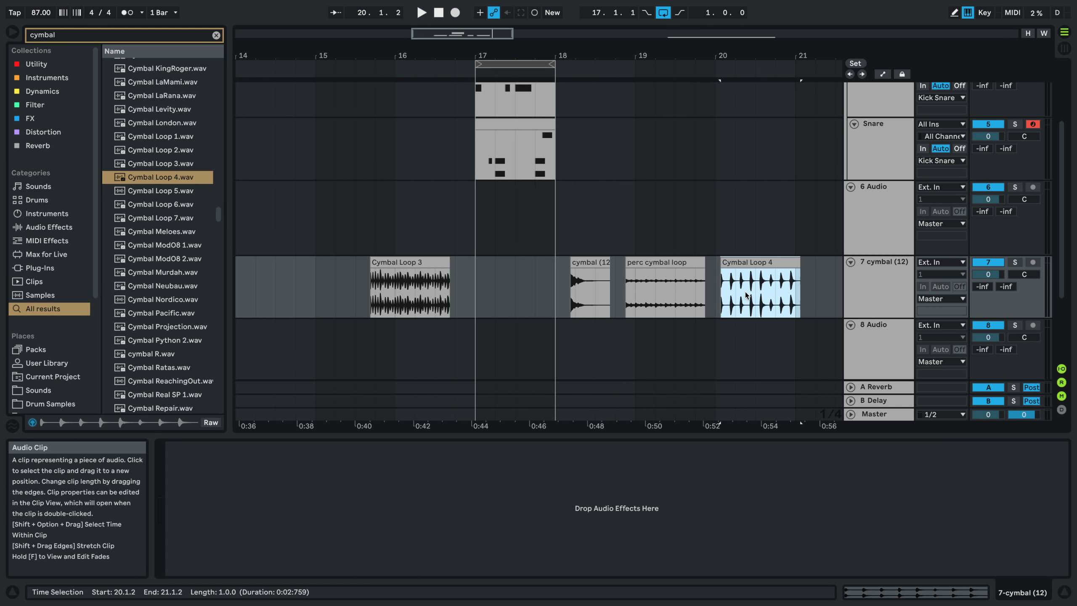
- Audition further cymbal results and place Cymbal Stack - Med_2 on the empty 6 Audio track, starting at 19.2.1
{"action": "left_click", "coordinate": [879, 279]}
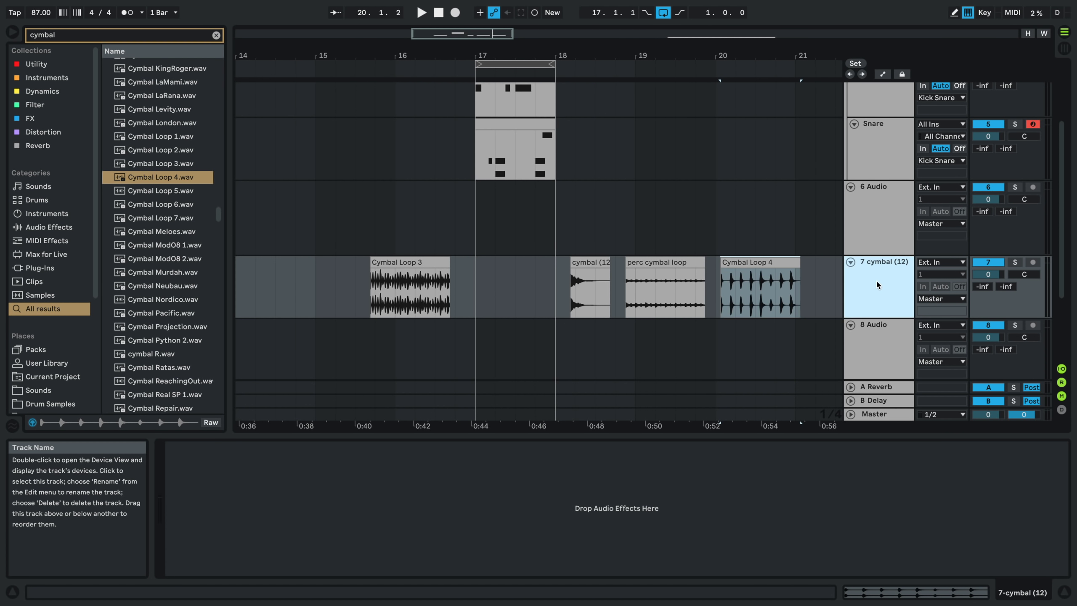
{"action": "left_click", "coordinate": [876, 218]}
{"action": "scroll", "coordinate": [686, 214], "scroll_direction": "down", "scroll_amount": 5}
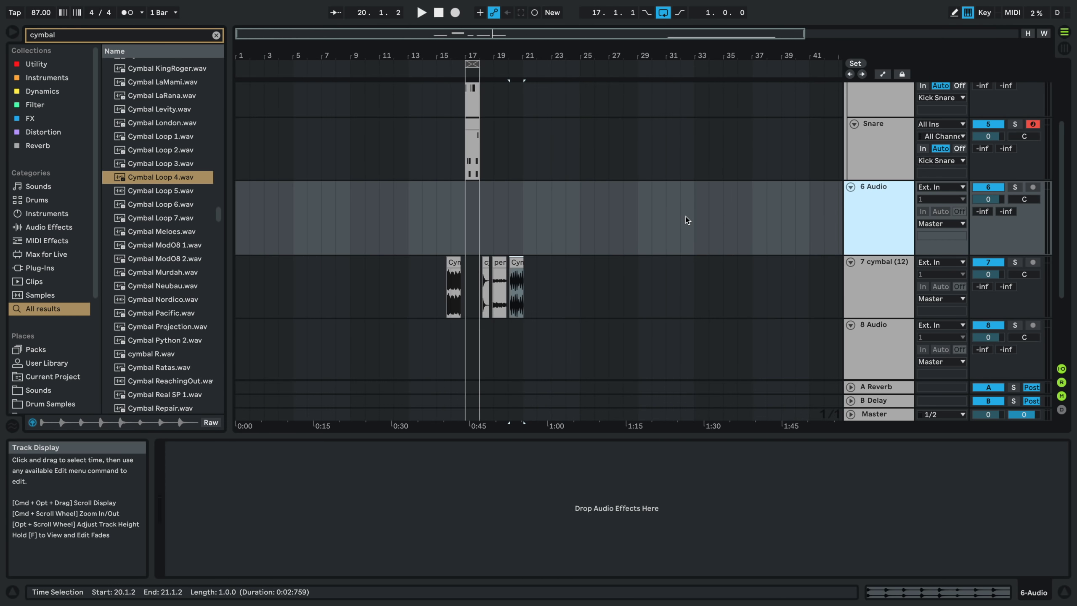
{"action": "scroll", "coordinate": [467, 250], "scroll_direction": "up", "scroll_amount": 4}
{"action": "scroll", "coordinate": [507, 244], "scroll_direction": "up", "scroll_amount": 1}
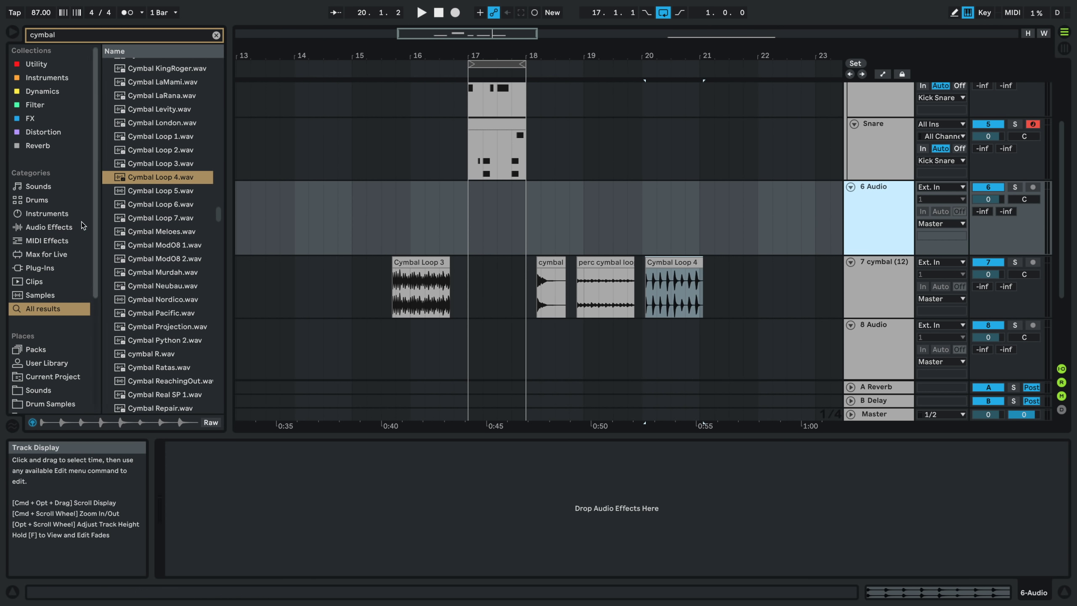
{"action": "left_click", "coordinate": [144, 259]}
{"action": "scroll", "coordinate": [138, 280], "scroll_direction": "down", "scroll_amount": 3}
{"action": "scroll", "coordinate": [144, 291], "scroll_direction": "down", "scroll_amount": 4}
{"action": "left_click", "coordinate": [148, 298]}
{"action": "scroll", "coordinate": [148, 298], "scroll_direction": "down", "scroll_amount": 4}
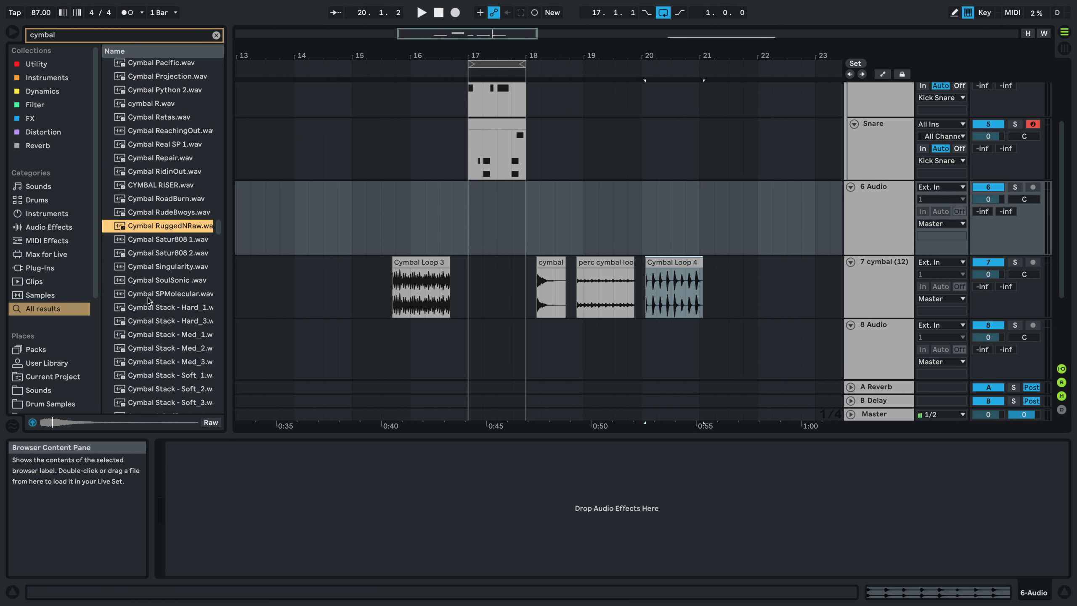
{"action": "left_click", "coordinate": [148, 298]}
{"action": "scroll", "coordinate": [148, 297], "scroll_direction": "down", "scroll_amount": 2}
{"action": "left_click_drag", "start_coordinate": [161, 277], "coordinate": [604, 225]}
- Audition the remaining Cymbal Stack samples and place a Cymbal Stack - Soft sample on the same track, starting at bar 21
{"action": "left_click", "coordinate": [163, 334]}
{"action": "scroll", "coordinate": [162, 327], "scroll_direction": "down", "scroll_amount": 1}
{"action": "left_click", "coordinate": [158, 303]}
{"action": "left_click_drag", "start_coordinate": [158, 307], "coordinate": [700, 230]}
- Audition the cymbal samples after the stacks and place Cymbal Vader.wav on the Cymbal Stack track, starting at 22.2.1
{"action": "left_click", "coordinate": [145, 221]}
{"action": "left_click", "coordinate": [153, 356]}
{"action": "scroll", "coordinate": [153, 353], "scroll_direction": "down", "scroll_amount": 7}
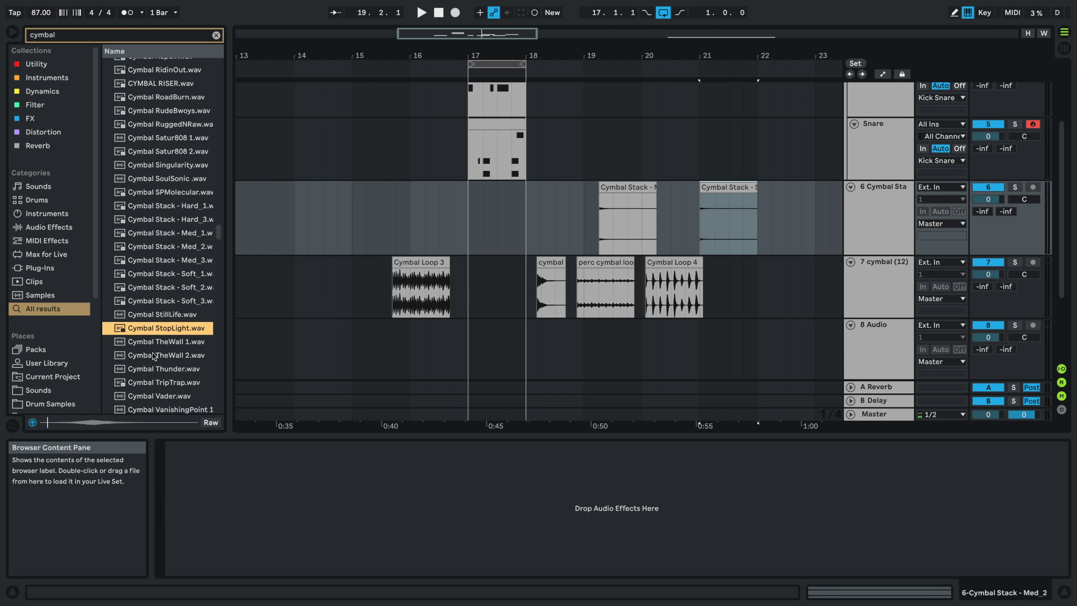
{"action": "left_click", "coordinate": [164, 247]}
{"action": "left_click_drag", "start_coordinate": [163, 251], "coordinate": [774, 218]}
- Audition the cymbal results from the VanishingPoint samples through the CYMBAL.wav files and play back the Cymbal Vader clip
{"action": "left_click", "coordinate": [152, 270]}
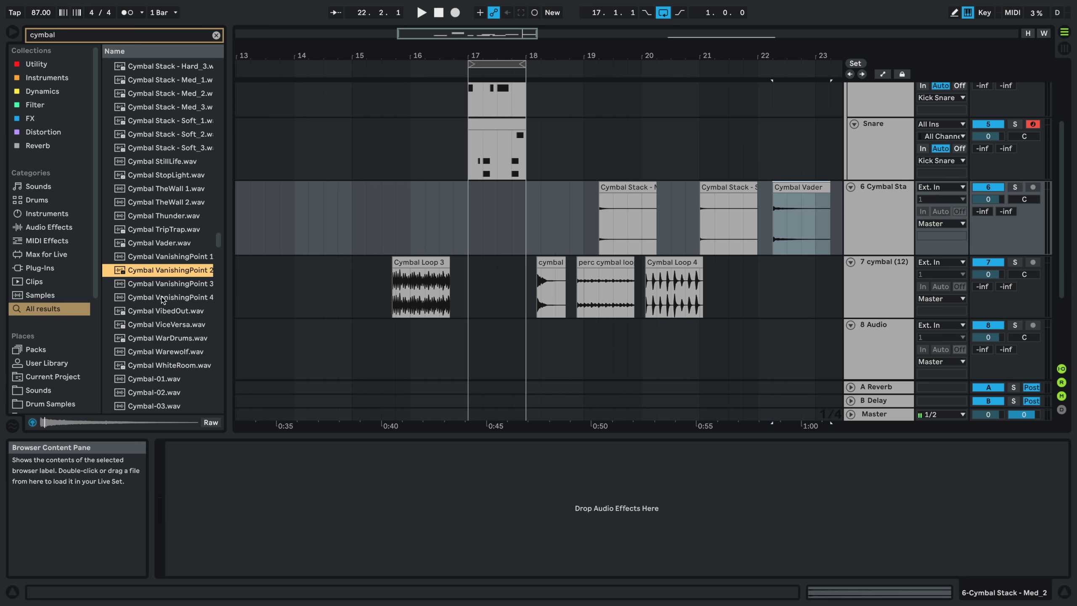
{"action": "left_click", "coordinate": [162, 298]}
{"action": "left_click", "coordinate": [158, 339]}
{"action": "scroll", "coordinate": [154, 358], "scroll_direction": "down", "scroll_amount": 3}
{"action": "left_click", "coordinate": [152, 359]}
{"action": "scroll", "coordinate": [151, 358], "scroll_direction": "down", "scroll_amount": 5}
{"action": "scroll", "coordinate": [151, 358], "scroll_direction": "down", "scroll_amount": 5}
{"action": "left_click", "coordinate": [152, 357]}
{"action": "scroll", "coordinate": [151, 357], "scroll_direction": "down", "scroll_amount": 4}
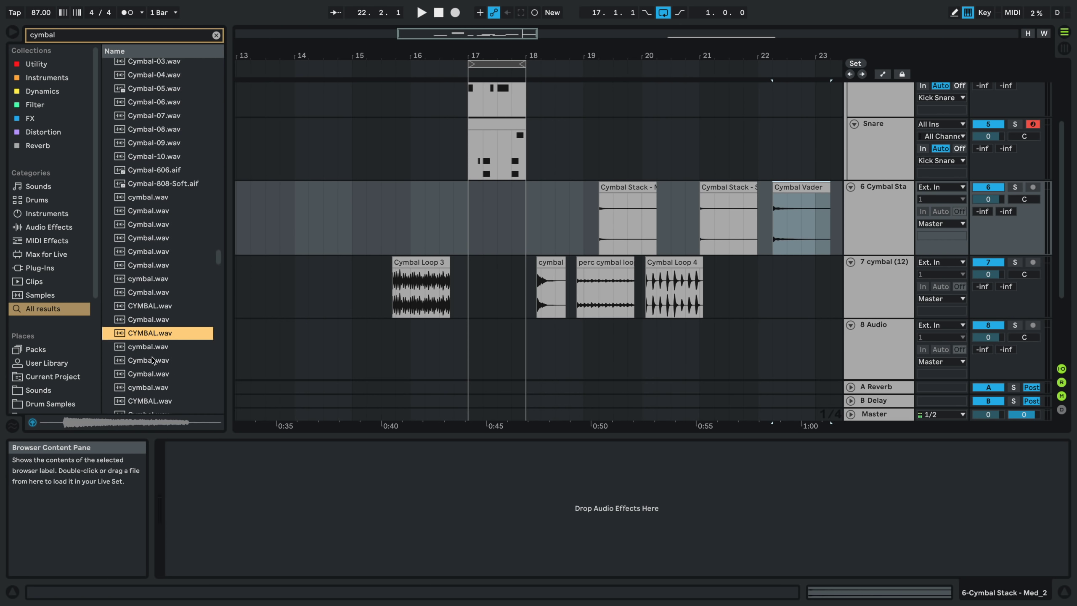
{"action": "left_click", "coordinate": [151, 359]}
{"action": "key", "text": "space"}
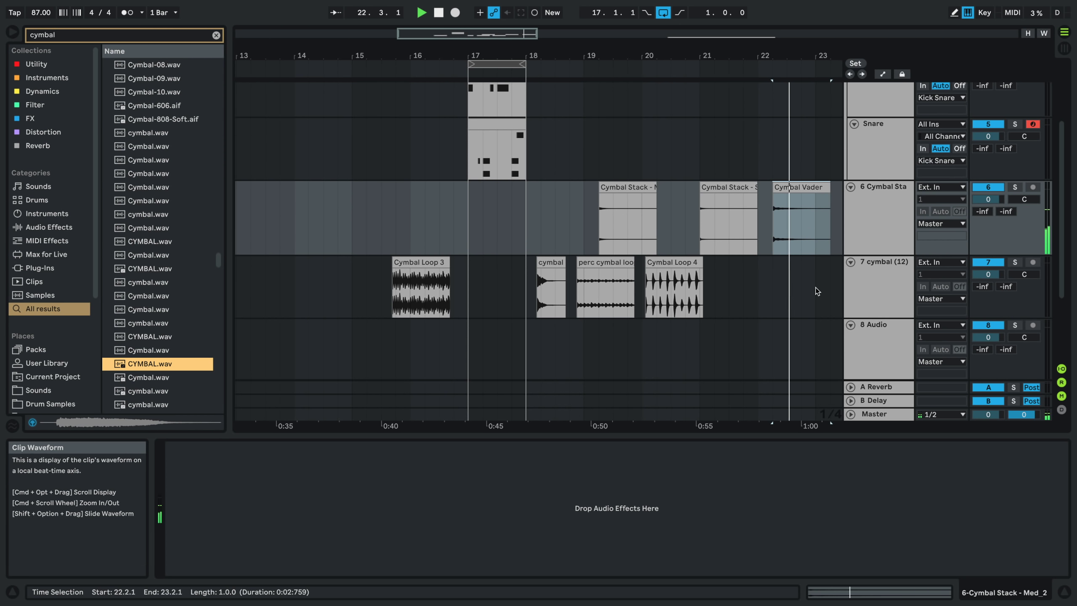
{"action": "left_click", "coordinate": [775, 271]}
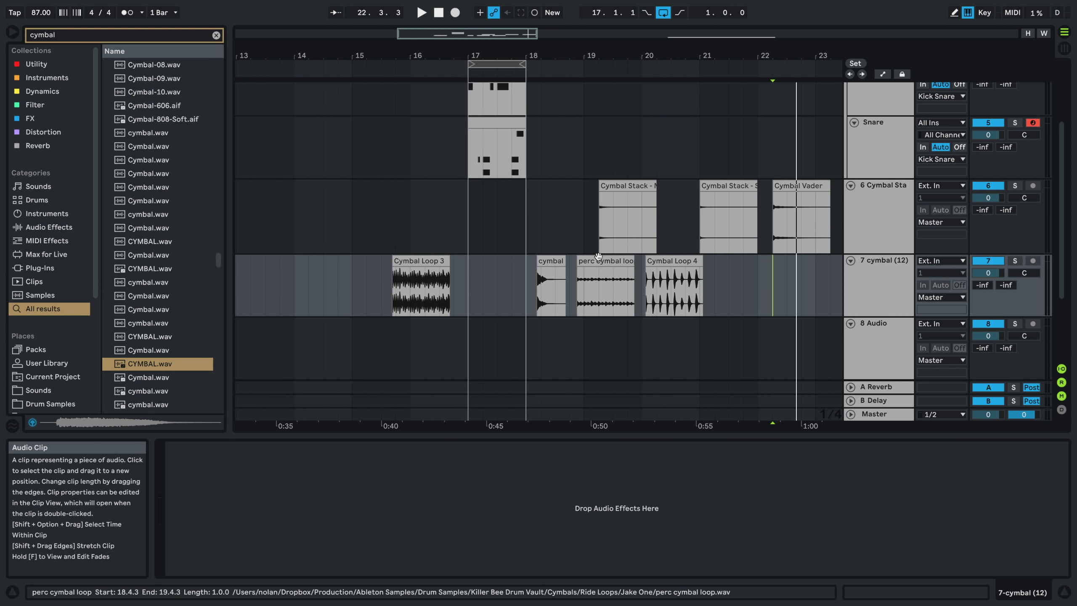
- Move the cymbal (12) clip onto the Cymbal Stack track at 17.2.1 and lower that track's volume to -9.6 dB
{"action": "left_click_drag", "start_coordinate": [555, 263], "coordinate": [485, 222]}
{"action": "scroll", "coordinate": [475, 221], "scroll_direction": "up", "scroll_amount": 5}
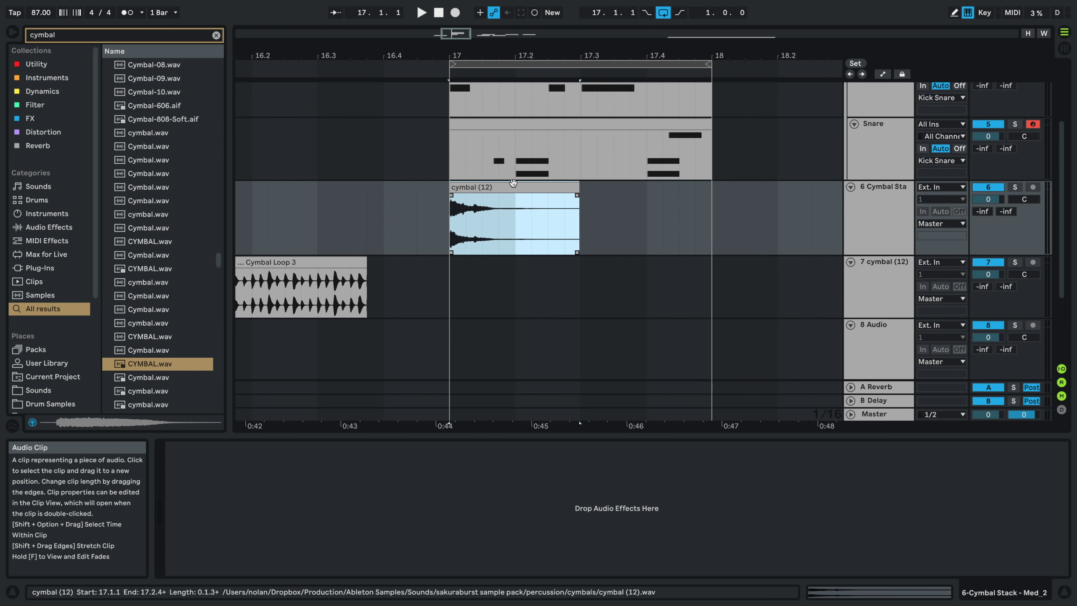
{"action": "key", "text": "space"}
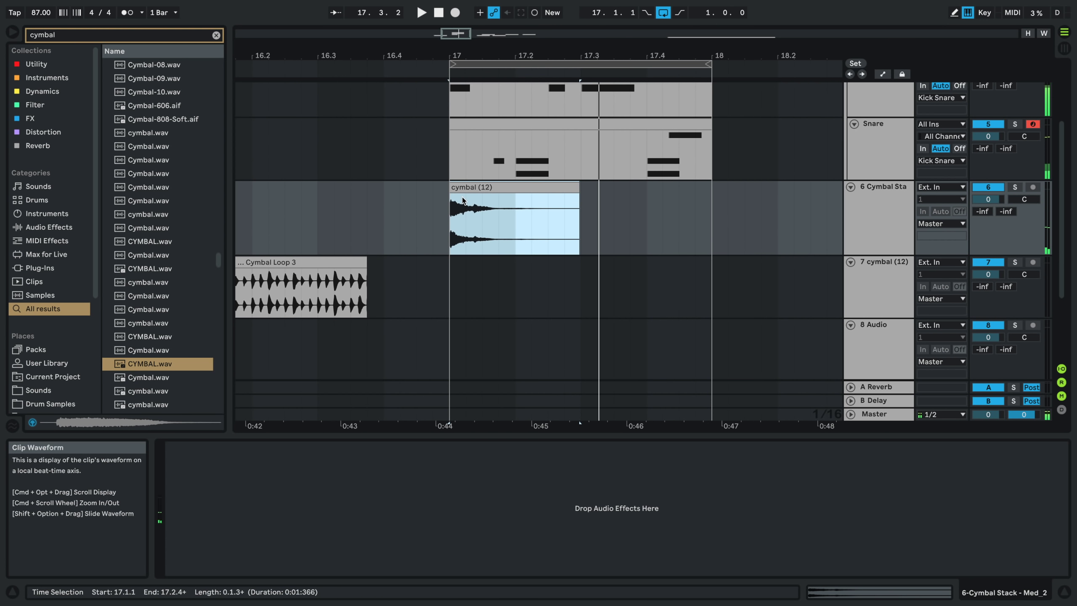
{"action": "left_click_drag", "start_coordinate": [498, 197], "coordinate": [562, 203]}
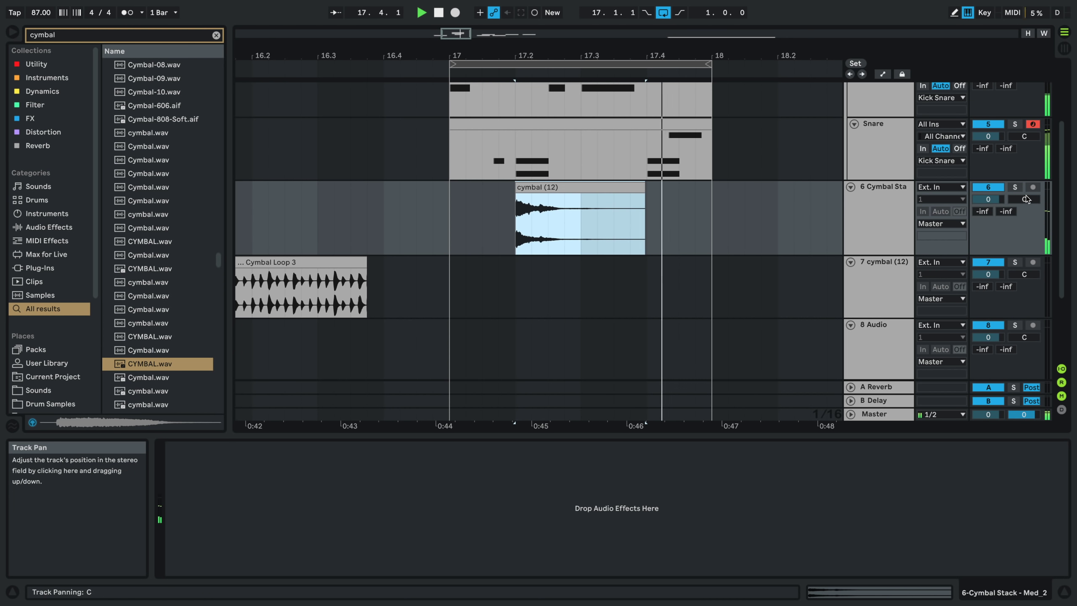
{"action": "left_click_drag", "start_coordinate": [988, 199], "coordinate": [988, 200]}
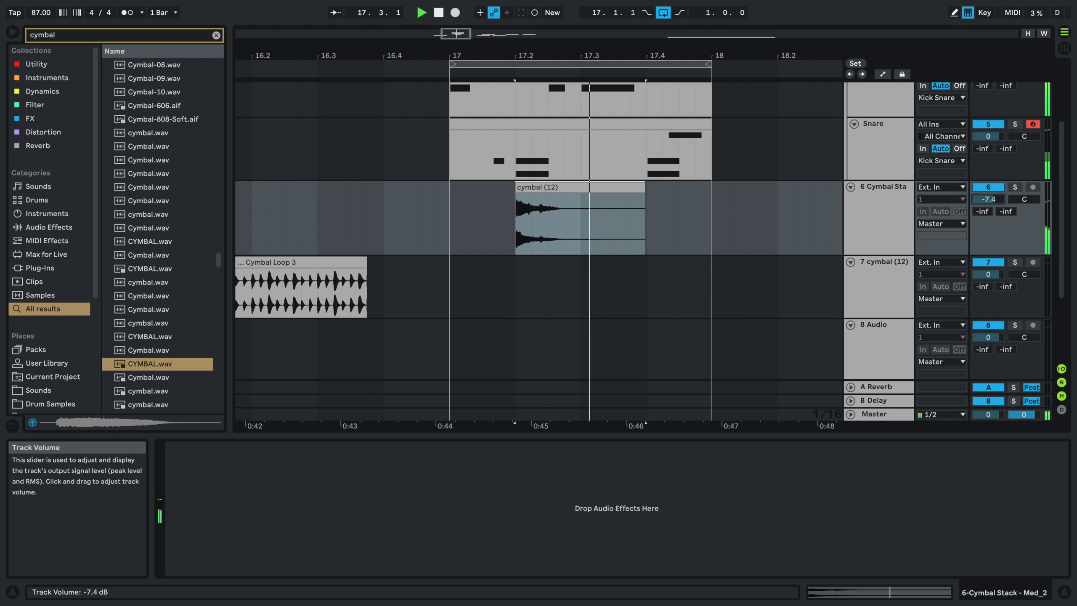
- Move the perc cymbal loop clip on the cymbal track to 17.1.1 inside the loop region and play it
{"action": "scroll", "coordinate": [650, 203], "scroll_direction": "down", "scroll_amount": 5}
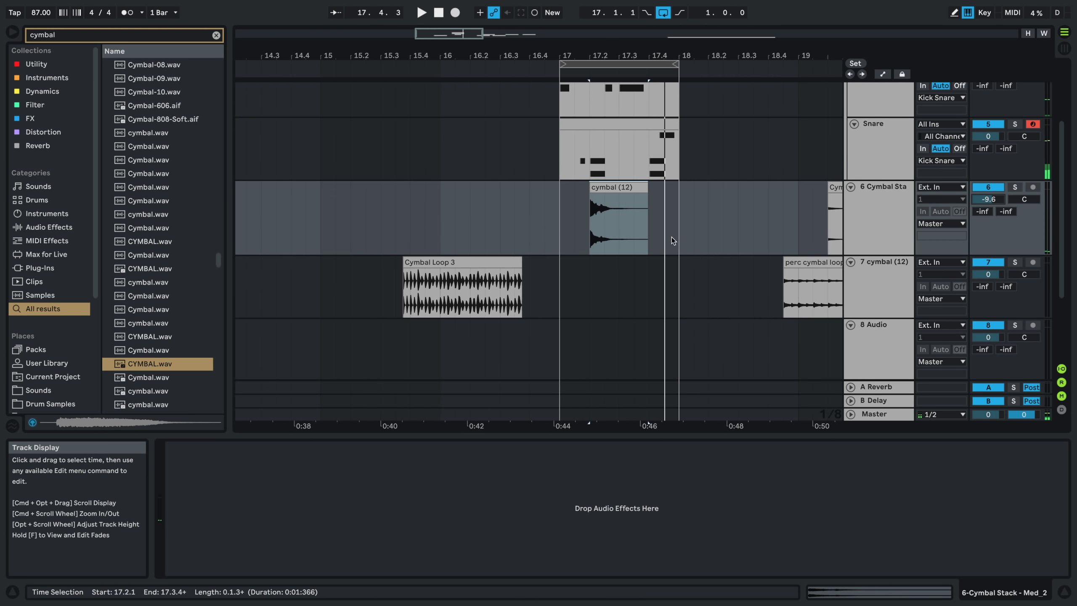
{"action": "left_click_drag", "start_coordinate": [804, 254], "coordinate": [602, 288]}
{"action": "key", "text": "space"}
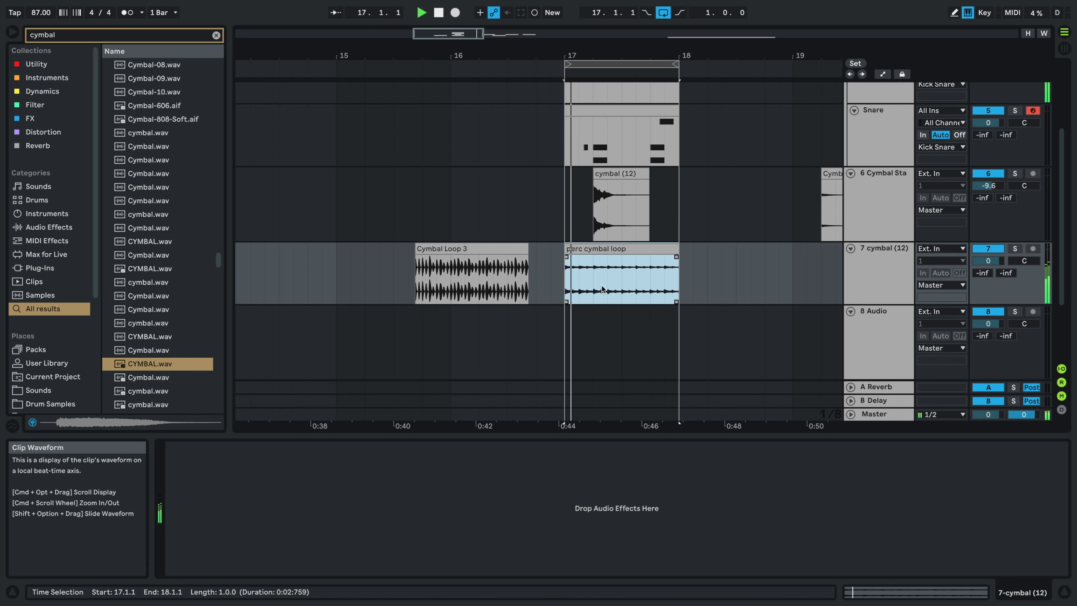
- Warp perc cymbal loop in Beats mode preserving transients, with transient looping off and a transient envelope of 19
{"action": "double_click", "coordinate": [607, 248]}
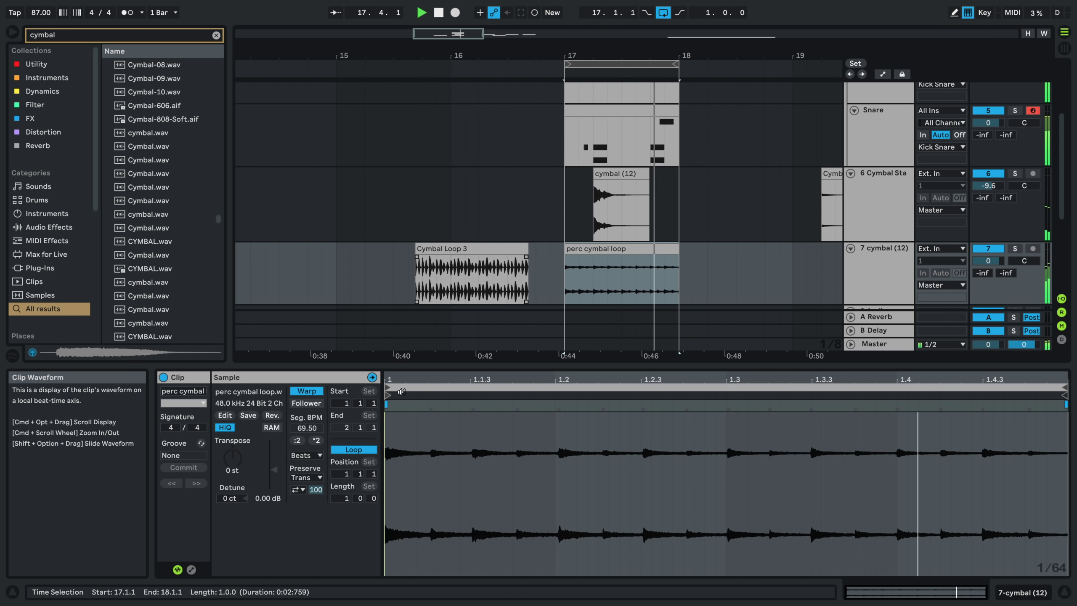
{"action": "left_click", "coordinate": [298, 489]}
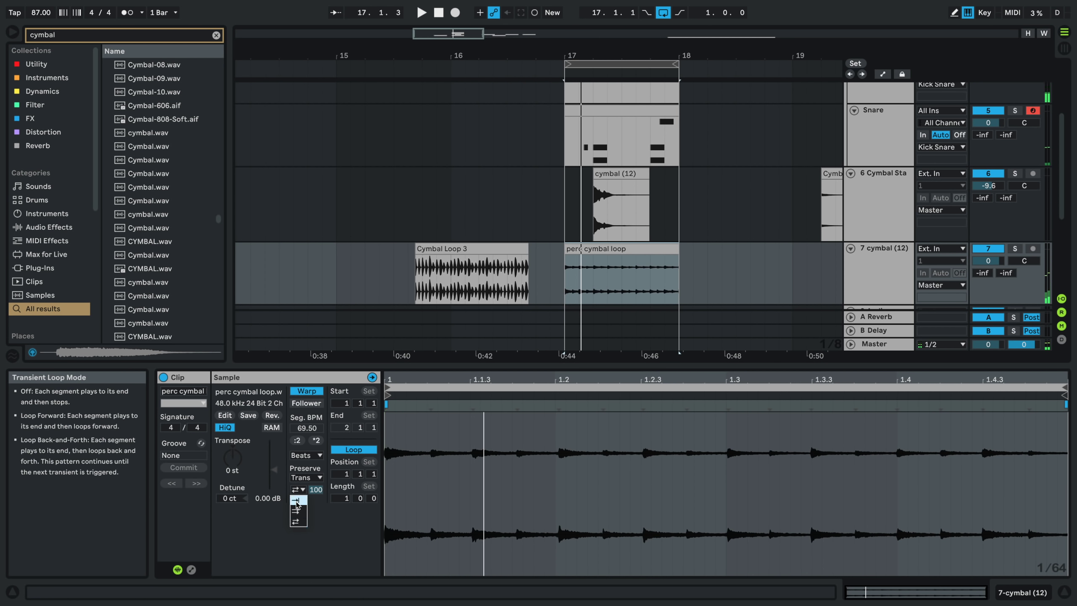
{"action": "left_click", "coordinate": [296, 501]}
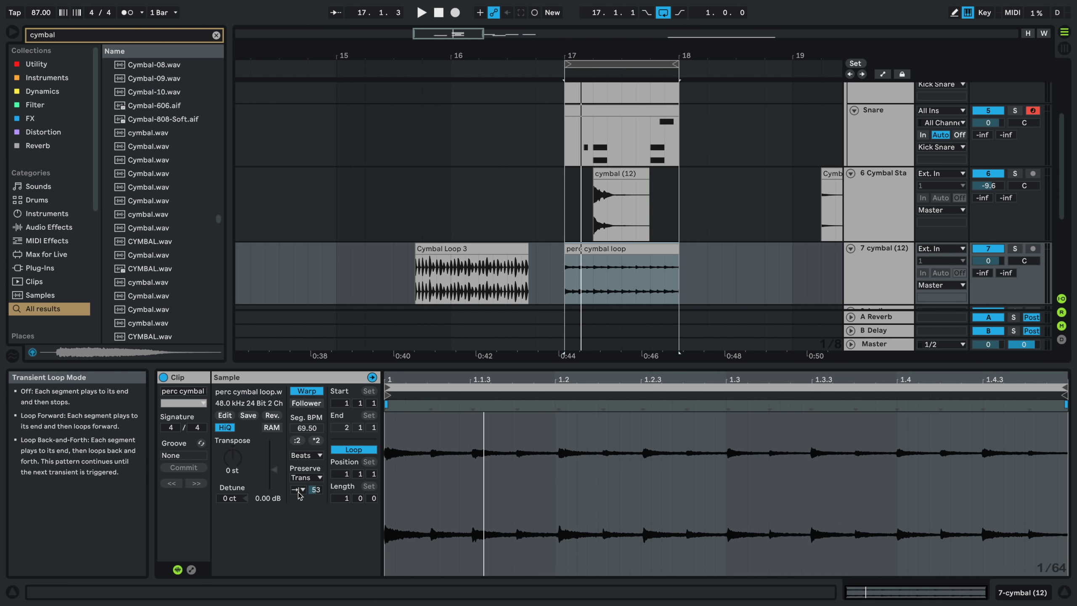
{"action": "left_click", "coordinate": [314, 478]}
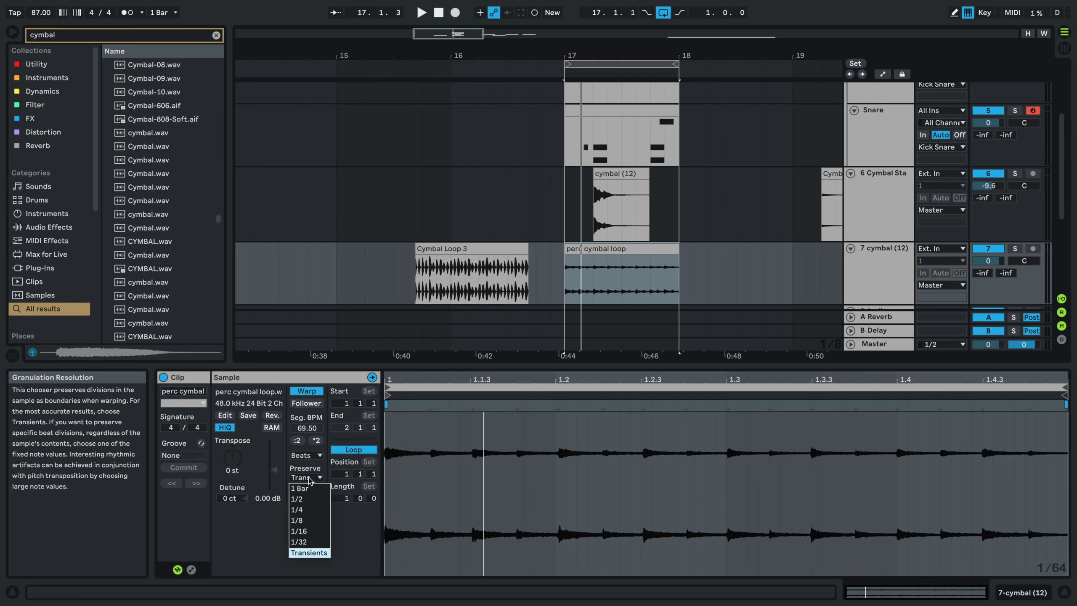
{"action": "left_click", "coordinate": [317, 554]}
{"action": "key", "text": "space"}
{"action": "left_click_drag", "start_coordinate": [316, 490], "coordinate": [317, 503]}
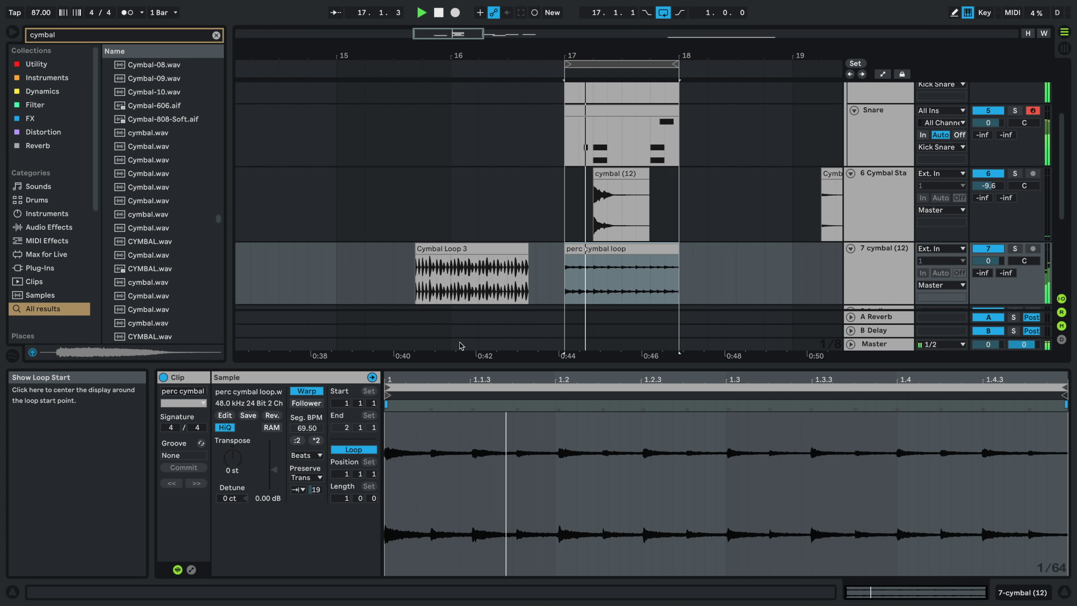
- Add a warp marker at beat 1.2 of perc cymbal loop using a 1/16 triplet grid, and loop the clip's first beat
{"action": "left_click", "coordinate": [547, 418]}
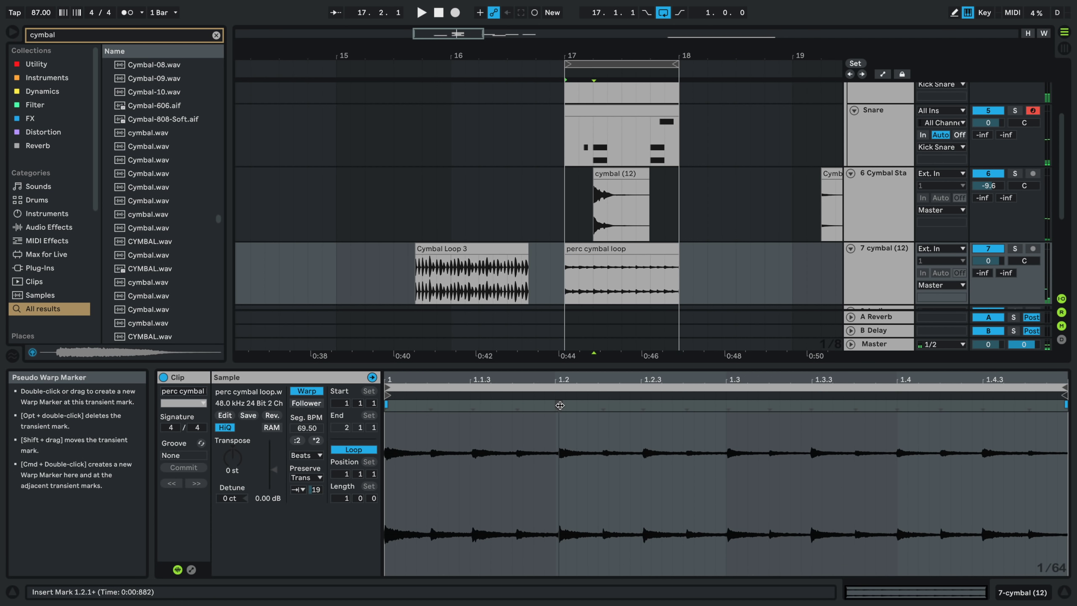
{"action": "key", "text": "super+3"}
{"action": "key", "text": "super+2"}
{"action": "key", "text": "super+2"}
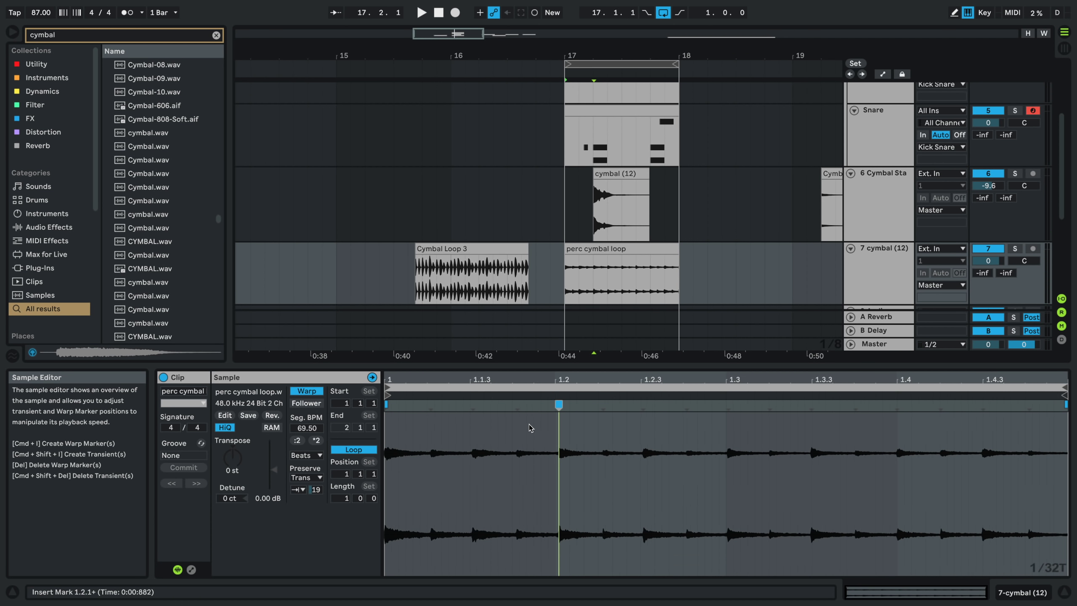
{"action": "left_click", "coordinate": [518, 404]}
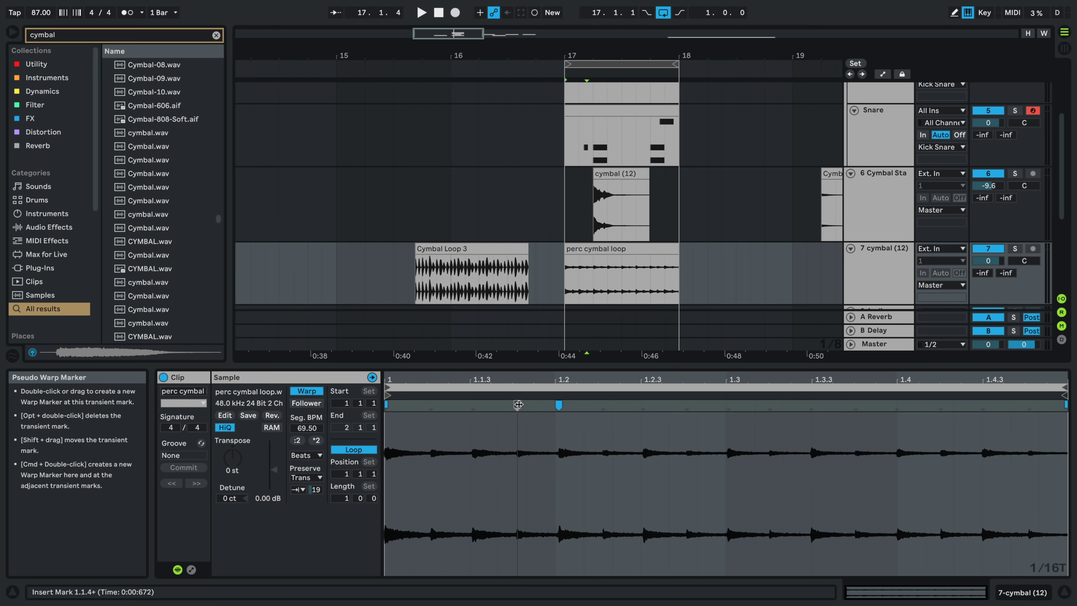
{"action": "left_click_drag", "start_coordinate": [559, 424], "coordinate": [386, 435]}
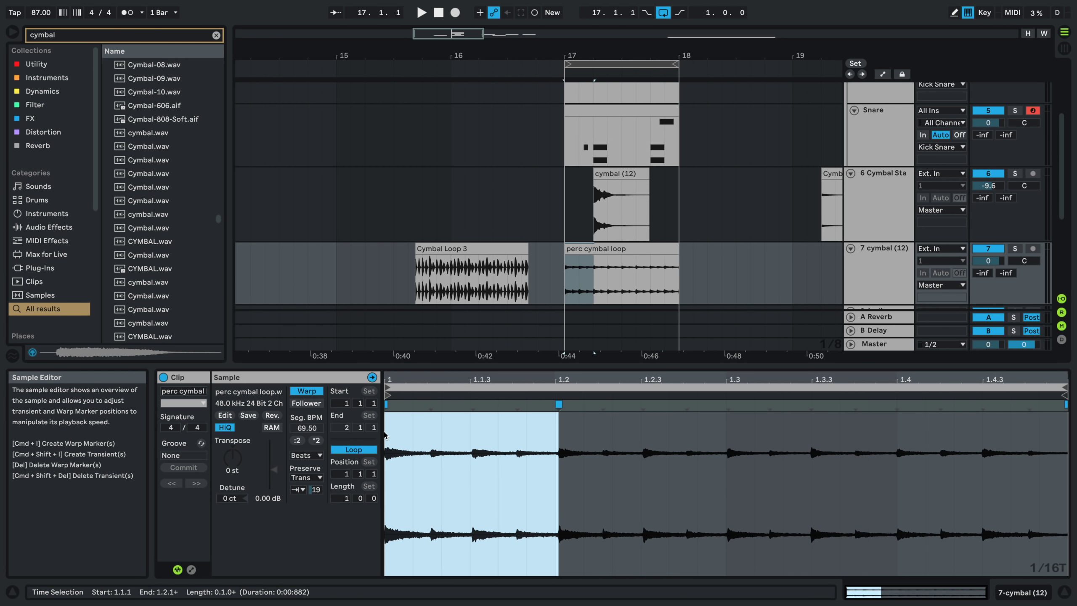
{"action": "key", "text": "super+l"}
- Warp the hits in the looped beat onto the triplet grid and shift the second beat's marker past 1.2
{"action": "left_click_drag", "start_coordinate": [518, 405], "coordinate": [524, 405]}
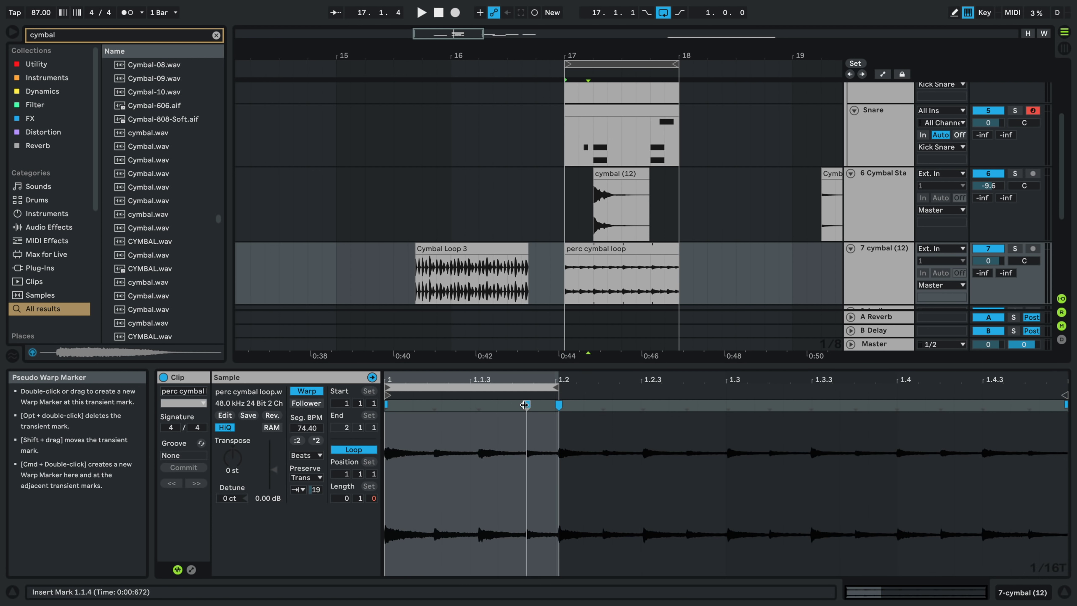
{"action": "double_click", "coordinate": [470, 404]}
{"action": "key", "text": "space"}
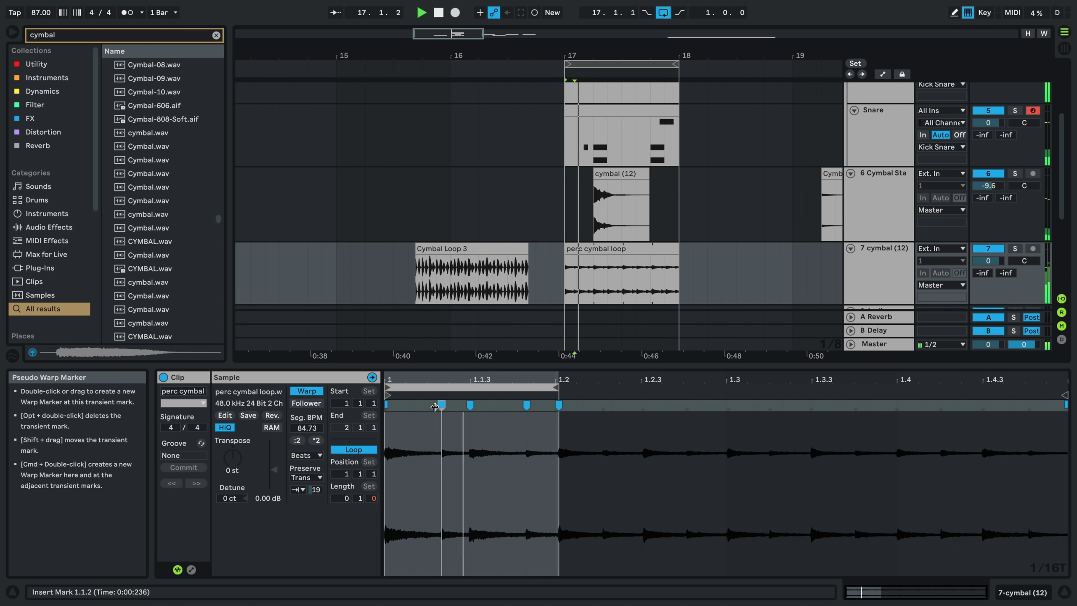
{"action": "left_click_drag", "start_coordinate": [420, 403], "coordinate": [429, 405]}
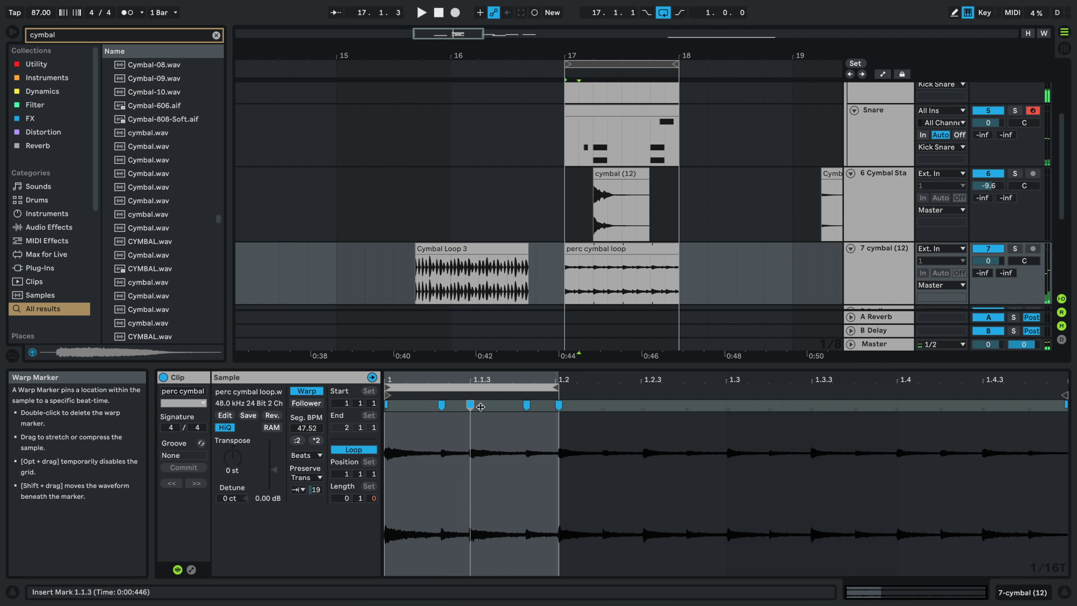
{"action": "left_click_drag", "start_coordinate": [470, 404], "coordinate": [555, 406]}
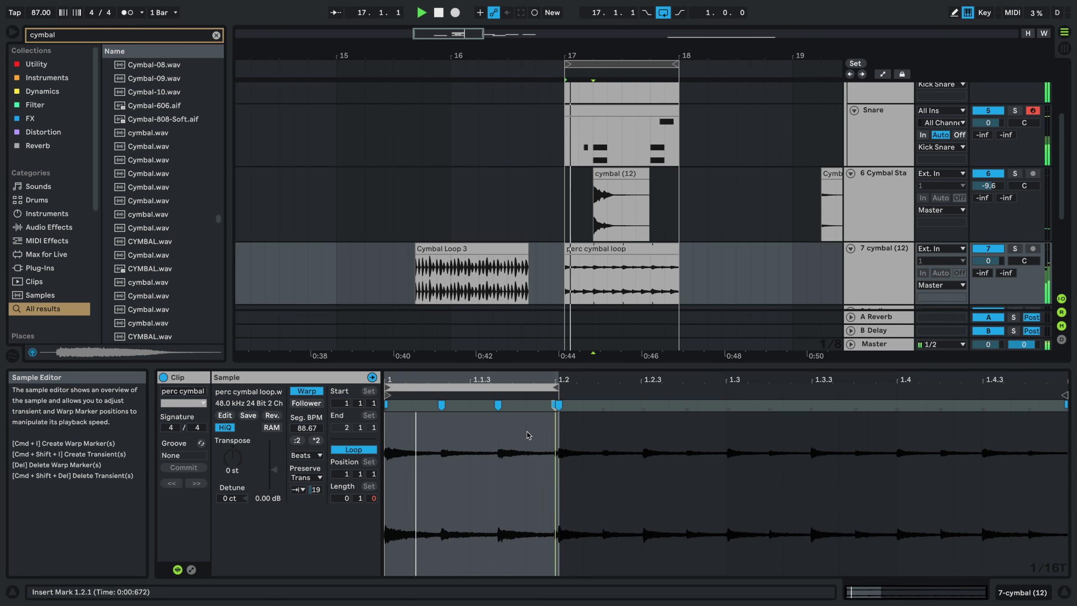
{"action": "left_click_drag", "start_coordinate": [559, 406], "coordinate": [581, 404]}
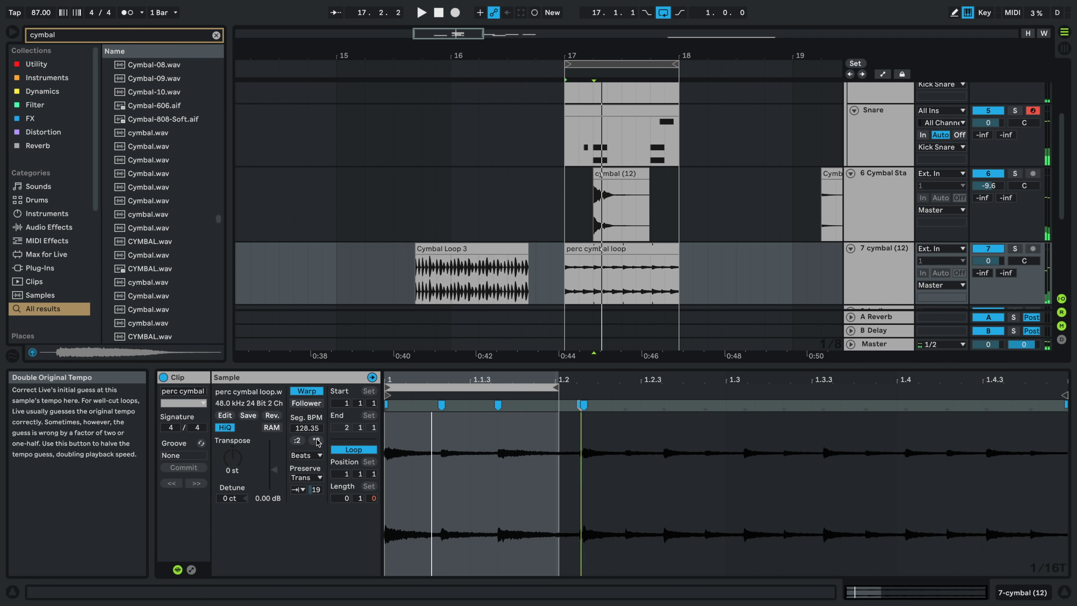
- Double the original tempo of perc cymbal loop and set its clip gain to 1.00 dB
{"action": "left_click", "coordinate": [316, 441]}
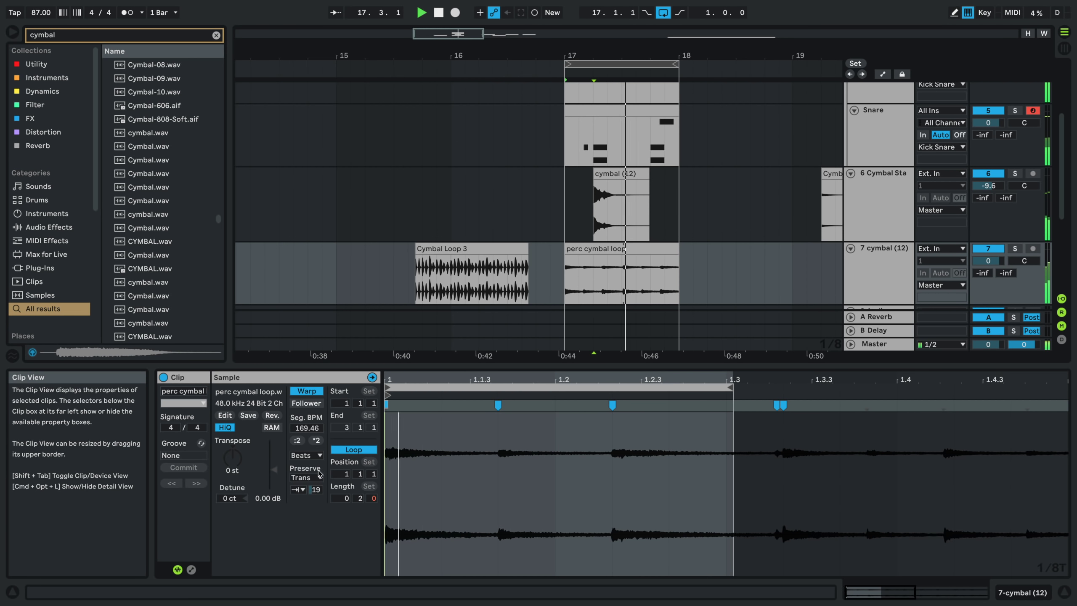
{"action": "left_click_drag", "start_coordinate": [277, 471], "coordinate": [278, 468]}
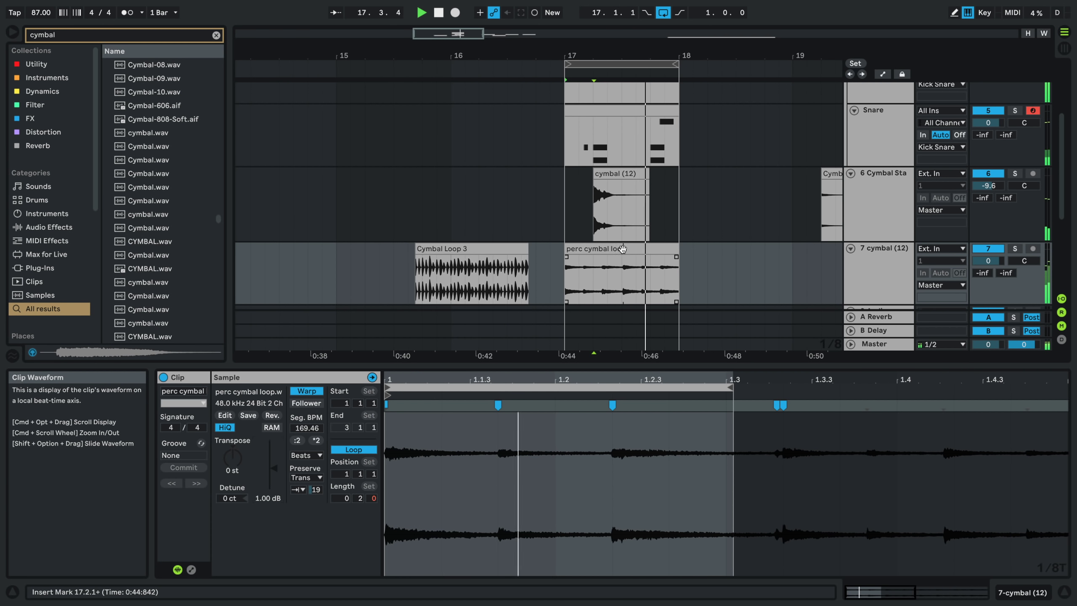
- Try transposing the cymbal (12) clip up 8 semitones while the loop plays
{"action": "left_click", "coordinate": [603, 173]}
{"action": "key", "text": "space"}
{"action": "left_click_drag", "start_coordinate": [232, 458], "coordinate": [232, 445]}
{"action": "key", "text": "space"}
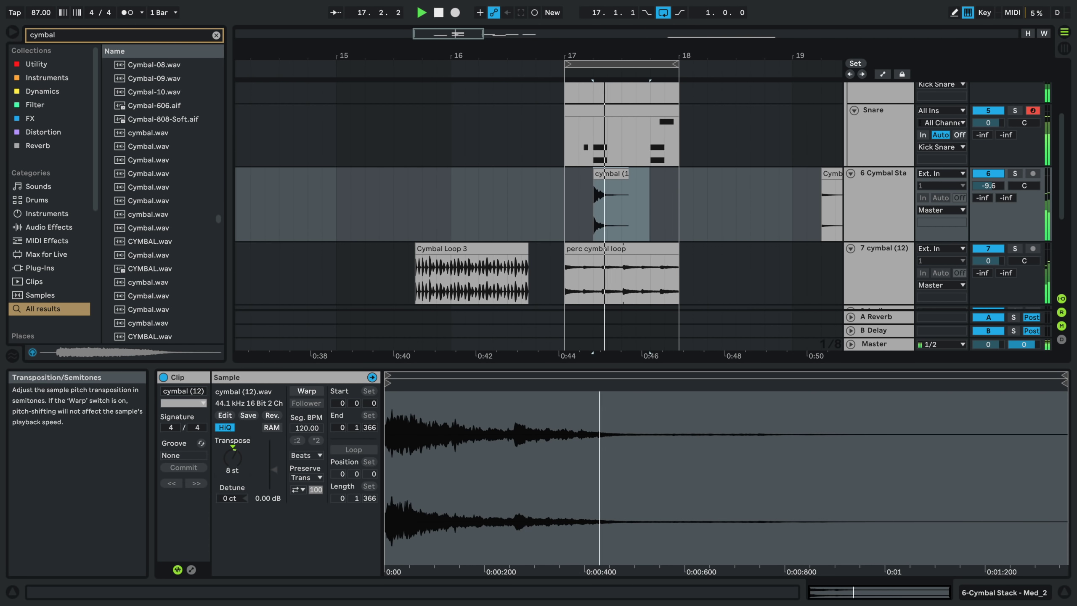
- Trim the cymbal (12) clip to end at 17.2.3, fade it out across its length, and play the loop
{"action": "scroll", "coordinate": [621, 215], "scroll_direction": "up", "scroll_amount": 3}
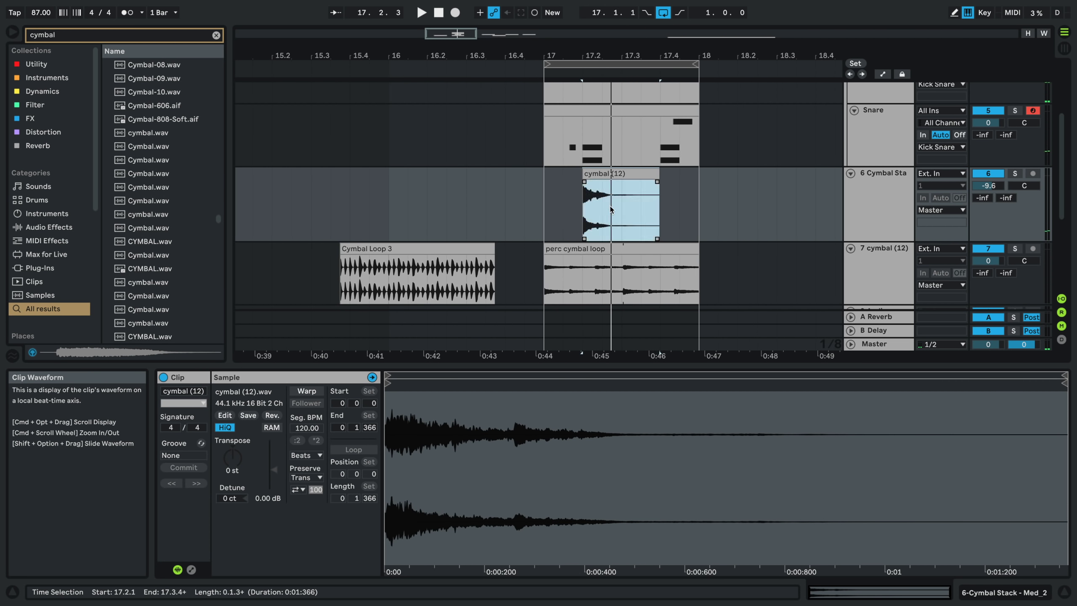
{"action": "left_click_drag", "start_coordinate": [607, 205], "coordinate": [776, 224]}
{"action": "key", "text": "Delete"}
{"action": "scroll", "coordinate": [604, 180], "scroll_direction": "up", "scroll_amount": 2}
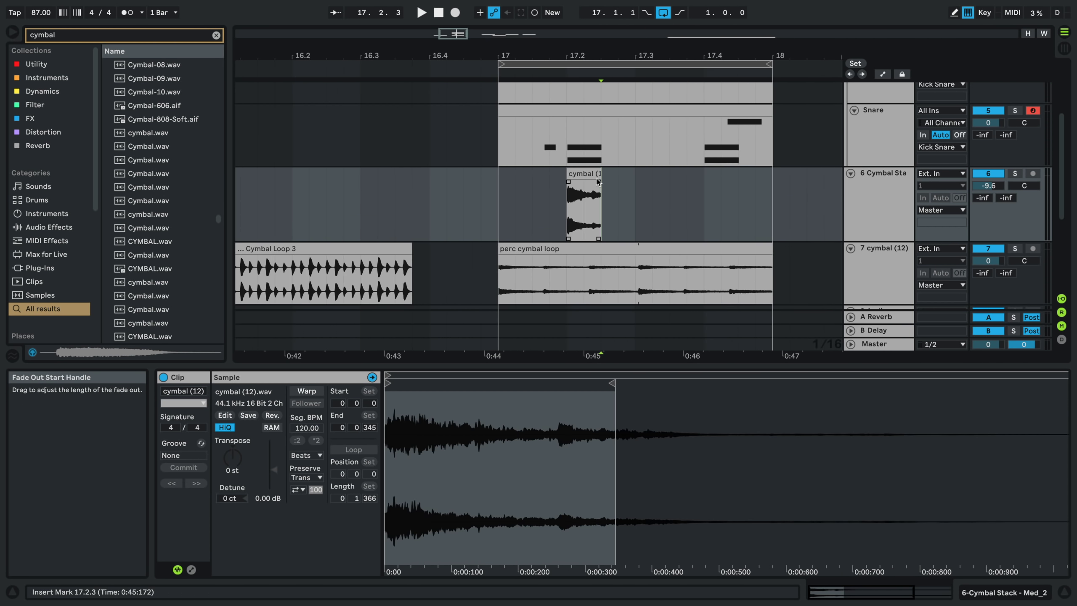
{"action": "left_click", "coordinate": [539, 189]}
{"action": "key", "text": "space"}
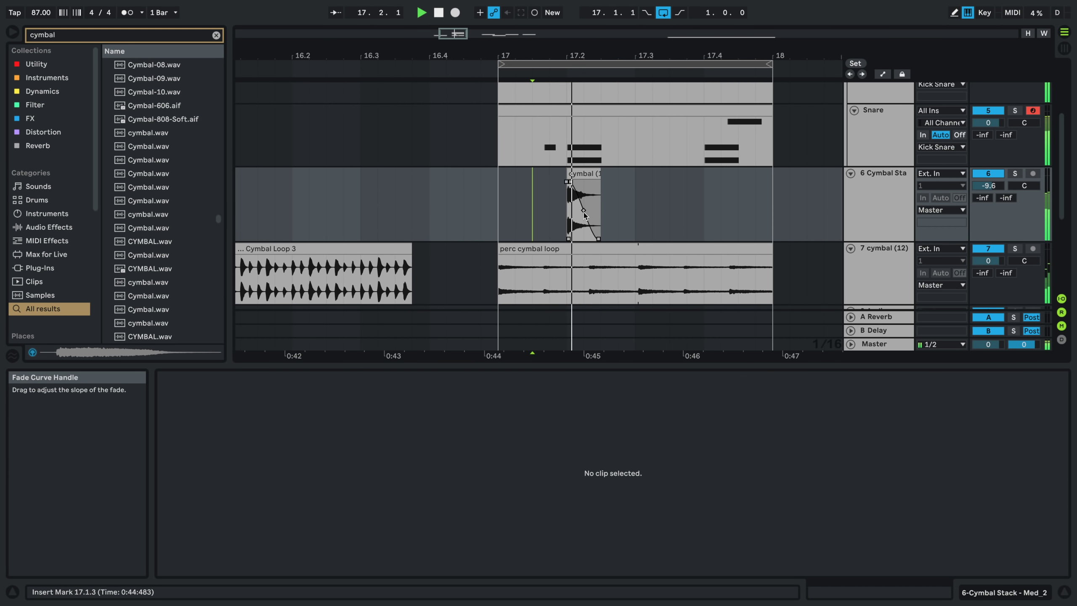
- Steepen the fade-out curve of the cymbal (12) clip and play the loop to audition it
{"action": "left_click_drag", "start_coordinate": [584, 212], "coordinate": [574, 230]}
{"action": "key", "text": "space"}
{"action": "key", "text": "space"}
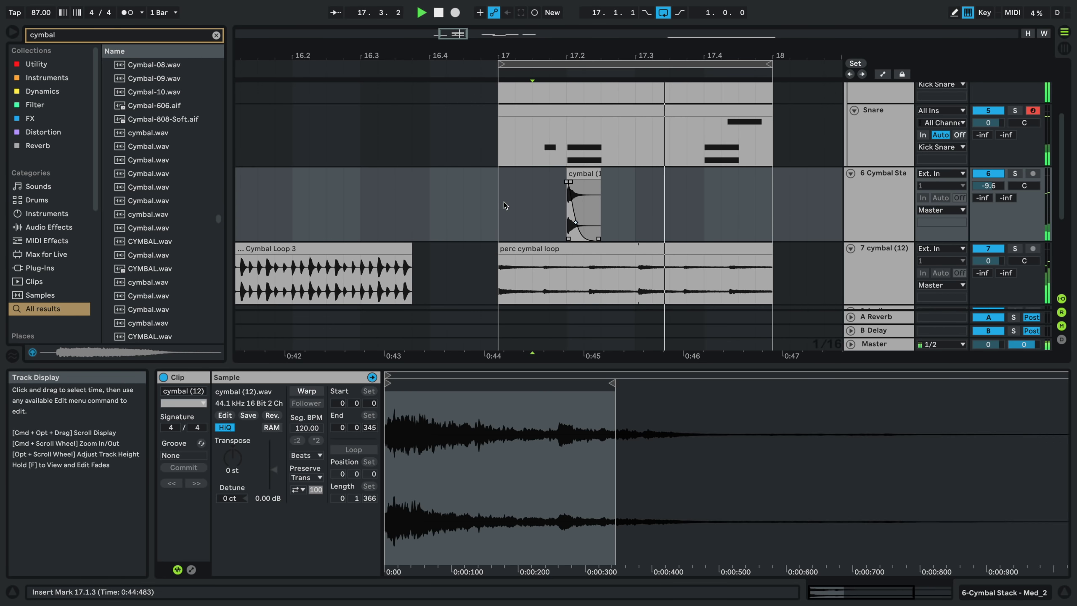
{"action": "left_click_drag", "start_coordinate": [503, 202], "coordinate": [615, 205]}
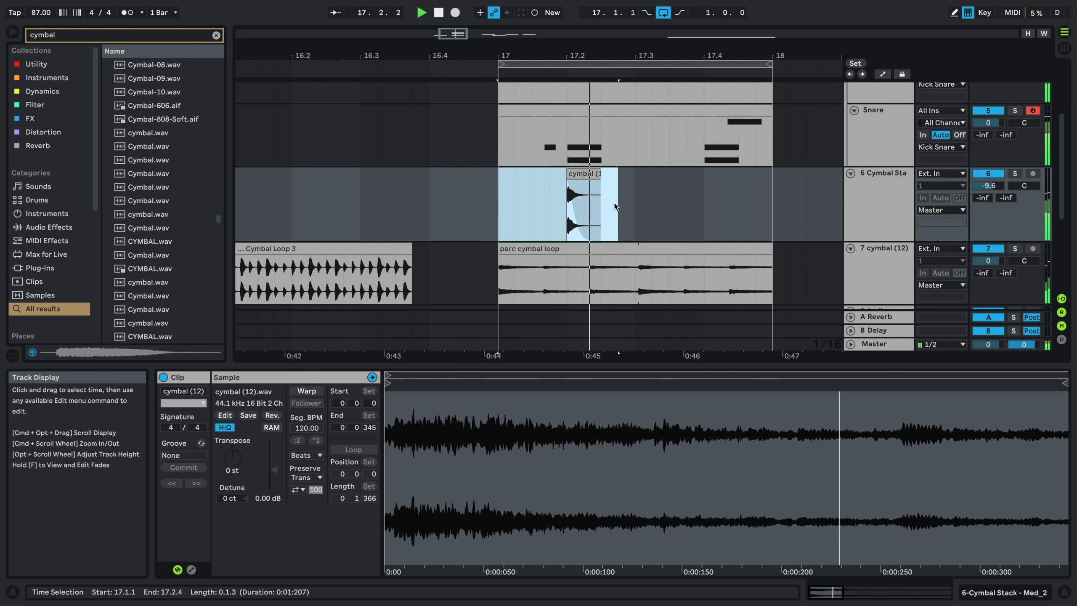
{"action": "key", "text": "space"}
{"action": "key", "text": "space"}
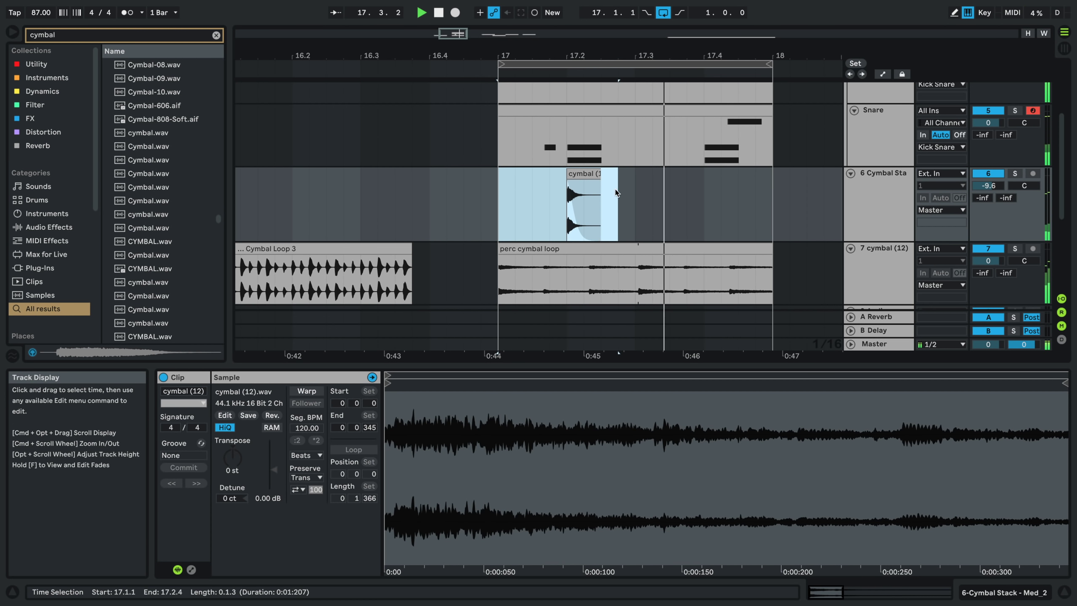
- Reverse the cymbal (12) clip, move it to start at 17.1.3, and play the loop
{"action": "left_click", "coordinate": [585, 186]}
{"action": "key", "text": "r"}
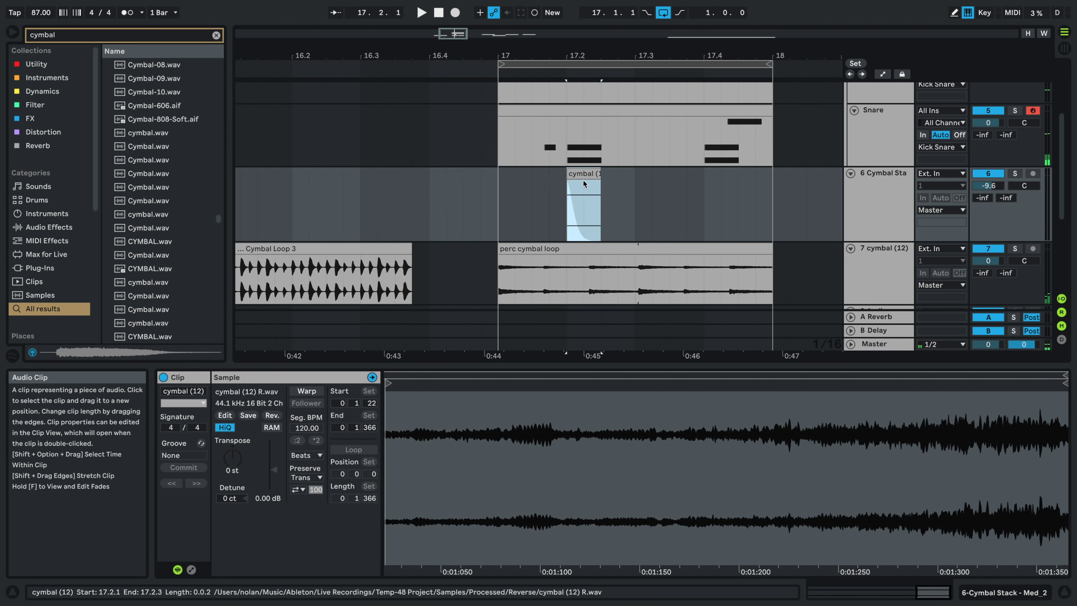
{"action": "left_click_drag", "start_coordinate": [568, 179], "coordinate": [533, 179]}
{"action": "key", "text": "f"}
{"action": "key", "text": "space"}
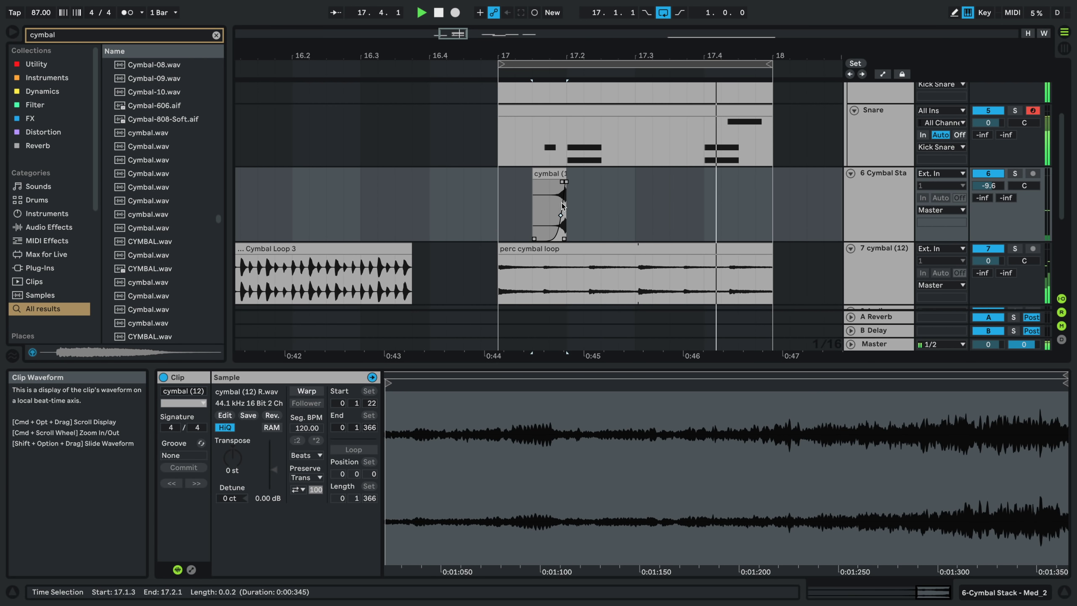
- Move the Cymbal Loop 3 clip to bar 17 on the audio track below cymbal (12)
{"action": "scroll", "coordinate": [563, 205], "scroll_direction": "down", "scroll_amount": 6}
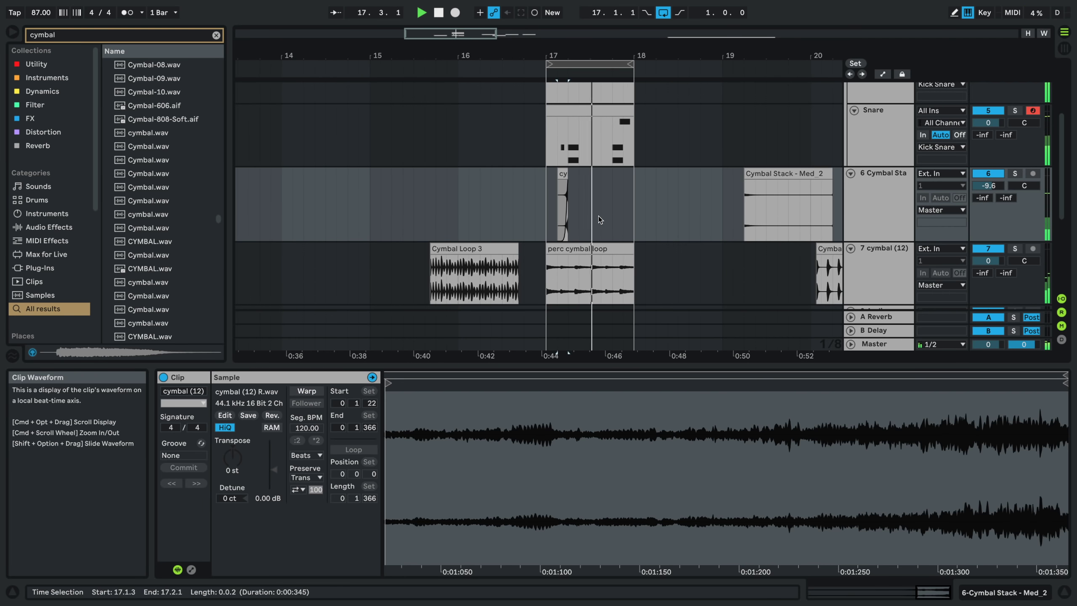
{"action": "scroll", "coordinate": [705, 253], "scroll_direction": "down", "scroll_amount": 3}
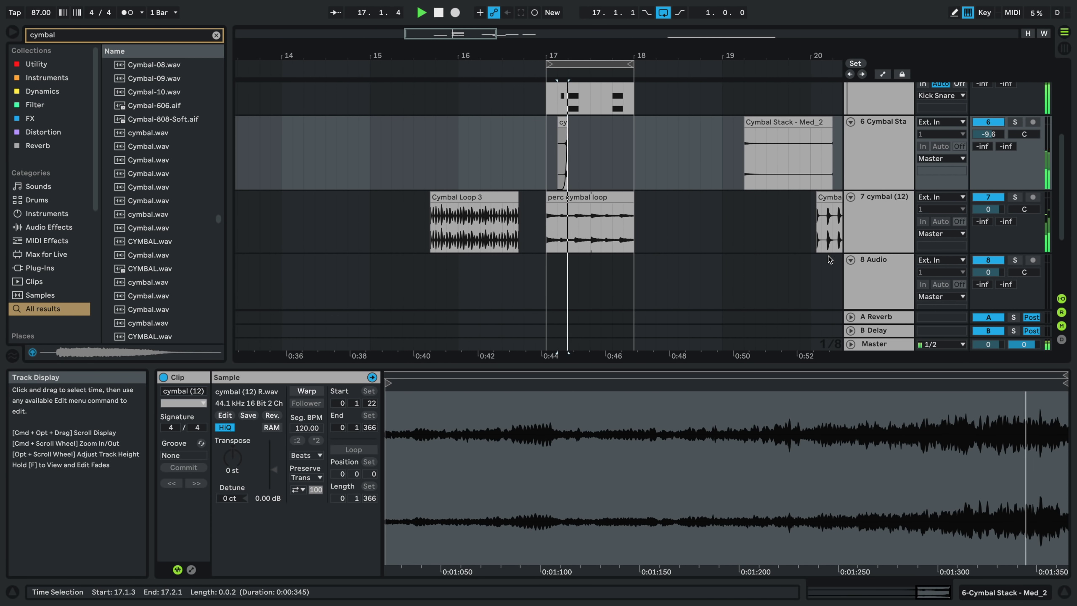
{"action": "left_click", "coordinate": [876, 222]}
{"action": "key", "text": "super+t"}
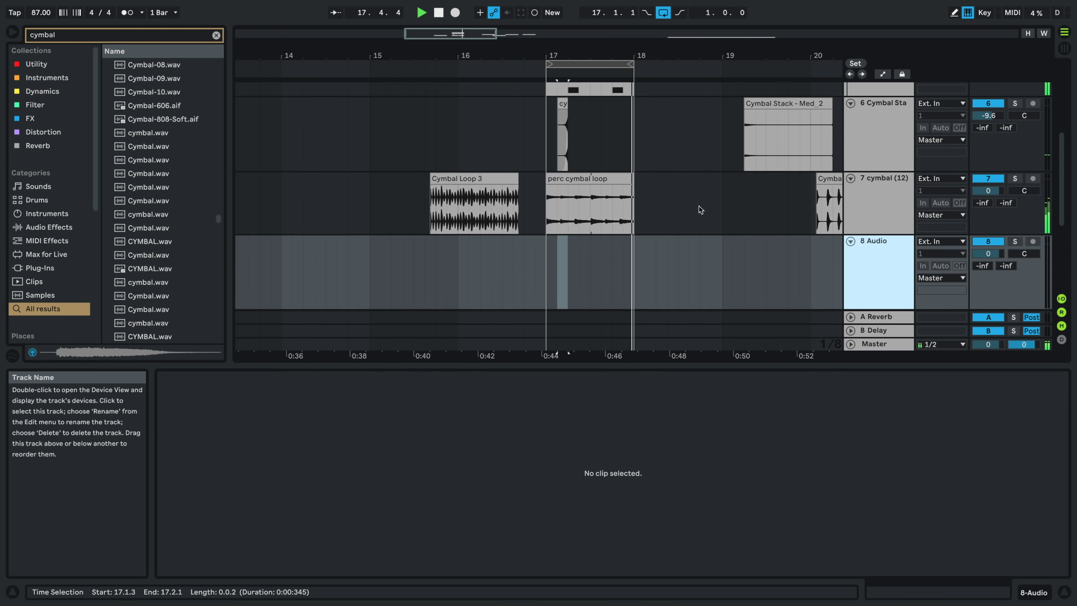
{"action": "left_click_drag", "start_coordinate": [504, 189], "coordinate": [600, 269]}
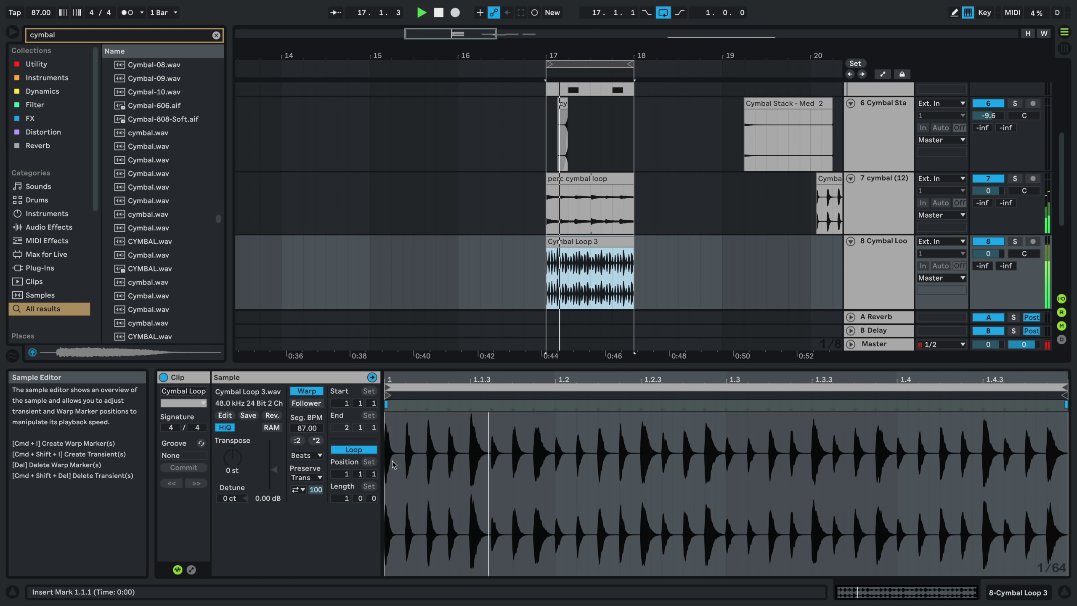
- Double the original tempo of Cymbal Loop 3 and lower its clip gain to -7.52 dB
{"action": "left_click", "coordinate": [316, 440]}
{"action": "left_click_drag", "start_coordinate": [272, 469], "coordinate": [272, 478]}
{"action": "key", "text": "space"}
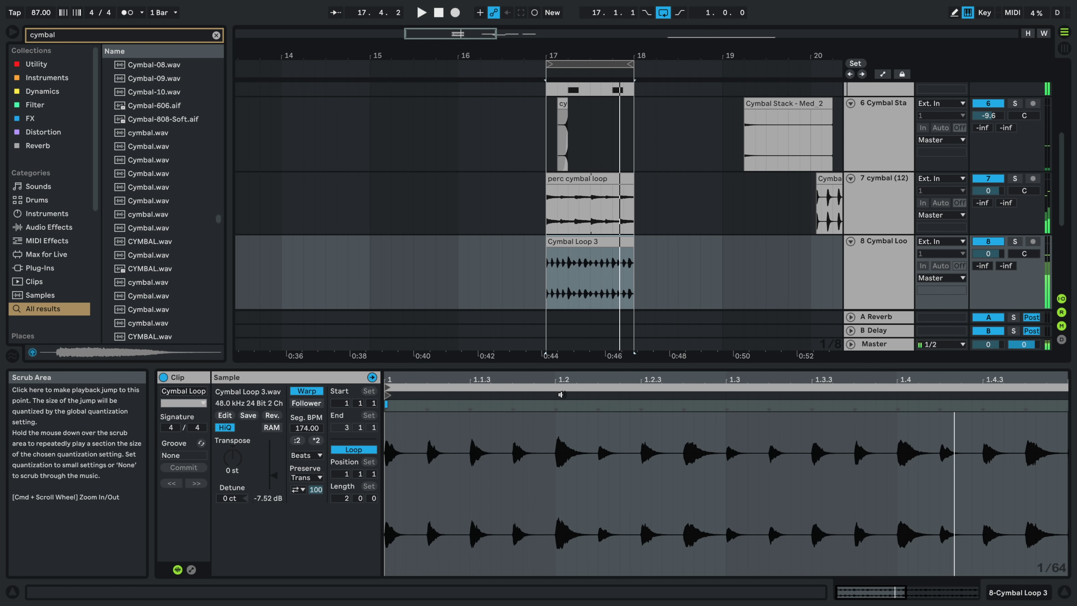
- Warp the second and fourth hits in Cymbal Loop 3's first beat later onto the triplet grid and audition them
{"action": "left_click", "coordinate": [534, 438]}
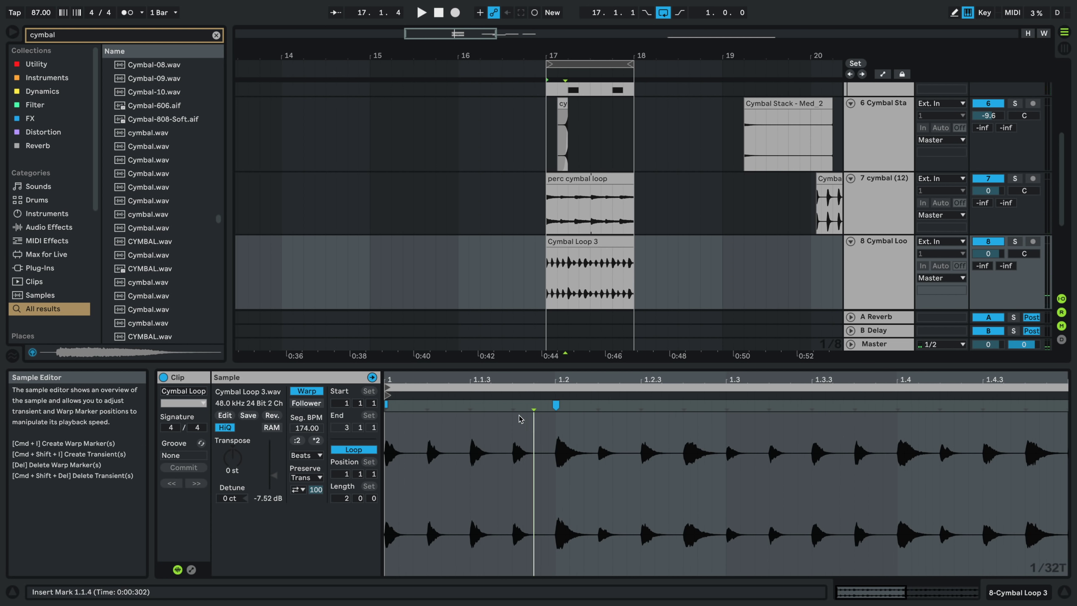
{"action": "mouse_move", "coordinate": [514, 405]}
{"action": "left_mouse_down"}
{"action": "mouse_move", "coordinate": [527, 405]}
{"action": "mouse_move", "coordinate": [440, 402]}
{"action": "left_mouse_up"}
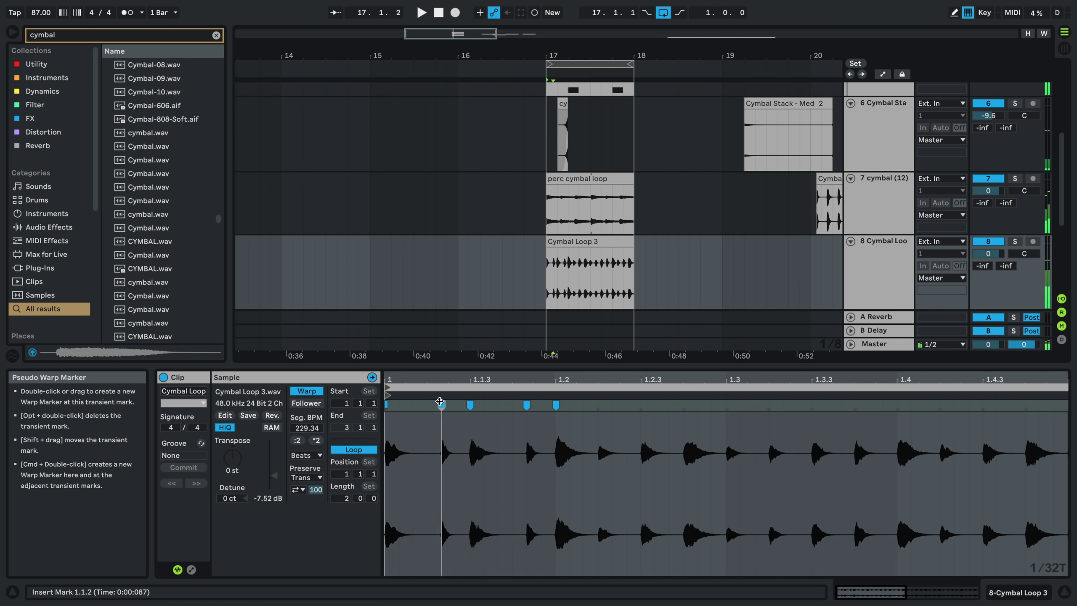
{"action": "key", "text": "space"}
{"action": "key", "text": "space"}
{"action": "key", "text": "space"}
- Loop Cymbal Loop 3 over its first two sixteenths, from 1.1.1 to 1.1.3, and play it
{"action": "left_click_drag", "start_coordinate": [471, 466], "coordinate": [386, 468]}
{"action": "key", "text": "super+l"}
{"action": "key", "text": "super+o"}
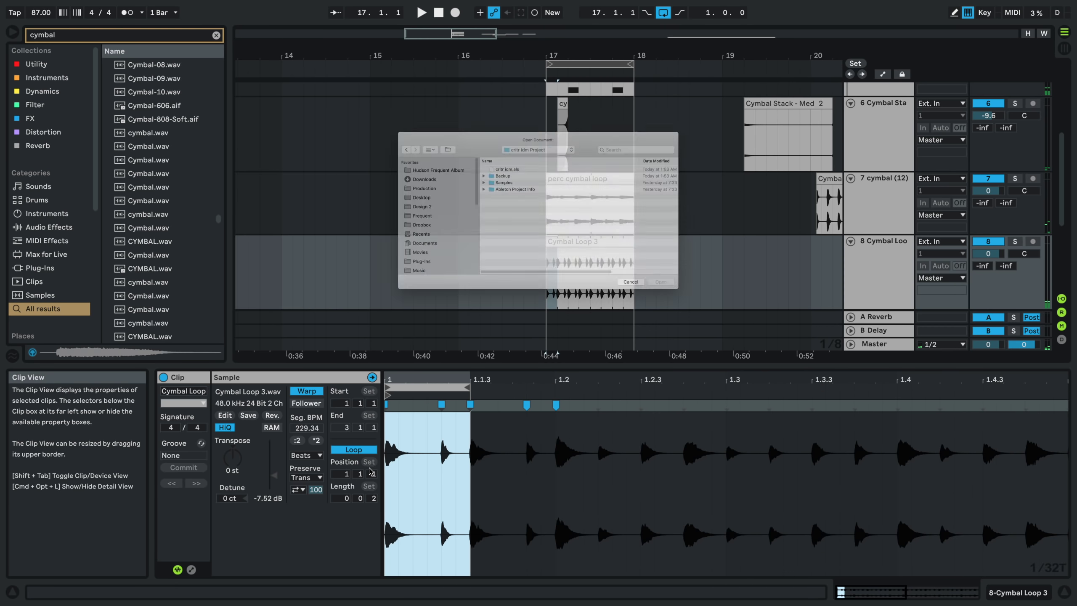
{"action": "key", "text": "space"}
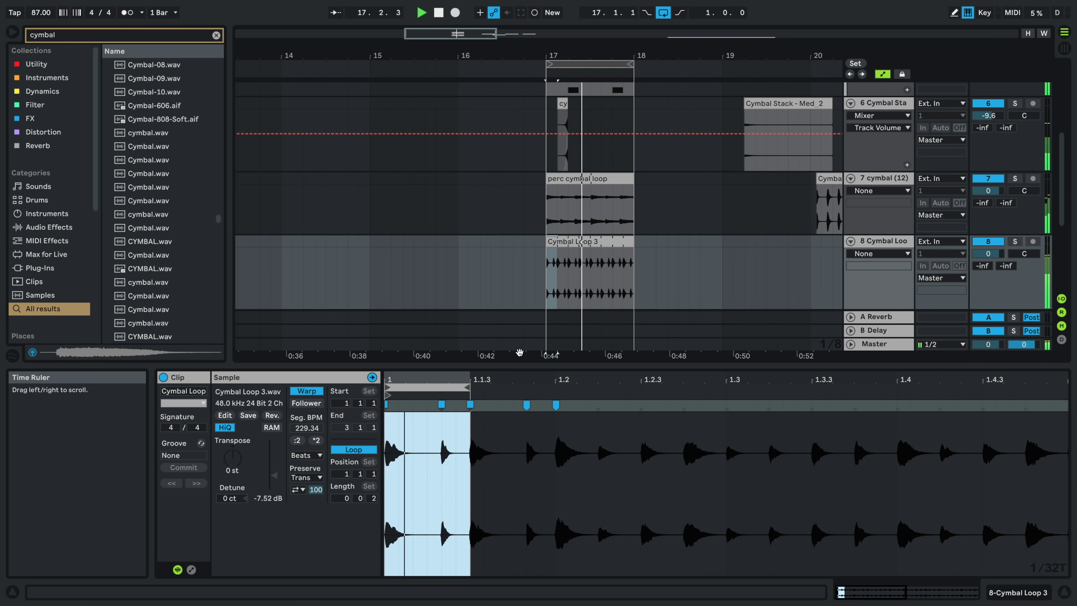
{"action": "key", "text": "a"}
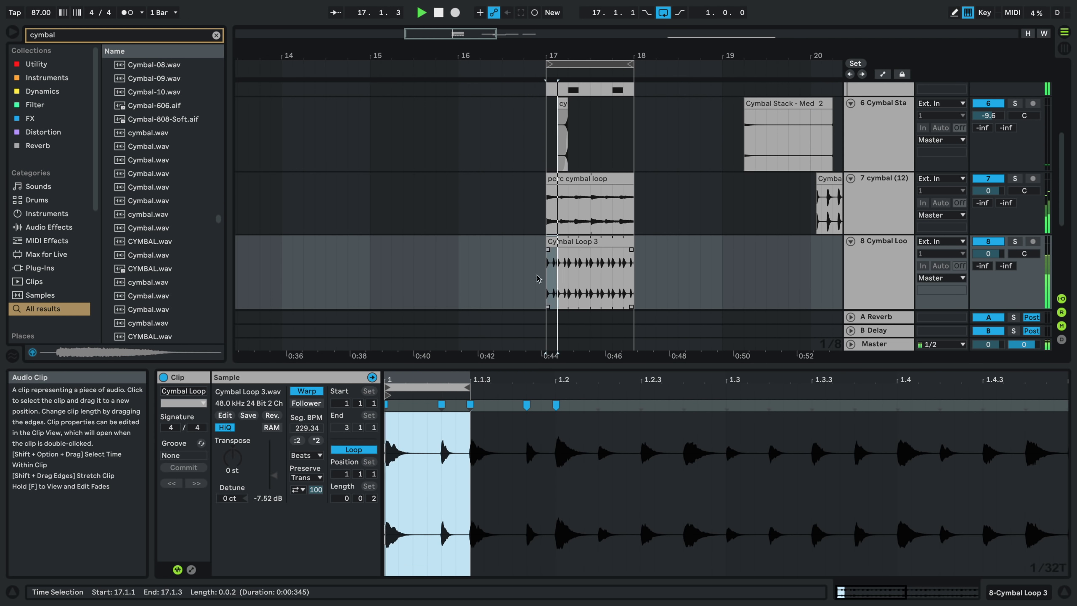
- Turn off transient looping for Cymbal Loop 3, transpose it to -1 st, and set its gain to -8.09 dB
{"action": "left_click", "coordinate": [299, 489]}
{"action": "left_click", "coordinate": [300, 498]}
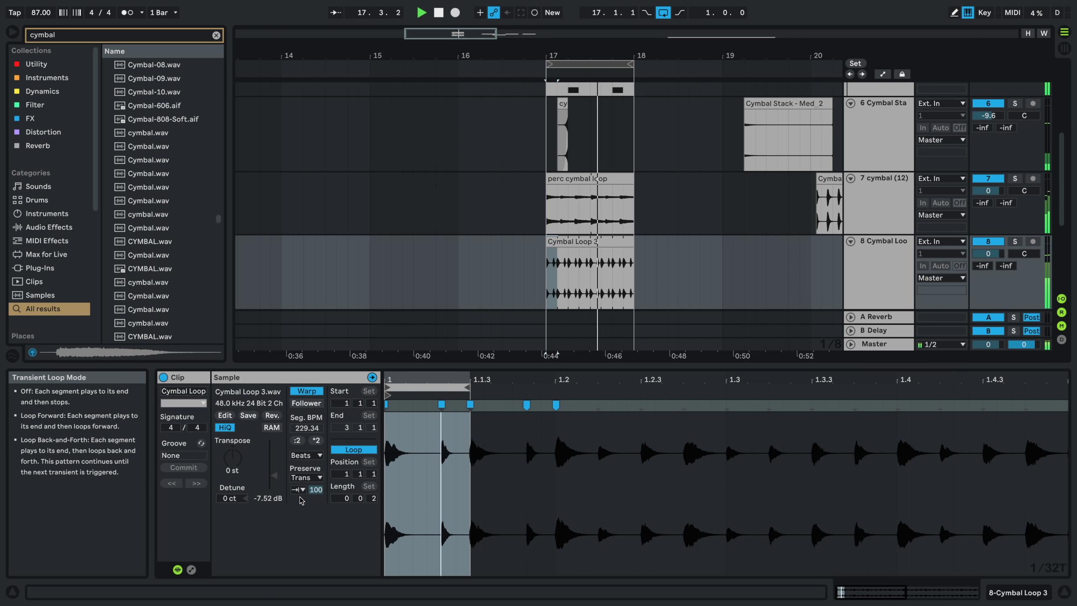
{"action": "left_click_drag", "start_coordinate": [232, 457], "coordinate": [232, 484]}
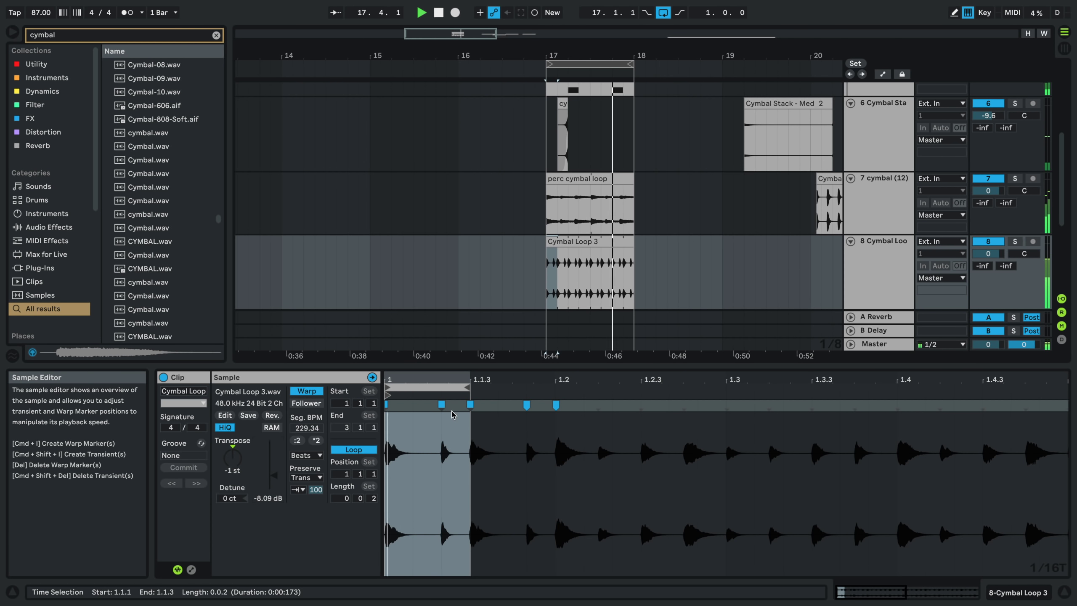
- Delete Cymbal Loop 3's warp marker between 1.1.1 and 1.1.3 and nudge the 1.1.3 marker slightly earlier
{"action": "double_click", "coordinate": [441, 404]}
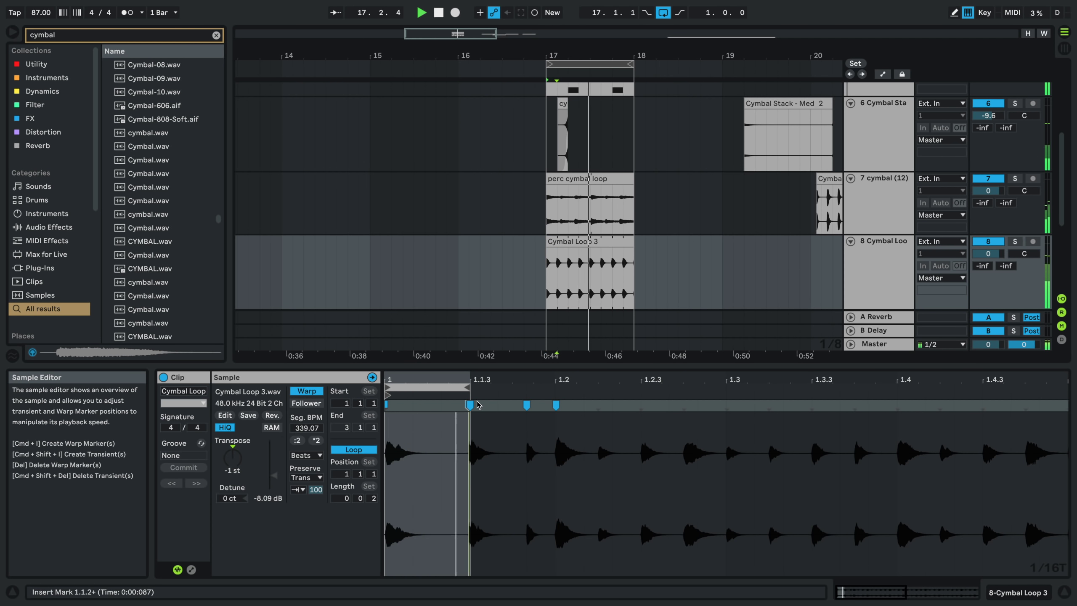
{"action": "left_click", "coordinate": [526, 405]}
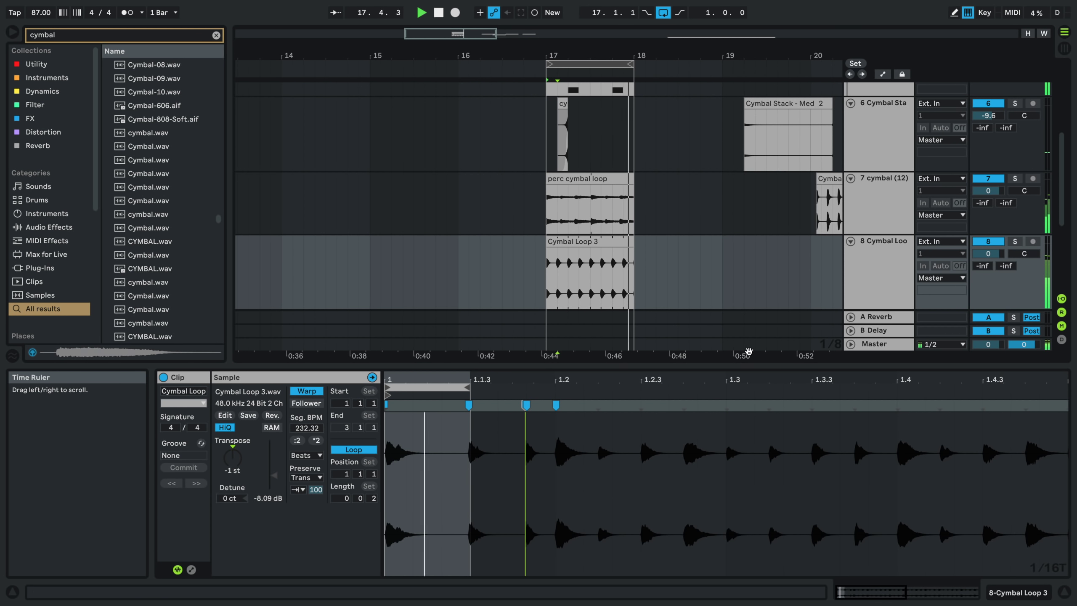
- Lower the Cymbal Loop 3 track to -3.9 dB and the cymbal (12) track to -0.9 dB
{"action": "left_click_drag", "start_coordinate": [999, 254], "coordinate": [988, 265]}
{"action": "left_click_drag", "start_coordinate": [989, 191], "coordinate": [988, 194]}
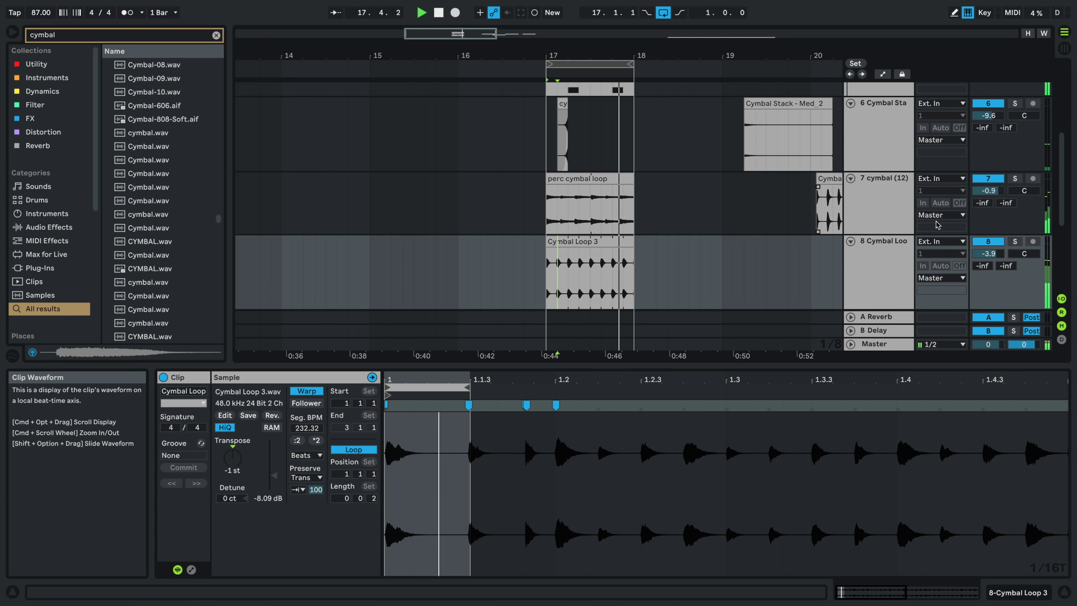
{"action": "key", "text": "space"}
- Fine-tune the perc cymbal loop's warp marker near 1.2.2 while auditioning the loop
{"action": "left_click", "coordinate": [615, 178]}
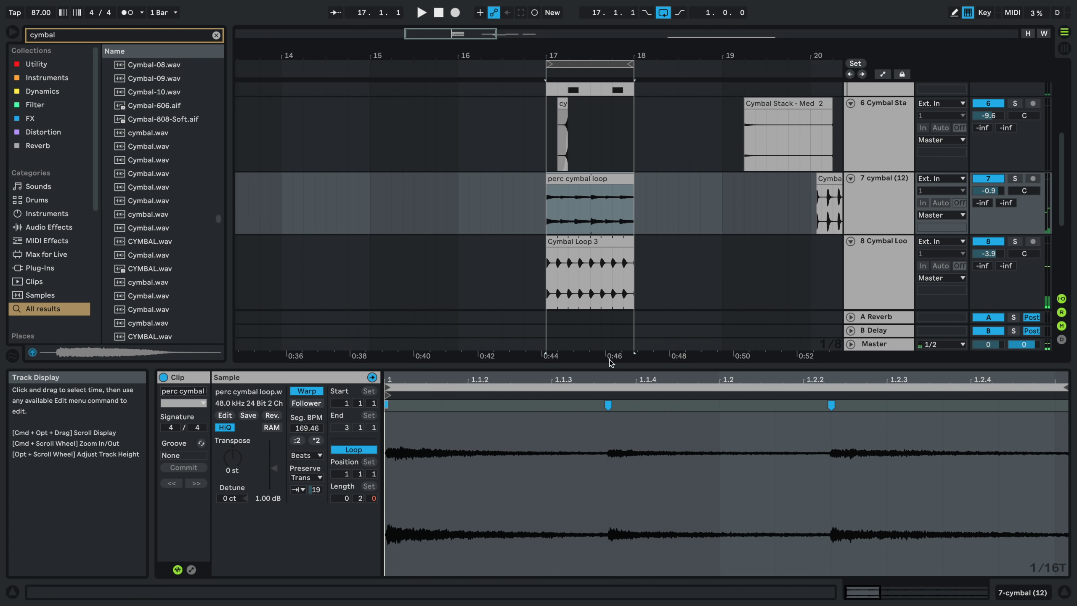
{"action": "scroll", "coordinate": [608, 414], "scroll_direction": "down", "scroll_amount": 5}
{"action": "key", "text": "space"}
{"action": "mouse_move", "coordinate": [616, 405]}
{"action": "left_mouse_down"}
{"action": "mouse_move", "coordinate": [657, 404]}
{"action": "mouse_move", "coordinate": [619, 404]}
{"action": "left_mouse_up"}
{"action": "key", "text": "space"}
{"action": "key", "text": "space"}
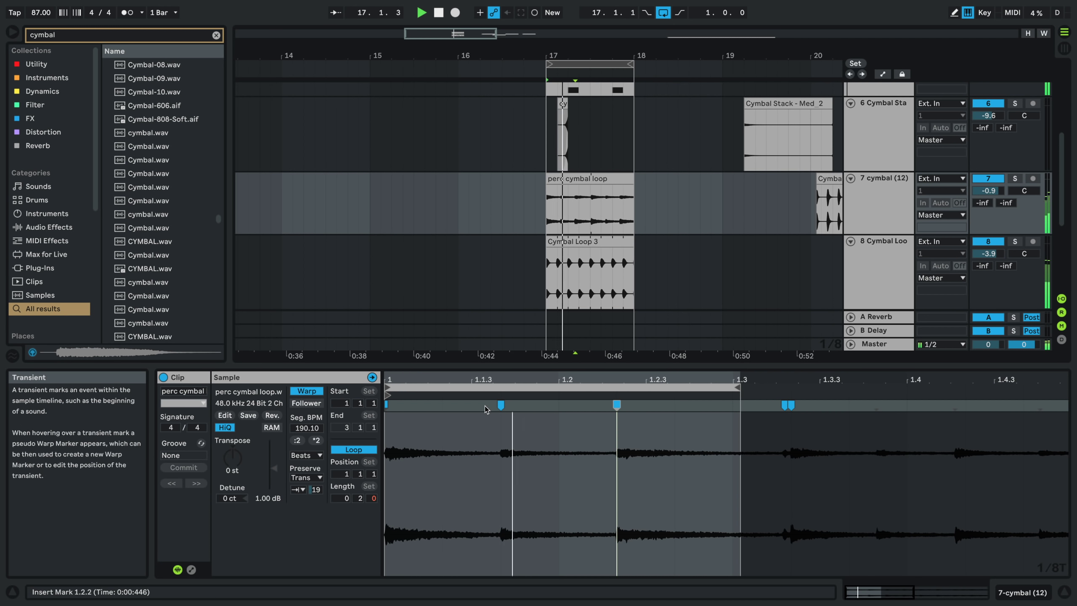
- Shift the perc cymbal loop's second warp marker earlier to just before 1.1.3 and lower its track to -3.3 dB
{"action": "key", "text": "space"}
{"action": "key", "text": "space"}
{"action": "mouse_move", "coordinate": [498, 405]}
{"action": "left_mouse_down"}
{"action": "mouse_move", "coordinate": [455, 402]}
{"action": "mouse_move", "coordinate": [467, 404]}
{"action": "left_mouse_up"}
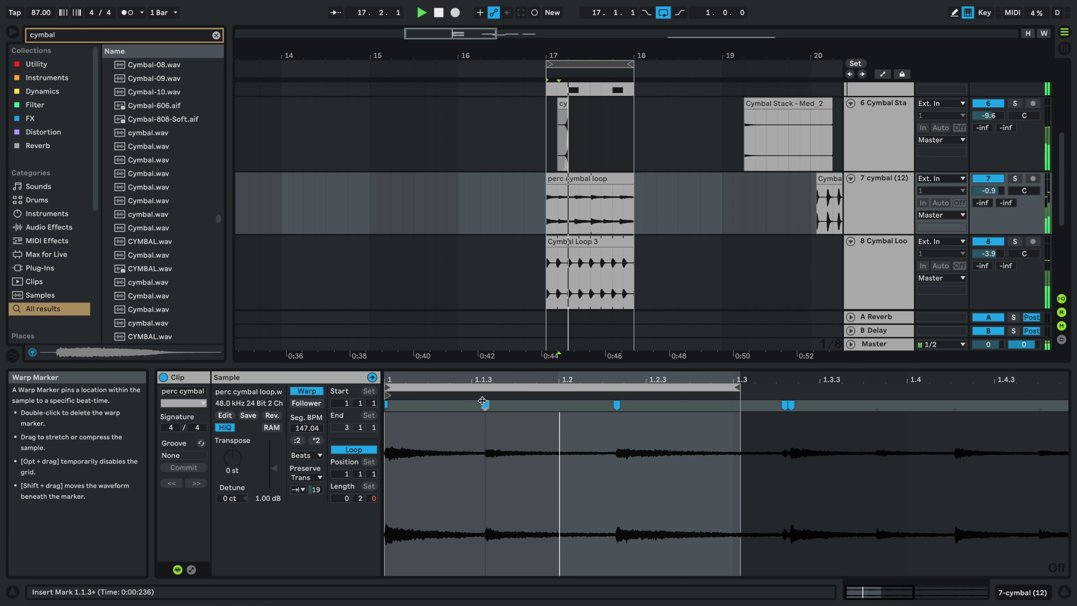
{"action": "left_click_drag", "start_coordinate": [482, 401], "coordinate": [465, 399]}
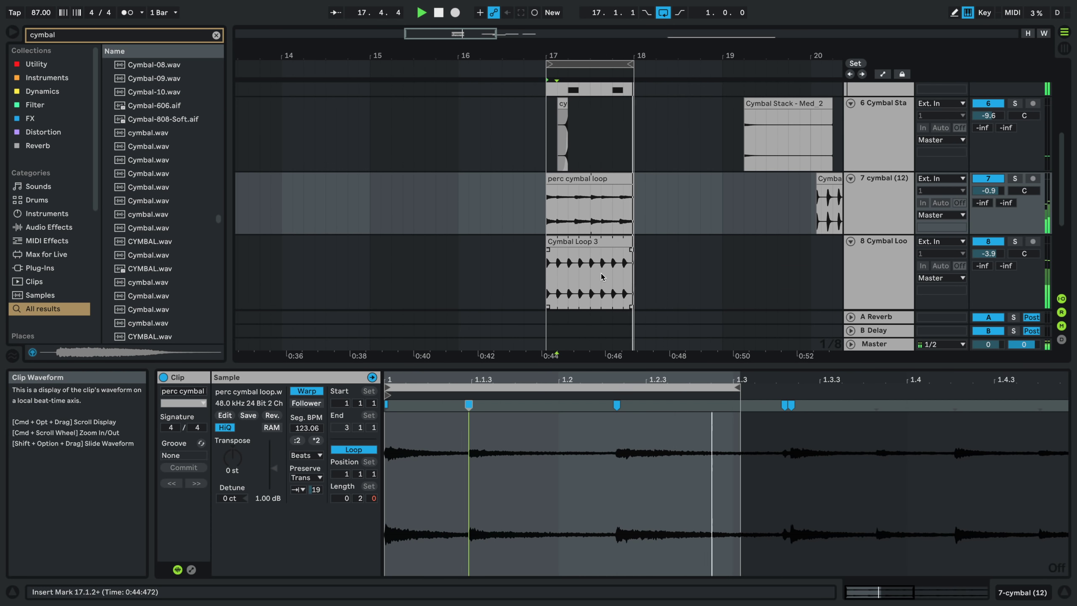
{"action": "left_click_drag", "start_coordinate": [983, 192], "coordinate": [982, 203]}
- Draw a short clap note at 1.2.3 in the Snare clip and move it to Snare 9 at 1.2.2
{"action": "scroll", "coordinate": [622, 156], "scroll_direction": "up", "scroll_amount": 3}
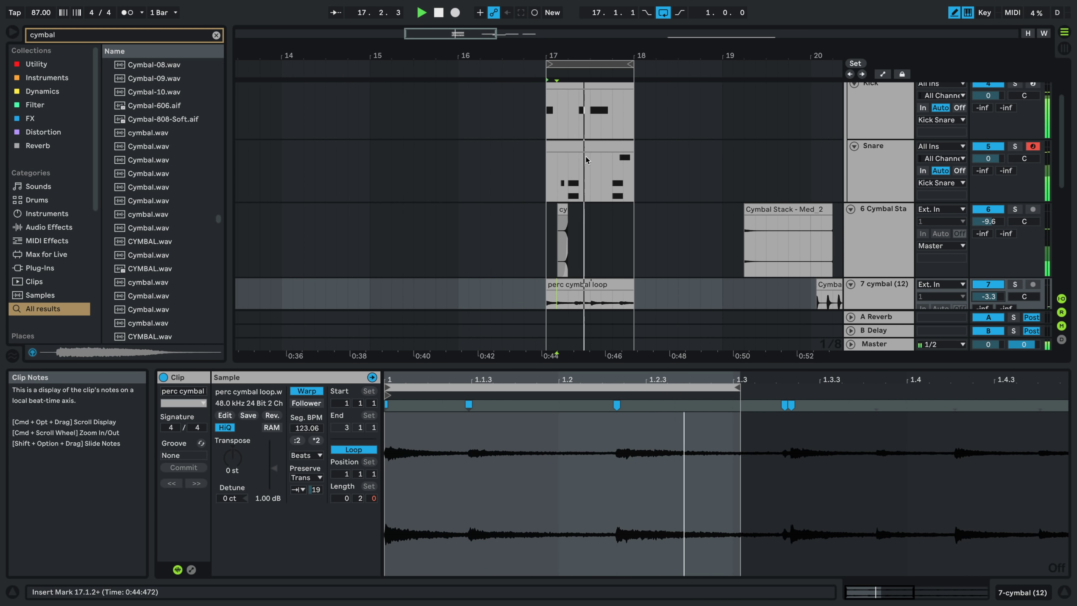
{"action": "left_click", "coordinate": [581, 153]}
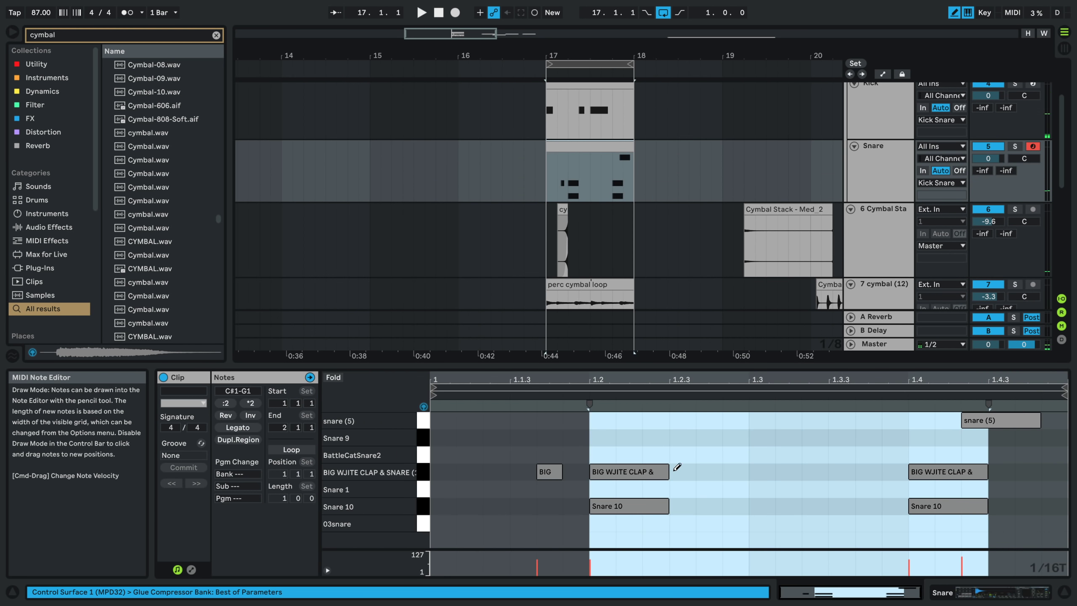
{"action": "left_click", "coordinate": [678, 467]}
{"action": "key", "text": "space"}
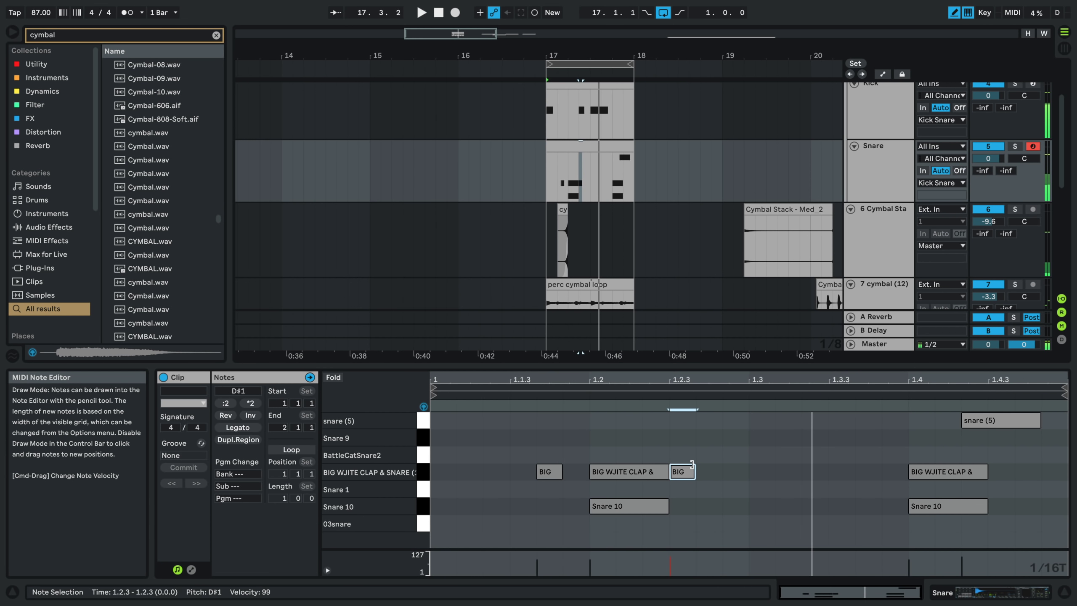
{"action": "key", "text": "Left"}
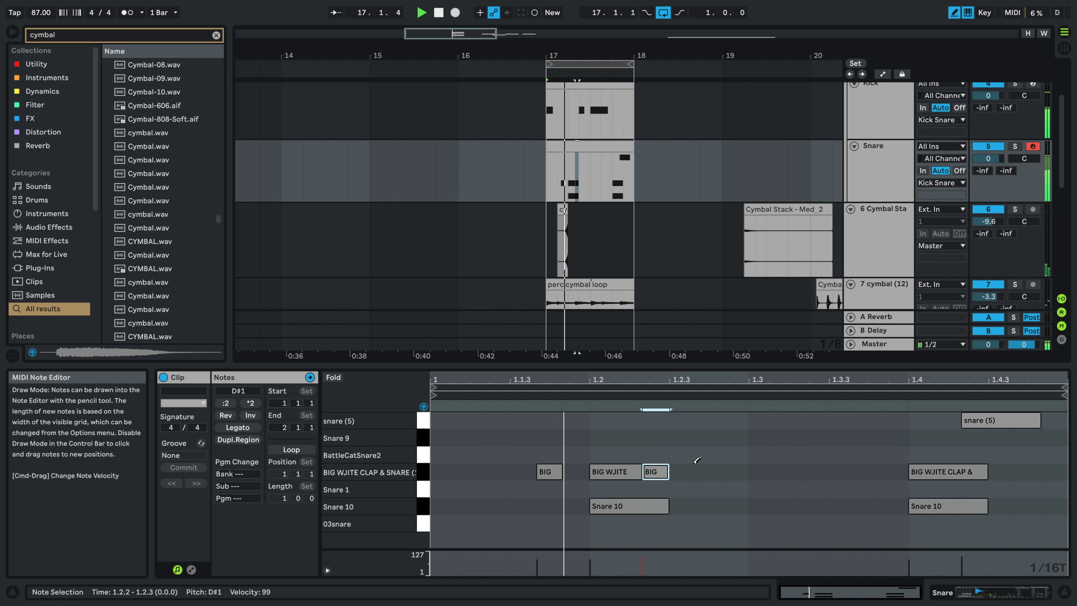
{"action": "key", "text": "Up"}
{"action": "key", "text": "Up"}
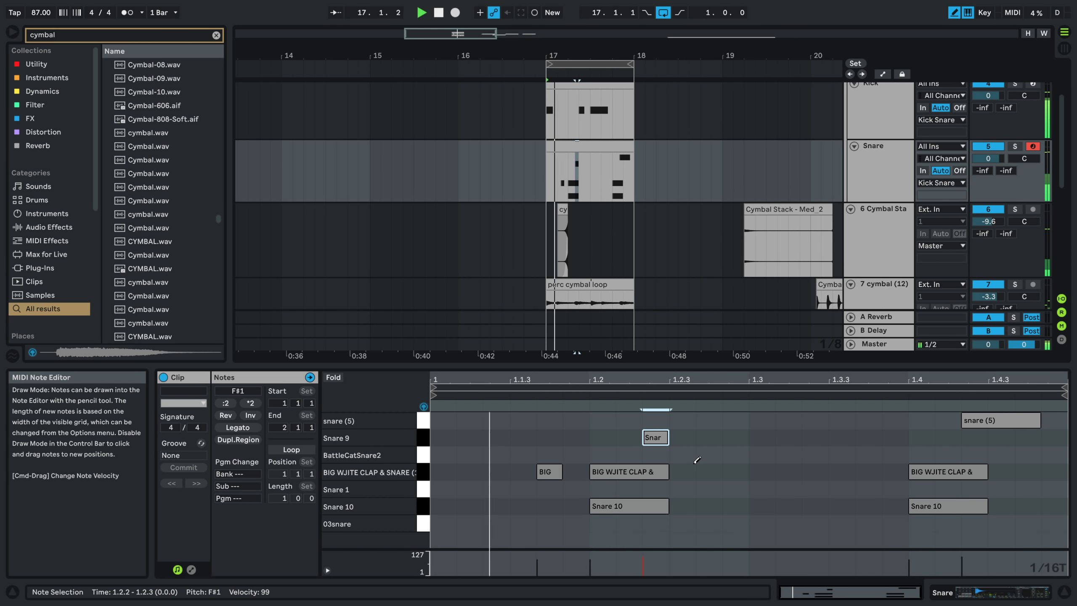
- Try the Snare 9 note at earlier grid positions, then place it one triplet sixteenth after 1.2
{"action": "key", "text": "Left"}
{"action": "key", "text": "Left"}
{"action": "key", "text": "Left"}
{"action": "key", "text": "Left"}
{"action": "key", "text": "Left"}
{"action": "key", "text": "Left"}
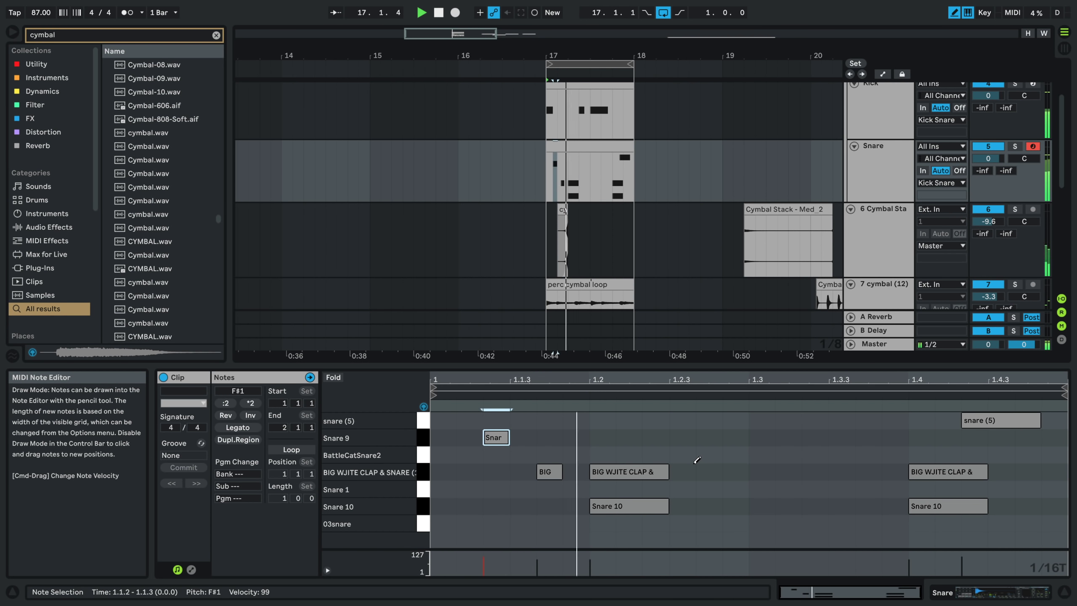
{"action": "key", "text": "Right"}
{"action": "key", "text": "Right"}
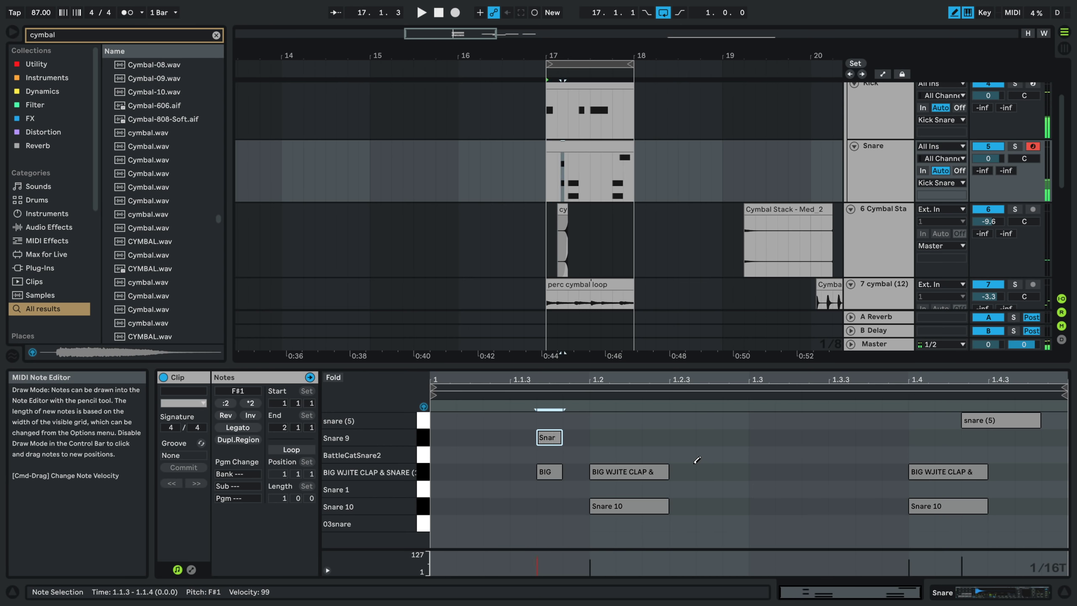
{"action": "key", "text": "Right"}
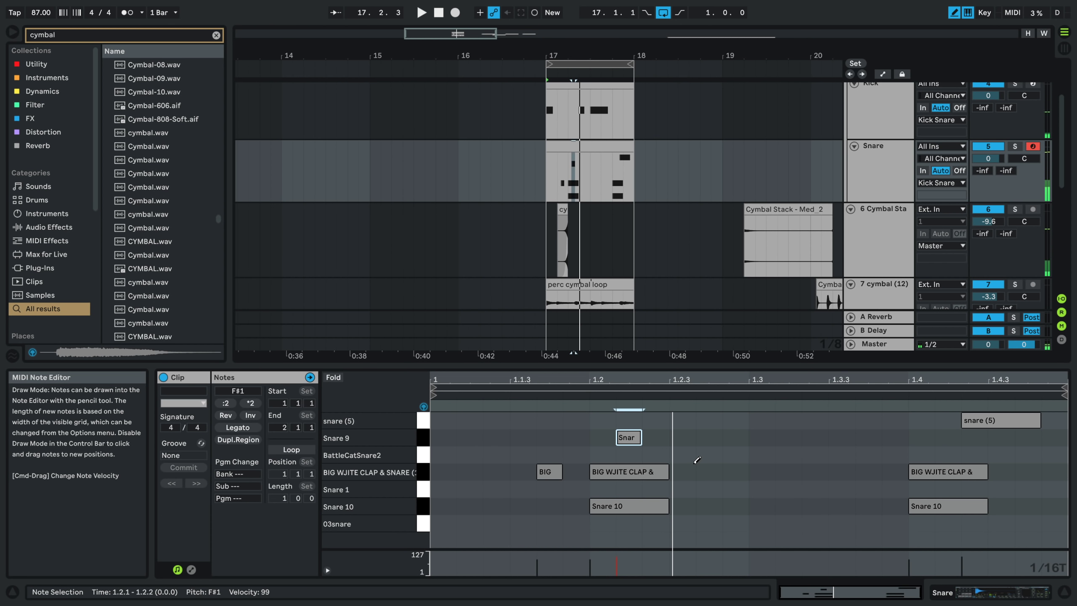
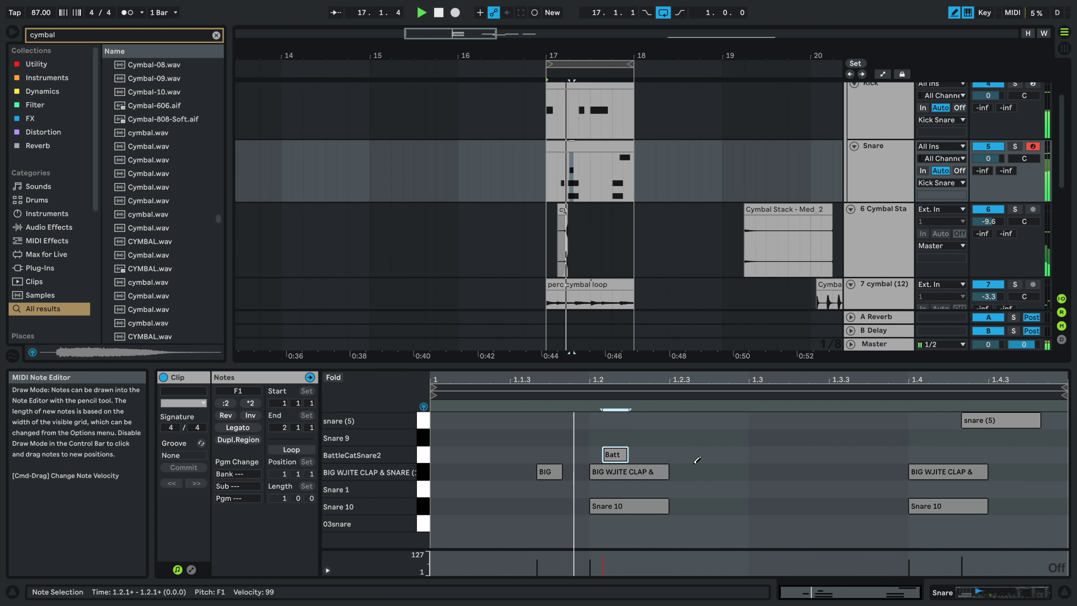
- Move the added note up to the snare (5) lane just after 1.2 and audition its timing
{"action": "key", "text": "space"}
{"action": "key", "text": "Up"}
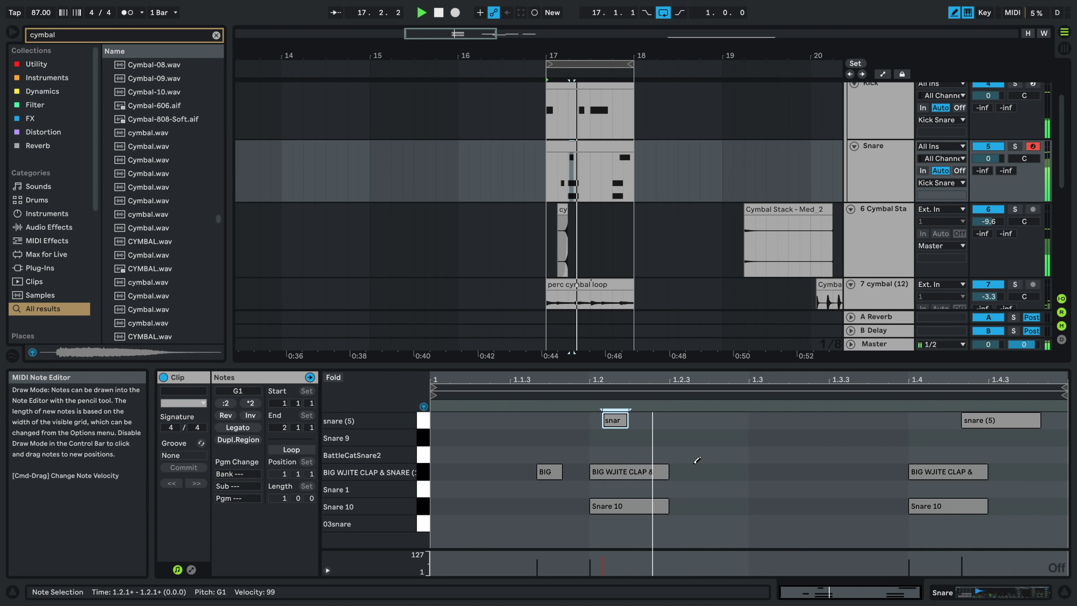
{"action": "key", "text": "Left"}
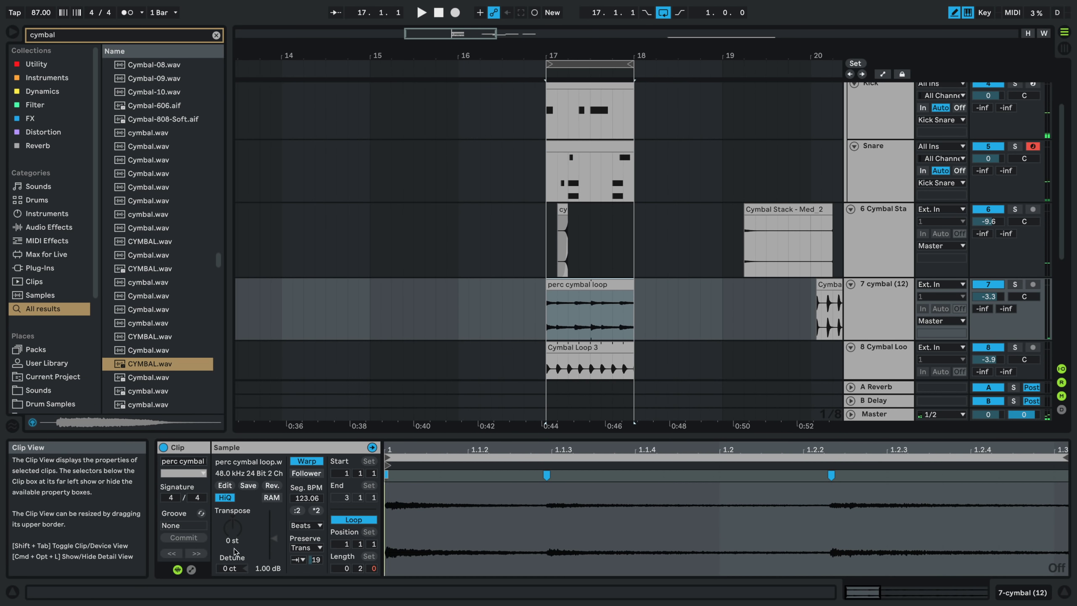
- Transpose the perc cymbal loop down to -7 st while auditioning it in the loop
{"action": "left_click_drag", "start_coordinate": [234, 549], "coordinate": [234, 554]}
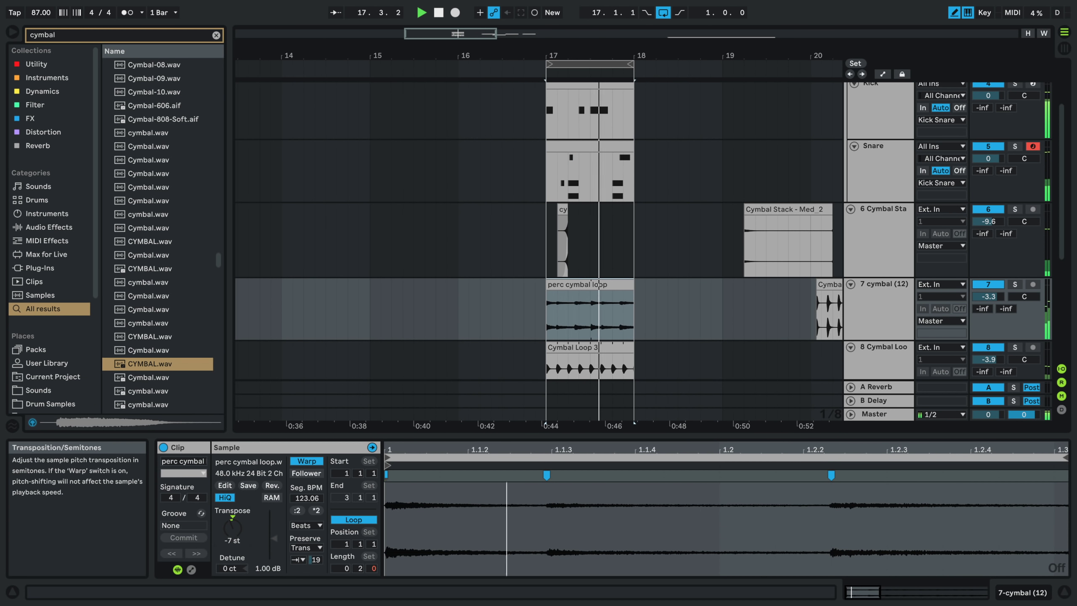
{"action": "key", "text": "space"}
{"action": "key", "text": "space"}
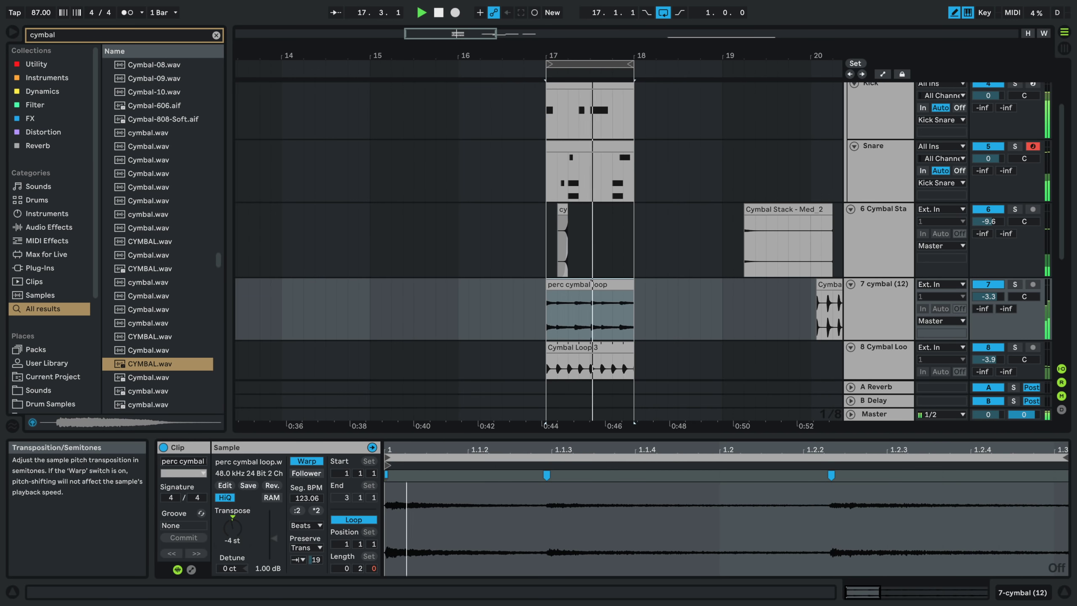
{"action": "left_click_drag", "start_coordinate": [243, 541], "coordinate": [242, 537]}
{"action": "key", "text": "Down"}
{"action": "key", "text": "Down"}
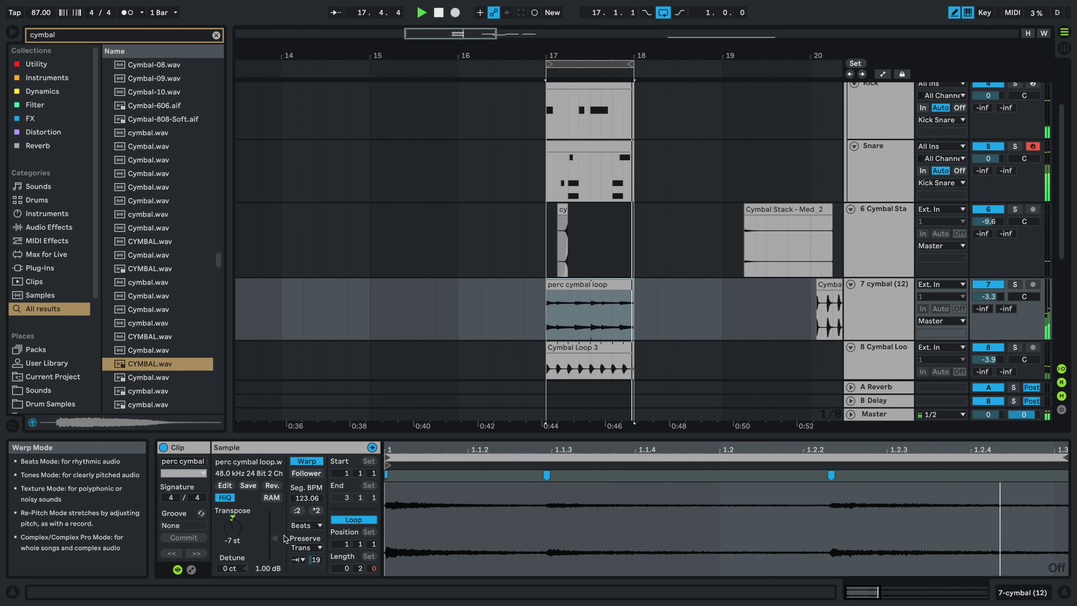
- Set the perc cymbal loop's clip gain to 6.50 dB and transient envelope to 0, and its track volume to -2.5 dB
{"action": "left_click_drag", "start_coordinate": [275, 536], "coordinate": [275, 518]}
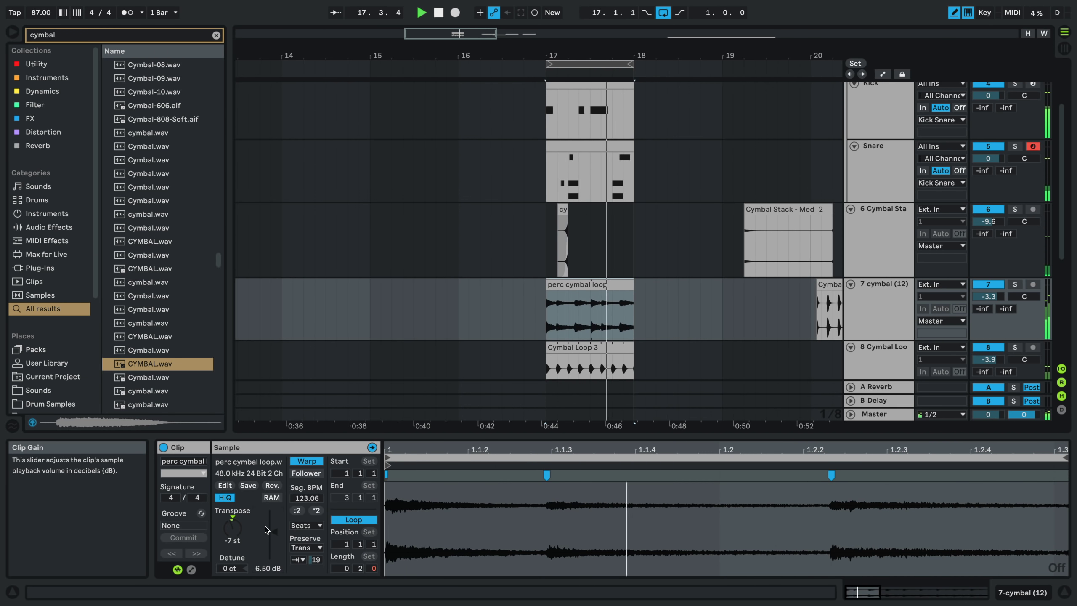
{"action": "left_click_drag", "start_coordinate": [316, 560], "coordinate": [316, 564]}
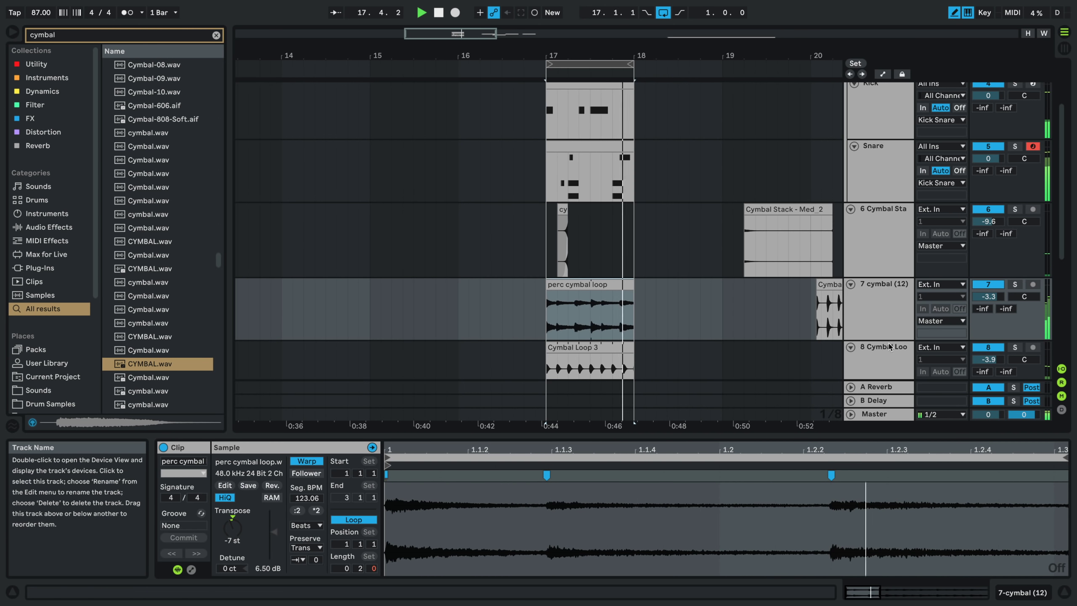
{"action": "left_click_drag", "start_coordinate": [993, 302], "coordinate": [994, 299]}
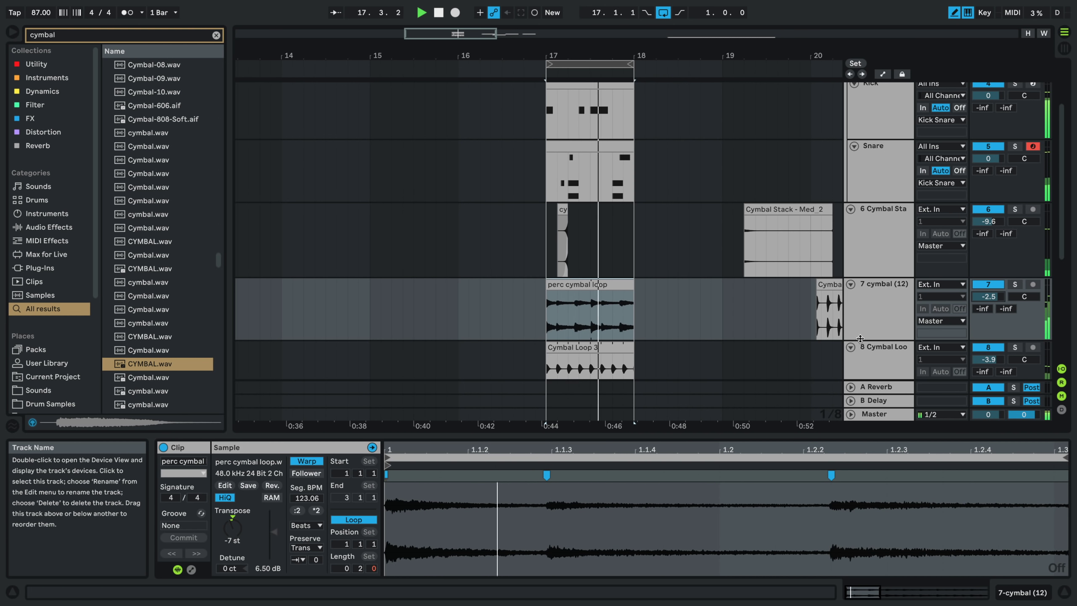
- Delete the perc cymbal loop clip at bar 17 and audition the beat without it
{"action": "left_click", "coordinate": [594, 284]}
{"action": "key", "text": "Delete"}
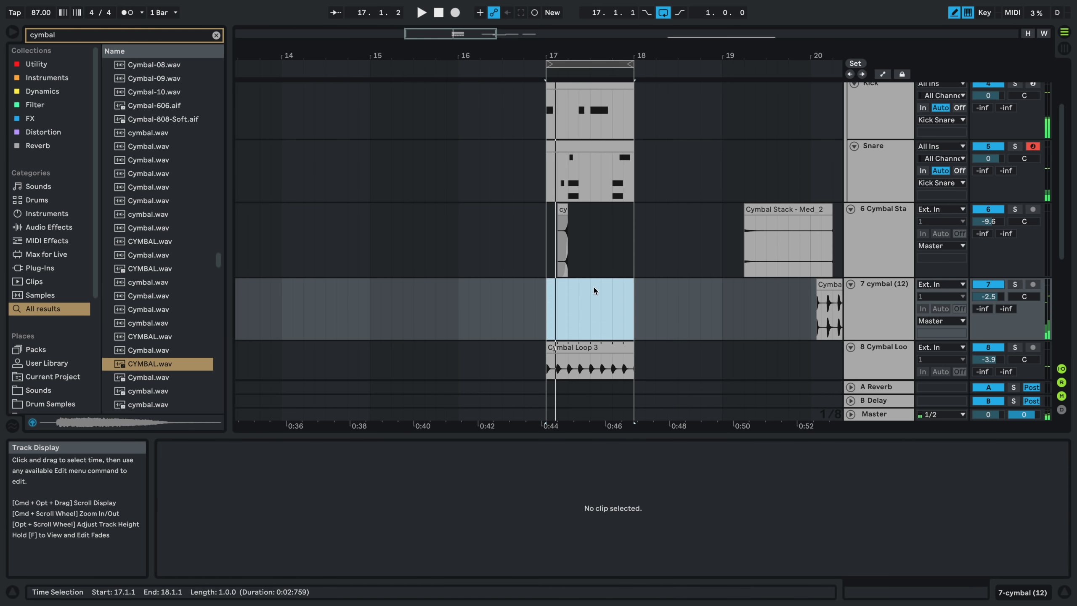
{"action": "left_click", "coordinate": [535, 316]}
{"action": "scroll", "coordinate": [567, 312], "scroll_direction": "right", "scroll_amount": 5}
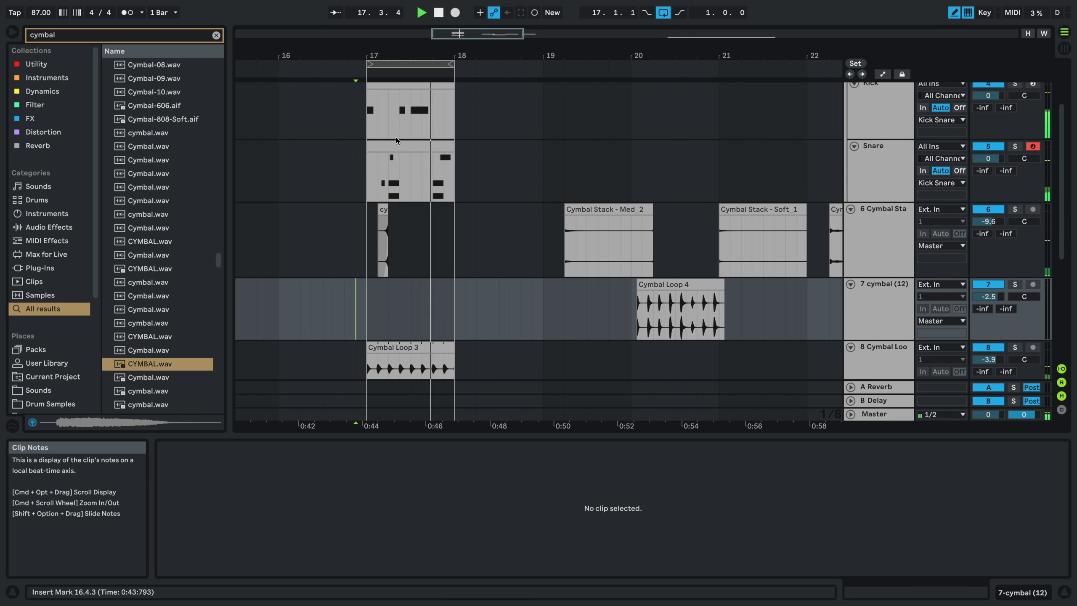
- Nudge the snare (5) note just after 1.2 in the Snare clip slightly earlier and audition its timing
{"action": "left_click", "coordinate": [408, 170]}
{"action": "left_click", "coordinate": [612, 486]}
{"action": "left_click", "coordinate": [610, 486]}
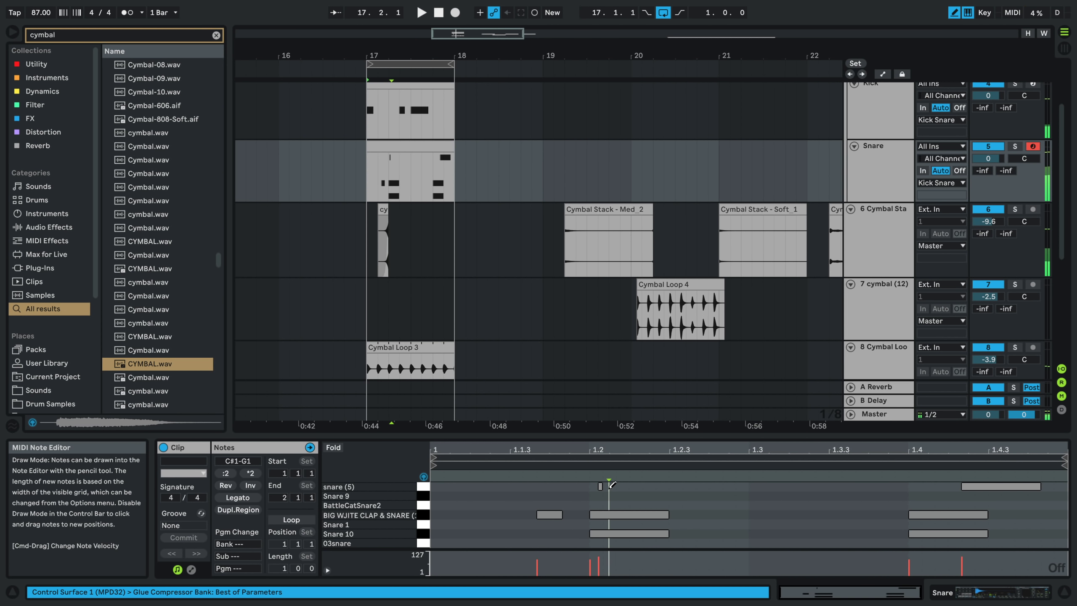
{"action": "left_click", "coordinate": [609, 484]}
{"action": "key", "text": "b"}
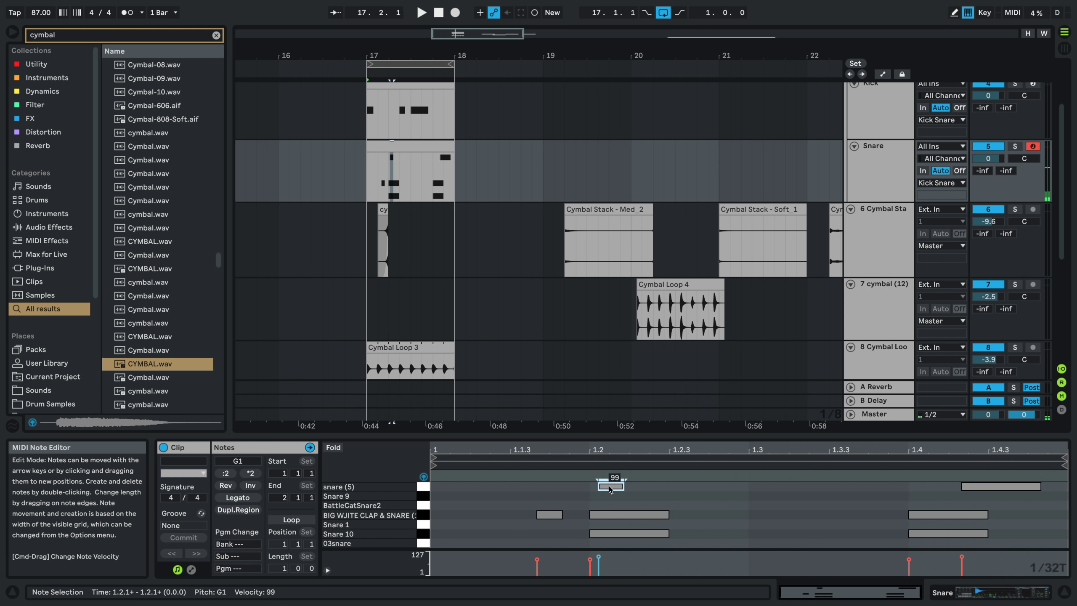
{"action": "left_click_drag", "start_coordinate": [610, 486], "coordinate": [607, 487]}
{"action": "key", "text": "space"}
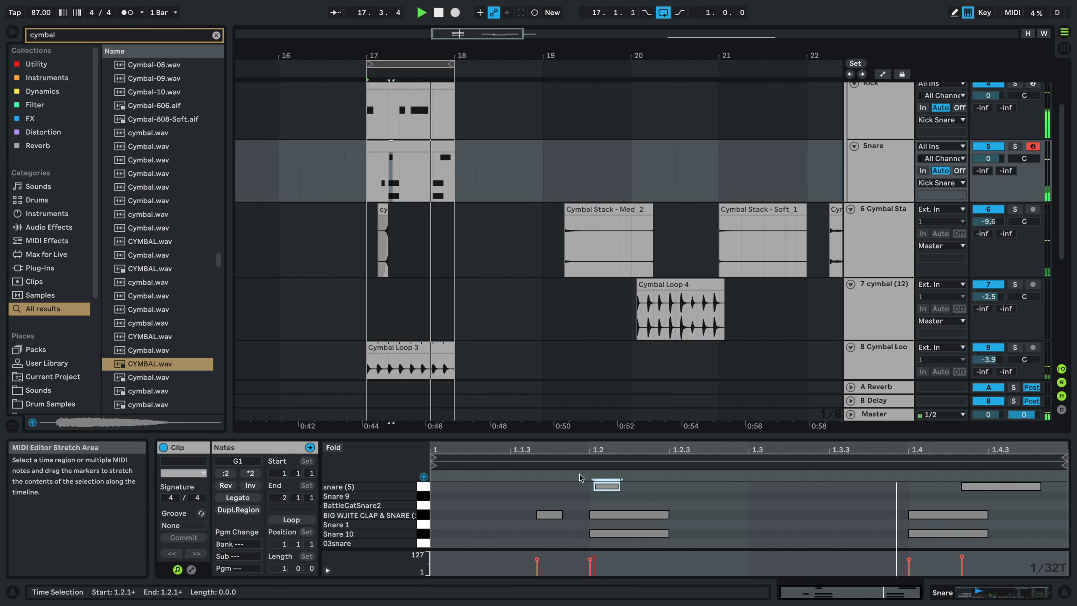
- Copy Cymbal Loop 4 from bar 20 to 17.1.1 on track 7 and lower the copy's clip gain to -11.3 dB
{"action": "scroll", "coordinate": [536, 297], "scroll_direction": "down", "scroll_amount": 3}
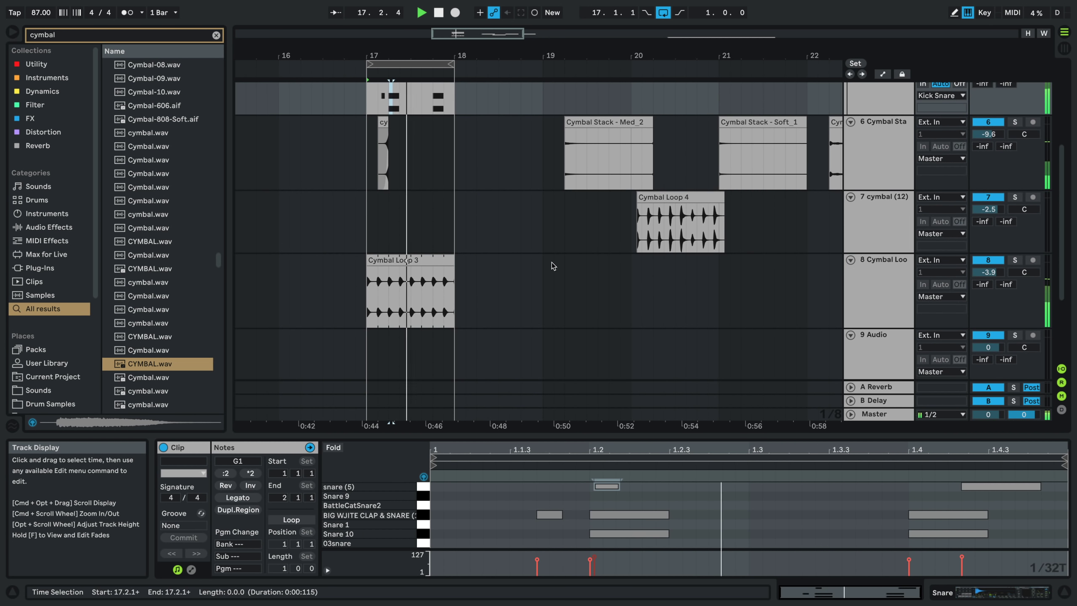
{"action": "scroll", "coordinate": [584, 242], "scroll_direction": "down", "scroll_amount": 1}
{"action": "key", "text": "space"}
{"action": "left_click", "coordinate": [692, 197]}
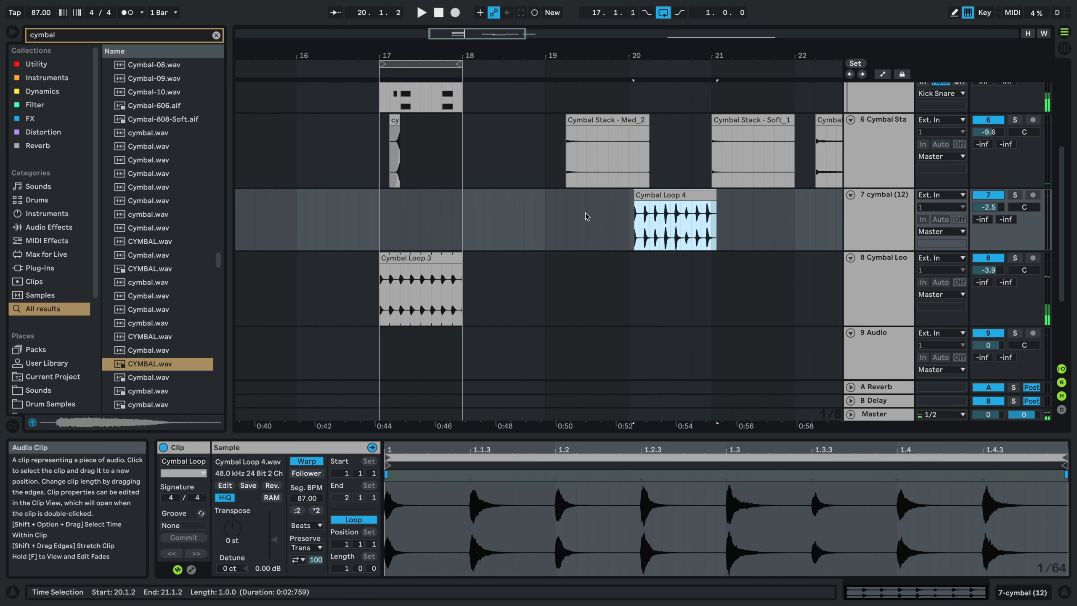
{"action": "left_click", "coordinate": [381, 219]}
{"action": "key", "text": "super+v"}
{"action": "key", "text": "space"}
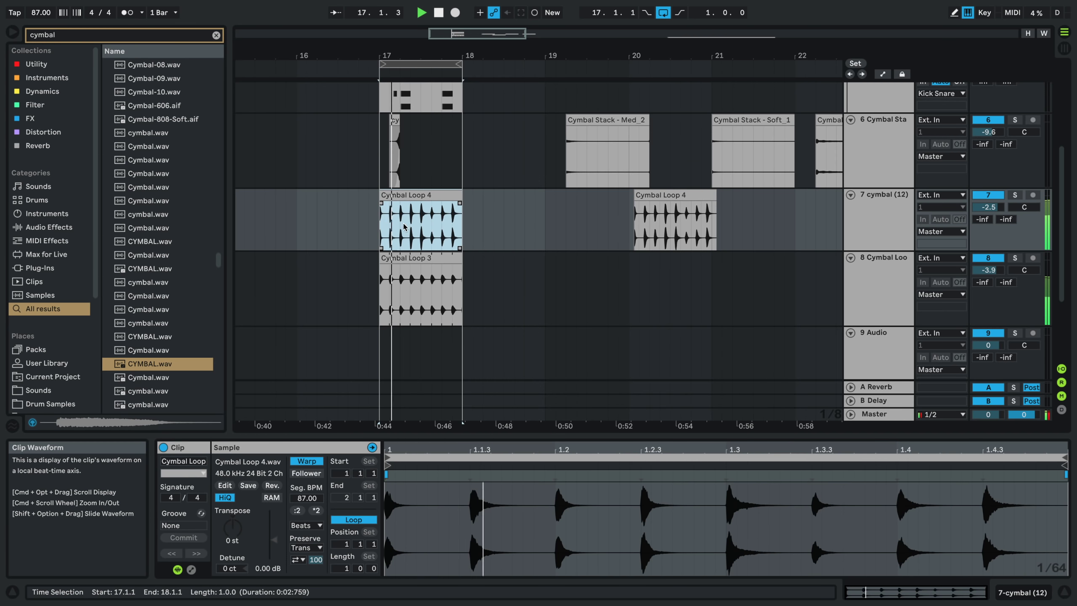
{"action": "left_click_drag", "start_coordinate": [269, 568], "coordinate": [268, 590]}
{"action": "left_click_drag", "start_coordinate": [274, 544], "coordinate": [274, 548]}
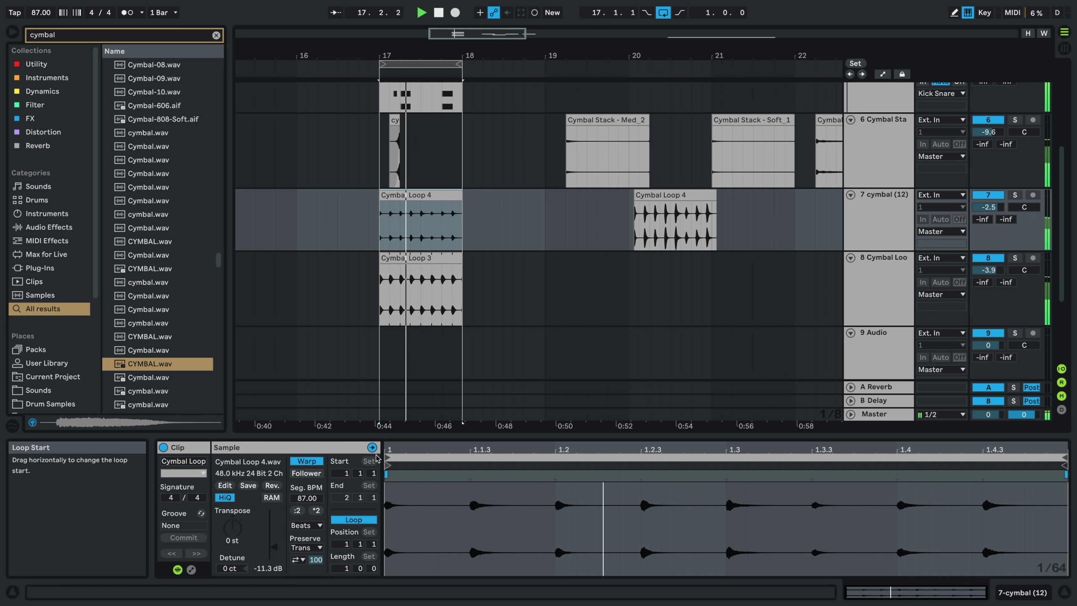
- Transpose Cymbal Loop 3 to -14 st and lower its clip gain to -15.8 dB
{"action": "left_click", "coordinate": [398, 258]}
{"action": "left_click_drag", "start_coordinate": [232, 528], "coordinate": [233, 545]}
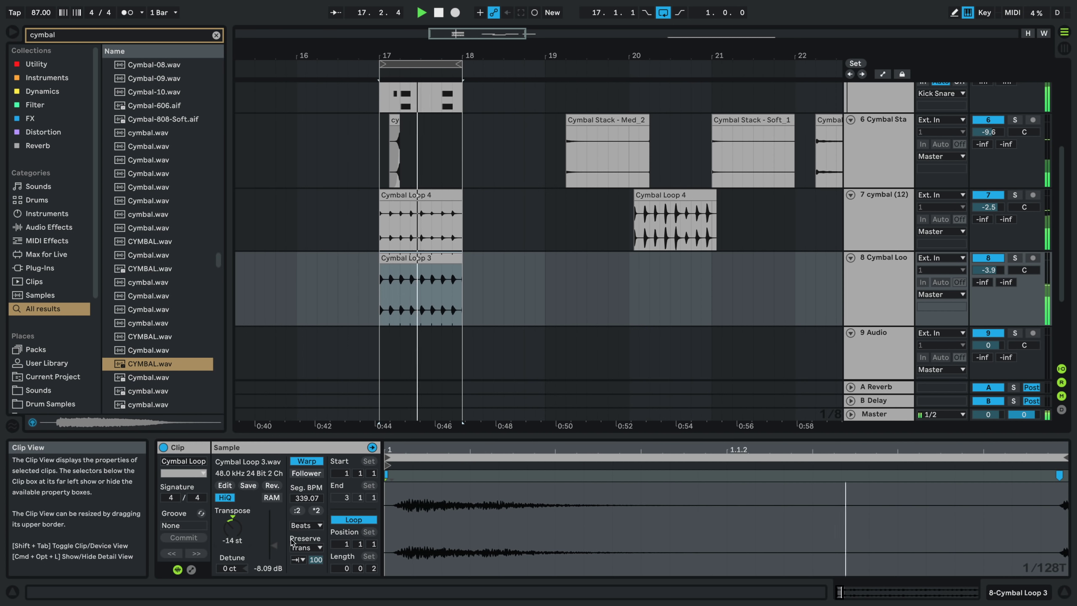
{"action": "mouse_move", "coordinate": [271, 546]}
{"action": "left_mouse_down"}
{"action": "mouse_move", "coordinate": [272, 560]}
{"action": "mouse_move", "coordinate": [275, 548]}
{"action": "left_mouse_up"}
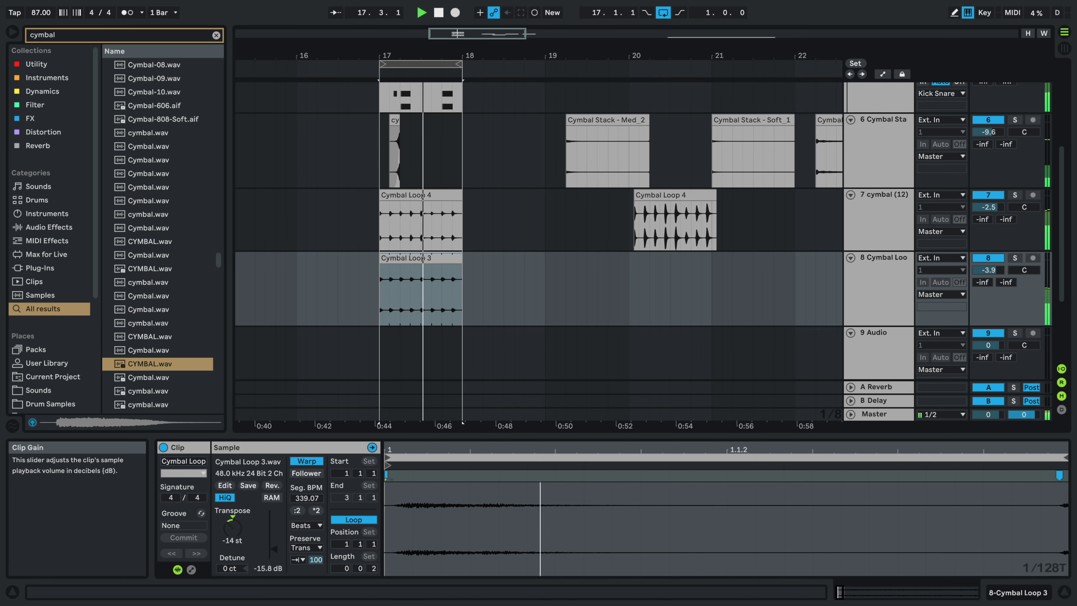
- Try doubling Cymbal Loop 3's segment BPM to 678.14, then halve it back to 339.07
{"action": "left_click", "coordinate": [302, 511]}
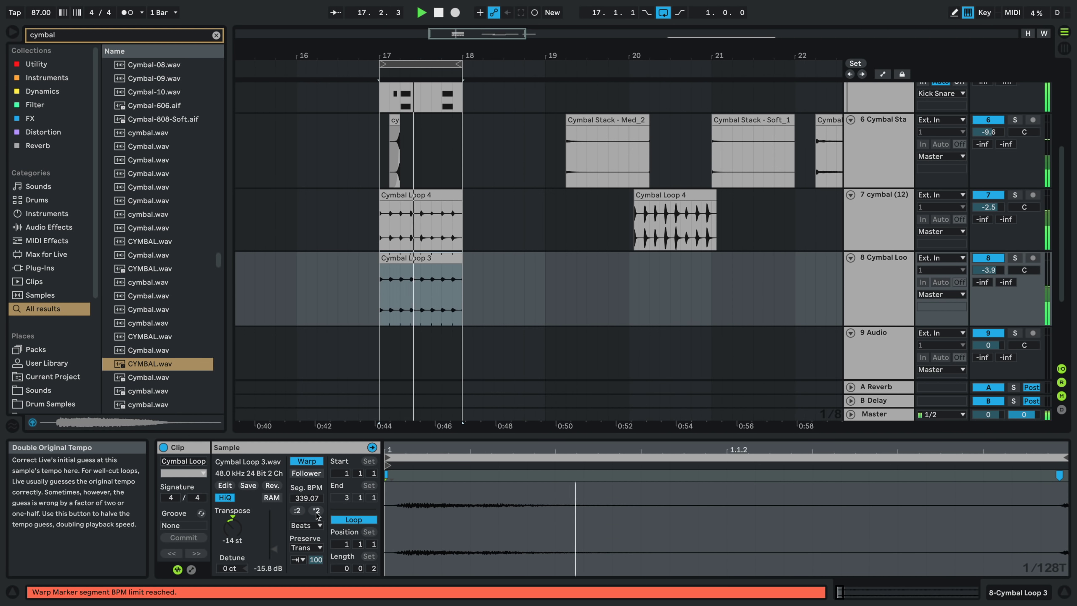
{"action": "left_click", "coordinate": [316, 510]}
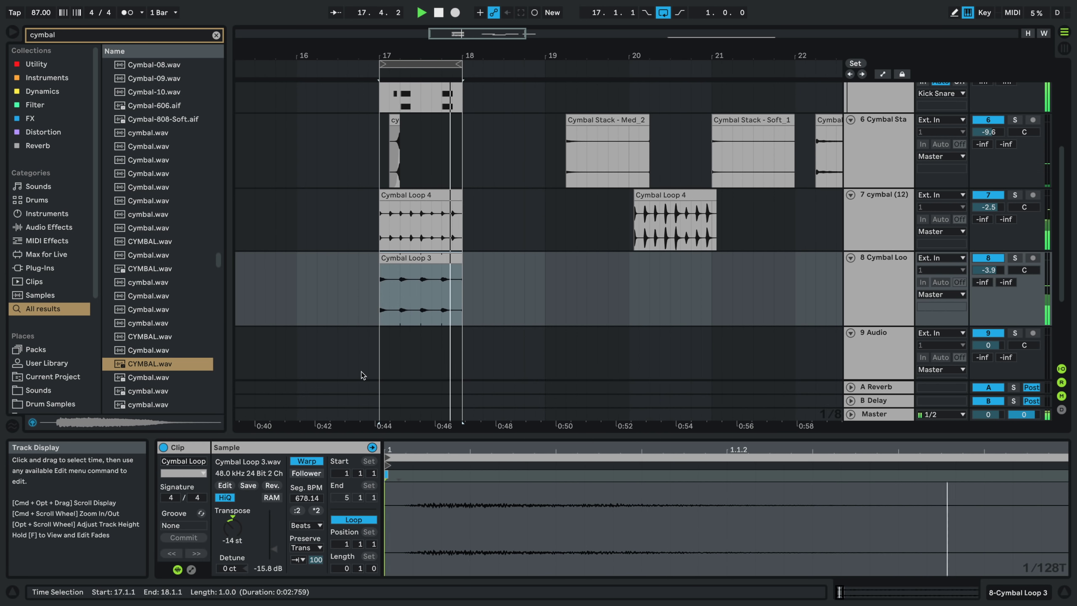
{"action": "scroll", "coordinate": [363, 375], "scroll_direction": "down", "scroll_amount": 3}
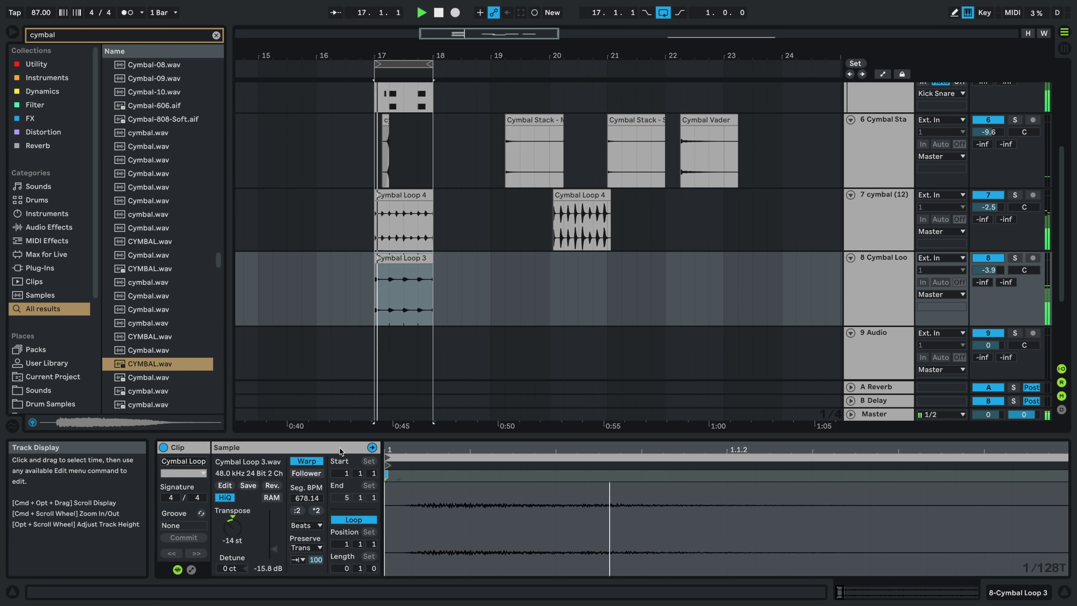
{"action": "left_click", "coordinate": [298, 511]}
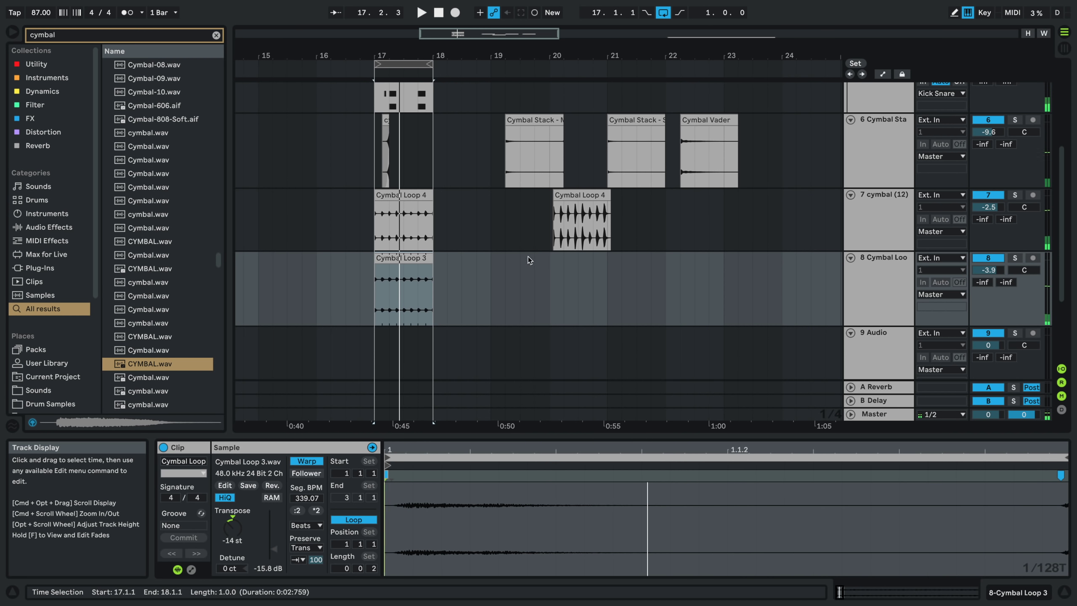
- Move the Cymbal Vader clip from bar 22 to the start of bar 17 on audio track 9 and audition it
{"action": "scroll", "coordinate": [513, 254], "scroll_direction": "up", "scroll_amount": 4}
{"action": "scroll", "coordinate": [508, 263], "scroll_direction": "down", "scroll_amount": 3}
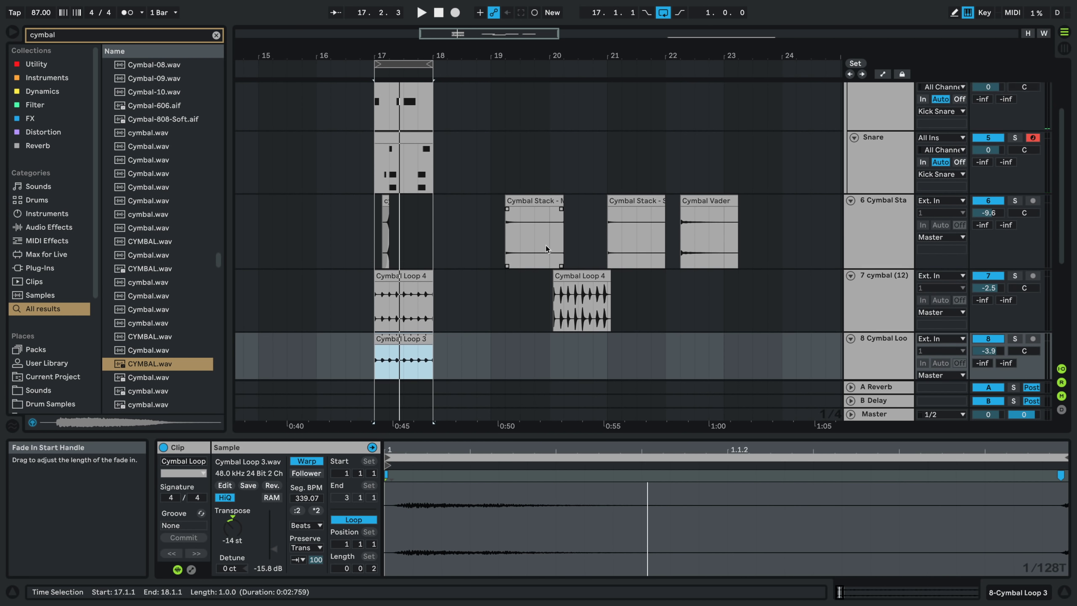
{"action": "left_click", "coordinate": [887, 311]}
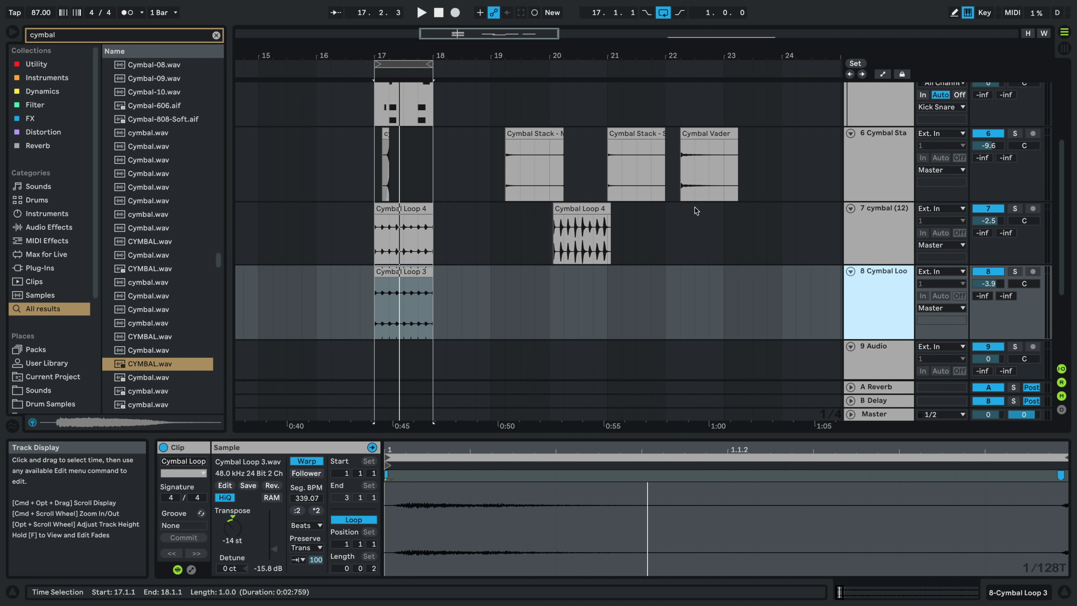
{"action": "left_click", "coordinate": [462, 358]}
{"action": "left_click_drag", "start_coordinate": [705, 170], "coordinate": [408, 352]}
{"action": "key", "text": "space"}
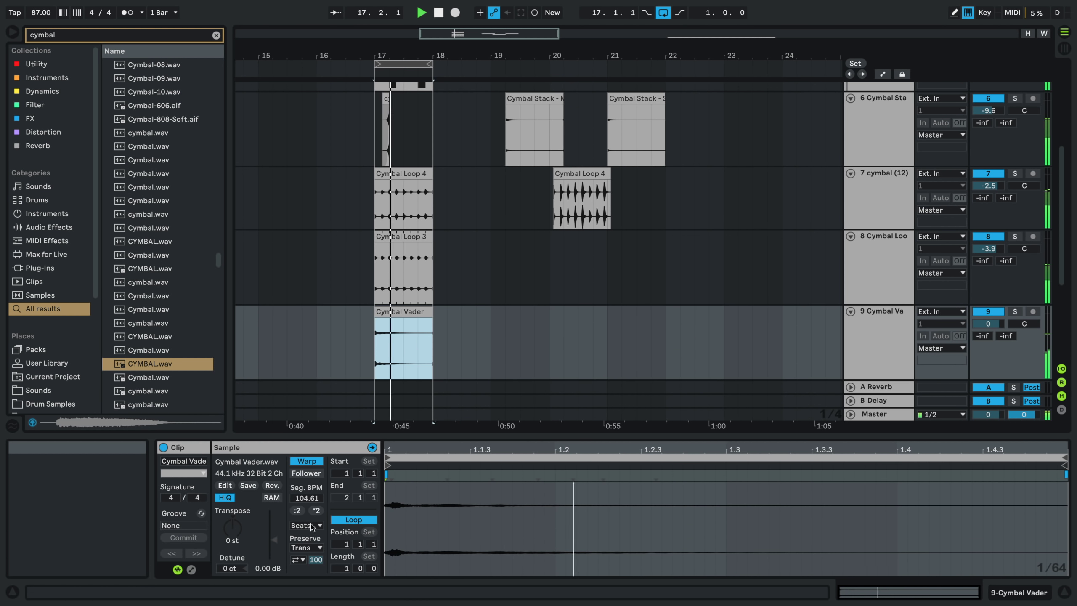
- Turn off warping for the Cymbal Vader clip and transpose it to -5 st
{"action": "left_click", "coordinate": [300, 459]}
{"action": "left_click", "coordinate": [302, 462]}
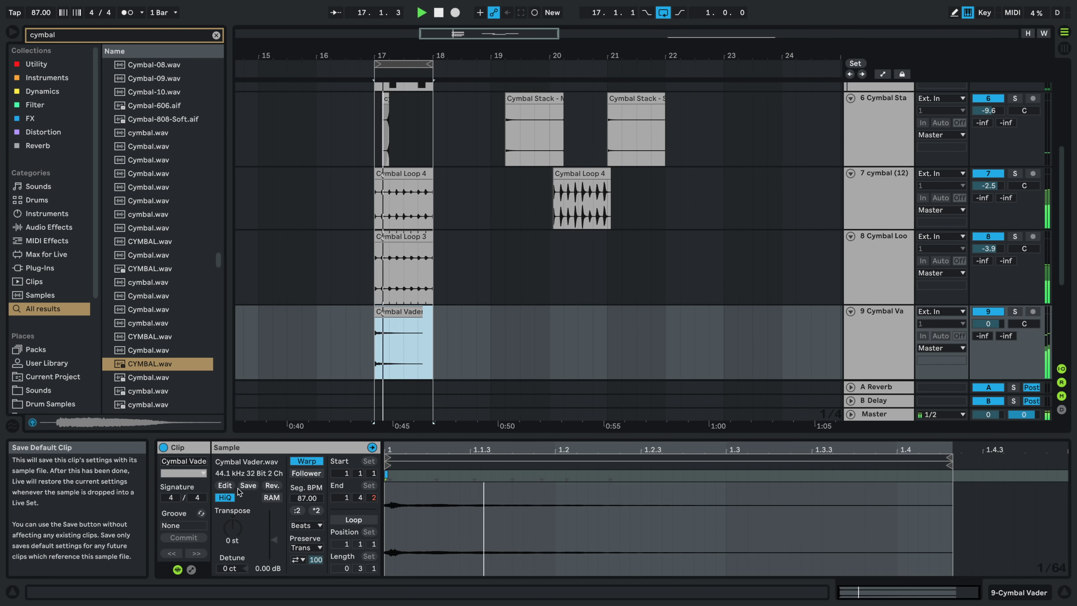
{"action": "left_click", "coordinate": [305, 462]}
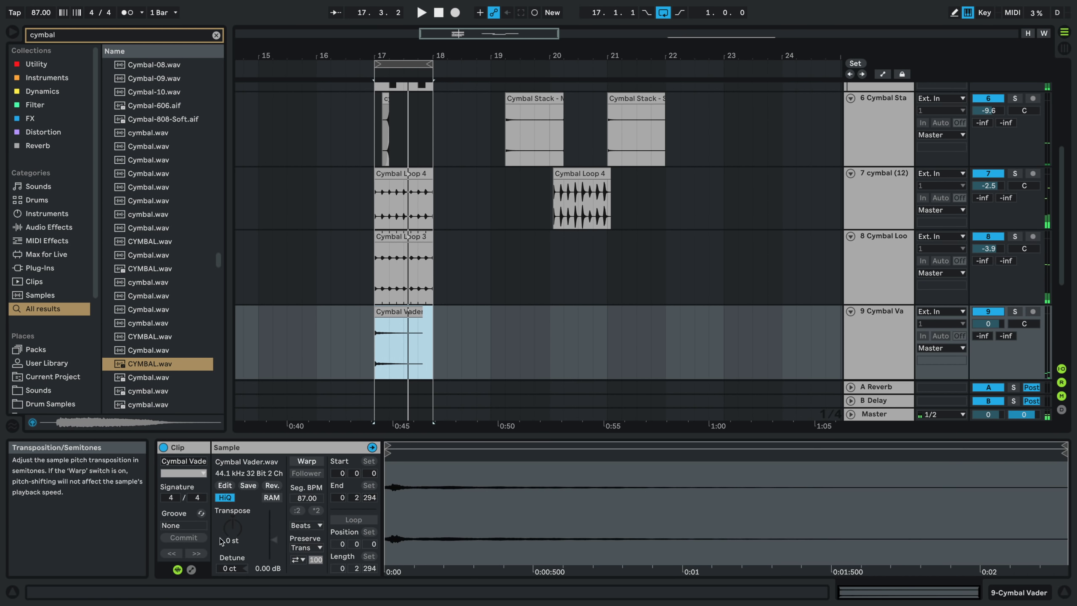
{"action": "left_click_drag", "start_coordinate": [222, 538], "coordinate": [222, 553]}
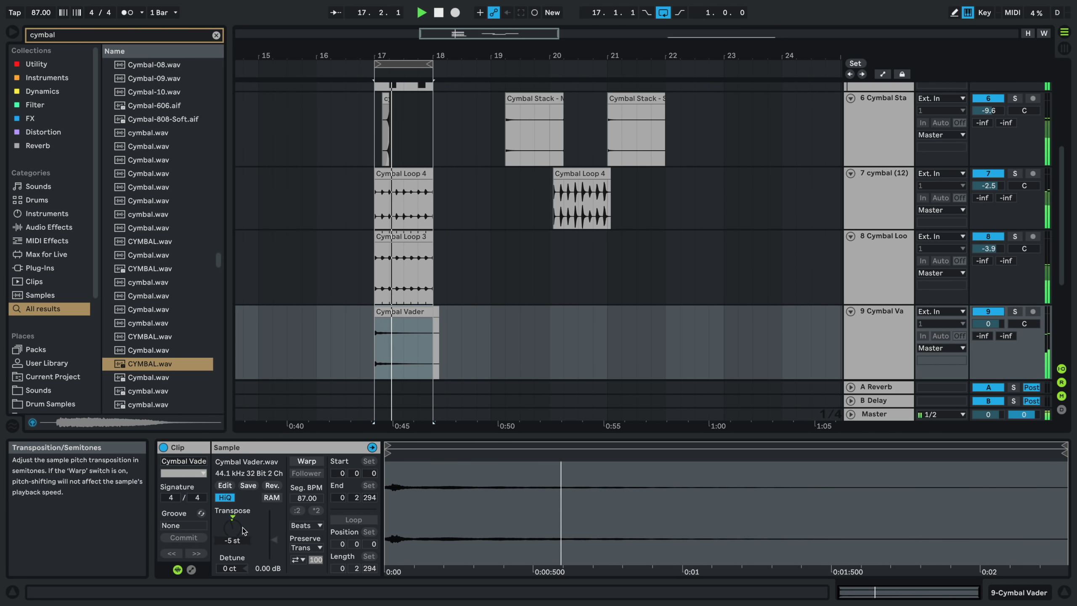
- Add a Tuner from the Utility collection to the Cymbal Vader track and play the loop through it
{"action": "double_click", "coordinate": [877, 345]}
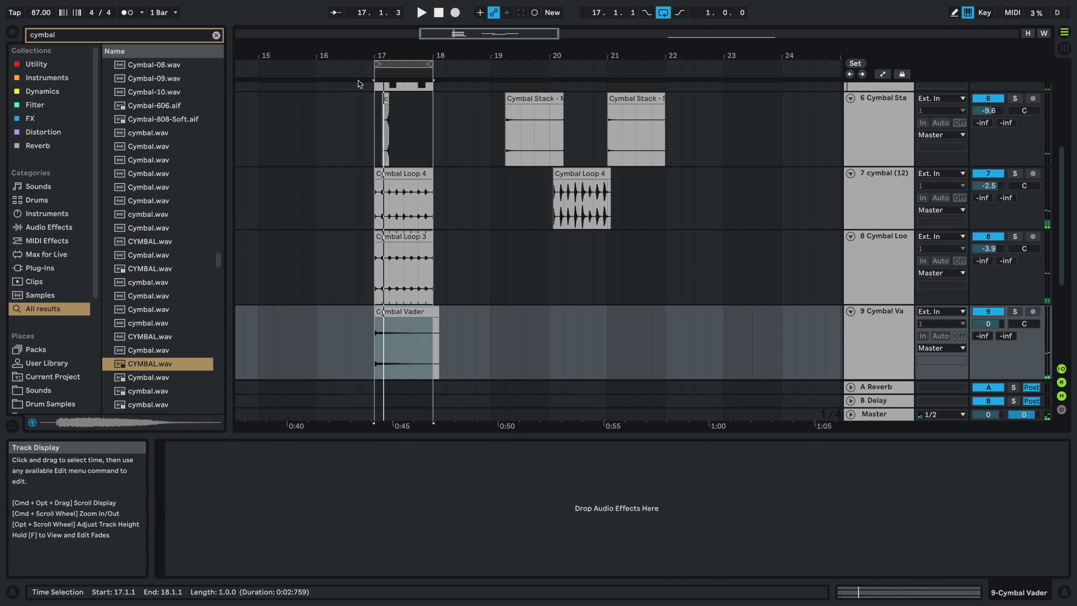
{"action": "left_click", "coordinate": [218, 36]}
{"action": "left_click", "coordinate": [35, 63]}
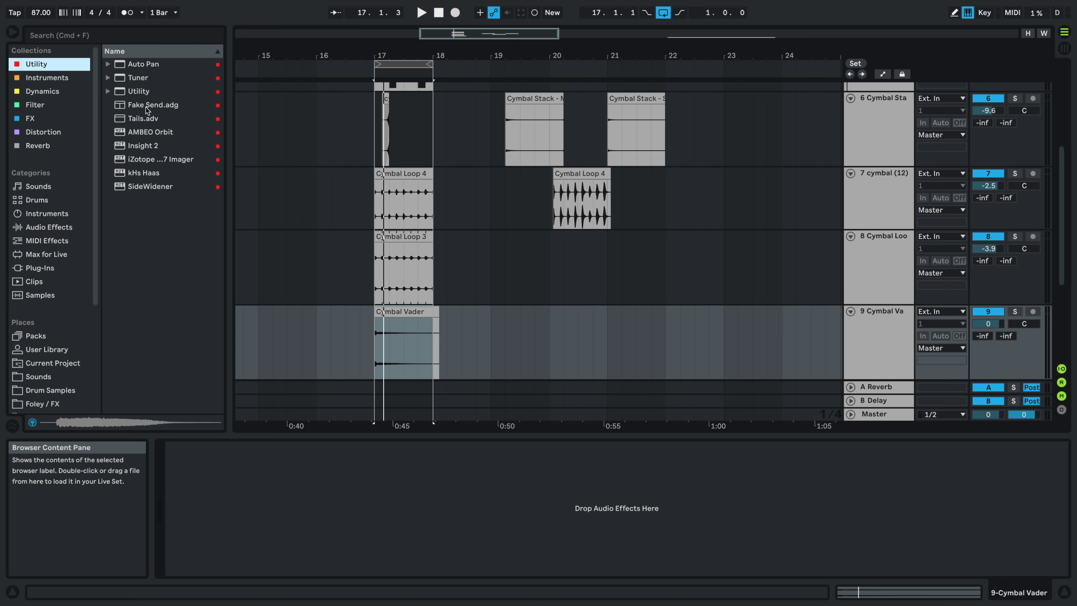
{"action": "left_click_drag", "start_coordinate": [137, 78], "coordinate": [412, 356]}
{"action": "key", "text": "space"}
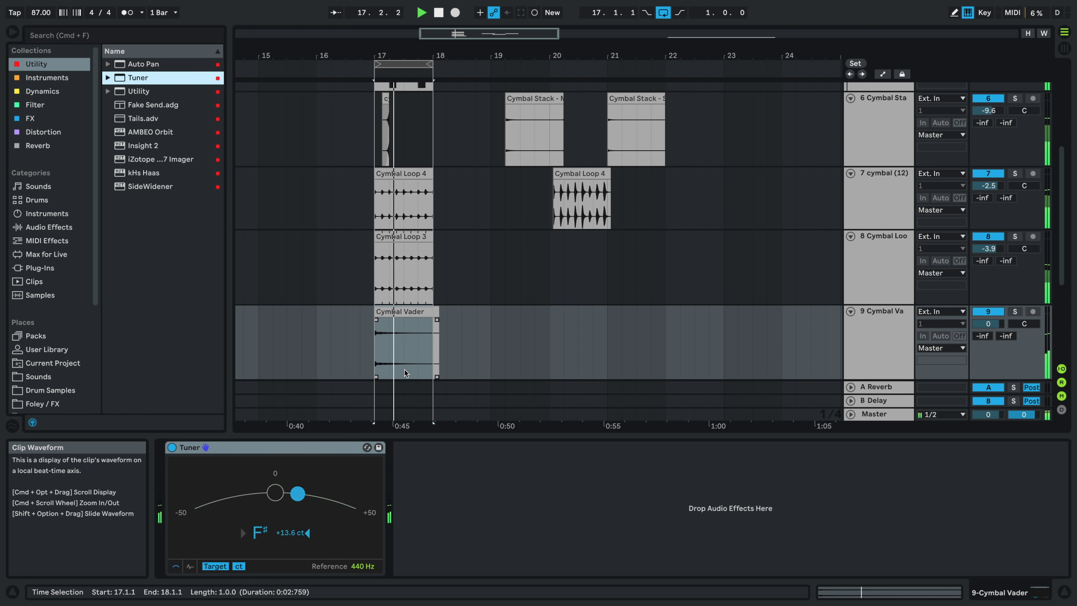
- Detune the Cymbal Vader clip by -5 ct and transpose it to -11 st, checking its pitch with the Tuner
{"action": "double_click", "coordinate": [406, 306]}
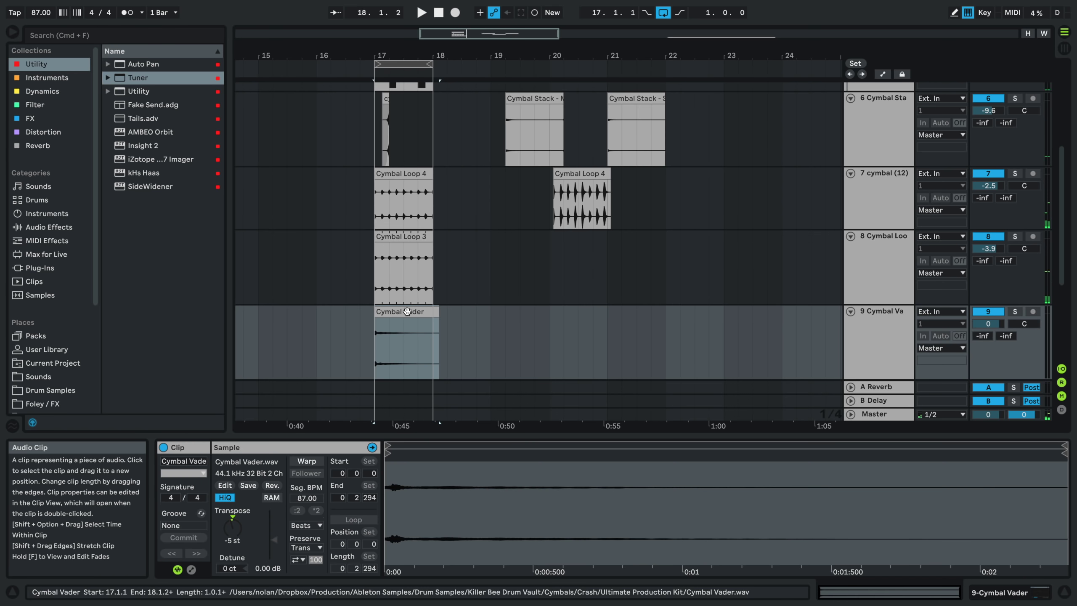
{"action": "mouse_move", "coordinate": [232, 529]}
{"action": "left_mouse_down"}
{"action": "mouse_move", "coordinate": [232, 541]}
{"action": "mouse_move", "coordinate": [233, 523]}
{"action": "left_mouse_up"}
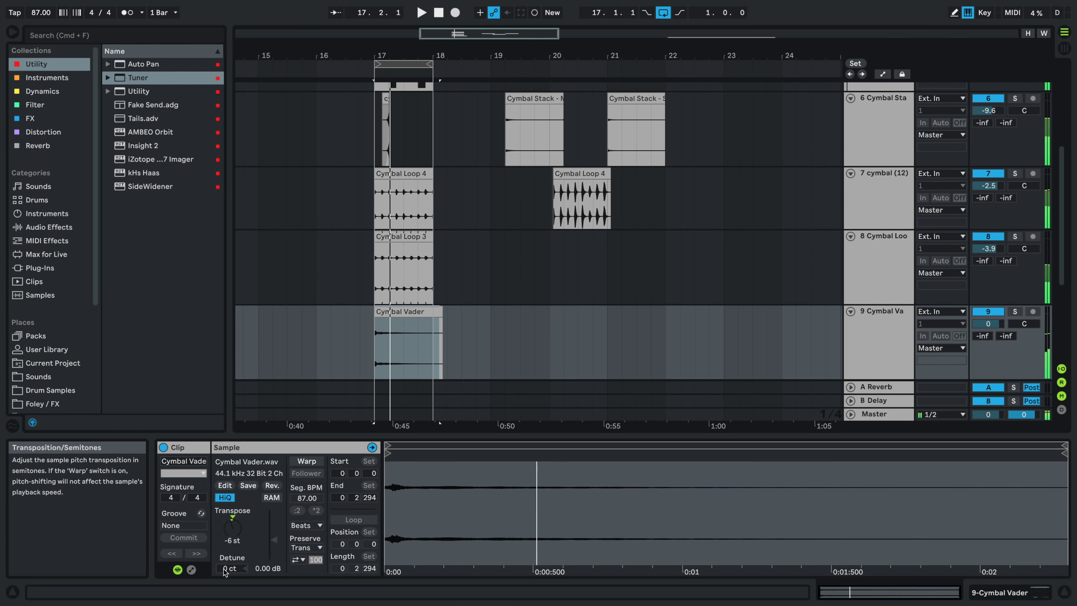
{"action": "left_click_drag", "start_coordinate": [230, 568], "coordinate": [230, 569]}
{"action": "left_click_drag", "start_coordinate": [232, 528], "coordinate": [233, 535]}
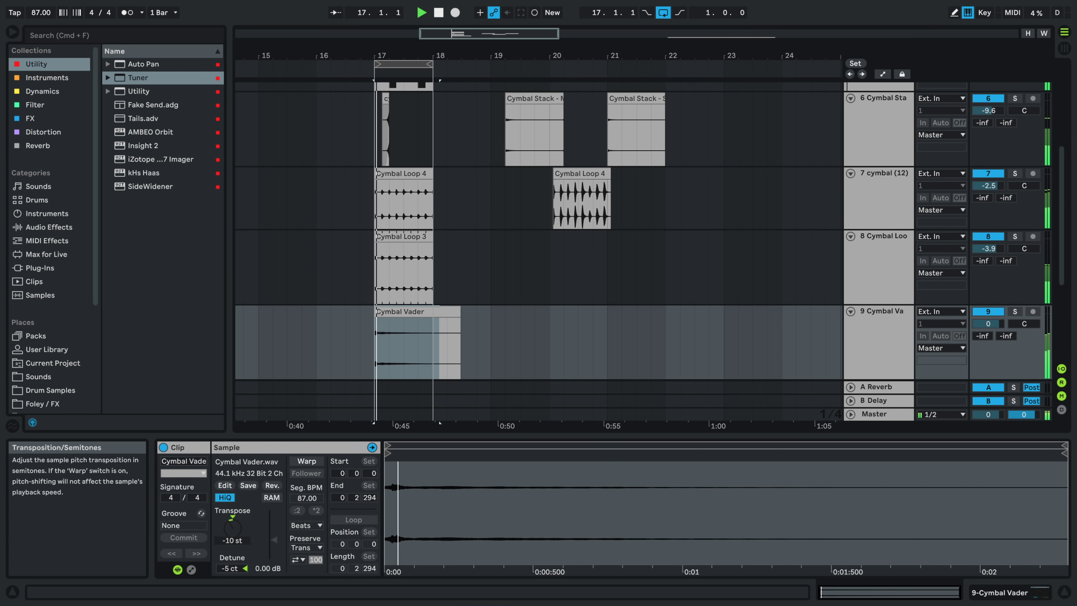
{"action": "key", "text": "shift+Tab"}
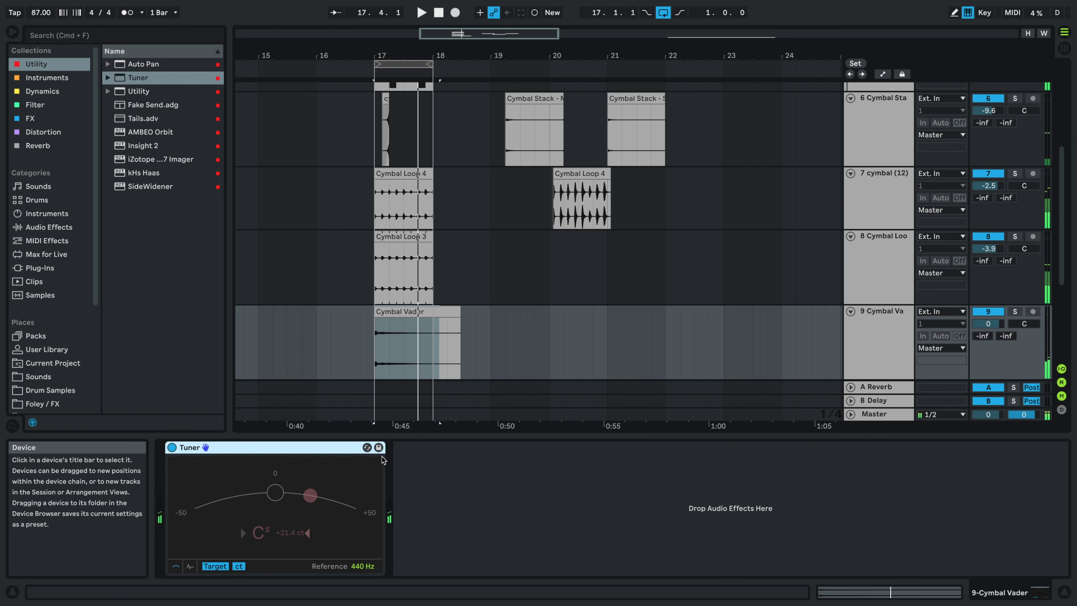
{"action": "key", "text": "shift+Tab"}
{"action": "left_click_drag", "start_coordinate": [235, 527], "coordinate": [235, 525]}
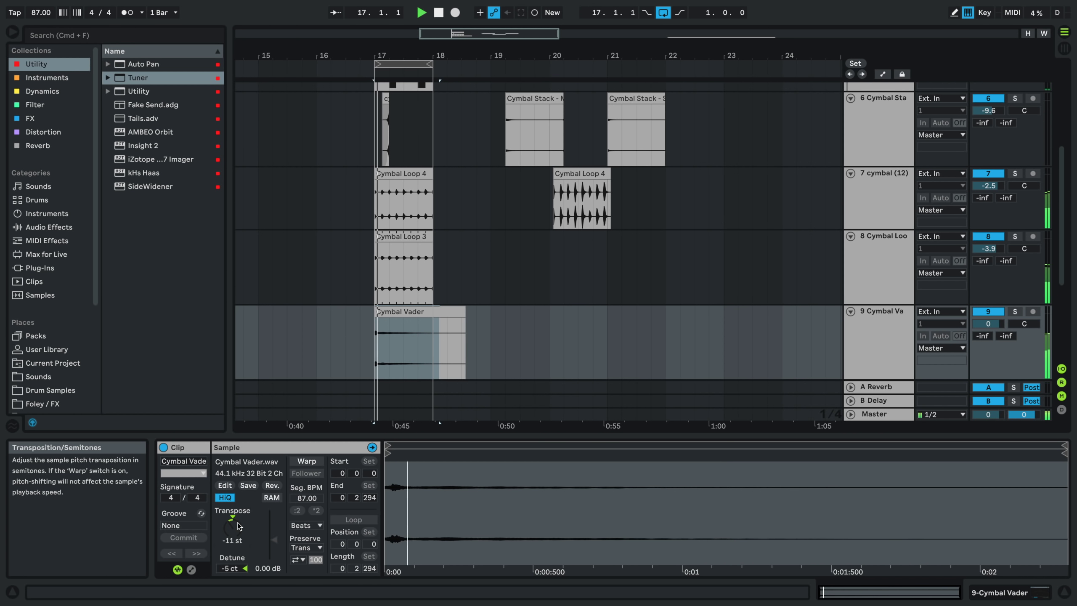
- Transpose the Cymbal Vader clip to -7 st and detune it by -16 ct, checking its pitch with the Tuner
{"action": "key", "text": "shift+Tab"}
{"action": "key", "text": "shift+Tab"}
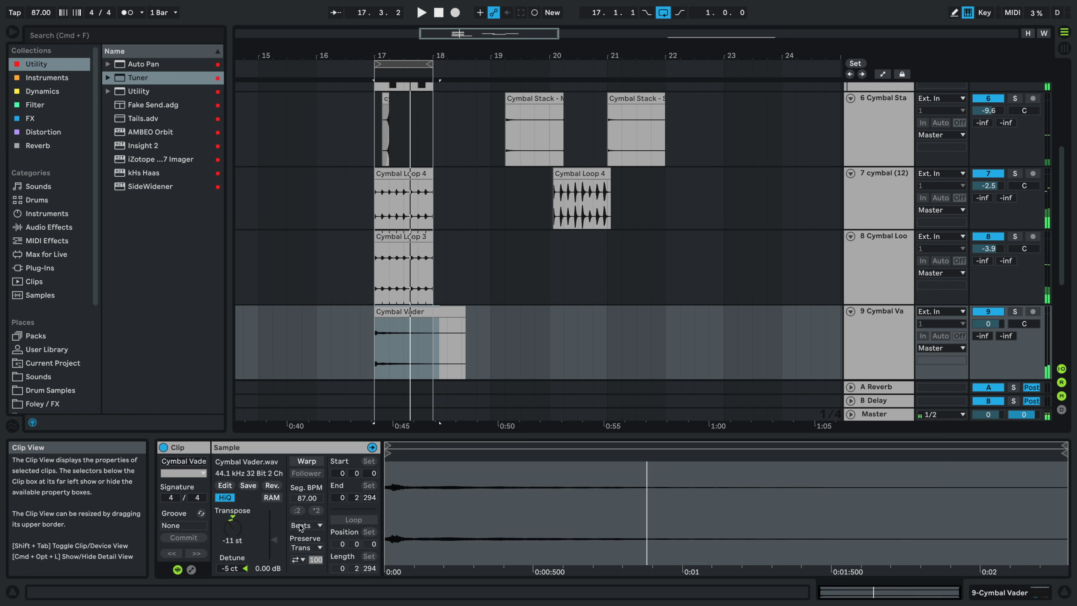
{"action": "key", "text": "shift+Tab"}
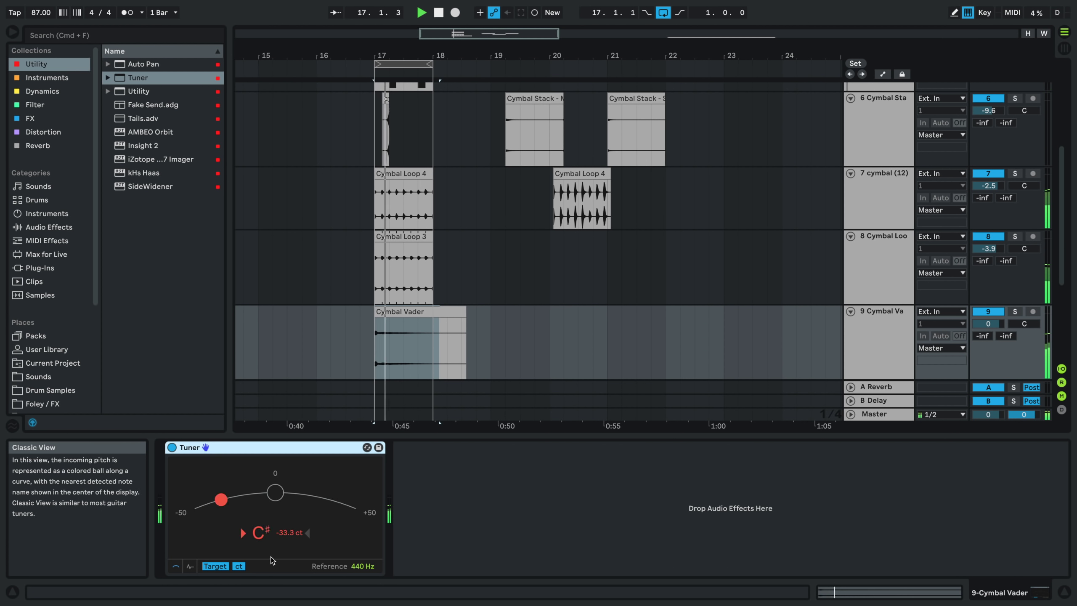
{"action": "key", "text": "shift+Tab"}
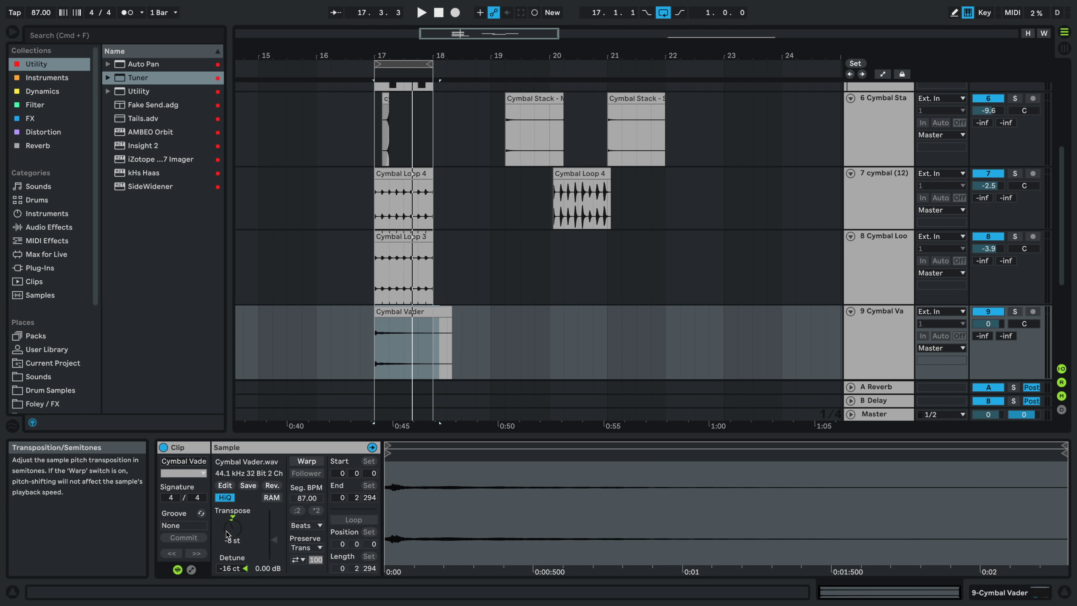
{"action": "key", "text": "Up"}
{"action": "key", "text": "space"}
{"action": "key", "text": "space"}
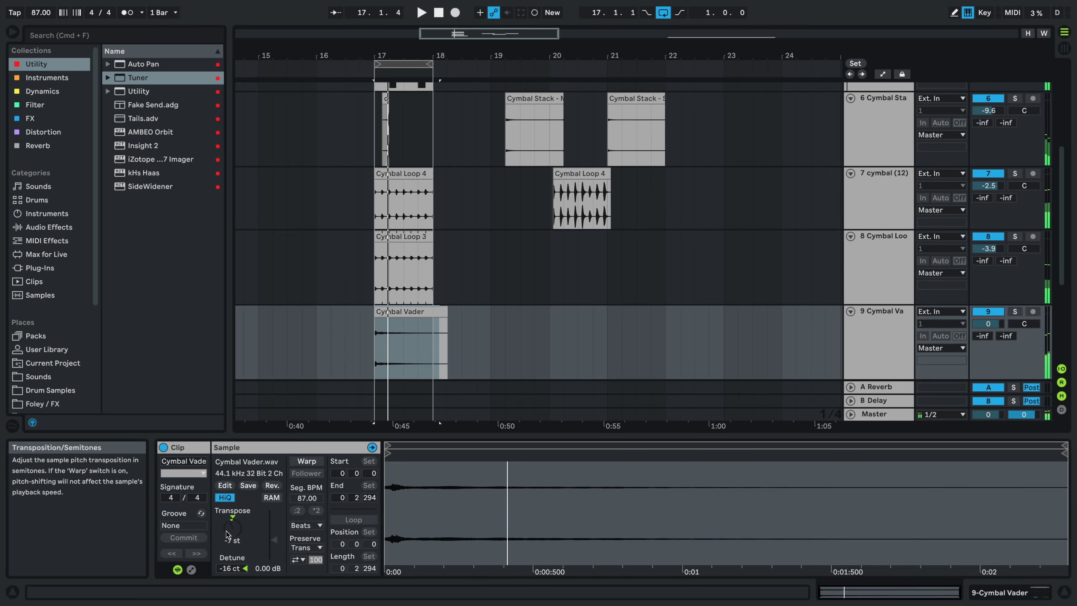
{"action": "key", "text": "ctrl+Left"}
{"action": "key", "text": "ctrl+Right"}
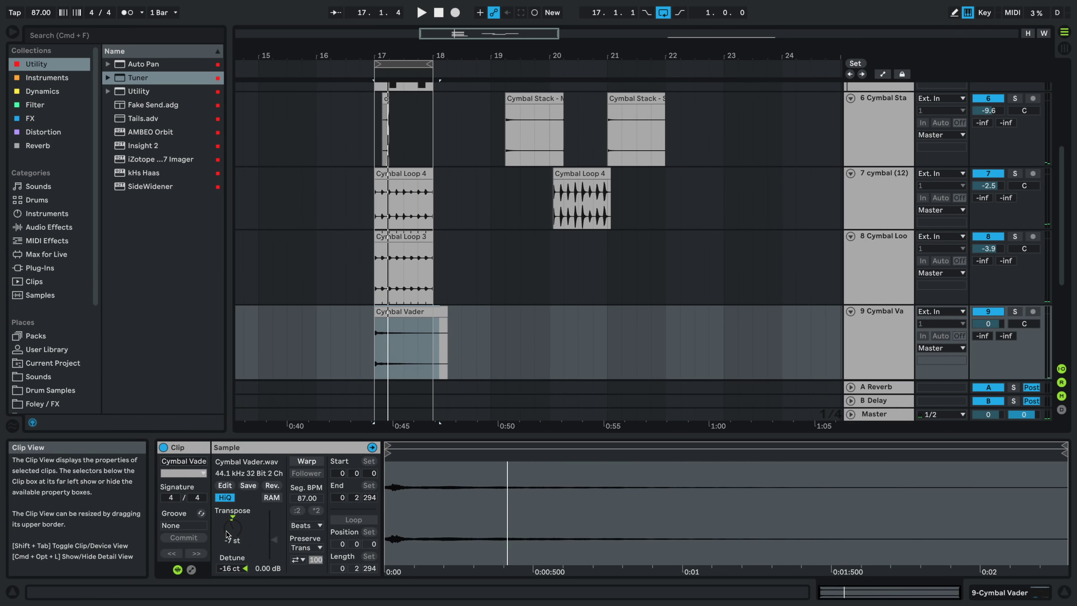
{"action": "key", "text": "shift+Tab"}
{"action": "key", "text": "space"}
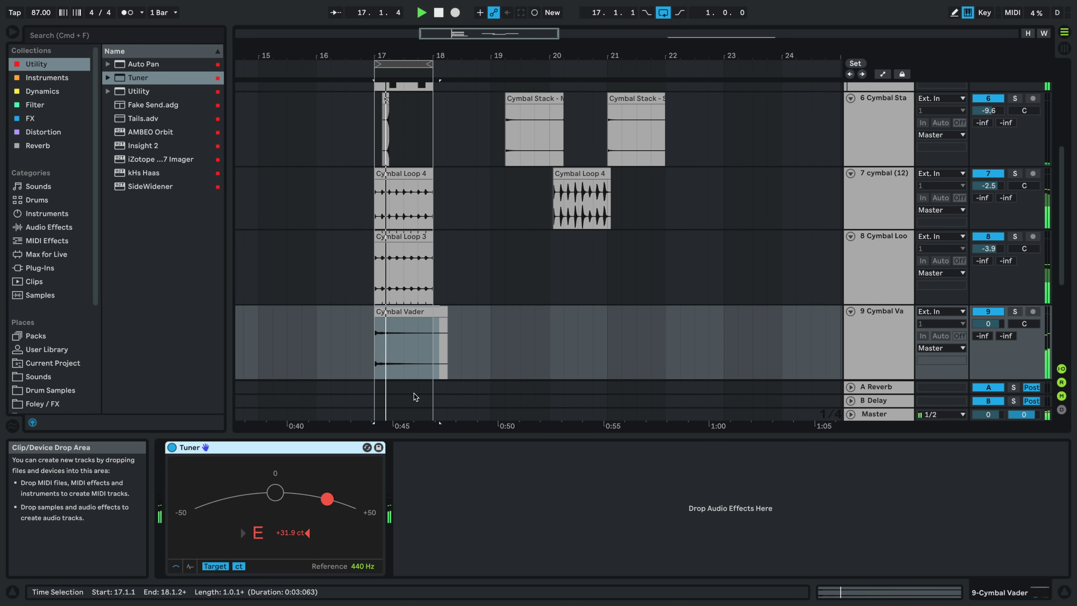
- Detune the Cymbal Vader clip by -19 ct and lower its track volume to -2.8 dB
{"action": "double_click", "coordinate": [394, 334]}
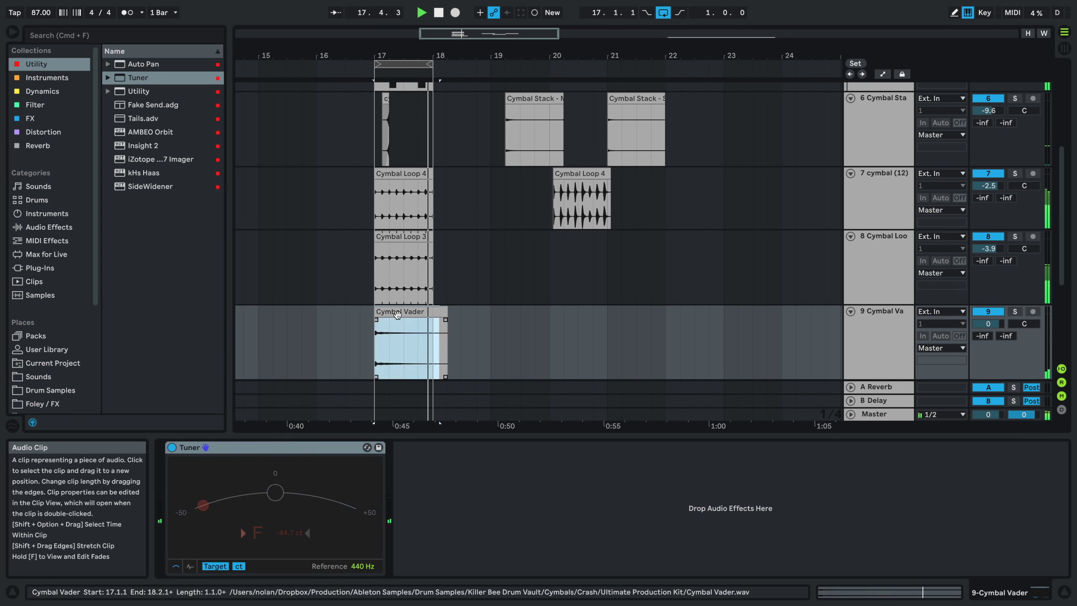
{"action": "left_click_drag", "start_coordinate": [232, 569], "coordinate": [232, 574]}
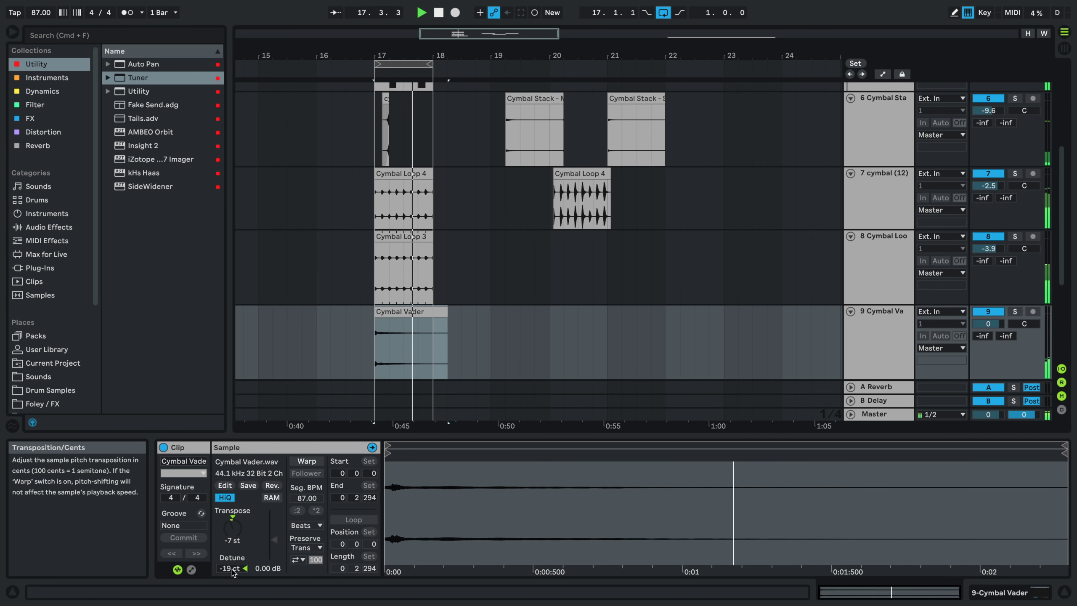
{"action": "left_click_drag", "start_coordinate": [988, 323], "coordinate": [988, 336]}
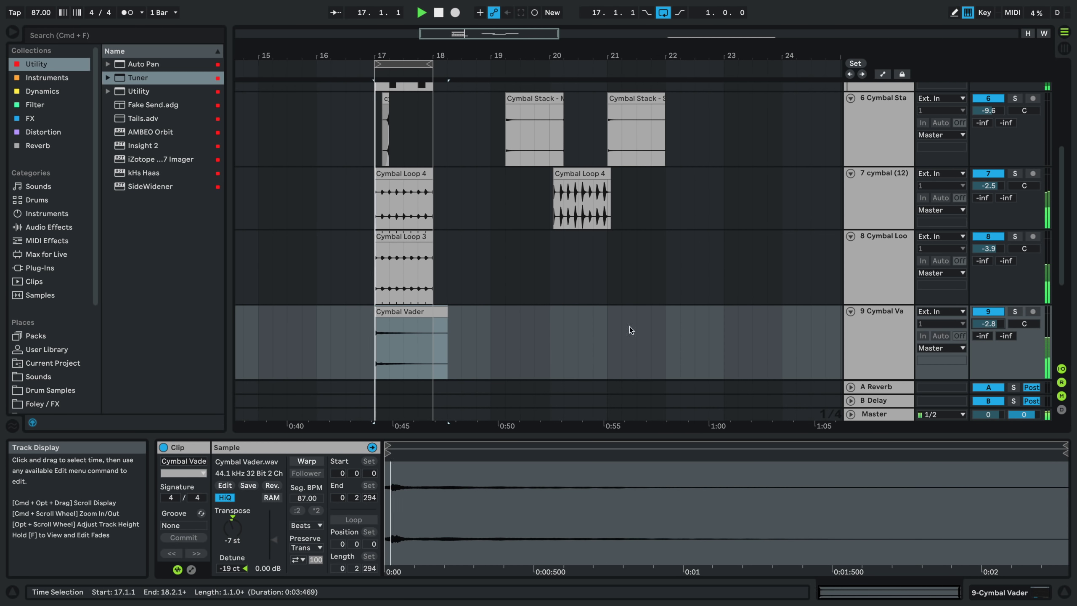
- Fold cymbal tracks 9, 7 and 8 to make room in the arrangement
{"action": "scroll", "coordinate": [419, 324], "scroll_direction": "down", "scroll_amount": 3}
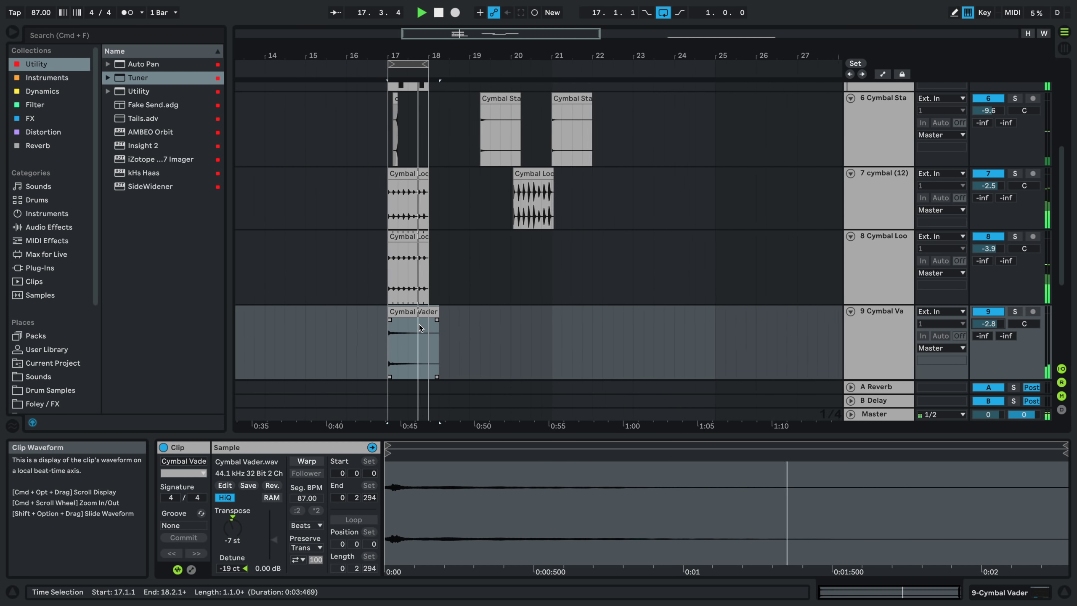
{"action": "left_click", "coordinate": [574, 101]}
{"action": "left_click", "coordinate": [850, 311]}
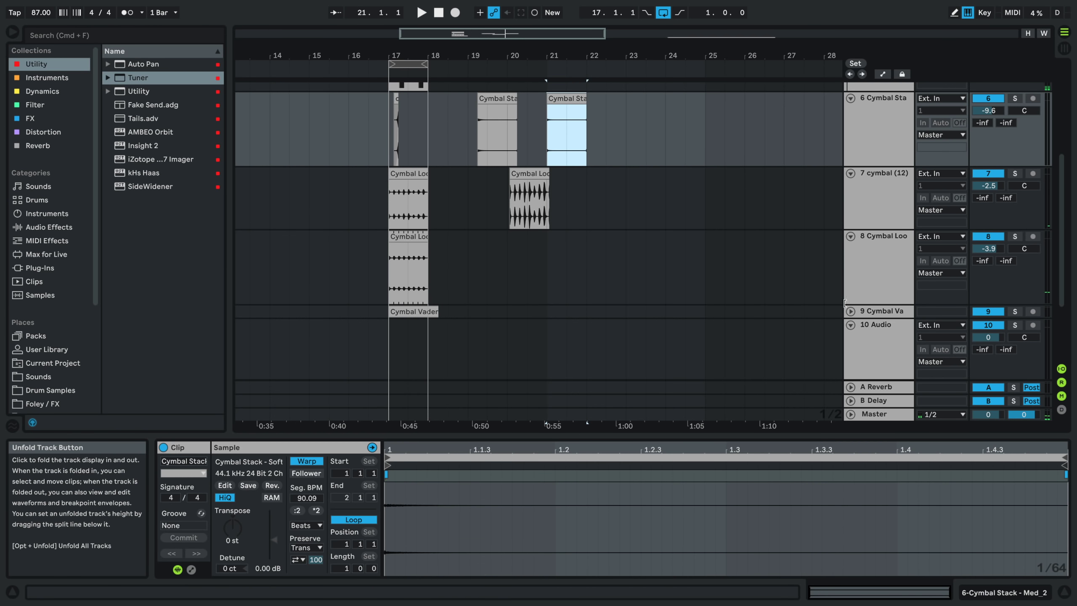
{"action": "left_click", "coordinate": [850, 173]}
{"action": "left_click", "coordinate": [851, 187]}
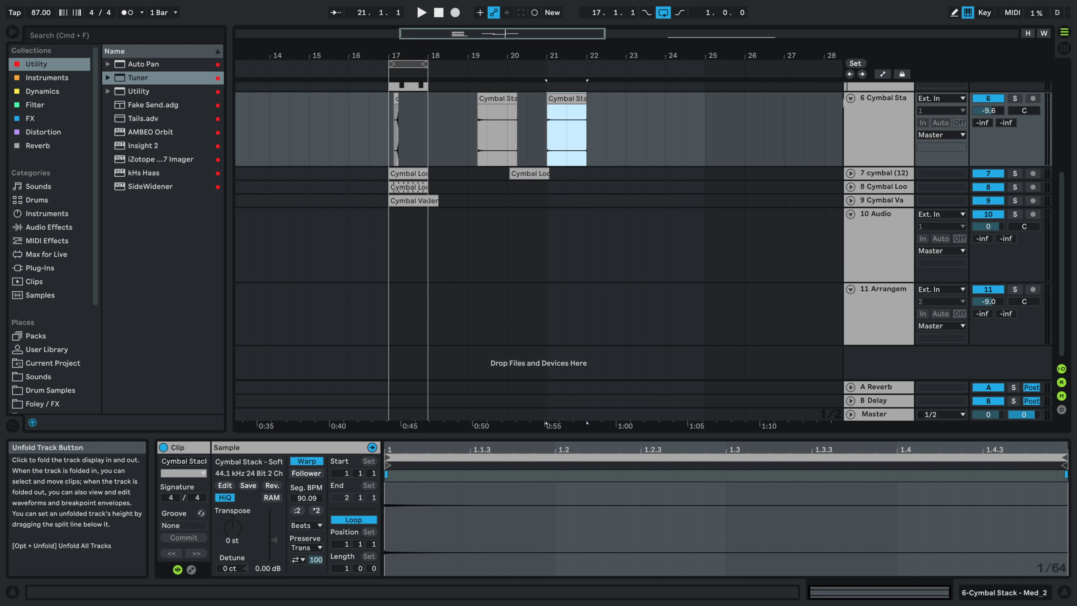
- Move the Cymbal Stack - Med clip from bar 19 to the start of bar 17 on audio track 10 and audition it
{"action": "left_click", "coordinate": [880, 224]}
{"action": "left_click_drag", "start_coordinate": [503, 99], "coordinate": [416, 217]}
{"action": "key", "text": "space"}
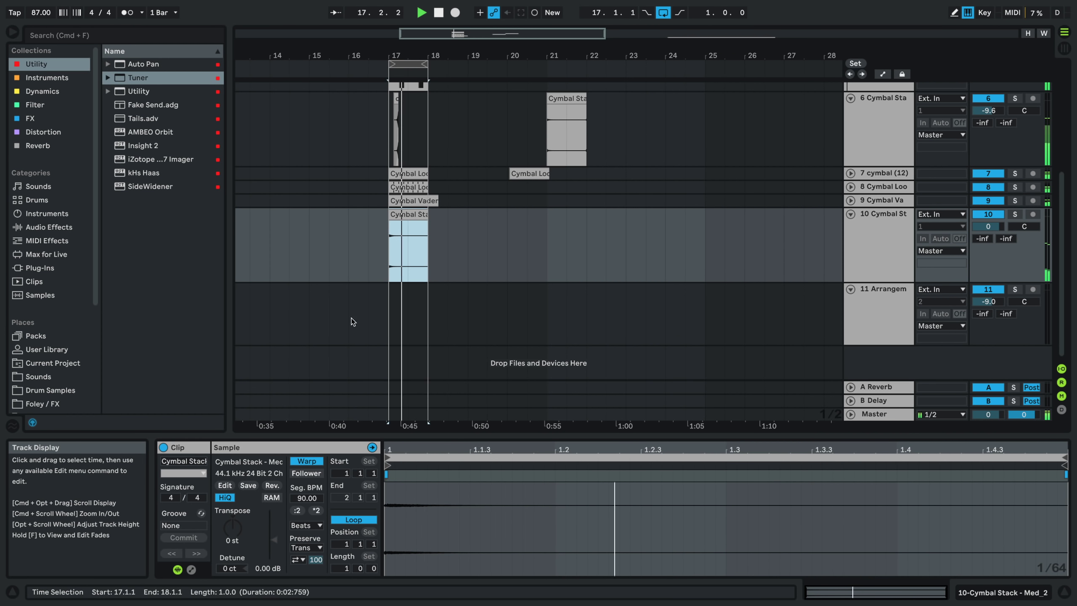
{"action": "scroll", "coordinate": [386, 264], "scroll_direction": "up", "scroll_amount": 5}
{"action": "scroll", "coordinate": [385, 263], "scroll_direction": "up", "scroll_amount": 1}
{"action": "key", "text": "space"}
- Try repeating the first eighth note of the Cymbal Stack - Med clip across bar 17 and play the loop
{"action": "mouse_move", "coordinate": [412, 265]}
{"action": "left_mouse_down"}
{"action": "mouse_move", "coordinate": [392, 264]}
{"action": "mouse_move", "coordinate": [402, 265]}
{"action": "left_mouse_up"}
{"action": "key", "text": "super+d"}
{"action": "key", "text": "super+d"}
{"action": "key", "text": "super+d"}
{"action": "key", "text": "super+d"}
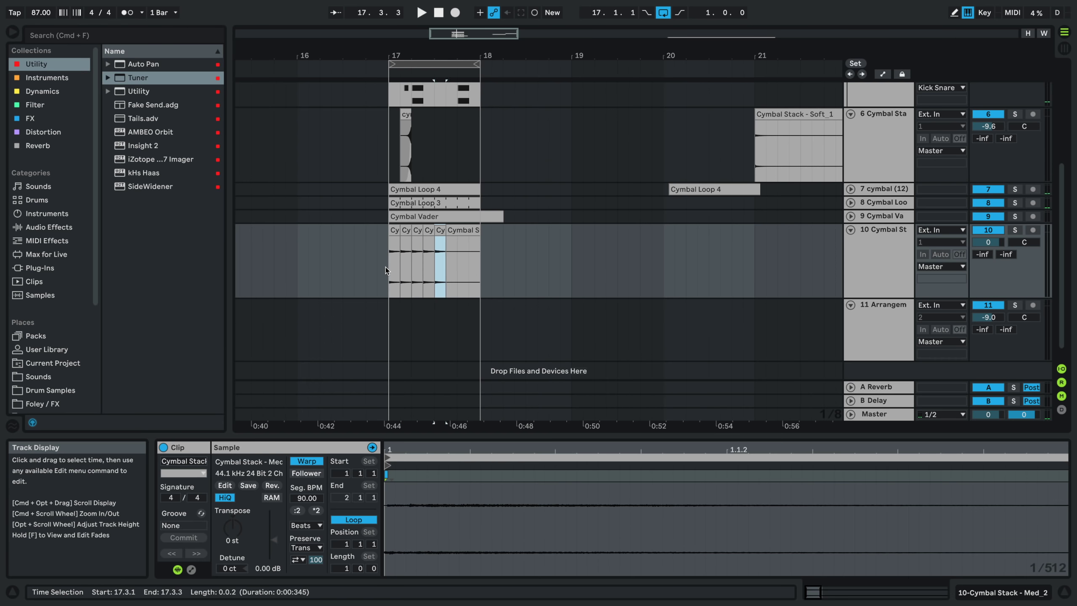
{"action": "key", "text": "space"}
{"action": "left_click", "coordinate": [387, 269]}
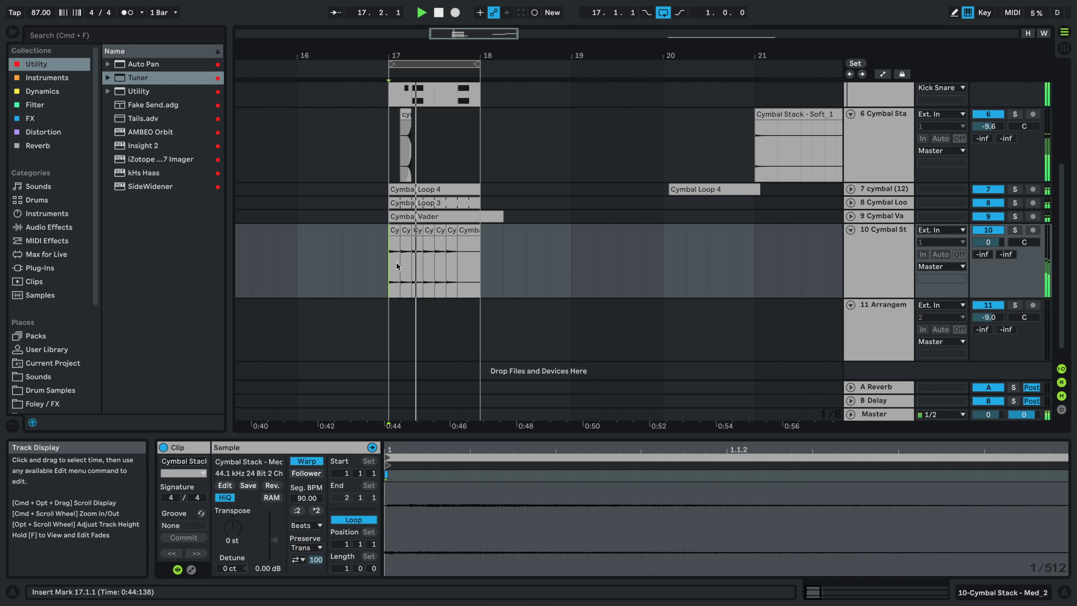
{"action": "key", "text": "space"}
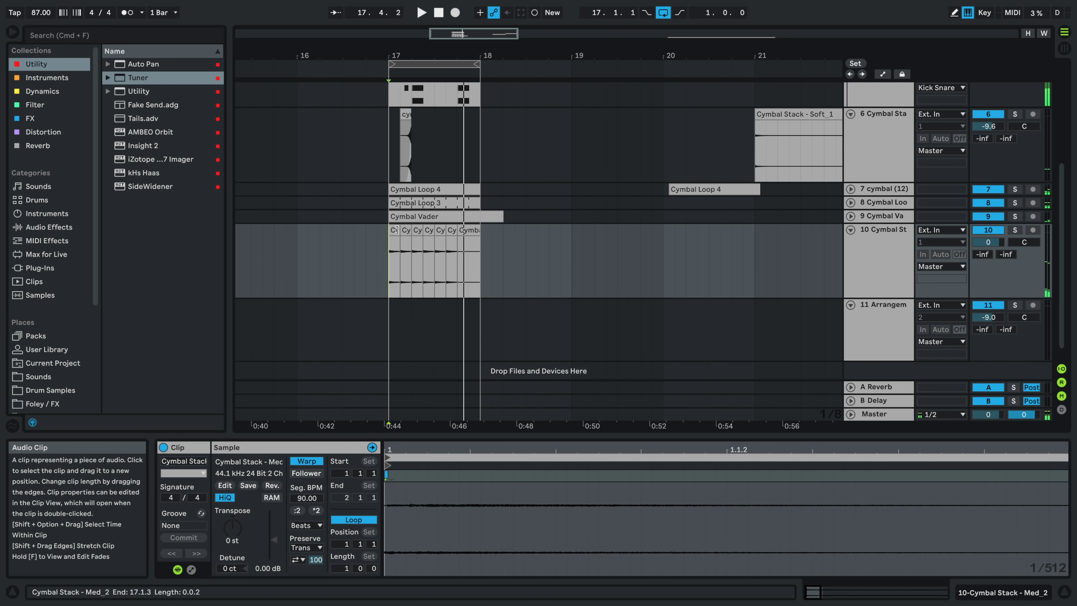
- Lengthen the first Cymbal Stack - Med slice to a quarter note and duplicate it four times, then play from bar 17
{"action": "left_click_drag", "start_coordinate": [399, 230], "coordinate": [407, 230]}
{"action": "key", "text": "super+d"}
{"action": "key", "text": "super+d"}
{"action": "key", "text": "super+d"}
{"action": "key", "text": "super+d"}
{"action": "left_click", "coordinate": [382, 258]}
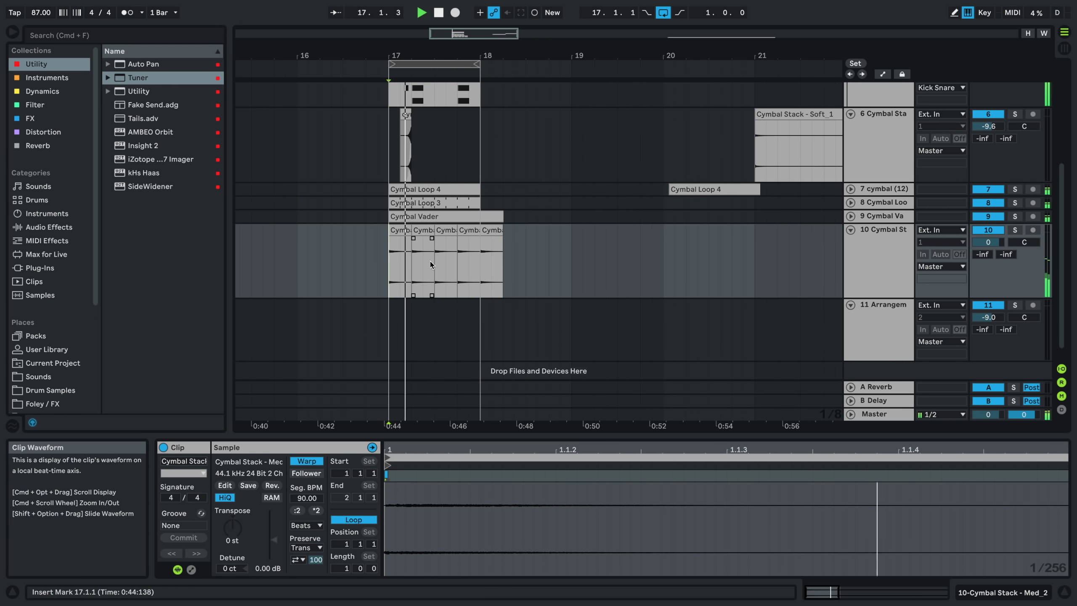
- Delete the surplus Cymbal Stack - Med slice after bar 18 and lower track 10's volume to -6.2 dB
{"action": "left_click", "coordinate": [492, 254]}
{"action": "key", "text": "Delete"}
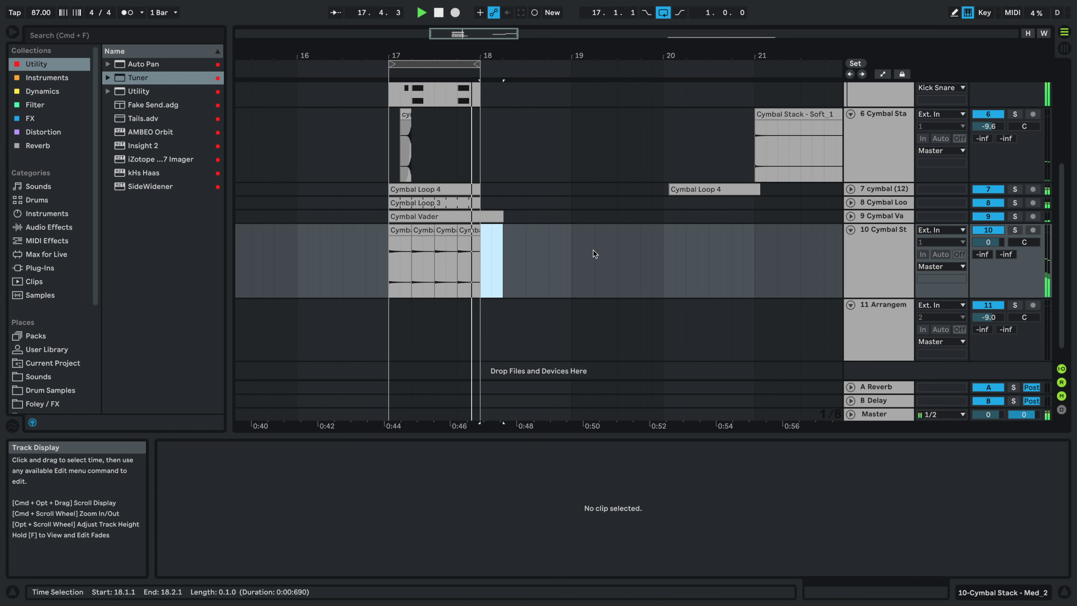
{"action": "left_click_drag", "start_coordinate": [995, 246], "coordinate": [995, 270]}
- Insert a new audio track directly below track 10
{"action": "scroll", "coordinate": [685, 262], "scroll_direction": "down", "scroll_amount": 4}
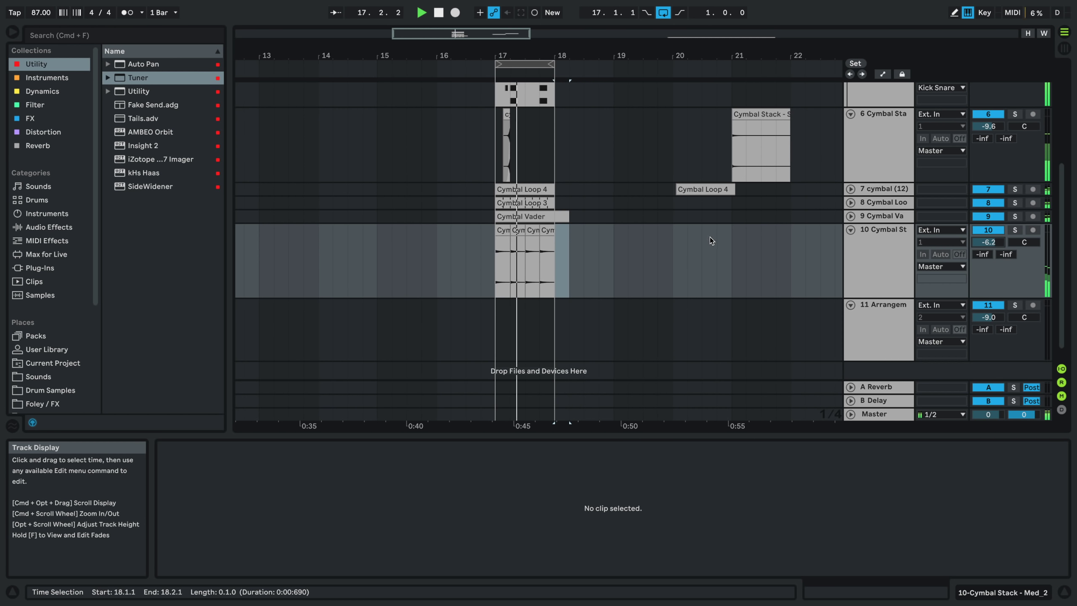
{"action": "left_click", "coordinate": [875, 260]}
{"action": "key", "text": "super+t"}
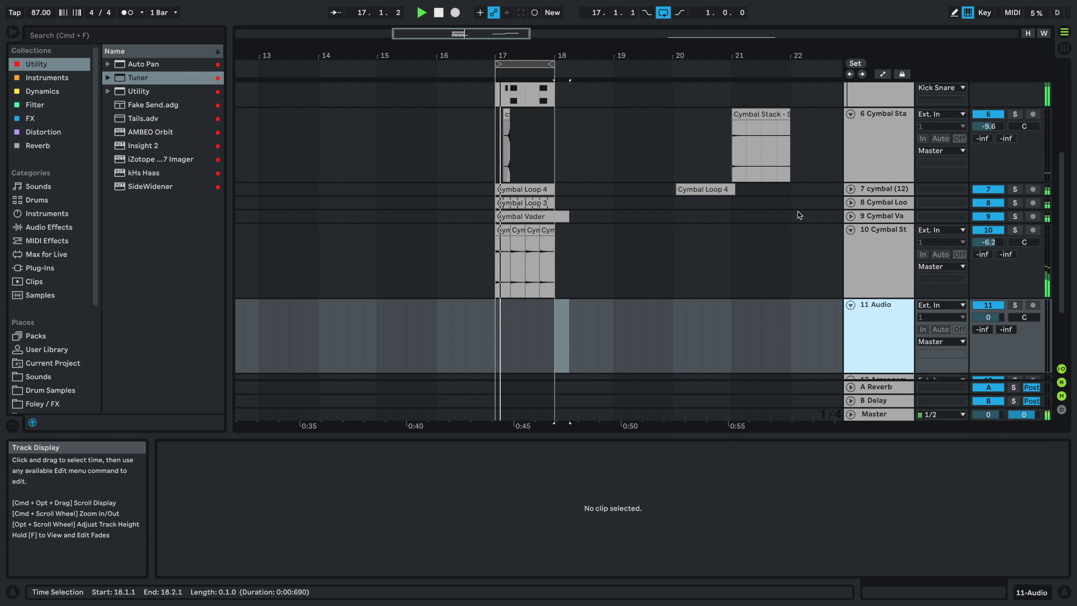
- Move the Cymbal Stack - Soft clip from bar 21 to bar 17 on track 11 and repeat its first half bar on beat 3
{"action": "left_click", "coordinate": [756, 133]}
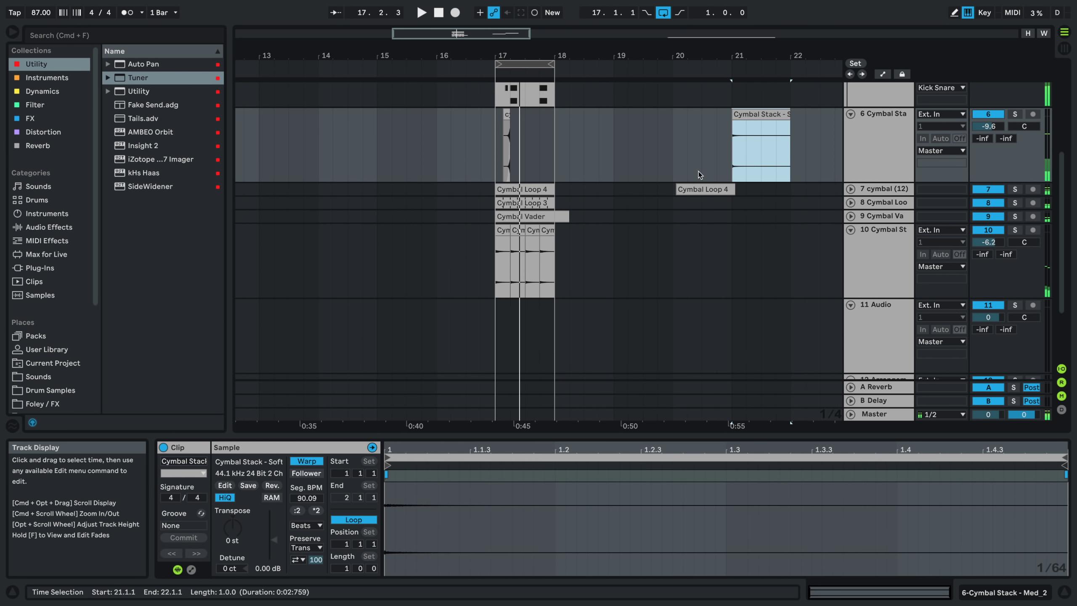
{"action": "key", "text": "super+x"}
{"action": "left_click", "coordinate": [495, 340]}
{"action": "key", "text": "super+v"}
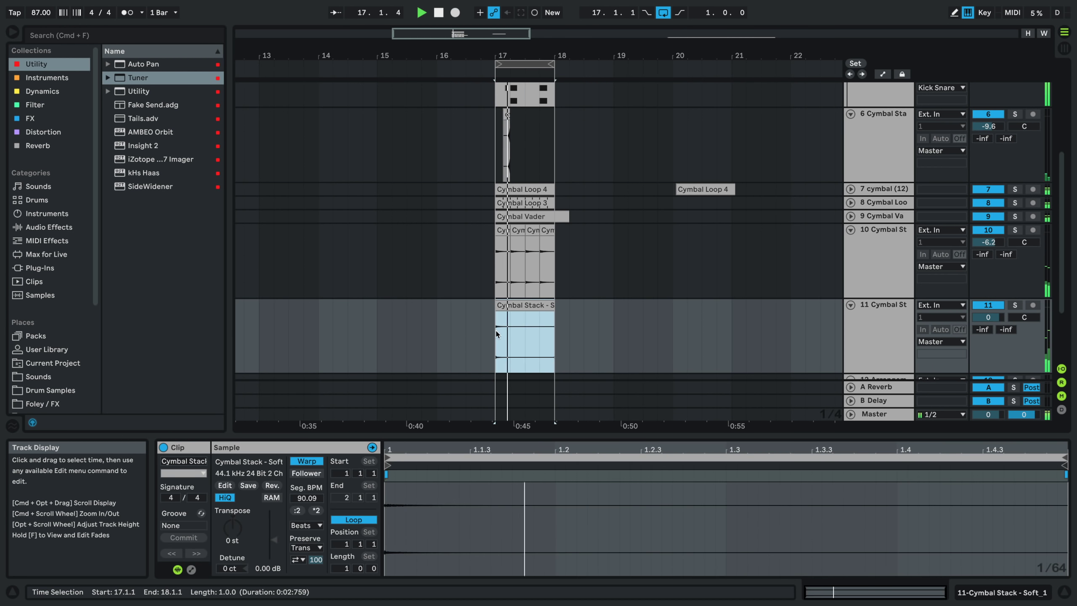
{"action": "left_click_drag", "start_coordinate": [494, 339], "coordinate": [525, 335]}
{"action": "key", "text": "super+e"}
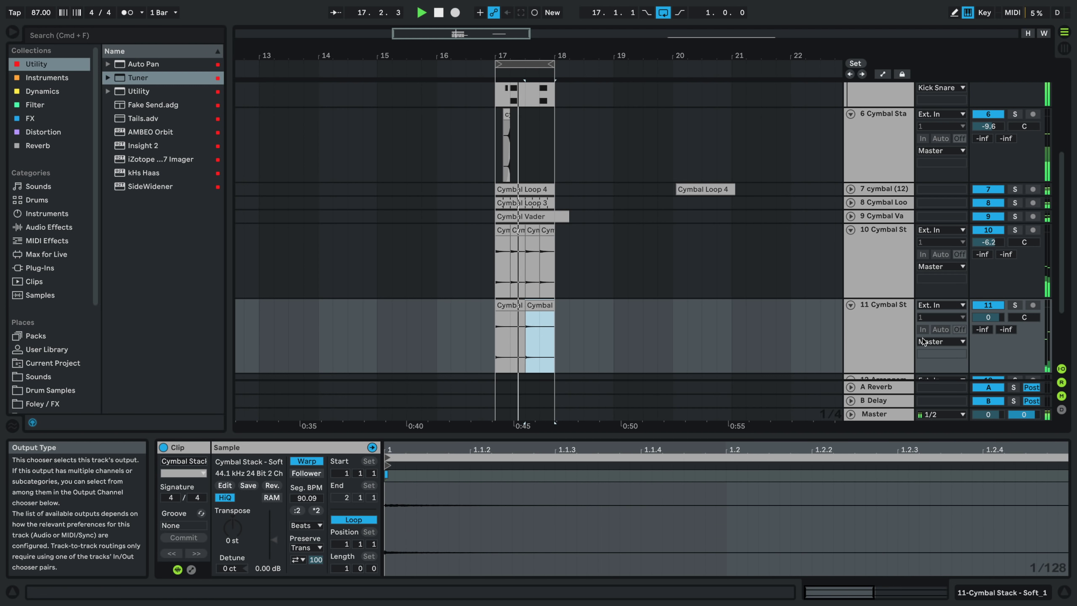
- Unfold track 7 and delete the leftover Cymbal Loop 4 clip at bar 20
{"action": "left_click", "coordinate": [851, 189]}
{"action": "left_click", "coordinate": [701, 190]}
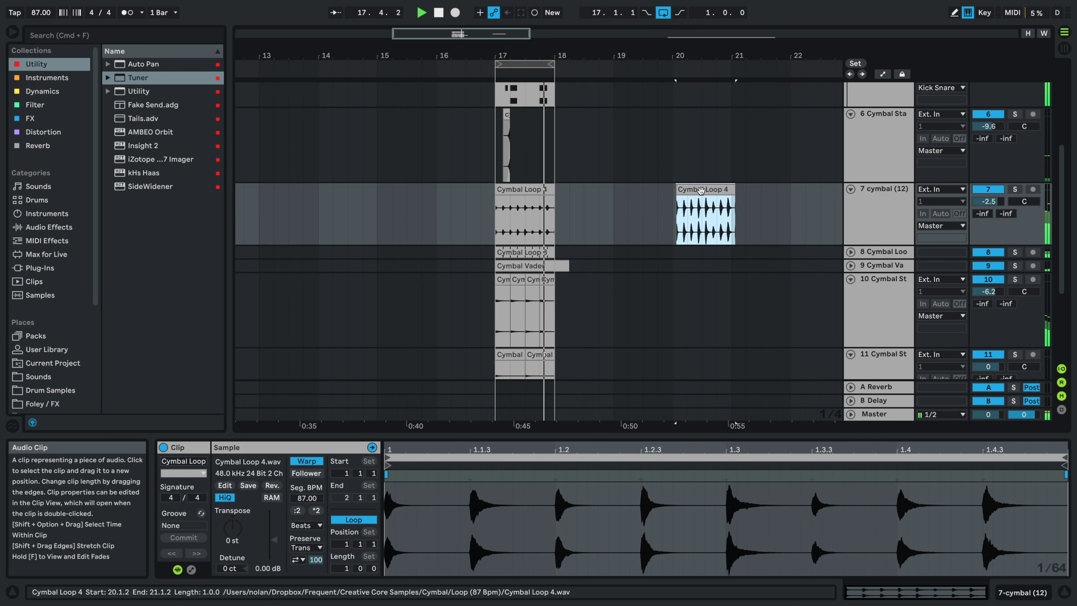
{"action": "key", "text": "Delete"}
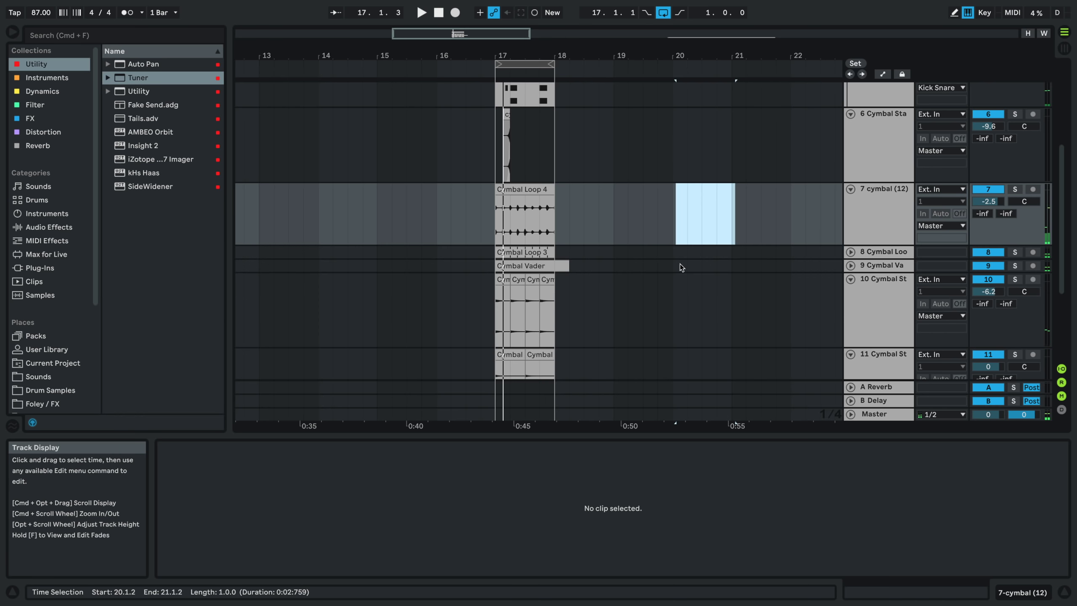
- Fold cymbal tracks 10, 11 and 7
{"action": "left_click", "coordinate": [850, 279]}
{"action": "left_click", "coordinate": [850, 293]}
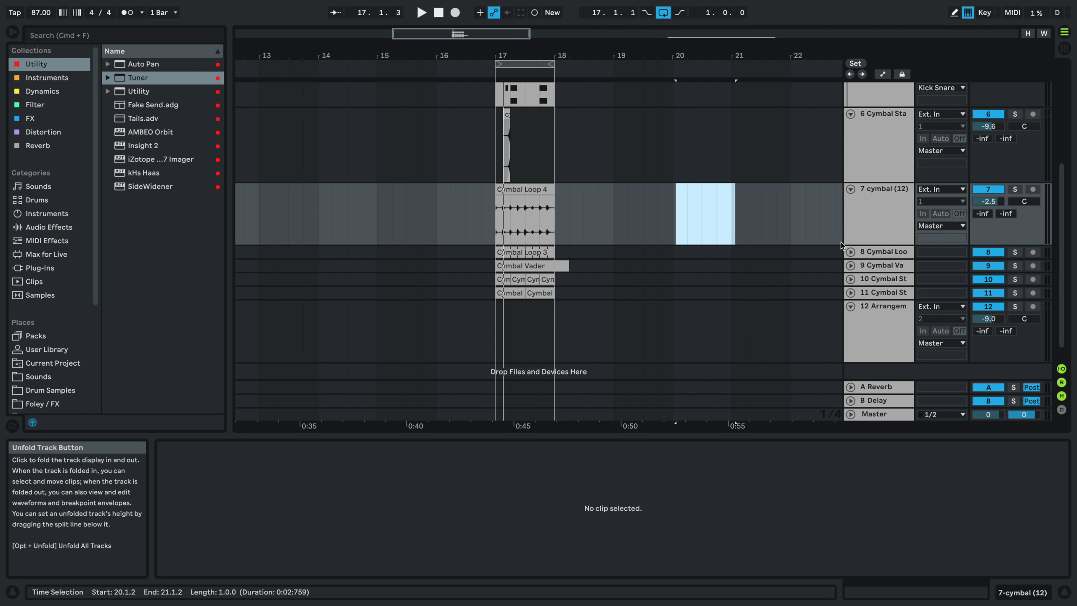
{"action": "left_click", "coordinate": [848, 195]}
{"action": "left_click", "coordinate": [850, 190]}
- Fold track 6 and group tracks 6 through 11 into a group named PErcs
{"action": "left_click", "coordinate": [856, 116]}
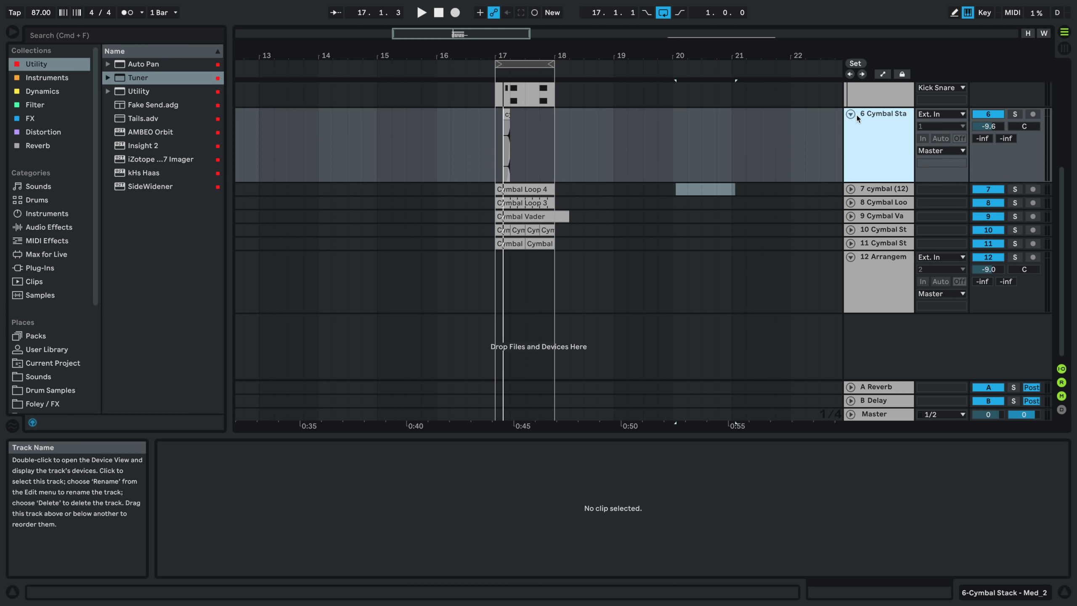
{"action": "left_click", "coordinate": [850, 114]}
{"action": "left_click", "coordinate": [880, 183], "text": "shift"}
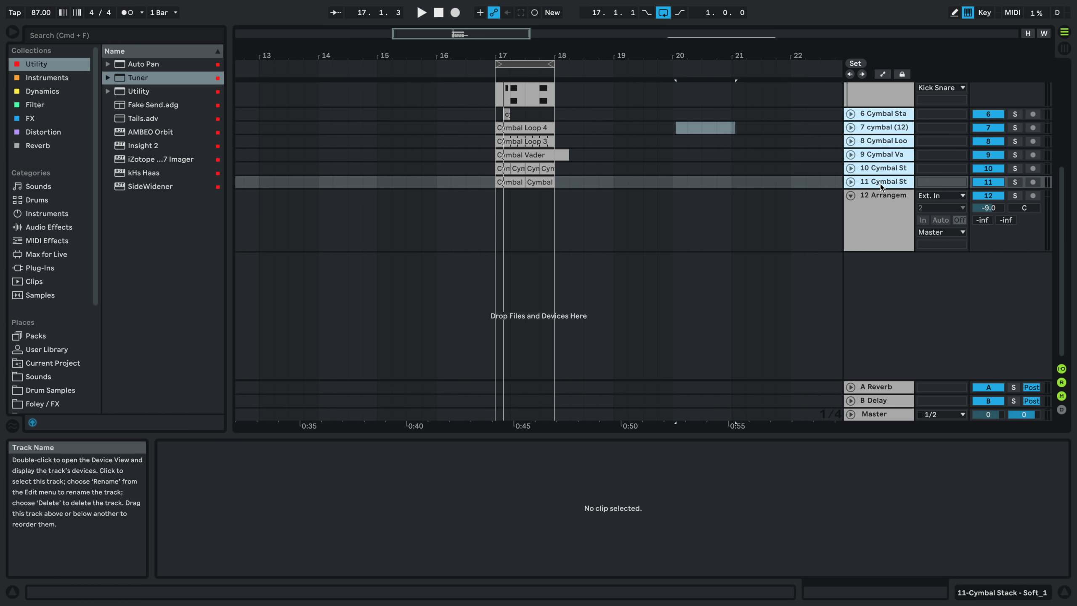
{"action": "key", "text": "super+g"}
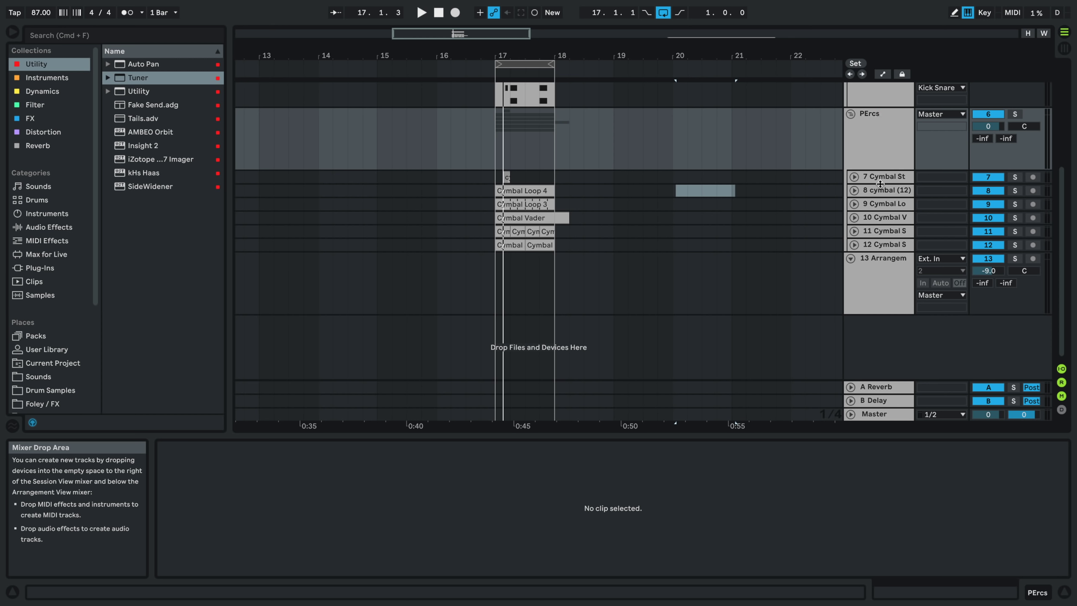
- Select the Kick track inside the Kick Snare group
{"action": "scroll", "coordinate": [878, 178], "scroll_direction": "up", "scroll_amount": 9}
{"action": "scroll", "coordinate": [876, 176], "scroll_direction": "down", "scroll_amount": 1}
{"action": "left_click", "coordinate": [854, 164]}
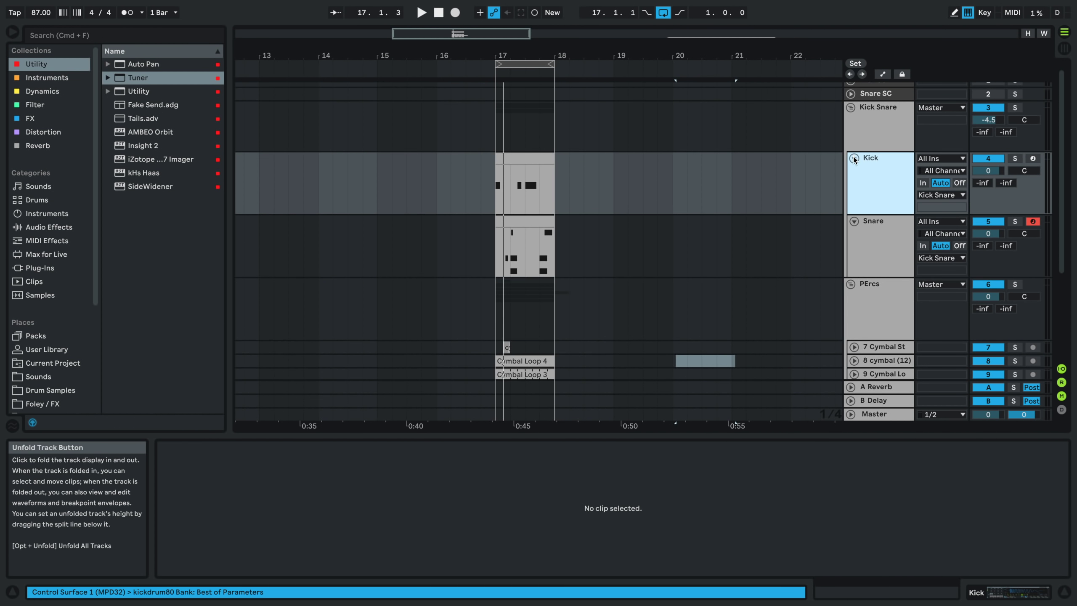
- Fold the Kick and Snare tracks inside the Kick Snare group
{"action": "left_click", "coordinate": [853, 159]}
{"action": "left_click", "coordinate": [855, 173]}
{"action": "left_click", "coordinate": [873, 204]}
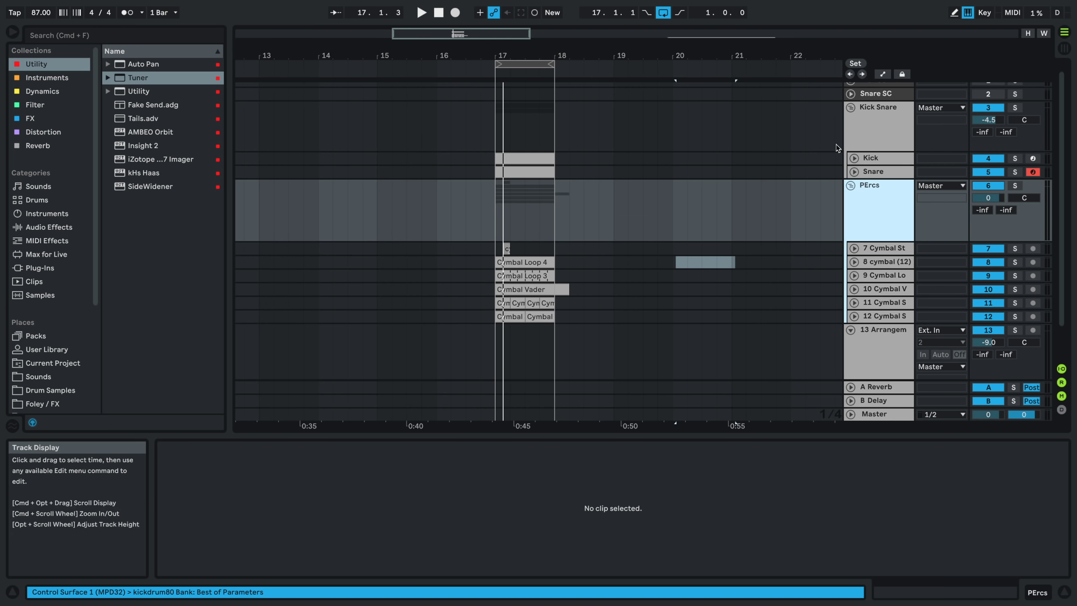
- Insert a MIDI track directly below Snare SC, arm it for recording and load an Operator instrument on it
{"action": "left_click", "coordinate": [875, 95]}
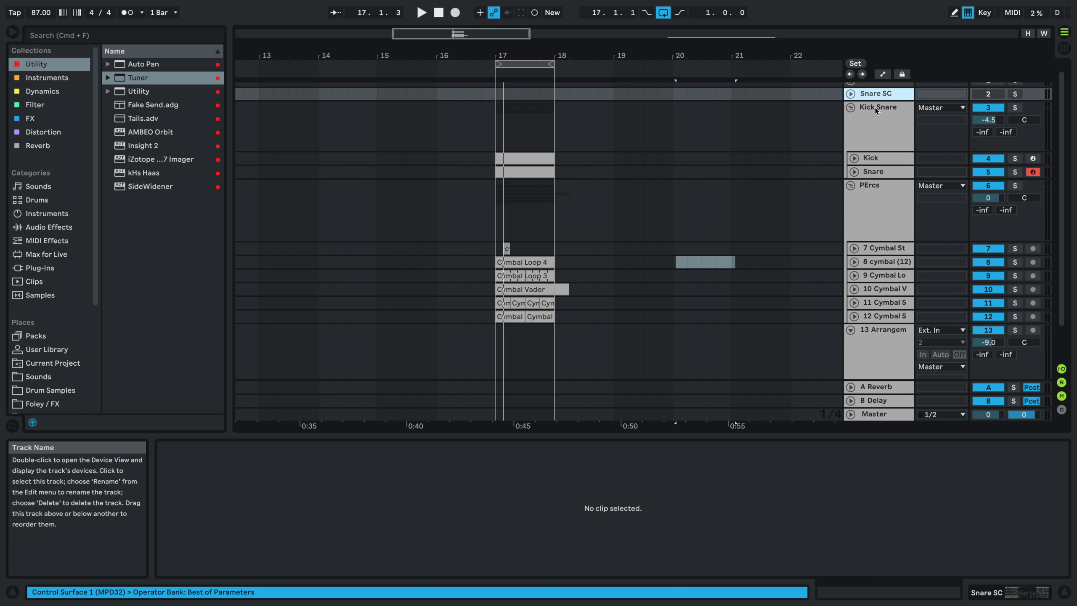
{"action": "key", "text": "super+shift+t"}
{"action": "left_click", "coordinate": [1033, 108]}
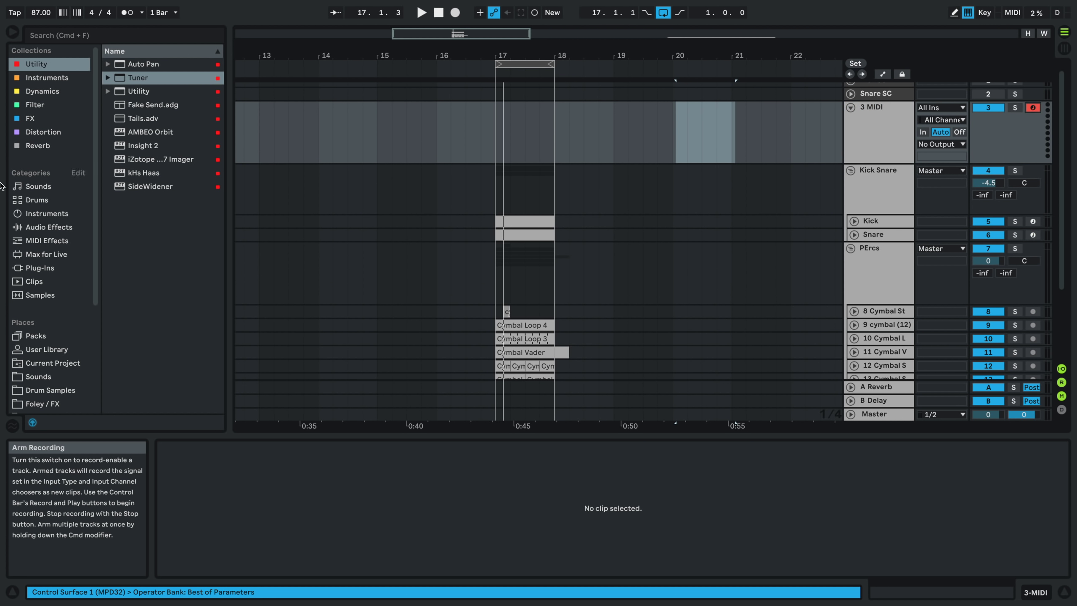
{"action": "left_click", "coordinate": [51, 90]}
{"action": "left_click", "coordinate": [45, 79]}
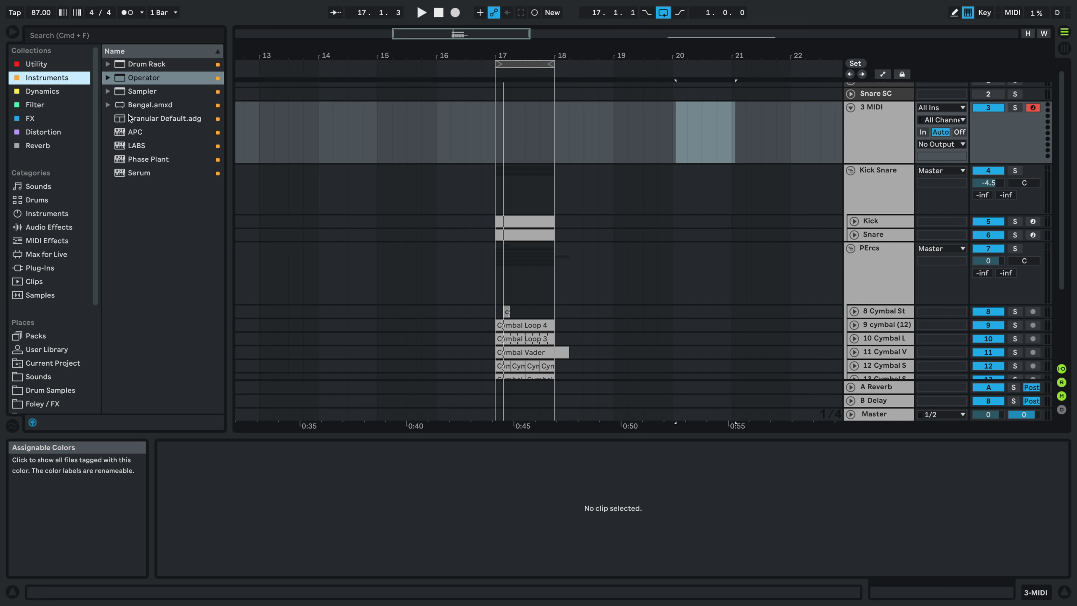
{"action": "double_click", "coordinate": [148, 79]}
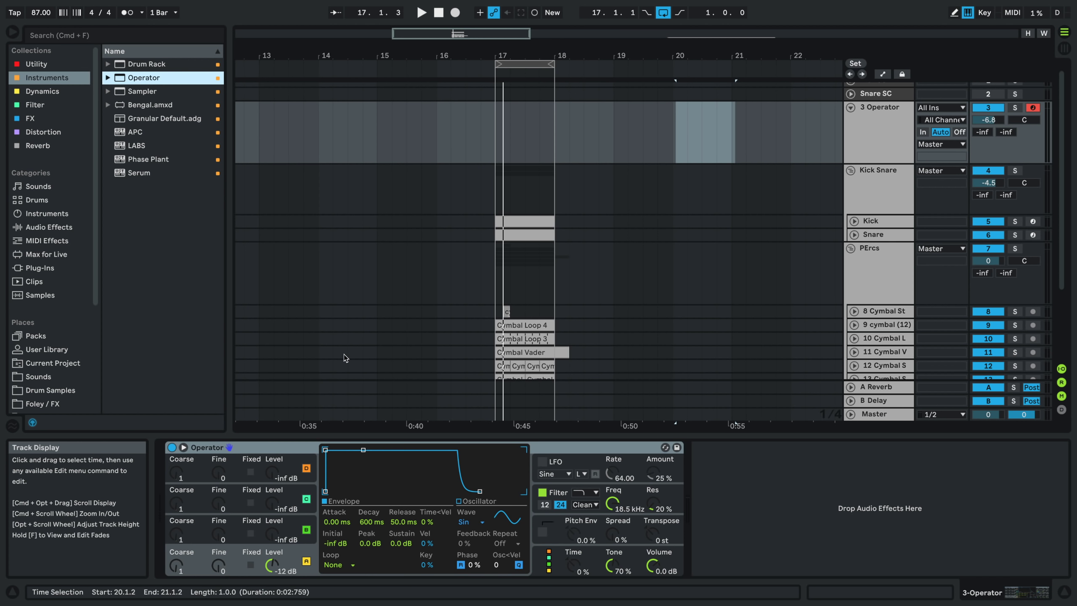
- Shape Operator's oscillator A as a short NoL noise burst at a fixed 772 Hz, with 1.24 ms attack and 10.9 ms decay
{"action": "left_click_drag", "start_coordinate": [325, 450], "coordinate": [384, 447]}
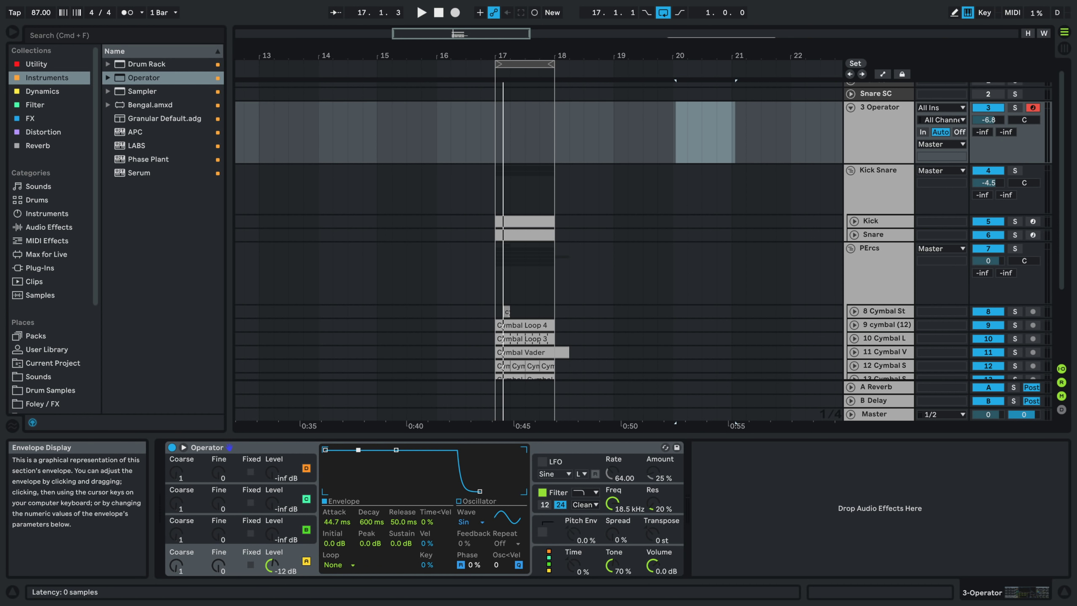
{"action": "left_click", "coordinate": [471, 522]}
{"action": "left_click", "coordinate": [487, 494]}
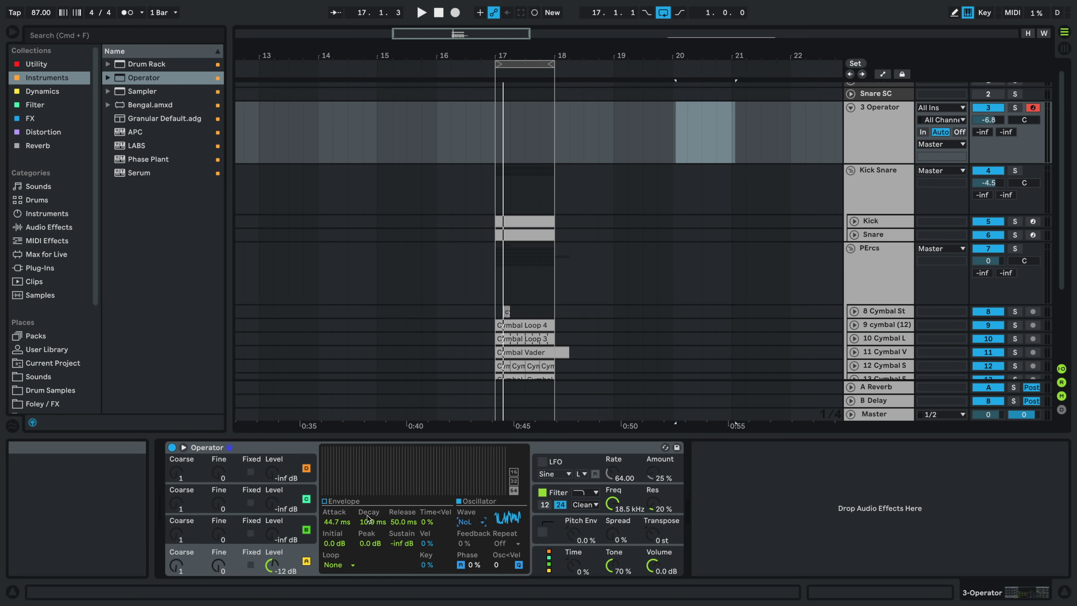
{"action": "left_click_drag", "start_coordinate": [272, 536], "coordinate": [271, 524]}
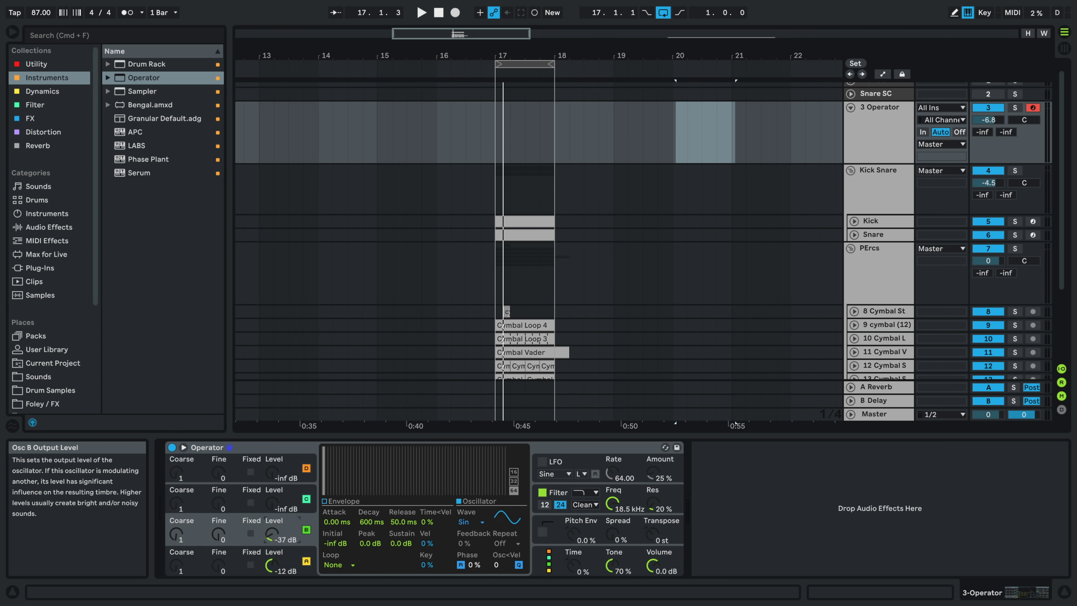
{"action": "left_click", "coordinate": [251, 565]}
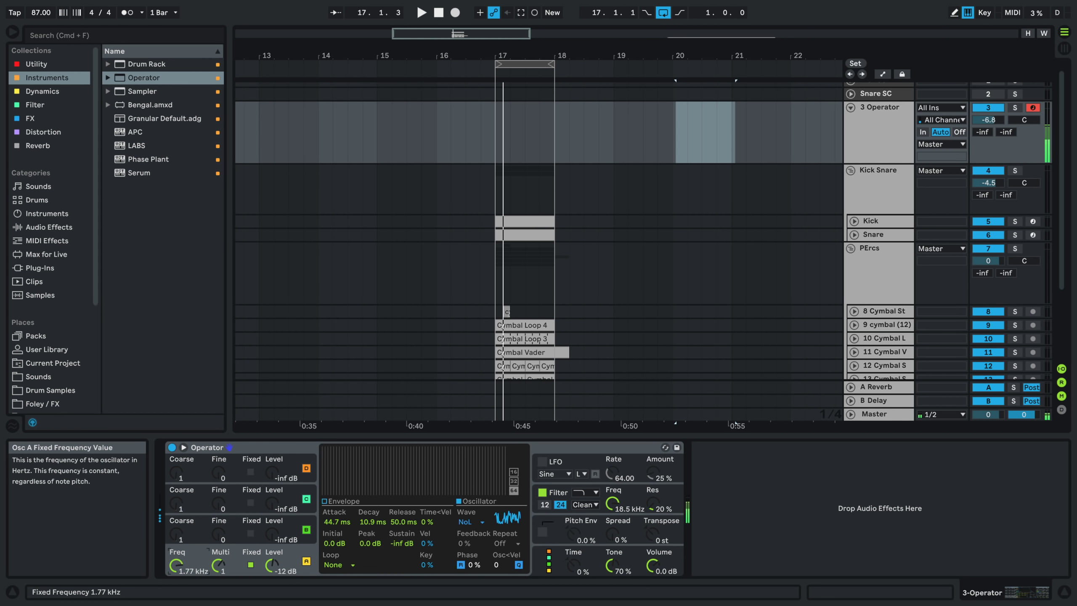
{"action": "left_click", "coordinate": [324, 502]}
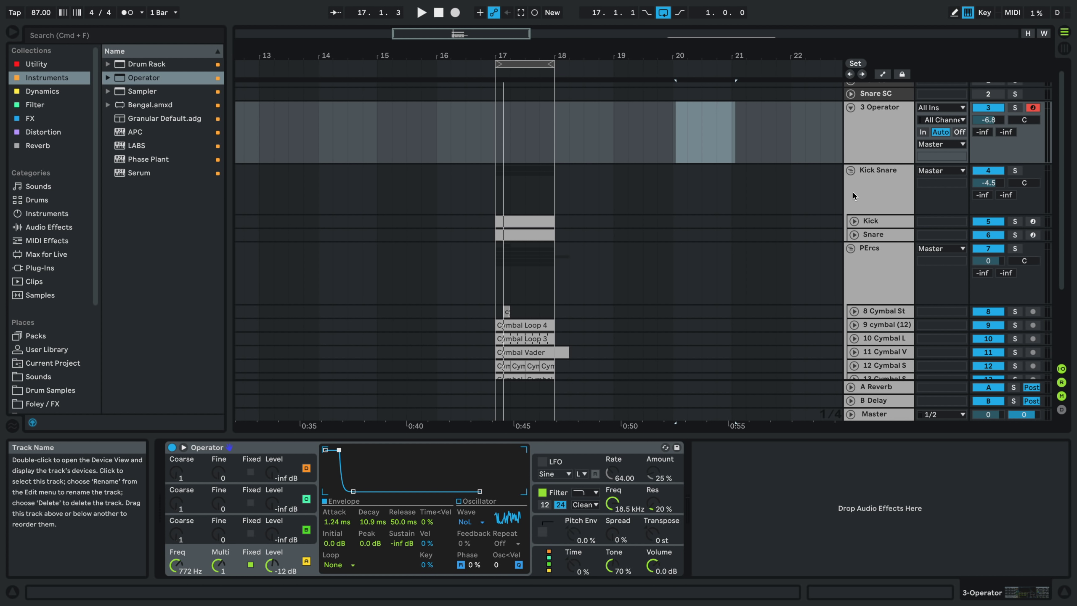
- Feed the Operator track from Kick's post-FX MIDI with monitoring set to In, and play it soloed from bar 17
{"action": "left_click", "coordinate": [937, 109]}
{"action": "left_click", "coordinate": [933, 171]}
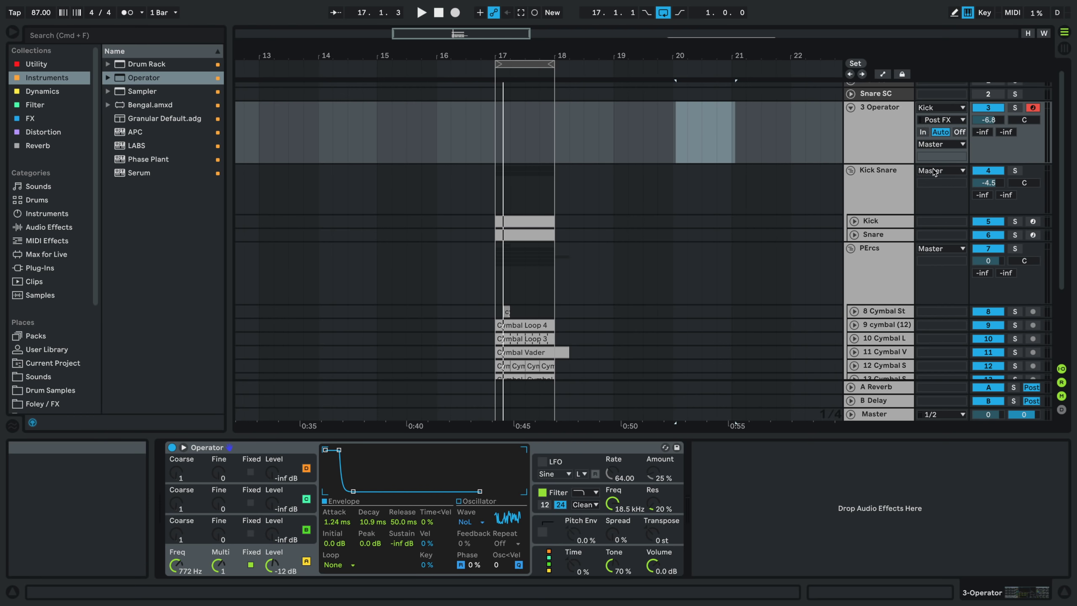
{"action": "left_click", "coordinate": [494, 138]}
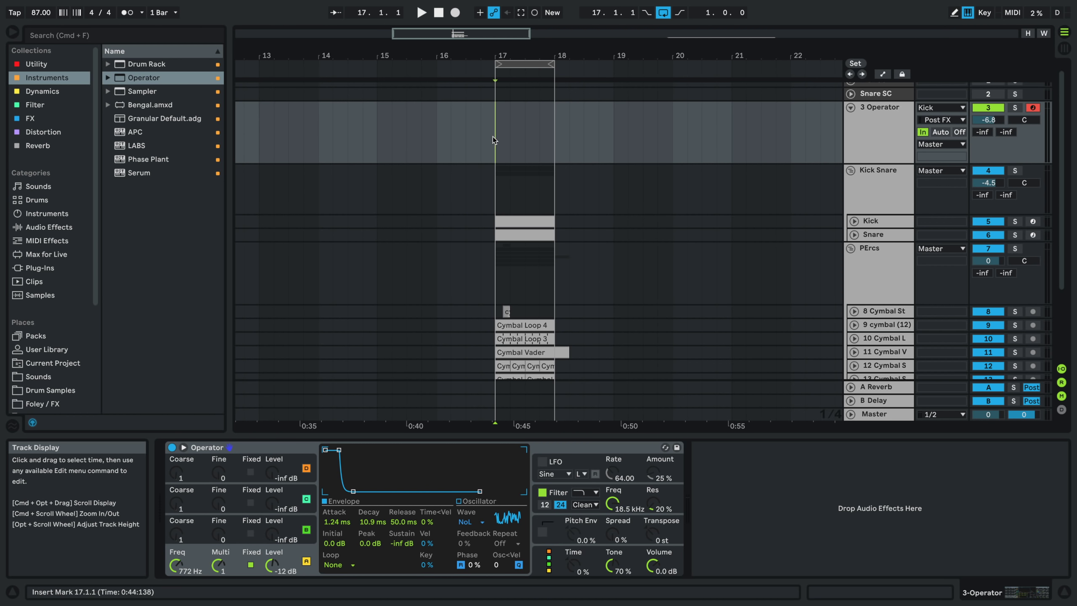
{"action": "key", "text": "space"}
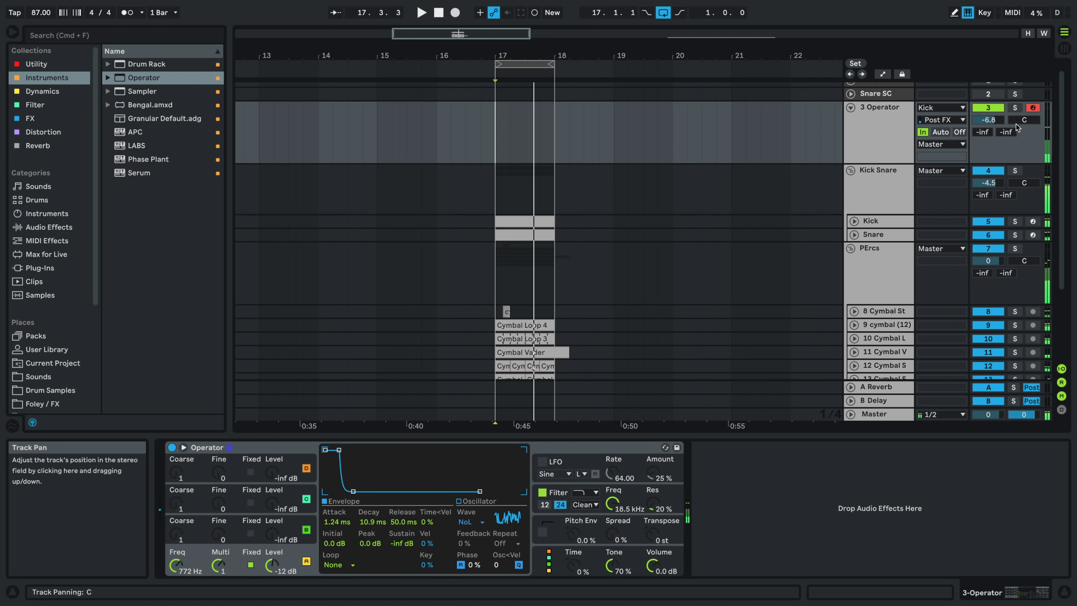
{"action": "left_click", "coordinate": [1017, 109]}
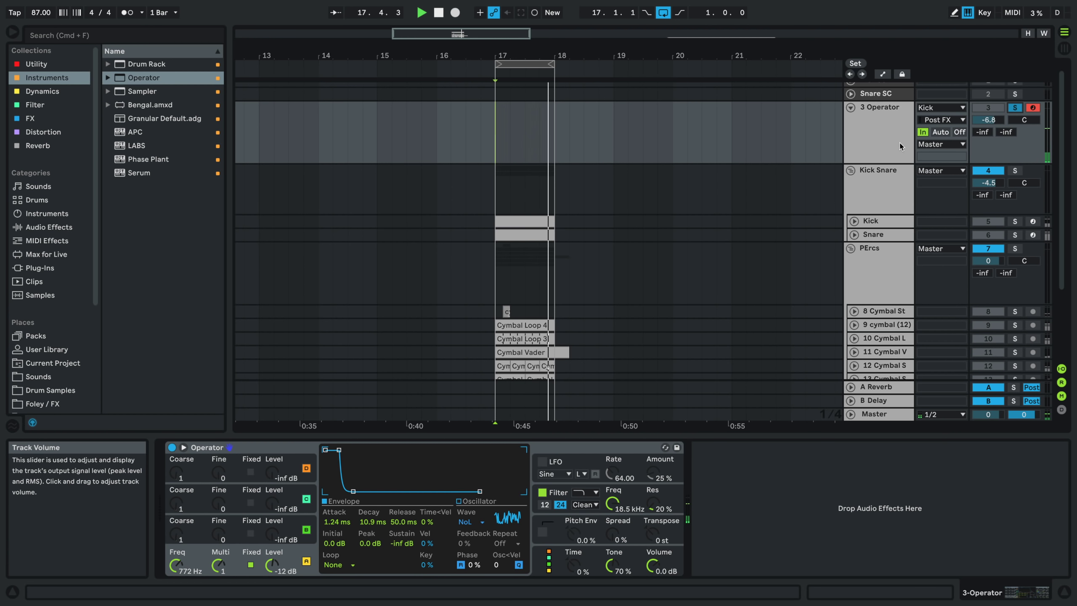
- Stop playback and delete the newly added Operator track
{"action": "left_click", "coordinate": [913, 138]}
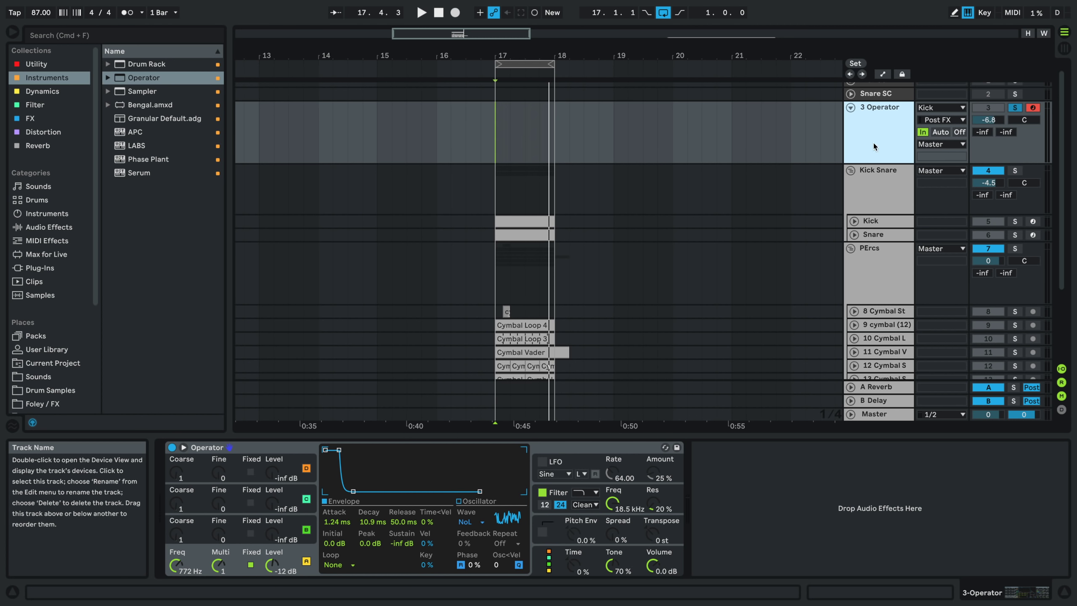
{"action": "key", "text": "Delete"}
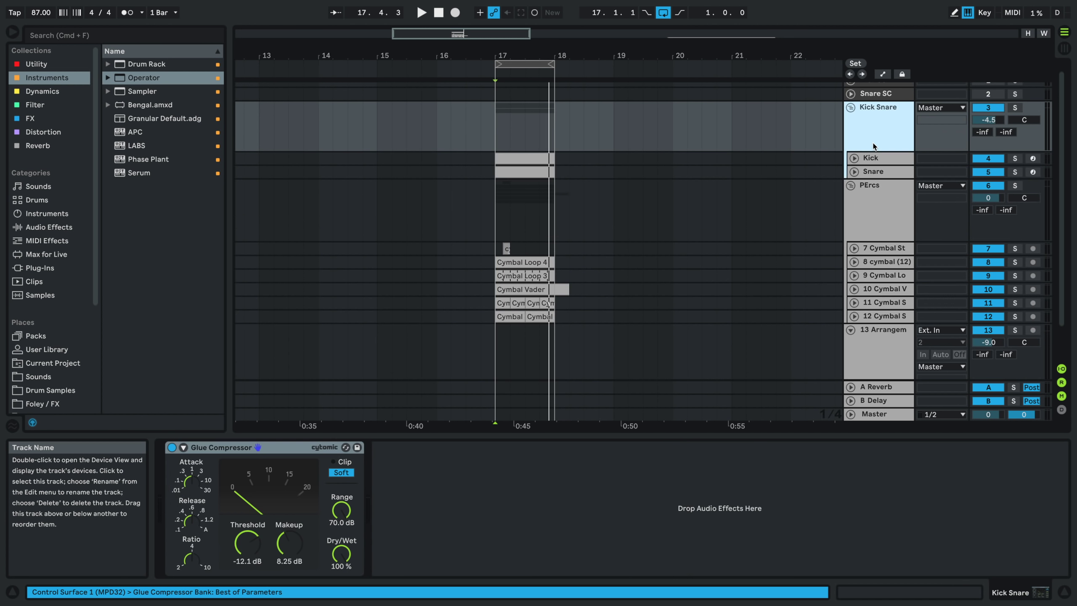
- Set the Kick SC track's MIDI input to Kick with monitoring In, and fold it together with the Kick Snare group
{"action": "scroll", "coordinate": [865, 111], "scroll_direction": "up", "scroll_amount": 4}
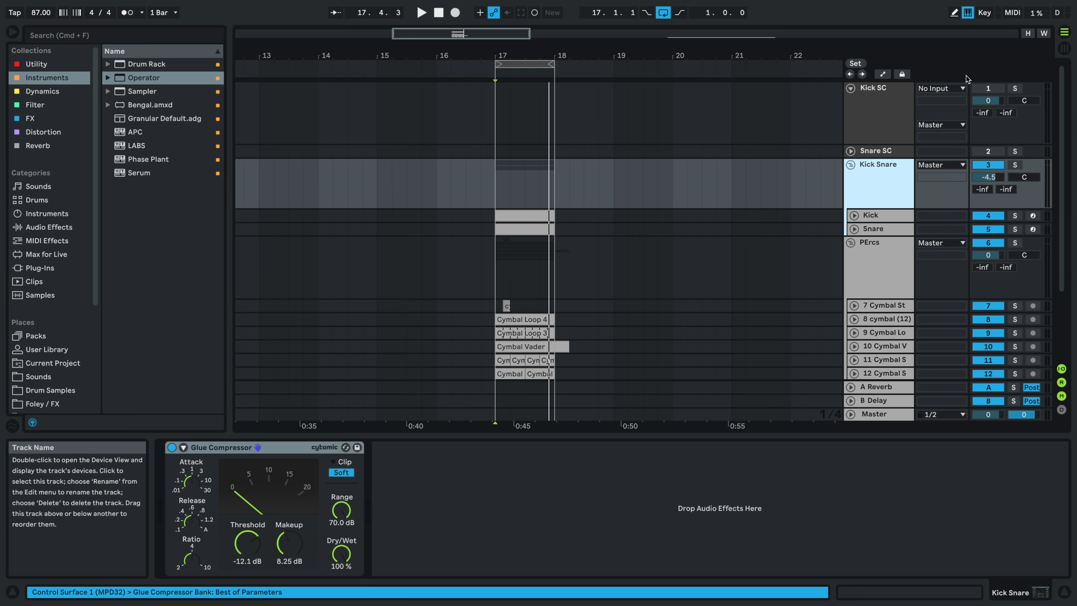
{"action": "left_click", "coordinate": [938, 88]}
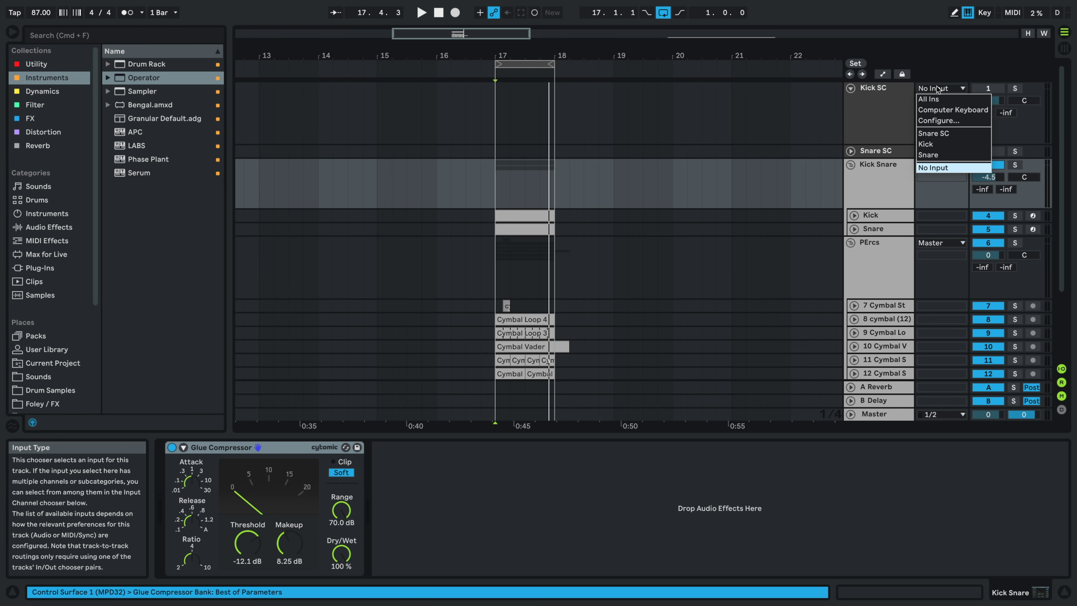
{"action": "left_click", "coordinate": [852, 123]}
{"action": "left_click", "coordinate": [872, 116]}
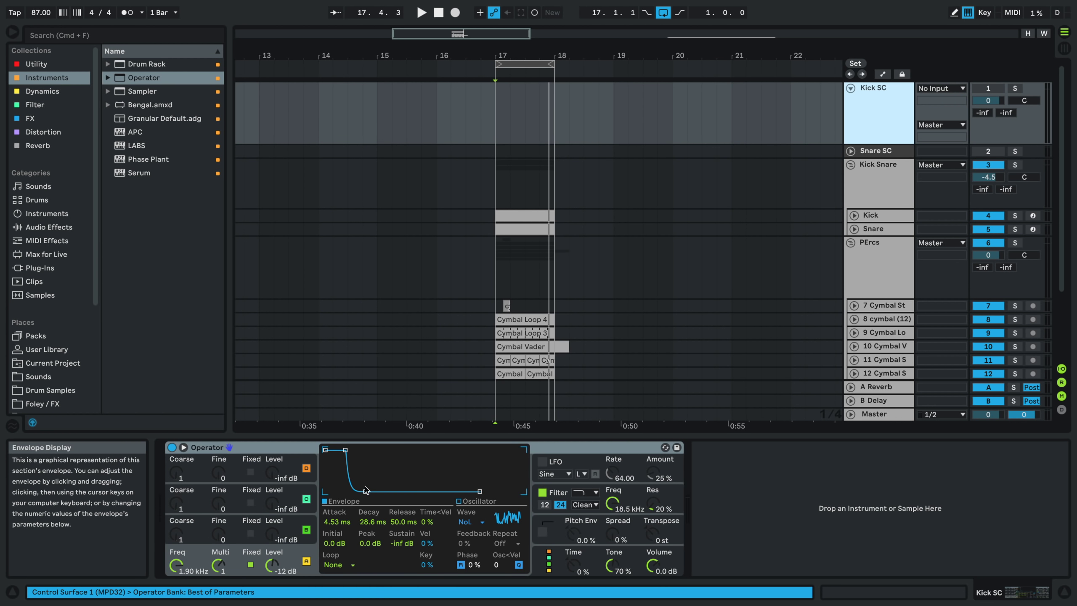
{"action": "left_click", "coordinate": [941, 88]}
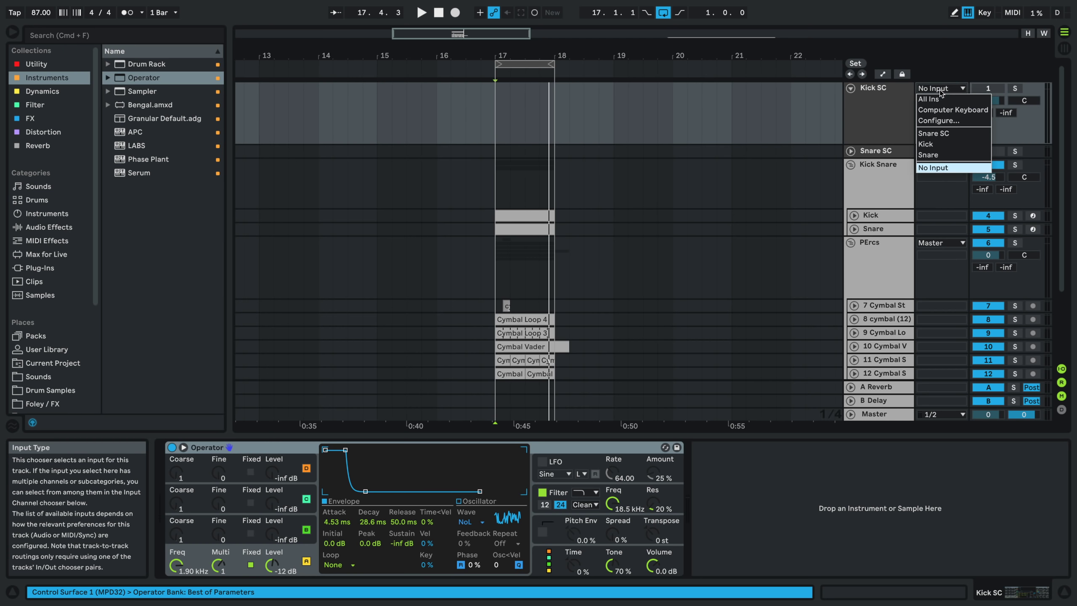
{"action": "left_click", "coordinate": [927, 145]}
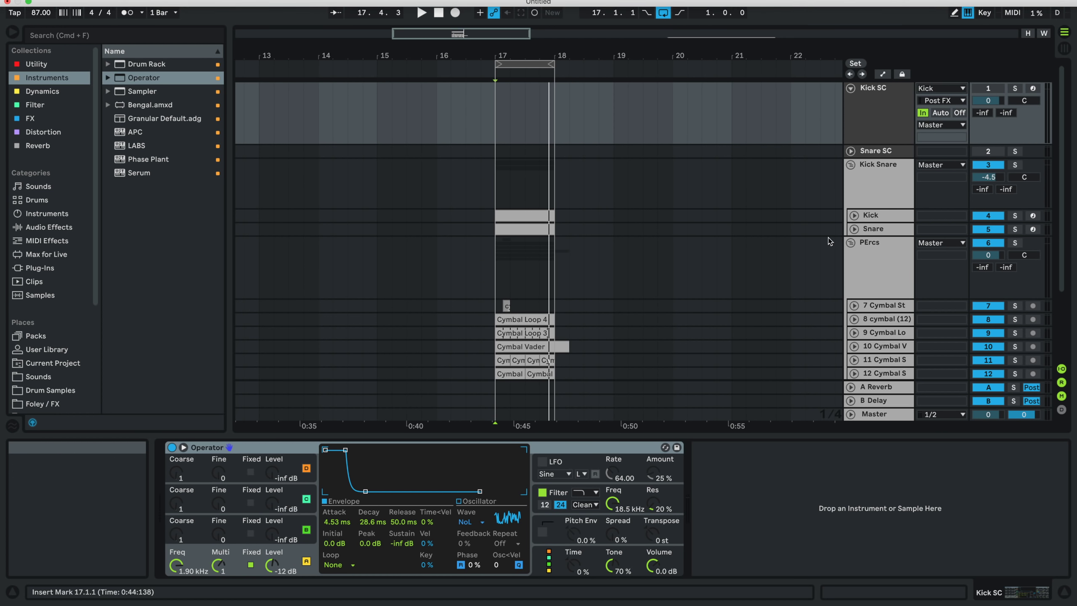
{"action": "left_click", "coordinate": [852, 89]}
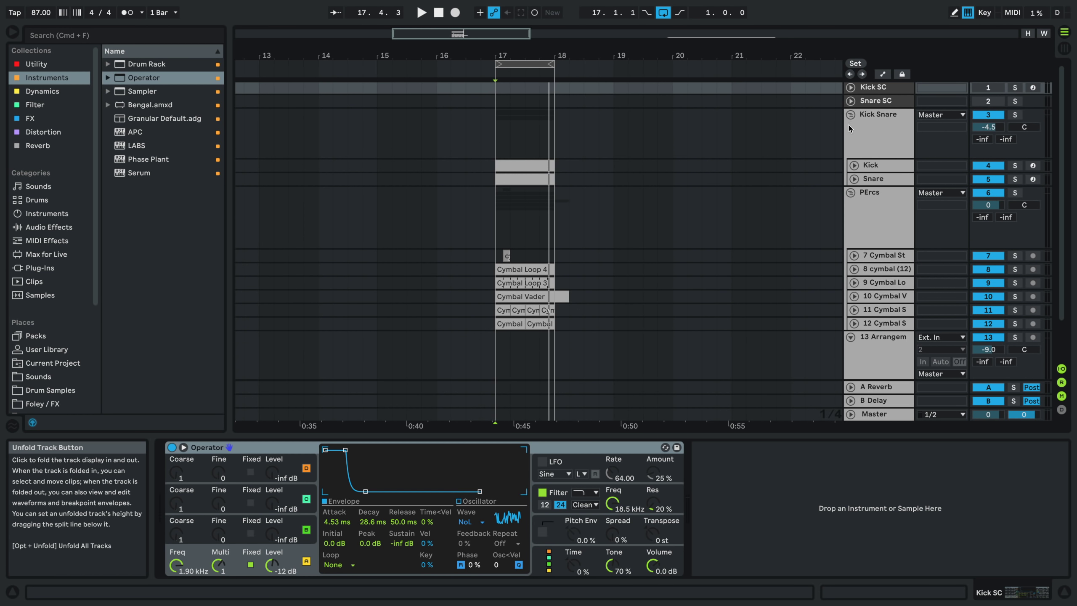
{"action": "left_click", "coordinate": [851, 115]}
- Add a Compressor to the PErcs group and enable its external sidechain with Kick SC as the audio source
{"action": "left_click", "coordinate": [868, 148]}
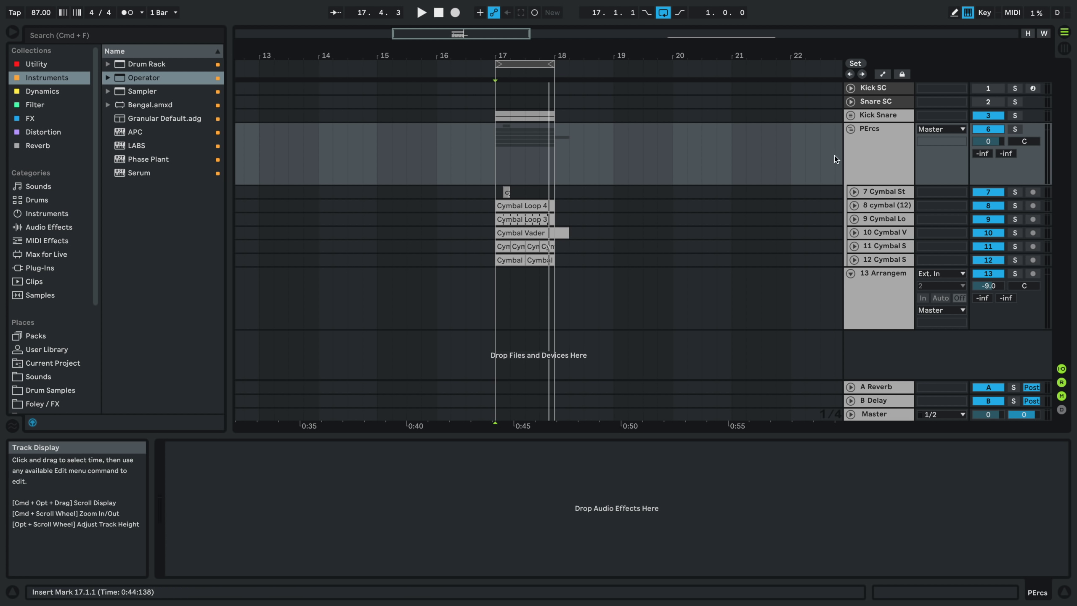
{"action": "left_click", "coordinate": [52, 93]}
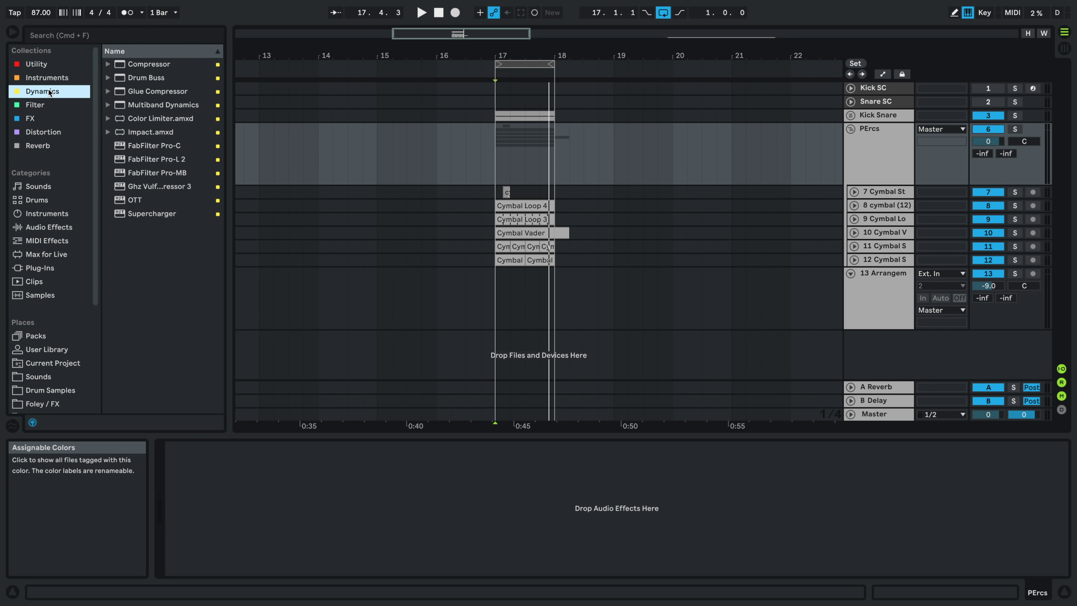
{"action": "double_click", "coordinate": [138, 65]}
{"action": "left_click", "coordinate": [183, 451]}
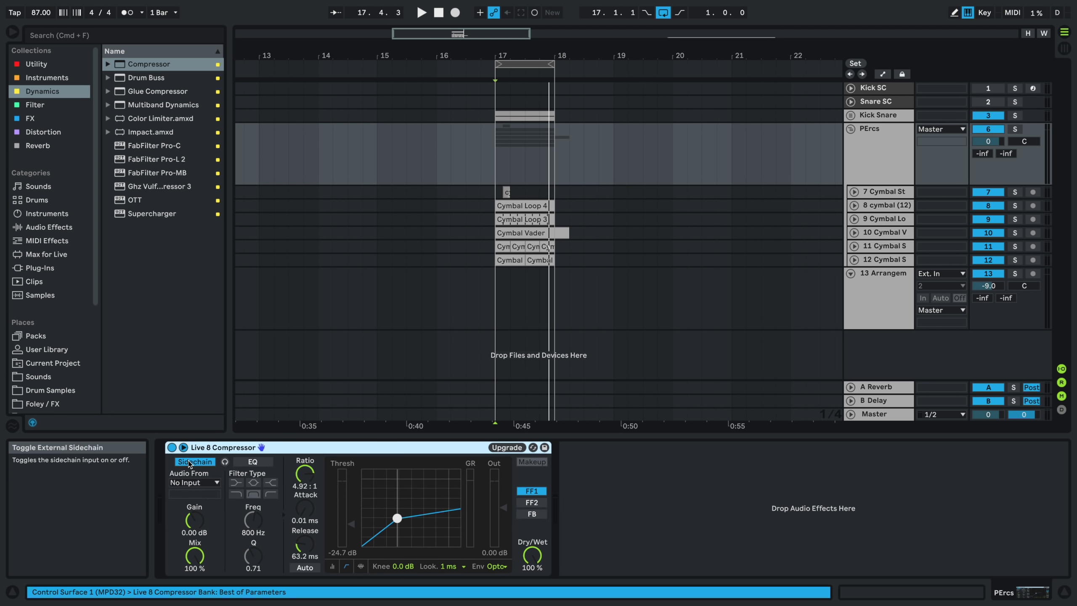
{"action": "left_click", "coordinate": [195, 483]}
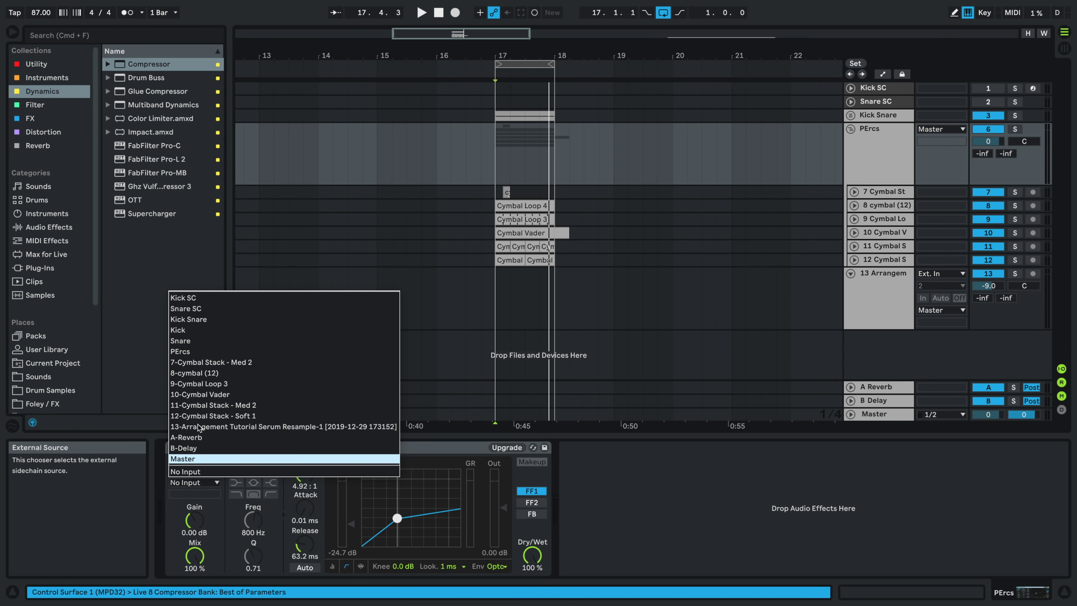
{"action": "left_click", "coordinate": [194, 303]}
- Duplicate the compressor on the PErcs group and set the copy's sidechain source to Snare SC
{"action": "left_click", "coordinate": [217, 452]}
{"action": "key", "text": "super+d"}
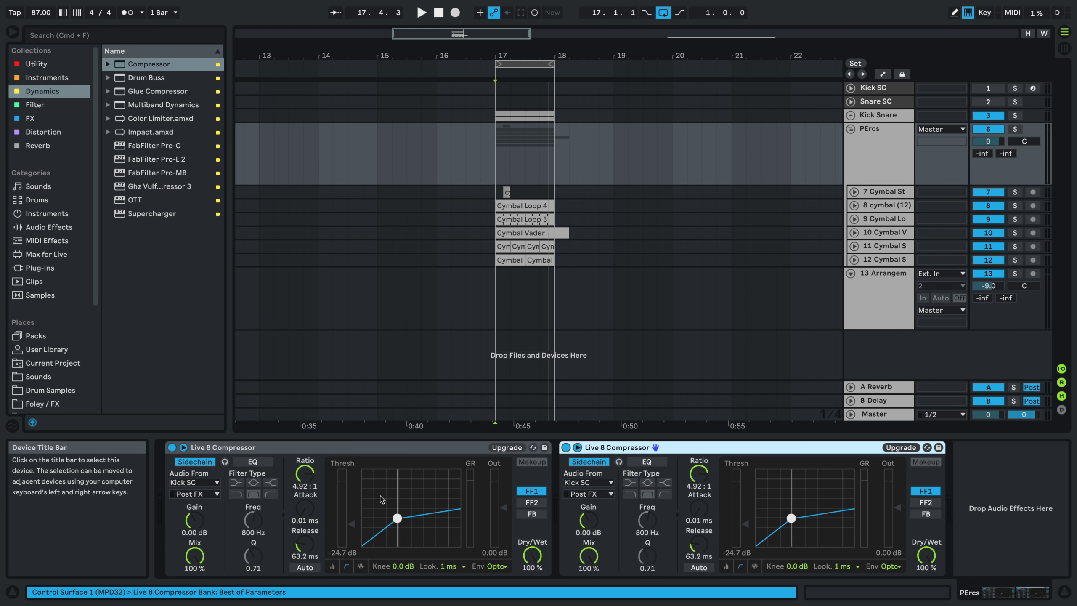
{"action": "left_click", "coordinate": [588, 483]}
{"action": "left_click", "coordinate": [579, 311]}
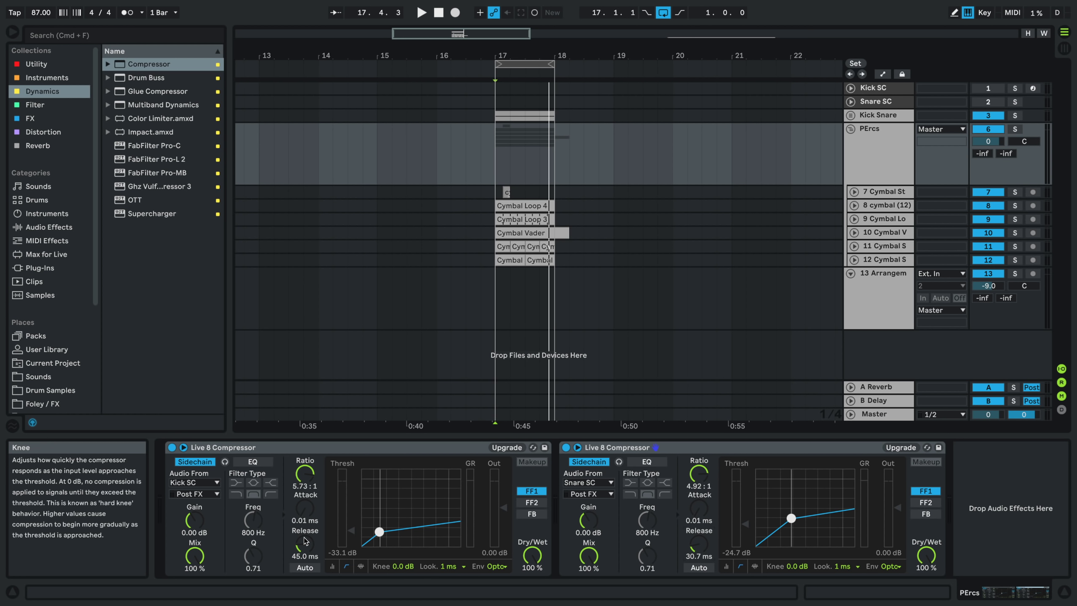
- Set the Kick SC compressor's release to 41.1 ms and its threshold to -35.3 dB while playing the loop
{"action": "left_click_drag", "start_coordinate": [304, 544], "coordinate": [305, 548]}
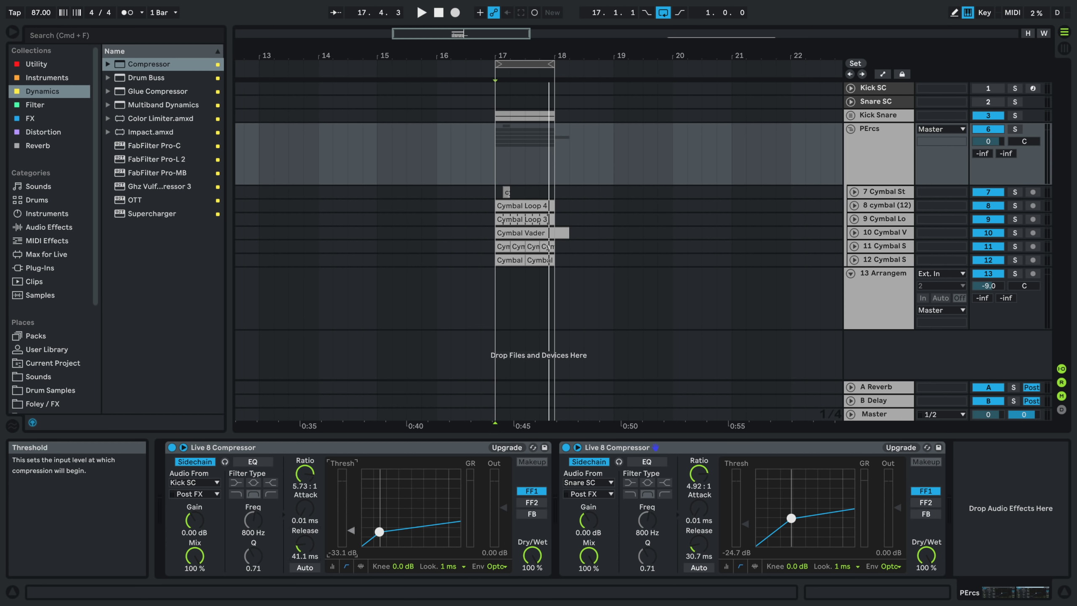
{"action": "key", "text": "space"}
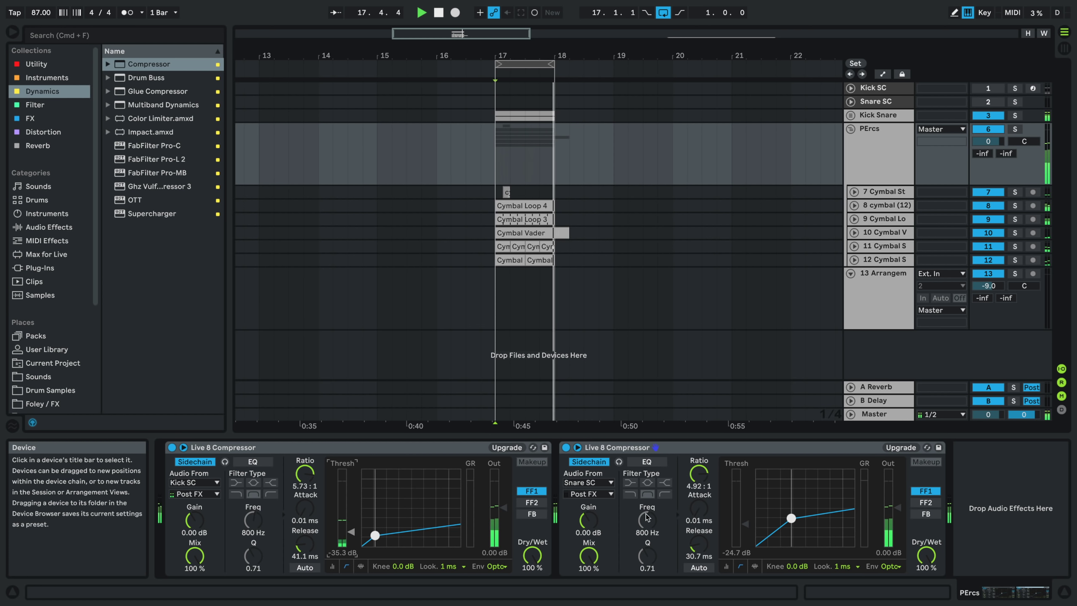
{"action": "key", "text": "space"}
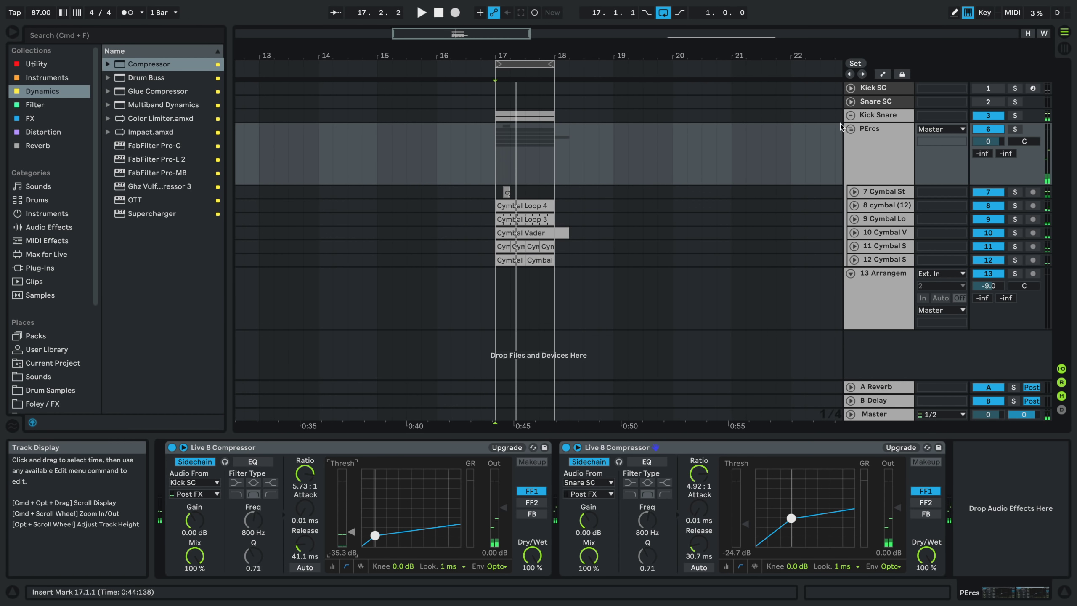
- Unfold the Snare SC track, set its MIDI input to Snare with monitoring In, and fold it again
{"action": "left_click", "coordinate": [858, 105]}
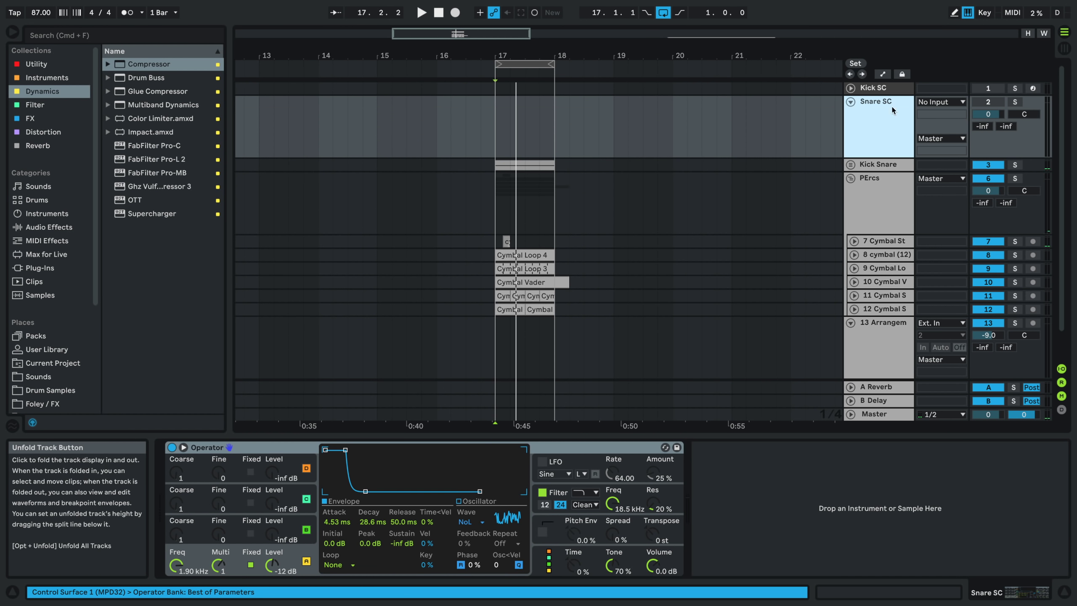
{"action": "left_click", "coordinate": [956, 102]}
{"action": "left_click", "coordinate": [944, 169]}
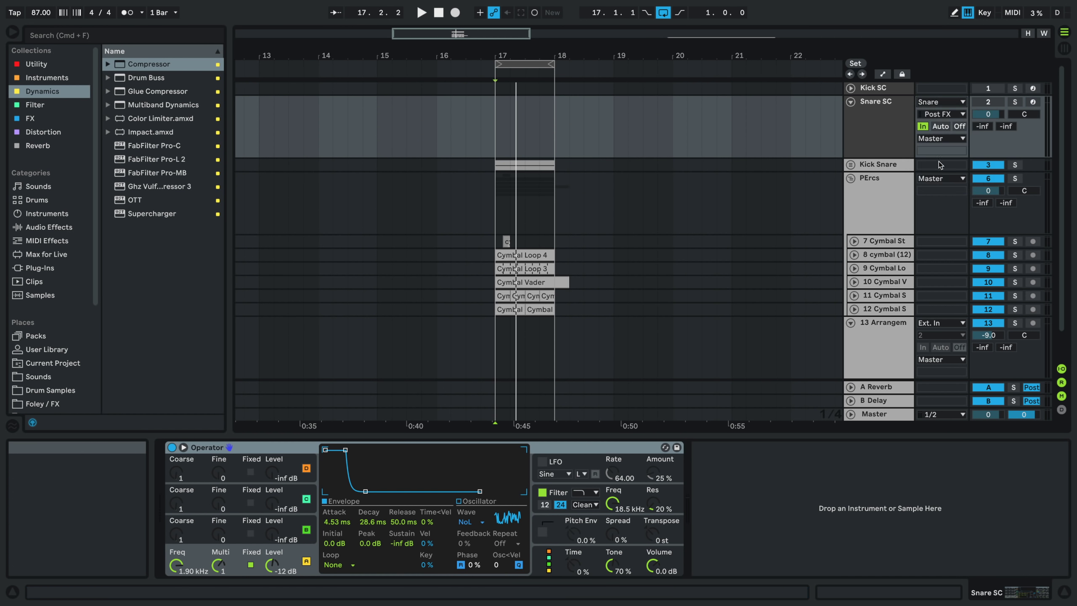
{"action": "left_click", "coordinate": [923, 126]}
{"action": "left_click", "coordinate": [851, 101]}
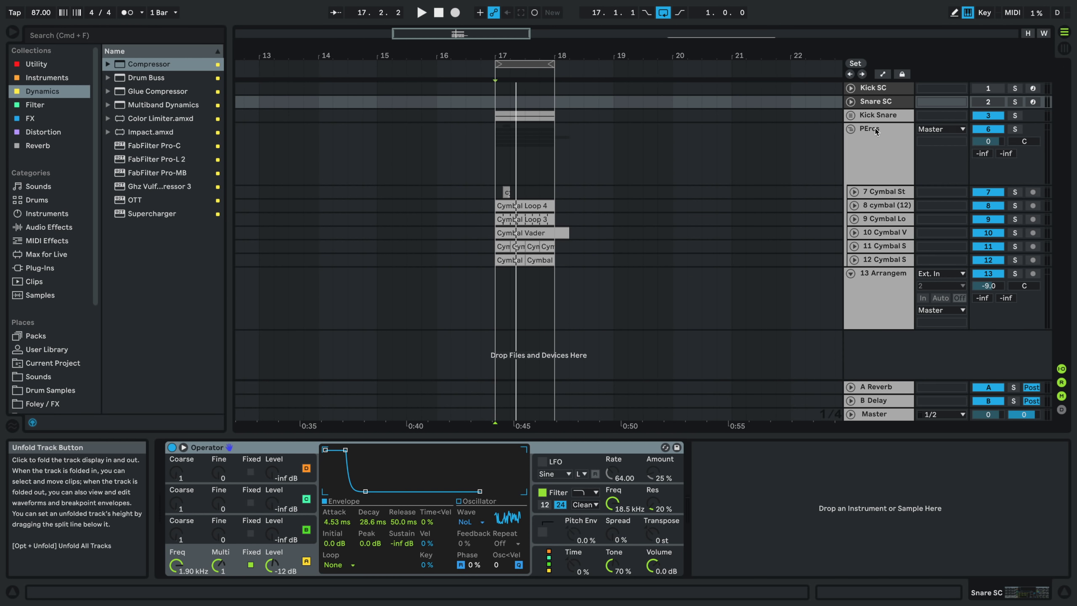
- Set the Snare SC compressor on the PErcs group to a -27.2 dB threshold, 27.7 ms release and 9.69:1 ratio
{"action": "left_click", "coordinate": [878, 153]}
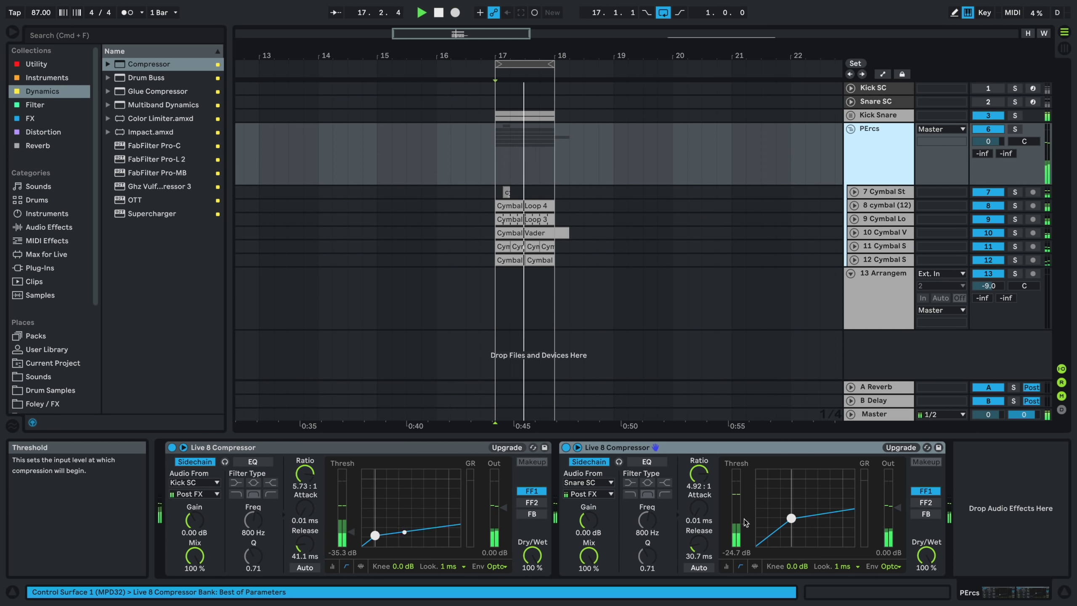
{"action": "left_click_drag", "start_coordinate": [743, 524], "coordinate": [698, 546]}
{"action": "left_click_drag", "start_coordinate": [699, 473], "coordinate": [699, 461]}
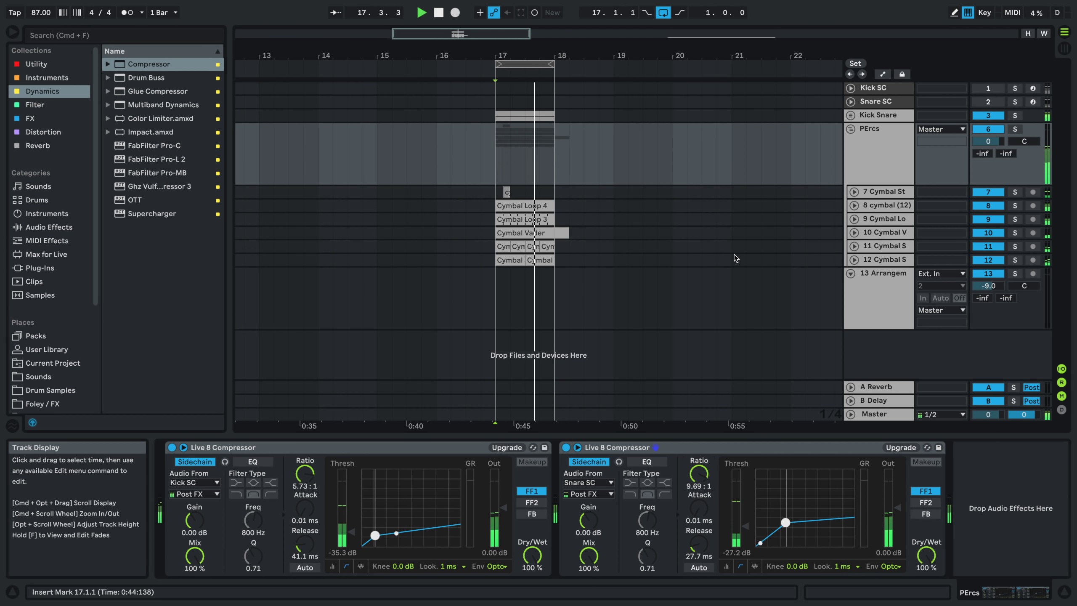
- Raise the Kick SC compressor's threshold to -29.0 dB and stop playback
{"action": "left_click_drag", "start_coordinate": [372, 531], "coordinate": [384, 520]}
{"action": "key", "text": "space"}
{"action": "left_click", "coordinate": [805, 178]}
{"action": "left_click", "coordinate": [556, 233]}
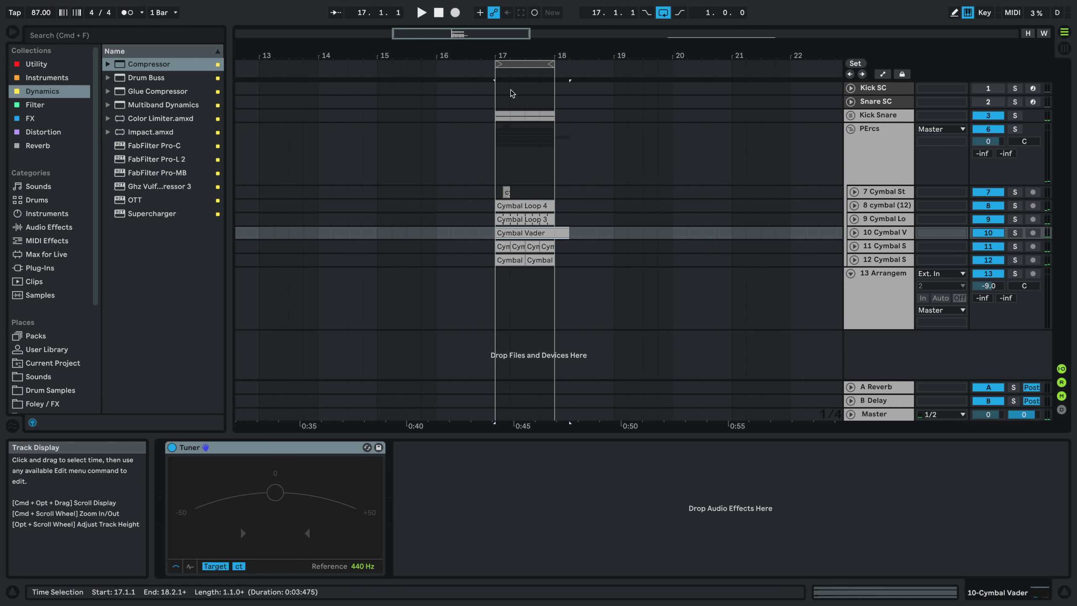
- Collapse both compressors in the PErcs group's device chain
{"action": "left_click", "coordinate": [861, 144]}
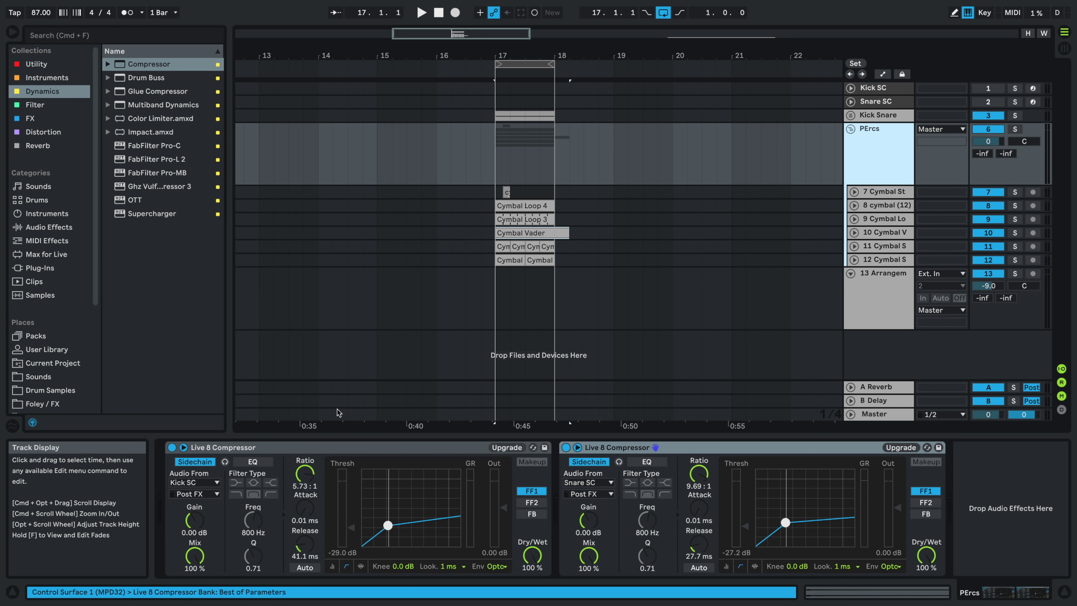
{"action": "double_click", "coordinate": [325, 448]}
{"action": "double_click", "coordinate": [333, 446]}
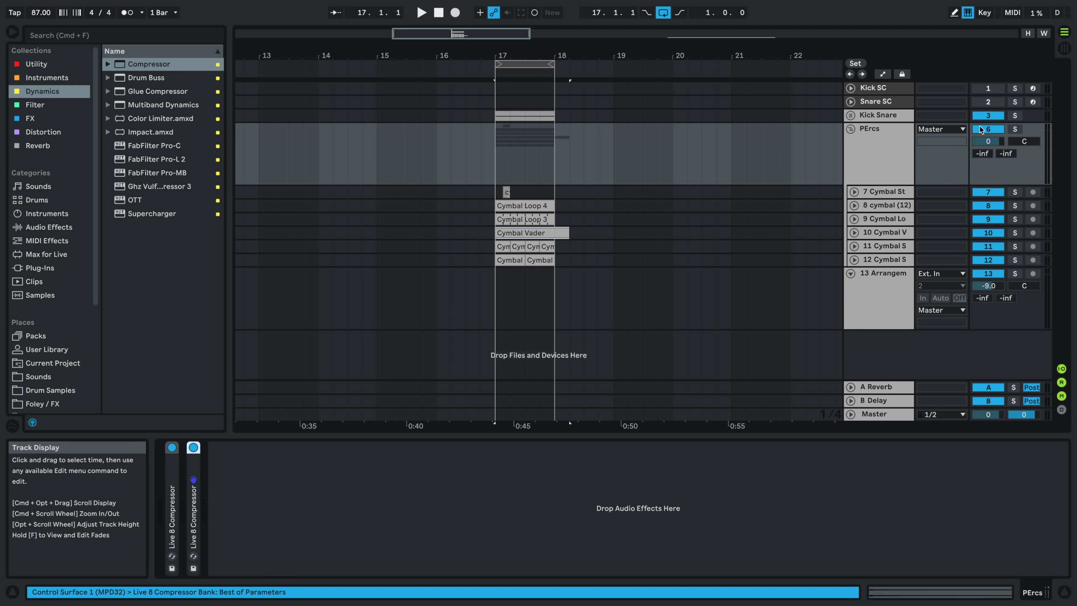
- Group the Kick Snare and PErcs tracks together and name the new group DRUM
{"action": "left_click", "coordinate": [884, 115]}
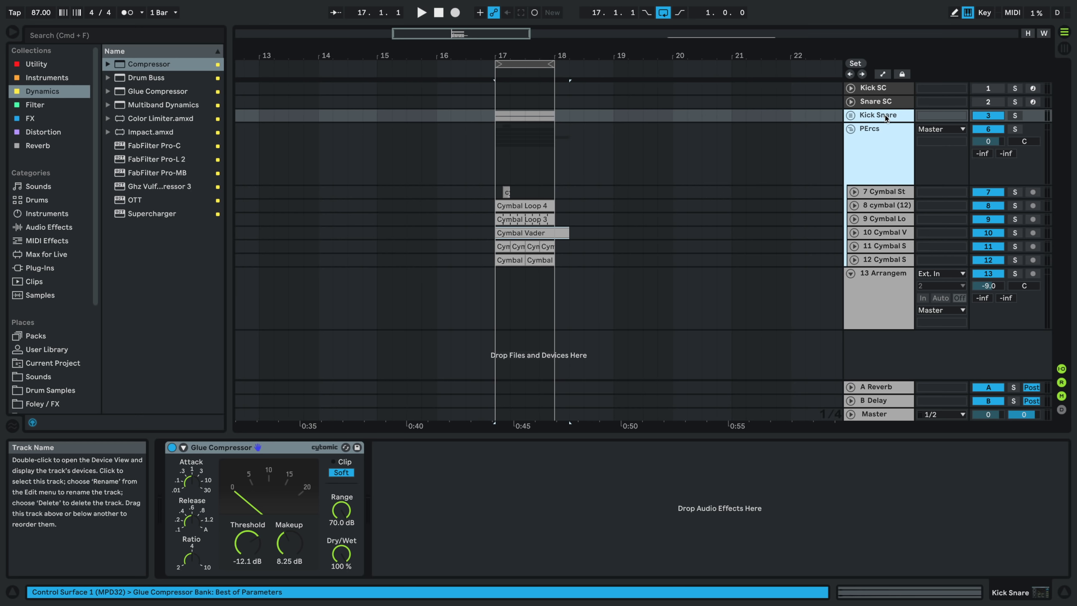
{"action": "key", "text": "super+g"}
{"action": "type", "text": "DRUM"}
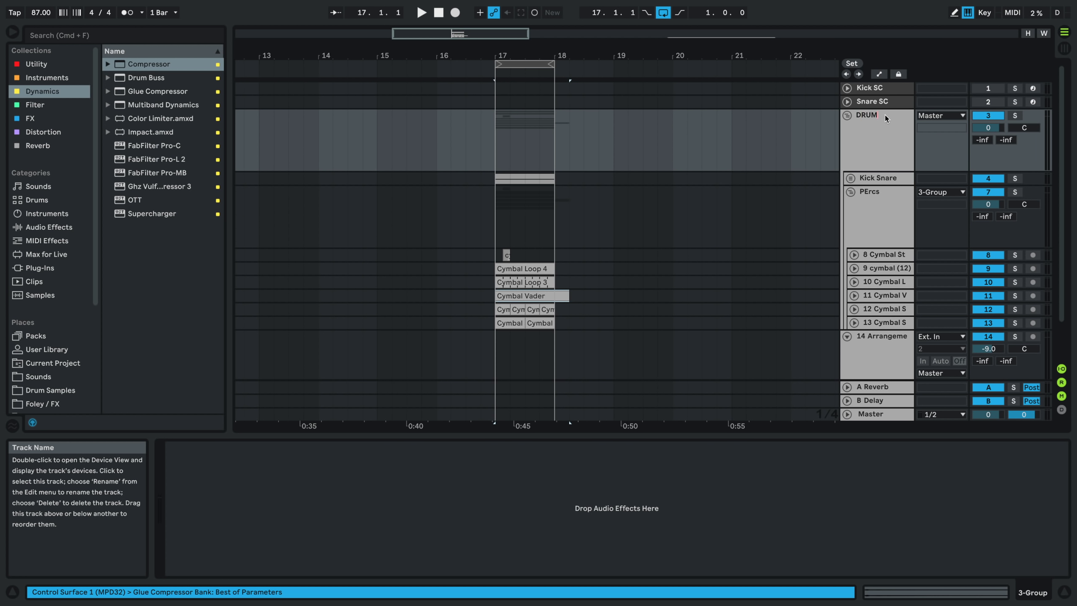
{"action": "key", "text": "Return"}
- Color the DRUM group blue and assign that color to its grouped tracks and clips
{"action": "left_click", "coordinate": [879, 141]}
{"action": "right_click", "coordinate": [879, 142]}
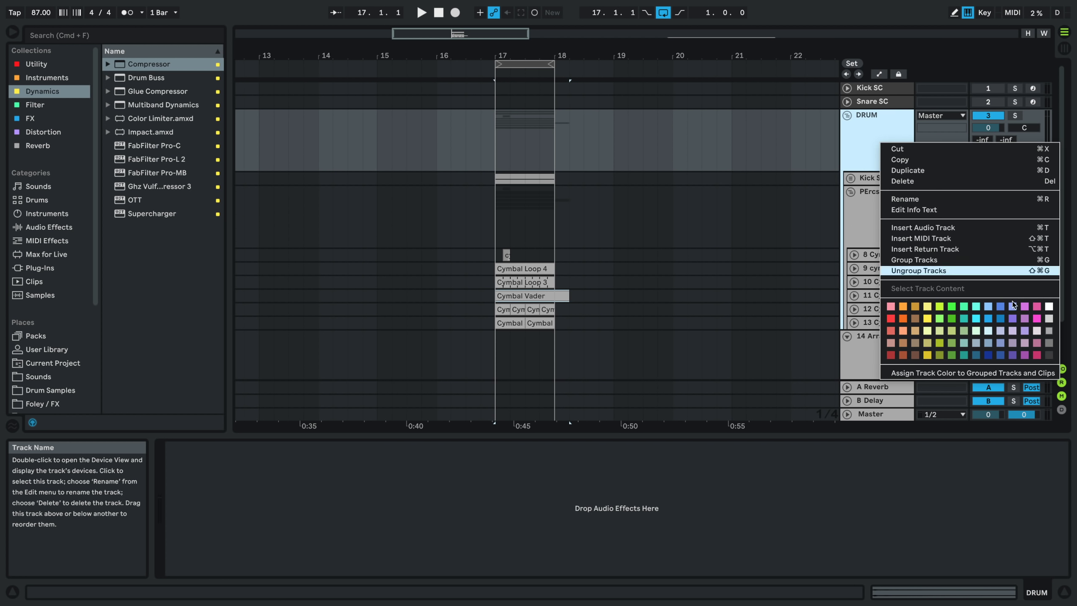
{"action": "left_click", "coordinate": [990, 318]}
{"action": "right_click", "coordinate": [885, 144]}
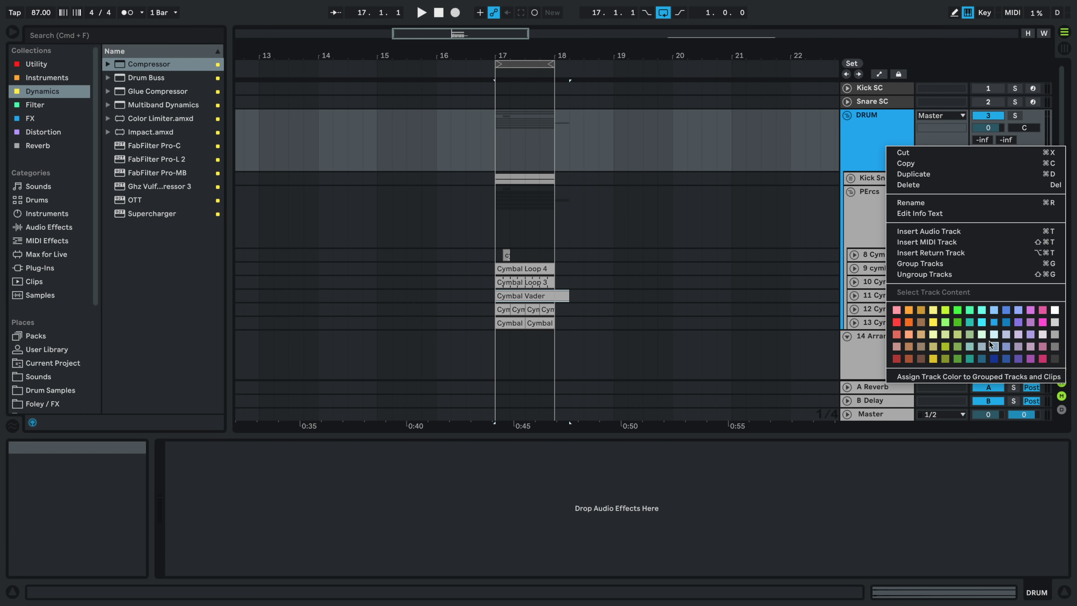
{"action": "left_click", "coordinate": [975, 376]}
- Fold the PErcs group and add a Drum Buss to the DRUM group
{"action": "left_click", "coordinate": [870, 140]}
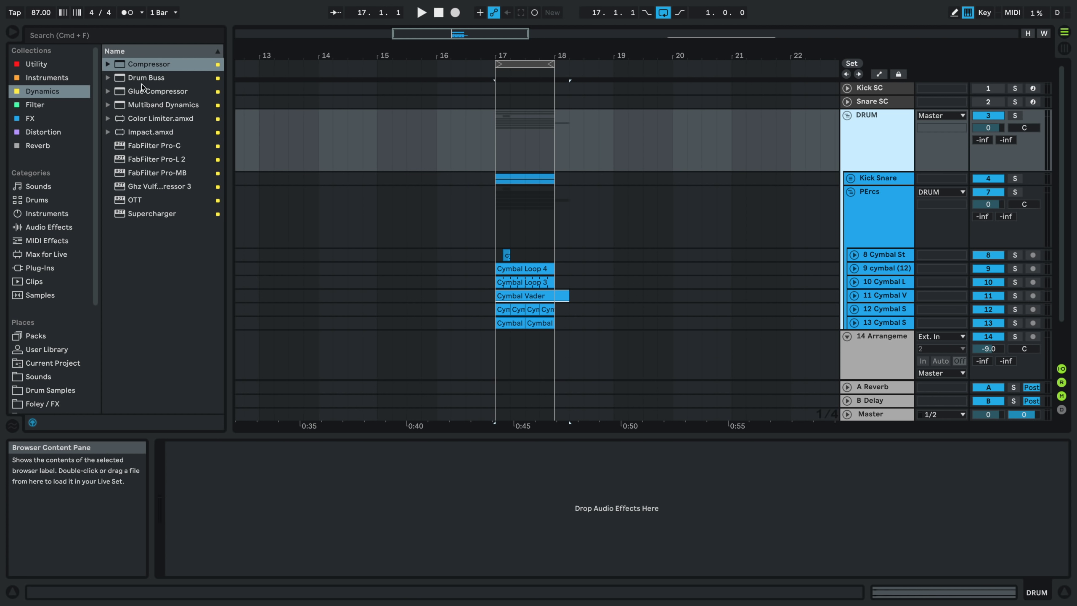
{"action": "left_click", "coordinate": [851, 192]}
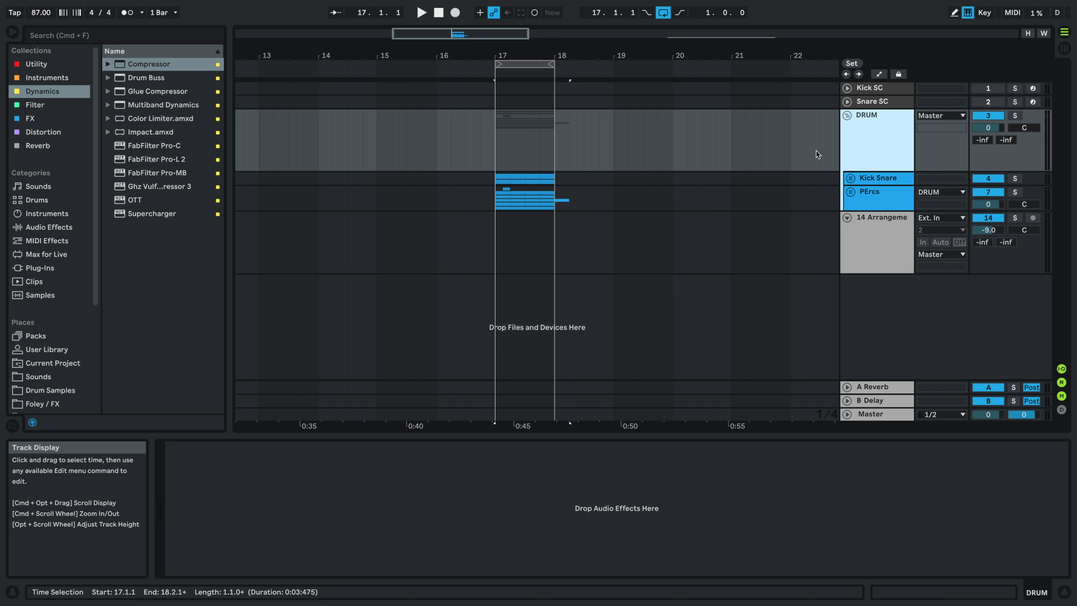
{"action": "double_click", "coordinate": [151, 78]}
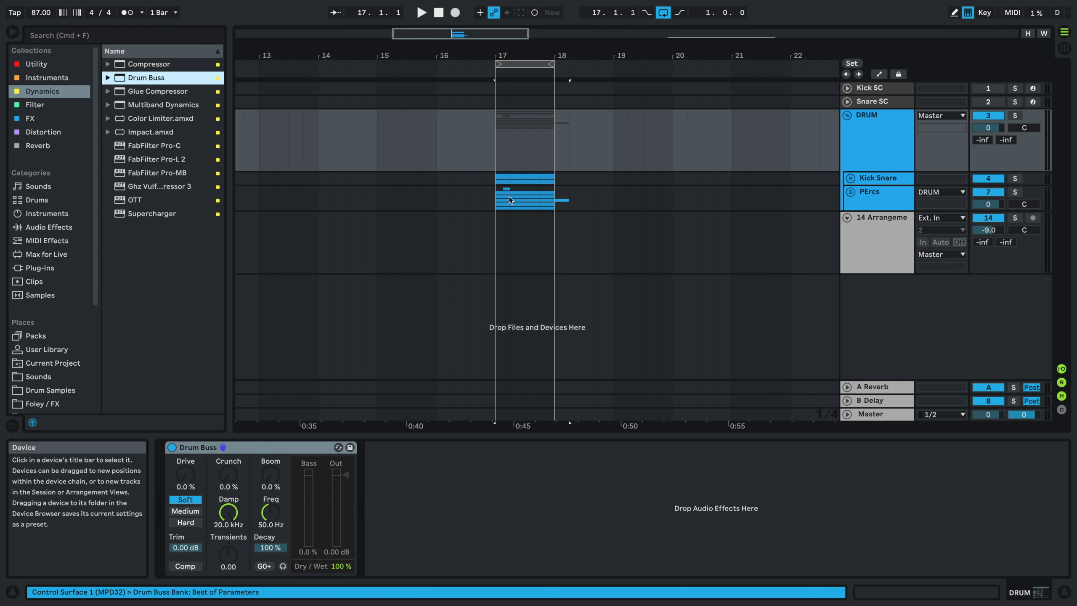
- Play the loop from bar 17, set Drum Buss Crunch to 27% and Drive to 24%, and lower the DRUM volume to -8.6 dB
{"action": "left_click", "coordinate": [495, 160]}
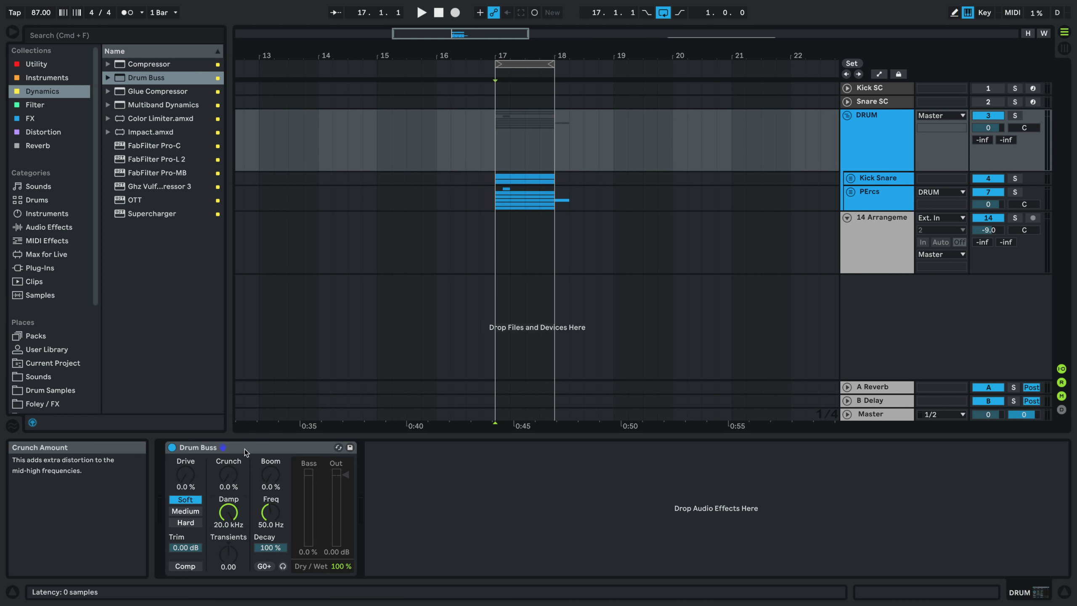
{"action": "key", "text": "space"}
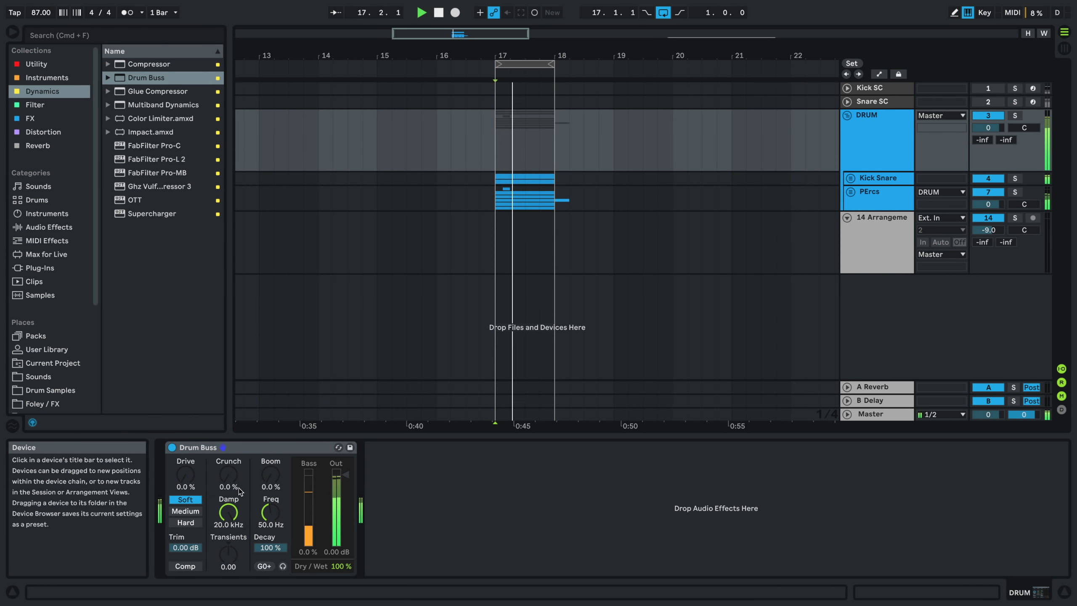
{"action": "left_click_drag", "start_coordinate": [229, 477], "coordinate": [185, 460]}
{"action": "left_click_drag", "start_coordinate": [1003, 130], "coordinate": [1003, 148]}
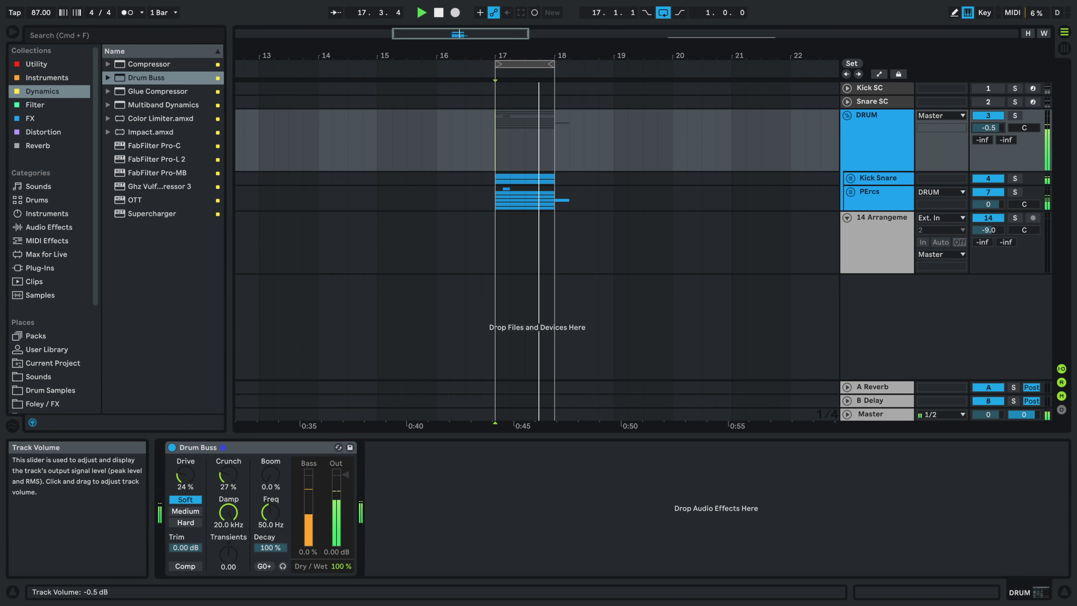
{"action": "mouse_move", "coordinate": [337, 602]}
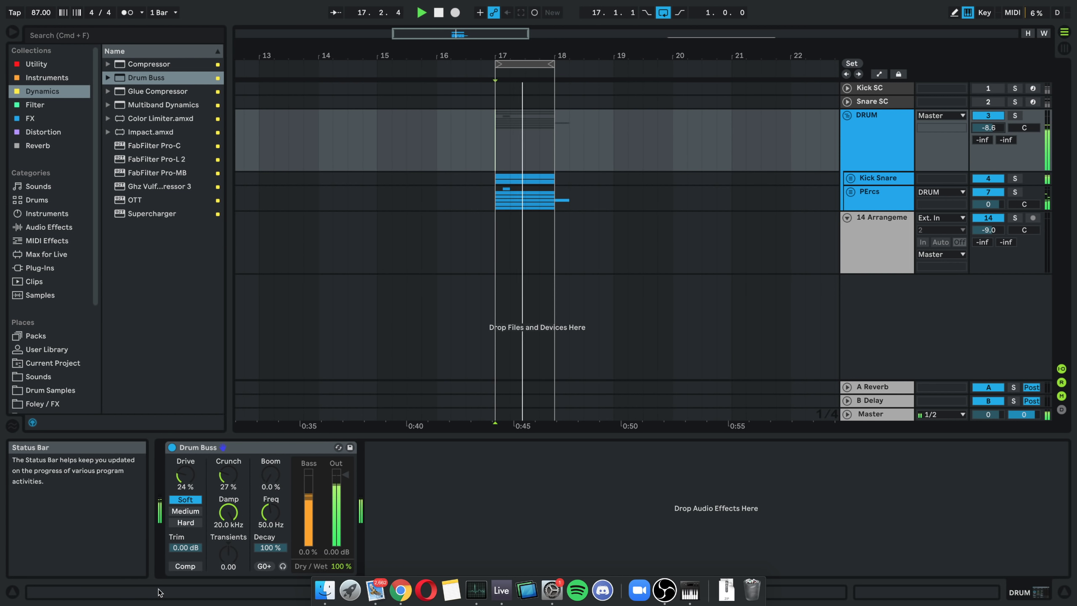
- Enable the Drum Buss compressor, set its Trim to -13.1 dB and choose Medium distortion
{"action": "left_click", "coordinate": [185, 566]}
{"action": "left_click_drag", "start_coordinate": [186, 547], "coordinate": [185, 562]}
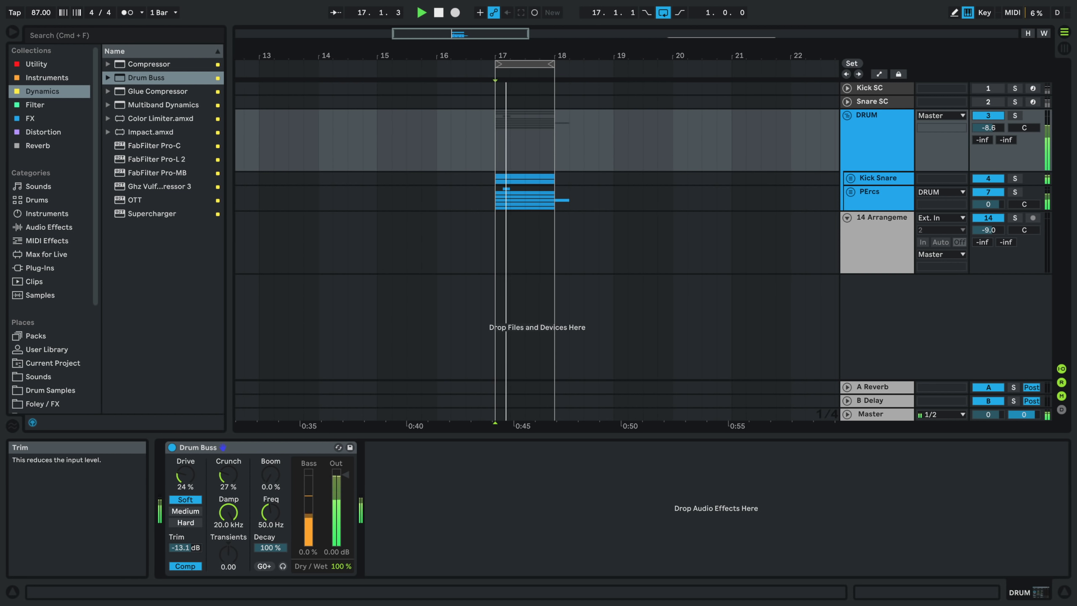
{"action": "left_click", "coordinate": [194, 511]}
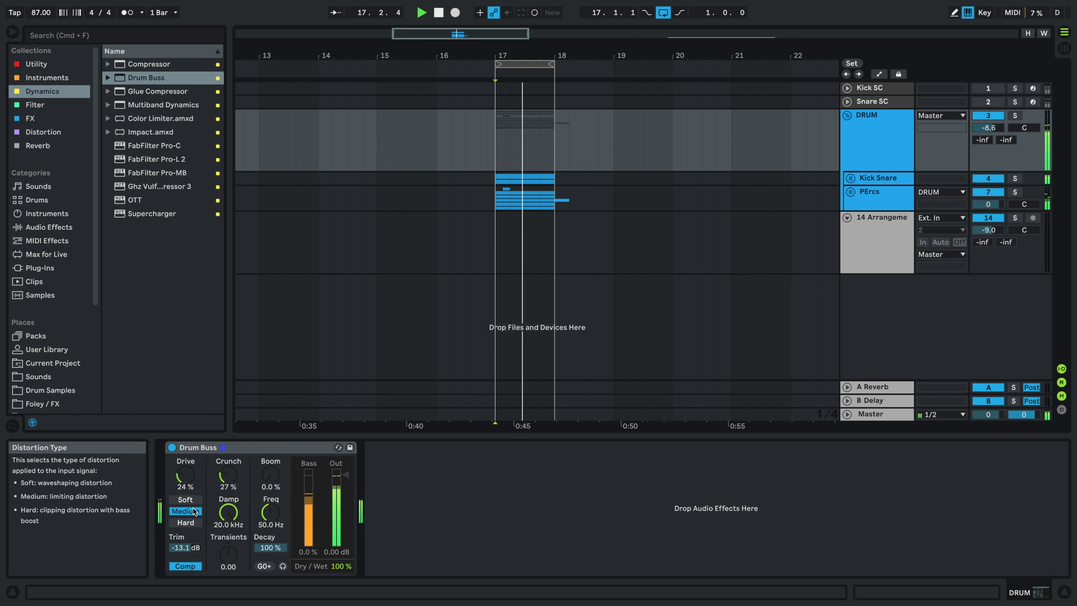
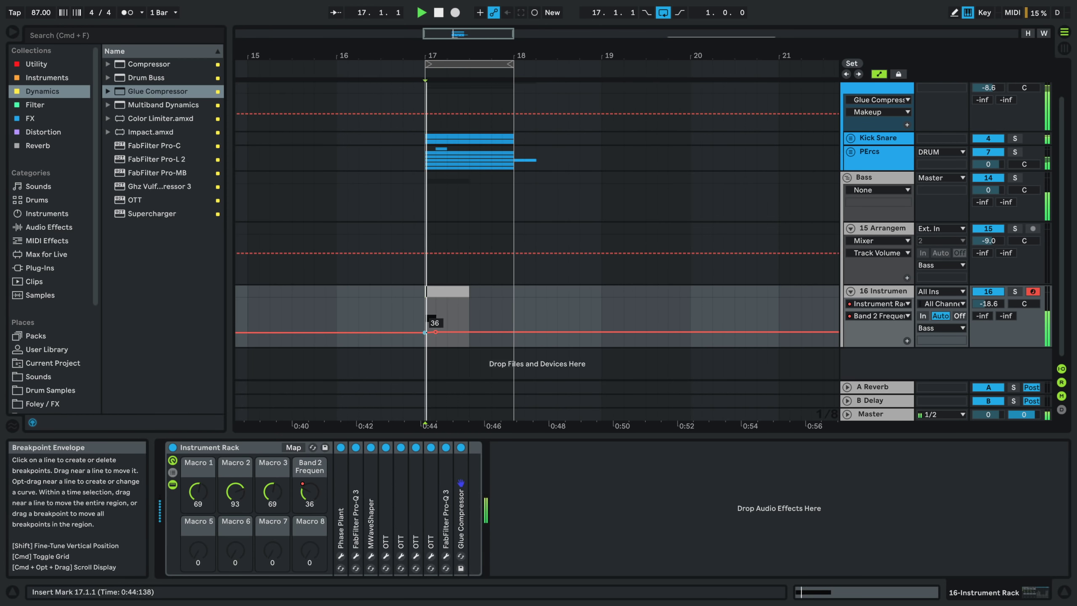
- Open the MIDI clip at bar 17 on the 16 Instrument Rack track for note editing
{"action": "scroll", "coordinate": [436, 315], "scroll_direction": "up", "scroll_amount": 5}
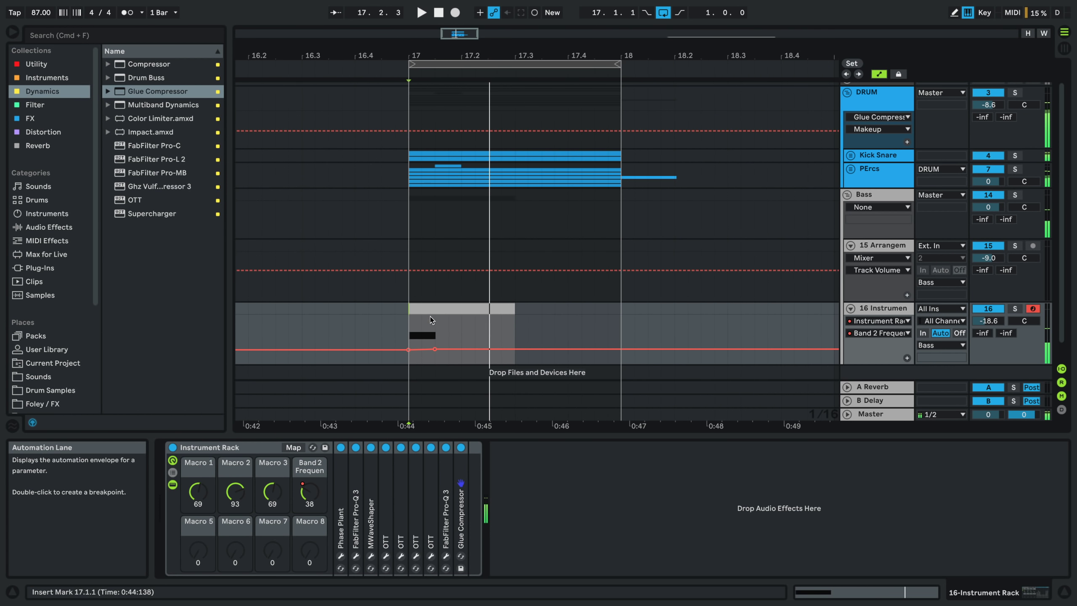
{"action": "double_click", "coordinate": [446, 309]}
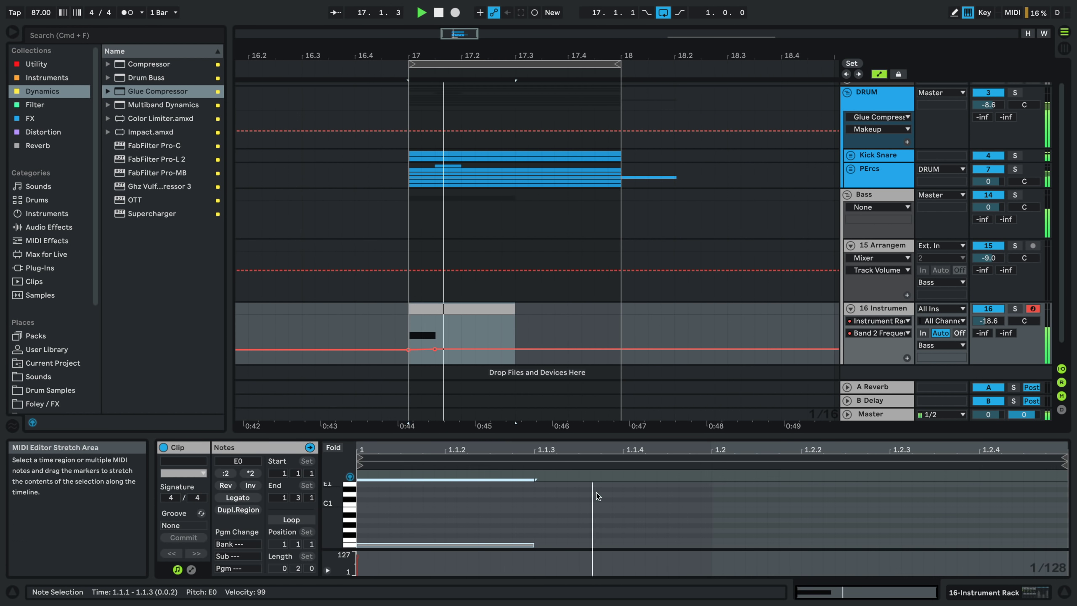
{"action": "double_click", "coordinate": [627, 518]}
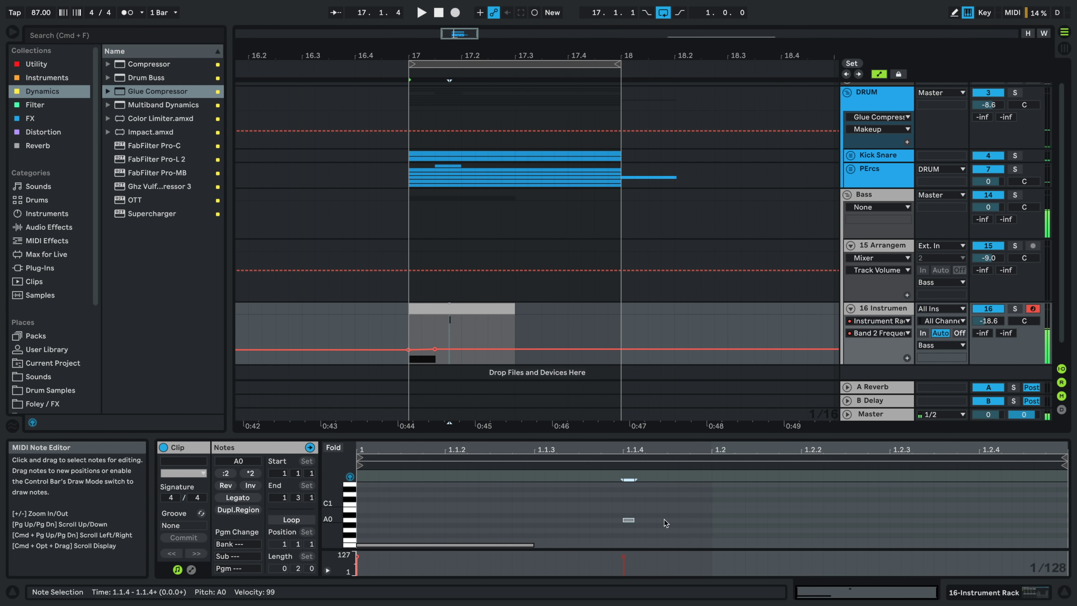
{"action": "left_click", "coordinate": [697, 519]}
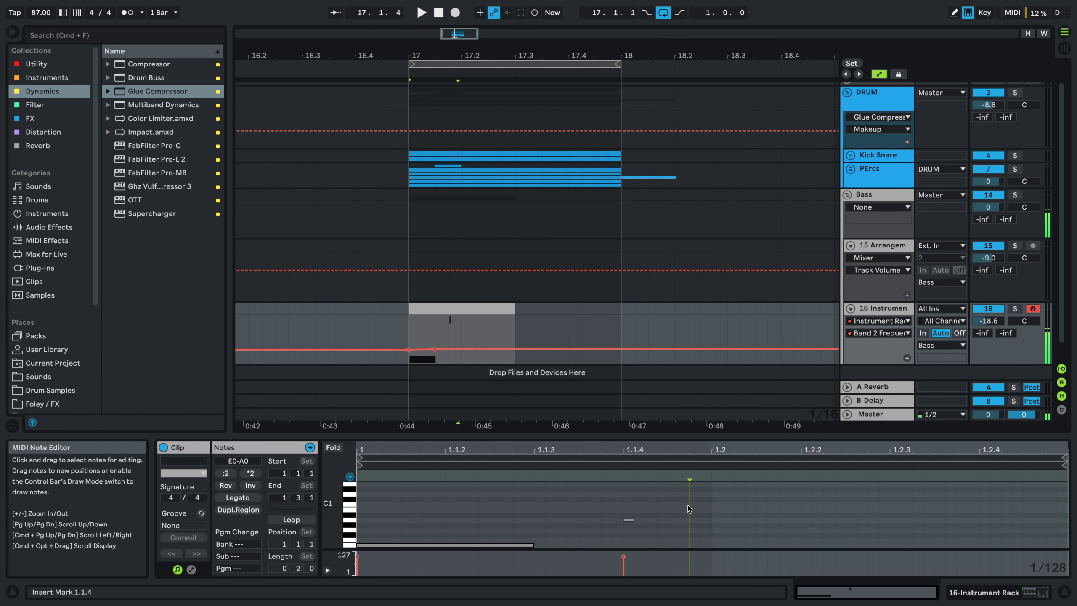
{"action": "double_click", "coordinate": [631, 517]}
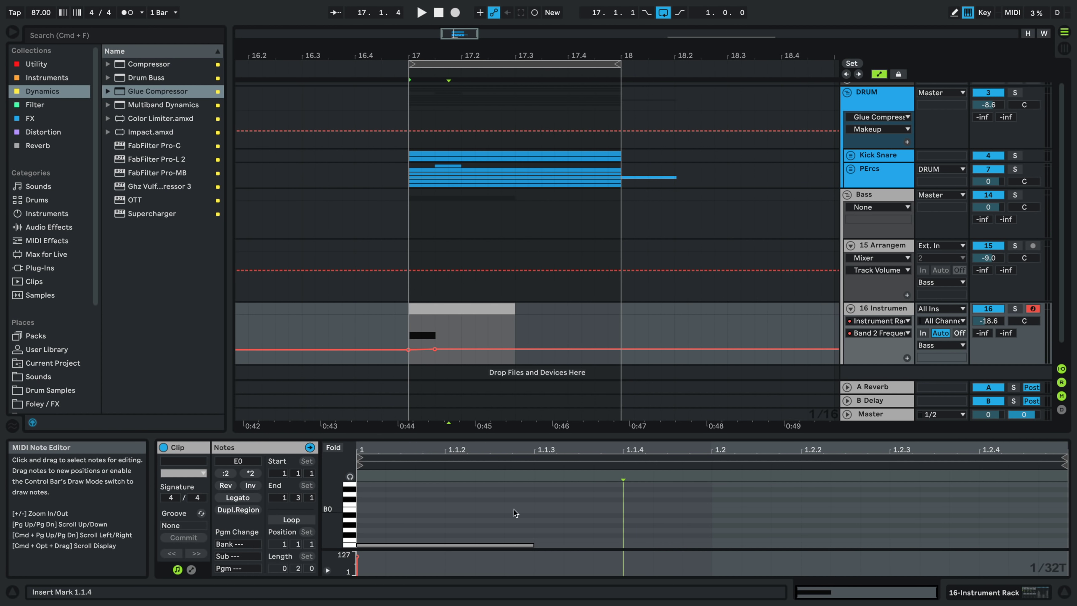
- Add a G0 note at 1.1.4 on a 1/32T grid, move it back to 1.1.3 and make it two grid steps long
{"action": "double_click", "coordinate": [631, 530]}
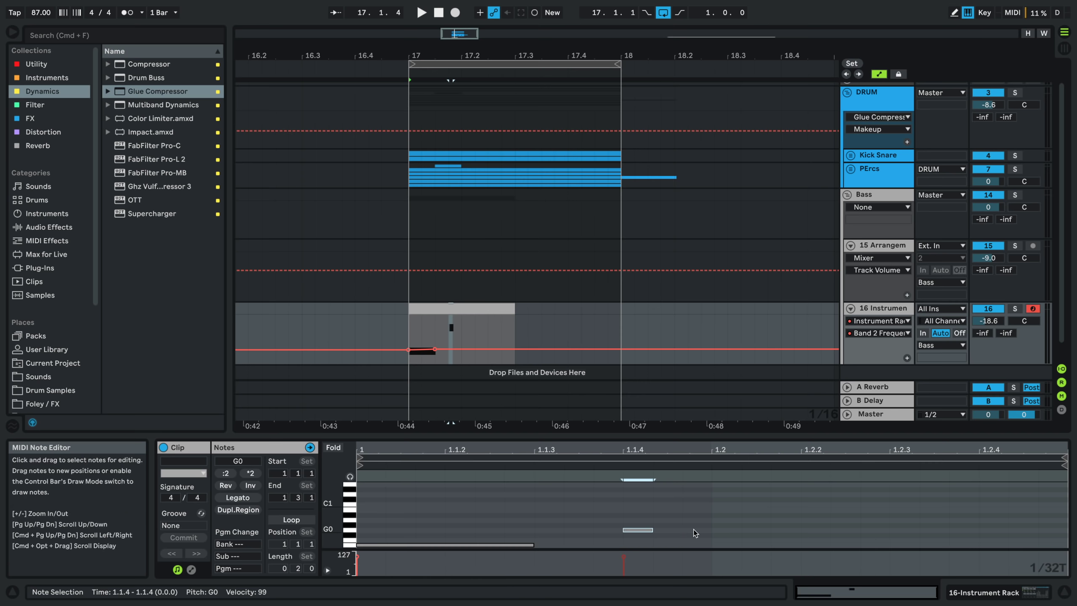
{"action": "key", "text": "space"}
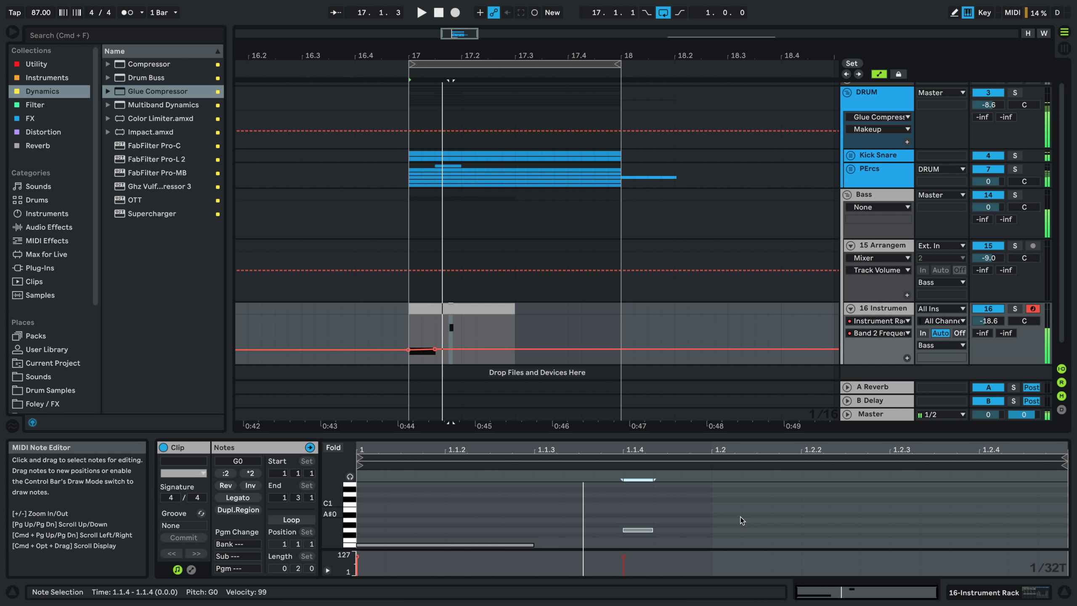
{"action": "key", "text": "Right"}
{"action": "key", "text": "Left"}
{"action": "key", "text": "Left"}
{"action": "key", "text": "Left"}
{"action": "key", "text": "Left"}
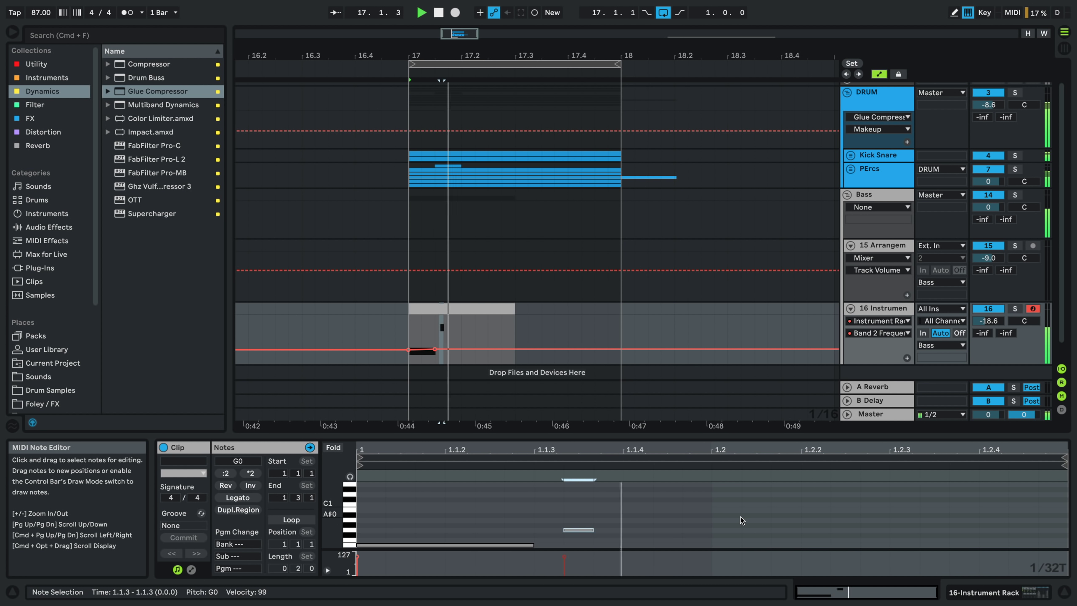
{"action": "key", "text": "shift+Right"}
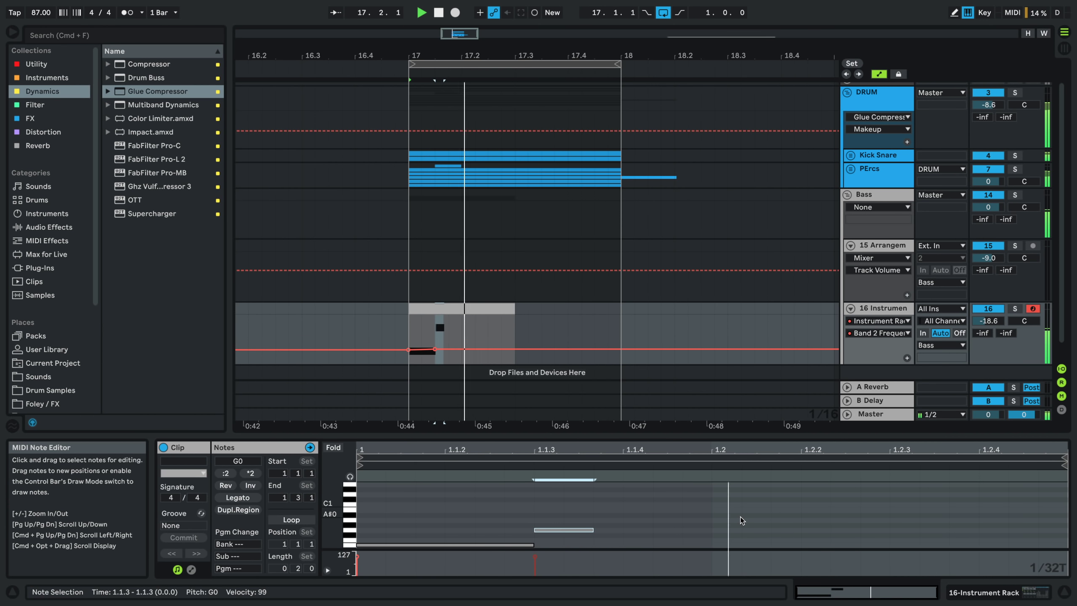
- Transpose the new note down to E0 and shift it two 1/32T steps later, comparing it with F0 during playback
{"action": "key", "text": "Down"}
{"action": "key", "text": "Down"}
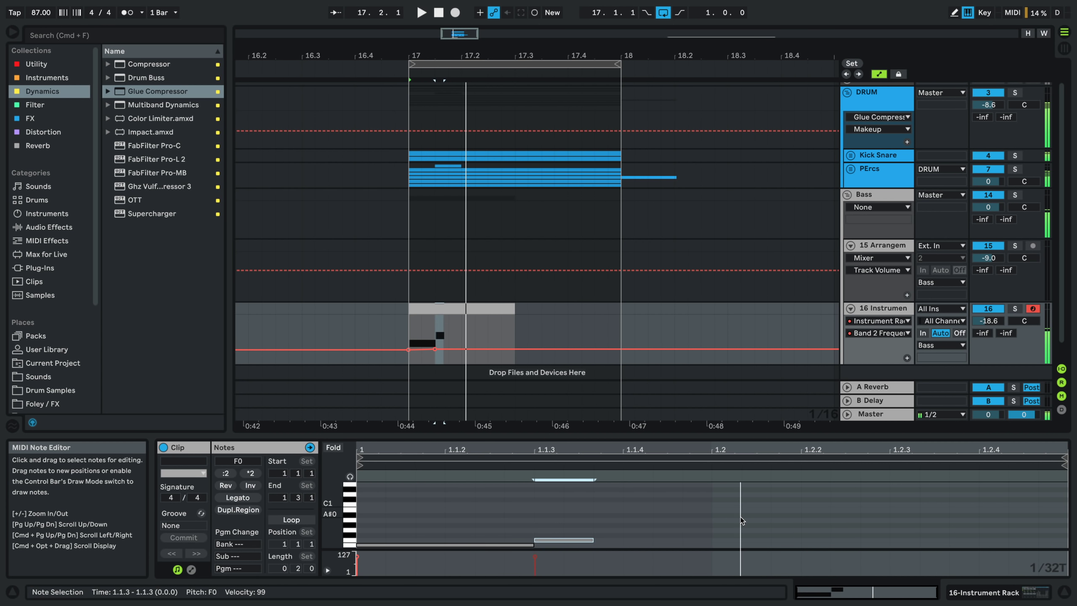
{"action": "key", "text": "Right"}
{"action": "key", "text": "Right"}
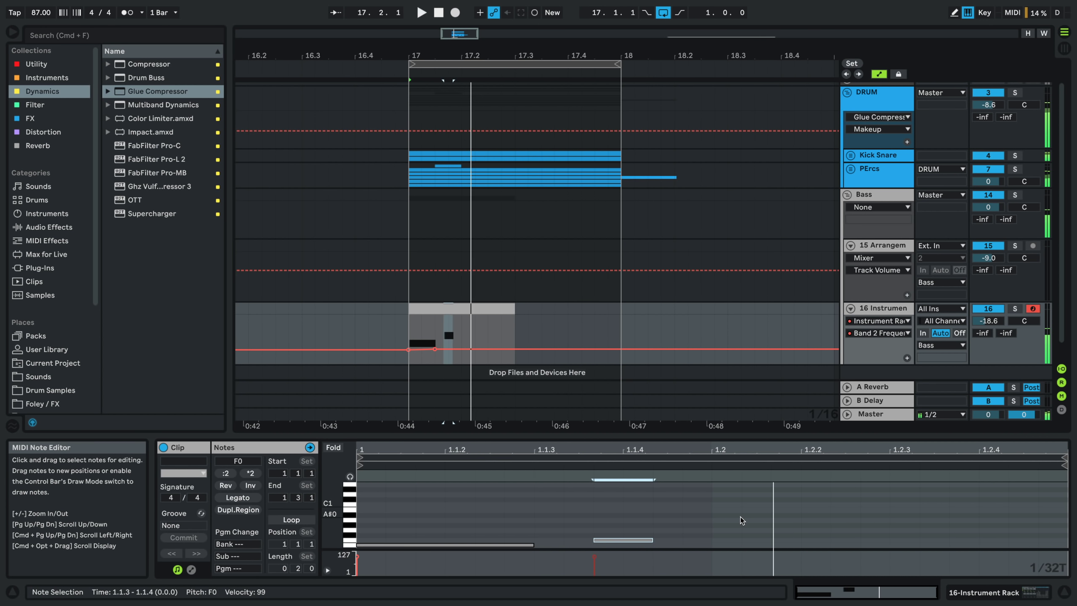
{"action": "key", "text": "Down"}
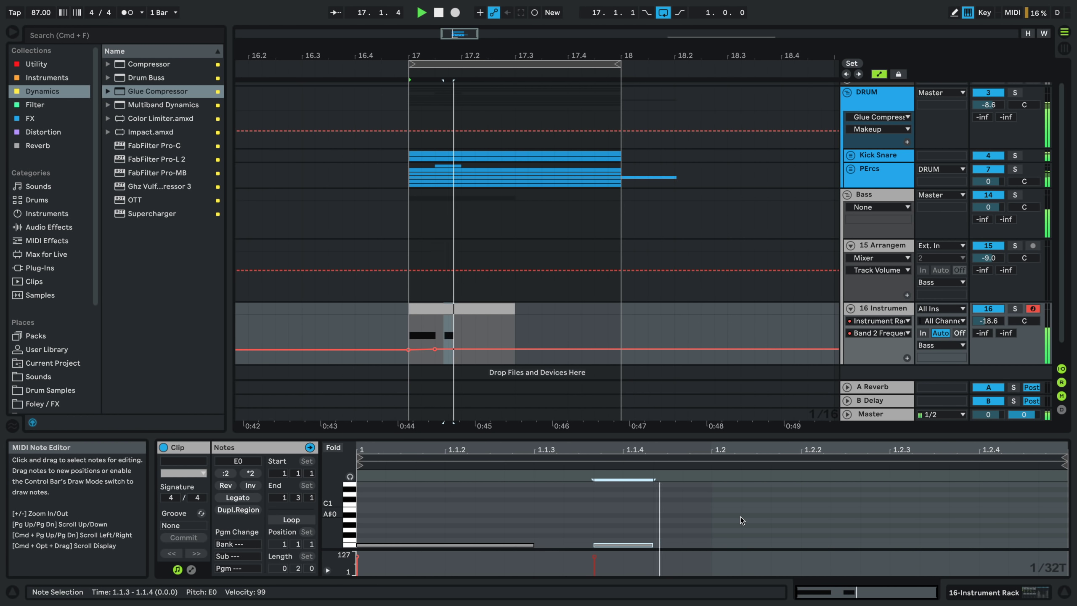
{"action": "key", "text": "Up"}
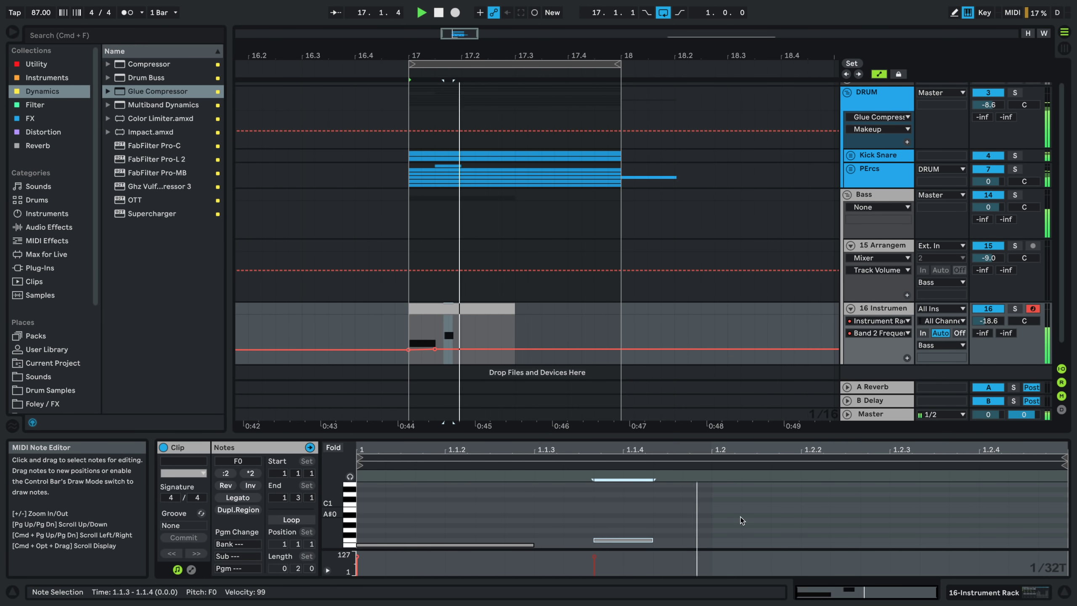
{"action": "key", "text": "Down"}
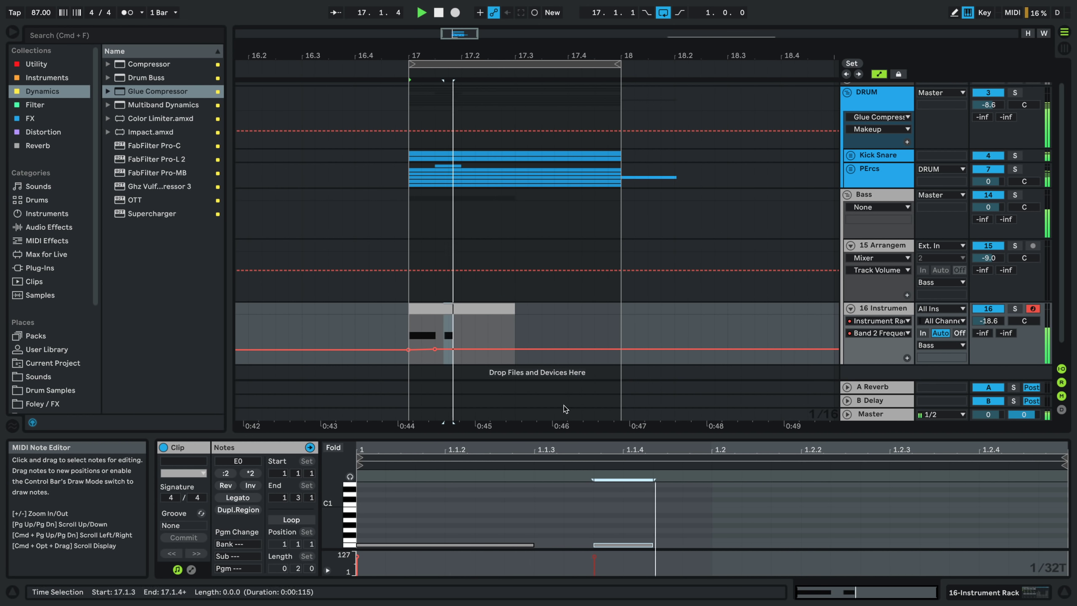
- Shape a peak in the Band 2 Frequency automation over the second bass note, with its top at 63
{"action": "left_click_drag", "start_coordinate": [442, 332], "coordinate": [448, 321]}
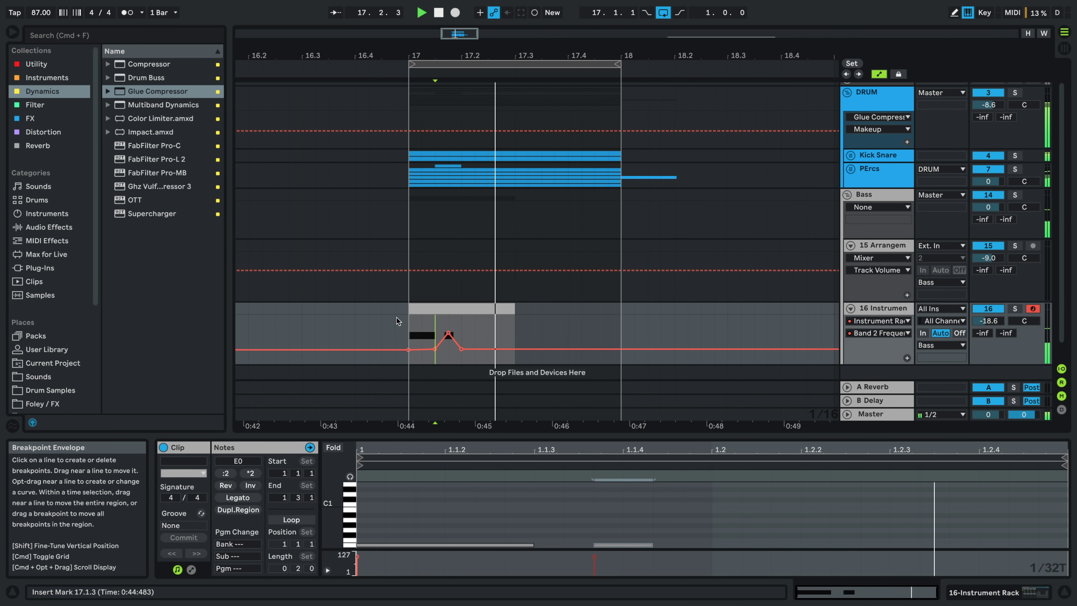
{"action": "left_click", "coordinate": [395, 318]}
{"action": "left_click_drag", "start_coordinate": [448, 333], "coordinate": [448, 340]}
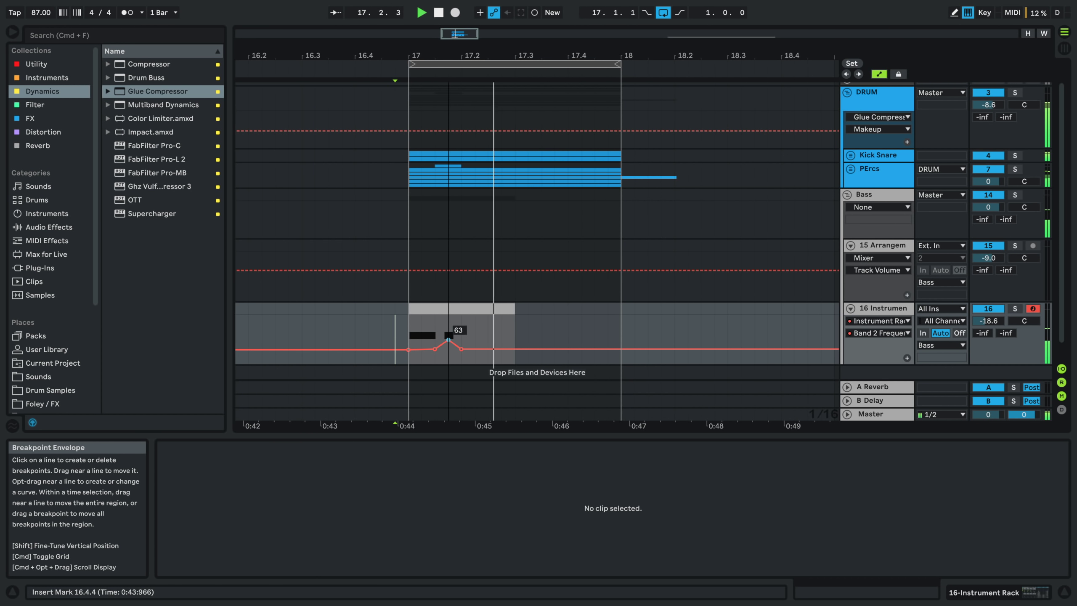
- Move the Band 2 Frequency automation peak to 17.2 at 82 and remove the breakpoint that drops it back down
{"action": "mouse_move", "coordinate": [448, 340]}
{"action": "left_mouse_down"}
{"action": "mouse_move", "coordinate": [435, 331]}
{"action": "mouse_move", "coordinate": [462, 332]}
{"action": "left_mouse_up"}
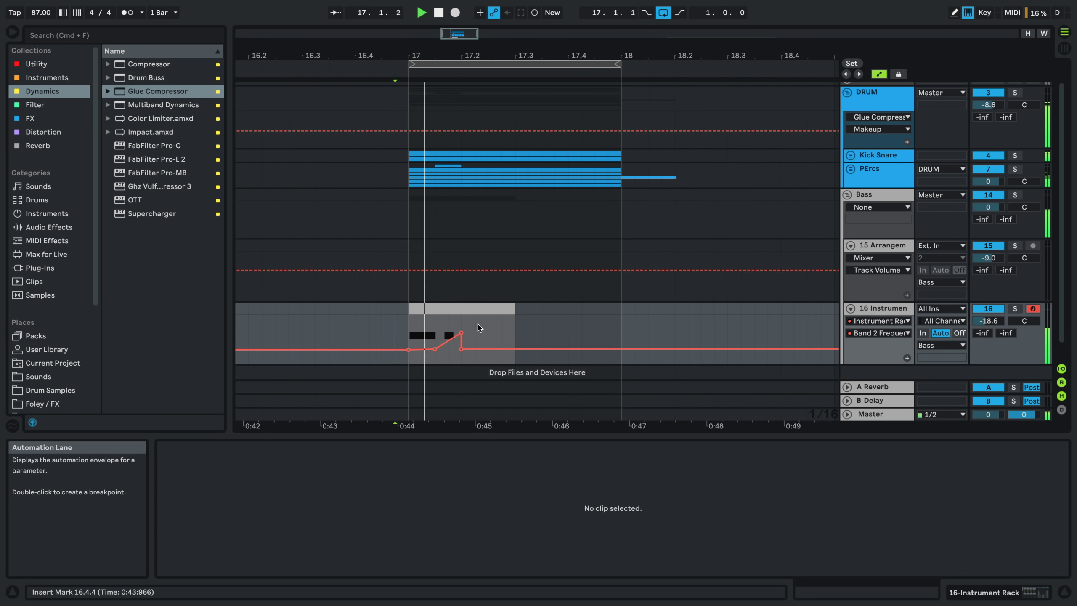
{"action": "key", "text": "space"}
{"action": "left_click", "coordinate": [461, 349]}
- Open the bass MIDI clip at bar 17 and add an E0 note at 1.2.1
{"action": "double_click", "coordinate": [469, 308]}
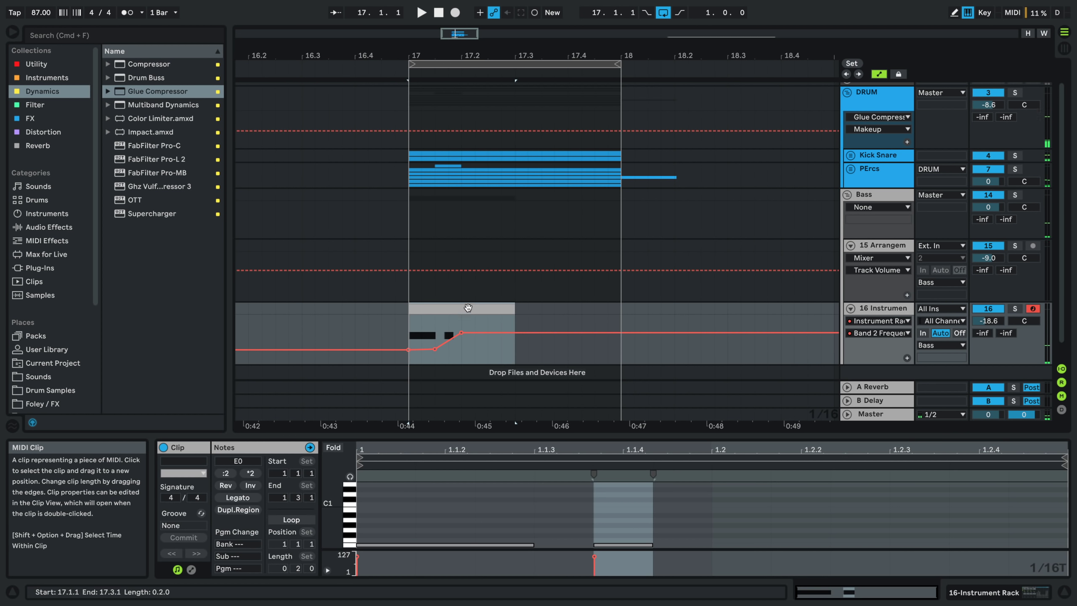
{"action": "double_click", "coordinate": [717, 541]}
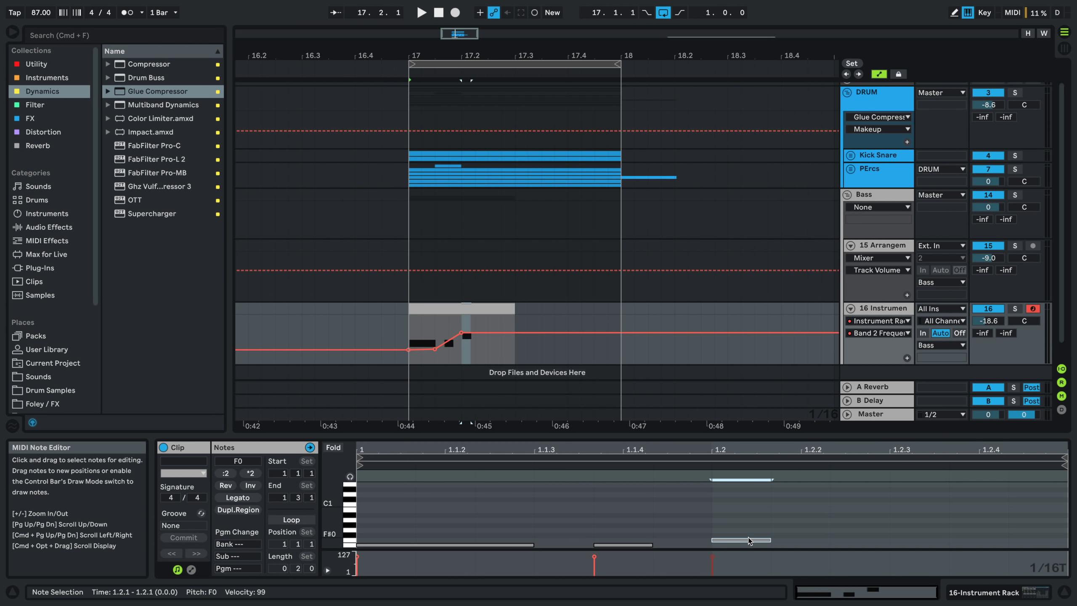
{"action": "key", "text": "Down"}
- Duplicate the E0 note at 1.2.1 and shift the copy back on the 1/16T grid beside the original
{"action": "key", "text": "super+d"}
{"action": "key", "text": "space"}
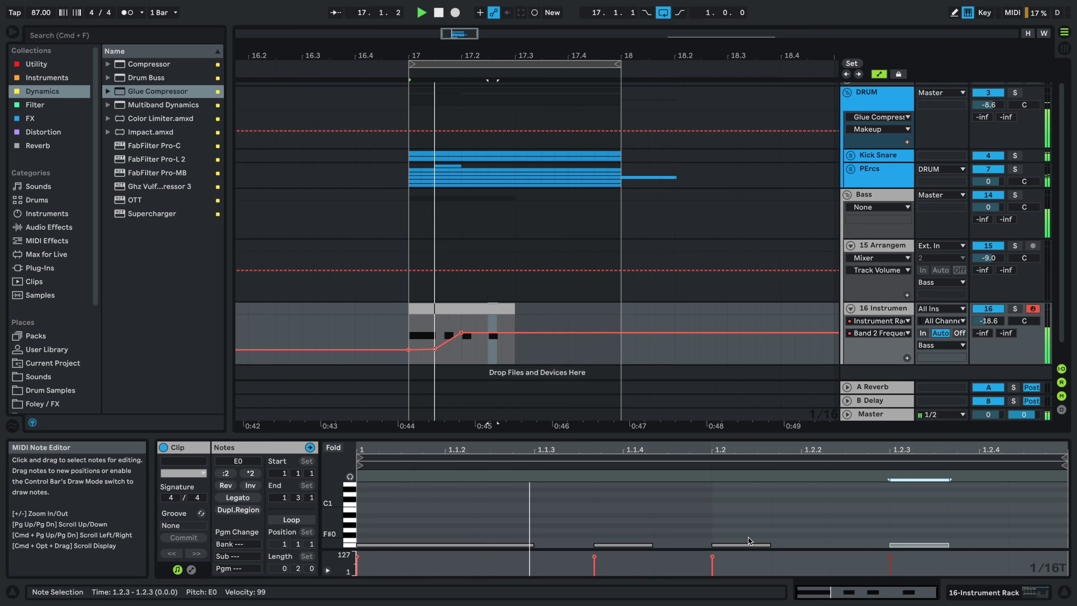
{"action": "key", "text": "Right"}
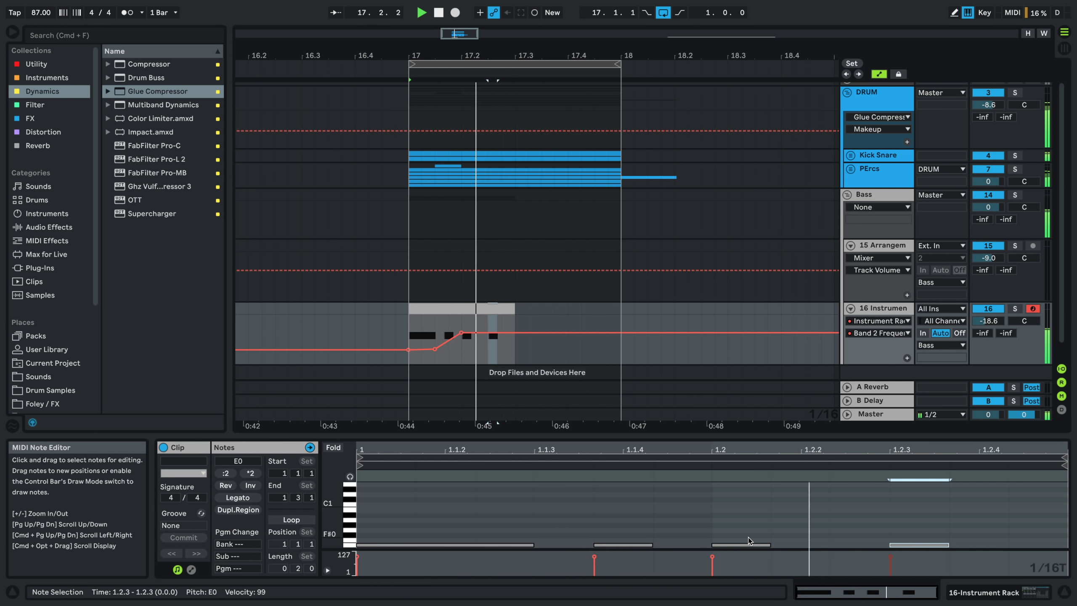
{"action": "key", "text": "Left"}
{"action": "key", "text": "Left"}
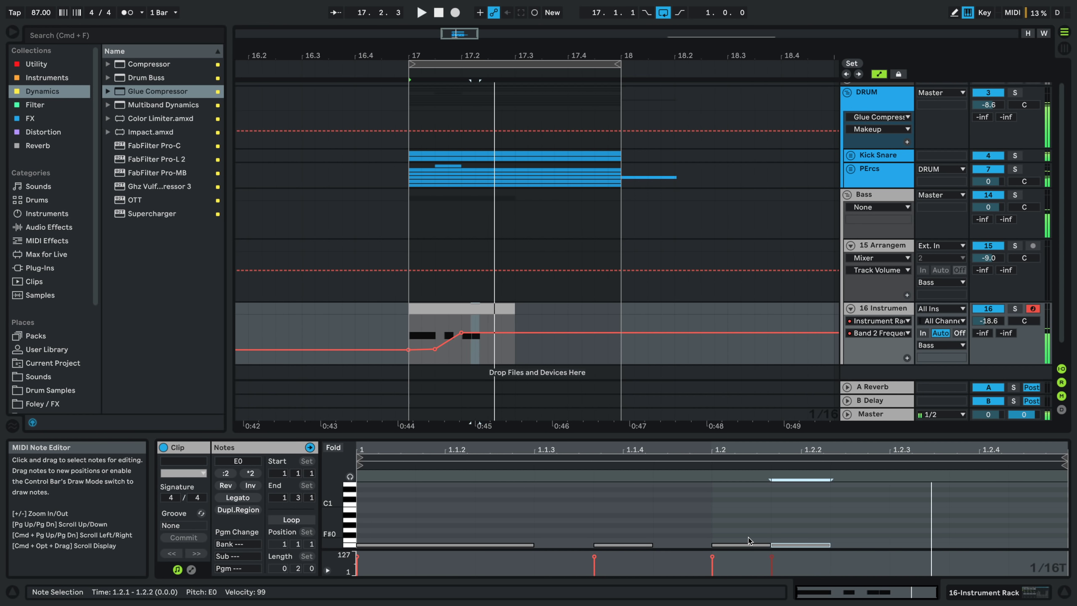
- Lengthen the E0 note at 1.2.1 to just past 1.2.2 and add another E0 note starting between 1.2.3 and 1.2.4
{"action": "left_click_drag", "start_coordinate": [770, 545], "coordinate": [812, 545]}
{"action": "key", "text": "space"}
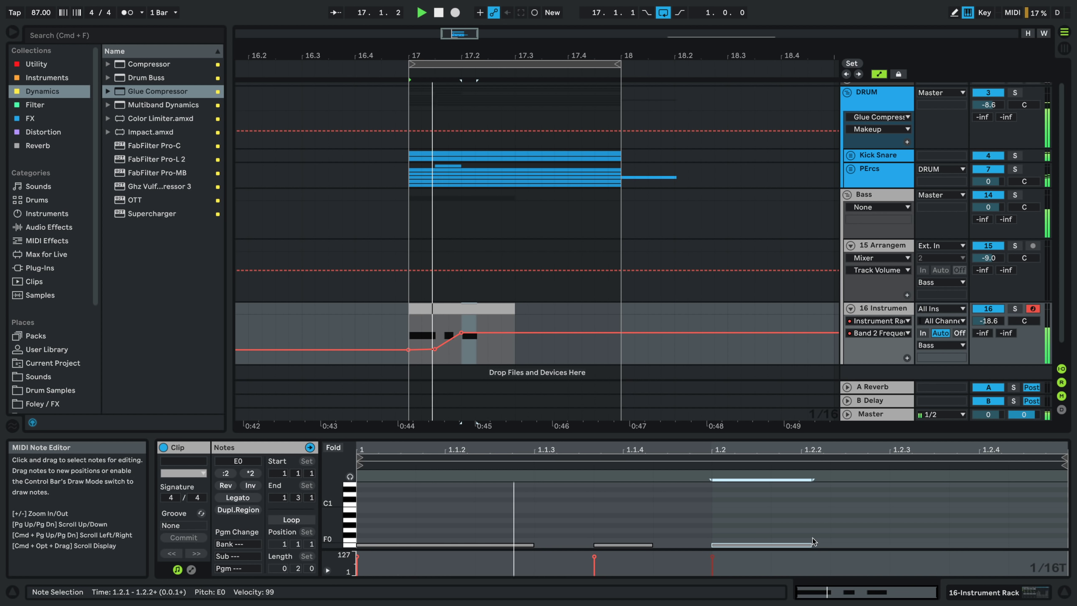
{"action": "double_click", "coordinate": [865, 535]}
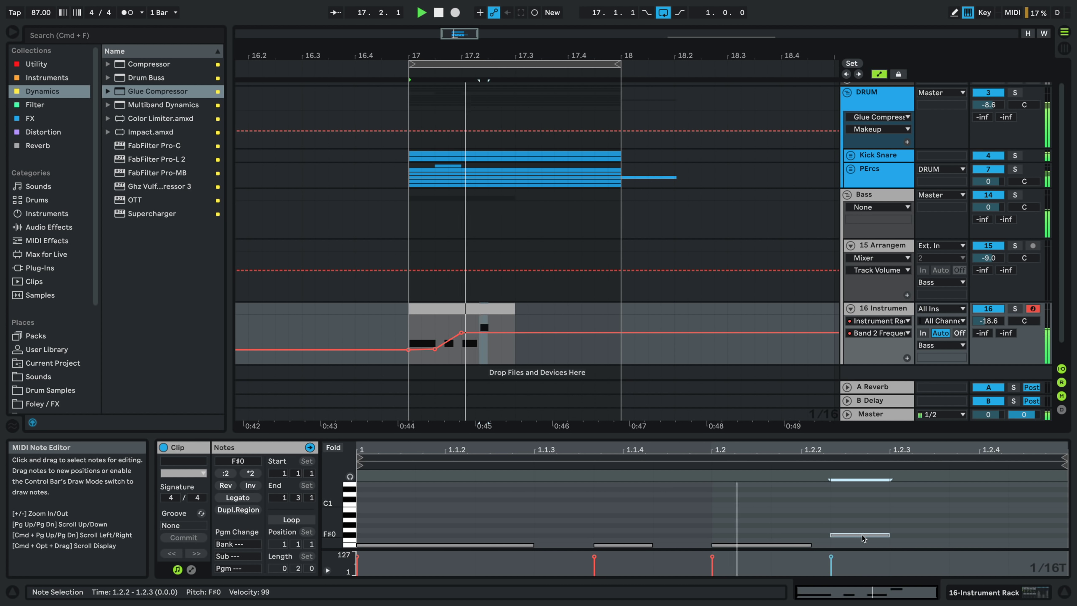
{"action": "key", "text": "Right"}
{"action": "key", "text": "Right"}
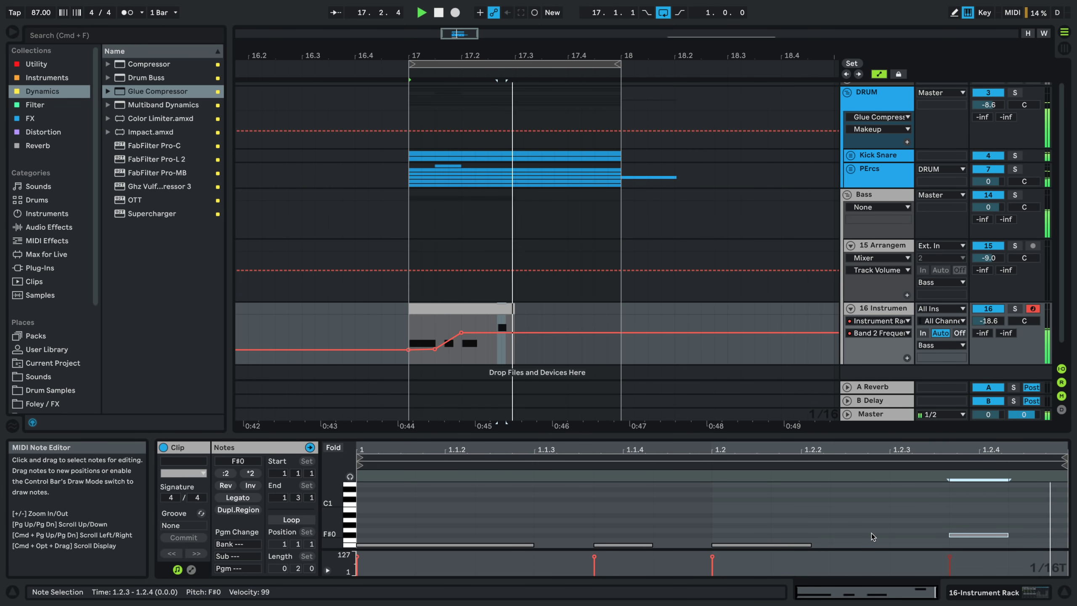
{"action": "key", "text": "Down"}
{"action": "key", "text": "Down"}
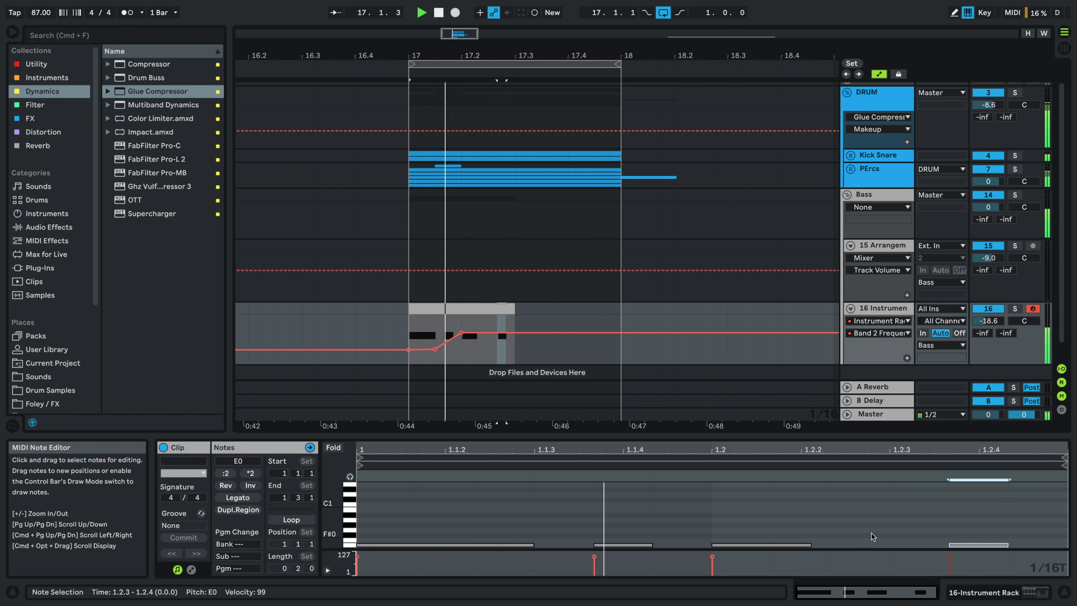
- Hide the automation and duplicate the bass section from 17.2.1 to 17.3.1 twice to fill the bar
{"action": "left_click", "coordinate": [472, 356]}
{"action": "left_click_drag", "start_coordinate": [473, 359], "coordinate": [511, 356]}
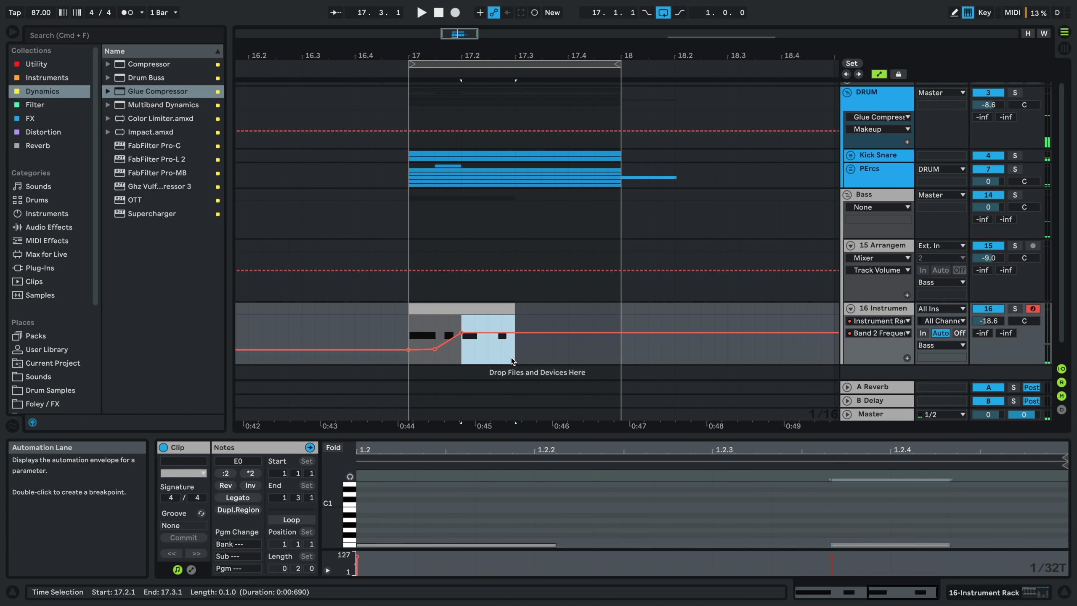
{"action": "key", "text": "Tab"}
{"action": "key", "text": "Tab"}
{"action": "key", "text": "a"}
{"action": "key", "text": "a"}
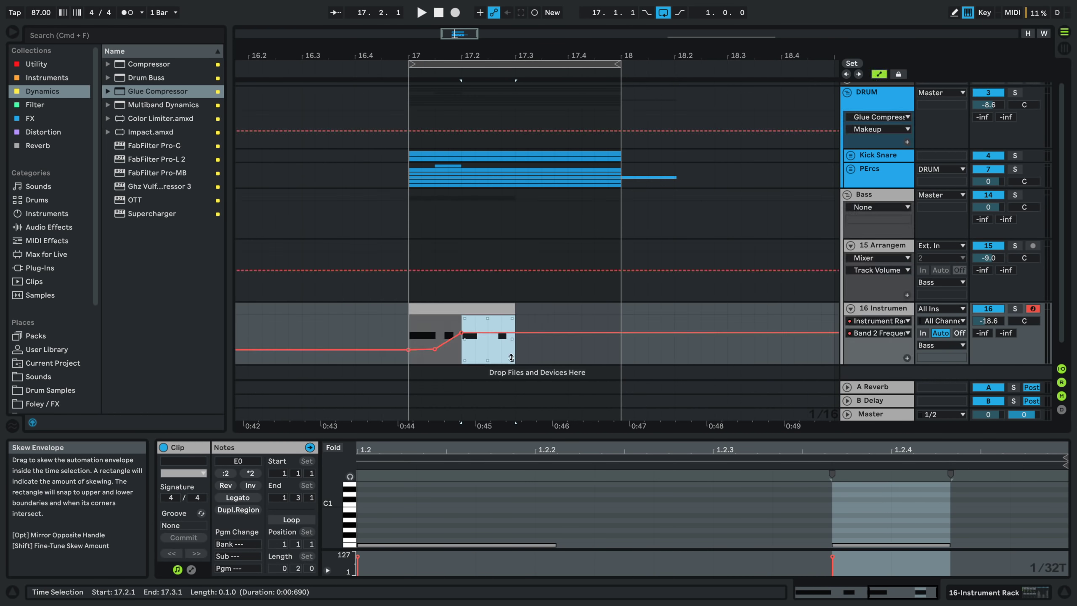
{"action": "key", "text": "a"}
{"action": "key", "text": "super+d"}
{"action": "key", "text": "super+d"}
{"action": "key", "text": "space"}
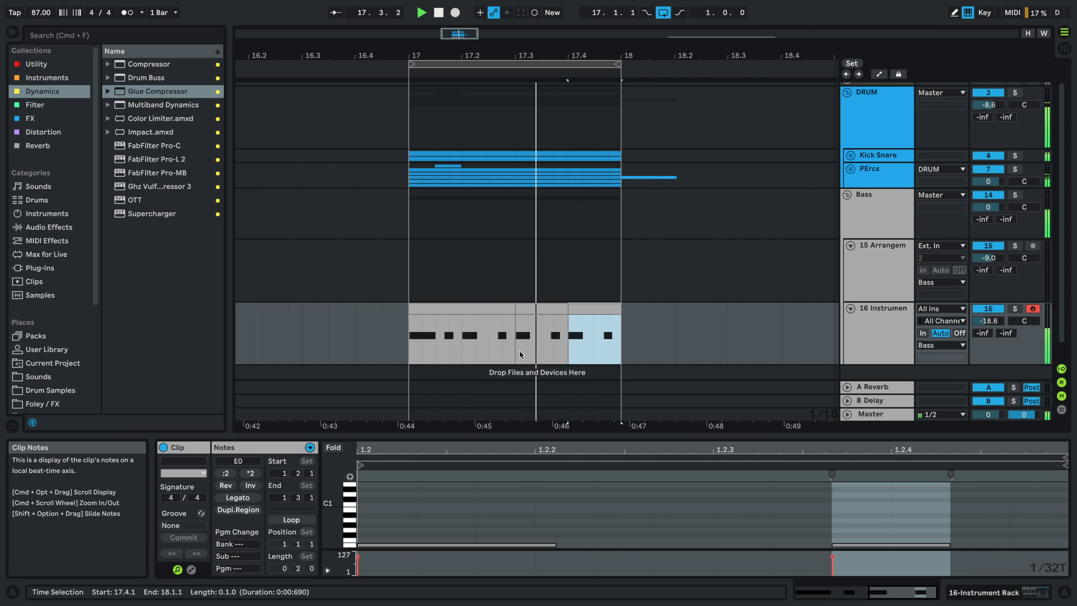
- Try moving the duplicated bass clip from 17.3.1 to 17.3.2
{"action": "left_click_drag", "start_coordinate": [515, 313], "coordinate": [547, 315]}
{"action": "left_click", "coordinate": [502, 337]}
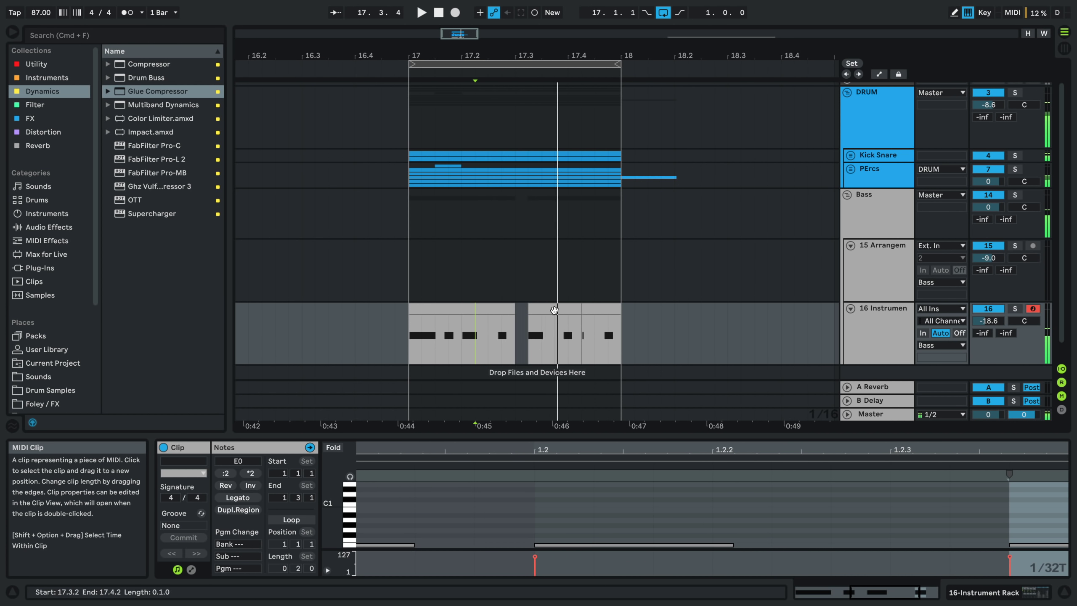
{"action": "left_click_drag", "start_coordinate": [545, 317], "coordinate": [533, 317]}
{"action": "left_click", "coordinate": [438, 332]}
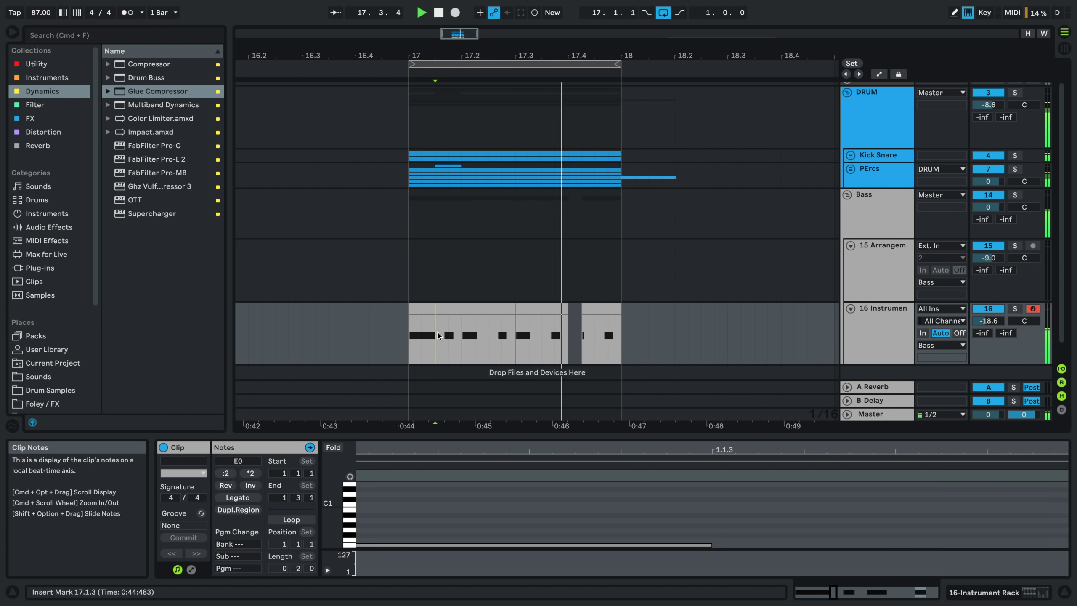
- Delete both duplicated bass clips after 17.3.1
{"action": "left_click", "coordinate": [553, 324]}
{"action": "key", "text": "Delete"}
{"action": "left_click", "coordinate": [396, 337]}
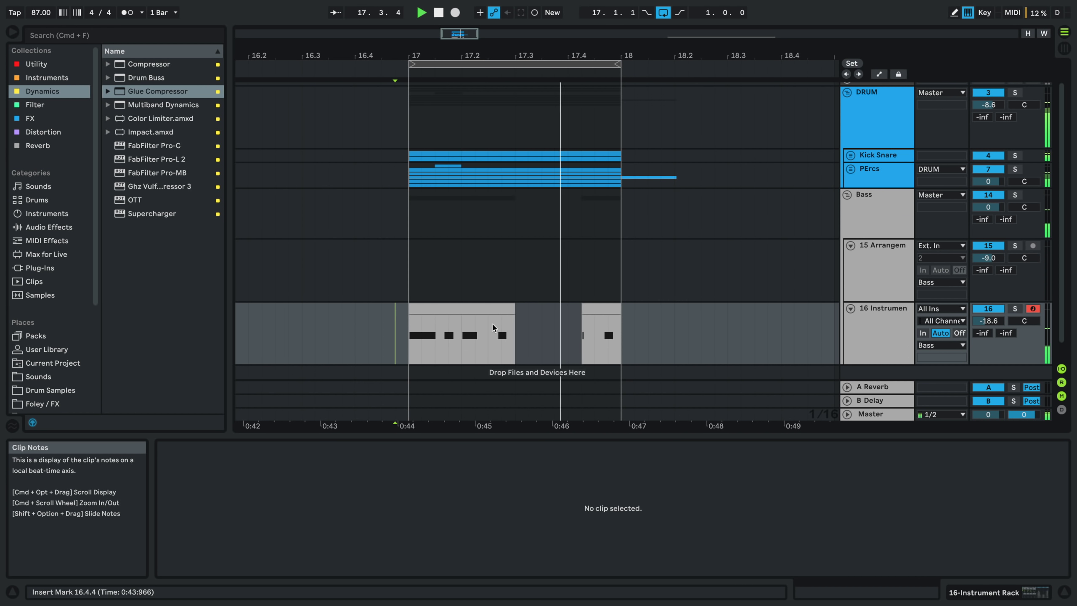
{"action": "left_click", "coordinate": [596, 313]}
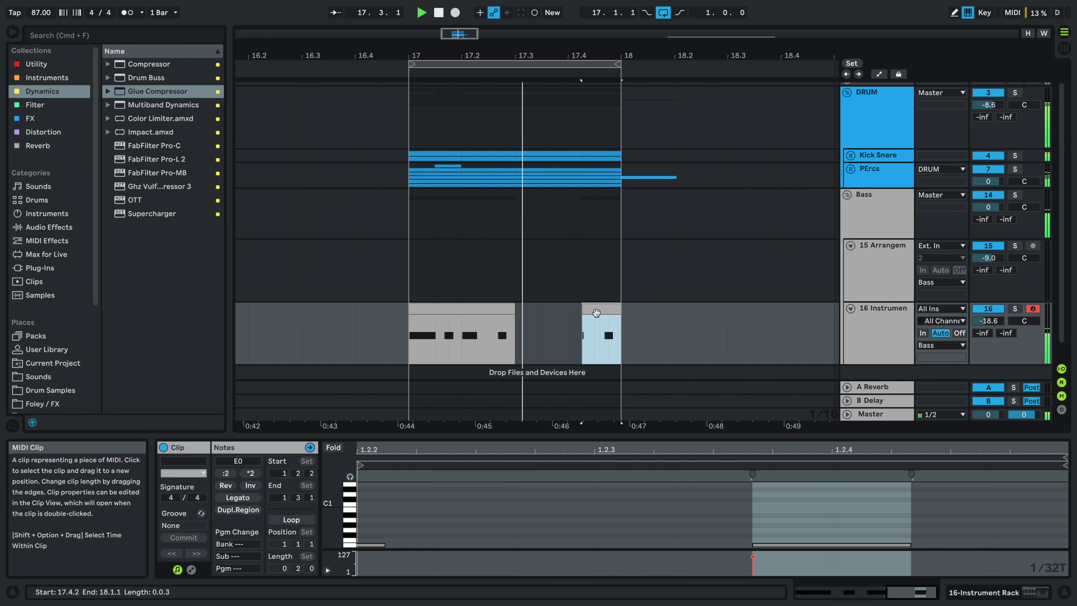
{"action": "key", "text": "Delete"}
- Insert an empty MIDI clip from 17.4.1 to 18.1.1 on the 16 Instrument Rack track
{"action": "left_click", "coordinate": [568, 323]}
{"action": "key", "text": "space"}
{"action": "left_click_drag", "start_coordinate": [565, 321], "coordinate": [615, 329]}
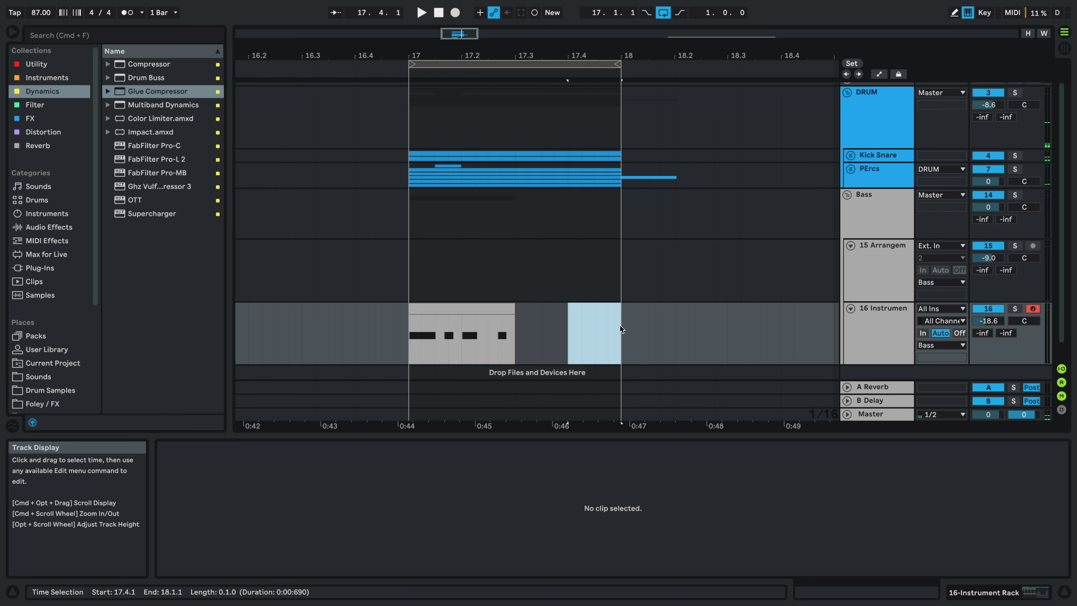
{"action": "key", "text": "super+shift+m"}
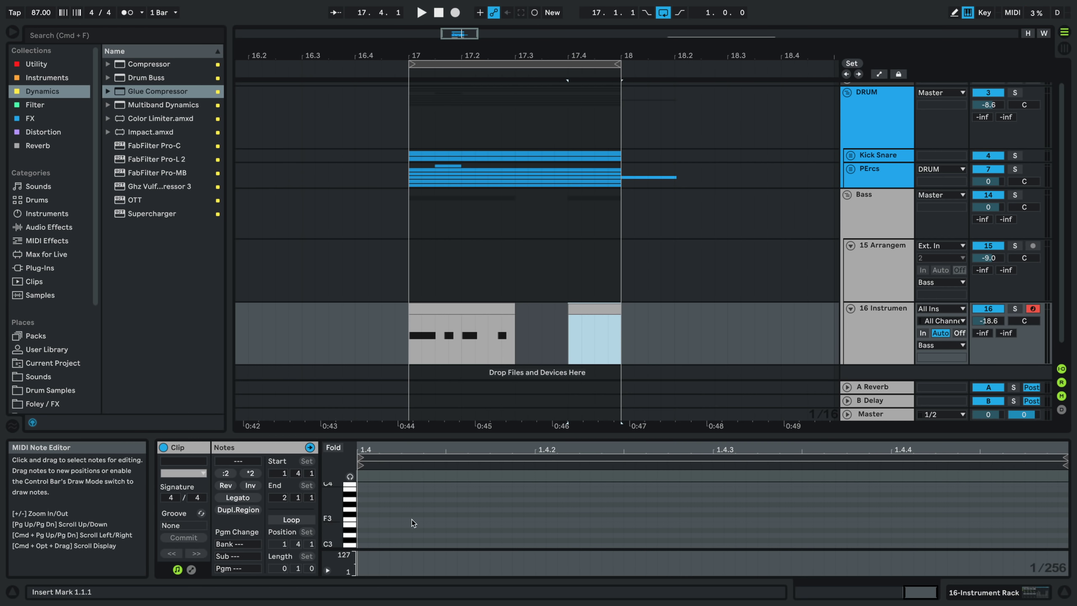
- Add a G3 note at 1.4.1, extend it to just before 1.4.2 and transpose it down three octaves to G0
{"action": "double_click", "coordinate": [364, 510]}
{"action": "key", "text": "space"}
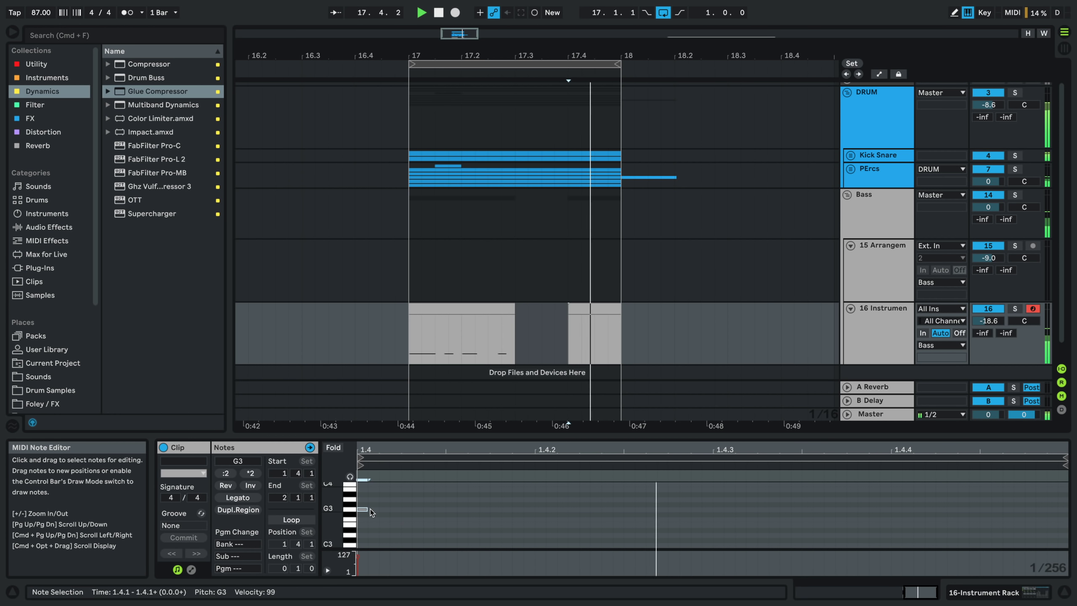
{"action": "left_click_drag", "start_coordinate": [377, 511], "coordinate": [499, 505]}
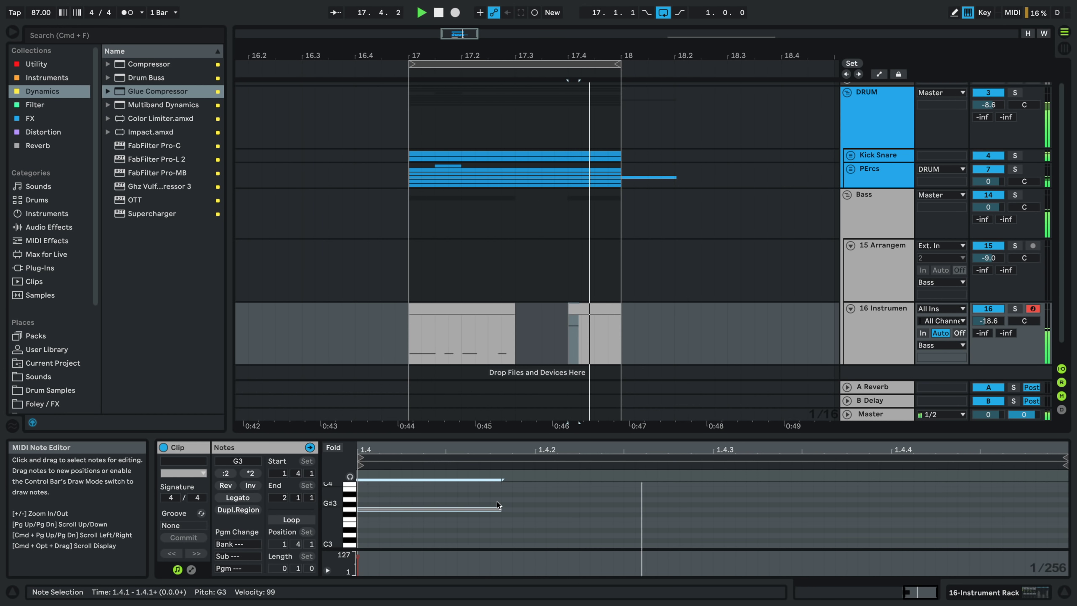
{"action": "key", "text": "shift+Down"}
{"action": "key", "text": "shift+Down"}
{"action": "key", "text": "shift+Down"}
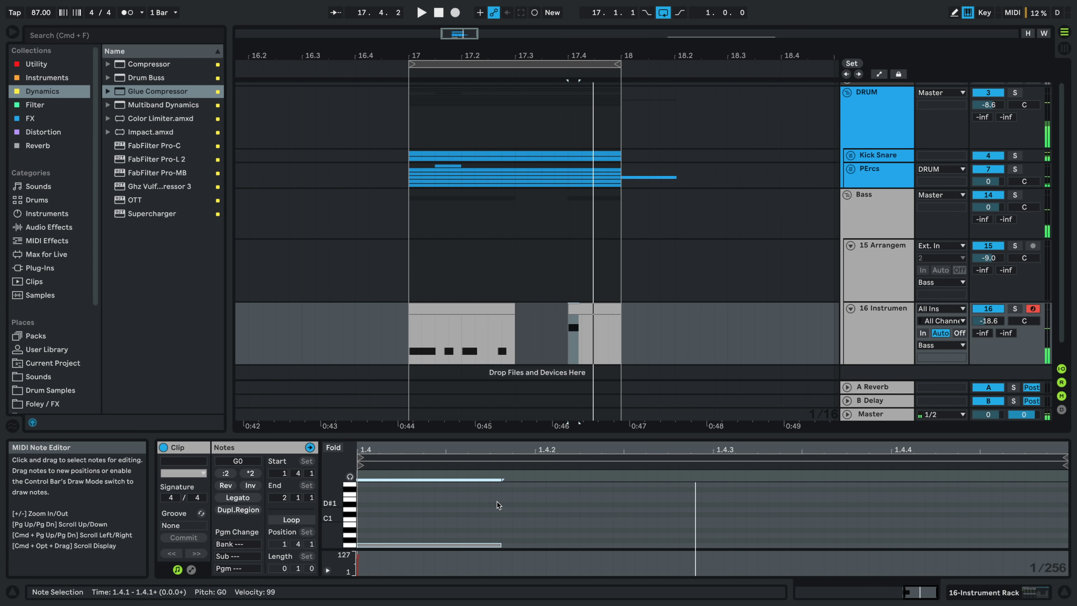
- Add an F0 note at 1.4.2, stretch it past 1.4.3 and shift it one 1/32T step later
{"action": "scroll", "coordinate": [551, 505], "scroll_direction": "down", "scroll_amount": 3}
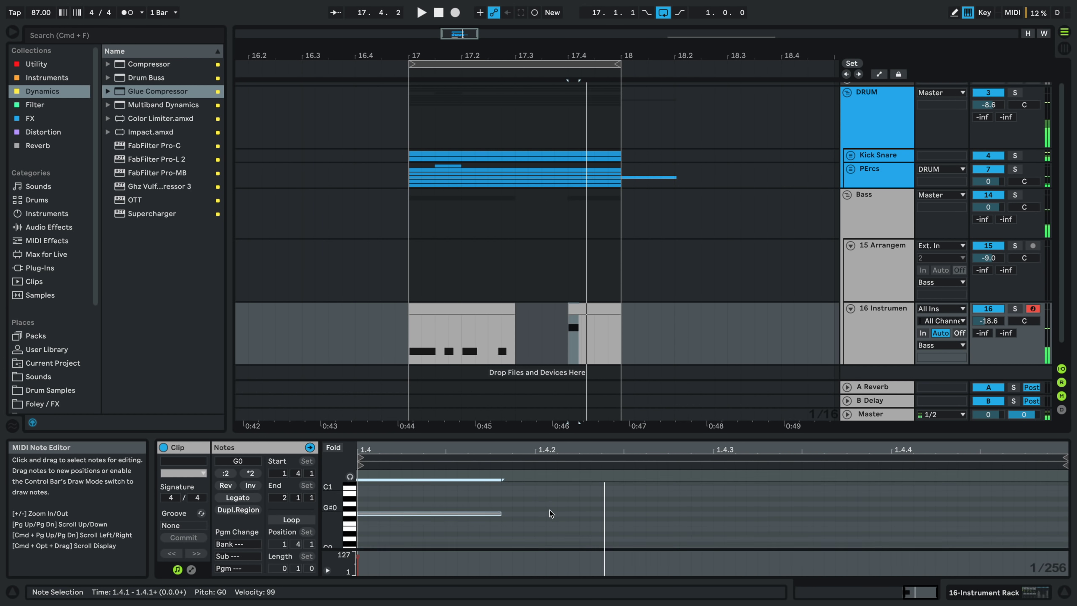
{"action": "double_click", "coordinate": [543, 521]}
{"action": "left_click_drag", "start_coordinate": [551, 521], "coordinate": [769, 503]}
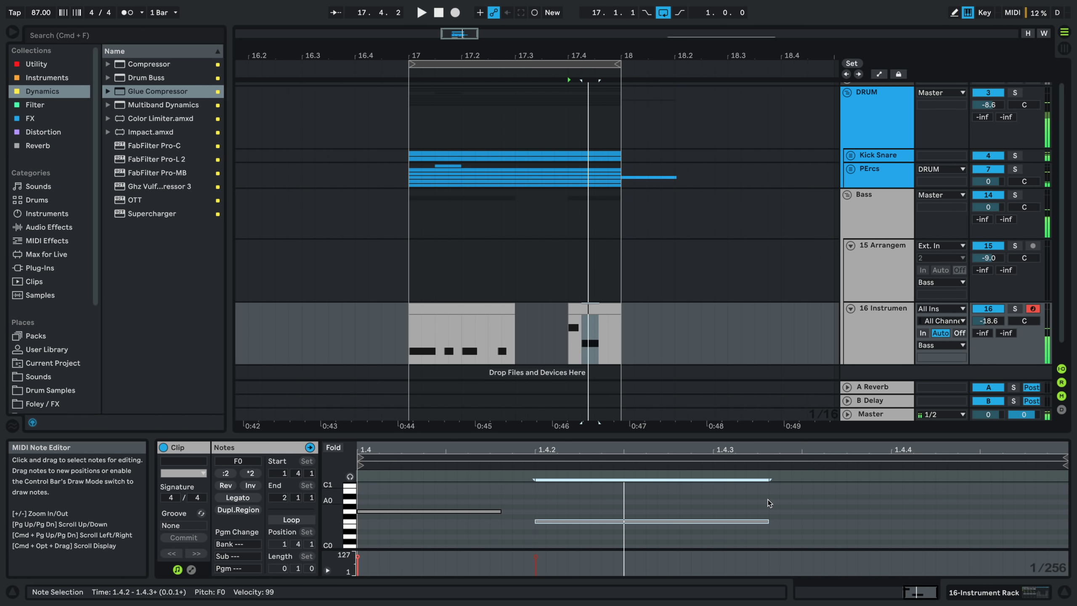
{"action": "key", "text": "Right"}
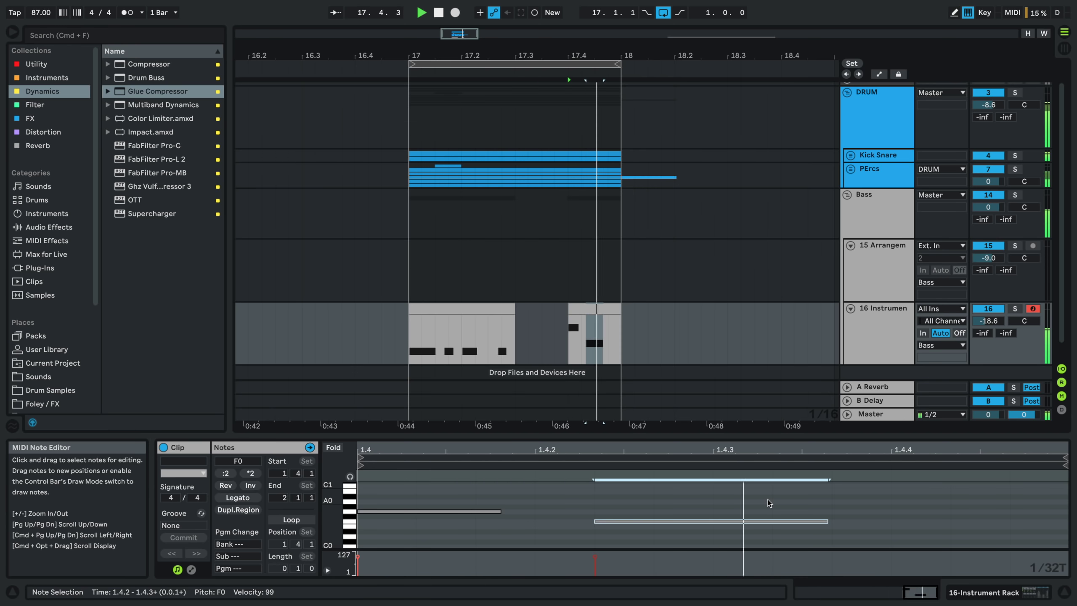
{"action": "key", "text": "space"}
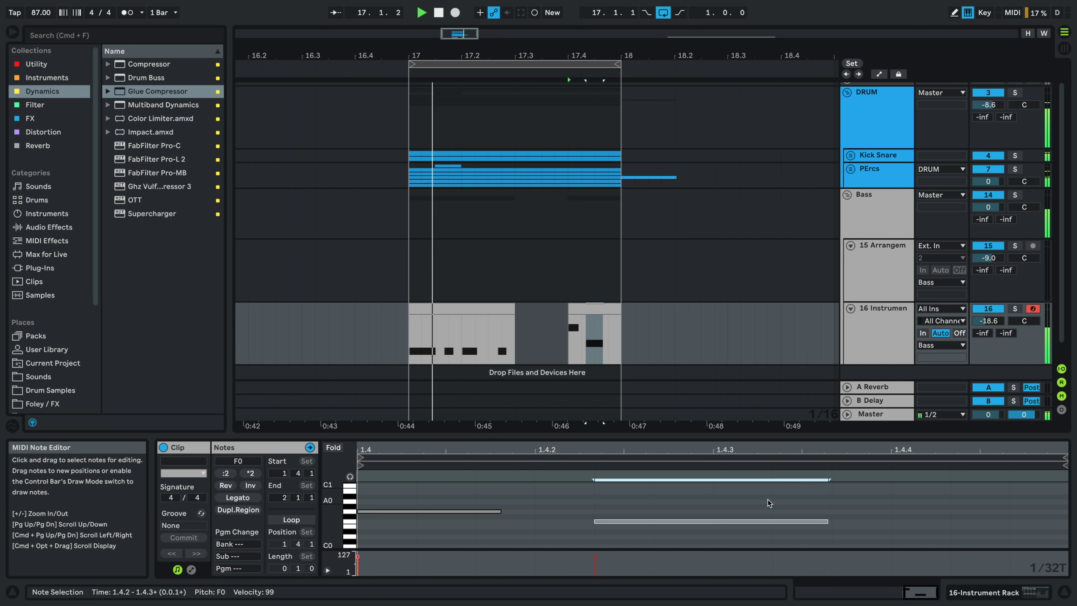
- Show the automation again and slope the Band 2 Frequency envelope down to 40 at 17.3.4, auditioning the loop
{"action": "key", "text": "space"}
{"action": "left_click", "coordinate": [514, 320]}
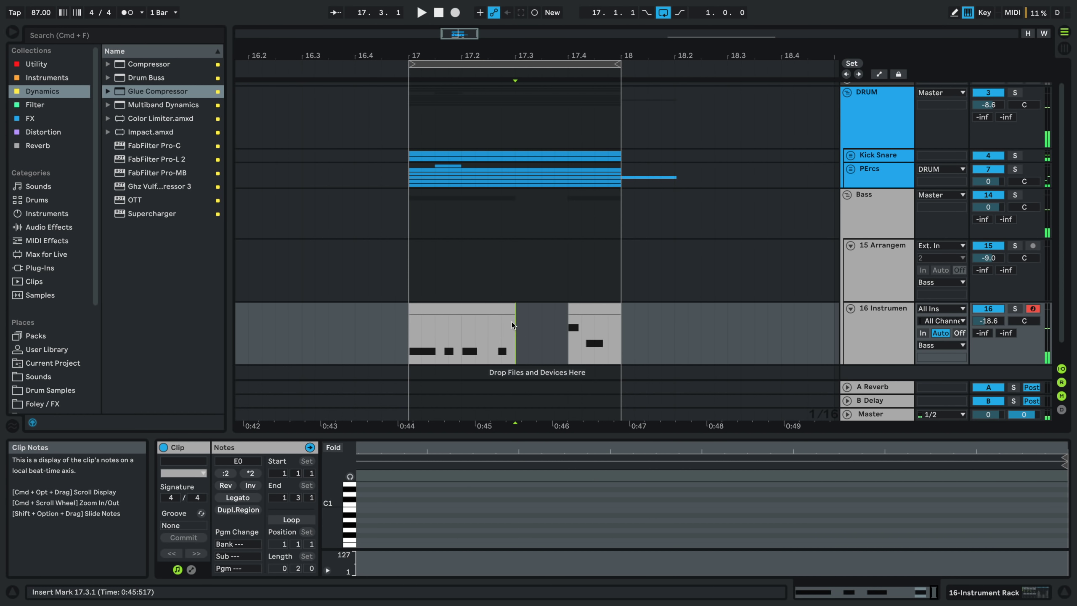
{"action": "scroll", "coordinate": [516, 326], "scroll_direction": "down", "scroll_amount": 1}
{"action": "key", "text": "a"}
{"action": "scroll", "coordinate": [517, 338], "scroll_direction": "down", "scroll_amount": 1}
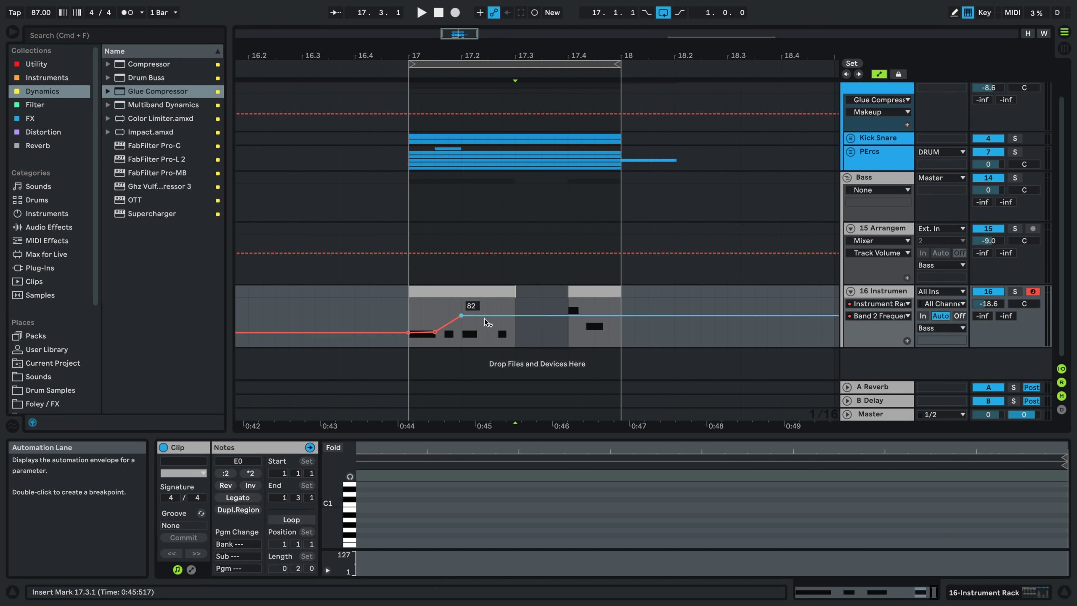
{"action": "left_click_drag", "start_coordinate": [480, 316], "coordinate": [554, 331]}
{"action": "key", "text": "space"}
{"action": "key", "text": "space"}
{"action": "left_click", "coordinate": [435, 312]}
{"action": "key", "text": "space"}
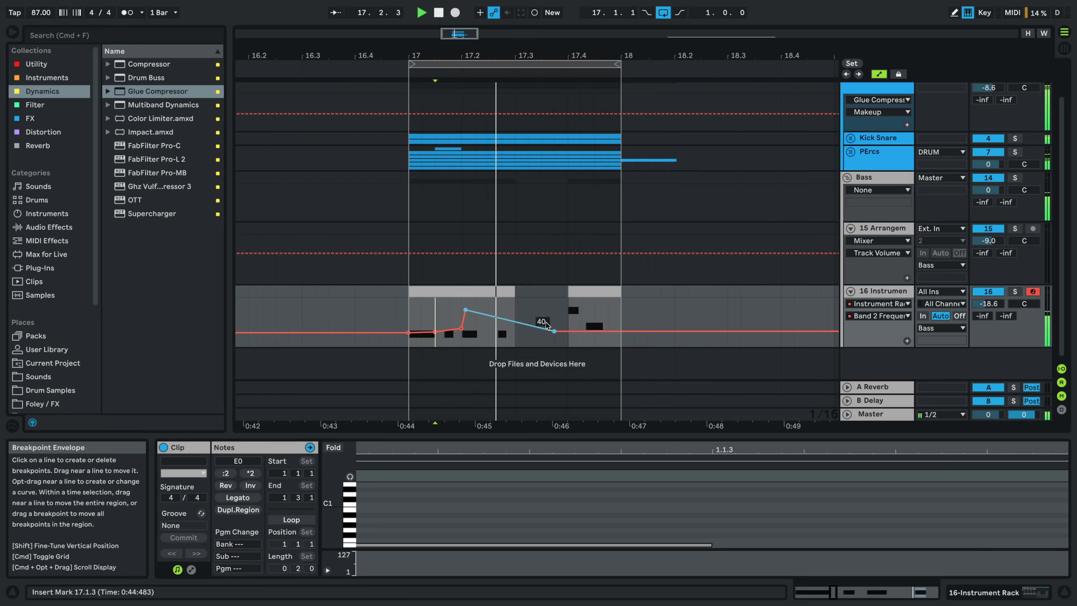
- Reshape the Band 2 Frequency envelope into a gradual rise through 17.2.3 that peaks at 63 at 17.3.2
{"action": "left_click_drag", "start_coordinate": [466, 309], "coordinate": [515, 321]}
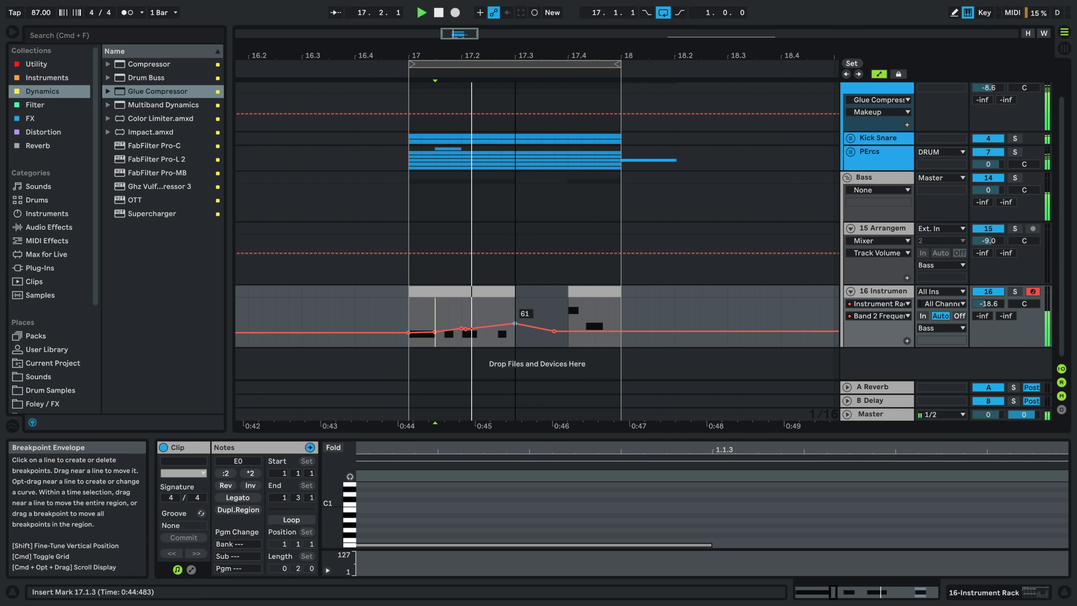
{"action": "mouse_move", "coordinate": [515, 323]}
{"action": "left_mouse_down"}
{"action": "mouse_move", "coordinate": [502, 305]}
{"action": "mouse_move", "coordinate": [502, 323]}
{"action": "left_mouse_up"}
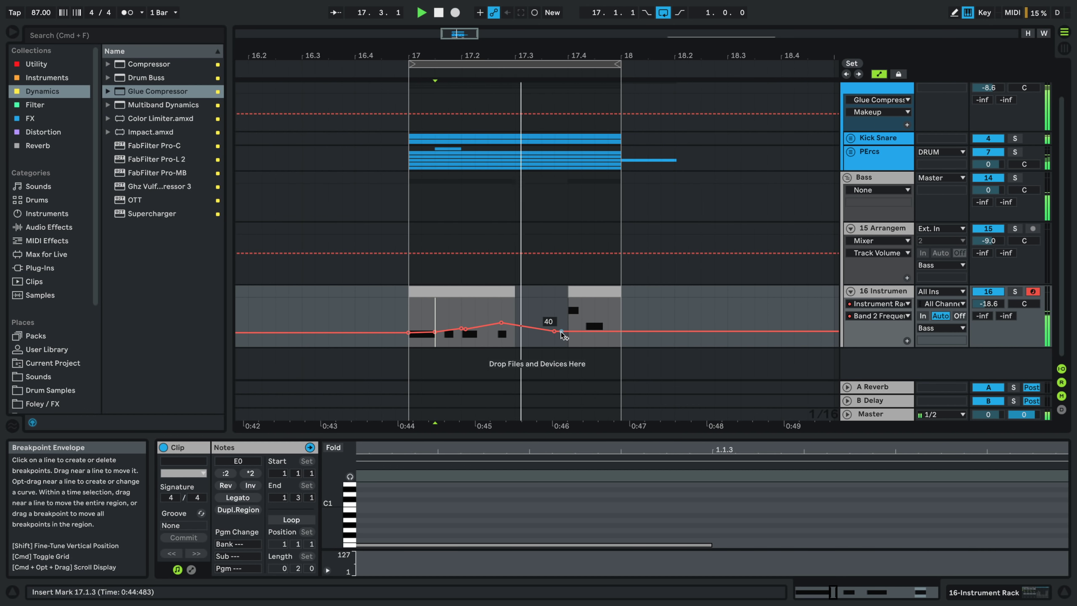
{"action": "left_click_drag", "start_coordinate": [502, 327], "coordinate": [528, 327]}
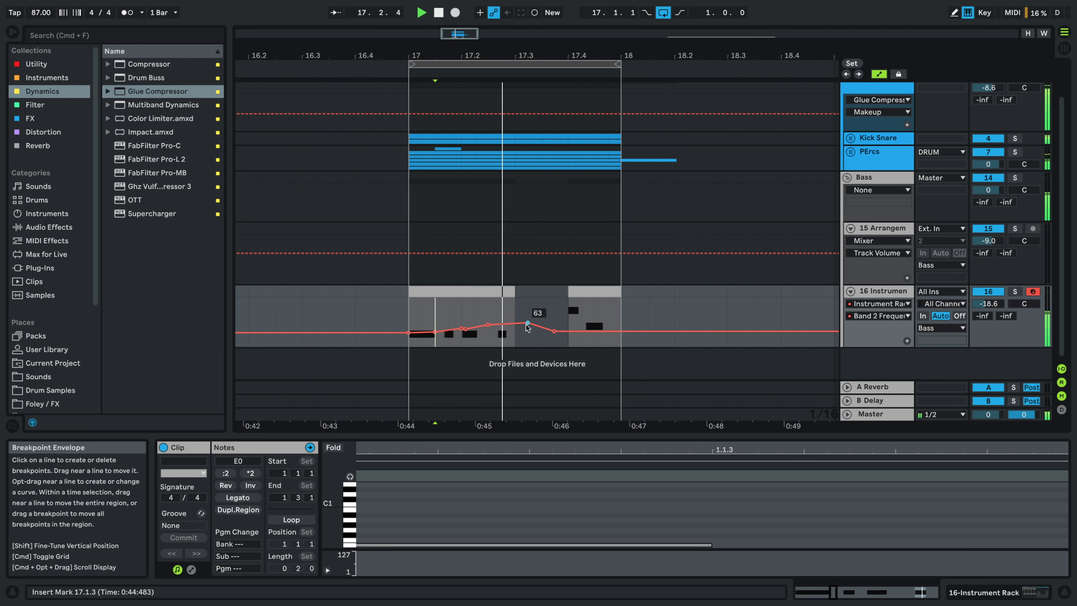
- Shape a Band 2 Frequency peak over the G0 note at 17.4 that falls away across the F0 note
{"action": "left_click", "coordinate": [561, 335]}
{"action": "left_click", "coordinate": [569, 332]}
{"action": "left_click_drag", "start_coordinate": [575, 332], "coordinate": [607, 329]}
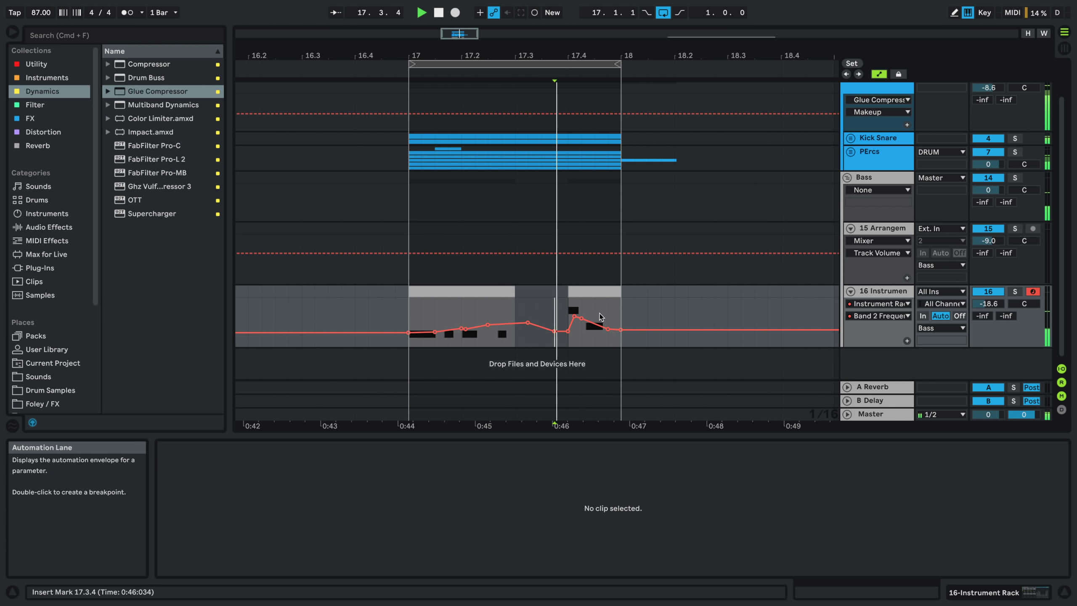
- Add a sharp Band 2 Frequency dip and peak around the first clip's last note, anchored at 17.3.1, and audition it
{"action": "key", "text": "space"}
{"action": "left_click", "coordinate": [515, 324]}
{"action": "left_click_drag", "start_coordinate": [493, 324], "coordinate": [493, 342]}
{"action": "left_click_drag", "start_coordinate": [502, 334], "coordinate": [501, 311]}
{"action": "left_click", "coordinate": [493, 309]}
{"action": "key", "text": "space"}
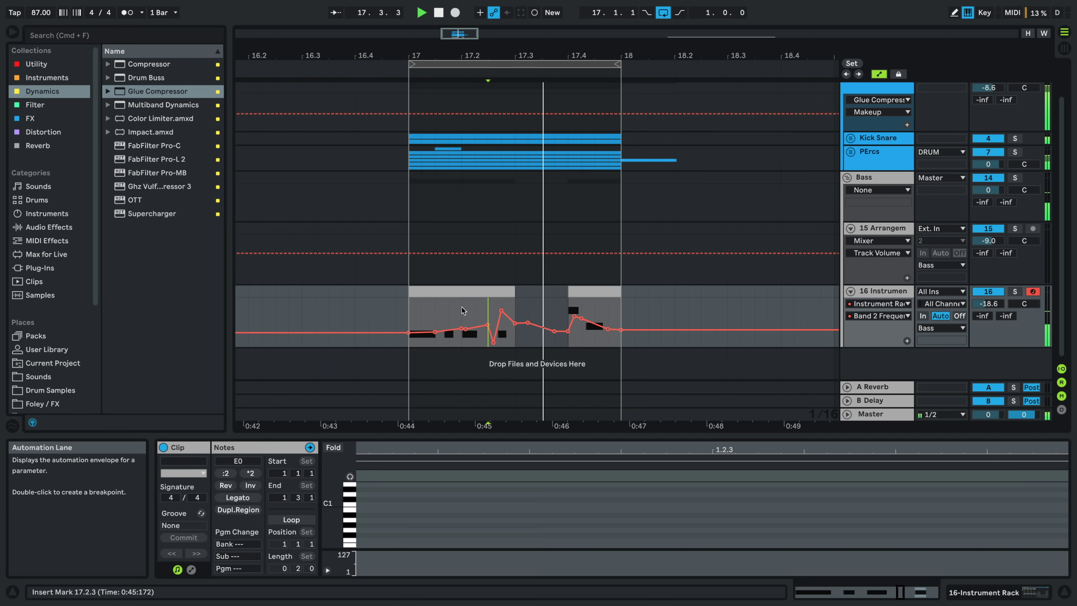
{"action": "left_click", "coordinate": [435, 310]}
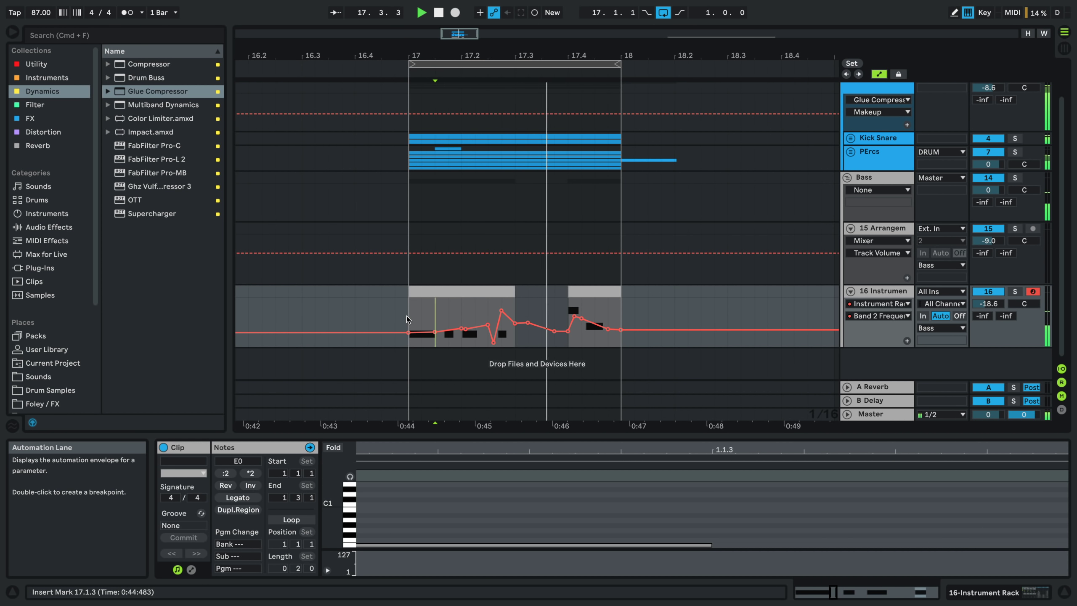
- Lower the Band 2 Frequency peak over the first clip's last note and add a dip at the note's end, auditioning the result
{"action": "key", "text": "space"}
{"action": "scroll", "coordinate": [489, 317], "scroll_direction": "up", "scroll_amount": 5}
{"action": "left_click", "coordinate": [513, 316]}
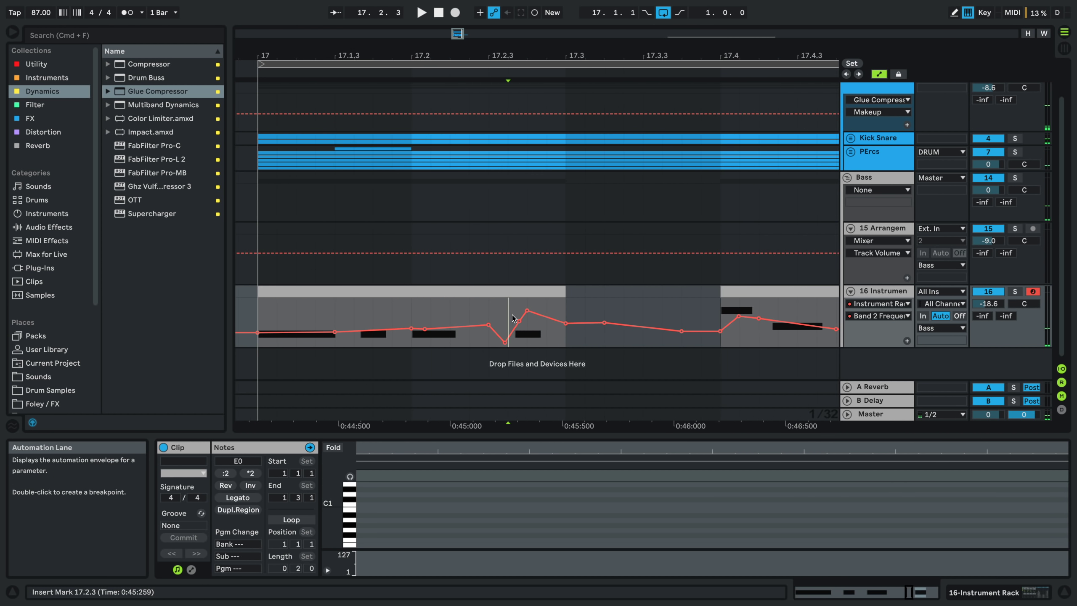
{"action": "left_click", "coordinate": [506, 315]}
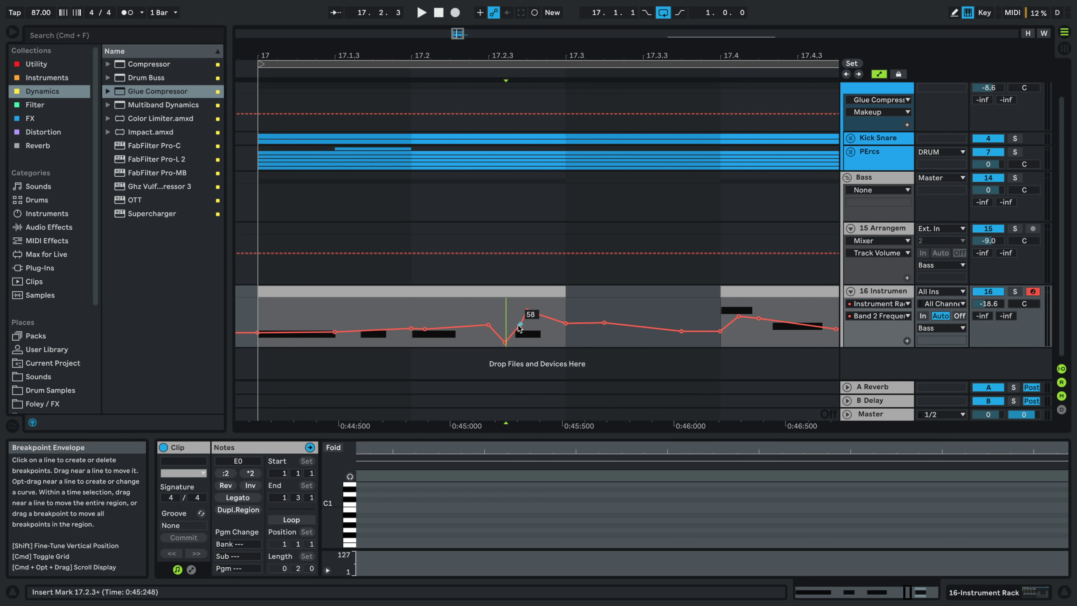
{"action": "key", "text": "space"}
{"action": "key", "text": "space"}
{"action": "key", "text": "space"}
{"action": "left_click_drag", "start_coordinate": [534, 314], "coordinate": [548, 340]}
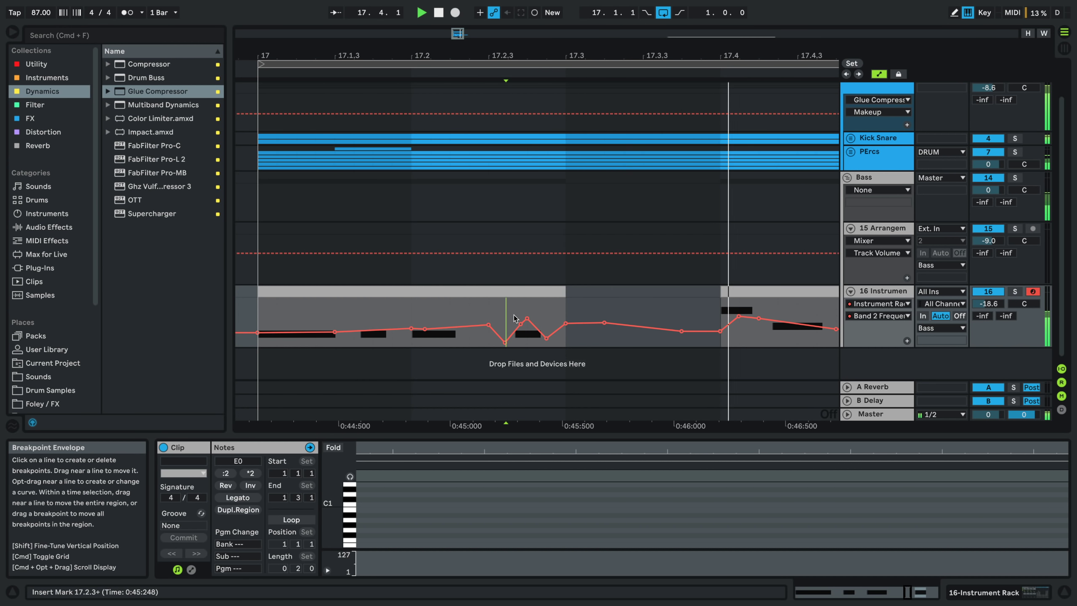
{"action": "key", "text": "c"}
- Raise the Band 2 Frequency peak close to the maximum and shift it earlier, just after the 17.2.3 dip, auditioning the loop
{"action": "key", "text": "space"}
{"action": "key", "text": "space"}
{"action": "key", "text": "space"}
{"action": "key", "text": "space"}
{"action": "key", "text": "space"}
{"action": "mouse_move", "coordinate": [528, 318]}
{"action": "left_mouse_down"}
{"action": "mouse_move", "coordinate": [546, 318]}
{"action": "mouse_move", "coordinate": [520, 338]}
{"action": "mouse_move", "coordinate": [548, 323]}
{"action": "mouse_move", "coordinate": [550, 343]}
{"action": "mouse_move", "coordinate": [509, 299]}
{"action": "left_mouse_up"}
{"action": "left_click", "coordinate": [329, 342]}
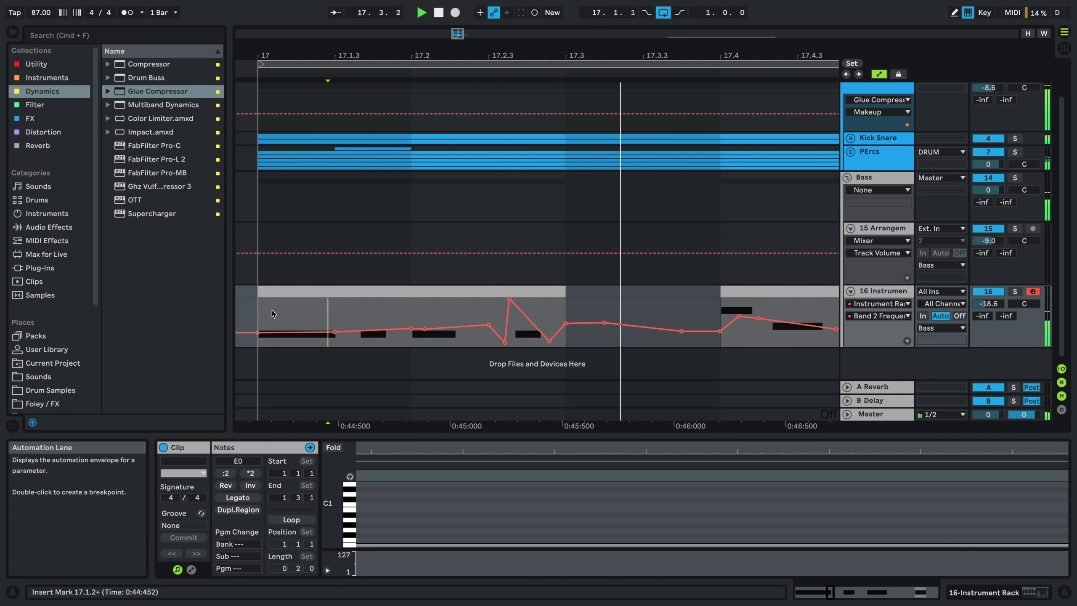
- Hide the automation and move both bass clips together to start at 19.1.1
{"action": "scroll", "coordinate": [272, 310], "scroll_direction": "down", "scroll_amount": 3}
{"action": "scroll", "coordinate": [282, 316], "scroll_direction": "down", "scroll_amount": 2}
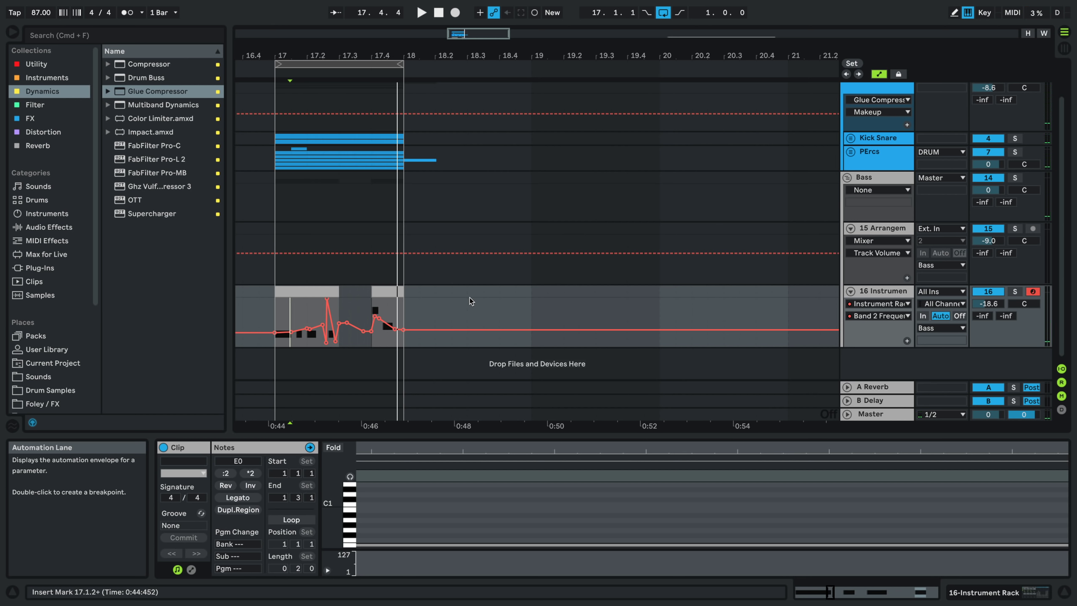
{"action": "key", "text": "a"}
{"action": "left_click", "coordinate": [387, 286]}
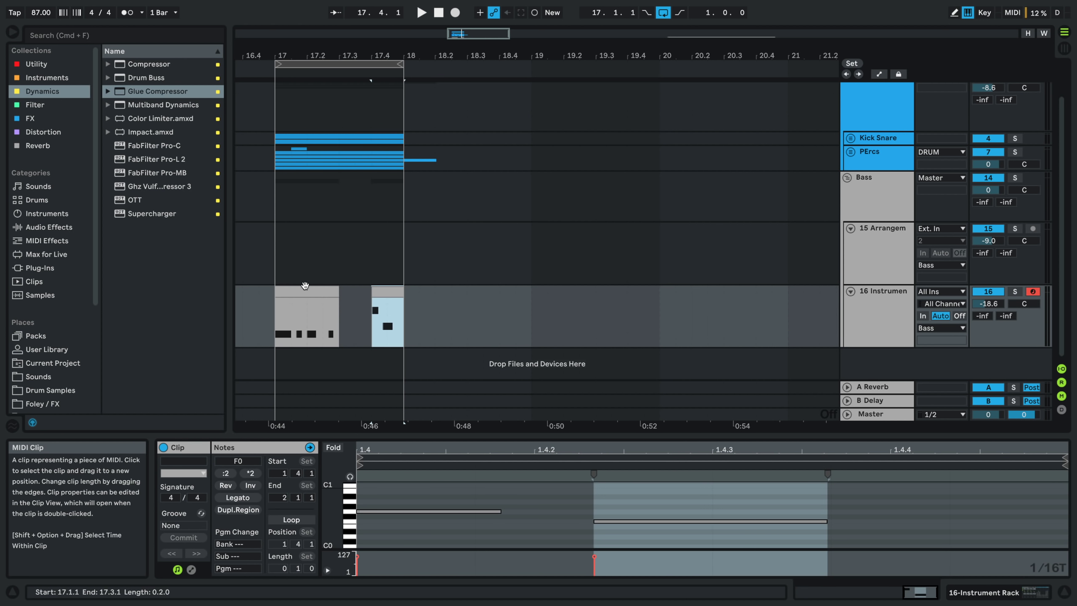
{"action": "left_click", "coordinate": [302, 289], "text": "shift"}
{"action": "left_click_drag", "start_coordinate": [302, 289], "coordinate": [558, 317]}
{"action": "scroll", "coordinate": [436, 314], "scroll_direction": "left", "scroll_amount": 5}
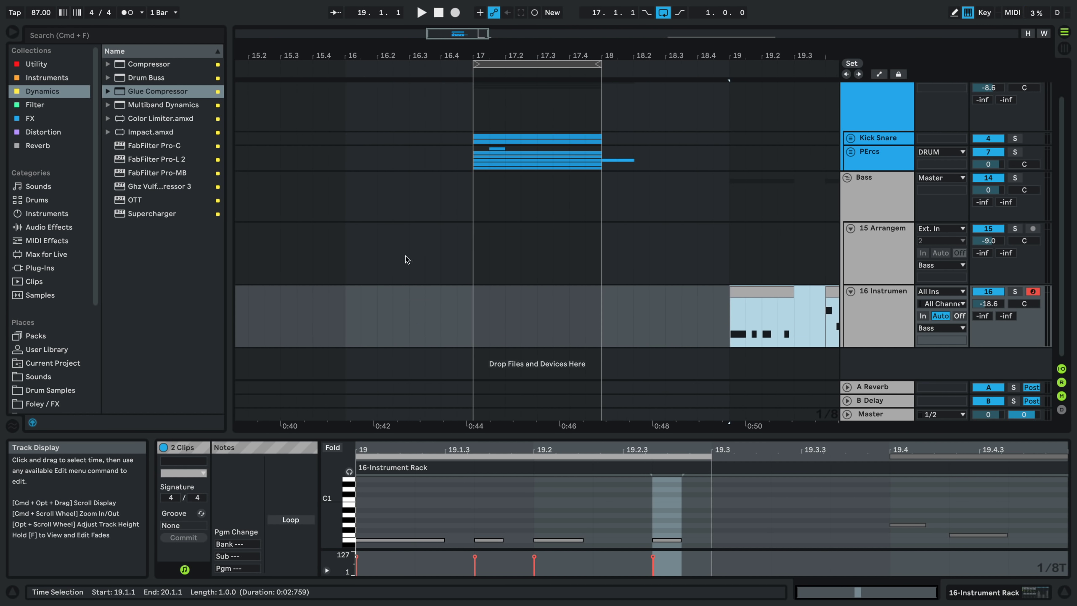
- Play from 17.1.1 with the Instrument Rack shown and capture the performed MIDI as a new clip on the 16 Instrument Rack track
{"action": "left_click", "coordinate": [468, 316]}
{"action": "key", "text": "space"}
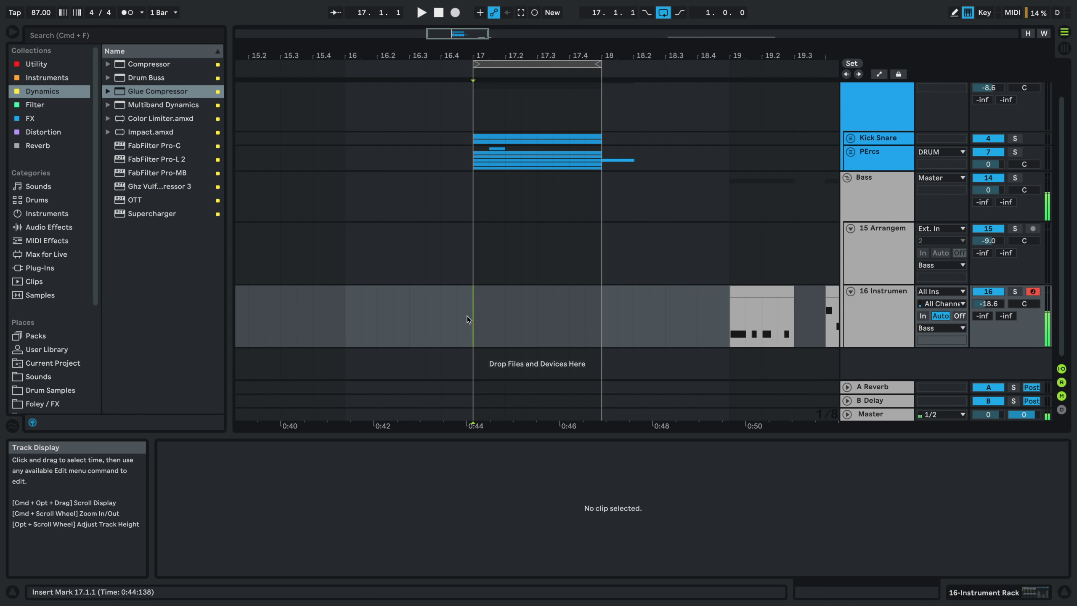
{"action": "left_click", "coordinate": [861, 317]}
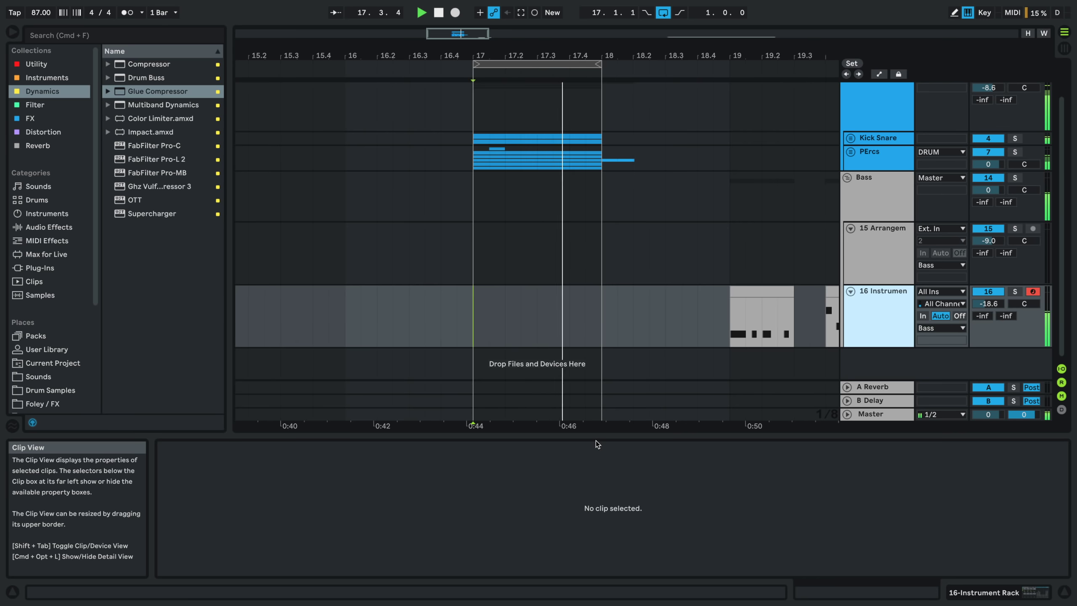
{"action": "key", "text": "shift+Tab"}
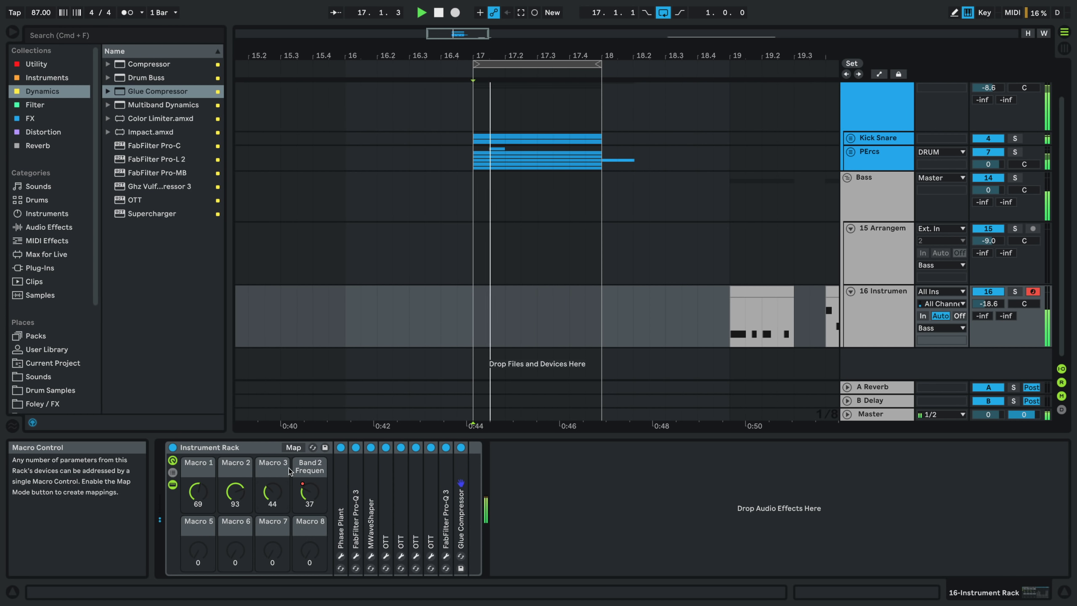
{"action": "left_click", "coordinate": [521, 13]}
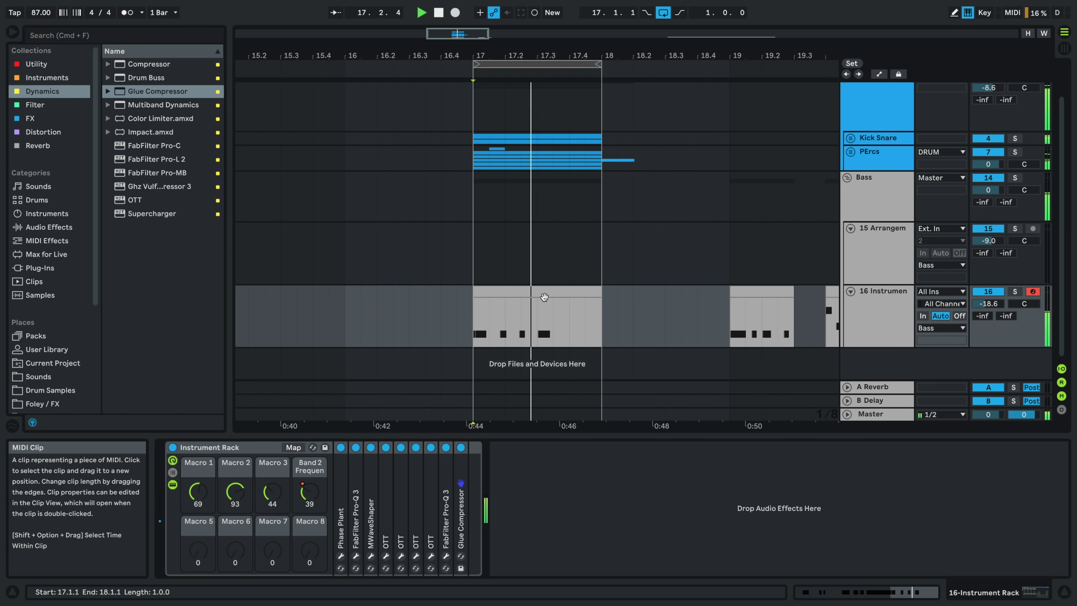
- Open the captured clip, turn on its loop and move its start marker back to 1.1.1
{"action": "double_click", "coordinate": [545, 300]}
{"action": "scroll", "coordinate": [575, 534], "scroll_direction": "down", "scroll_amount": 1}
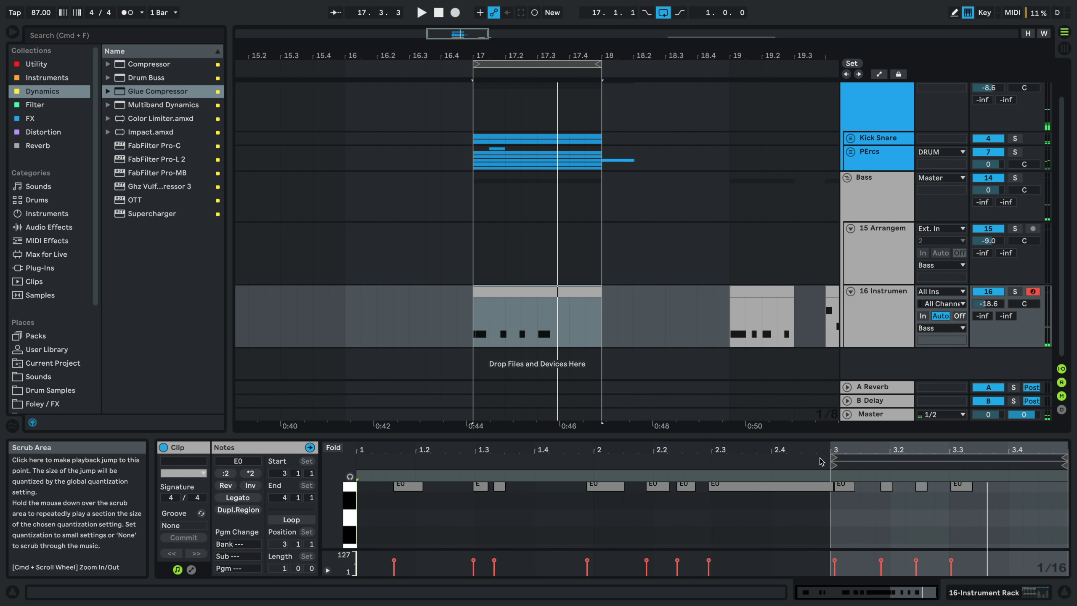
{"action": "scroll", "coordinate": [816, 493], "scroll_direction": "up", "scroll_amount": 2}
{"action": "left_click_drag", "start_coordinate": [833, 466], "coordinate": [283, 530]}
{"action": "key", "text": "space"}
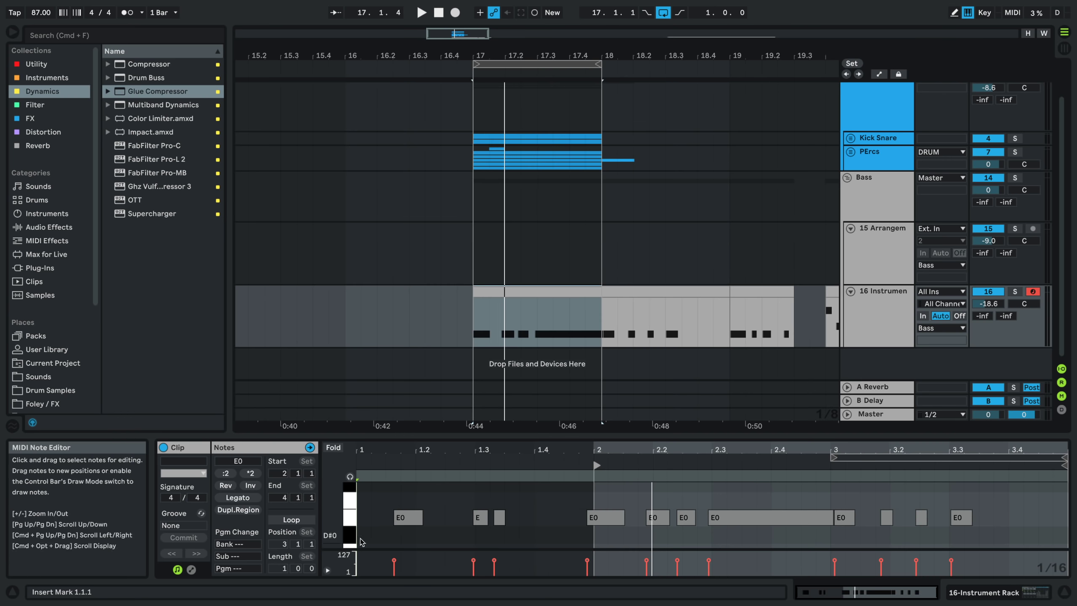
{"action": "left_click", "coordinate": [291, 520]}
{"action": "left_click_drag", "start_coordinate": [577, 467], "coordinate": [358, 467]}
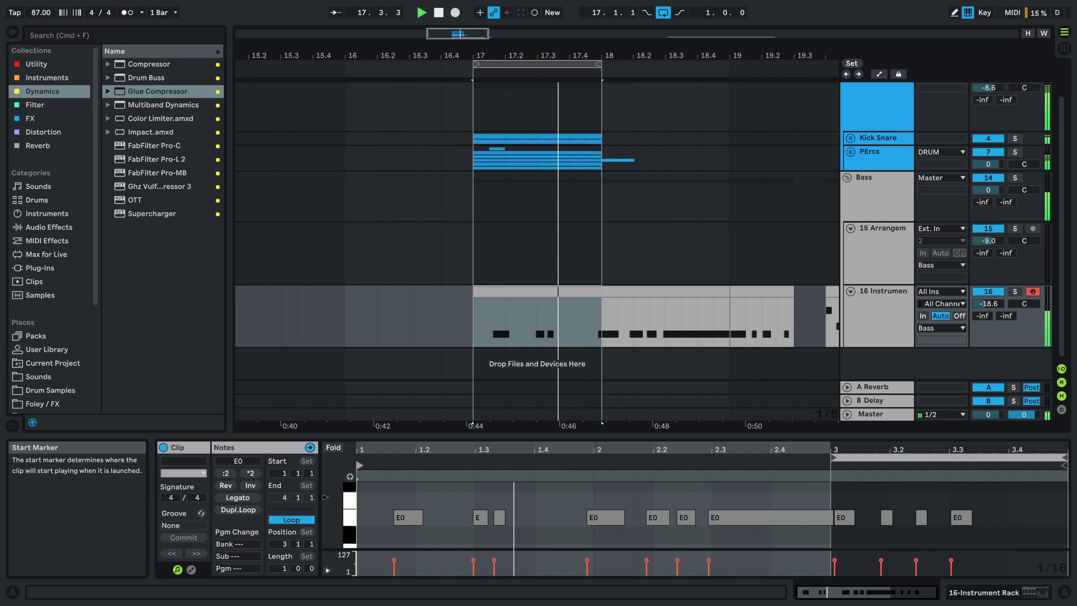
{"action": "key", "text": "space"}
- Nudge the clip's first E0 note earlier to 1.1.2+ while auditioning the loop
{"action": "left_click", "coordinate": [406, 517]}
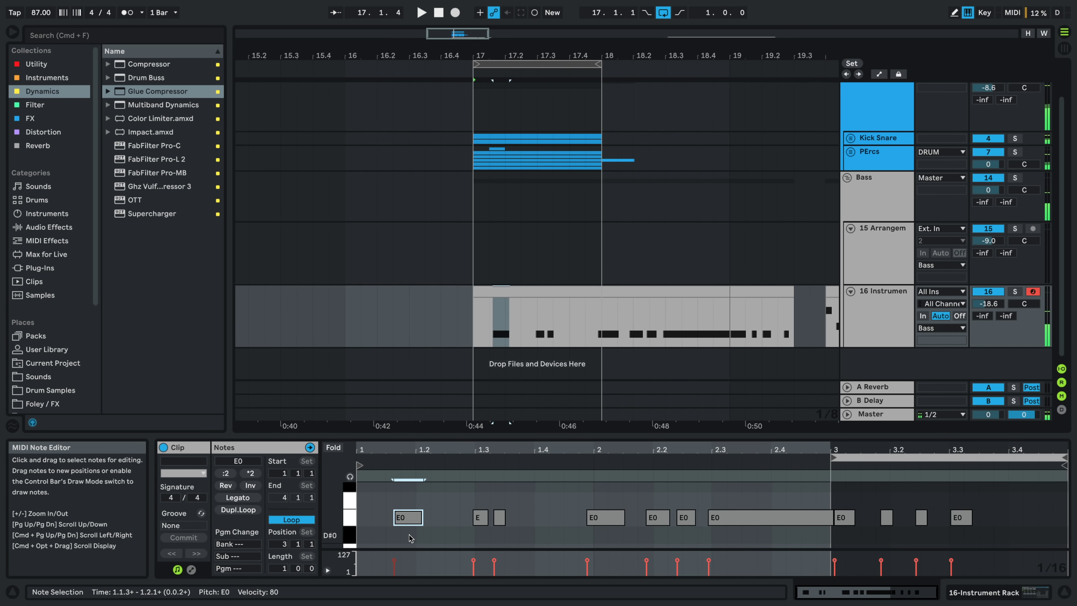
{"action": "key", "text": "Left"}
{"action": "key", "text": "space"}
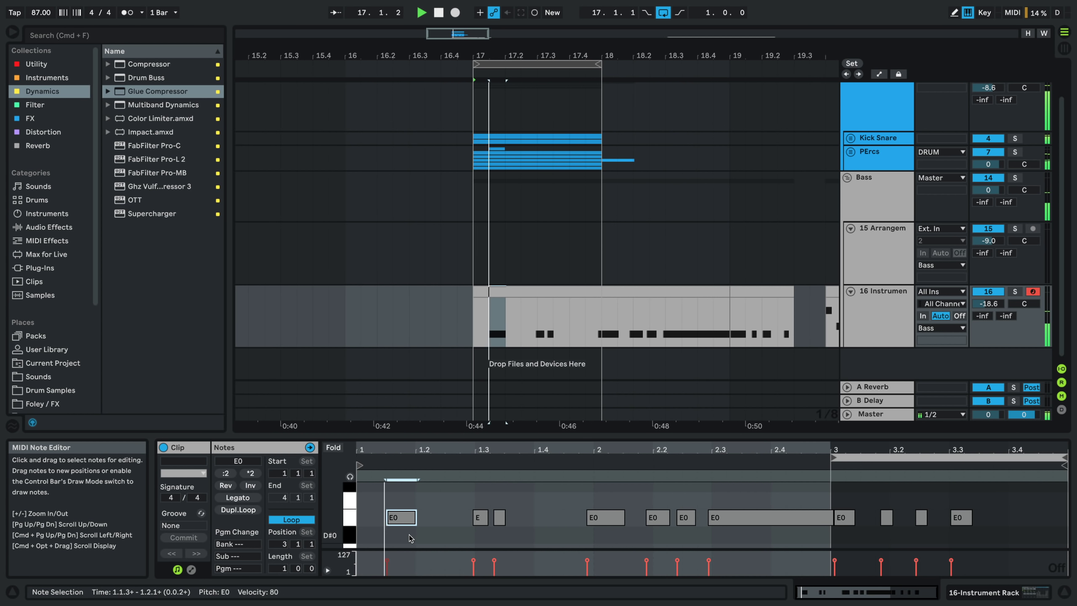
{"action": "key", "text": "Left"}
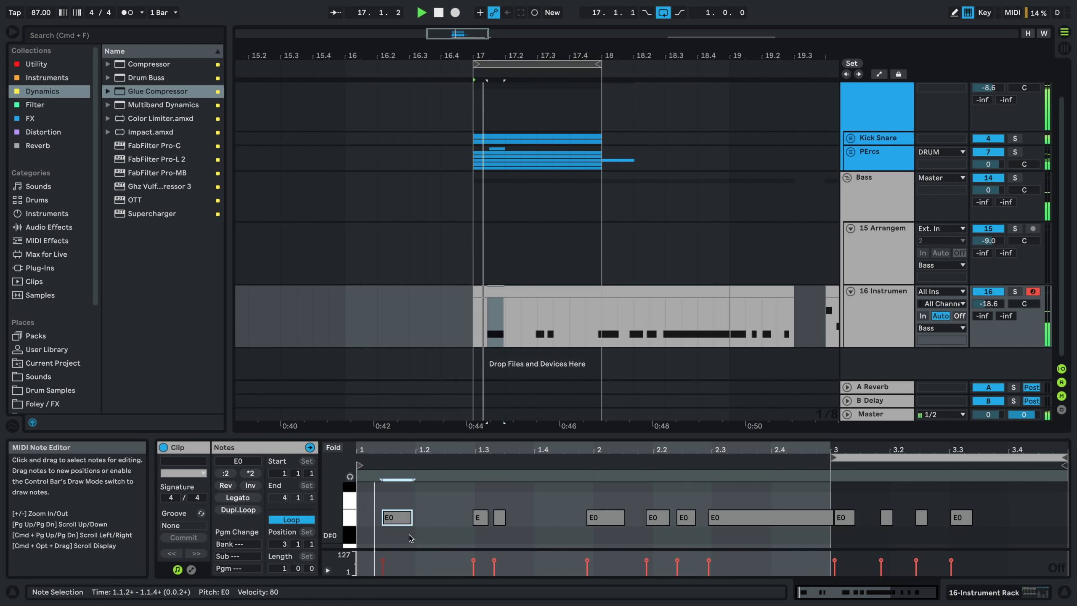
{"action": "key", "text": "Right"}
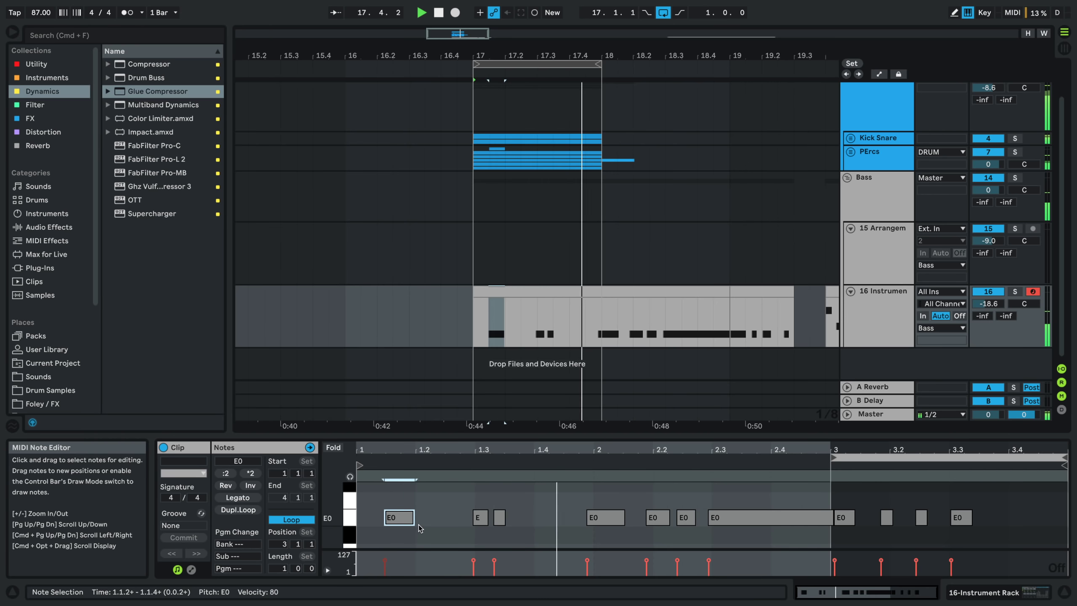
{"action": "left_click", "coordinate": [500, 518]}
{"action": "key", "text": "Delete"}
{"action": "left_click_drag", "start_coordinate": [480, 512], "coordinate": [481, 511]}
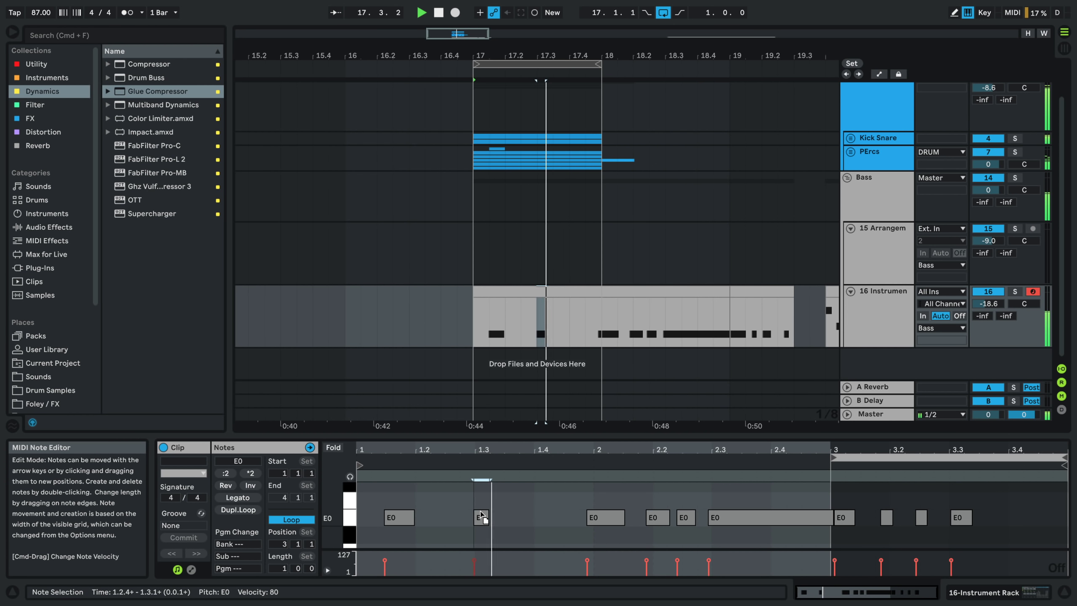
{"action": "key", "text": "super+z"}
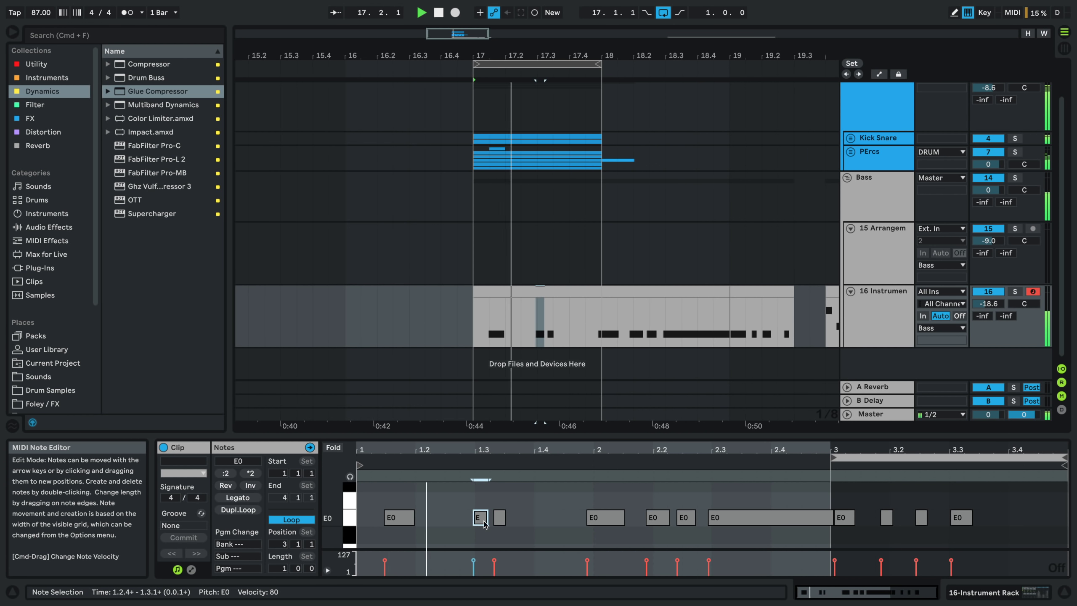
- Trim the second E0 note's start to 1.3.1+ and delete the E0 note just before bar 2, auditioning the loop
{"action": "left_click_drag", "start_coordinate": [474, 517], "coordinate": [477, 518]}
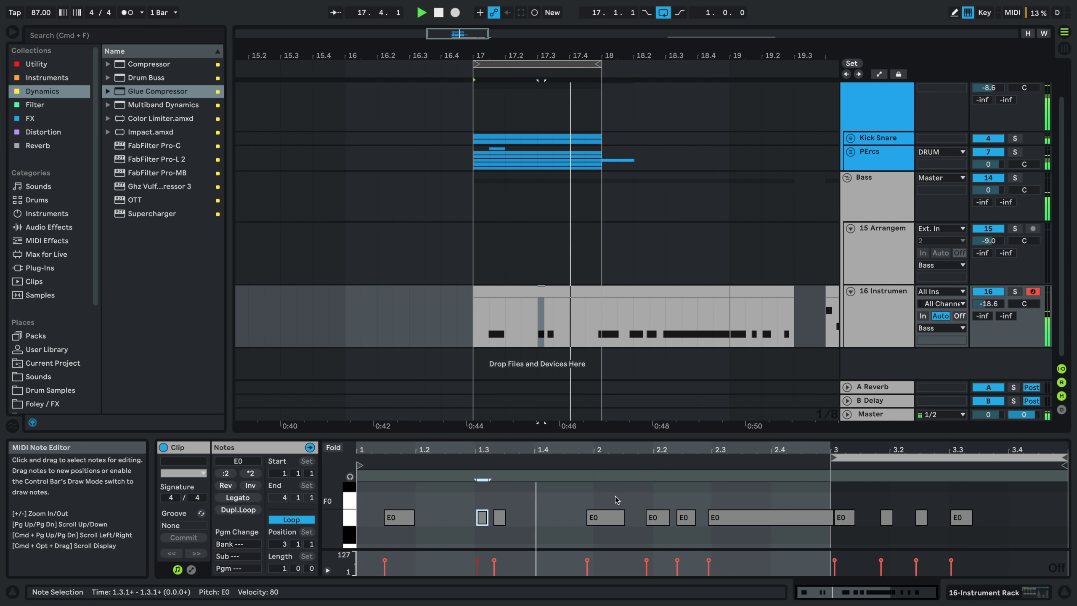
{"action": "key", "text": "space"}
{"action": "left_click", "coordinate": [604, 514]}
{"action": "key", "text": "Delete"}
{"action": "key", "text": "space"}
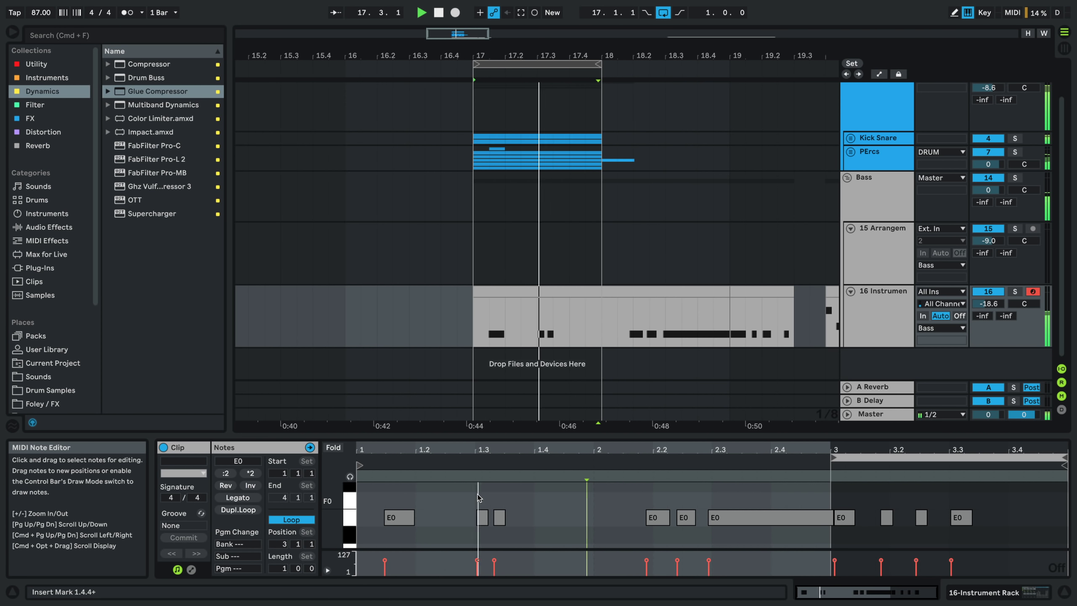
{"action": "left_click", "coordinate": [510, 462]}
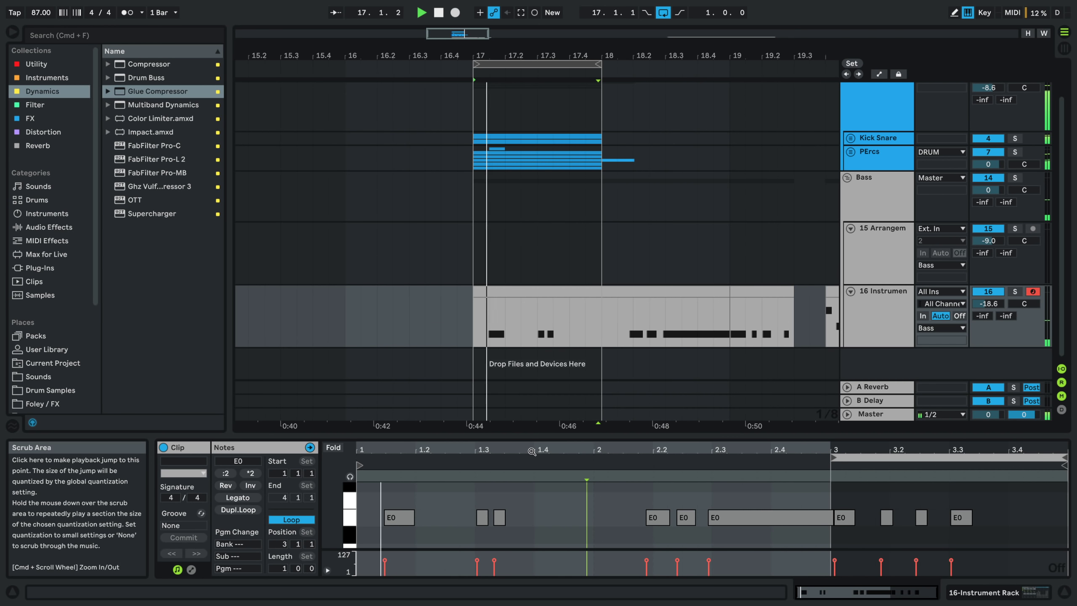
- Show the automation, display the Band 2 Frequency envelope on the 16 Instrument Rack track and place the insert mark at 18.1.3
{"action": "scroll", "coordinate": [543, 377], "scroll_direction": "down", "scroll_amount": 3}
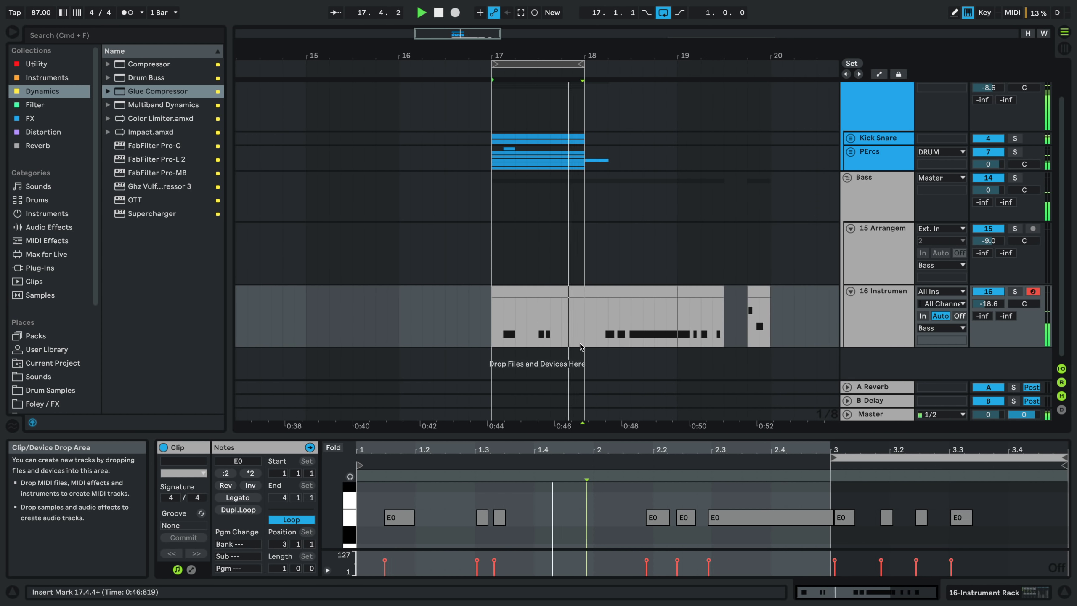
{"action": "left_click", "coordinate": [585, 339]}
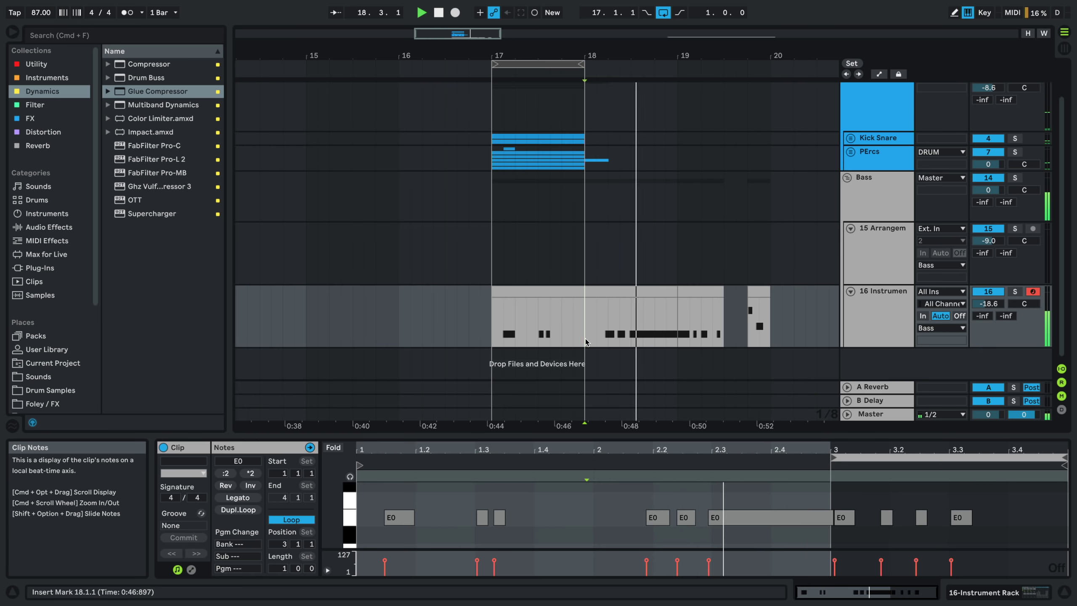
{"action": "key", "text": "a"}
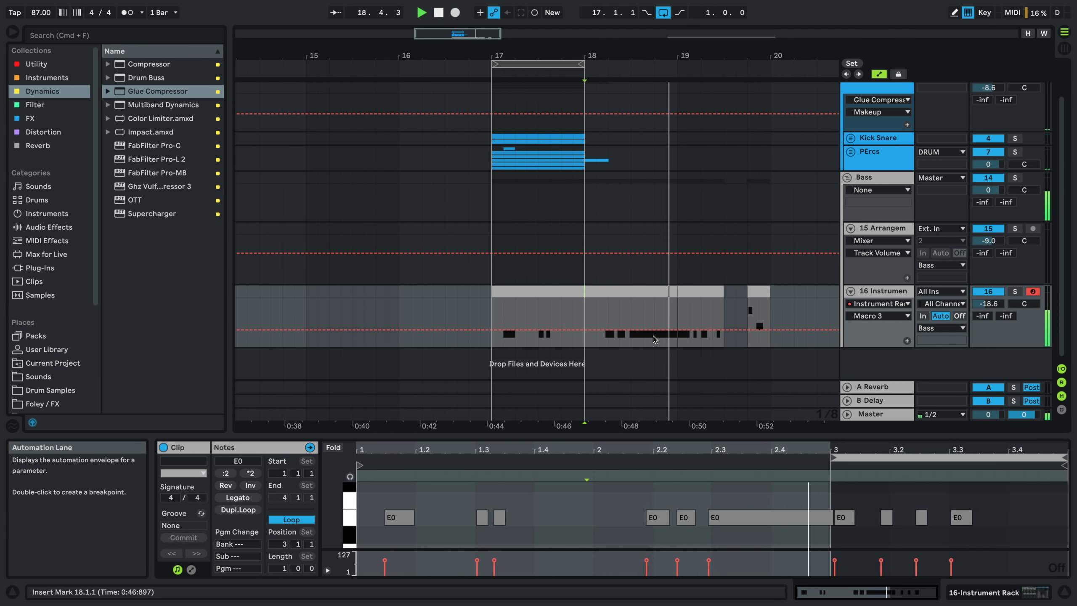
{"action": "left_click", "coordinate": [852, 297]}
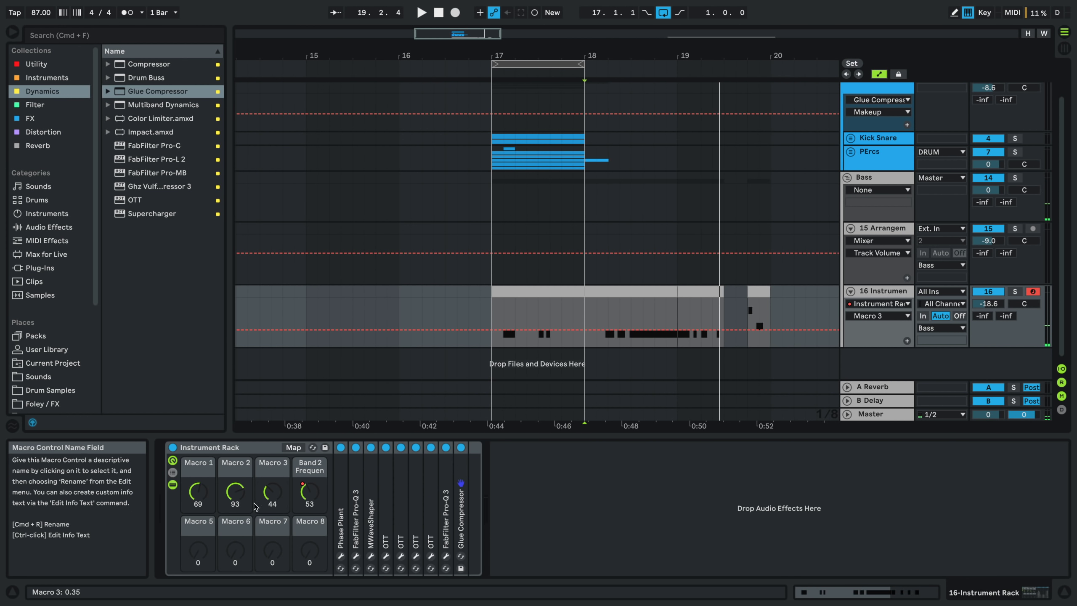
{"action": "left_click", "coordinate": [309, 492]}
{"action": "left_click", "coordinate": [597, 300]}
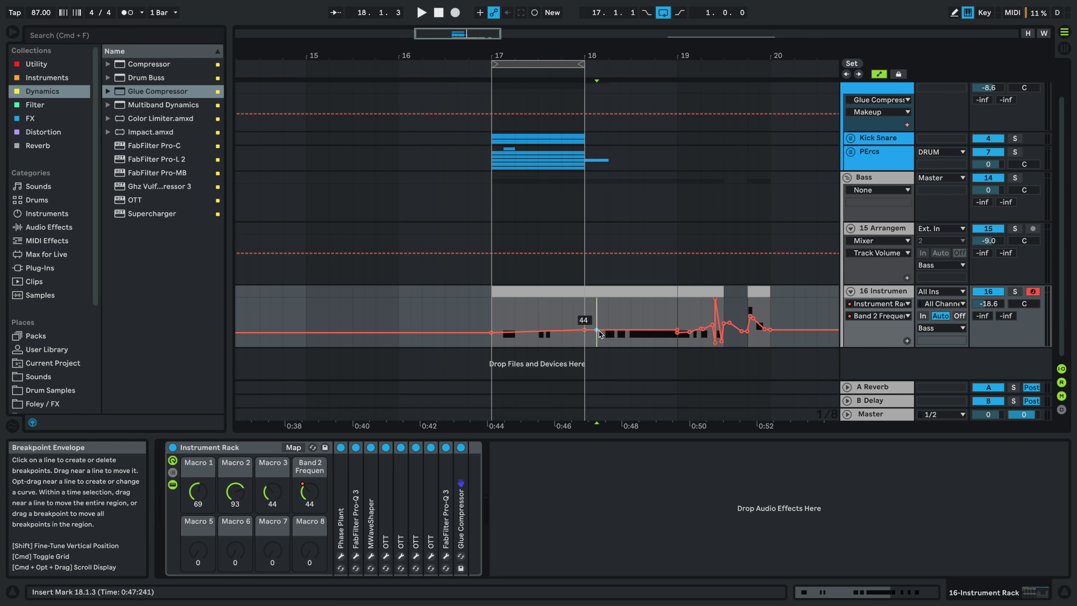
- Add Band 2 Frequency breakpoints that dip around 18.2 and rise again over the following notes, auditioning from 18.1.3
{"action": "left_click", "coordinate": [598, 330]}
{"action": "key", "text": "space"}
{"action": "mouse_move", "coordinate": [620, 330]}
{"action": "left_mouse_down"}
{"action": "mouse_move", "coordinate": [619, 314]}
{"action": "mouse_move", "coordinate": [631, 337]}
{"action": "mouse_move", "coordinate": [644, 329]}
{"action": "mouse_move", "coordinate": [607, 323]}
{"action": "left_mouse_up"}
{"action": "key", "text": "space"}
{"action": "key", "text": "space"}
{"action": "key", "text": "space"}
{"action": "key", "text": "space"}
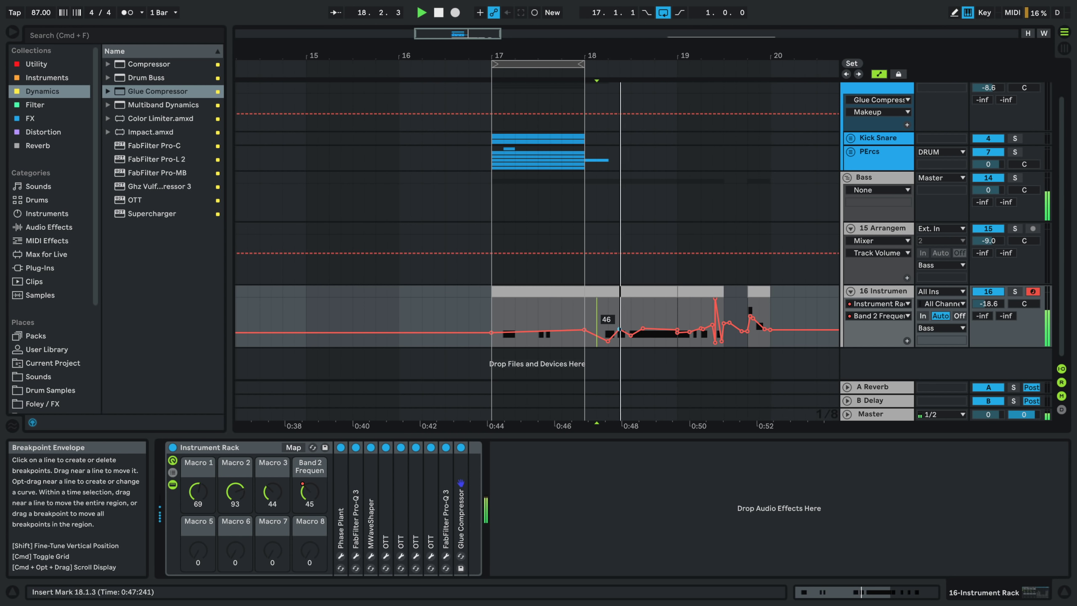
- Reshape the Band 2 Frequency envelope into a peak at 18.2, a dip near 18.2.3 and a steep climb up to bar 19
{"action": "key", "text": "space"}
{"action": "mouse_move", "coordinate": [608, 341]}
{"action": "left_mouse_down"}
{"action": "mouse_move", "coordinate": [607, 311]}
{"action": "mouse_move", "coordinate": [619, 341]}
{"action": "mouse_move", "coordinate": [625, 333]}
{"action": "left_mouse_up"}
{"action": "key", "text": "space"}
{"action": "key", "text": "space"}
{"action": "key", "text": "space"}
{"action": "key", "text": "space"}
{"action": "key", "text": "space"}
{"action": "key", "text": "space"}
{"action": "key", "text": "space"}
{"action": "key", "text": "space"}
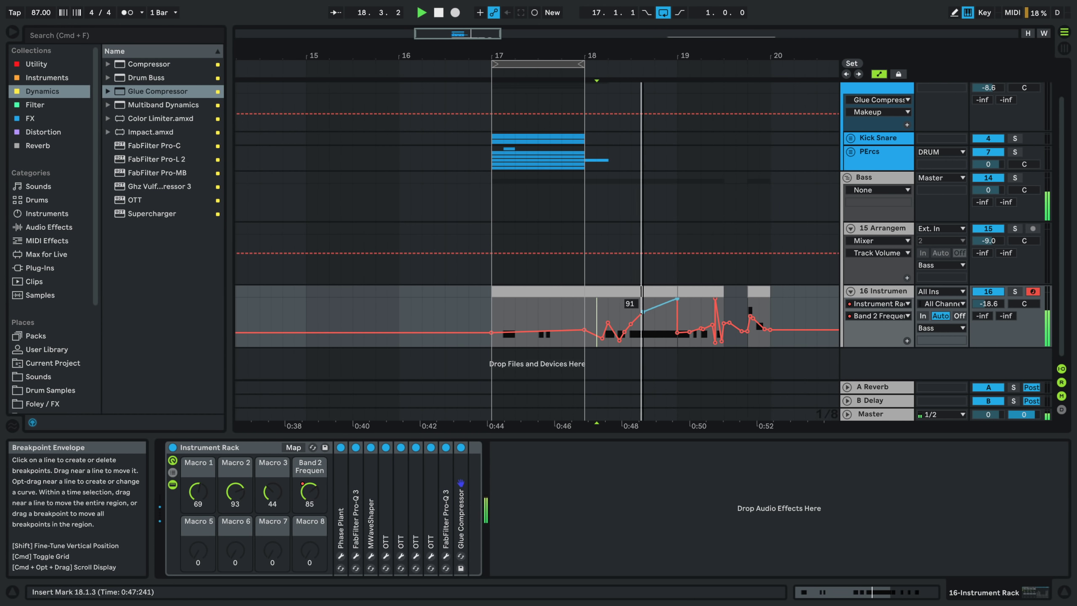
- Place the insert mark at 18.3.1 and pull the Band 2 Frequency envelope into a dip just after it
{"action": "scroll", "coordinate": [628, 329], "scroll_direction": "up", "scroll_amount": 5}
{"action": "key", "text": "space"}
{"action": "left_click", "coordinate": [586, 319]}
{"action": "left_click_drag", "start_coordinate": [605, 318], "coordinate": [605, 327]}
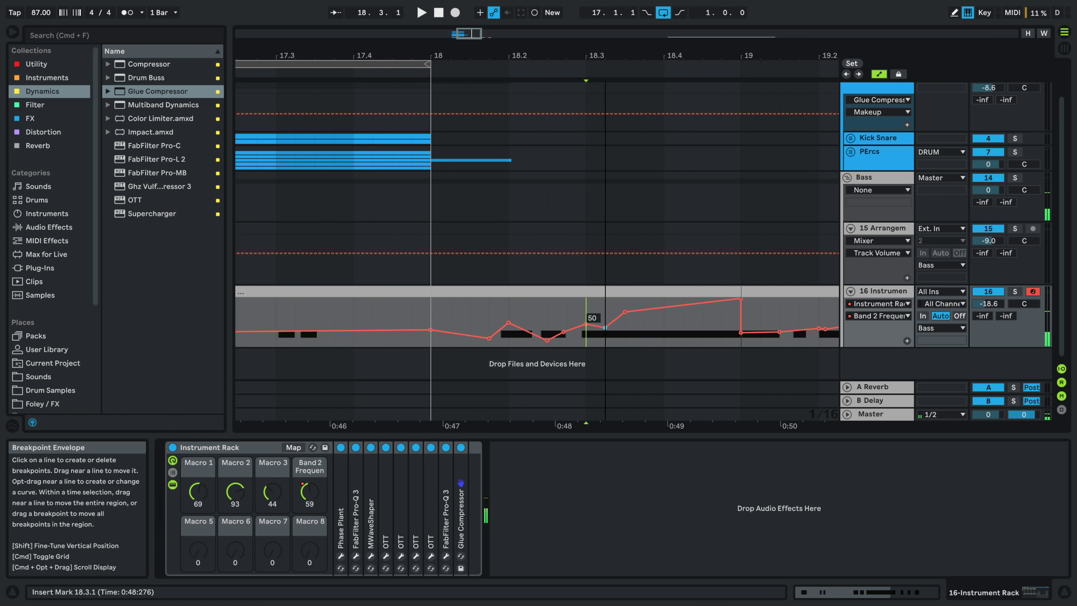
{"action": "key", "text": "space"}
{"action": "key", "text": "space"}
- Drop the Band 2 Frequency envelope to 29 midway between 18.4 and 19 and lower its peak at bar 19, auditioning the changes
{"action": "left_click_drag", "start_coordinate": [664, 308], "coordinate": [703, 335]}
{"action": "key", "text": "space"}
{"action": "key", "text": "space"}
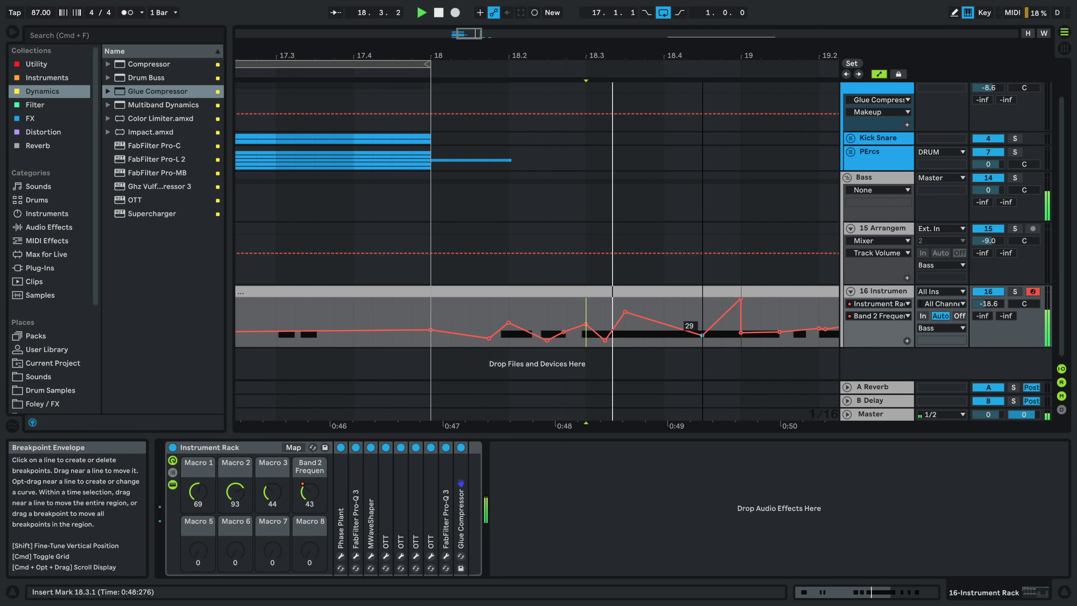
{"action": "key", "text": "space"}
{"action": "key", "text": "space"}
{"action": "left_click_drag", "start_coordinate": [741, 298], "coordinate": [741, 317]}
{"action": "key", "text": "space"}
{"action": "key", "text": "space"}
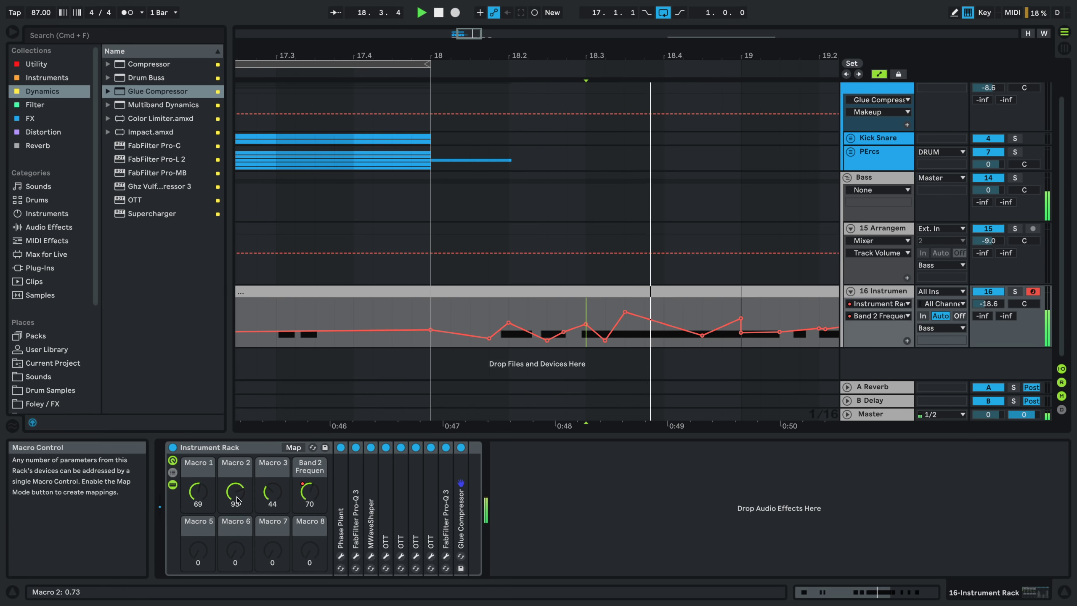
- Display the Macro 2 automation and shape a sharp drop at 18.2 that climbs back up after 18.3
{"action": "left_click", "coordinate": [235, 492]}
{"action": "key", "text": "space"}
{"action": "left_click", "coordinate": [489, 311]}
{"action": "key", "text": "space"}
{"action": "left_click_drag", "start_coordinate": [513, 311], "coordinate": [513, 341]}
{"action": "left_click", "coordinate": [528, 340]}
{"action": "left_click_drag", "start_coordinate": [625, 341], "coordinate": [631, 317]}
- Hold the Macro 2 envelope level past 18.4, dip it just after bar 19 and raise it again at 19.2, auditioning the result
{"action": "key", "text": "space"}
{"action": "key", "text": "space"}
{"action": "left_click", "coordinate": [684, 319]}
{"action": "left_click_drag", "start_coordinate": [741, 320], "coordinate": [818, 314]}
{"action": "key", "text": "space"}
{"action": "key", "text": "space"}
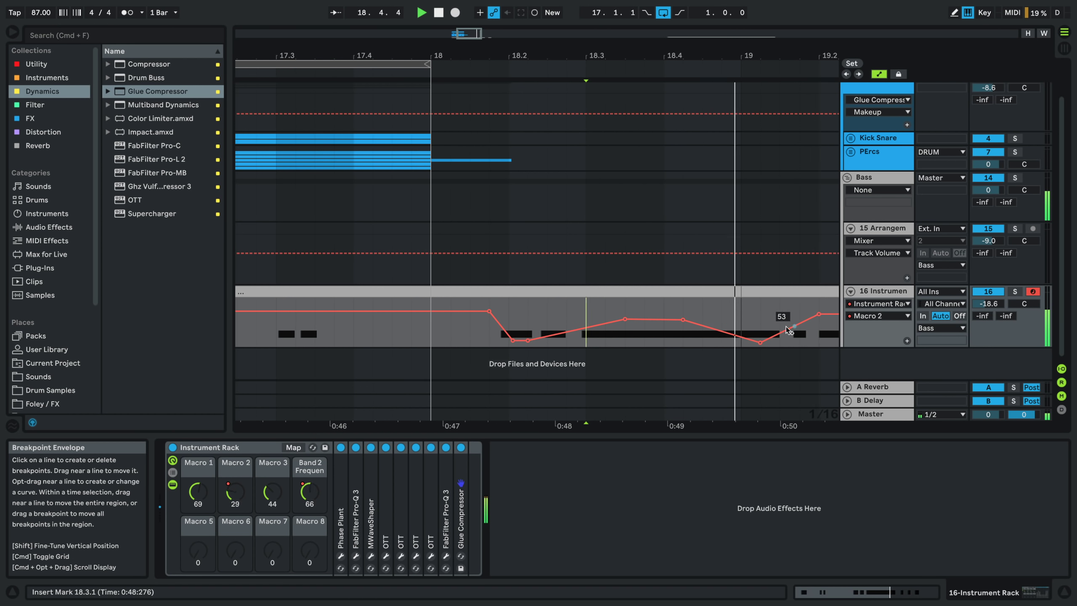
{"action": "scroll", "coordinate": [776, 334], "scroll_direction": "down", "scroll_amount": 4}
{"action": "key", "text": "space"}
{"action": "key", "text": "space"}
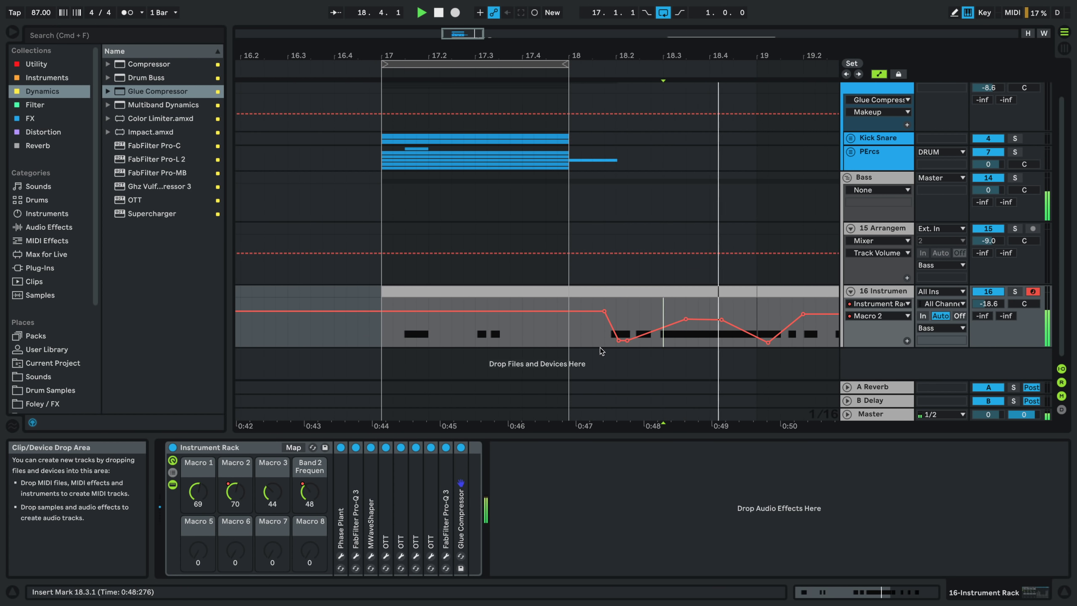
- Display the Macro 3 automation and shape a peak just after 18.3 that slopes back down past 18.4, auditioning it
{"action": "left_click", "coordinate": [272, 492]}
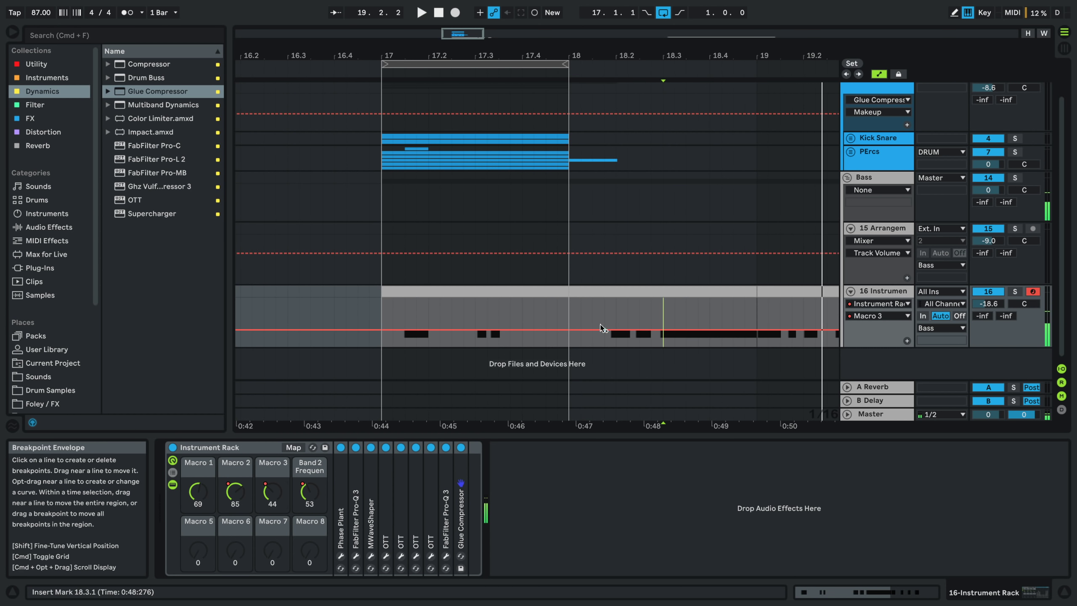
{"action": "left_click", "coordinate": [745, 330]}
{"action": "key", "text": "space"}
{"action": "left_click_drag", "start_coordinate": [675, 330], "coordinate": [674, 300]}
{"action": "key", "text": "space"}
{"action": "key", "text": "space"}
{"action": "key", "text": "space"}
{"action": "key", "text": "space"}
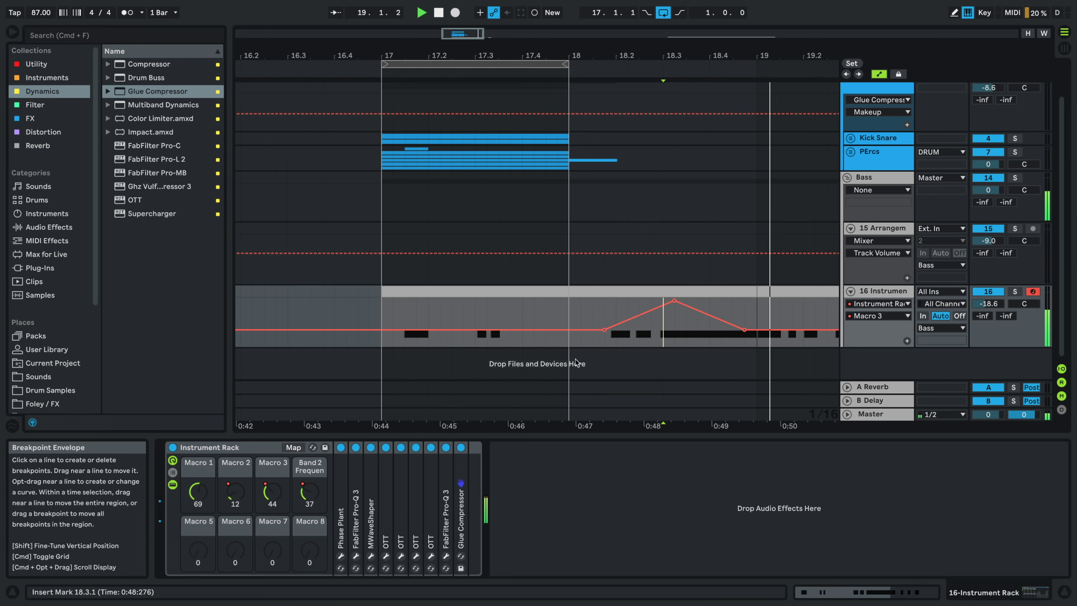
- Display the Macro 1 automation and ramp its envelope from just before 18.2 up to 127 shortly after 18.2, auditioning the change
{"action": "left_click", "coordinate": [198, 492]}
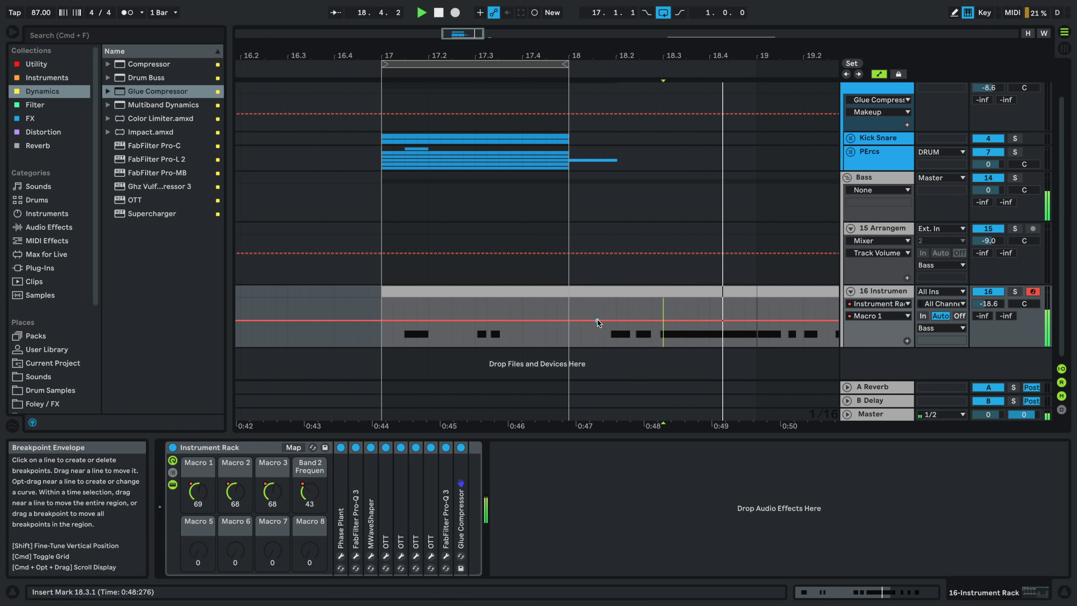
{"action": "key", "text": "space"}
{"action": "key", "text": "space"}
{"action": "left_click", "coordinate": [597, 321]}
{"action": "mouse_move", "coordinate": [627, 321]}
{"action": "left_mouse_down"}
{"action": "mouse_move", "coordinate": [628, 346]}
{"action": "mouse_move", "coordinate": [641, 305]}
{"action": "left_mouse_up"}
{"action": "key", "text": "space"}
{"action": "key", "text": "space"}
{"action": "key", "text": "space"}
{"action": "key", "text": "space"}
{"action": "key", "text": "space"}
{"action": "key", "text": "space"}
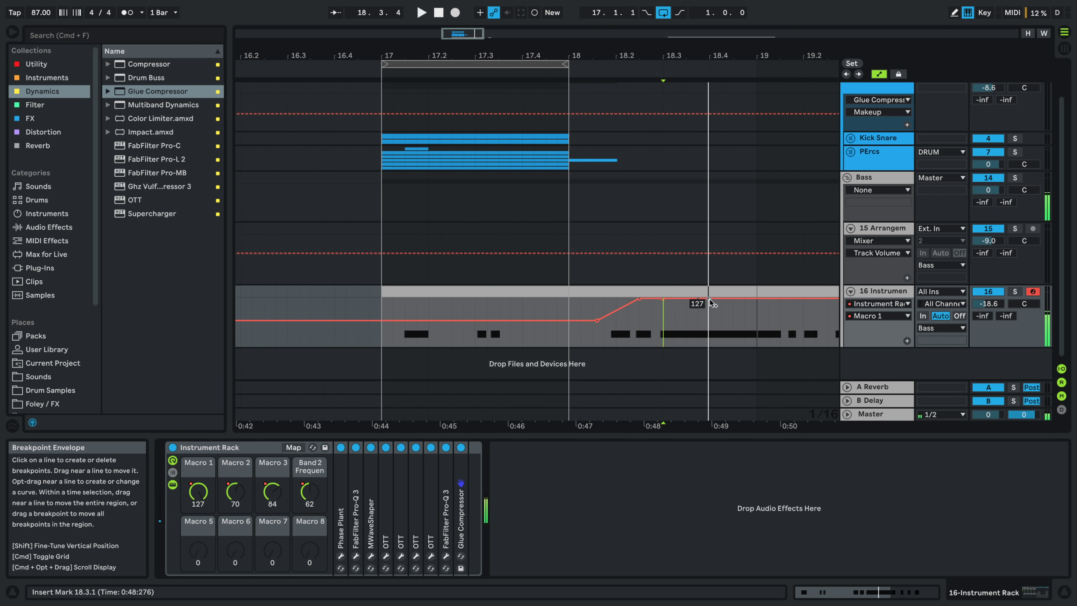
- Drop the Macro 1 envelope to 82 around 18.4 and audition the result
{"action": "key", "text": "space"}
{"action": "mouse_move", "coordinate": [719, 303]}
{"action": "left_mouse_down"}
{"action": "mouse_move", "coordinate": [745, 314]}
{"action": "mouse_move", "coordinate": [744, 301]}
{"action": "mouse_move", "coordinate": [721, 310]}
{"action": "mouse_move", "coordinate": [722, 345]}
{"action": "mouse_move", "coordinate": [722, 315]}
{"action": "left_mouse_up"}
{"action": "key", "text": "space"}
{"action": "key", "text": "space"}
{"action": "key", "text": "space"}
{"action": "key", "text": "space"}
{"action": "key", "text": "space"}
{"action": "key", "text": "space"}
{"action": "key", "text": "space"}
{"action": "key", "text": "space"}
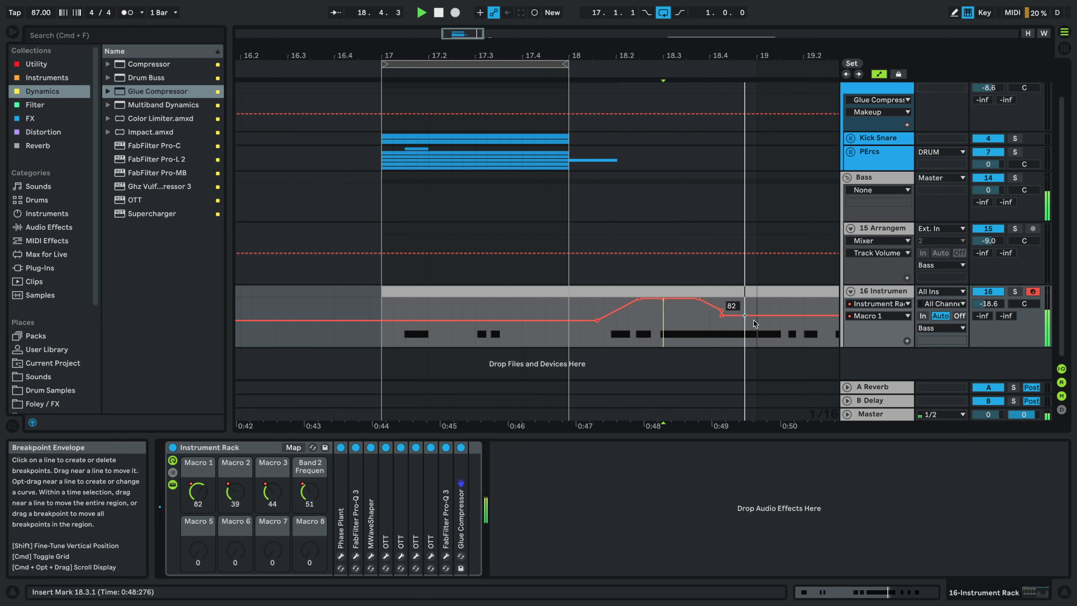
- Hold the Macro 1 envelope until bar 19 and raise it to 122 just after it, auditioning the change
{"action": "left_click", "coordinate": [674, 316]}
{"action": "key", "text": "space"}
{"action": "key", "text": "space"}
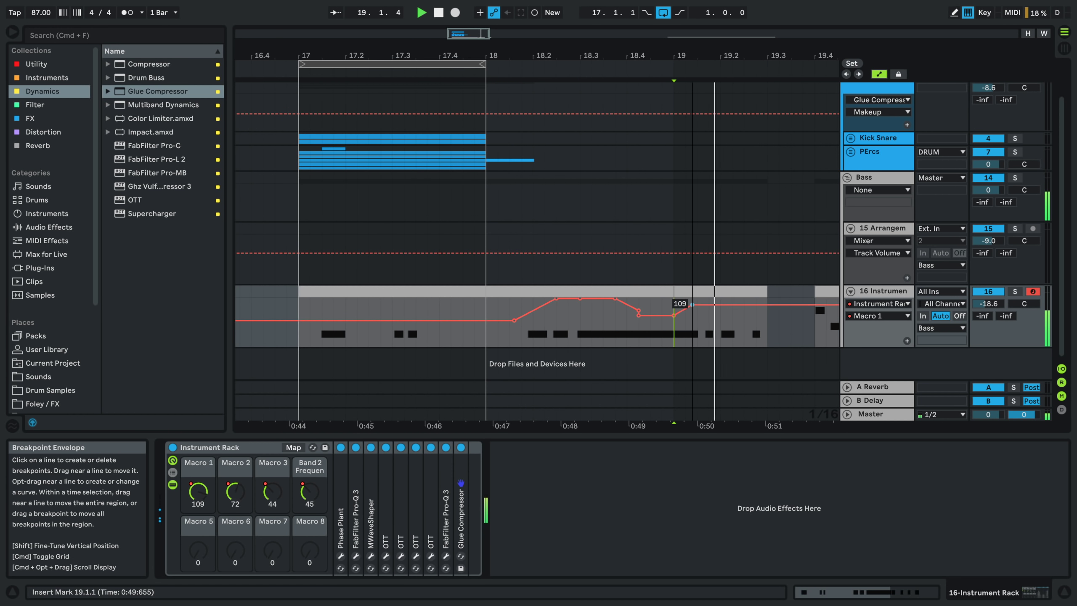
{"action": "mouse_move", "coordinate": [693, 316]}
{"action": "left_mouse_down"}
{"action": "mouse_move", "coordinate": [692, 336]}
{"action": "mouse_move", "coordinate": [692, 302]}
{"action": "left_mouse_up"}
{"action": "key", "text": "space"}
{"action": "key", "text": "space"}
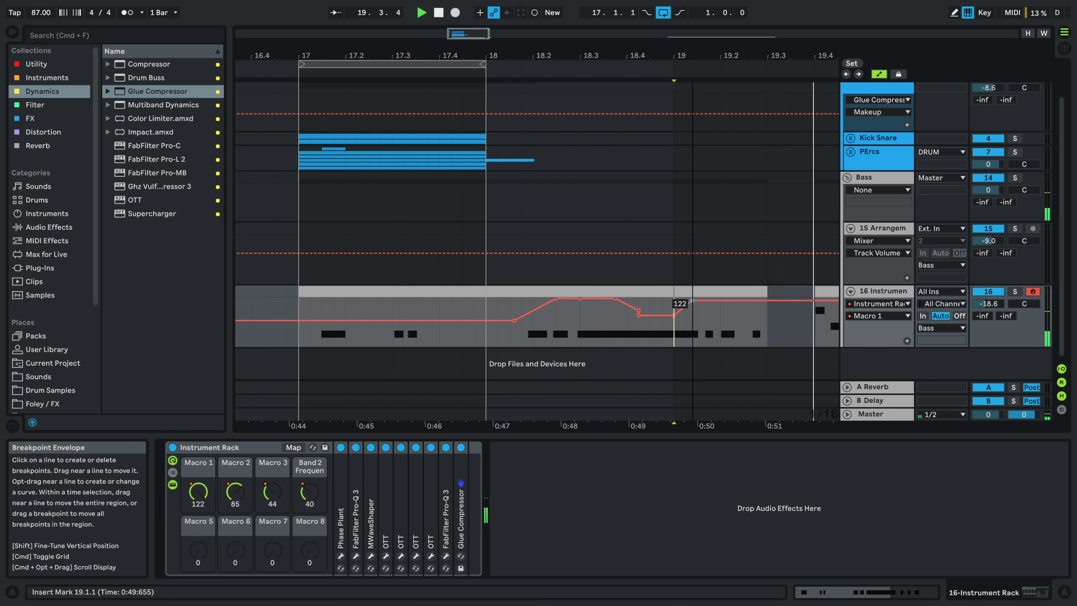
- Play the automated bass line against the drums from 17.1.1 and from 18.1.3
{"action": "scroll", "coordinate": [606, 356], "scroll_direction": "down", "scroll_amount": 5}
{"action": "left_click", "coordinate": [436, 307]}
{"action": "key", "text": "space"}
{"action": "key", "text": "space"}
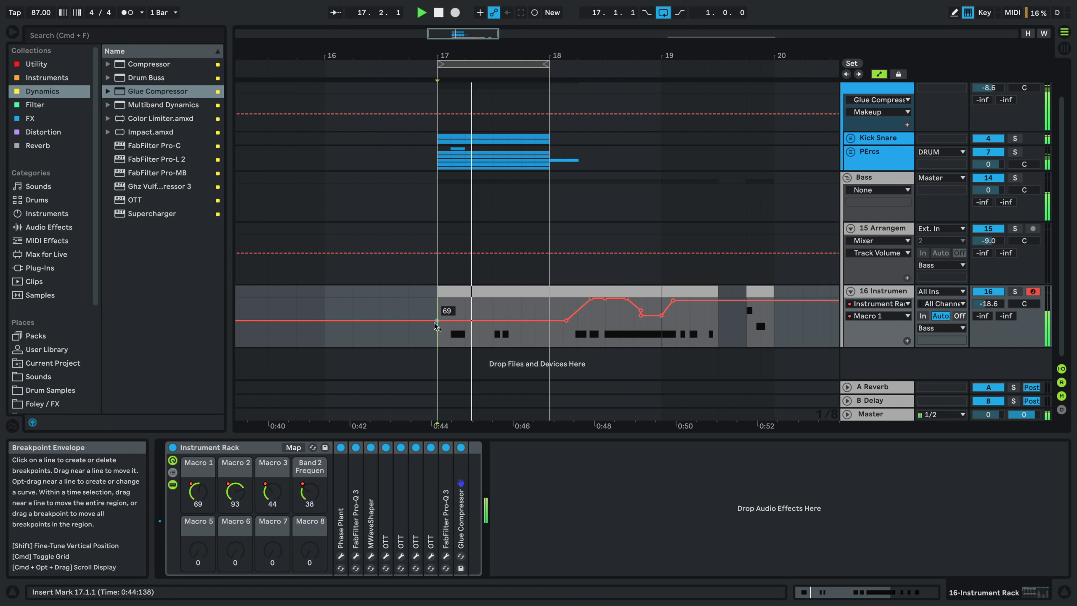
{"action": "left_click", "coordinate": [566, 344]}
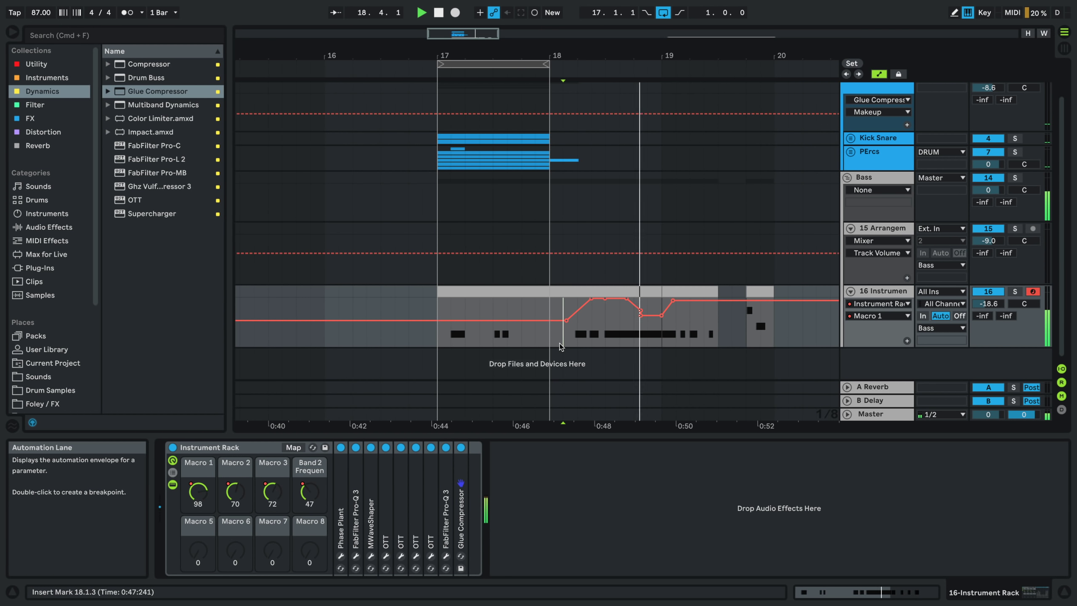
{"action": "scroll", "coordinate": [554, 346], "scroll_direction": "down", "scroll_amount": 10}
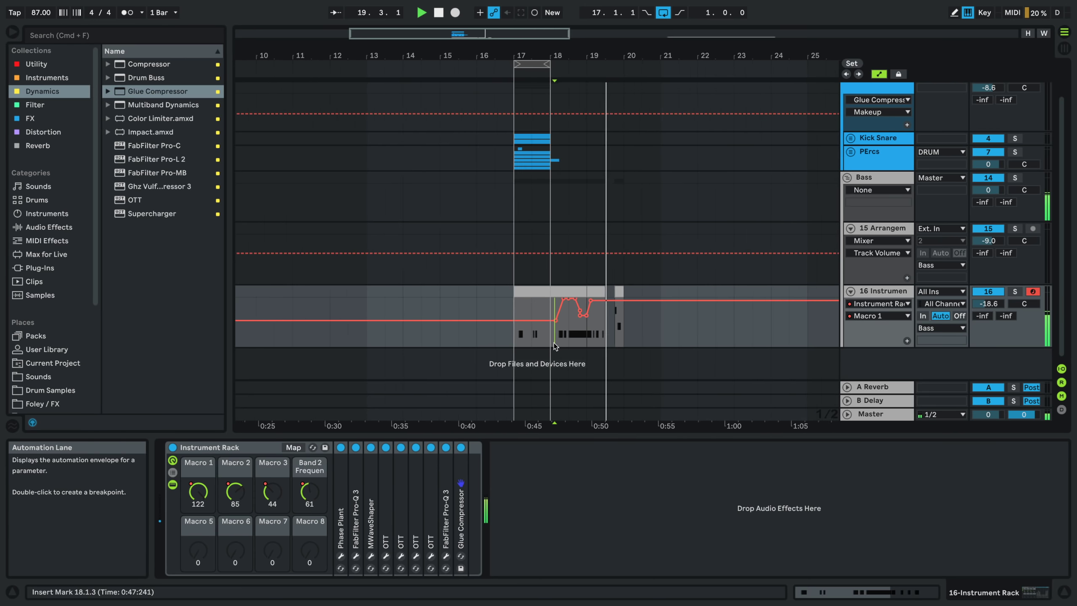
{"action": "left_click", "coordinate": [531, 296]}
{"action": "key", "text": "space"}
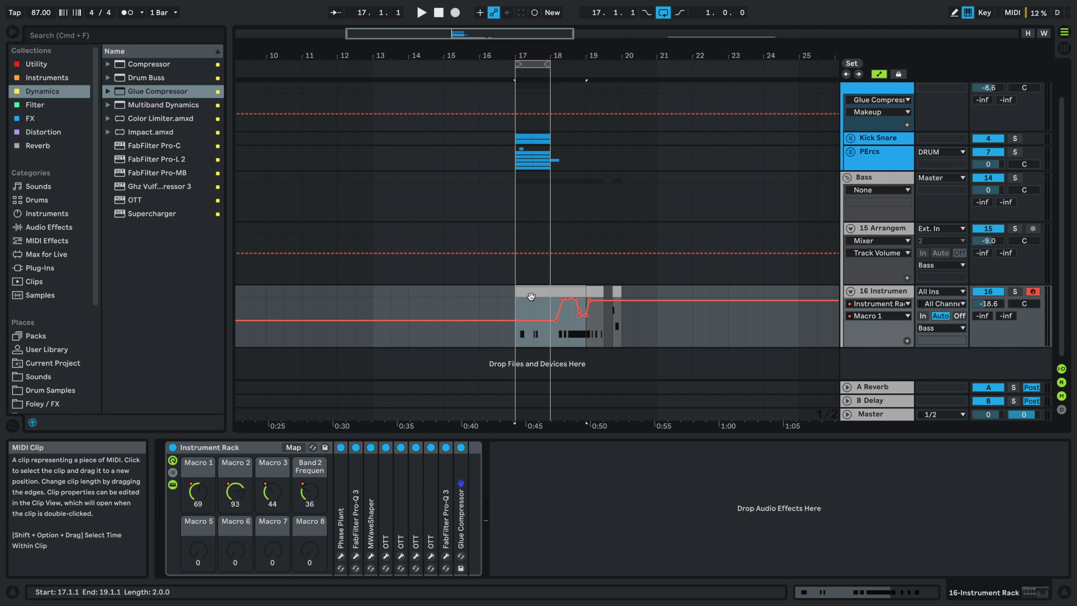
- Freeze the 16 Instrument Rack track and flatten it to audio
{"action": "left_click", "coordinate": [893, 294]}
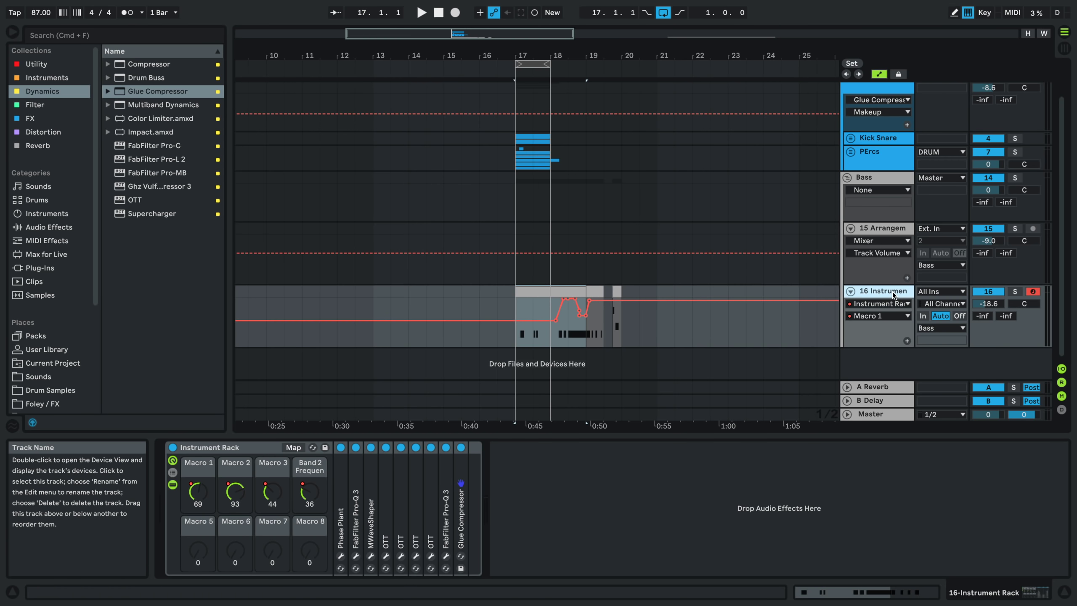
{"action": "right_click", "coordinate": [893, 294]}
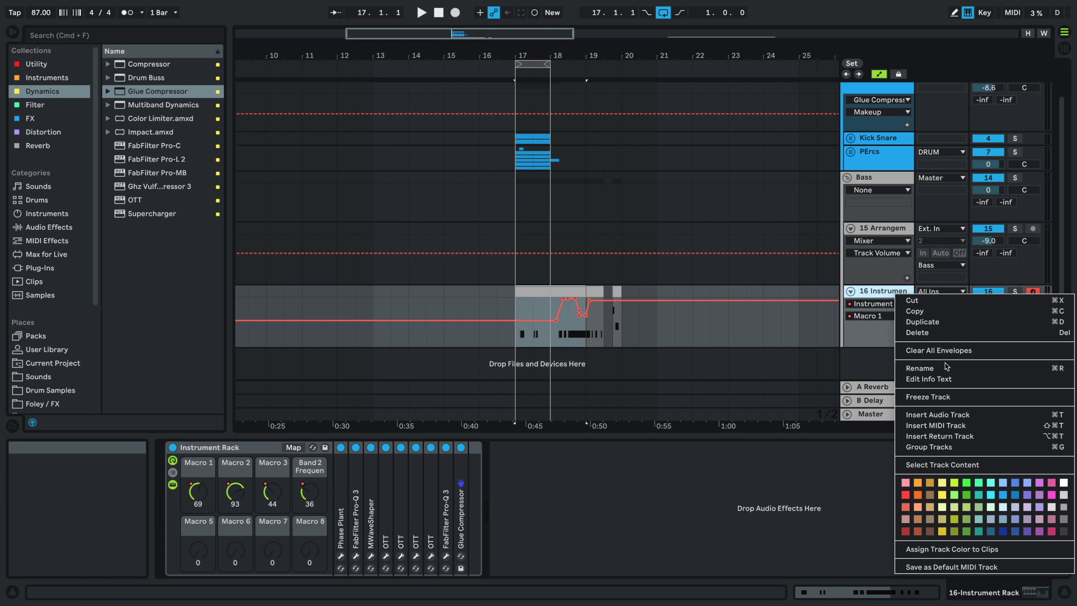
{"action": "left_click", "coordinate": [788, 411]}
{"action": "right_click", "coordinate": [896, 291]}
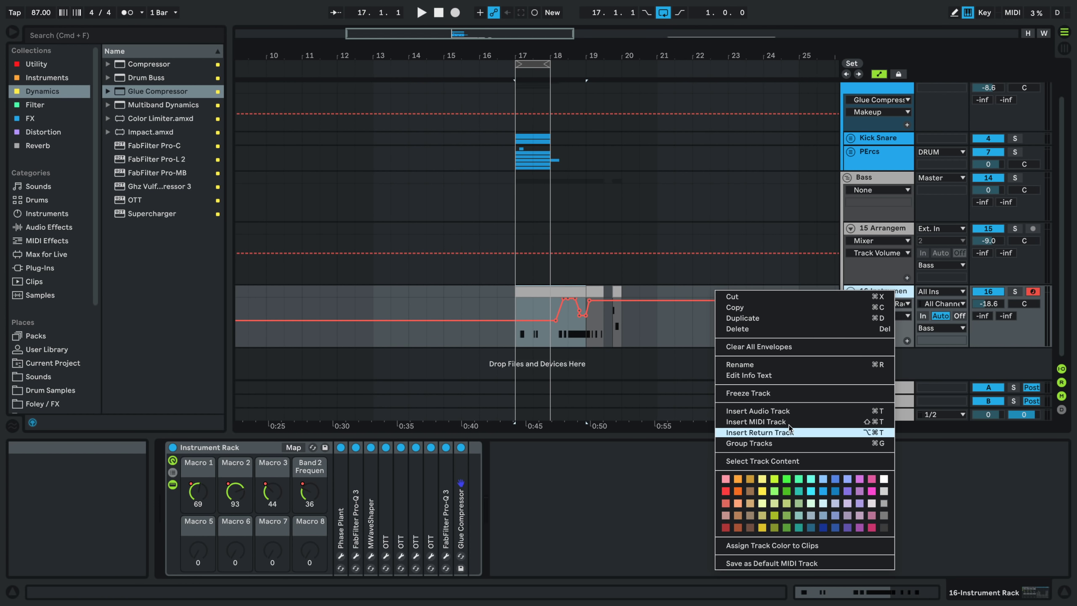
{"action": "left_click", "coordinate": [786, 393]}
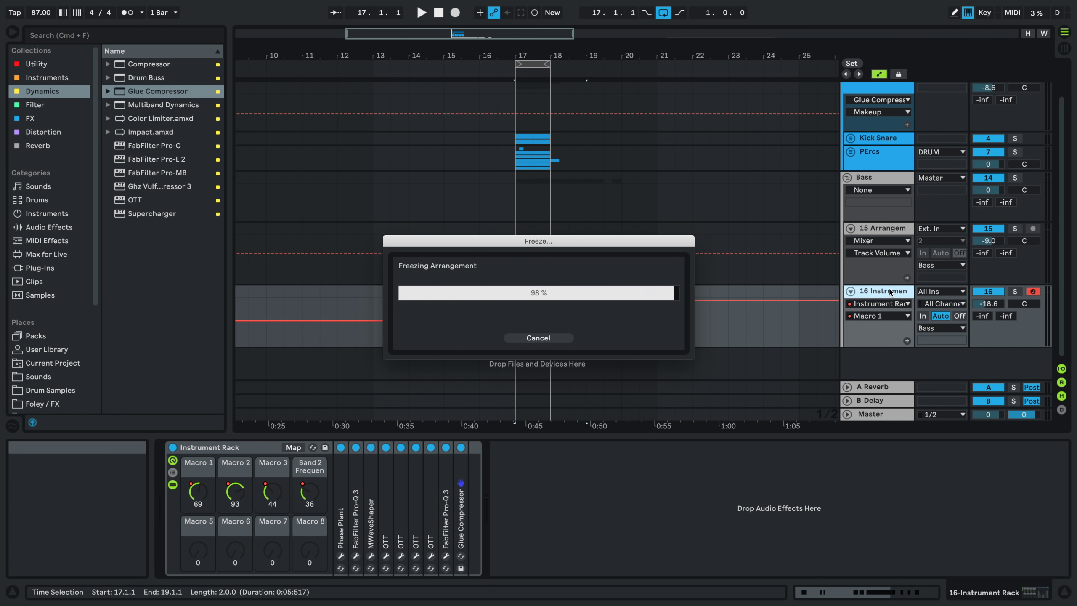
{"action": "right_click", "coordinate": [891, 293]}
{"action": "key", "text": "Return"}
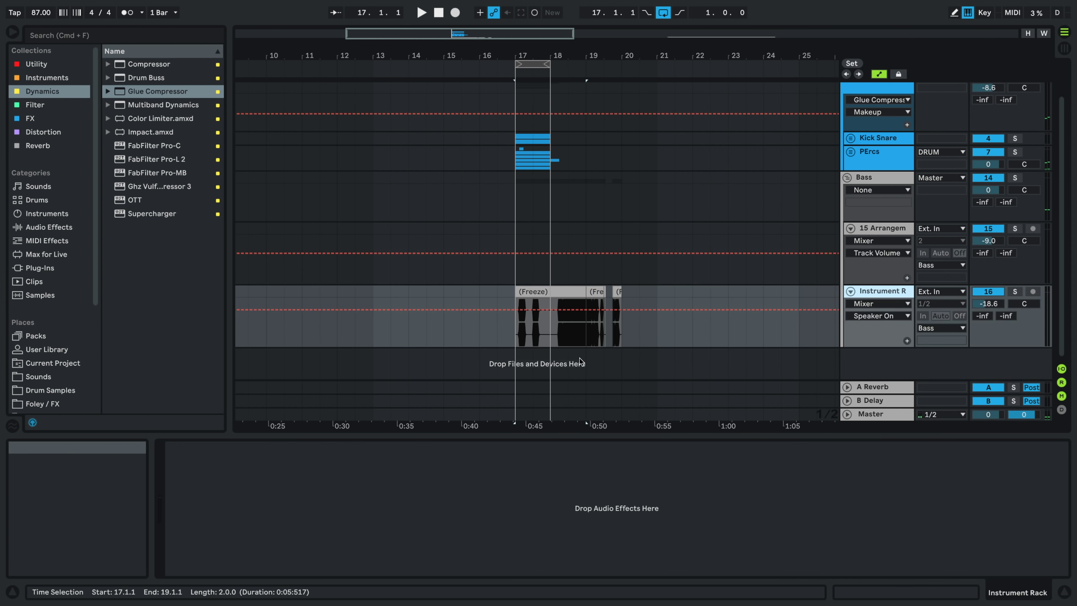
- Move the flattened bass audio so that it runs from bar 13 to bar 16
{"action": "left_click", "coordinate": [561, 294]}
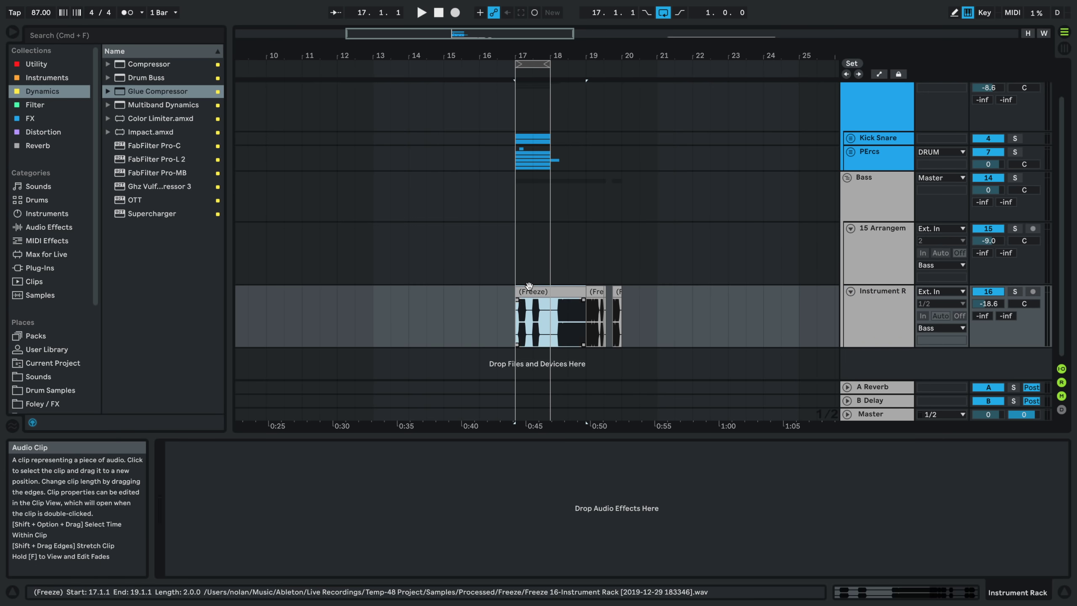
{"action": "left_click_drag", "start_coordinate": [560, 294], "coordinate": [510, 300]}
{"action": "scroll", "coordinate": [398, 314], "scroll_direction": "up", "scroll_amount": 2}
{"action": "key", "text": "z"}
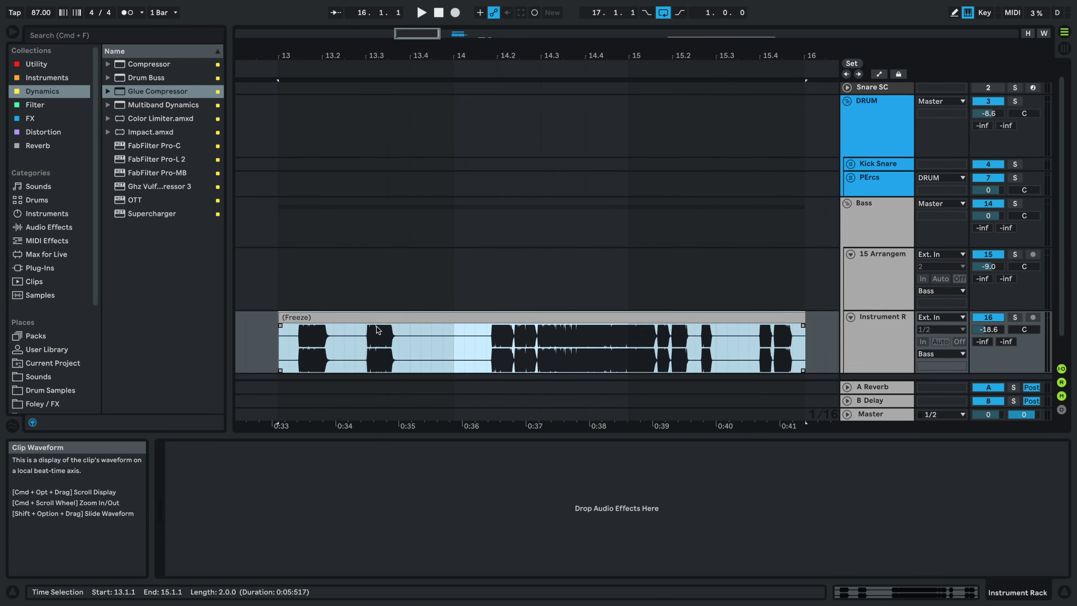
- Solo the flattened bass track and audition its hits from bar 13 onward
{"action": "left_click", "coordinate": [1015, 292]}
{"action": "left_click", "coordinate": [551, 327]}
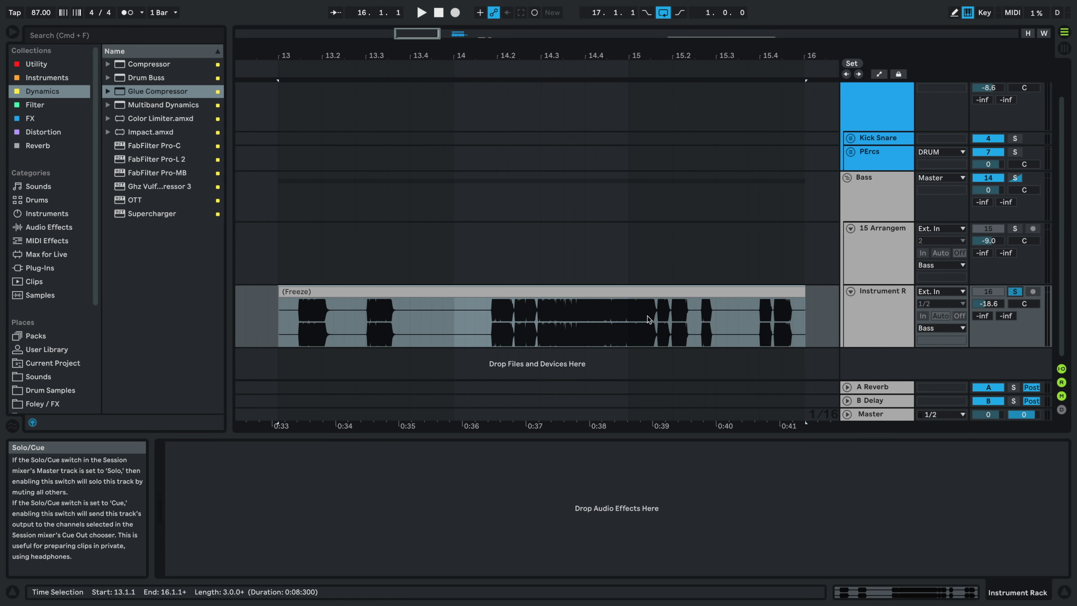
{"action": "left_click", "coordinate": [357, 326]}
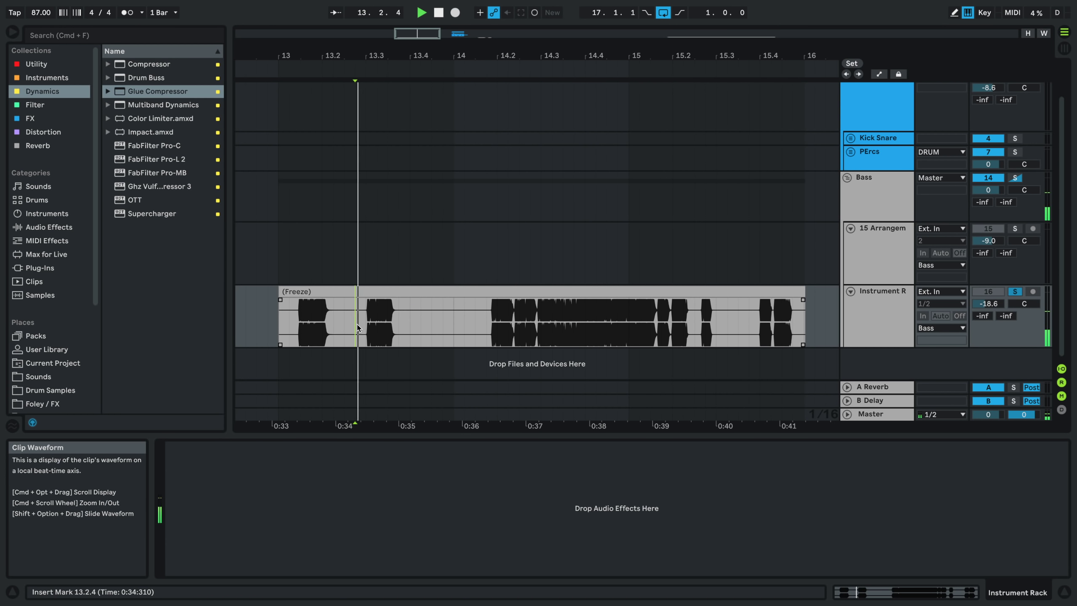
{"action": "left_click", "coordinate": [297, 321]}
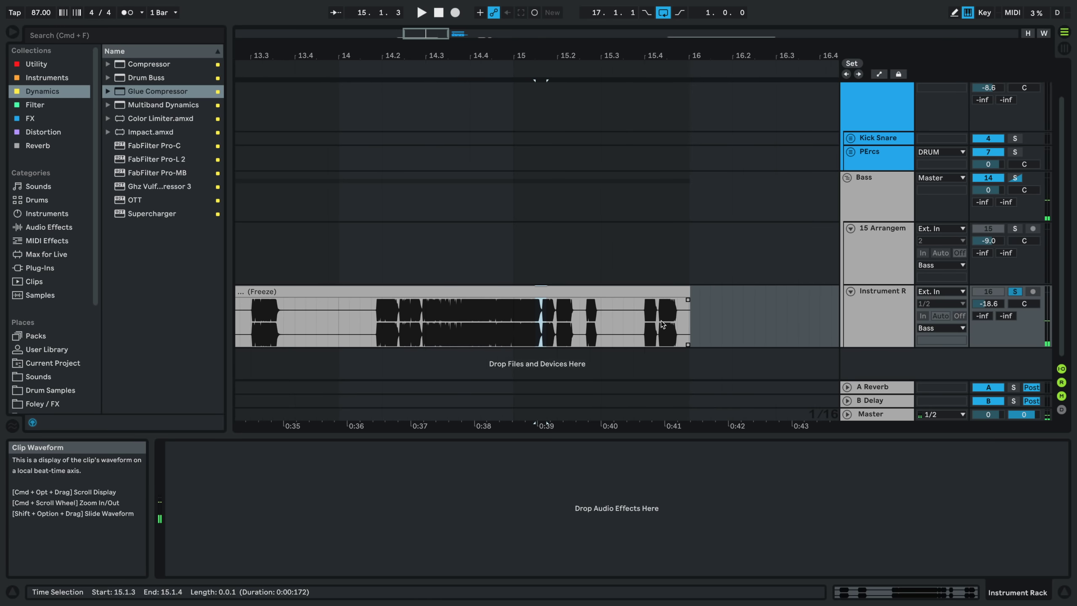
- Try placing a sixteenth-note bass slice from 15.1.3 just after bar 17 and unsolo the track to hear it with the drums
{"action": "left_click", "coordinate": [656, 328]}
{"action": "key", "text": "space"}
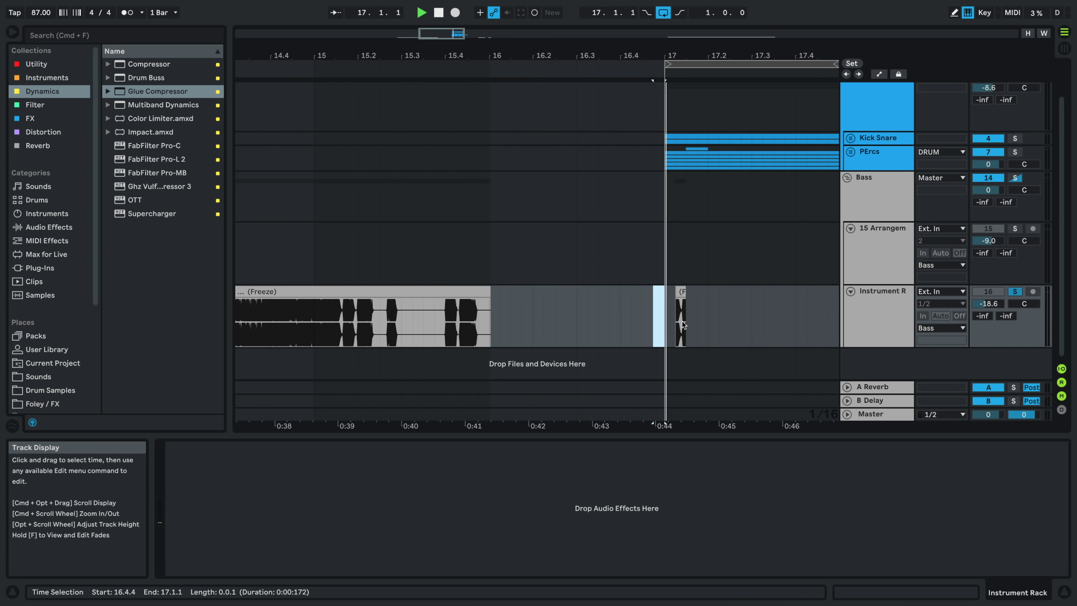
{"action": "left_click", "coordinate": [1014, 292]}
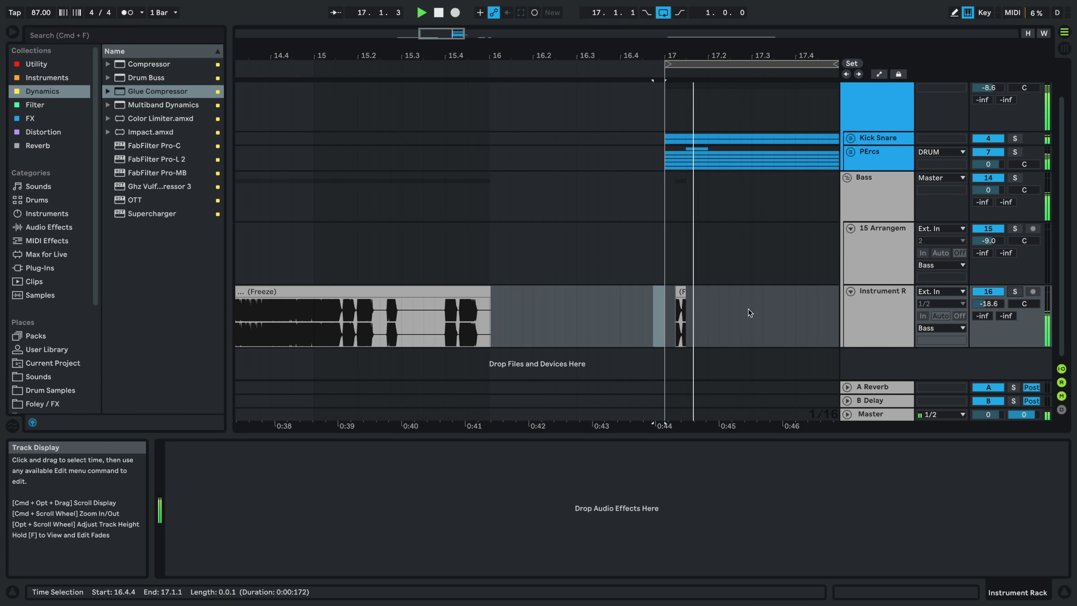
- Try moving the bass slice to start at 17.2.3 and audition it against the drums
{"action": "scroll", "coordinate": [682, 294], "scroll_direction": "up", "scroll_amount": 3}
{"action": "left_click_drag", "start_coordinate": [682, 294], "coordinate": [734, 294]}
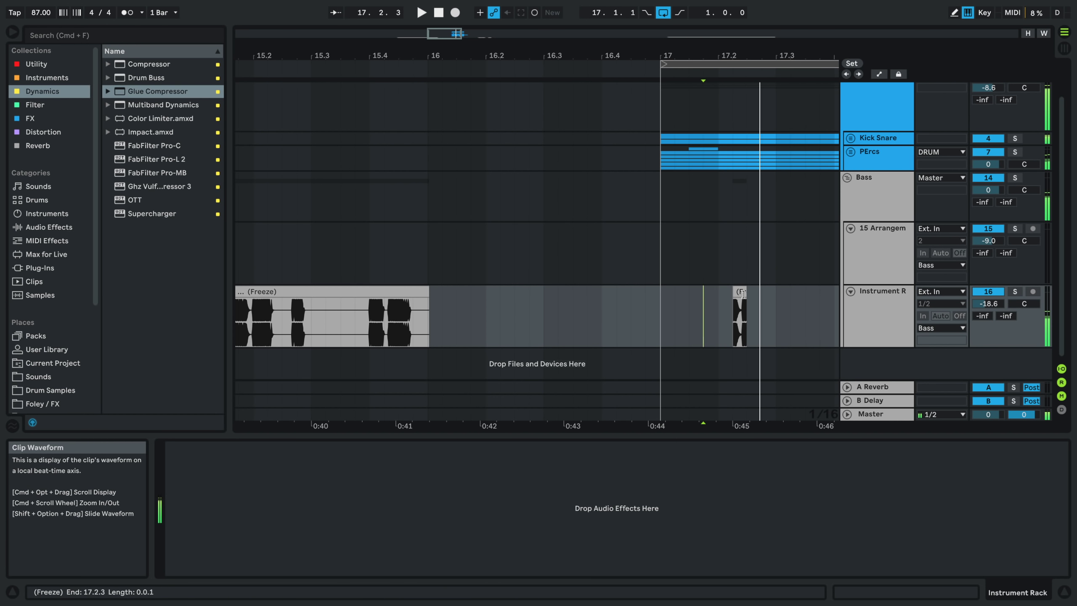
{"action": "left_click_drag", "start_coordinate": [735, 292], "coordinate": [749, 292]}
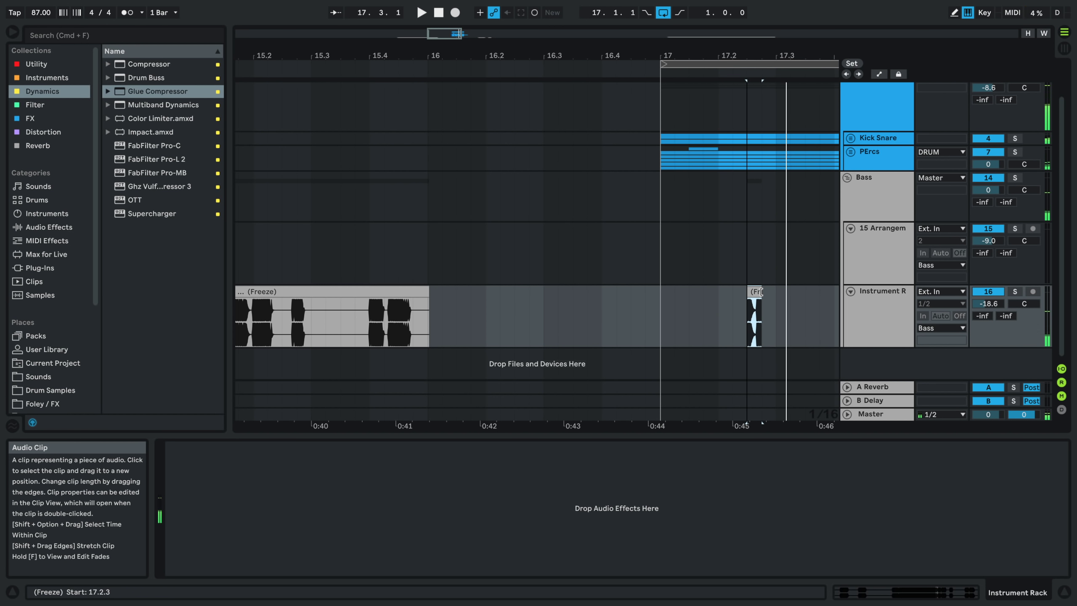
{"action": "left_click", "coordinate": [718, 296]}
{"action": "key", "text": "space"}
{"action": "scroll", "coordinate": [739, 294], "scroll_direction": "right", "scroll_amount": 3}
{"action": "key", "text": "space"}
{"action": "key", "text": "space"}
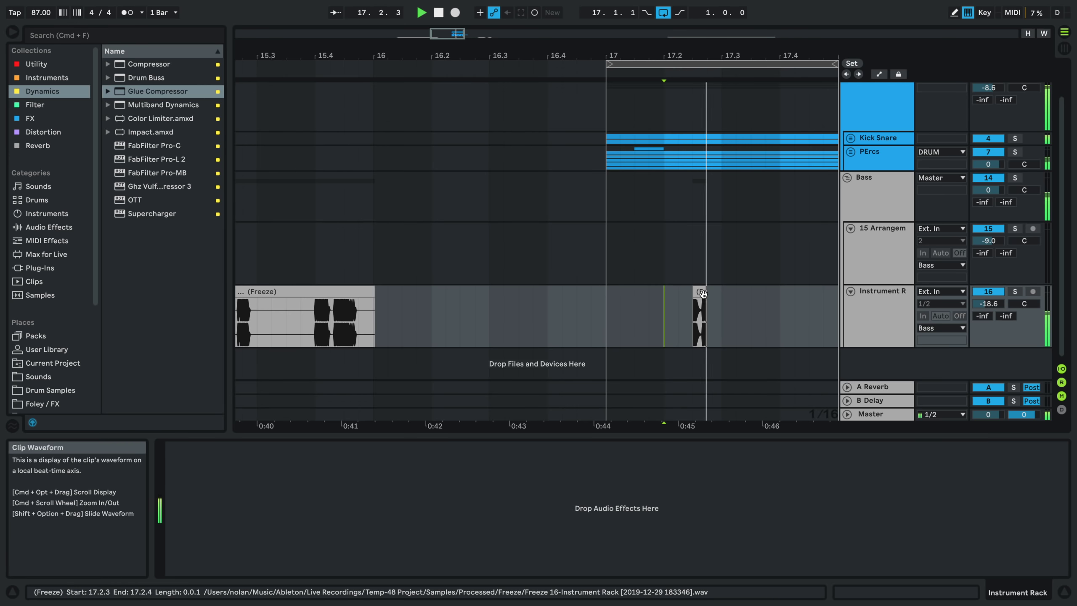
- Try shifting the bass slice to 17.2.4 and audition it with the drums
{"action": "left_click_drag", "start_coordinate": [700, 292], "coordinate": [714, 292]}
{"action": "left_click", "coordinate": [693, 291]}
{"action": "key", "text": "space"}
{"action": "key", "text": "space"}
{"action": "key", "text": "space"}
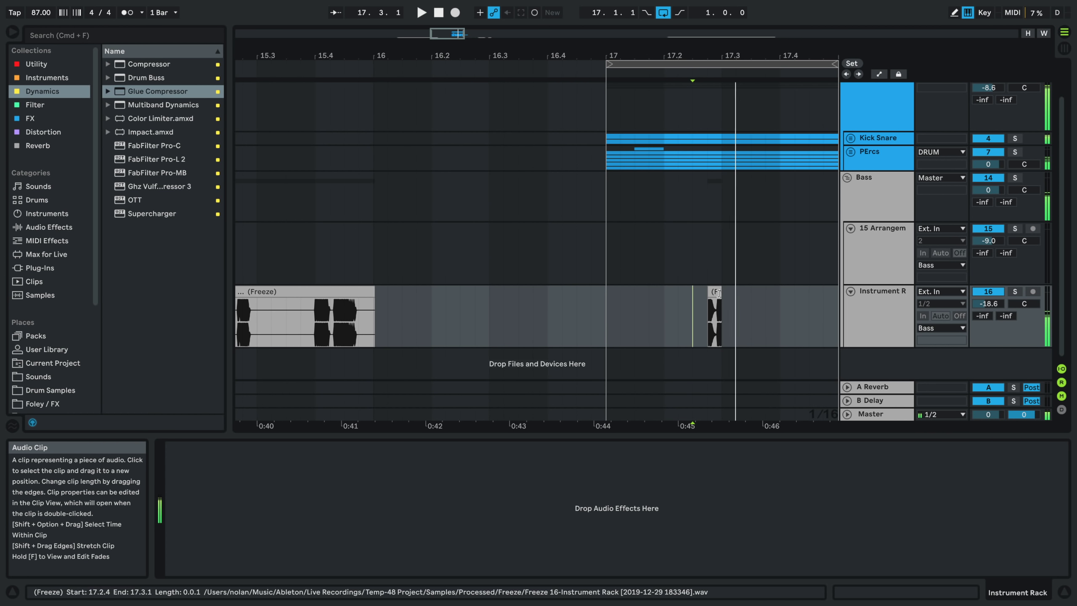
- Cut off the second half of the bass slice, keeping only its decaying first part
{"action": "scroll", "coordinate": [719, 293], "scroll_direction": "up", "scroll_amount": 3}
{"action": "left_click", "coordinate": [715, 334]}
{"action": "scroll", "coordinate": [716, 335], "scroll_direction": "up", "scroll_amount": 5}
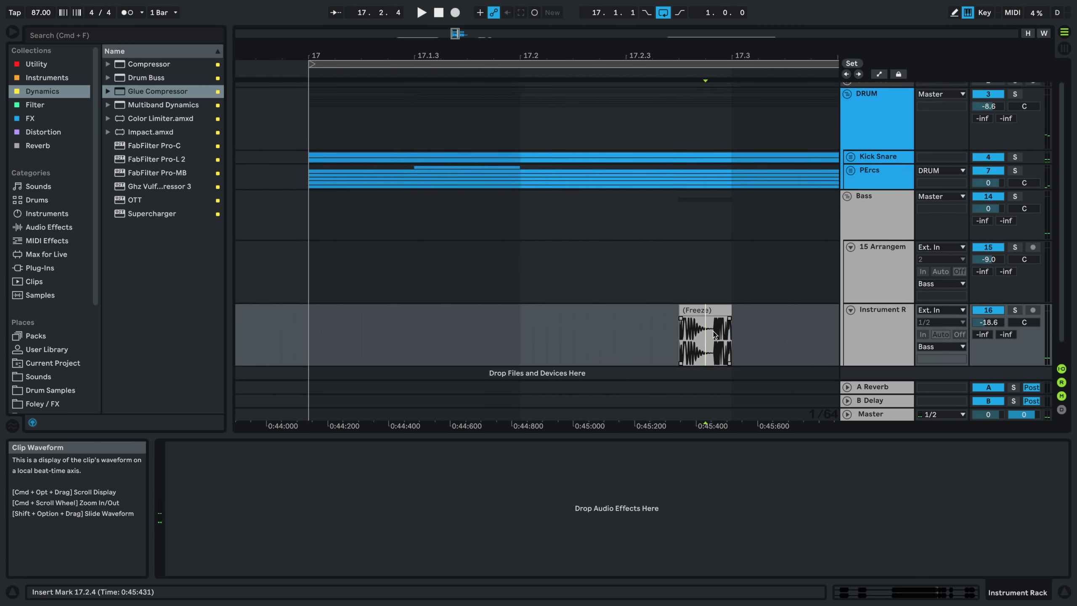
{"action": "left_click_drag", "start_coordinate": [711, 332], "coordinate": [796, 352]}
{"action": "left_click", "coordinate": [724, 359]}
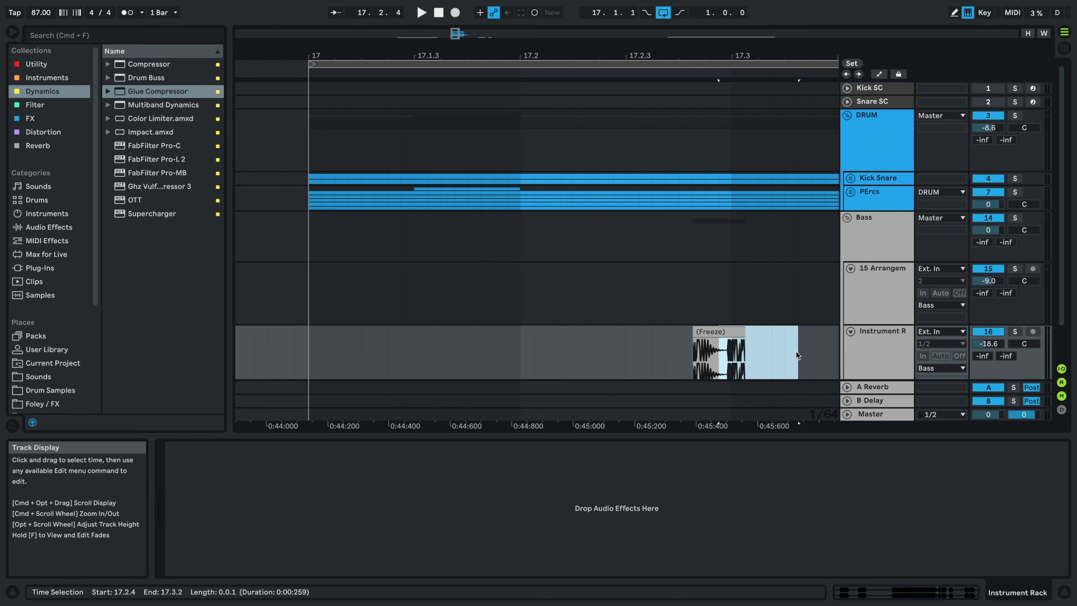
{"action": "key", "text": "Delete"}
- Move the trimmed bass slice to just after 17.2.2 and audition it from 17.2.1
{"action": "left_click_drag", "start_coordinate": [702, 331], "coordinate": [600, 356]}
{"action": "key", "text": "space"}
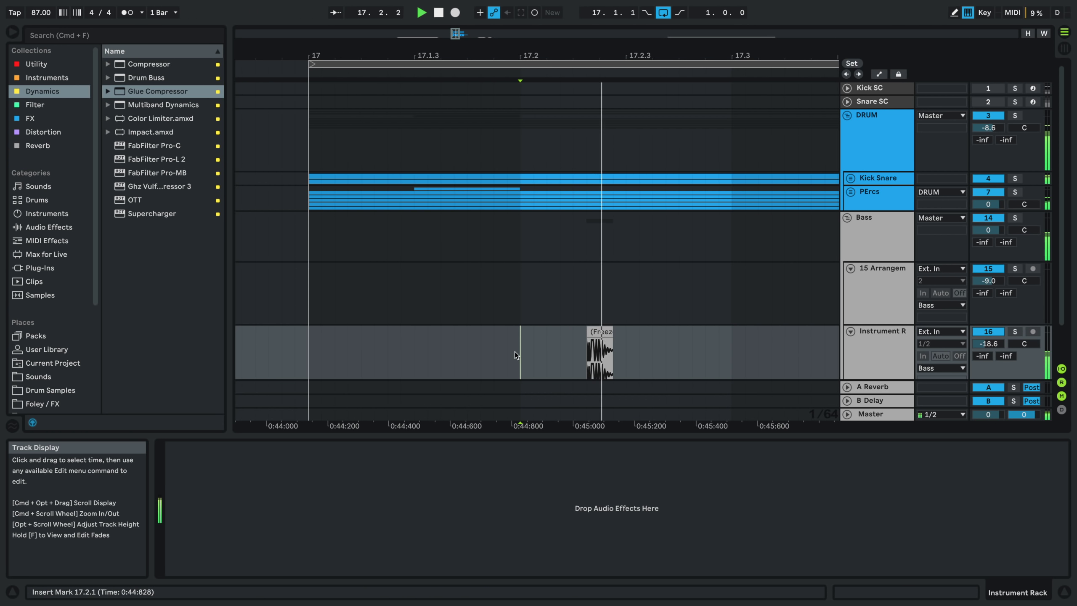
{"action": "scroll", "coordinate": [610, 368], "scroll_direction": "down", "scroll_amount": 4}
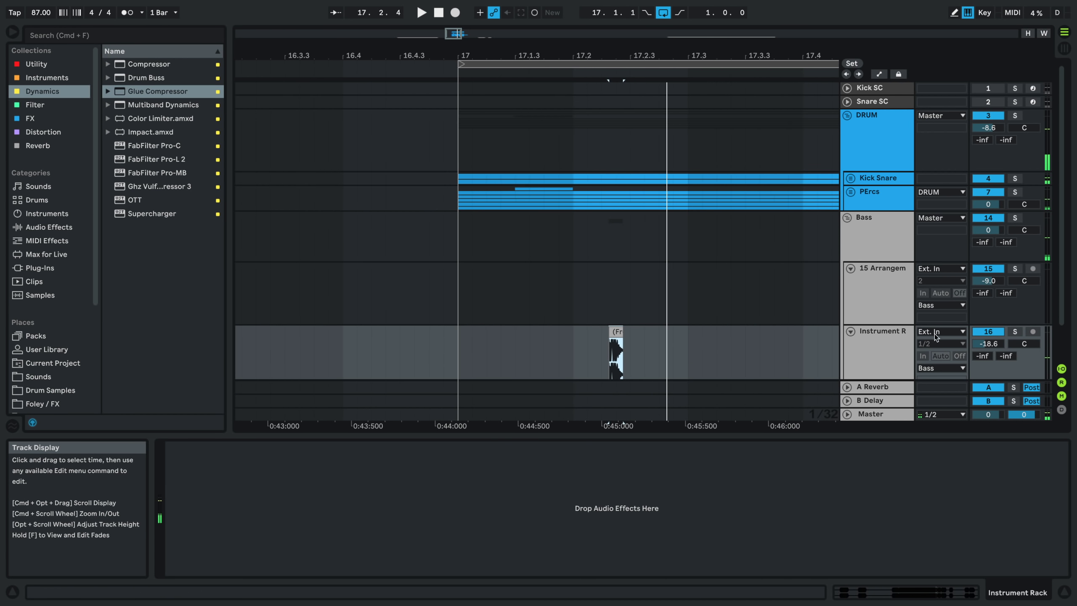
- Raise the flattened bass track's volume to -8.4 and audition it from 17.1.4 and 16.4.4
{"action": "left_click_drag", "start_coordinate": [988, 344], "coordinate": [988, 327]}
{"action": "key", "text": "space"}
{"action": "key", "text": "space"}
{"action": "key", "text": "space"}
{"action": "left_click", "coordinate": [559, 358]}
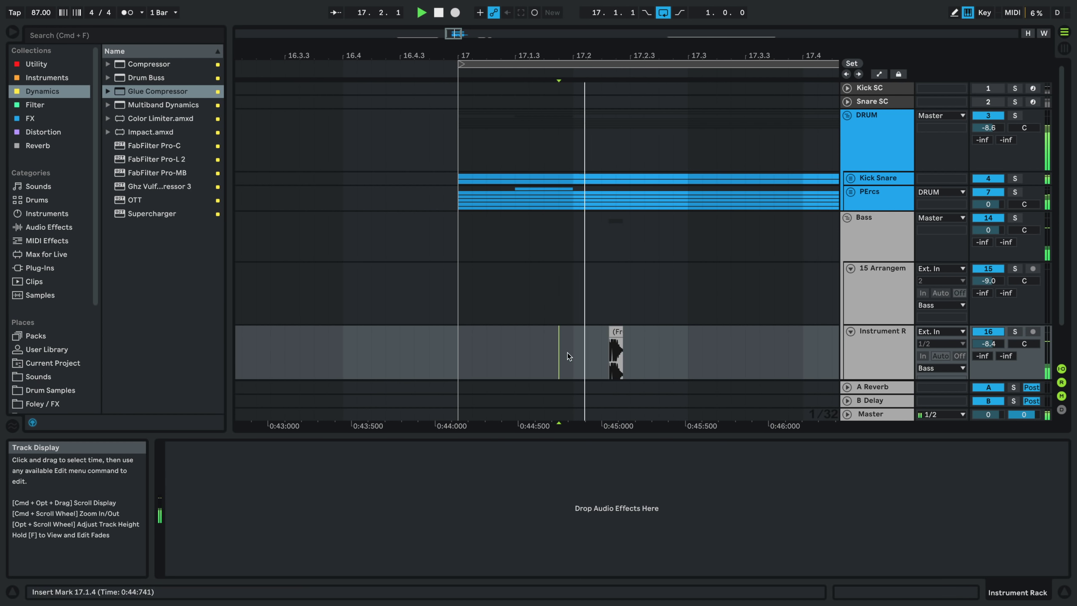
{"action": "left_click", "coordinate": [444, 352]}
{"action": "key", "text": "space"}
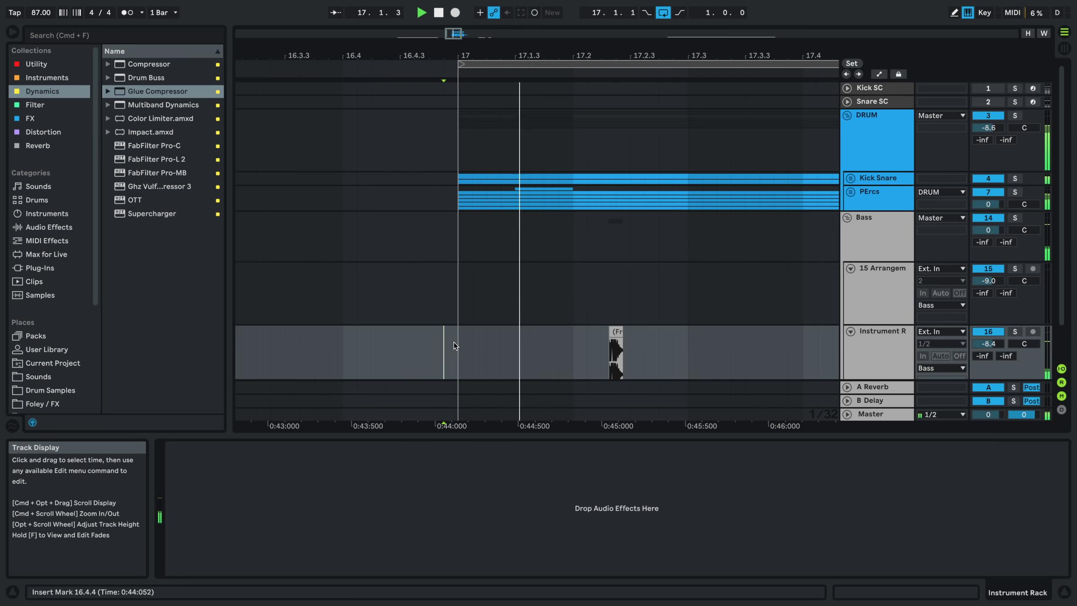
- Delete the trimmed bass slice near 17.2.2 and return to the flattened audio before bar 16
{"action": "scroll", "coordinate": [561, 323], "scroll_direction": "down", "scroll_amount": 3}
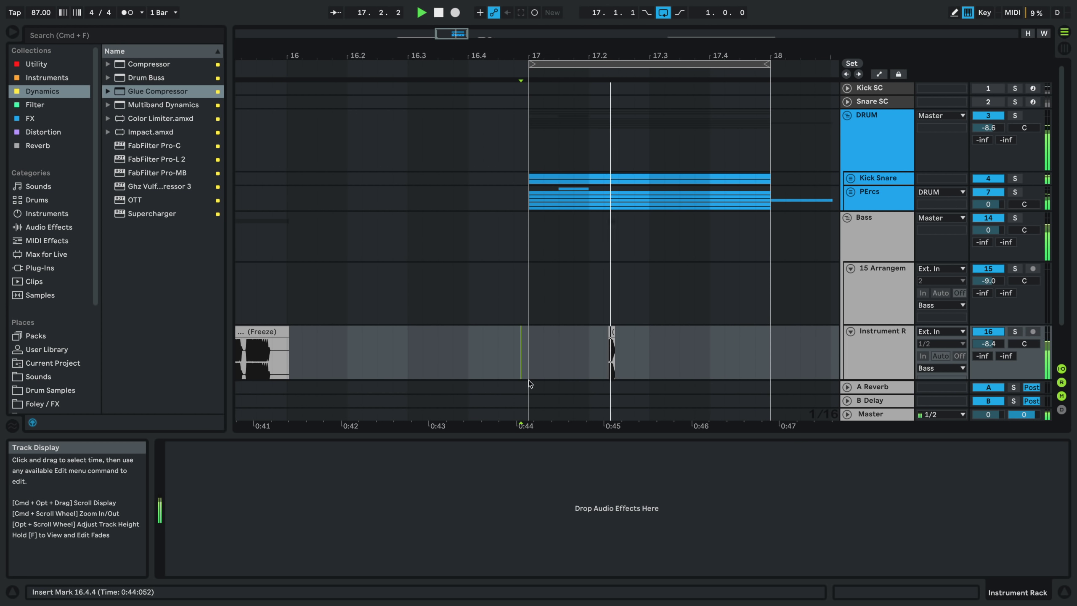
{"action": "left_click", "coordinate": [612, 346]}
{"action": "scroll", "coordinate": [537, 351], "scroll_direction": "left", "scroll_amount": 5}
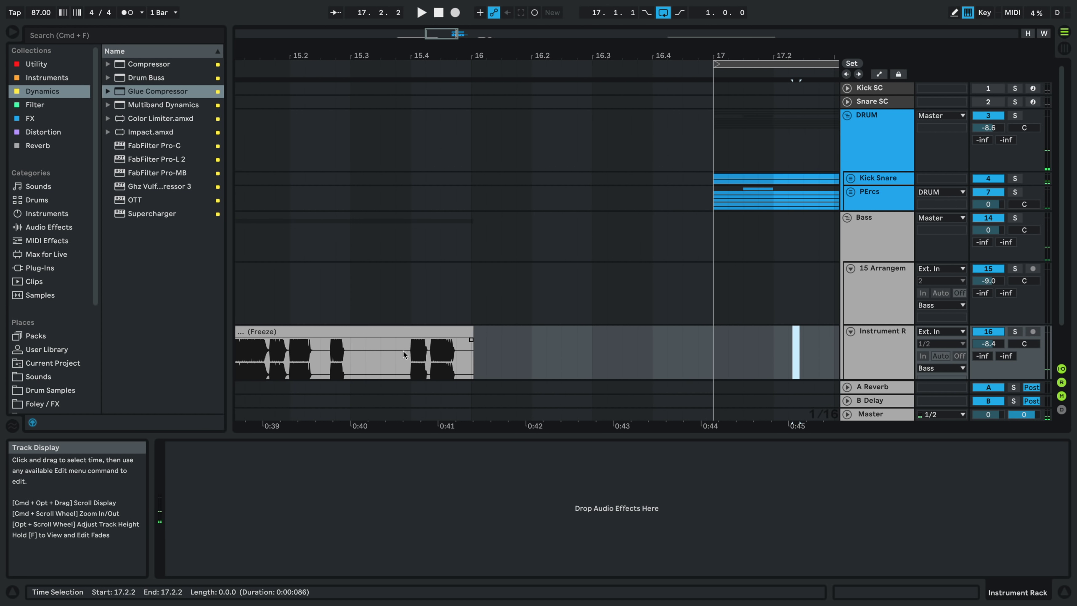
- Copy the sixteenth-note slice at 15.1.1 of the flattened bass audio to 17.1.1 and audition it
{"action": "scroll", "coordinate": [353, 354], "scroll_direction": "left", "scroll_amount": 2}
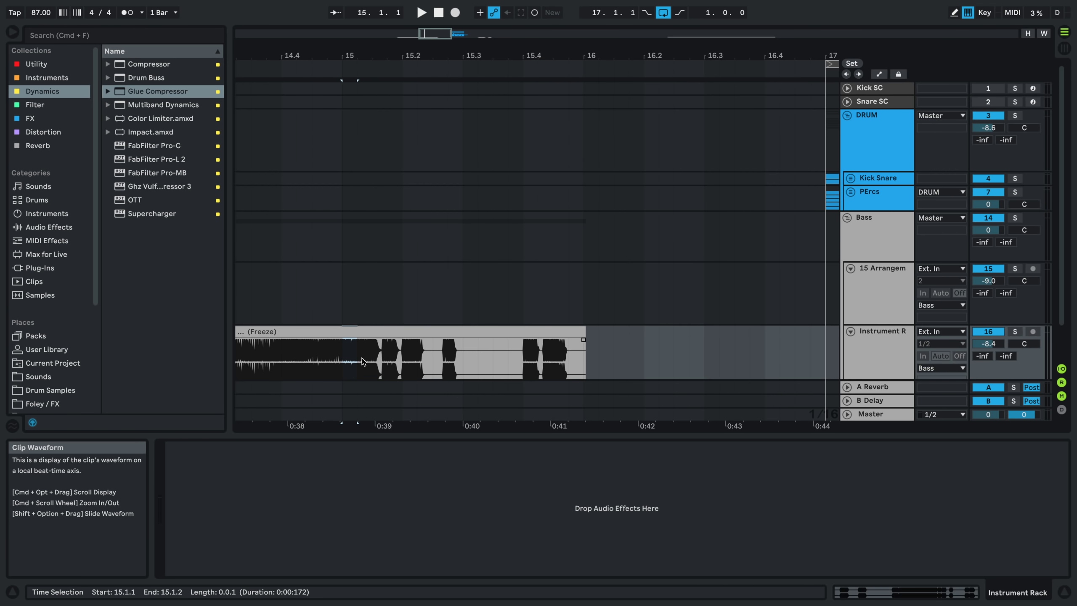
{"action": "scroll", "coordinate": [525, 373], "scroll_direction": "right", "scroll_amount": 3}
{"action": "left_click", "coordinate": [717, 343]}
{"action": "key", "text": "space"}
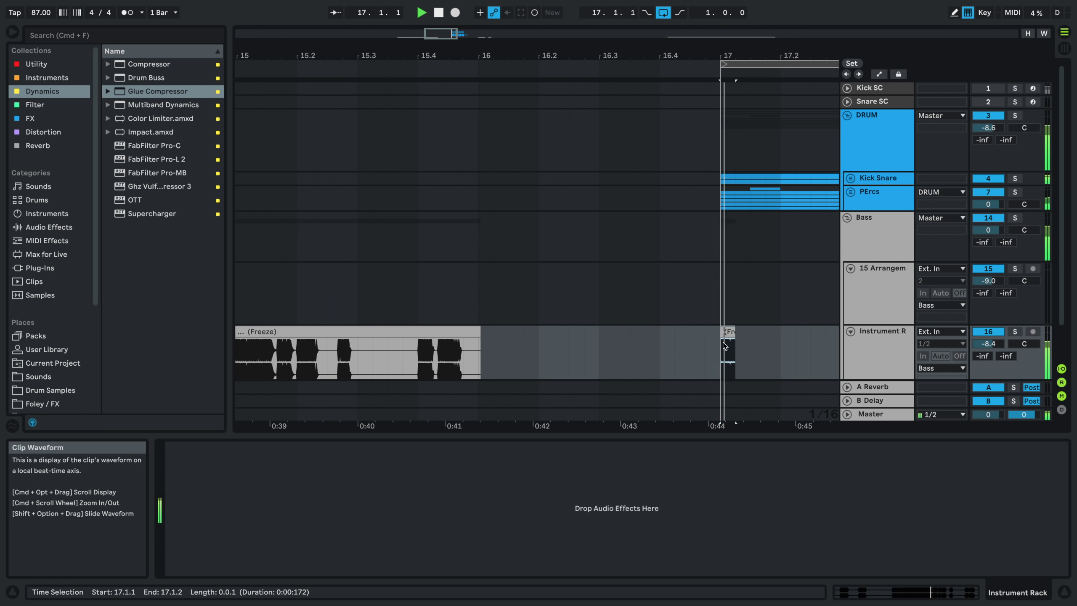
- Open the bass slice at 17.1.1 for sample editing and turn on its Loop option
{"action": "left_click", "coordinate": [730, 351]}
{"action": "double_click", "coordinate": [730, 332]}
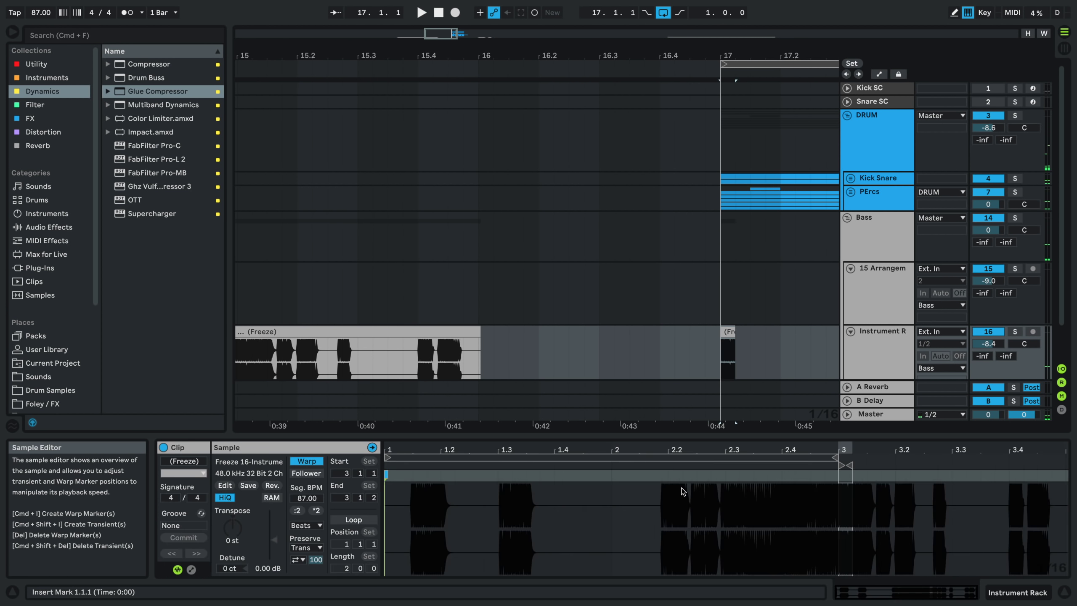
{"action": "left_click", "coordinate": [354, 519]}
{"action": "left_click", "coordinate": [640, 507]}
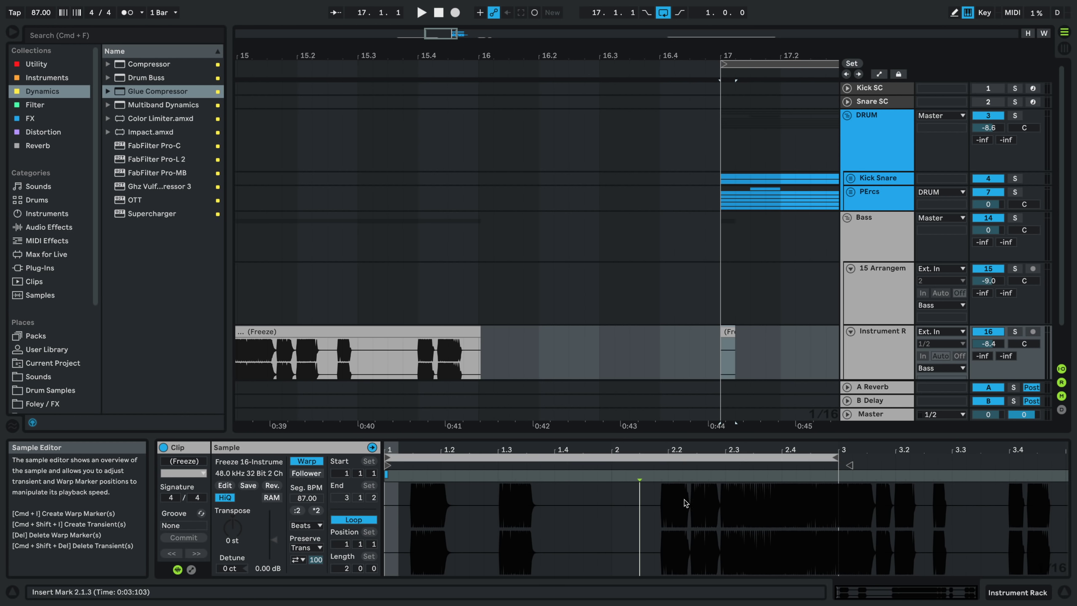
- Shift the looped slice's start marker to 1.1.3 and on to about 2.2.1, auditioning the different parts of the waveform
{"action": "left_click_drag", "start_coordinate": [388, 465], "coordinate": [424, 465]}
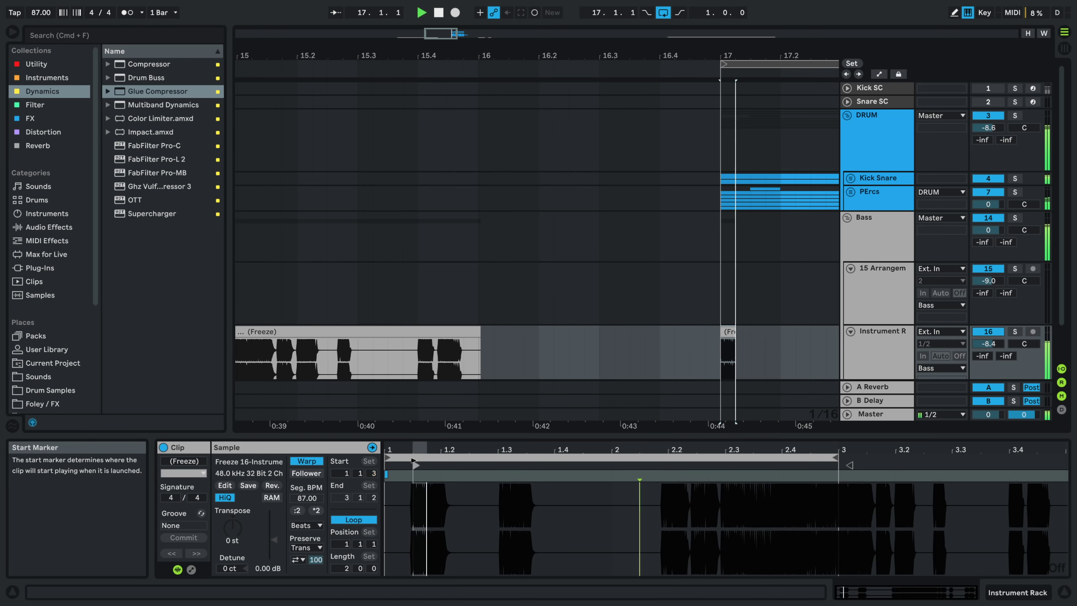
{"action": "mouse_move", "coordinate": [433, 465]}
{"action": "left_mouse_down"}
{"action": "mouse_move", "coordinate": [520, 459]}
{"action": "mouse_move", "coordinate": [504, 451]}
{"action": "mouse_move", "coordinate": [683, 447]}
{"action": "left_mouse_up"}
{"action": "key", "text": "space"}
{"action": "key", "text": "space"}
{"action": "key", "text": "space"}
{"action": "key", "text": "space"}
{"action": "key", "text": "space"}
{"action": "key", "text": "space"}
{"action": "key", "text": "space"}
{"action": "key", "text": "space"}
{"action": "key", "text": "space"}
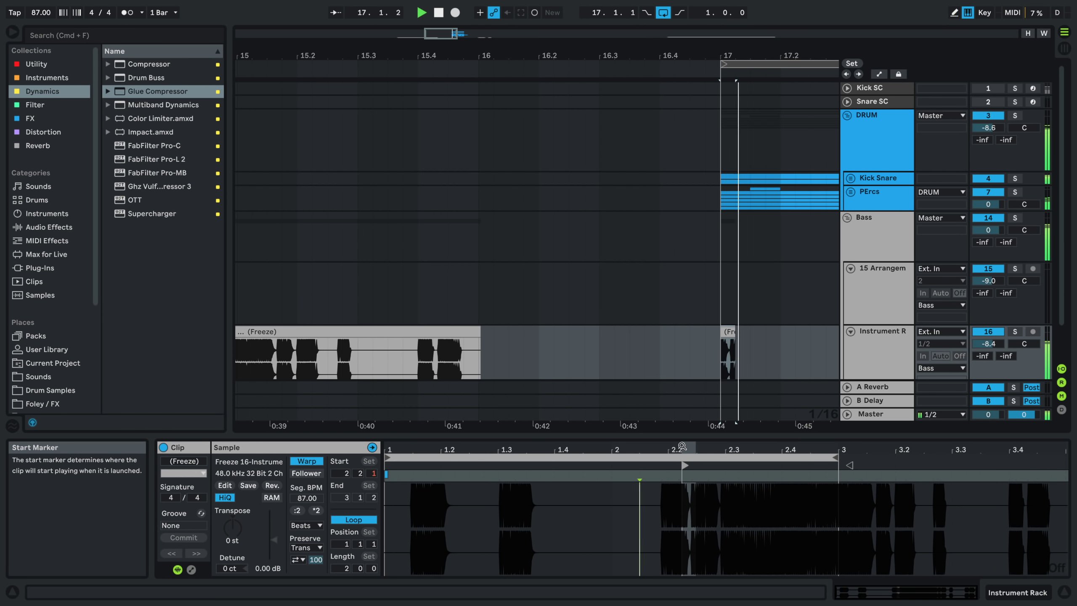
- Audition the slice from 16.4.4, and move it from 17.1.1 to 17.1.3
{"action": "left_click", "coordinate": [704, 348]}
{"action": "scroll", "coordinate": [728, 358], "scroll_direction": "up", "scroll_amount": 3}
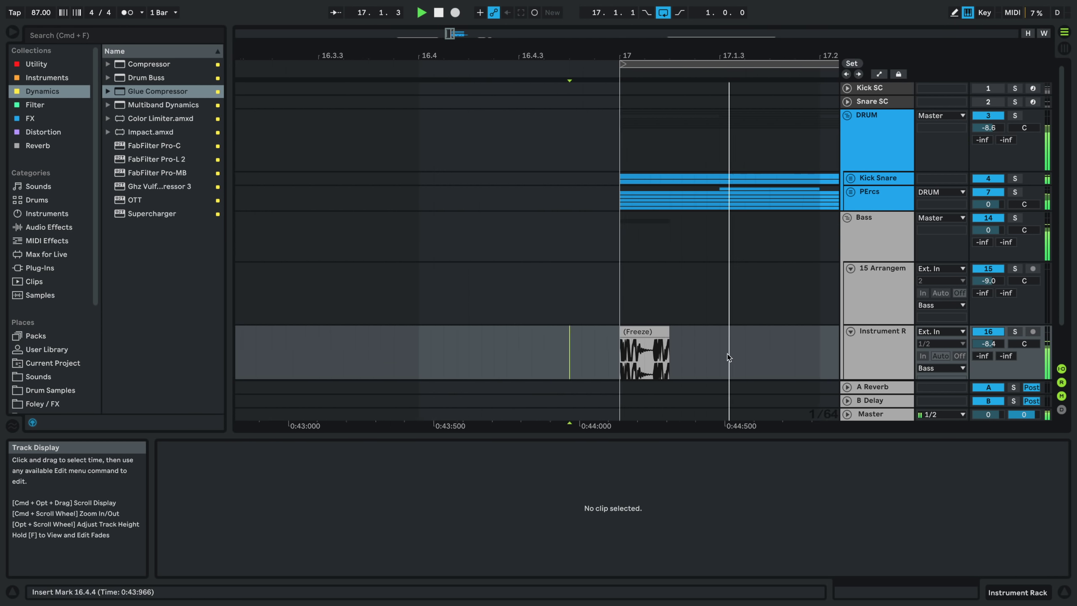
{"action": "scroll", "coordinate": [728, 357], "scroll_direction": "up", "scroll_amount": 1}
{"action": "left_click", "coordinate": [638, 333]}
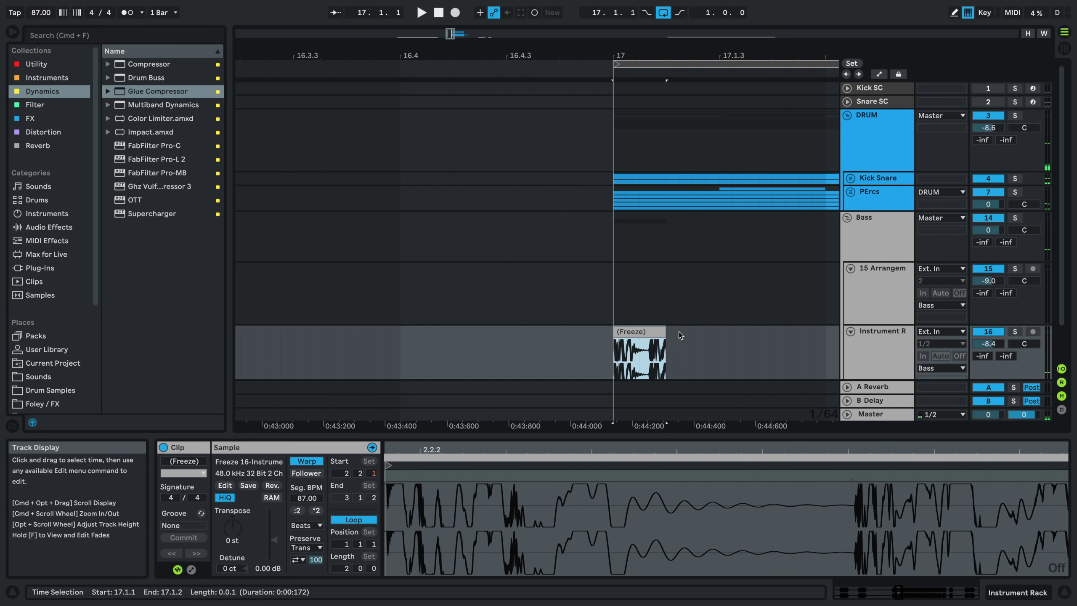
{"action": "key", "text": "Delete"}
{"action": "left_click", "coordinate": [713, 345]}
{"action": "key", "text": "super+v"}
{"action": "key", "text": "space"}
- Paste another copy of the bass slice at 17.1.1 and audition both slices from 16.4.4
{"action": "left_click", "coordinate": [613, 355]}
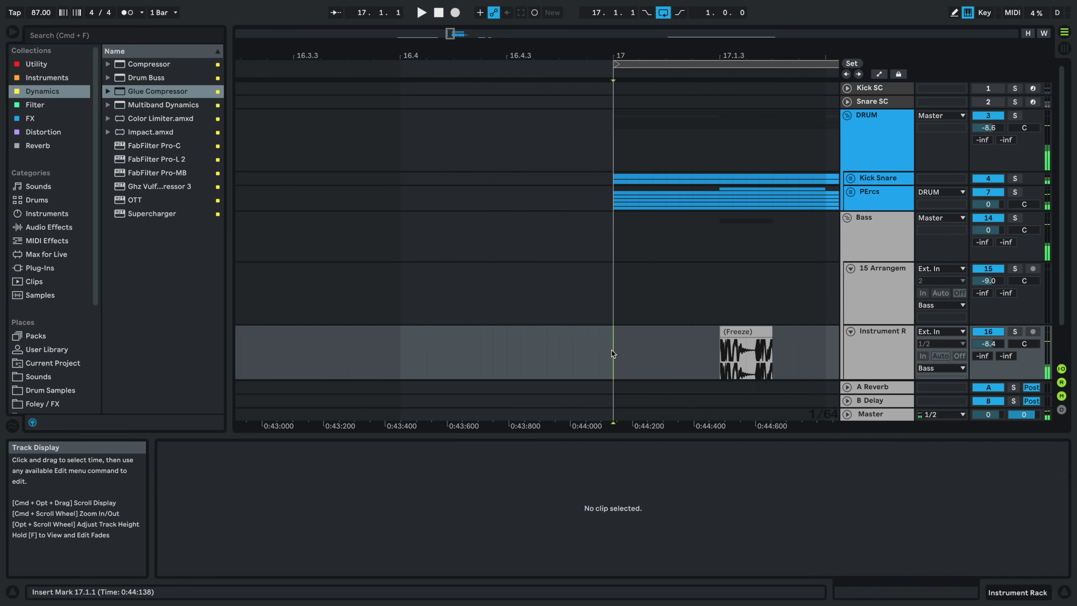
{"action": "key", "text": "super+v"}
{"action": "left_click", "coordinate": [585, 342]}
{"action": "key", "text": "space"}
{"action": "scroll", "coordinate": [588, 335], "scroll_direction": "right", "scroll_amount": 5}
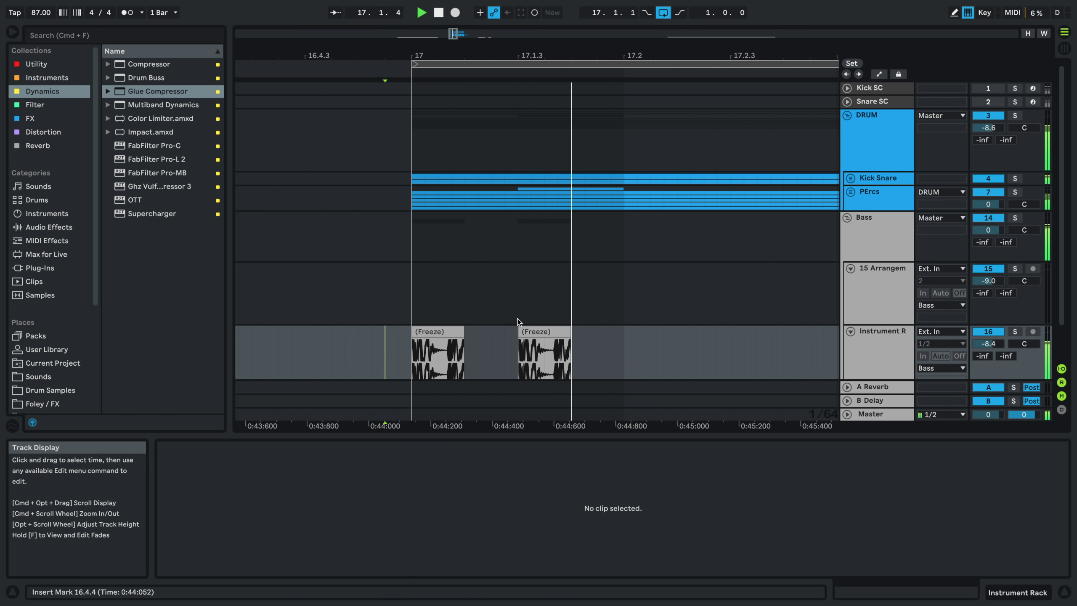
- Transpose the slice at 17.1.3 up 2 semitones, turn off its transient looping and audition the change
{"action": "left_click", "coordinate": [536, 332]}
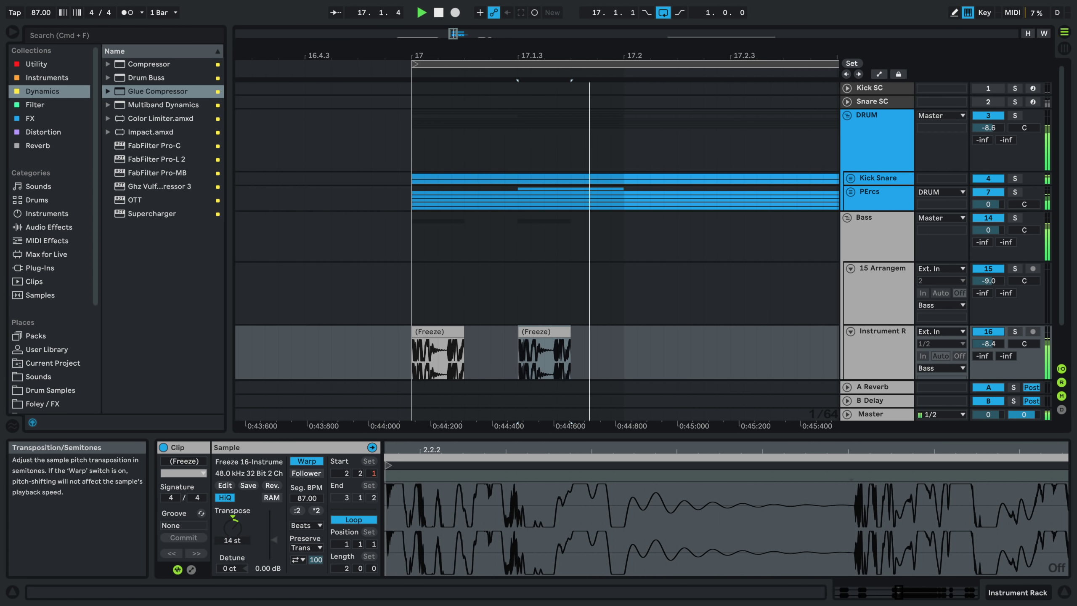
{"action": "left_click_drag", "start_coordinate": [232, 528], "coordinate": [232, 537]}
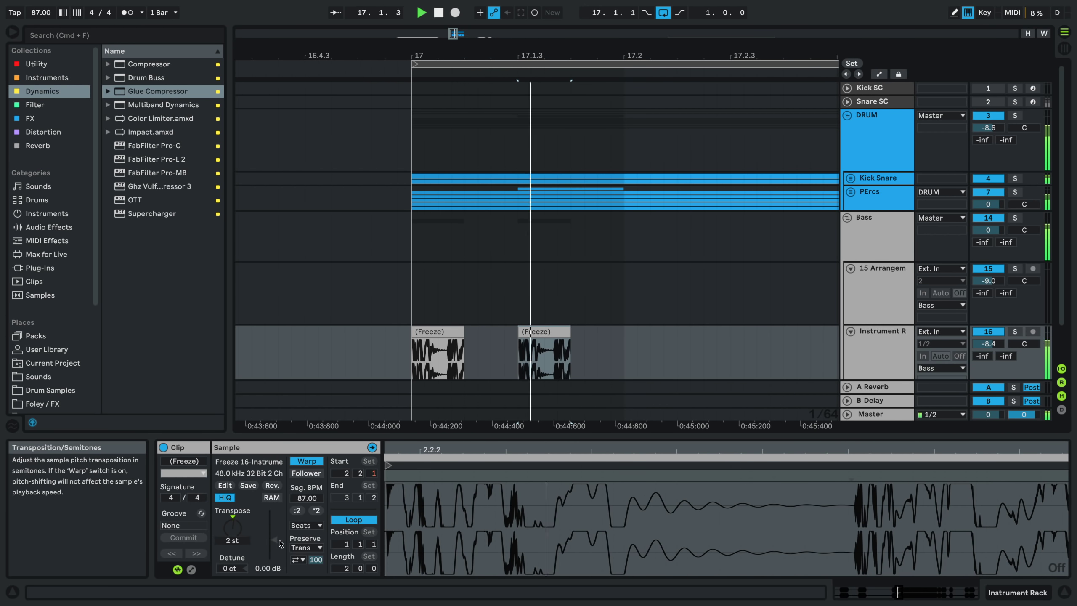
{"action": "left_click", "coordinate": [297, 559]}
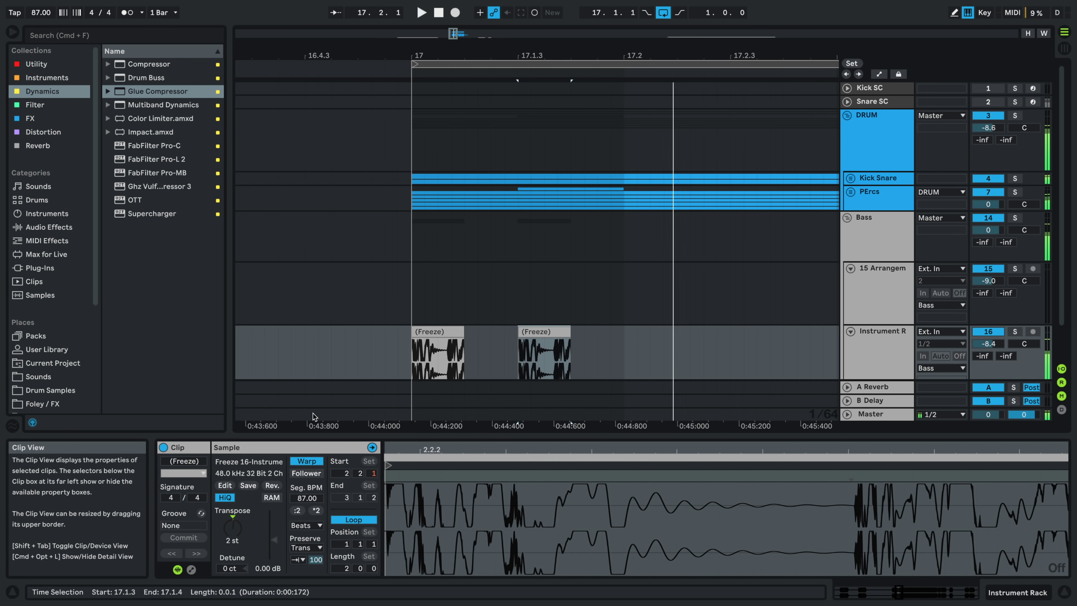
{"action": "left_click", "coordinate": [357, 365]}
{"action": "key", "text": "space"}
{"action": "key", "text": "space"}
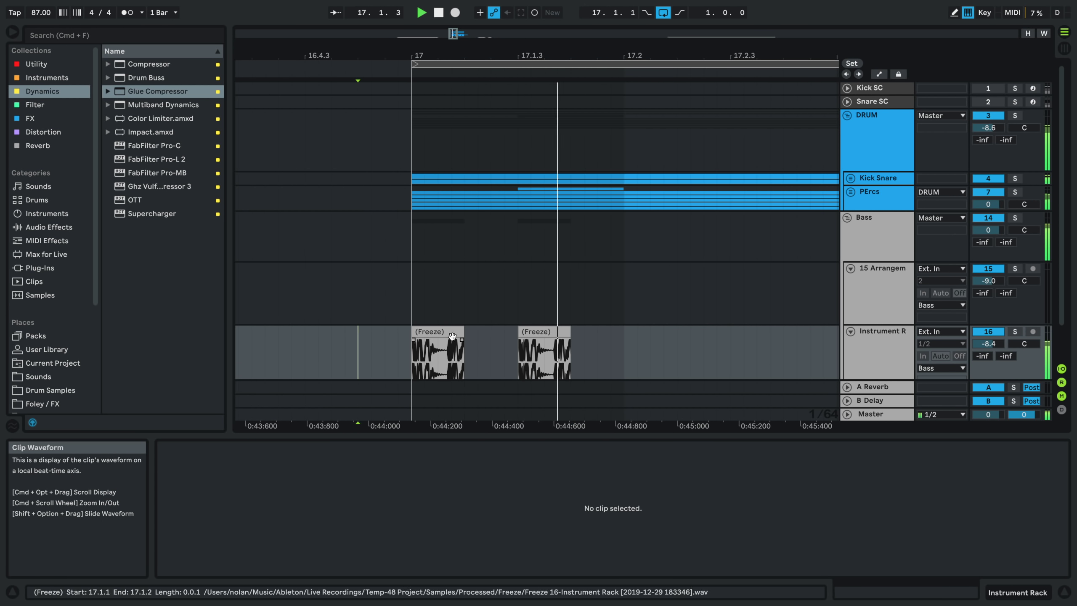
- Extend the slice at 17.1.1 until it meets the one at 17.1.3 and audition it
{"action": "key", "text": "space"}
{"action": "left_click_drag", "start_coordinate": [464, 332], "coordinate": [520, 331]}
{"action": "key", "text": "space"}
{"action": "key", "text": "space"}
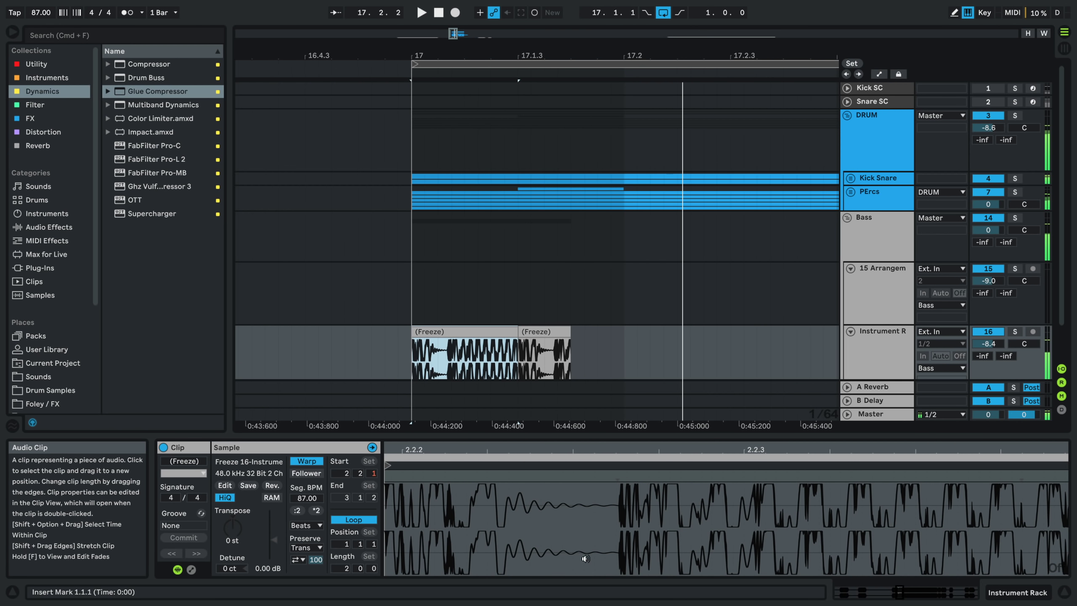
- Move the extended slice's start marker back to about 1.1.2 while auditioning it, and give the slice a fade-in
{"action": "scroll", "coordinate": [568, 534], "scroll_direction": "down", "scroll_amount": 10}
{"action": "key", "text": "space"}
{"action": "mouse_move", "coordinate": [686, 467]}
{"action": "left_mouse_down"}
{"action": "mouse_move", "coordinate": [494, 475]}
{"action": "mouse_move", "coordinate": [519, 459]}
{"action": "mouse_move", "coordinate": [406, 463]}
{"action": "mouse_move", "coordinate": [441, 448]}
{"action": "mouse_move", "coordinate": [410, 444]}
{"action": "left_mouse_up"}
{"action": "key", "text": "space"}
{"action": "key", "text": "space"}
{"action": "key", "text": "space"}
{"action": "key", "text": "space"}
{"action": "key", "text": "space"}
{"action": "key", "text": "space"}
{"action": "key", "text": "space"}
{"action": "key", "text": "space"}
{"action": "key", "text": "space"}
{"action": "key", "text": "space"}
{"action": "key", "text": "space"}
{"action": "key", "text": "space"}
{"action": "key", "text": "space"}
{"action": "key", "text": "space"}
{"action": "key", "text": "space"}
{"action": "key", "text": "space"}
{"action": "key", "text": "space"}
{"action": "key", "text": "space"}
{"action": "key", "text": "space"}
{"action": "key", "text": "space"}
{"action": "key", "text": "space"}
{"action": "key", "text": "space"}
{"action": "key", "text": "space"}
{"action": "key", "text": "space"}
{"action": "key", "text": "space"}
{"action": "key", "text": "space"}
{"action": "key", "text": "space"}
{"action": "key", "text": "space"}
{"action": "key", "text": "space"}
{"action": "key", "text": "space"}
{"action": "key", "text": "space"}
{"action": "key", "text": "space"}
{"action": "key", "text": "space"}
{"action": "key", "text": "space"}
{"action": "key", "text": "space"}
{"action": "key", "text": "space"}
{"action": "key", "text": "space"}
{"action": "key", "text": "space"}
{"action": "key", "text": "space"}
{"action": "key", "text": "space"}
{"action": "key", "text": "space"}
{"action": "key", "text": "space"}
{"action": "key", "text": "space"}
{"action": "key", "text": "space"}
{"action": "left_click_drag", "start_coordinate": [416, 343], "coordinate": [448, 336]}
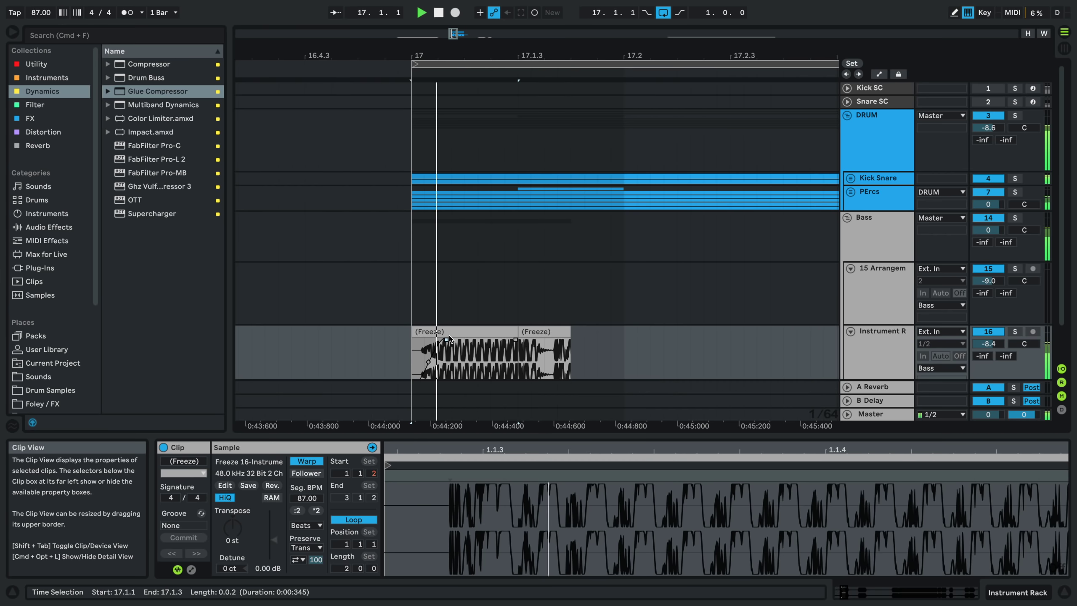
- Copy the transposed slice from 17.1.3 to 17.2.1 and audition the result from 17.1.3 and 17.1.1
{"action": "scroll", "coordinate": [482, 338], "scroll_direction": "down", "scroll_amount": 5}
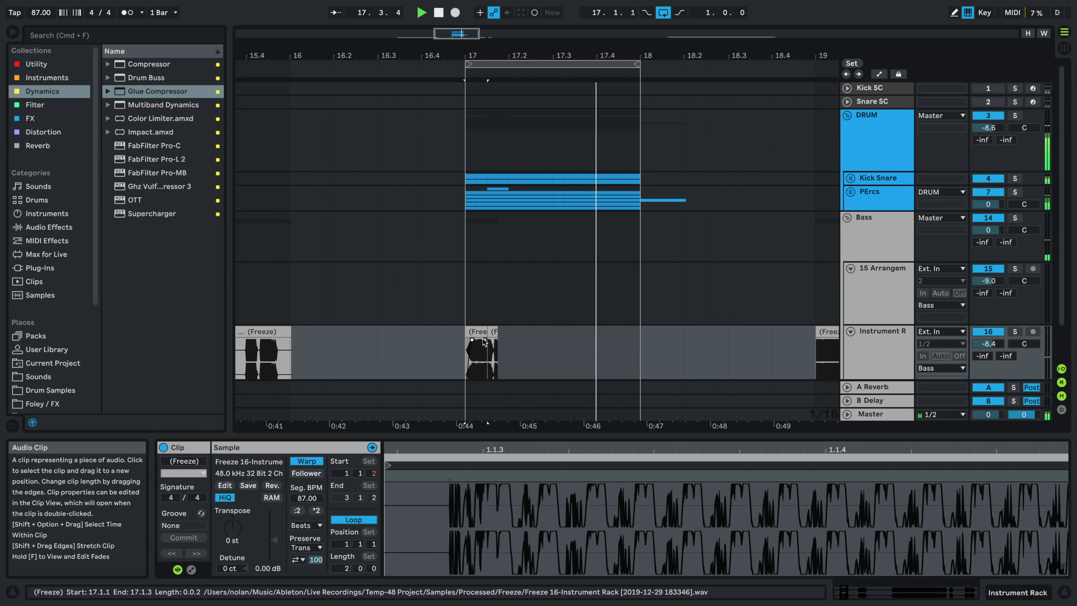
{"action": "left_click", "coordinate": [494, 333]}
{"action": "left_click", "coordinate": [513, 339]}
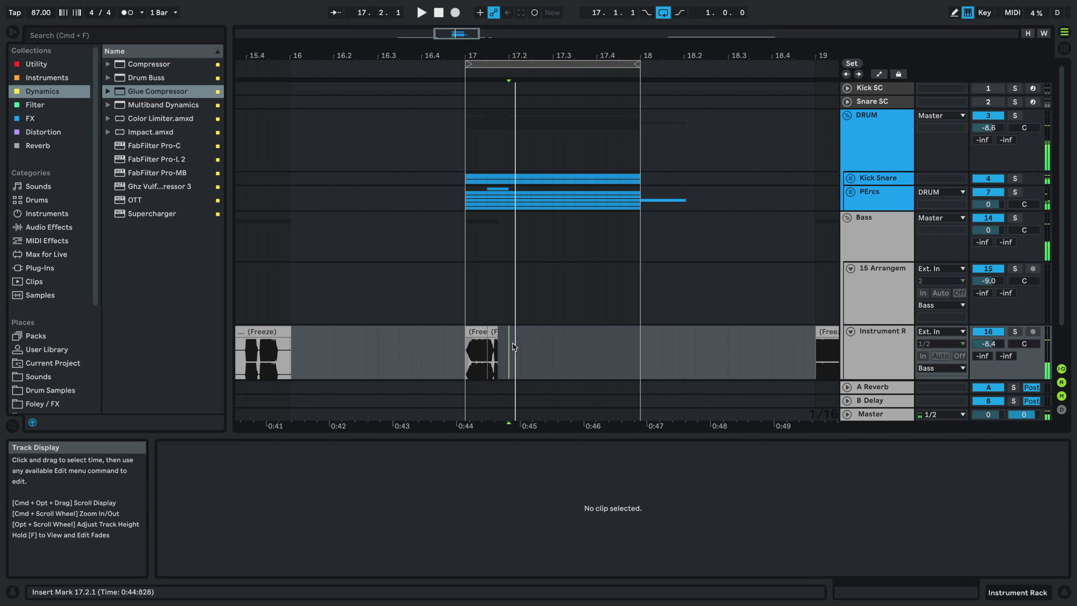
{"action": "key", "text": "super+v"}
{"action": "left_click", "coordinate": [498, 346]}
{"action": "key", "text": "space"}
{"action": "left_click", "coordinate": [491, 314]}
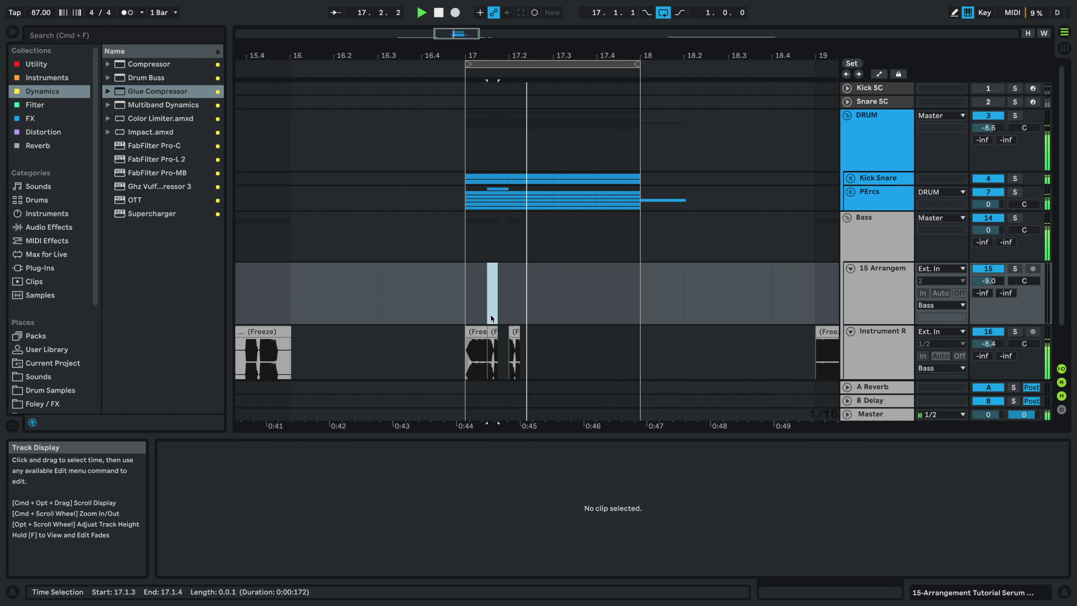
{"action": "left_click", "coordinate": [481, 321]}
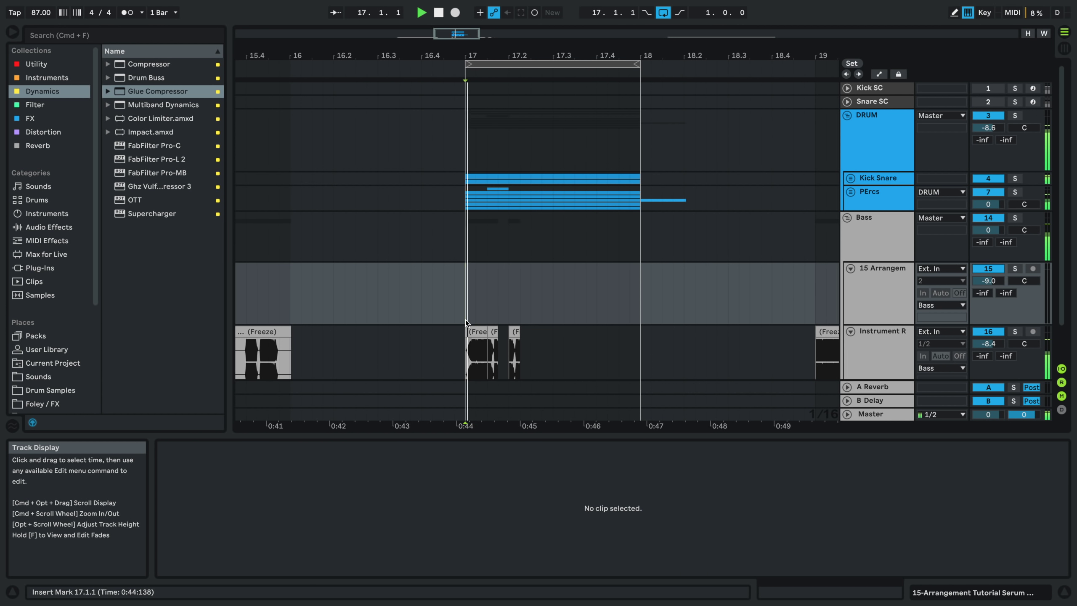
- Delete the extended bass slice at 17.1.1
{"action": "left_click", "coordinate": [472, 333]}
{"action": "key", "text": "space"}
{"action": "key", "text": "Delete"}
{"action": "left_click", "coordinate": [461, 352]}
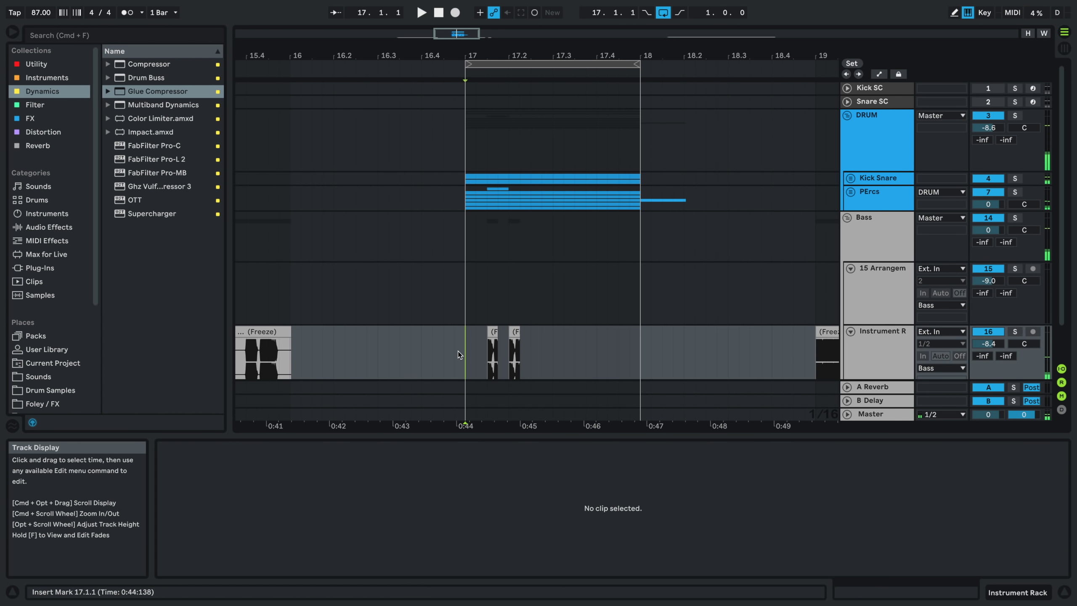
- Duplicate the slice at 17.2.1 to 17.2.3 and audition the pattern from 17.1.1
{"action": "left_click", "coordinate": [514, 332]}
{"action": "left_click", "coordinate": [527, 341], "text": "shift"}
{"action": "key", "text": "super+d"}
{"action": "key", "text": "super+z"}
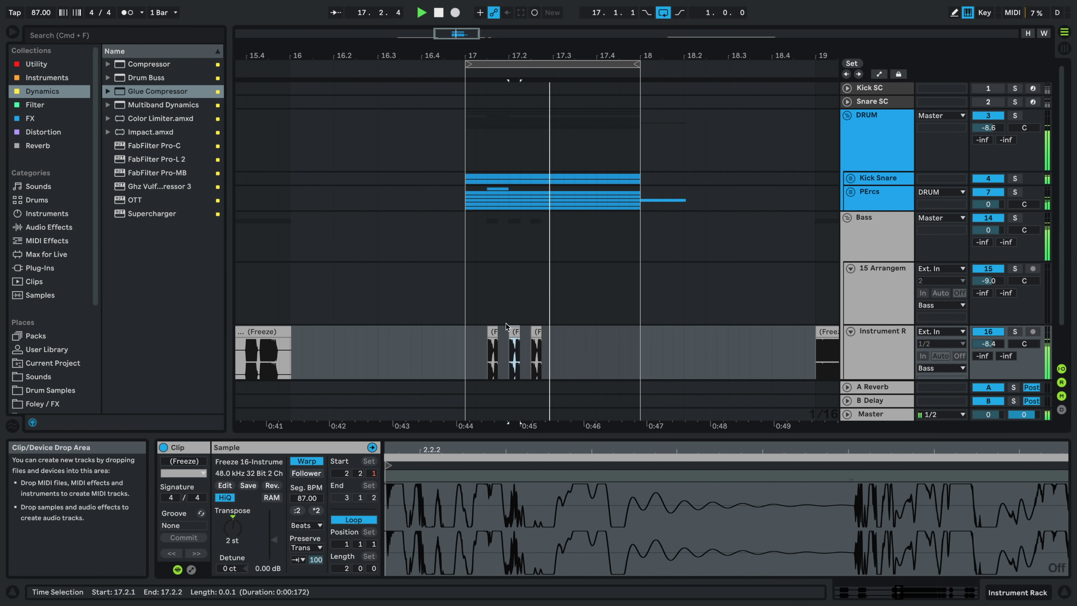
{"action": "left_click", "coordinate": [459, 325]}
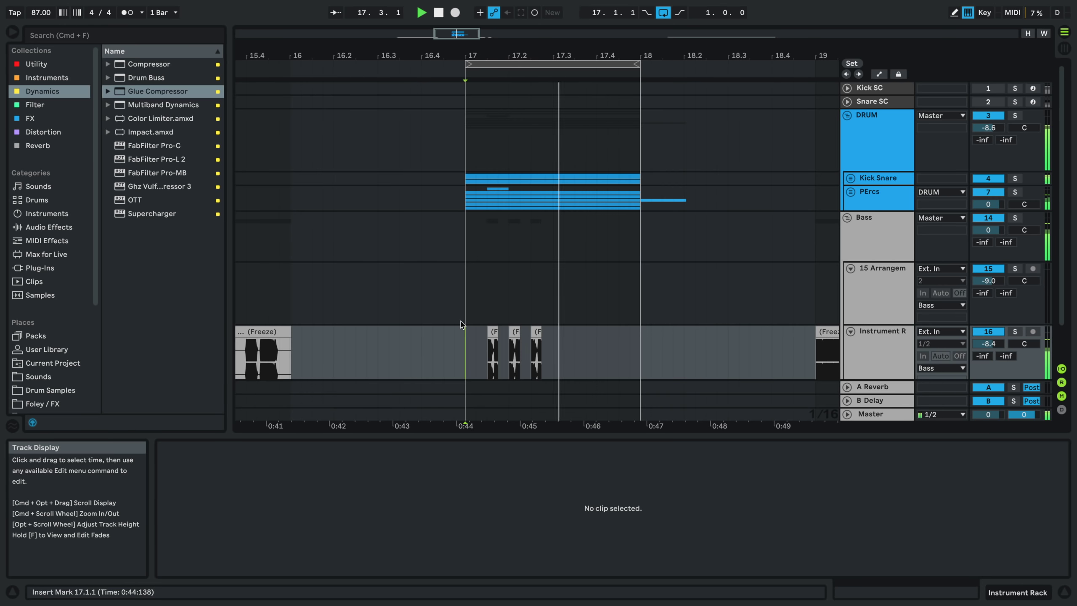
- Delete the leftover flattened bass audio ending at bar 16 and the remaining pieces between 18.4.3 and 21.3.1
{"action": "scroll", "coordinate": [509, 346], "scroll_direction": "down", "scroll_amount": 3}
{"action": "scroll", "coordinate": [510, 349], "scroll_direction": "down", "scroll_amount": 2}
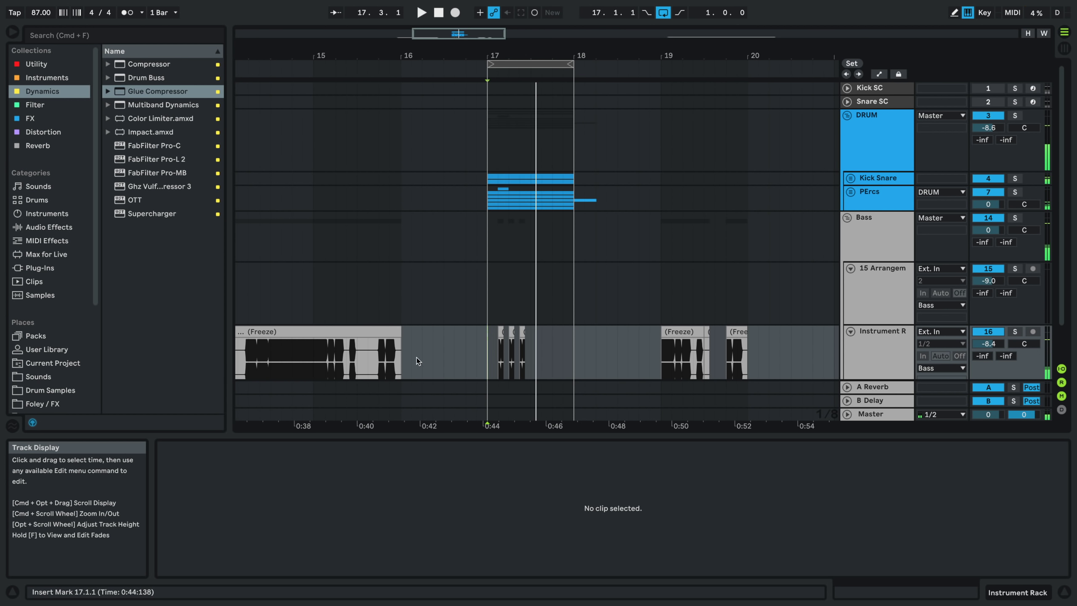
{"action": "left_click", "coordinate": [393, 334]}
{"action": "key", "text": "Delete"}
{"action": "left_click_drag", "start_coordinate": [650, 355], "coordinate": [882, 349]}
{"action": "key", "text": "Delete"}
- Solo the flattened bass track and audition the slice at 17.1.3
{"action": "scroll", "coordinate": [550, 319], "scroll_direction": "up", "scroll_amount": 6}
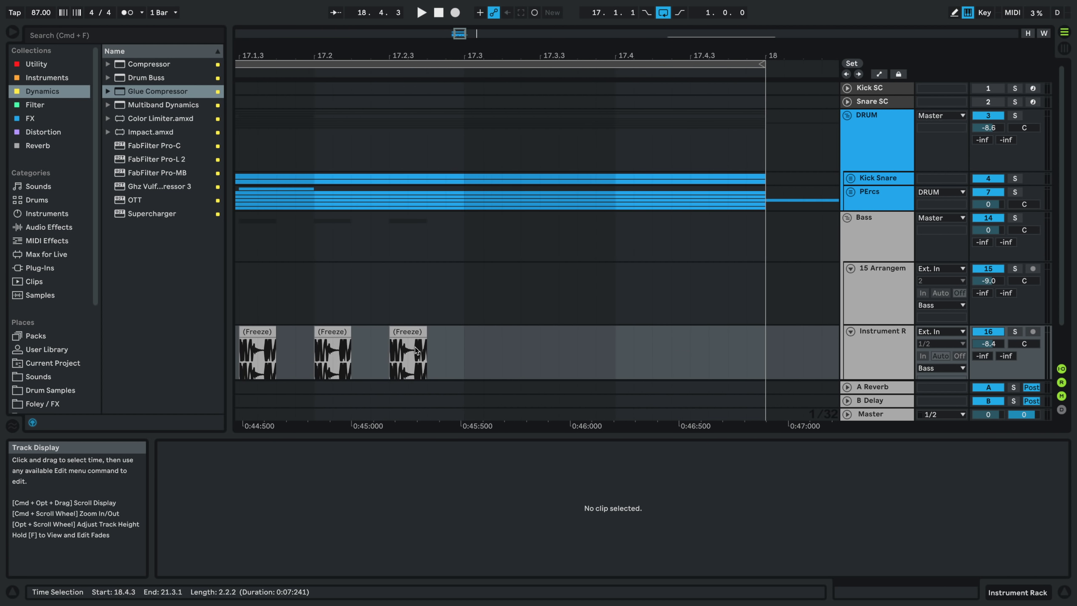
{"action": "scroll", "coordinate": [310, 351], "scroll_direction": "left", "scroll_amount": 3}
{"action": "left_click", "coordinate": [335, 335]}
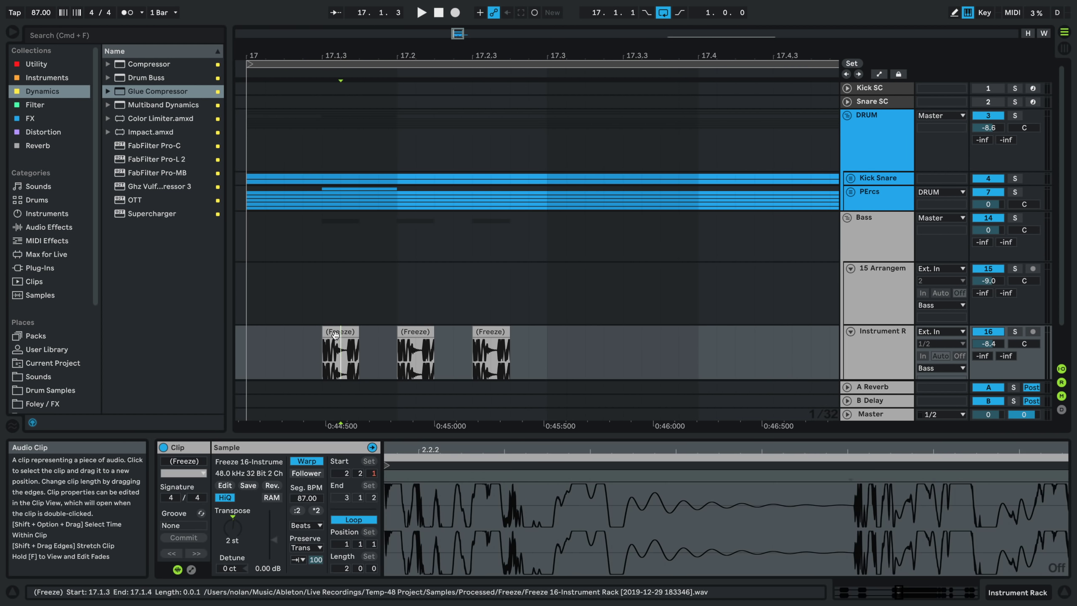
{"action": "left_click", "coordinate": [329, 367]}
{"action": "key", "text": "space"}
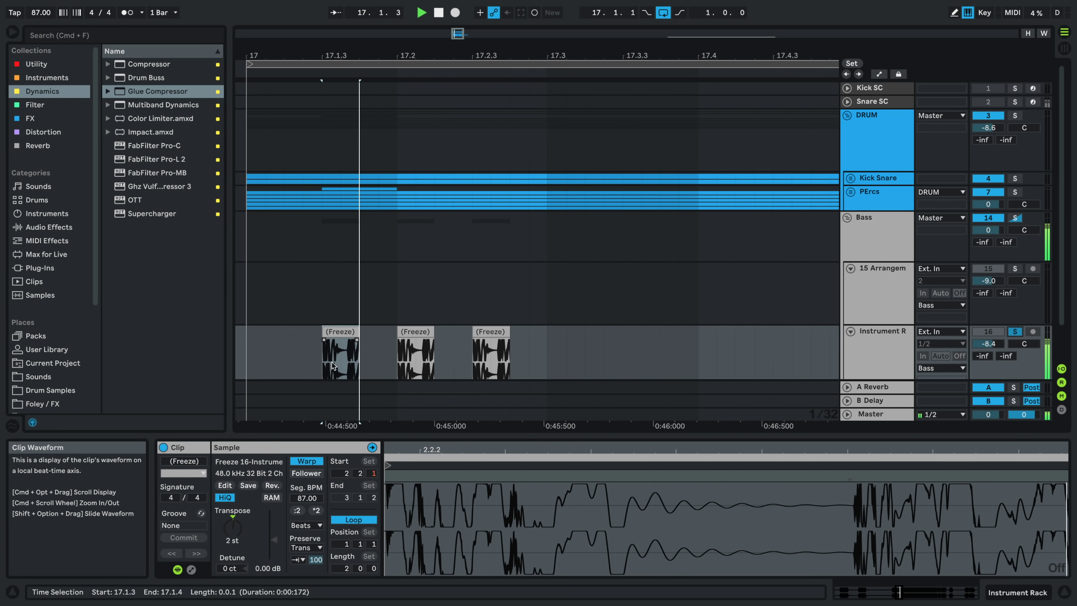
{"action": "key", "text": "space"}
- Adjust the short fade-out at the end of the slice at 17.1.3 and audition it
{"action": "scroll", "coordinate": [354, 346], "scroll_direction": "up", "scroll_amount": 3}
{"action": "left_click_drag", "start_coordinate": [359, 341], "coordinate": [352, 340]}
{"action": "left_click", "coordinate": [318, 346]}
{"action": "key", "text": "space"}
{"action": "key", "text": "space"}
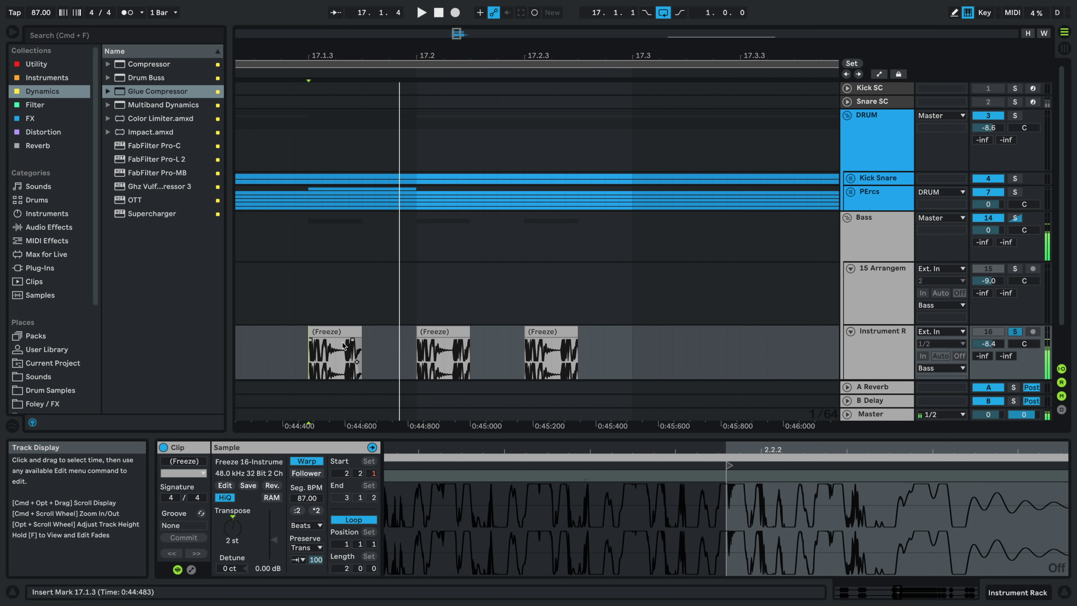
- Select the slice at 17.1.3 and load kHs Resonator from the FX collection onto the flattened bass track
{"action": "left_click", "coordinate": [442, 332]}
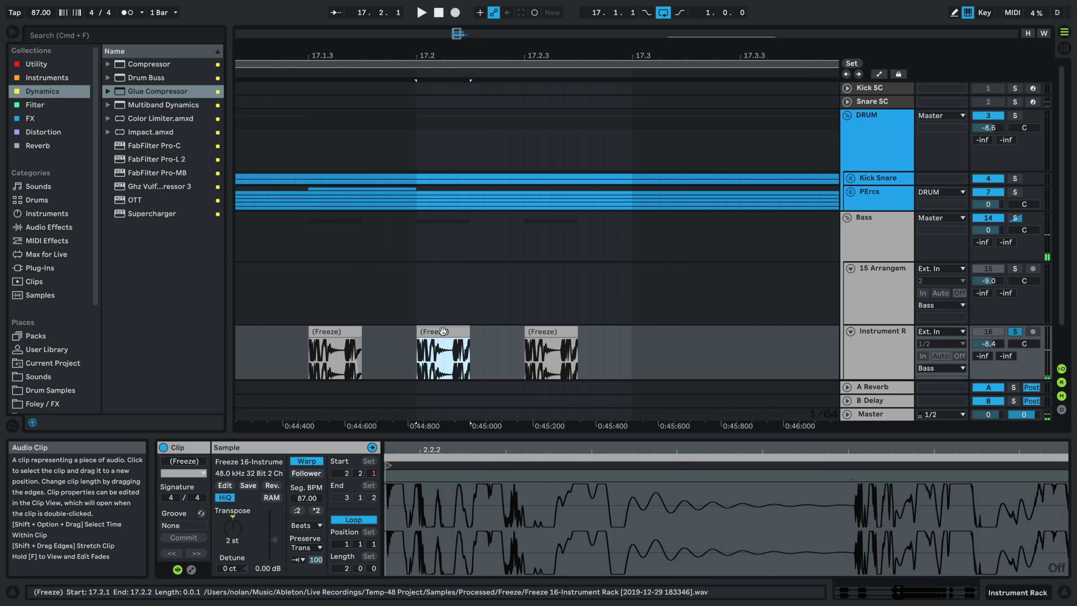
{"action": "left_click", "coordinate": [558, 332]}
{"action": "left_click", "coordinate": [347, 332]}
{"action": "left_click", "coordinate": [907, 346]}
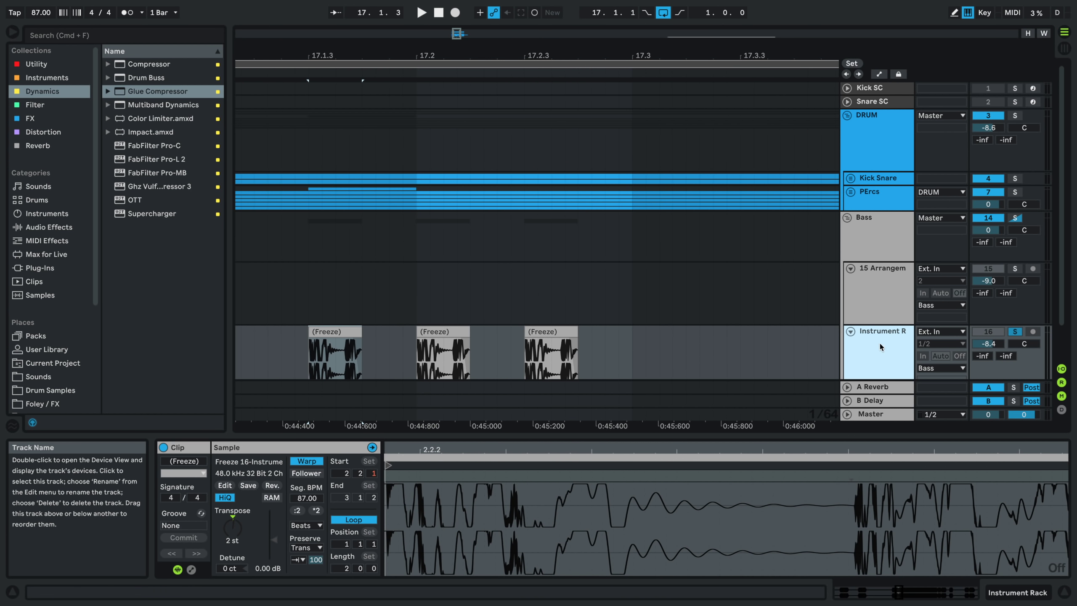
{"action": "double_click", "coordinate": [880, 346]}
{"action": "left_click", "coordinate": [44, 132]}
{"action": "left_click", "coordinate": [30, 118]}
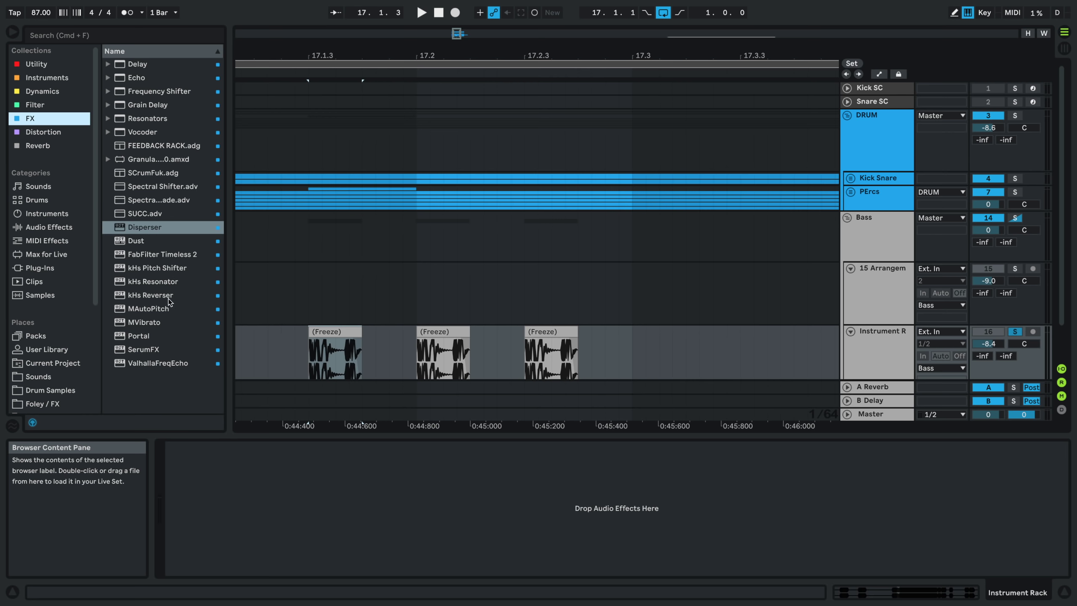
{"action": "double_click", "coordinate": [153, 282]}
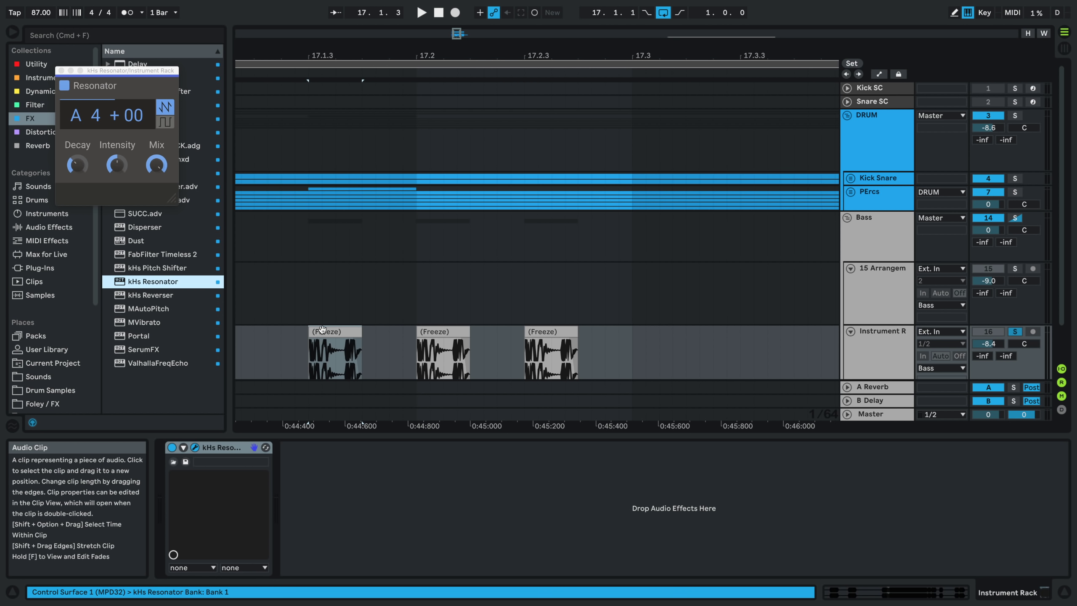
- Tune the Resonator to E 4 and reduce its intensity and mix while auditioning the slice at 17.1.3
{"action": "left_click_drag", "start_coordinate": [73, 107], "coordinate": [73, 114]}
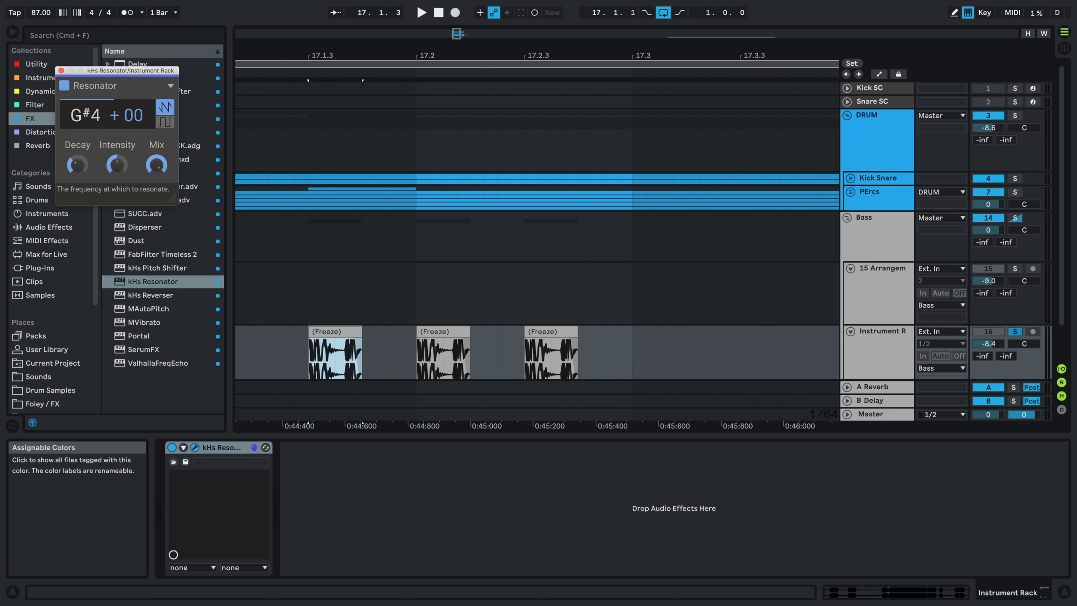
{"action": "key", "text": "space"}
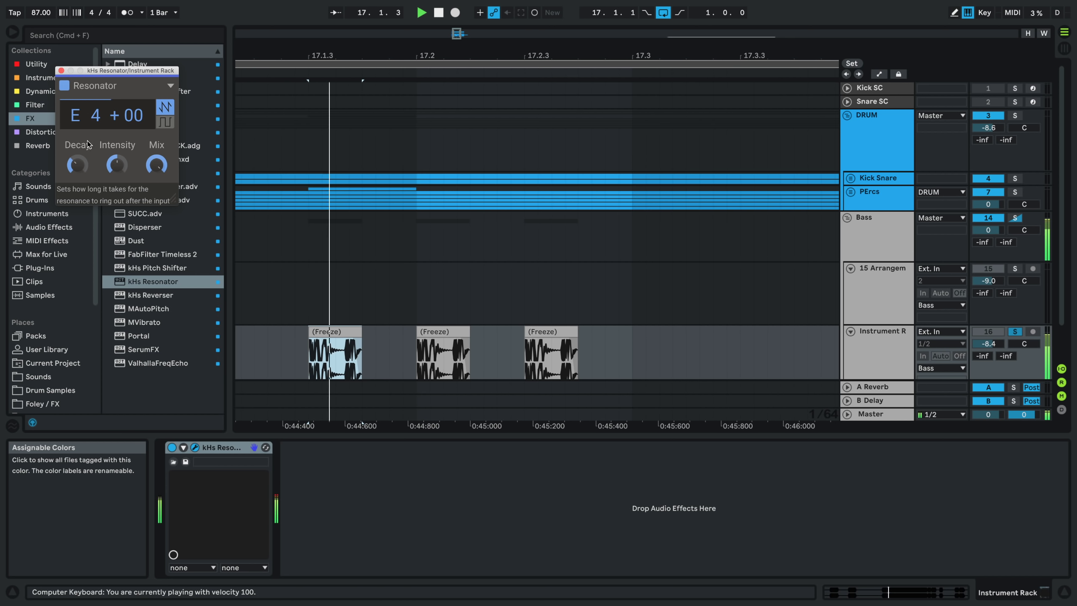
{"action": "left_click_drag", "start_coordinate": [117, 164], "coordinate": [157, 168]}
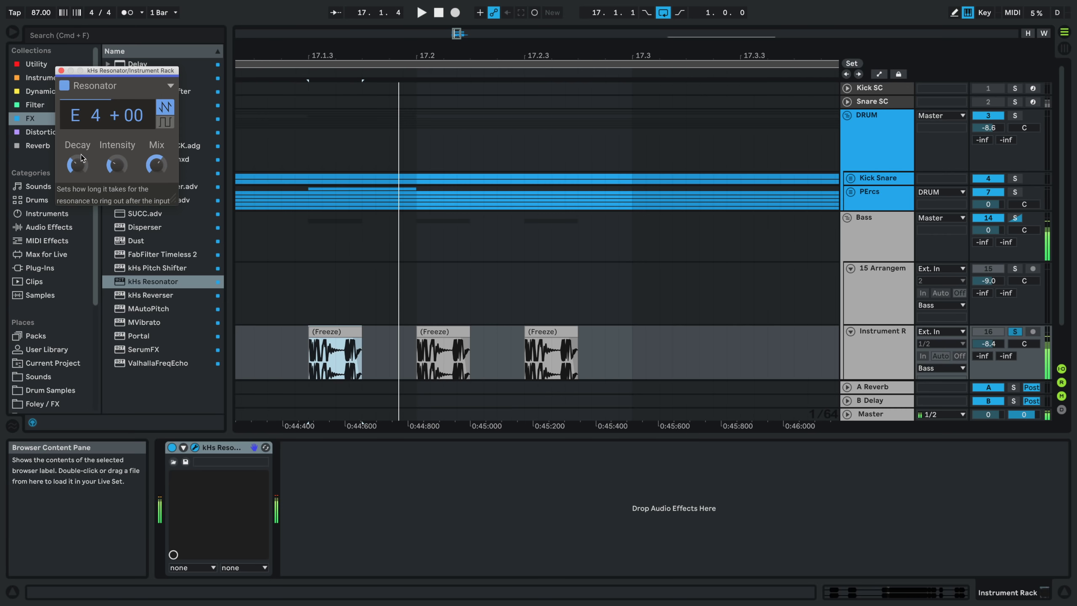
- Fine-tune the Resonator's decay, turn off the computer's Wi-Fi and audition the slice at 17.1.3
{"action": "left_click_drag", "start_coordinate": [77, 164], "coordinate": [77, 161]}
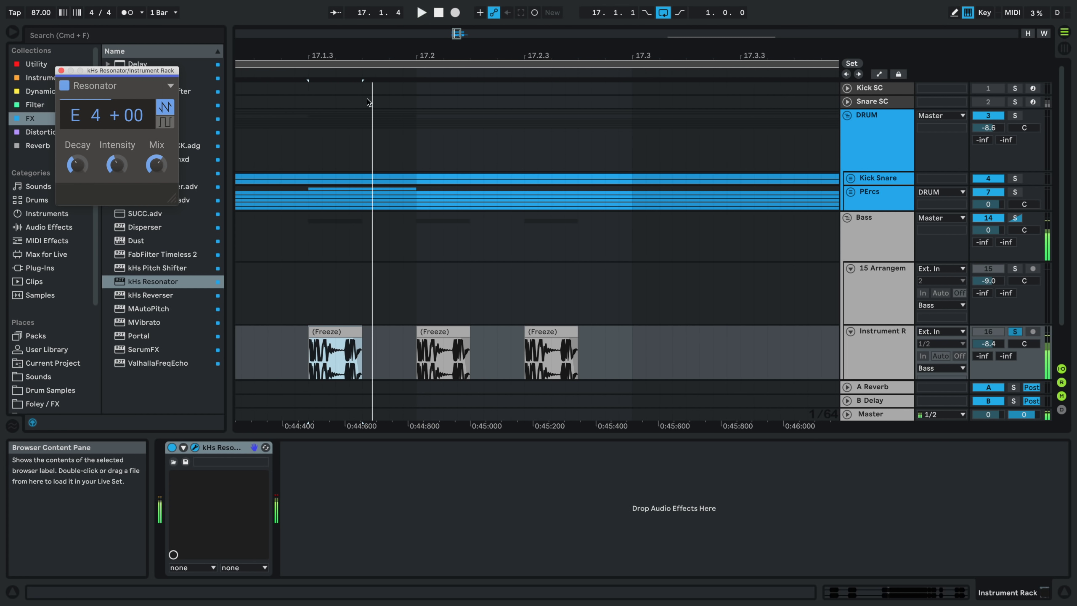
{"action": "left_click", "coordinate": [989, 6]}
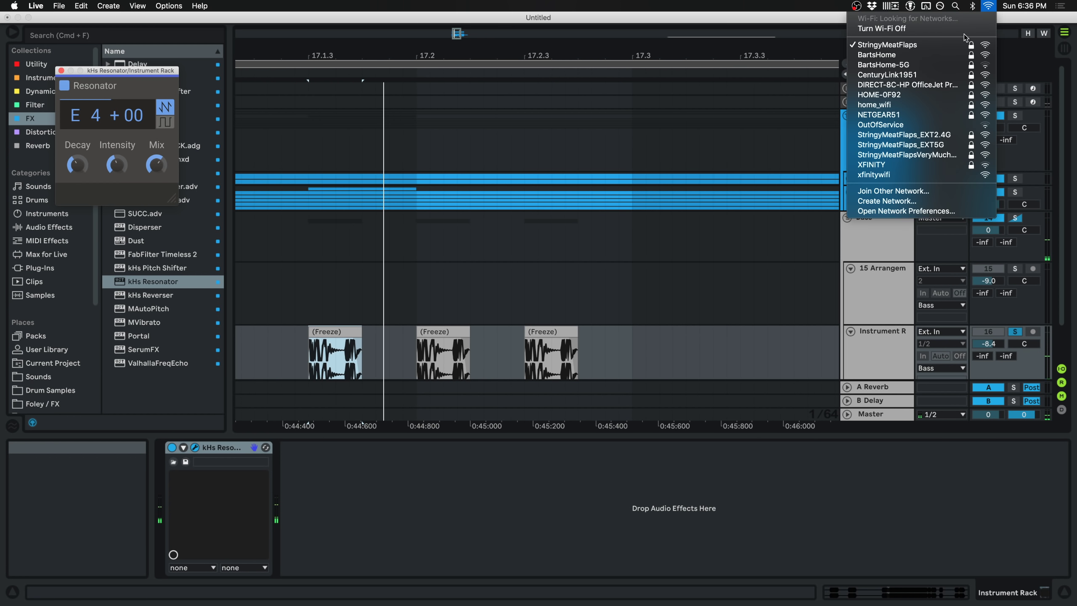
{"action": "left_click", "coordinate": [947, 31]}
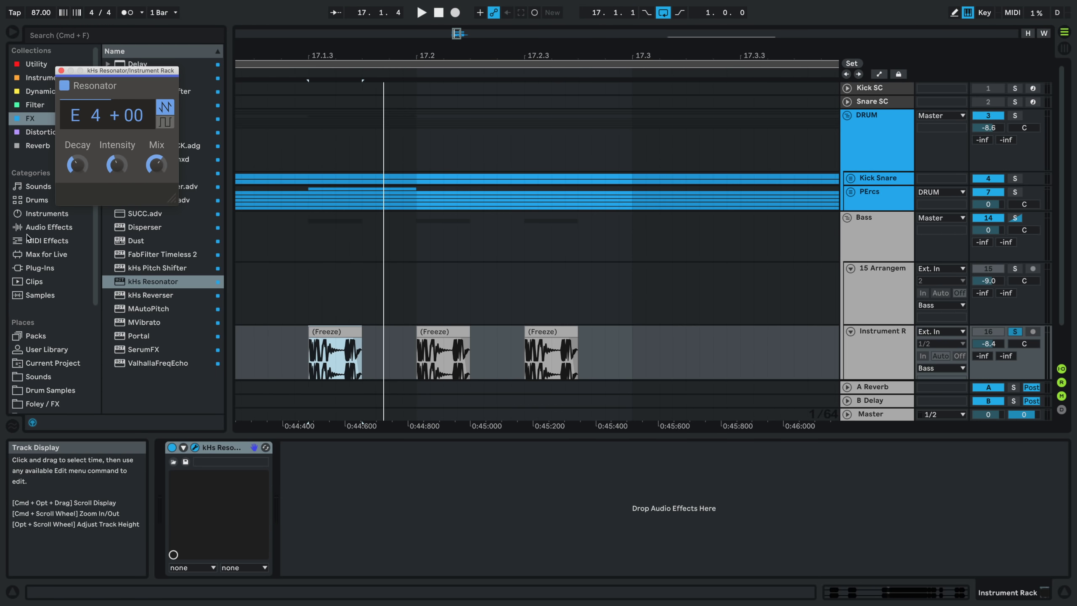
{"action": "key", "text": "space"}
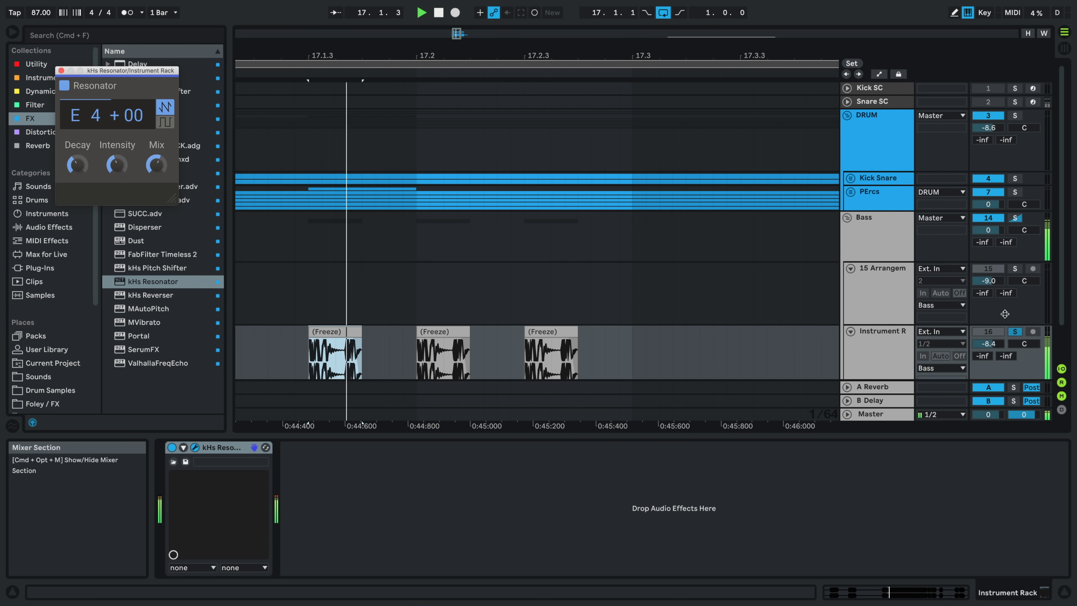
{"action": "key", "text": "space"}
- Unsolo the flattened bass track and play it with the drums from 16.4.4, just before bar 17
{"action": "left_click", "coordinate": [1015, 332]}
{"action": "scroll", "coordinate": [347, 340], "scroll_direction": "left", "scroll_amount": 5}
{"action": "left_click_drag", "start_coordinate": [344, 339], "coordinate": [320, 336]}
{"action": "key", "text": "space"}
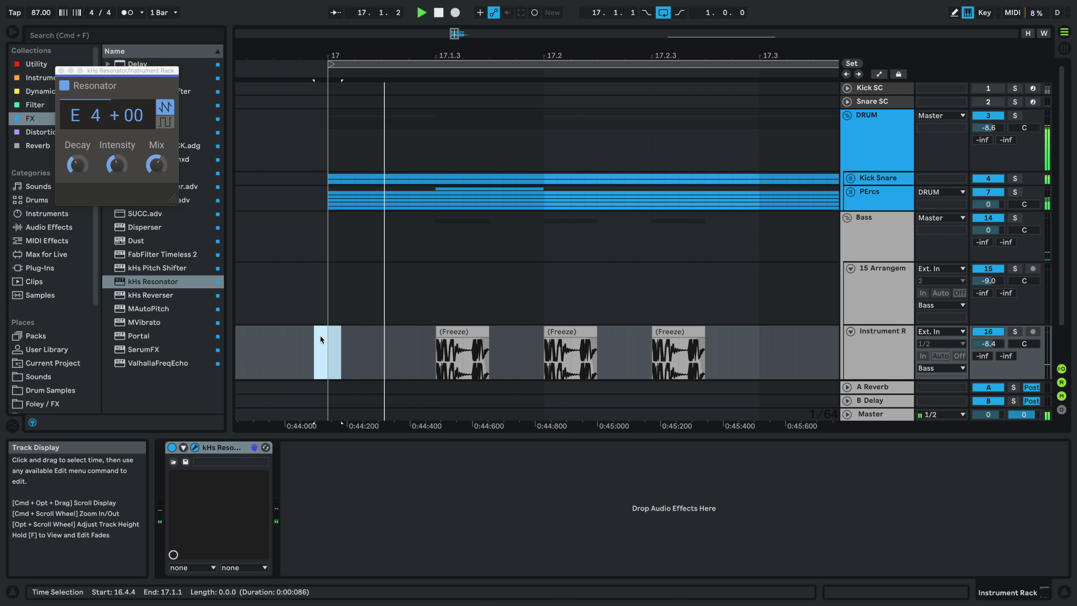
{"action": "left_click", "coordinate": [453, 332], "text": "shift"}
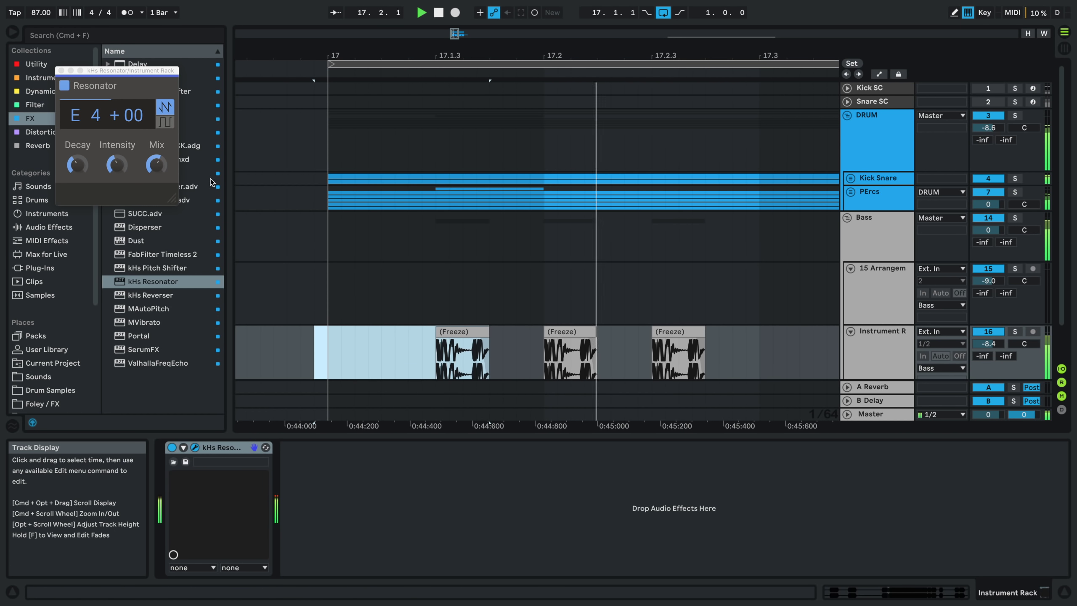
- Tune the Resonator down to E 3, trying B 3 and A 3 on the way, while auditioning the bass with the drums
{"action": "left_click_drag", "start_coordinate": [90, 115], "coordinate": [90, 122]}
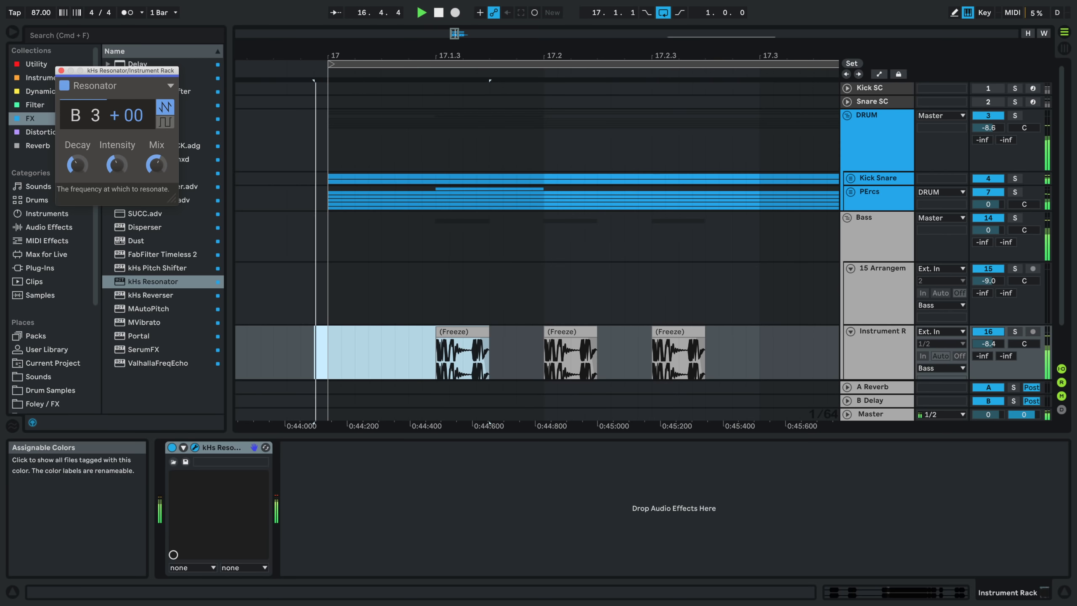
{"action": "key", "text": "space"}
{"action": "key", "text": "space"}
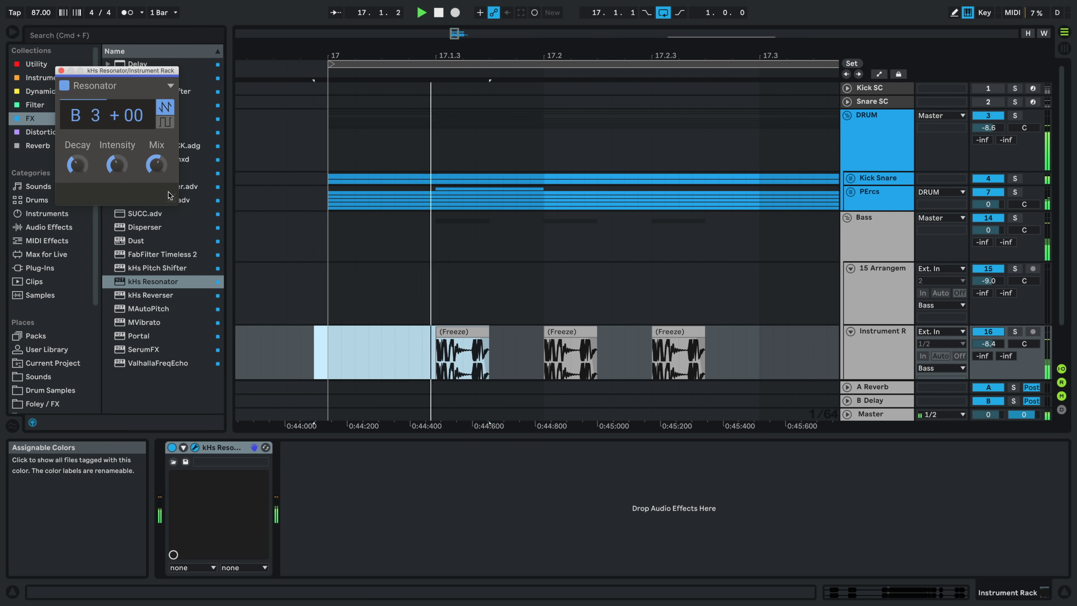
{"action": "scroll", "coordinate": [282, 229], "scroll_direction": "down", "scroll_amount": 5}
{"action": "key", "text": "space"}
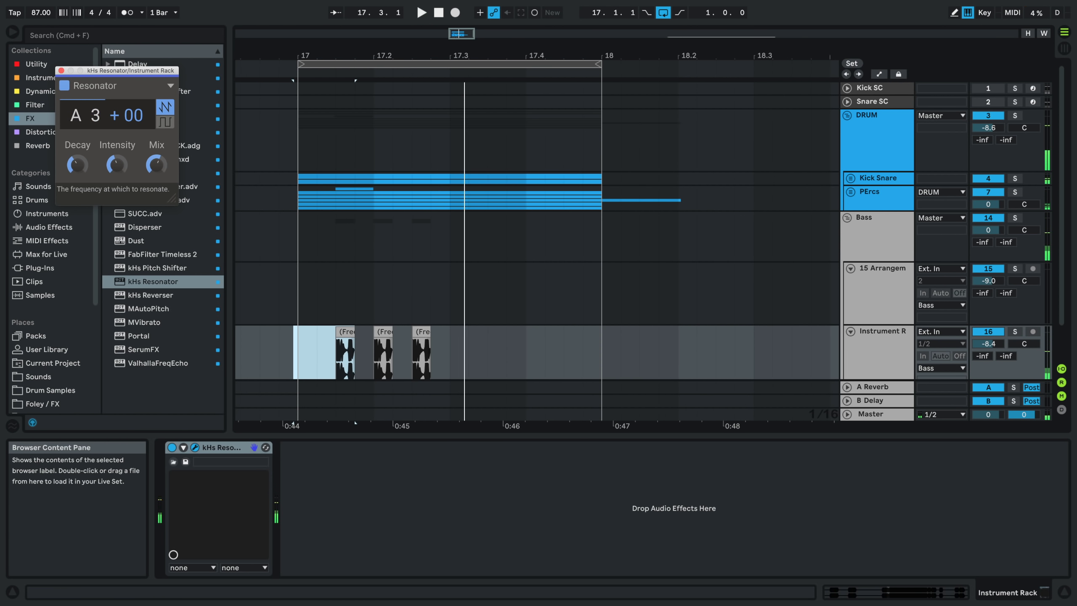
{"action": "left_click_drag", "start_coordinate": [90, 116], "coordinate": [90, 121]}
{"action": "key", "text": "space"}
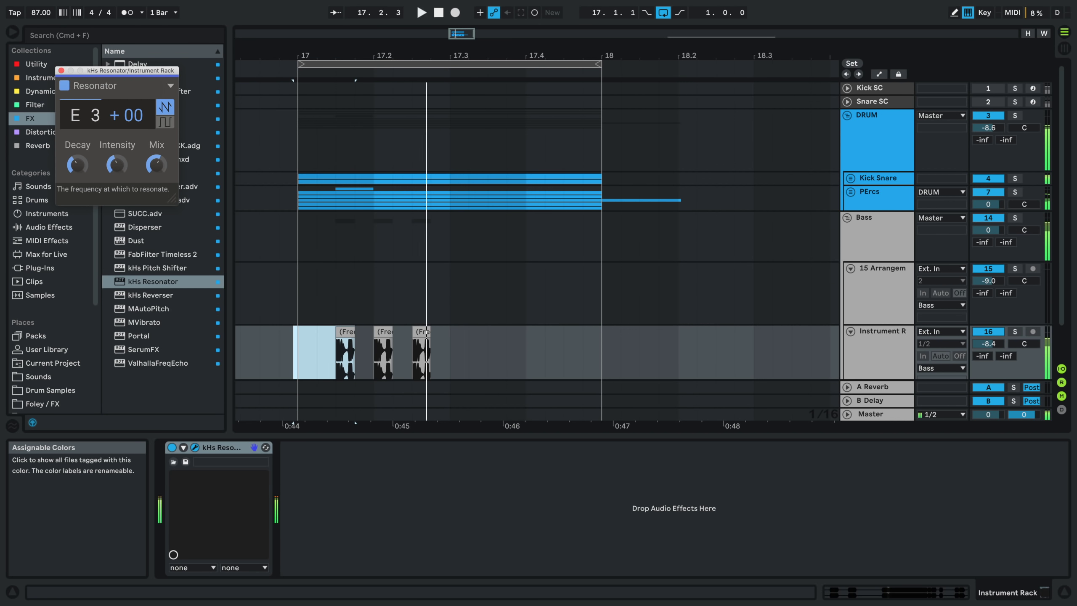
{"action": "key", "text": "space"}
{"action": "key", "text": "space"}
- Try the Resonator at G 3 and F 3 while auditioning, and return it to E 3
{"action": "left_click_drag", "start_coordinate": [90, 115], "coordinate": [90, 112]}
{"action": "key", "text": "space"}
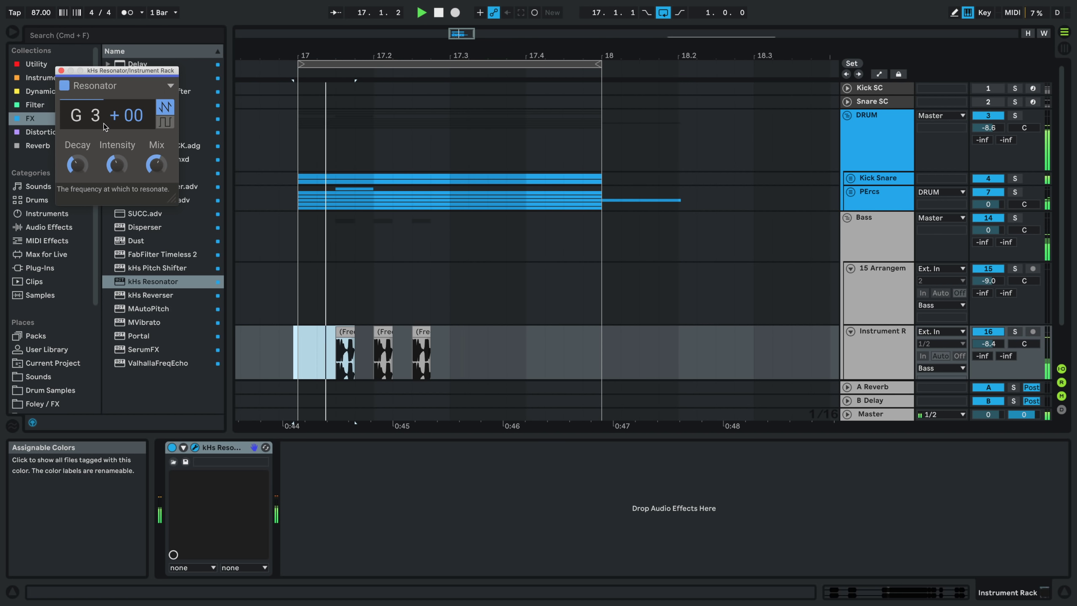
{"action": "left_click_drag", "start_coordinate": [95, 115], "coordinate": [95, 119]}
{"action": "key", "text": "space"}
{"action": "key", "text": "space"}
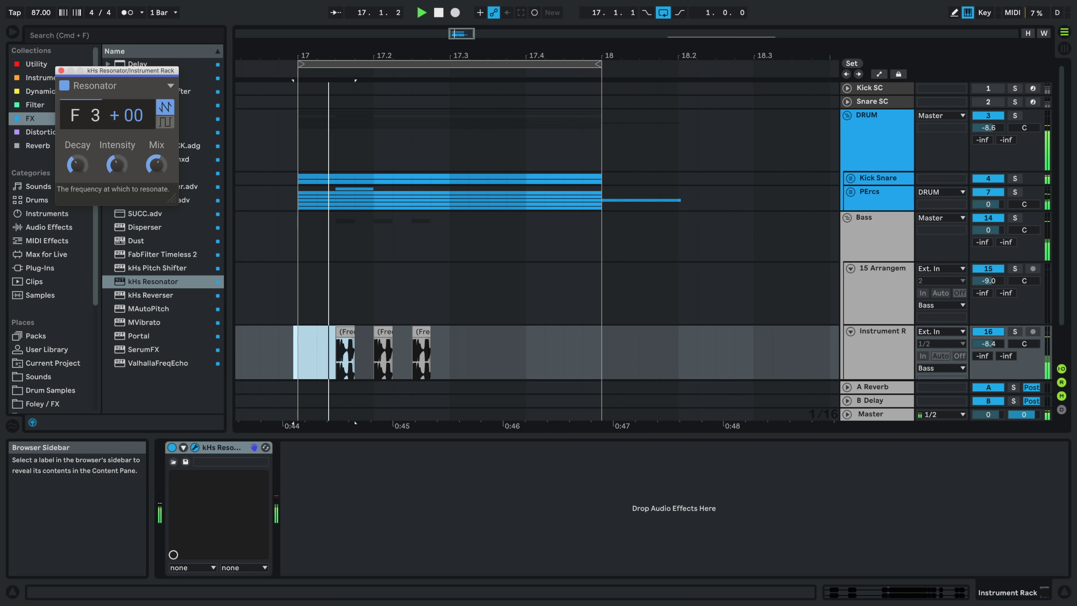
{"action": "key", "text": "space"}
{"action": "key", "text": "space"}
{"action": "key", "text": "space"}
- Extend the start of the slice at 17.1.3 back to 17.1.2 with a fade-in, and audition it from 17.1.1
{"action": "scroll", "coordinate": [335, 316], "scroll_direction": "up", "scroll_amount": 4}
{"action": "left_click", "coordinate": [358, 342]}
{"action": "left_click", "coordinate": [335, 321]}
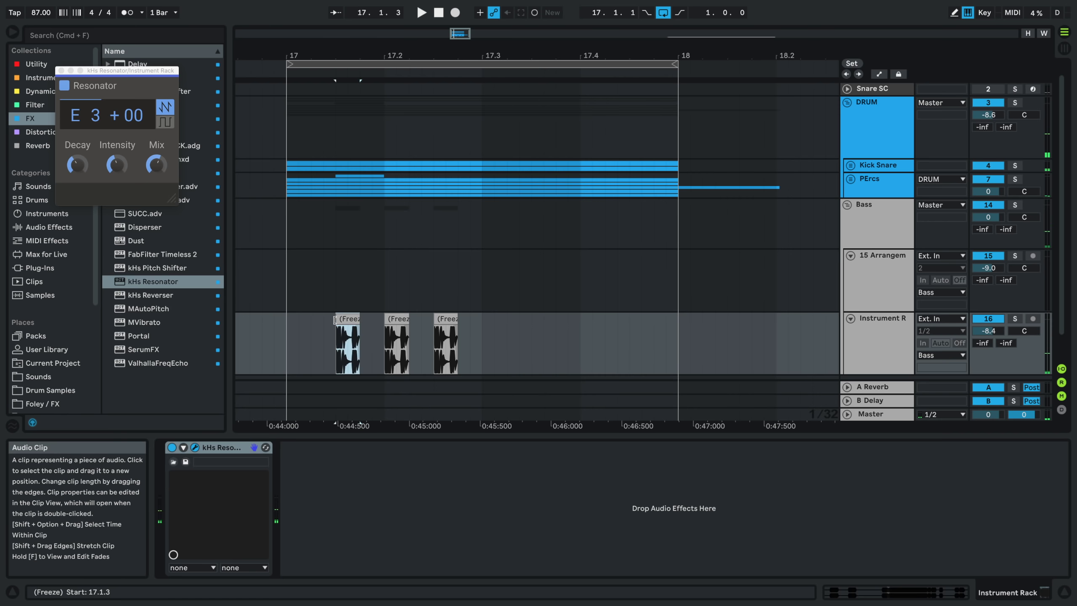
{"action": "key", "text": "space"}
{"action": "mouse_move", "coordinate": [335, 320]}
{"action": "left_mouse_down"}
{"action": "mouse_move", "coordinate": [299, 319]}
{"action": "mouse_move", "coordinate": [343, 325]}
{"action": "left_mouse_up"}
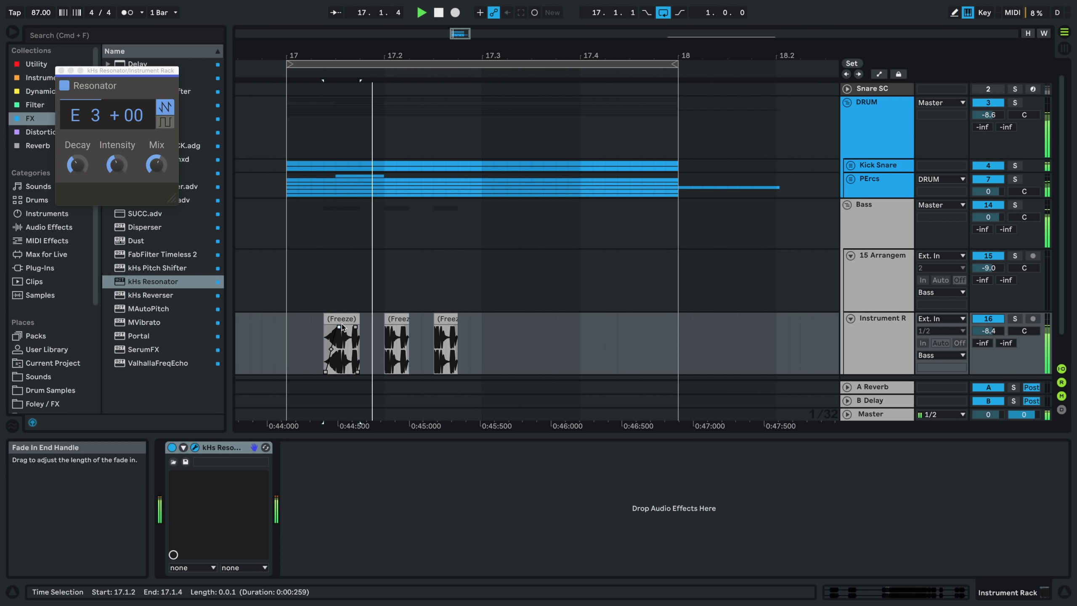
{"action": "left_click", "coordinate": [288, 316]}
{"action": "key", "text": "space"}
{"action": "key", "text": "space"}
{"action": "key", "text": "space"}
{"action": "key", "text": "space"}
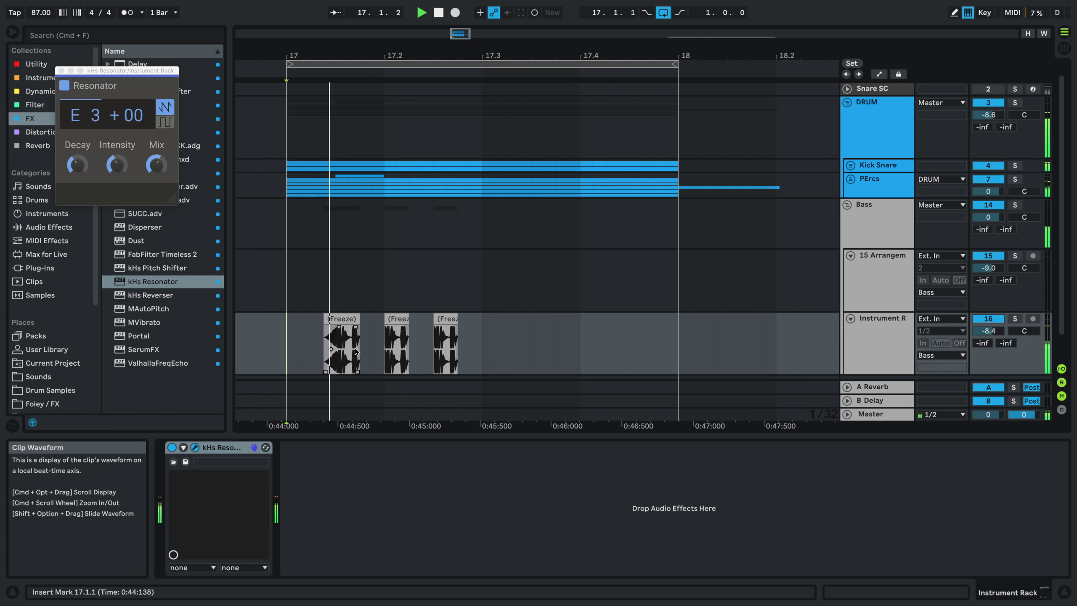
{"action": "key", "text": "space"}
- Delete the slice at 17.2.1 and audition the two remaining slices from the start of bar 17
{"action": "left_click", "coordinate": [395, 321]}
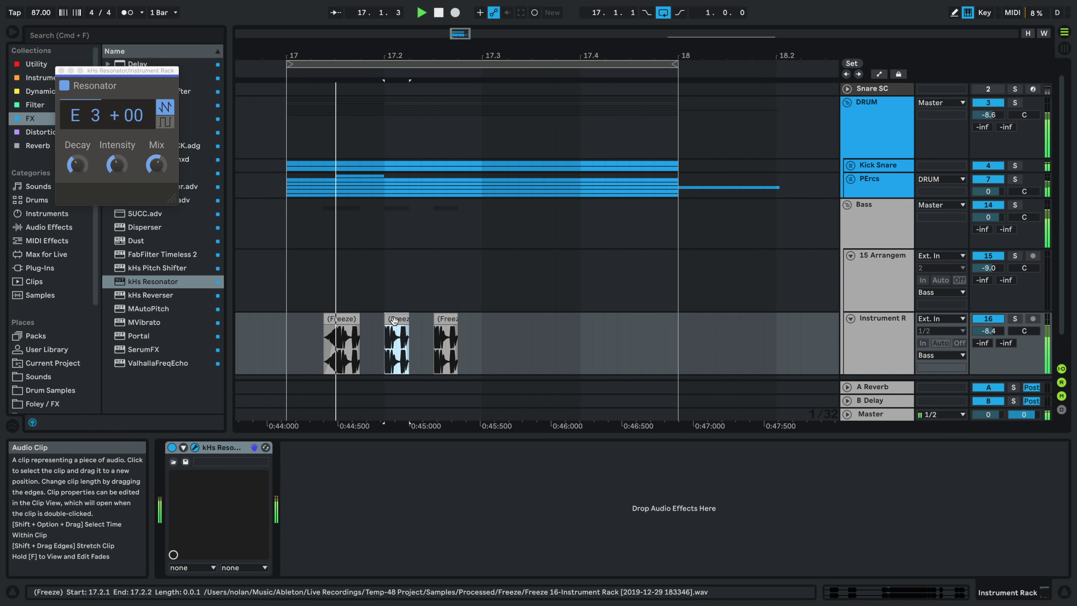
{"action": "key", "text": "space"}
{"action": "key", "text": "space"}
{"action": "key", "text": "Delete"}
{"action": "left_click", "coordinate": [312, 322]}
{"action": "key", "text": "space"}
{"action": "key", "text": "space"}
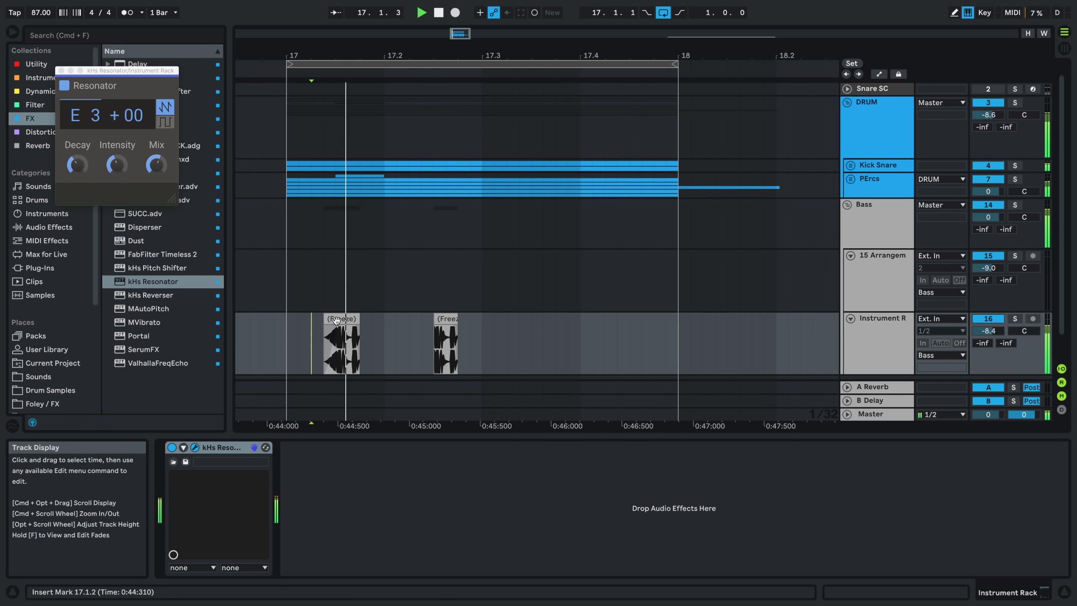
{"action": "left_click", "coordinate": [288, 320]}
{"action": "key", "text": "space"}
{"action": "key", "text": "space"}
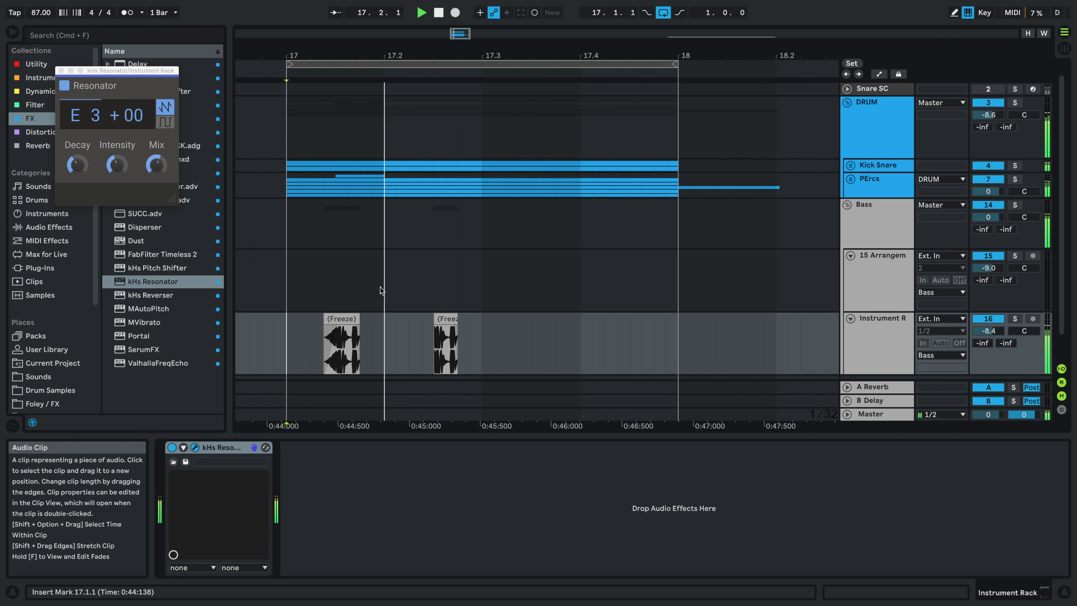
{"action": "key", "text": "space"}
{"action": "key", "text": "space"}
- Shorten the slice at 17.2.3 by selecting its end portion up to 17.2.4 and deleting it
{"action": "left_click", "coordinate": [451, 321]}
{"action": "left_click_drag", "start_coordinate": [481, 358], "coordinate": [478, 329]}
{"action": "key", "text": "space"}
{"action": "scroll", "coordinate": [448, 361], "scroll_direction": "up", "scroll_amount": 2}
{"action": "scroll", "coordinate": [441, 364], "scroll_direction": "down", "scroll_amount": 2}
{"action": "key", "text": "Delete"}
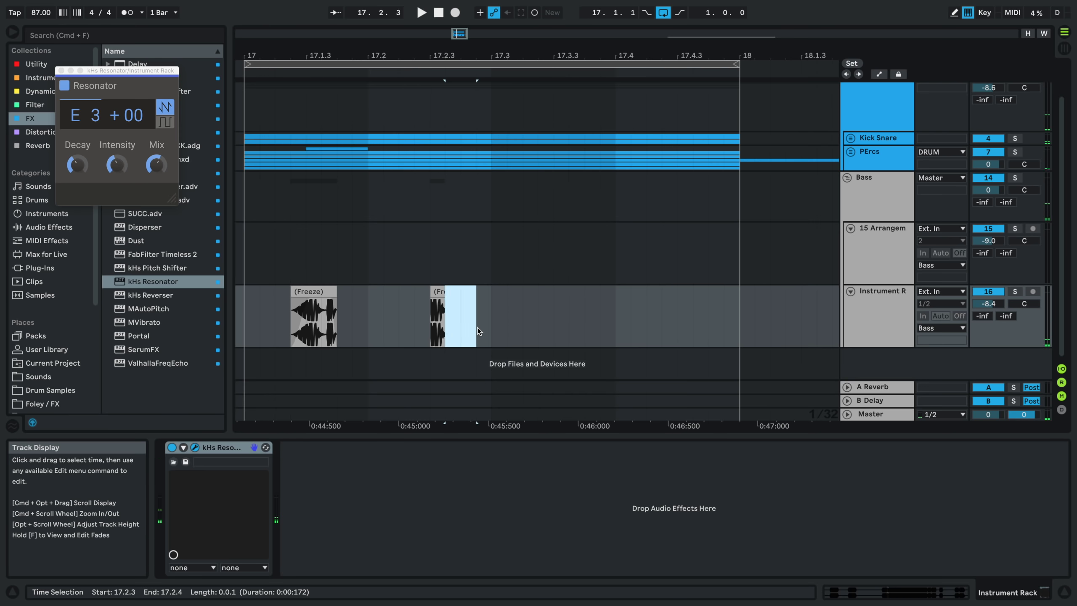
- Play the loop from 17.1.1 to check the timing of the two bass slices against the drums
{"action": "left_click", "coordinate": [372, 316]}
{"action": "key", "text": "space"}
{"action": "left_click", "coordinate": [289, 311]}
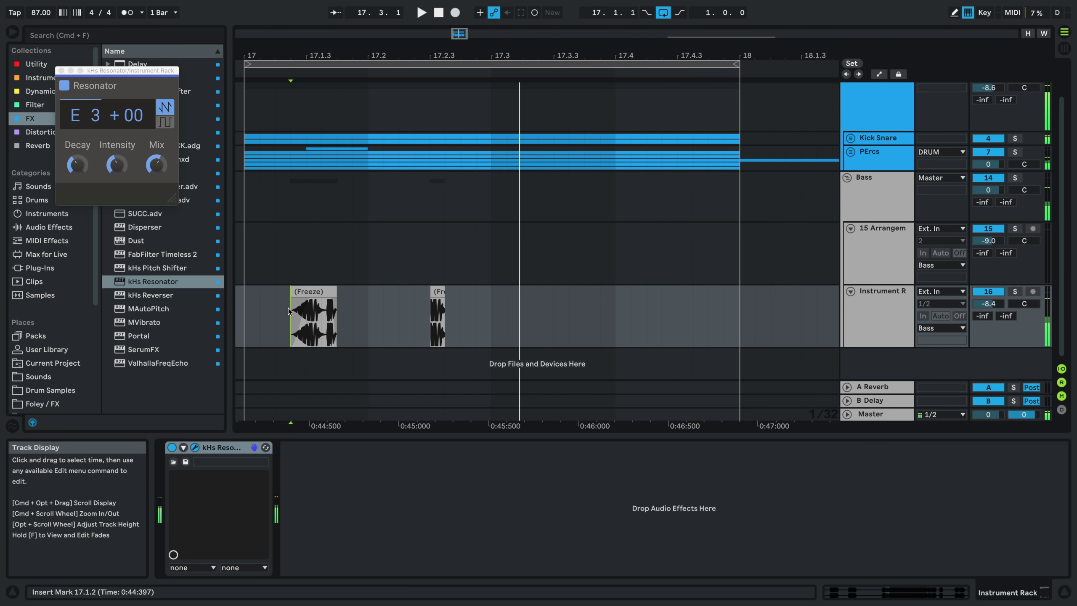
{"action": "left_click", "coordinate": [249, 305]}
{"action": "key", "text": "space"}
{"action": "key", "text": "space"}
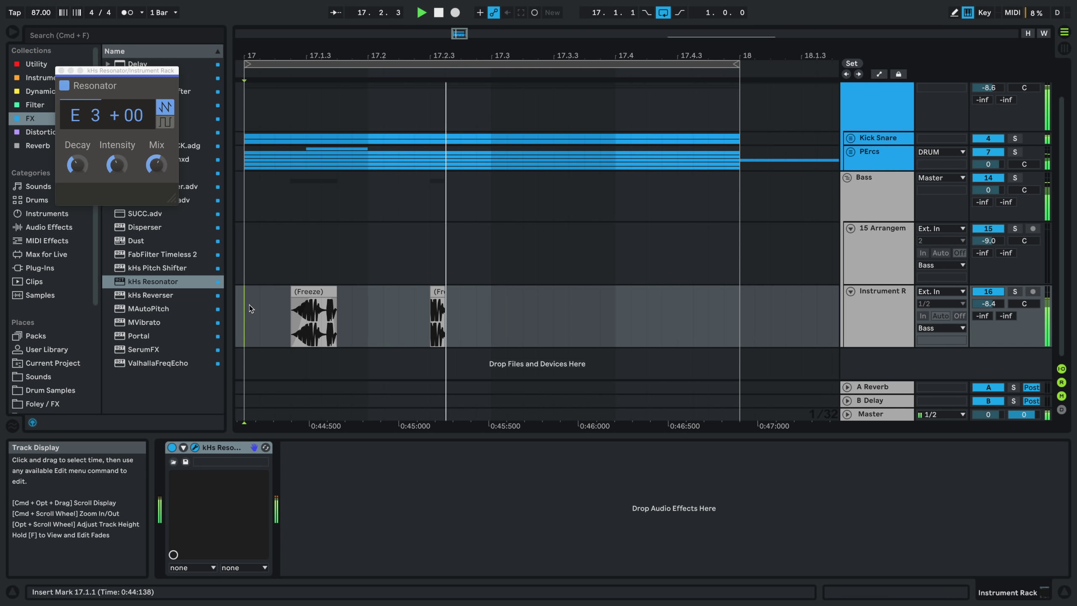
{"action": "key", "text": "space"}
{"action": "key", "text": "space"}
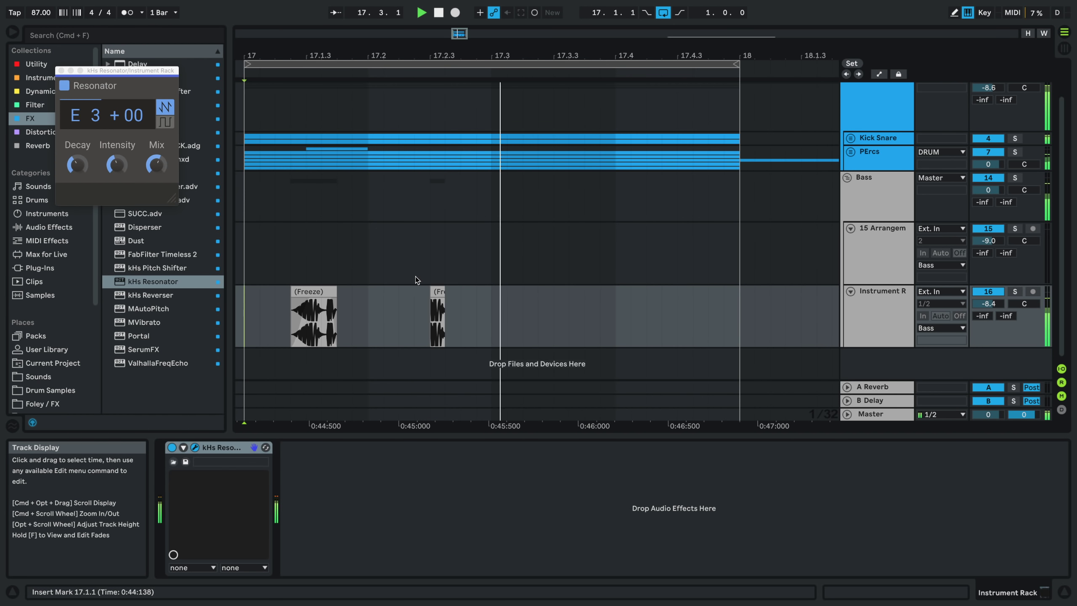
{"action": "scroll", "coordinate": [416, 276], "scroll_direction": "down", "scroll_amount": 5}
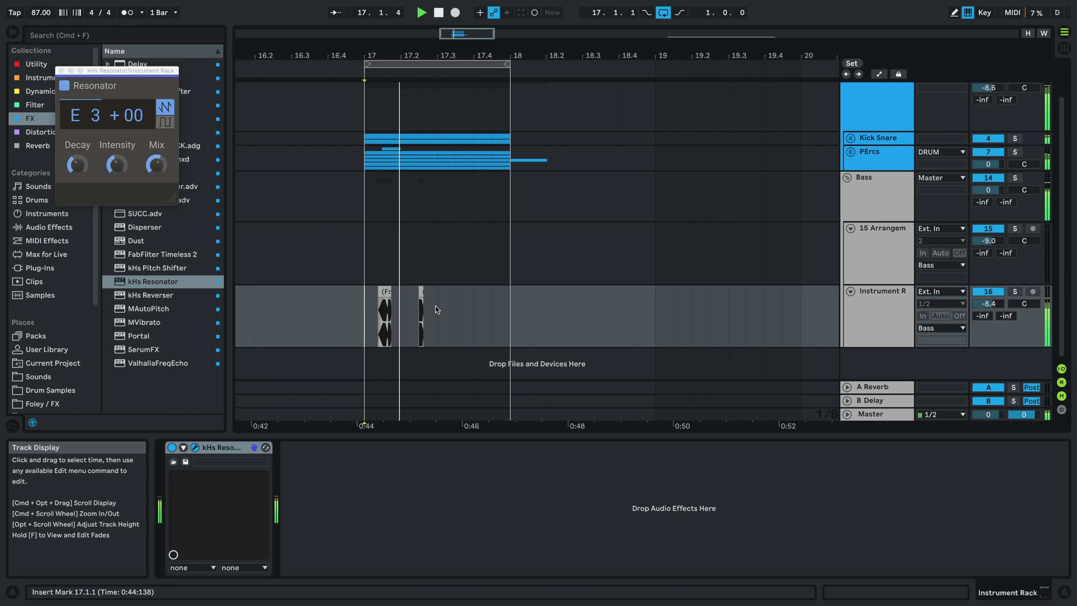
{"action": "scroll", "coordinate": [408, 293], "scroll_direction": "down", "scroll_amount": 3}
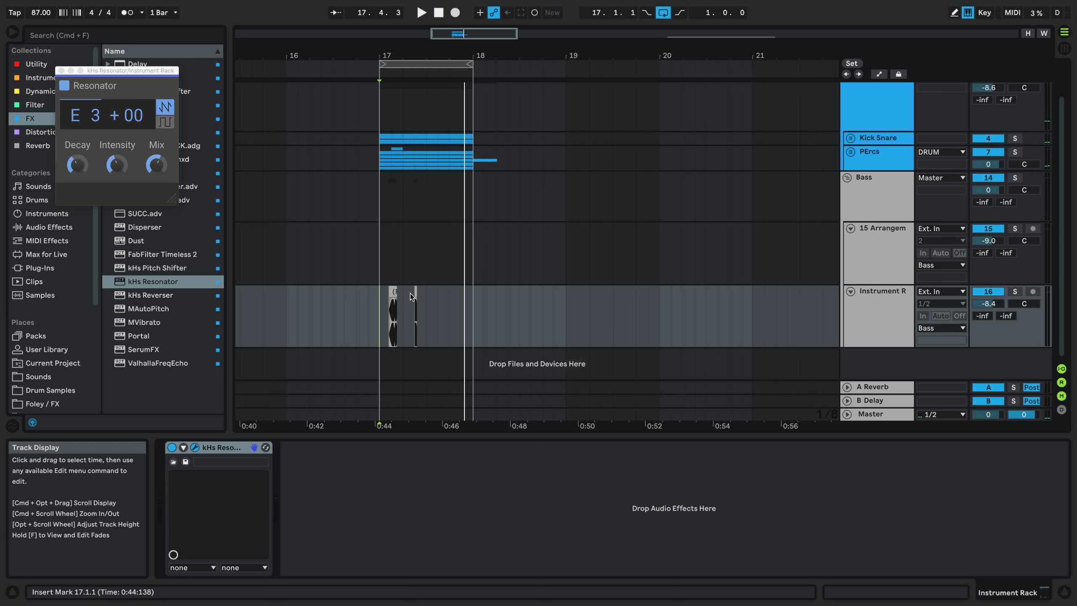
{"action": "key", "text": "space"}
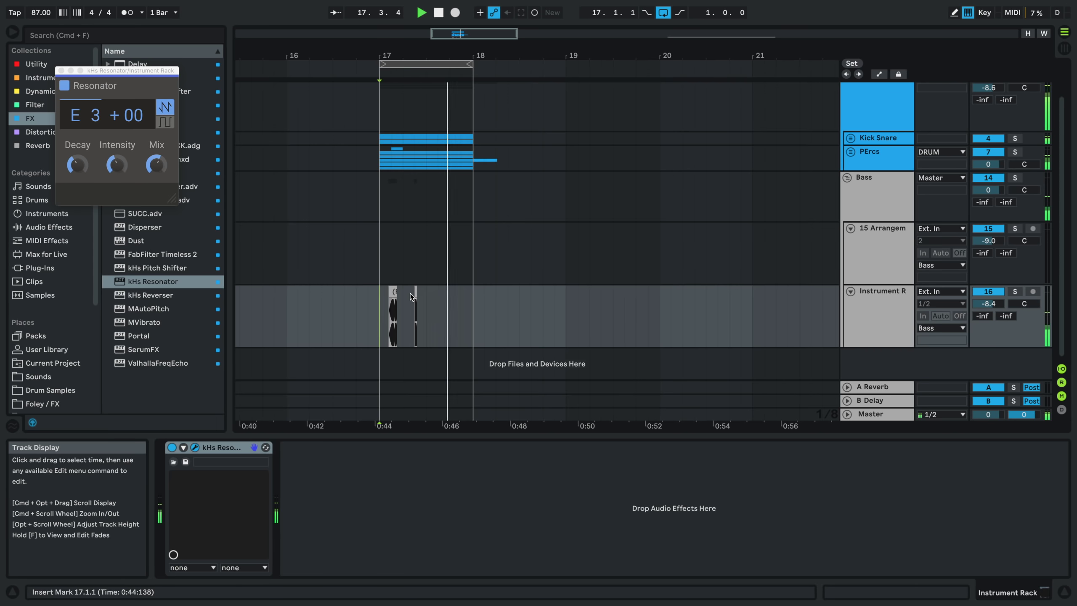
{"action": "scroll", "coordinate": [407, 297], "scroll_direction": "up", "scroll_amount": 2}
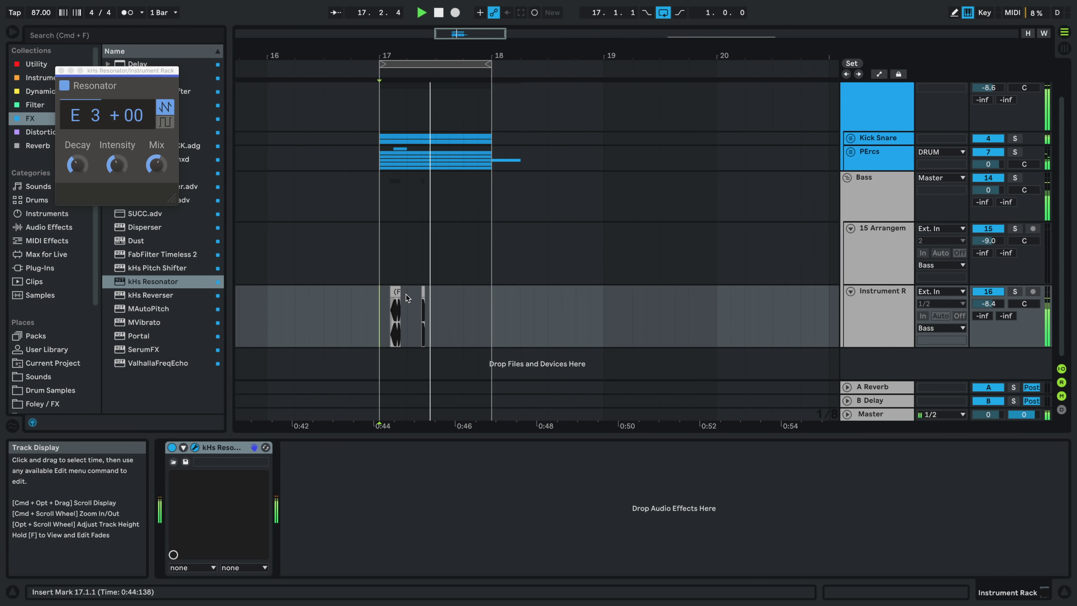
- Insert a new audio track below the flattened bass track, move the slice at 17.2.3 onto it and audition it
{"action": "left_click", "coordinate": [816, 321]}
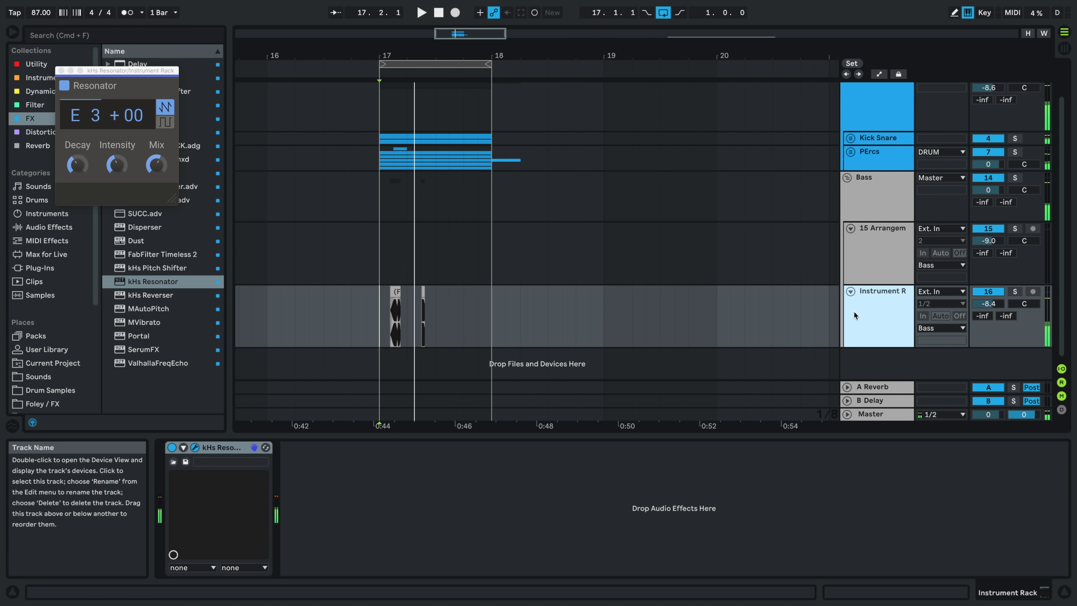
{"action": "key", "text": "super+t"}
{"action": "left_click_drag", "start_coordinate": [420, 262], "coordinate": [426, 322]}
{"action": "left_click", "coordinate": [407, 324]}
{"action": "key", "text": "space"}
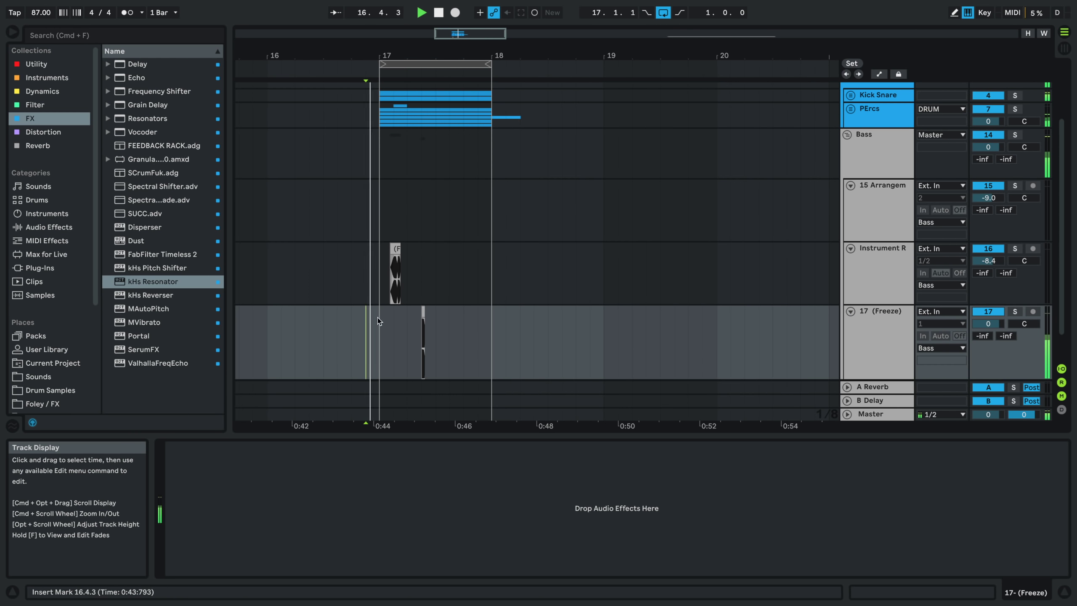
- Extend the slice on the new track back to 17.2.2 and move its sample start marker to 1.2.4
{"action": "scroll", "coordinate": [395, 319], "scroll_direction": "up", "scroll_amount": 8, "text": "super"}
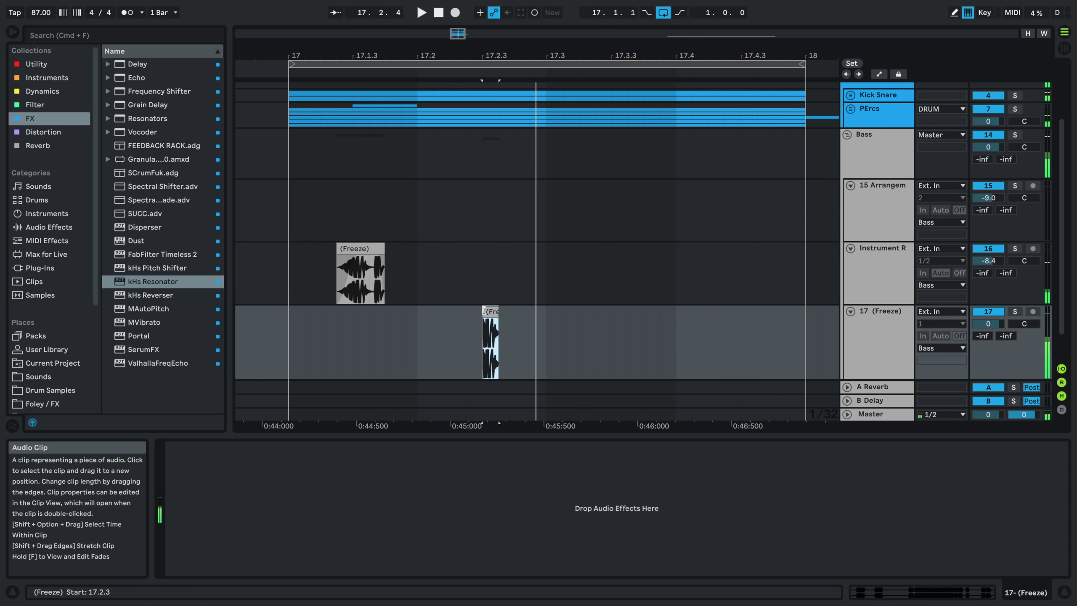
{"action": "left_click_drag", "start_coordinate": [484, 311], "coordinate": [450, 312]}
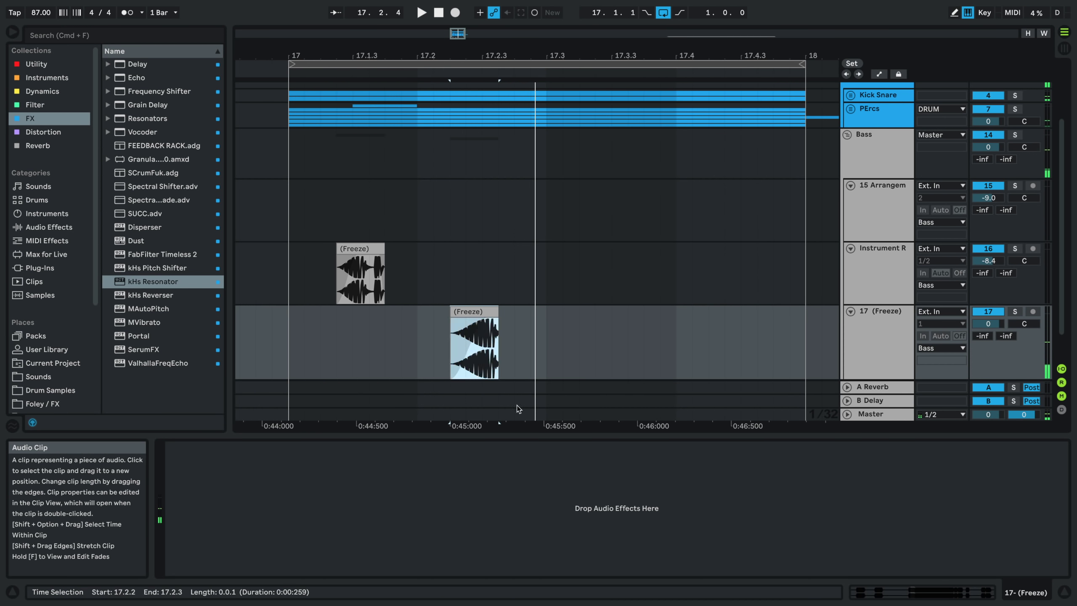
{"action": "double_click", "coordinate": [495, 366]}
{"action": "left_click_drag", "start_coordinate": [728, 465], "coordinate": [492, 465]}
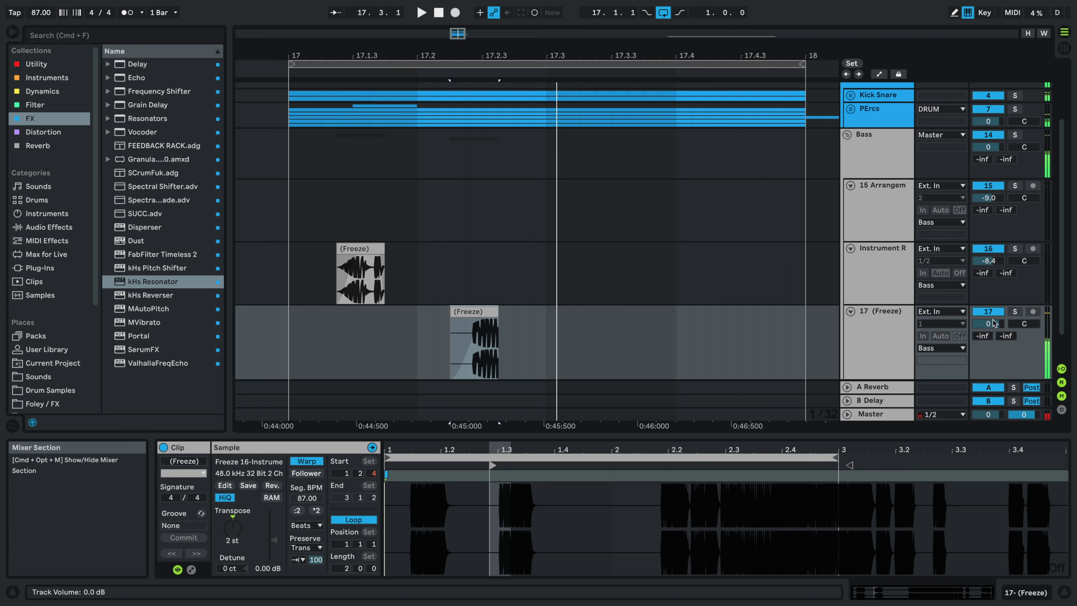
- Lower the new track's volume to -8.0 dB while auditioning its slice with the drums
{"action": "left_click_drag", "start_coordinate": [994, 323], "coordinate": [994, 338]}
{"action": "key", "text": "space"}
{"action": "key", "text": "space"}
{"action": "key", "text": "space"}
{"action": "key", "text": "space"}
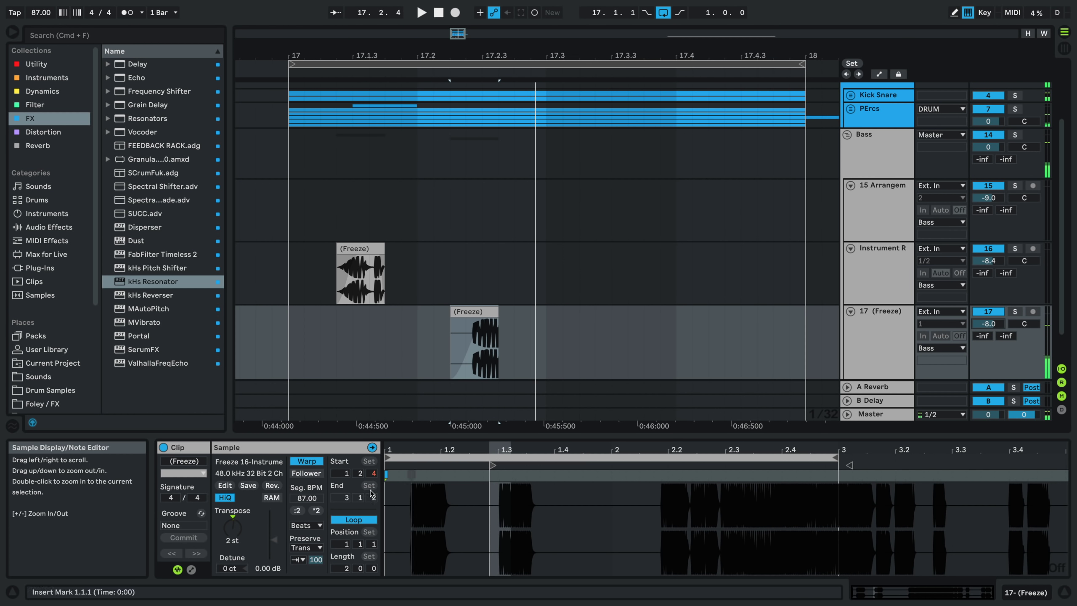
- Reset the slice's transposition to 0 st and move its sample start marker to 1.1.4 while auditioning
{"action": "key", "text": "space"}
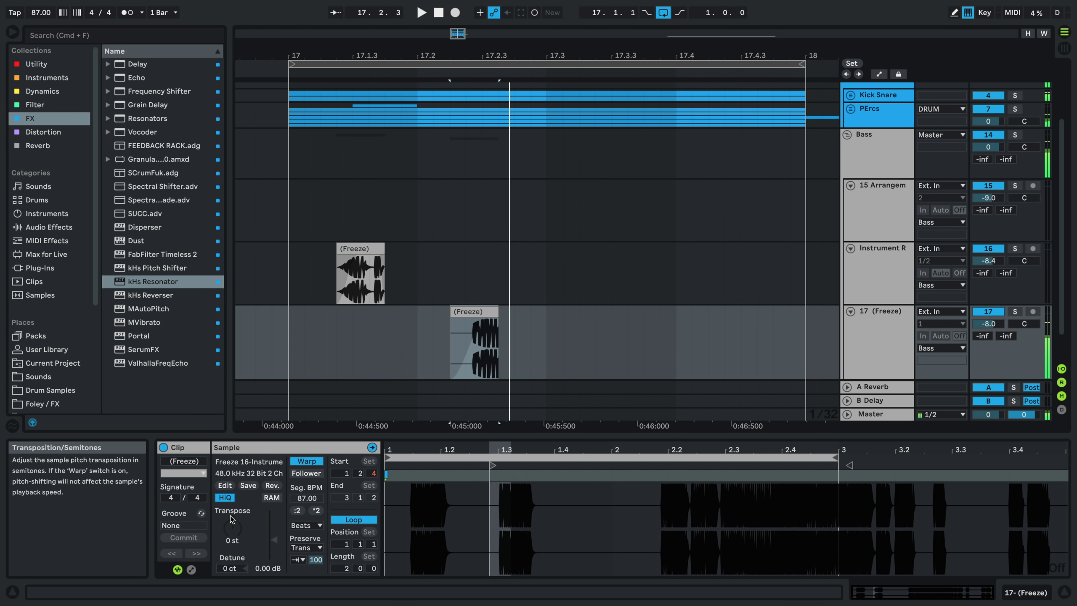
{"action": "key", "text": "space"}
{"action": "left_click_drag", "start_coordinate": [492, 465], "coordinate": [433, 465]}
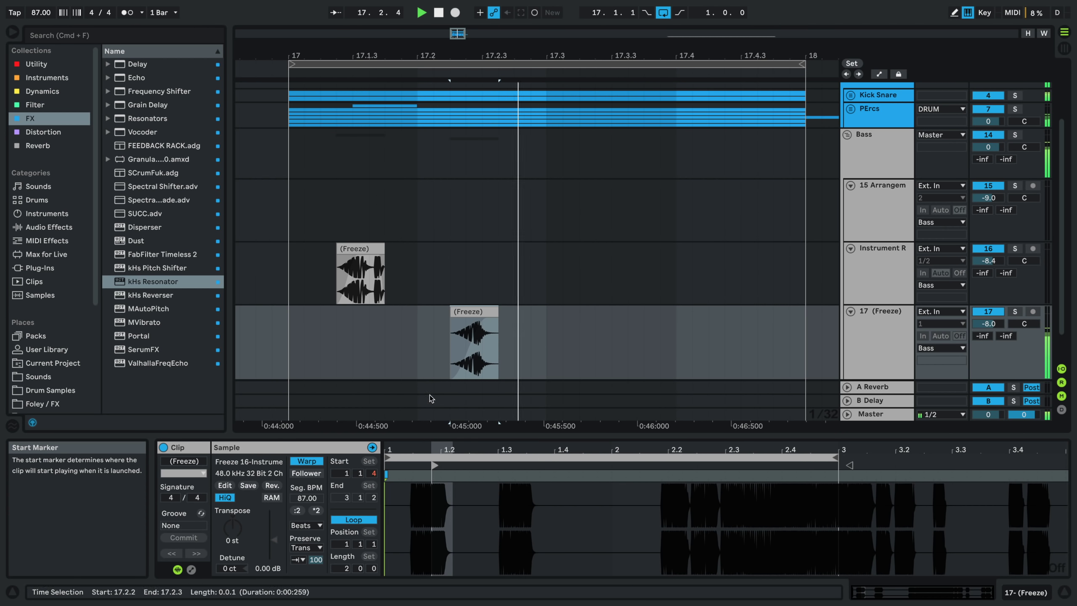
{"action": "left_click", "coordinate": [364, 322]}
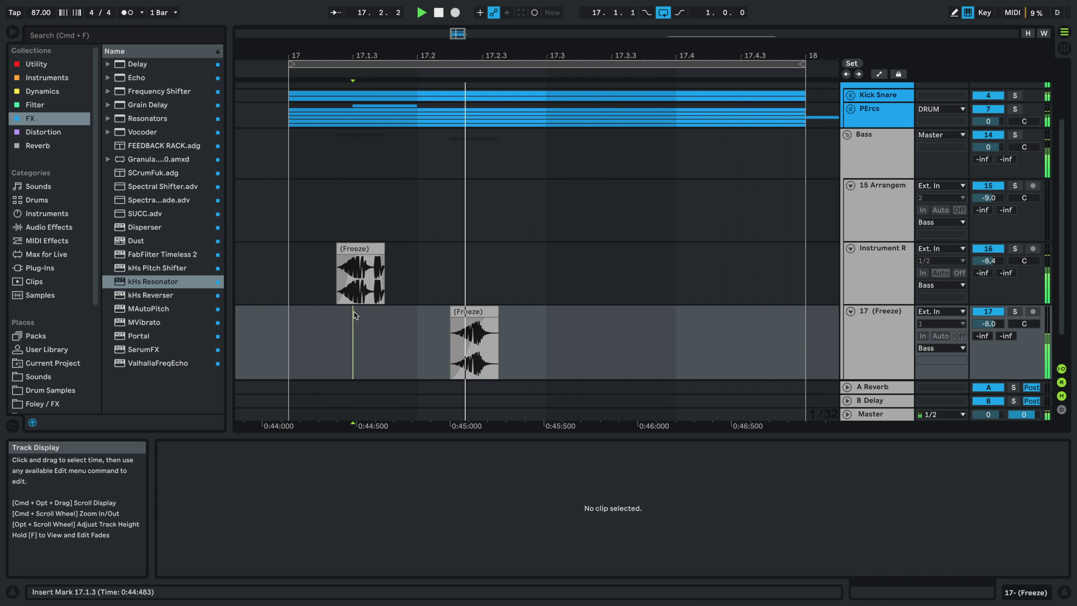
- Extend the start of the slice on the Freeze track back to 17.2.1 while auditioning it
{"action": "left_click", "coordinate": [304, 276]}
{"action": "left_click_drag", "start_coordinate": [451, 318], "coordinate": [419, 313]}
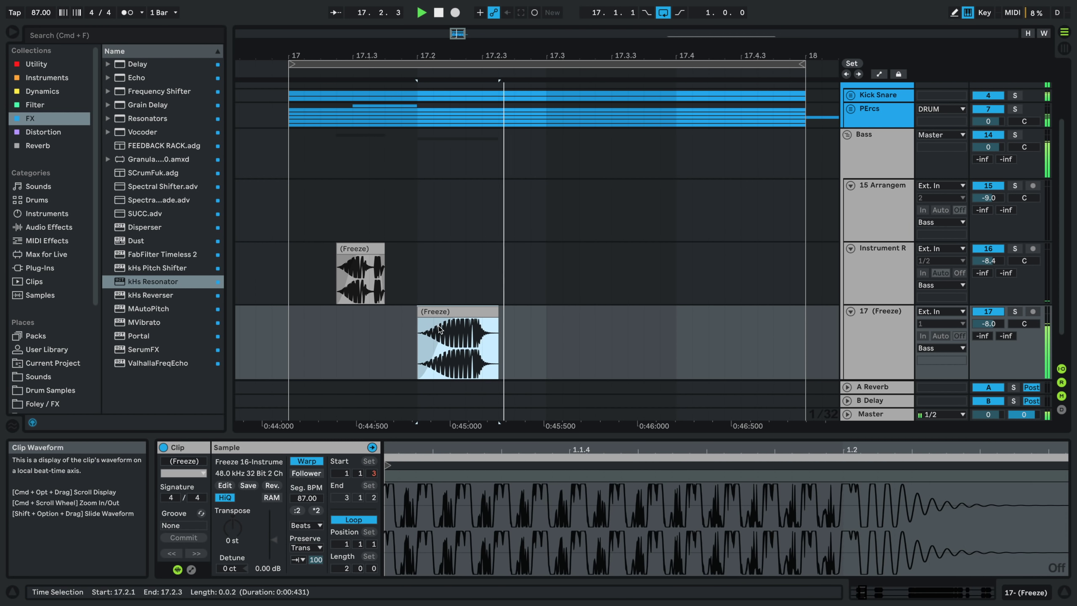
{"action": "left_click", "coordinate": [438, 329]}
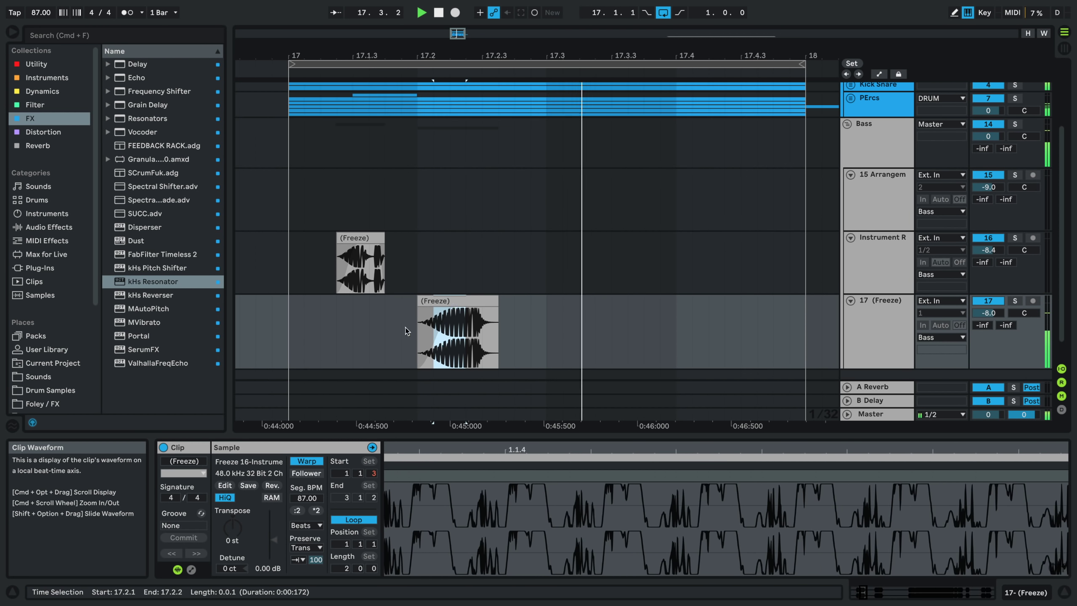
- Lengthen the fade-in of the slice on track 17 and audition it with the drums
{"action": "key", "text": "space"}
{"action": "left_click_drag", "start_coordinate": [406, 328], "coordinate": [444, 349]}
{"action": "left_click_drag", "start_coordinate": [454, 310], "coordinate": [465, 312]}
{"action": "left_click", "coordinate": [395, 323]}
{"action": "key", "text": "space"}
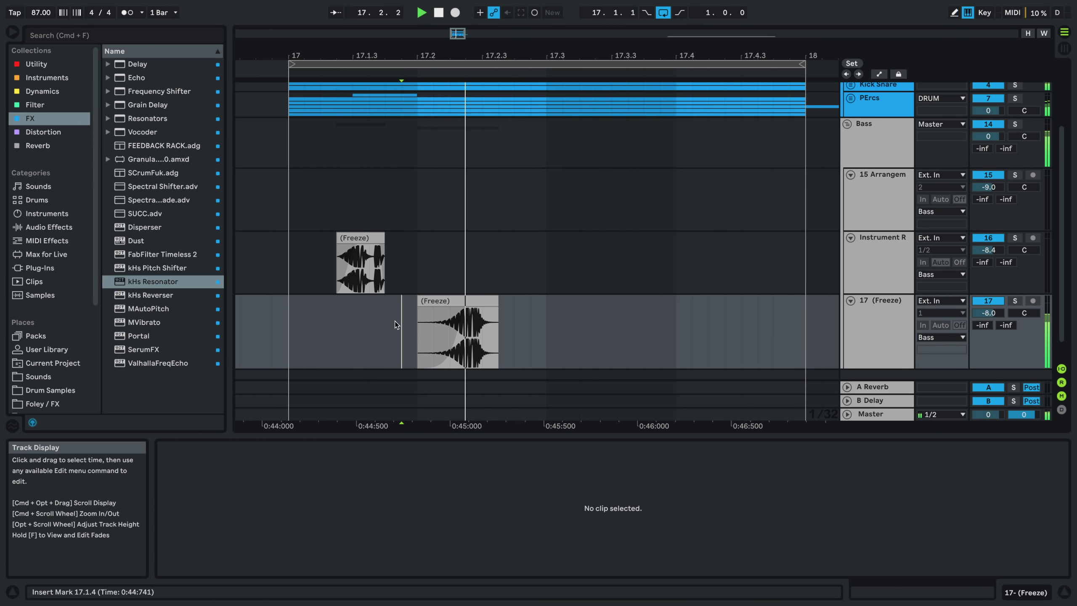
{"action": "left_click", "coordinate": [283, 302]}
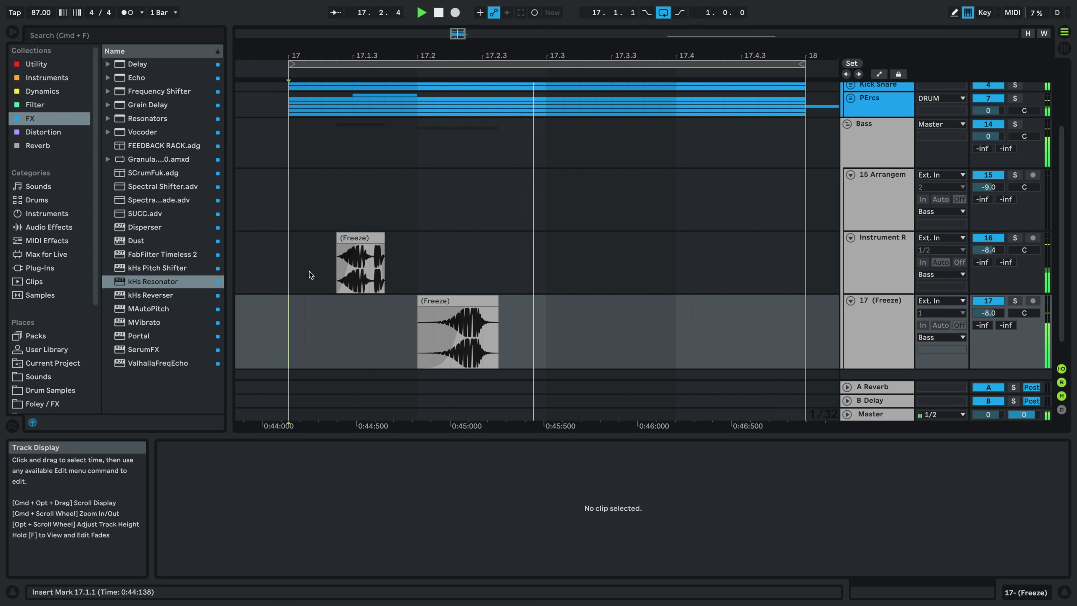
{"action": "key", "text": "space"}
{"action": "key", "text": "space"}
{"action": "key", "text": "space"}
- Move the slice on track 17 a thirty-second note later, starting just after 17.2.1, and audition it from the loop start
{"action": "left_click_drag", "start_coordinate": [454, 301], "coordinate": [471, 301]}
{"action": "key", "text": "space"}
{"action": "left_click", "coordinate": [400, 298]}
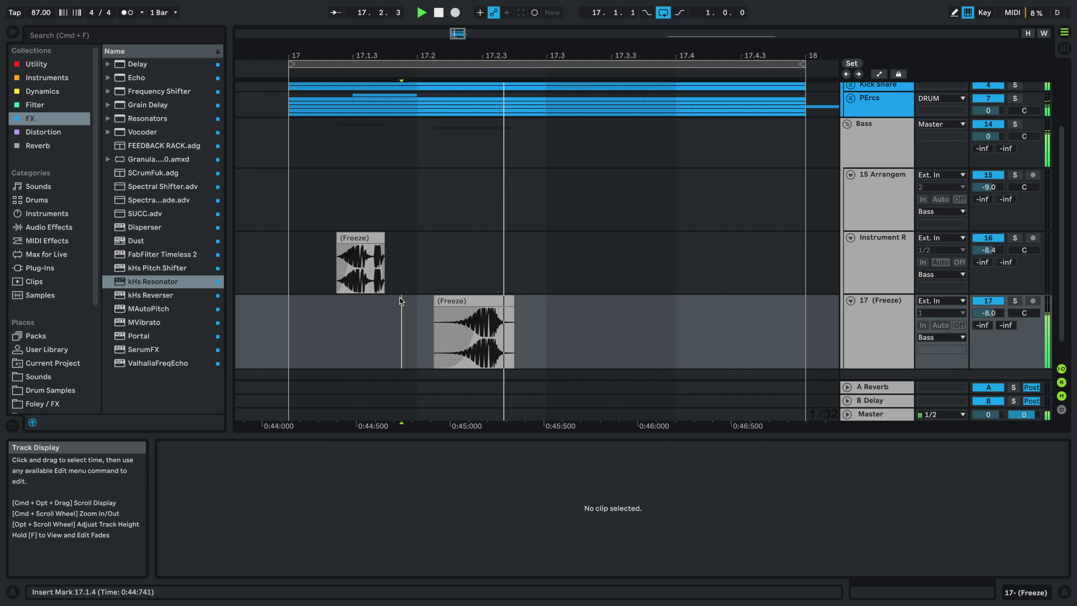
{"action": "left_click", "coordinate": [222, 293]}
{"action": "left_click", "coordinate": [272, 267]}
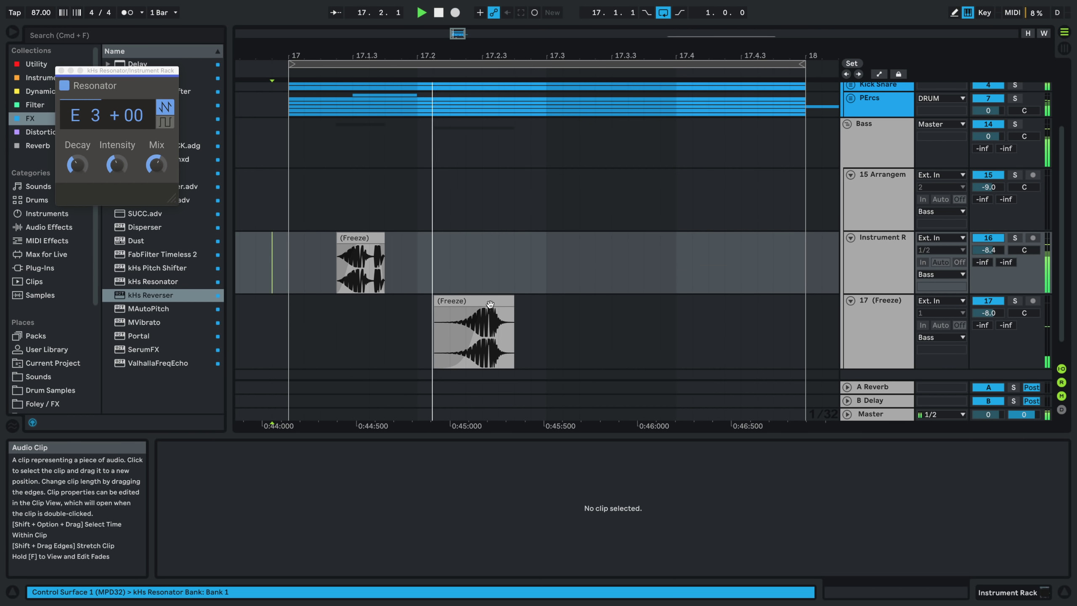
{"action": "key", "text": "space"}
{"action": "key", "text": "space"}
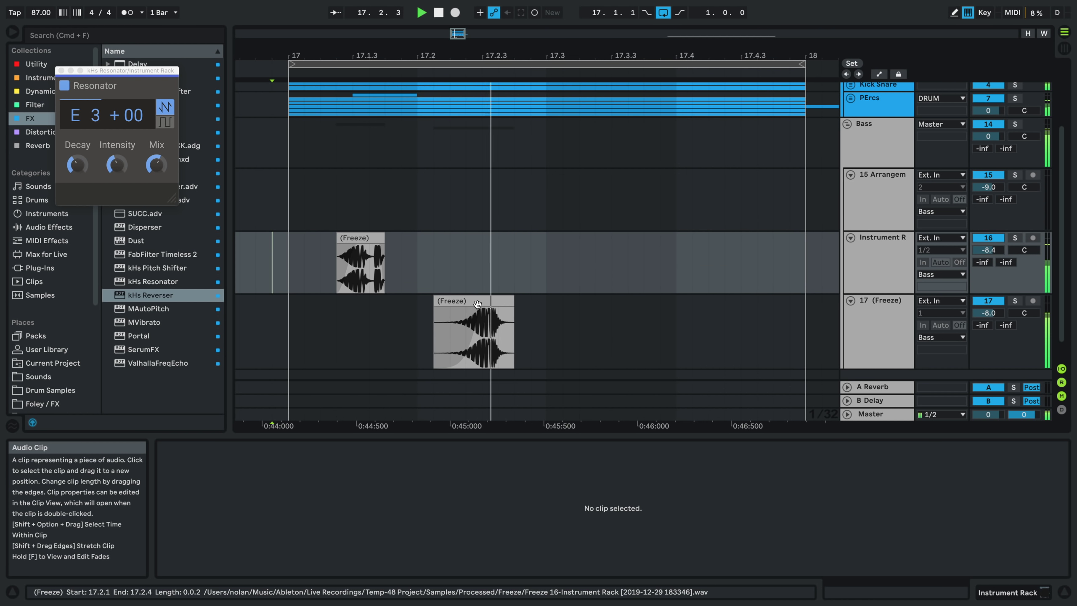
{"action": "key", "text": "space"}
{"action": "key", "text": "space"}
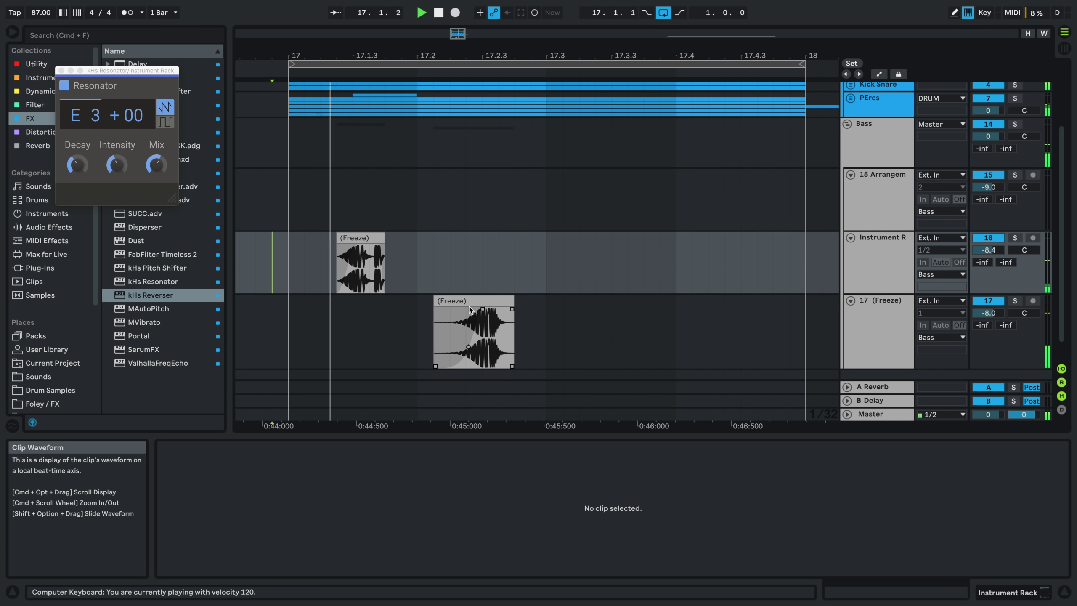
- Steepen the fade-in curve of the slice on track 17 and audition it from 17.1.1
{"action": "left_click", "coordinate": [423, 344]}
{"action": "left_click", "coordinate": [477, 360]}
{"action": "key", "text": "space"}
{"action": "key", "text": "space"}
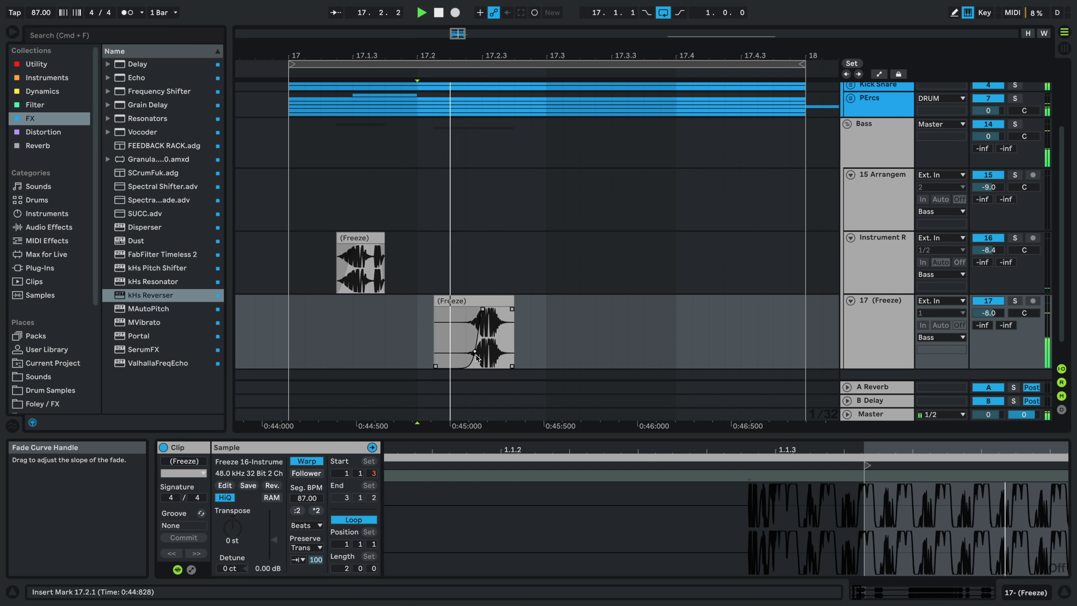
{"action": "left_click", "coordinate": [282, 284]}
{"action": "key", "text": "space"}
{"action": "key", "text": "space"}
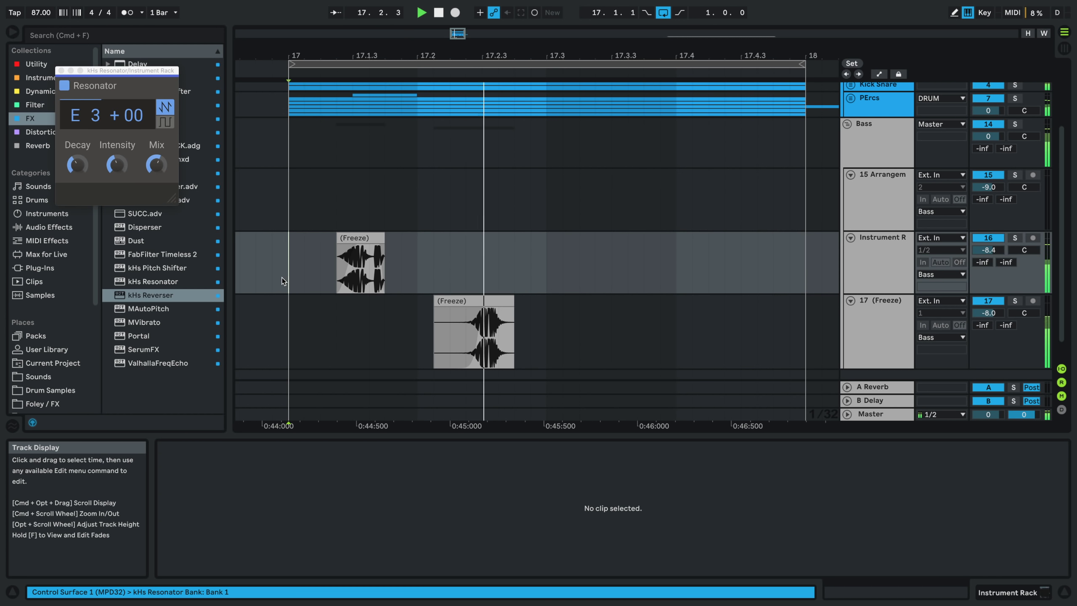
- Set the Resonator on the Instrument Rack track to the note E2 and audition its slice
{"action": "scroll", "coordinate": [318, 299], "scroll_direction": "down", "scroll_amount": 3}
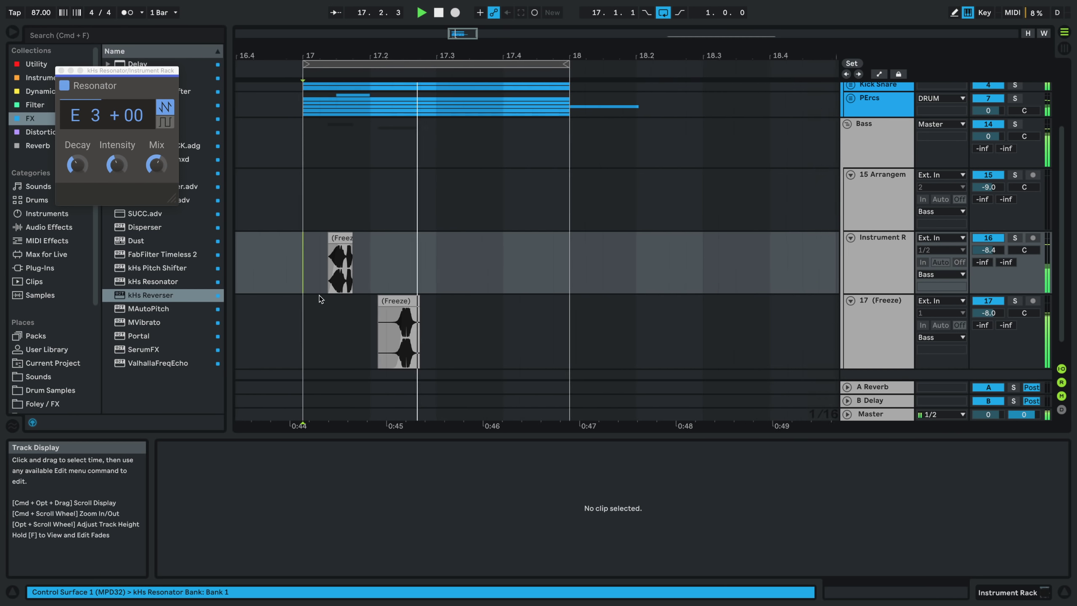
{"action": "scroll", "coordinate": [406, 361], "scroll_direction": "down", "scroll_amount": 4}
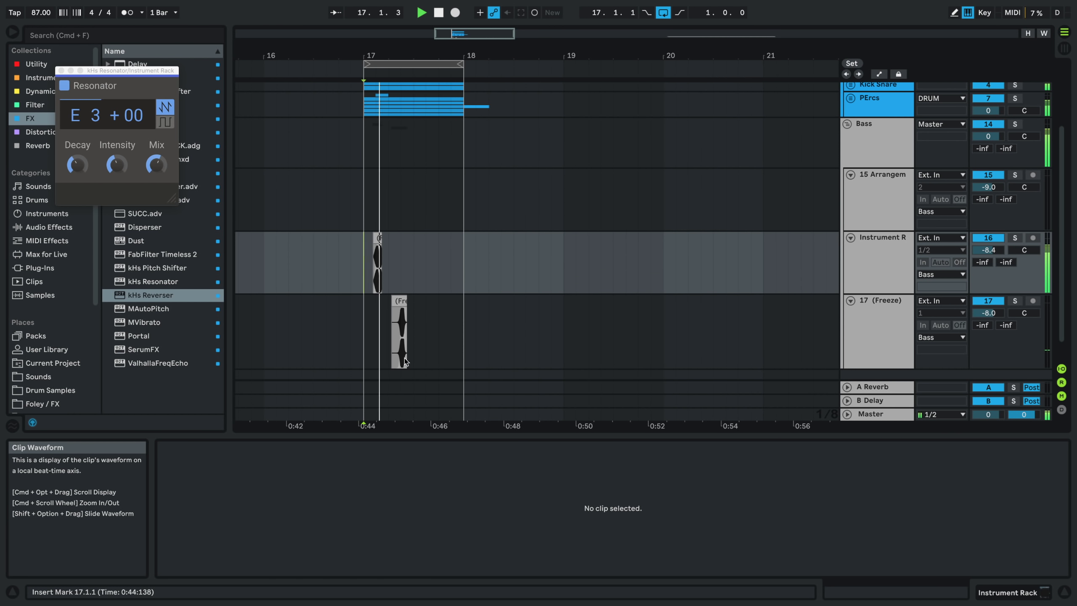
{"action": "key", "text": "space"}
{"action": "left_click", "coordinate": [378, 263]}
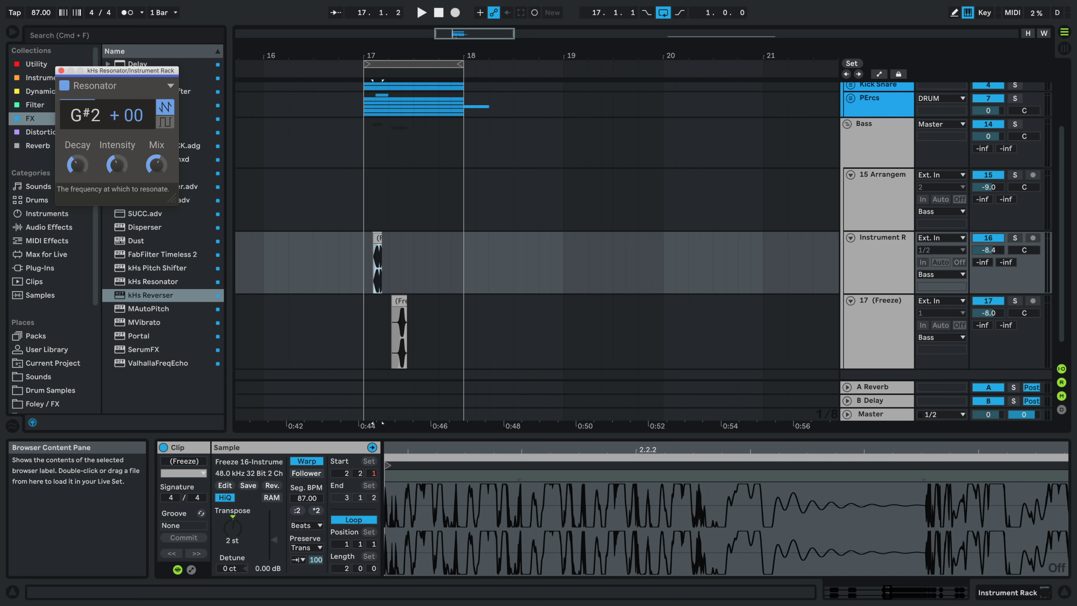
{"action": "key", "text": "space"}
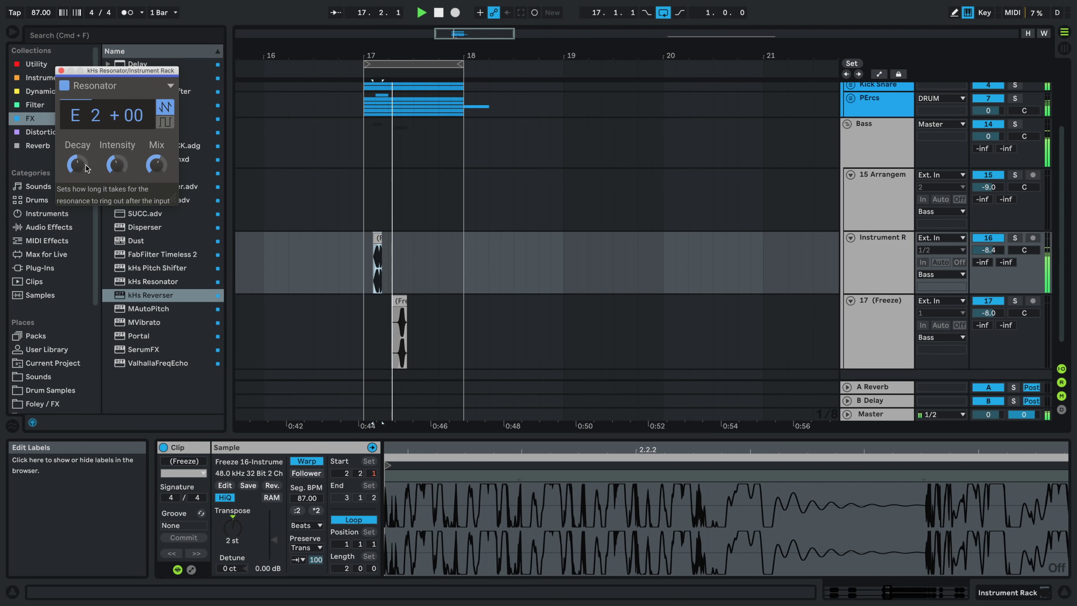
{"action": "left_click", "coordinate": [358, 265]}
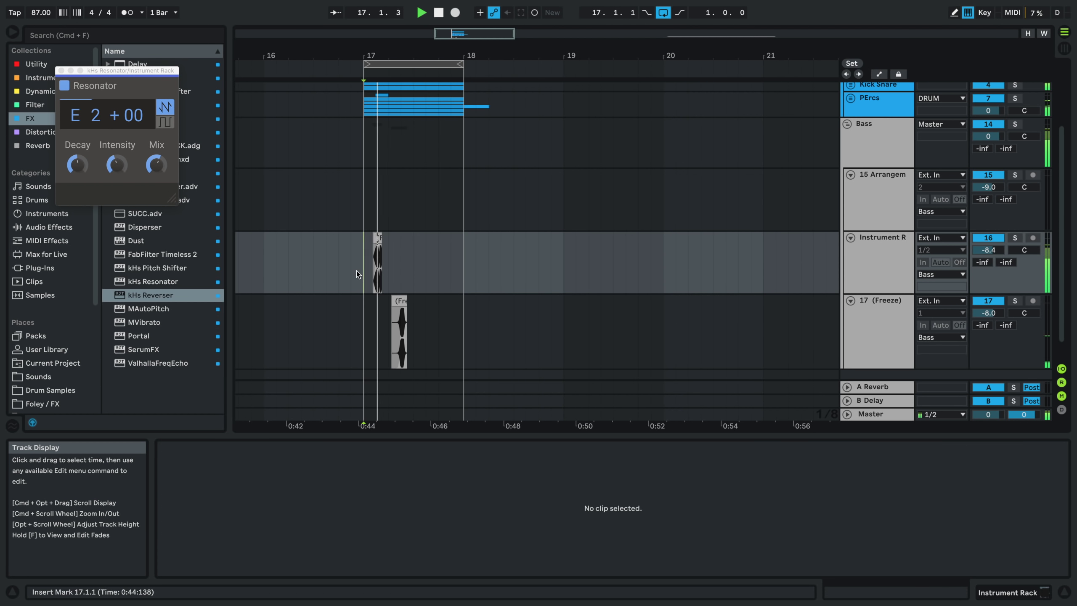
- Place a warp marker on the second hit of the Instrument Rack slice, about halfway between 2.2.2 and 2.2.3, and audition it
{"action": "left_click", "coordinate": [376, 254]}
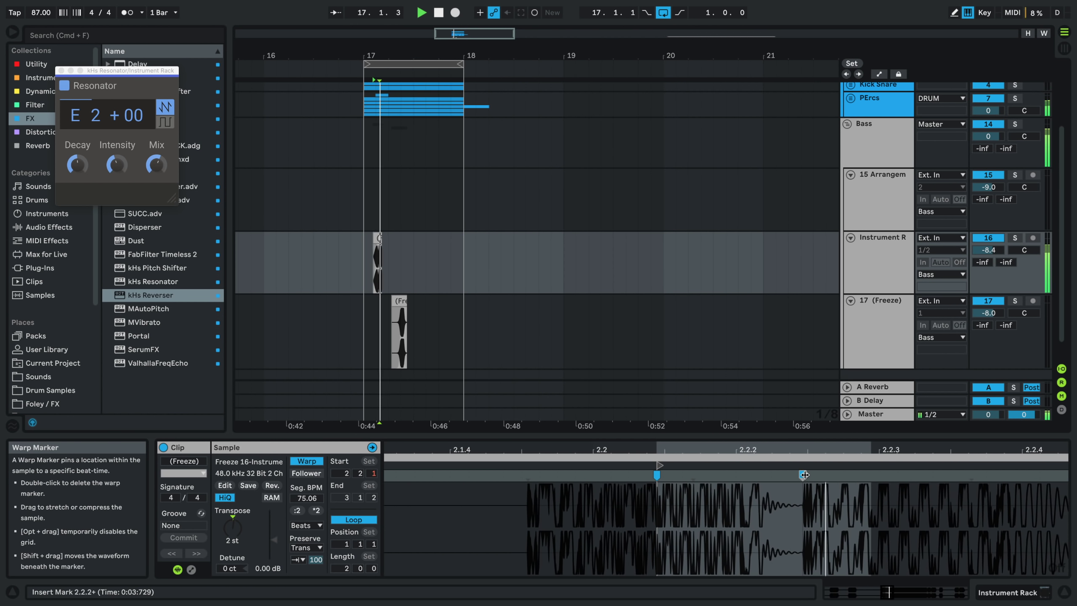
{"action": "mouse_move", "coordinate": [834, 478]}
{"action": "left_mouse_down"}
{"action": "mouse_move", "coordinate": [818, 471]}
{"action": "mouse_move", "coordinate": [827, 469]}
{"action": "left_mouse_up"}
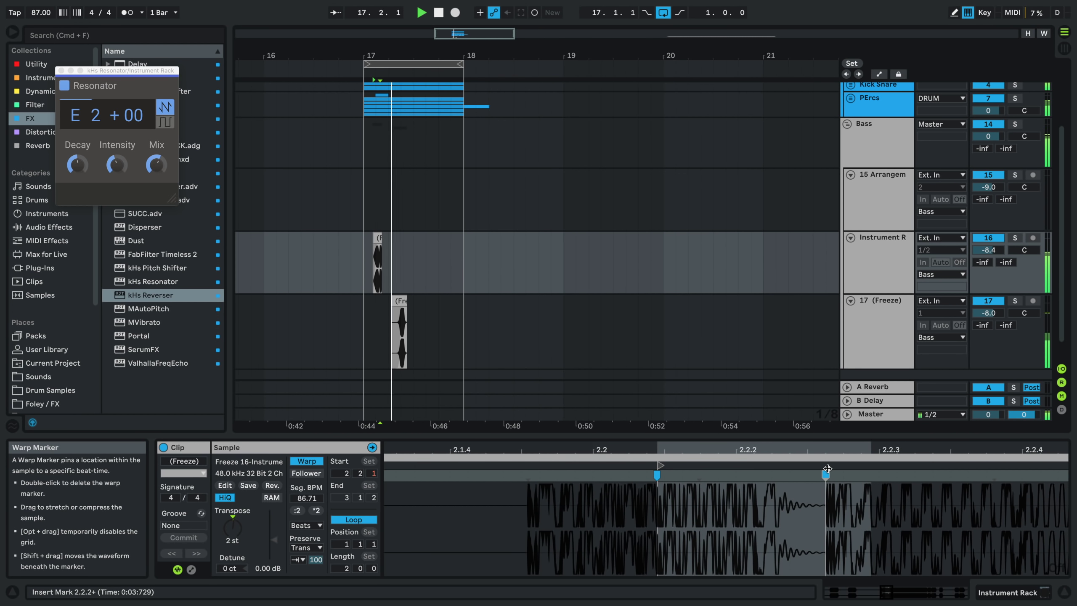
{"action": "left_click", "coordinate": [362, 266]}
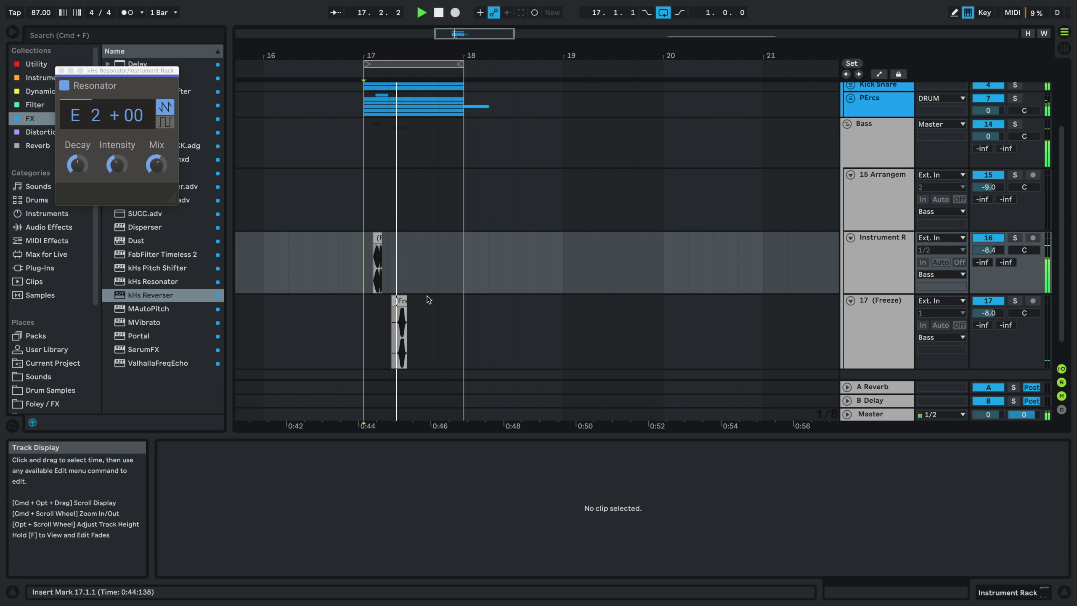
- Delete the tail of the Instrument Rack slice by clearing the range from 17.1.3 to 17.2.2, and audition the result
{"action": "scroll", "coordinate": [380, 266], "scroll_direction": "up", "scroll_amount": 3}
{"action": "scroll", "coordinate": [380, 263], "scroll_direction": "up", "scroll_amount": 5}
{"action": "key", "text": "space"}
{"action": "left_click_drag", "start_coordinate": [371, 273], "coordinate": [440, 280]}
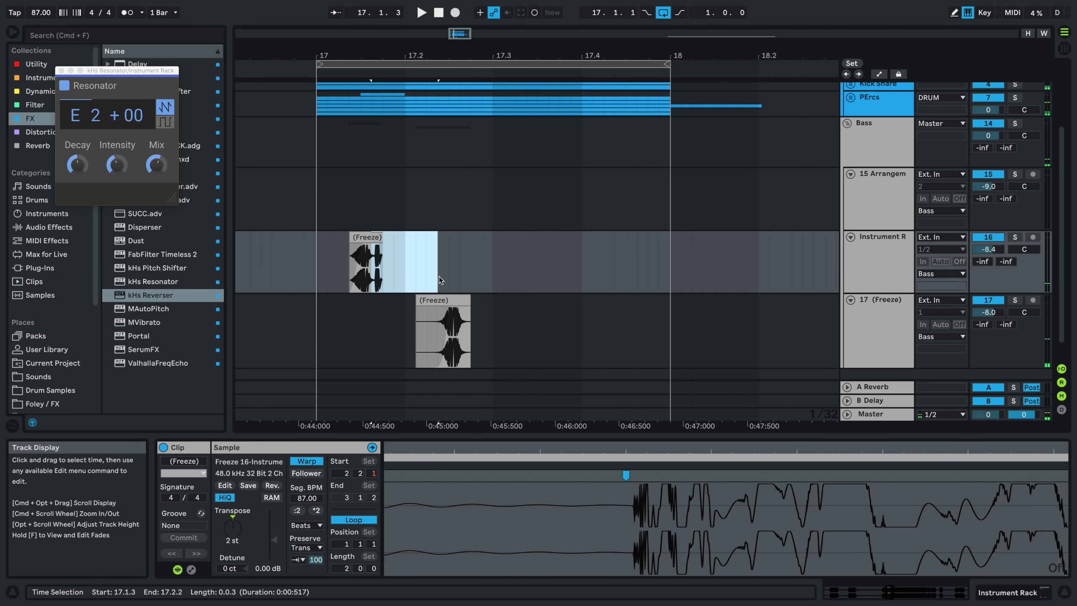
{"action": "key", "text": "Delete"}
{"action": "left_click", "coordinate": [325, 277]}
{"action": "key", "text": "space"}
{"action": "scroll", "coordinate": [323, 247], "scroll_direction": "up", "scroll_amount": 3}
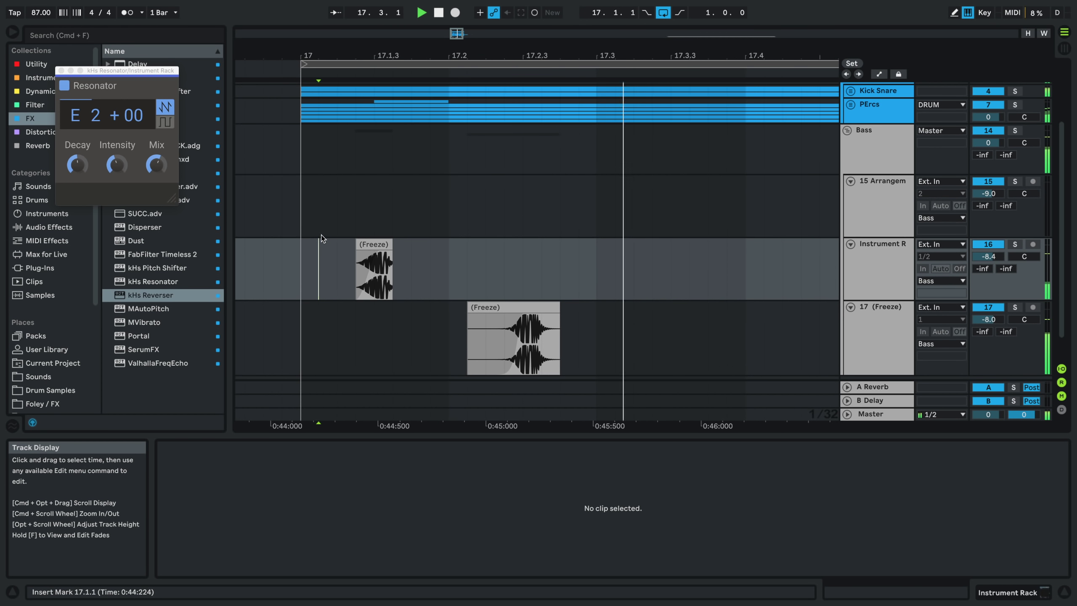
- Try the shortened Instrument Rack slice a thirty-second note earlier, at 17.1.2, and audition it
{"action": "left_click_drag", "start_coordinate": [378, 245], "coordinate": [360, 244]}
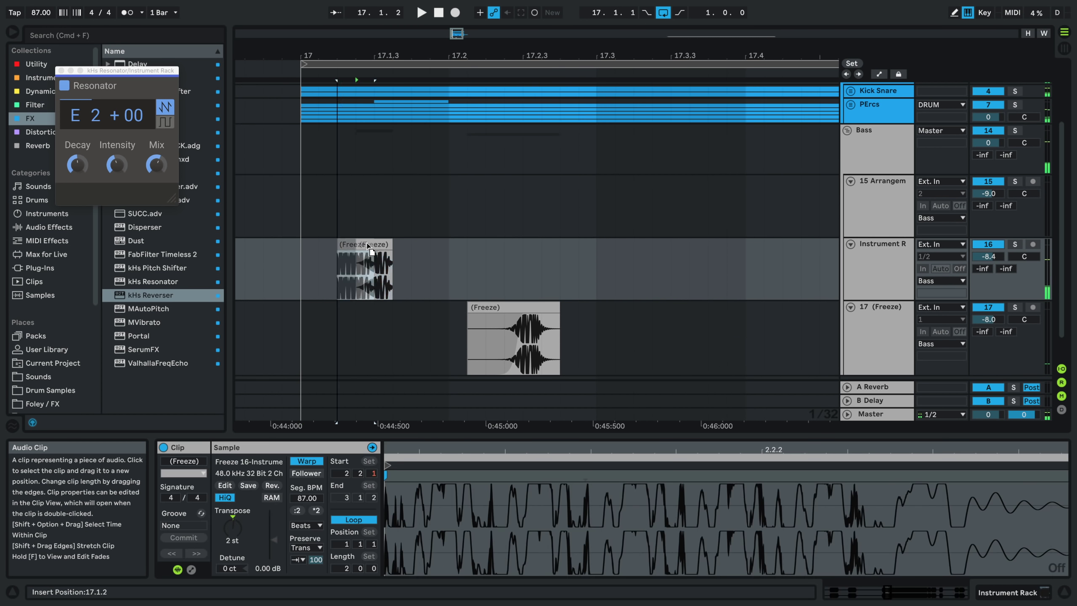
{"action": "left_click_drag", "start_coordinate": [290, 249], "coordinate": [299, 252]}
{"action": "key", "text": "space"}
{"action": "key", "text": "space"}
{"action": "key", "text": "space"}
- Try the shortened Instrument Rack slice at 17.1.3 and audition it
{"action": "left_click_drag", "start_coordinate": [365, 245], "coordinate": [401, 250]}
{"action": "left_click", "coordinate": [333, 253]}
{"action": "key", "text": "space"}
{"action": "left_click", "coordinate": [281, 254]}
{"action": "key", "text": "space"}
{"action": "key", "text": "space"}
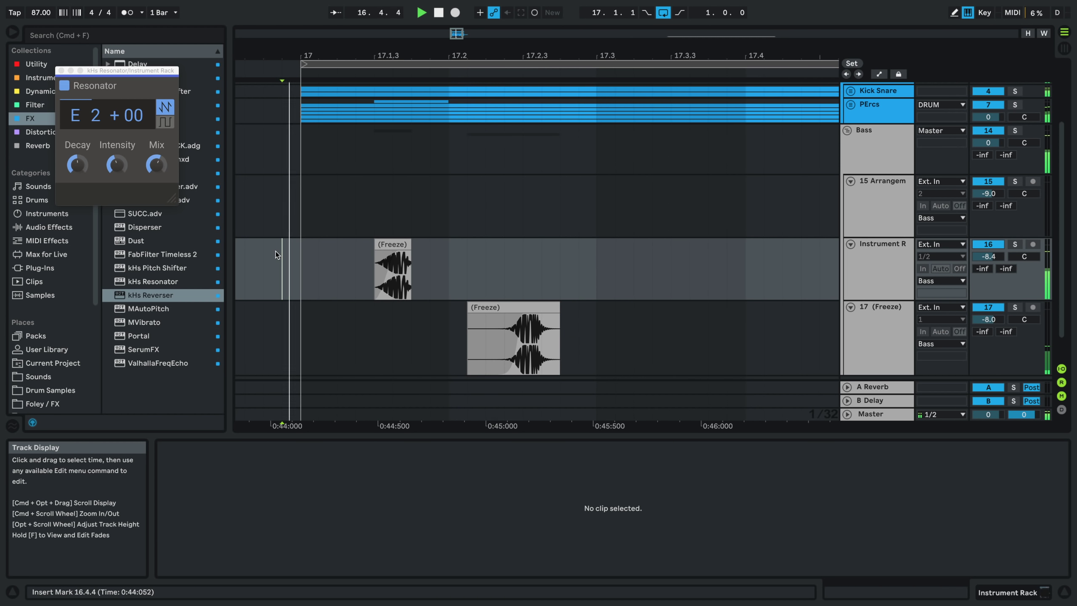
- Move the Instrument Rack slice back to halfway between 17.1.2 and 17.1.3 and audition it
{"action": "key", "text": "space"}
{"action": "left_click", "coordinate": [394, 245], "text": "shift"}
{"action": "left_click_drag", "start_coordinate": [394, 245], "coordinate": [373, 245]}
{"action": "left_click", "coordinate": [279, 275]}
{"action": "key", "text": "space"}
{"action": "key", "text": "space"}
{"action": "key", "text": "space"}
{"action": "key", "text": "space"}
{"action": "key", "text": "space"}
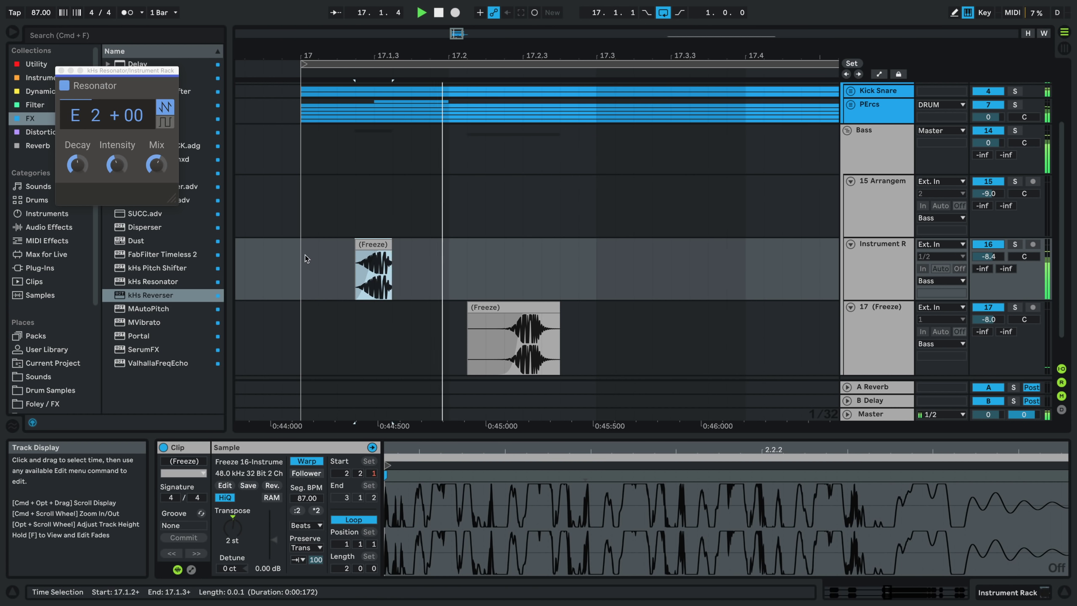
- Play the loop from 17.1.1 to check both bass slices against the drums
{"action": "left_click", "coordinate": [297, 258]}
{"action": "key", "text": "space"}
{"action": "key", "text": "space"}
{"action": "key", "text": "space"}
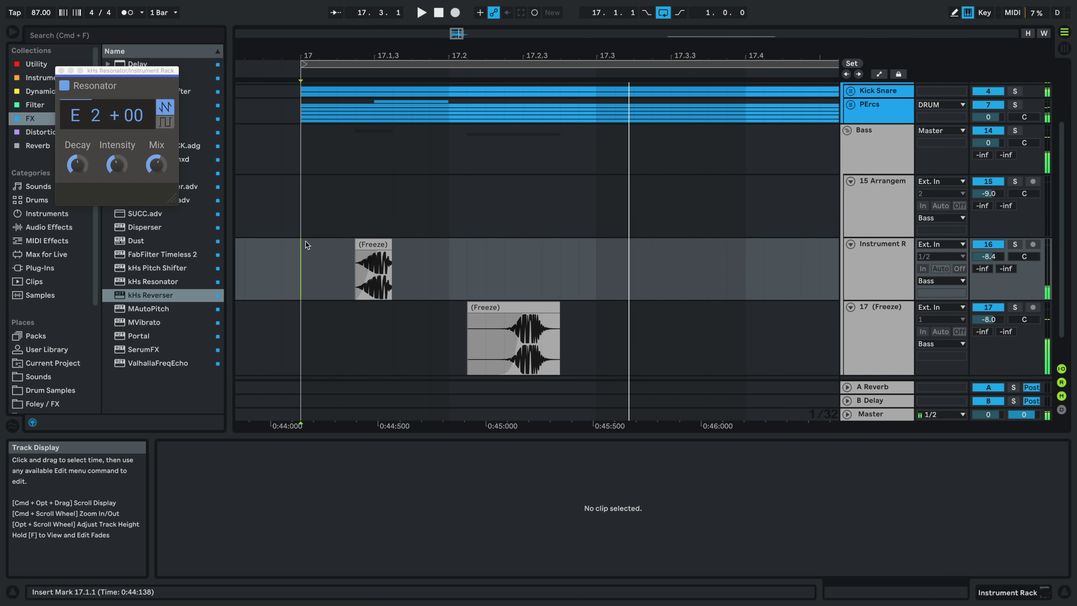
{"action": "key", "text": "space"}
{"action": "scroll", "coordinate": [300, 249], "scroll_direction": "down", "scroll_amount": 5}
{"action": "scroll", "coordinate": [314, 240], "scroll_direction": "down", "scroll_amount": 2}
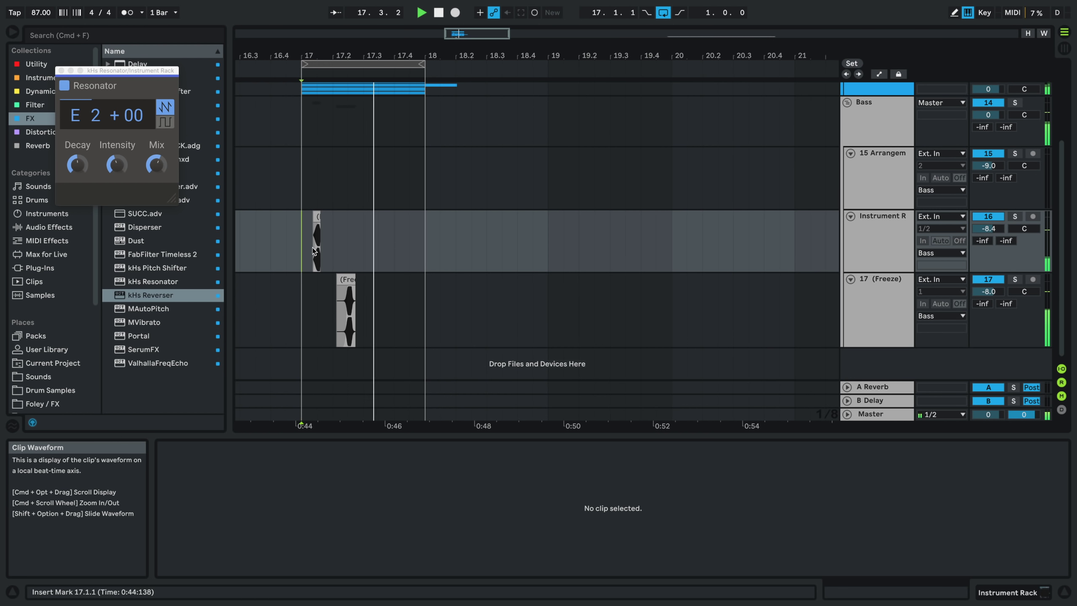
- Insert a new MIDI track below track 17 and arm it for recording
{"action": "left_click", "coordinate": [61, 71]}
{"action": "left_click", "coordinate": [879, 302]}
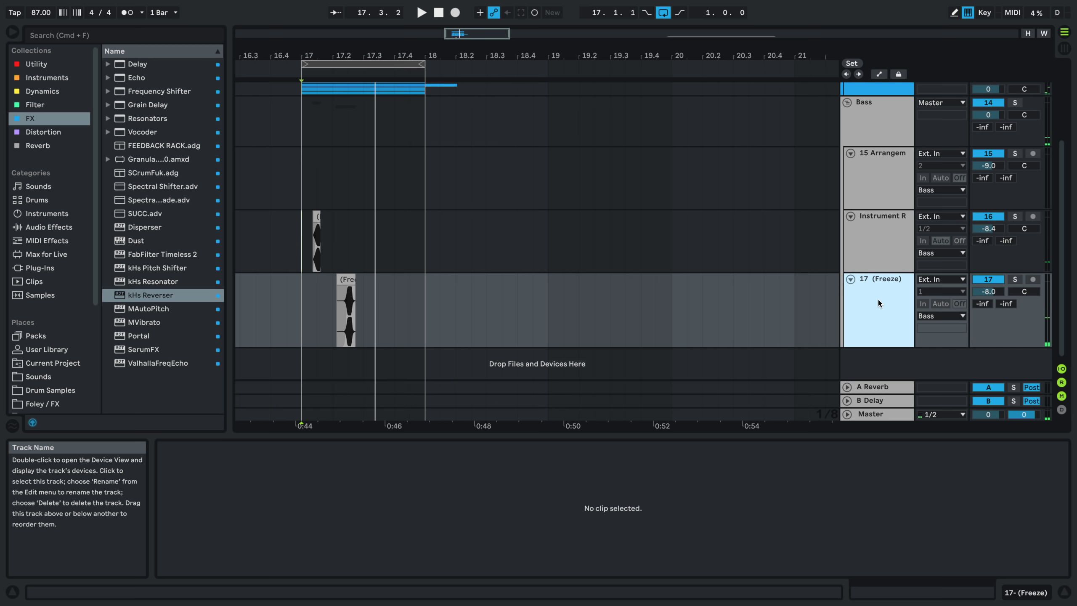
{"action": "key", "text": "super+shift+t"}
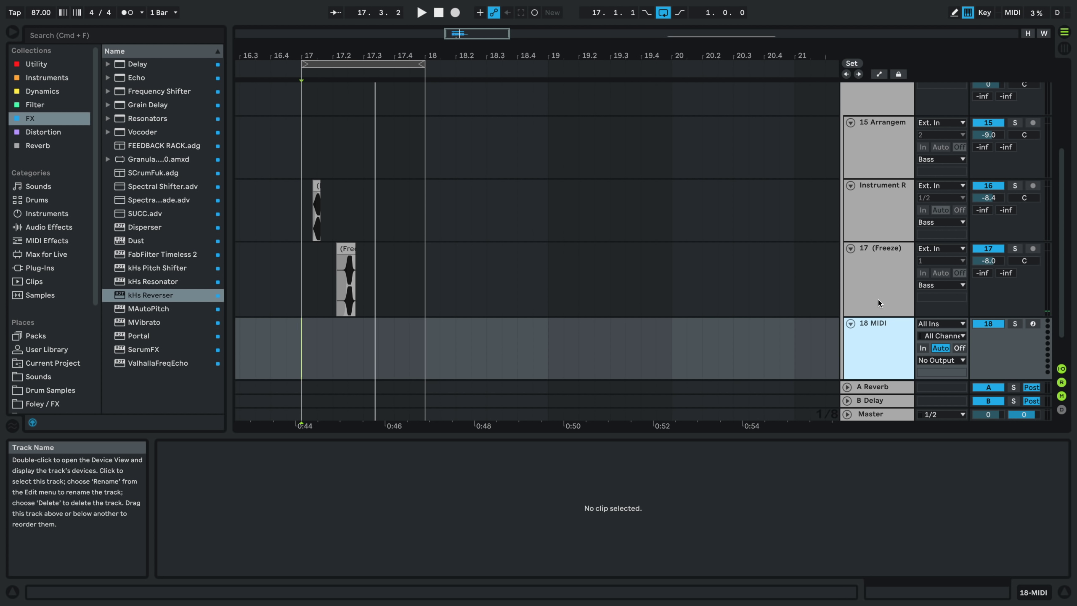
{"action": "left_click", "coordinate": [1033, 323]}
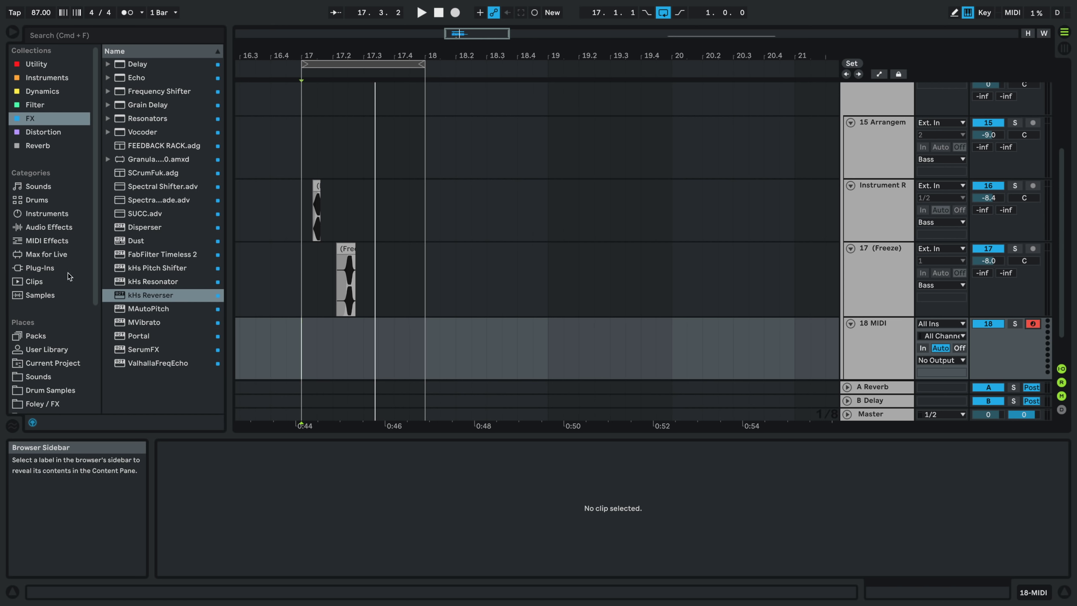
- Load Serum from the Instruments collection onto the new MIDI track
{"action": "left_click", "coordinate": [41, 268]}
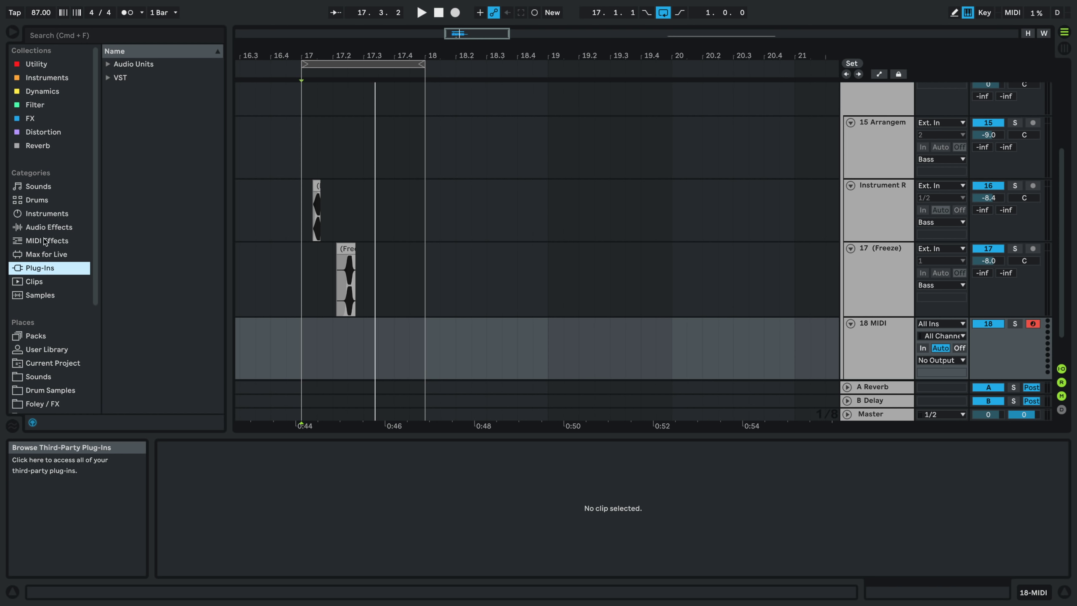
{"action": "left_click", "coordinate": [57, 79]}
{"action": "left_click", "coordinate": [158, 171]}
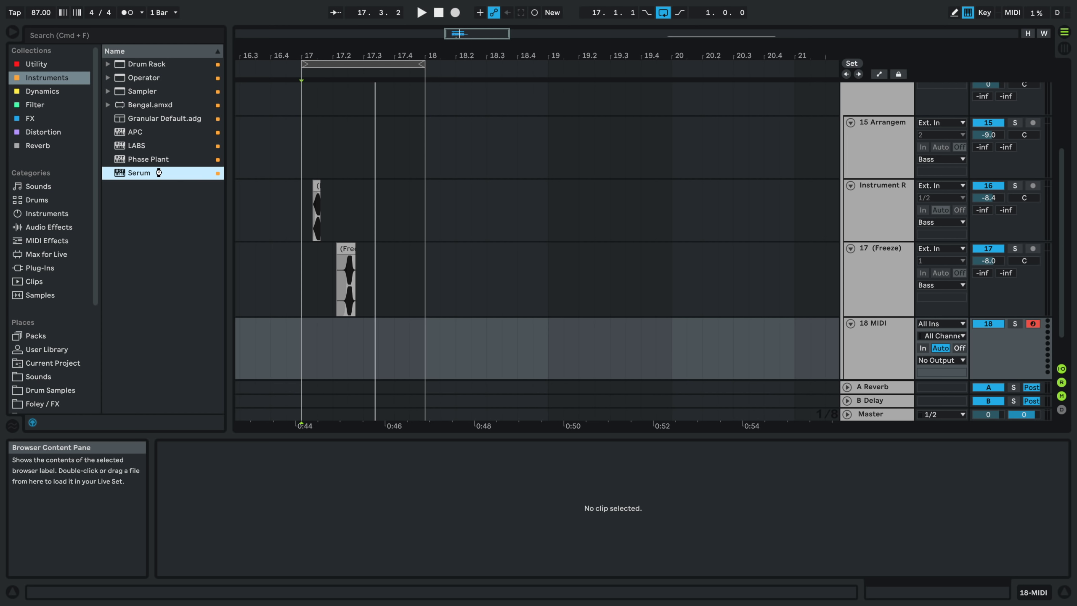
{"action": "double_click", "coordinate": [160, 174]}
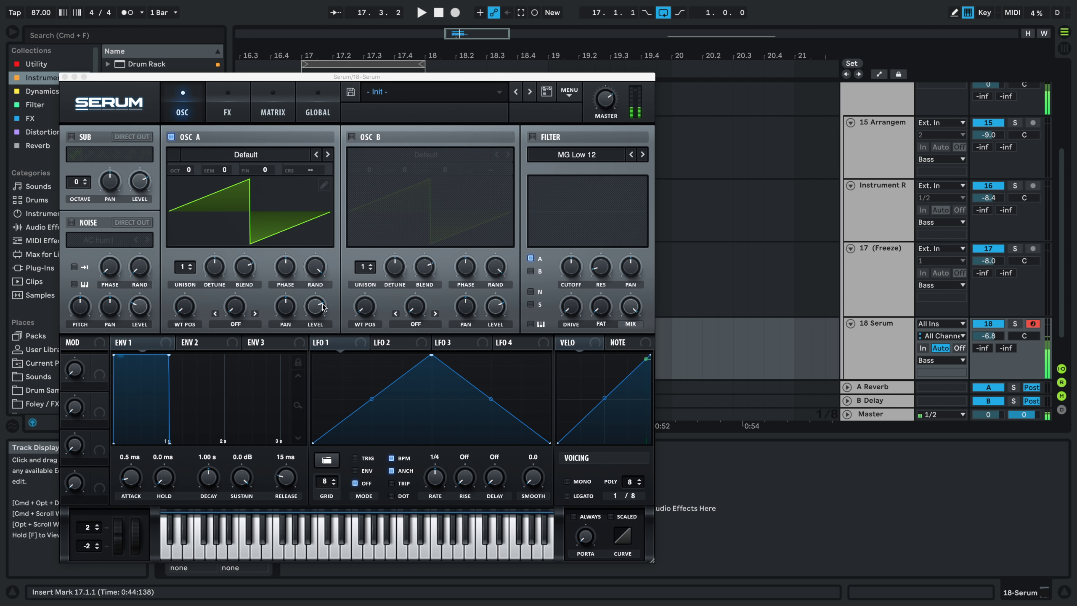
- Set oscillator A to the 4088 wavetable with an adjusted wavetable position, and switch on oscillator B
{"action": "left_click", "coordinate": [328, 155]}
{"action": "left_click_drag", "start_coordinate": [187, 311], "coordinate": [187, 299]}
{"action": "left_click", "coordinate": [352, 137]}
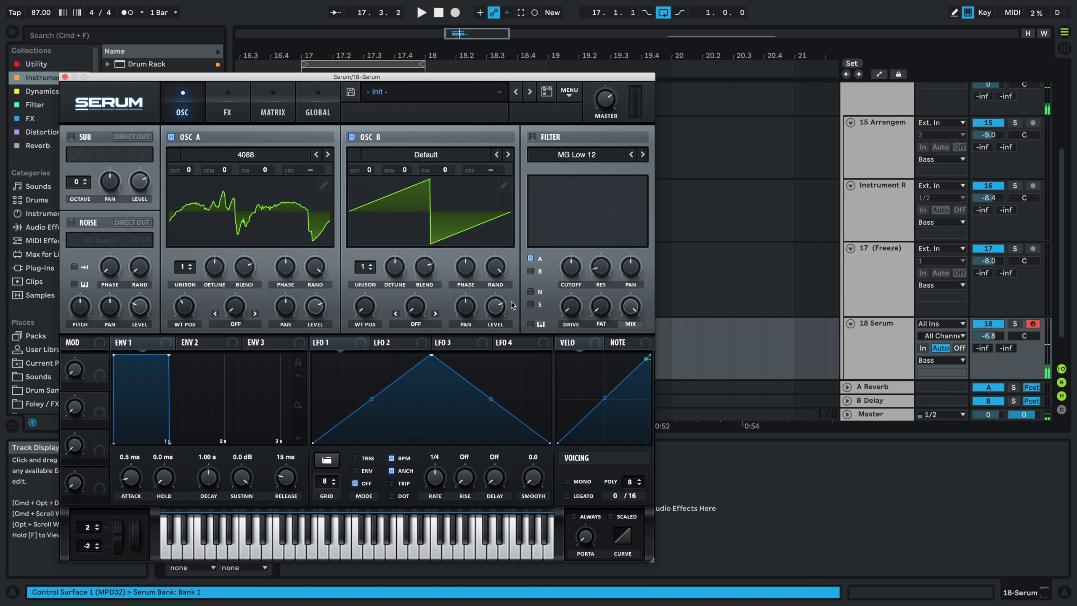
- Set oscillator B to 5 unison voices with random phase at 25% and adjust its level
{"action": "left_click_drag", "start_coordinate": [487, 272], "coordinate": [489, 394]}
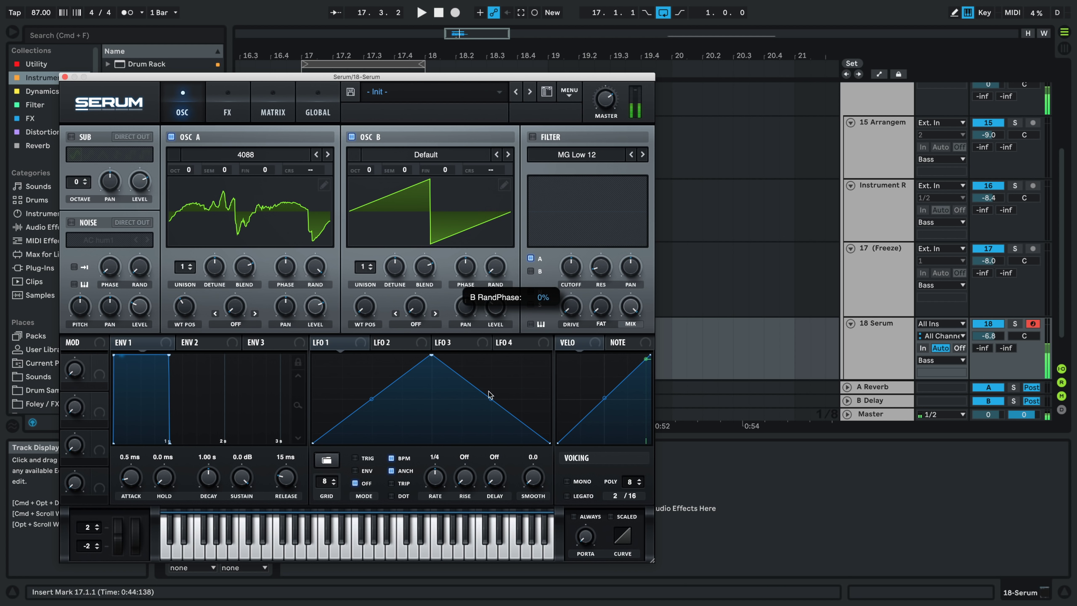
{"action": "left_click_drag", "start_coordinate": [369, 267], "coordinate": [394, 301]}
{"action": "left_click_drag", "start_coordinate": [493, 269], "coordinate": [494, 253]}
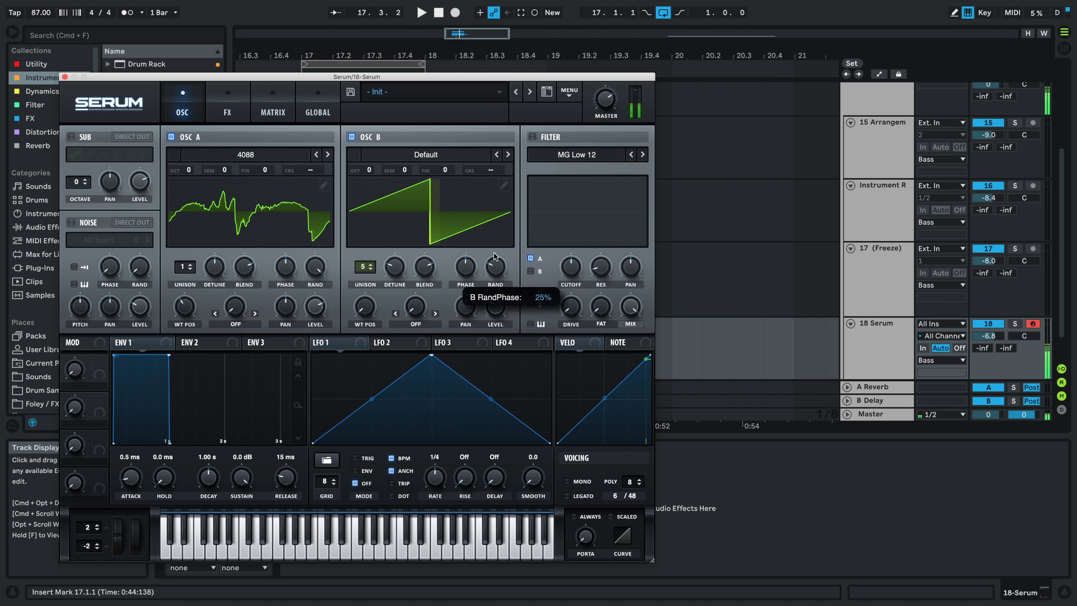
{"action": "left_click_drag", "start_coordinate": [491, 301], "coordinate": [490, 292]}
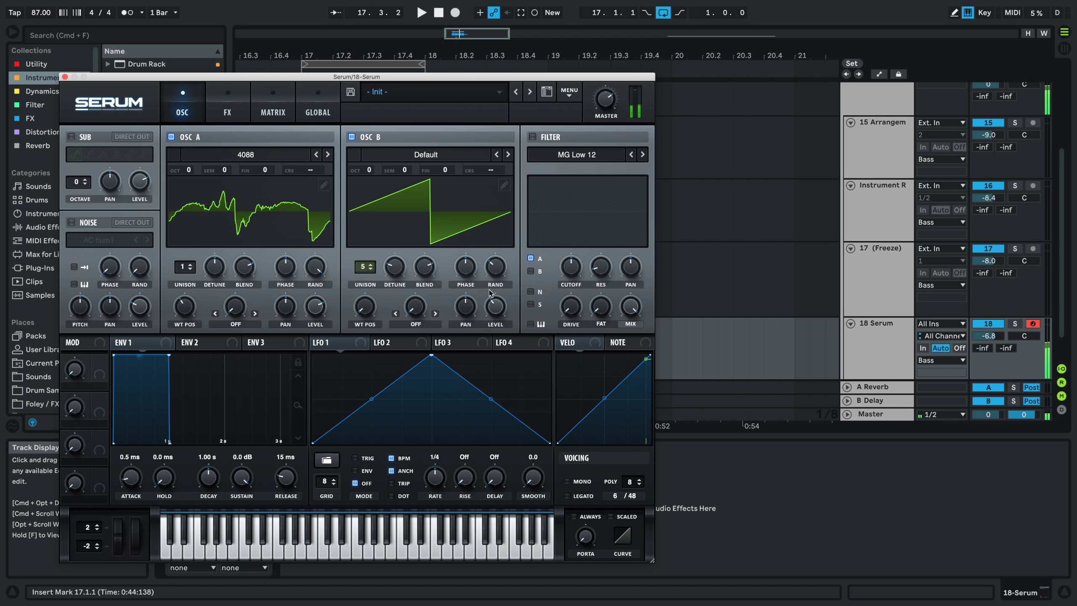
- Adjust oscillator A's wavetable position, close Serum and lower the Serum track's volume to -50 dB
{"action": "mouse_move", "coordinate": [183, 297]}
{"action": "left_mouse_down"}
{"action": "mouse_move", "coordinate": [190, 241]}
{"action": "mouse_move", "coordinate": [176, 305]}
{"action": "left_mouse_up"}
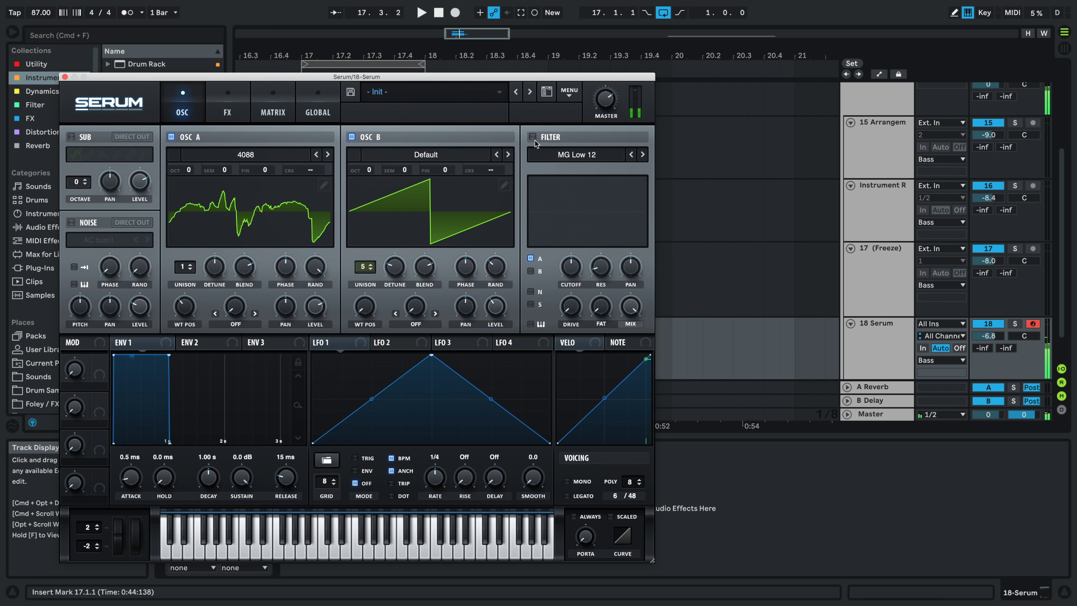
{"action": "left_click", "coordinate": [65, 77]}
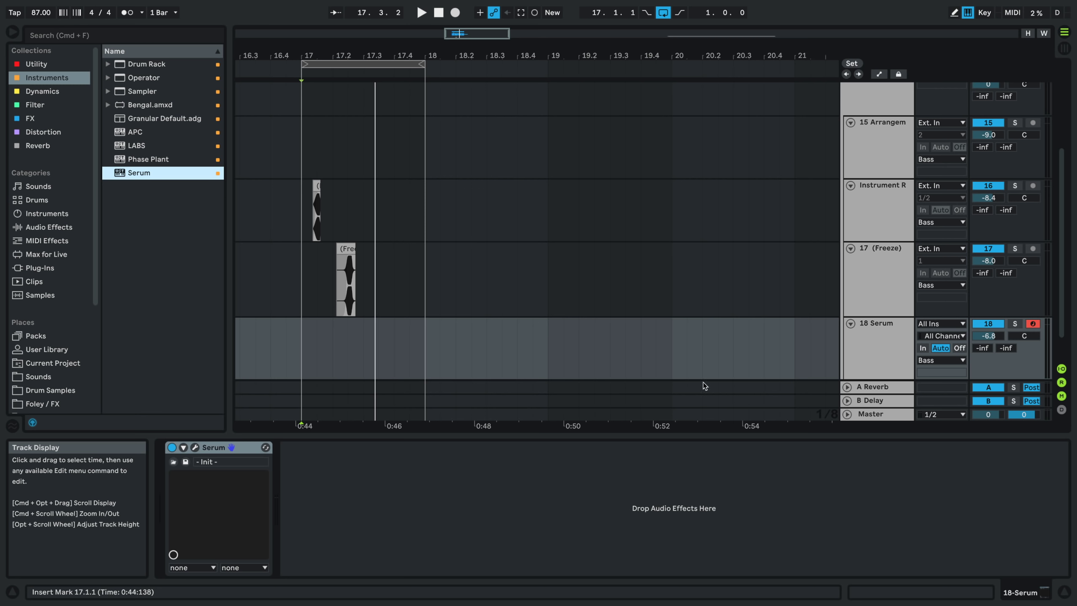
{"action": "left_click_drag", "start_coordinate": [987, 336], "coordinate": [988, 346]}
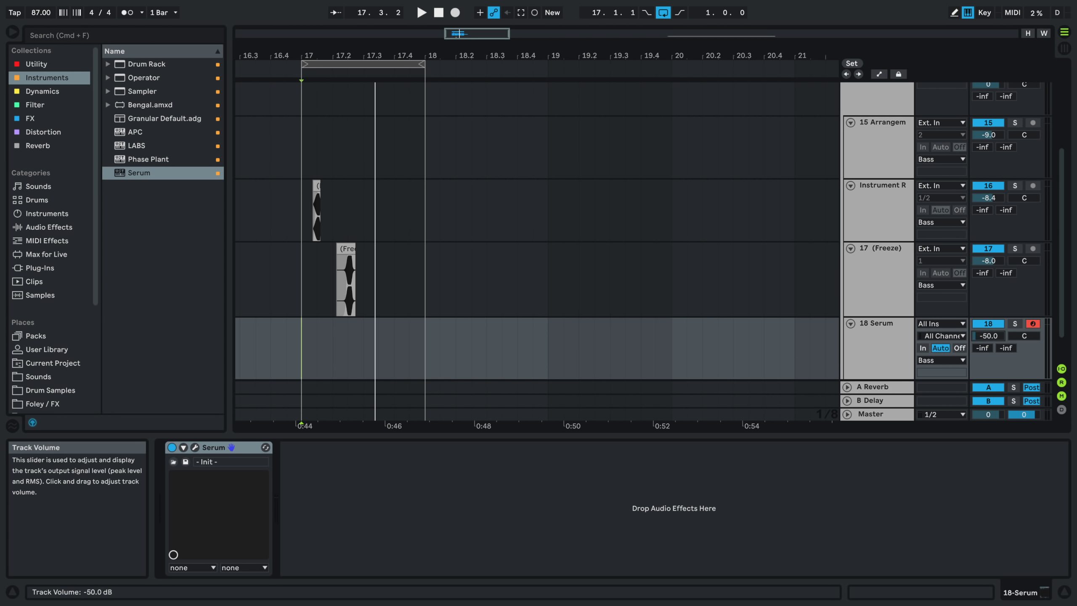
- Switch on Serum's filter and set its type to Reverb from the Misc group
{"action": "left_click", "coordinate": [195, 448]}
{"action": "left_click", "coordinate": [533, 136]}
{"action": "left_click", "coordinate": [576, 154]}
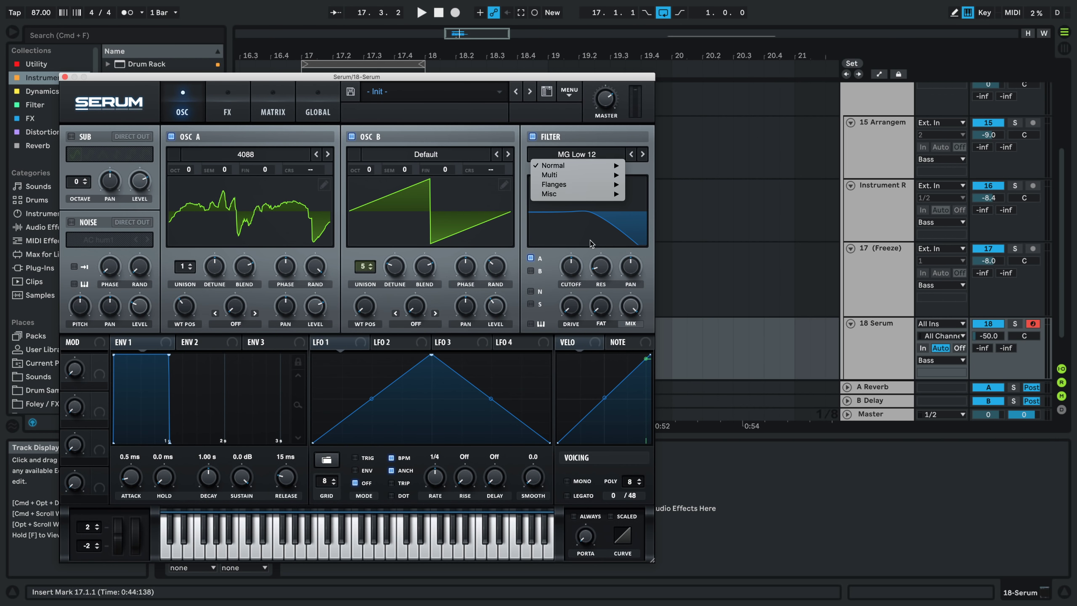
{"action": "mouse_move", "coordinate": [589, 197]}
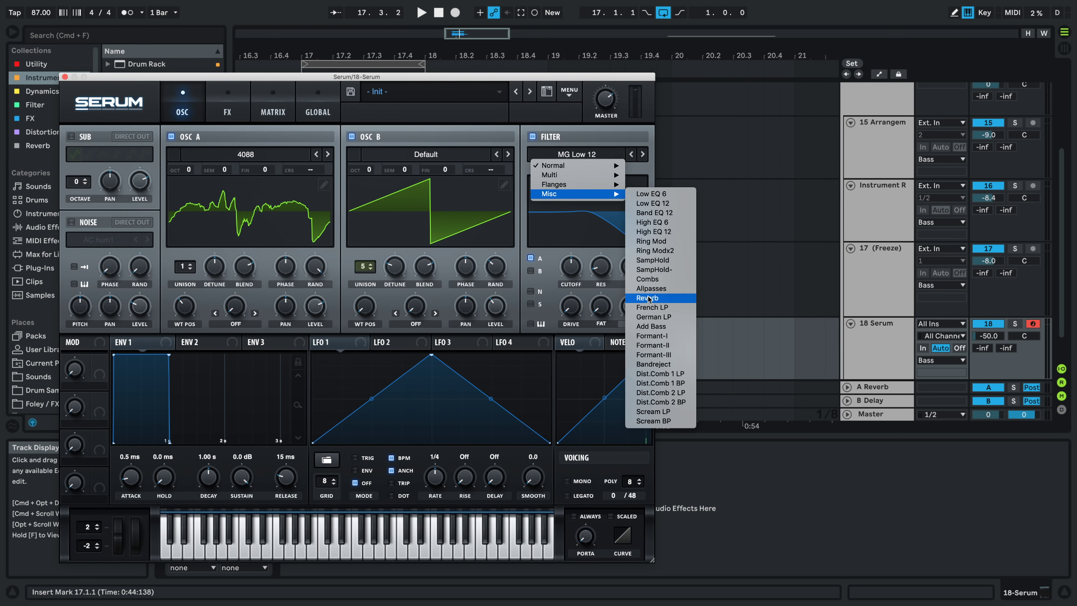
{"action": "left_click", "coordinate": [650, 301]}
- Adjust the Reverb filter's resonance and raise its drive
{"action": "left_click_drag", "start_coordinate": [600, 270], "coordinate": [600, 13]}
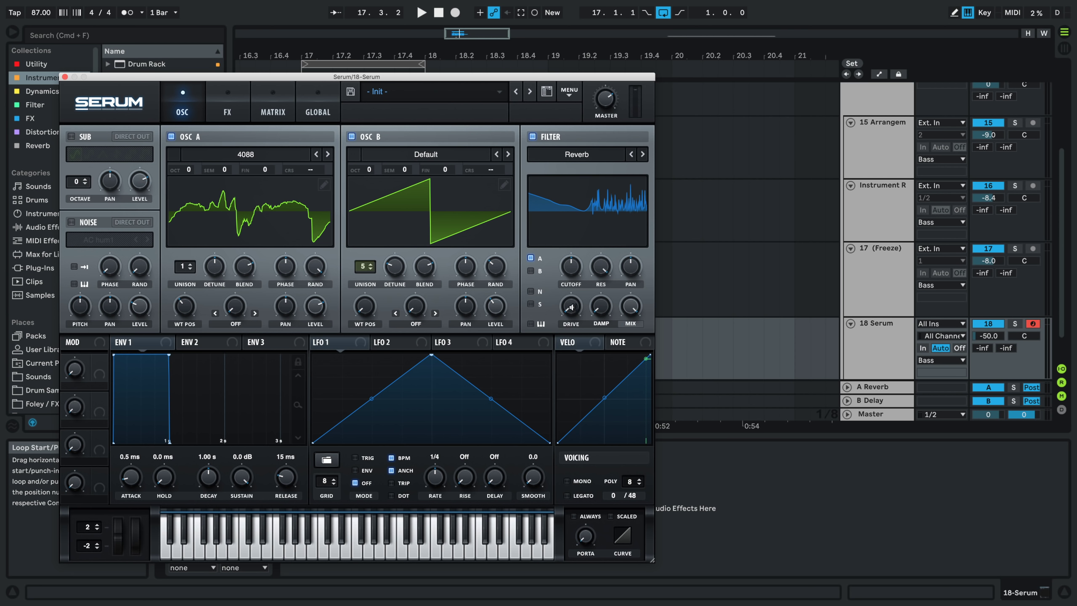
{"action": "left_click_drag", "start_coordinate": [571, 308], "coordinate": [622, 226]}
{"action": "mouse_move", "coordinate": [569, 319]}
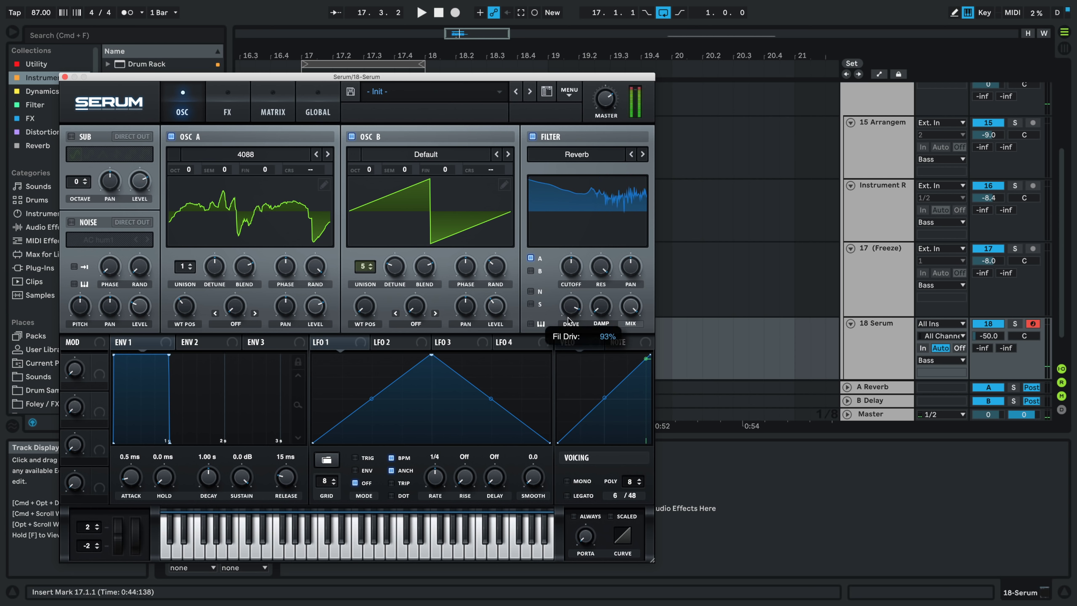
{"action": "left_click_drag", "start_coordinate": [562, 334], "coordinate": [567, 324]}
{"action": "left_click_drag", "start_coordinate": [596, 270], "coordinate": [595, 275]}
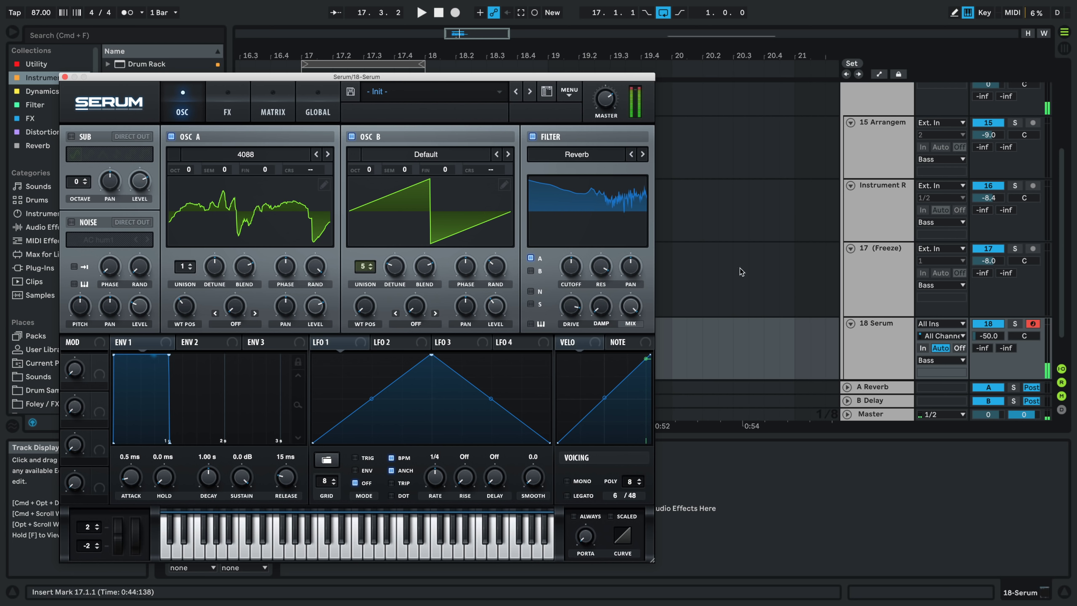
- Raise the Serum track's volume to -31 dB and set the filter cutoff to about 147 Hz
{"action": "left_click_drag", "start_coordinate": [989, 336], "coordinate": [989, 333]}
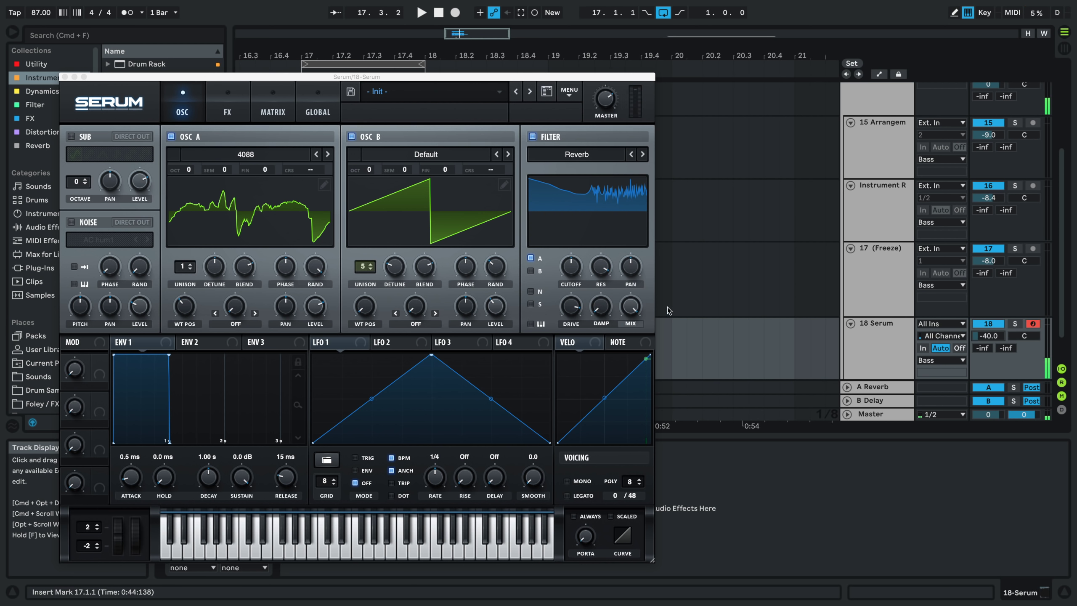
{"action": "mouse_move", "coordinate": [565, 272]}
{"action": "left_mouse_down"}
{"action": "mouse_move", "coordinate": [556, 307]}
{"action": "mouse_move", "coordinate": [558, 278]}
{"action": "left_mouse_up"}
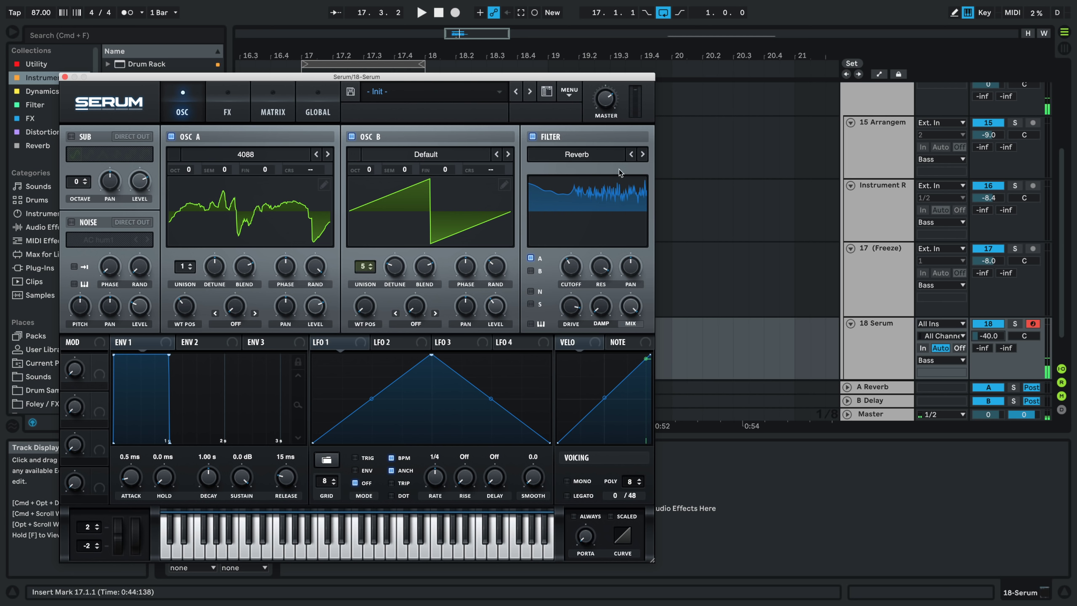
{"action": "left_click_drag", "start_coordinate": [1004, 341], "coordinate": [990, 339]}
{"action": "left_click_drag", "start_coordinate": [568, 273], "coordinate": [569, 298]}
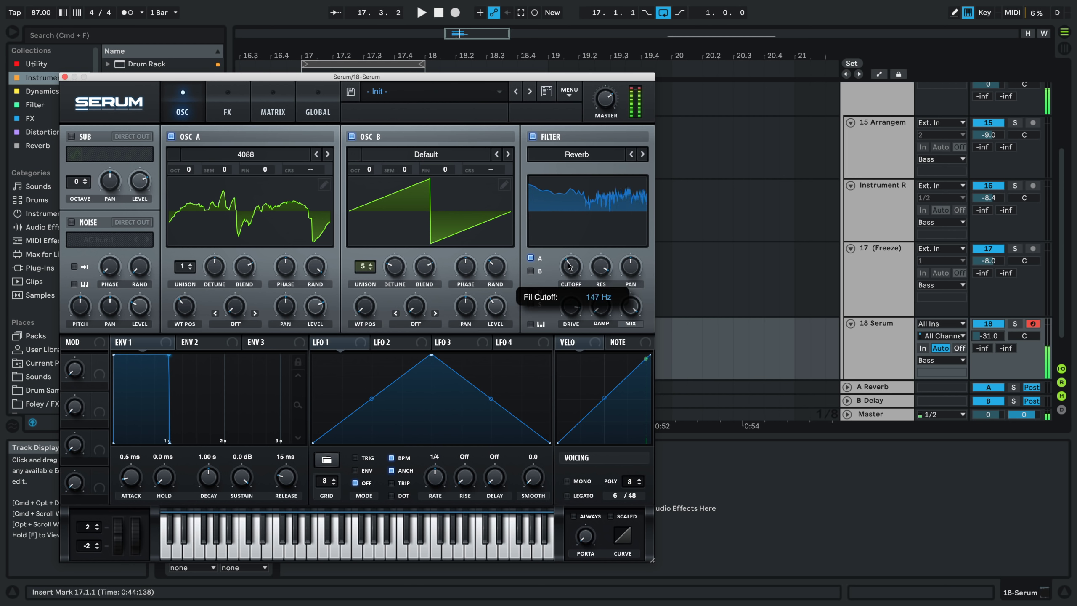
- Close Serum and load MWaveShaper from the Distortion collection after it on the Serum track
{"action": "left_click", "coordinate": [64, 77]}
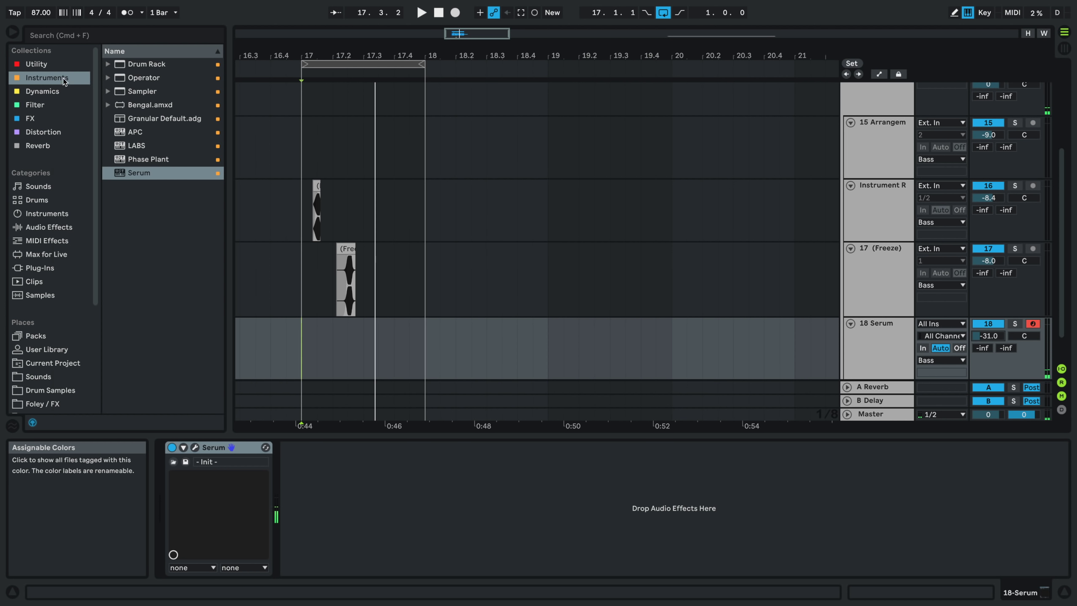
{"action": "left_click", "coordinate": [43, 132]}
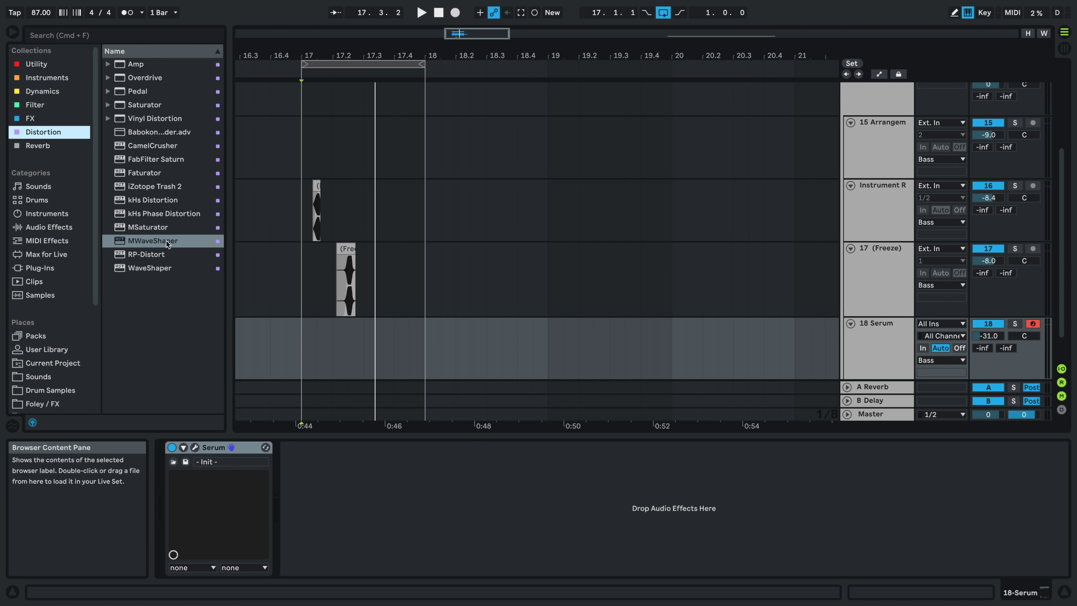
{"action": "double_click", "coordinate": [153, 241]}
- Set MWaveShaper to 100% dry/wet, bend its shaping curve upward and adjust the input and output gain
{"action": "left_click_drag", "start_coordinate": [80, 109], "coordinate": [87, 64]}
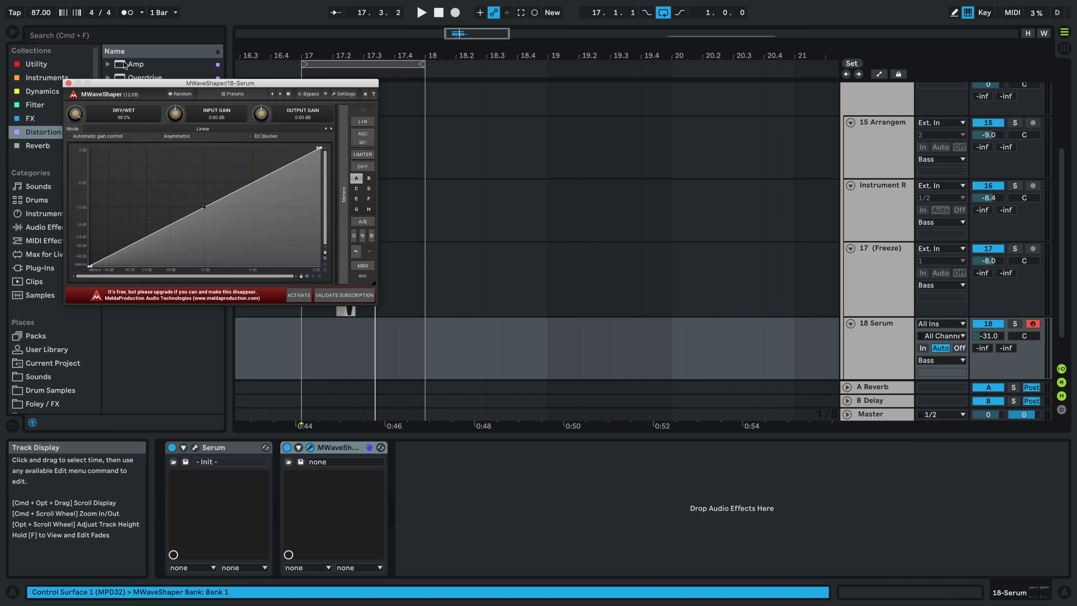
{"action": "left_click_drag", "start_coordinate": [205, 204], "coordinate": [161, 188]}
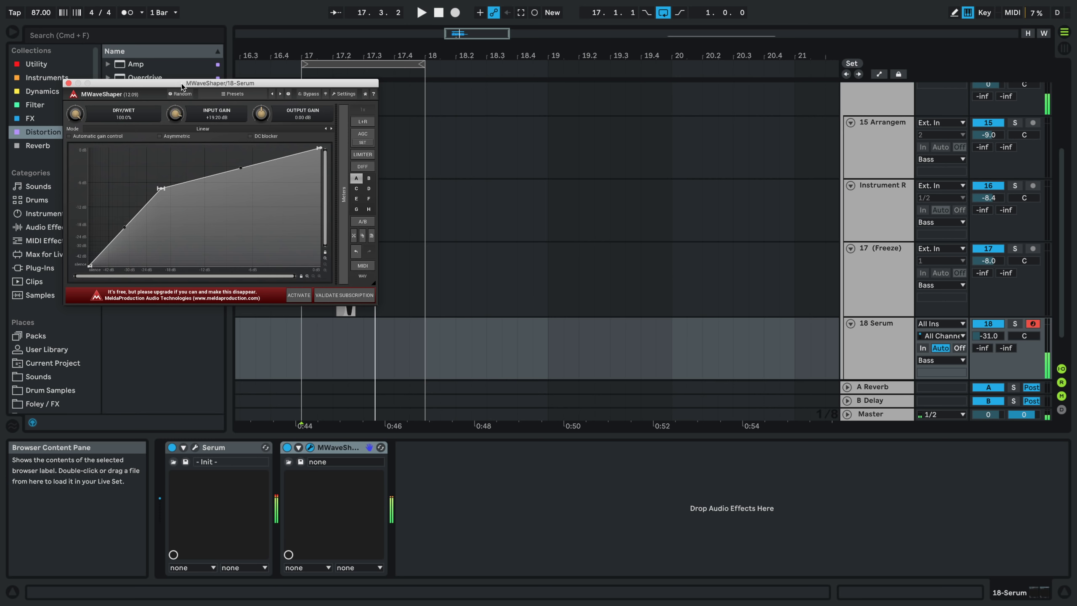
{"action": "left_click_drag", "start_coordinate": [262, 115], "coordinate": [263, 101]}
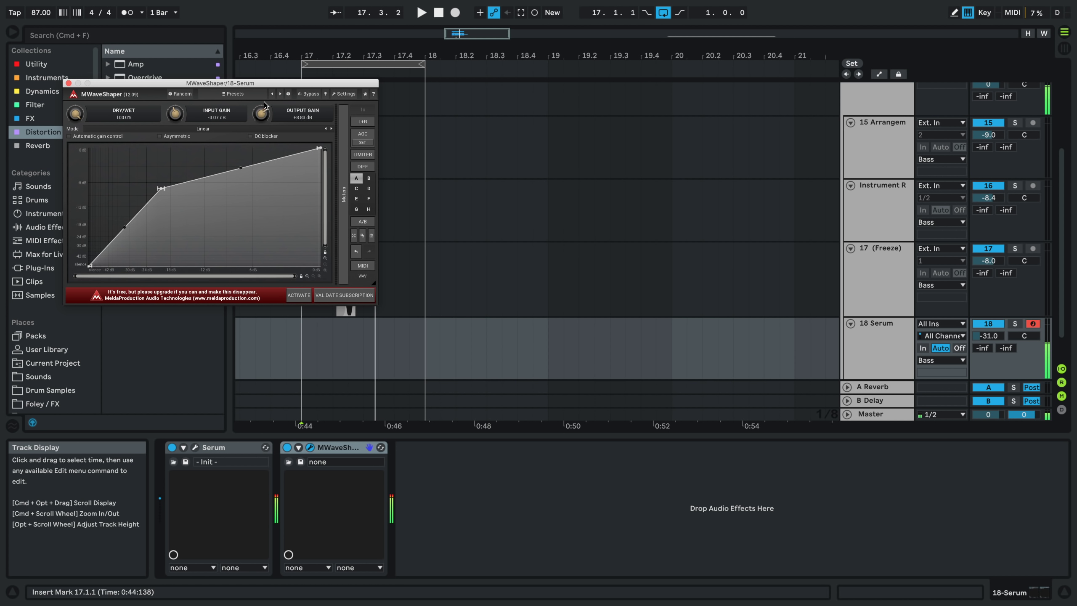
- Adjust Serum's master level and the Reverb filter's cutoff and drive, and set its resonance to about 97%
{"action": "left_click", "coordinate": [195, 448]}
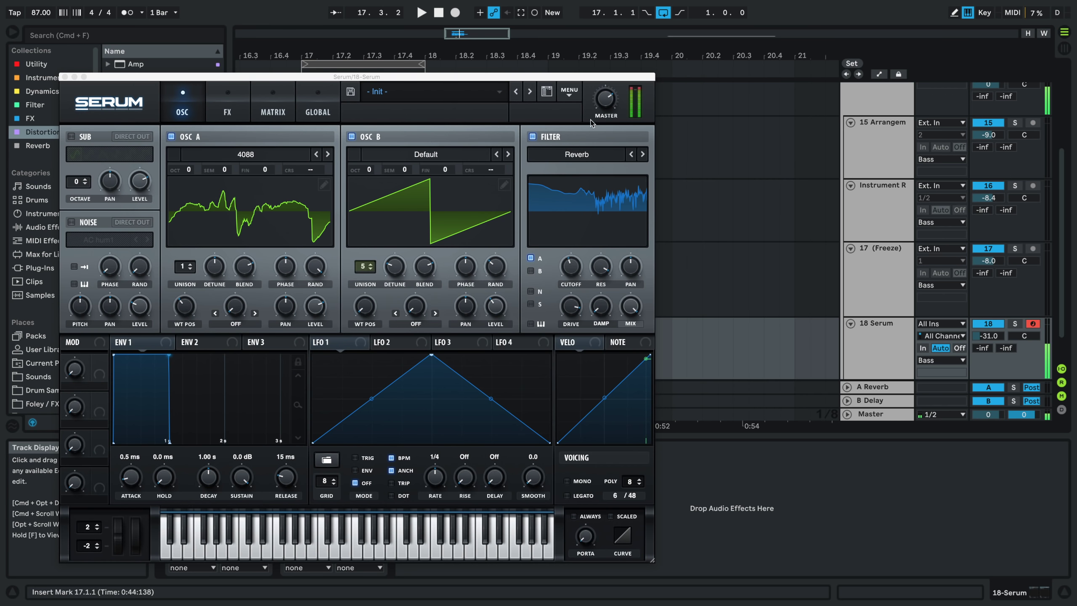
{"action": "left_click_drag", "start_coordinate": [610, 94], "coordinate": [601, 126]}
{"action": "mouse_move", "coordinate": [572, 266]}
{"action": "left_mouse_down"}
{"action": "mouse_move", "coordinate": [560, 281]}
{"action": "mouse_move", "coordinate": [562, 254]}
{"action": "left_mouse_up"}
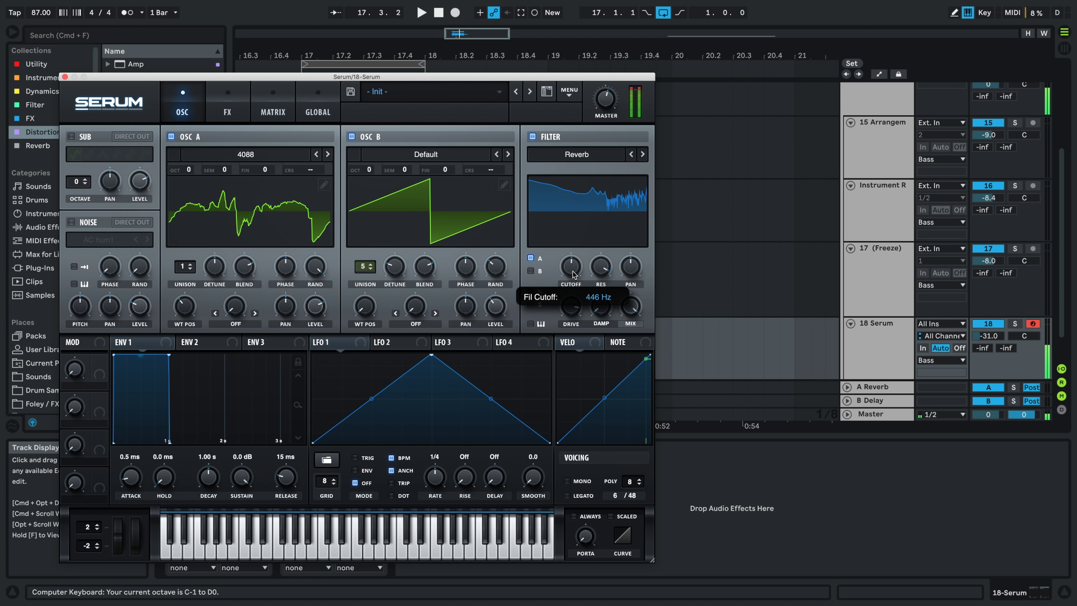
{"action": "key", "text": "x"}
{"action": "left_click_drag", "start_coordinate": [573, 275], "coordinate": [597, 282]}
{"action": "left_click_drag", "start_coordinate": [573, 264], "coordinate": [571, 254]}
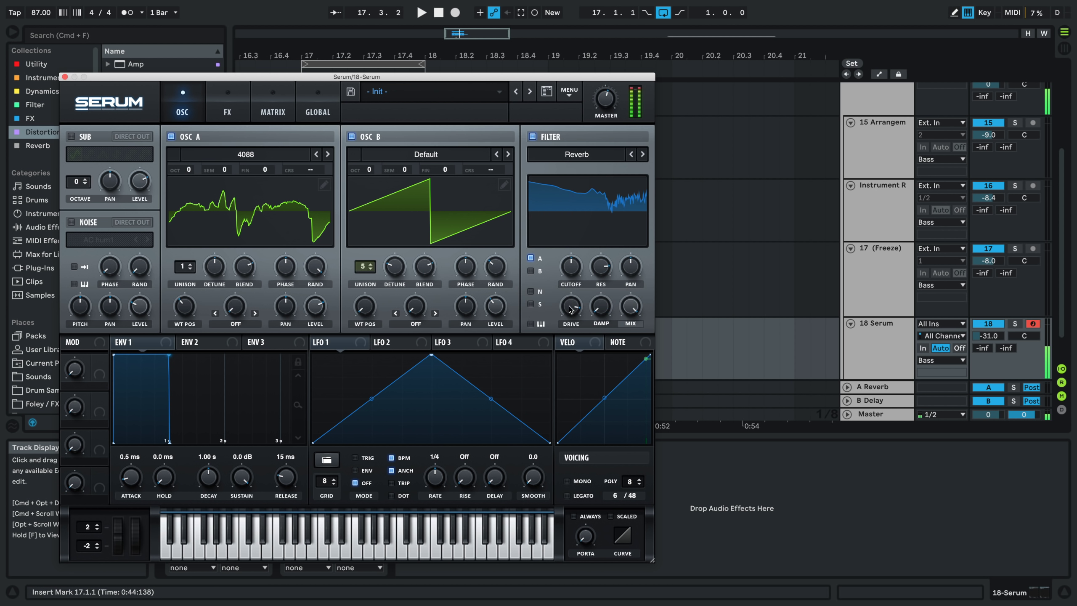
{"action": "left_click_drag", "start_coordinate": [572, 306], "coordinate": [608, 252]}
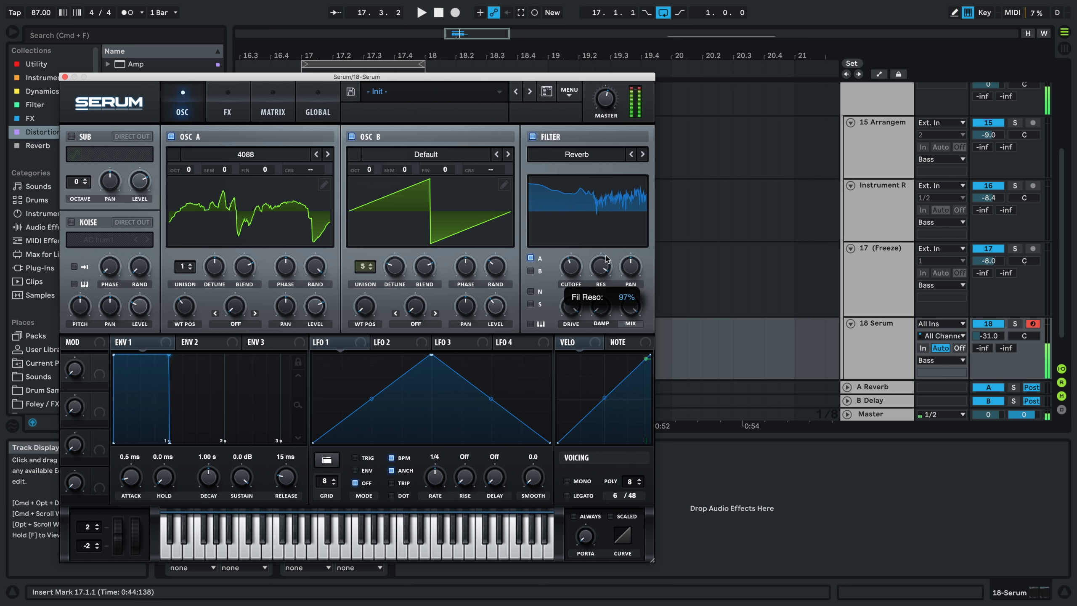
- Place the MWaveShaper and Serum windows apart, steepen MWaveShaper's curve and raise its input gain to +13.44 dB
{"action": "left_click_drag", "start_coordinate": [403, 81], "coordinate": [630, 150]}
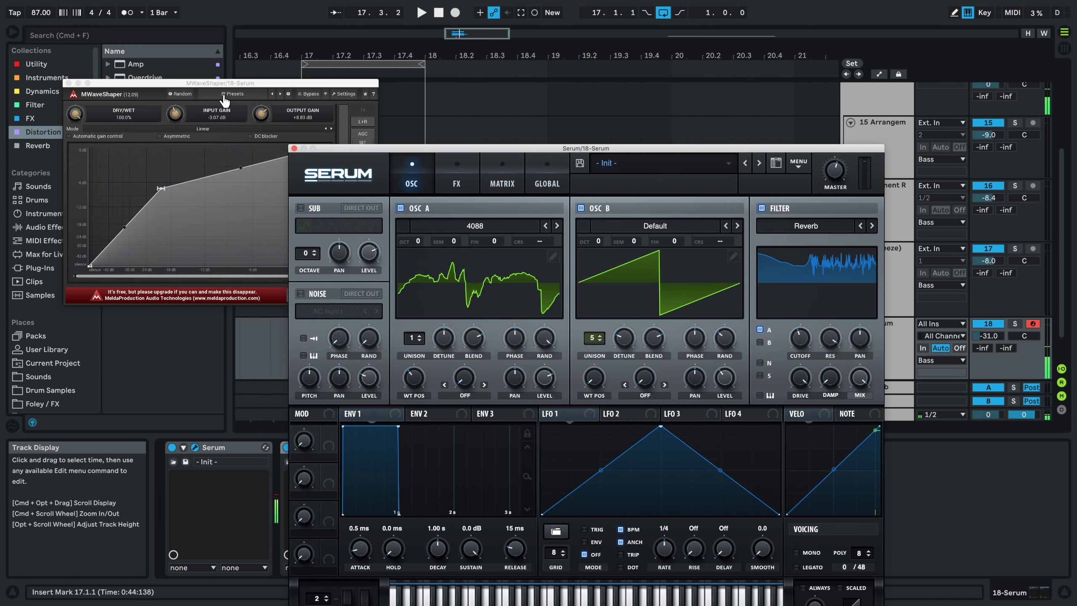
{"action": "left_click_drag", "start_coordinate": [155, 83], "coordinate": [626, 80]}
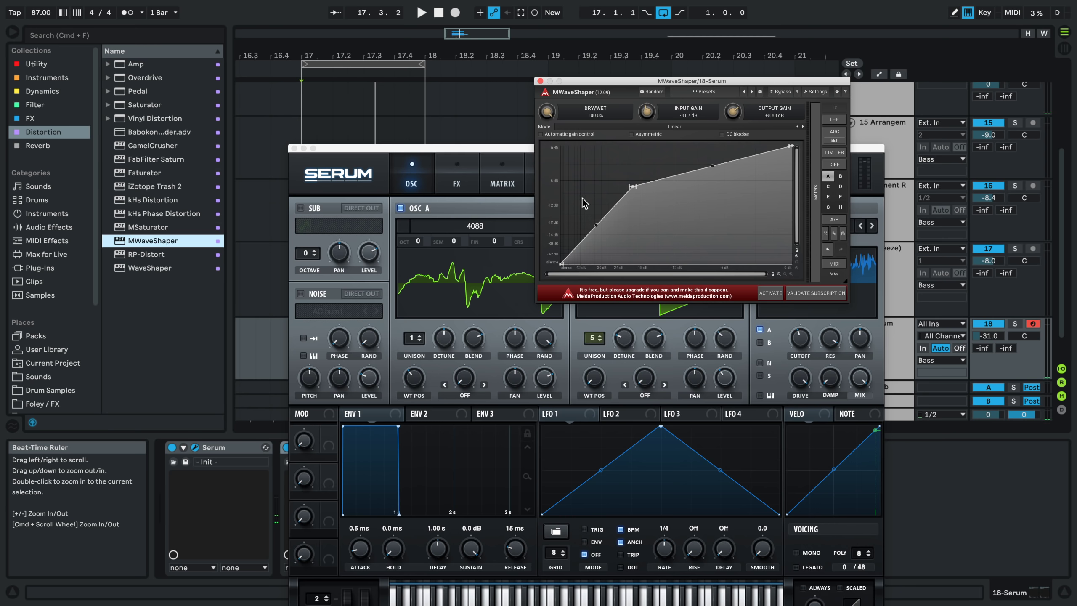
{"action": "left_click_drag", "start_coordinate": [635, 183], "coordinate": [611, 163]}
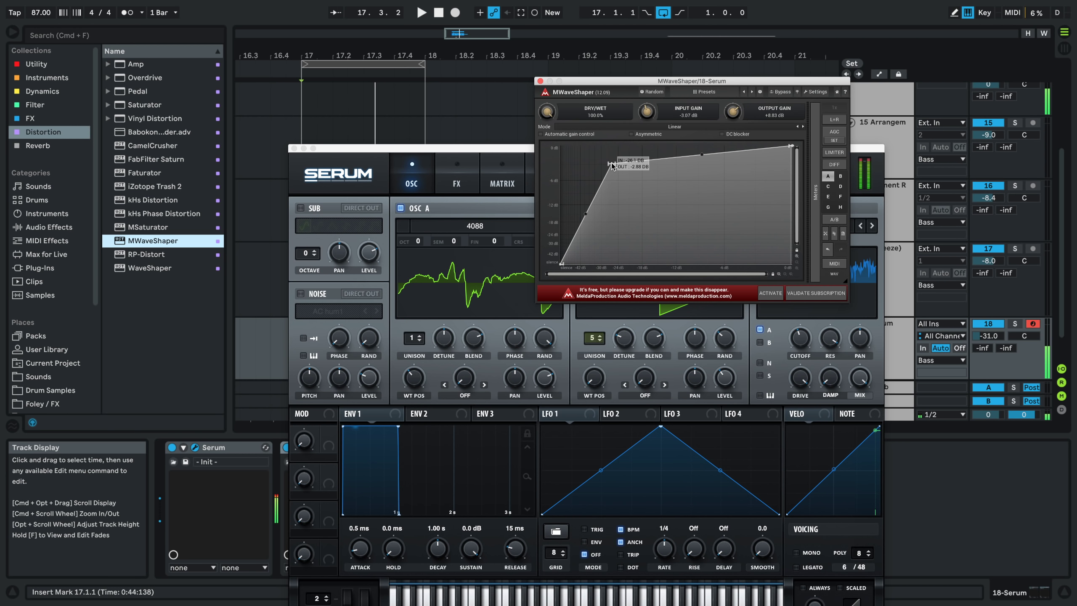
{"action": "left_click_drag", "start_coordinate": [647, 114], "coordinate": [646, 85]}
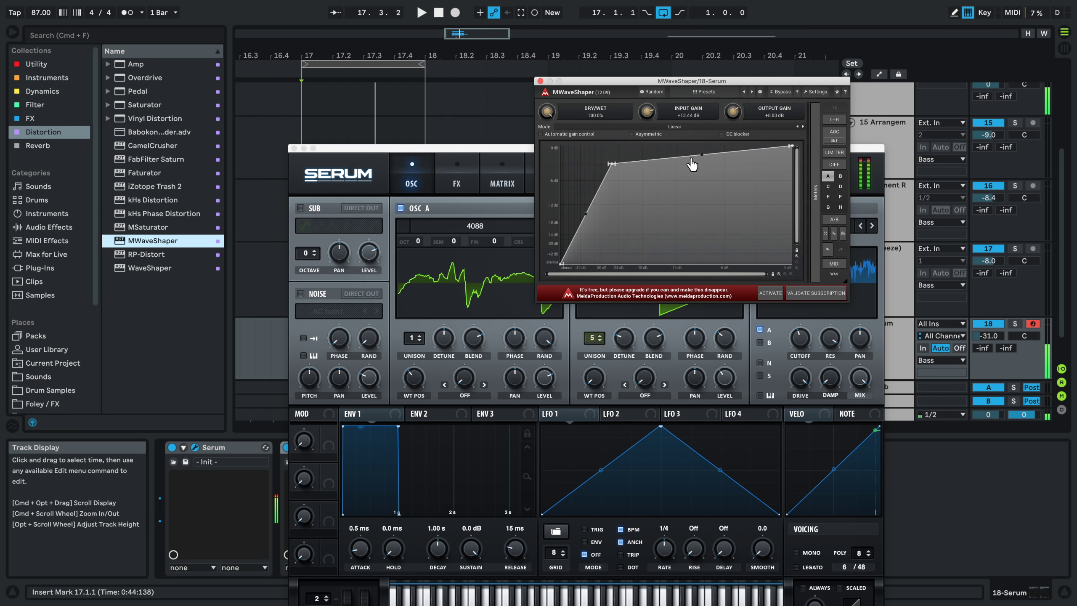
- Lower the Reverb filter's resonance to about 86% and adjust oscillator A's wavetable position and the filter cutoff
{"action": "left_click", "coordinate": [829, 339]}
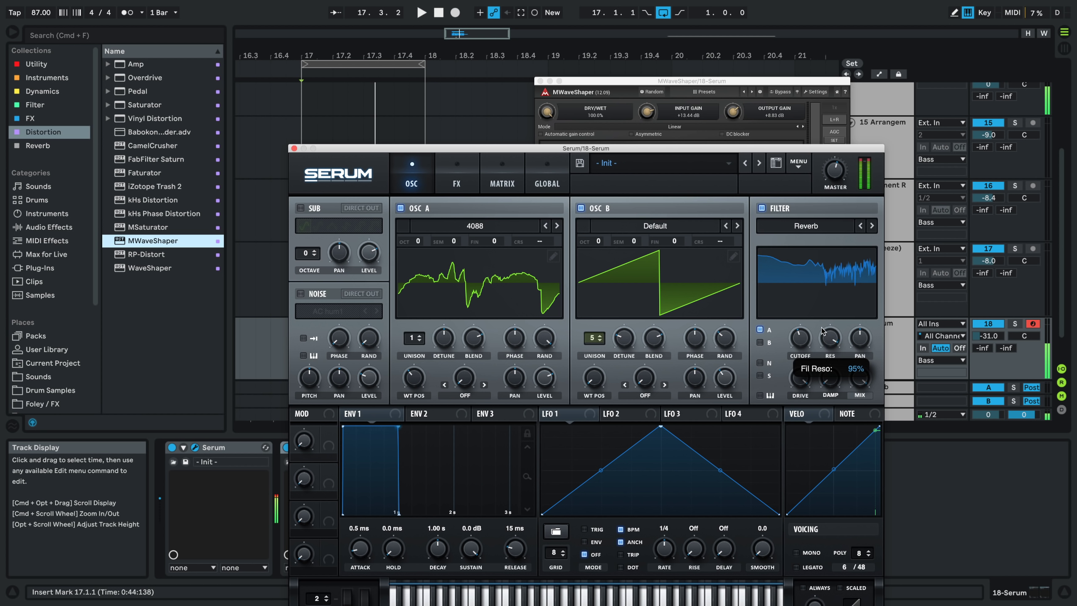
{"action": "left_click_drag", "start_coordinate": [822, 331], "coordinate": [804, 366]}
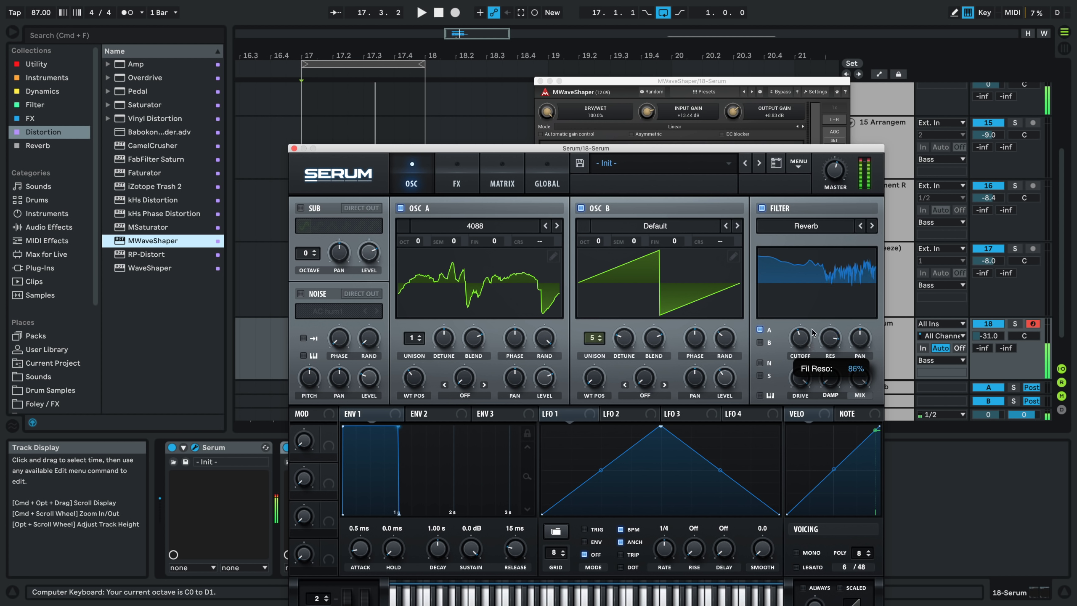
{"action": "left_click_drag", "start_coordinate": [414, 377], "coordinate": [407, 347]}
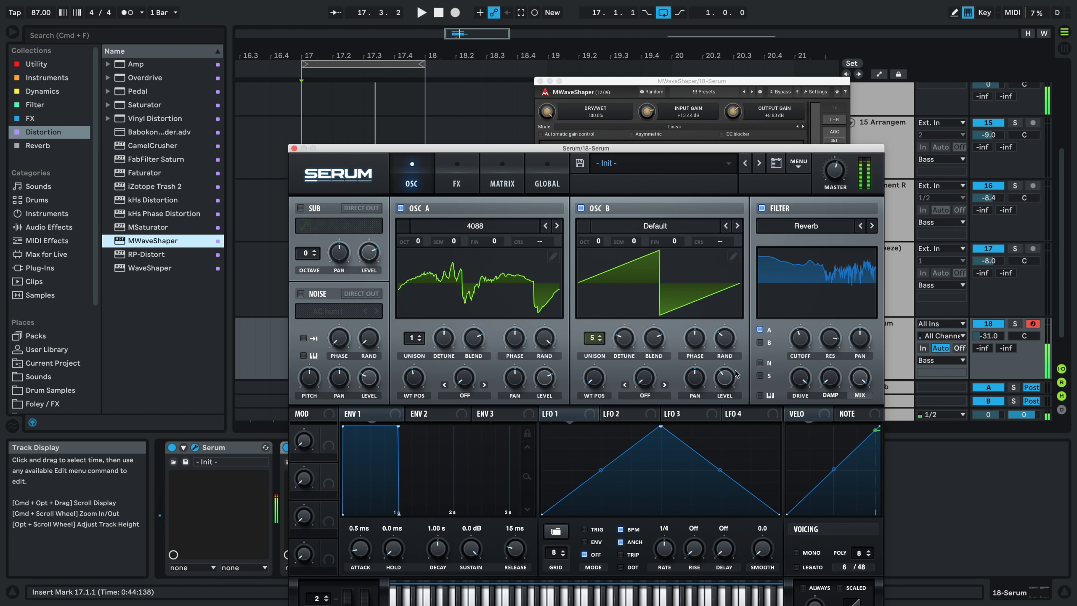
{"action": "left_click_drag", "start_coordinate": [797, 340], "coordinate": [815, 326]}
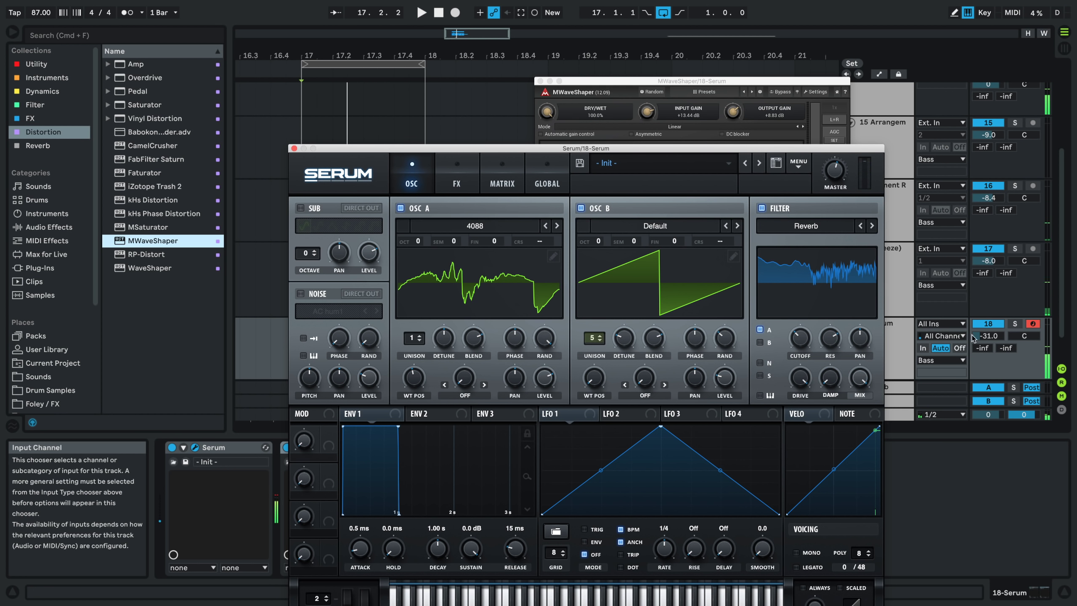
- Raise the Serum track's volume to -22 dB and readjust the filter cutoff while auditioning the loop
{"action": "left_click_drag", "start_coordinate": [988, 337], "coordinate": [988, 328]}
{"action": "key", "text": "space"}
{"action": "mouse_move", "coordinate": [794, 338]}
{"action": "left_mouse_down"}
{"action": "mouse_move", "coordinate": [783, 342]}
{"action": "mouse_move", "coordinate": [835, 343]}
{"action": "mouse_move", "coordinate": [835, 327]}
{"action": "mouse_move", "coordinate": [824, 343]}
{"action": "mouse_move", "coordinate": [820, 331]}
{"action": "mouse_move", "coordinate": [811, 357]}
{"action": "mouse_move", "coordinate": [811, 313]}
{"action": "mouse_move", "coordinate": [799, 348]}
{"action": "left_mouse_up"}
{"action": "key", "text": "space"}
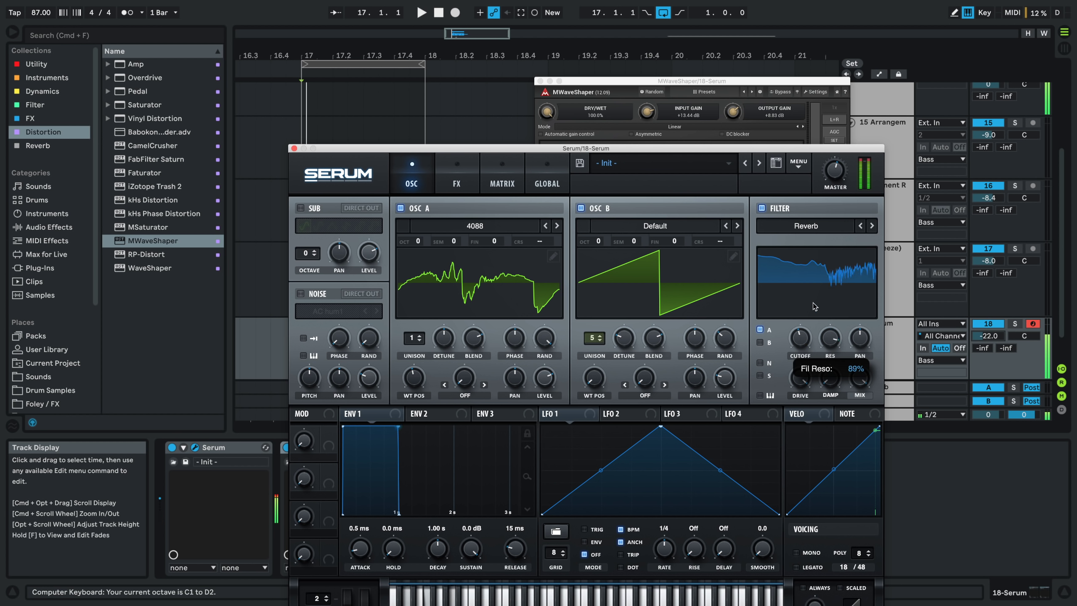
- Sweep the Reverb filter's resonance between about 100% and 81% while auditioning the sound
{"action": "mouse_move", "coordinate": [813, 303]}
{"action": "left_mouse_down"}
{"action": "mouse_move", "coordinate": [805, 338]}
{"action": "mouse_move", "coordinate": [821, 287]}
{"action": "left_mouse_up"}
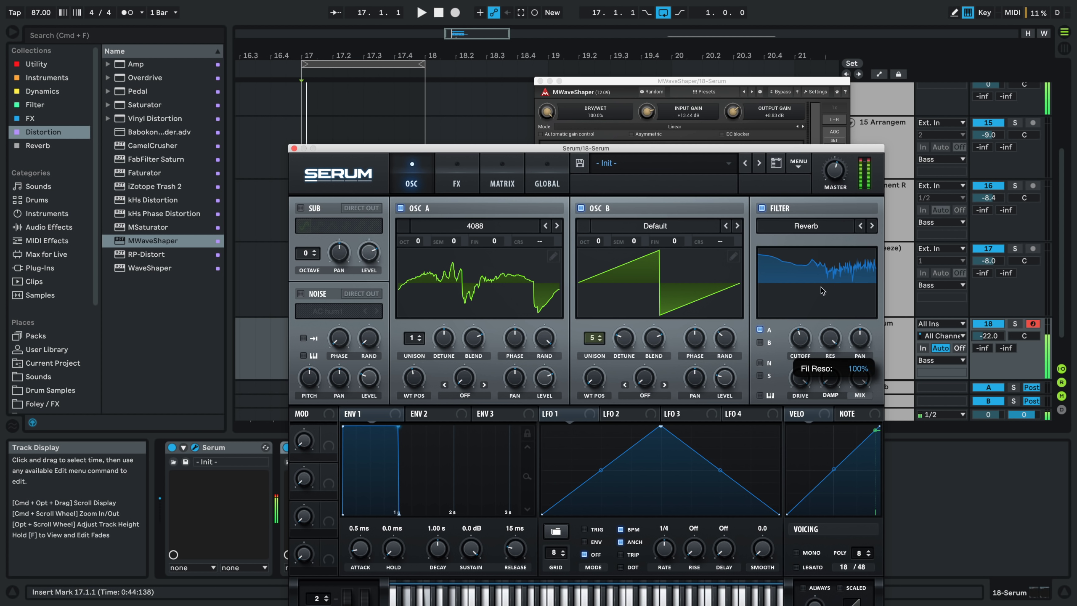
{"action": "key", "text": "space"}
{"action": "mouse_move", "coordinate": [831, 342]}
{"action": "left_mouse_down"}
{"action": "mouse_move", "coordinate": [814, 376]}
{"action": "mouse_move", "coordinate": [820, 346]}
{"action": "mouse_move", "coordinate": [810, 364]}
{"action": "mouse_move", "coordinate": [809, 348]}
{"action": "mouse_move", "coordinate": [833, 336]}
{"action": "left_mouse_up"}
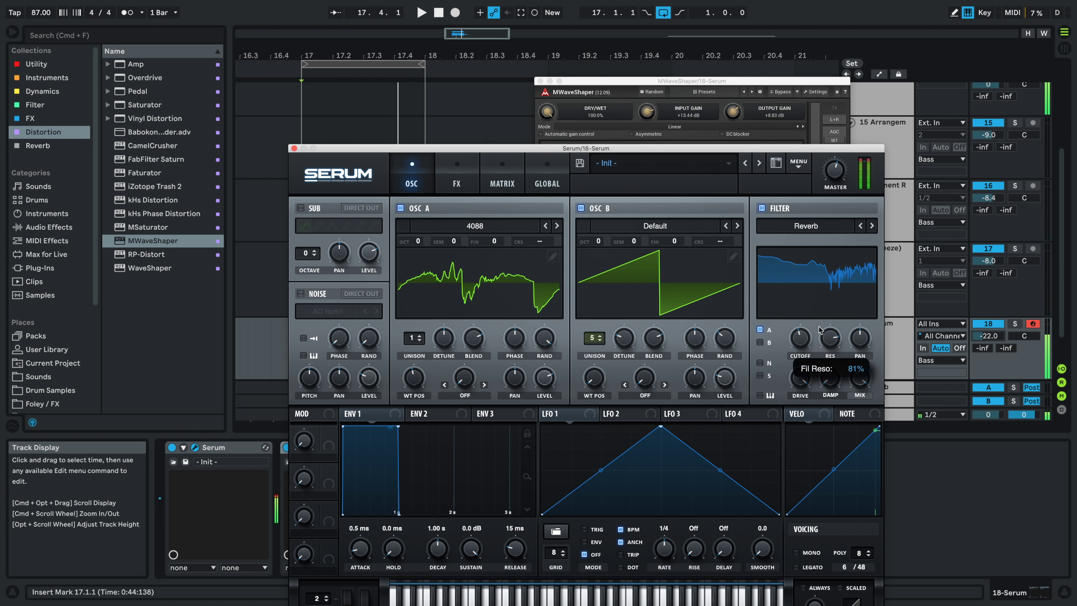
{"action": "left_click_drag", "start_coordinate": [818, 334], "coordinate": [700, 254]}
{"action": "key", "text": "space"}
- Close the Serum and MWaveShaper windows and place the insert marker at 17.2.1 on the Serum track
{"action": "left_click", "coordinate": [294, 148]}
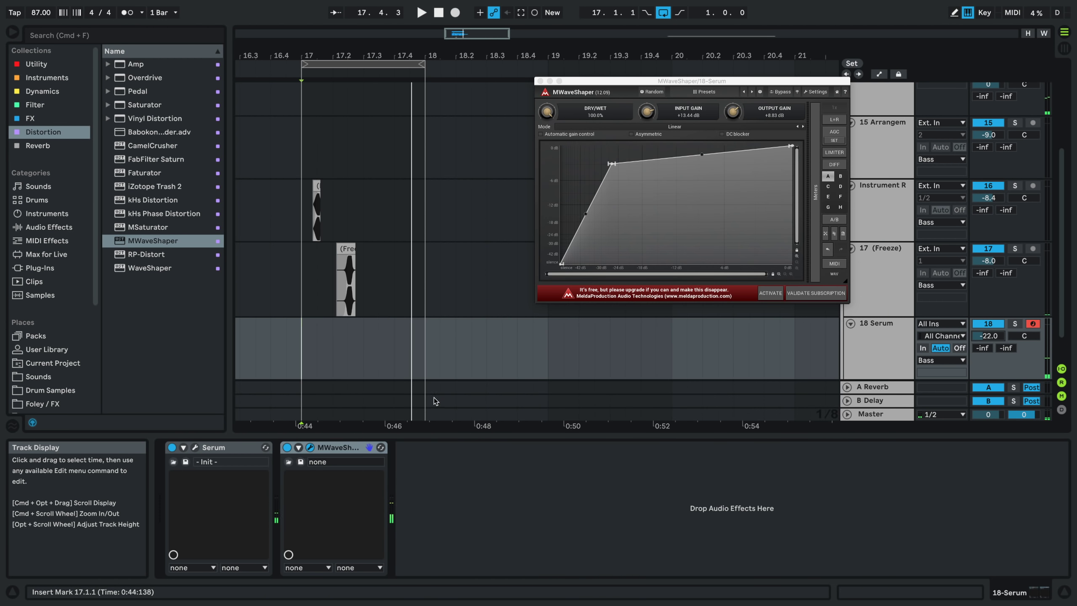
{"action": "left_click", "coordinate": [540, 81]}
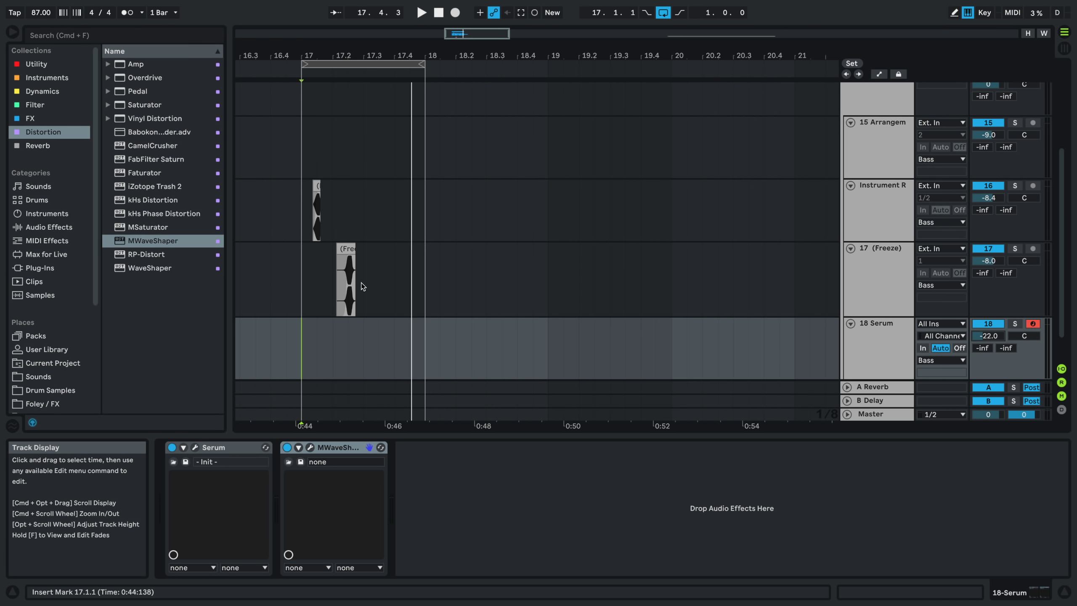
{"action": "left_click", "coordinate": [324, 323]}
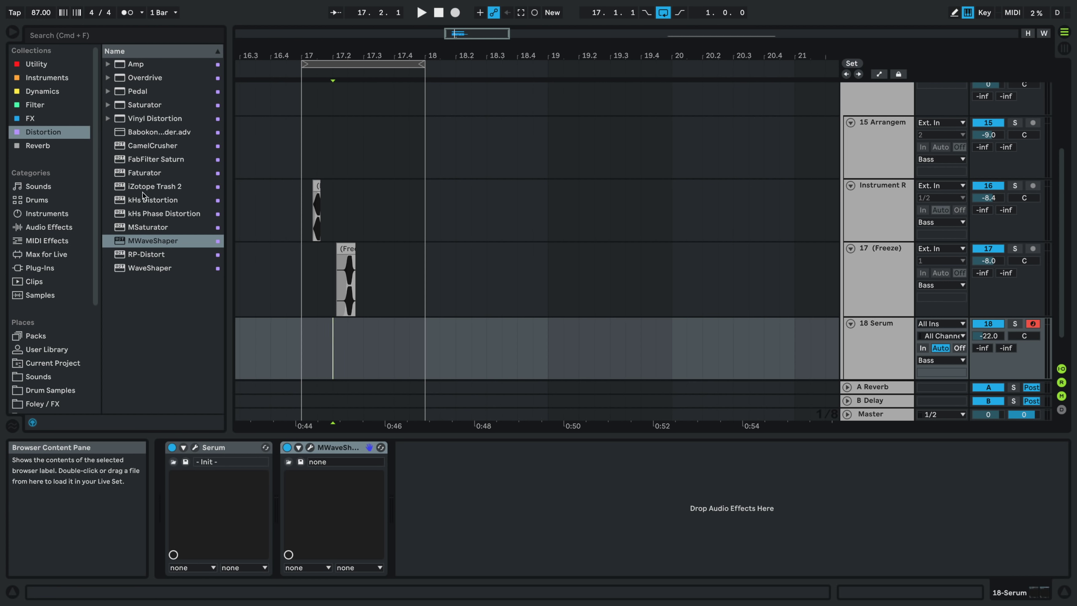
- Add OTT after MWaveShaper with depth 48%, time 55%, input gain 13.9 dB, output gain 12.5 dB, upward about 178% and downward 164%
{"action": "left_click", "coordinate": [30, 118]}
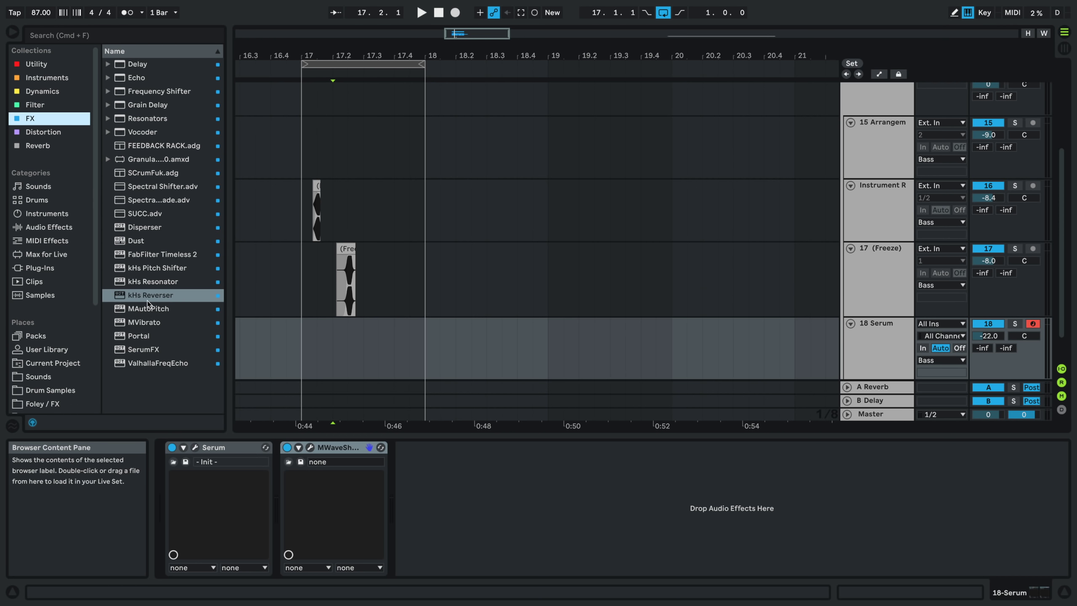
{"action": "left_click", "coordinate": [43, 92]}
{"action": "double_click", "coordinate": [135, 200]}
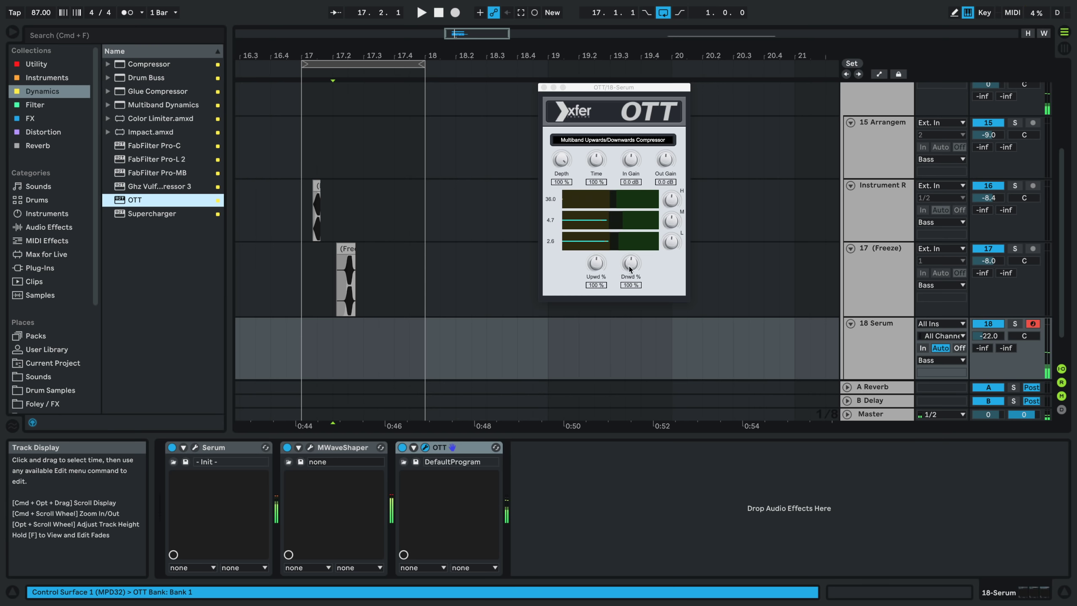
{"action": "left_click_drag", "start_coordinate": [603, 237], "coordinate": [602, 237]}
{"action": "left_click_drag", "start_coordinate": [633, 262], "coordinate": [636, 236]}
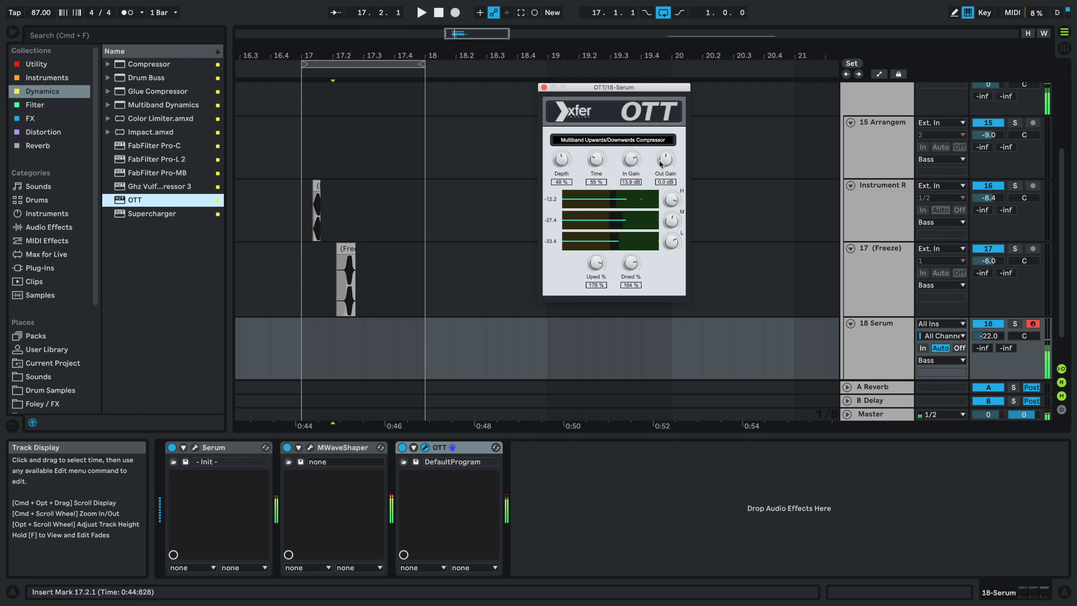
- Duplicate OTT with a raised low band, downward 107%, depth 39% and time 47%, lowering the Serum track's volume to -31.5 dB
{"action": "left_click", "coordinate": [442, 448]}
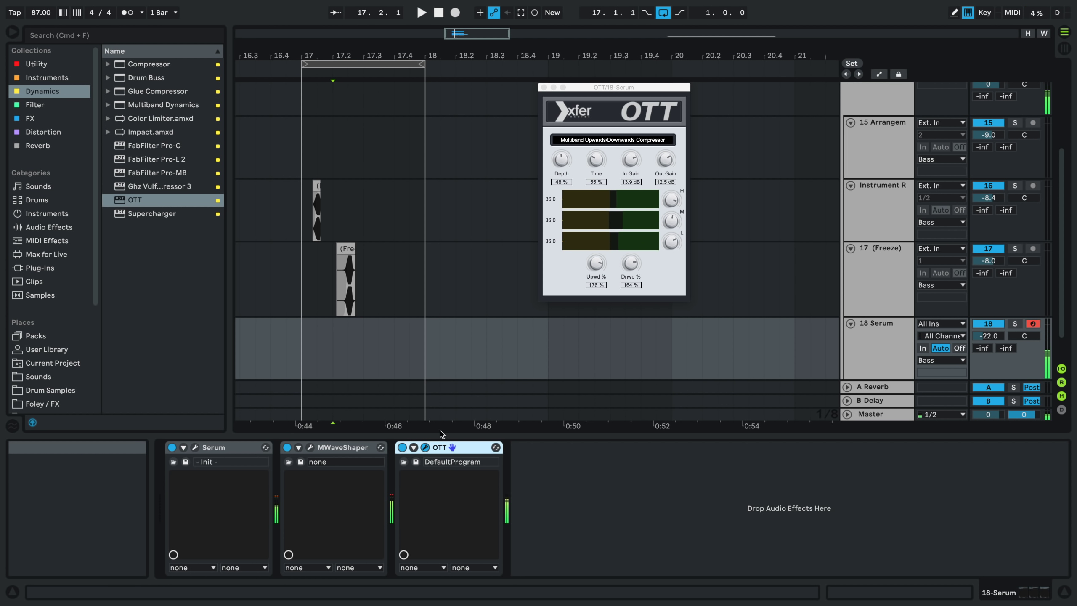
{"action": "key", "text": "super+d"}
{"action": "left_click_drag", "start_coordinate": [672, 243], "coordinate": [686, 201]}
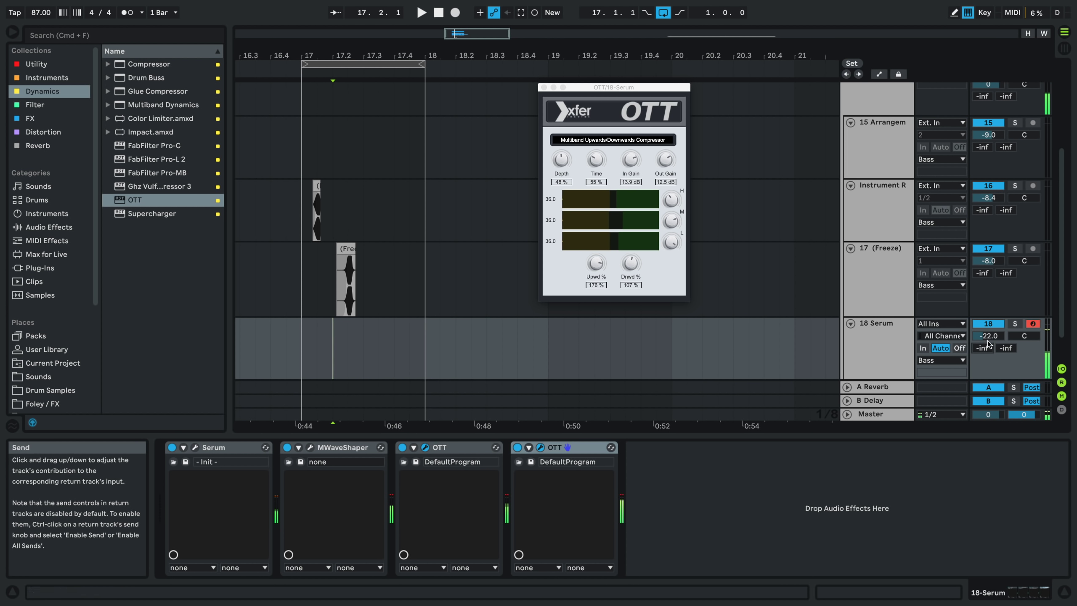
{"action": "left_click_drag", "start_coordinate": [988, 336], "coordinate": [988, 352]}
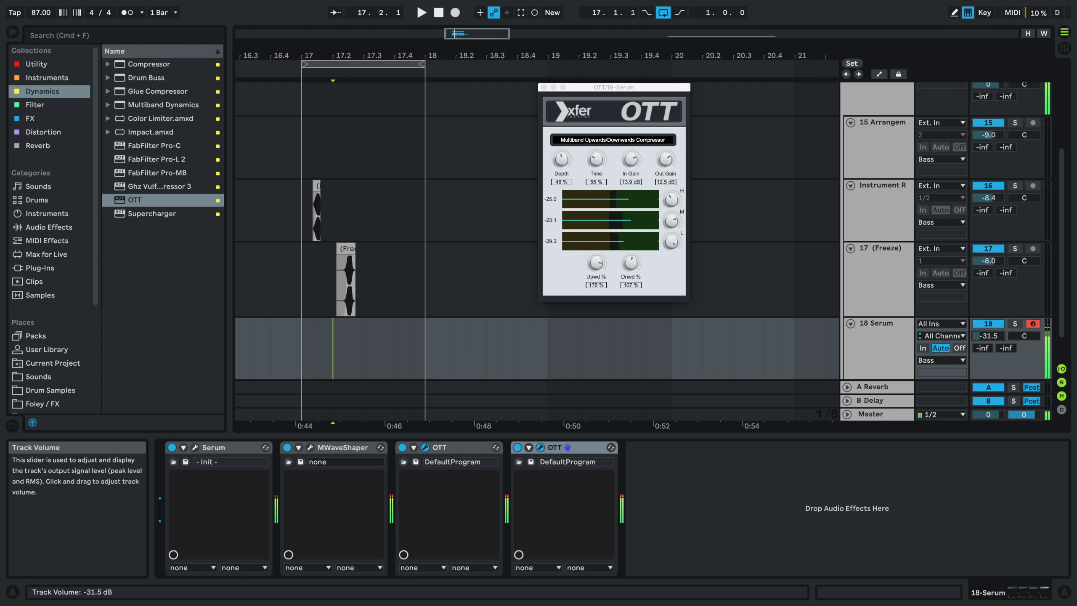
{"action": "left_click_drag", "start_coordinate": [601, 166], "coordinate": [601, 141]}
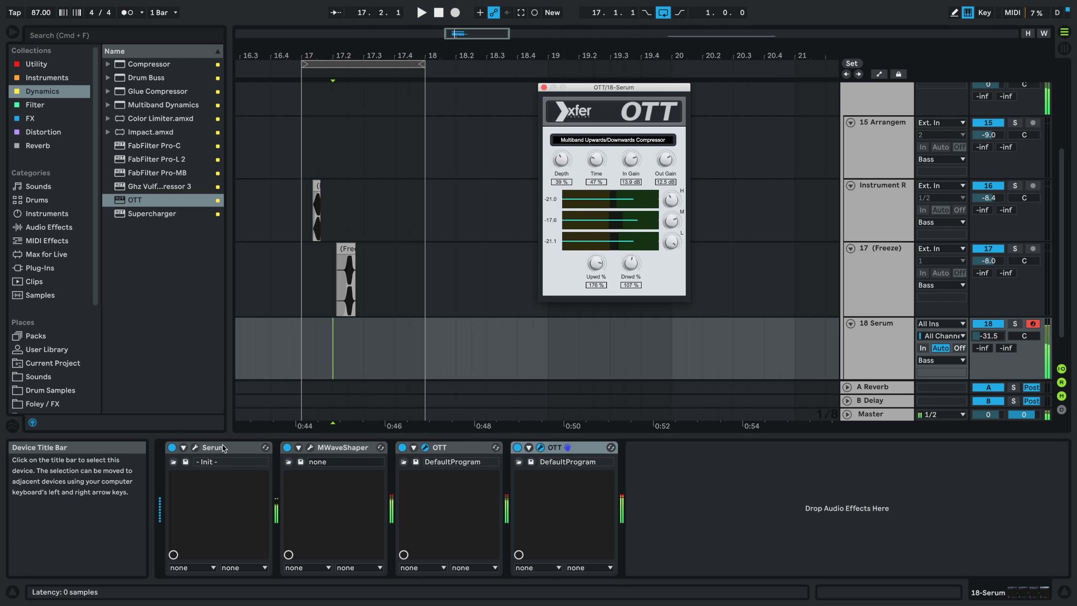
- Duplicate the second OTT, lower the Serum track's volume to -41.3 dB and set the new copy's depth to 37%
{"action": "left_click", "coordinate": [558, 442]}
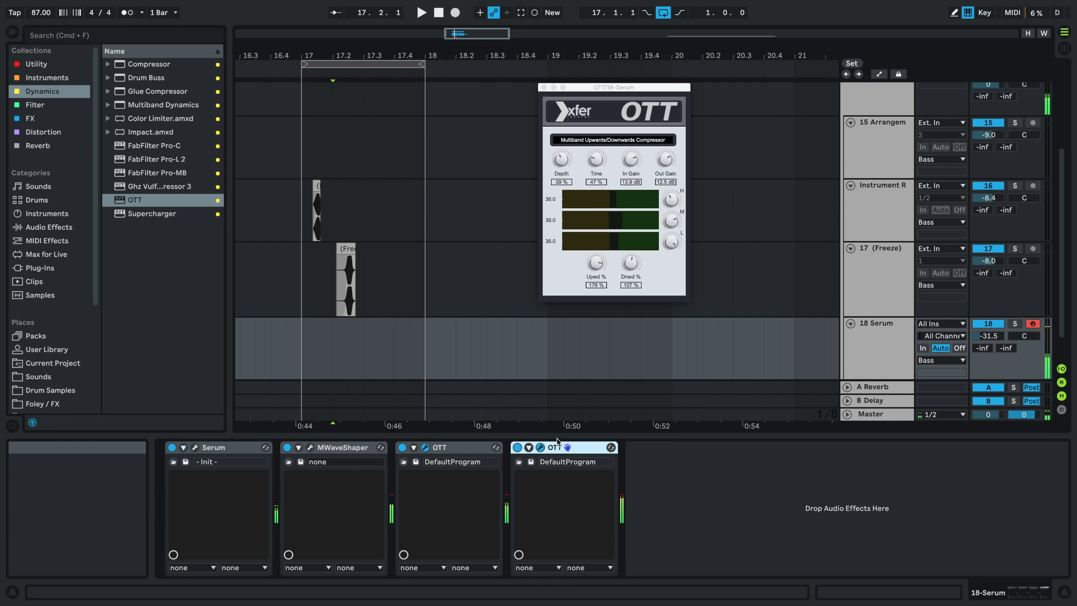
{"action": "key", "text": "super+d"}
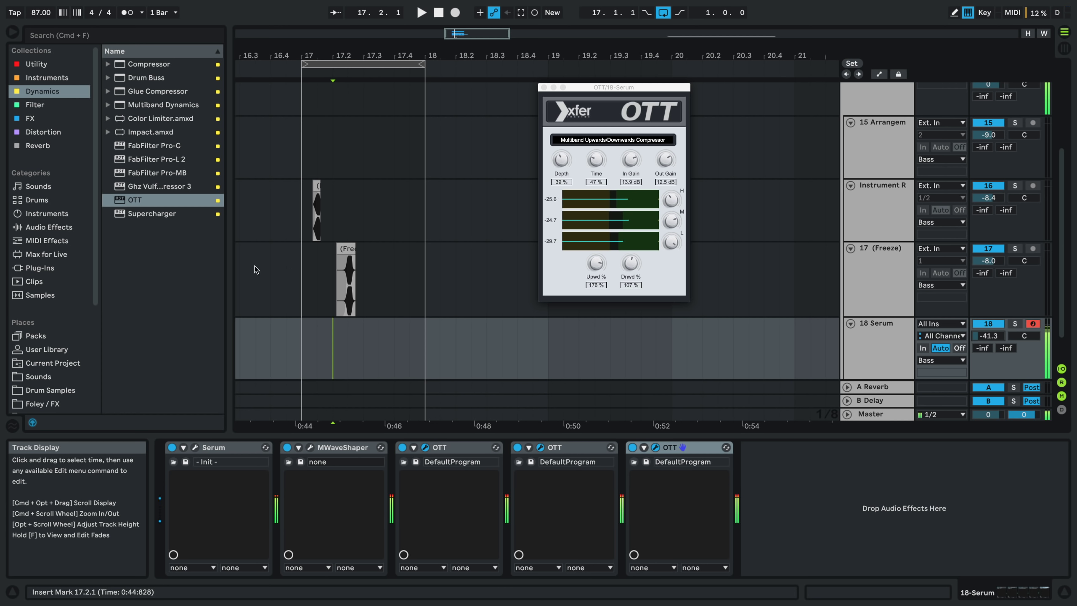
{"action": "left_click_drag", "start_coordinate": [561, 161], "coordinate": [559, 157]}
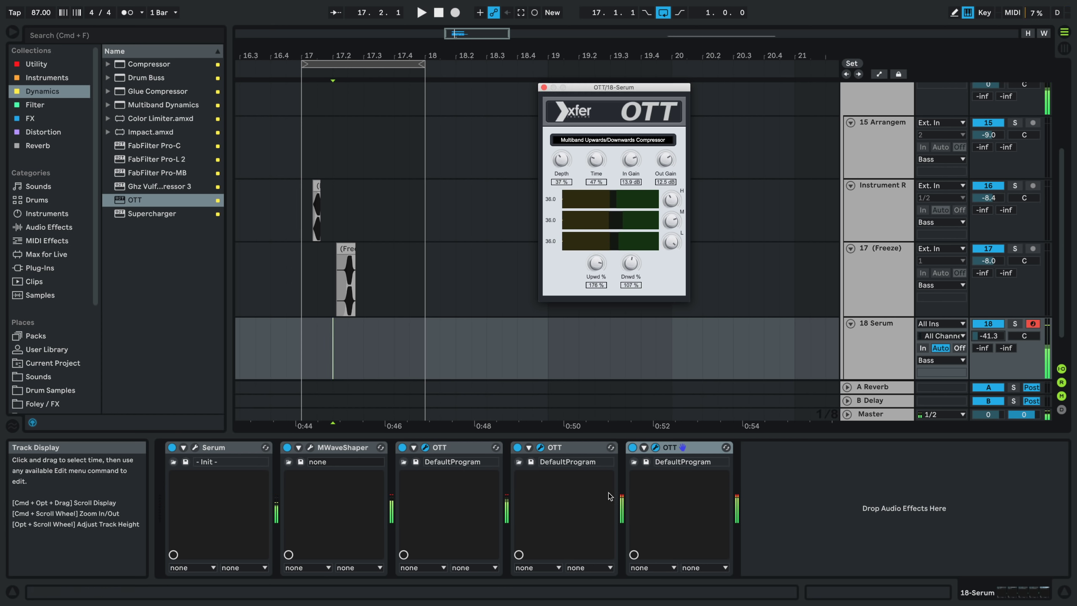
- Duplicate the third OTT, lower the Serum track's volume to -47.4 dB and close the OTT window
{"action": "left_click", "coordinate": [682, 449]}
{"action": "key", "text": "super+d"}
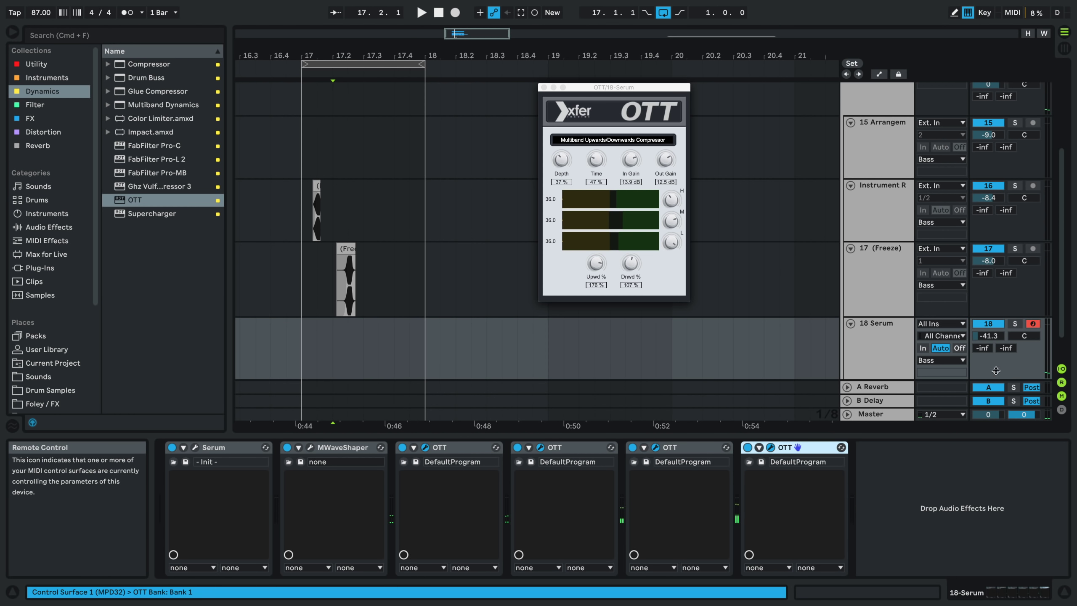
{"action": "left_click", "coordinate": [544, 88]}
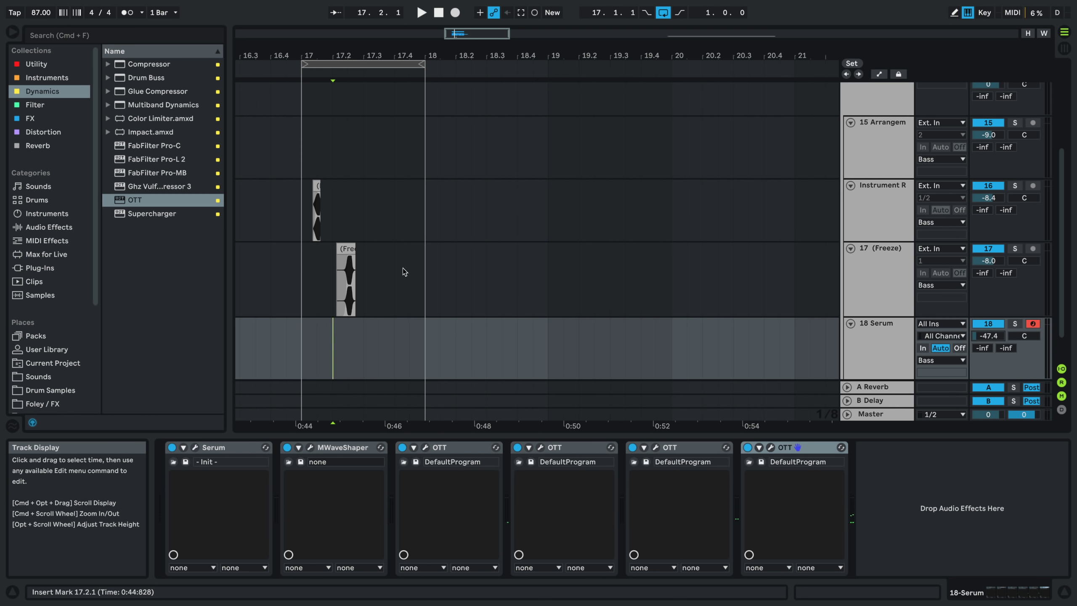
- Open Serum on track 18, adjust its filter cutoff, and lower the track volume to -55 dB
{"action": "left_click", "coordinate": [196, 448]}
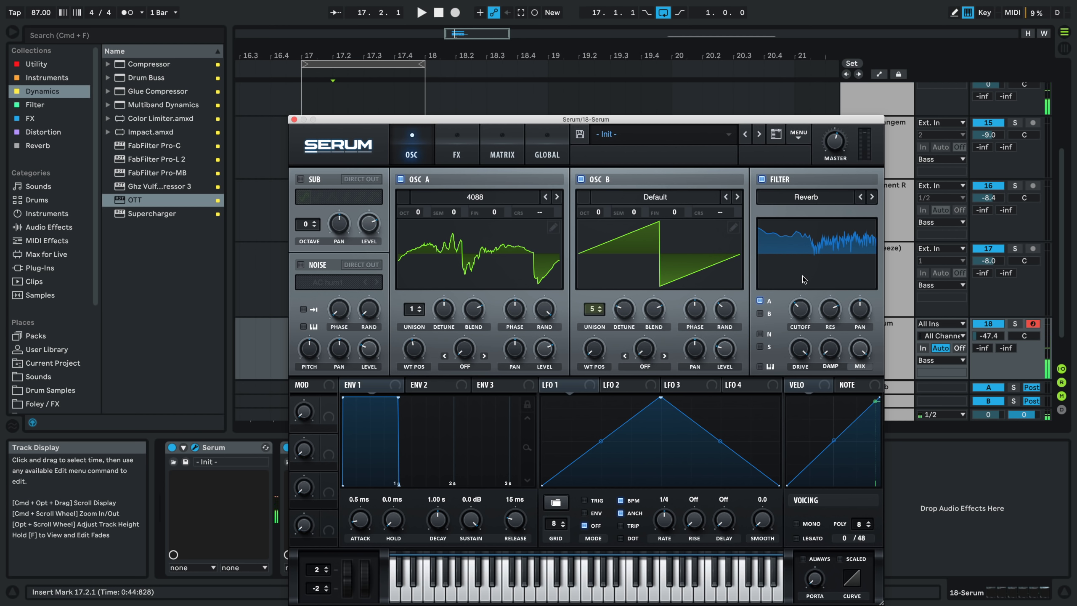
{"action": "mouse_move", "coordinate": [800, 308]}
{"action": "left_mouse_down"}
{"action": "mouse_move", "coordinate": [801, 298]}
{"action": "mouse_move", "coordinate": [791, 326]}
{"action": "left_mouse_up"}
{"action": "left_click_drag", "start_coordinate": [988, 337], "coordinate": [988, 340]}
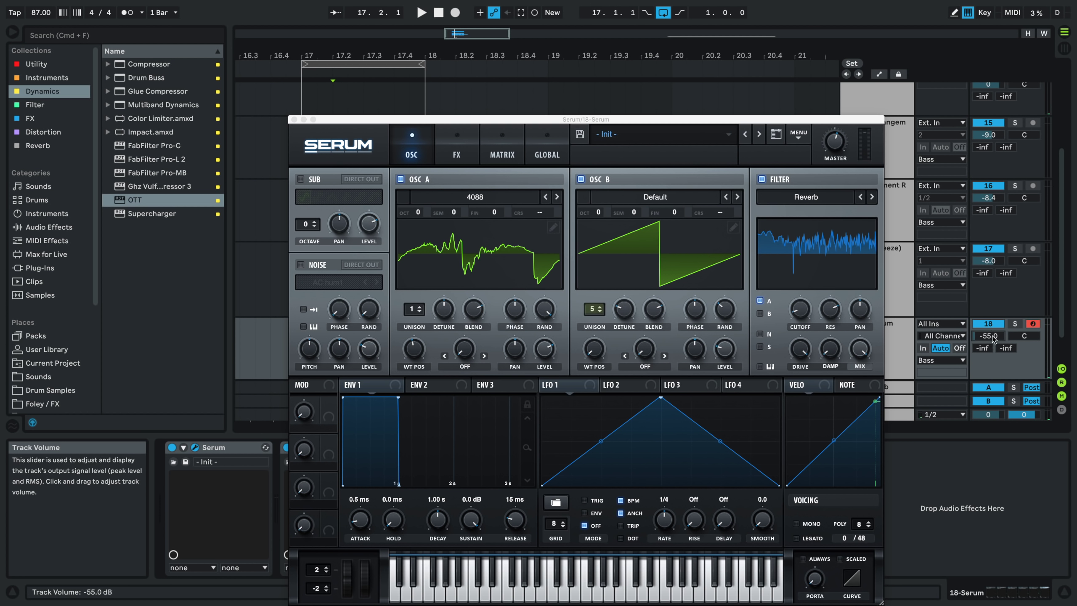
- Add a Glue Compressor to the Serum track and raise the track volume to -14.6 dB while sweeping Serum's filter cutoff
{"action": "double_click", "coordinate": [158, 93]}
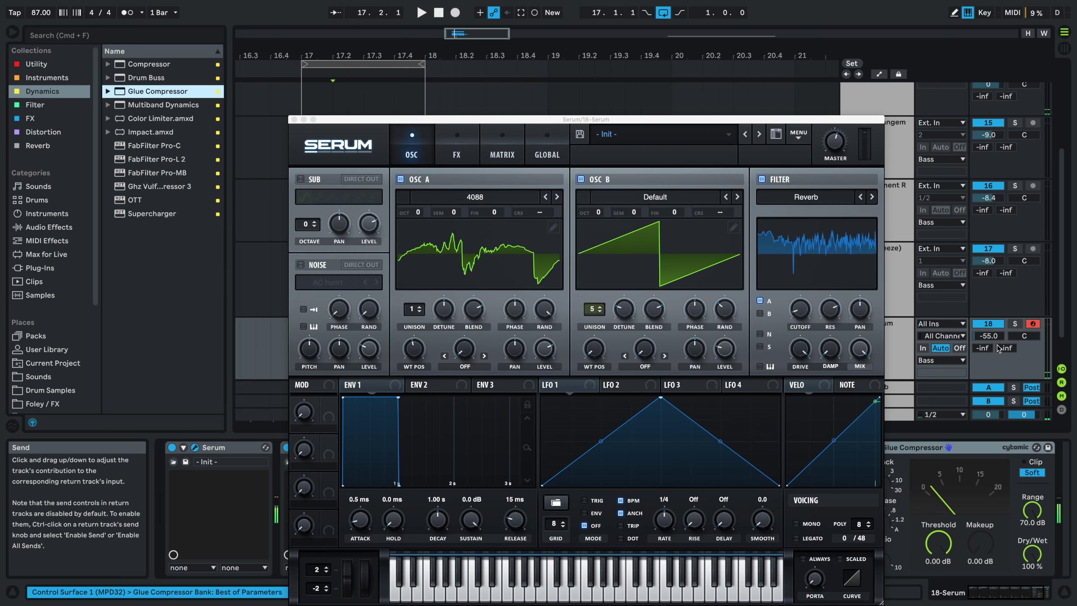
{"action": "left_click_drag", "start_coordinate": [988, 336], "coordinate": [987, 331]}
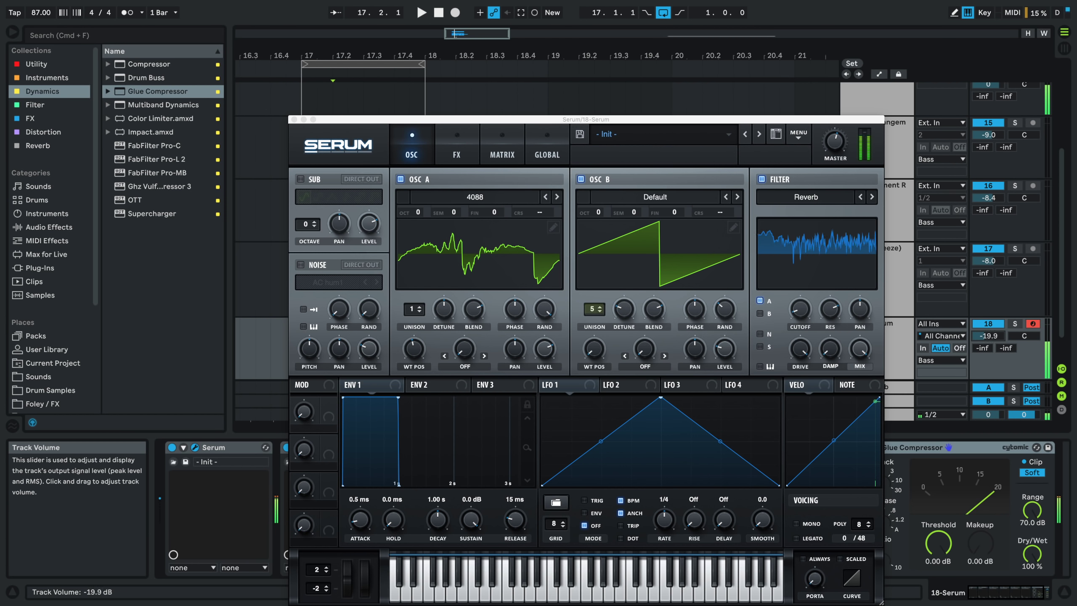
{"action": "left_click", "coordinate": [796, 289]}
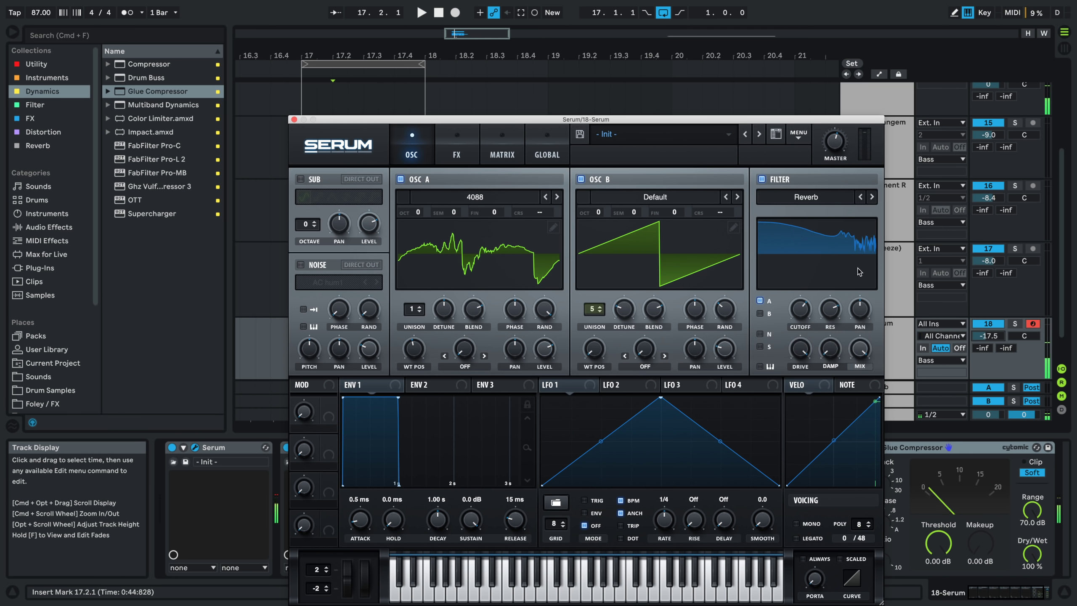
{"action": "left_click_drag", "start_coordinate": [988, 336], "coordinate": [988, 332]}
{"action": "left_click_drag", "start_coordinate": [800, 307], "coordinate": [770, 266]}
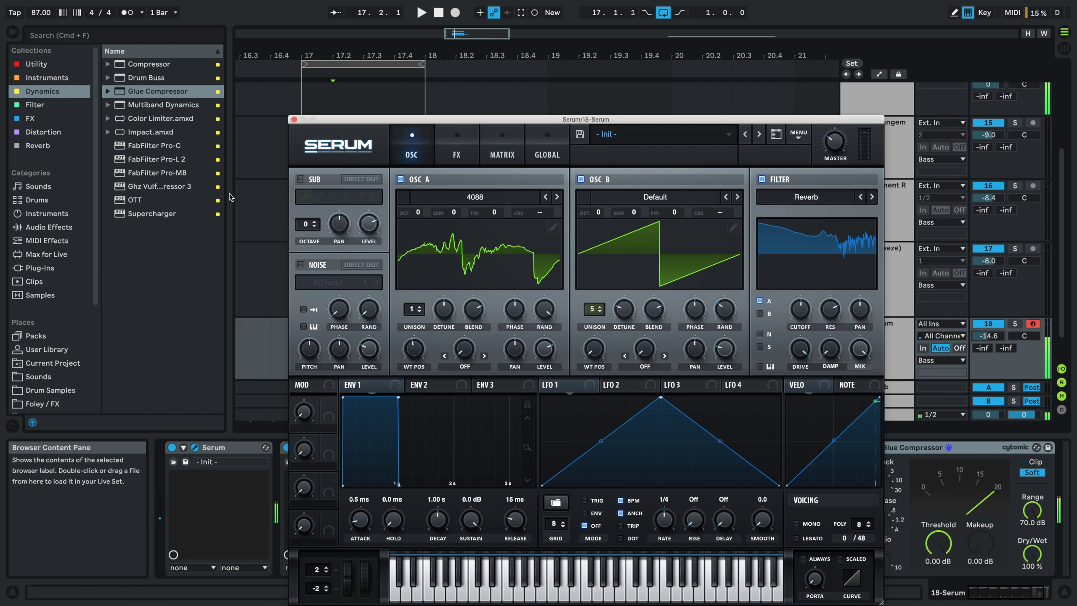
{"action": "left_click", "coordinate": [294, 119]}
- Insert a one-bar MIDI clip at bar 17 on the Serum track with a one-beat E3 note at its start
{"action": "left_click_drag", "start_coordinate": [307, 333], "coordinate": [437, 338]}
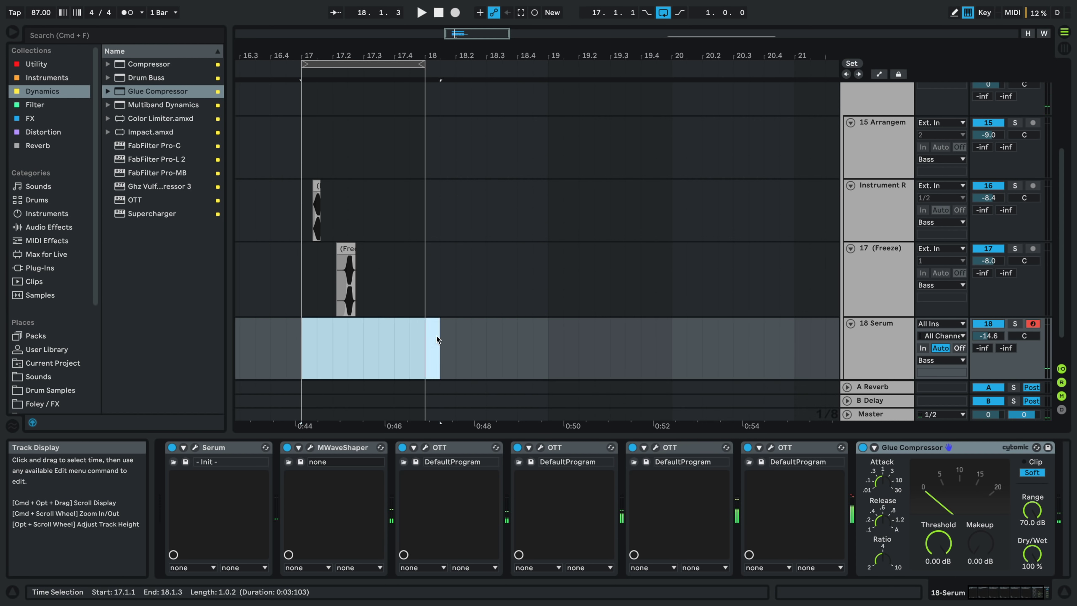
{"action": "key", "text": "super+shift+m"}
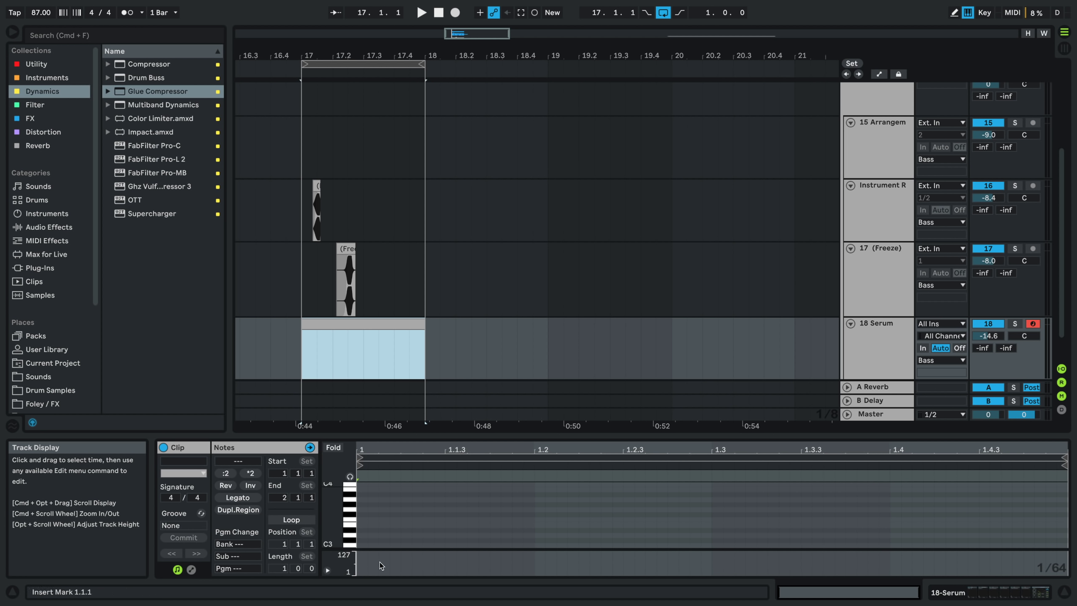
{"action": "double_click", "coordinate": [371, 525]}
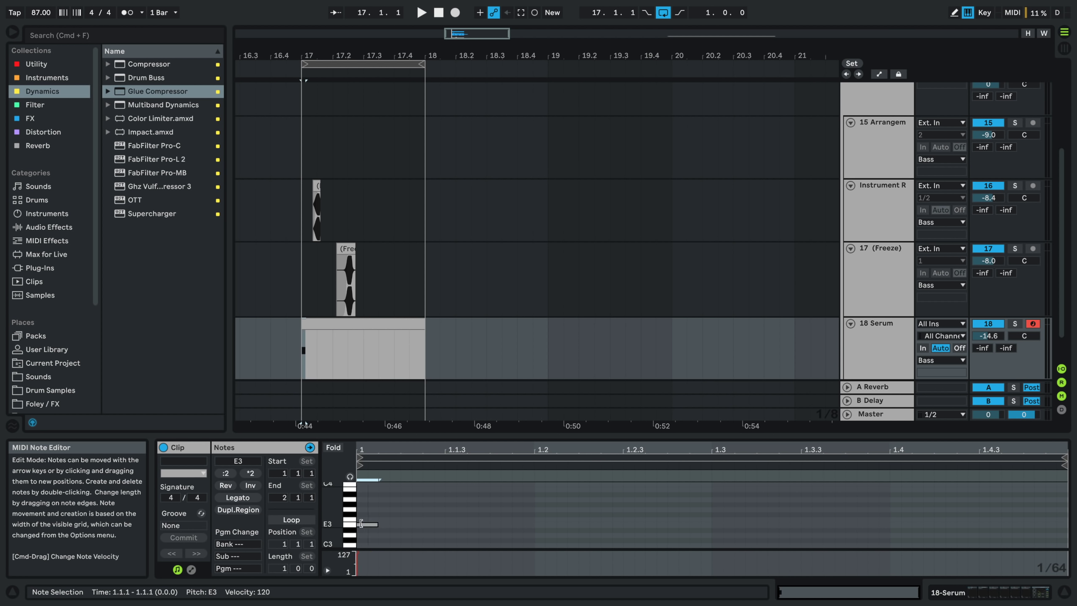
{"action": "key", "text": "space"}
{"action": "left_click_drag", "start_coordinate": [497, 499], "coordinate": [538, 499]}
{"action": "key", "text": "space"}
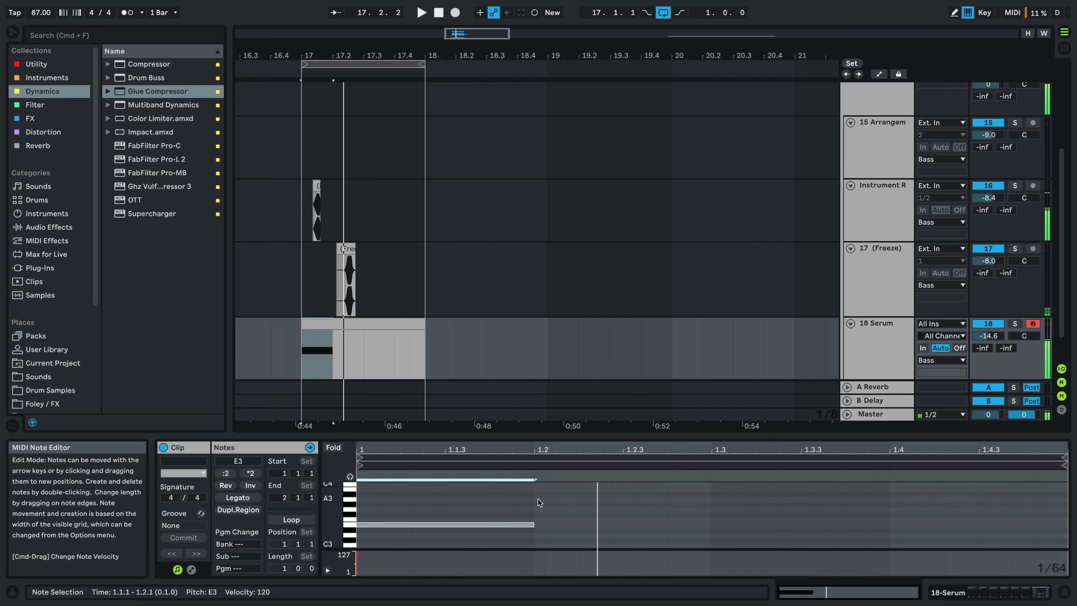
- Transpose the MIDI note down by octaves to E0, auditioning the different octaves
{"action": "key", "text": "shift+Down"}
{"action": "key", "text": "shift+Down"}
{"action": "key", "text": "space"}
{"action": "key", "text": "shift+Down"}
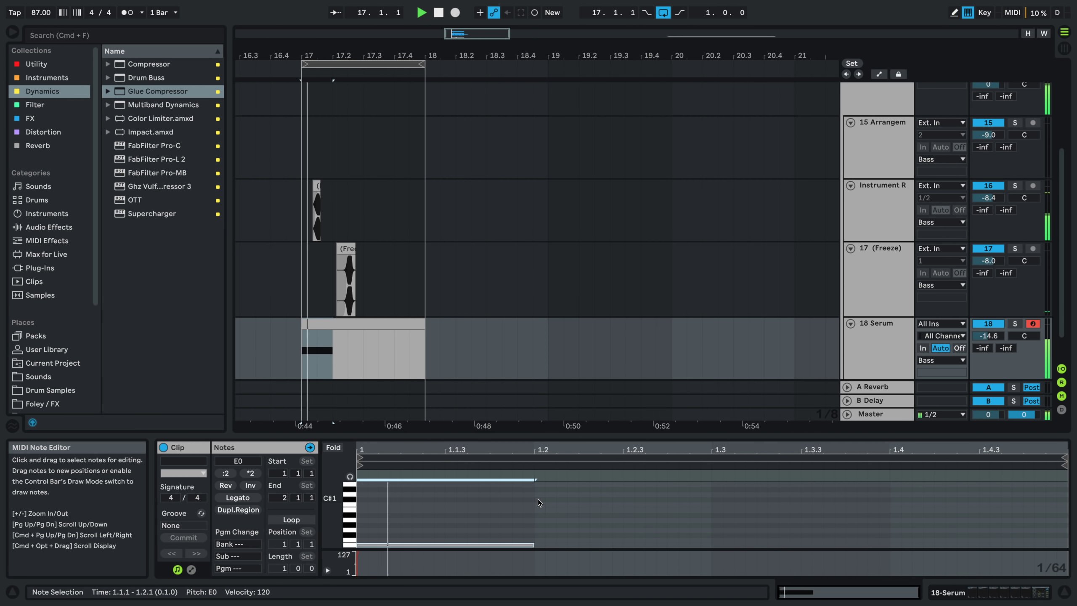
{"action": "key", "text": "space"}
{"action": "key", "text": "shift+Down"}
{"action": "key", "text": "space"}
{"action": "key", "text": "space"}
{"action": "key", "text": "shift+Up"}
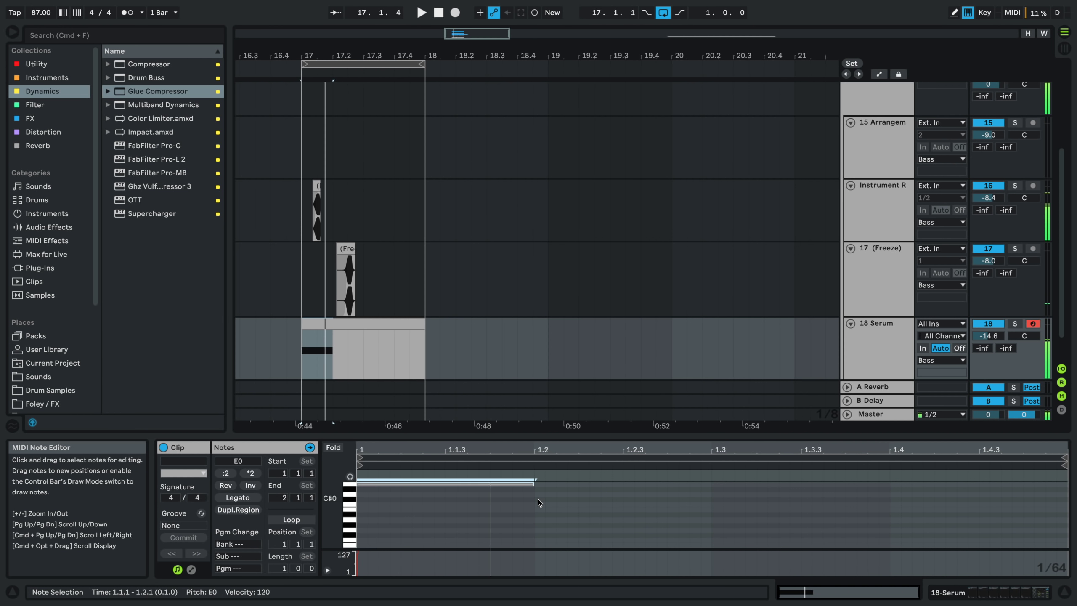
{"action": "key", "text": "space"}
{"action": "key", "text": "space"}
- Assign Fil Cutoff to Serum's vertical device parameter and lower its automation to about 0.12 just before bar 17
{"action": "double_click", "coordinate": [890, 366]}
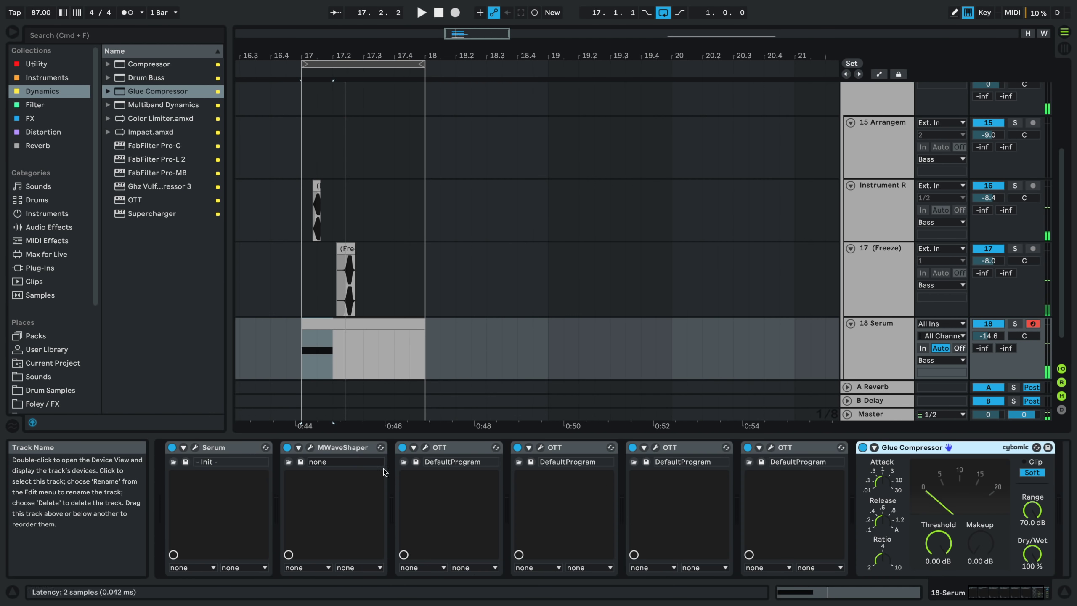
{"action": "left_click", "coordinate": [247, 574]}
{"action": "left_click", "coordinate": [239, 590]}
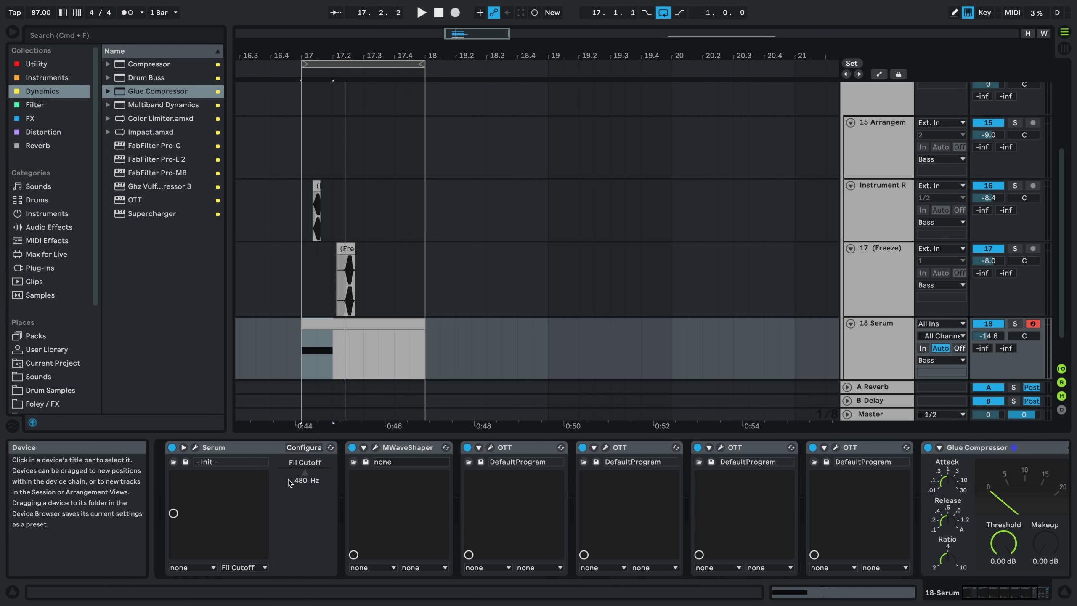
{"action": "key", "text": "a"}
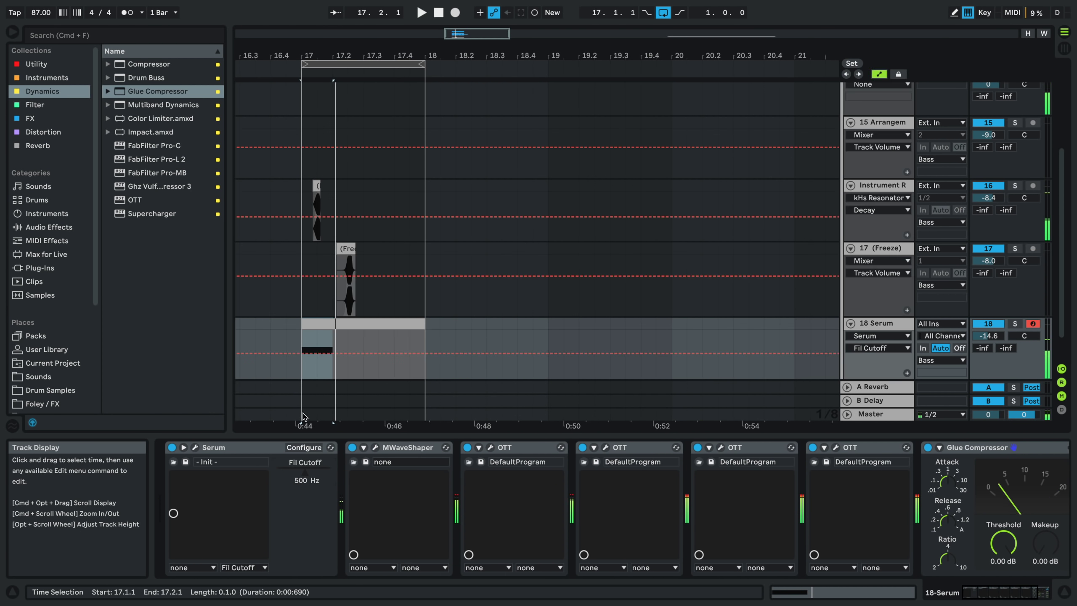
{"action": "left_click_drag", "start_coordinate": [301, 353], "coordinate": [305, 381]}
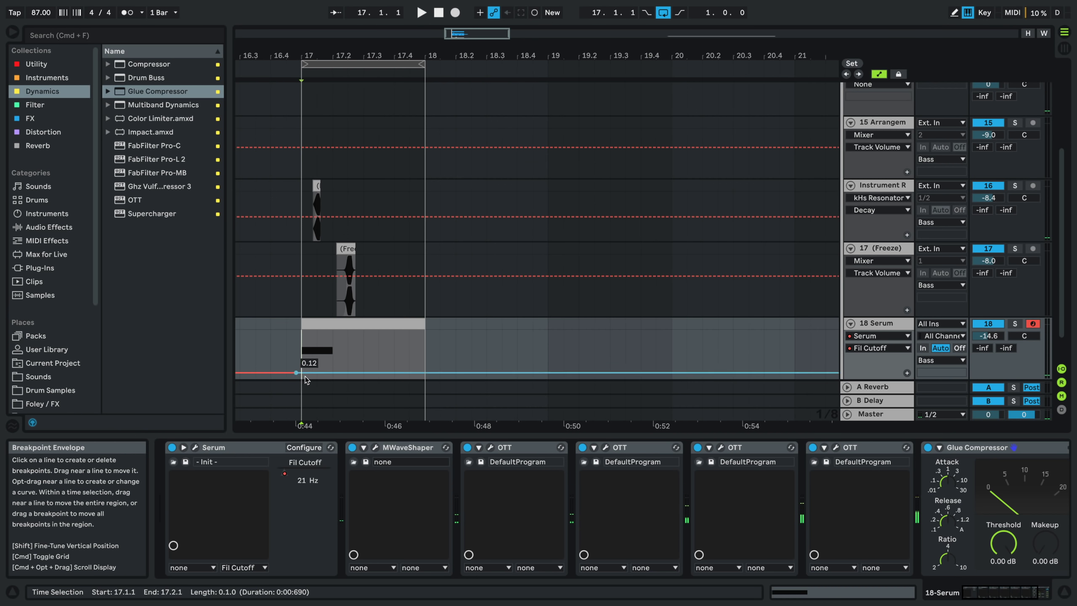
- Draw filter cutoff automation over the note that starts near zero, rises to about 0.69, and falls slightly towards the note's end
{"action": "key", "text": "z"}
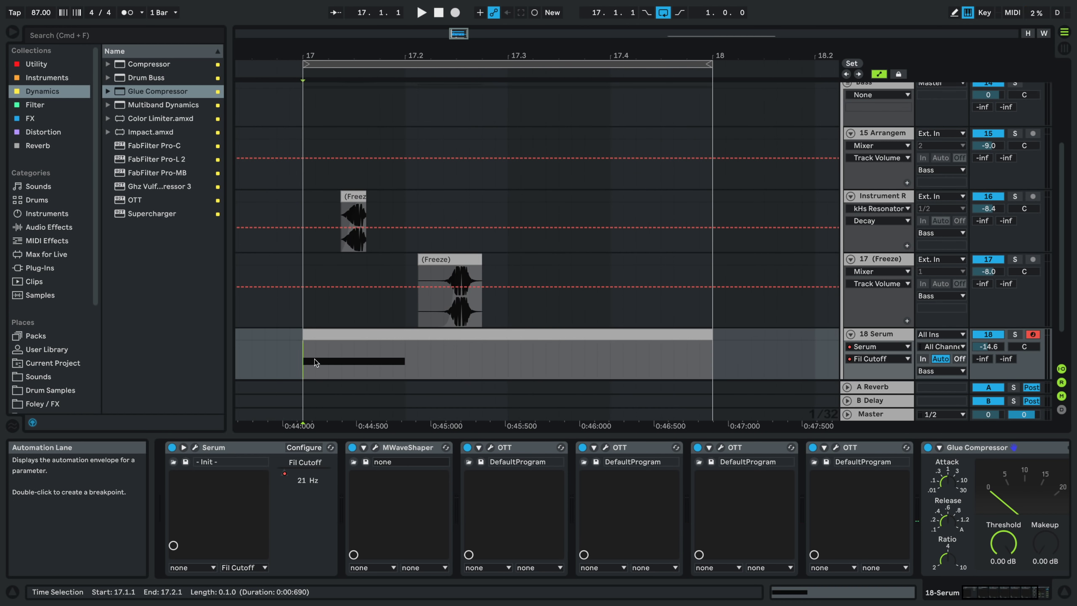
{"action": "scroll", "coordinate": [332, 325], "scroll_direction": "up", "scroll_amount": 5}
{"action": "scroll", "coordinate": [332, 325], "scroll_direction": "down", "scroll_amount": 4}
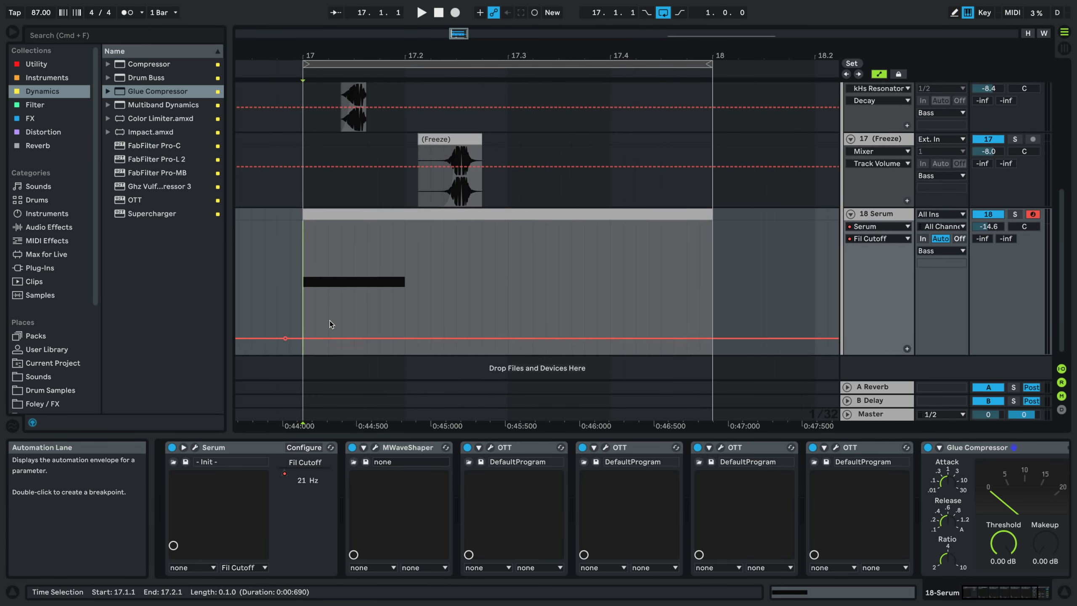
{"action": "left_click_drag", "start_coordinate": [321, 330], "coordinate": [316, 306]}
{"action": "key", "text": "space"}
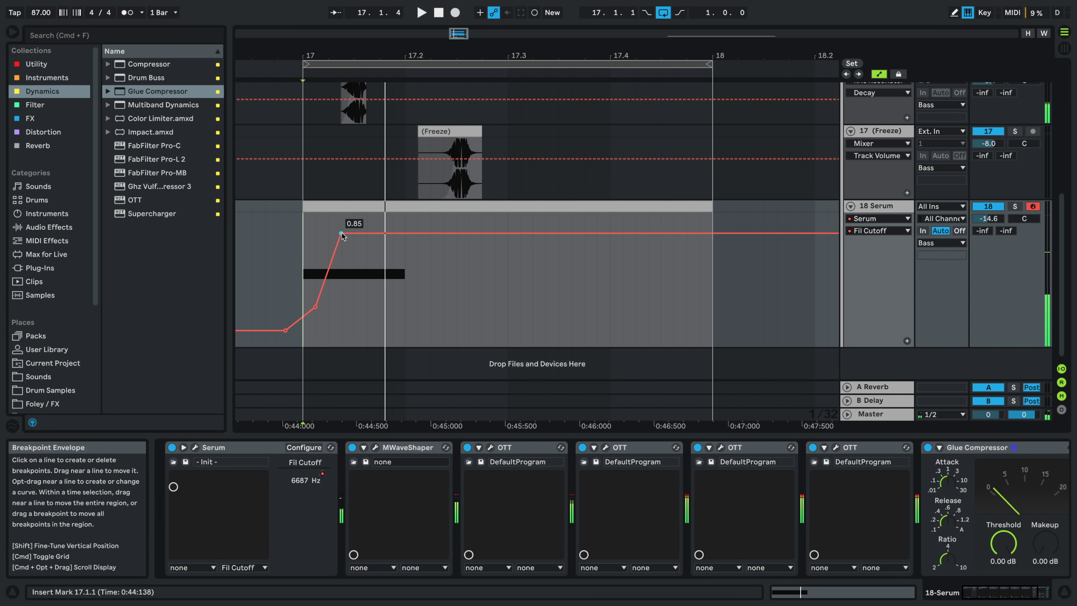
{"action": "left_click_drag", "start_coordinate": [335, 233], "coordinate": [392, 269]}
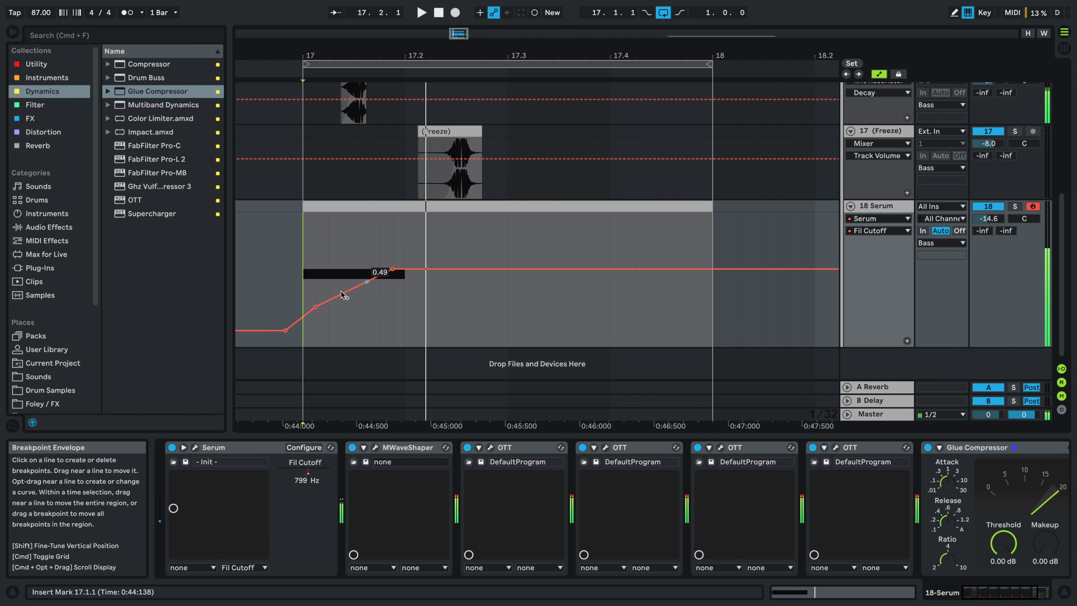
{"action": "left_click_drag", "start_coordinate": [316, 296], "coordinate": [365, 255]}
{"action": "left_click_drag", "start_coordinate": [316, 297], "coordinate": [313, 348]}
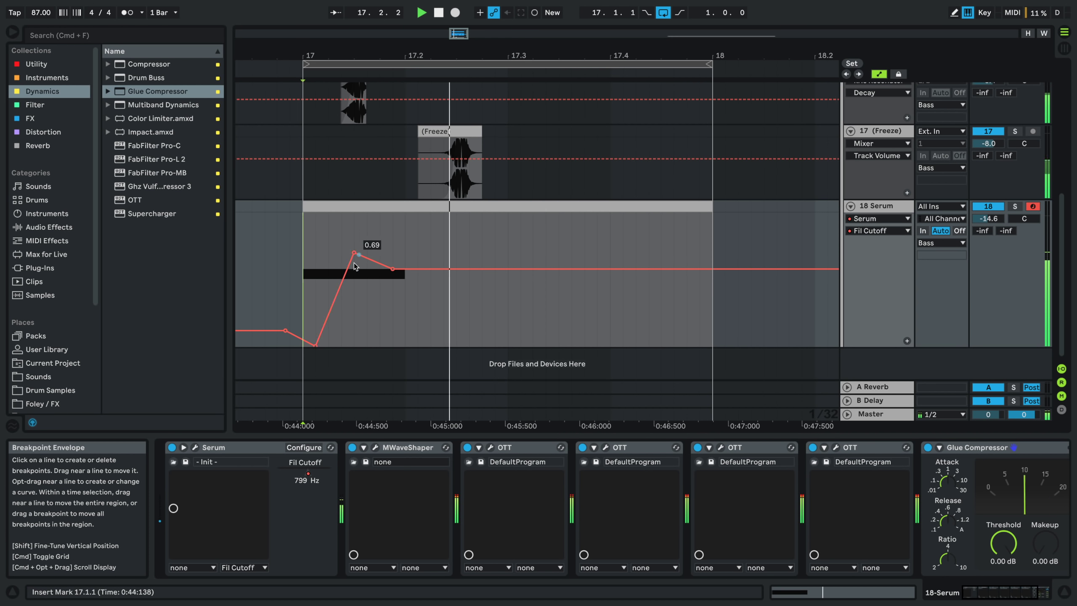
- Bend the rising cutoff segment into a steep upward curve and play the bar to audition it
{"action": "key", "text": "space"}
{"action": "mouse_move", "coordinate": [334, 290]}
{"action": "left_mouse_down"}
{"action": "mouse_move", "coordinate": [335, 260]}
{"action": "mouse_move", "coordinate": [340, 270]}
{"action": "left_mouse_up"}
{"action": "key", "text": "space"}
{"action": "key", "text": "space"}
{"action": "key", "text": "space"}
{"action": "key", "text": "space"}
{"action": "key", "text": "space"}
{"action": "key", "text": "space"}
{"action": "key", "text": "space"}
{"action": "key", "text": "space"}
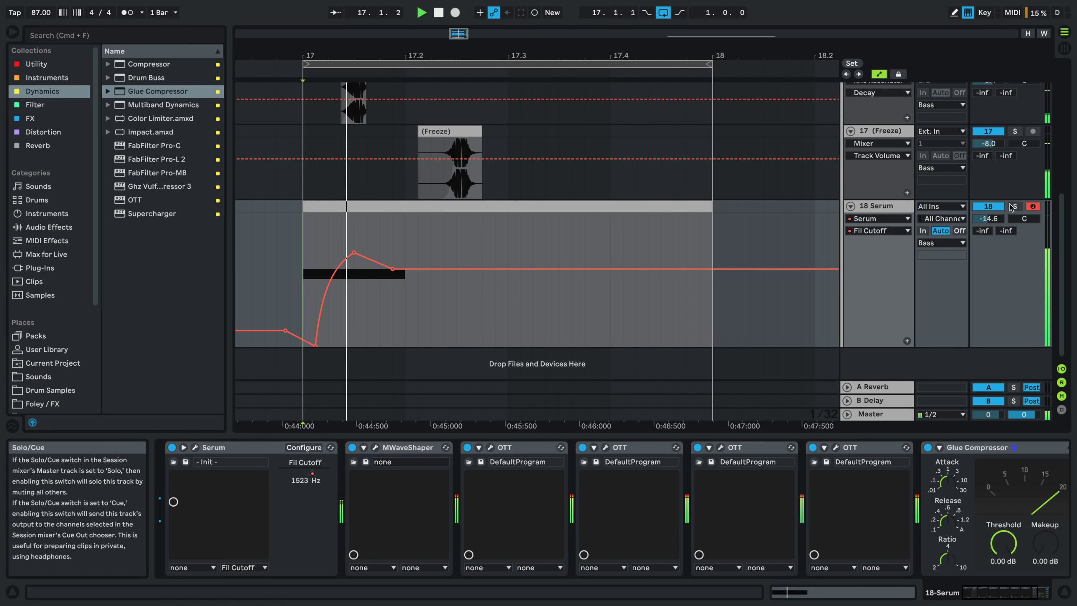
- Solo the Serum track and listen to the automated bass note on its own
{"action": "left_click", "coordinate": [1015, 206]}
{"action": "key", "text": "space"}
{"action": "key", "text": "space"}
{"action": "key", "text": "space"}
{"action": "key", "text": "space"}
{"action": "key", "text": "space"}
{"action": "key", "text": "space"}
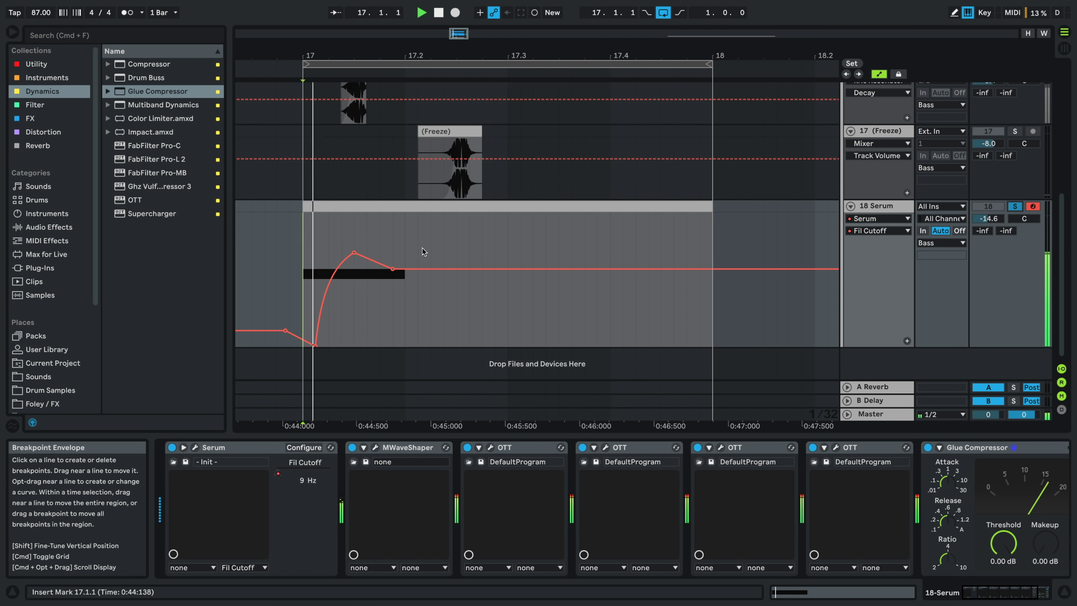
{"action": "key", "text": "space"}
{"action": "key", "text": "space"}
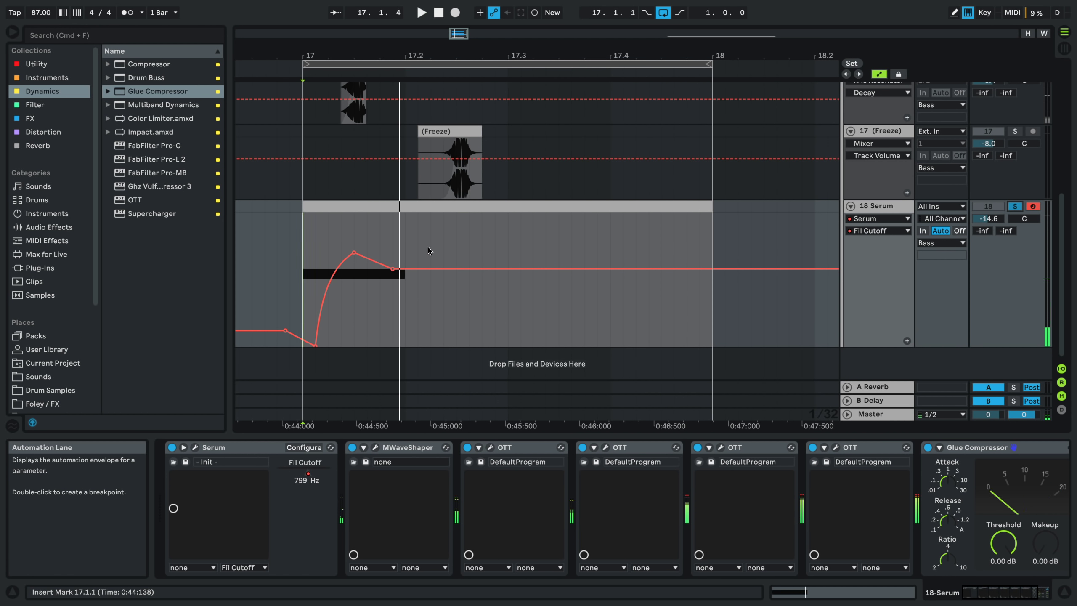
- Hide the automation, unsolo the Serum track, and split its MIDI clip at 17.3
{"action": "key", "text": "a"}
{"action": "scroll", "coordinate": [426, 260], "scroll_direction": "down", "scroll_amount": 3}
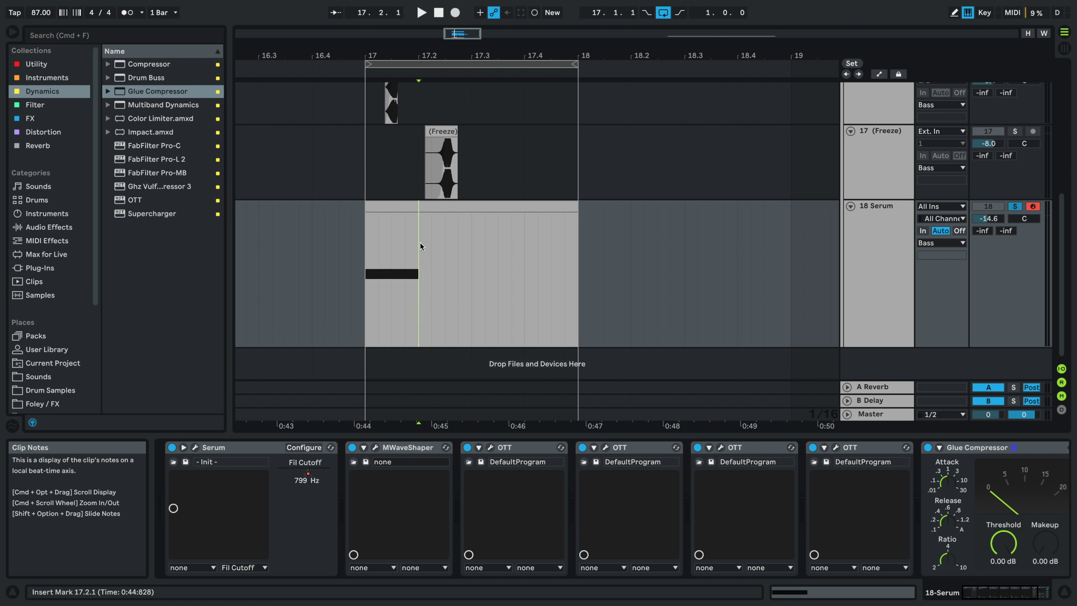
{"action": "left_click", "coordinate": [1018, 208]}
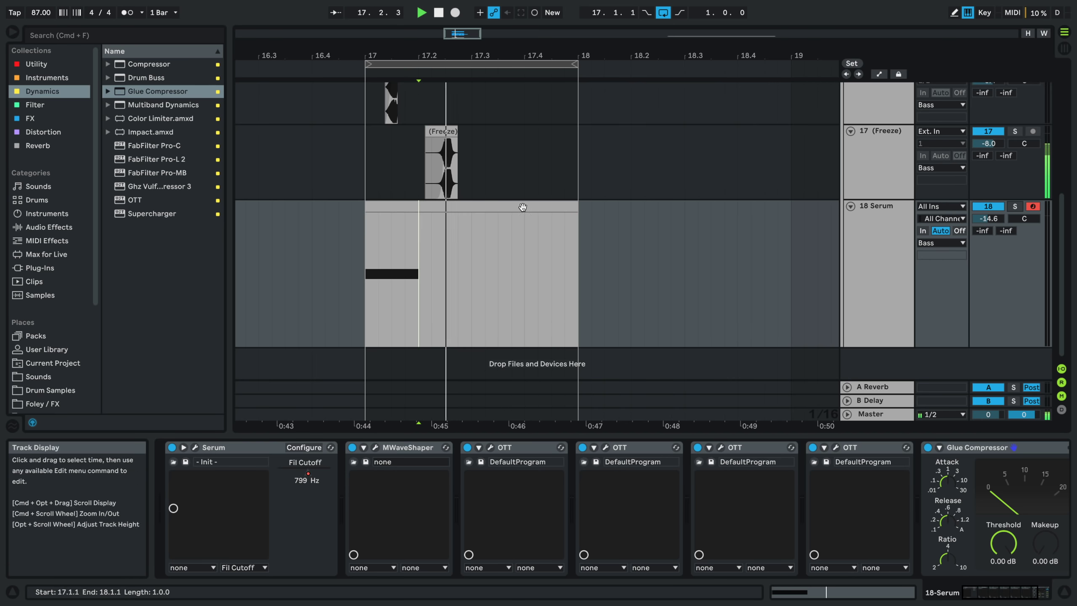
{"action": "key", "text": "space"}
{"action": "key", "text": "super+e"}
{"action": "left_click", "coordinate": [503, 206]}
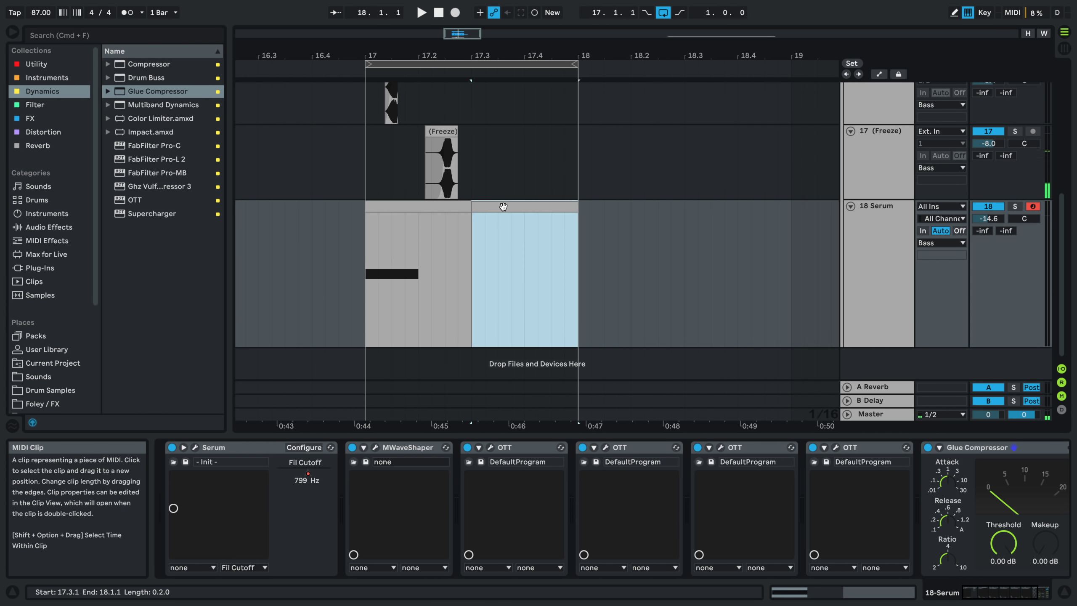
- Add a G0 note at the start of the second clip and lengthen it to slightly under an eighth note
{"action": "key", "text": "shift+Tab"}
{"action": "scroll", "coordinate": [604, 533], "scroll_direction": "down", "scroll_amount": 2}
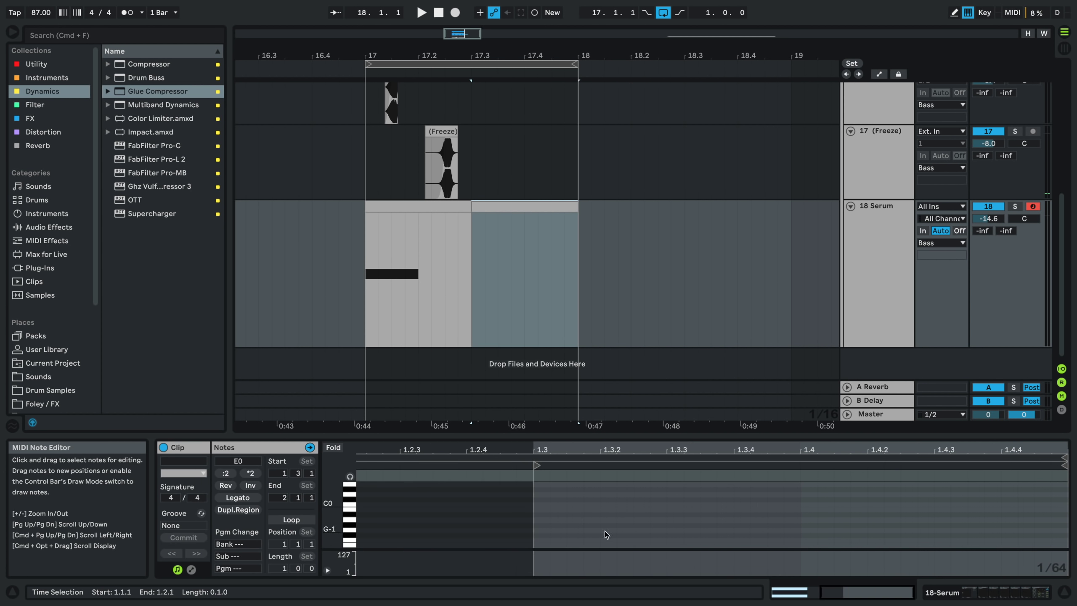
{"action": "double_click", "coordinate": [543, 529]}
{"action": "key", "text": "shift+Up"}
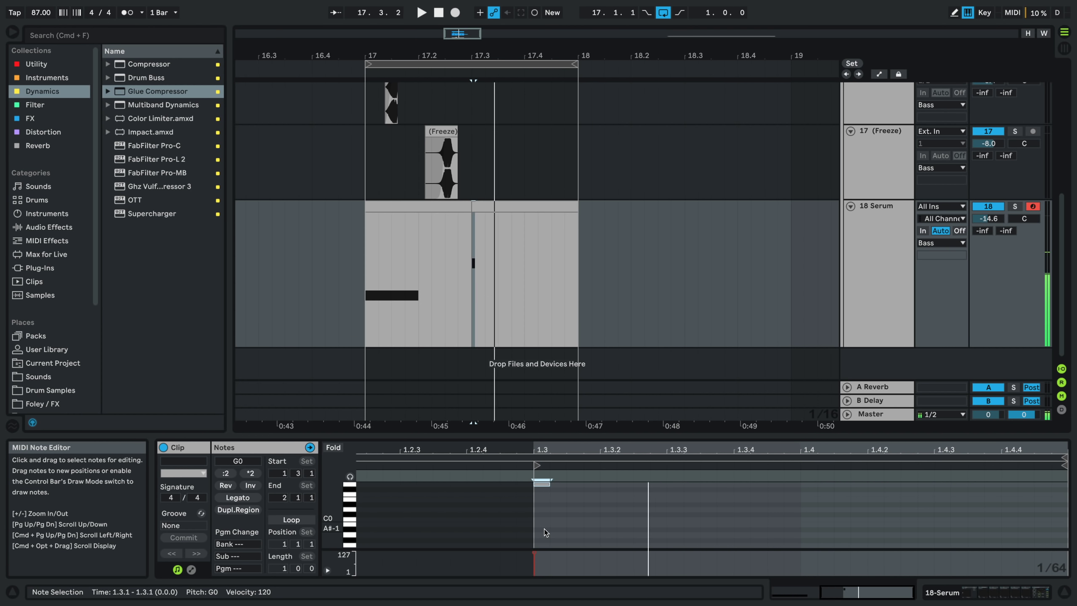
{"action": "key", "text": "shift+Right"}
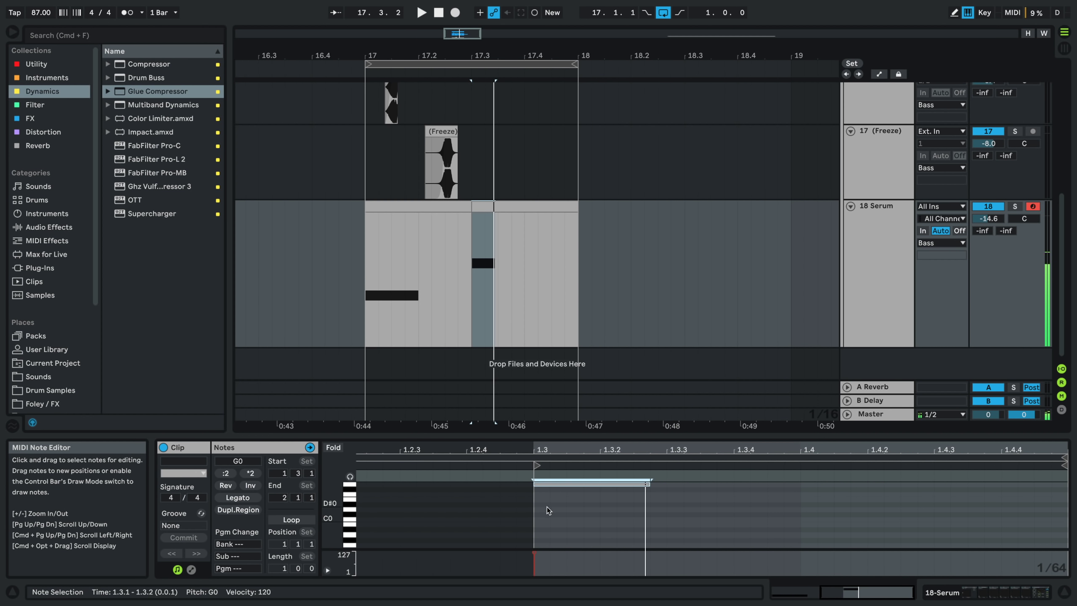
- Add an E0 note at the start of the second clip and stretch it to one beat
{"action": "double_click", "coordinate": [535, 500]}
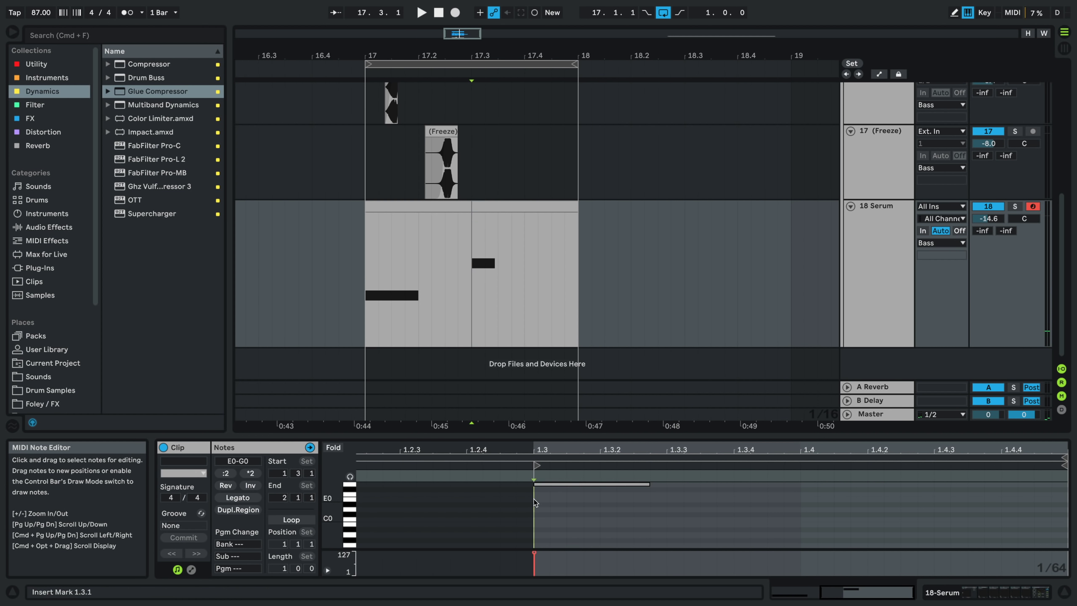
{"action": "left_click_drag", "start_coordinate": [553, 501], "coordinate": [834, 509]}
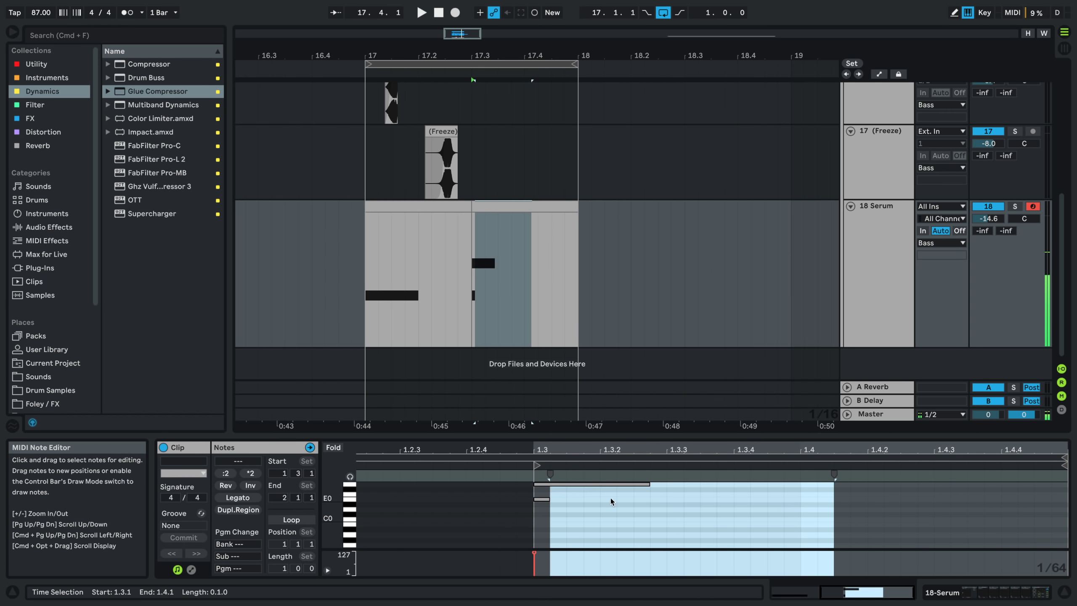
{"action": "left_click", "coordinate": [583, 504]}
{"action": "left_click_drag", "start_coordinate": [549, 500], "coordinate": [800, 509]}
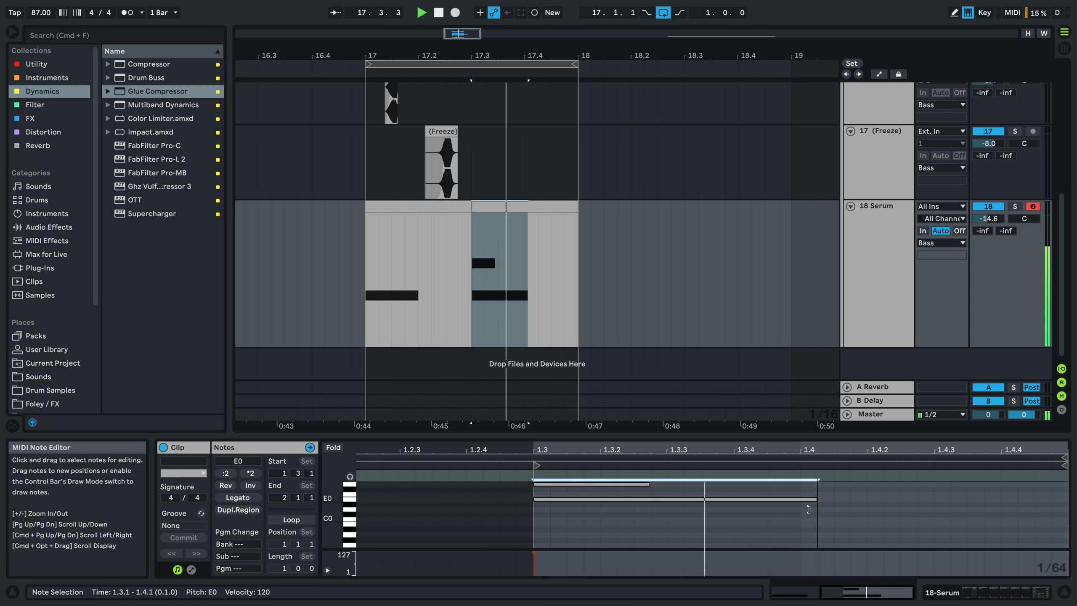
- Extend the G0 note to two sixteenths, ending at 1.3.3, and transpose it up an octave to G1
{"action": "left_click_drag", "start_coordinate": [649, 484], "coordinate": [665, 484]}
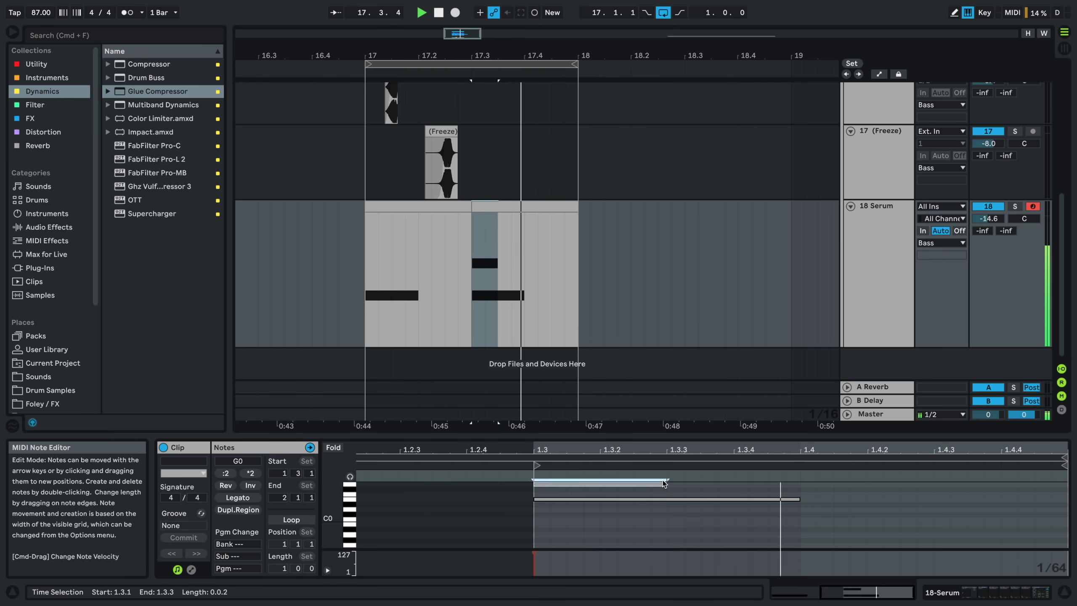
{"action": "key", "text": "shift+Up"}
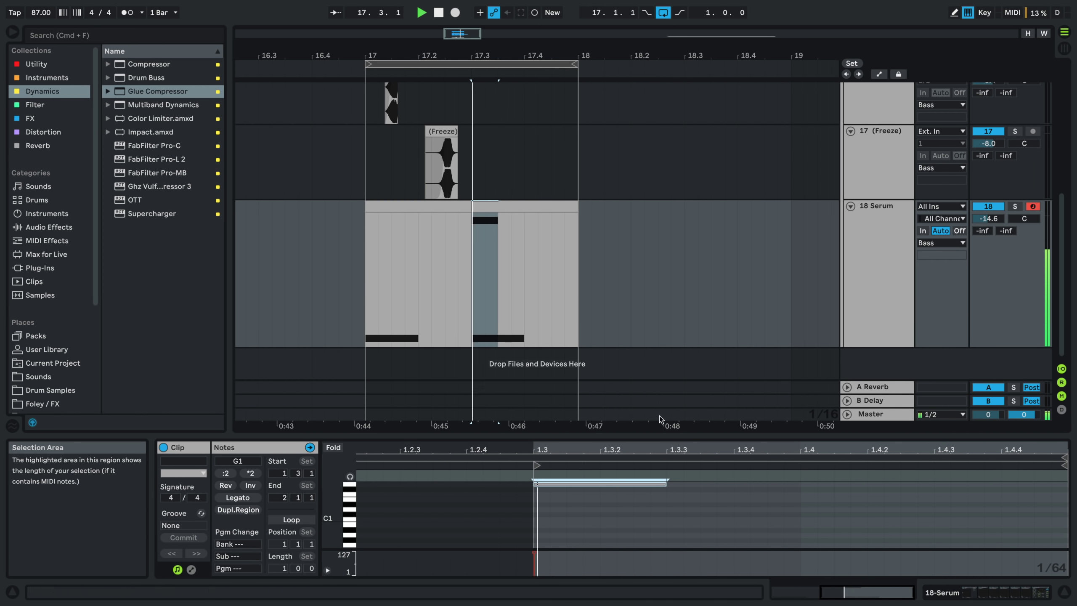
- Show the automation and draw the filter cutoff falling from 17.3.1 to about 0.29 at 17.3.3
{"action": "key", "text": "shift+Tab"}
{"action": "key", "text": "a"}
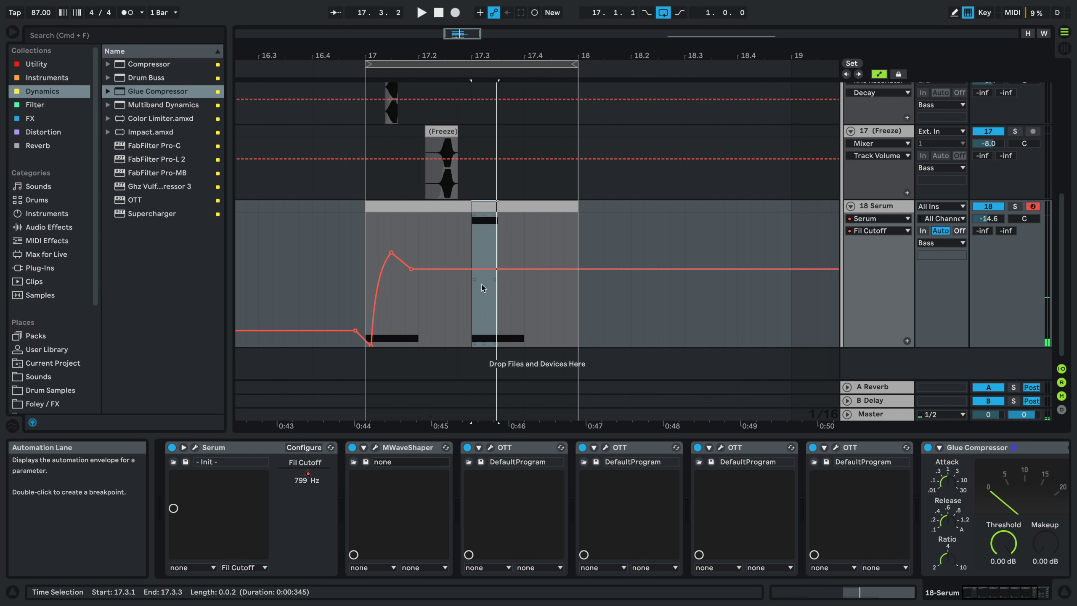
{"action": "left_click", "coordinate": [472, 269]}
{"action": "key", "text": "space"}
{"action": "left_click_drag", "start_coordinate": [482, 269], "coordinate": [511, 316]}
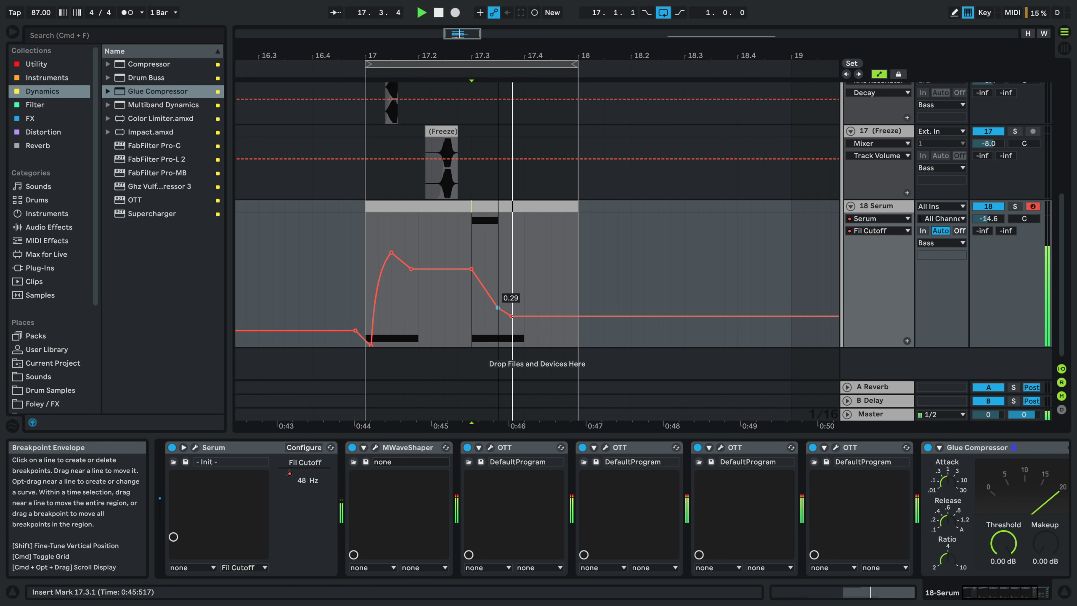
- Make the filter cutoff jump back up at 17.3.3 and level off at about 0.52 just before 17.4
{"action": "left_click_drag", "start_coordinate": [511, 316], "coordinate": [524, 236]}
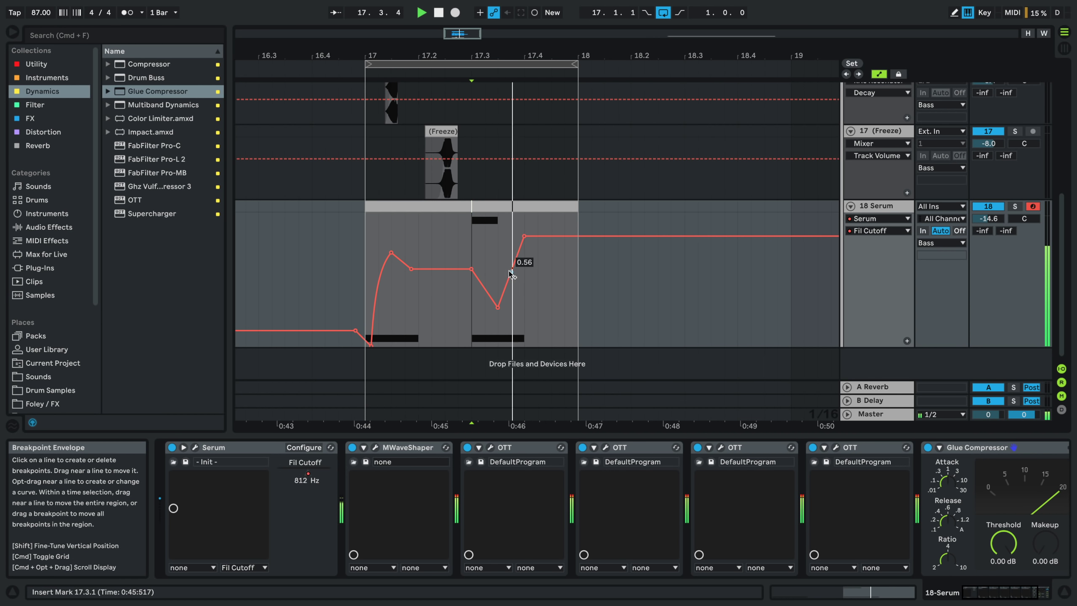
{"action": "left_click", "coordinate": [525, 237]}
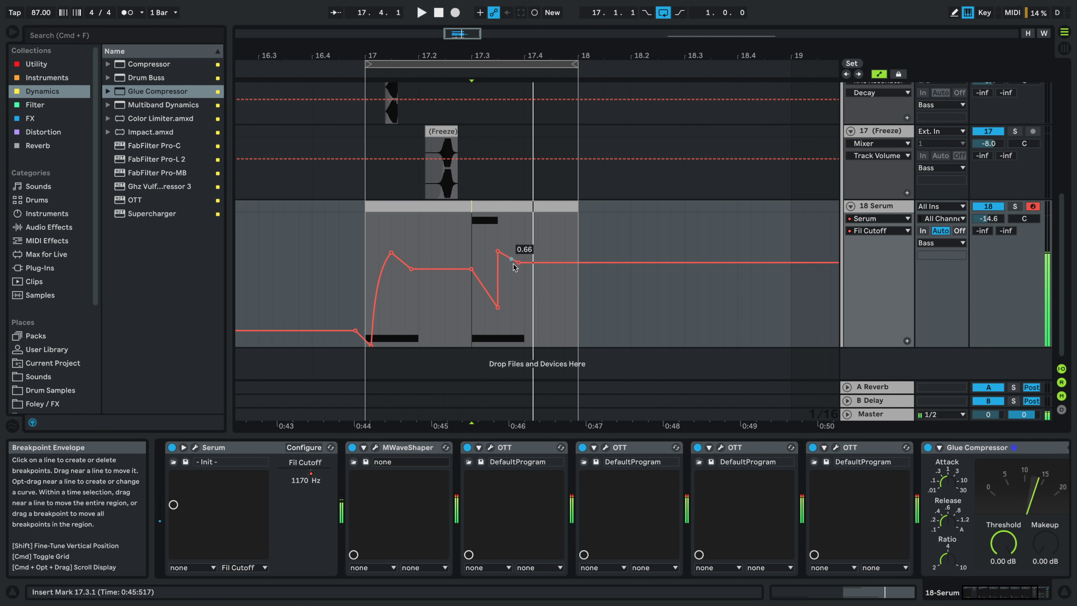
{"action": "key", "text": "space"}
{"action": "left_click_drag", "start_coordinate": [511, 261], "coordinate": [518, 276]}
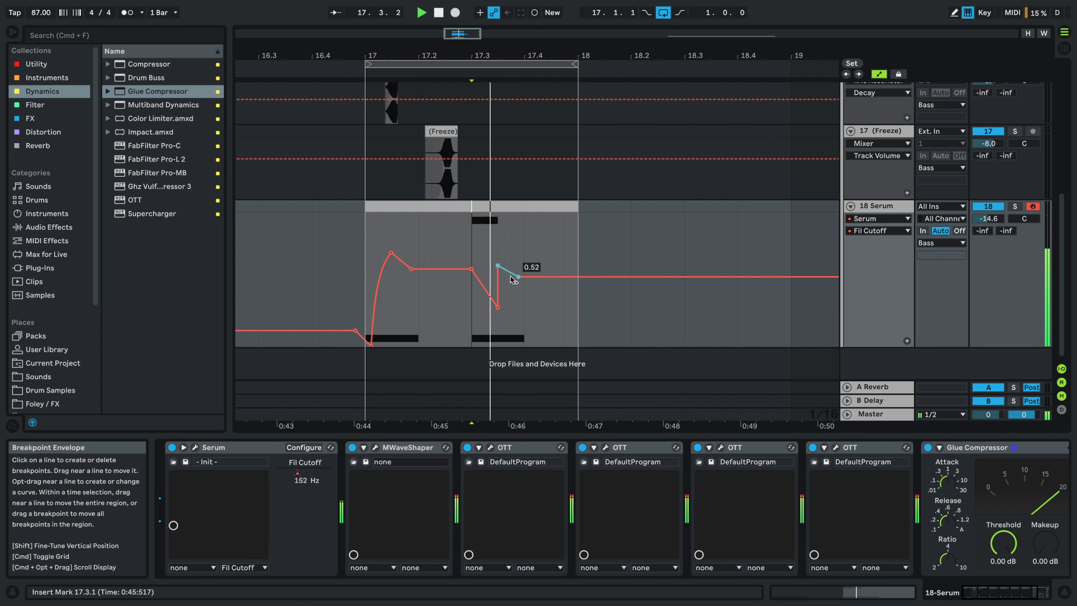
{"action": "left_click_drag", "start_coordinate": [497, 224], "coordinate": [497, 274]}
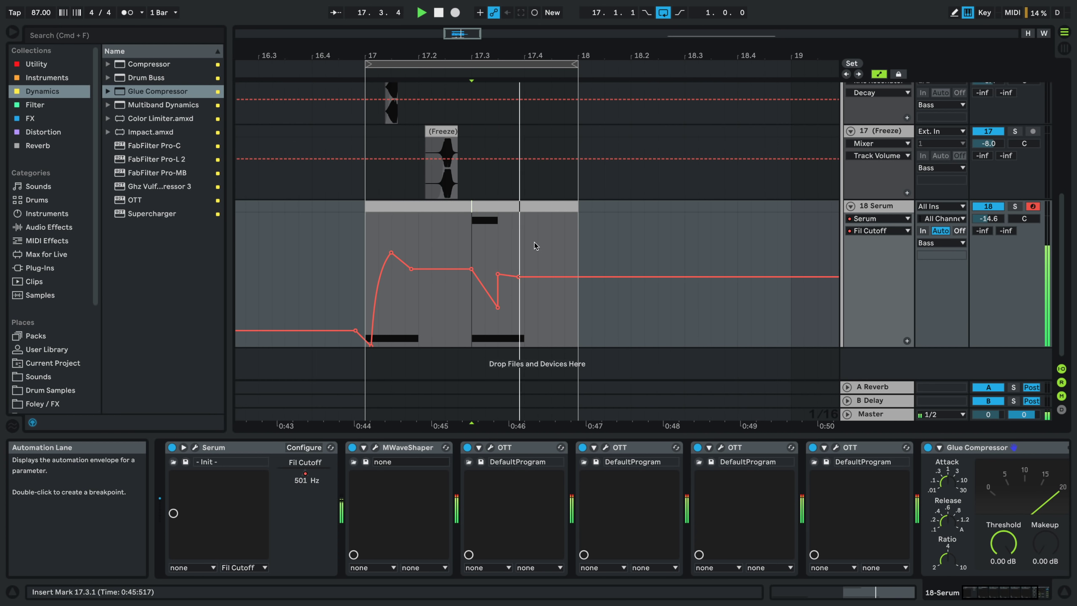
- Duplicate the second clip's G1 note three times to fill the clip up to bar 18, and play it back
{"action": "left_click", "coordinate": [520, 209]}
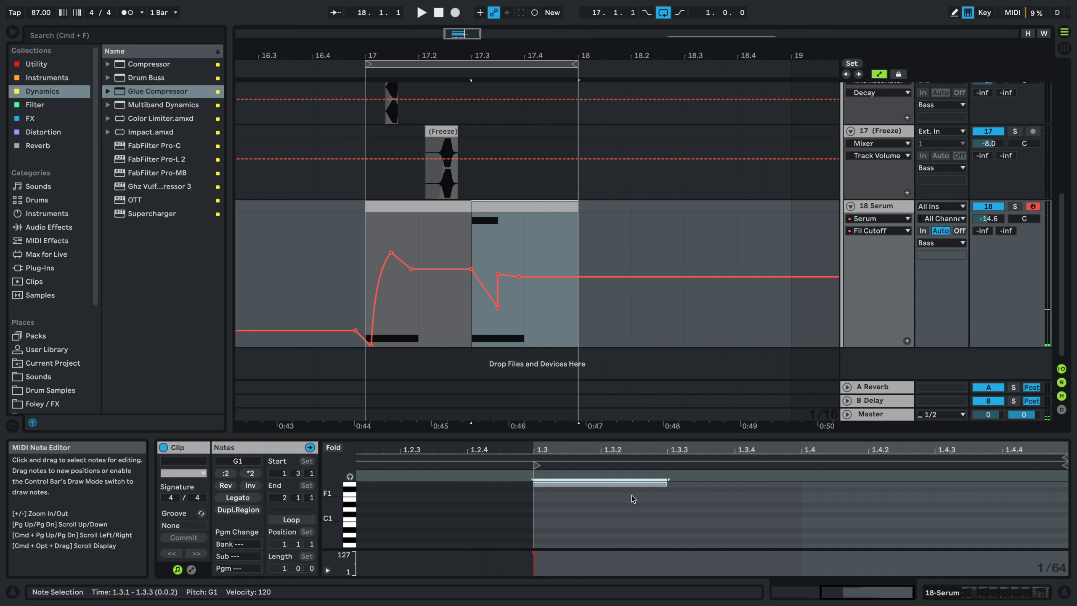
{"action": "key", "text": "super+d"}
{"action": "key", "text": "super+d"}
{"action": "key", "text": "super+d"}
{"action": "key", "text": "space"}
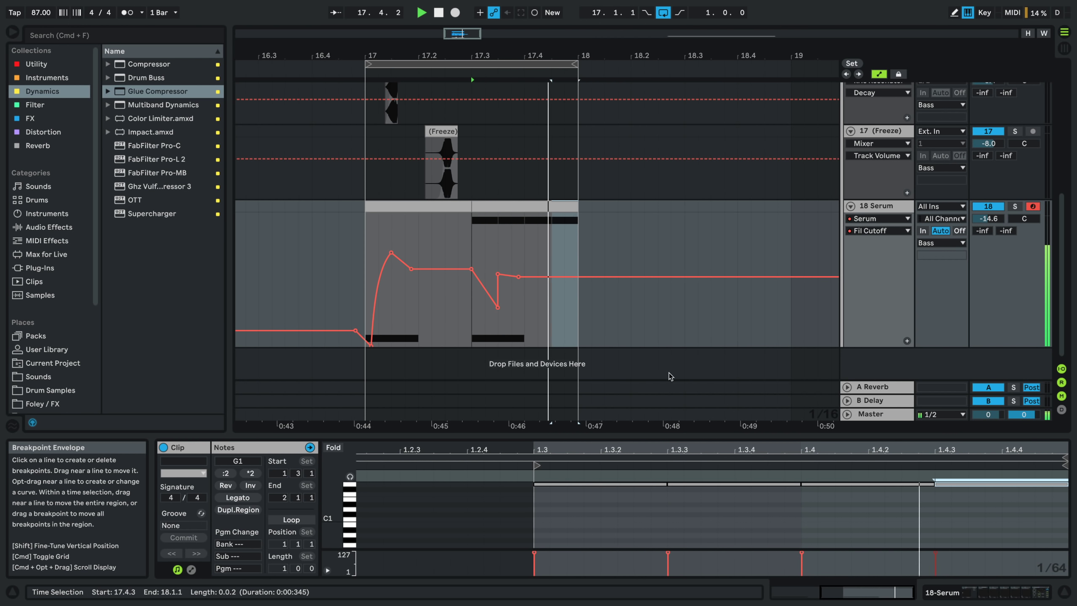
- Transpose the three duplicated notes from 17.3.3 onward down to E0 and play the result
{"action": "left_click_drag", "start_coordinate": [718, 527], "coordinate": [1026, 391]}
{"action": "key", "text": "space"}
{"action": "key", "text": "shift+Down"}
{"action": "key", "text": "Down"}
{"action": "key", "text": "Down"}
{"action": "key", "text": "Down"}
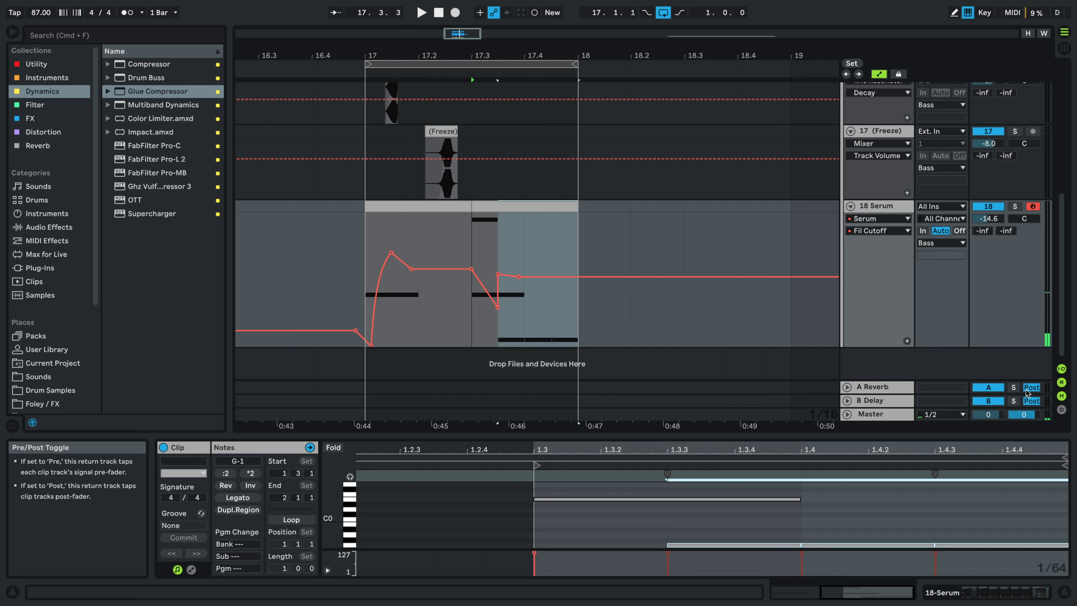
{"action": "key", "text": "space"}
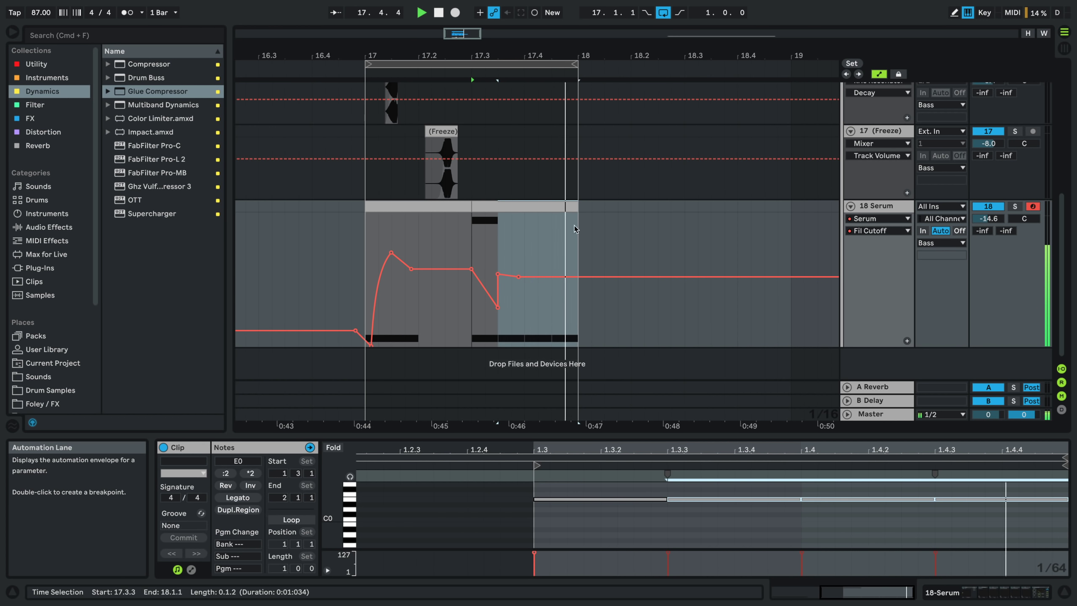
- Shape the filter cutoff over beat 17.4 so it curves down to a low at 17.4.3 and rises again by 17.4.4
{"action": "left_click", "coordinate": [462, 236]}
{"action": "left_click", "coordinate": [531, 277]}
{"action": "left_click_drag", "start_coordinate": [537, 277], "coordinate": [564, 267]}
{"action": "mouse_move", "coordinate": [538, 307]}
{"action": "left_mouse_down"}
{"action": "mouse_move", "coordinate": [537, 253]}
{"action": "mouse_move", "coordinate": [552, 303]}
{"action": "mouse_move", "coordinate": [541, 316]}
{"action": "left_mouse_up"}
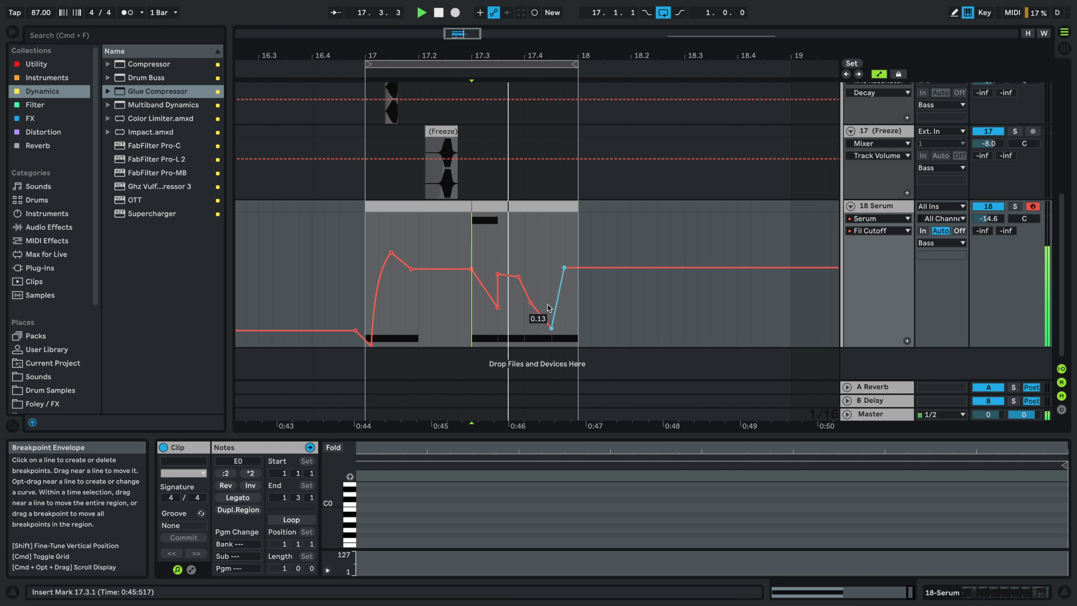
{"action": "left_click_drag", "start_coordinate": [549, 325], "coordinate": [551, 316]}
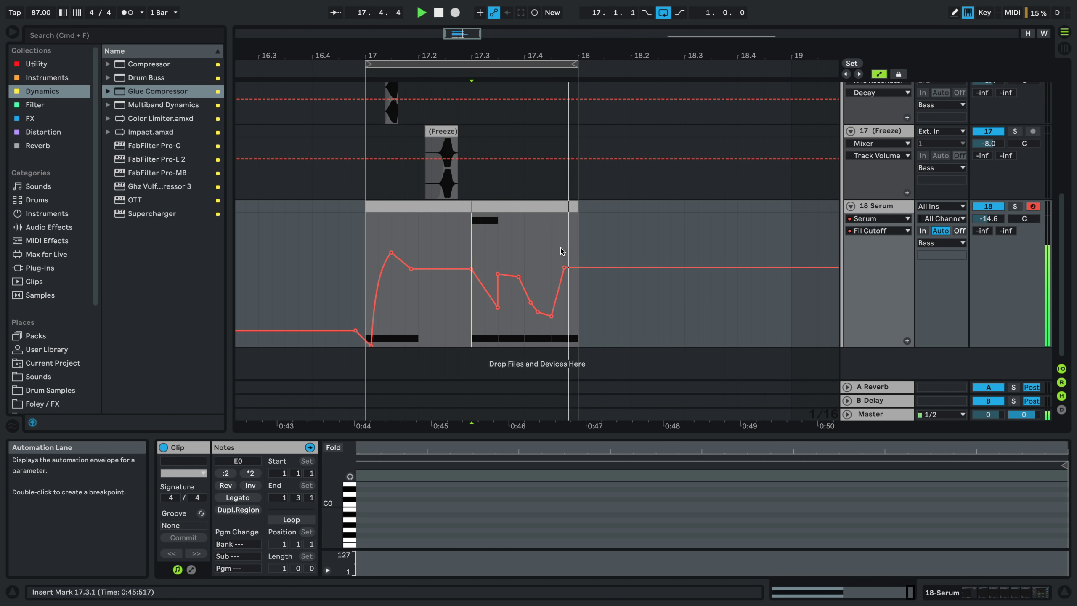
- Cut both Serum clips with their automation from bar 17 and paste them at bar 18
{"action": "scroll", "coordinate": [561, 248], "scroll_direction": "down", "scroll_amount": 3}
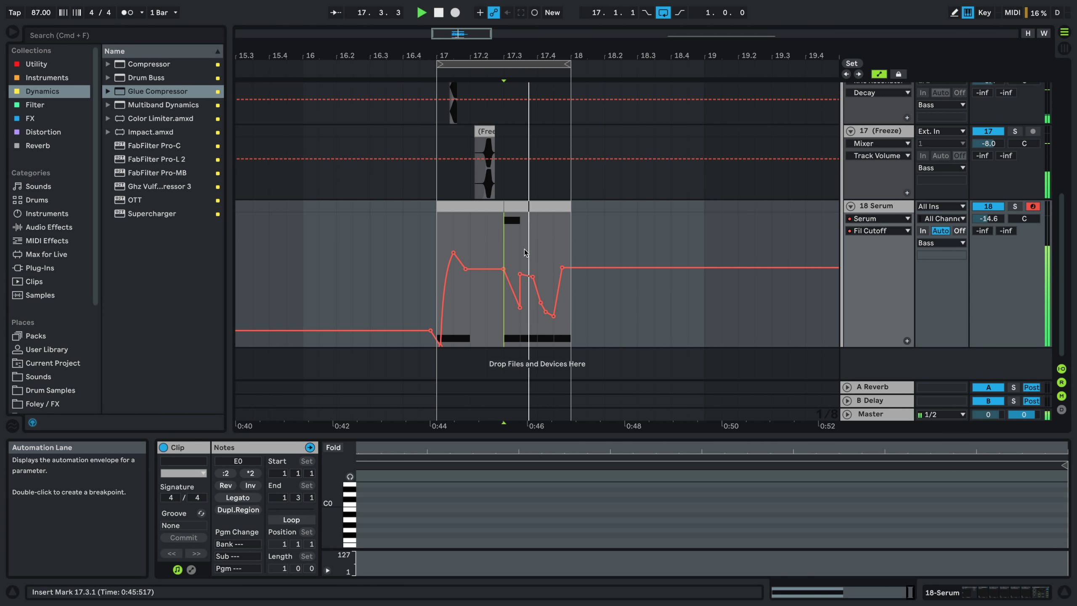
{"action": "key", "text": "space"}
{"action": "left_click", "coordinate": [490, 206]}
{"action": "left_click", "coordinate": [520, 205], "text": "shift"}
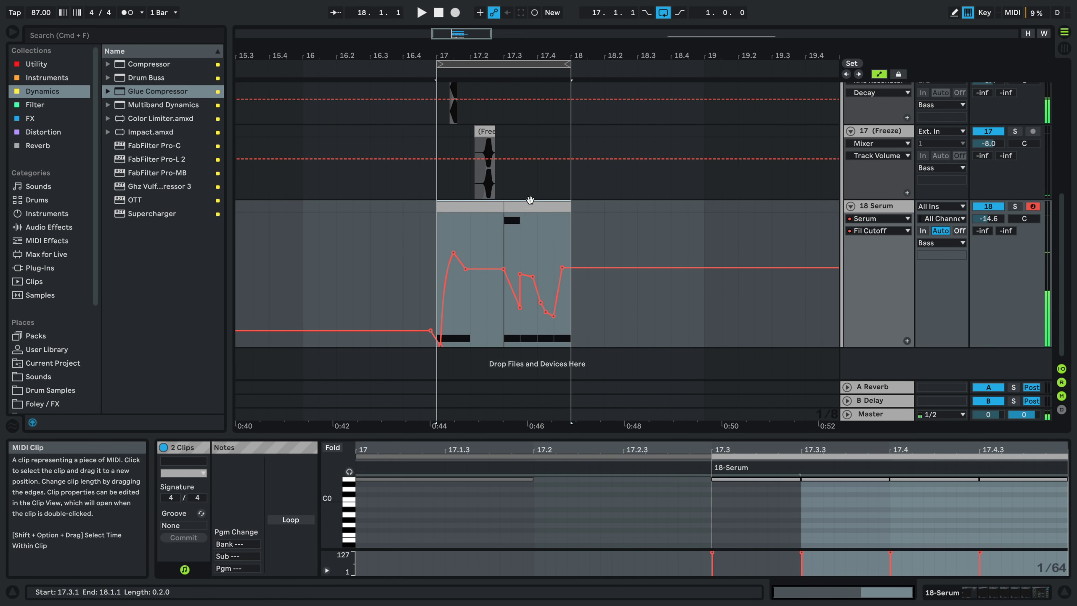
{"action": "key", "text": "super+x"}
{"action": "left_click", "coordinate": [572, 207]}
{"action": "key", "text": "super+v"}
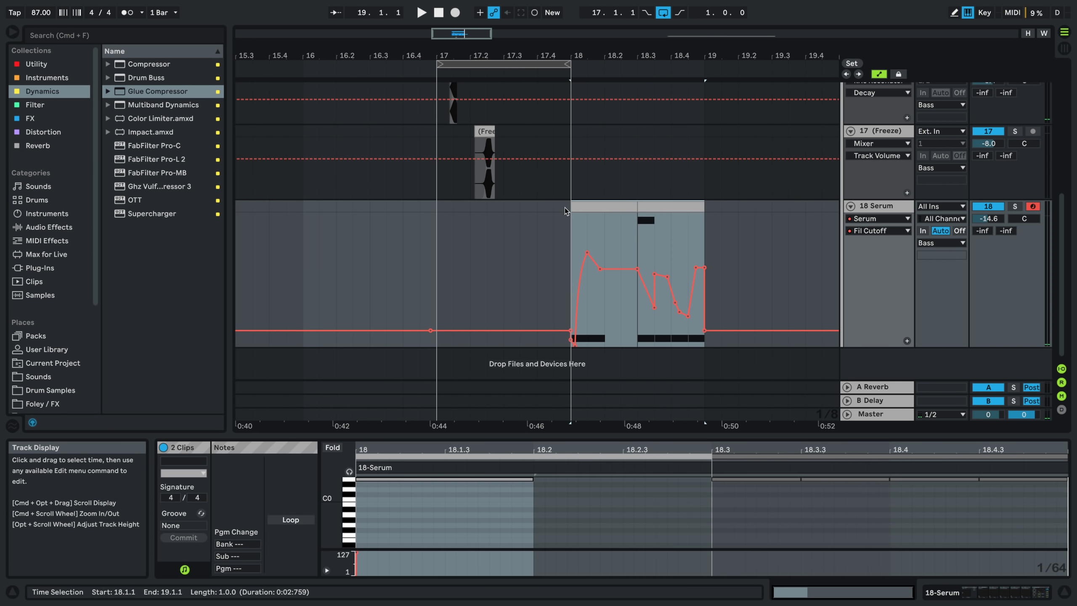
- Clear bar 17 on the Serum track and create an empty one-bar MIDI clip there
{"action": "left_click", "coordinate": [438, 209]}
{"action": "left_click_drag", "start_coordinate": [438, 209], "coordinate": [568, 213]}
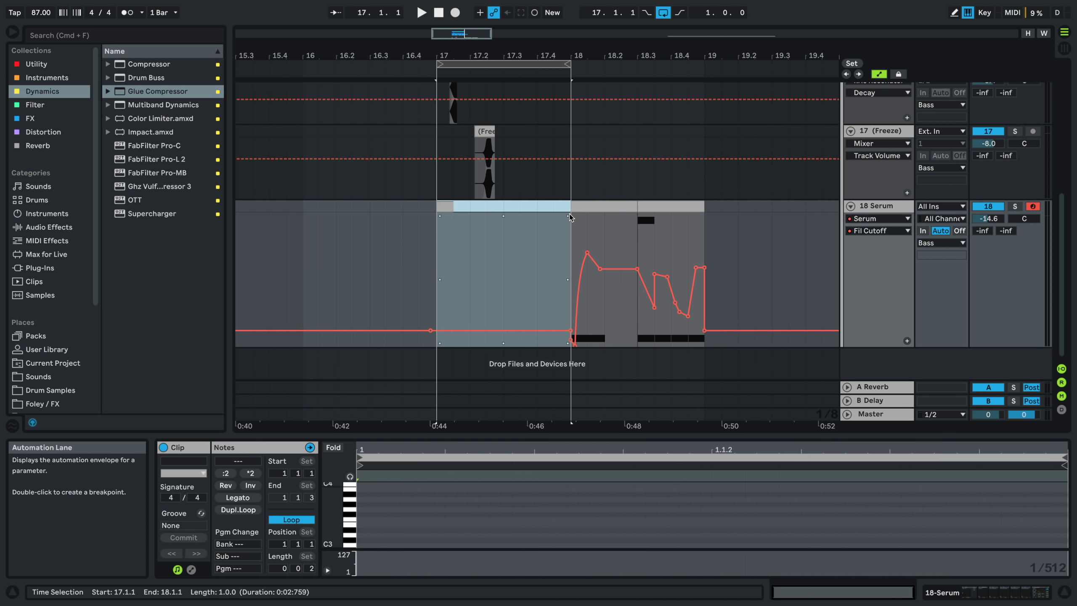
{"action": "key", "text": "Delete"}
{"action": "key", "text": "super+shift+m"}
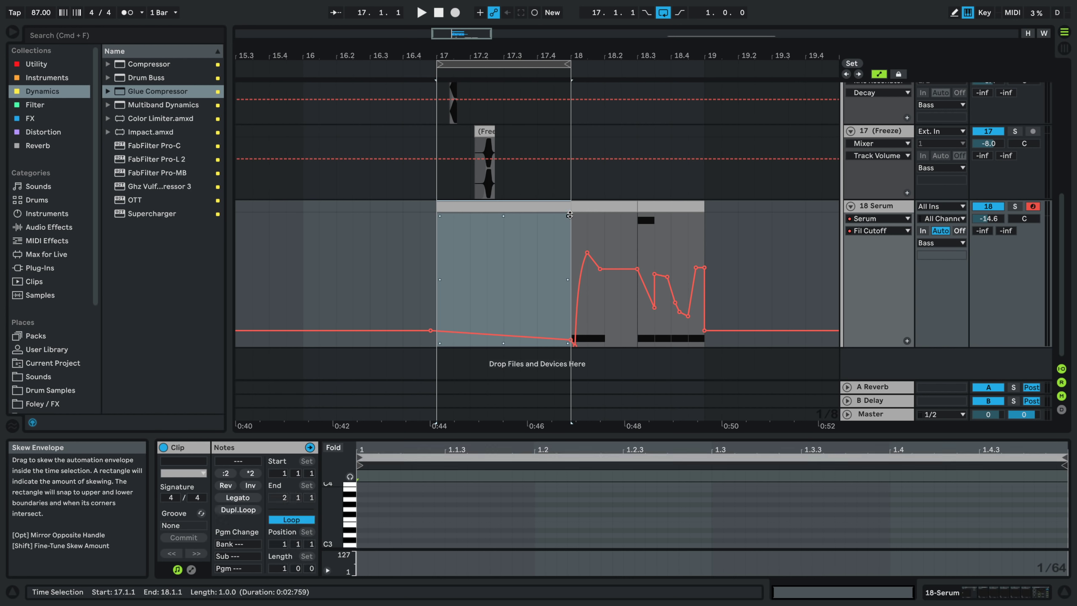
- Add E3 and A3 notes at the start of the new clip, stretch both to one beat, and play them
{"action": "double_click", "coordinate": [359, 524]}
{"action": "left_click", "coordinate": [367, 523], "text": "shift"}
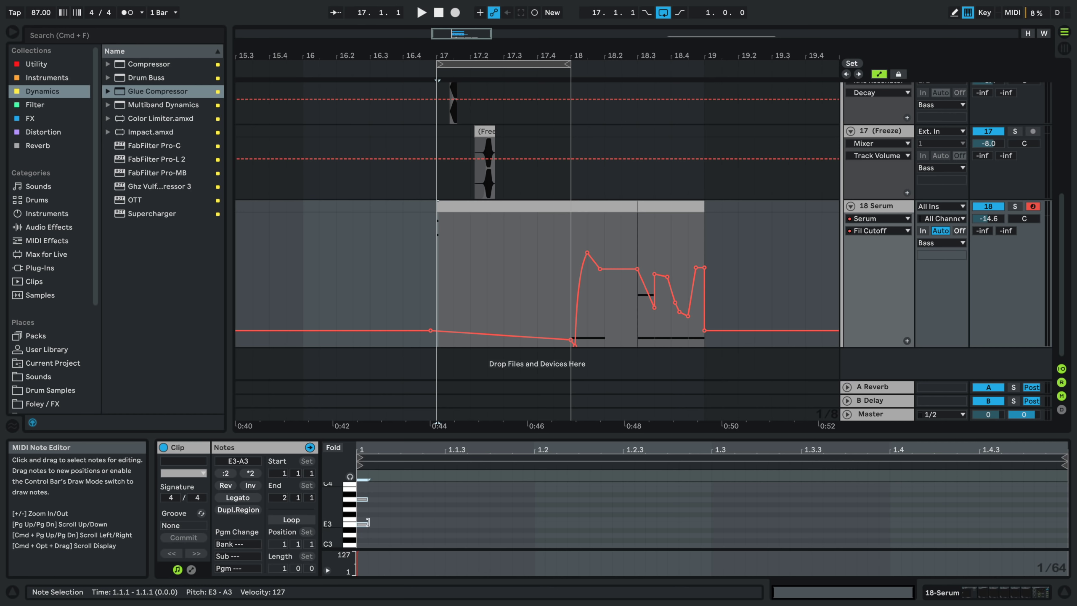
{"action": "left_click_drag", "start_coordinate": [359, 524], "coordinate": [527, 511]}
{"action": "key", "text": "space"}
{"action": "key", "text": "space"}
{"action": "key", "text": "space"}
{"action": "key", "text": "space"}
- Raise the filter cutoff across the first beat of bar 17, to about 0.75 at 17.2
{"action": "scroll", "coordinate": [467, 309], "scroll_direction": "up", "scroll_amount": 2}
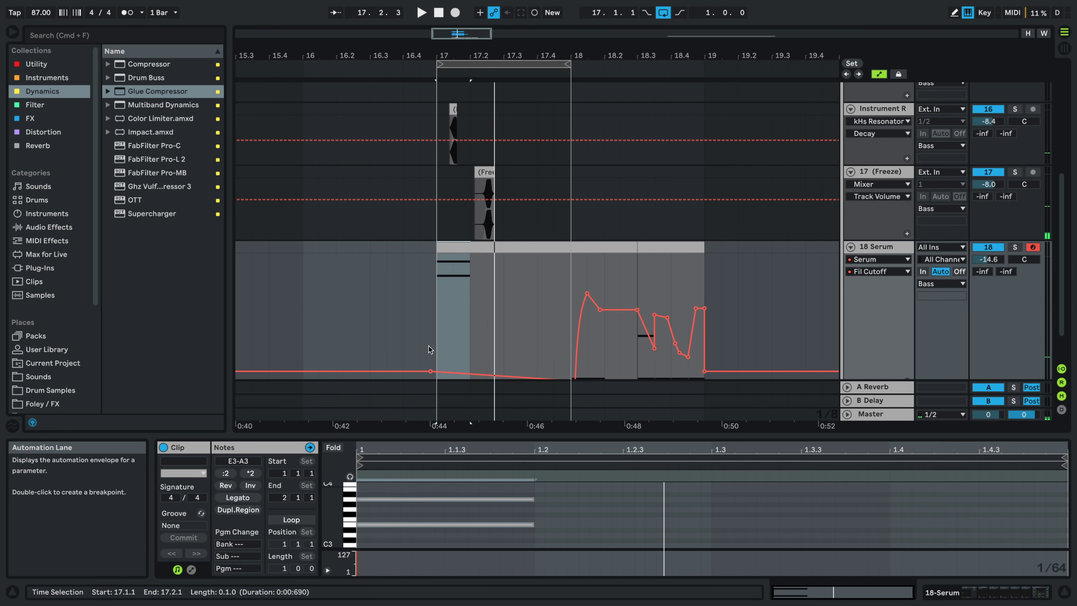
{"action": "key", "text": "space"}
{"action": "left_click_drag", "start_coordinate": [431, 371], "coordinate": [431, 279]}
{"action": "key", "text": "space"}
{"action": "key", "text": "space"}
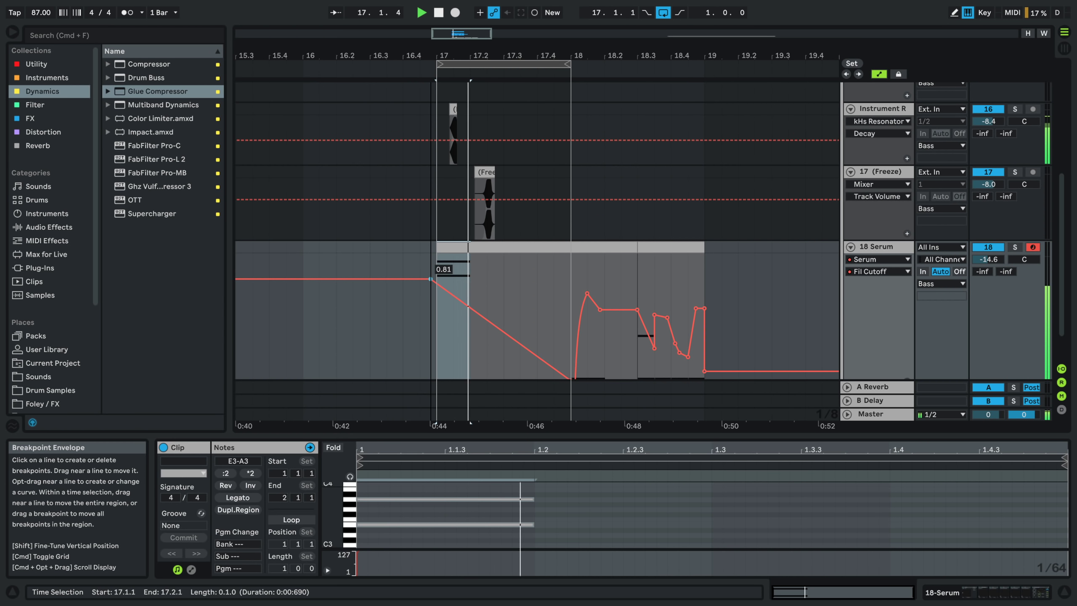
{"action": "key", "text": "super+z"}
{"action": "left_click_drag", "start_coordinate": [453, 343], "coordinate": [453, 281]}
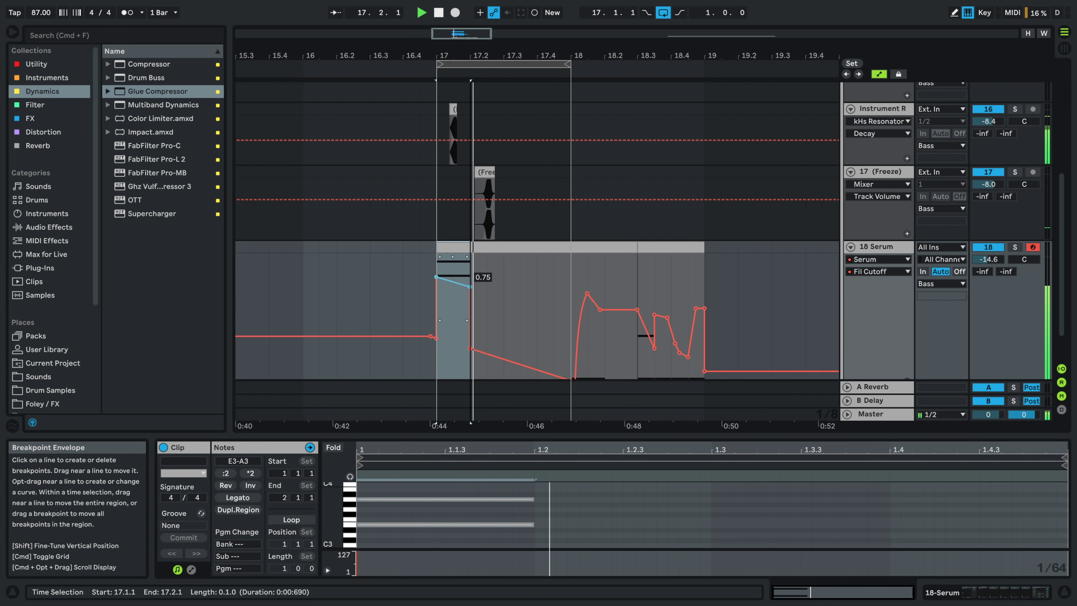
{"action": "key", "text": "space"}
- Transpose both notes in the bar 17 clip down an octave to E2 and A2, and play them
{"action": "left_click", "coordinate": [478, 506]}
{"action": "key", "text": "super+a"}
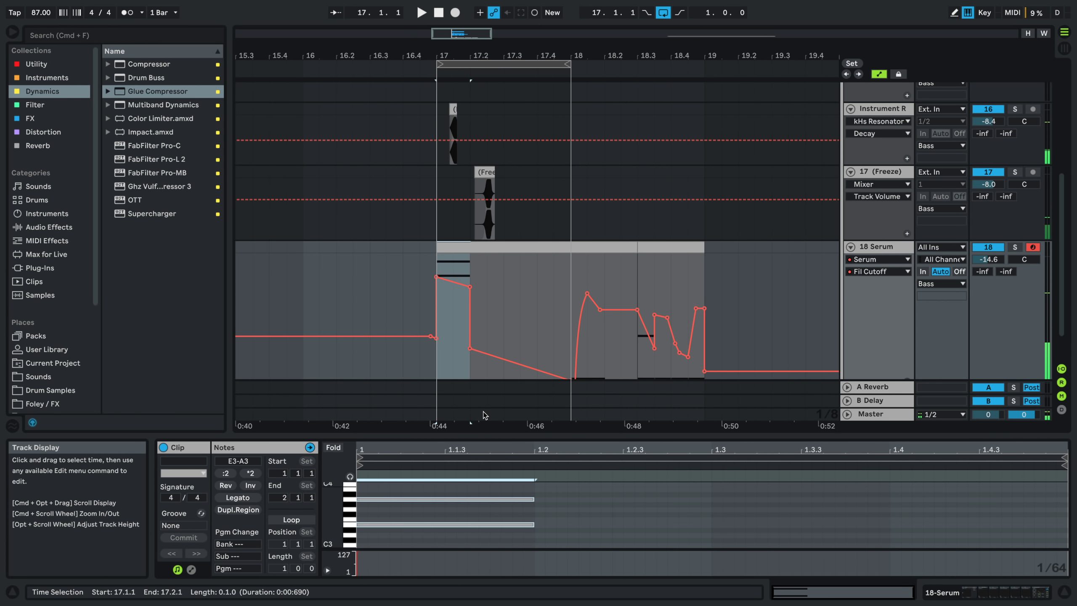
{"action": "key", "text": "shift+Down"}
{"action": "key", "text": "space"}
{"action": "key", "text": "space"}
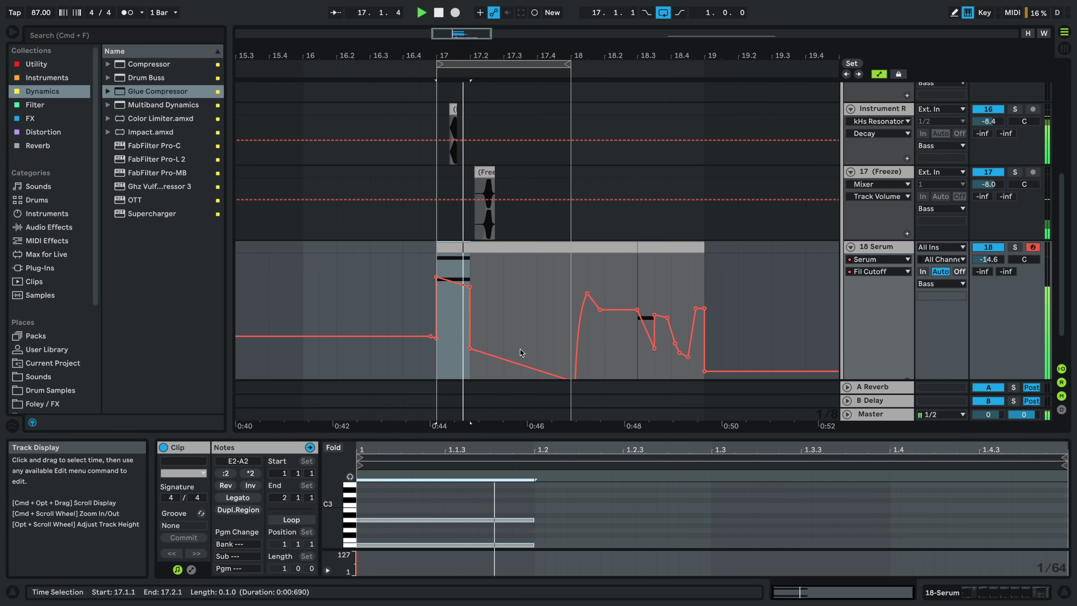
- Lower the cutoff breakpoint at the start of bar 17 so the filter ramps up to 17.2, and play it
{"action": "key", "text": "space"}
{"action": "left_click", "coordinate": [405, 282]}
{"action": "left_click_drag", "start_coordinate": [440, 279], "coordinate": [437, 319]}
{"action": "left_click", "coordinate": [429, 254]}
{"action": "key", "text": "space"}
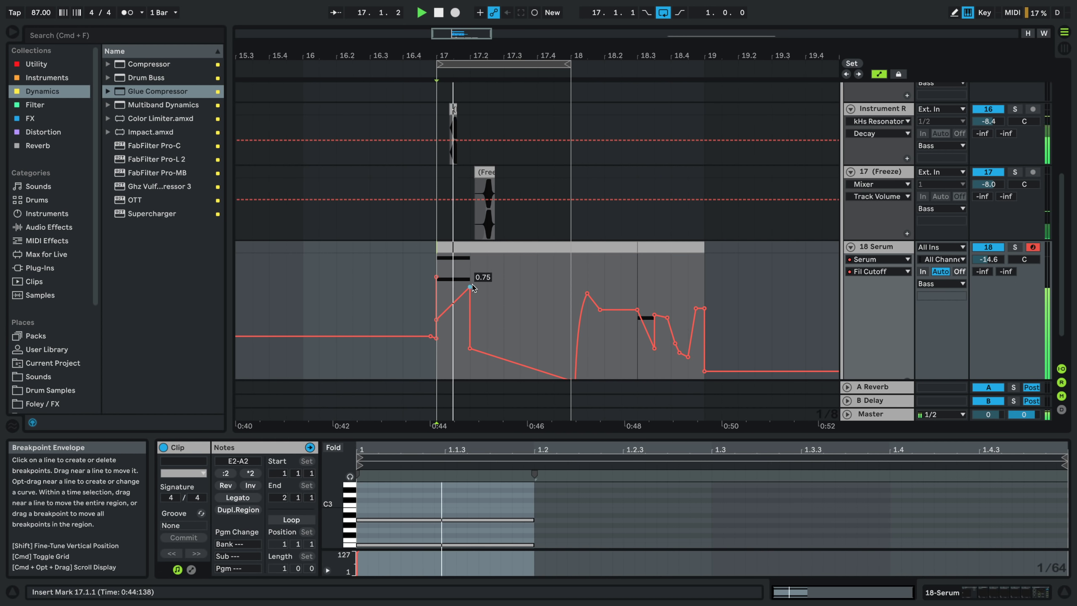
{"action": "key", "text": "space"}
{"action": "key", "text": "space"}
{"action": "key", "text": "space"}
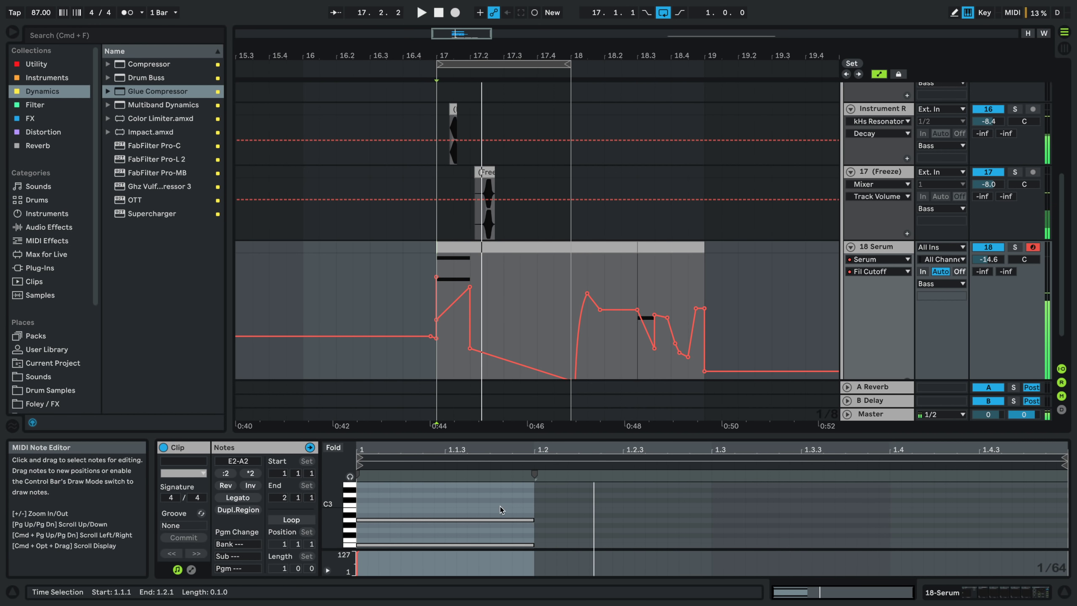
- Lengthen the E2 and A2 notes to two beats, ending at 1.3.1, and play them
{"action": "key", "text": "super+a"}
{"action": "key", "text": "space"}
{"action": "left_click_drag", "start_coordinate": [534, 544], "coordinate": [711, 528]}
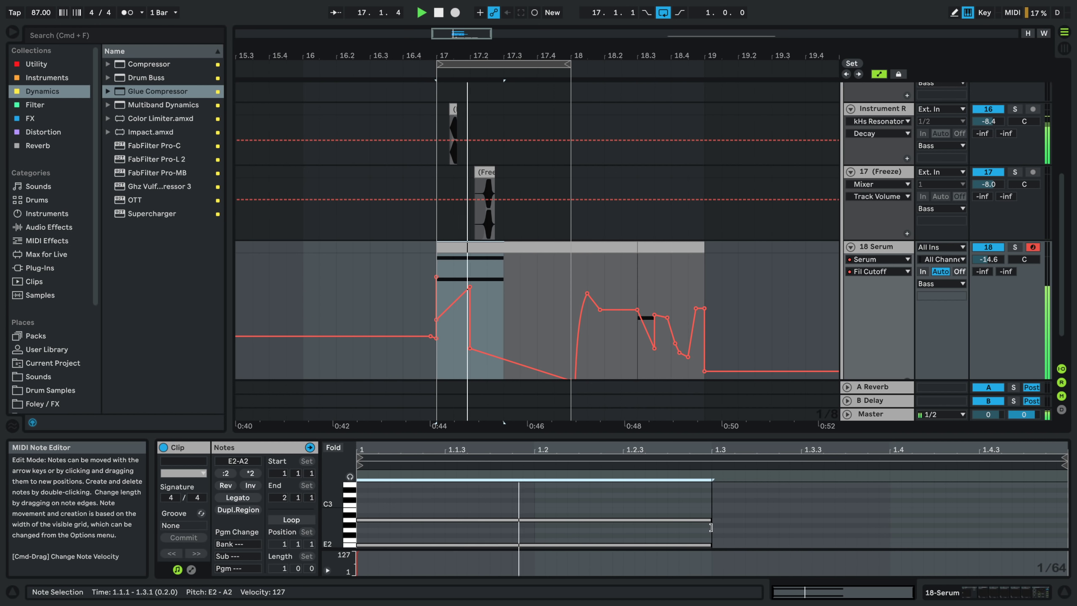
{"action": "key", "text": "space"}
{"action": "key", "text": "space"}
- Reshape the filter cutoff after 17.2 into a dip at about 17.2.3 and a second peak near 17.4
{"action": "left_click", "coordinate": [409, 265]}
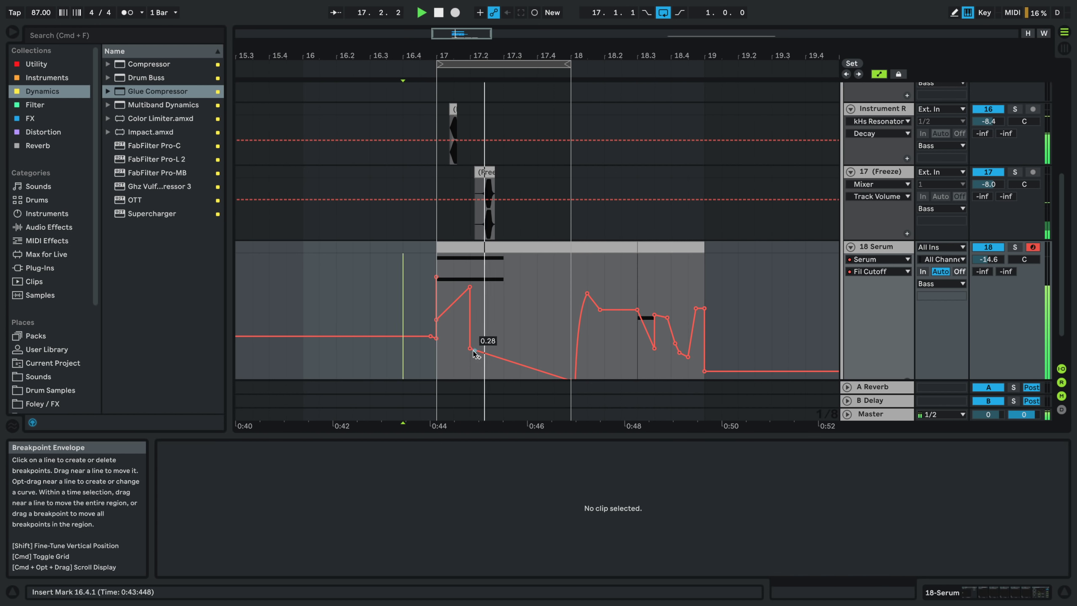
{"action": "key", "text": "space"}
{"action": "key", "text": "space"}
{"action": "left_click_drag", "start_coordinate": [470, 349], "coordinate": [520, 299]}
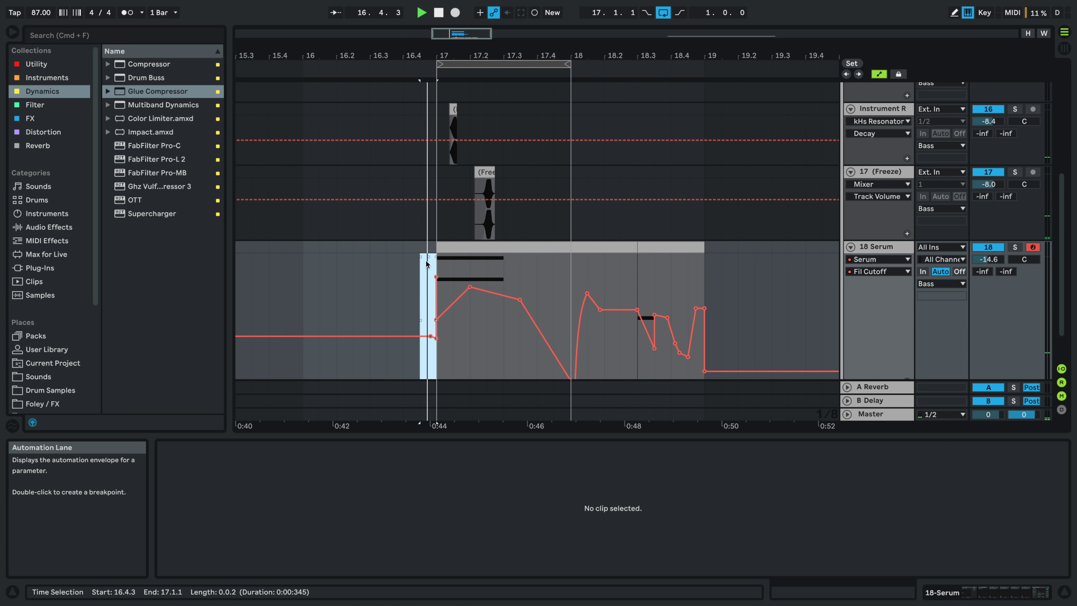
{"action": "left_click", "coordinate": [442, 269]}
{"action": "key", "text": "space"}
{"action": "key", "text": "space"}
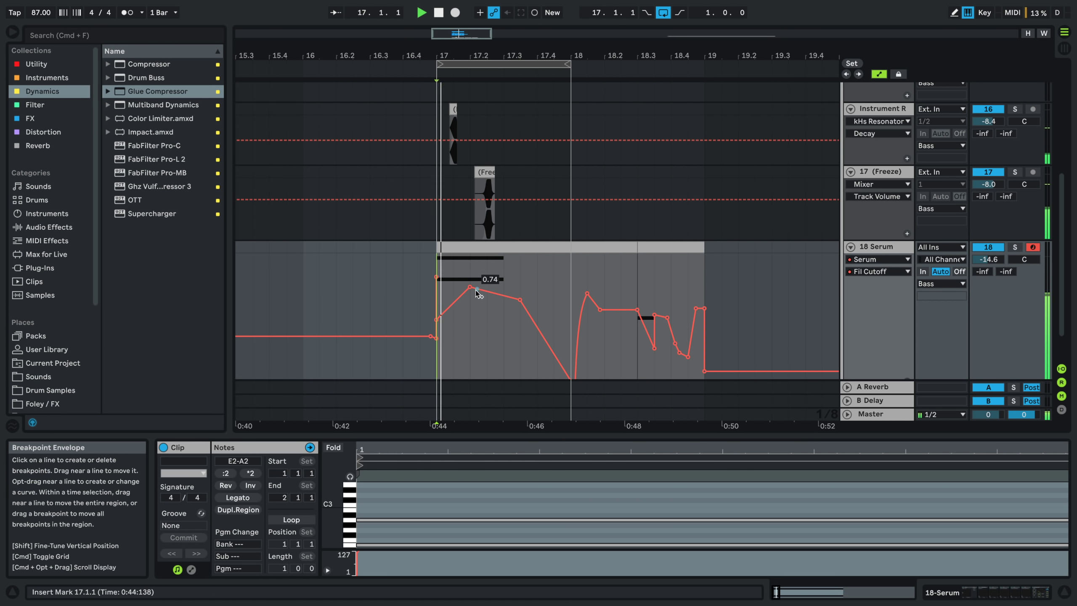
{"action": "left_click_drag", "start_coordinate": [487, 255], "coordinate": [500, 306]}
- Solo the Serum track and listen to the E2 and A2 notes in bar 17
{"action": "left_click_drag", "start_coordinate": [617, 499], "coordinate": [633, 573]}
{"action": "left_click", "coordinate": [1016, 247]}
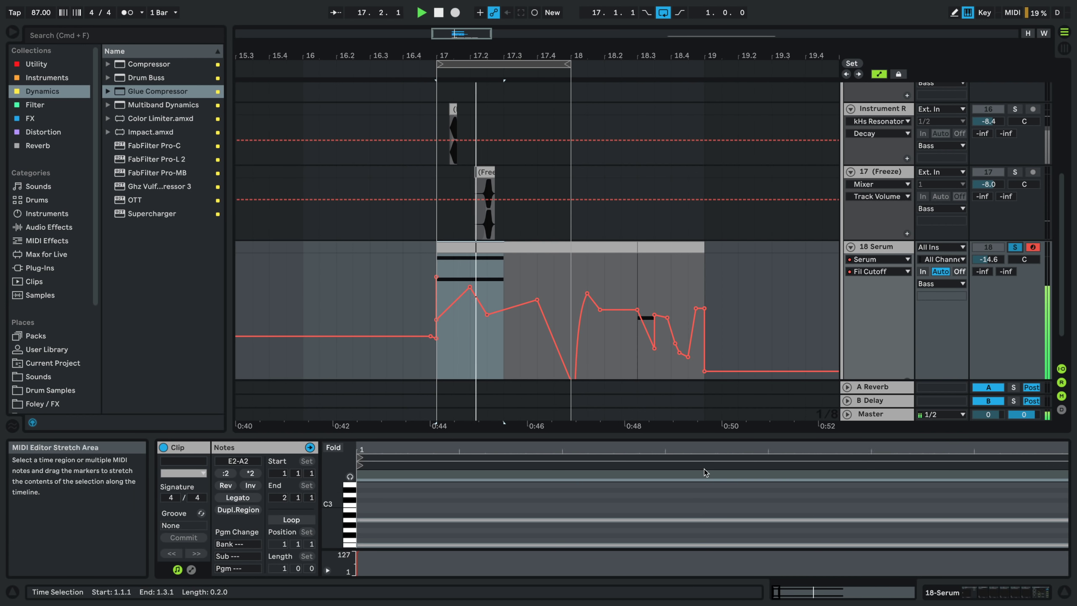
{"action": "scroll", "coordinate": [765, 523], "scroll_direction": "down", "scroll_amount": 3}
{"action": "key", "text": "space"}
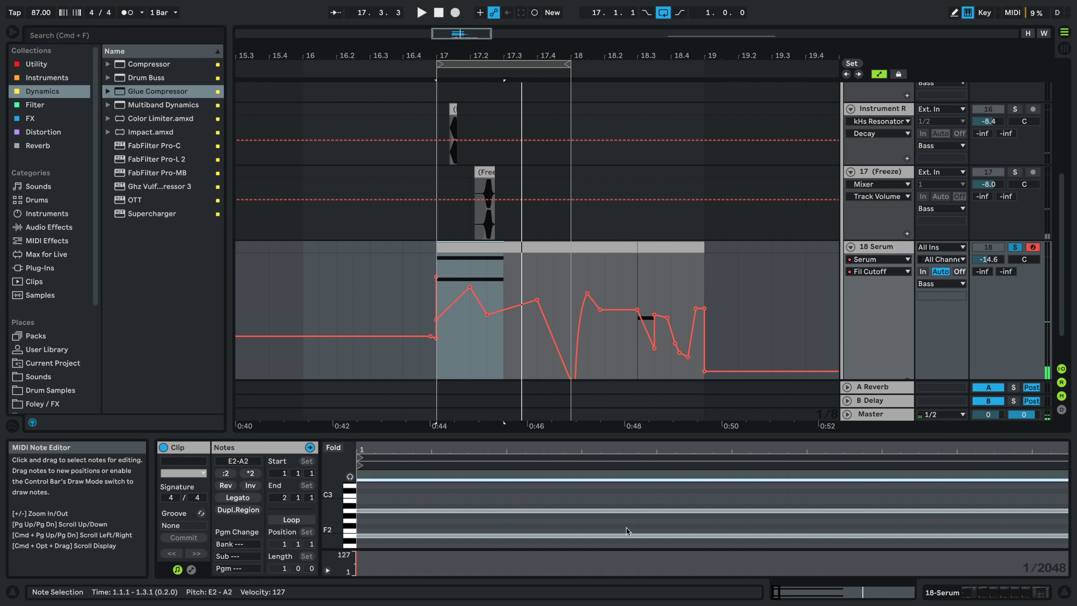
- Try the two notes an octave lower and a semitone up at F1 and A#1, and return them to E2 and A2
{"action": "key", "text": "shift+Down"}
{"action": "key", "text": "space"}
{"action": "key", "text": "Up"}
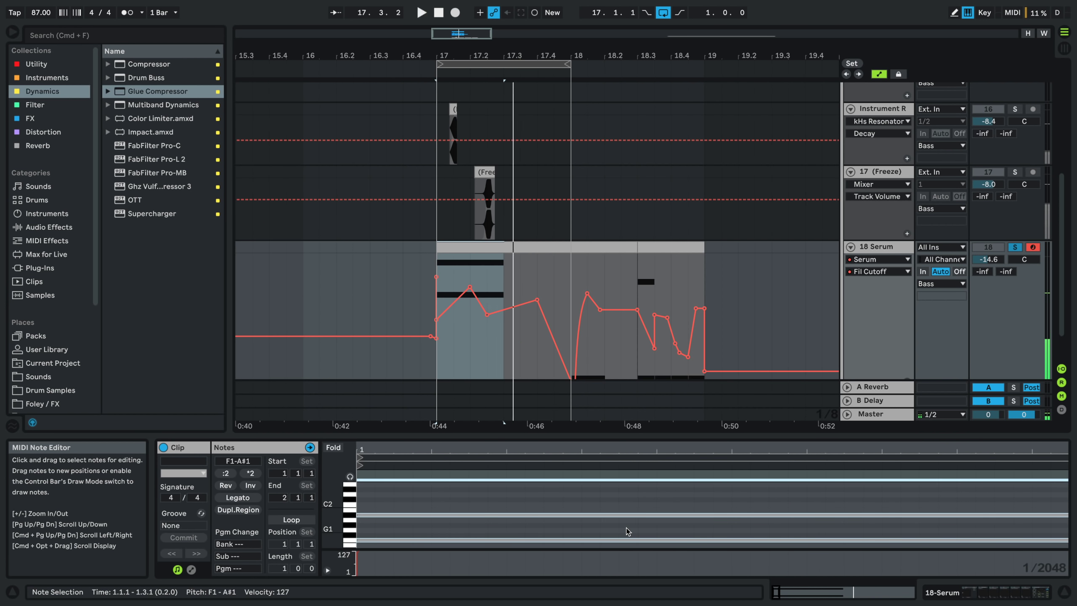
{"action": "key", "text": "Down"}
{"action": "key", "text": "shift+Up"}
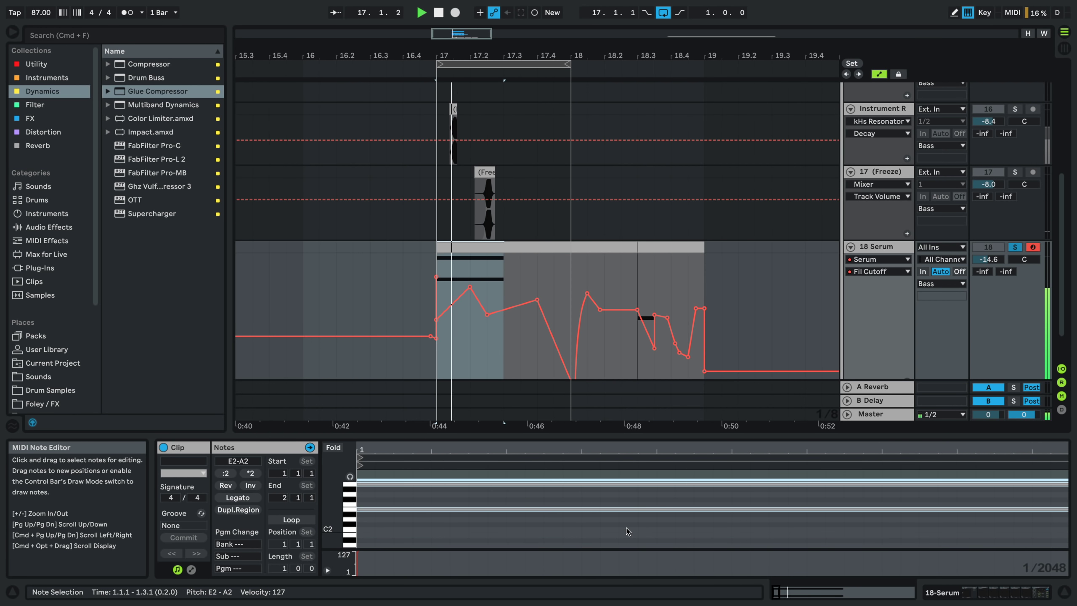
- Enlarge the note editor, transpose only the A2 note down two octaves to A0, and play the result
{"action": "key", "text": "space"}
{"action": "left_click_drag", "start_coordinate": [604, 435], "coordinate": [573, 166]}
{"action": "left_click", "coordinate": [518, 257]}
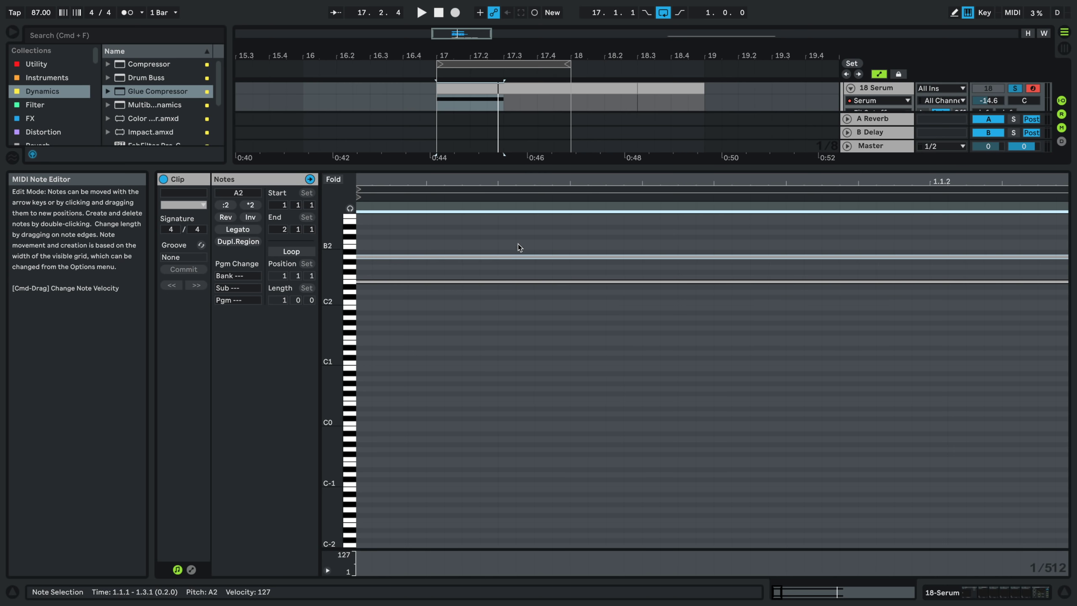
{"action": "key", "text": "shift+Down"}
{"action": "key", "text": "shift+Down"}
{"action": "key", "text": "space"}
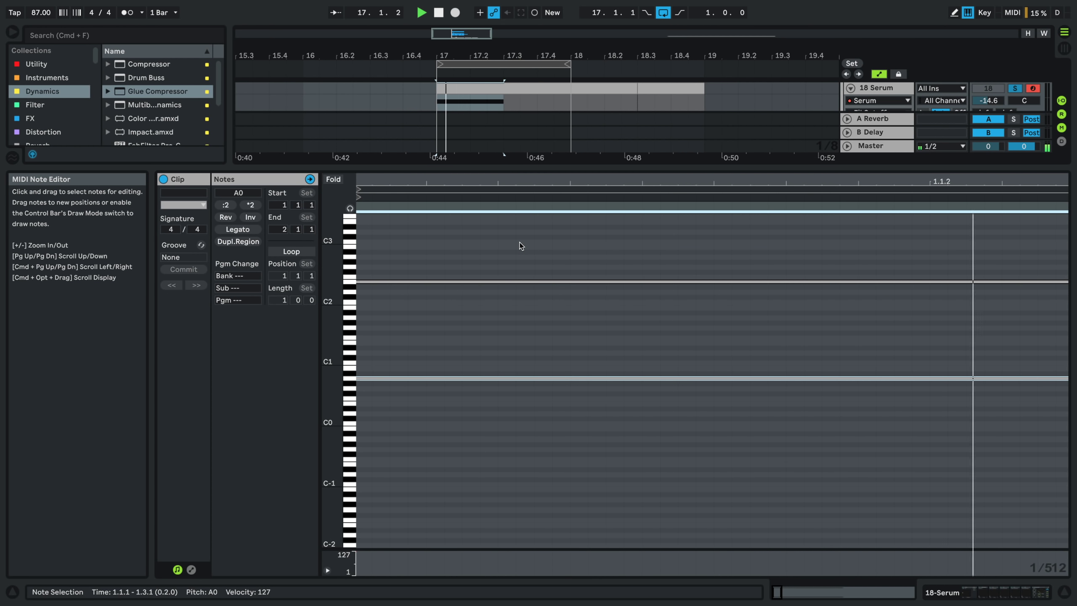
- Remove the filter cutoff breakpoints peaking at the start of bar 17 and at 17.2, and lower the ramp's starting point at 17.1
{"action": "left_click_drag", "start_coordinate": [557, 167], "coordinate": [537, 475]}
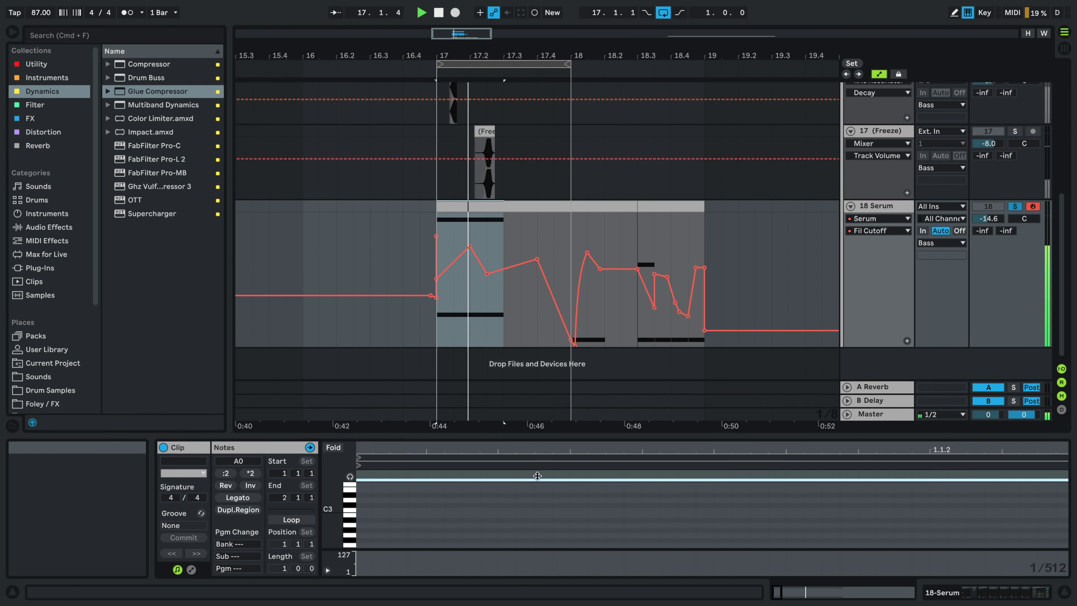
{"action": "left_click", "coordinate": [406, 245]}
{"action": "key", "text": "space"}
{"action": "left_click", "coordinate": [470, 248]}
{"action": "key", "text": "space"}
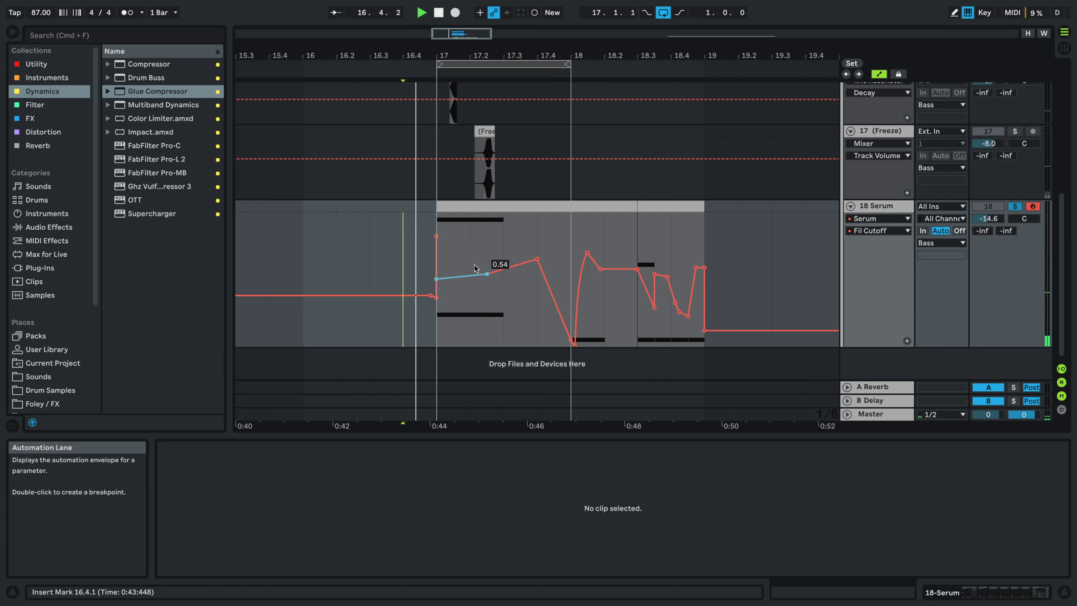
{"action": "left_click", "coordinate": [435, 237]}
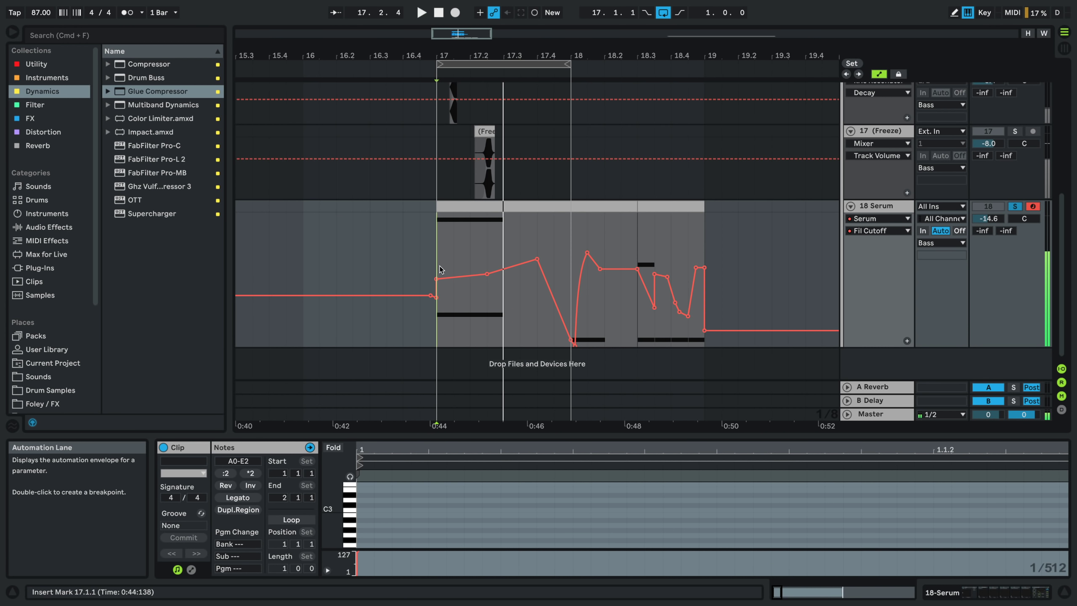
{"action": "left_click_drag", "start_coordinate": [436, 279], "coordinate": [436, 326]}
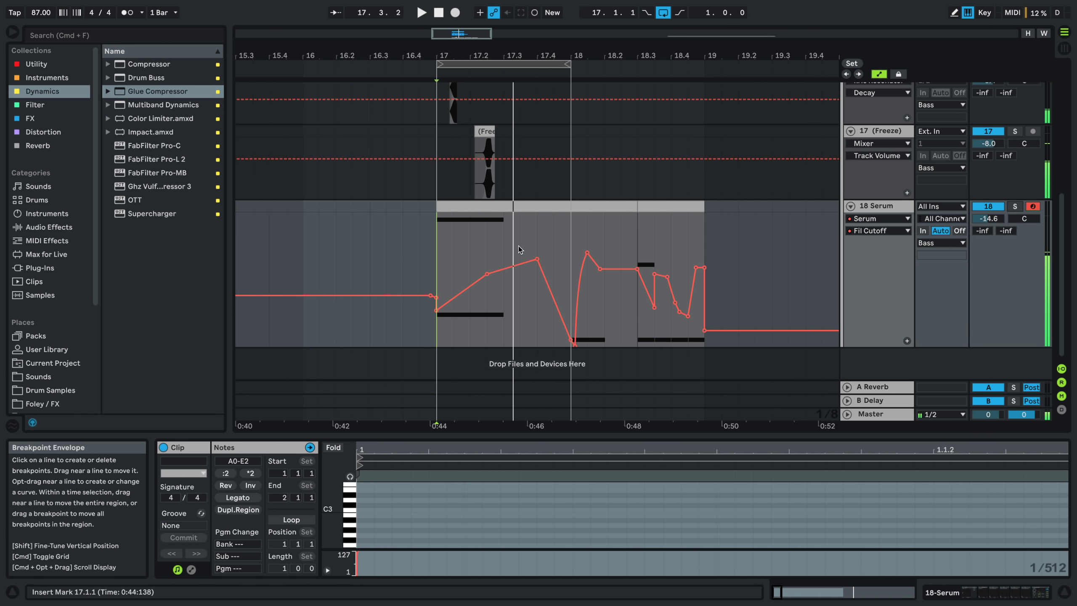
- Duplicate the rising filter cutoff ramp from 17.1–17.3 into the range 17.3–18.1
{"action": "left_click_drag", "start_coordinate": [505, 241], "coordinate": [449, 242]}
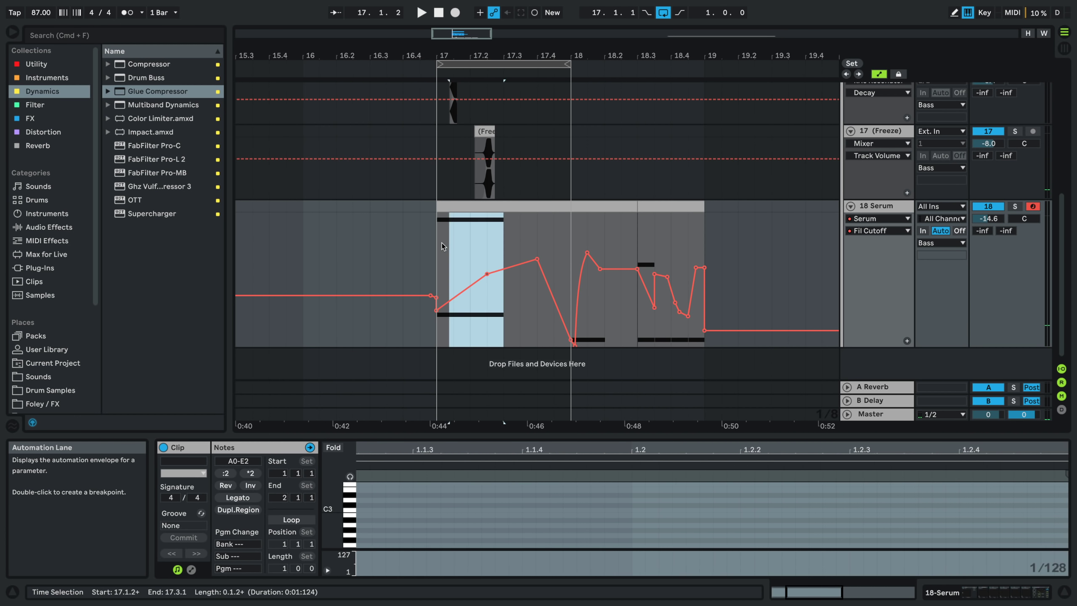
{"action": "key", "text": "super+d"}
{"action": "key", "text": "super+s"}
{"action": "key", "text": "Escape"}
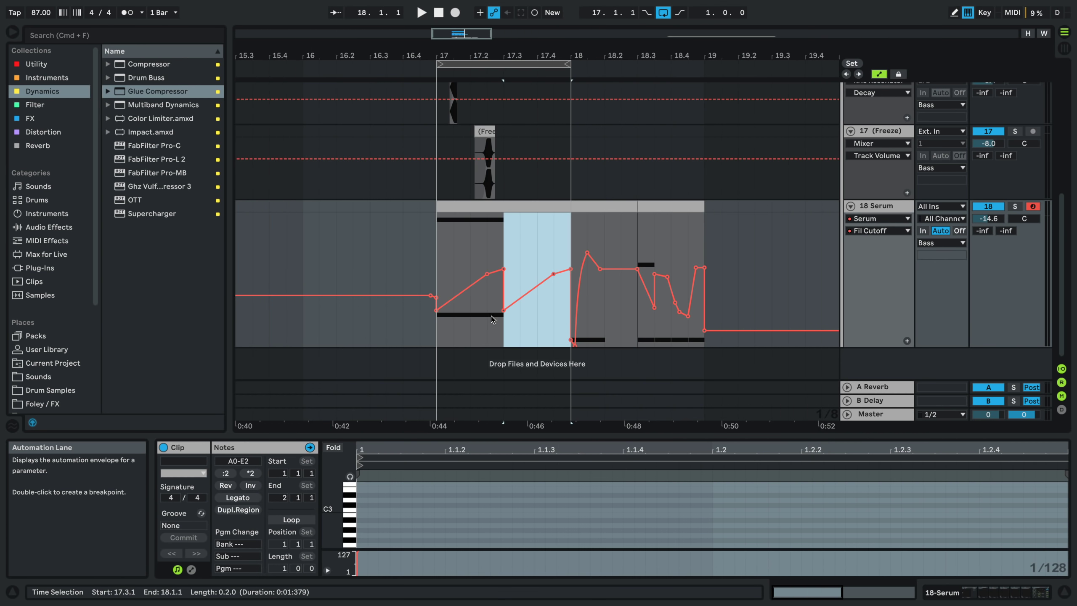
- Duplicate the Serum clip's two notes from 17.1–17.3 into the second half of bar 17, starting at 17.3
{"action": "left_click_drag", "start_coordinate": [439, 242], "coordinate": [501, 265]}
{"action": "key", "text": "super+s"}
{"action": "key", "text": "Escape"}
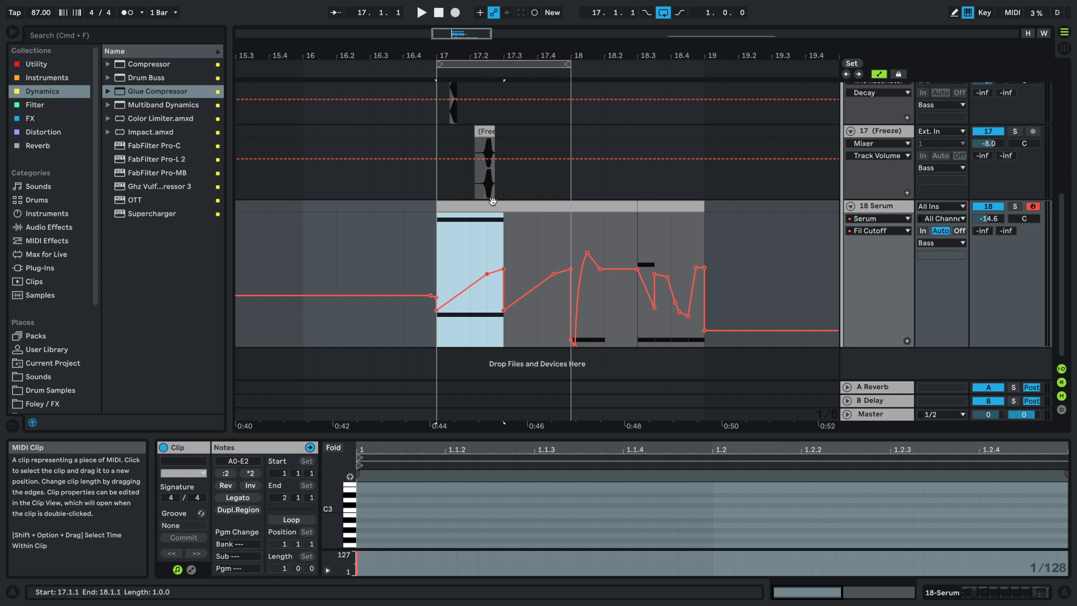
{"action": "key", "text": "Right"}
{"action": "key", "text": "a"}
{"action": "left_click_drag", "start_coordinate": [441, 251], "coordinate": [502, 266]}
{"action": "key", "text": "super+d"}
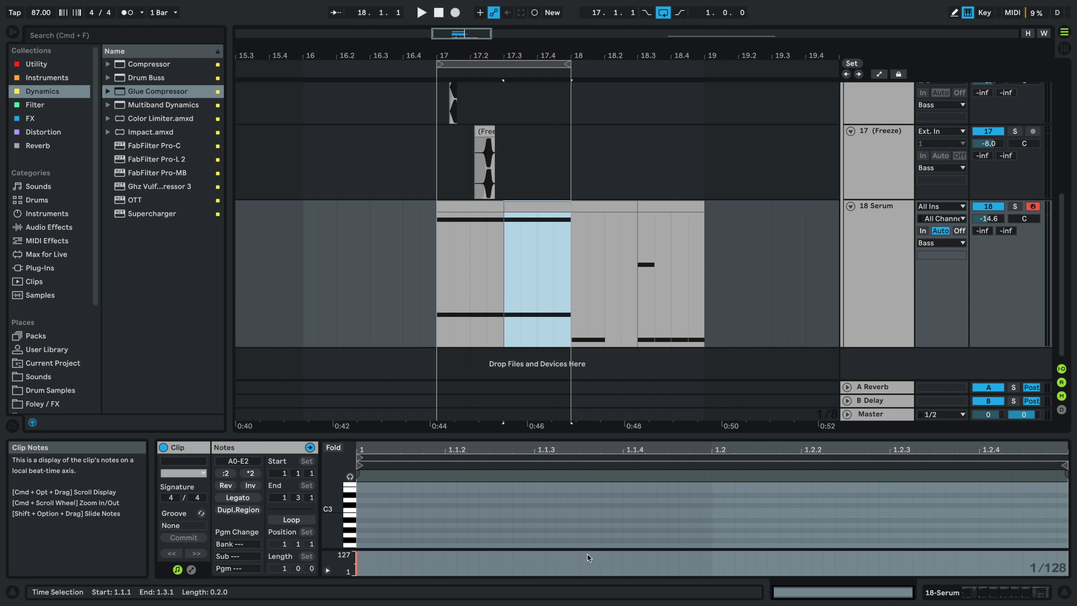
- In the enlarged note editor, transpose the 17.3 clip's E2 note to E1 and its A0 note to A1, and play the result
{"action": "left_click", "coordinate": [590, 438]}
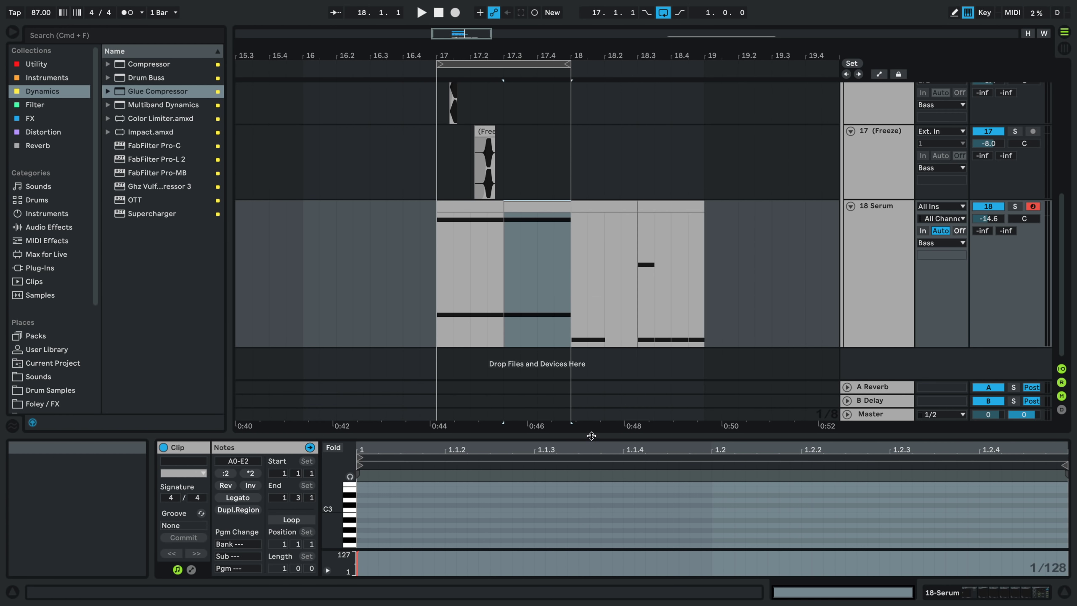
{"action": "left_click_drag", "start_coordinate": [591, 434], "coordinate": [577, 102]}
{"action": "left_click", "coordinate": [548, 282]}
{"action": "key", "text": "shift+Down"}
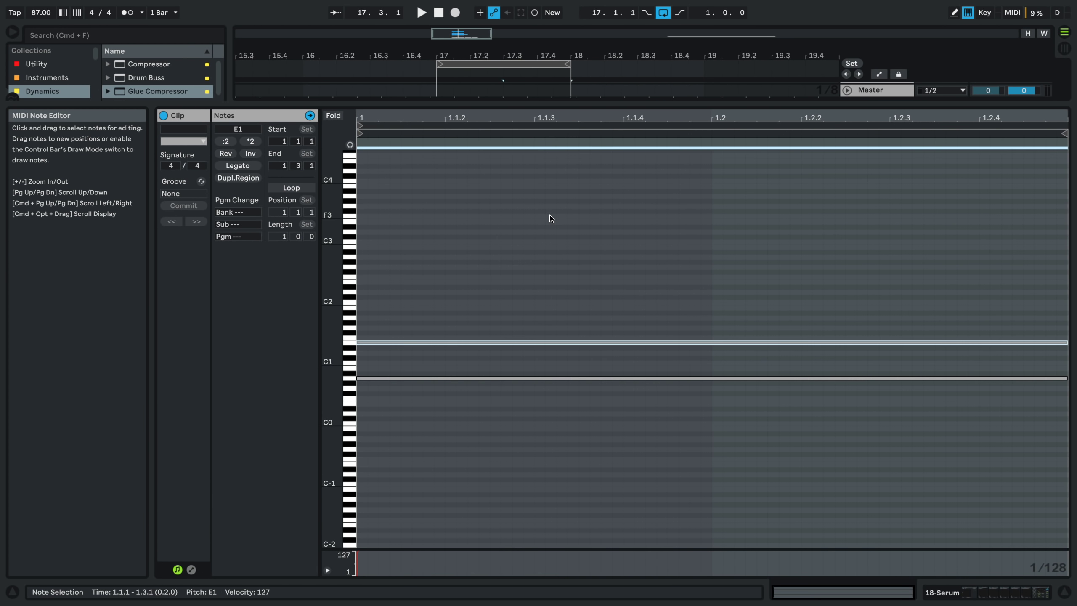
{"action": "key", "text": "Up"}
{"action": "key", "text": "Up"}
{"action": "key", "text": "Up"}
{"action": "key", "text": "Up"}
{"action": "key", "text": "Up"}
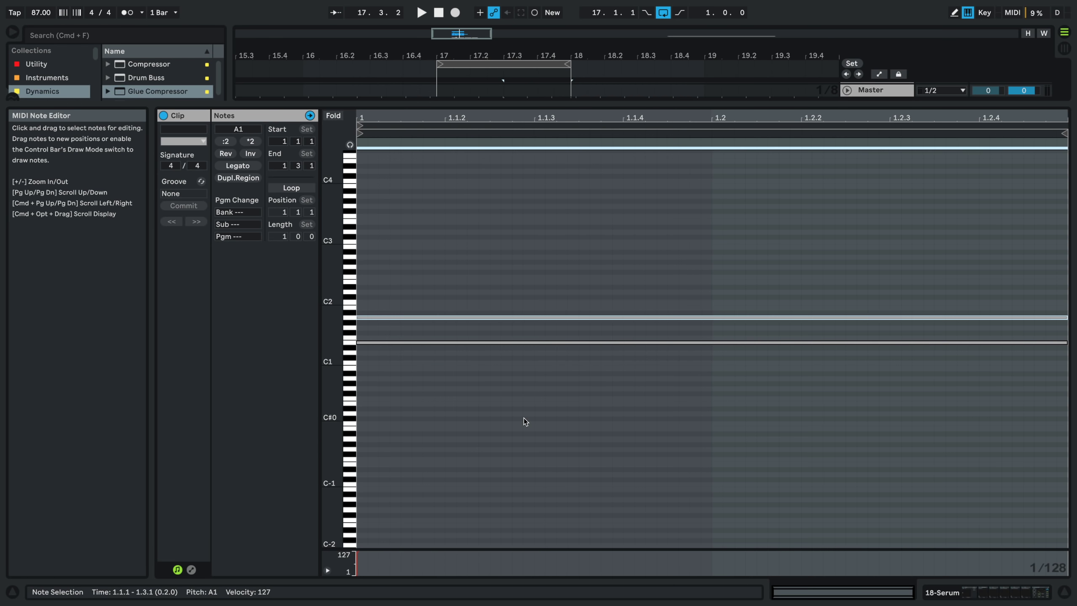
{"action": "key", "text": "space"}
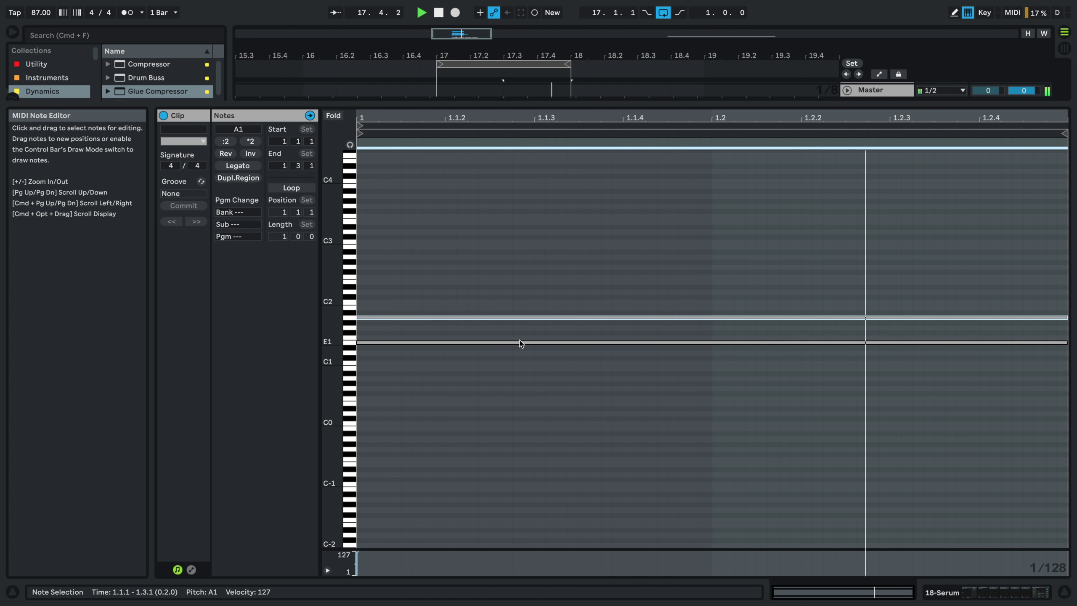
- Try the 17.3 clip's E1 note an octave lower at E0, and return it to E1
{"action": "key", "text": "Down"}
{"action": "key", "text": "Down"}
{"action": "key", "text": "Down"}
{"action": "key", "text": "Down"}
{"action": "key", "text": "Down"}
{"action": "key", "text": "shift+Down"}
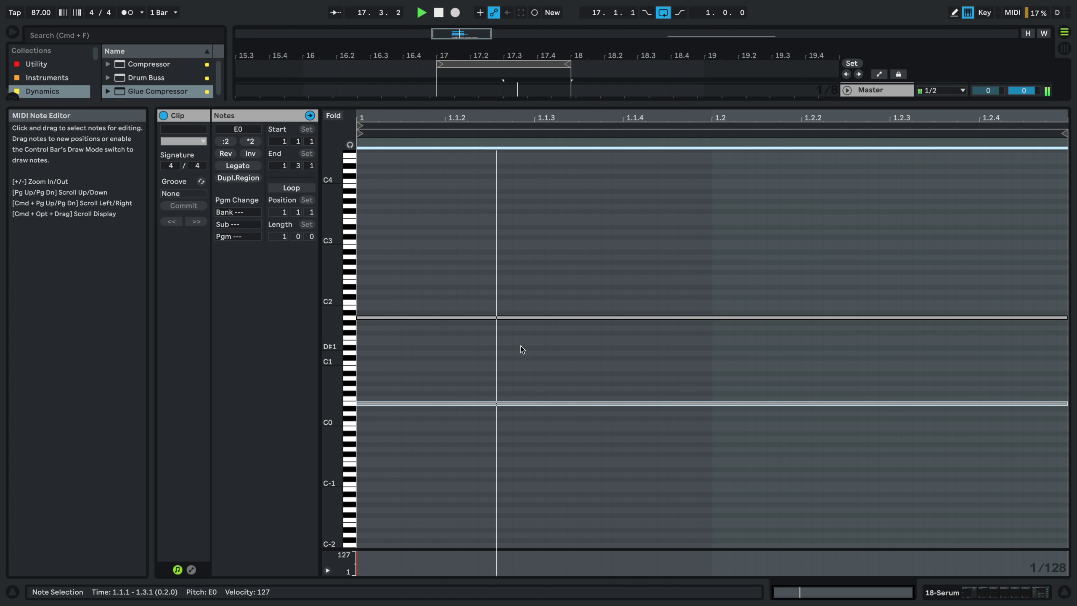
{"action": "key", "text": "shift+Up"}
{"action": "key", "text": "space"}
- Try the 17.3 clip's A1 note an octave higher at A2 and an octave lower at A0 during playback
{"action": "key", "text": "Up"}
{"action": "key", "text": "Up"}
{"action": "key", "text": "Up"}
{"action": "key", "text": "Up"}
{"action": "key", "text": "Up"}
{"action": "key", "text": "shift+Up"}
{"action": "key", "text": "space"}
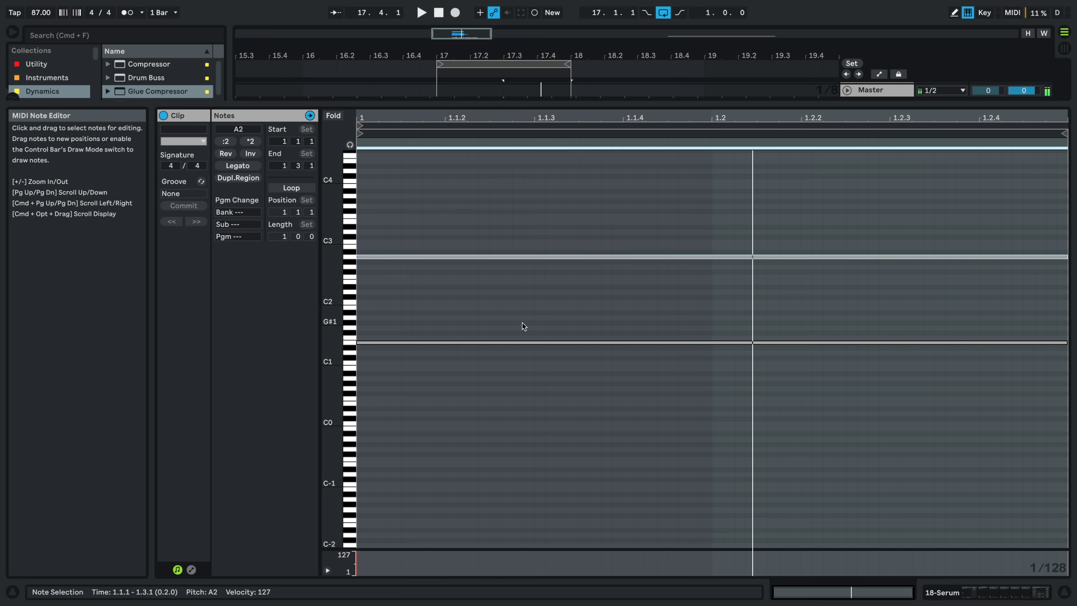
{"action": "key", "text": "shift+Down"}
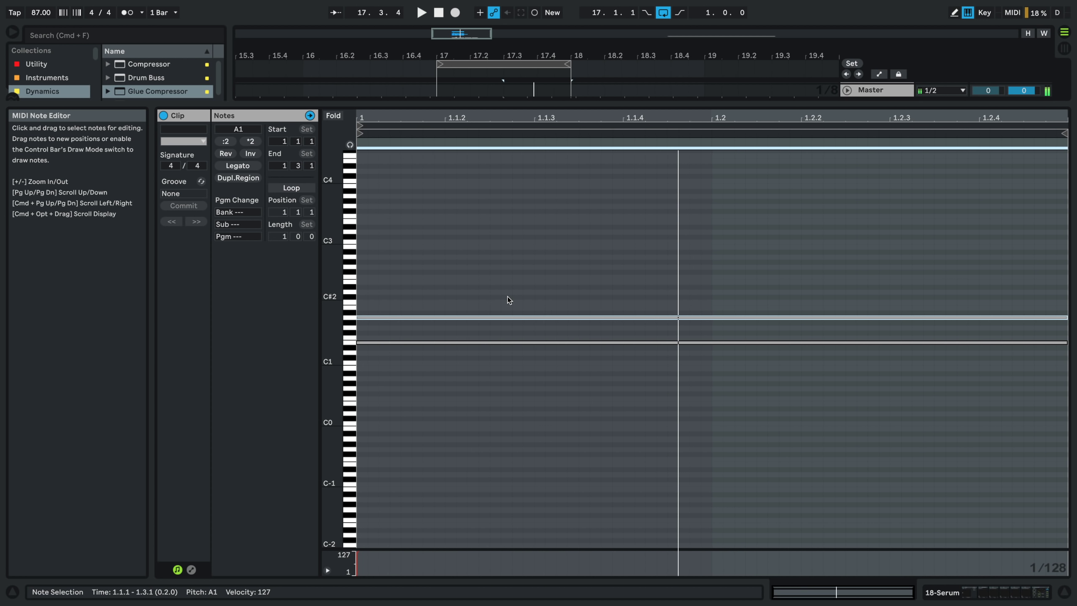
{"action": "key", "text": "shift+Down"}
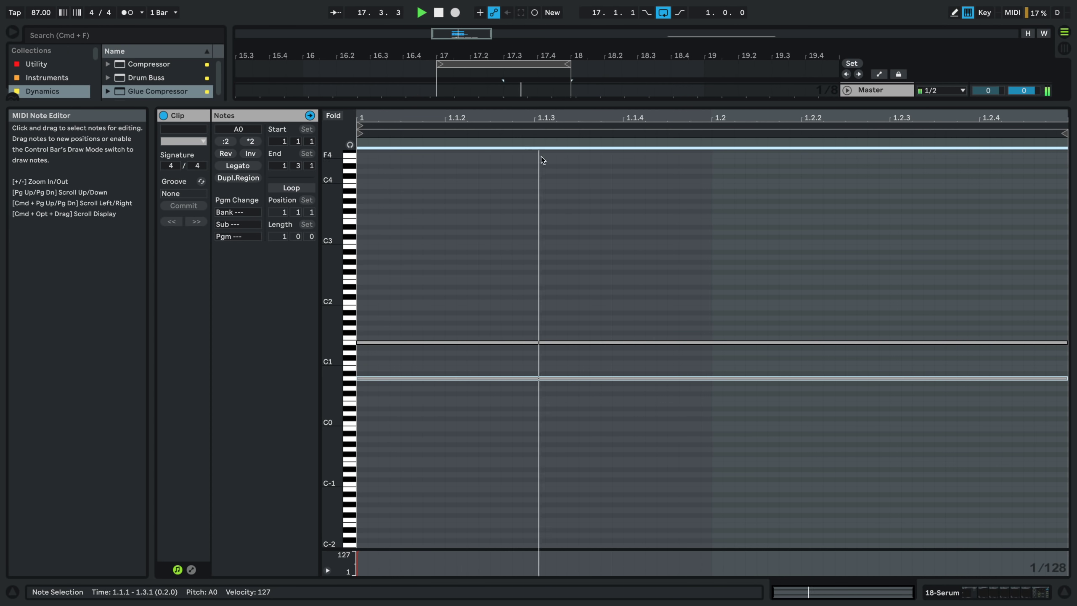
- Show the automation in the arrangement, raise the filter cutoff at 17.3 to 1.00, and play it
{"action": "left_click_drag", "start_coordinate": [517, 102], "coordinate": [533, 436]}
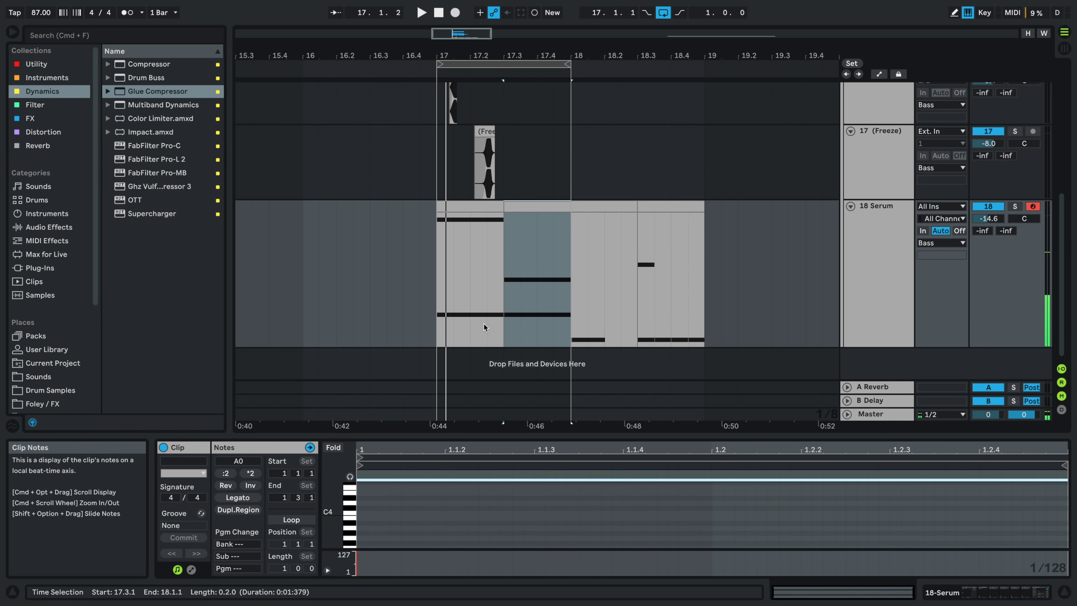
{"action": "key", "text": "shift+a"}
{"action": "left_click", "coordinate": [510, 298]}
{"action": "left_click_drag", "start_coordinate": [522, 299], "coordinate": [504, 213]}
{"action": "key", "text": "space"}
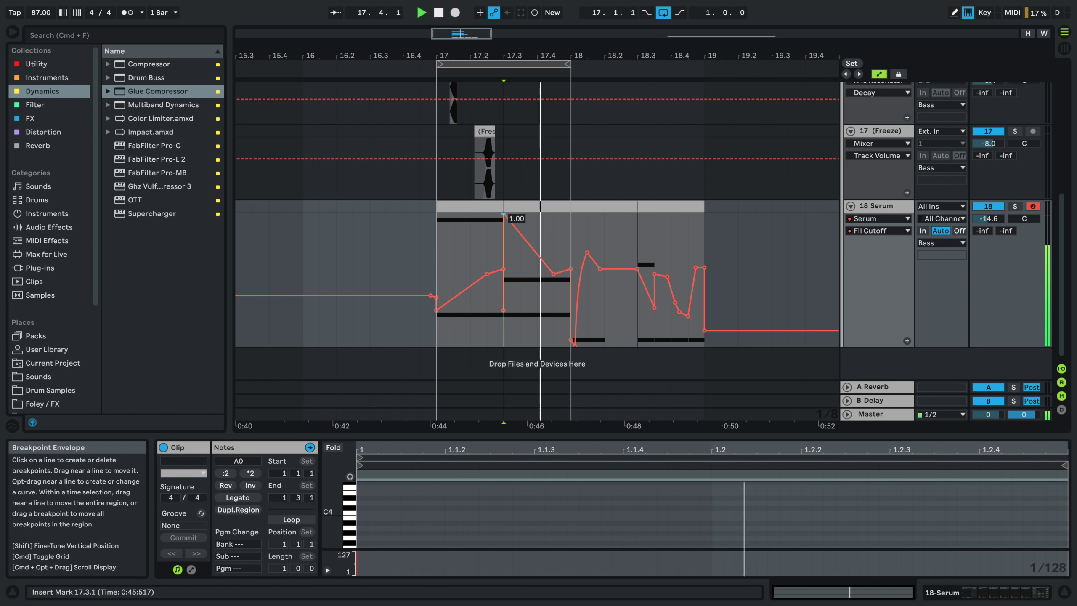
- Transpose the 17.3 clip's A0 note back up to A1, set the filter cutoff at 17.3 to 0.43, and play from 17.1
{"action": "left_click_drag", "start_coordinate": [523, 434], "coordinate": [525, 248]}
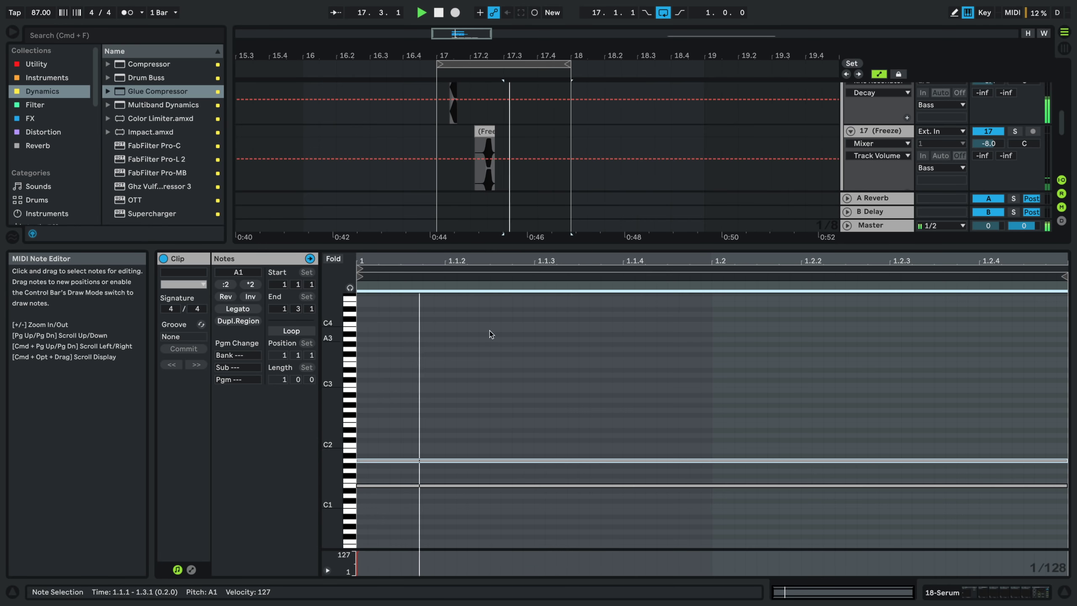
{"action": "key", "text": "super+alt+l"}
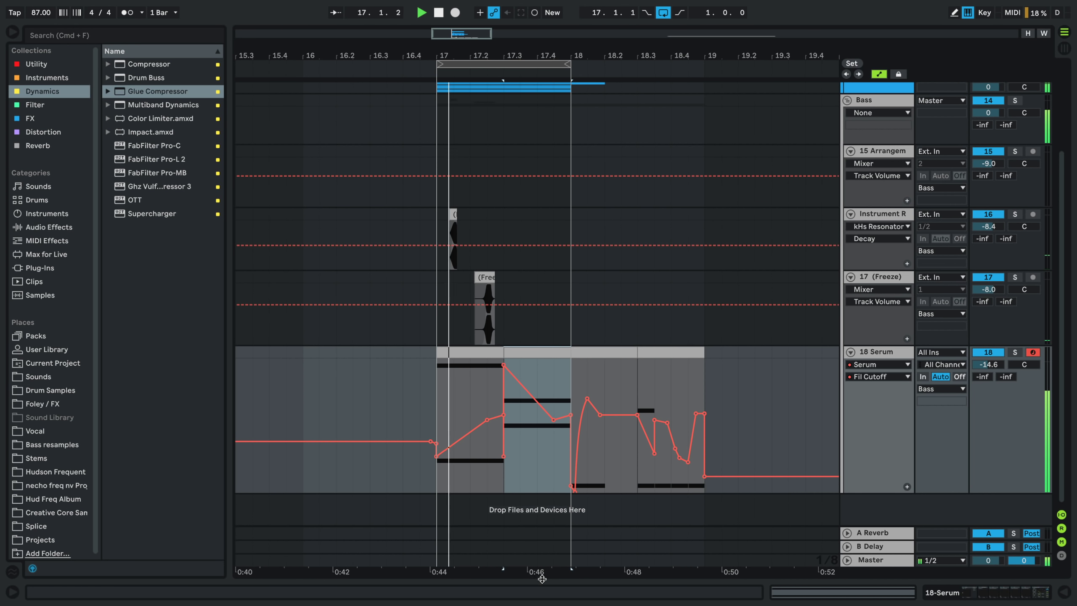
{"action": "left_click", "coordinate": [419, 367]}
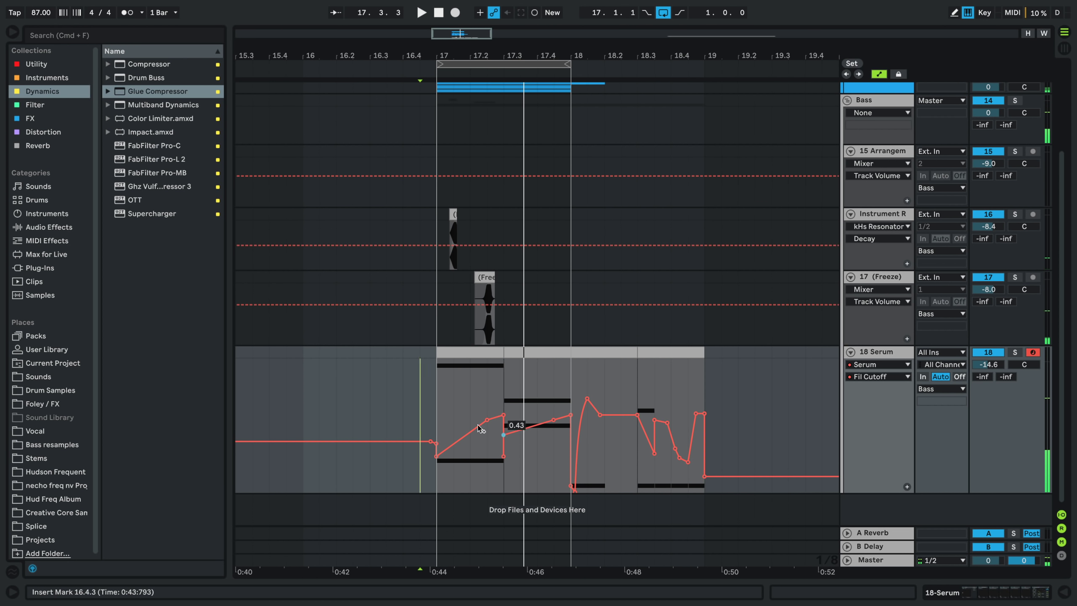
{"action": "key", "text": "Right"}
{"action": "key", "text": "space"}
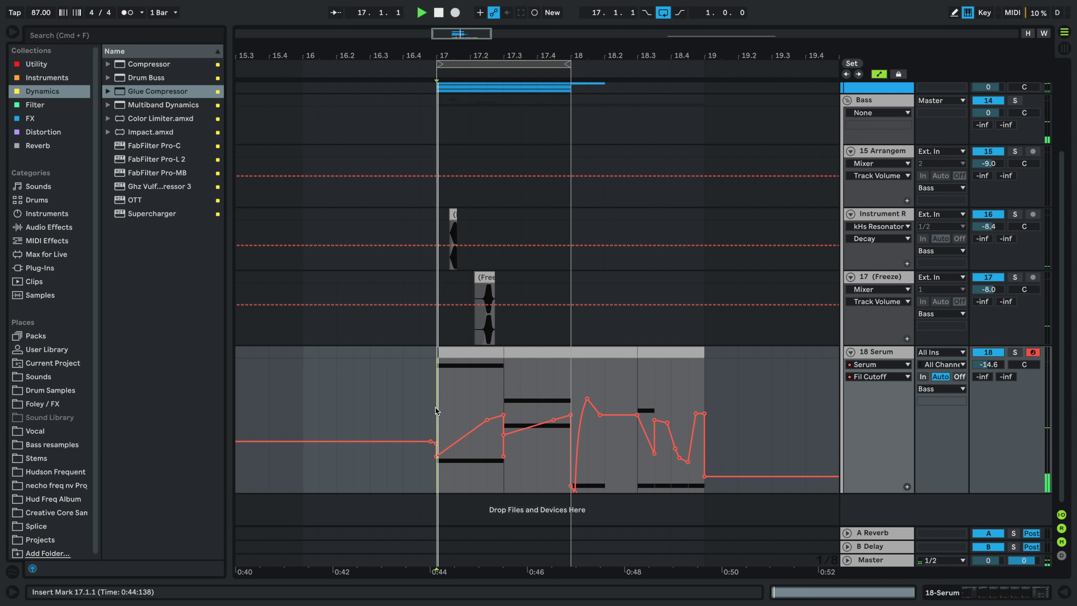
- Raise the filter cutoff point at 17.3 above the end of the first ramp and listen to the change
{"action": "left_click_drag", "start_coordinate": [510, 433], "coordinate": [537, 360]}
{"action": "key", "text": "space"}
{"action": "key", "text": "space"}
{"action": "key", "text": "space"}
{"action": "key", "text": "space"}
{"action": "key", "text": "space"}
{"action": "key", "text": "space"}
- Add a slight filter cutoff dip at about 17.3.3, move the ramp's end point up to bar 18, and listen
{"action": "left_click", "coordinate": [520, 406]}
{"action": "key", "text": "space"}
{"action": "key", "text": "space"}
{"action": "left_click_drag", "start_coordinate": [553, 420], "coordinate": [571, 374]}
{"action": "key", "text": "space"}
{"action": "key", "text": "space"}
{"action": "key", "text": "space"}
{"action": "key", "text": "space"}
{"action": "key", "text": "space"}
- Open the 17.3 clip, transpose only its A1 note up two octaves to A3, and play it
{"action": "double_click", "coordinate": [548, 353]}
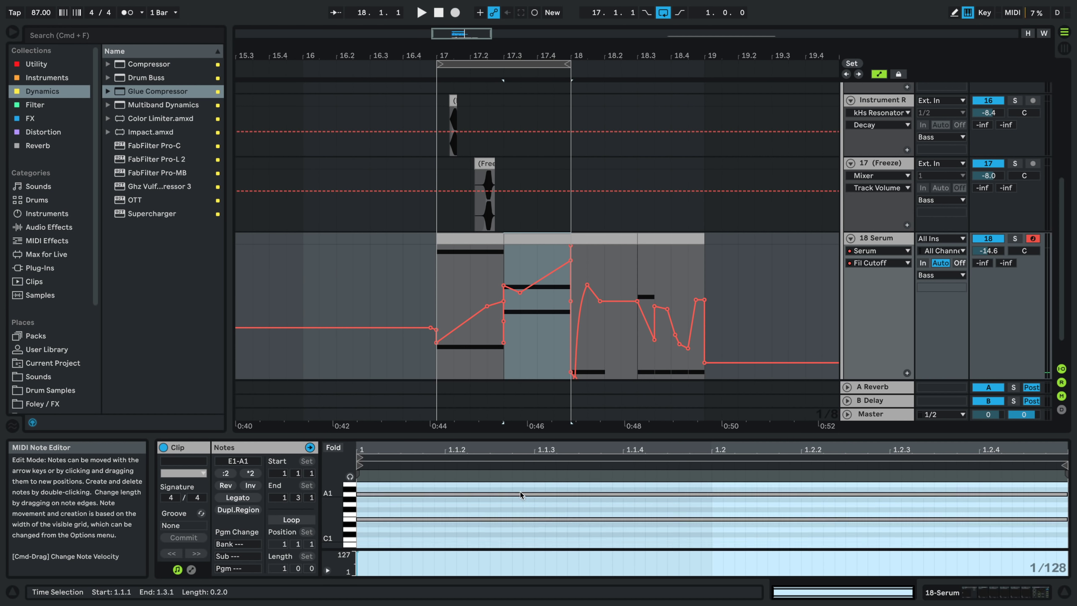
{"action": "left_click", "coordinate": [520, 492]}
{"action": "key", "text": "space"}
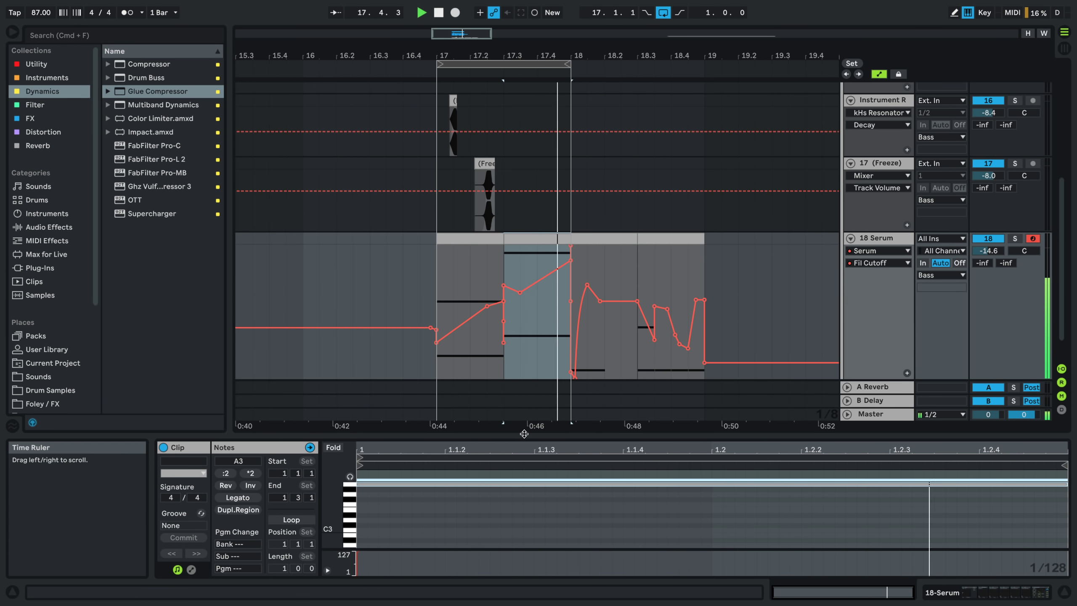
{"action": "key", "text": "space"}
- Lower the 17.3 clip's E1 note to E0 and its A3 note to A2, and hide the note editor
{"action": "left_click_drag", "start_coordinate": [523, 435], "coordinate": [526, 179]}
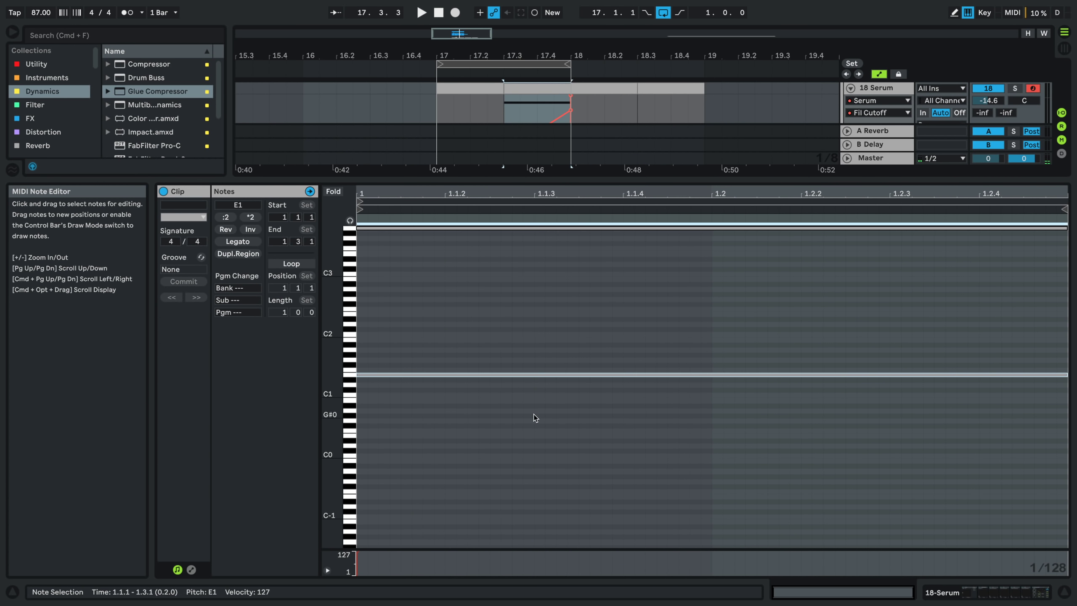
{"action": "key", "text": "shift+Down"}
{"action": "key", "text": "super+z"}
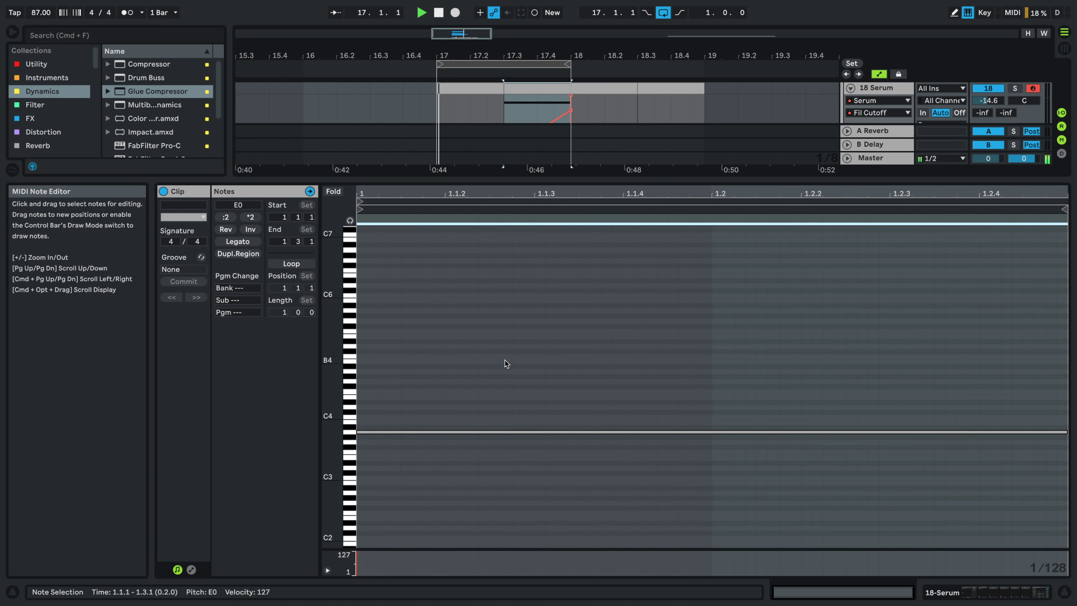
{"action": "key", "text": "shift+Down"}
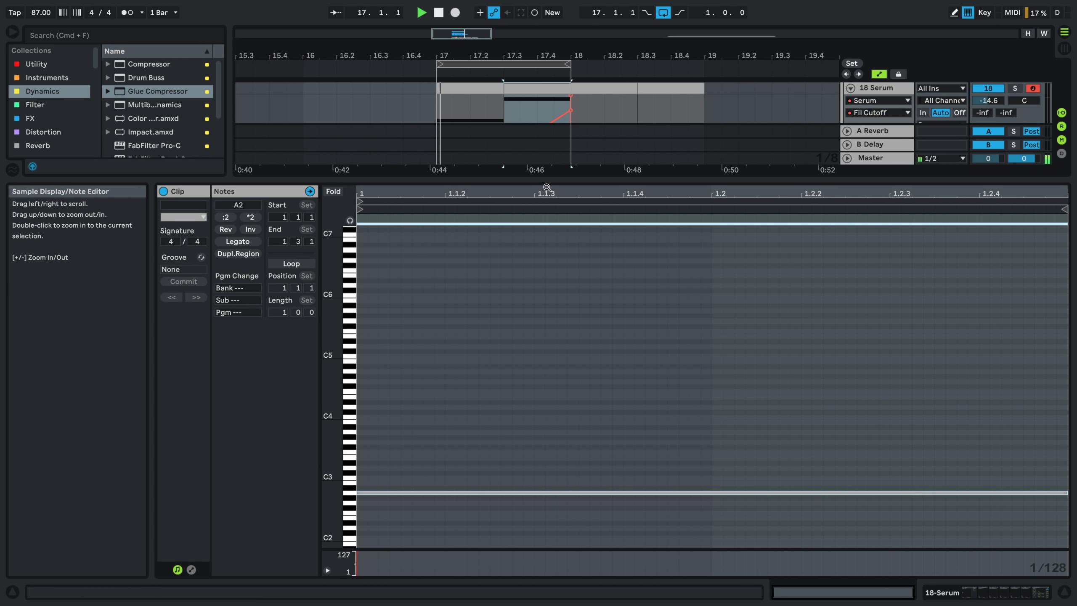
{"action": "key", "text": "super+alt+l"}
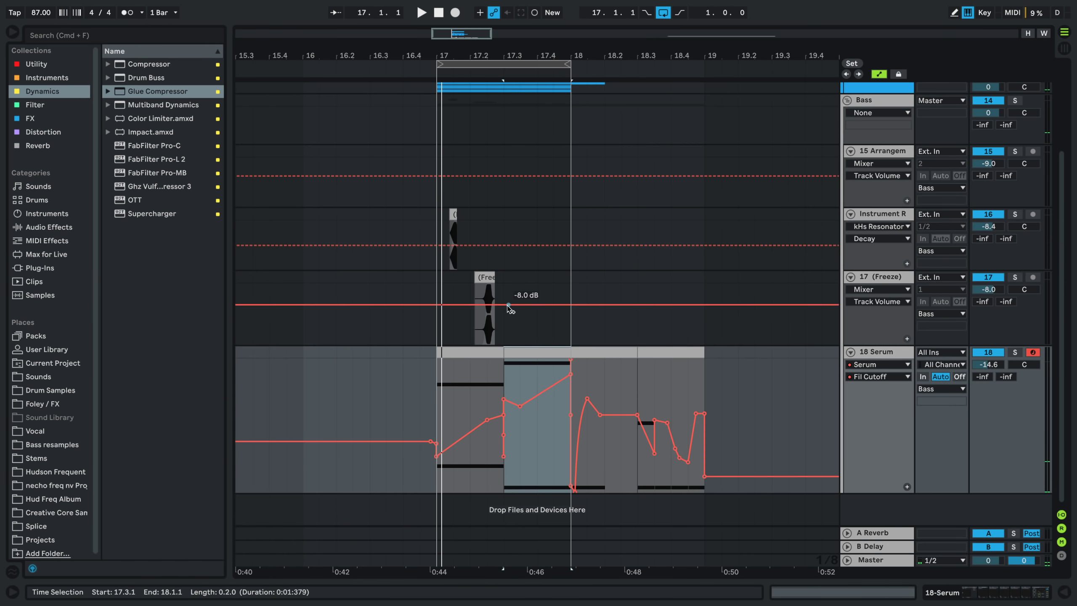
- Pull the filter cutoff dip at about 17.3.3 much lower, and listen from 17.3 and from the start of bar 17
{"action": "left_click", "coordinate": [499, 384]}
{"action": "key", "text": "space"}
{"action": "left_click_drag", "start_coordinate": [521, 407], "coordinate": [520, 466]}
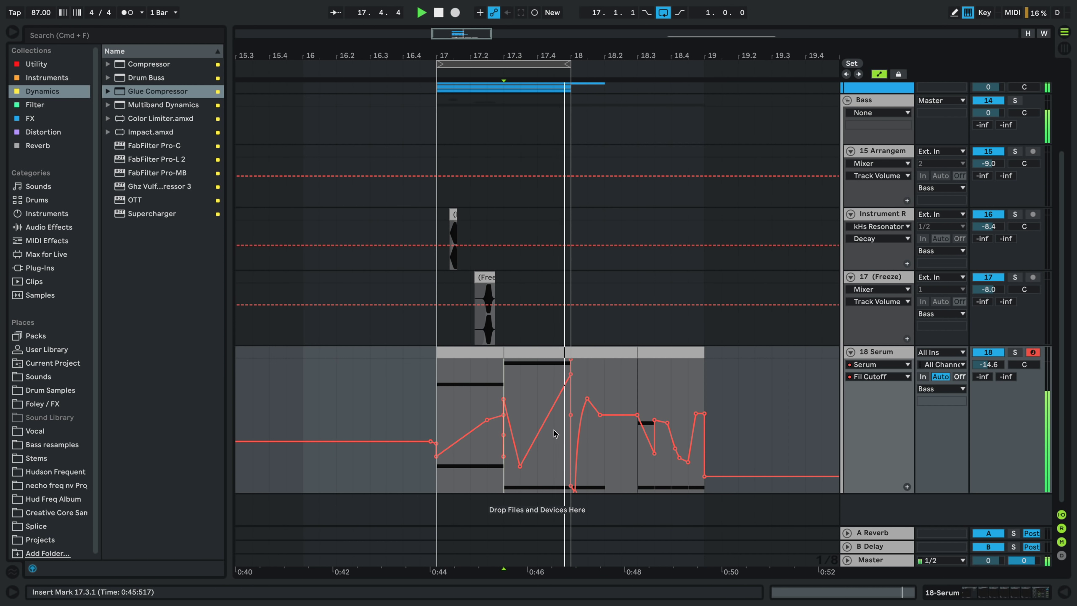
{"action": "key", "text": "space"}
{"action": "left_click", "coordinate": [438, 390]}
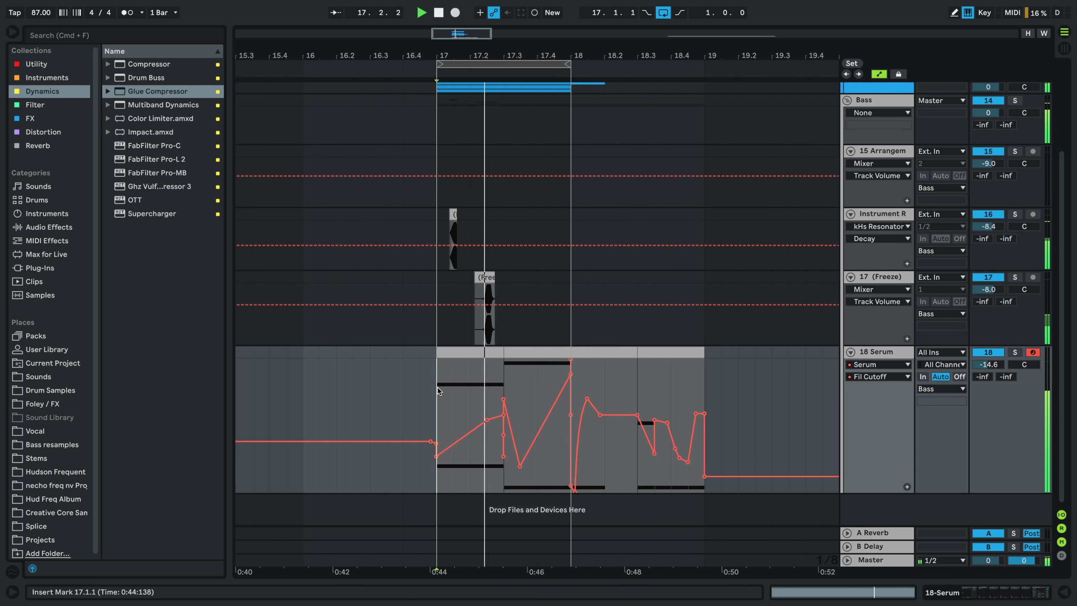
{"action": "key", "text": "space"}
- Hide the automation lanes and duplicate the 18 Serum track
{"action": "left_click", "coordinate": [471, 355]}
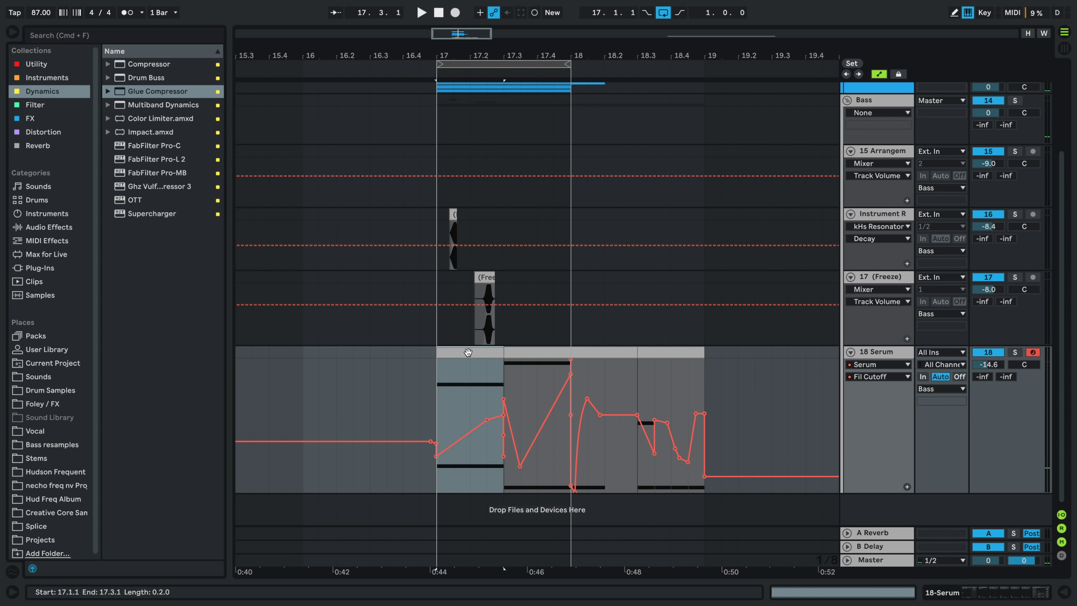
{"action": "key", "text": "a"}
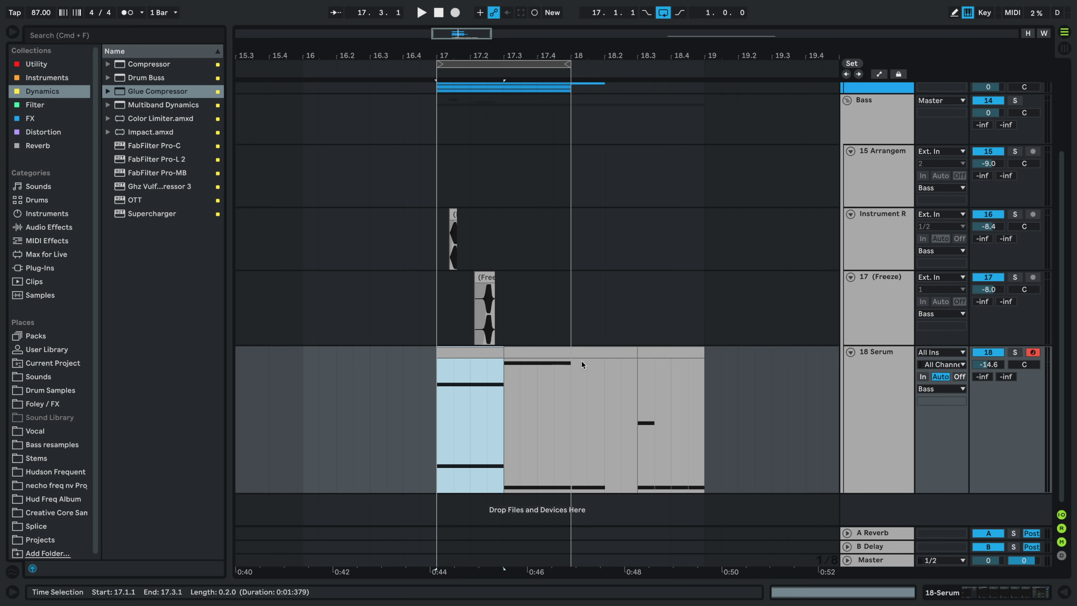
{"action": "left_click", "coordinate": [870, 378]}
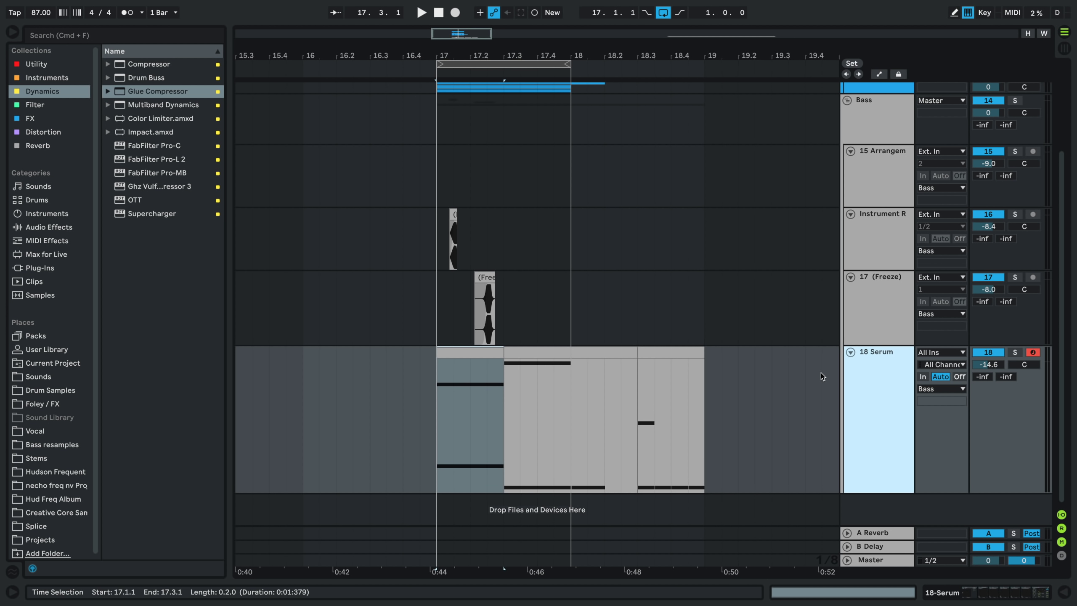
{"action": "key", "text": "super+d"}
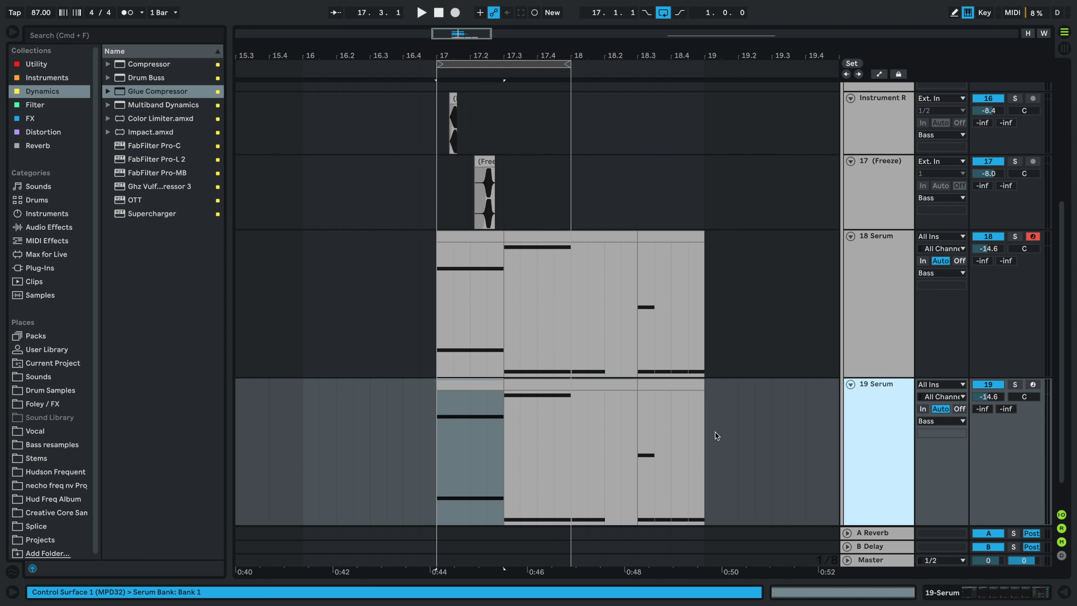
- Delete all clips from the duplicated Serum track and deactivate that track
{"action": "left_click_drag", "start_coordinate": [715, 436], "coordinate": [337, 501]}
{"action": "key", "text": "Delete"}
{"action": "left_click", "coordinate": [988, 384]}
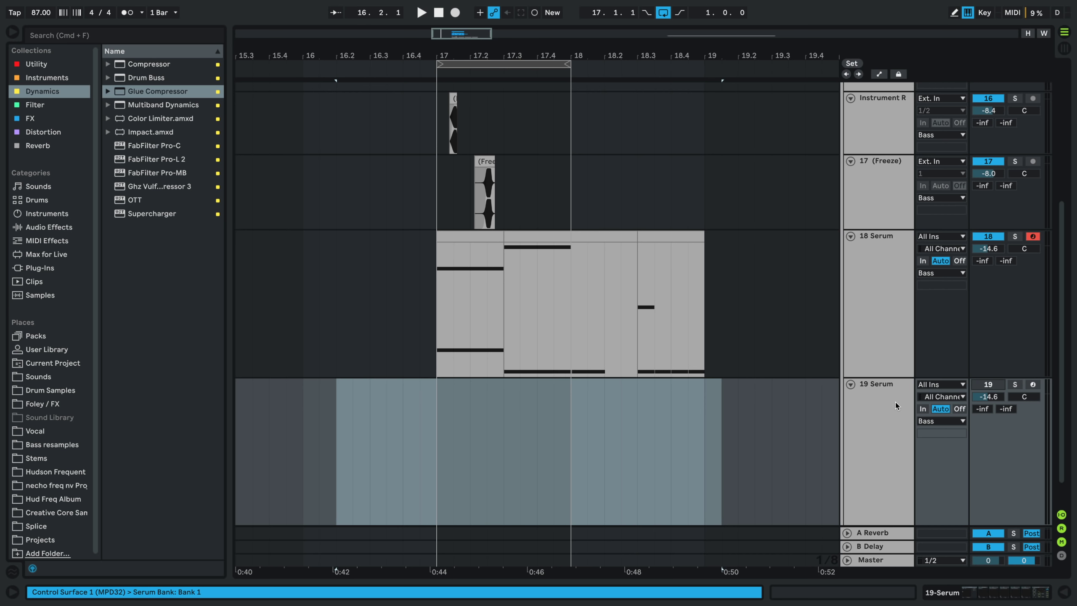
- Fold the 19 Serum track, and freeze and flatten the 18 Serum track to audio
{"action": "left_click", "coordinate": [851, 384]}
{"action": "right_click", "coordinate": [867, 271]}
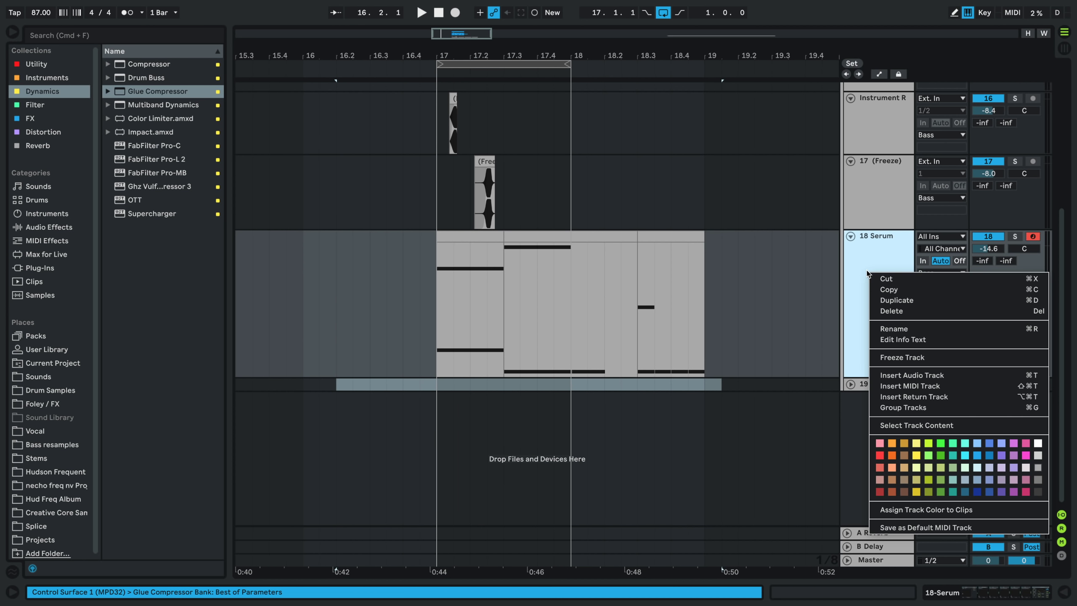
{"action": "left_click", "coordinate": [901, 357]}
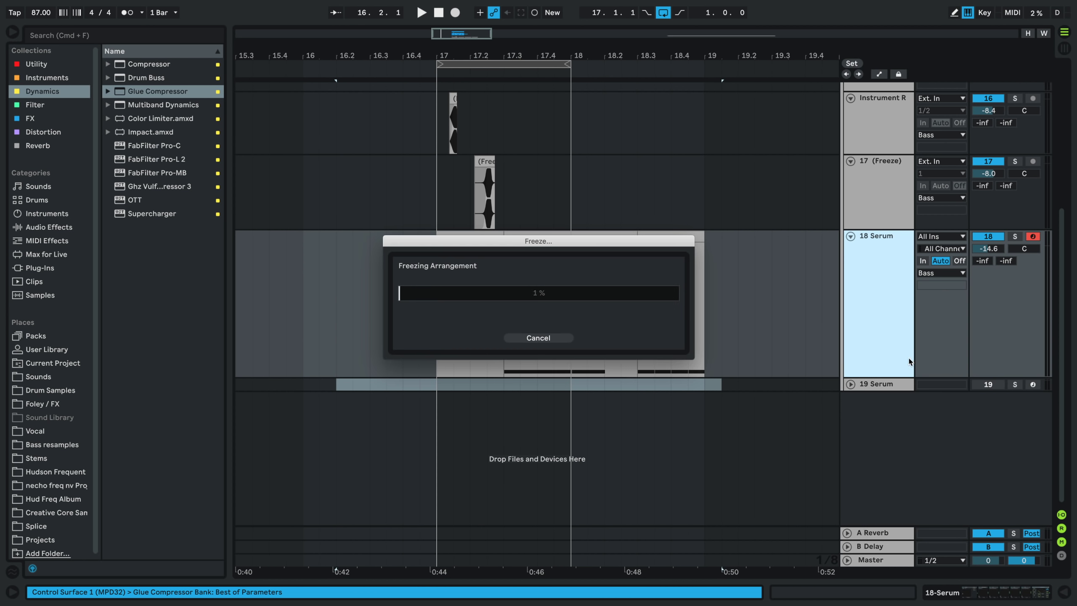
{"action": "right_click", "coordinate": [890, 333]}
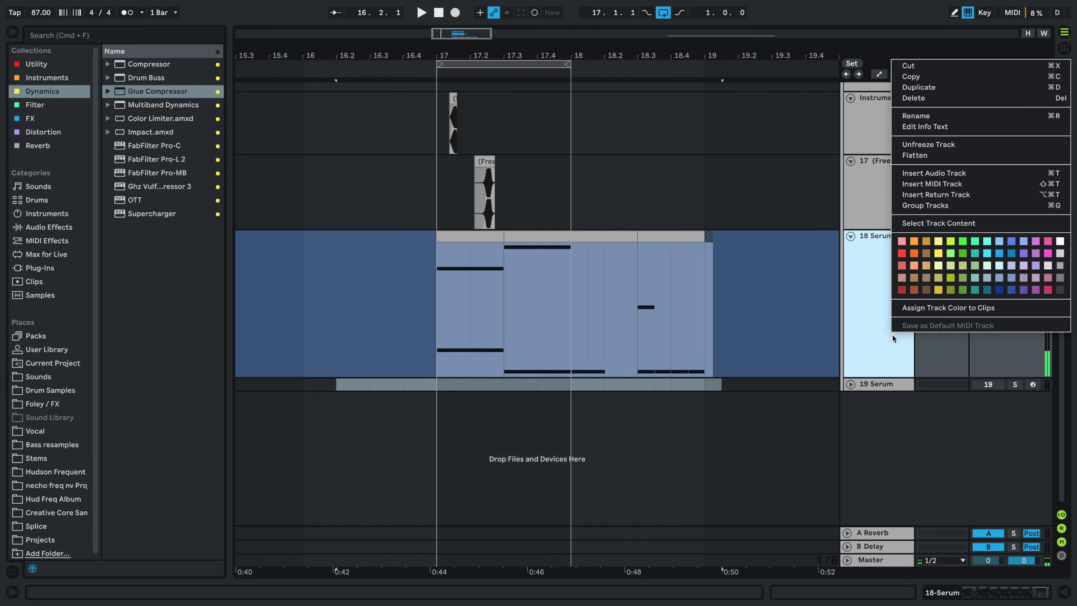
{"action": "left_click", "coordinate": [914, 158]}
{"action": "right_click", "coordinate": [887, 275]}
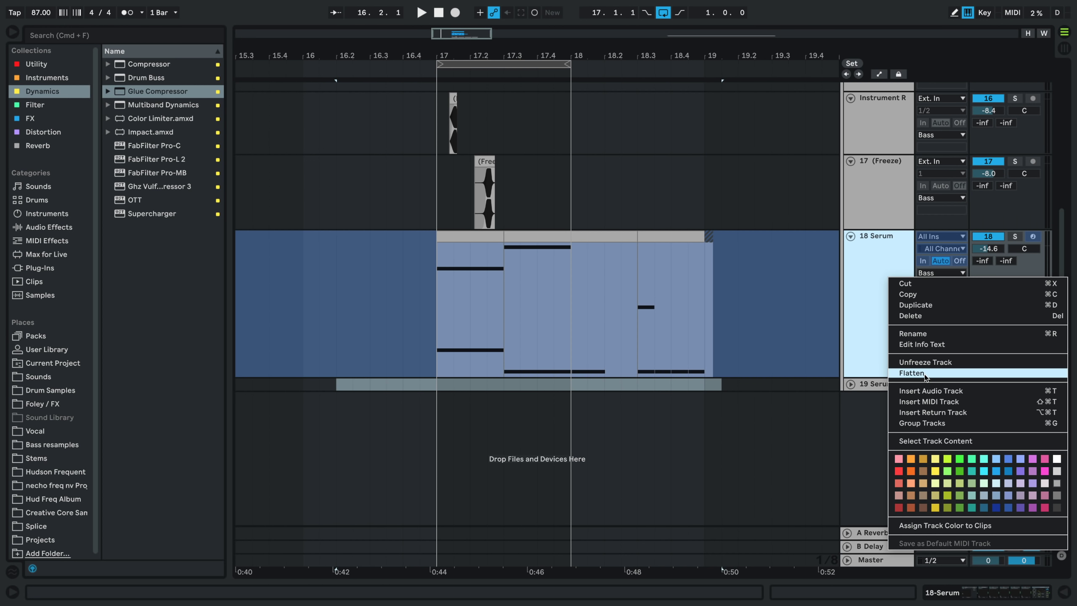
{"action": "left_click", "coordinate": [912, 372]}
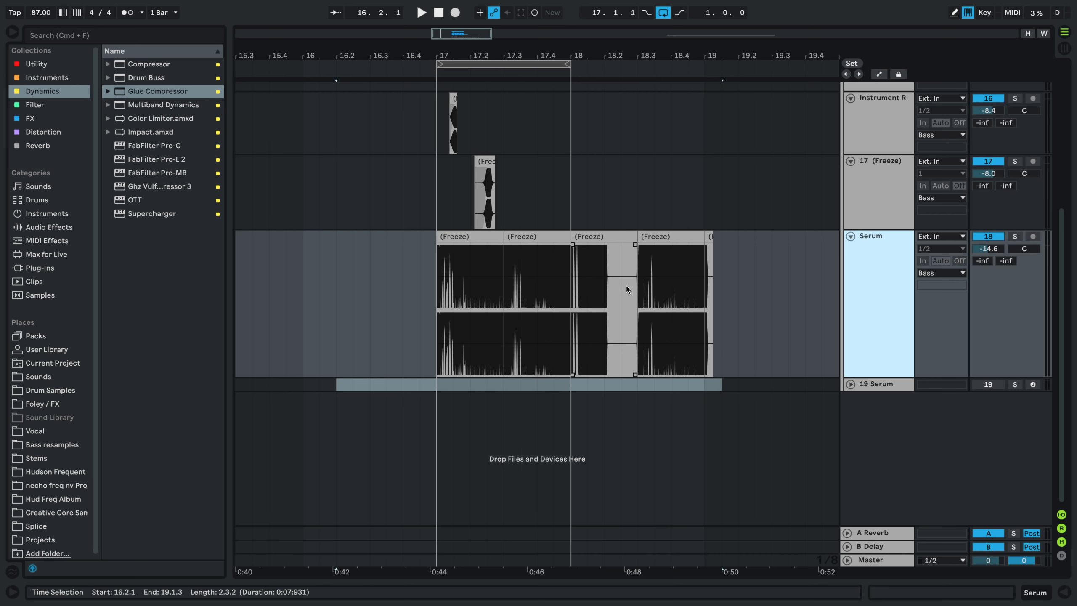
- Enlarge the Serum audio track and consolidate its frozen clips from 17.1.1 to about 19.1.2 into one clip
{"action": "scroll", "coordinate": [487, 261], "scroll_direction": "up", "scroll_amount": 3}
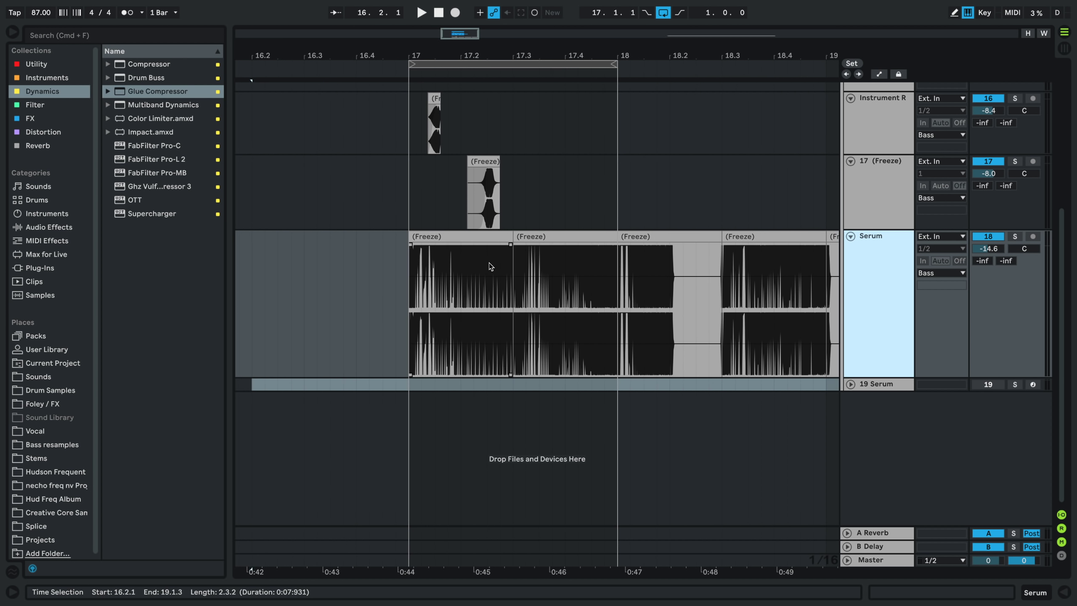
{"action": "scroll", "coordinate": [544, 271], "scroll_direction": "up", "scroll_amount": 3}
{"action": "left_click_drag", "start_coordinate": [883, 376], "coordinate": [888, 524]}
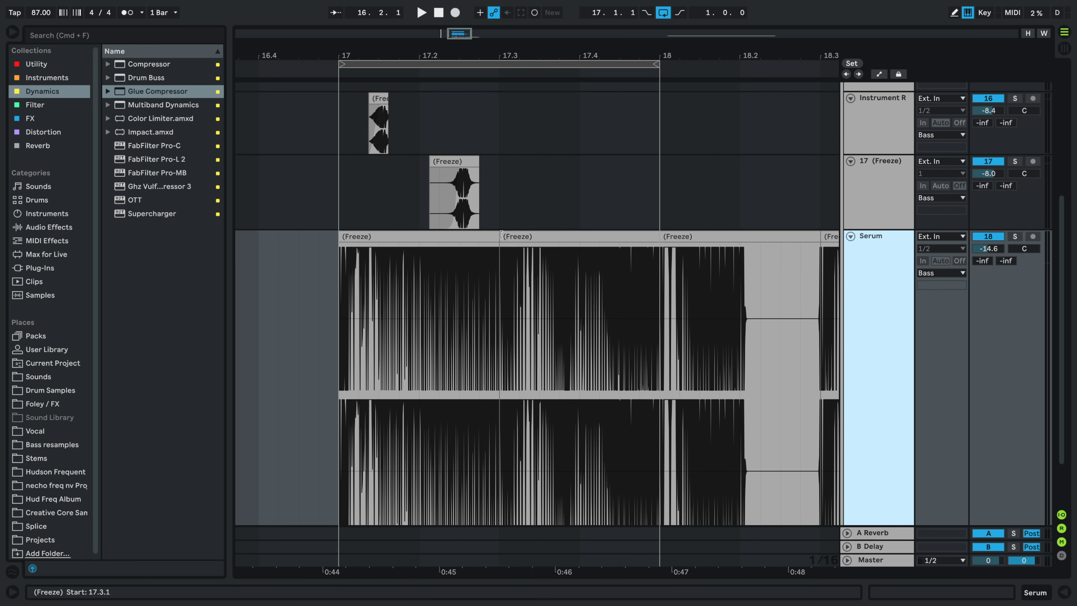
{"action": "left_click_drag", "start_coordinate": [499, 237], "coordinate": [1005, 254]}
{"action": "scroll", "coordinate": [592, 332], "scroll_direction": "down", "scroll_amount": 10}
{"action": "key", "text": "shift+Tab"}
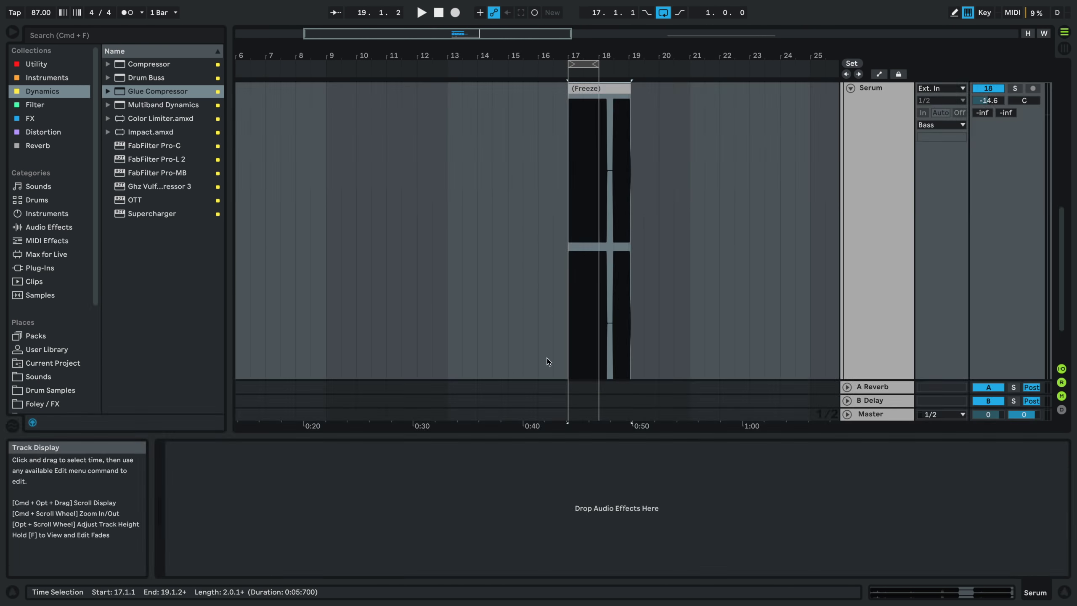
- Lower the consolidated clip's gain to -10.8 dB and set the Serum track volume to -6.3
{"action": "key", "text": "shift+Tab"}
{"action": "left_click_drag", "start_coordinate": [267, 518], "coordinate": [267, 541]}
{"action": "left_click", "coordinate": [618, 254]}
{"action": "scroll", "coordinate": [617, 254], "scroll_direction": "up", "scroll_amount": 3}
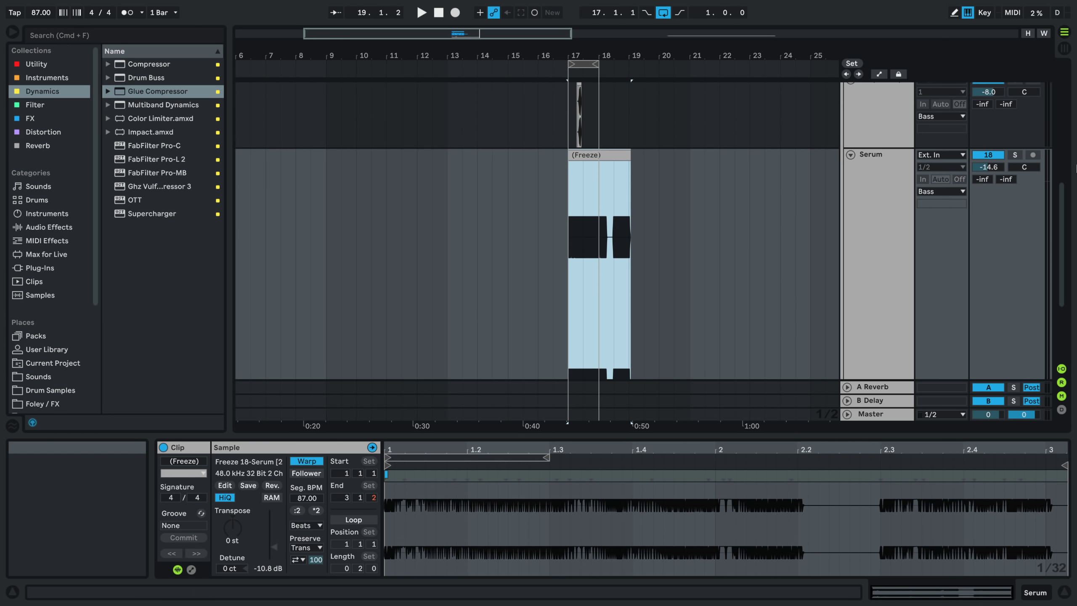
{"action": "left_click_drag", "start_coordinate": [988, 167], "coordinate": [988, 157]}
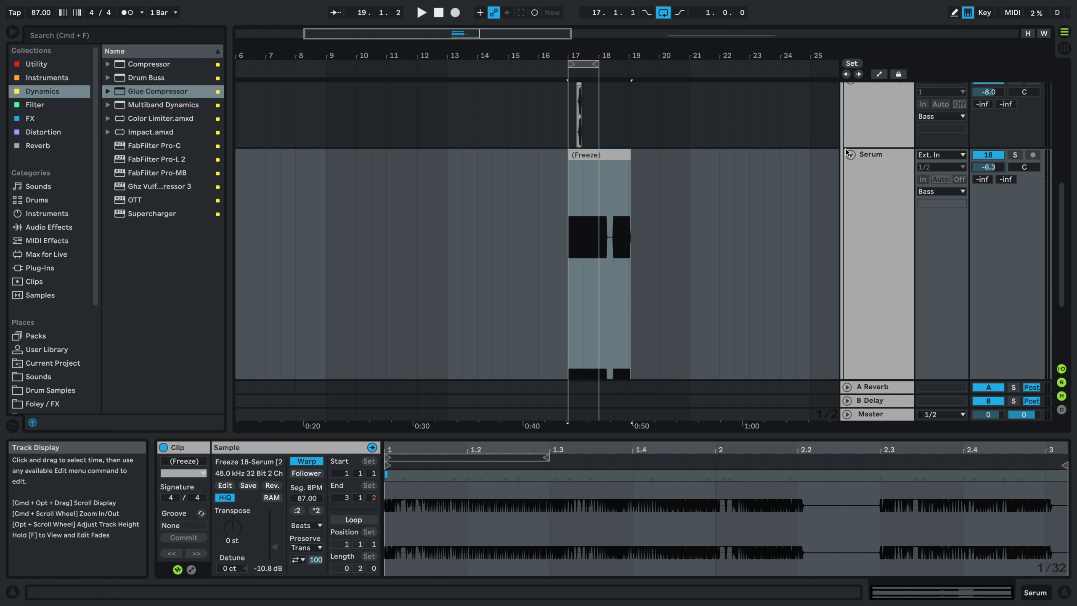
- Reduce the Serum track's height and listen to the audio clip from the start of bar 17
{"action": "left_click", "coordinate": [636, 265]}
{"action": "scroll", "coordinate": [636, 264], "scroll_direction": "down", "scroll_amount": 5}
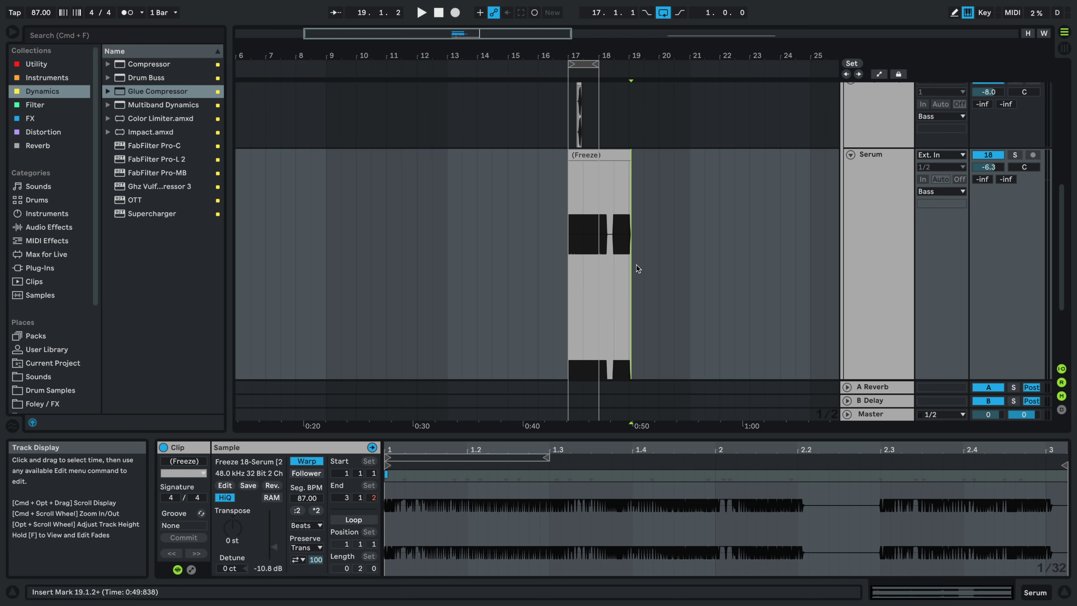
{"action": "scroll", "coordinate": [636, 265], "scroll_direction": "down", "scroll_amount": 4}
{"action": "left_click", "coordinate": [560, 163]}
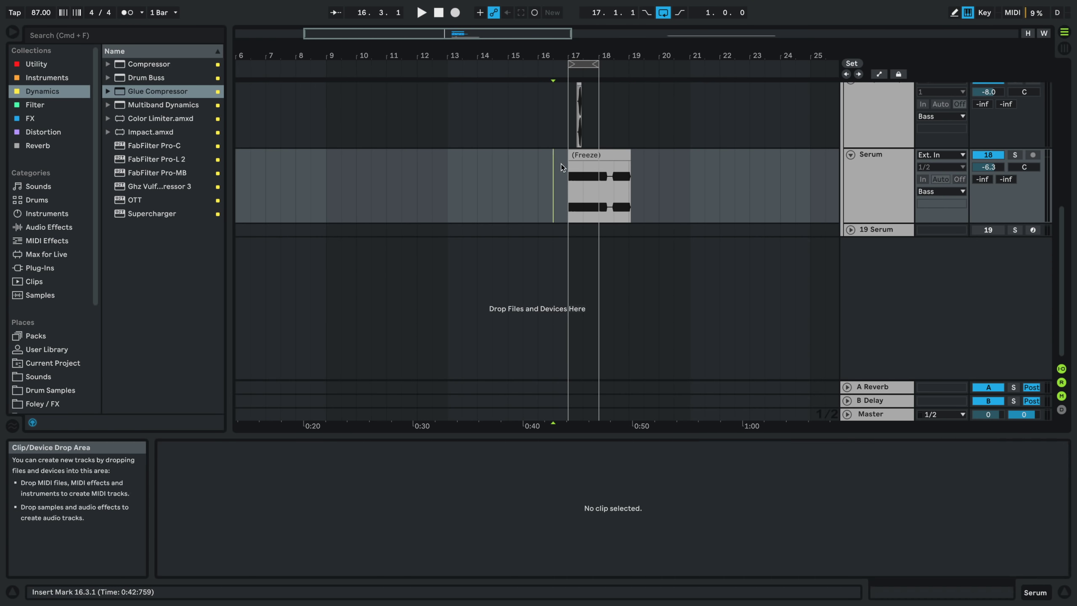
{"action": "left_click", "coordinate": [568, 187]}
{"action": "key", "text": "space"}
{"action": "scroll", "coordinate": [567, 192], "scroll_direction": "up", "scroll_amount": 6}
{"action": "scroll", "coordinate": [588, 188], "scroll_direction": "up", "scroll_amount": 3}
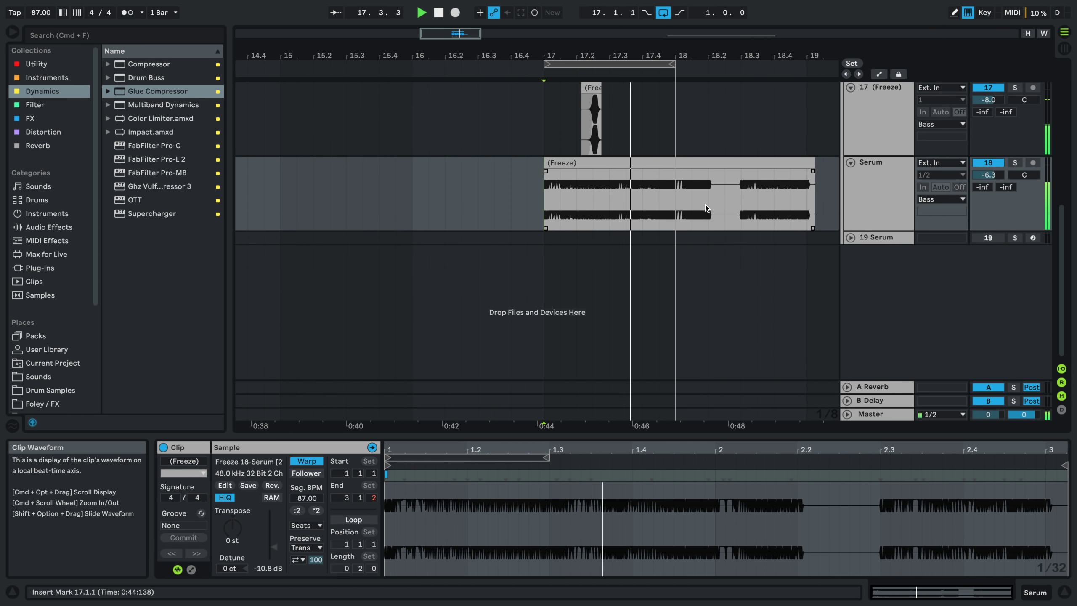
{"action": "scroll", "coordinate": [705, 203], "scroll_direction": "right", "scroll_amount": 4}
{"action": "scroll", "coordinate": [571, 173], "scroll_direction": "up", "scroll_amount": 4}
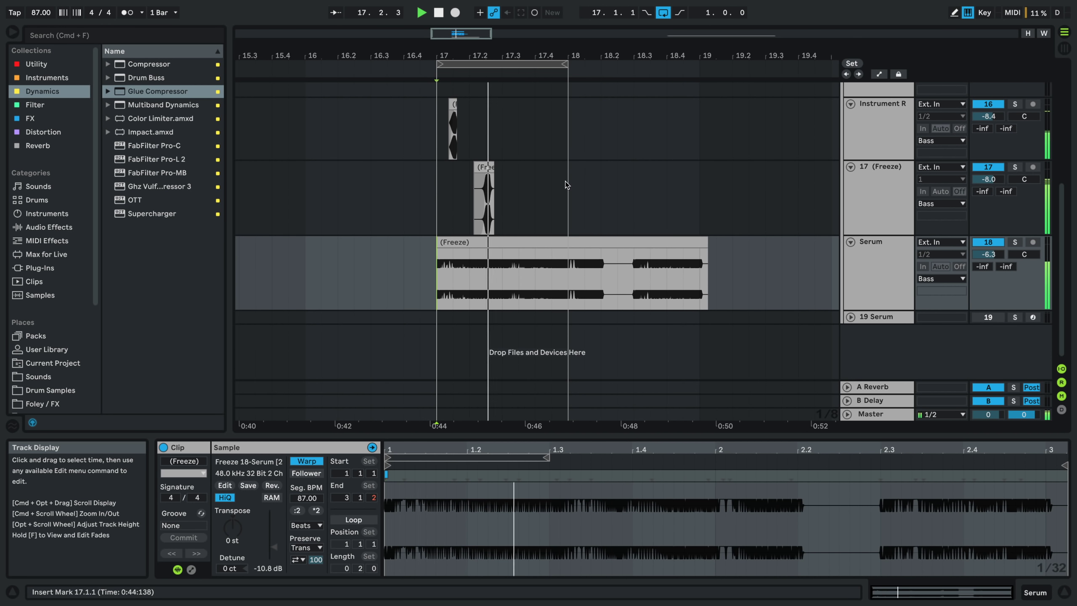
- Keep only the Serum clip's slice from 18.3.1 to 18.3.3, place it at 17.1.1, and listen to it
{"action": "left_click", "coordinate": [597, 263]}
{"action": "left_click_drag", "start_coordinate": [639, 280], "coordinate": [650, 279]}
{"action": "left_click", "coordinate": [538, 250]}
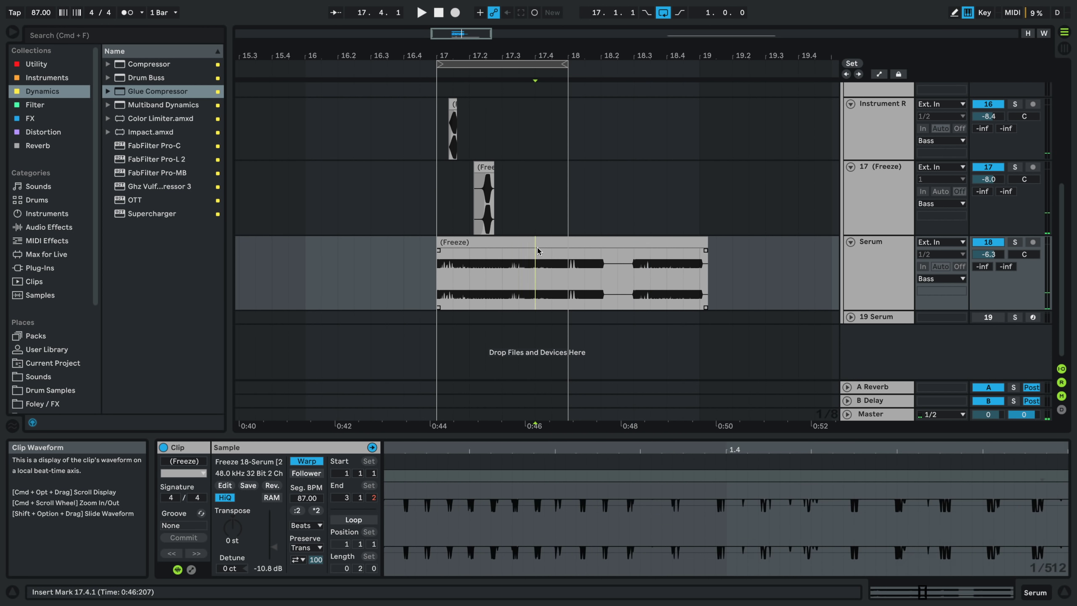
{"action": "left_click", "coordinate": [520, 243]}
{"action": "key", "text": "Delete"}
{"action": "left_click", "coordinate": [436, 262]}
{"action": "key", "text": "super+v"}
{"action": "key", "text": "space"}
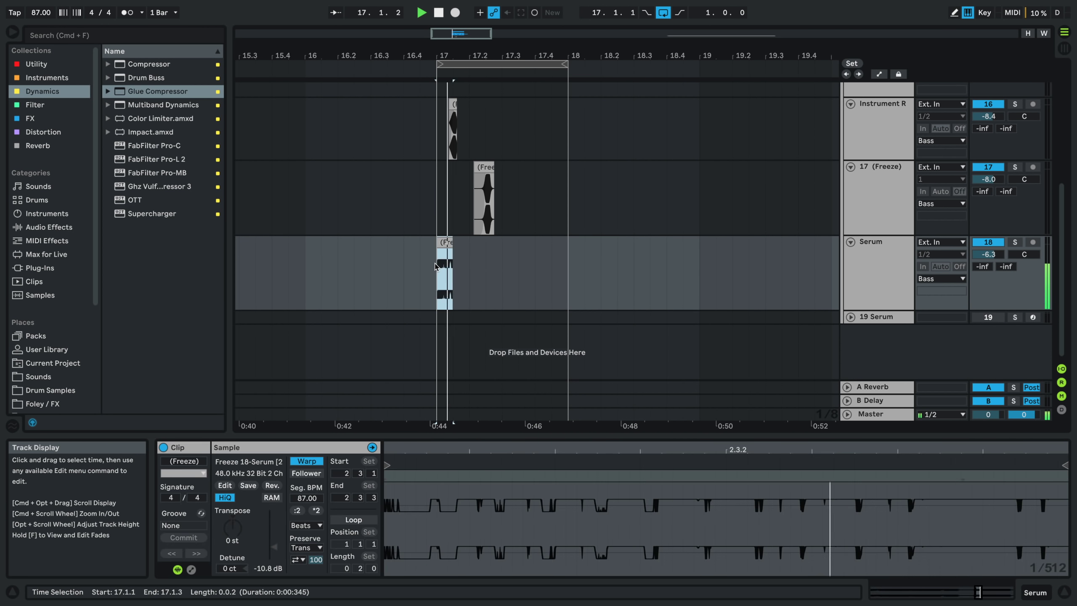
{"action": "scroll", "coordinate": [445, 262], "scroll_direction": "up", "scroll_amount": 5}
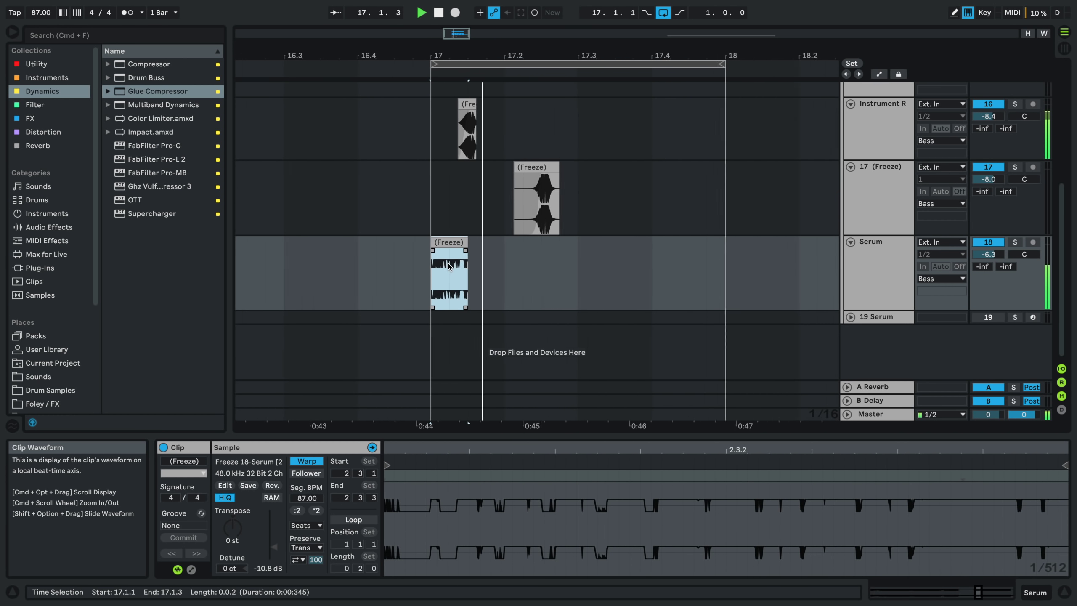
{"action": "scroll", "coordinate": [446, 259], "scroll_direction": "up", "scroll_amount": 2}
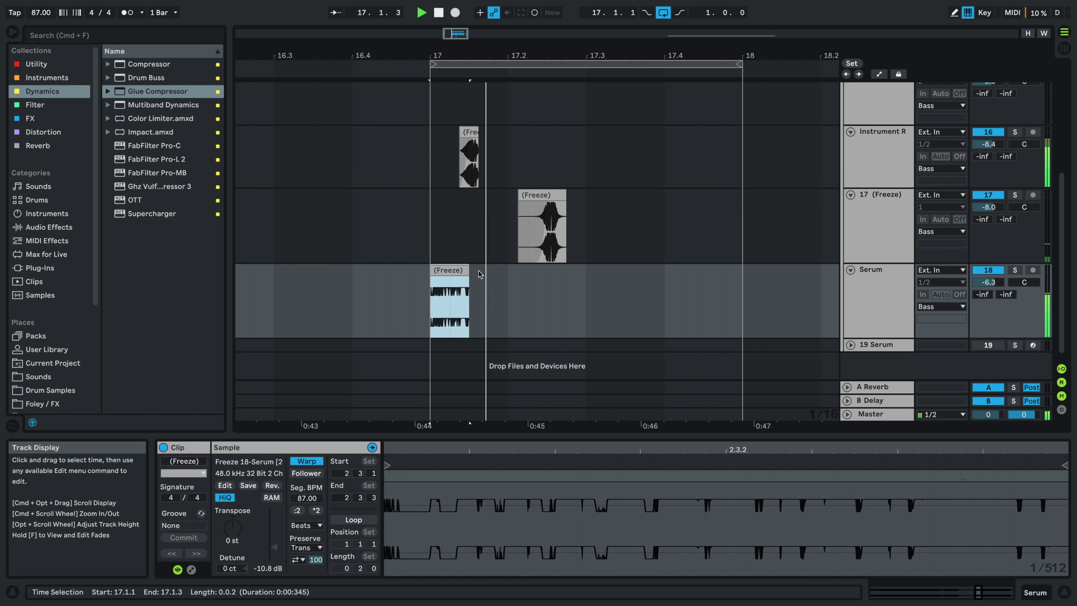
- Paste the slice again at 17.2.1 on the Serum track and loop that clip across its whole sample
{"action": "left_click", "coordinate": [509, 295]}
{"action": "key", "text": "super+v"}
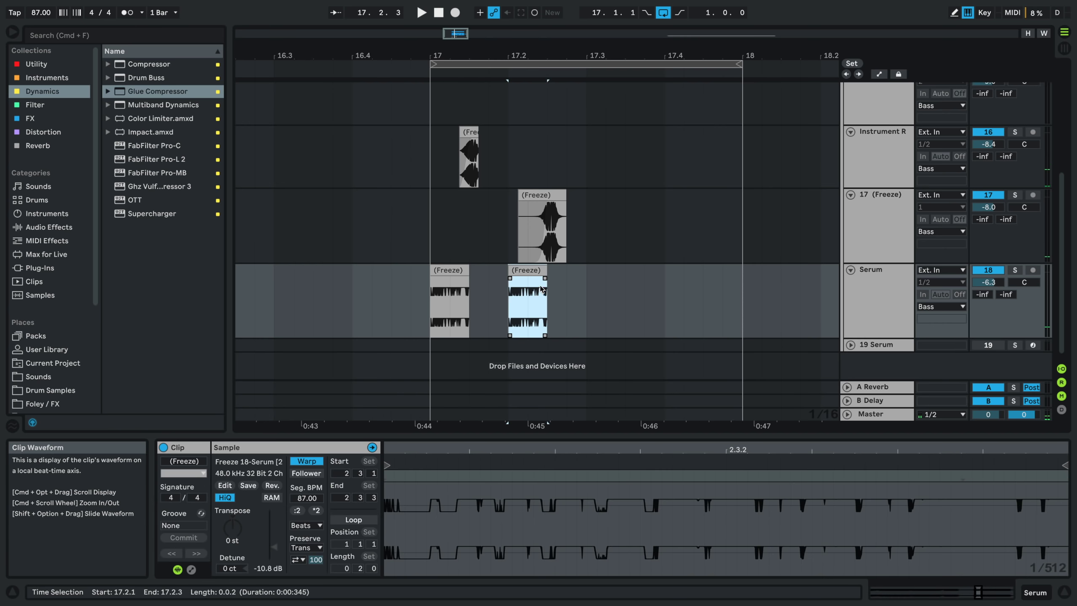
{"action": "scroll", "coordinate": [554, 539], "scroll_direction": "down", "scroll_amount": 8}
{"action": "left_click", "coordinate": [354, 519]}
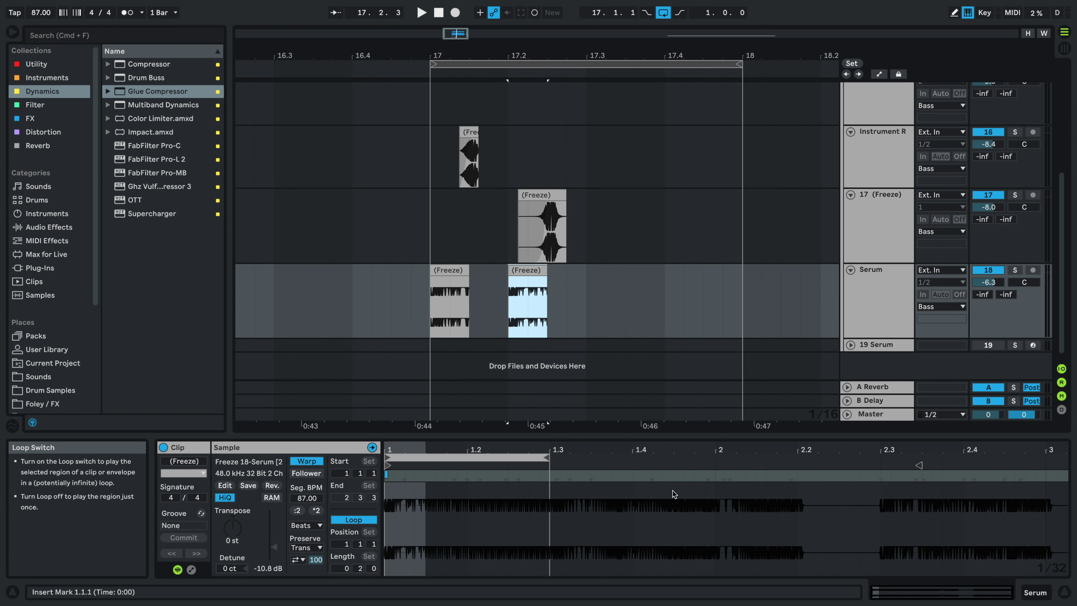
{"action": "left_click", "coordinate": [461, 520]}
{"action": "key", "text": "super+a"}
{"action": "key", "text": "super+l"}
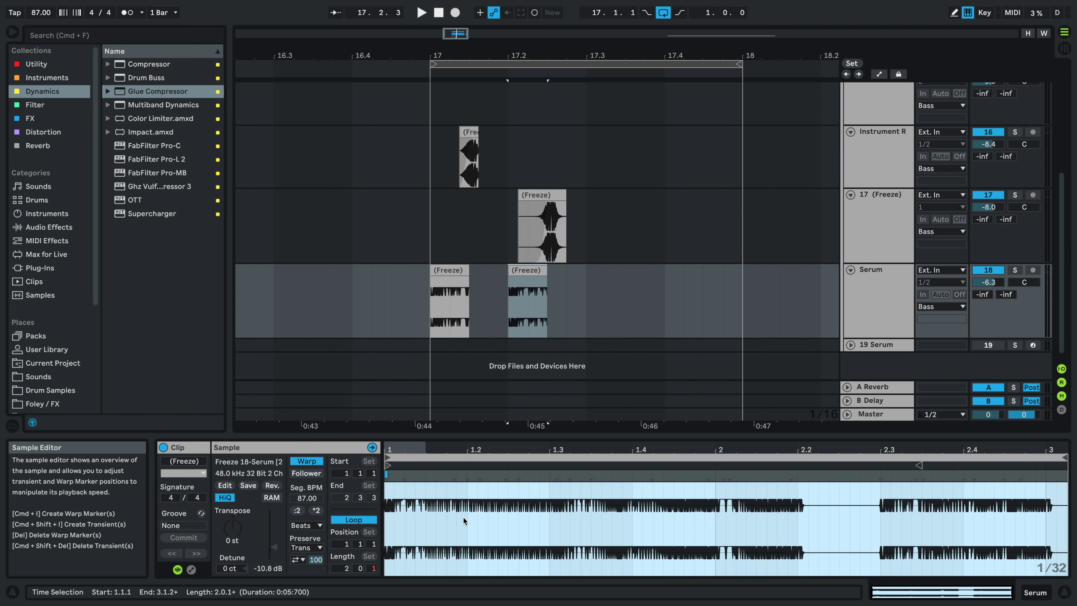
- Set the 17.2 clip's sample start to 2.3.2, shorten the clip to end at about 17.2.2, and listen
{"action": "mouse_move", "coordinate": [388, 465]}
{"action": "left_mouse_down"}
{"action": "mouse_move", "coordinate": [992, 488]}
{"action": "mouse_move", "coordinate": [885, 478]}
{"action": "mouse_move", "coordinate": [898, 475]}
{"action": "left_mouse_up"}
{"action": "left_click", "coordinate": [530, 301]}
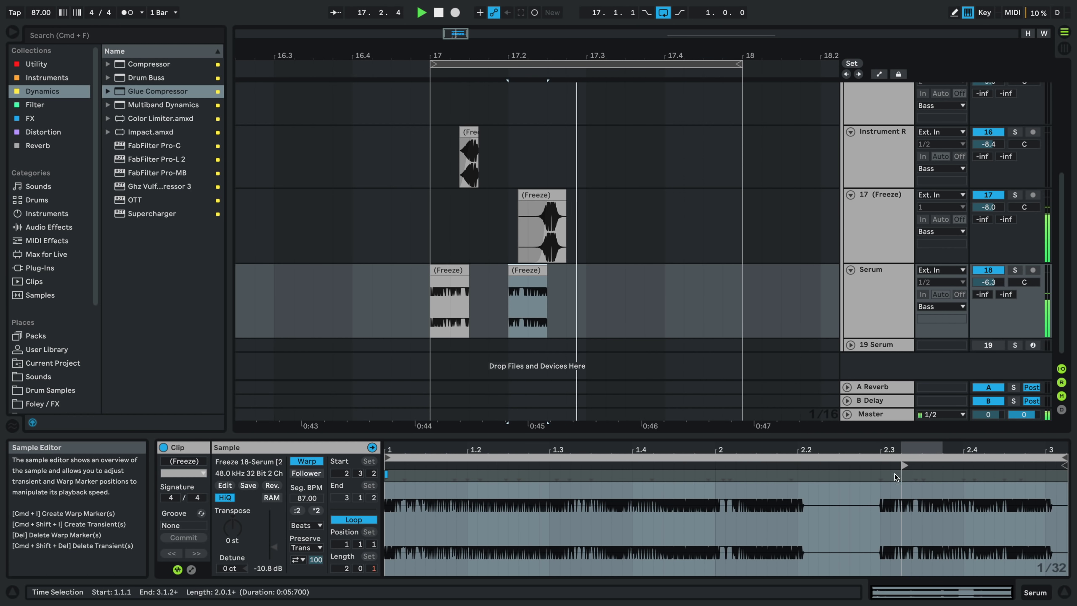
{"action": "key", "text": "space"}
{"action": "left_click_drag", "start_coordinate": [546, 269], "coordinate": [533, 271]}
{"action": "left_click", "coordinate": [477, 290]}
{"action": "key", "text": "space"}
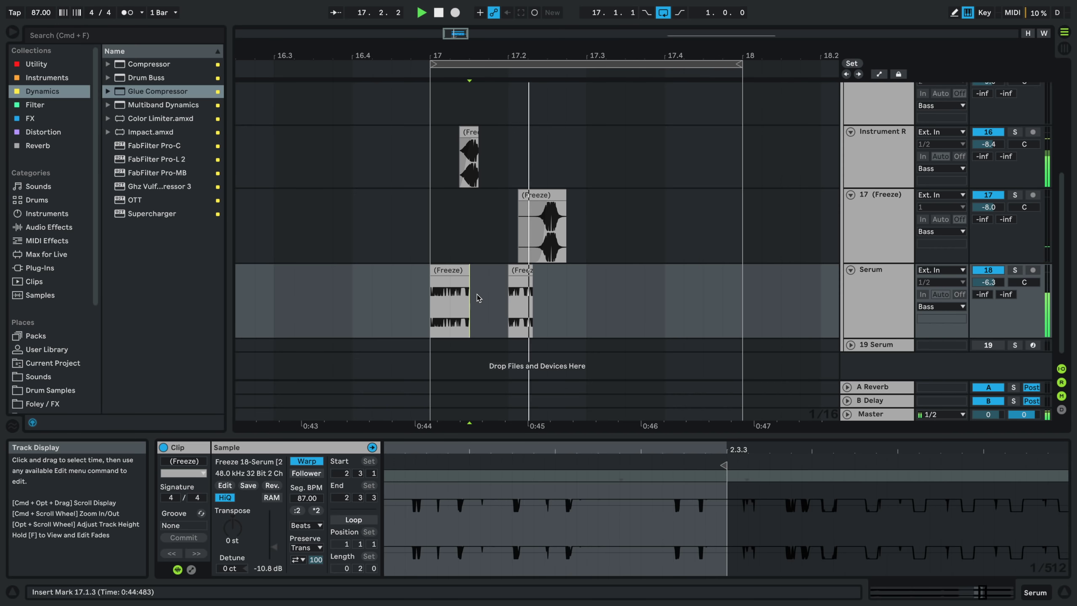
- Move the short looped Serum clip to 17.3.1 and extend it to about 17.4.2 while listening
{"action": "left_click", "coordinate": [519, 270]}
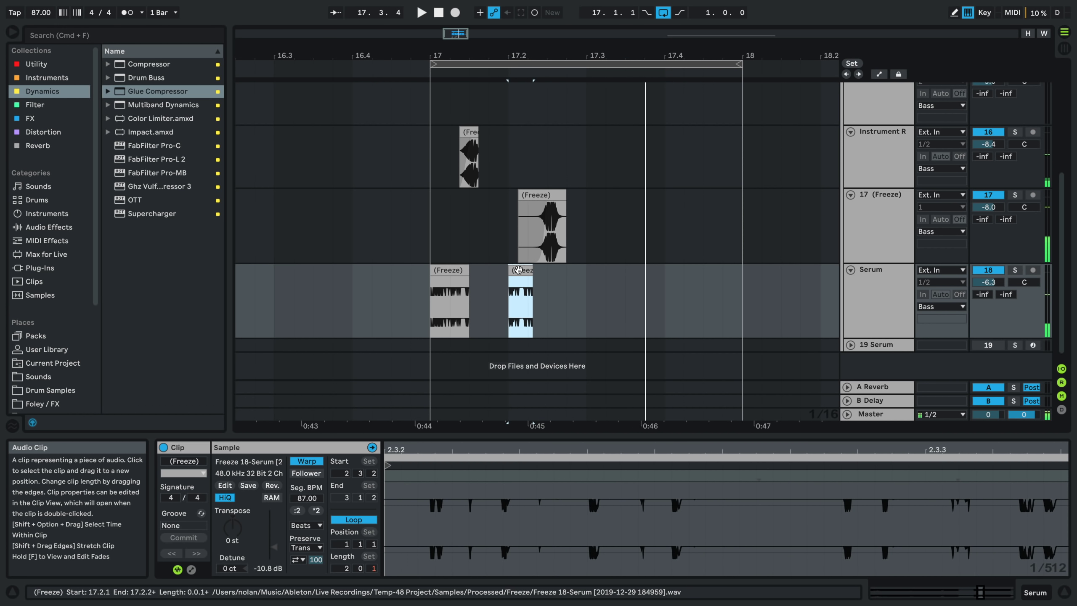
{"action": "left_click_drag", "start_coordinate": [518, 269], "coordinate": [577, 271]}
{"action": "left_click", "coordinate": [503, 287]}
{"action": "key", "text": "space"}
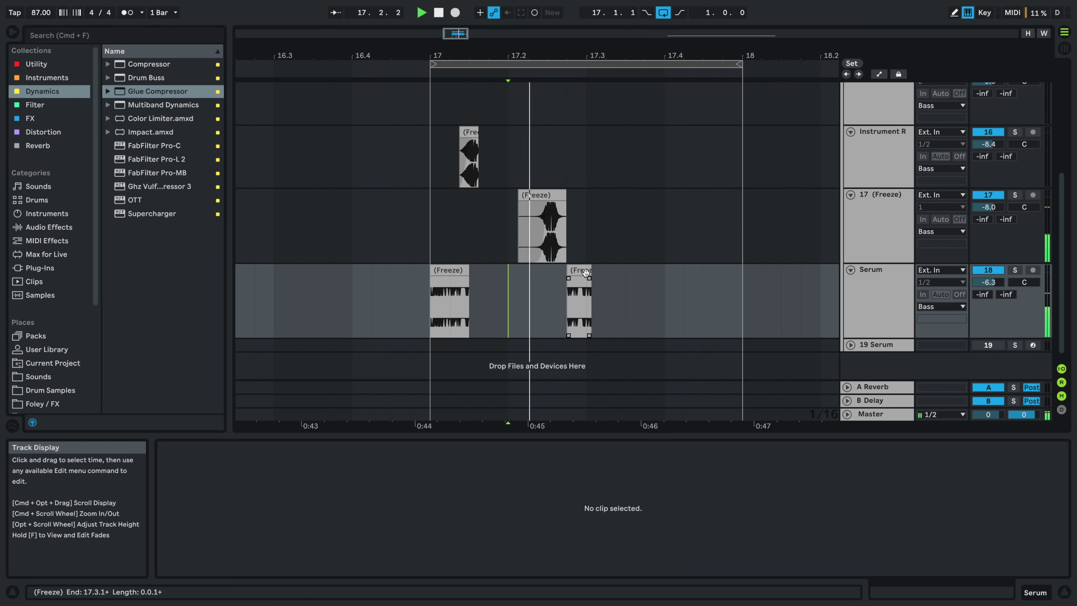
{"action": "left_click_drag", "start_coordinate": [585, 271], "coordinate": [689, 274]}
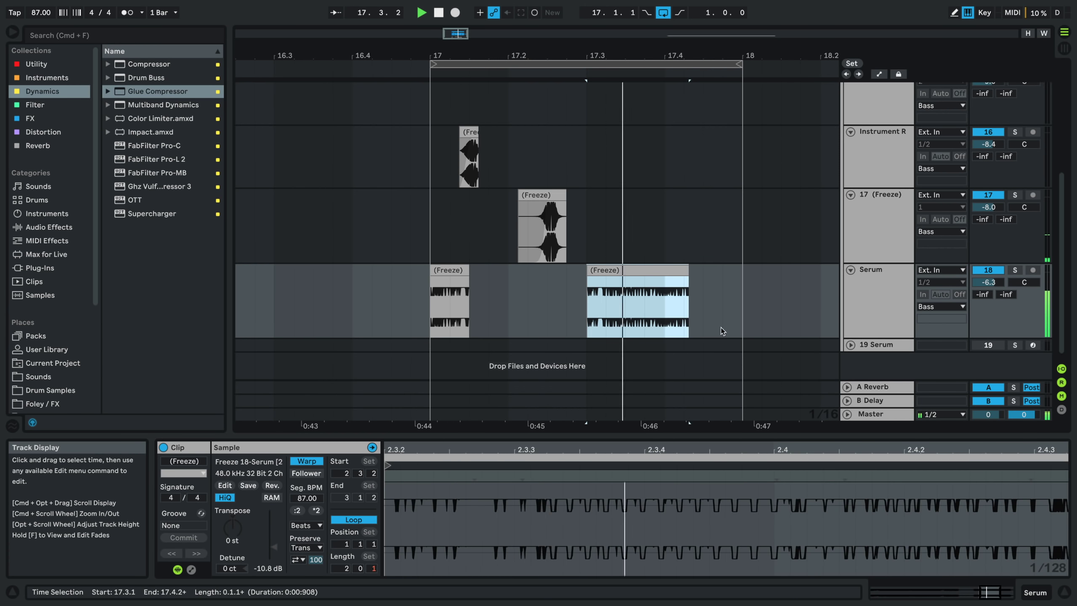
- Set the 17.3 clip's sample start to 1.3.1 and listen from 16.4.4
{"action": "mouse_move", "coordinate": [885, 466]}
{"action": "left_mouse_down"}
{"action": "mouse_move", "coordinate": [385, 477]}
{"action": "mouse_move", "coordinate": [640, 472]}
{"action": "mouse_move", "coordinate": [564, 464]}
{"action": "left_mouse_up"}
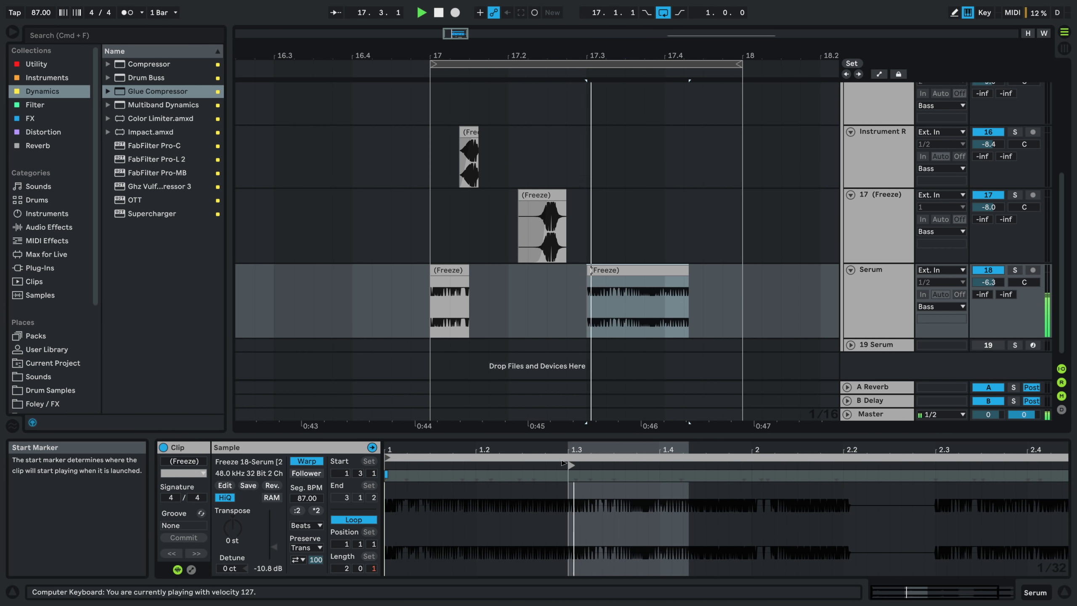
{"action": "left_click", "coordinate": [395, 304]}
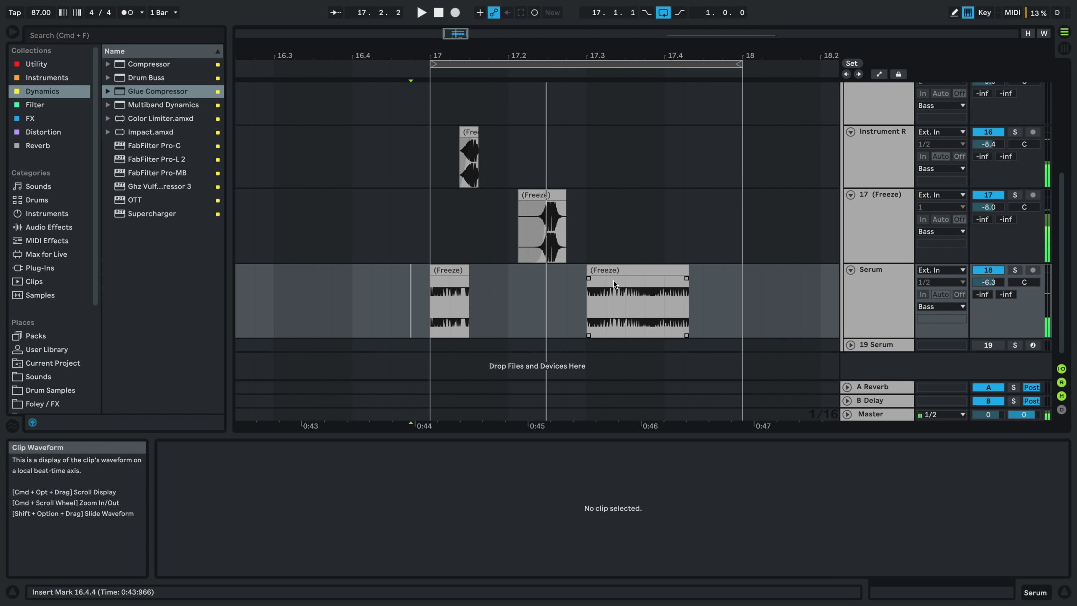
{"action": "key", "text": "space"}
- Replace the 17.1 Serum clip with a copy of the 17.3 clip's opening, and trim it to end at 17.1.3
{"action": "left_click", "coordinate": [600, 308]}
{"action": "left_click_drag", "start_coordinate": [599, 306], "coordinate": [643, 306]}
{"action": "key", "text": "super+c"}
{"action": "left_click", "coordinate": [448, 270]}
{"action": "key", "text": "super+v"}
{"action": "left_click", "coordinate": [405, 272]}
{"action": "key", "text": "space"}
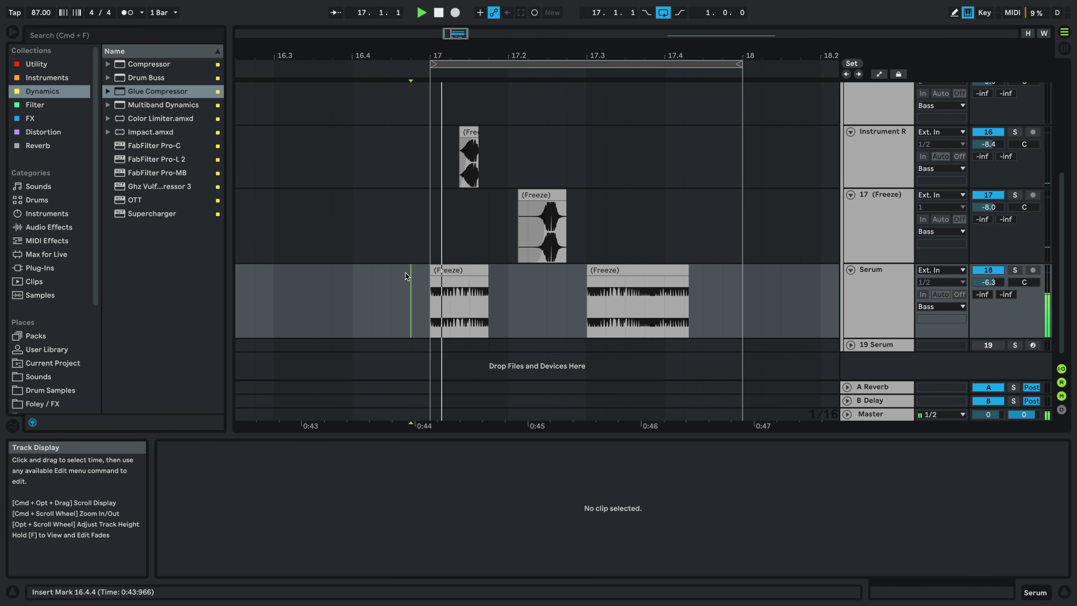
{"action": "left_click_drag", "start_coordinate": [488, 271], "coordinate": [466, 270]}
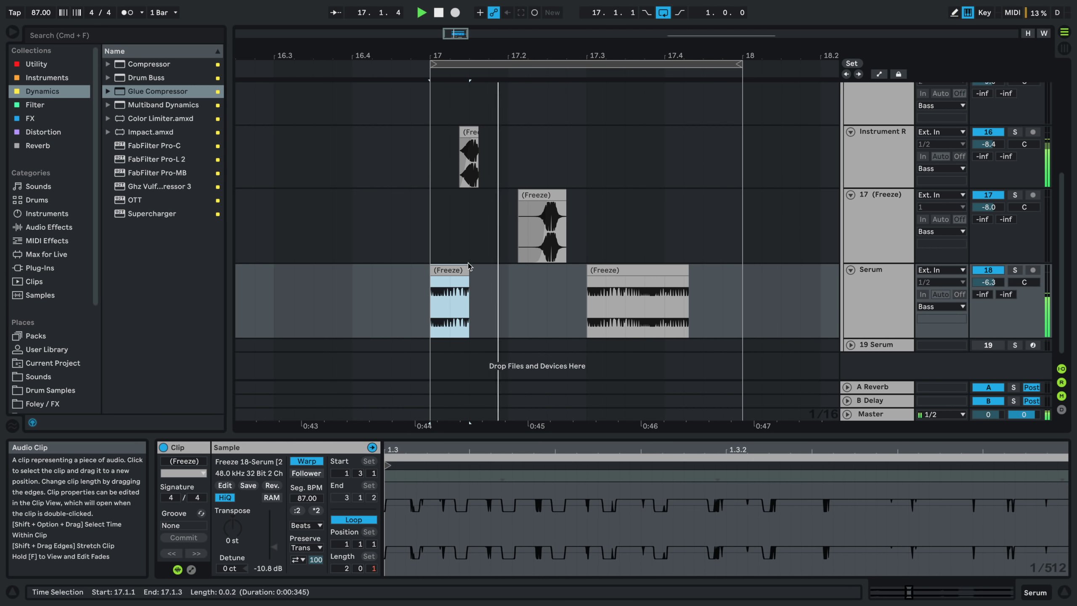
- Delete the frozen clip on the Instrument Rack track and extend the 17.1 Serum clip to end at 17.2.1
{"action": "left_click", "coordinate": [467, 132]}
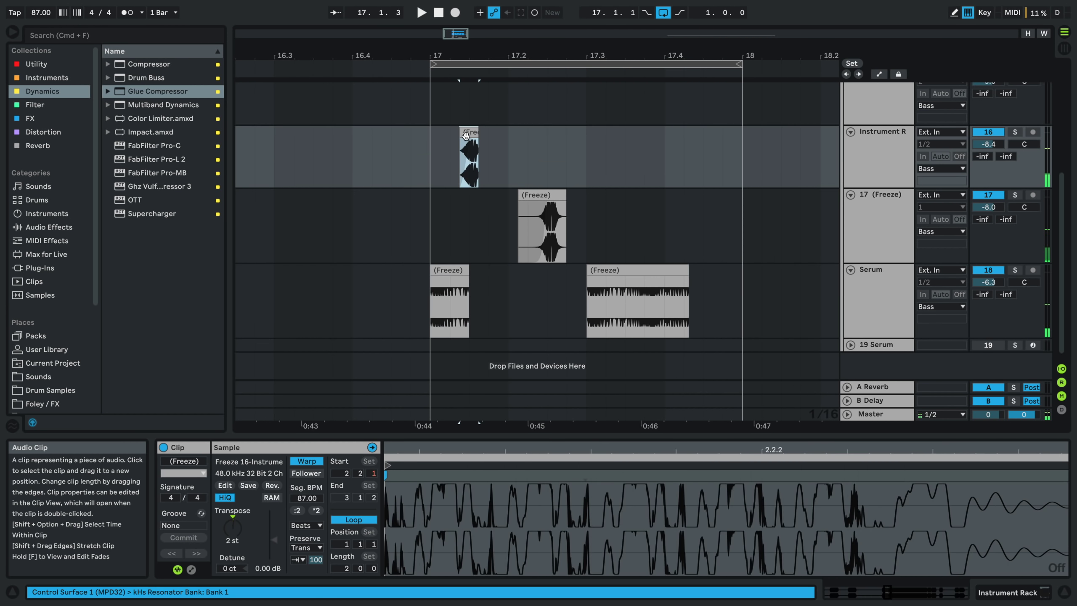
{"action": "key", "text": "Delete"}
{"action": "left_click", "coordinate": [431, 257]}
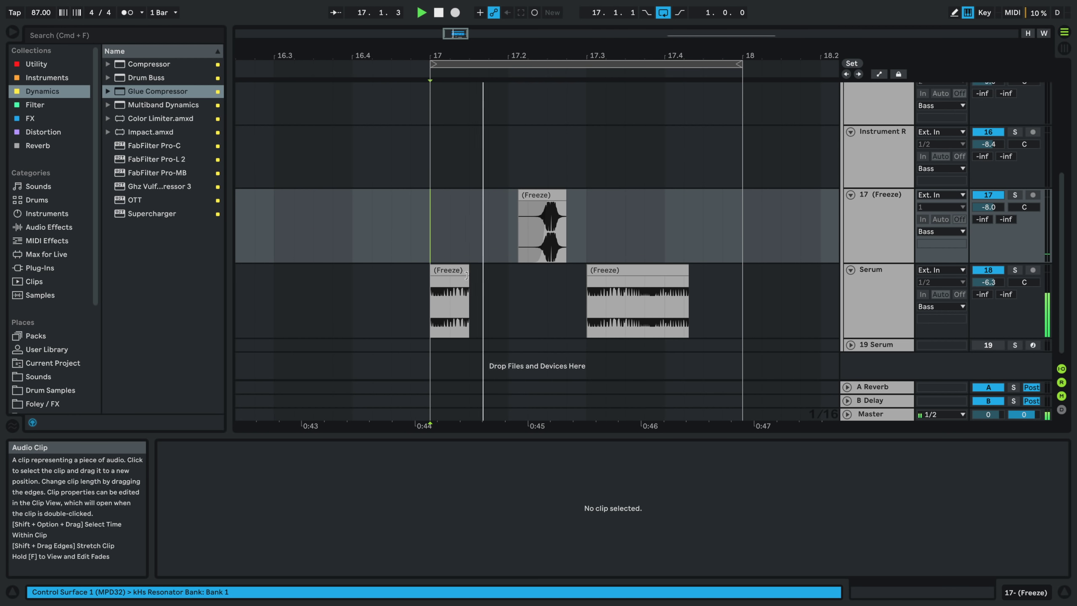
{"action": "left_click_drag", "start_coordinate": [469, 270], "coordinate": [507, 270]}
{"action": "key", "text": "space"}
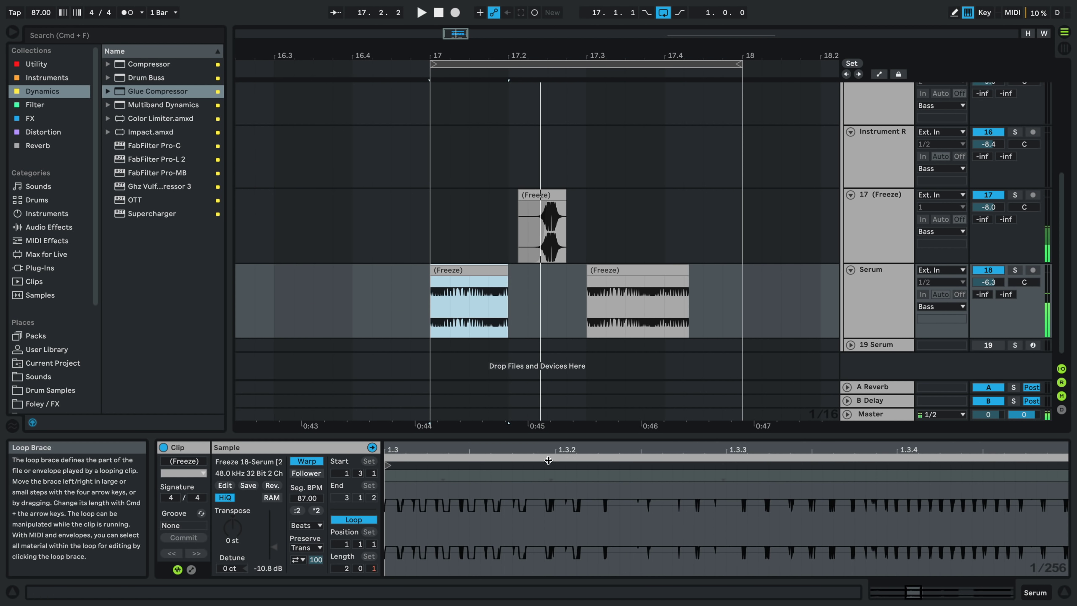
- Set the 17.1 Serum clip's sample start to 2.1.3
{"action": "scroll", "coordinate": [514, 488], "scroll_direction": "down", "scroll_amount": 10}
{"action": "key", "text": "space"}
{"action": "mouse_move", "coordinate": [514, 465]}
{"action": "left_mouse_down"}
{"action": "mouse_move", "coordinate": [491, 462]}
{"action": "mouse_move", "coordinate": [540, 455]}
{"action": "mouse_move", "coordinate": [704, 330]}
{"action": "mouse_move", "coordinate": [666, 443]}
{"action": "mouse_move", "coordinate": [703, 398]}
{"action": "mouse_move", "coordinate": [704, 462]}
{"action": "mouse_move", "coordinate": [747, 427]}
{"action": "left_mouse_up"}
- Listen repeatedly to the opening of bar 17 with the 17.1 clip's new sample start
{"action": "key", "text": "space"}
{"action": "key", "text": "space"}
{"action": "key", "text": "space"}
{"action": "key", "text": "space"}
{"action": "key", "text": "space"}
{"action": "key", "text": "space"}
{"action": "key", "text": "space"}
{"action": "key", "text": "space"}
{"action": "key", "text": "space"}
{"action": "key", "text": "space"}
{"action": "key", "text": "space"}
{"action": "key", "text": "space"}
{"action": "key", "text": "space"}
{"action": "key", "text": "space"}
{"action": "key", "text": "space"}
{"action": "key", "text": "space"}
{"action": "key", "text": "space"}
{"action": "key", "text": "space"}
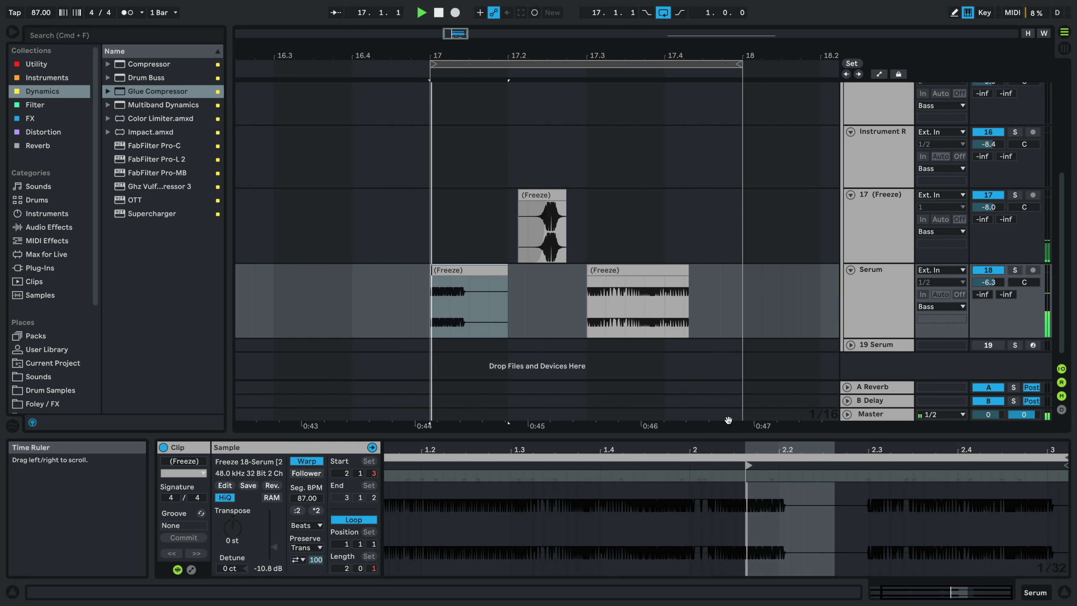
{"action": "key", "text": "space"}
{"action": "key", "text": "space"}
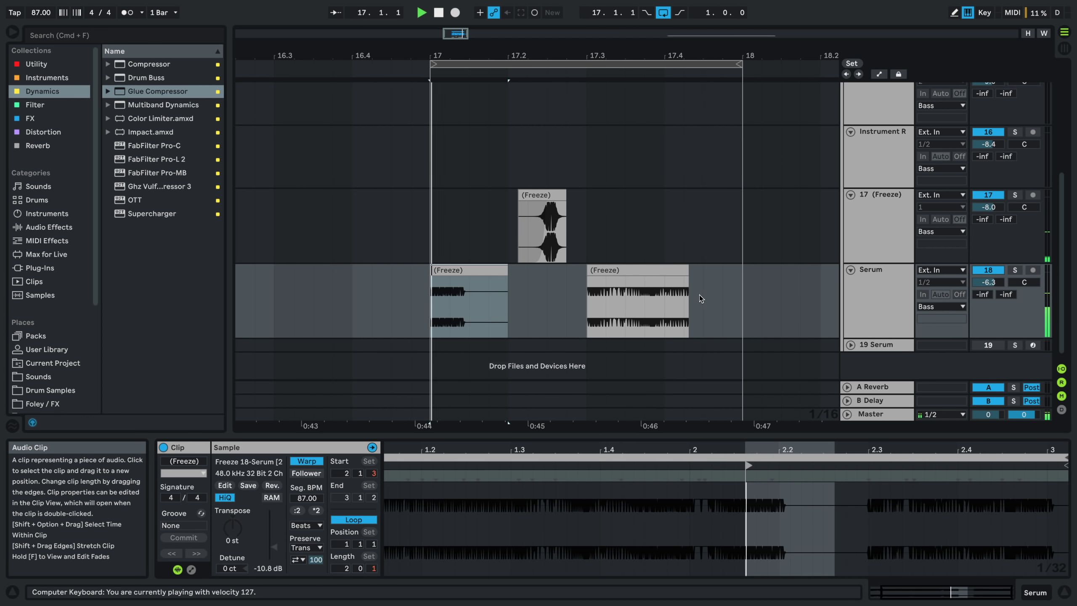
- Extend the 17.3 Serum clip just past the end of bar 17 and split it at 17.4.1
{"action": "left_click_drag", "start_coordinate": [686, 278], "coordinate": [746, 280]}
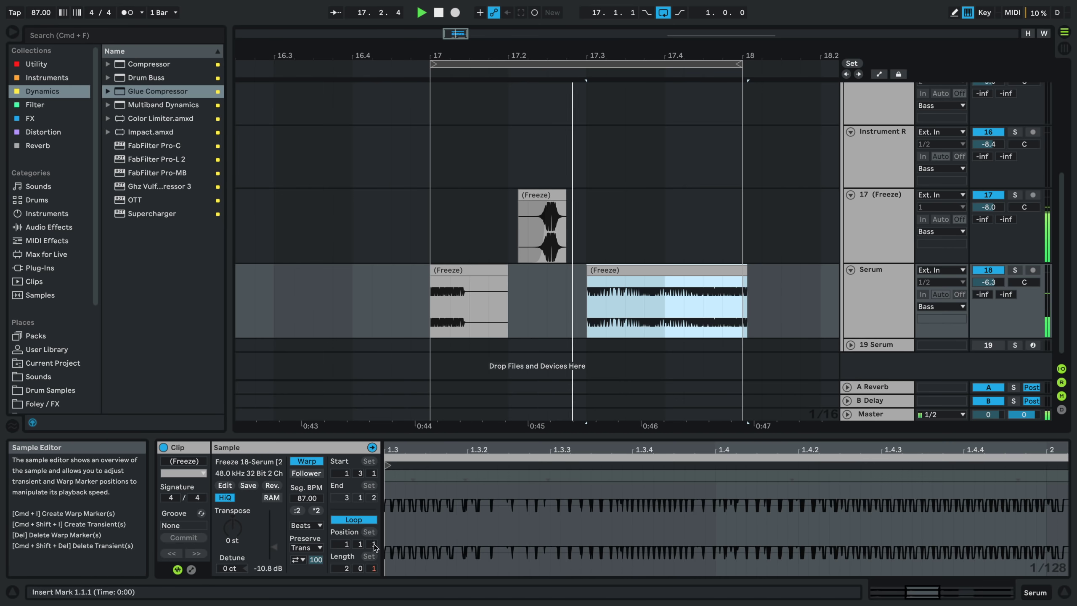
{"action": "left_click", "coordinate": [666, 297]}
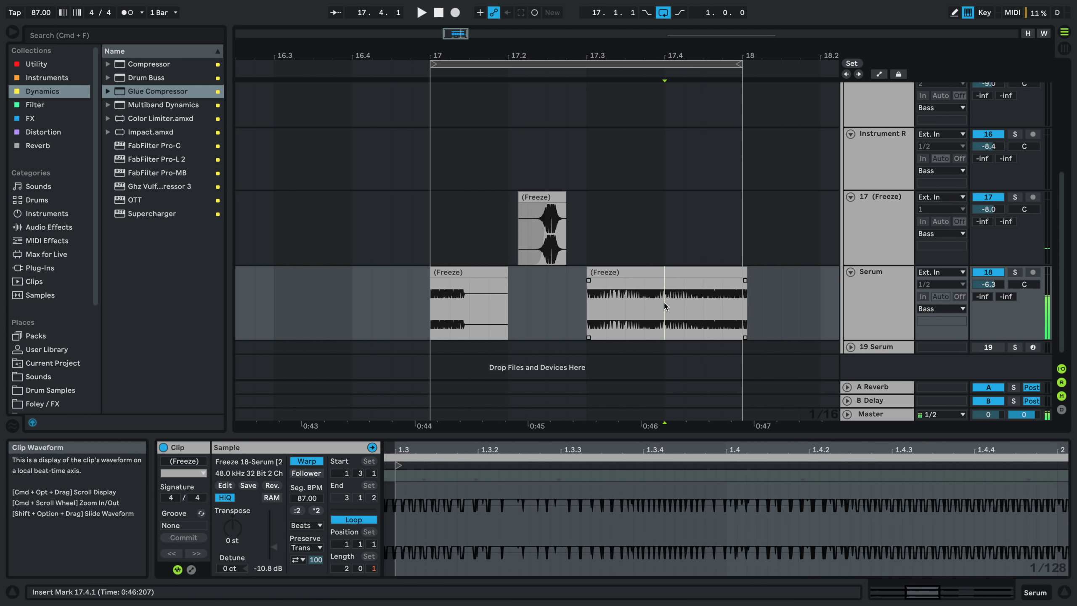
{"action": "key", "text": "super+e"}
- Set the 17.4 Serum clip's sample start to 1.2.1 and transpose it by -5 semitones
{"action": "mouse_move", "coordinate": [636, 465]}
{"action": "left_mouse_down"}
{"action": "mouse_move", "coordinate": [439, 464]}
{"action": "mouse_move", "coordinate": [790, 465]}
{"action": "mouse_move", "coordinate": [759, 450]}
{"action": "left_mouse_up"}
{"action": "key", "text": "space"}
{"action": "key", "text": "space"}
{"action": "key", "text": "space"}
{"action": "left_click_drag", "start_coordinate": [894, 465], "coordinate": [445, 465]}
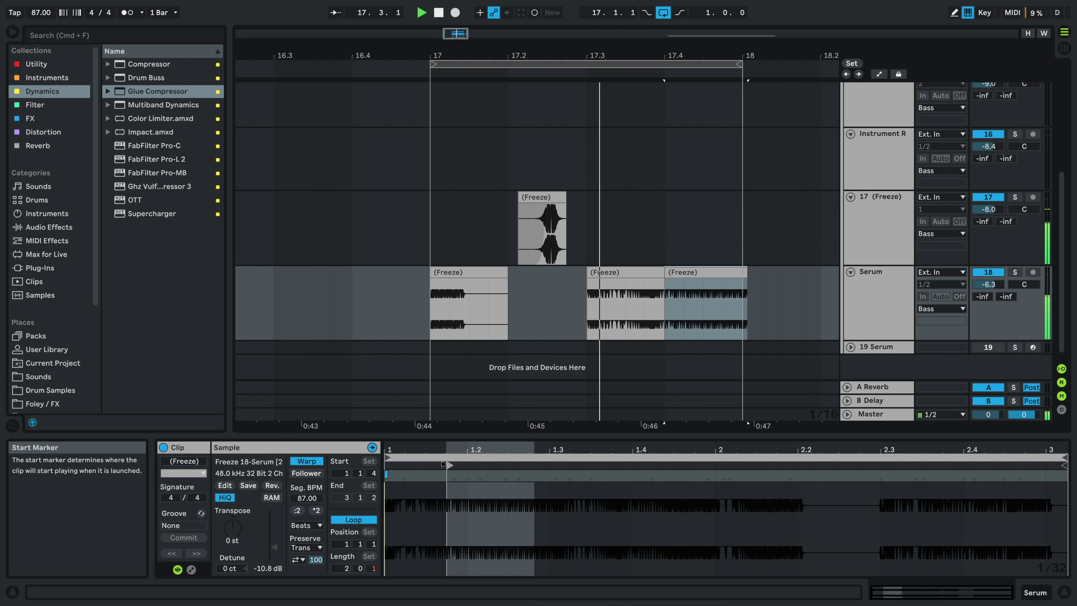
{"action": "left_click_drag", "start_coordinate": [447, 465], "coordinate": [468, 465]}
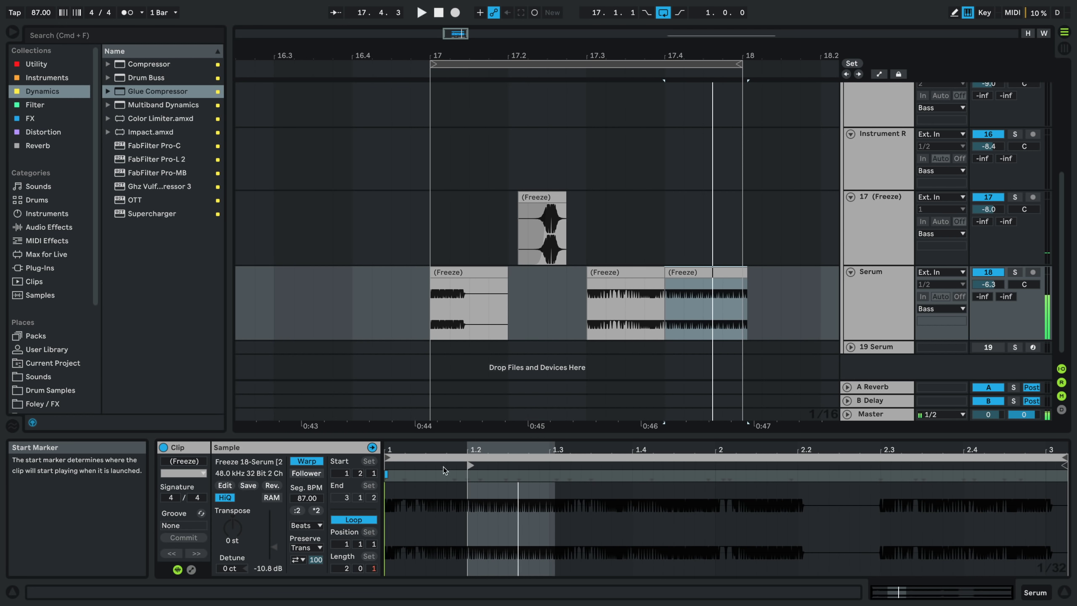
{"action": "left_click_drag", "start_coordinate": [237, 536], "coordinate": [238, 548]}
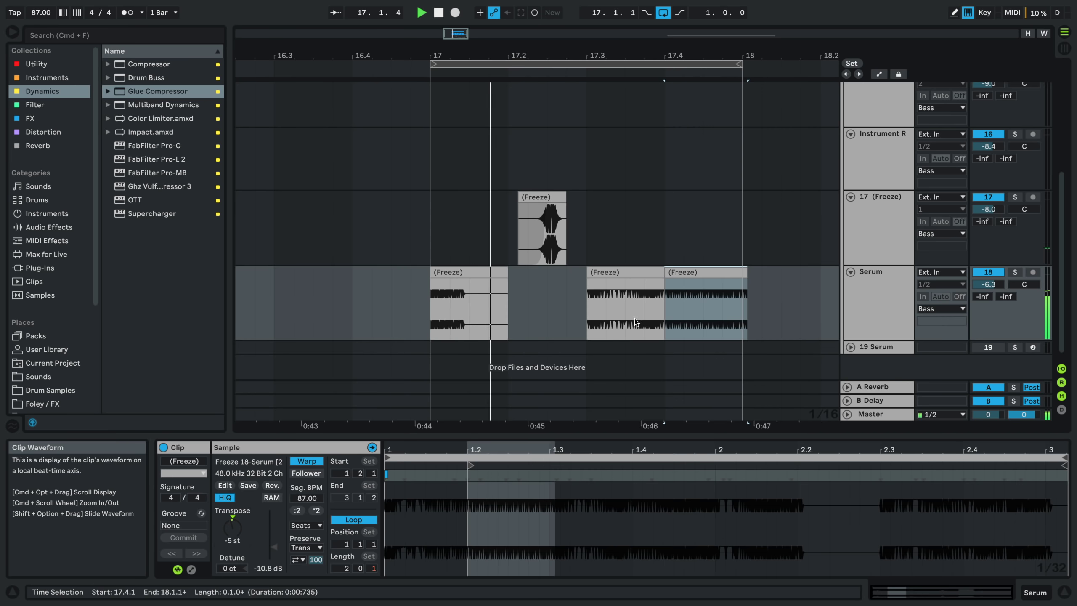
- Trim the 17.4 Serum clip to start at 17.4.3 and end at 17.4.4
{"action": "left_click_drag", "start_coordinate": [665, 271], "coordinate": [711, 281]}
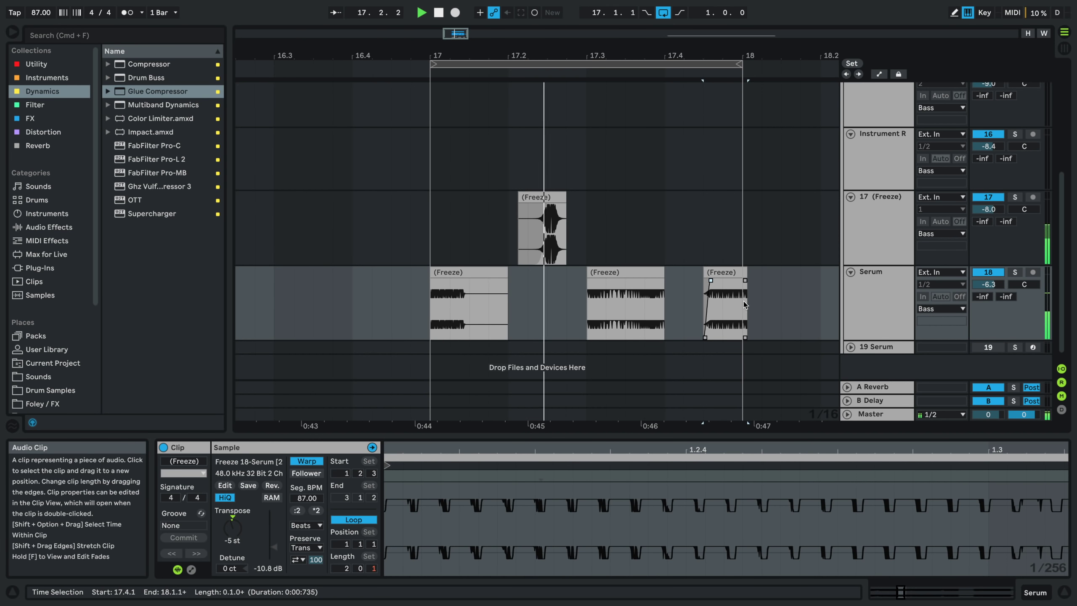
{"action": "left_click", "coordinate": [751, 321]}
{"action": "left_click_drag", "start_coordinate": [751, 321], "coordinate": [767, 317]}
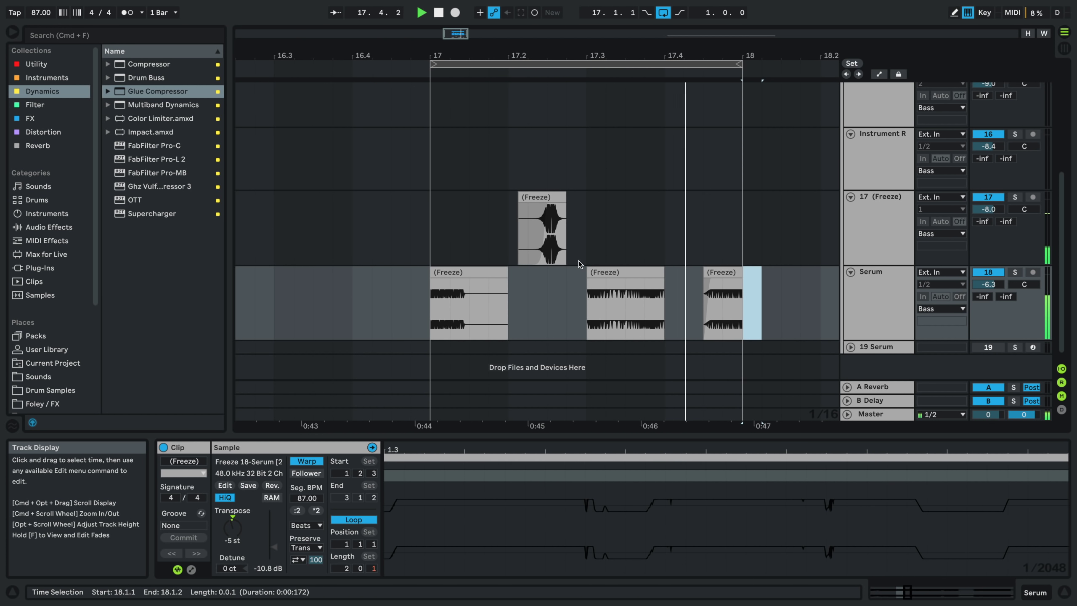
{"action": "scroll", "coordinate": [442, 280], "scroll_direction": "down", "scroll_amount": 3}
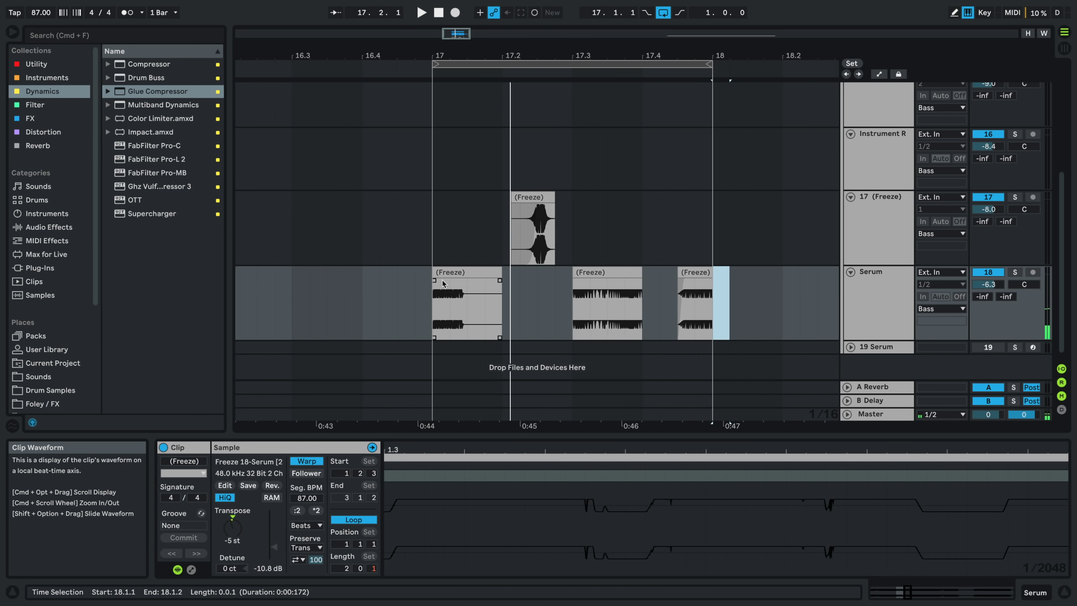
{"action": "left_click", "coordinate": [424, 227]}
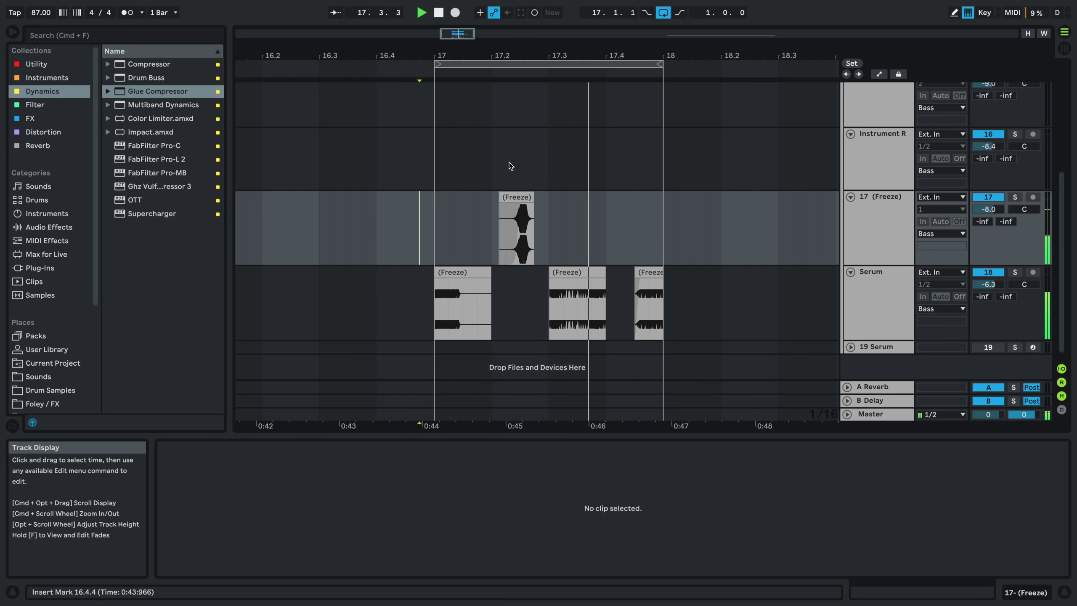
{"action": "left_click", "coordinate": [658, 275]}
{"action": "left_click_drag", "start_coordinate": [658, 275], "coordinate": [655, 274]}
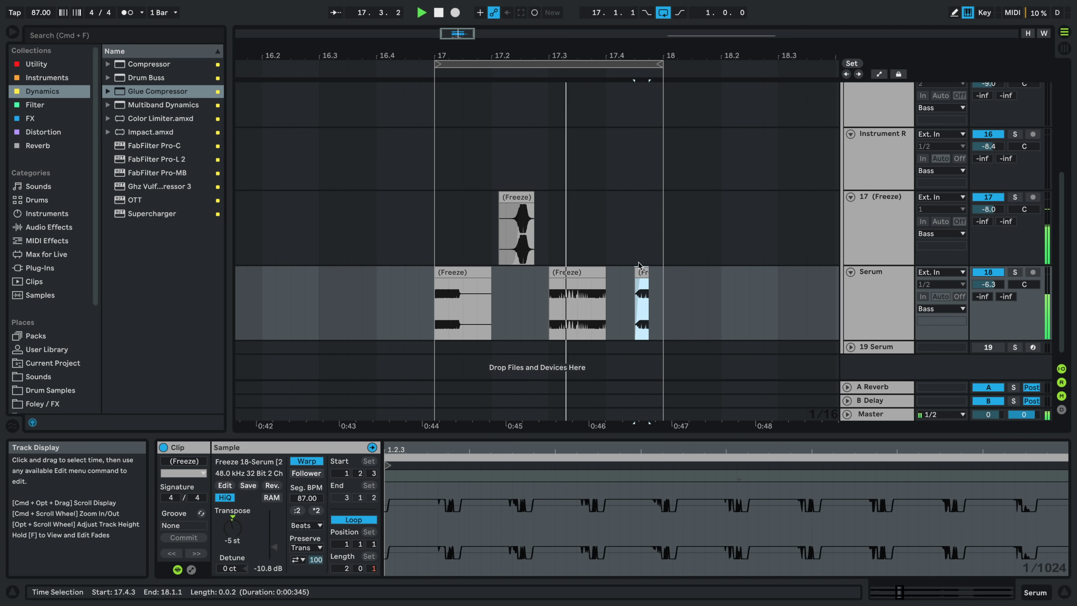
- Copy the frozen clip from track 17 to the Instrument Rack track, spanning 17.1.2 to 17.2.1
{"action": "scroll", "coordinate": [638, 266], "scroll_direction": "down", "scroll_amount": 5}
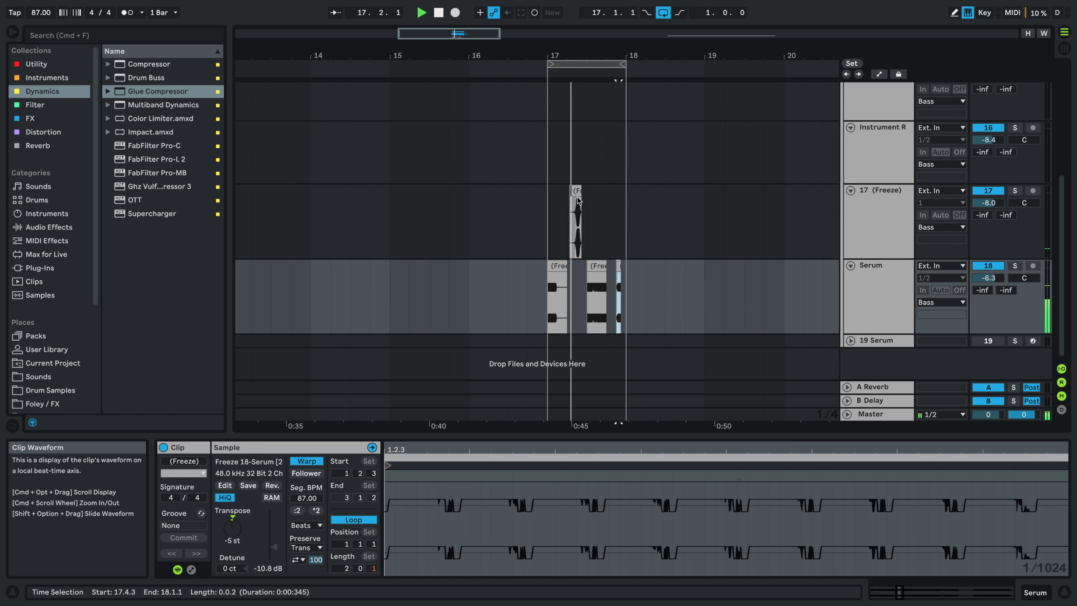
{"action": "left_click", "coordinate": [579, 200]}
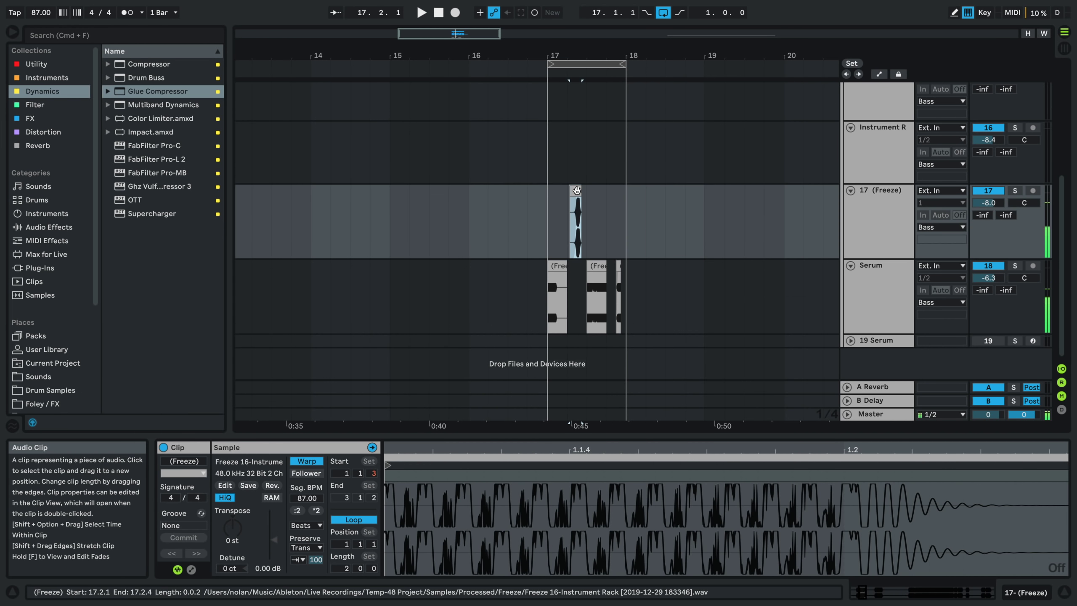
{"action": "left_click", "coordinate": [555, 158]}
{"action": "key", "text": "super+v"}
{"action": "key", "text": "space"}
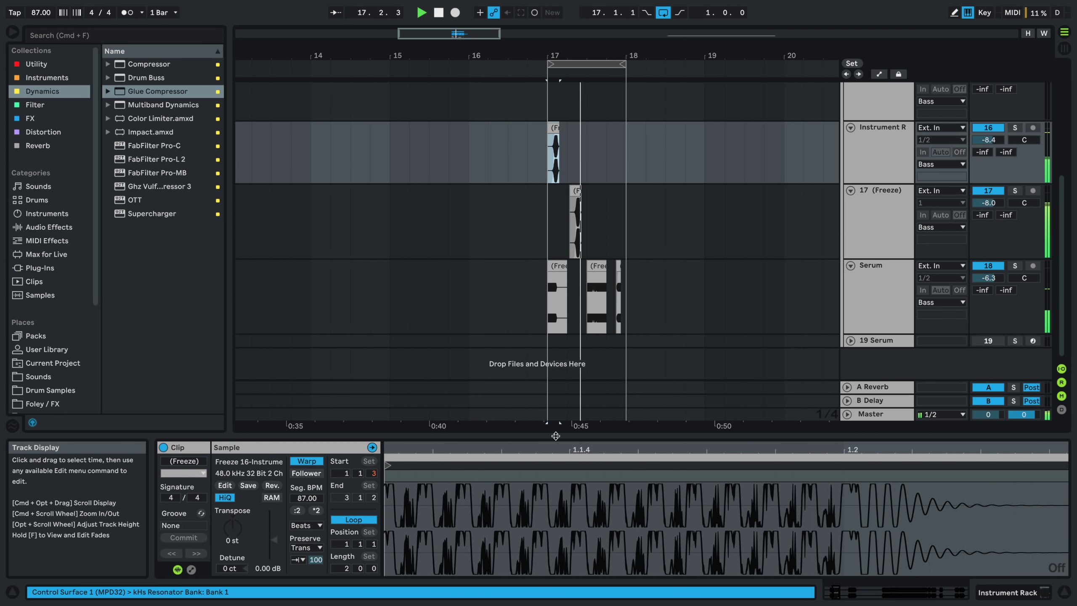
{"action": "scroll", "coordinate": [537, 204], "scroll_direction": "up", "scroll_amount": 5}
{"action": "key", "text": "space"}
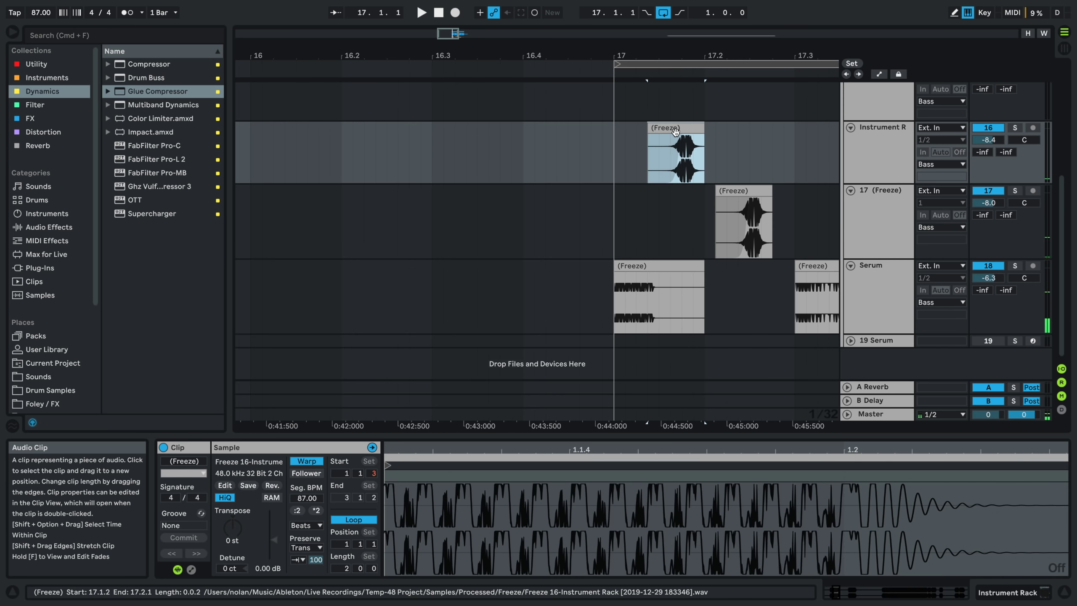
- Set the copied Instrument Rack clip's sample start to 2.1.2 and move the clip to start at 16.4.4
{"action": "key", "text": "space"}
{"action": "key", "text": "space"}
{"action": "scroll", "coordinate": [607, 534], "scroll_direction": "down", "scroll_amount": 10}
{"action": "key", "text": "space"}
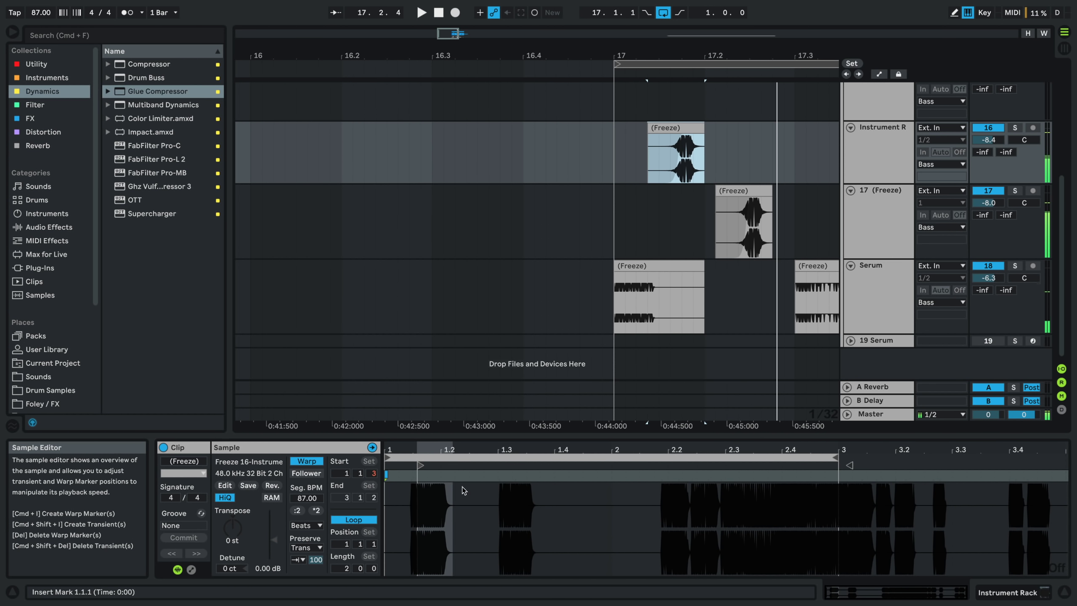
{"action": "mouse_move", "coordinate": [421, 466]}
{"action": "left_mouse_down"}
{"action": "mouse_move", "coordinate": [746, 470]}
{"action": "mouse_move", "coordinate": [630, 478]}
{"action": "left_mouse_up"}
{"action": "key", "text": "space"}
{"action": "key", "text": "space"}
{"action": "key", "text": "space"}
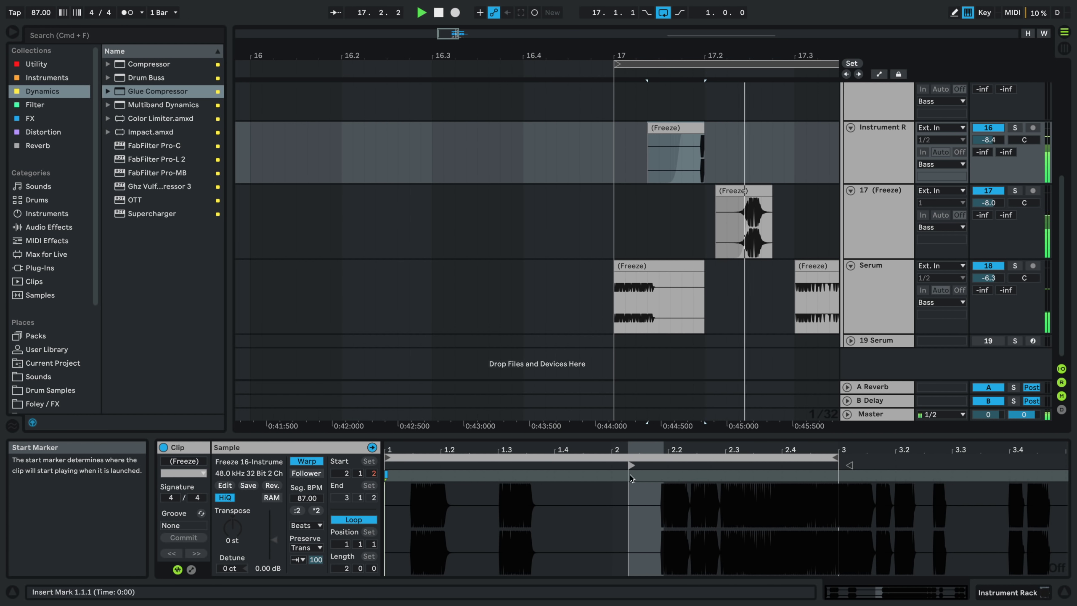
{"action": "left_click_drag", "start_coordinate": [658, 127], "coordinate": [626, 130]}
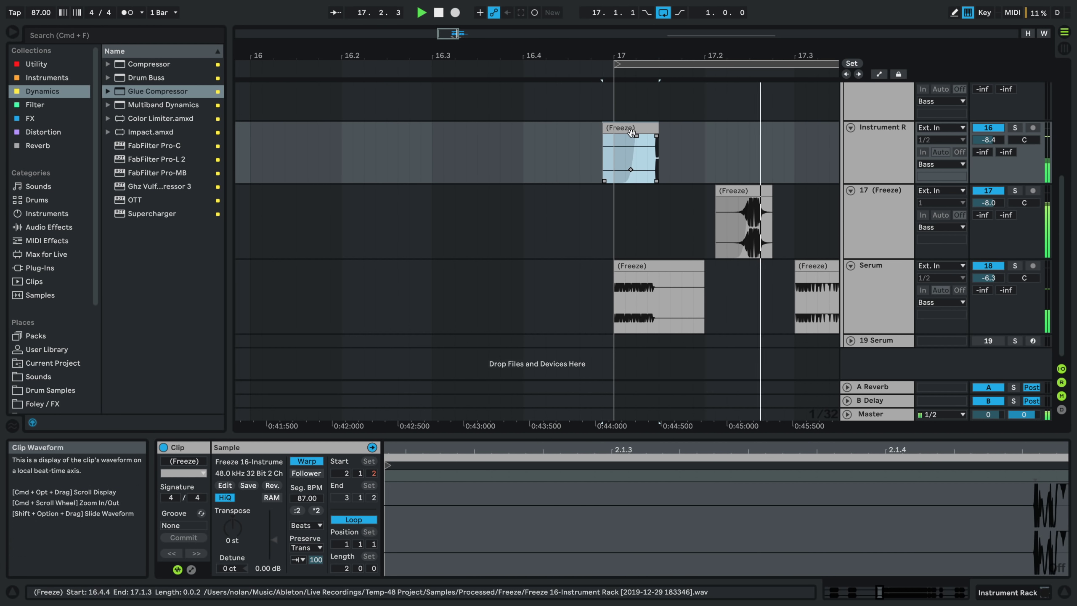
- Open the kHs Resonator on the Instrument Rack track and set its pitch to B 3
{"action": "left_click", "coordinate": [871, 145]}
{"action": "double_click", "coordinate": [871, 143]}
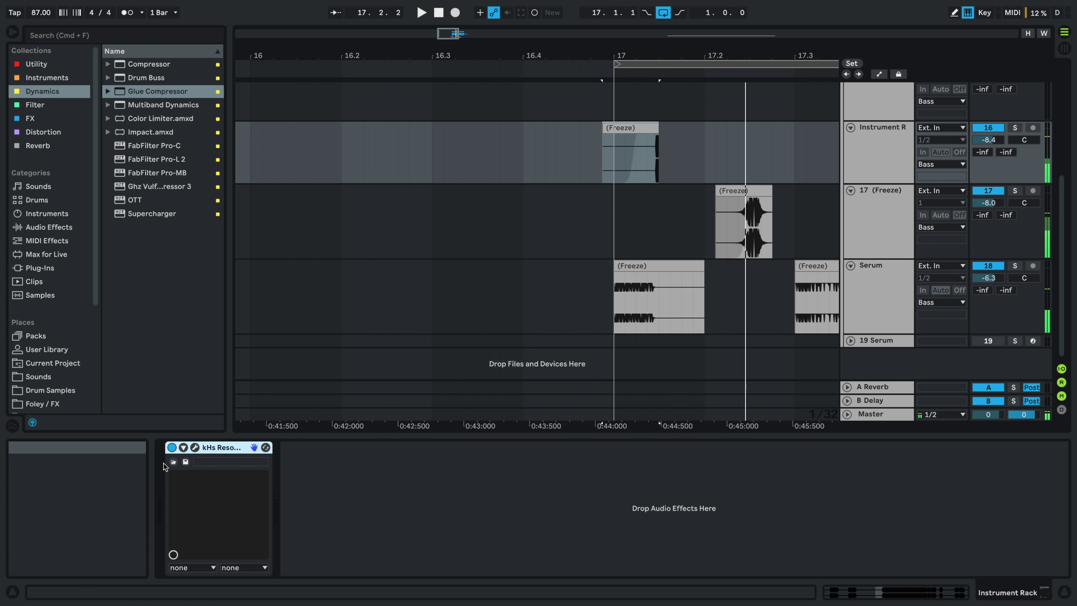
{"action": "left_click", "coordinate": [195, 447]}
{"action": "key", "text": "space"}
{"action": "left_click_drag", "start_coordinate": [82, 117], "coordinate": [82, 106]}
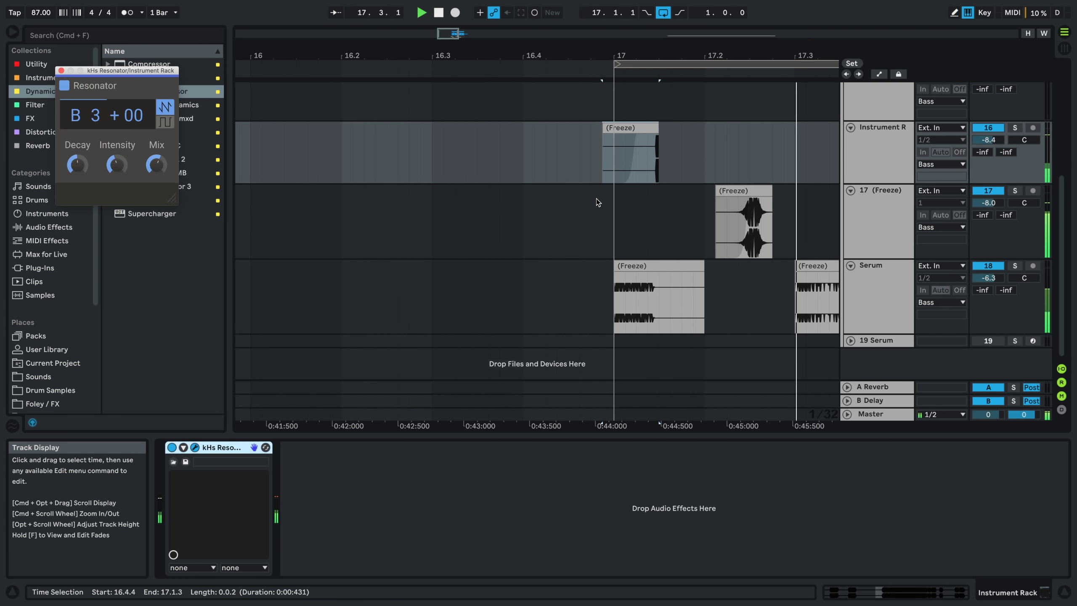
- Shift the Instrument Rack clip so that it starts slightly before 17.1.1
{"action": "left_click", "coordinate": [526, 128]}
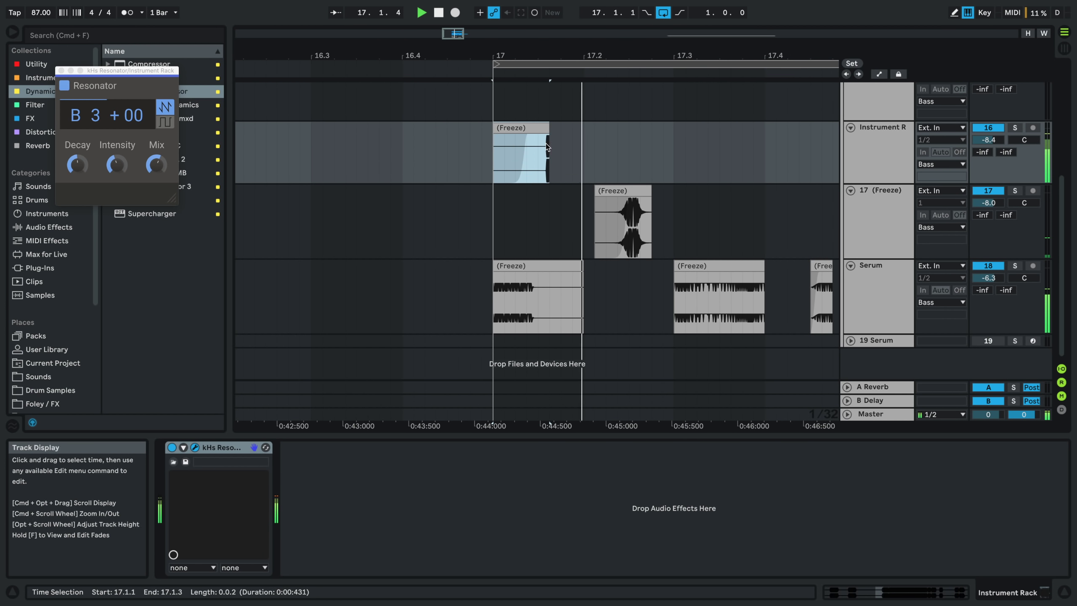
{"action": "left_click_drag", "start_coordinate": [529, 127], "coordinate": [524, 128]}
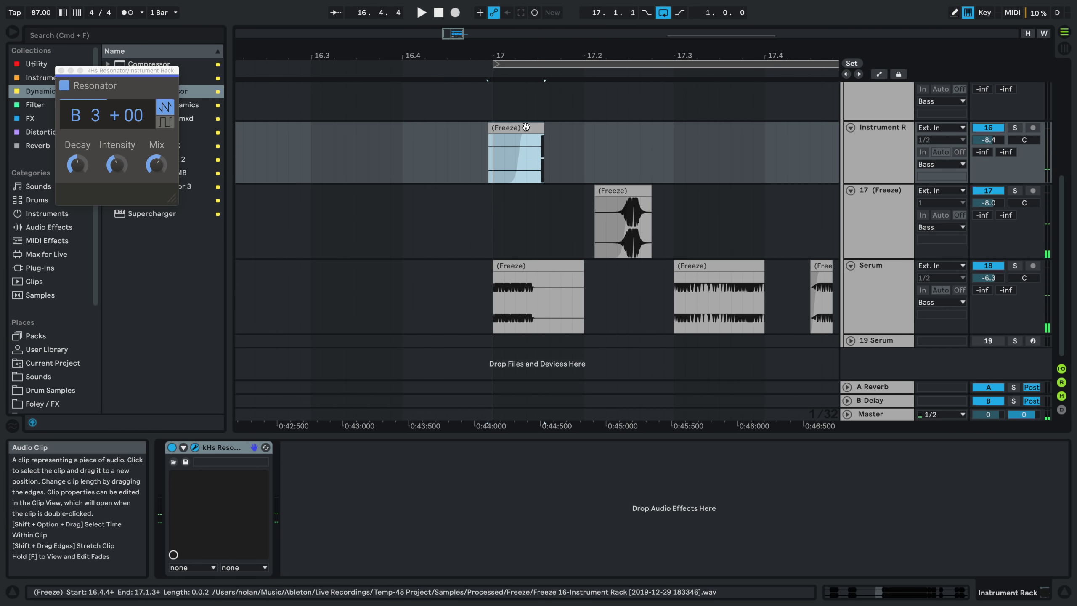
{"action": "left_click", "coordinate": [488, 157]}
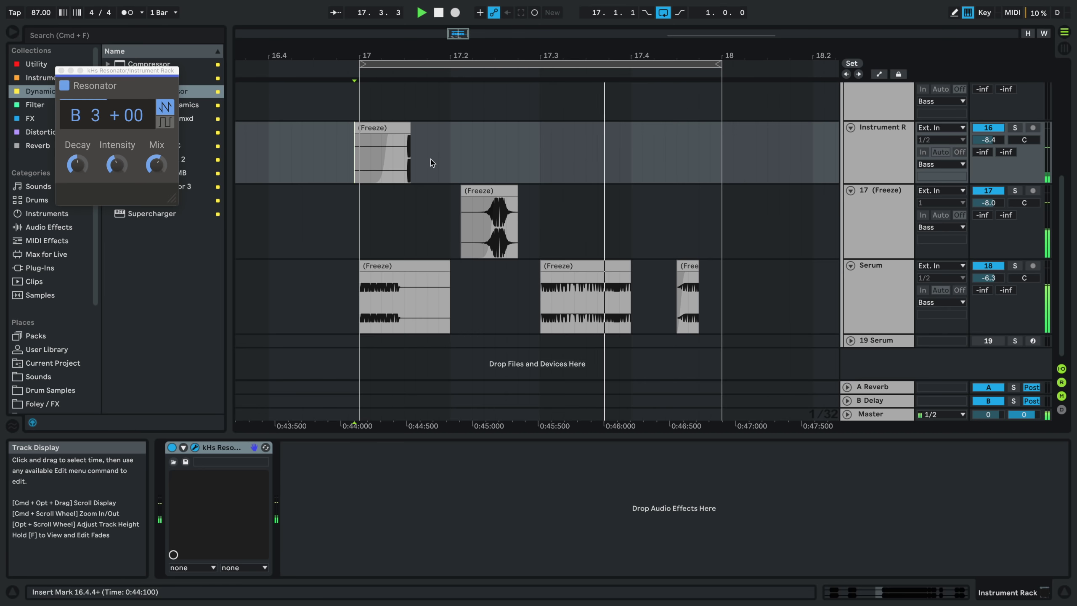
- Duplicate the Instrument Rack track's span from 17.1.1 to 17.3.1 into the second half of bar 17
{"action": "left_click", "coordinate": [365, 165]}
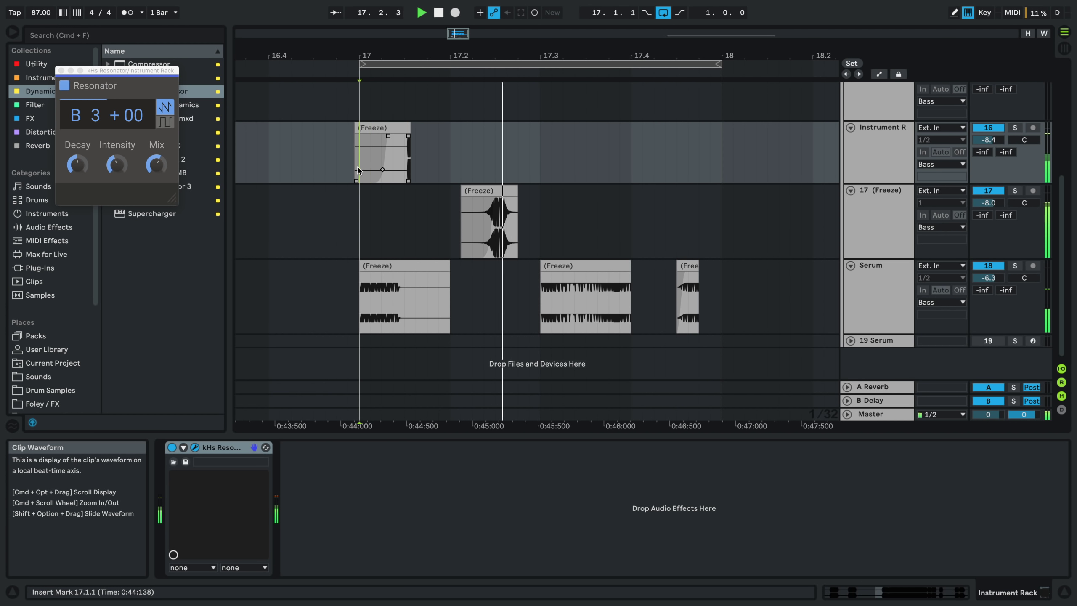
{"action": "left_click_drag", "start_coordinate": [358, 167], "coordinate": [539, 155]}
{"action": "key", "text": "super+d"}
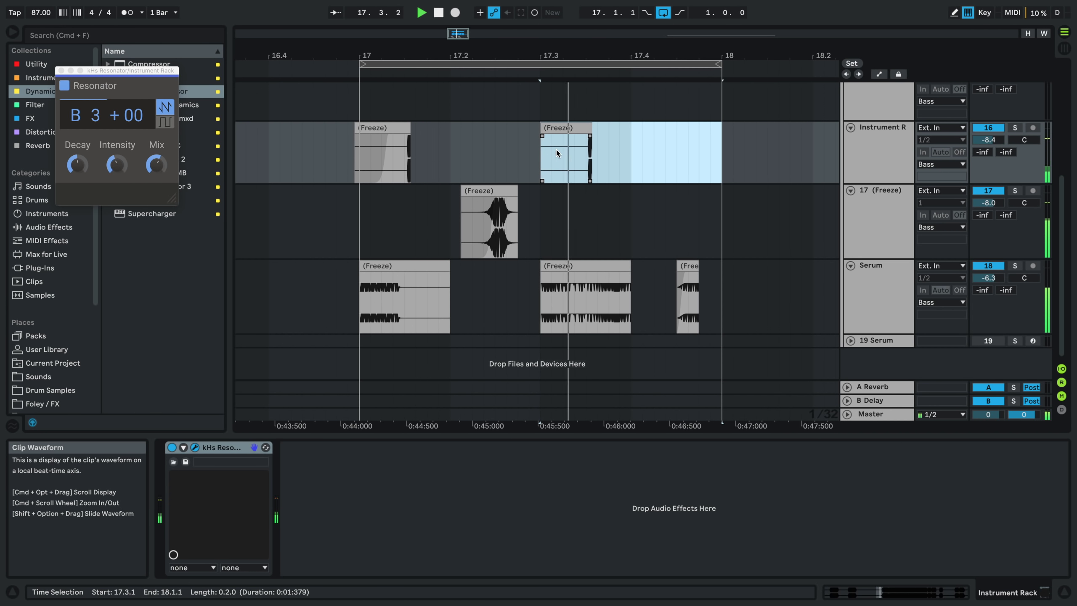
- Deactivate the short Serum clip at 17.4.3 and close the Resonator plug-in window
{"action": "left_click", "coordinate": [688, 266]}
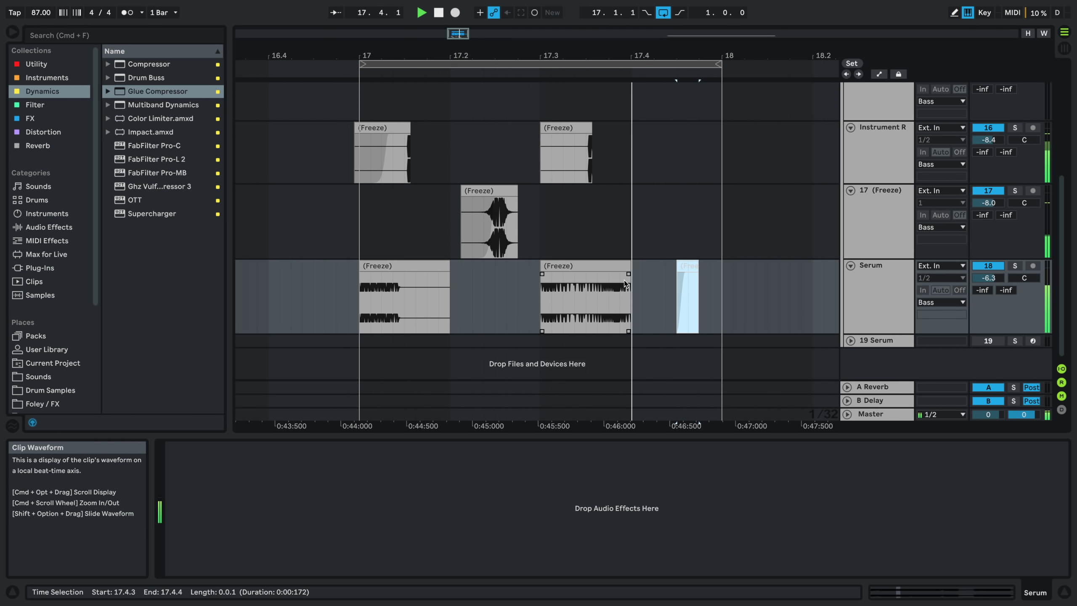
{"action": "scroll", "coordinate": [537, 286], "scroll_direction": "down", "scroll_amount": 3}
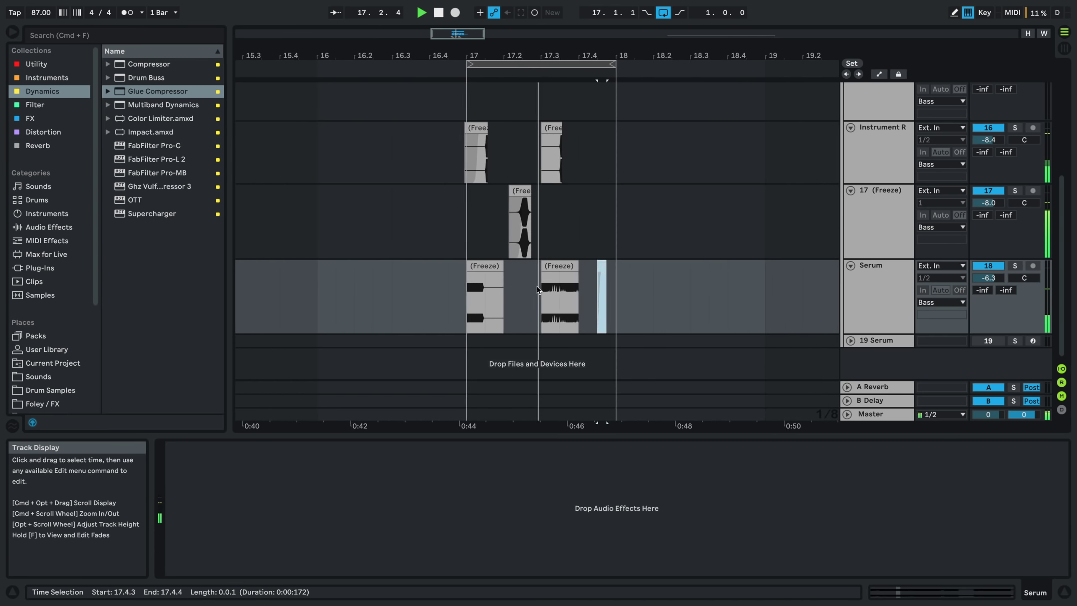
{"action": "scroll", "coordinate": [537, 286], "scroll_direction": "down", "scroll_amount": 3}
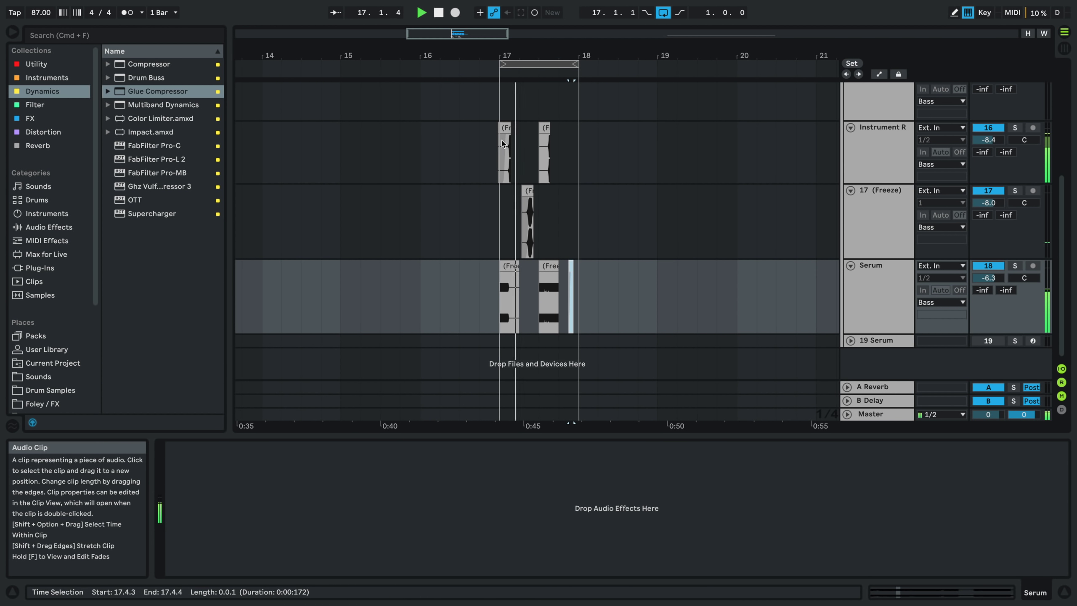
{"action": "left_click", "coordinate": [495, 157]}
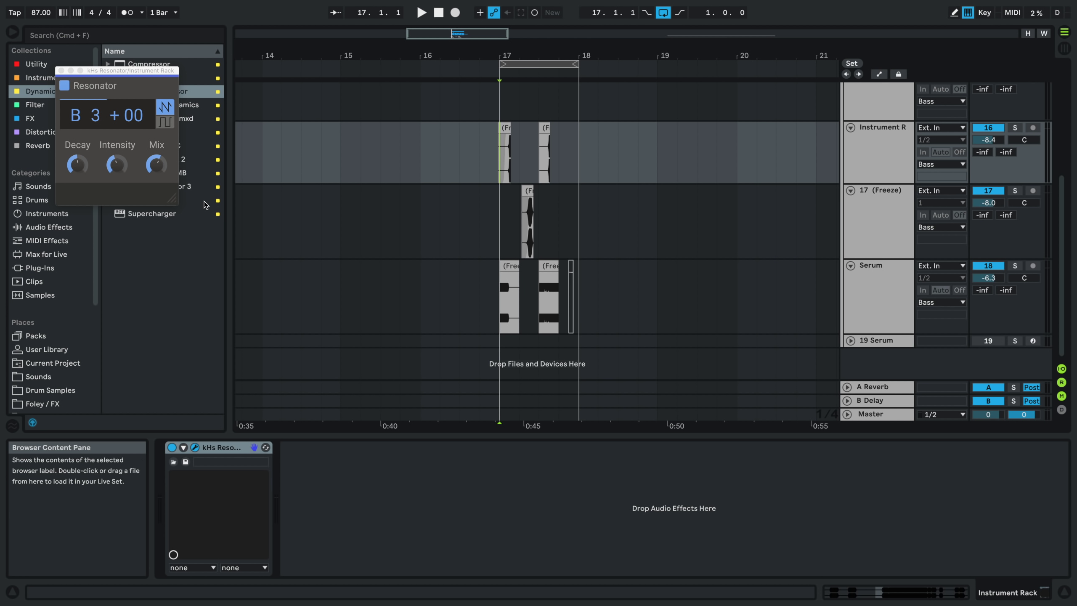
{"action": "left_click", "coordinate": [62, 70]}
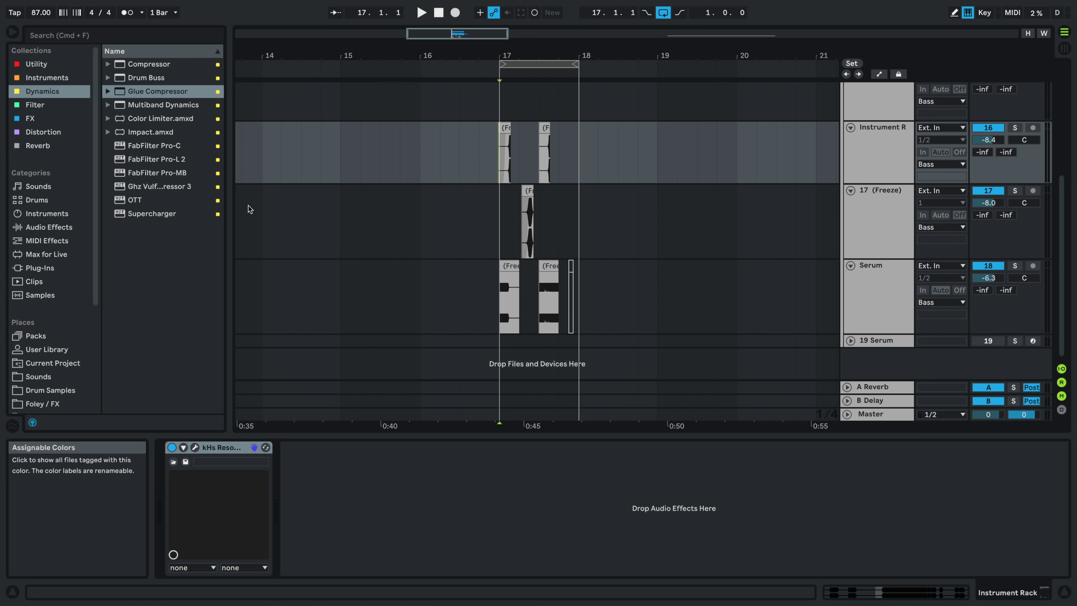
- Insert a new MIDI track below the Serum audio track and arm it for recording
{"action": "left_click", "coordinate": [857, 290]}
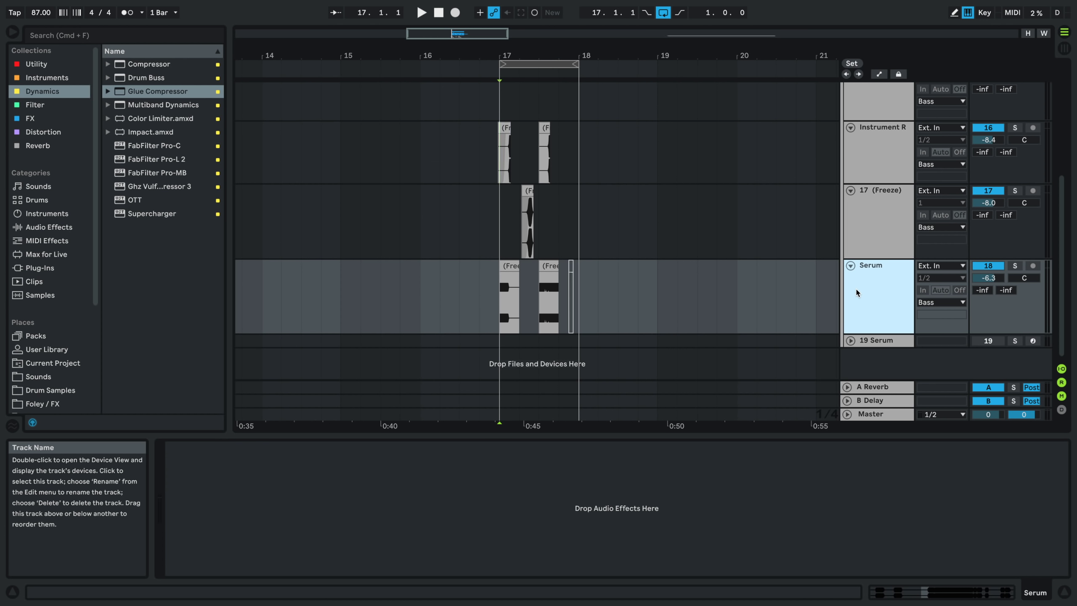
{"action": "key", "text": "super+shift+t"}
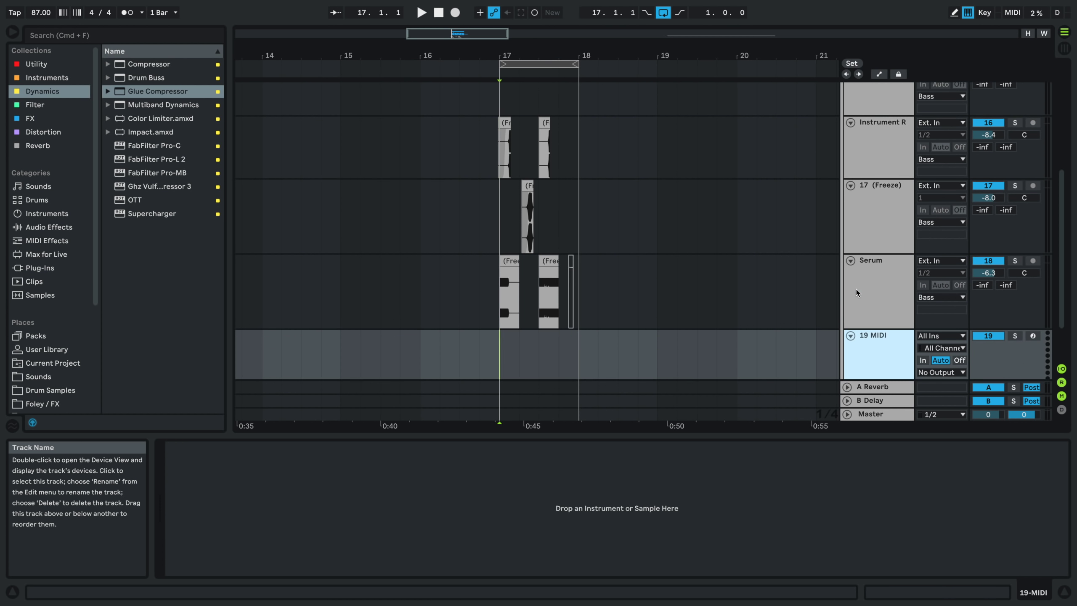
{"action": "left_click", "coordinate": [1032, 337]}
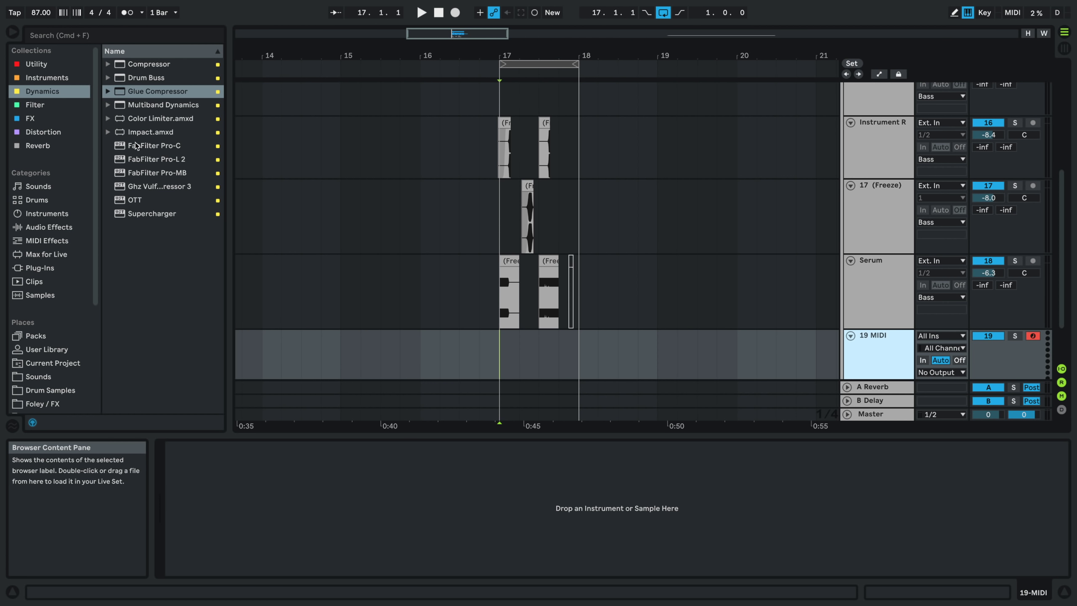
- Load Operator onto the new MIDI track and create an empty one-bar MIDI clip over bar 17
{"action": "left_click", "coordinate": [41, 79]}
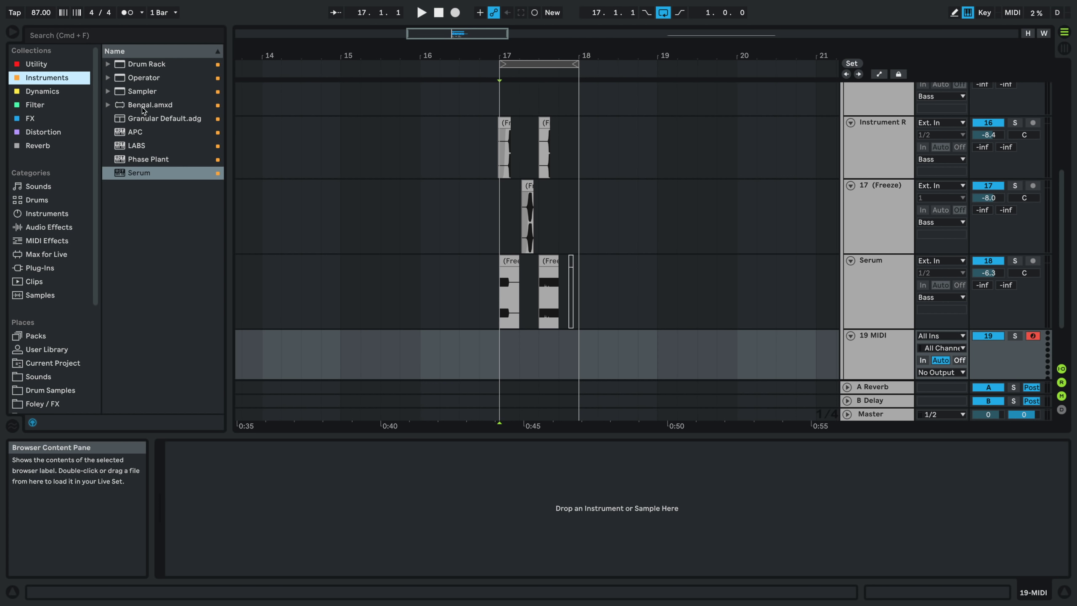
{"action": "double_click", "coordinate": [144, 77]}
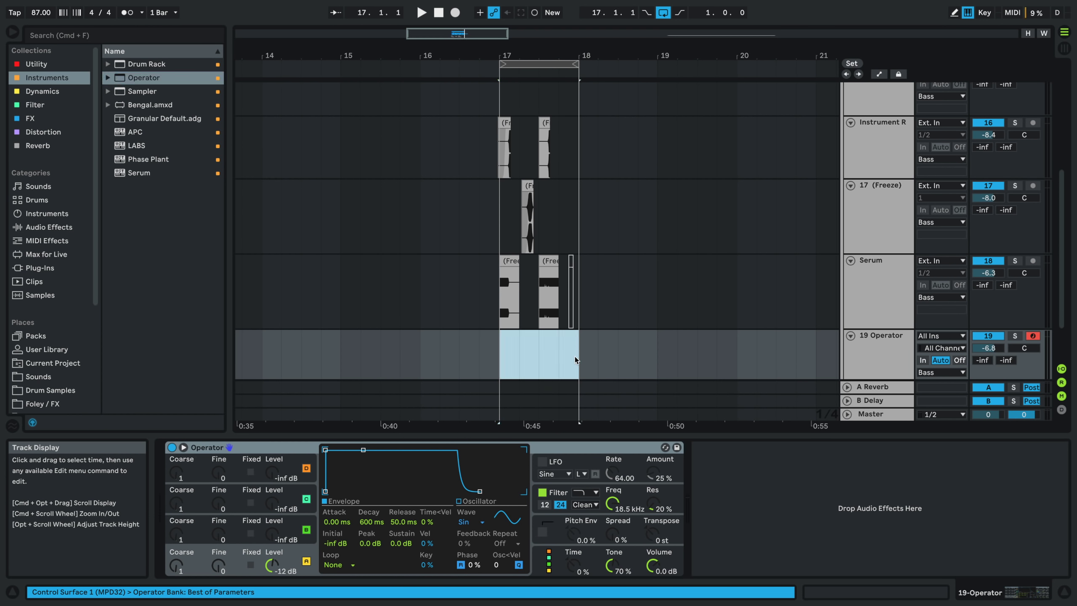
{"action": "key", "text": "super+shift+m"}
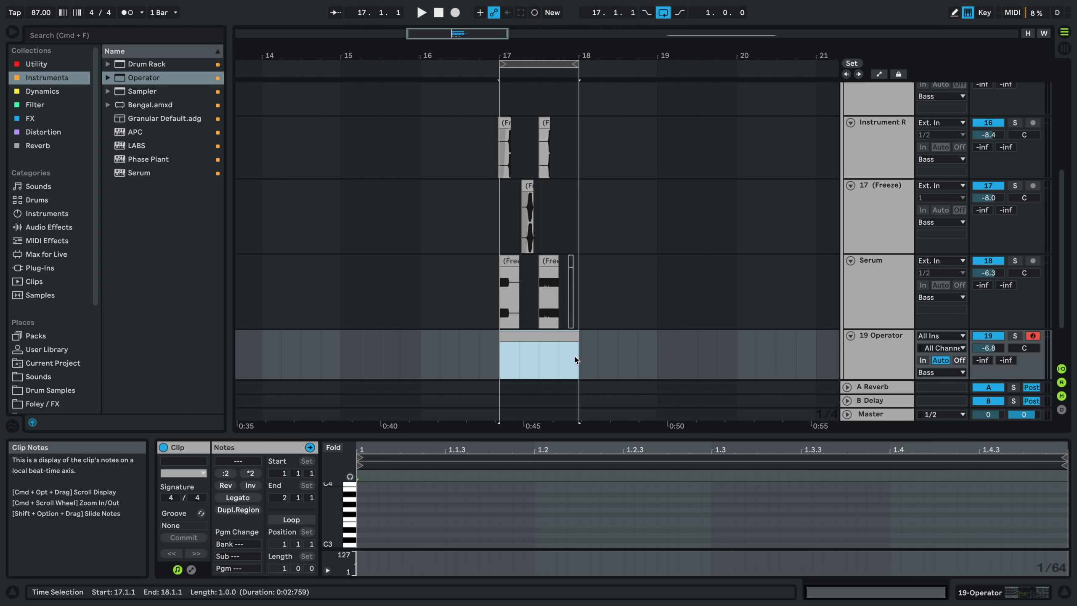
- Draw an E3 note across the first beat of the Operator clip and raise the Operator track's volume to 0.6
{"action": "double_click", "coordinate": [363, 525]}
{"action": "left_click_drag", "start_coordinate": [364, 524], "coordinate": [535, 503]}
{"action": "key", "text": "space"}
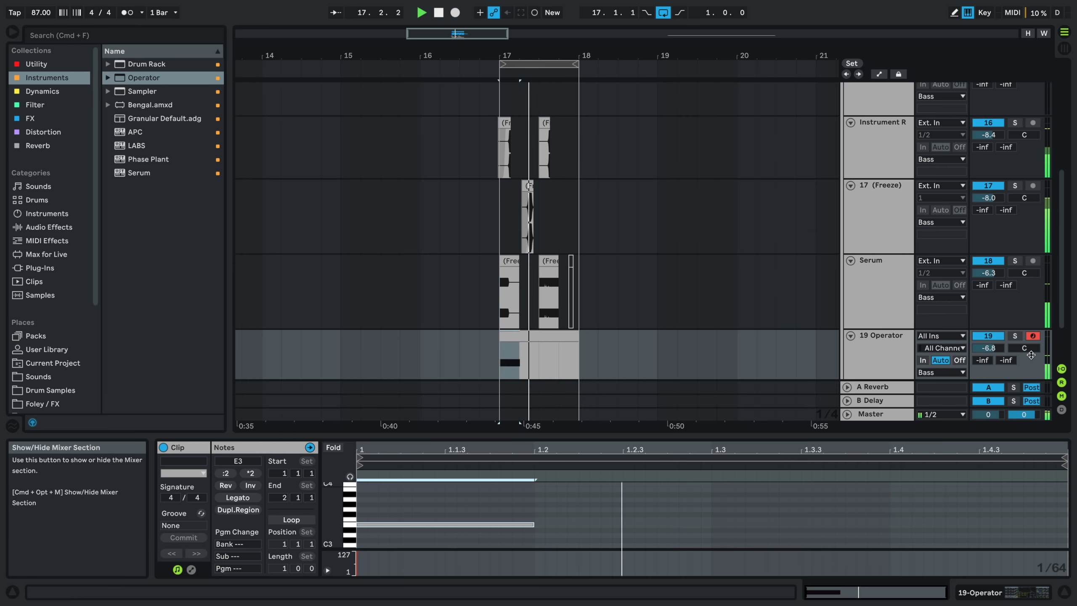
{"action": "mouse_move", "coordinate": [989, 348]}
{"action": "left_mouse_down"}
{"action": "mouse_move", "coordinate": [989, 323]}
{"action": "mouse_move", "coordinate": [988, 334]}
{"action": "left_mouse_up"}
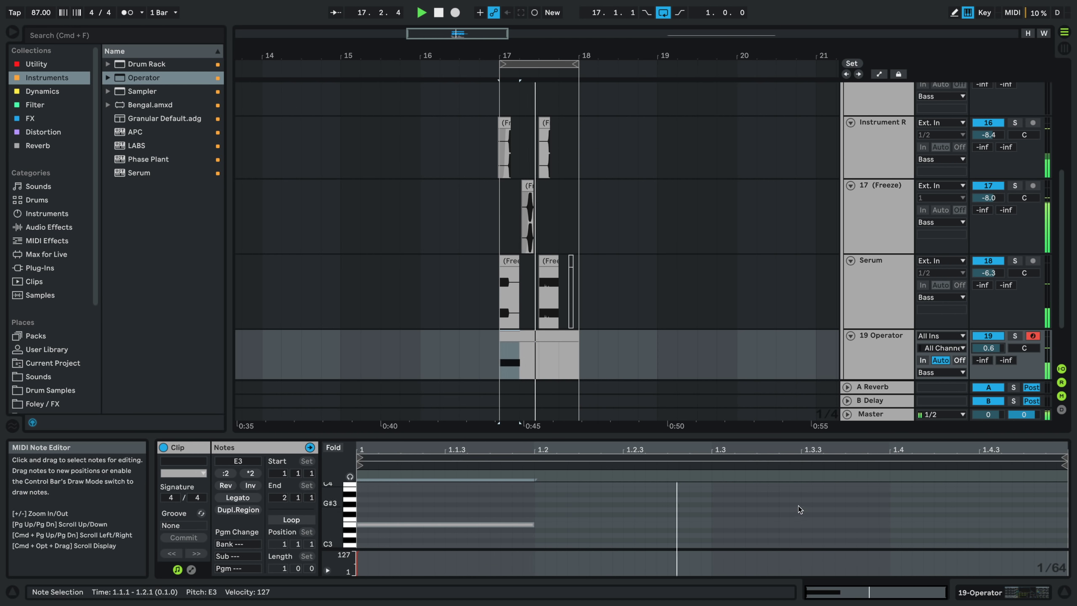
- Add a shorter E3 note at 1.3.1 and an F3 note at 1.3.3 in the Operator clip
{"action": "left_click", "coordinate": [715, 524]}
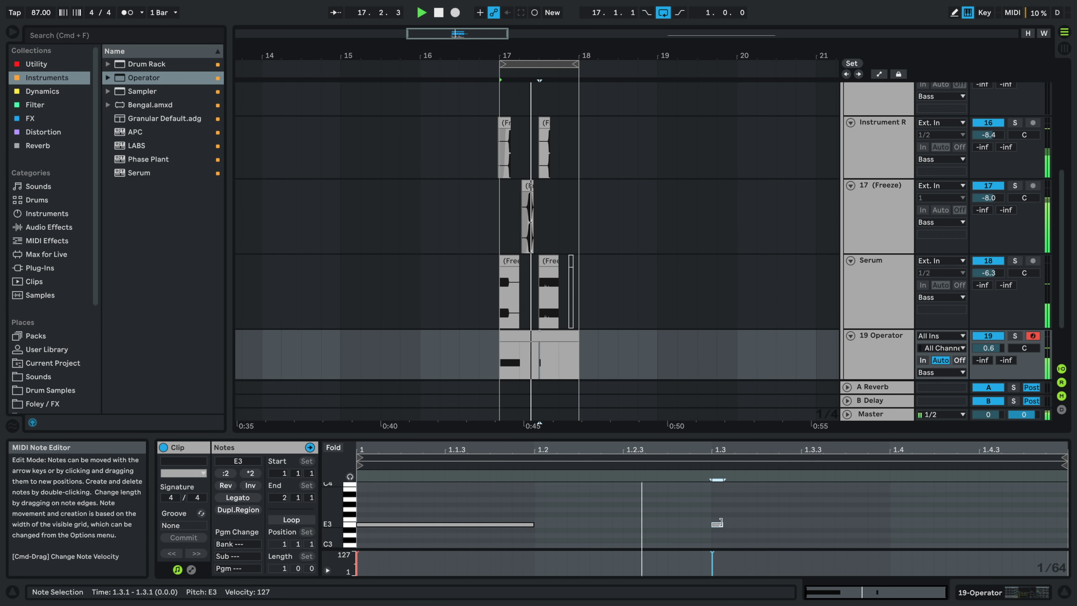
{"action": "double_click", "coordinate": [716, 523]}
{"action": "left_click_drag", "start_coordinate": [748, 524], "coordinate": [767, 512]}
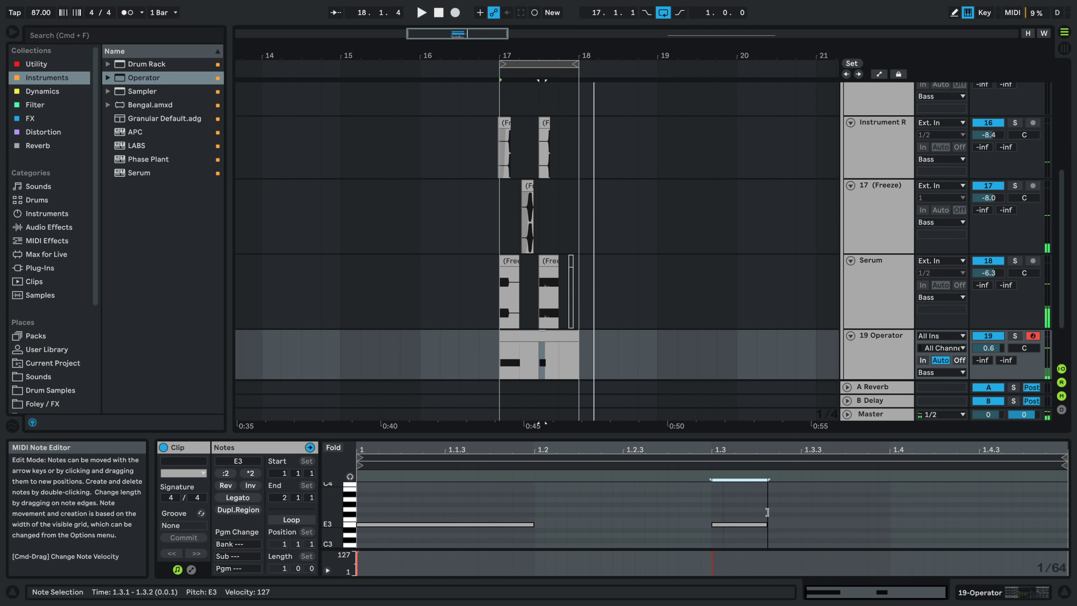
{"action": "left_click", "coordinate": [806, 518]}
{"action": "double_click", "coordinate": [806, 518]}
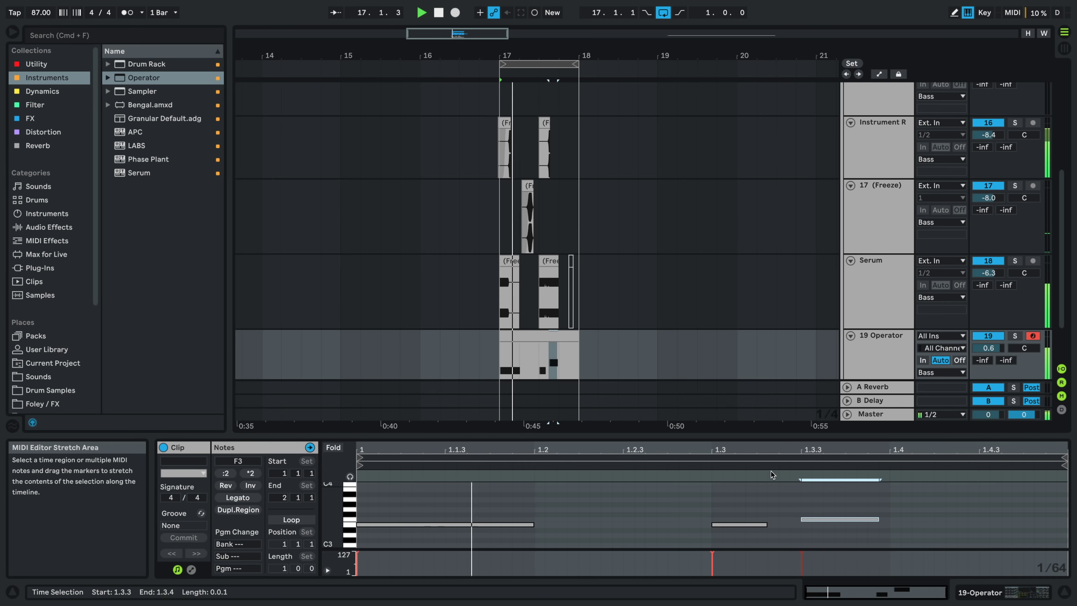
- Transpose all notes in the Operator clip down three octaves to E0 and F0
{"action": "left_click", "coordinate": [689, 481]}
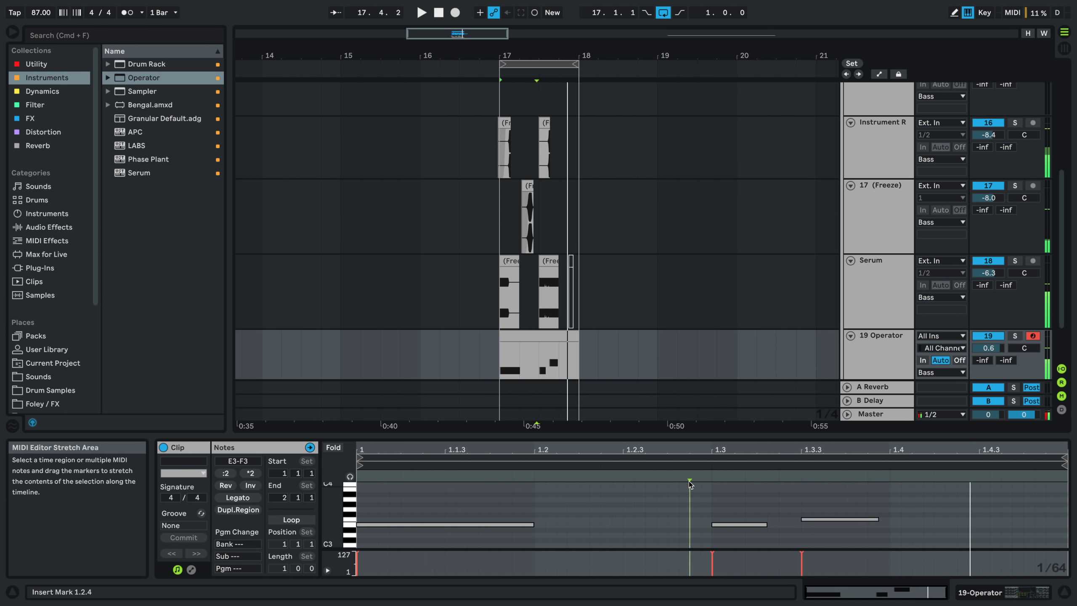
{"action": "key", "text": "super+a"}
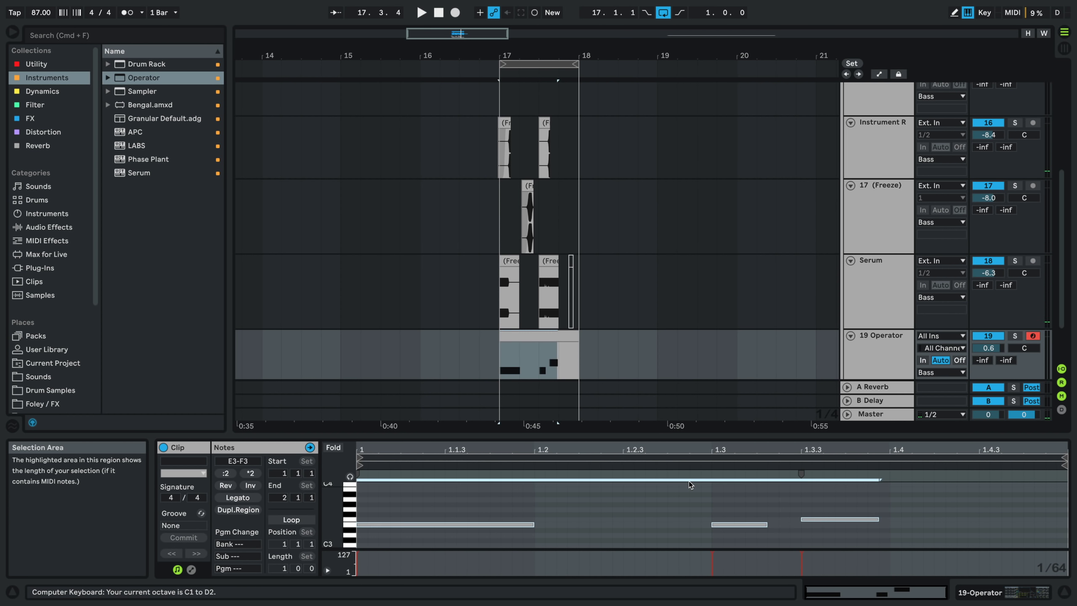
{"action": "key", "text": "shift+Down"}
{"action": "key", "text": "shift+Down"}
{"action": "key", "text": "shift+Down"}
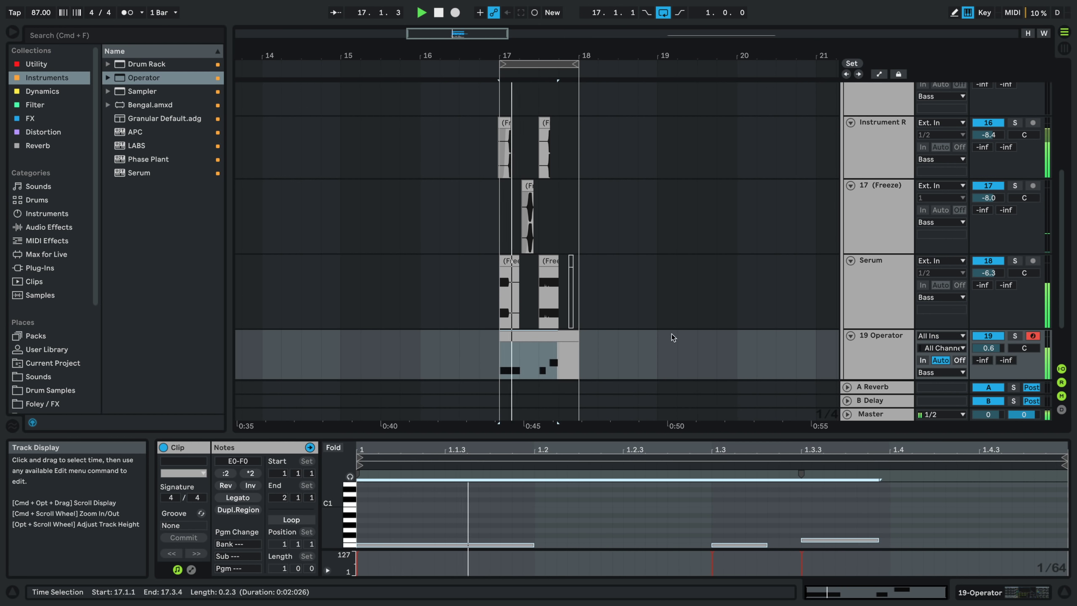
{"action": "key", "text": "space"}
- Split the Operator clip at 17.3.1, and insert an audio track and a MIDI track below the Operator track
{"action": "left_click", "coordinate": [539, 364]}
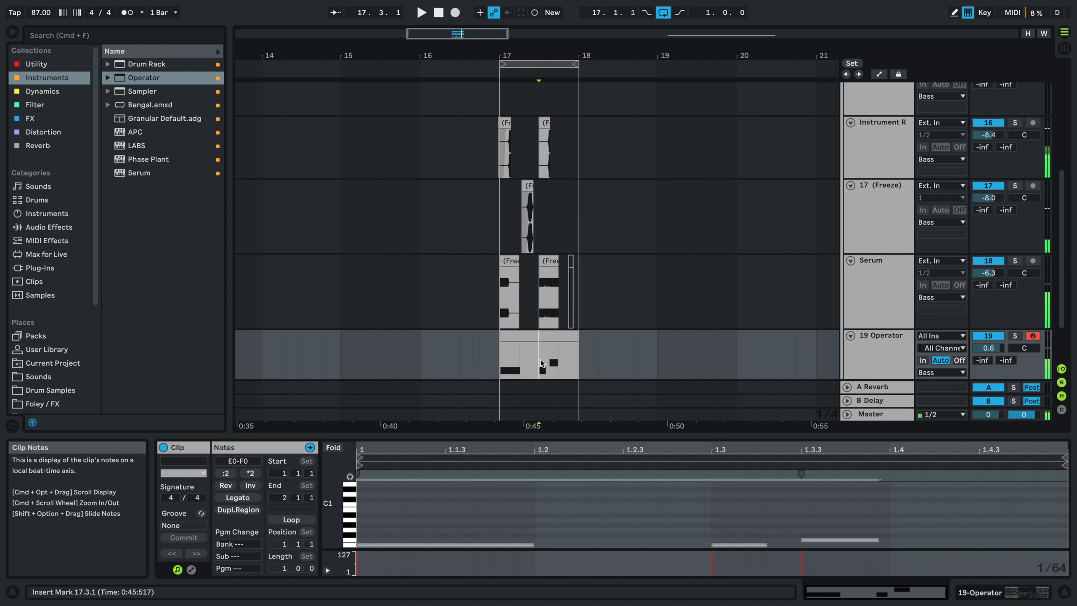
{"action": "left_click", "coordinate": [877, 347]}
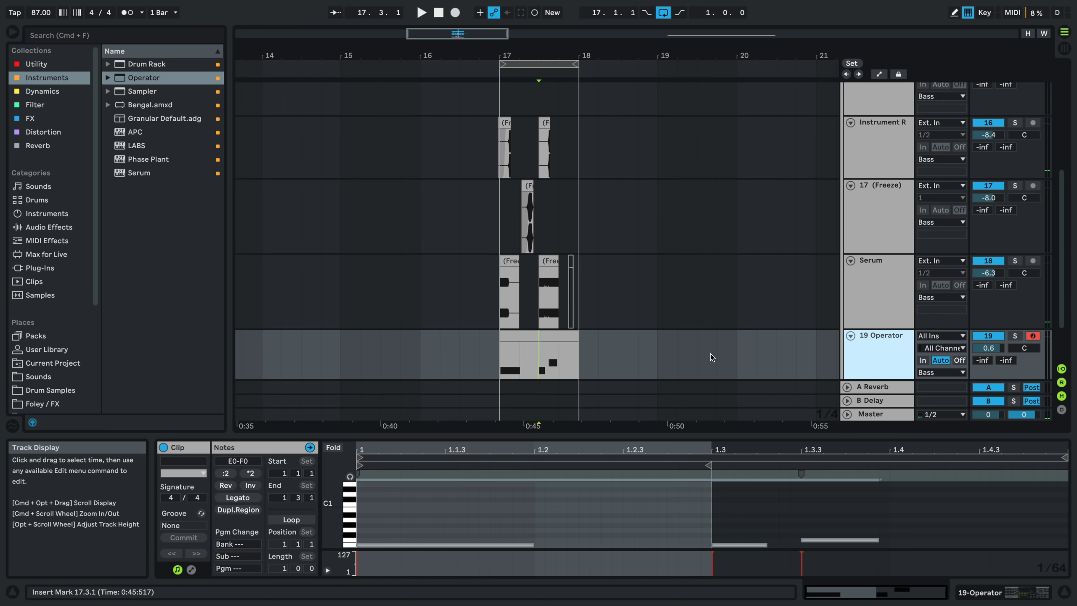
{"action": "key", "text": "super+t"}
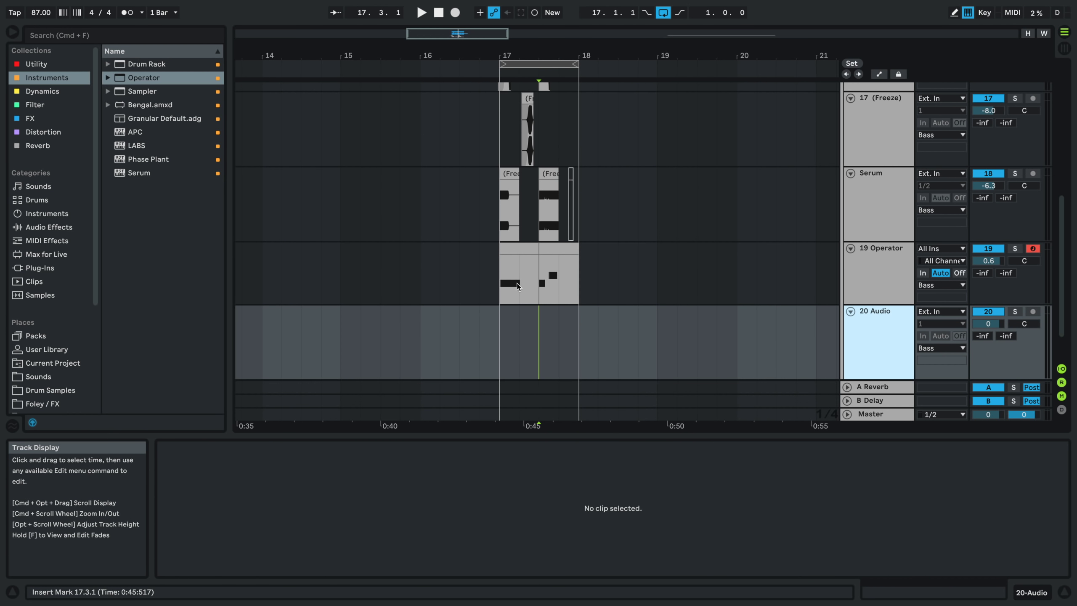
{"action": "left_click", "coordinate": [881, 276]}
{"action": "key", "text": "super+shift+t"}
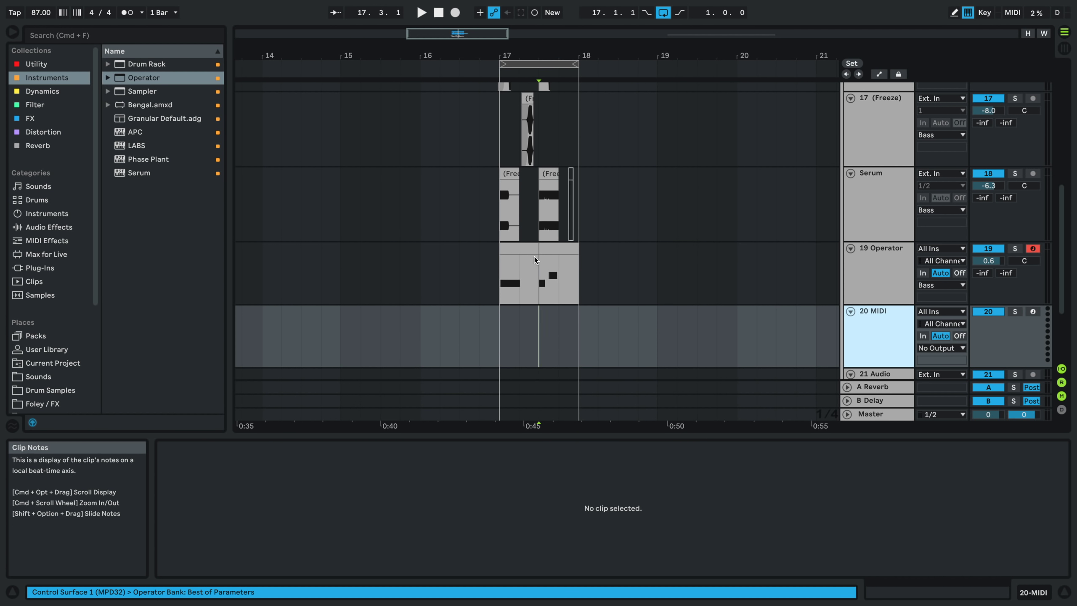
- Move the first half of the Operator clip onto the new MIDI track and extend its E0 note to 1.3.1
{"action": "left_click", "coordinate": [528, 292]}
{"action": "left_click", "coordinate": [710, 547]}
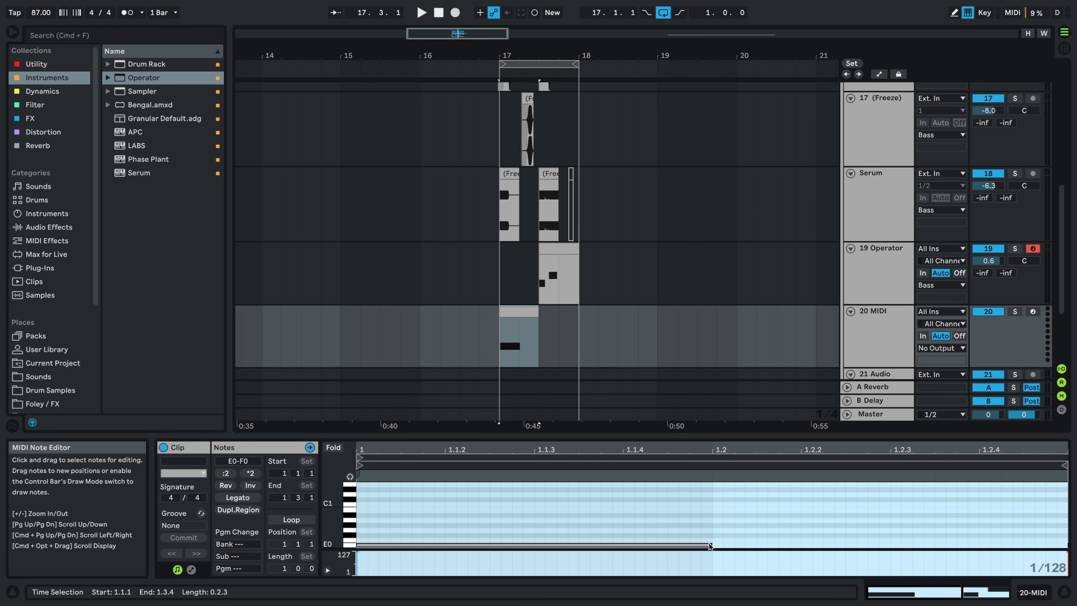
{"action": "left_click_drag", "start_coordinate": [712, 544], "coordinate": [1038, 556]}
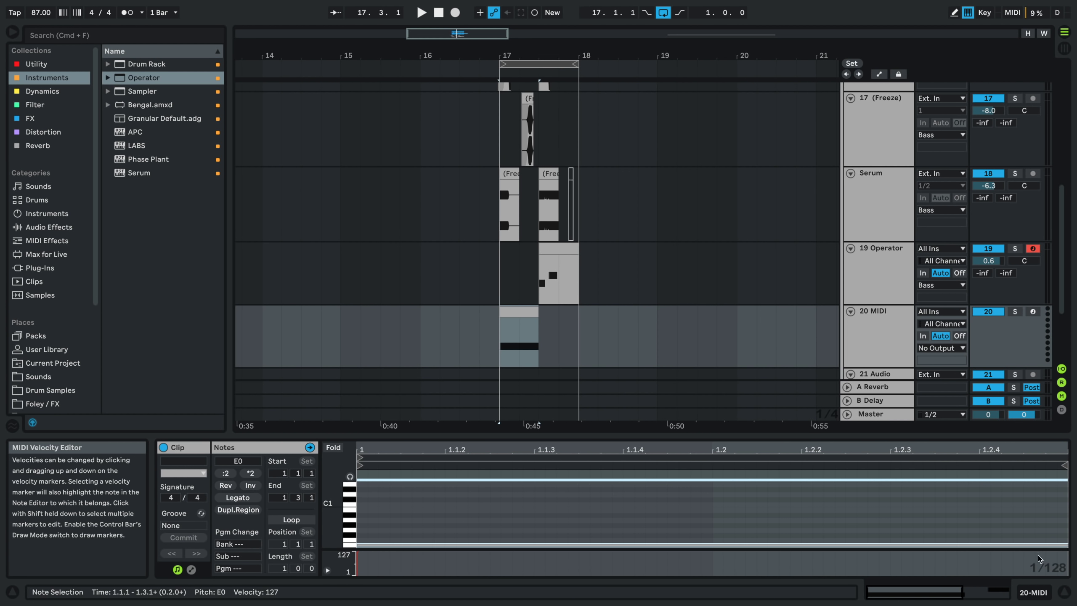
- Load Operator onto the 20 MIDI track and, with the track soloed, set oscillator B's Level to -36 dB and Fine to 7
{"action": "left_click", "coordinate": [910, 356]}
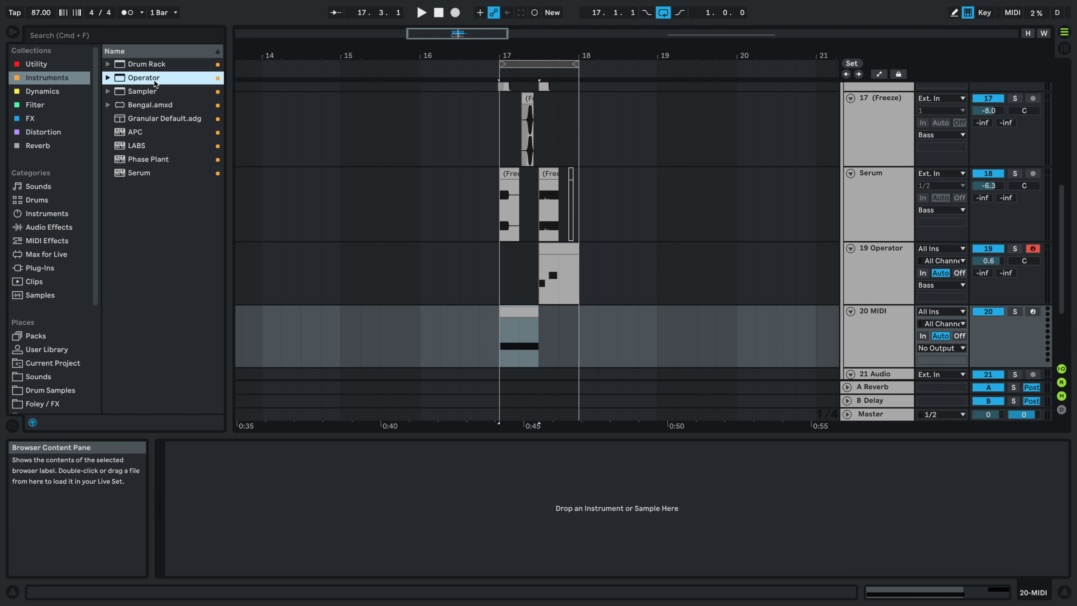
{"action": "left_click_drag", "start_coordinate": [154, 80], "coordinate": [293, 307]}
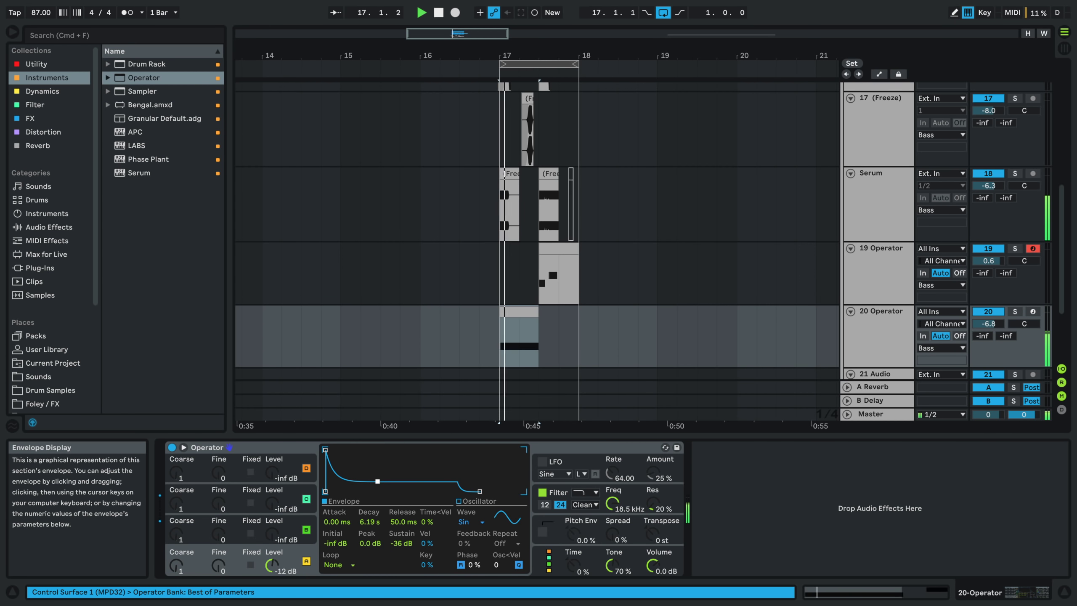
{"action": "left_click", "coordinate": [1014, 311]}
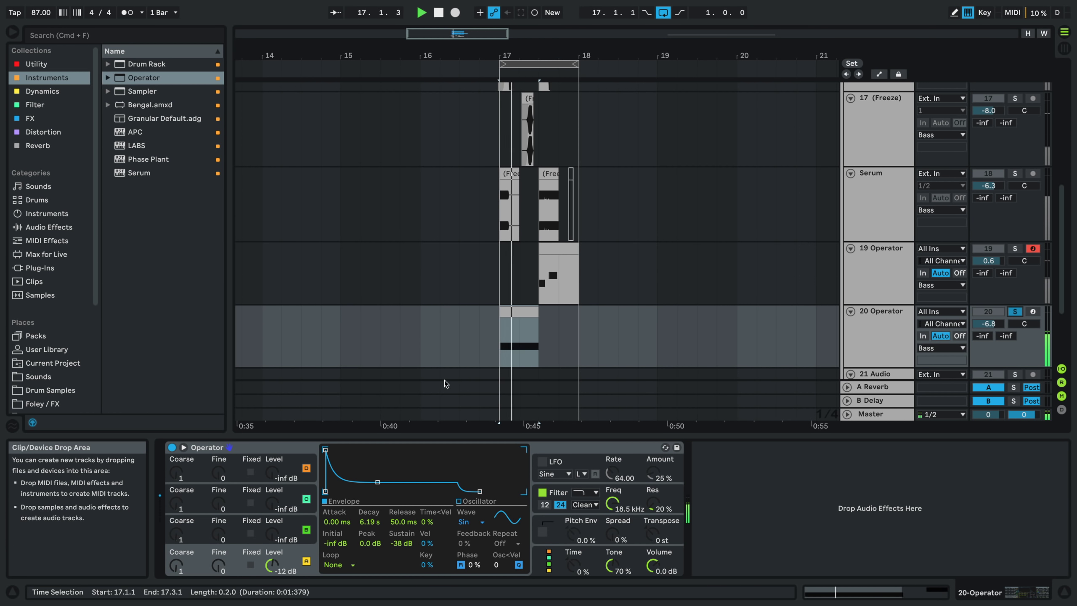
{"action": "mouse_move", "coordinate": [275, 543]}
{"action": "left_mouse_down"}
{"action": "mouse_move", "coordinate": [274, 526]}
{"action": "mouse_move", "coordinate": [274, 537]}
{"action": "left_mouse_up"}
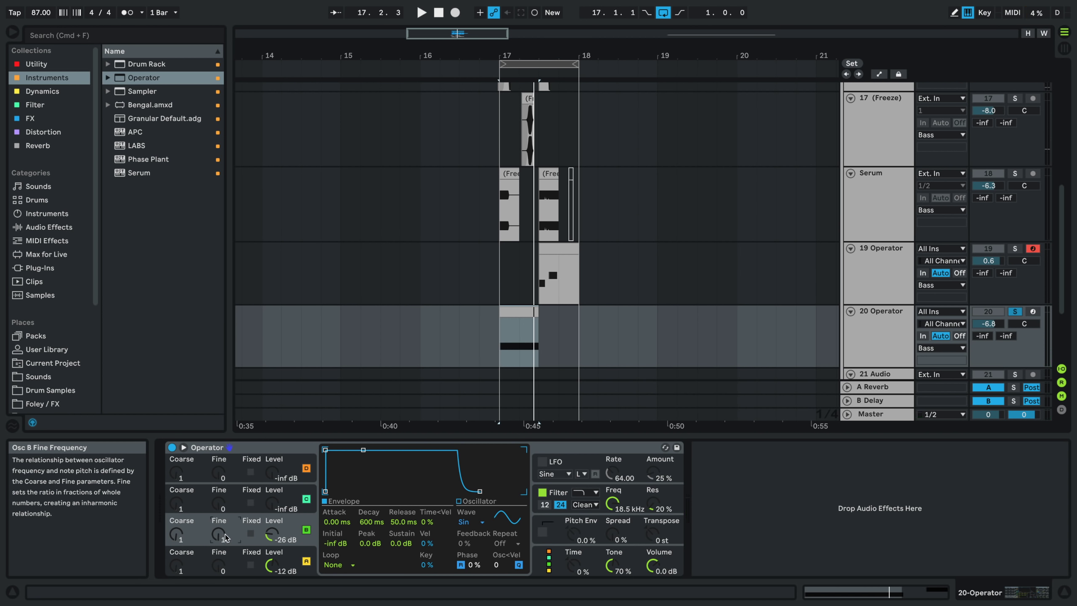
{"action": "left_click_drag", "start_coordinate": [225, 538], "coordinate": [271, 542]}
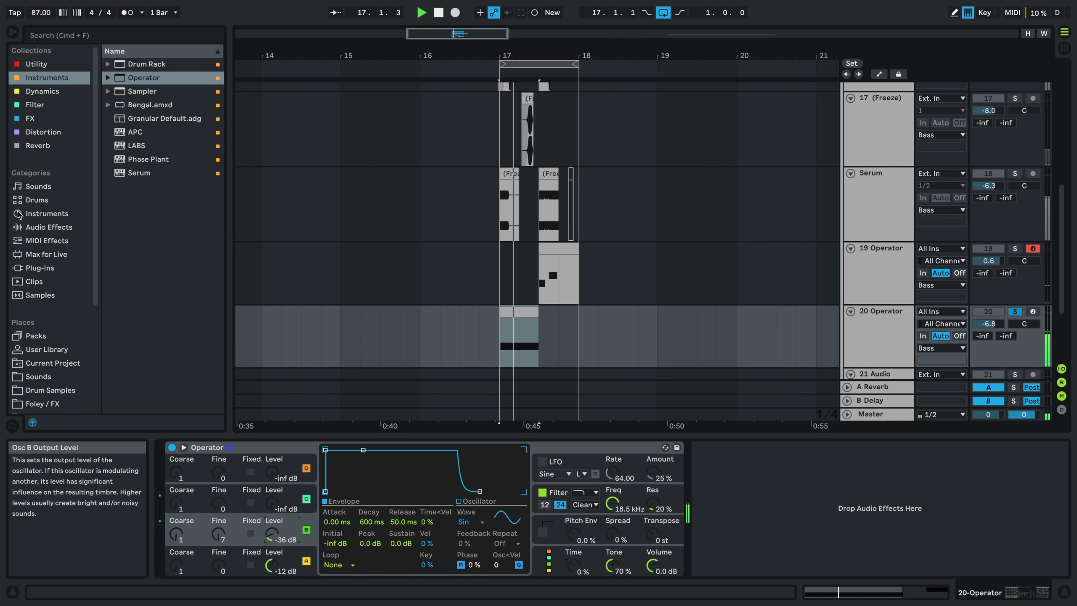
- Add a Glue Compressor after the second Operator with Threshold at -16.2 dB and Makeup at 16.8 dB
{"action": "left_click", "coordinate": [42, 91]}
{"action": "double_click", "coordinate": [157, 90]}
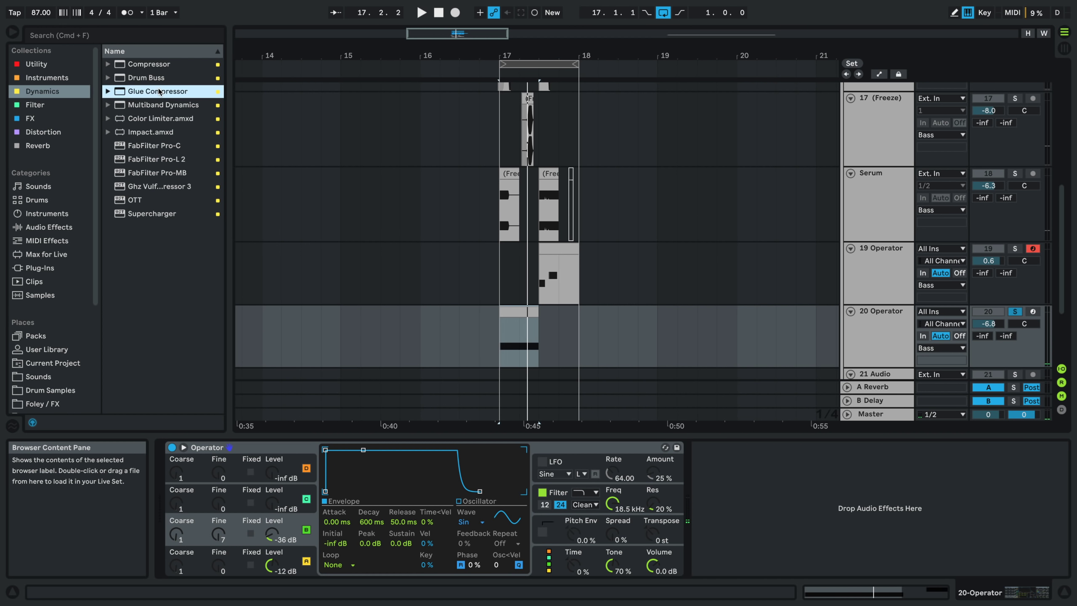
{"action": "left_click_drag", "start_coordinate": [773, 543], "coordinate": [774, 573]}
{"action": "left_click_drag", "start_coordinate": [815, 543], "coordinate": [815, 497]}
{"action": "key", "text": "space"}
{"action": "left_click_drag", "start_coordinate": [816, 543], "coordinate": [816, 537]}
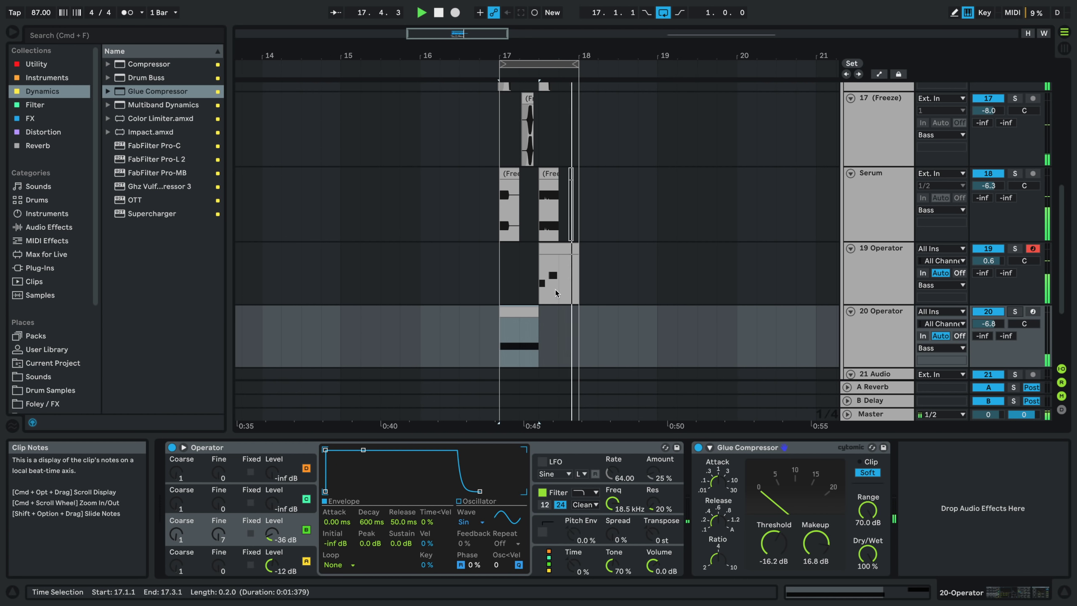
- Hide the device view, duplicate bar 17 across the tracks into bar 18, and play back from 17.1.1
{"action": "scroll", "coordinate": [542, 271], "scroll_direction": "down", "scroll_amount": 5}
{"action": "scroll", "coordinate": [542, 271], "scroll_direction": "down", "scroll_amount": 3}
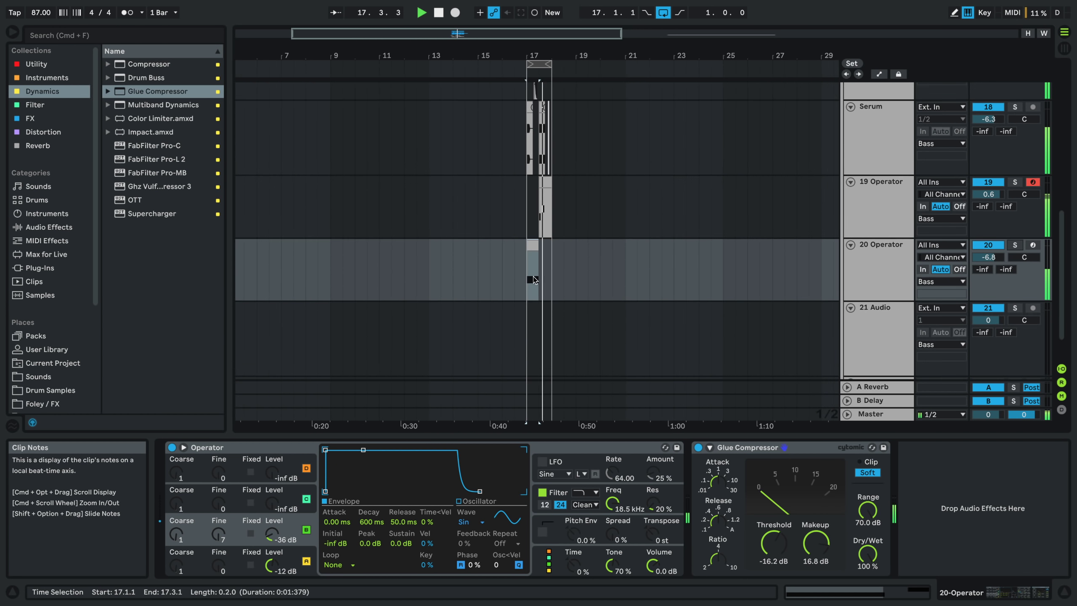
{"action": "scroll", "coordinate": [536, 276], "scroll_direction": "up", "scroll_amount": 4}
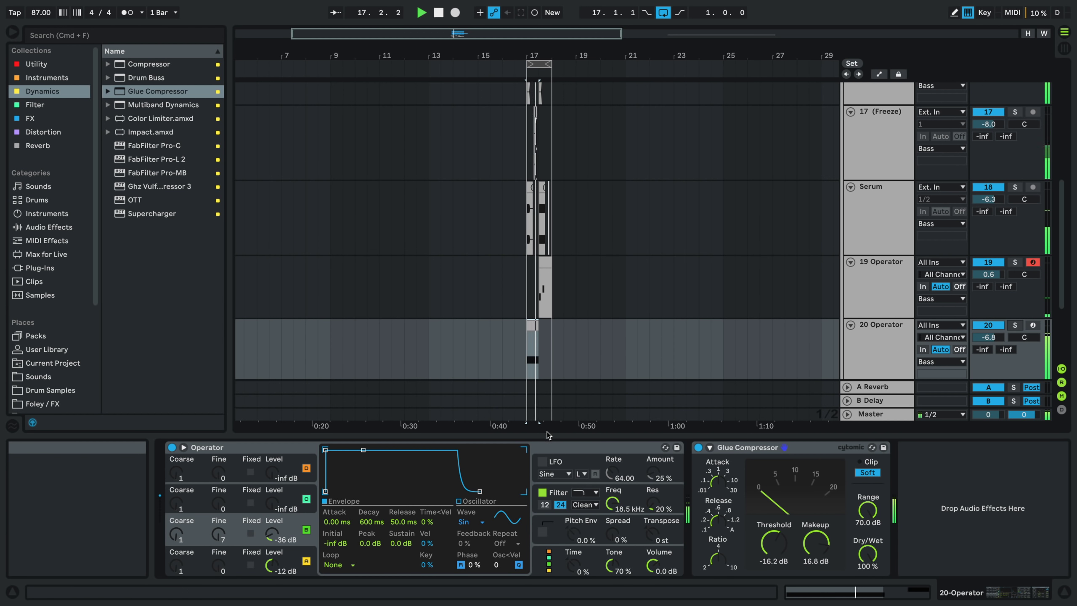
{"action": "left_click_drag", "start_coordinate": [545, 435], "coordinate": [544, 509]}
{"action": "key", "text": "space"}
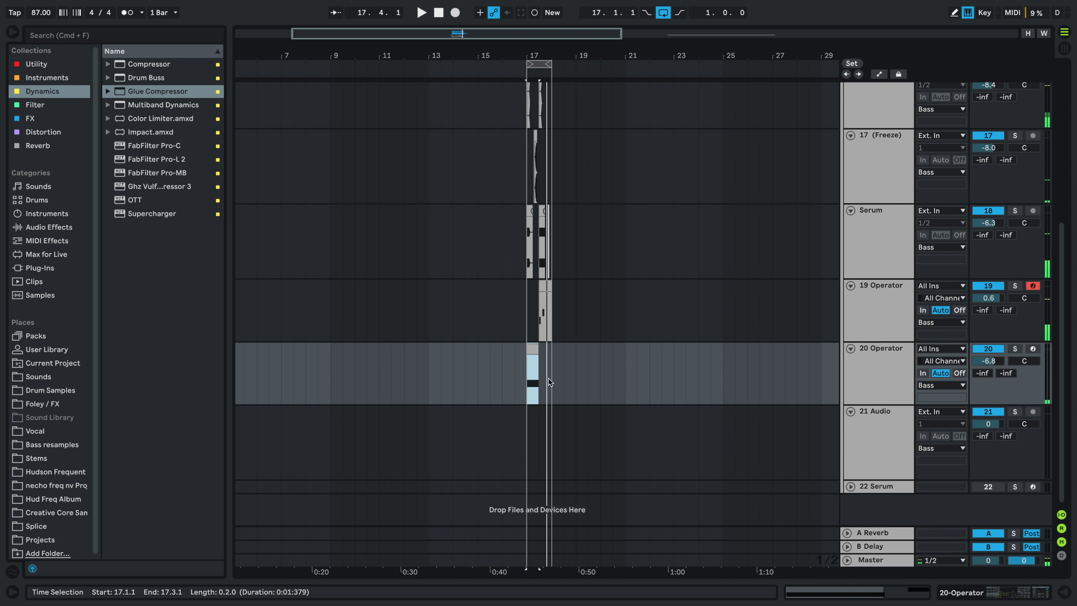
{"action": "key", "text": "super+d"}
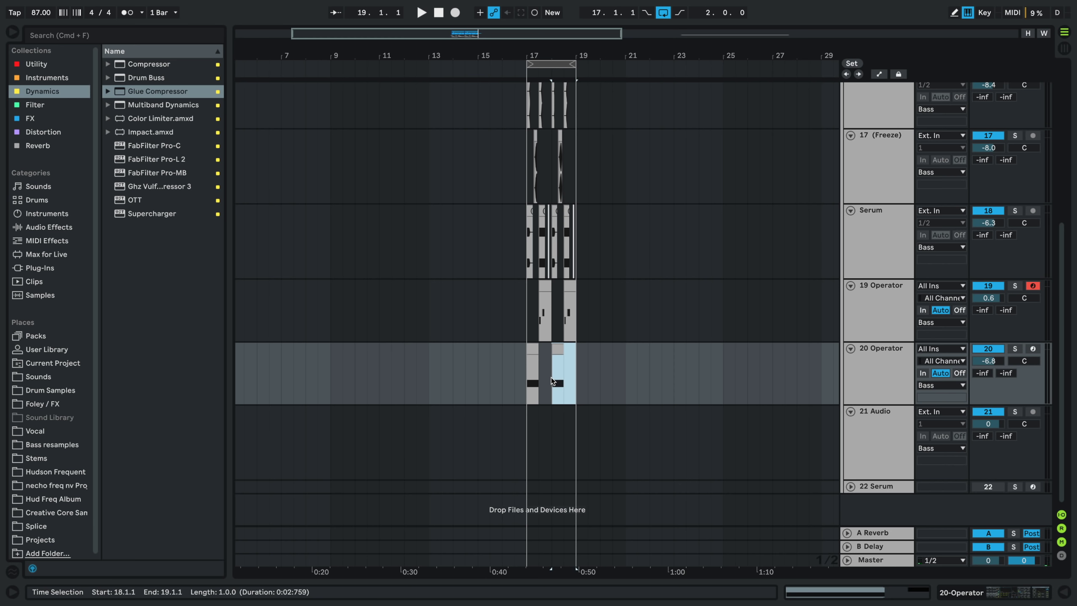
{"action": "left_click", "coordinate": [520, 329]}
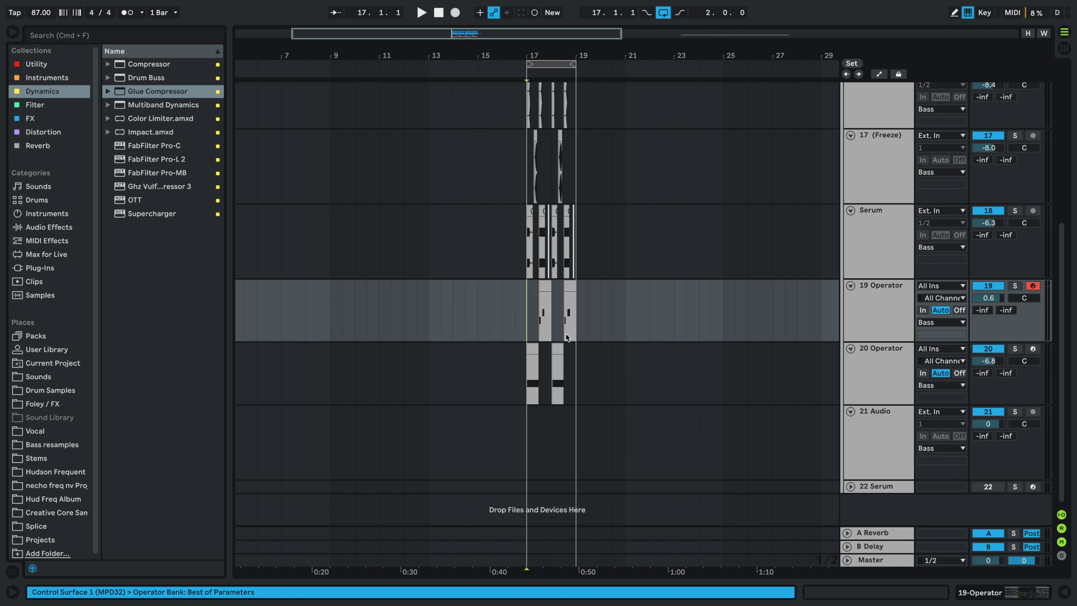
{"action": "key", "text": "space"}
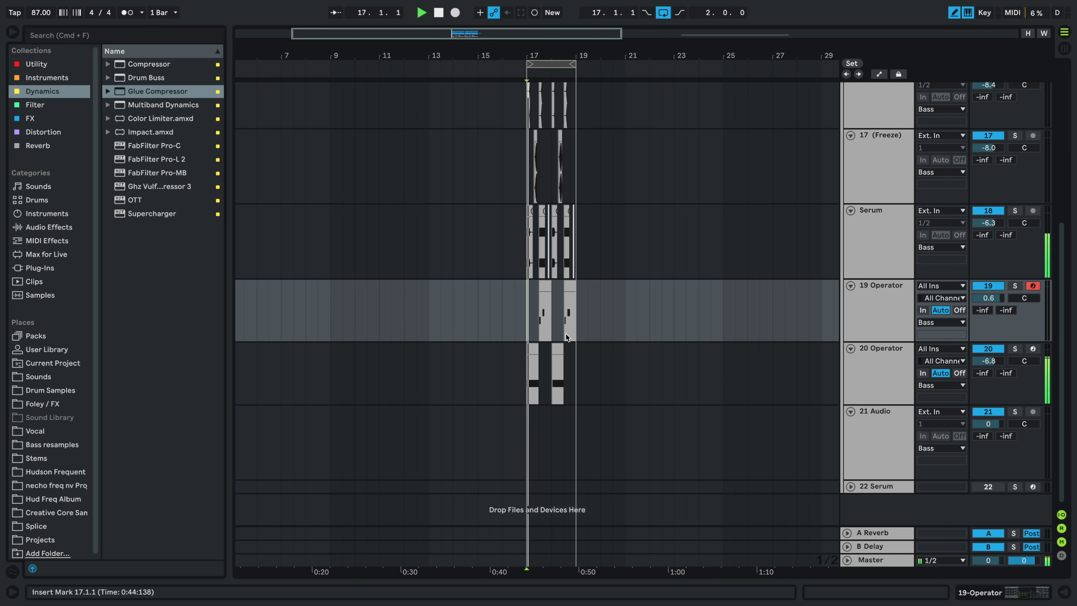
- Deactivate the Serum clip at 17.1.1 and the Serum section from 17.3.3 to 17.4.1
{"action": "scroll", "coordinate": [544, 284], "scroll_direction": "up", "scroll_amount": 10}
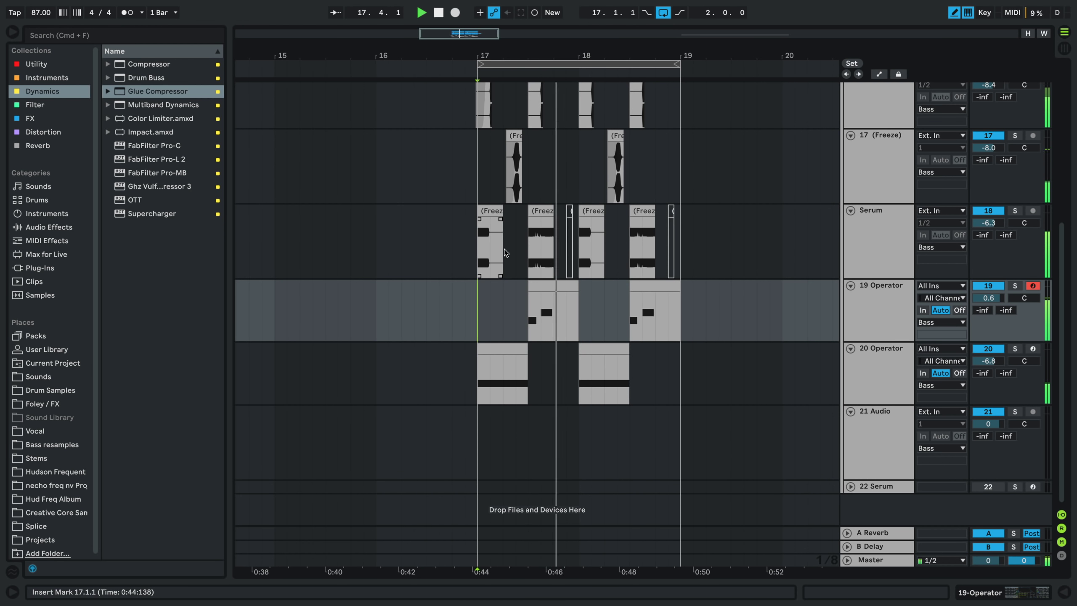
{"action": "left_click", "coordinate": [489, 218]}
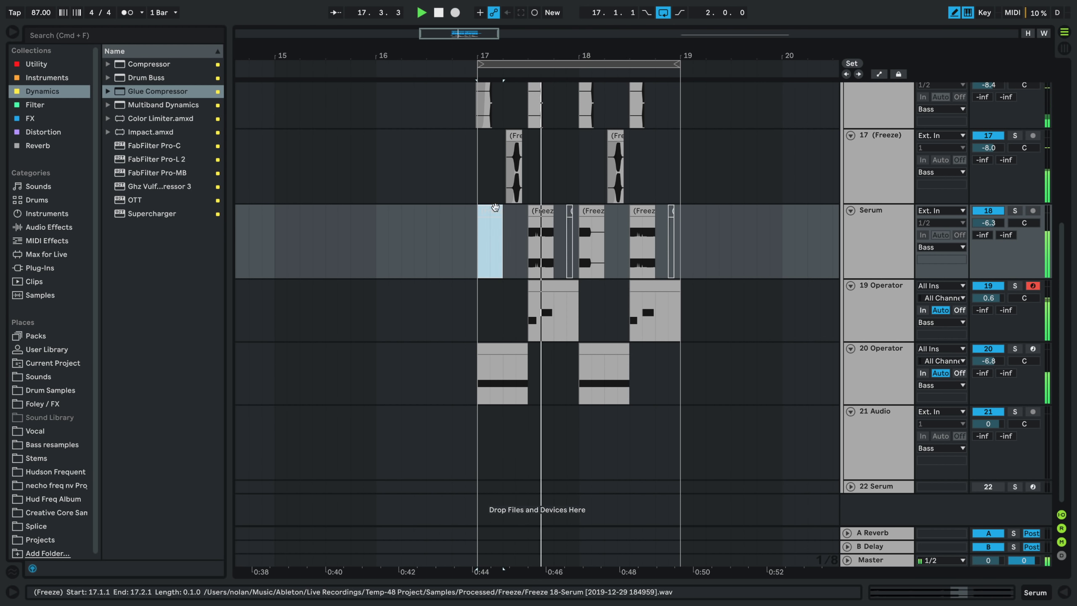
{"action": "scroll", "coordinate": [537, 238], "scroll_direction": "up", "scroll_amount": 2}
{"action": "left_click_drag", "start_coordinate": [541, 238], "coordinate": [563, 239]}
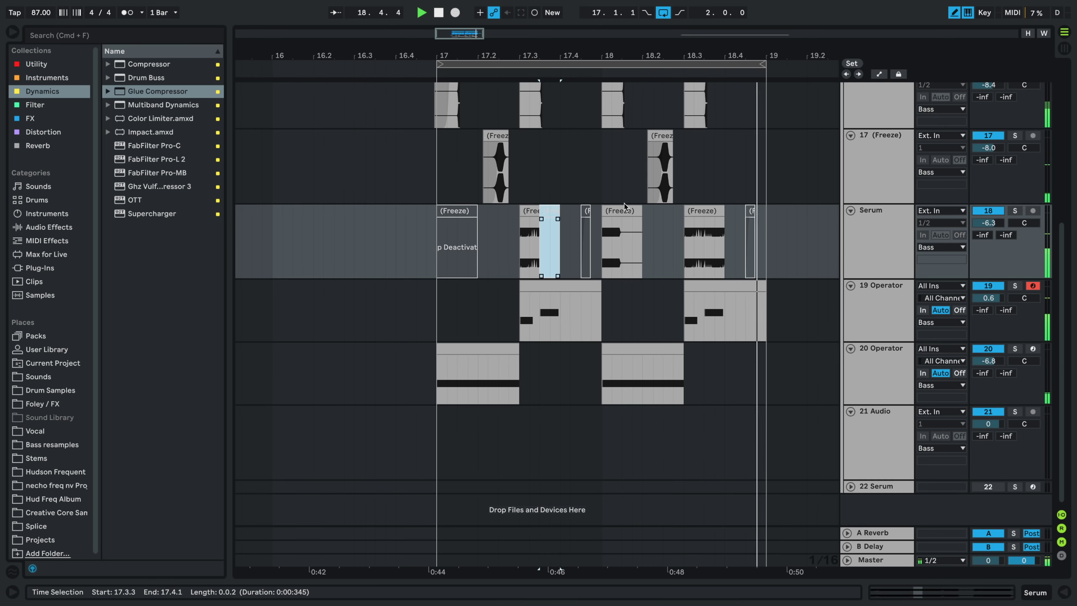
- Replace the 19 Operator section from 17.3.3 to 17.4.1 with a copy of the section starting at 17.3.1
{"action": "left_click_drag", "start_coordinate": [540, 318], "coordinate": [563, 320]}
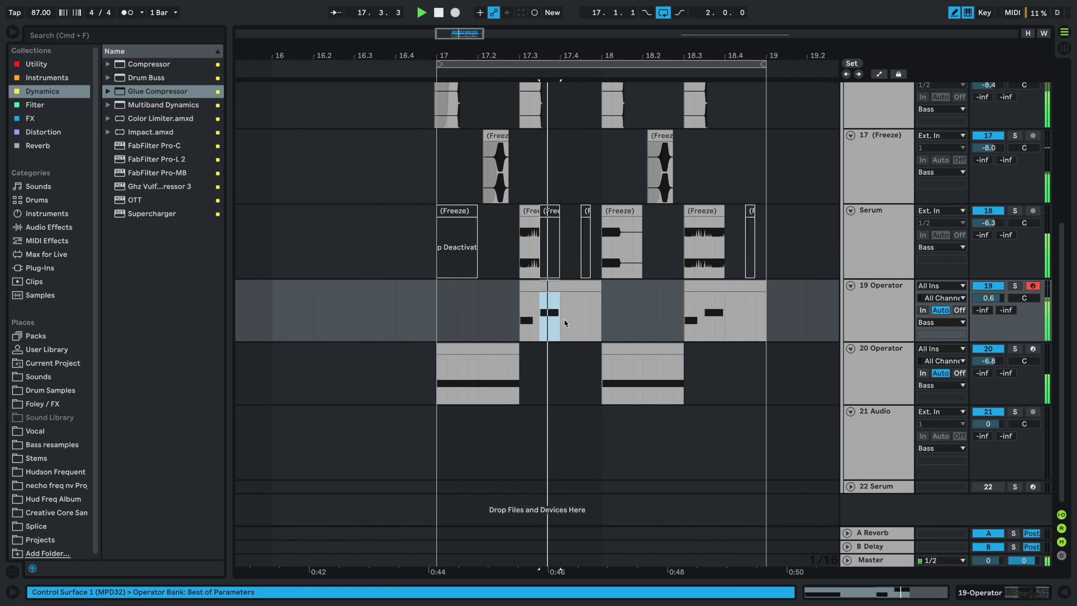
{"action": "key", "text": "Delete"}
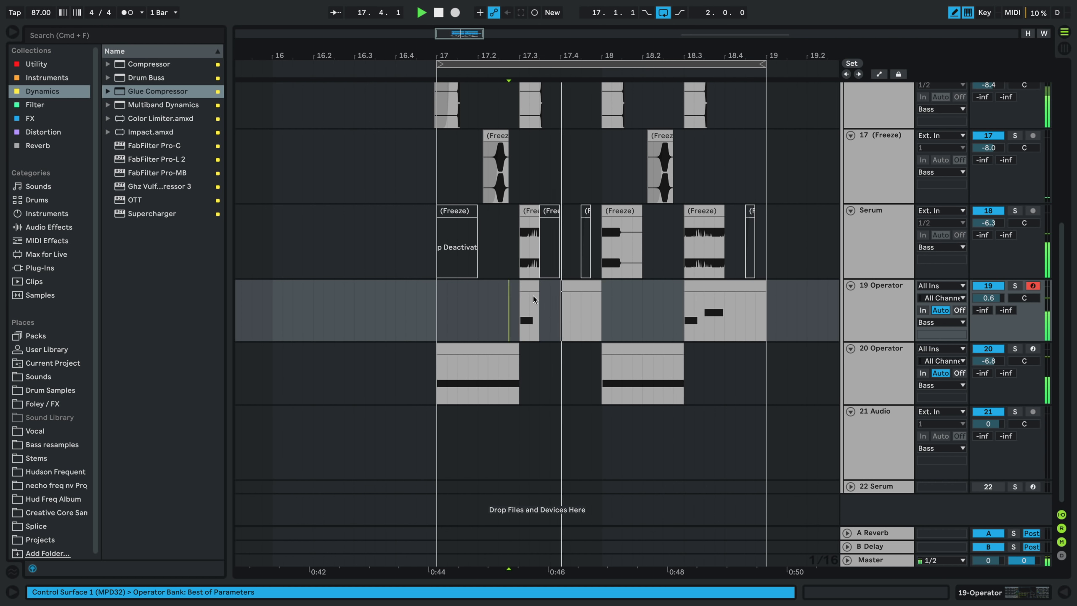
{"action": "key", "text": "ctrl+z"}
{"action": "left_click_drag", "start_coordinate": [534, 296], "coordinate": [524, 291]}
{"action": "left_click", "coordinate": [521, 287]}
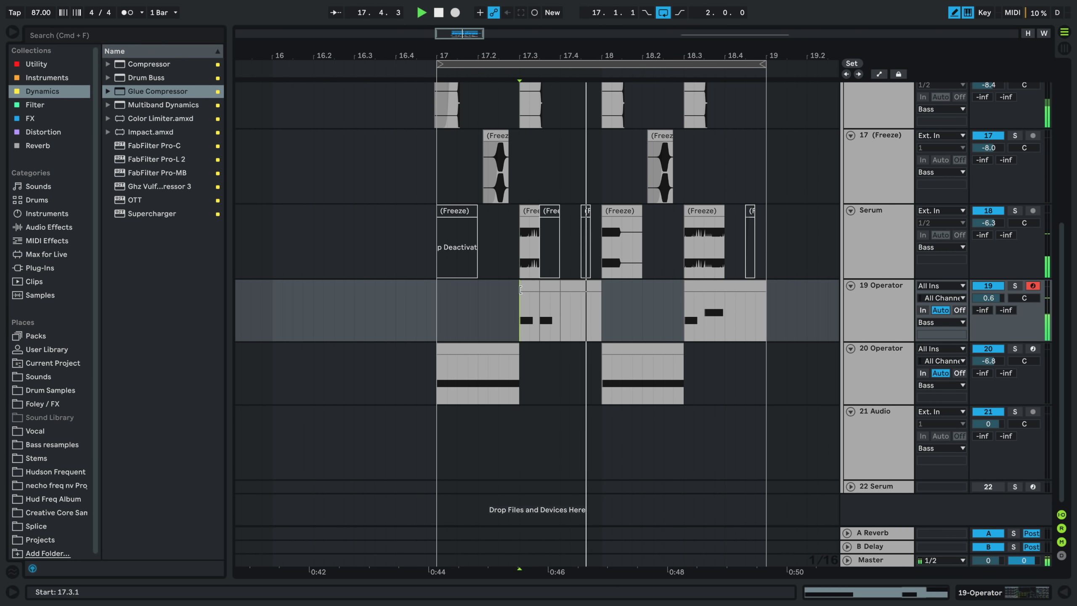
- Duplicate the 19 Operator segment at 17.3.3 onto 17.4.1
{"action": "left_click", "coordinate": [447, 312]}
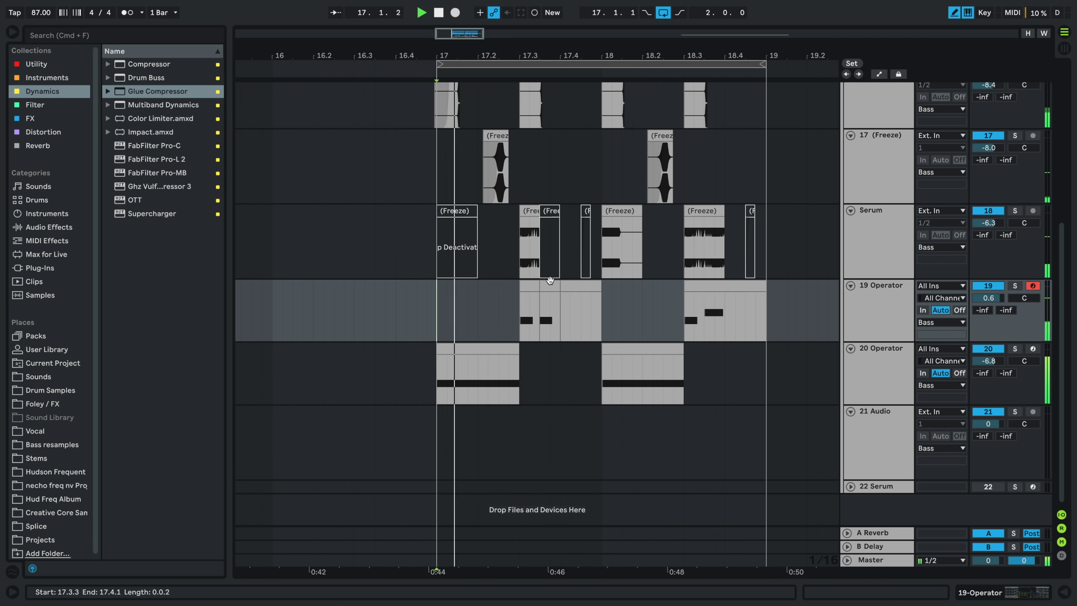
{"action": "left_click", "coordinate": [551, 287]}
{"action": "key", "text": "super+d"}
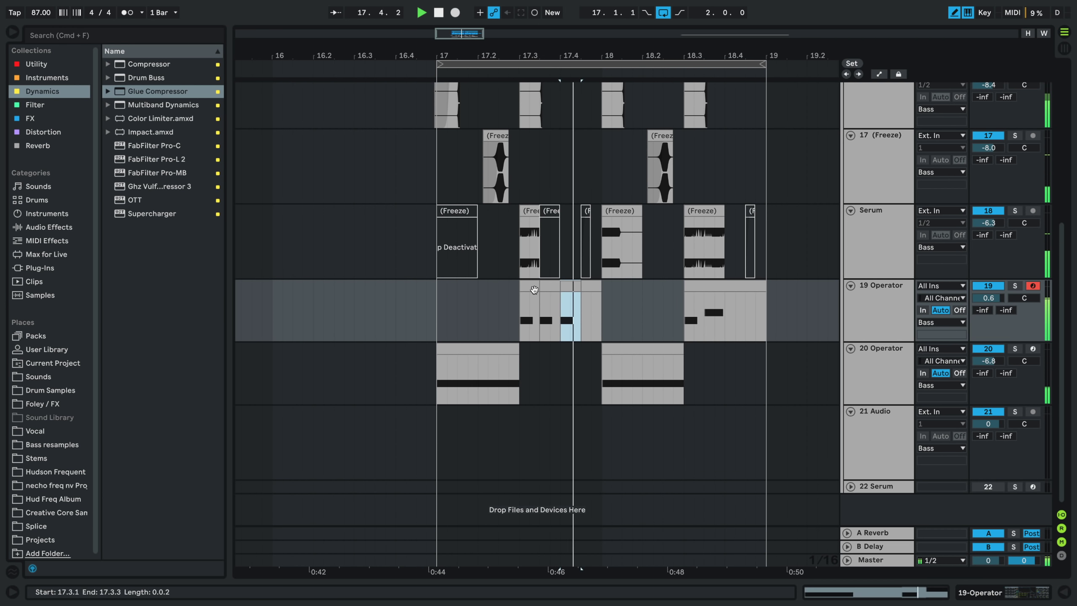
- Deactivate the 19 Operator segment from 17.4.1 to 17.4.3
{"action": "left_click", "coordinate": [527, 293]}
{"action": "left_click", "coordinate": [570, 285]}
{"action": "key", "text": "0"}
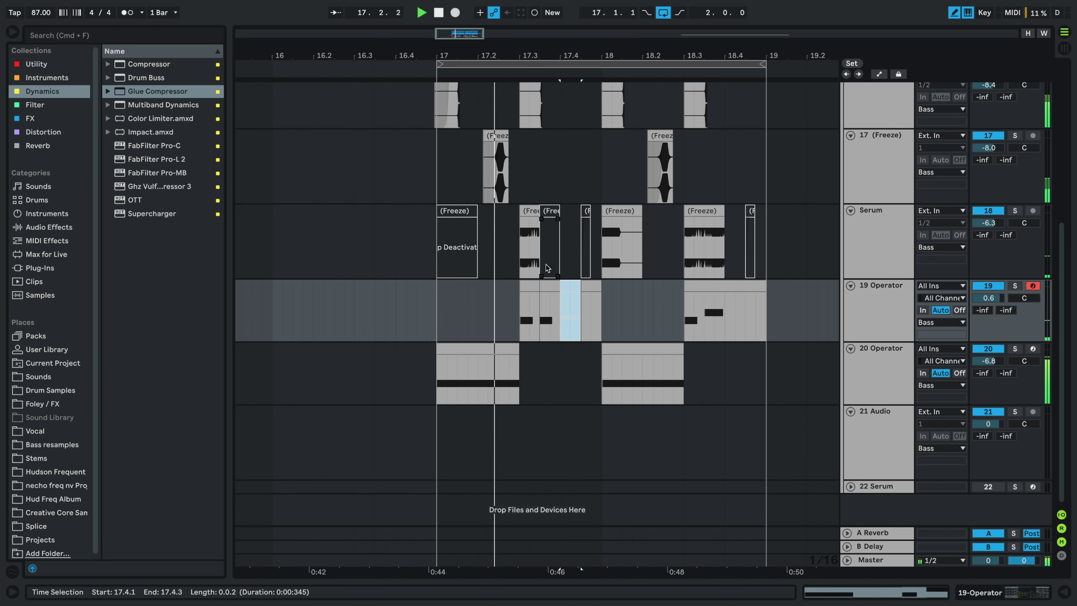
- Unfold the PErcs and Kick Snare groups and the Snare track, and open the Snare clip in bar 17 for note editing
{"action": "scroll", "coordinate": [545, 264], "scroll_direction": "up", "scroll_amount": 10}
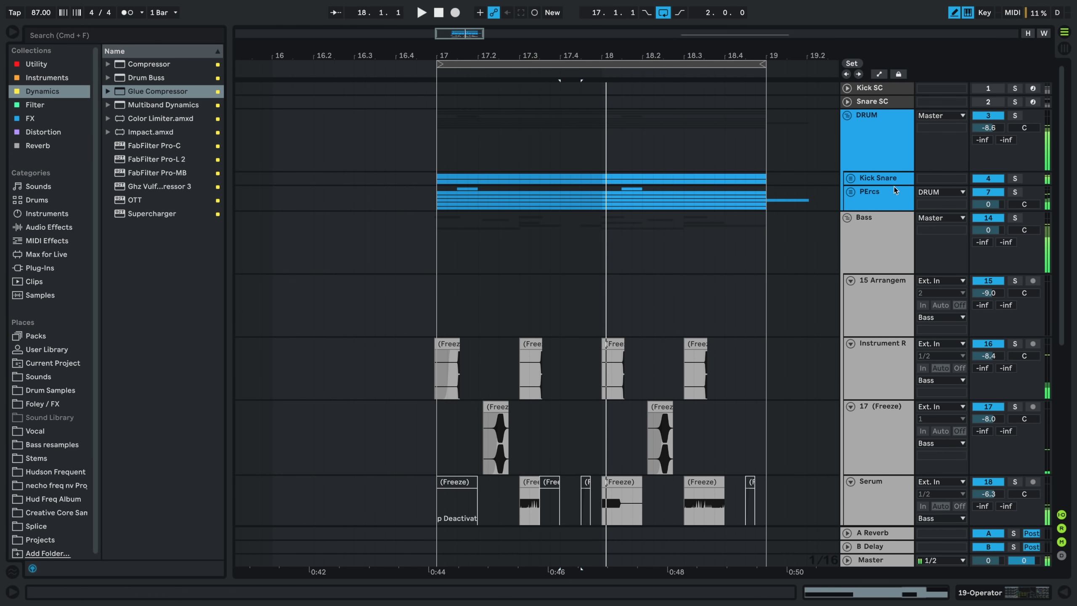
{"action": "left_click", "coordinate": [850, 192]}
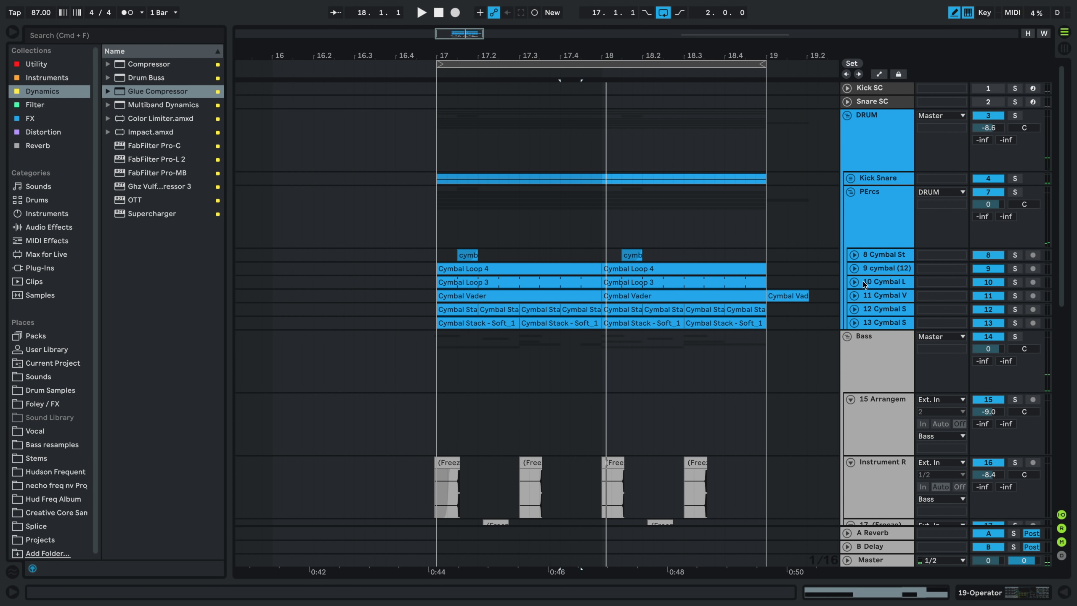
{"action": "left_click", "coordinate": [851, 178]}
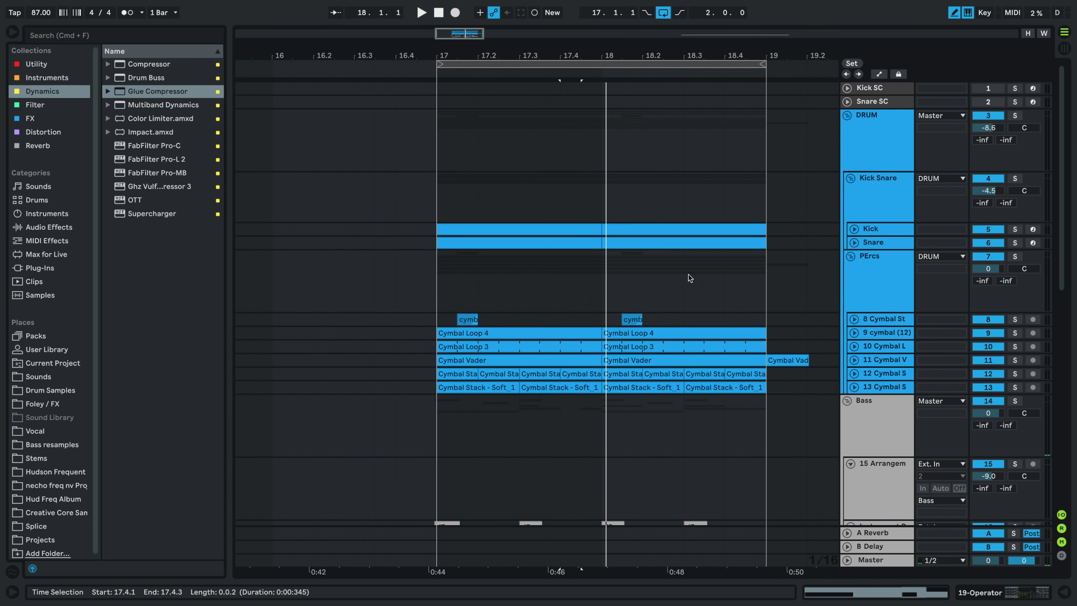
{"action": "left_click", "coordinate": [854, 243]}
{"action": "scroll", "coordinate": [572, 268], "scroll_direction": "up", "scroll_amount": 10}
{"action": "double_click", "coordinate": [597, 244]}
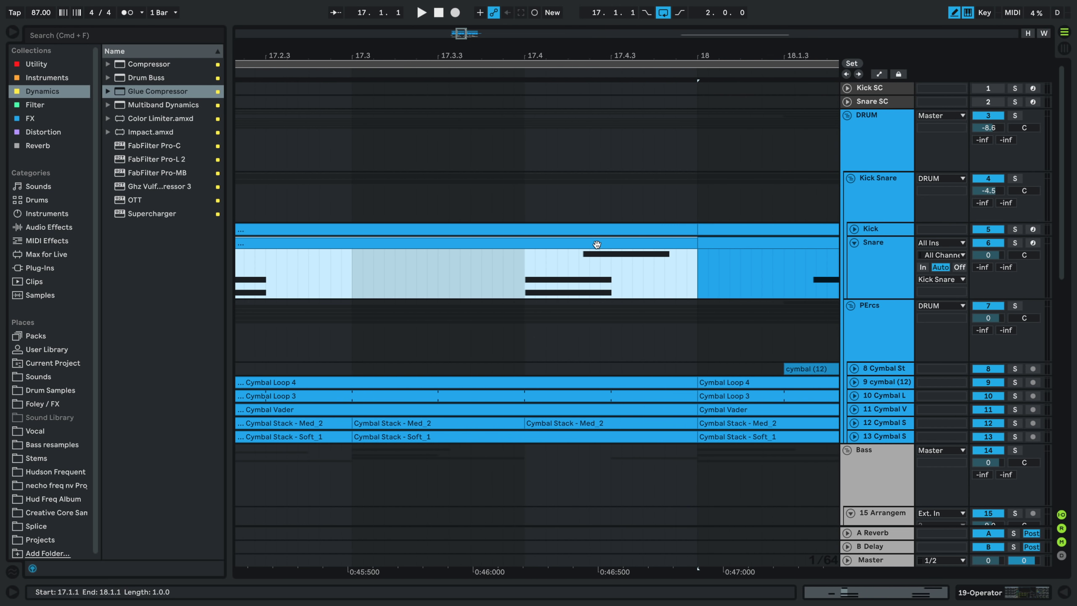
- Shorten the last snare (5) note of the bar 17 Snare clip to end at 1.4.3 and deactivate it
{"action": "left_click", "coordinate": [1006, 487]}
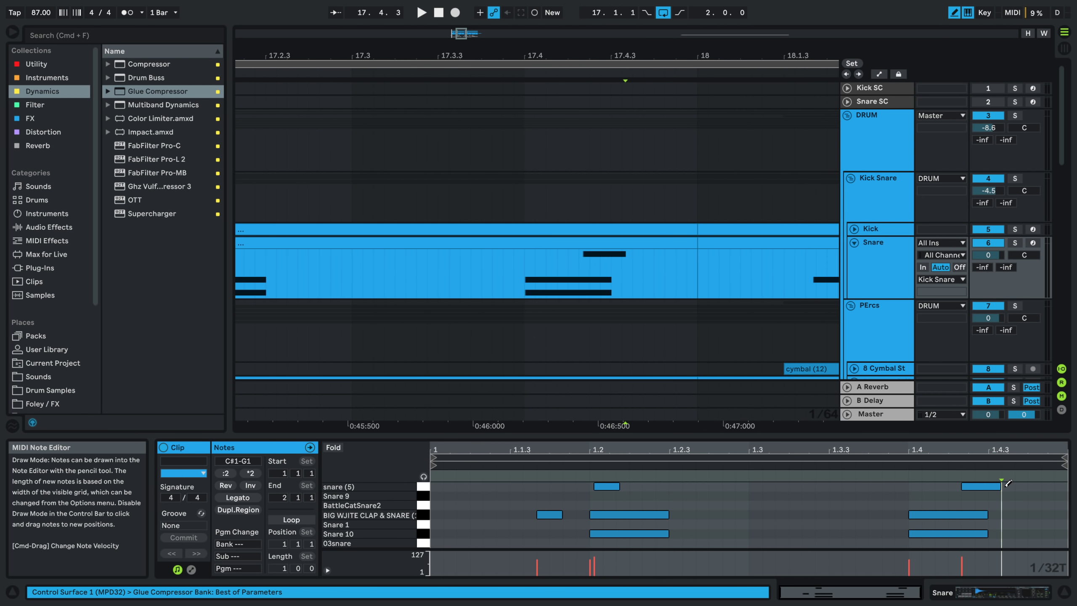
{"action": "key", "text": "b"}
{"action": "left_click", "coordinate": [997, 486]}
{"action": "key", "text": "0"}
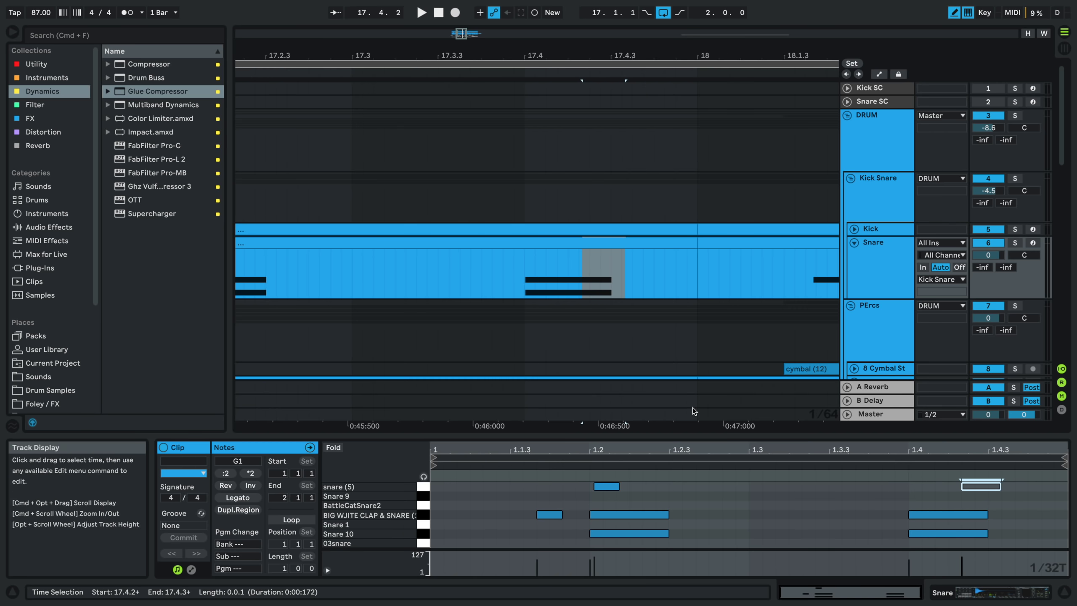
- Play back the two-bar loop and examine the Serum and Operator bass clips in bars 17 and 18
{"action": "key", "text": "space"}
{"action": "scroll", "coordinate": [565, 278], "scroll_direction": "down", "scroll_amount": 10}
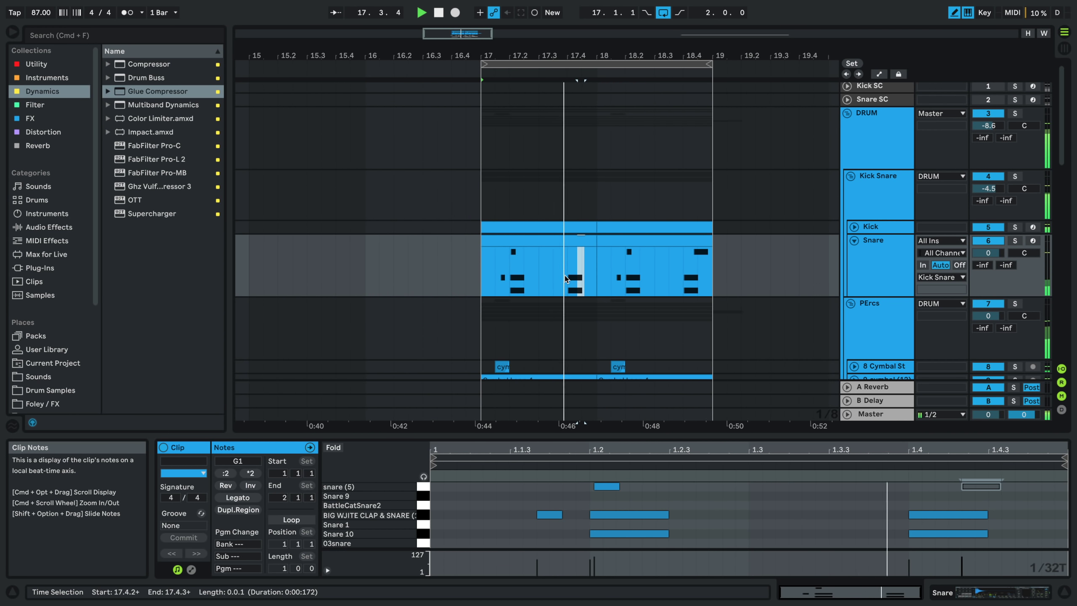
{"action": "scroll", "coordinate": [564, 278], "scroll_direction": "down", "scroll_amount": 10}
{"action": "scroll", "coordinate": [425, 230], "scroll_direction": "down", "scroll_amount": 10}
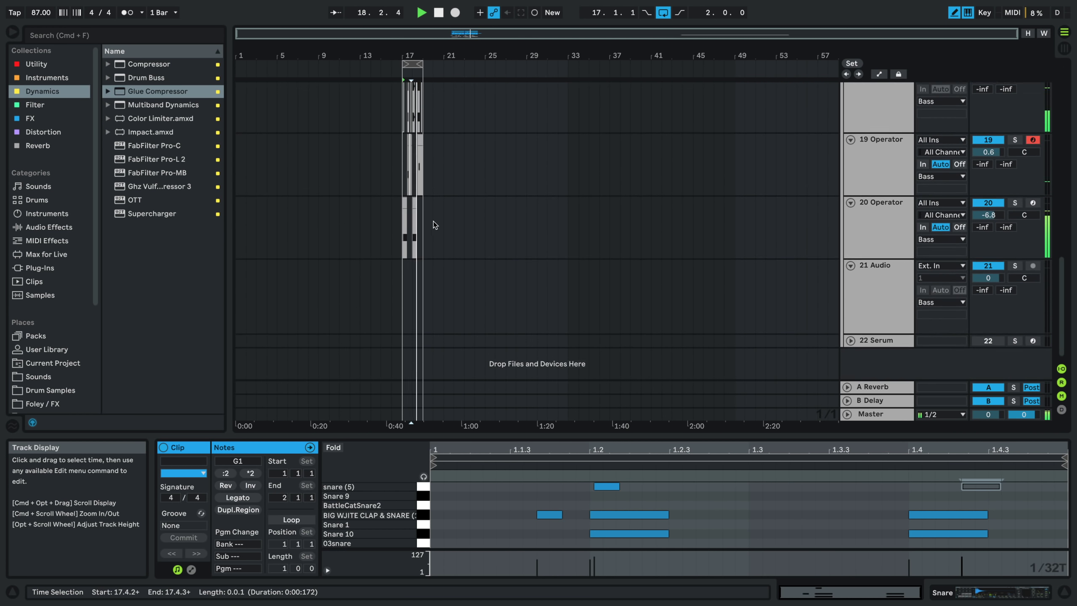
{"action": "scroll", "coordinate": [405, 214], "scroll_direction": "up", "scroll_amount": 10}
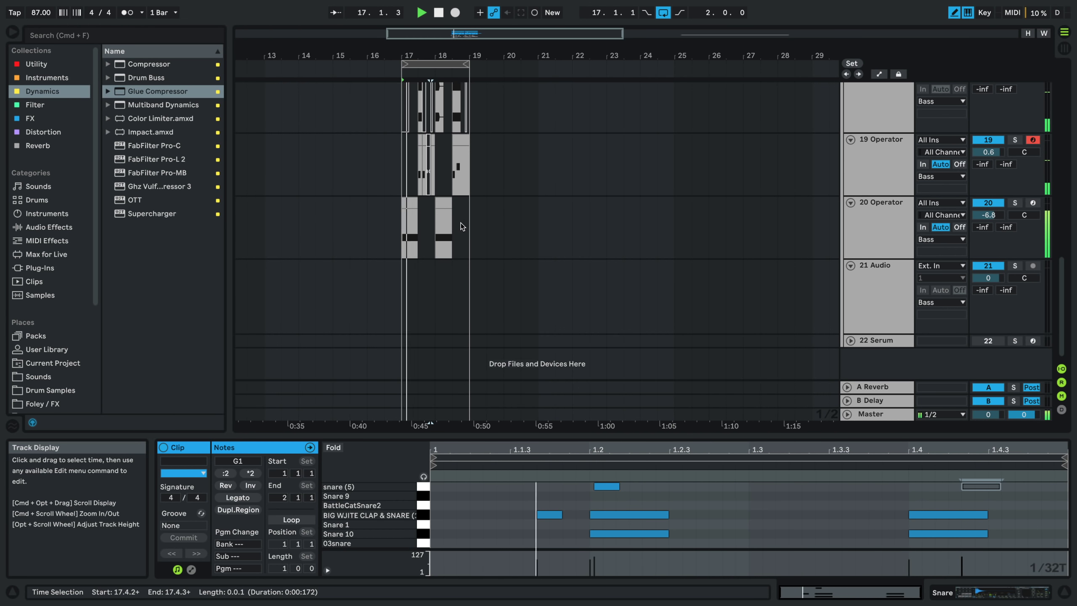
{"action": "scroll", "coordinate": [462, 226], "scroll_direction": "up", "scroll_amount": 5}
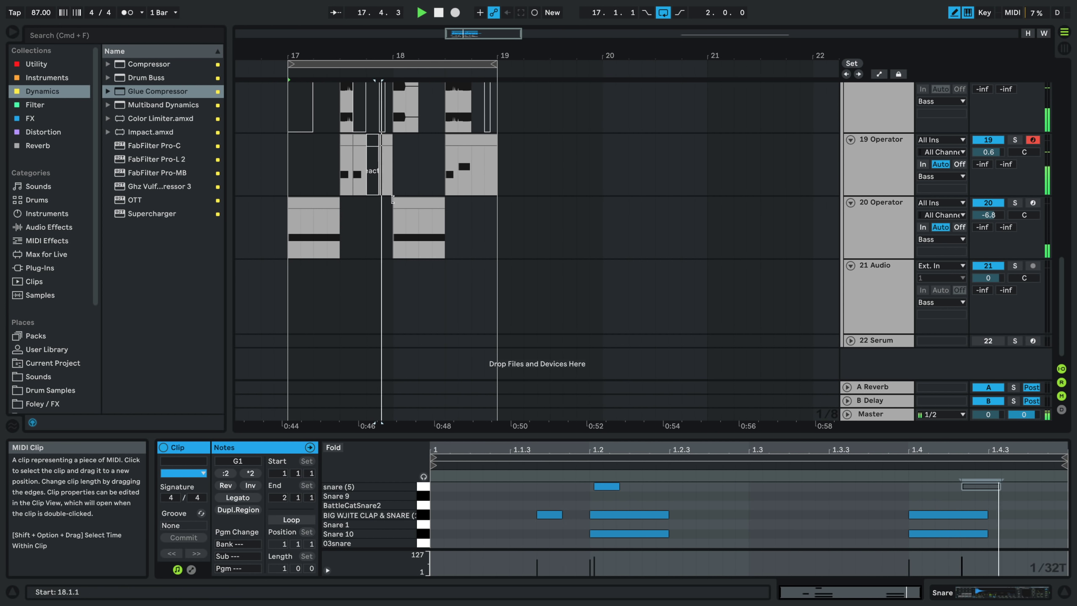
{"action": "scroll", "coordinate": [331, 192], "scroll_direction": "up", "scroll_amount": 1}
{"action": "scroll", "coordinate": [332, 191], "scroll_direction": "up", "scroll_amount": 3}
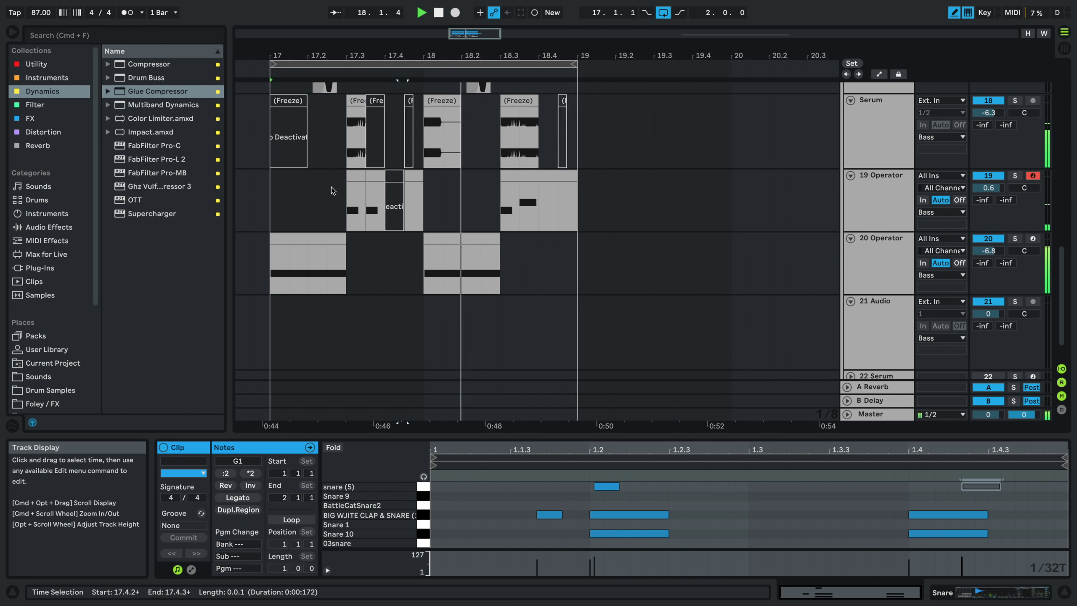
- Duplicate the Serum slice at 17.3.1 onto 17.3.3 and set the copy's sample start to 1.1.1
{"action": "left_click", "coordinate": [371, 122]}
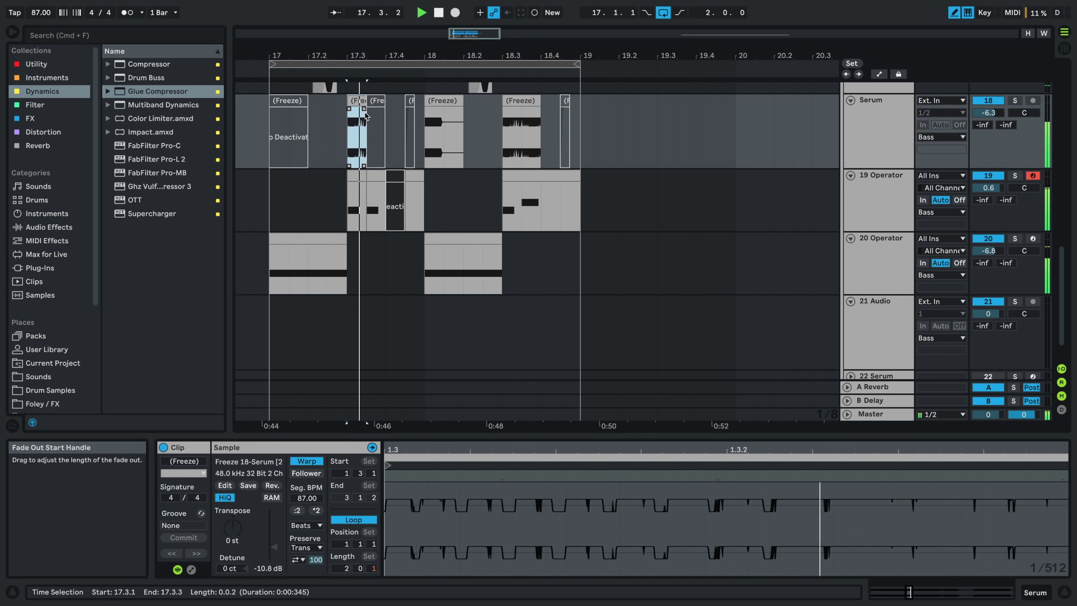
{"action": "scroll", "coordinate": [490, 482], "scroll_direction": "down", "scroll_amount": 10}
{"action": "key", "text": "space"}
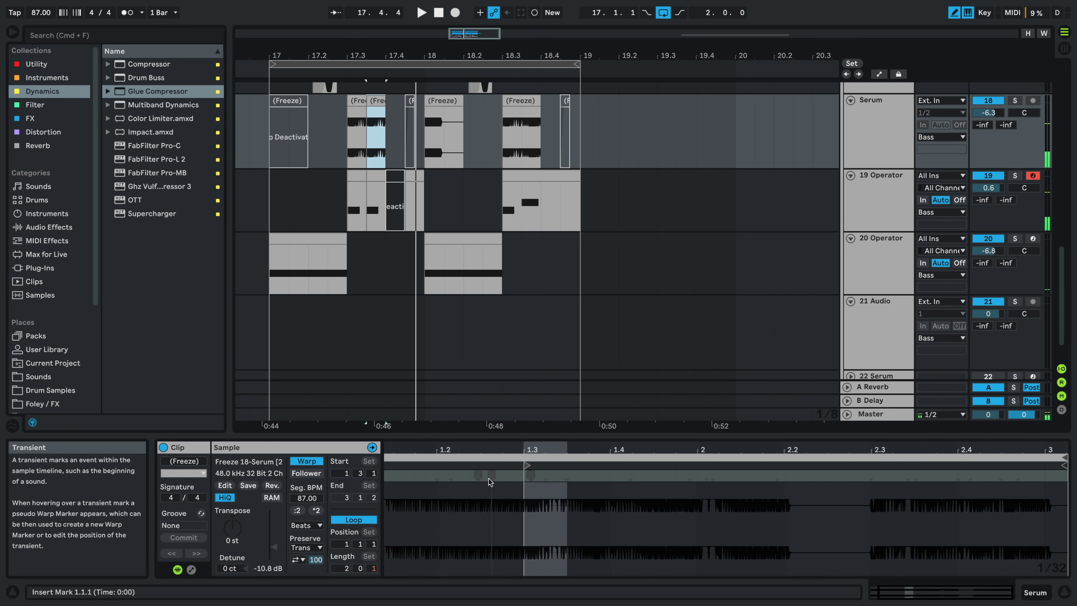
{"action": "key", "text": "space"}
{"action": "mouse_move", "coordinate": [552, 465]}
{"action": "left_mouse_down"}
{"action": "mouse_move", "coordinate": [365, 467]}
{"action": "mouse_move", "coordinate": [398, 473]}
{"action": "left_mouse_up"}
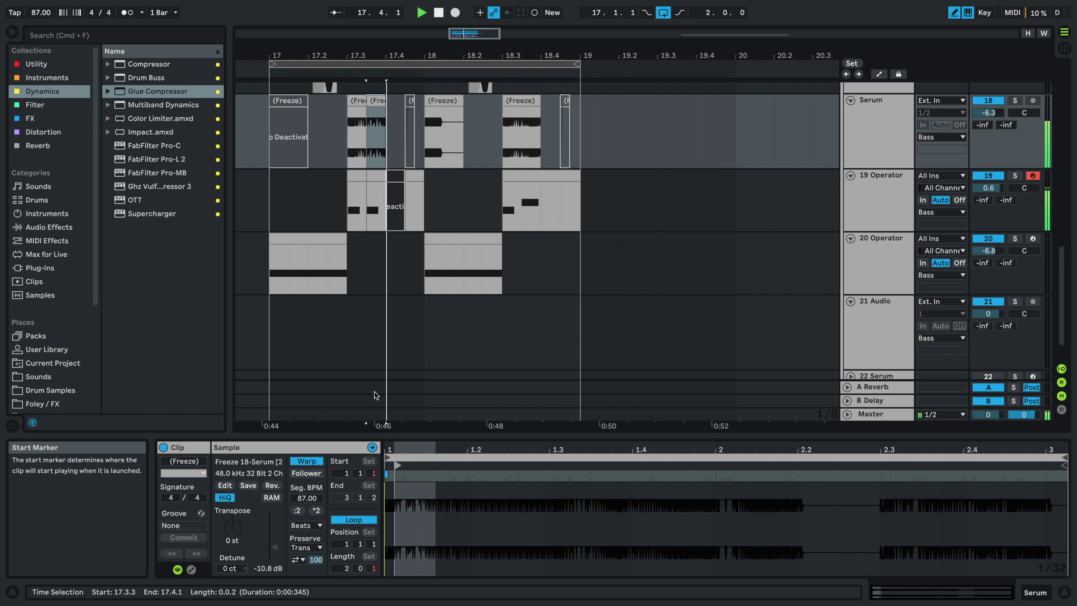
{"action": "left_click", "coordinate": [335, 189]}
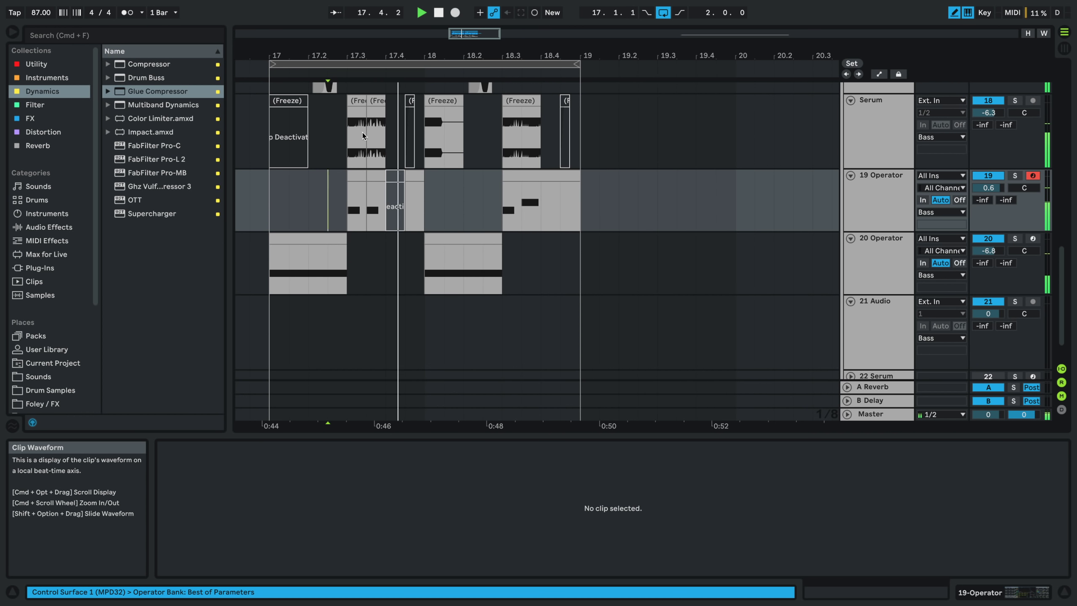
- Move the Serum slice from 17.3.3 to 17.4.1, set its sample start to 1.1.4 and audition it
{"action": "left_click_drag", "start_coordinate": [377, 103], "coordinate": [394, 102]}
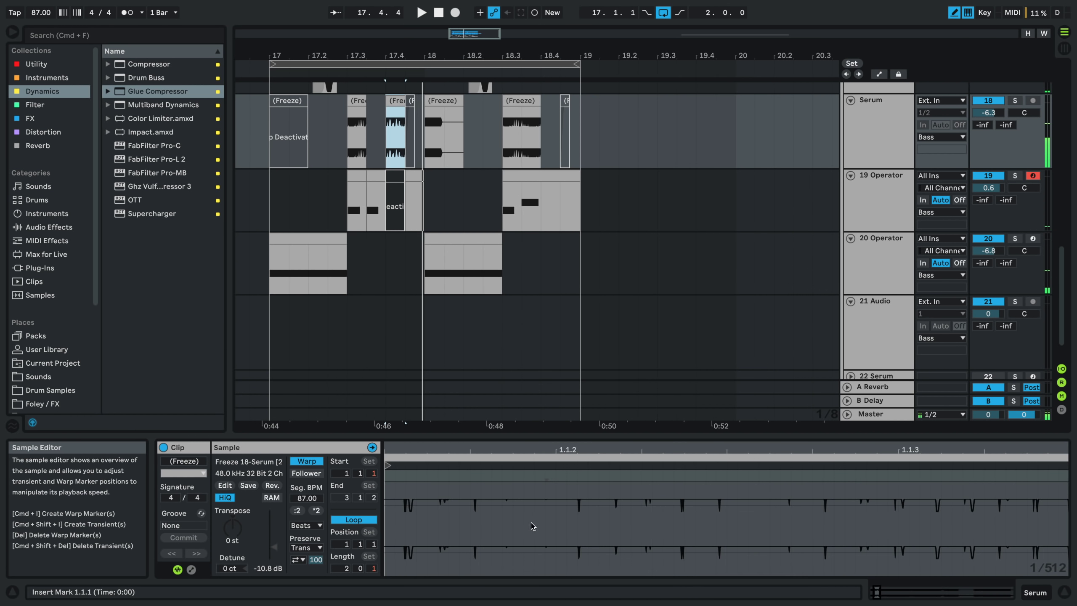
{"action": "mouse_move", "coordinate": [399, 463]}
{"action": "left_mouse_down"}
{"action": "mouse_move", "coordinate": [570, 462]}
{"action": "mouse_move", "coordinate": [436, 455]}
{"action": "mouse_move", "coordinate": [470, 456]}
{"action": "left_mouse_up"}
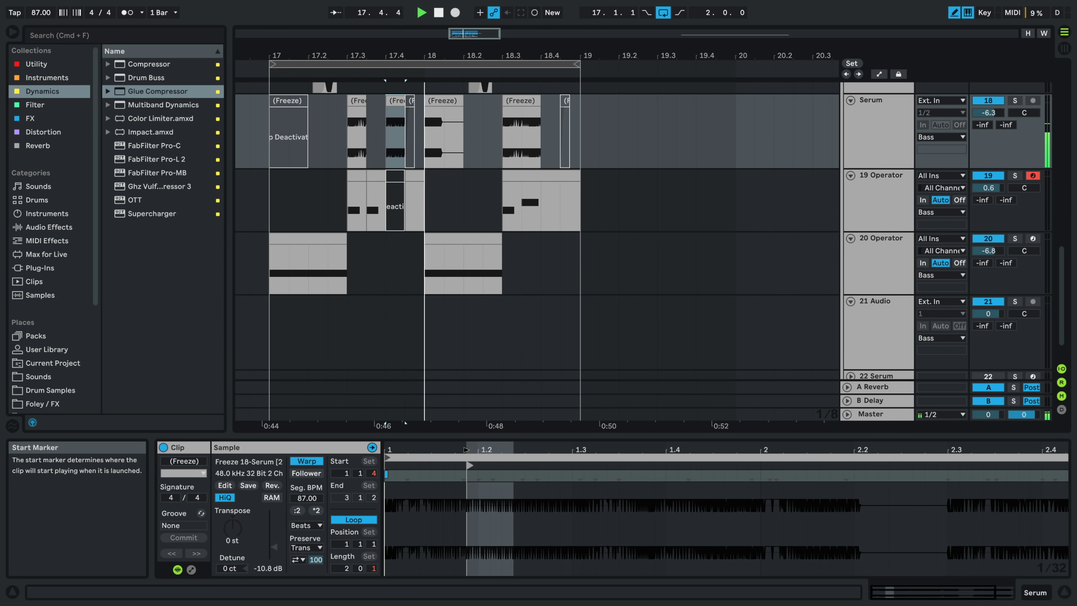
{"action": "left_click", "coordinate": [372, 166]}
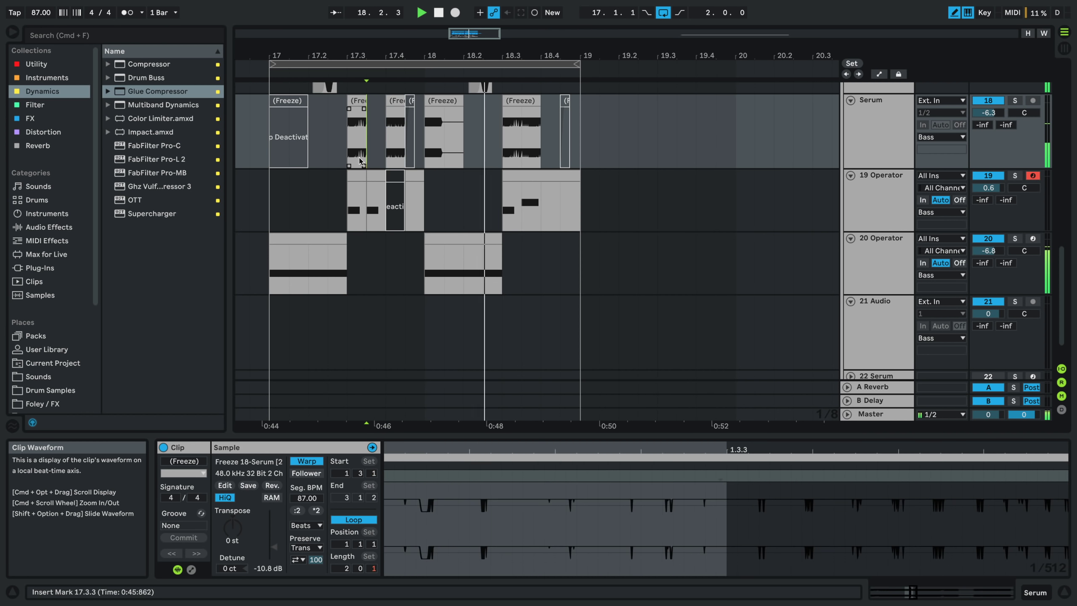
{"action": "left_click", "coordinate": [346, 159]}
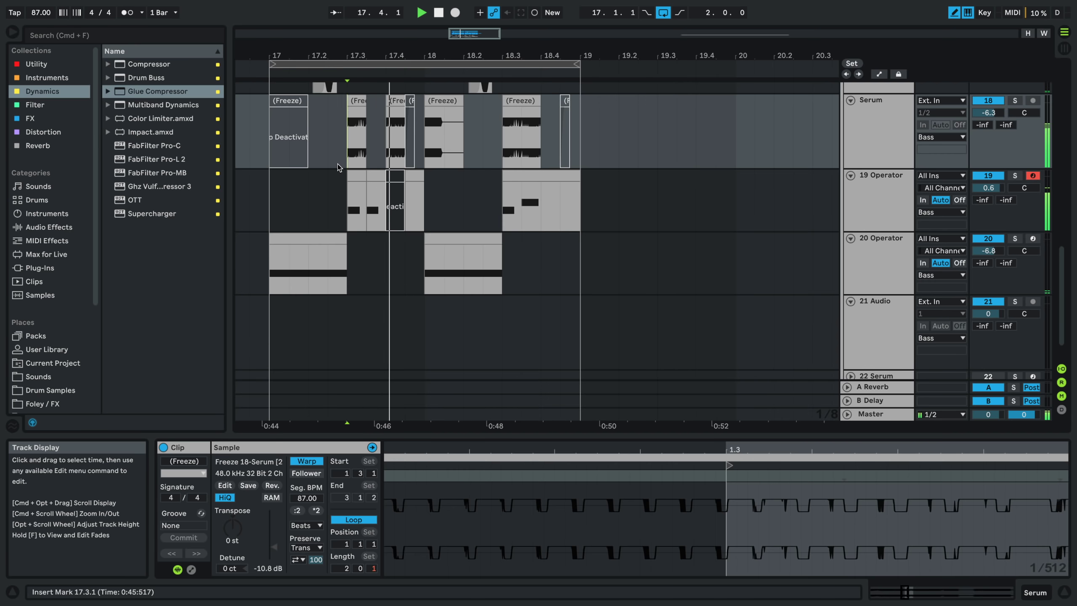
{"action": "left_click", "coordinate": [272, 171]}
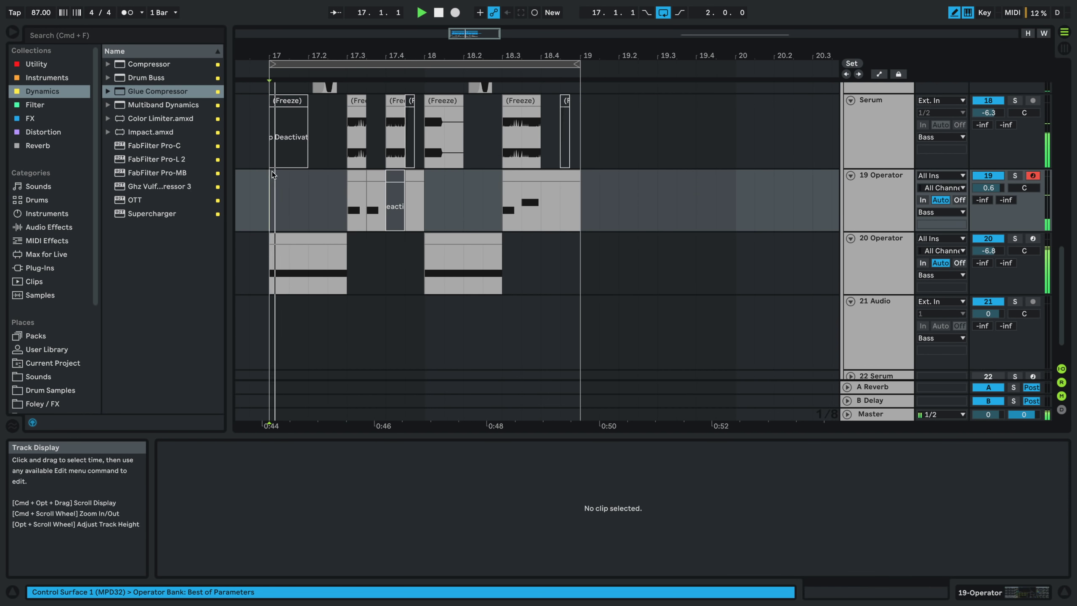
- Extend the Serum slice at 17.4.1 to 18.1.1, set its sample start to 1.1.2 and play back from 17.2.3
{"action": "left_click", "coordinate": [401, 103]}
{"action": "left_click_drag", "start_coordinate": [401, 103], "coordinate": [424, 103]}
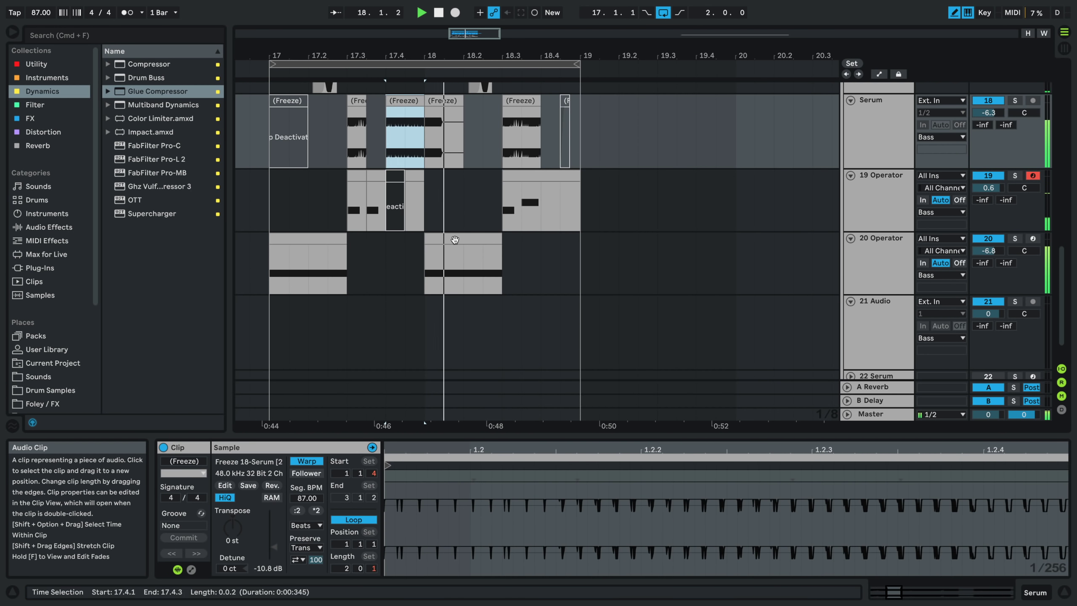
{"action": "scroll", "coordinate": [464, 516], "scroll_direction": "down", "scroll_amount": 10}
{"action": "mouse_move", "coordinate": [461, 465]}
{"action": "left_mouse_down"}
{"action": "mouse_move", "coordinate": [502, 464]}
{"action": "mouse_move", "coordinate": [385, 446]}
{"action": "mouse_move", "coordinate": [407, 442]}
{"action": "left_mouse_up"}
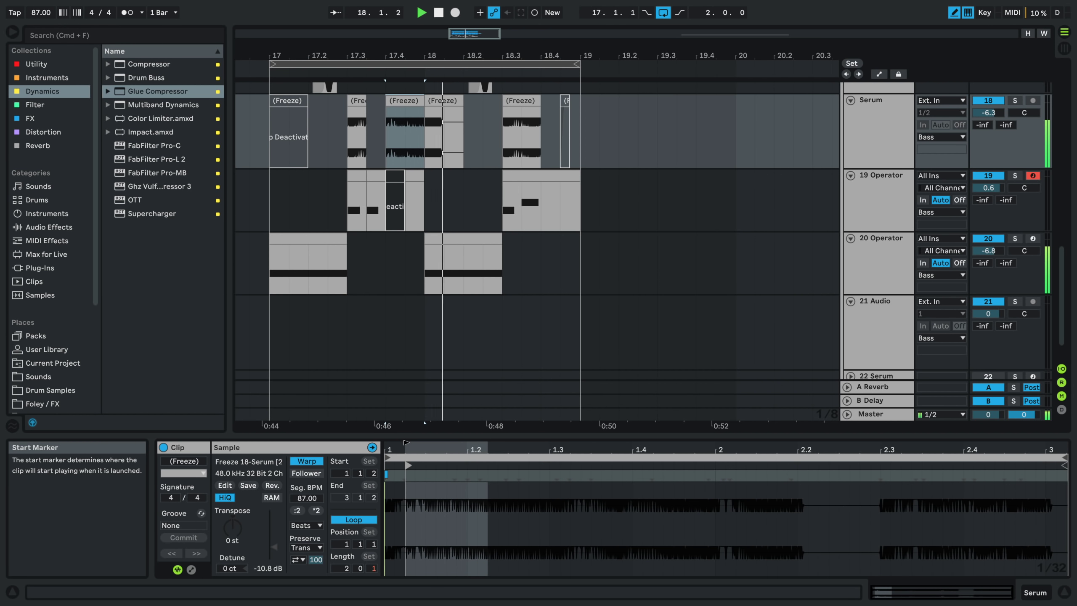
{"action": "left_click", "coordinate": [406, 442]}
{"action": "left_click", "coordinate": [328, 189]}
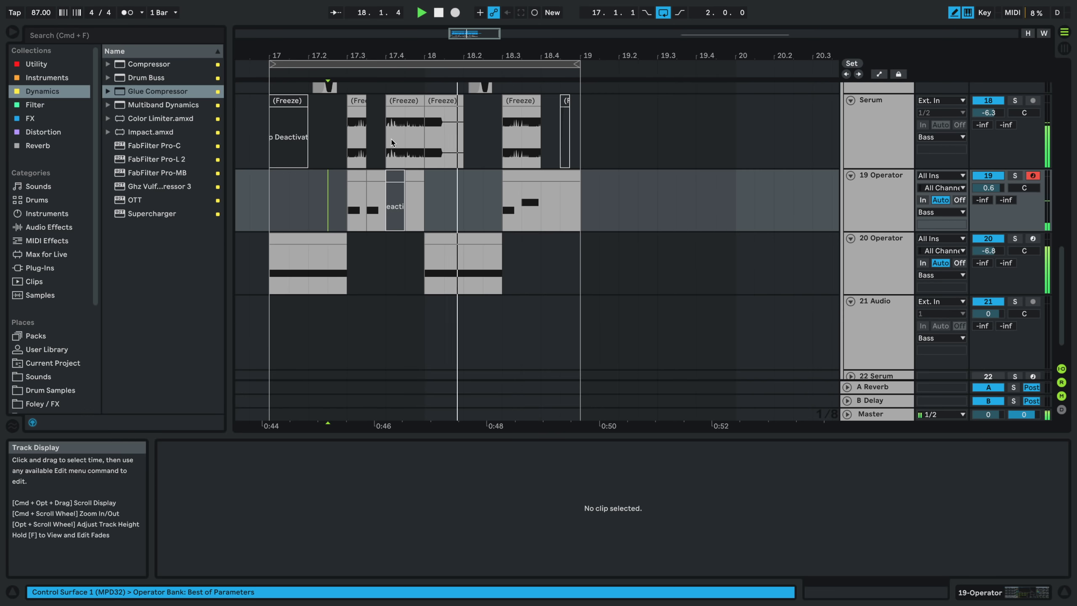
- Transpose the Serum slice at 17.4.1 by -4 st, try Complex Pro warping, switch it to Tones and audition
{"action": "left_click", "coordinate": [405, 132]}
{"action": "key", "text": "space"}
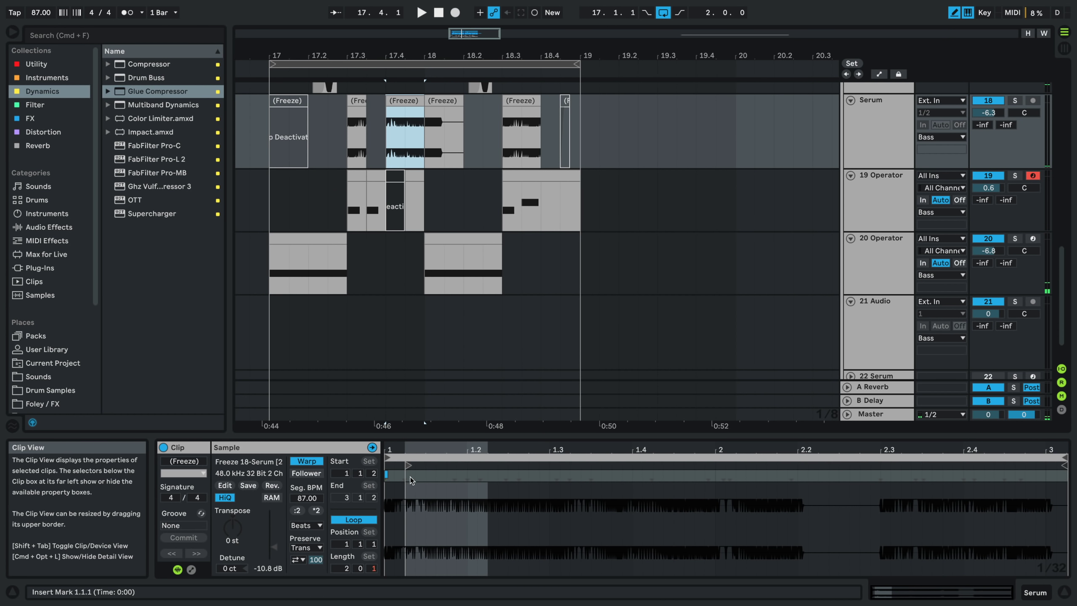
{"action": "left_click", "coordinate": [408, 465]}
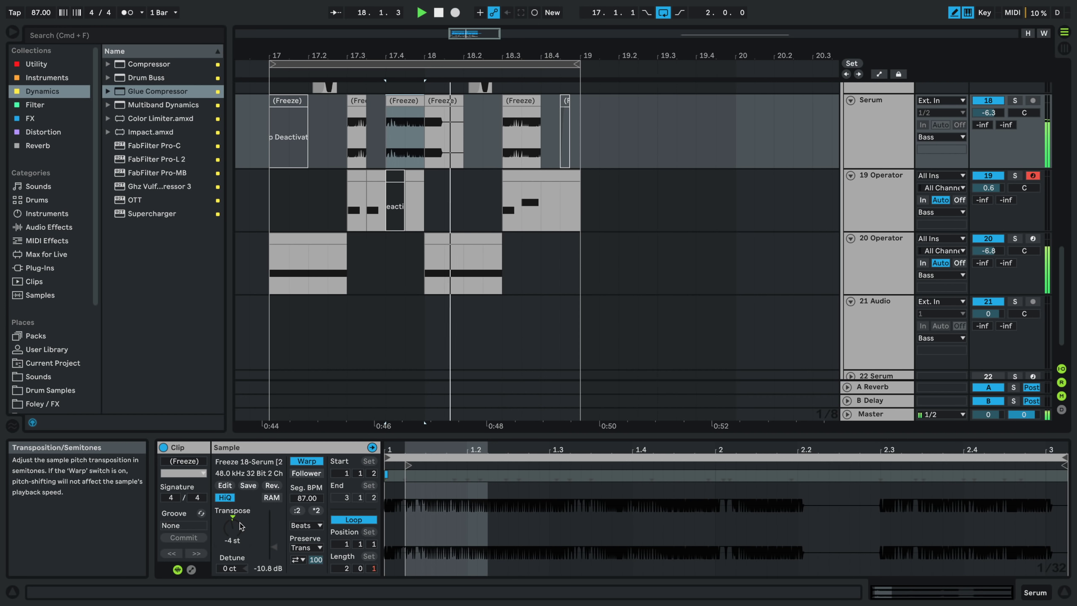
{"action": "left_click", "coordinate": [307, 525]}
{"action": "left_click", "coordinate": [326, 590]}
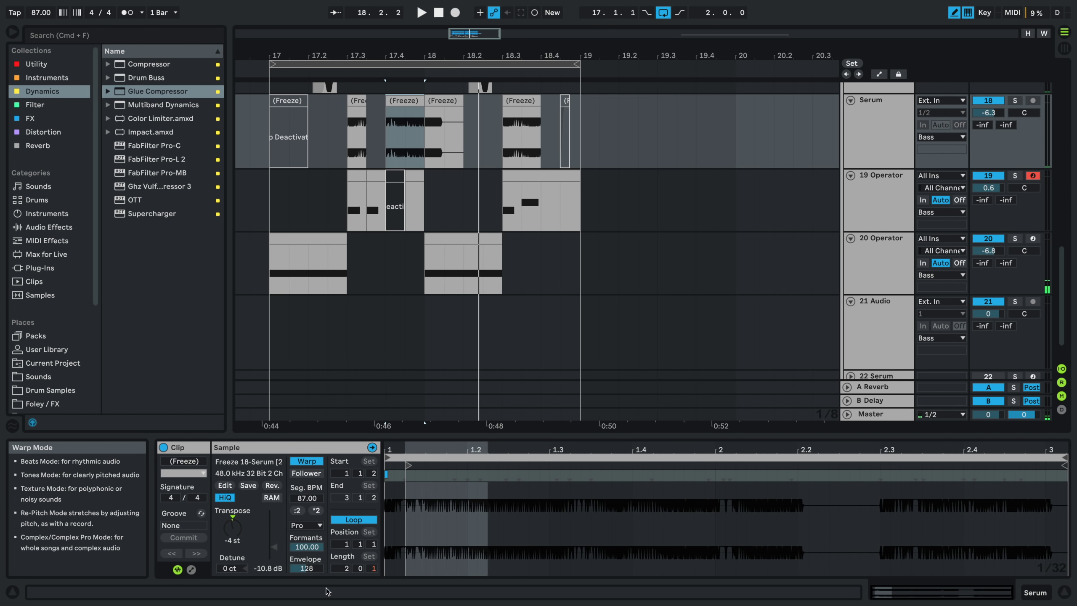
{"action": "left_click", "coordinate": [319, 529]}
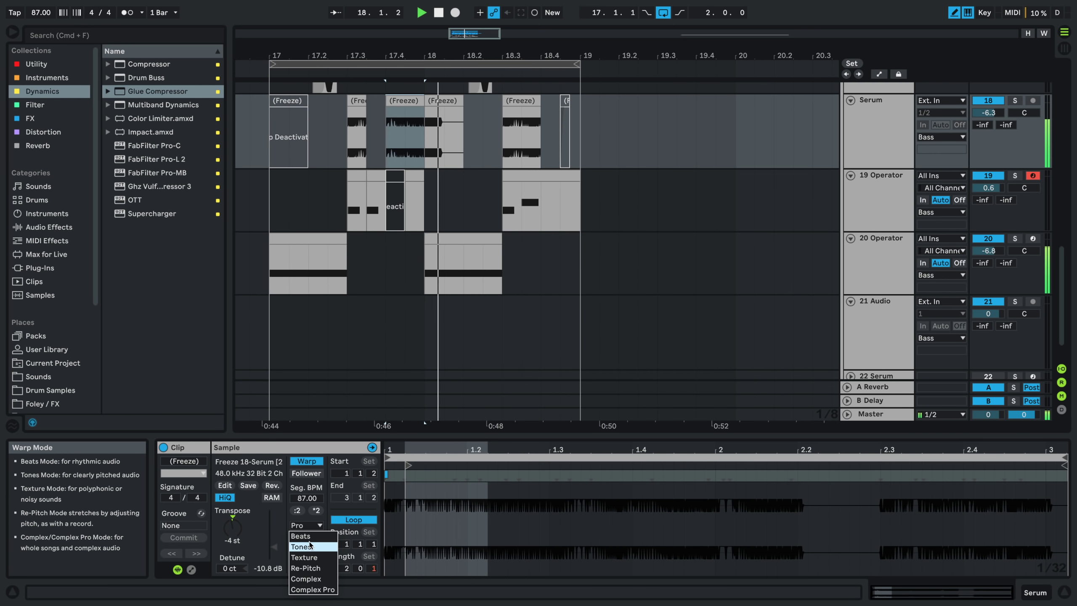
{"action": "left_click", "coordinate": [309, 549]}
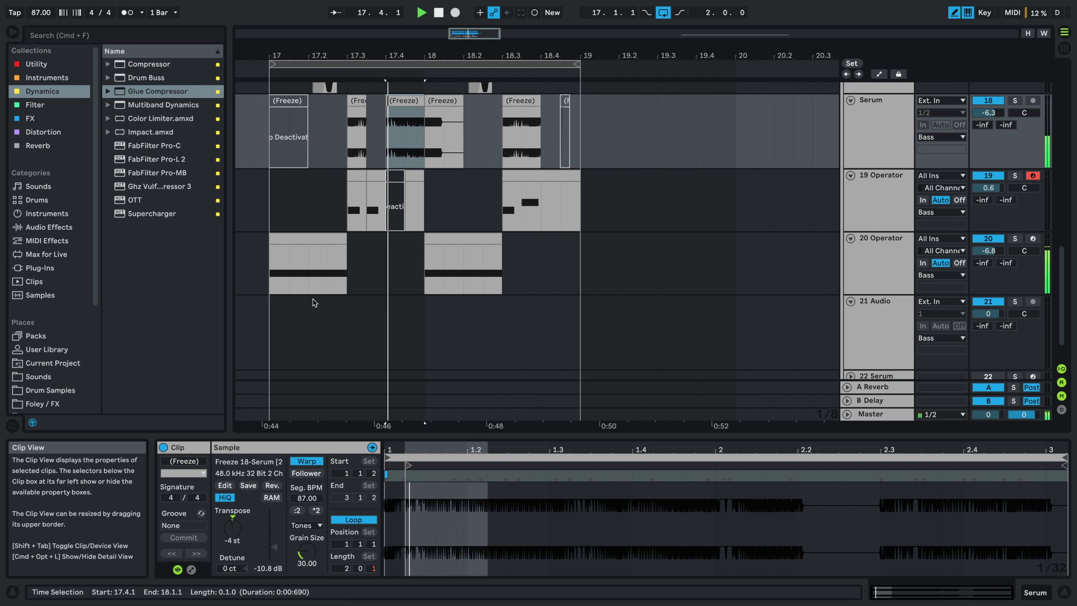
{"action": "left_click", "coordinate": [330, 211]}
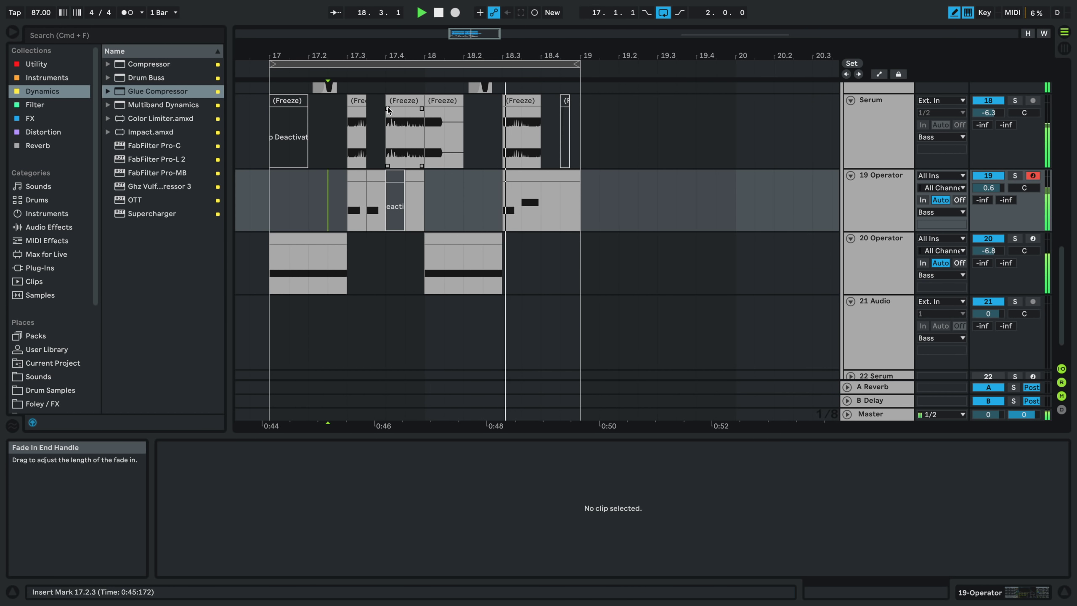
- Try a fade-in on the Serum slice at 17.4.1 and a shorter length ending at 17.4.3
{"action": "left_click", "coordinate": [403, 101]}
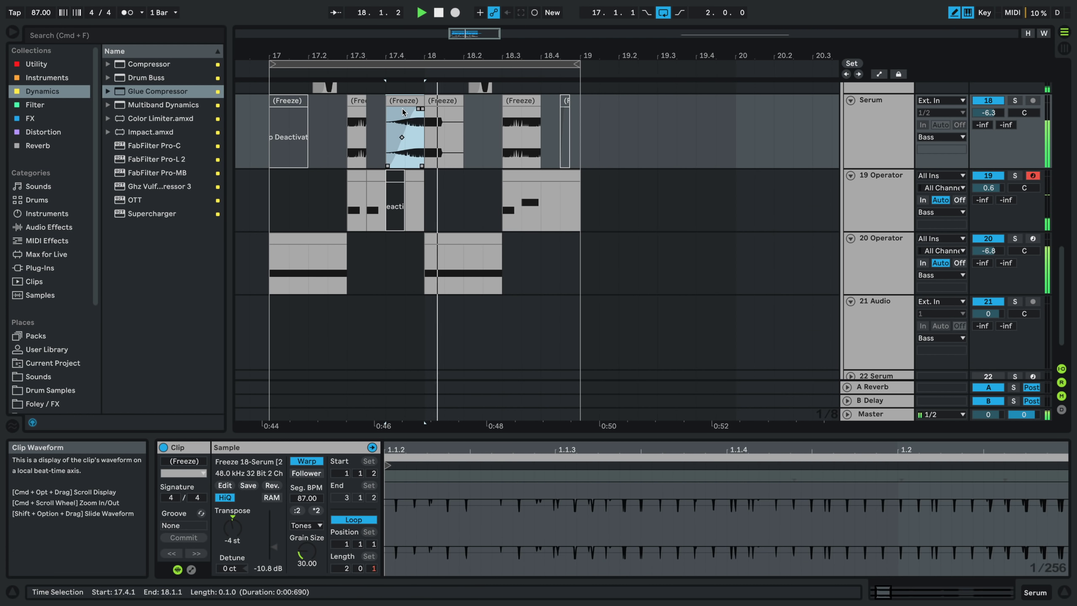
{"action": "key", "text": "space"}
{"action": "key", "text": "space"}
{"action": "left_click_drag", "start_coordinate": [423, 101], "coordinate": [404, 101]}
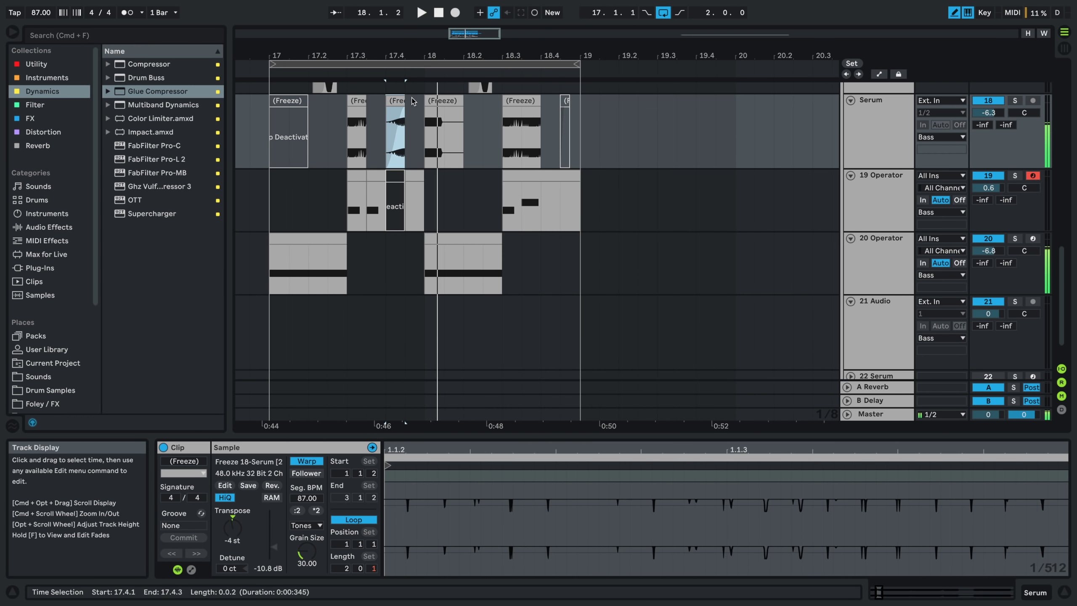
{"action": "key", "text": "space"}
{"action": "key", "text": "space"}
{"action": "key", "text": "space"}
- Set the sample start of the Serum slice at 17.4.1 to 1.3.2, its transposition to 0 st, and play back from 17.2.3
{"action": "scroll", "coordinate": [510, 534], "scroll_direction": "down", "scroll_amount": 10}
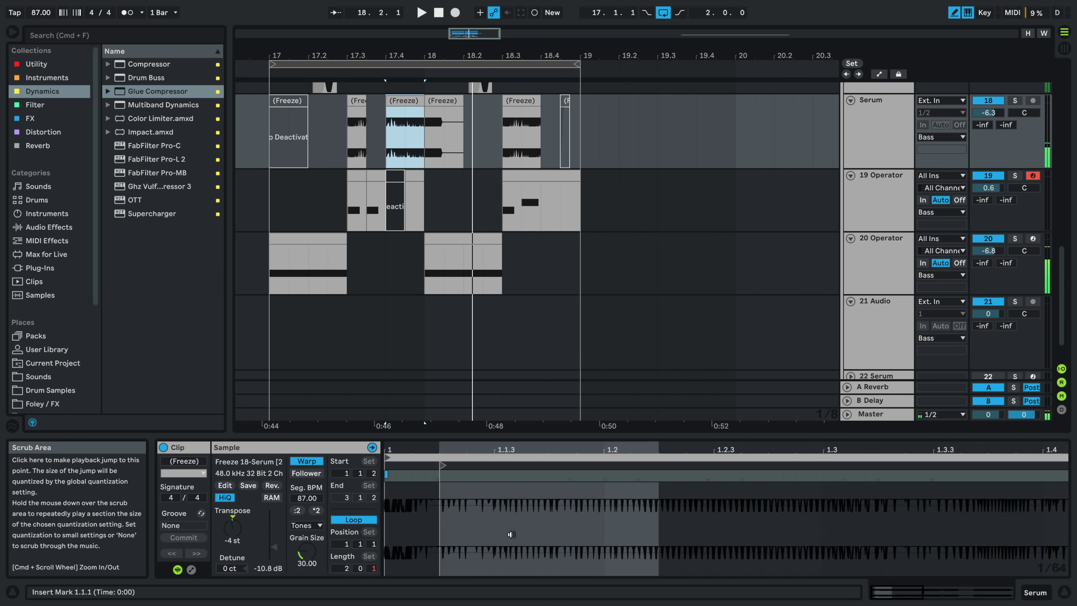
{"action": "key", "text": "space"}
{"action": "mouse_move", "coordinate": [406, 466]}
{"action": "left_mouse_down"}
{"action": "mouse_move", "coordinate": [828, 465]}
{"action": "mouse_move", "coordinate": [851, 434]}
{"action": "mouse_move", "coordinate": [670, 422]}
{"action": "left_mouse_up"}
{"action": "key", "text": "space"}
{"action": "key", "text": "space"}
{"action": "left_click_drag", "start_coordinate": [676, 465], "coordinate": [582, 466]}
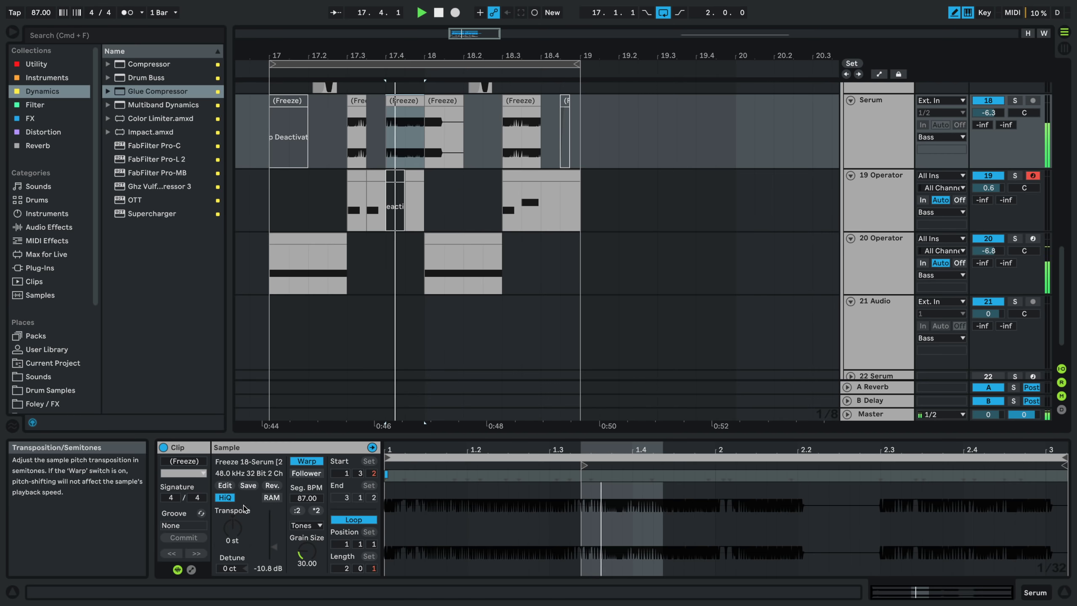
{"action": "left_click", "coordinate": [319, 193]}
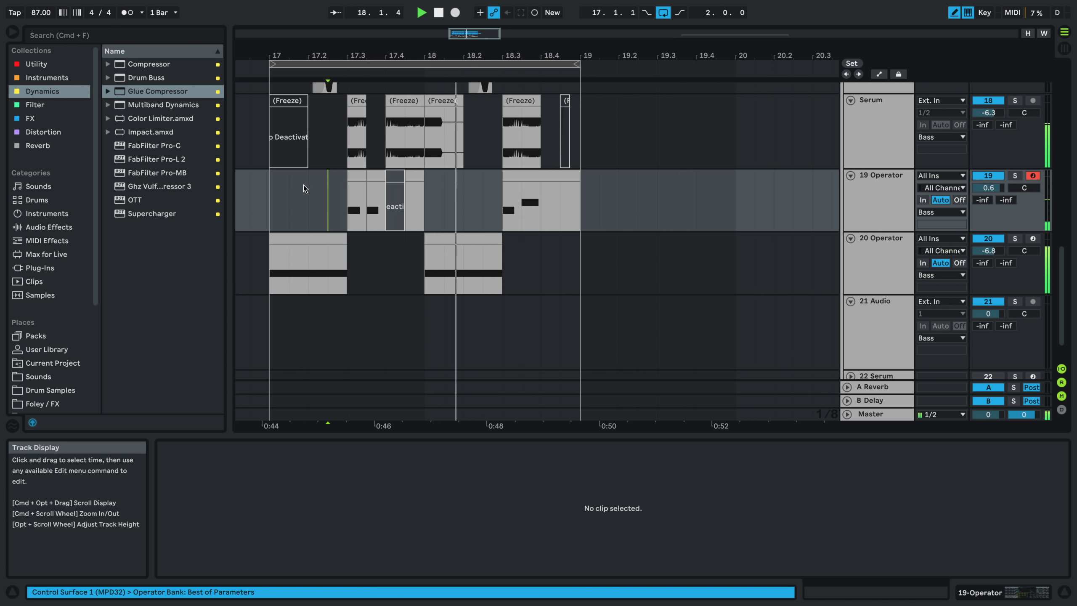
- Play back from 17.1.1 and deactivate the Serum slices at 17.4.1 and 18.1.1
{"action": "scroll", "coordinate": [303, 186], "scroll_direction": "down", "scroll_amount": 5}
{"action": "left_click", "coordinate": [294, 180]}
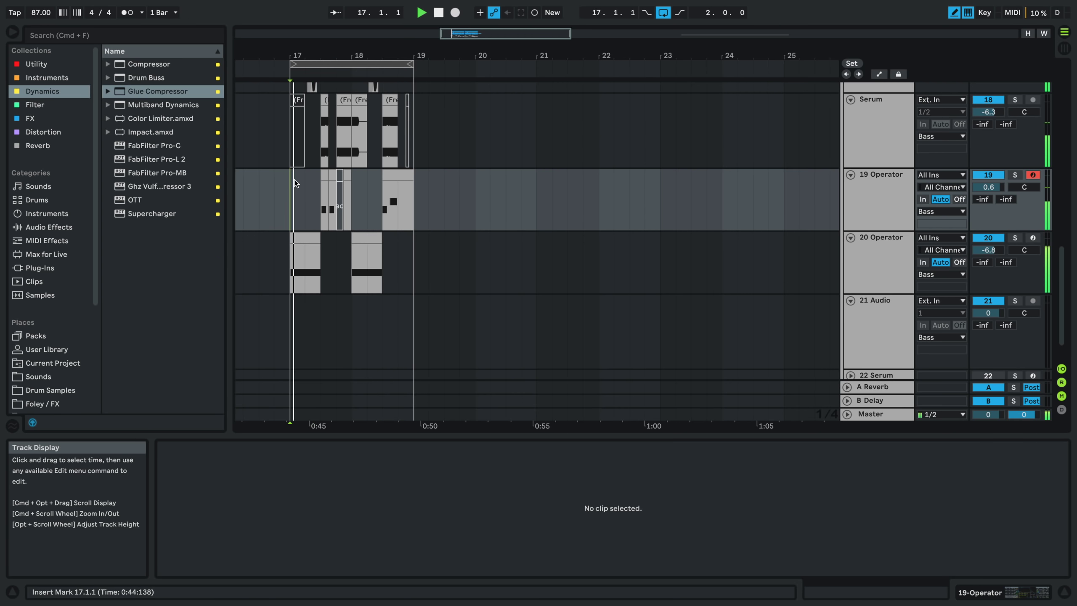
{"action": "left_click", "coordinate": [340, 101]}
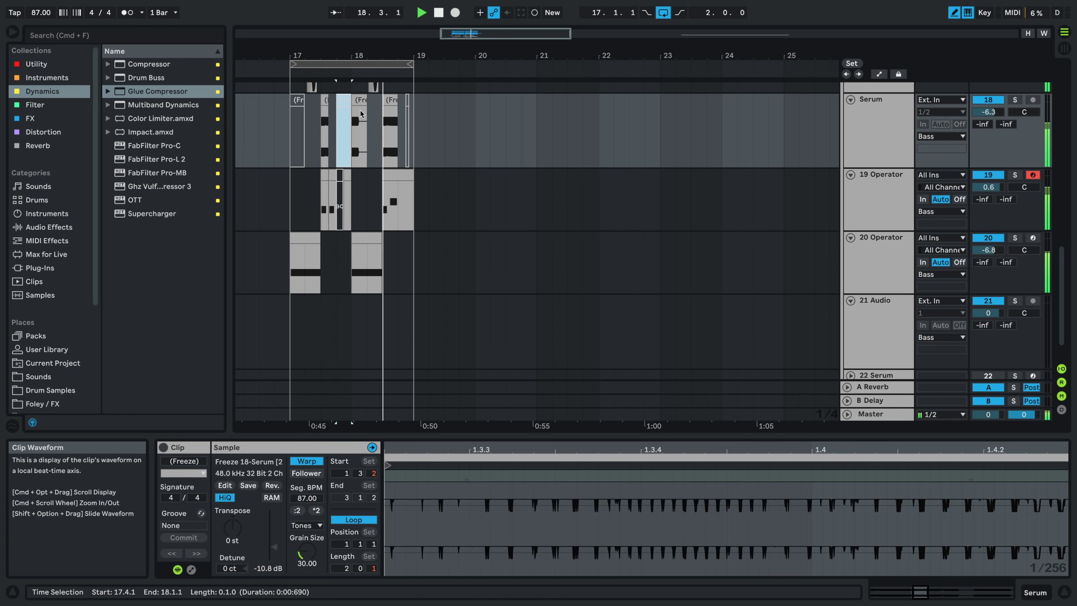
{"action": "left_click", "coordinate": [358, 101]}
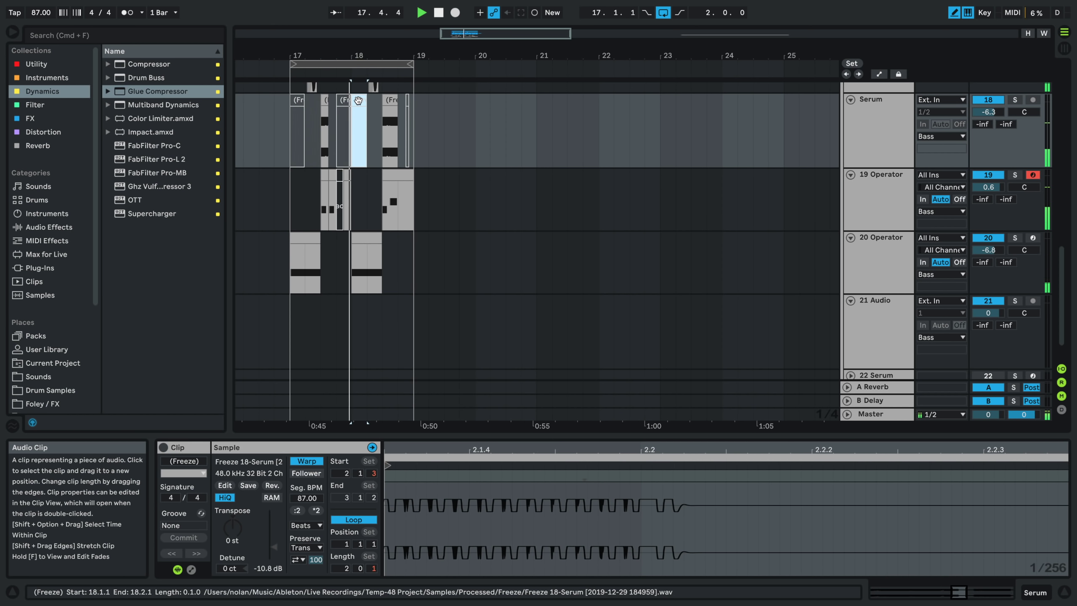
- Insert a new MIDI track below track 20 Operator and audition the arrangement from 17.1.1
{"action": "scroll", "coordinate": [369, 132], "scroll_direction": "up", "scroll_amount": 3}
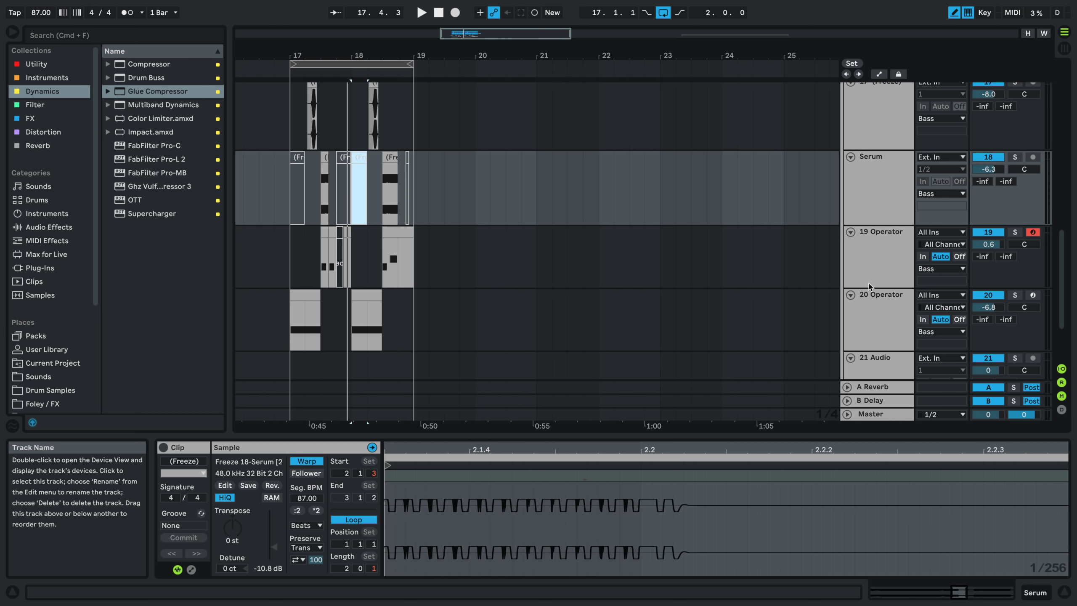
{"action": "left_click", "coordinate": [876, 312]}
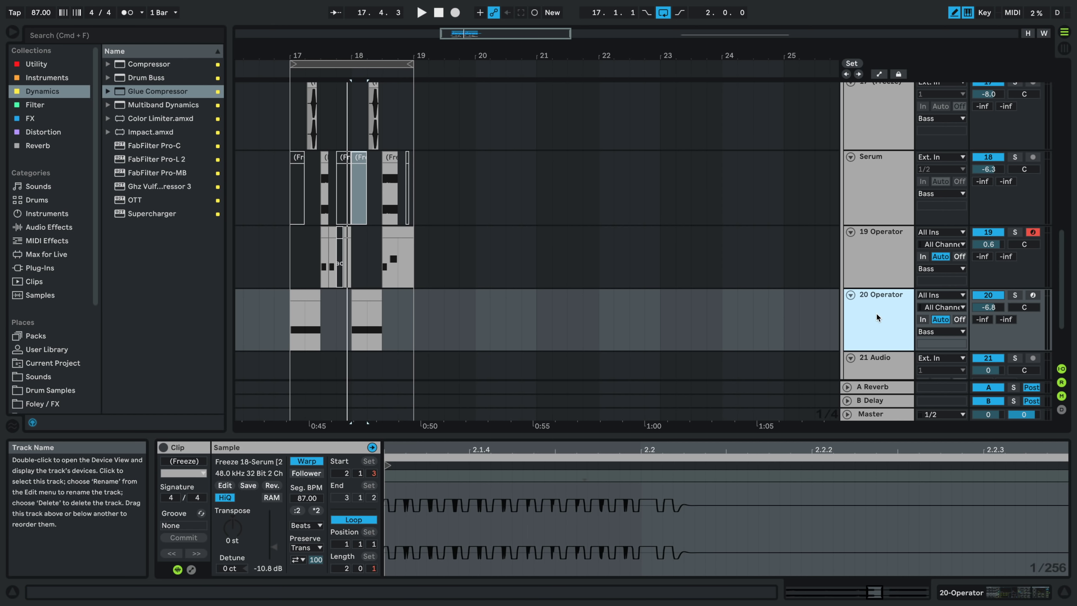
{"action": "key", "text": "super+shift+t"}
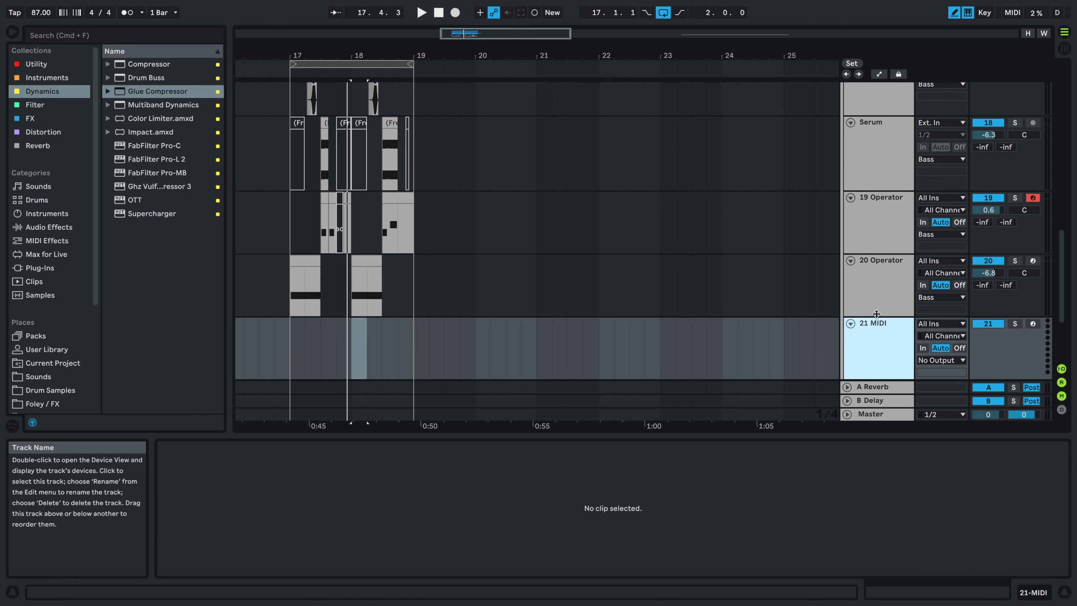
{"action": "left_click", "coordinate": [288, 361]}
{"action": "key", "text": "space"}
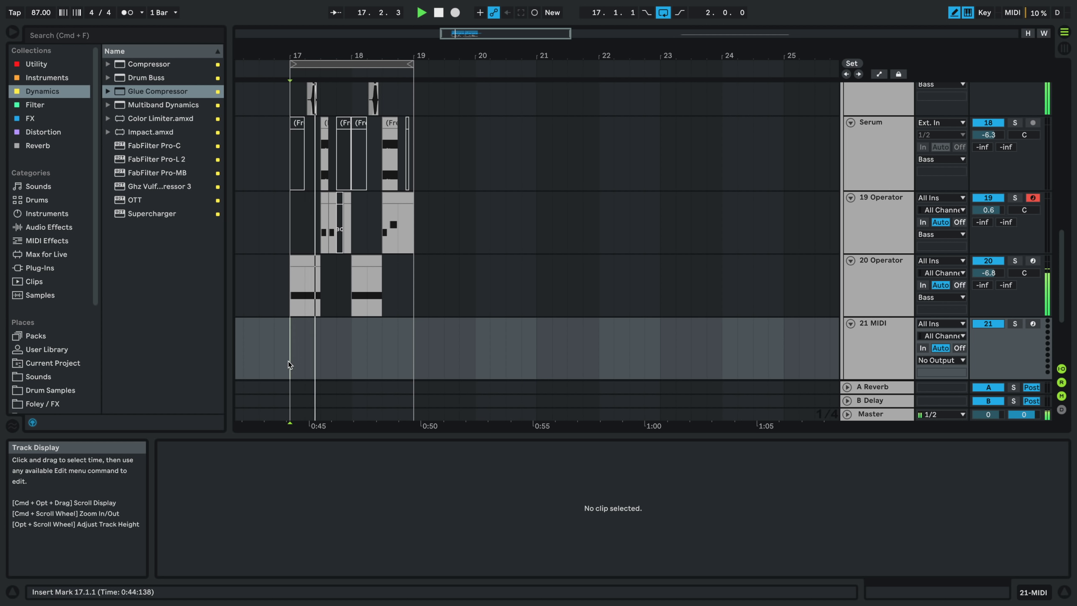
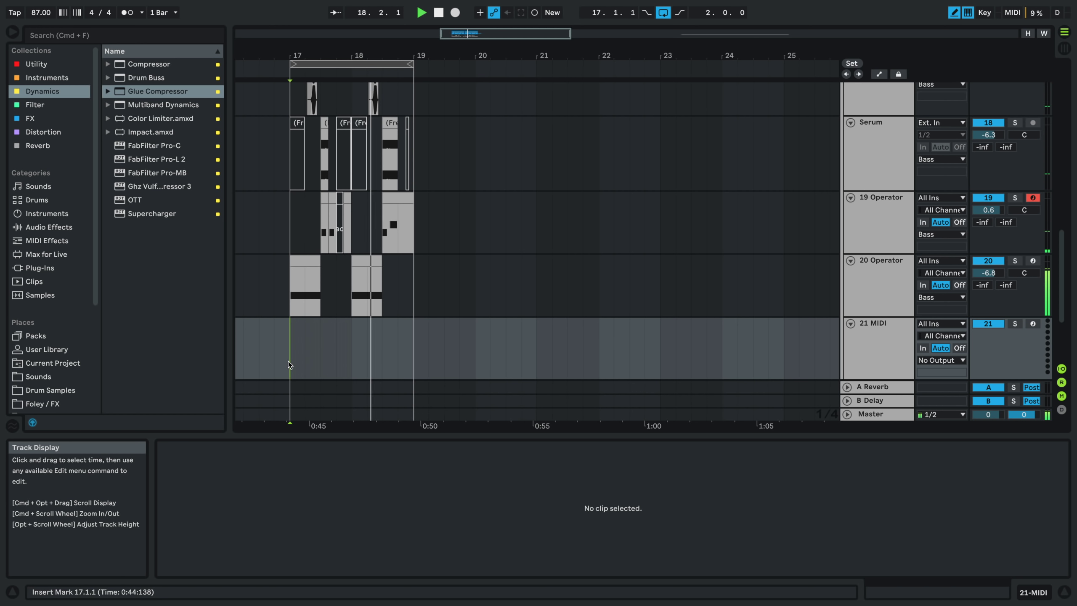
{"action": "key", "text": "space"}
- Load the Serum instrument onto the new MIDI track 21
{"action": "left_click", "coordinate": [855, 338]}
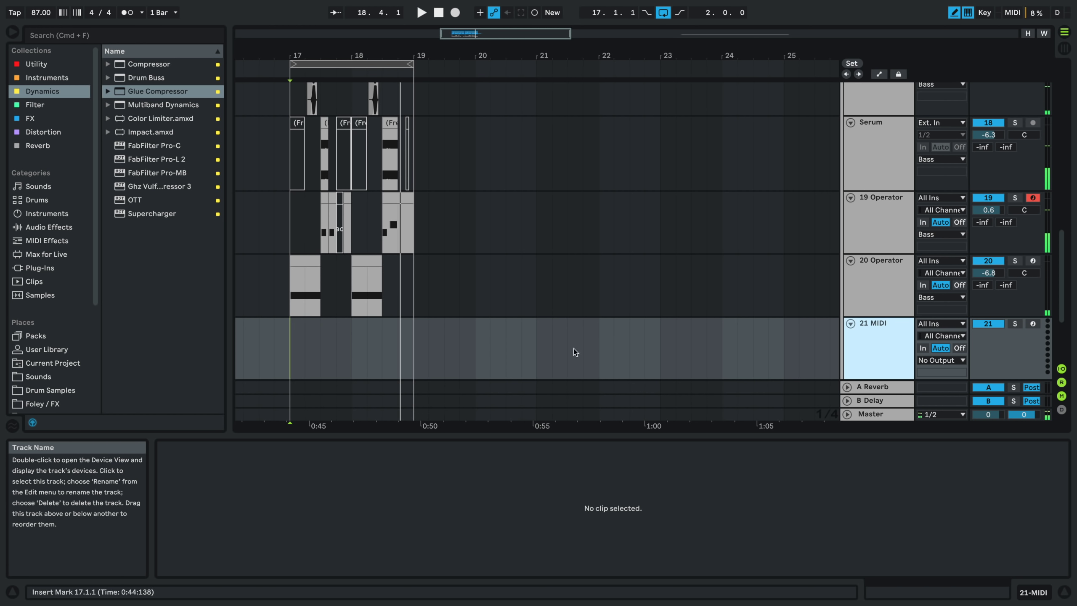
{"action": "left_click", "coordinate": [53, 79]}
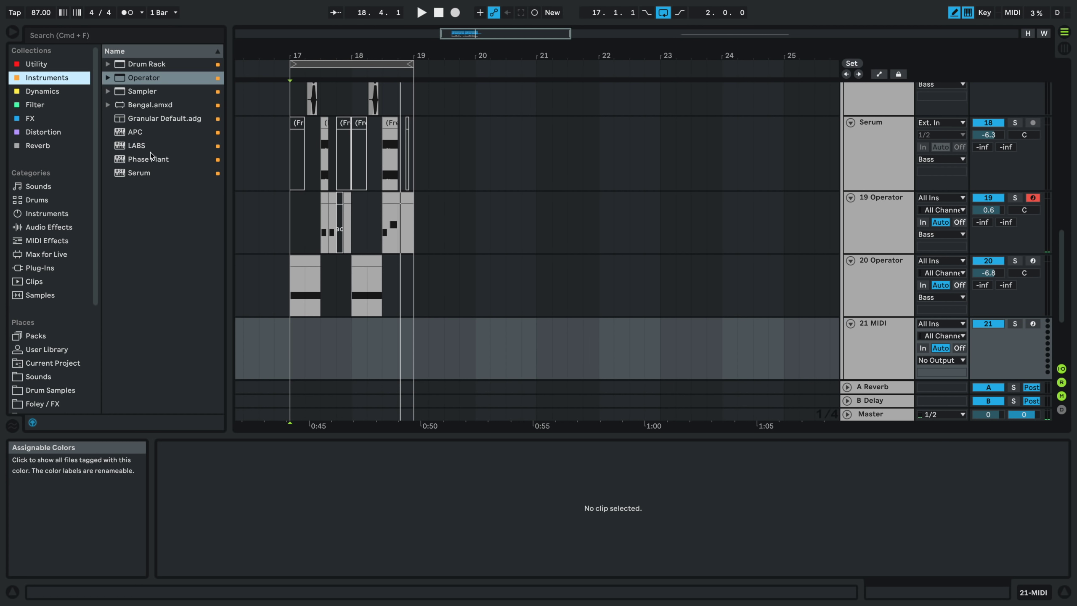
{"action": "left_click", "coordinate": [148, 172]}
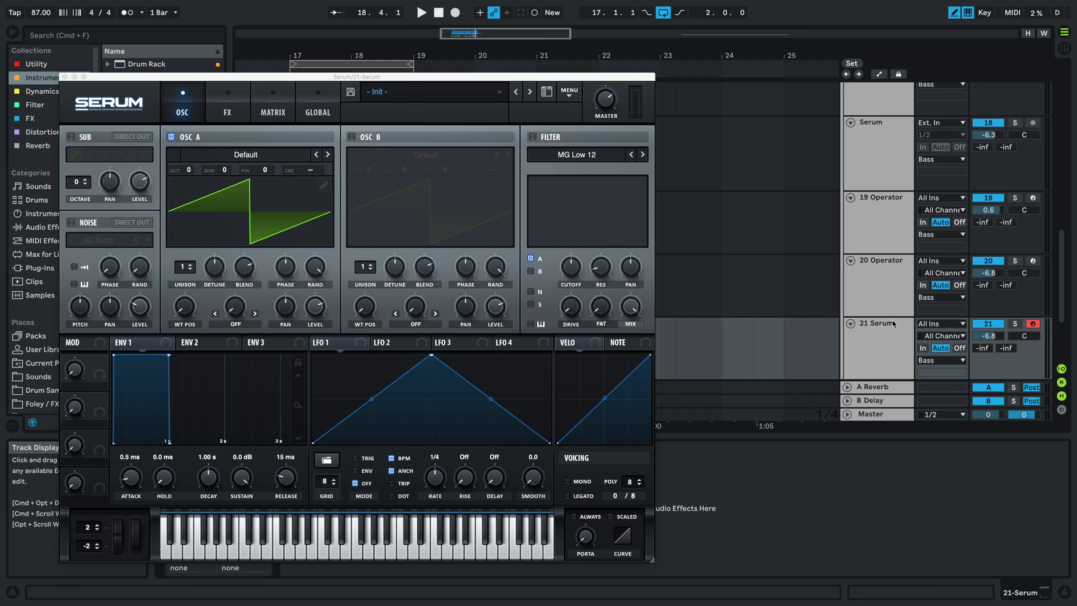
- Shape LFO 1 as a steep downward decay curve in envelope mode and assign it to oscillator A's level
{"action": "left_click_drag", "start_coordinate": [431, 356], "coordinate": [264, 334]}
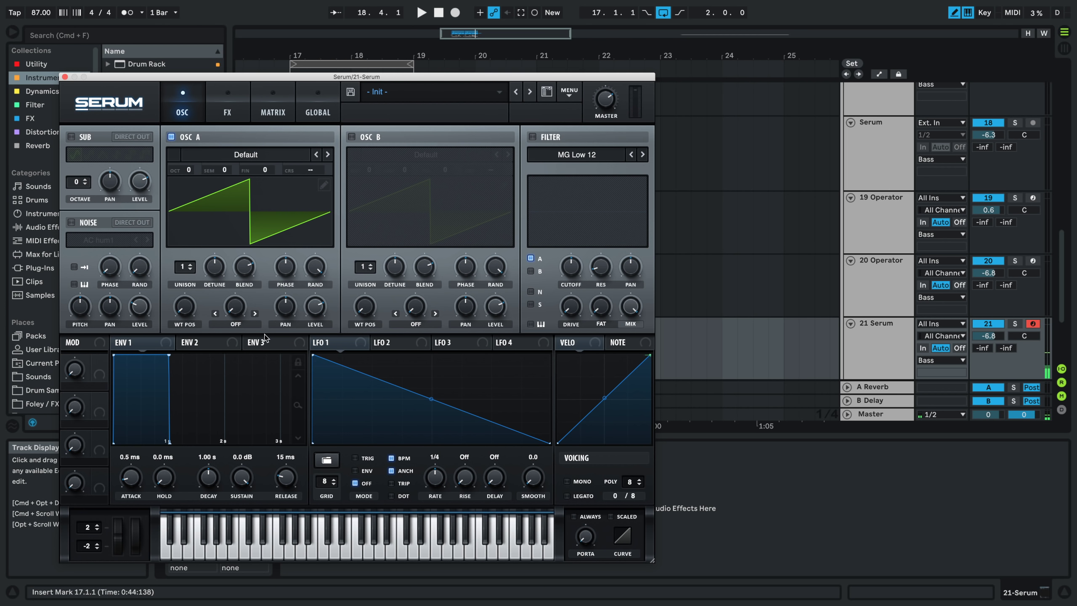
{"action": "left_click_drag", "start_coordinate": [431, 399], "coordinate": [423, 435]}
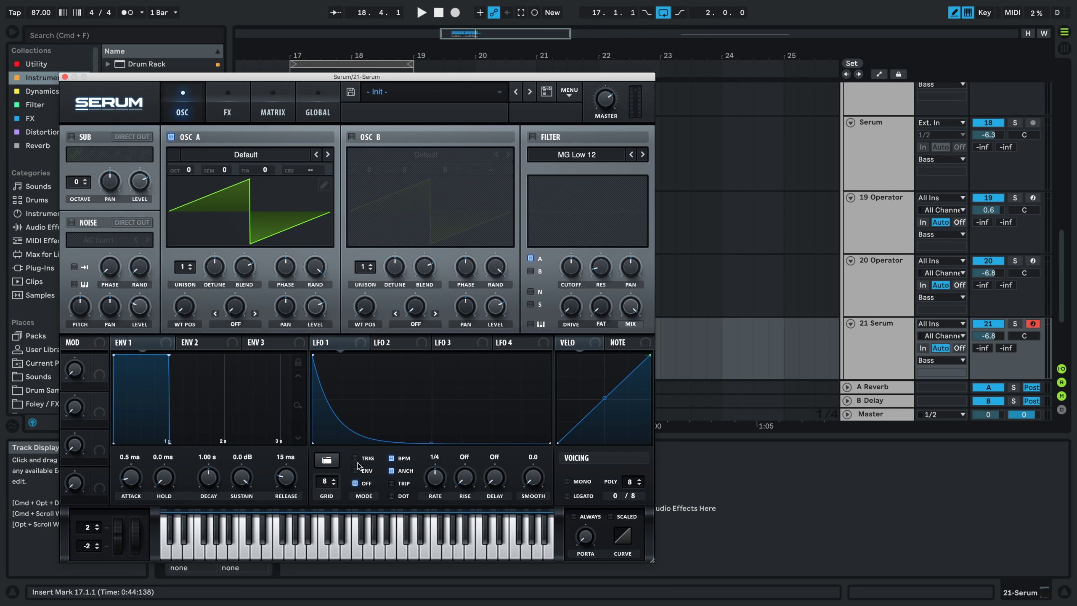
{"action": "left_click_drag", "start_coordinate": [366, 343], "coordinate": [315, 306]}
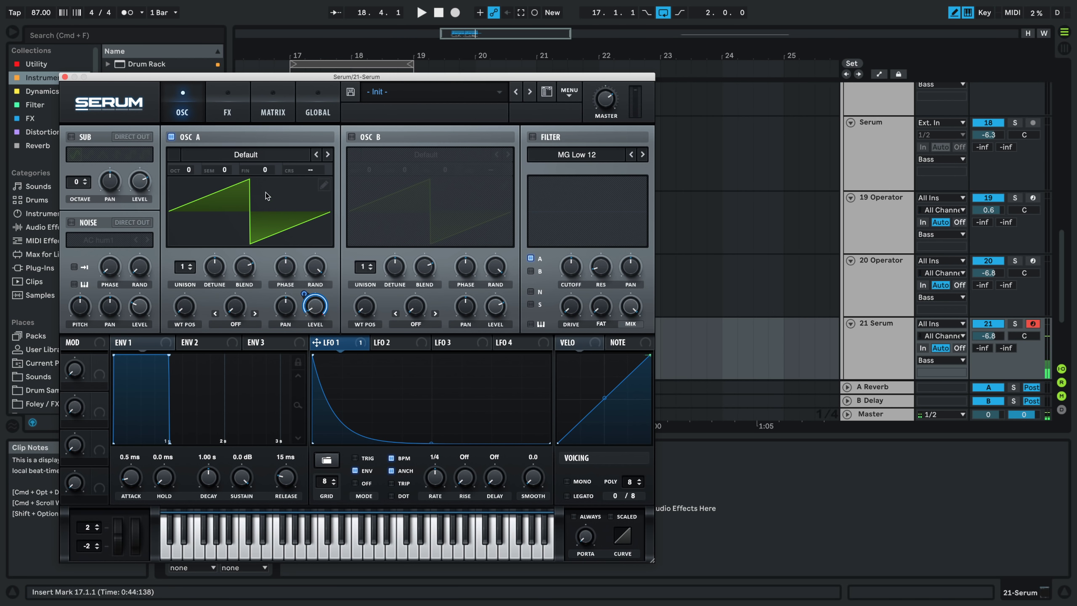
- Set oscillator A's wavetable to Basic Shapes from the Analog category
{"action": "left_click", "coordinate": [319, 154]}
{"action": "left_click", "coordinate": [269, 157]}
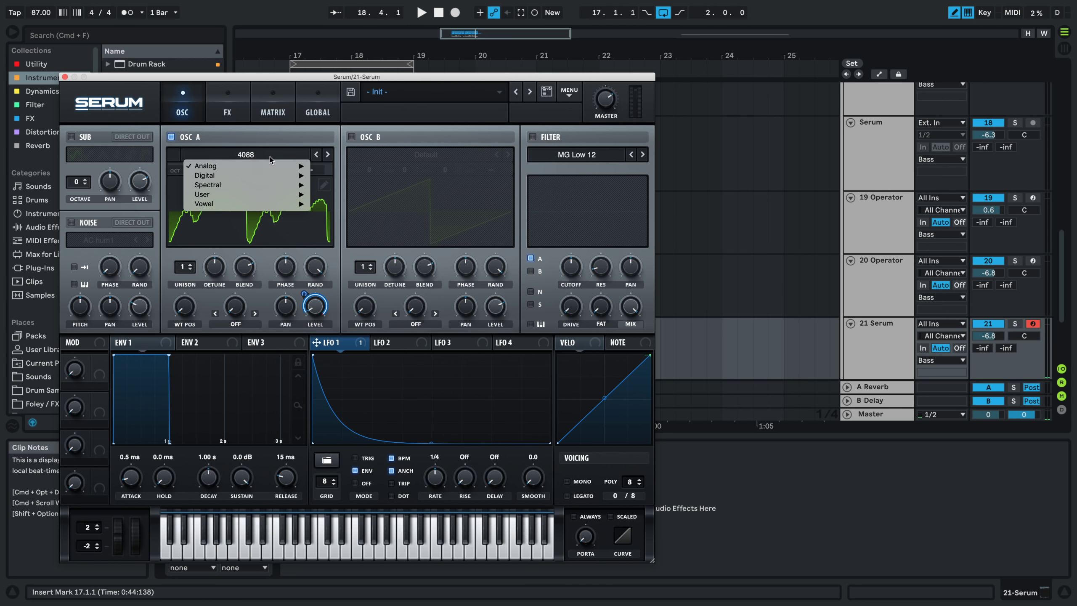
{"action": "mouse_move", "coordinate": [266, 168]}
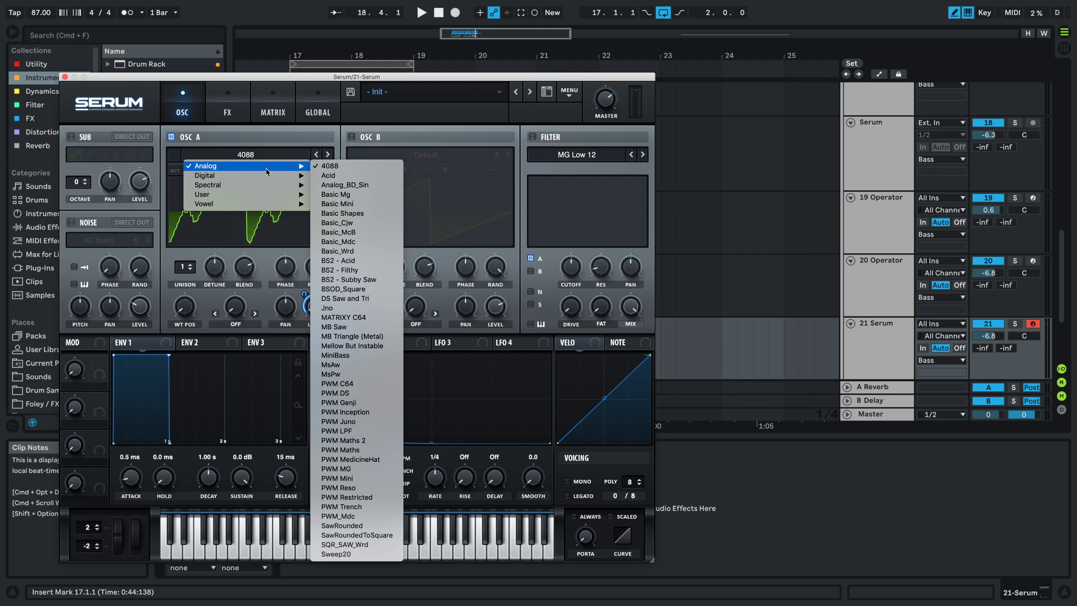
{"action": "left_click", "coordinate": [367, 218]}
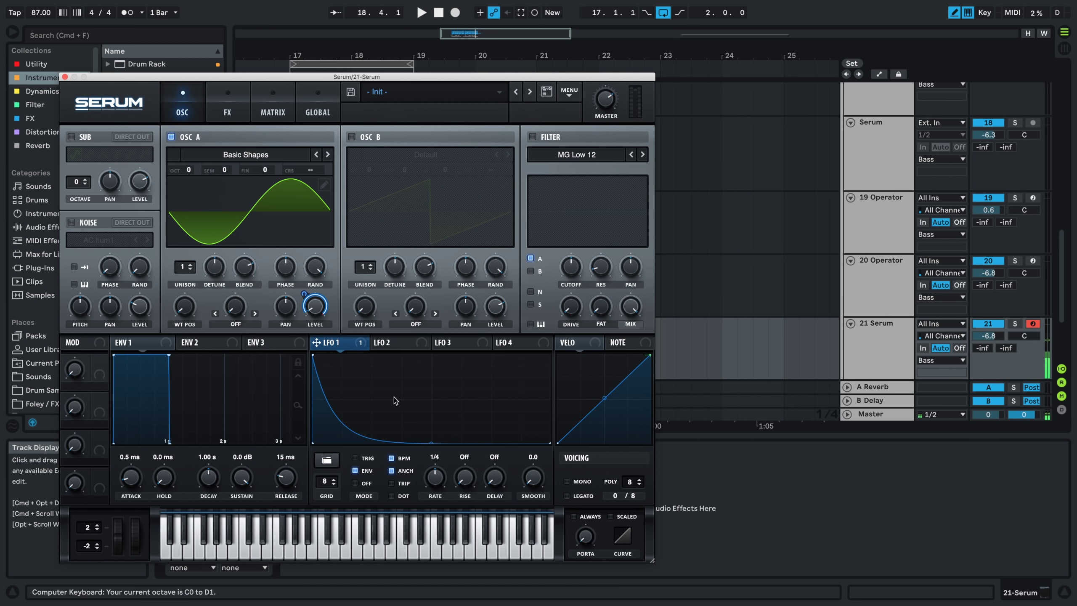
- Assign LFO 2 to oscillator A's coarse pitch and shape it as a downward decay curve in envelope mode
{"action": "left_click_drag", "start_coordinate": [316, 342], "coordinate": [350, 351]}
{"action": "left_click", "coordinate": [402, 340]}
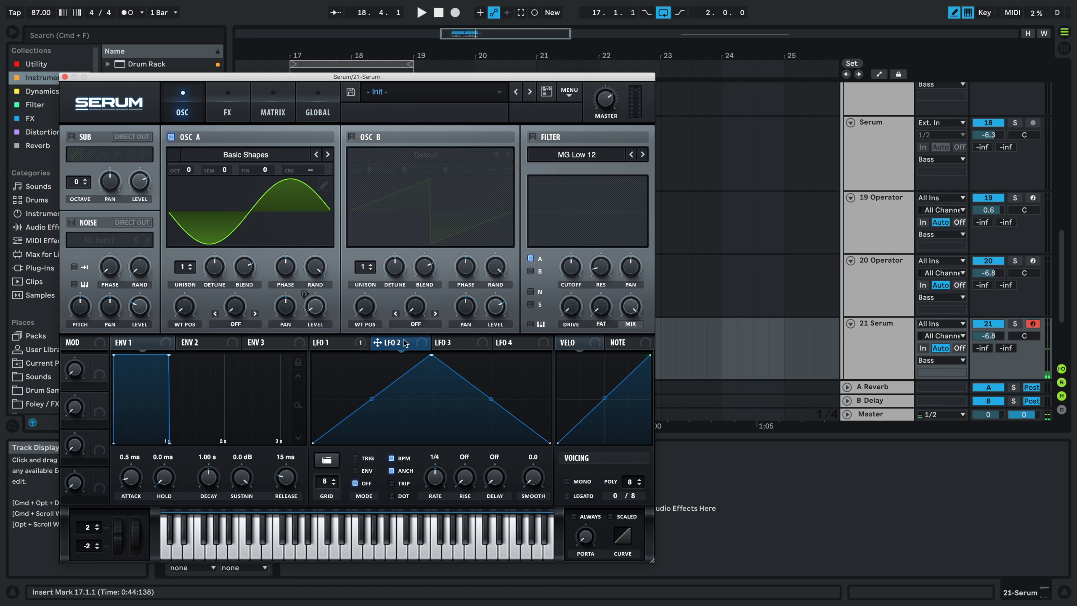
{"action": "left_click_drag", "start_coordinate": [417, 341], "coordinate": [311, 170]}
{"action": "left_click_drag", "start_coordinate": [432, 355], "coordinate": [313, 355]}
{"action": "left_click_drag", "start_coordinate": [432, 399], "coordinate": [429, 439]}
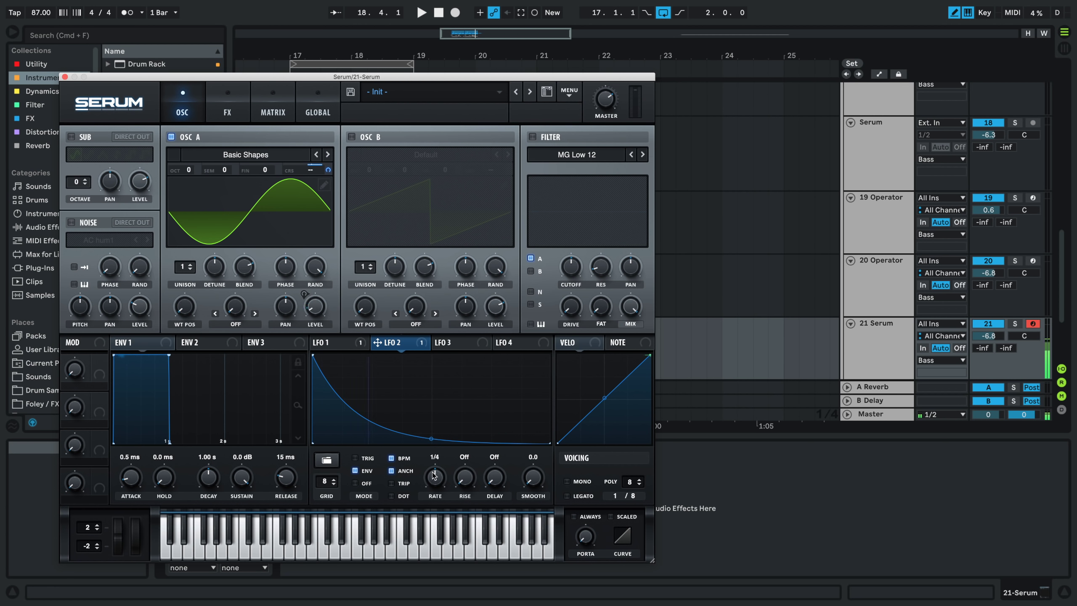
- Turn off BPM sync for both LFOs, setting LFO 2's rate to 16.1 Hz and LFO 1's to 0.4 Hz
{"action": "left_click", "coordinate": [389, 458]}
{"action": "left_click_drag", "start_coordinate": [432, 464], "coordinate": [429, 462]}
{"action": "left_click", "coordinate": [332, 342]}
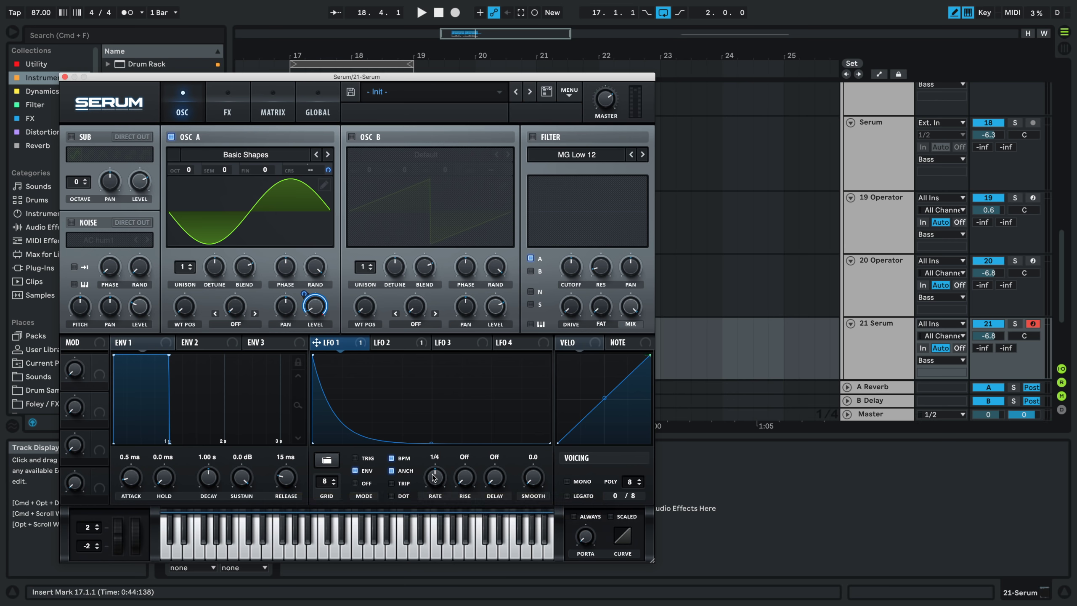
{"action": "left_click", "coordinate": [391, 458]}
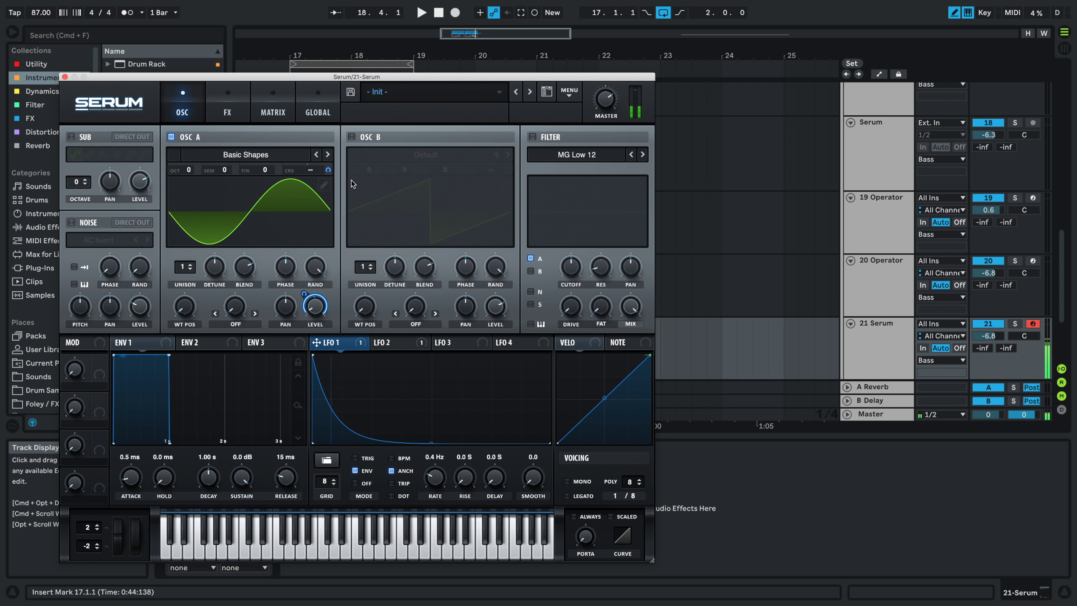
- Enable oscillator B, set oscillator A's warp mode to FM (from B) and try out the FM amount
{"action": "left_click", "coordinate": [352, 137]}
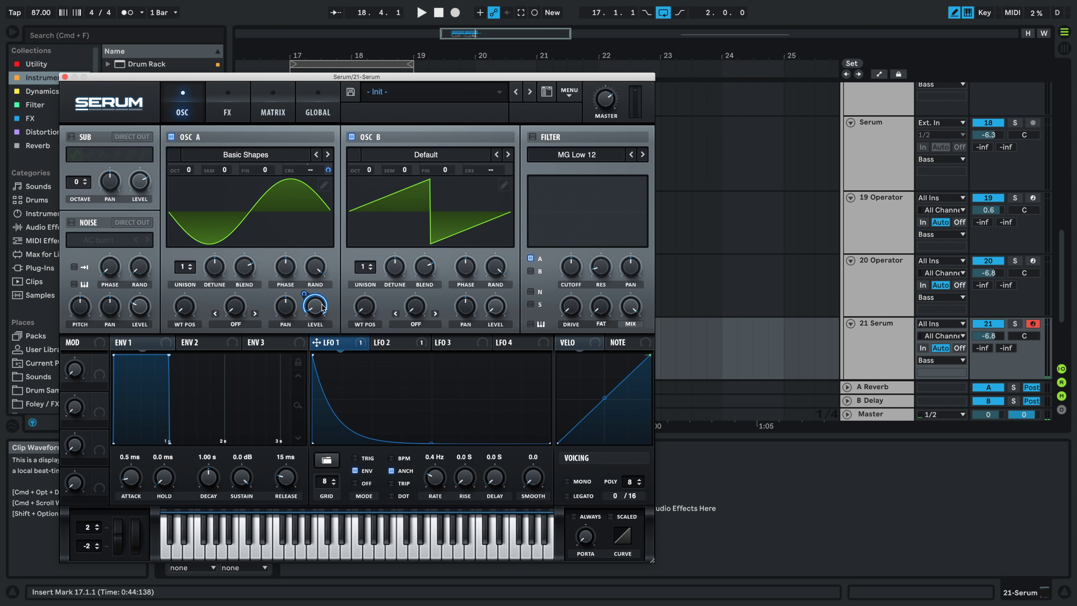
{"action": "left_click", "coordinate": [229, 327]}
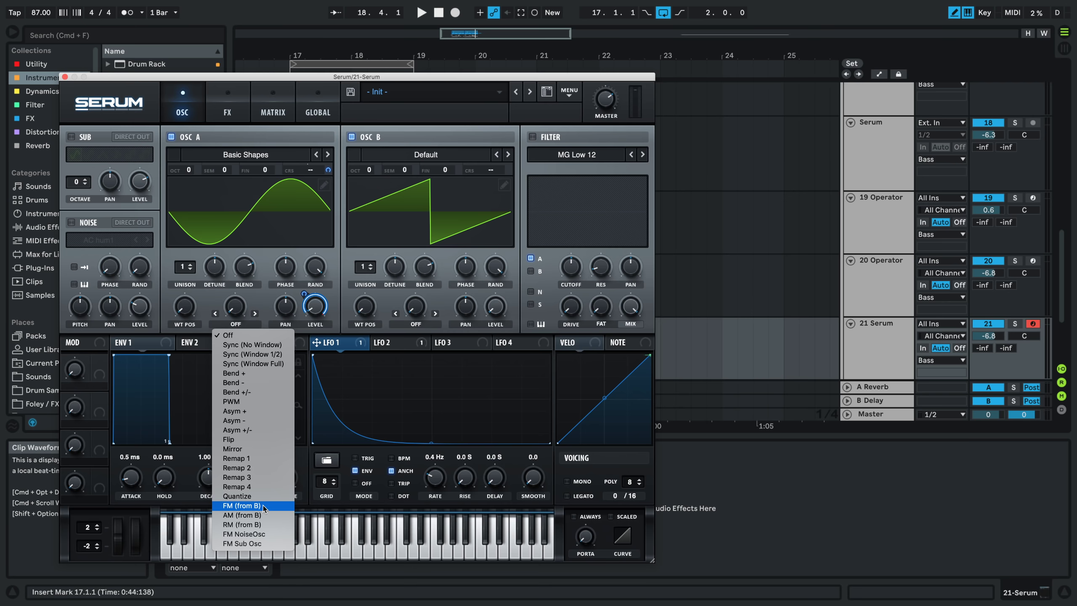
{"action": "left_click", "coordinate": [251, 507]}
{"action": "left_click_drag", "start_coordinate": [239, 317], "coordinate": [228, 251]}
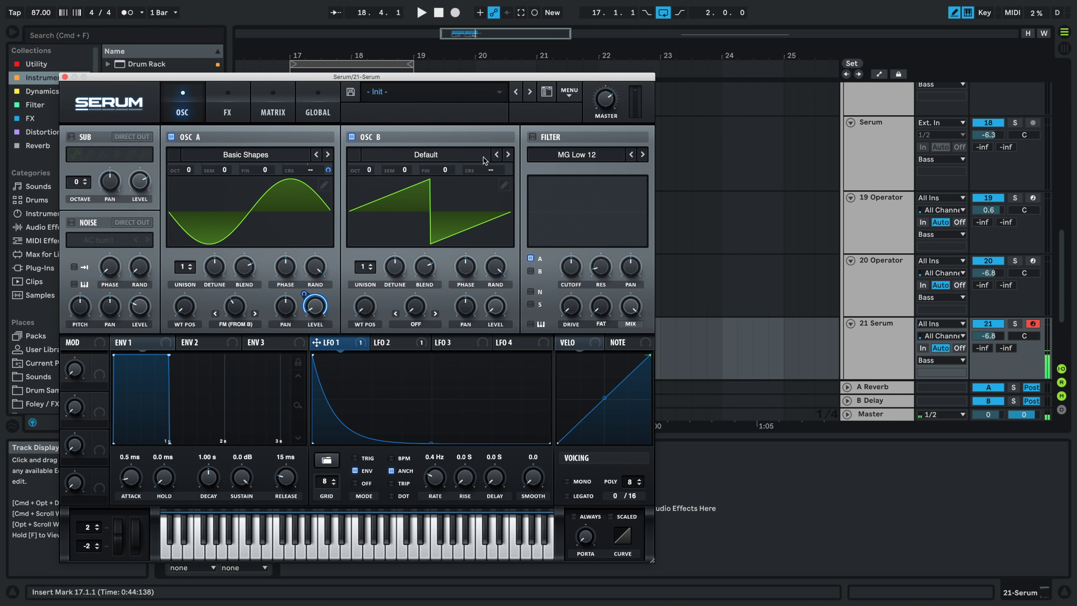
- Set oscillator B to the 4088 wavetable at octave +1 and assign LFO 1 to oscillator A's FM amount
{"action": "left_click", "coordinate": [507, 155]}
{"action": "left_click_drag", "start_coordinate": [365, 307], "coordinate": [345, 265]}
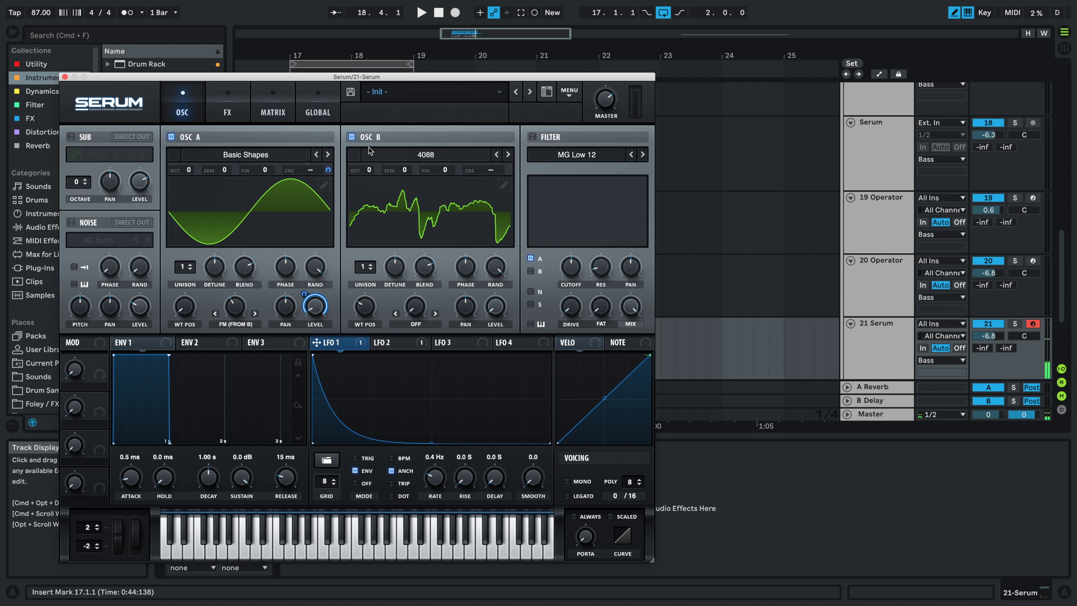
{"action": "left_click_drag", "start_coordinate": [368, 170], "coordinate": [369, 158]}
{"action": "left_click_drag", "start_coordinate": [230, 306], "coordinate": [230, 302]}
{"action": "left_click_drag", "start_coordinate": [315, 342], "coordinate": [234, 306]}
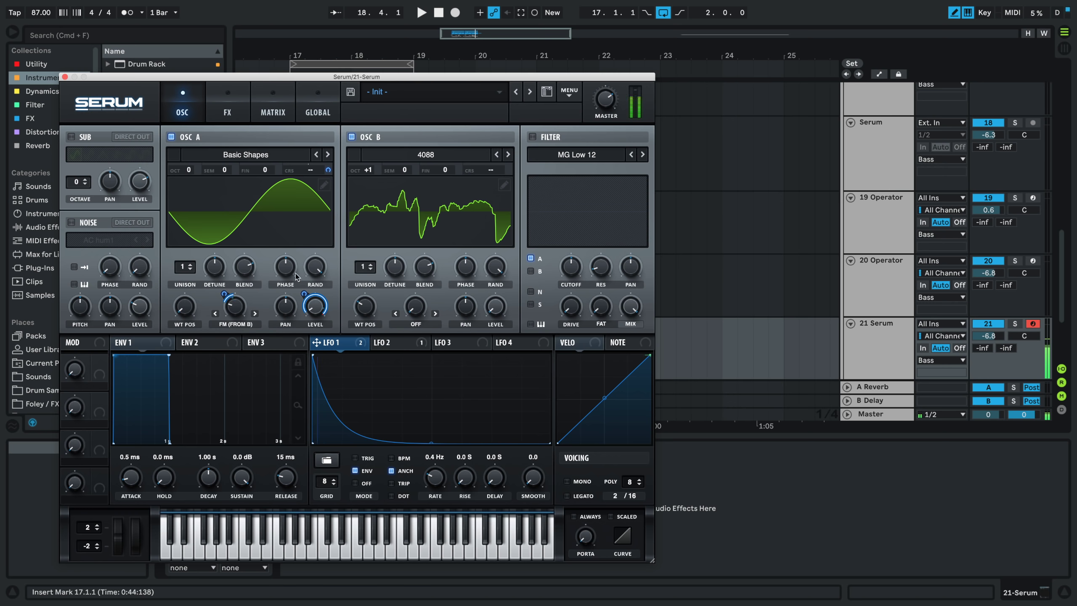
- Try wavetable position 256 on oscillator B, switch its wavetable to Acid and lower the position
{"action": "left_click_drag", "start_coordinate": [367, 304], "coordinate": [370, 191]}
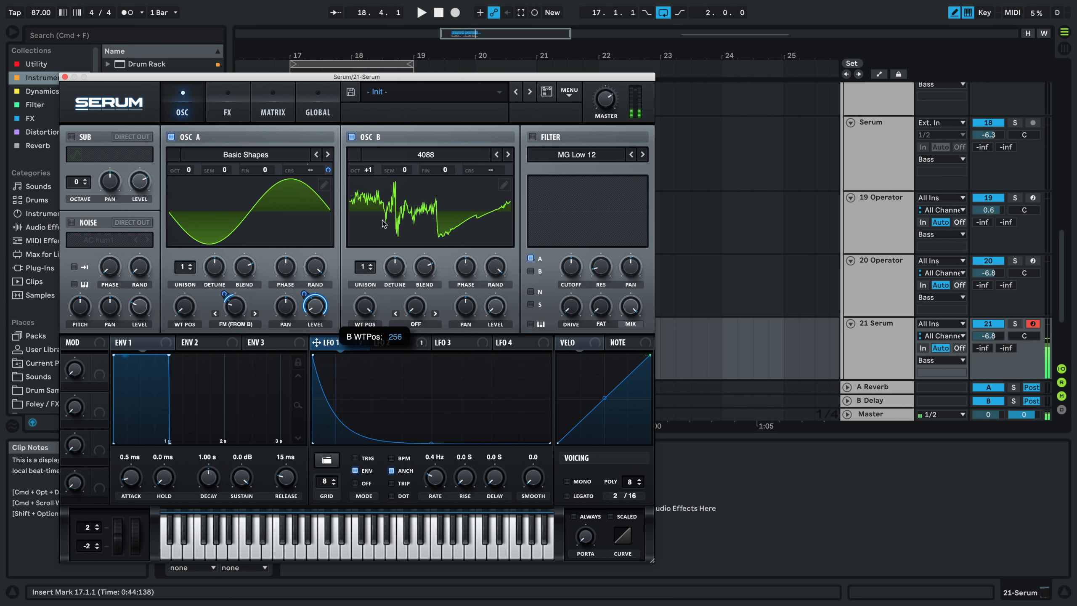
{"action": "left_click", "coordinate": [508, 155]}
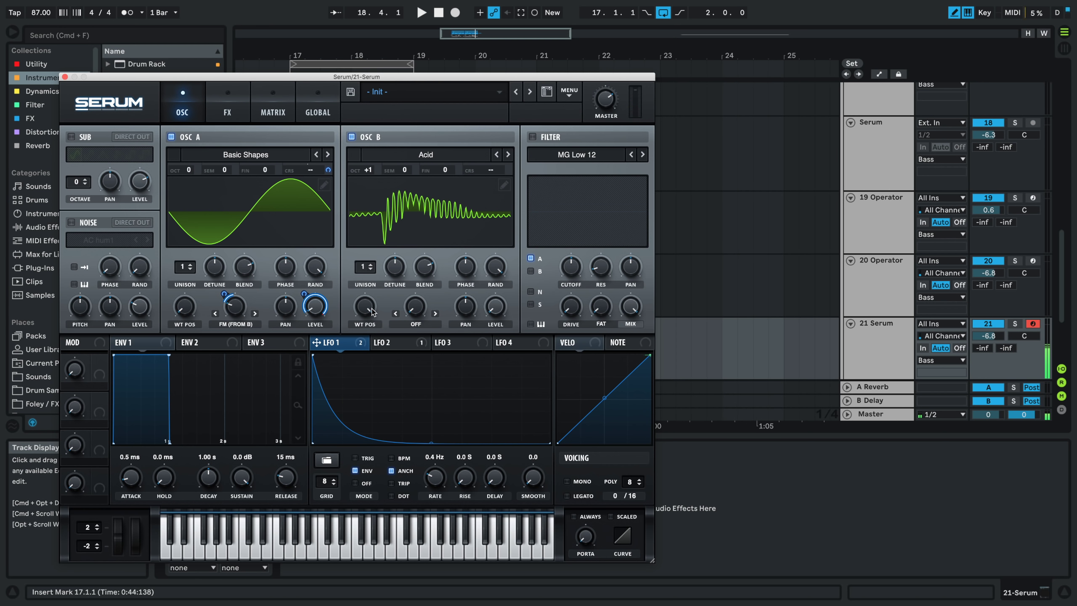
{"action": "left_click_drag", "start_coordinate": [364, 306], "coordinate": [358, 398]}
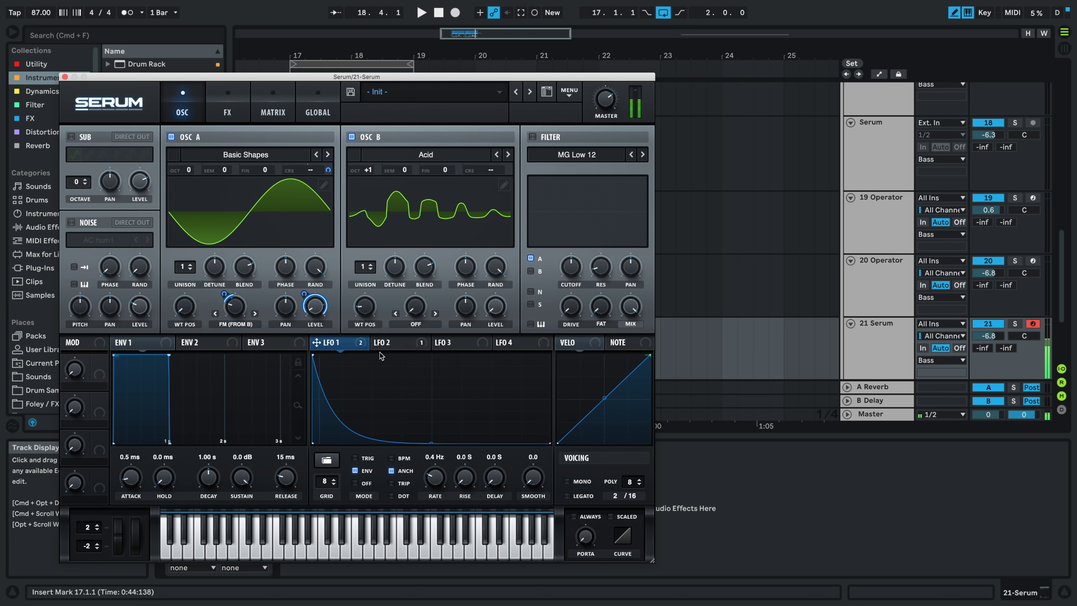
- Adjust oscillator A's phase and the LFO 1 modulation depth on its FM amount
{"action": "mouse_move", "coordinate": [232, 308]}
{"action": "left_click_drag", "start_coordinate": [282, 283], "coordinate": [279, 282]}
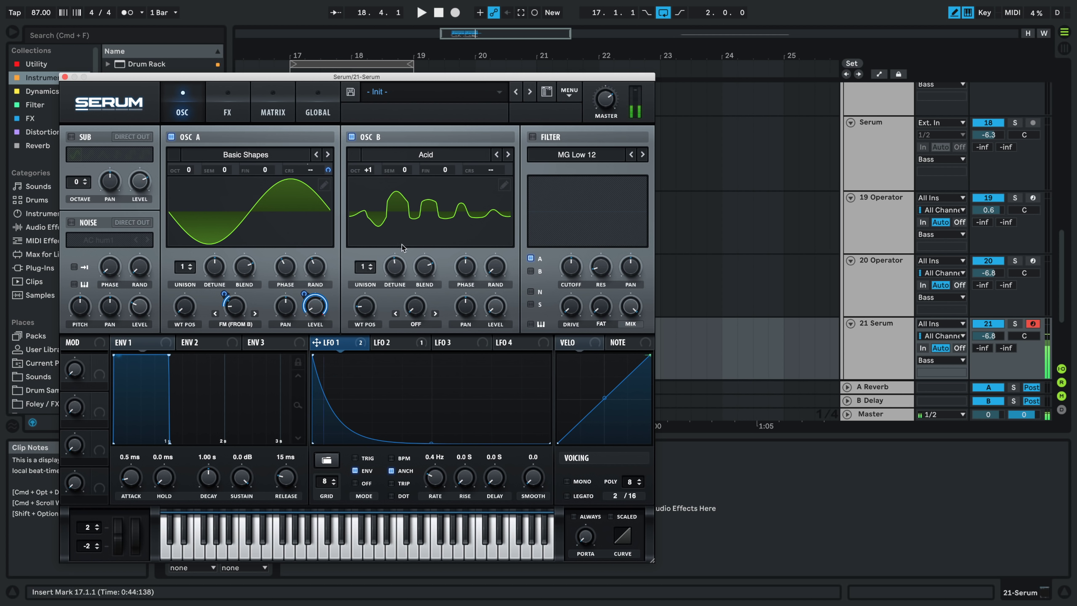
{"action": "left_click_drag", "start_coordinate": [225, 294], "coordinate": [226, 300]}
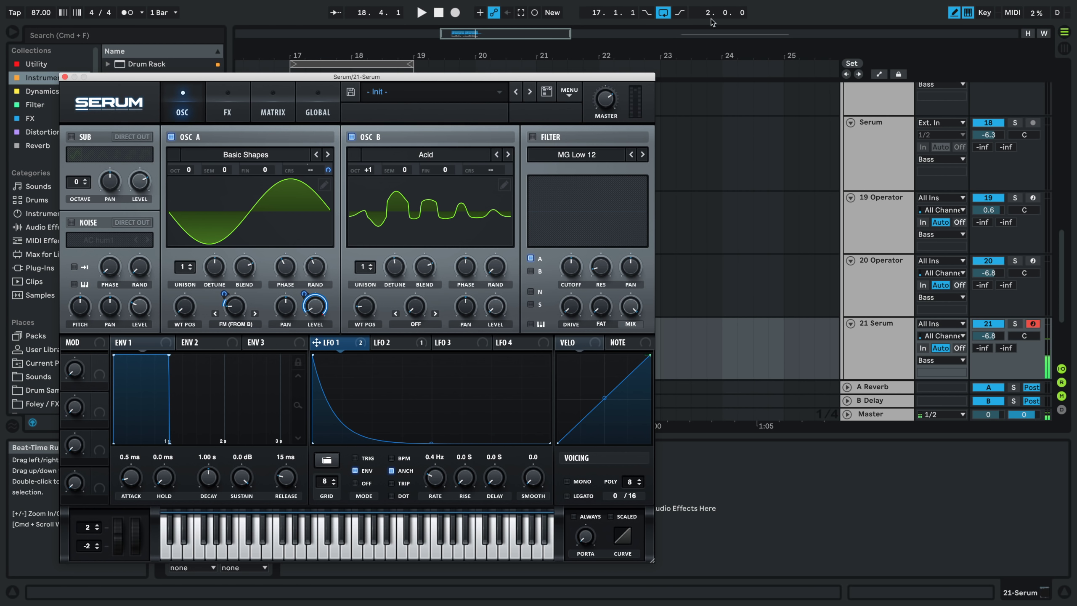
- Enable the filter, set its type to Phs 48+ and adjust its resonance and drive
{"action": "left_click", "coordinate": [533, 137]}
{"action": "left_click", "coordinate": [574, 157]}
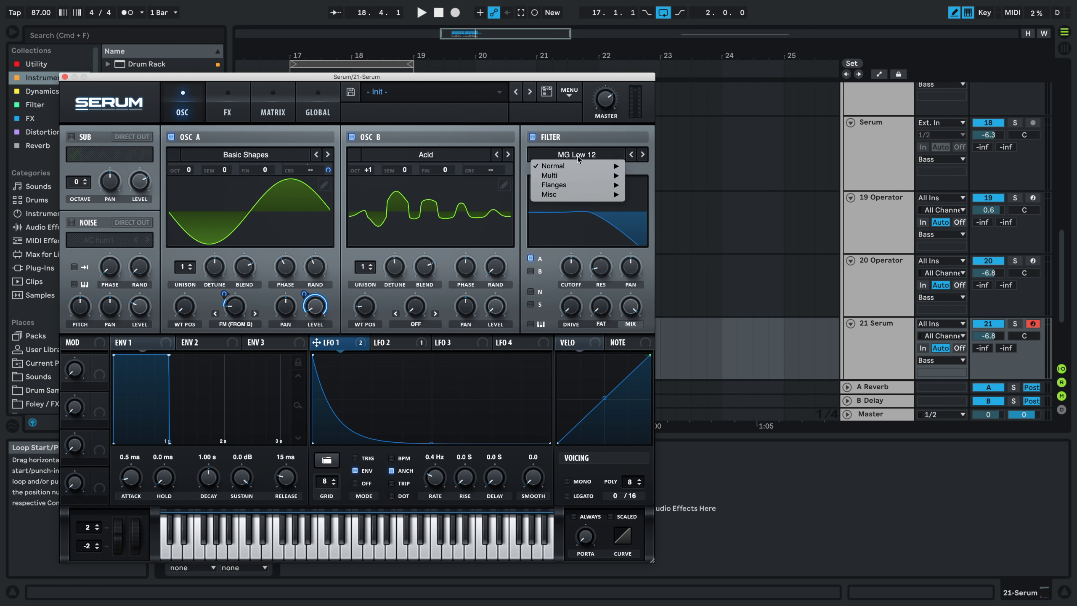
{"action": "mouse_move", "coordinate": [598, 189]}
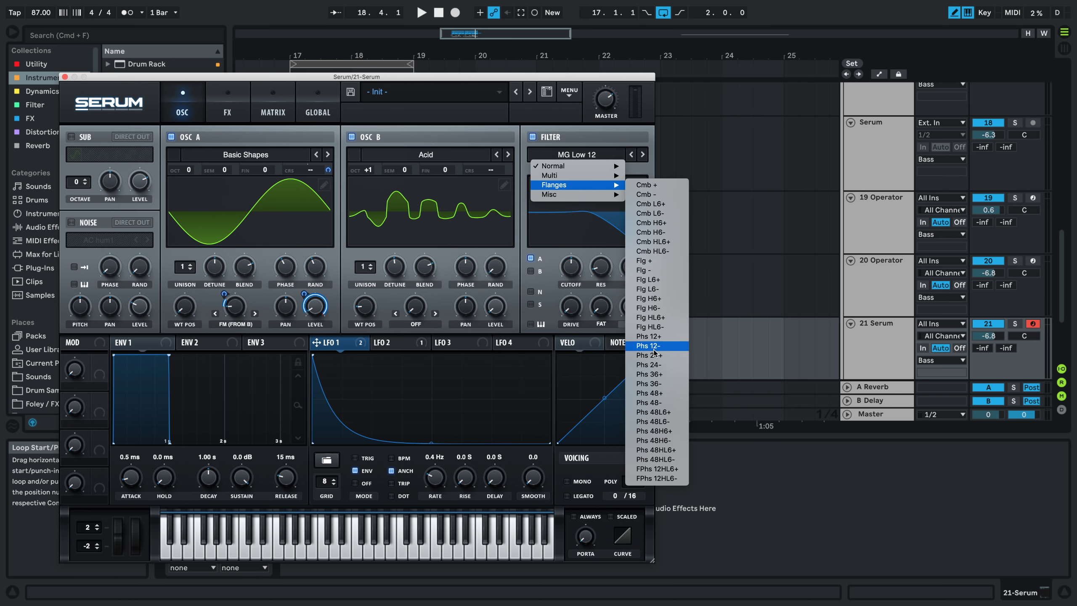
{"action": "left_click", "coordinate": [648, 393]}
{"action": "left_click_drag", "start_coordinate": [601, 268], "coordinate": [601, 252]}
{"action": "left_click_drag", "start_coordinate": [575, 309], "coordinate": [602, 248]}
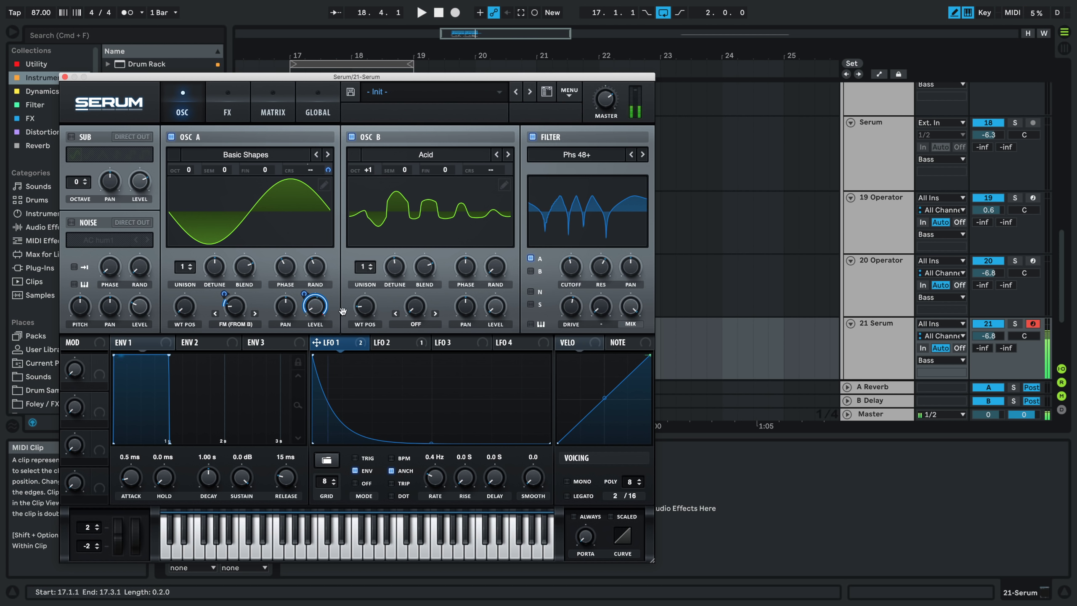
- Set the LFO 2 modulation amount on oscillator A's coarse pitch to 37
{"action": "left_click_drag", "start_coordinate": [373, 350], "coordinate": [326, 169]}
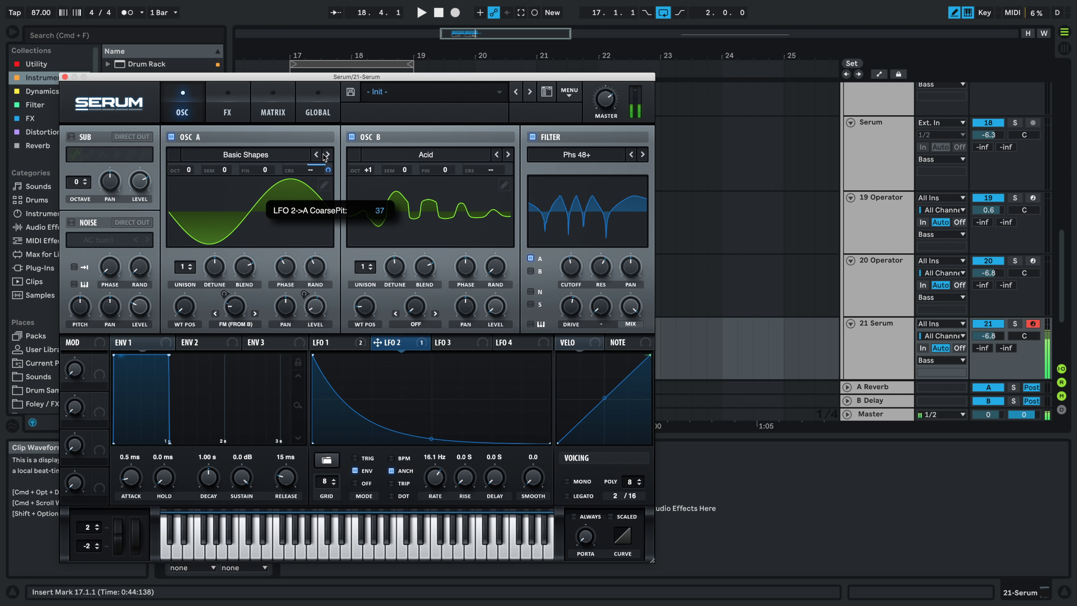
- Set the rate of LFO 1 to 0.6 Hz
{"action": "left_click", "coordinate": [339, 343]}
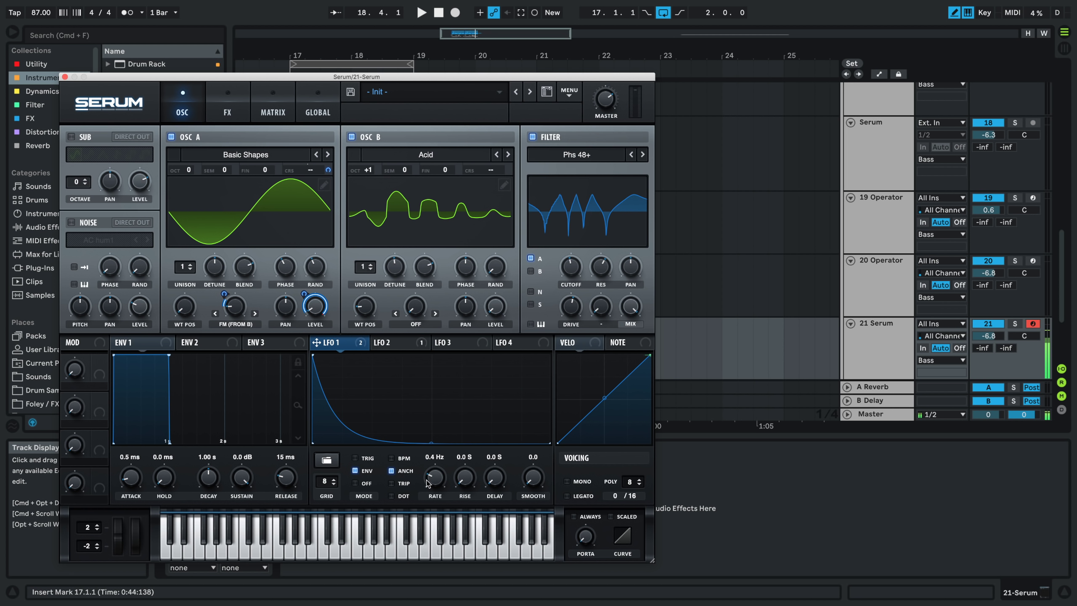
{"action": "left_click_drag", "start_coordinate": [433, 483], "coordinate": [433, 469]}
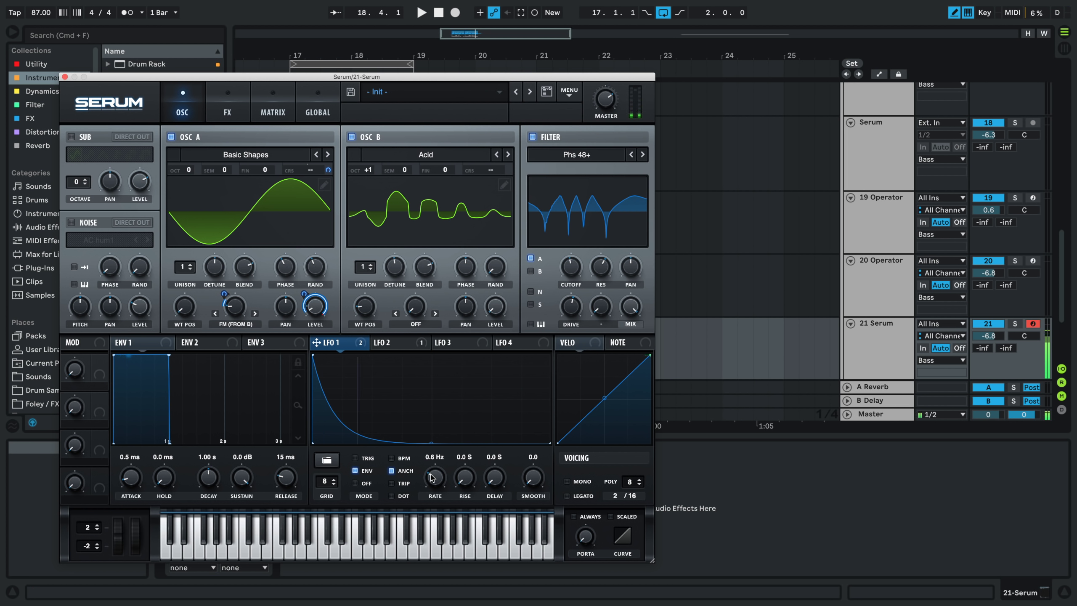
- Enable the noise oscillator with AC hum2 routed through the filter, and modulate its level with LFO 1 at 49
{"action": "left_click", "coordinate": [71, 222]}
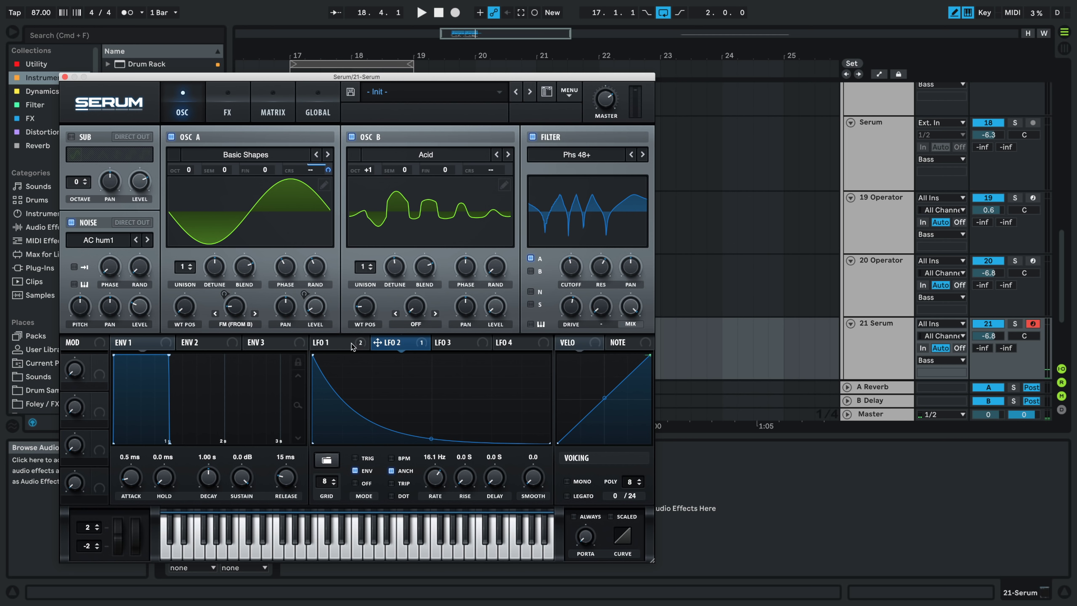
{"action": "left_click_drag", "start_coordinate": [316, 343], "coordinate": [140, 307]}
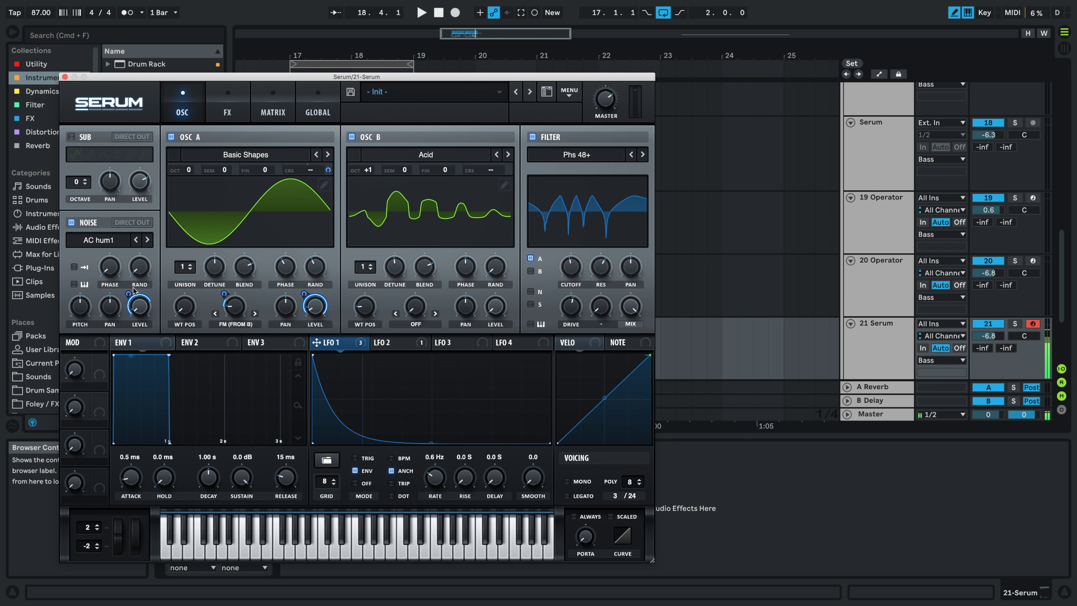
{"action": "left_click", "coordinate": [147, 240]}
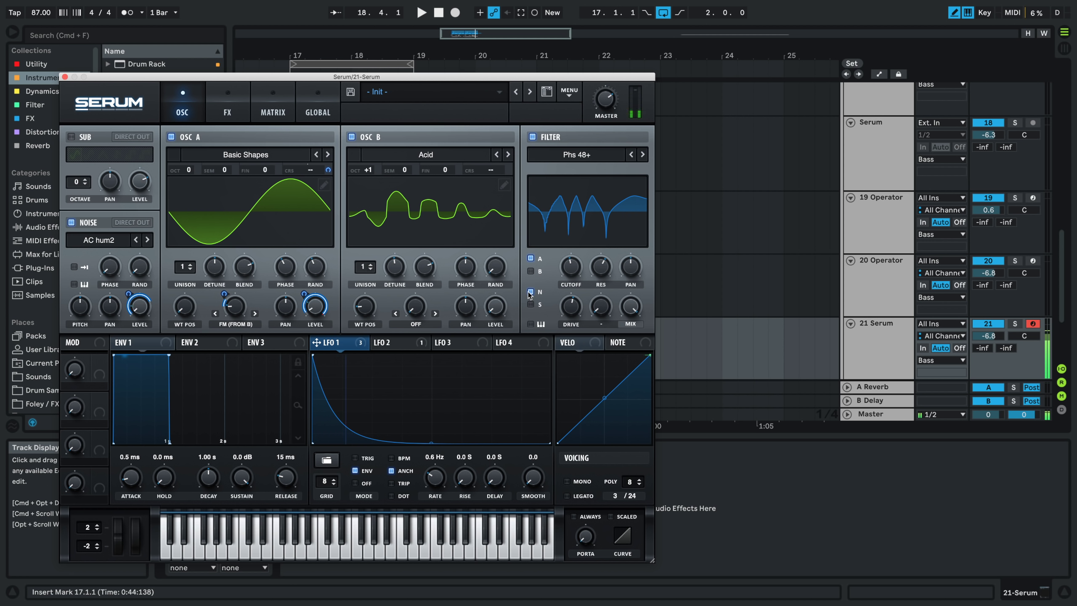
{"action": "mouse_move", "coordinate": [128, 293]}
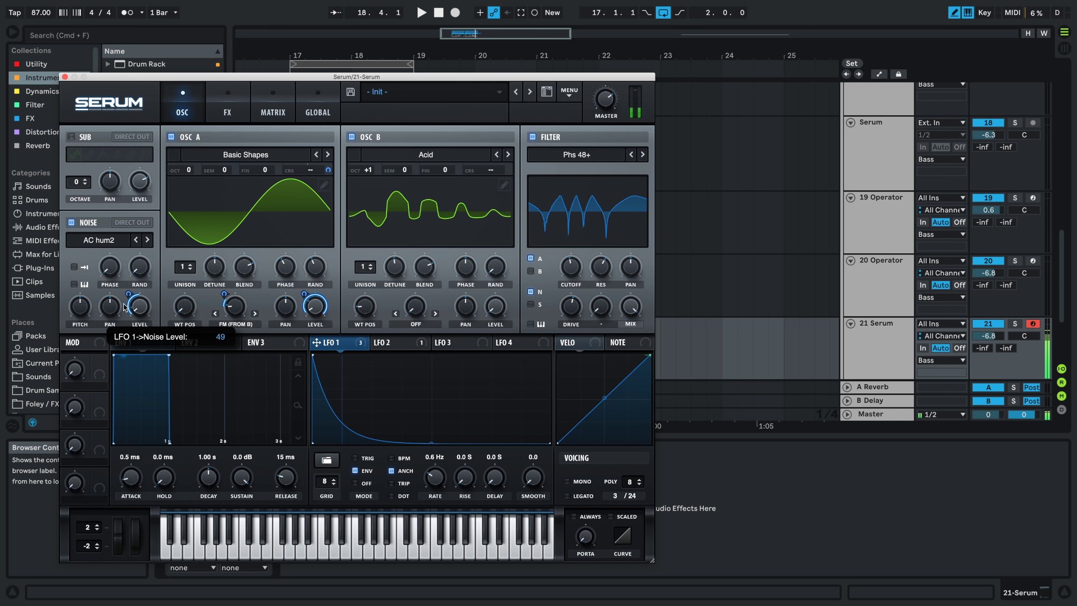
- Play the loop and set the 21 Serum track's volume to -2.5 dB
{"action": "key", "text": "space"}
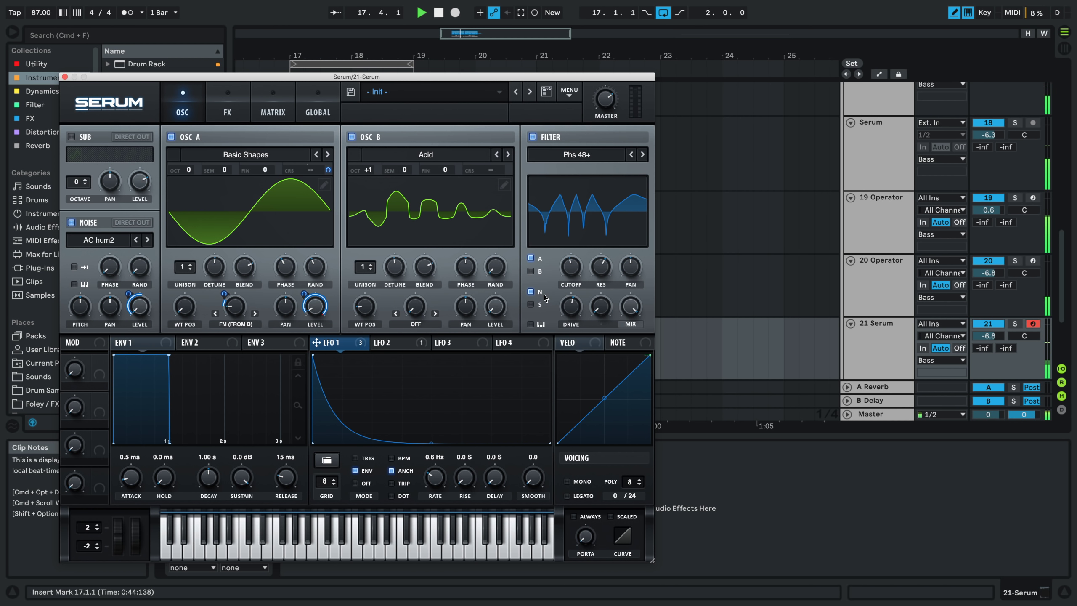
{"action": "mouse_move", "coordinate": [988, 335]}
{"action": "left_mouse_down"}
{"action": "mouse_move", "coordinate": [988, 322]}
{"action": "mouse_move", "coordinate": [991, 343]}
{"action": "left_mouse_up"}
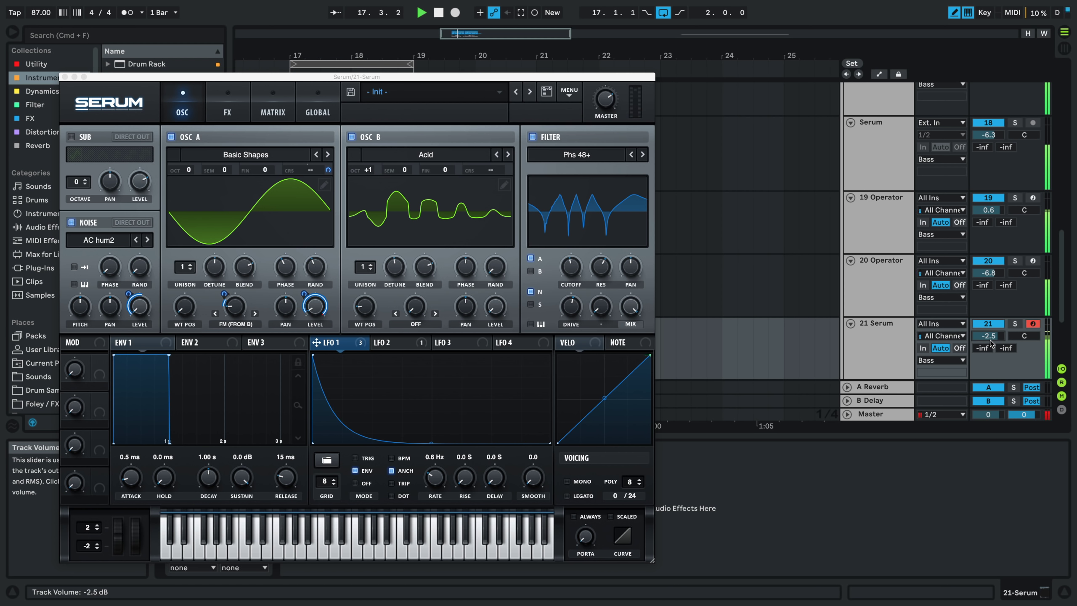
{"action": "key", "text": "space"}
- Audition the Serum sound by playing notes over the looped bars 17 and 18
{"action": "key", "text": "z"}
{"action": "key", "text": "d"}
{"action": "key", "text": "z"}
{"action": "key", "text": "space"}
{"action": "key", "text": "d"}
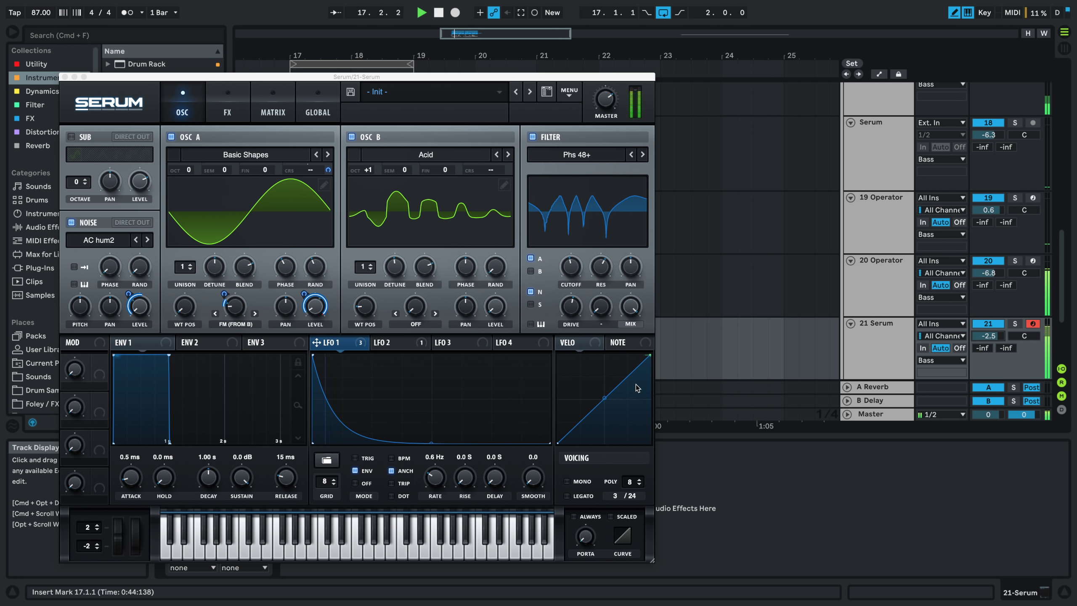
{"action": "key", "text": "space"}
{"action": "key", "text": "space"}
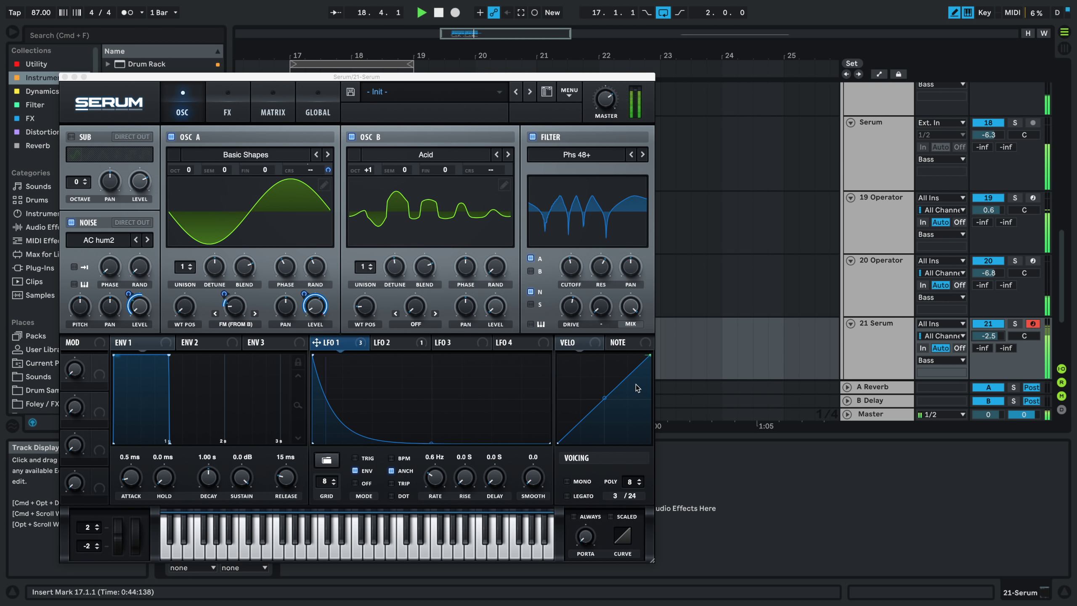
{"action": "key", "text": "b"}
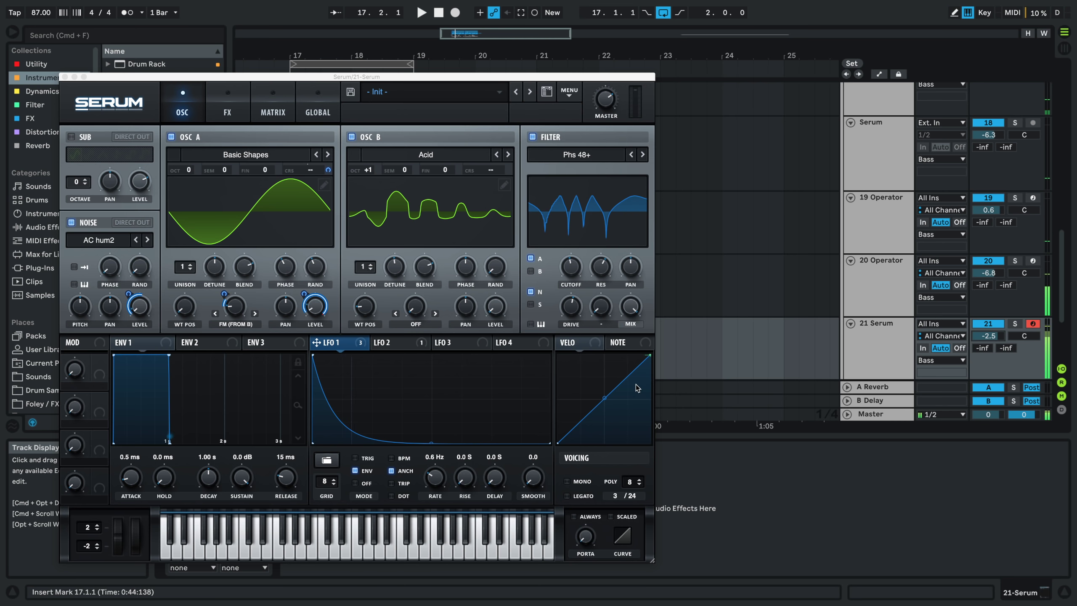
- Set oscillator B's octave to 0 and adjust the LFO 1 modulation depth on oscillator A's FM amount
{"action": "left_click", "coordinate": [369, 174]}
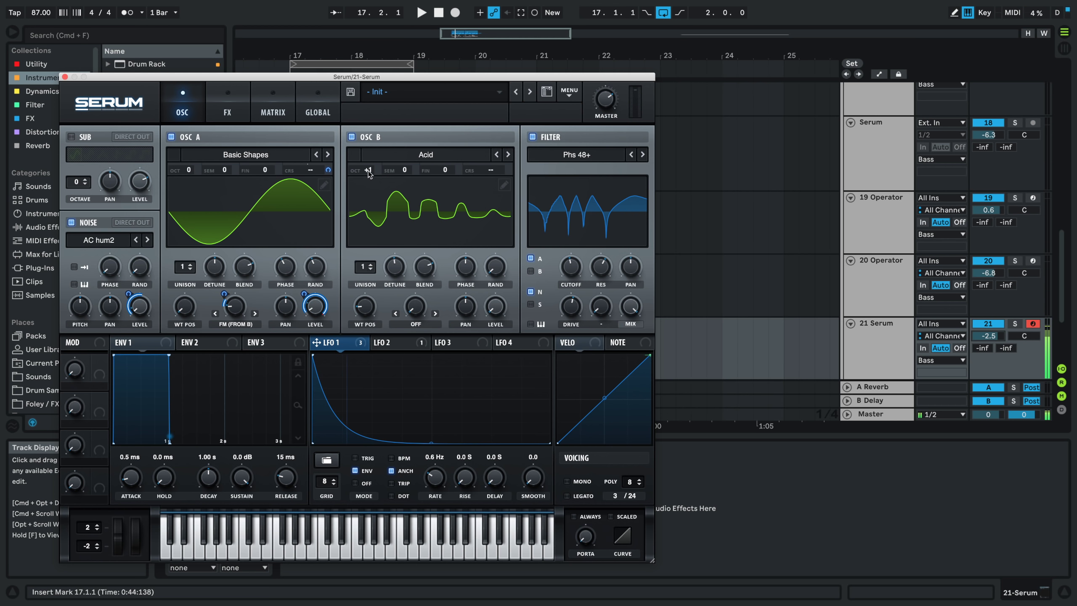
{"action": "left_click_drag", "start_coordinate": [369, 171], "coordinate": [369, 176]}
{"action": "mouse_move", "coordinate": [225, 292]}
{"action": "left_mouse_down"}
{"action": "mouse_move", "coordinate": [228, 276]}
{"action": "mouse_move", "coordinate": [225, 288]}
{"action": "left_mouse_up"}
{"action": "key", "text": "space"}
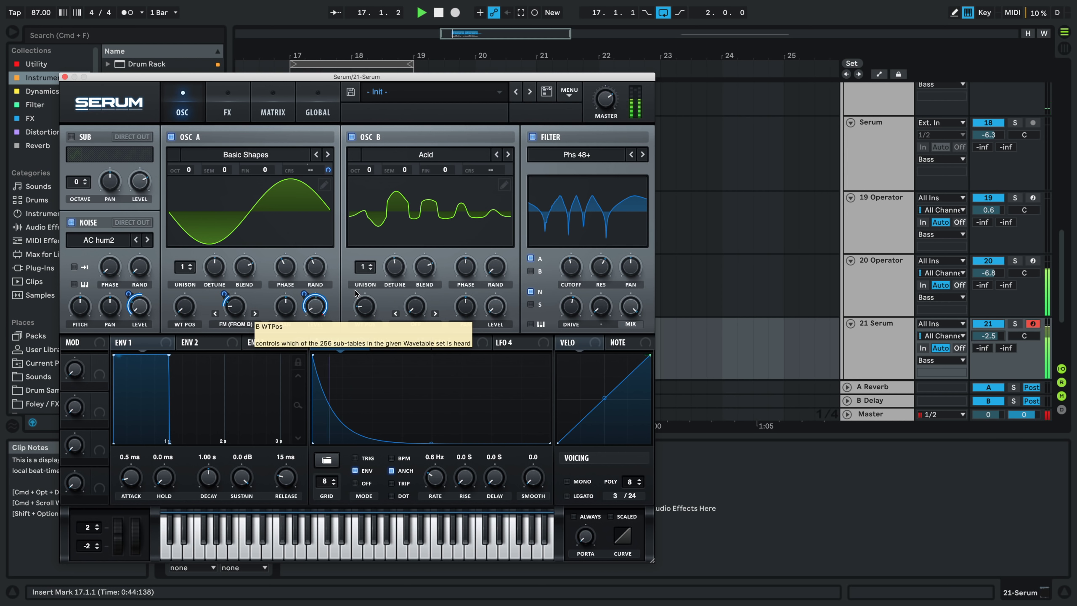
- Close the Serum window and mute the 20 Operator track
{"action": "left_click", "coordinate": [64, 77]}
{"action": "left_click", "coordinate": [994, 323]}
{"action": "key", "text": "space"}
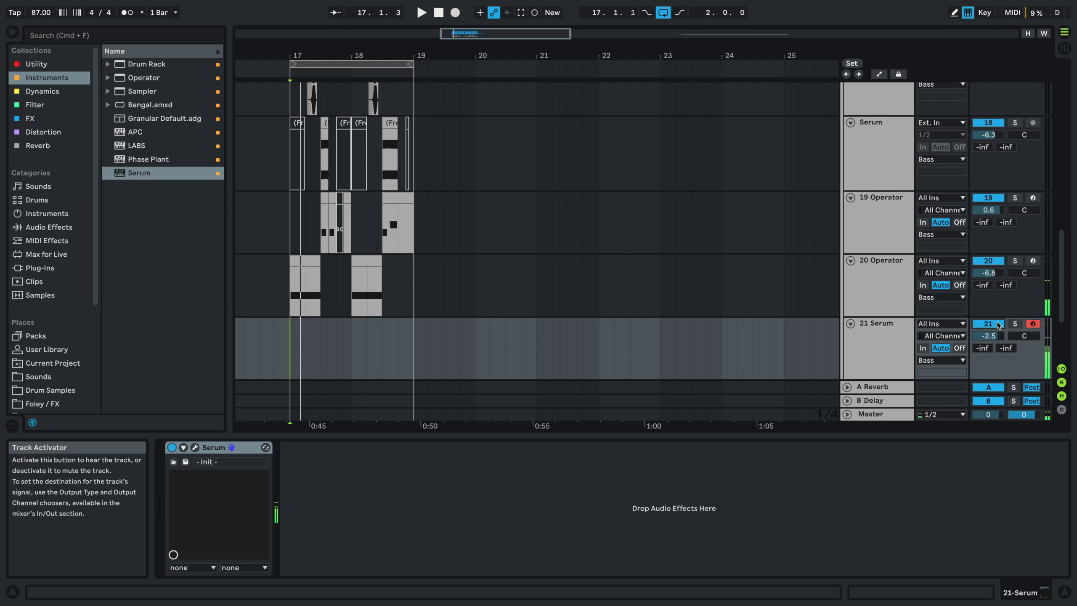
{"action": "left_click", "coordinate": [987, 261]}
{"action": "key", "text": "space"}
- Audition the start of bar 17 repeatedly with the Serum sound in place of the muted Operator part
{"action": "key", "text": "space"}
{"action": "key", "text": "space"}
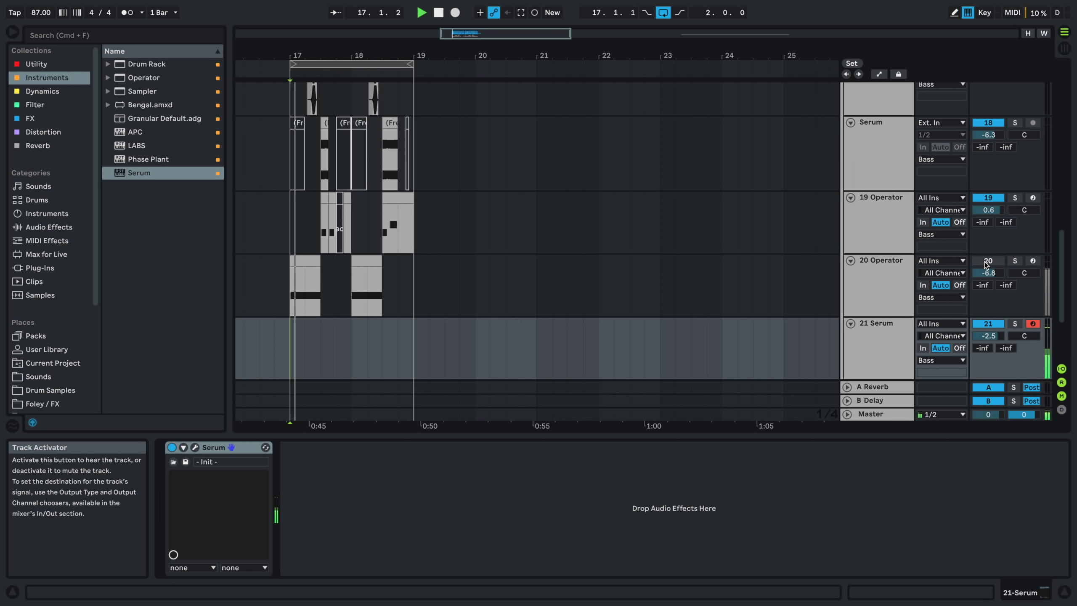
{"action": "key", "text": "space"}
{"action": "key", "text": "space"}
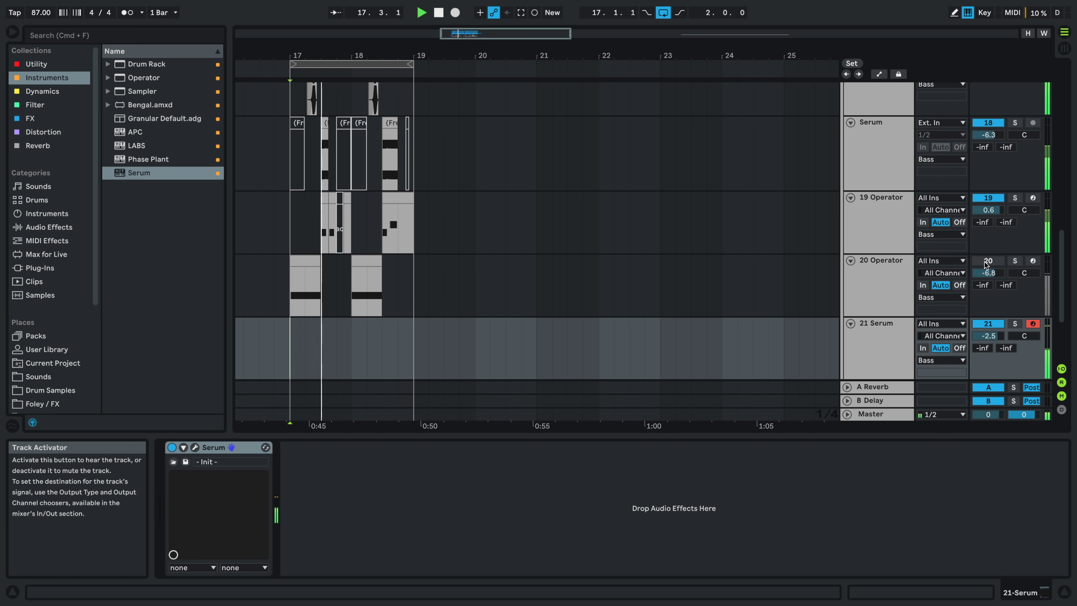
{"action": "key", "text": "space"}
{"action": "key", "text": "space"}
{"action": "key", "text": "space"}
{"action": "key", "text": "space"}
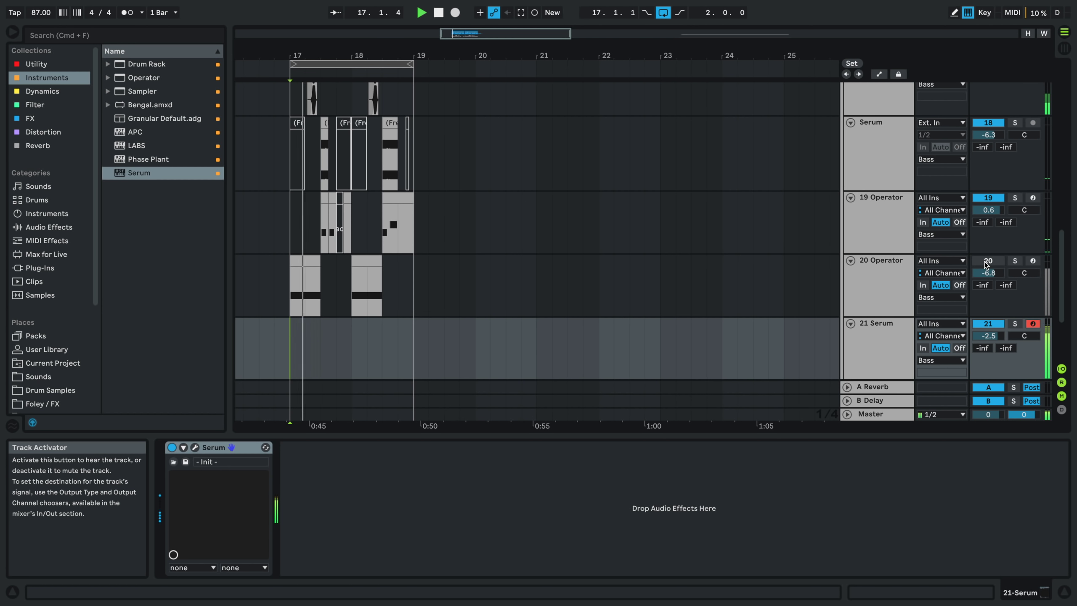
{"action": "key", "text": "space"}
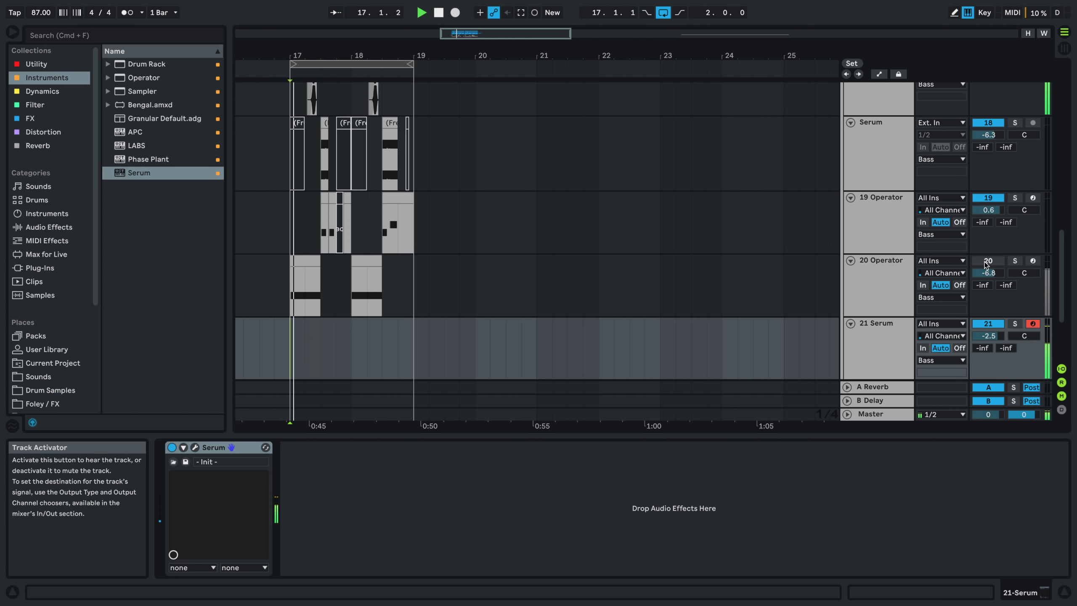
- Reopen the Serum window and set the rate of LFO 1 to 0.5 Hz
{"action": "left_click", "coordinate": [195, 447]}
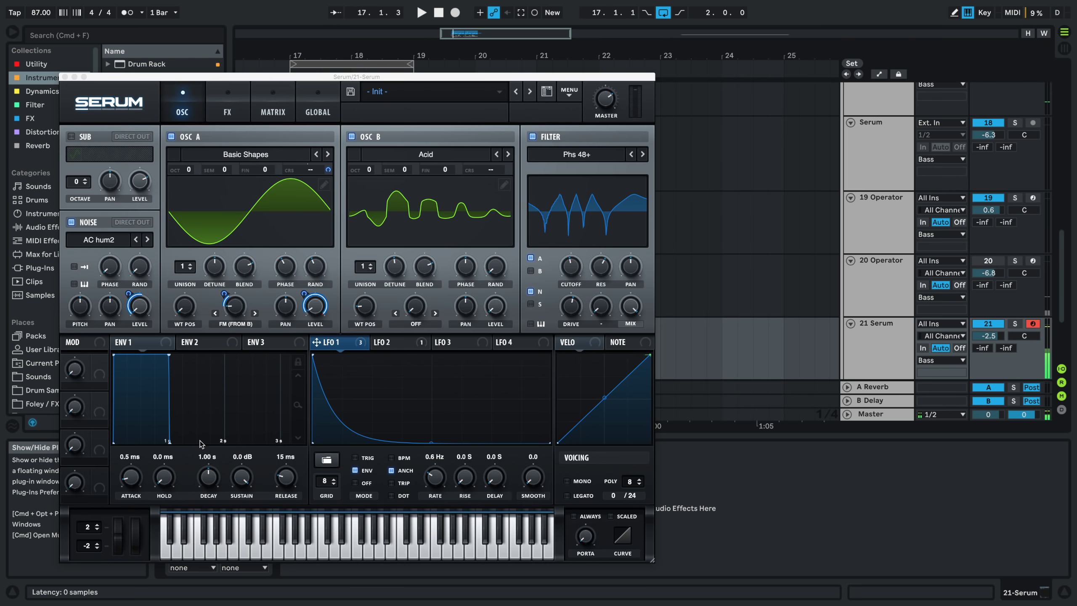
{"action": "left_click_drag", "start_coordinate": [442, 491], "coordinate": [442, 484]}
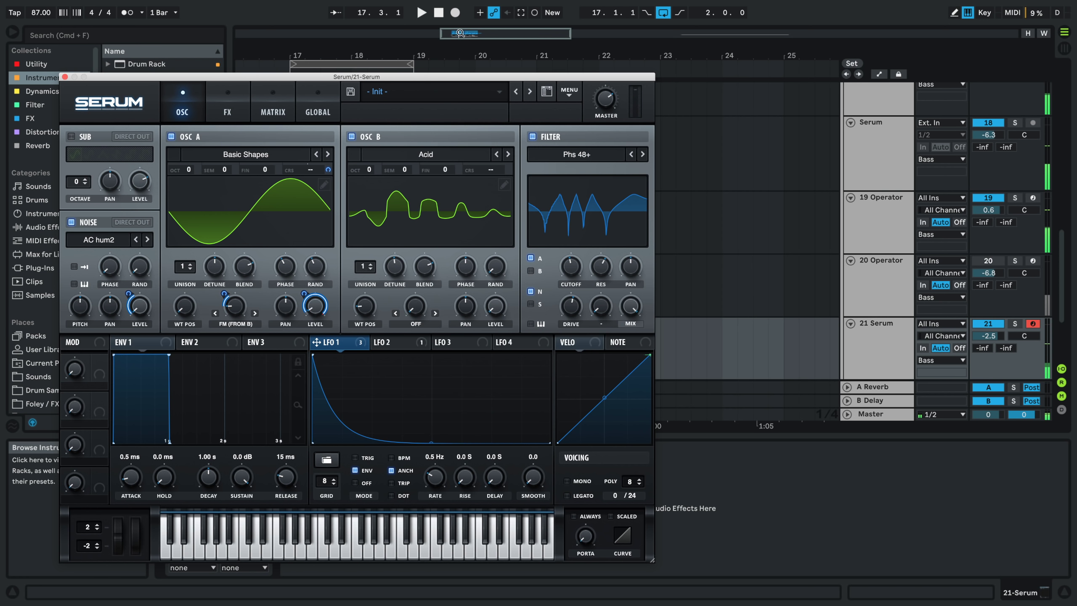
- Move the Serum window aside and open the one-bar MIDI clip at bar 17 on the 21 Serum track
{"action": "left_click_drag", "start_coordinate": [455, 80], "coordinate": [929, 463]}
{"action": "key", "text": "space"}
{"action": "left_click", "coordinate": [325, 329]}
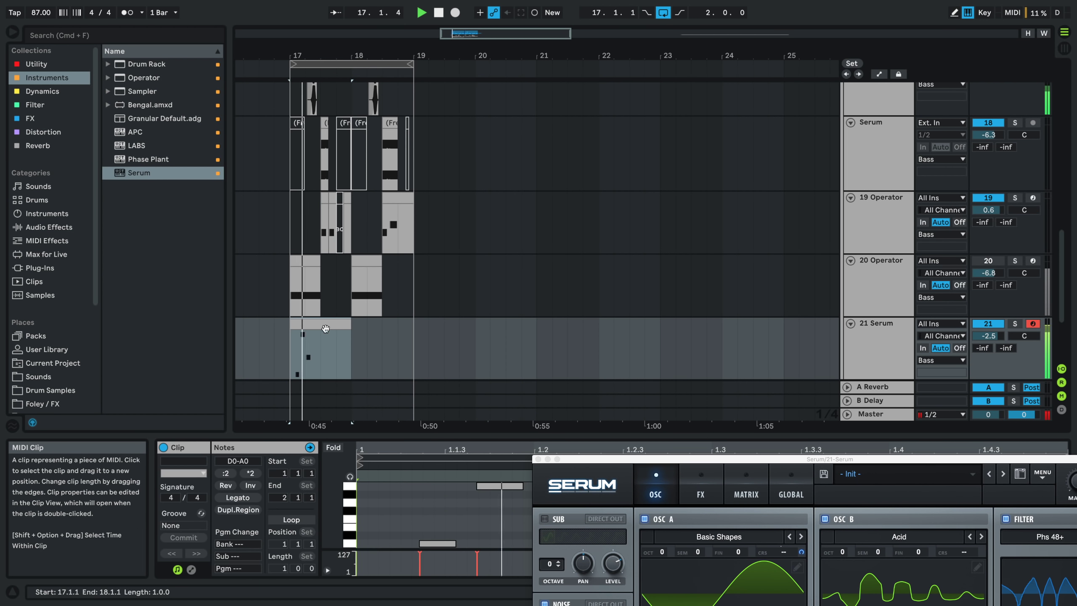
{"action": "key", "text": "space"}
{"action": "left_click_drag", "start_coordinate": [594, 459], "coordinate": [872, 402]}
{"action": "left_click", "coordinate": [602, 527]}
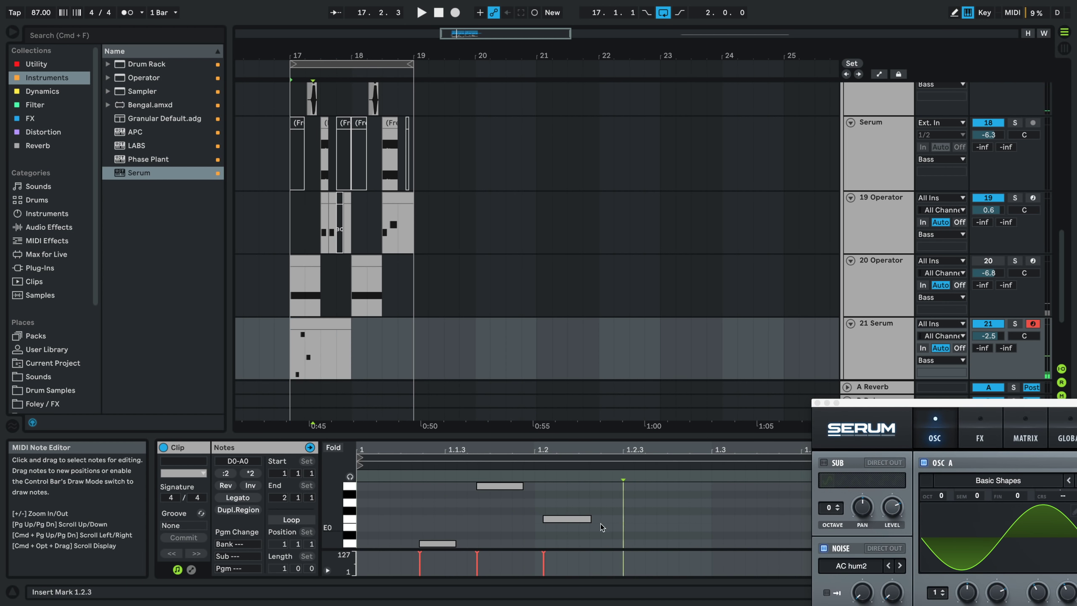
- Nudge the clip's D0 and A0 notes slightly off the grid near 1.1.2 and 1.1.3 while checking the timing in playback
{"action": "left_click_drag", "start_coordinate": [450, 545], "coordinate": [436, 545]}
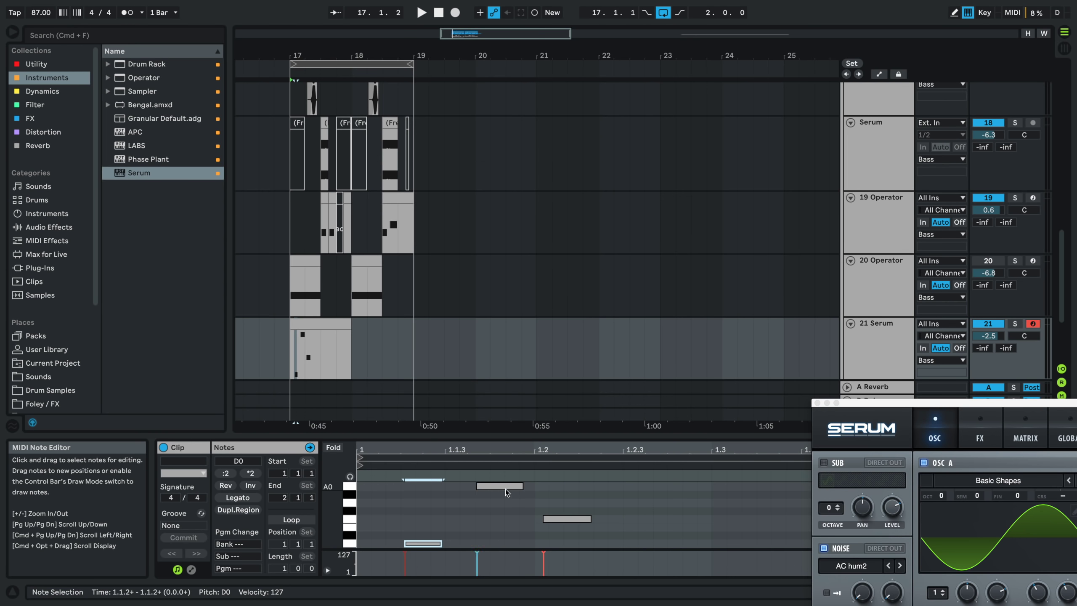
{"action": "left_click_drag", "start_coordinate": [511, 487], "coordinate": [496, 486]}
{"action": "key", "text": "space"}
{"action": "left_click_drag", "start_coordinate": [428, 544], "coordinate": [437, 544]}
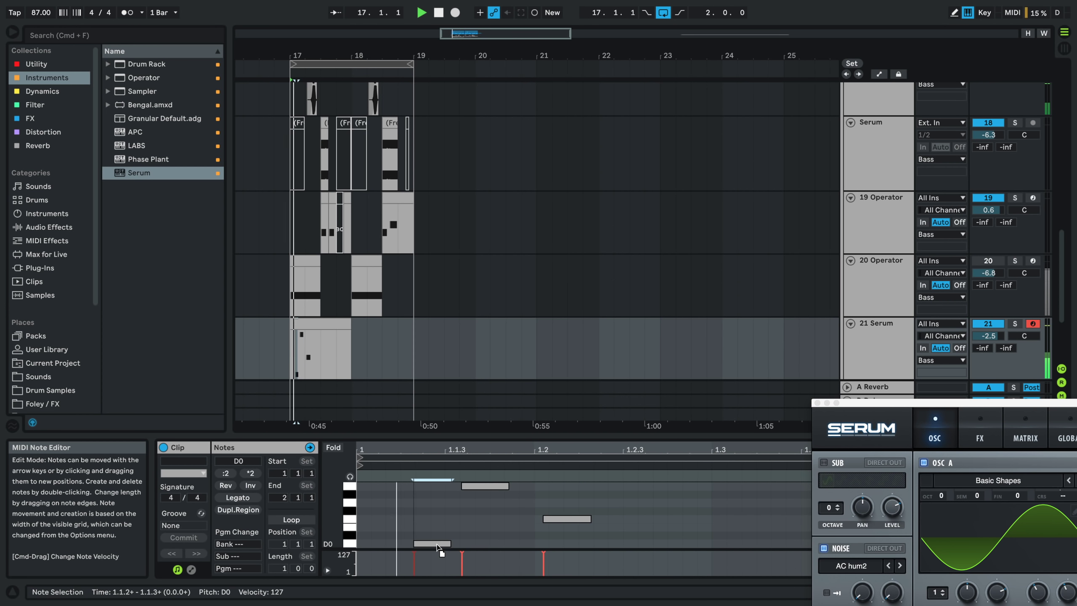
{"action": "left_click_drag", "start_coordinate": [485, 486], "coordinate": [499, 487]}
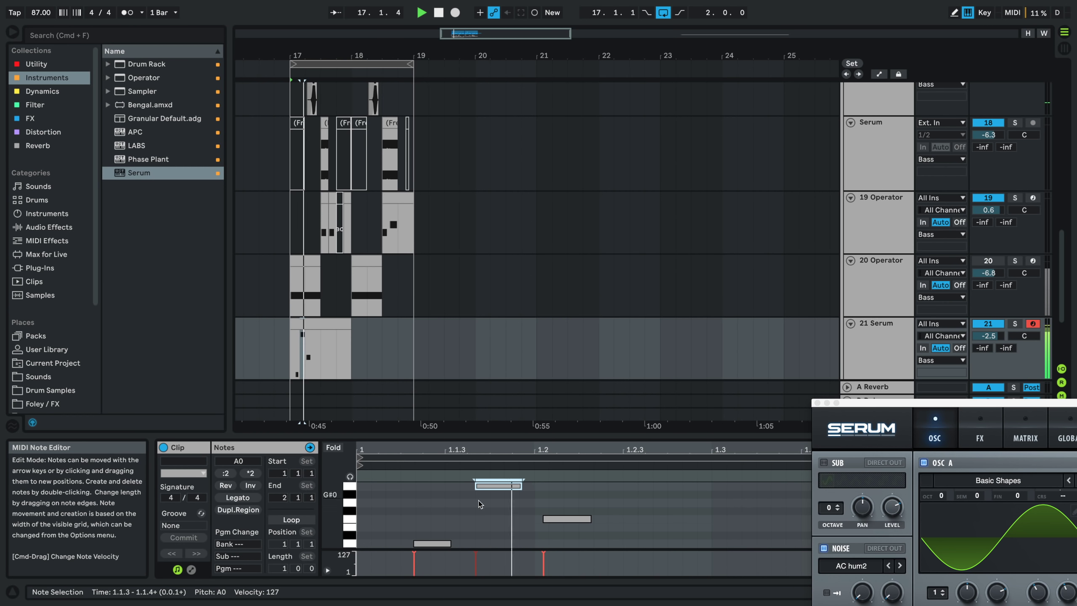
{"action": "left_click", "coordinate": [436, 545]}
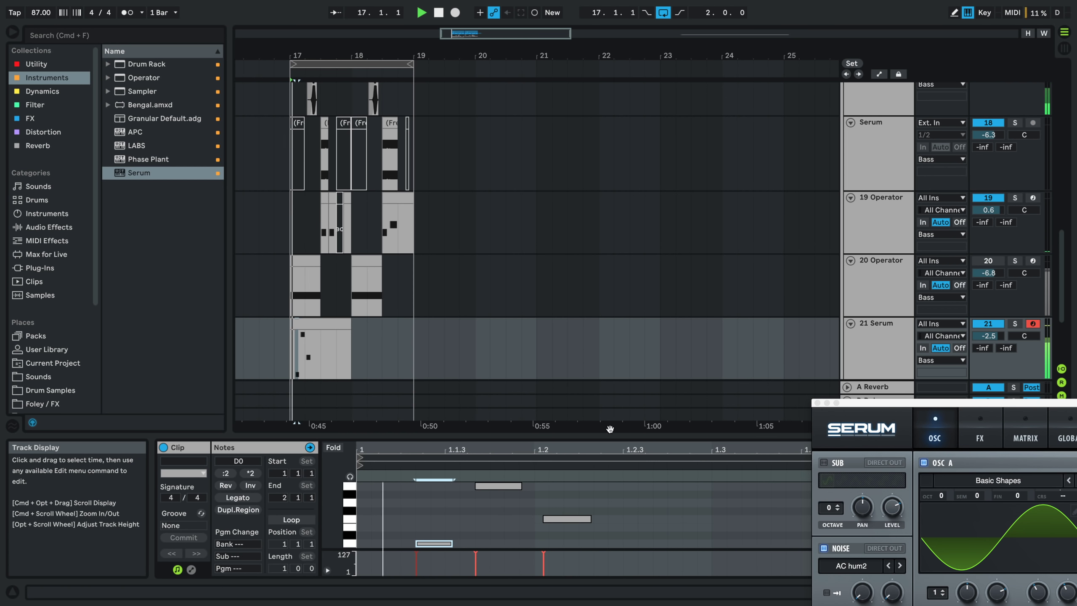
- Bring the Serum window back into view and enable the sub oscillator with a triangle waveform at octave 2
{"action": "left_click_drag", "start_coordinate": [858, 403], "coordinate": [351, 123]}
{"action": "left_click", "coordinate": [316, 182]}
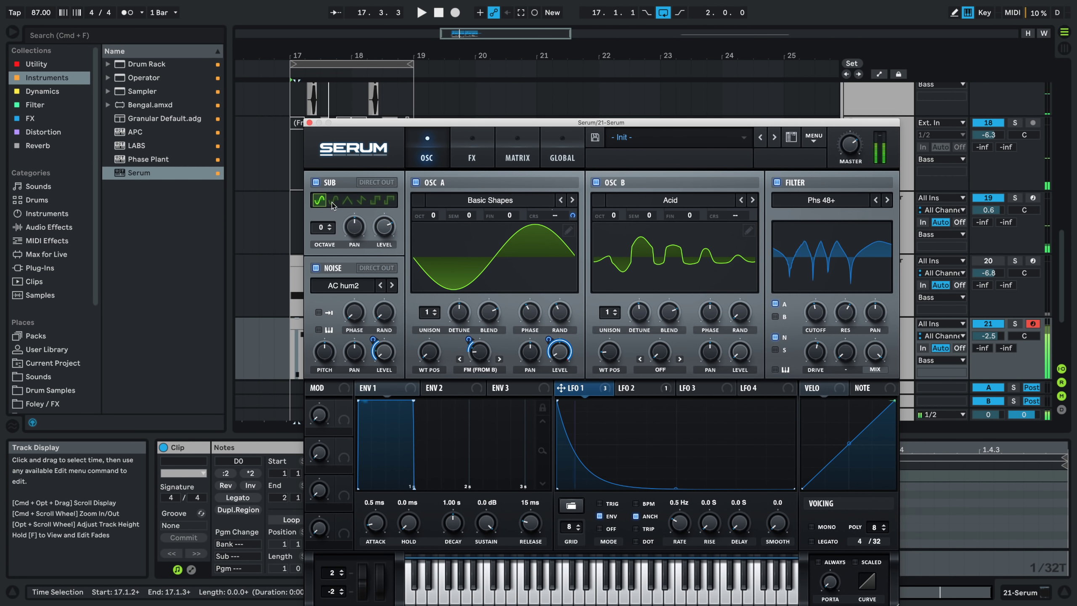
{"action": "left_click_drag", "start_coordinate": [310, 231], "coordinate": [316, 164]}
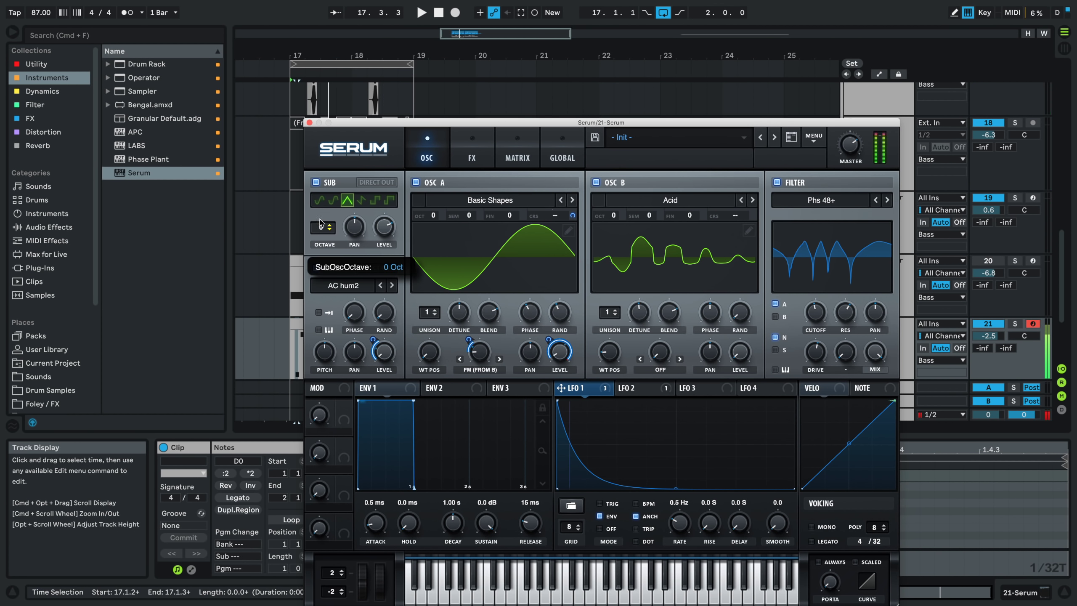
{"action": "left_click_drag", "start_coordinate": [321, 224], "coordinate": [322, 194]}
- Assign LFO 1 to the sub oscillator's level
{"action": "left_click", "coordinate": [631, 390]}
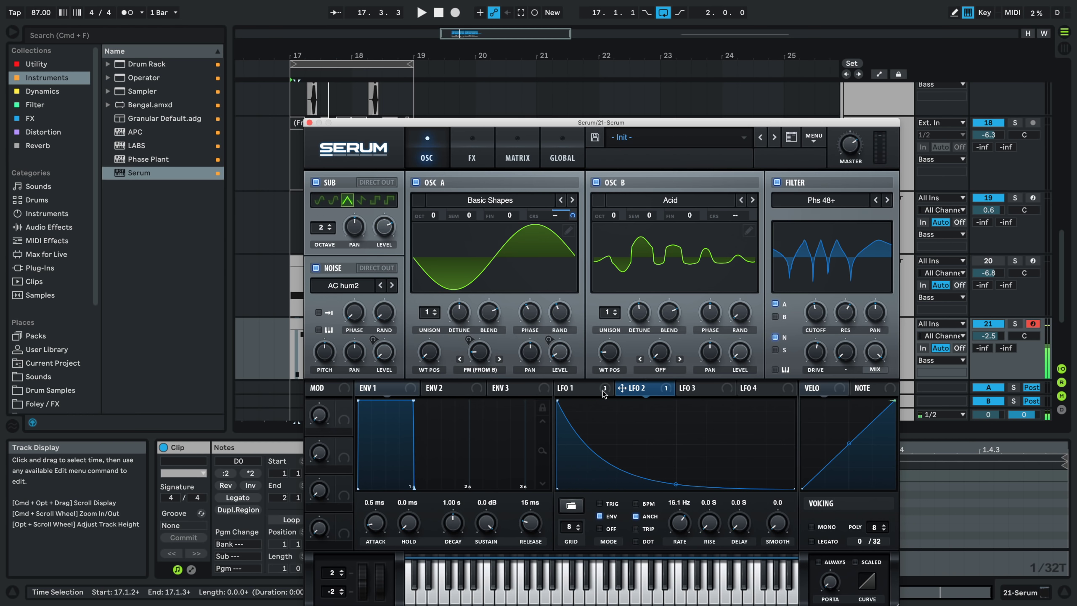
{"action": "left_click", "coordinate": [602, 391]}
{"action": "left_click_drag", "start_coordinate": [419, 259], "coordinate": [384, 227]}
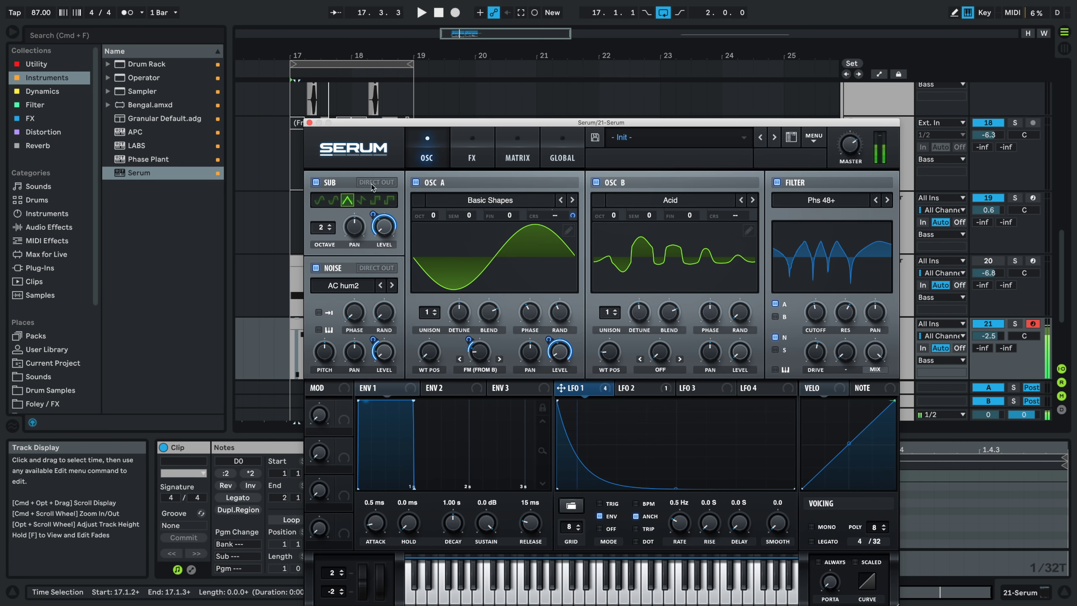
- Try other waveforms on the sub oscillator, including the square, and return to the triangle
{"action": "left_click", "coordinate": [376, 200]}
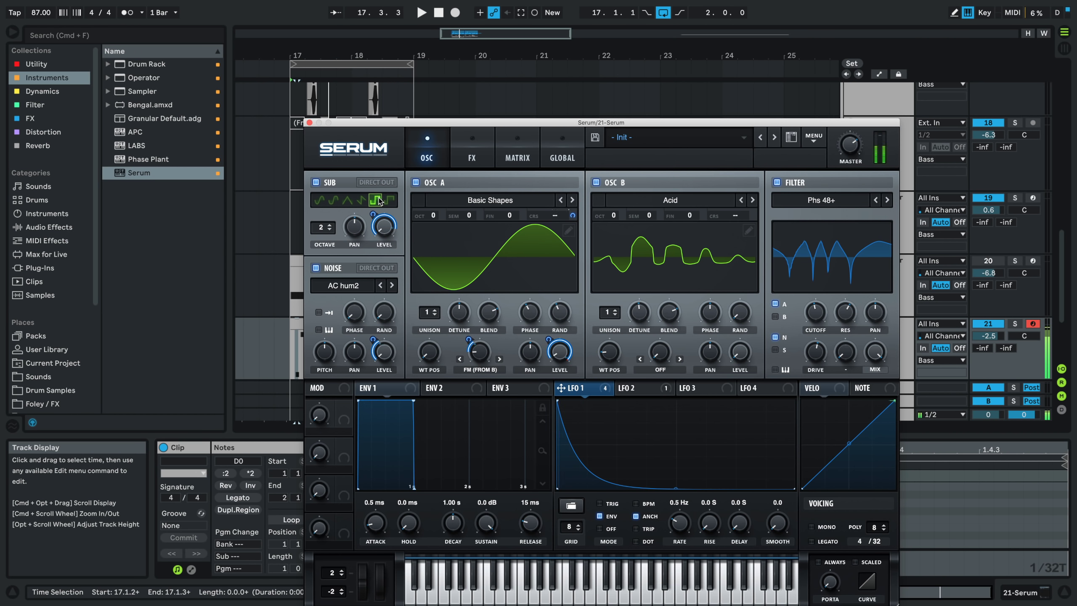
{"action": "left_click", "coordinate": [347, 200]}
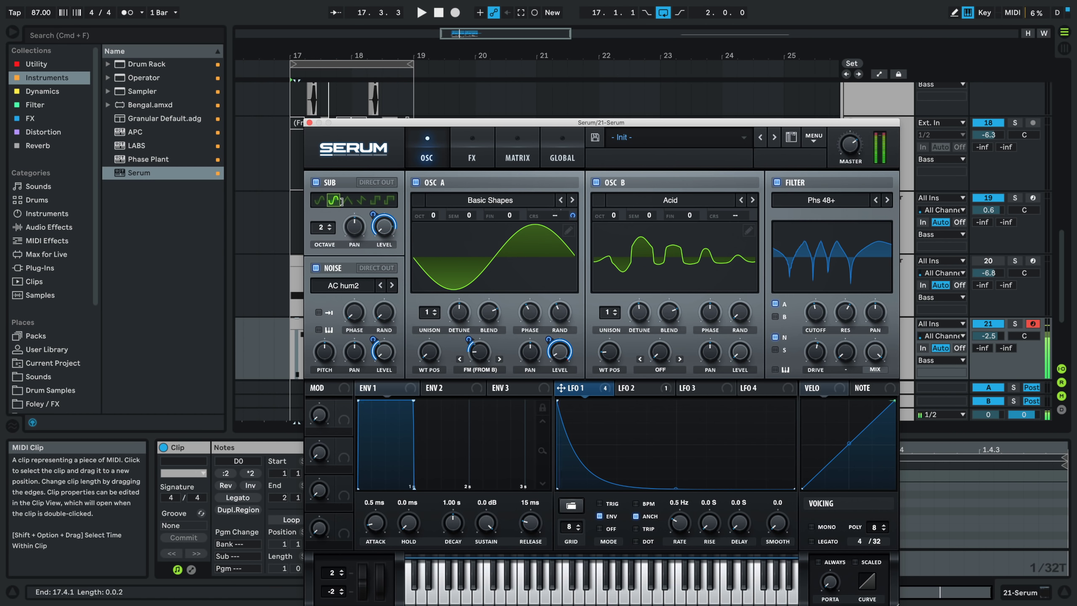
{"action": "left_click", "coordinate": [346, 200]}
- Set the sub oscillator's octave to 0 while playing the loop
{"action": "key", "text": "space"}
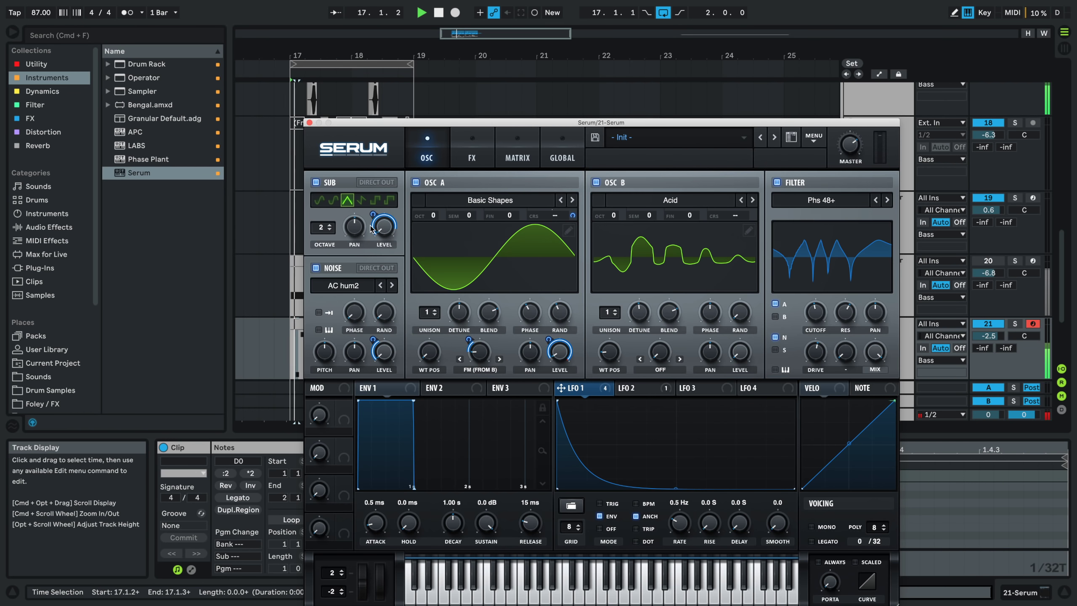
{"action": "left_click_drag", "start_coordinate": [323, 228], "coordinate": [323, 232]}
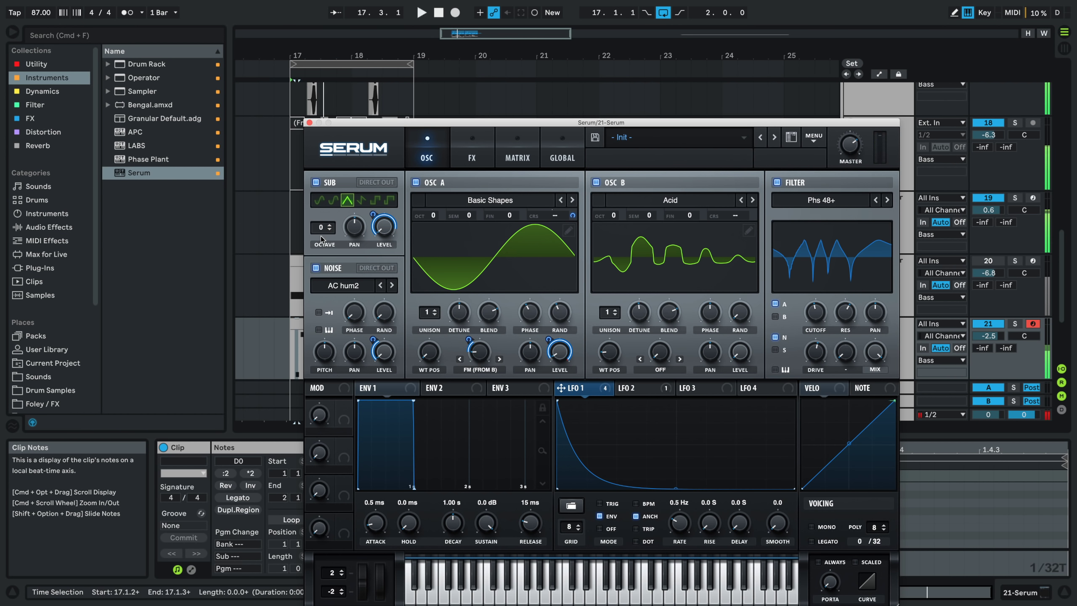
{"action": "key", "text": "space"}
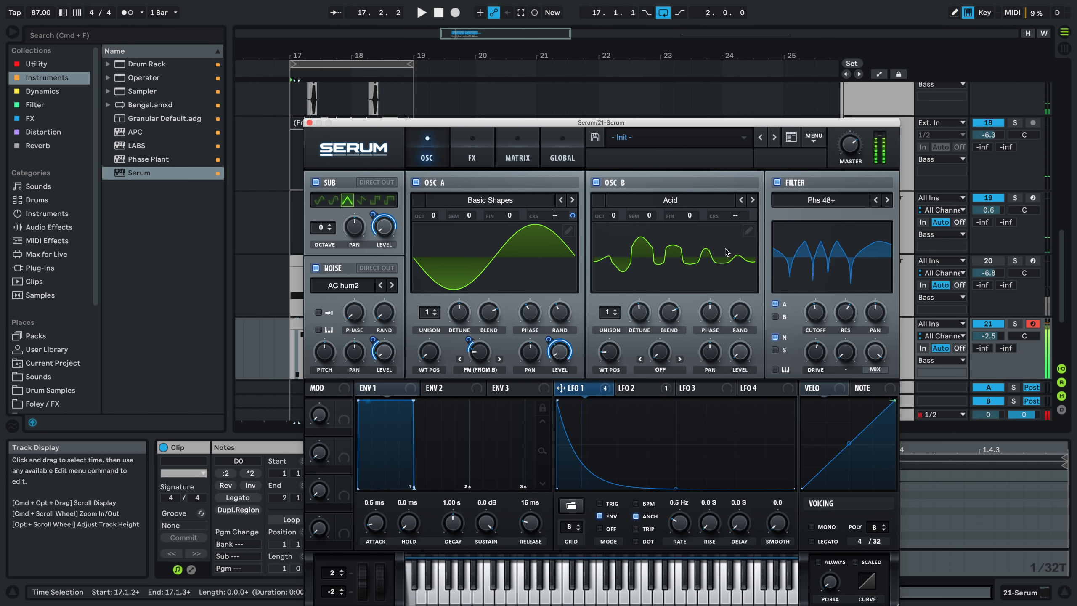
- Solo the Serum track 21 and set the sub oscillator's octave to 1 while the loop plays
{"action": "left_click", "coordinate": [1016, 324]}
{"action": "key", "text": "space"}
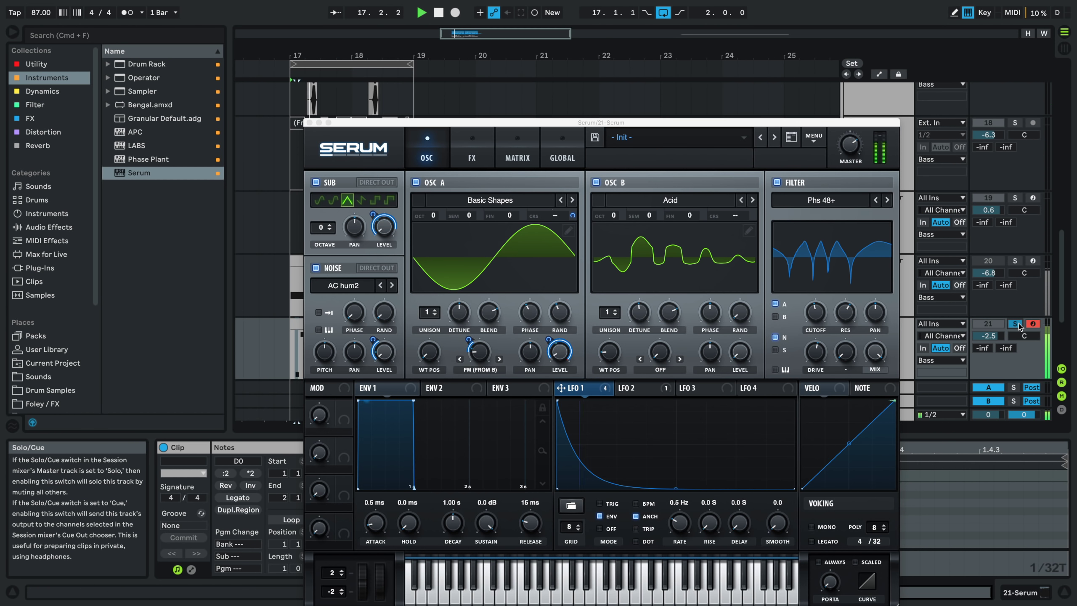
{"action": "mouse_move", "coordinate": [321, 228]}
{"action": "left_mouse_down"}
{"action": "mouse_move", "coordinate": [319, 200]}
{"action": "mouse_move", "coordinate": [316, 208]}
{"action": "left_mouse_up"}
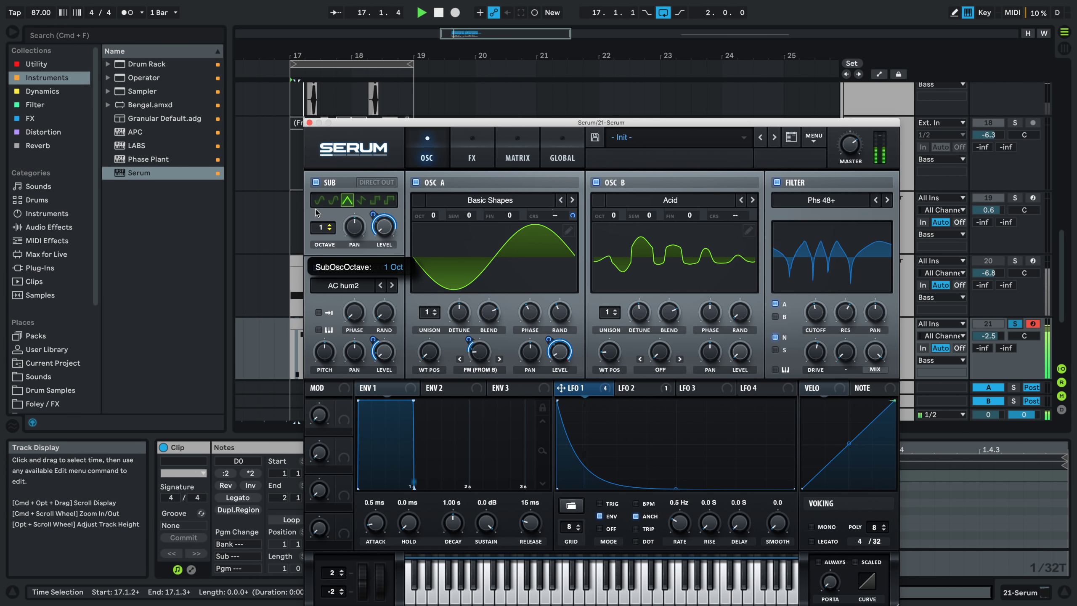
- Audition the saw and triangle waveforms on the sub oscillator and settle on the rounded second waveform, keeping octave 1
{"action": "left_click", "coordinate": [361, 200]}
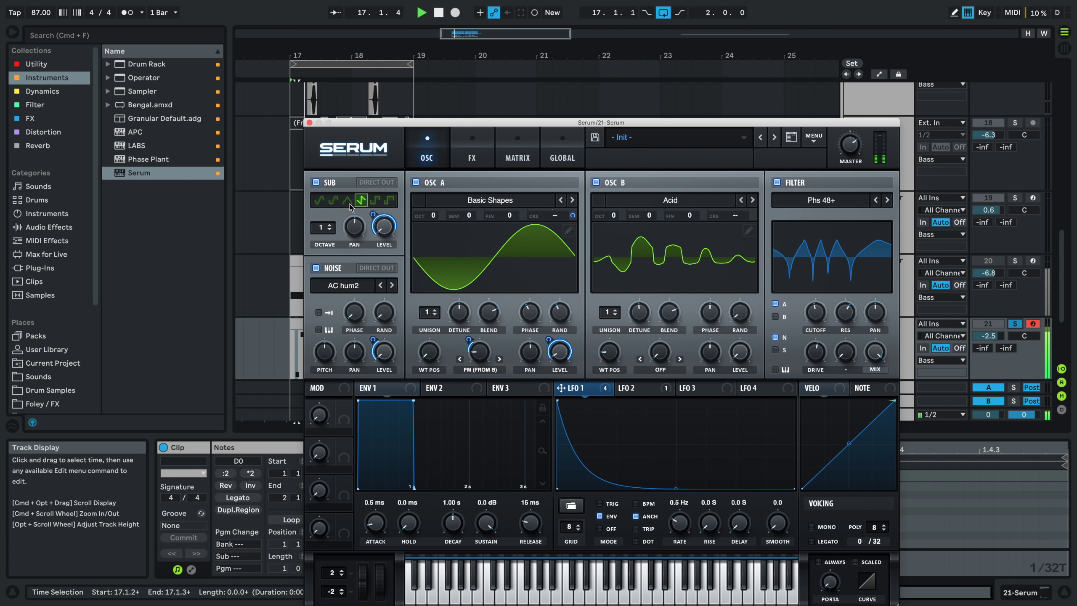
{"action": "left_click", "coordinate": [347, 201]}
{"action": "left_click", "coordinate": [333, 200]}
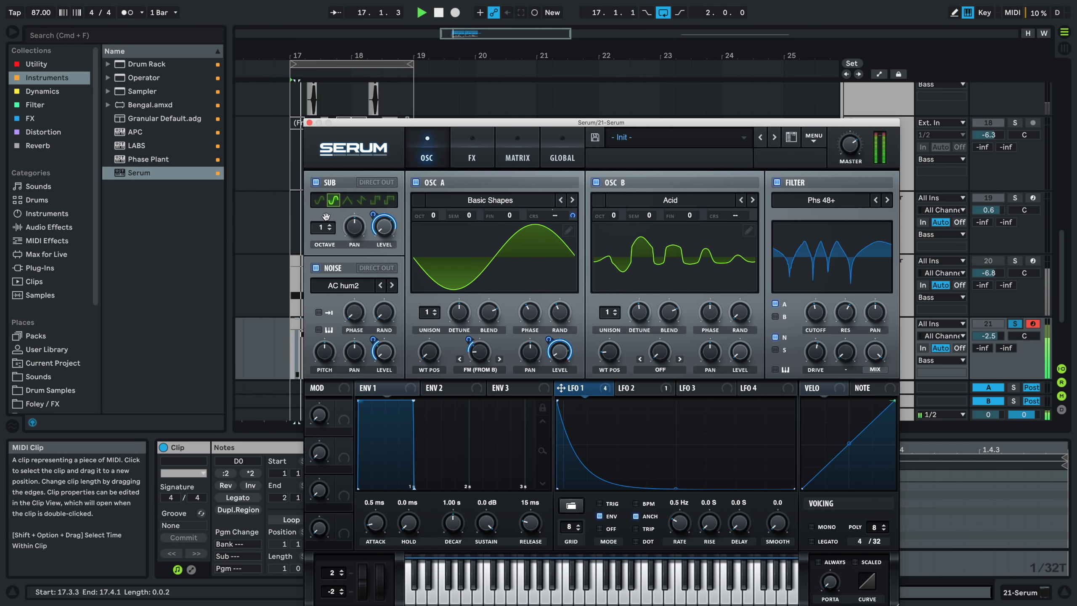
{"action": "left_click_drag", "start_coordinate": [324, 228], "coordinate": [317, 247]}
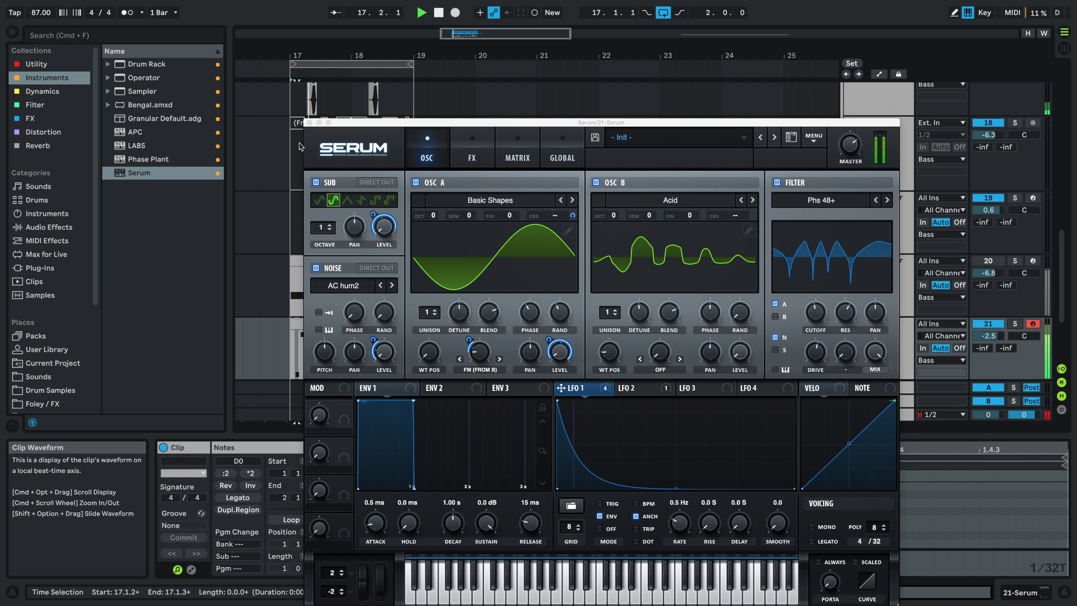
- Close the Serum window and bring the track 21 MIDI clip in bar 17 into closer view
{"action": "left_click", "coordinate": [309, 123]}
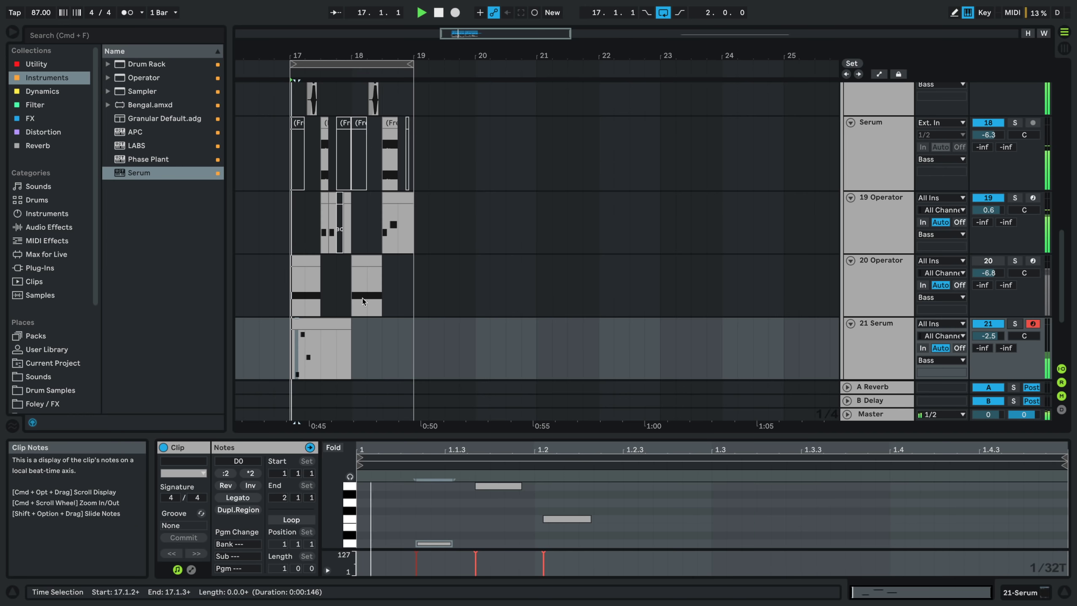
{"action": "left_click", "coordinate": [336, 336]}
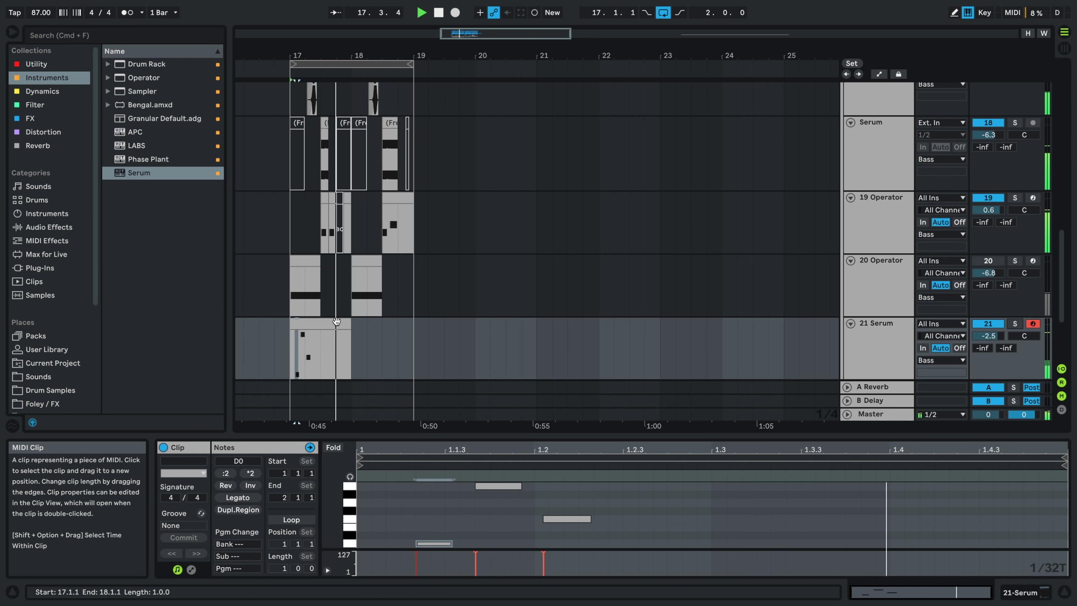
{"action": "scroll", "coordinate": [327, 336], "scroll_direction": "up", "scroll_amount": 3}
{"action": "scroll", "coordinate": [326, 336], "scroll_direction": "up", "scroll_amount": 1}
{"action": "scroll", "coordinate": [327, 336], "scroll_direction": "down", "scroll_amount": 2}
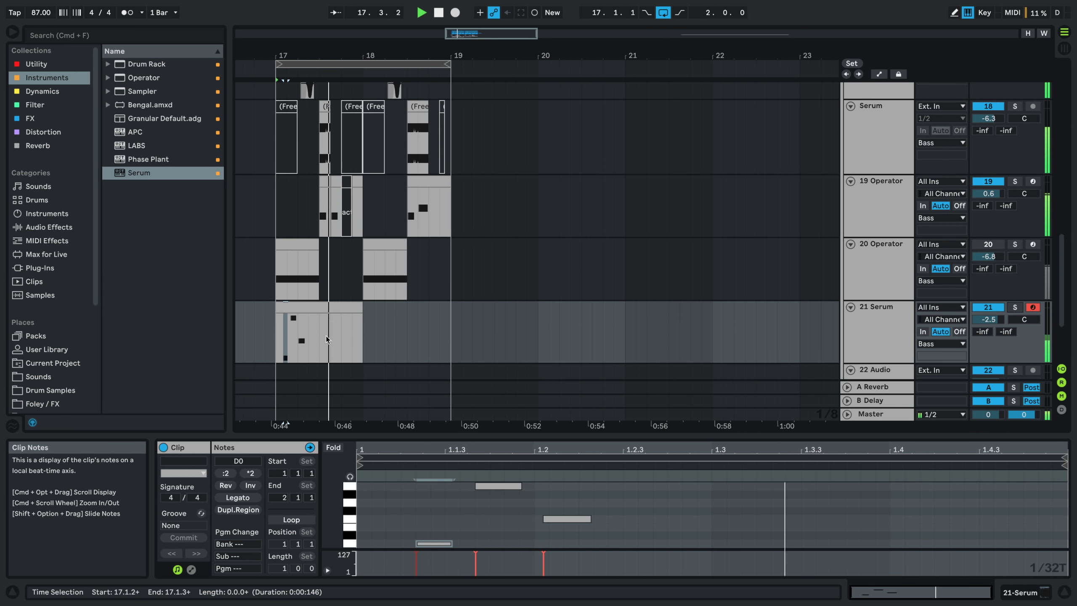
{"action": "scroll", "coordinate": [319, 327], "scroll_direction": "up", "scroll_amount": 2}
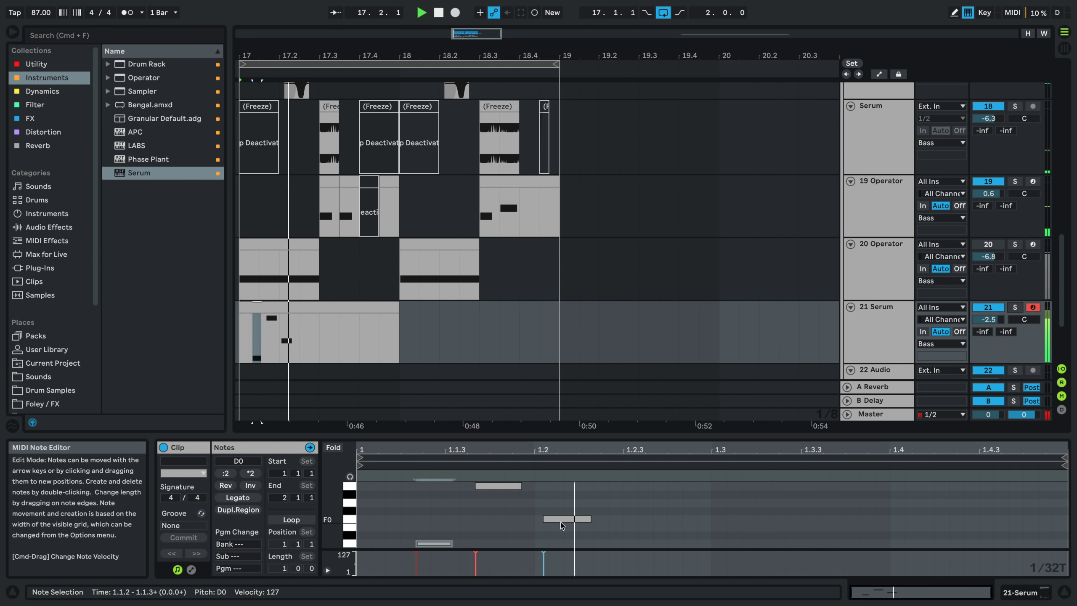
- Lengthen the F0 note in the 21 Serum clip so it ends at about 1.2.3
{"action": "left_click_drag", "start_coordinate": [590, 520], "coordinate": [666, 520]}
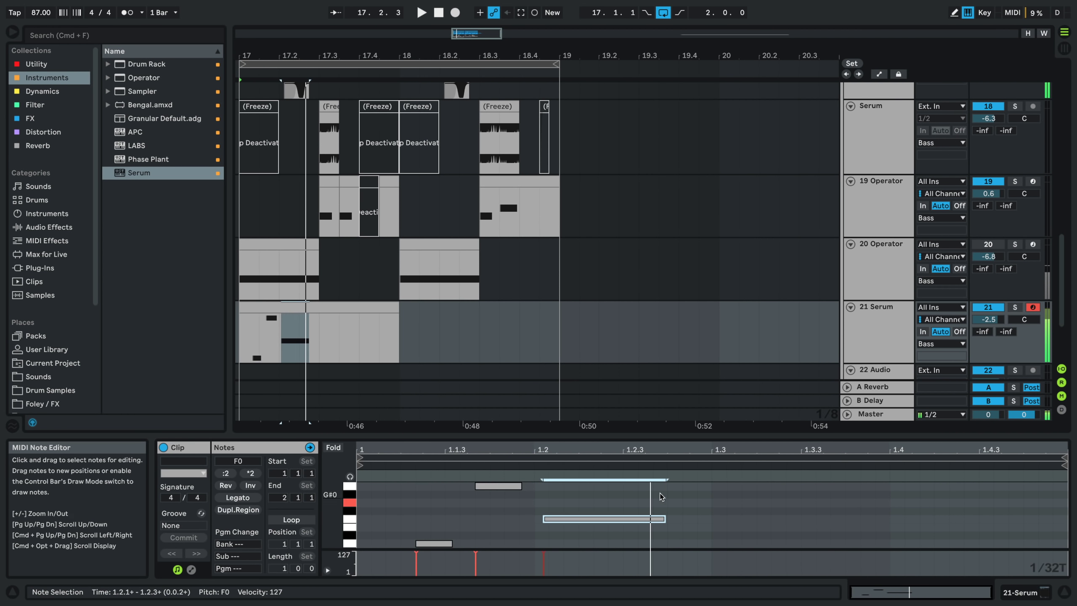
- Set the LFO 1 rate to 0.3 Hz in the 21 Serum track's synth and close its window
{"action": "left_click", "coordinate": [848, 334]}
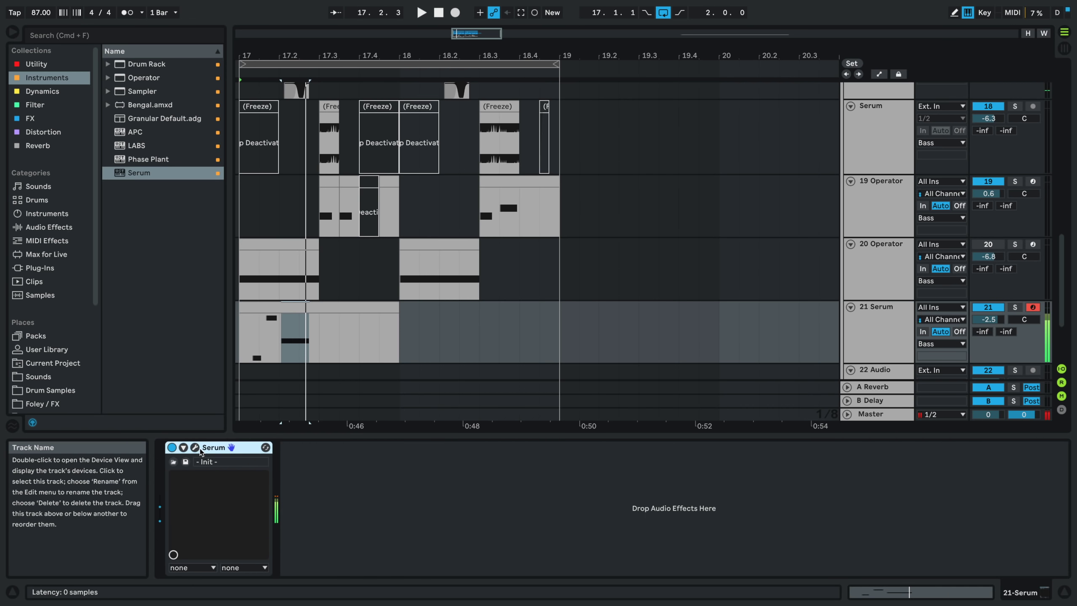
{"action": "left_click", "coordinate": [195, 448]}
{"action": "left_click_drag", "start_coordinate": [682, 520], "coordinate": [680, 526]}
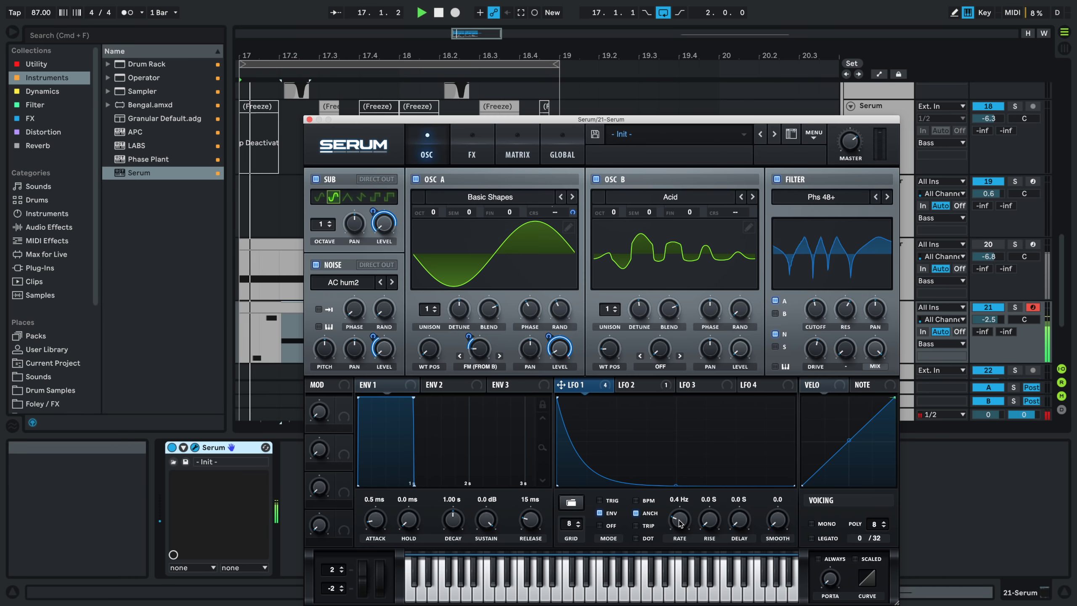
{"action": "left_click_drag", "start_coordinate": [680, 524], "coordinate": [680, 528]}
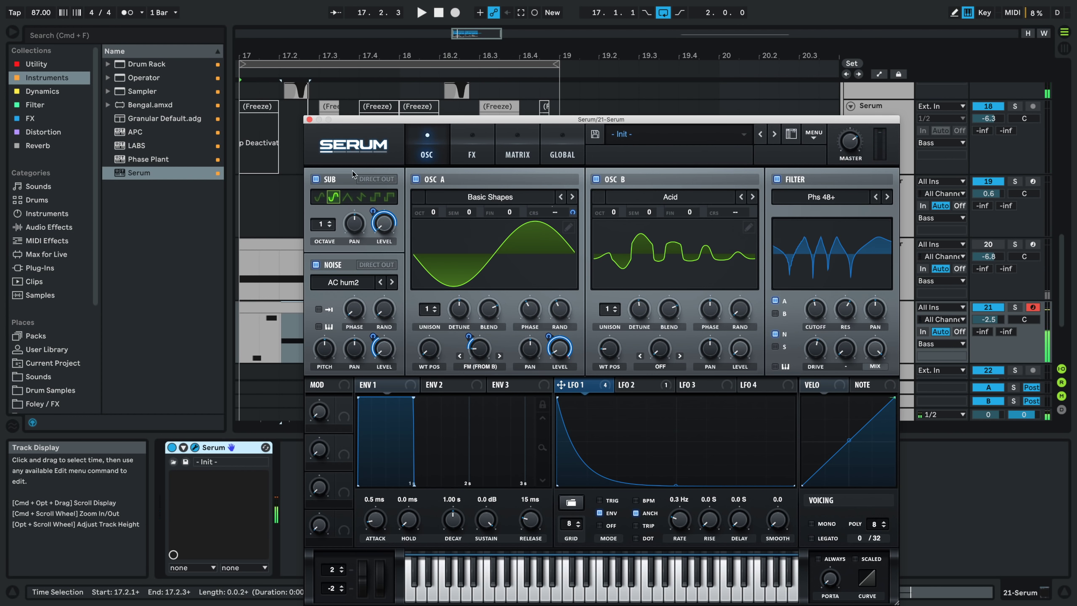
{"action": "double_click", "coordinate": [311, 121]}
{"action": "key", "text": "space"}
- Transpose the second note of the 21 Serum clip down to E0
{"action": "double_click", "coordinate": [275, 308]}
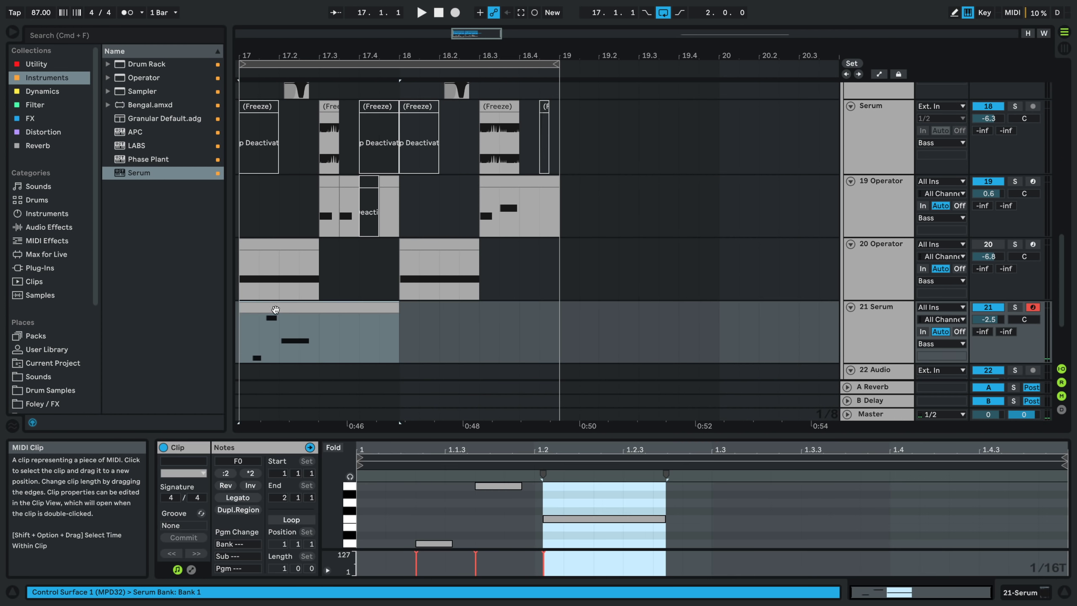
{"action": "left_click", "coordinate": [500, 487]}
{"action": "key", "text": "Down"}
{"action": "key", "text": "Down"}
{"action": "key", "text": "space"}
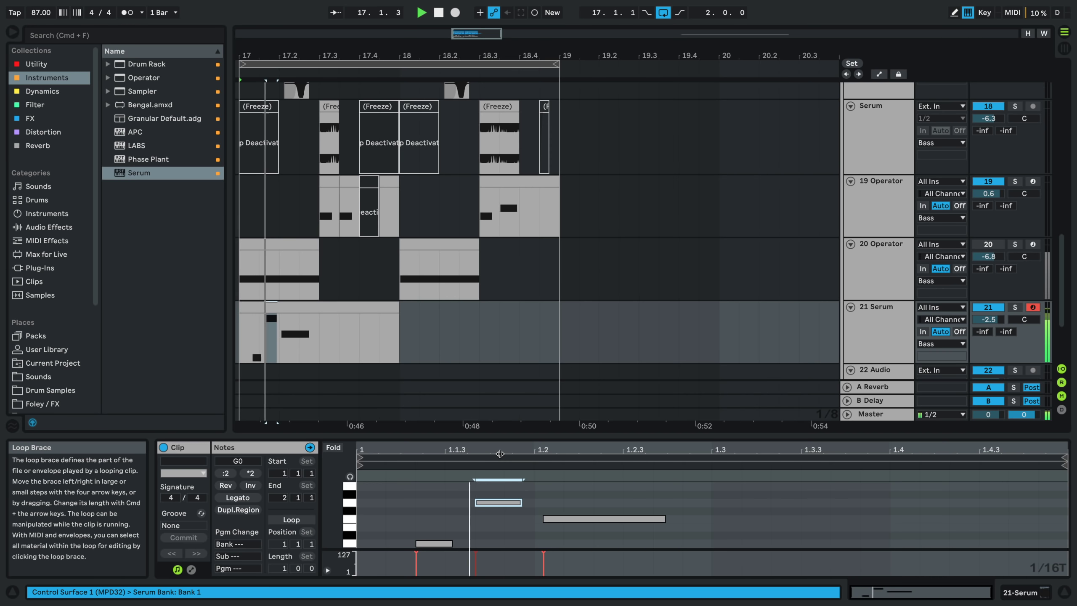
{"action": "key", "text": "Down"}
{"action": "key", "text": "Down"}
{"action": "key", "text": "Down"}
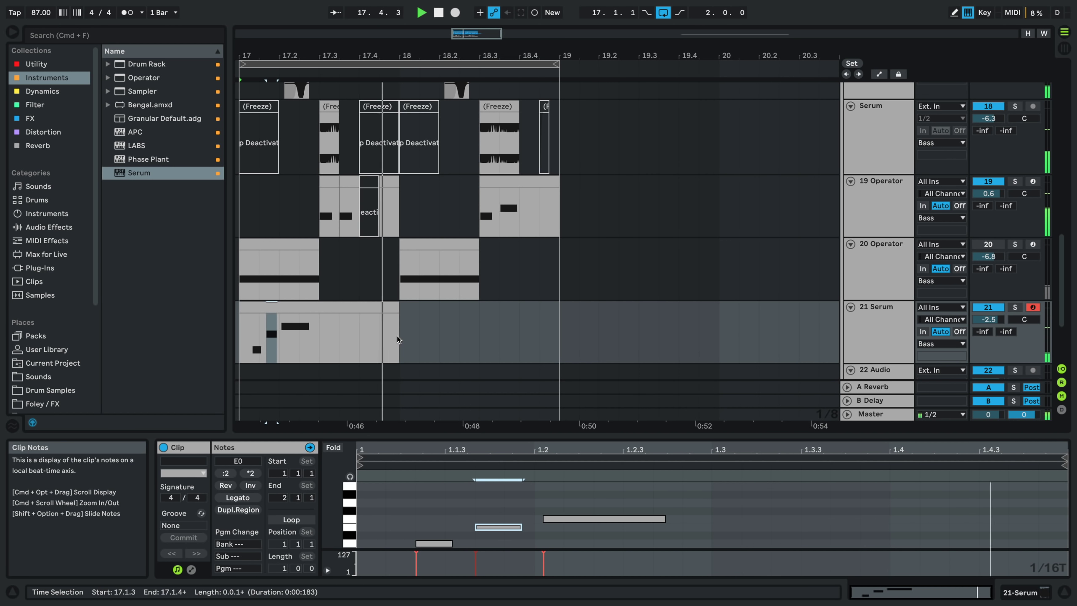
- Duplicate the 21 Serum clip with an eighth-note gap so the copy starts at 18.1.3, and play from bar 18
{"action": "left_click_drag", "start_coordinate": [404, 337], "coordinate": [246, 352]}
{"action": "key", "text": "super+d"}
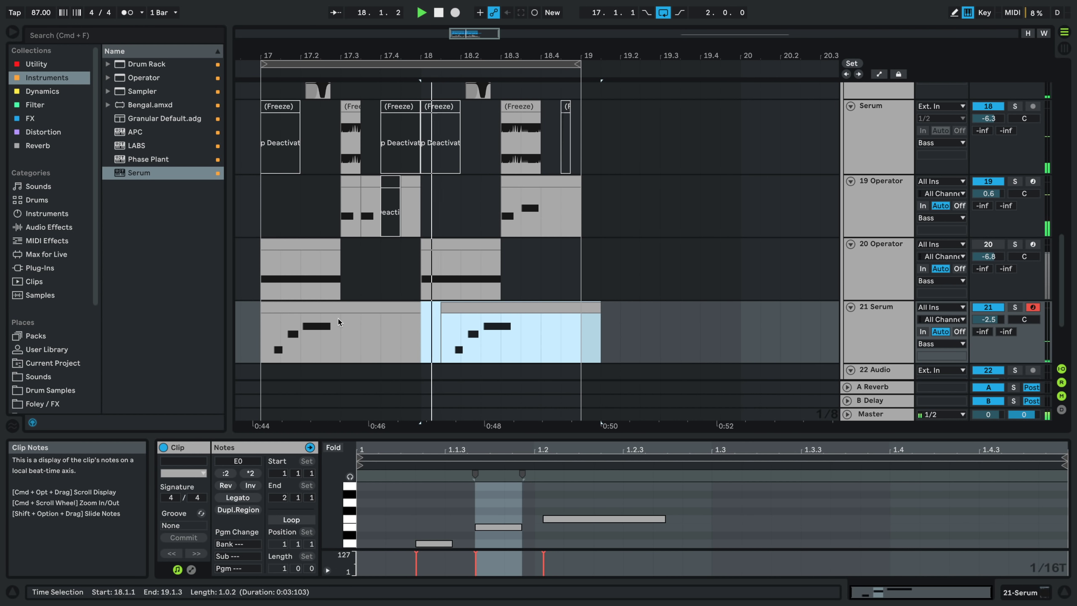
{"action": "left_click", "coordinate": [421, 265]}
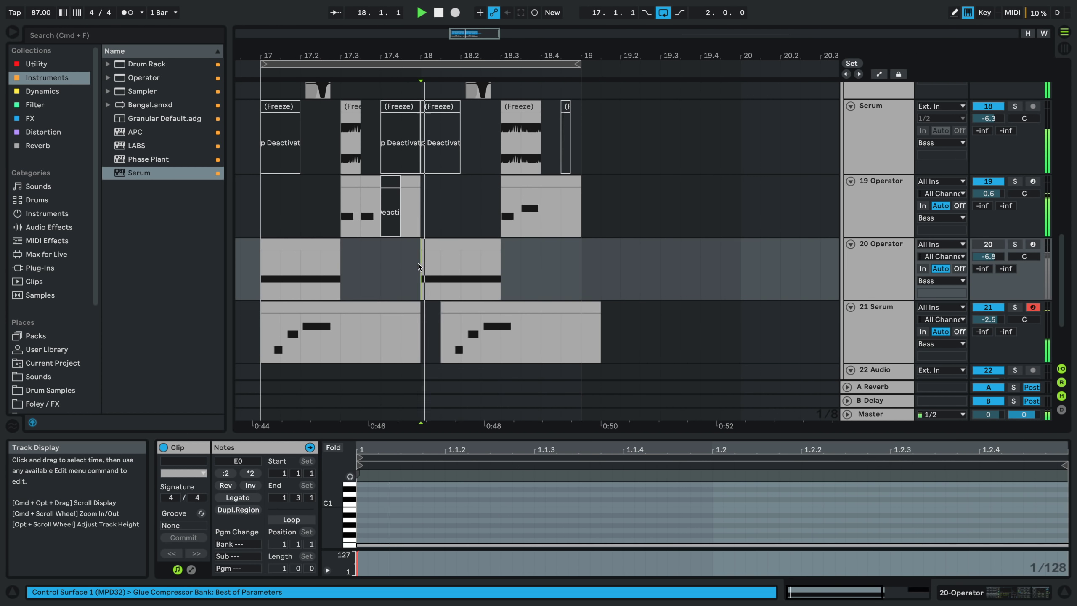
{"action": "left_click", "coordinate": [292, 323]}
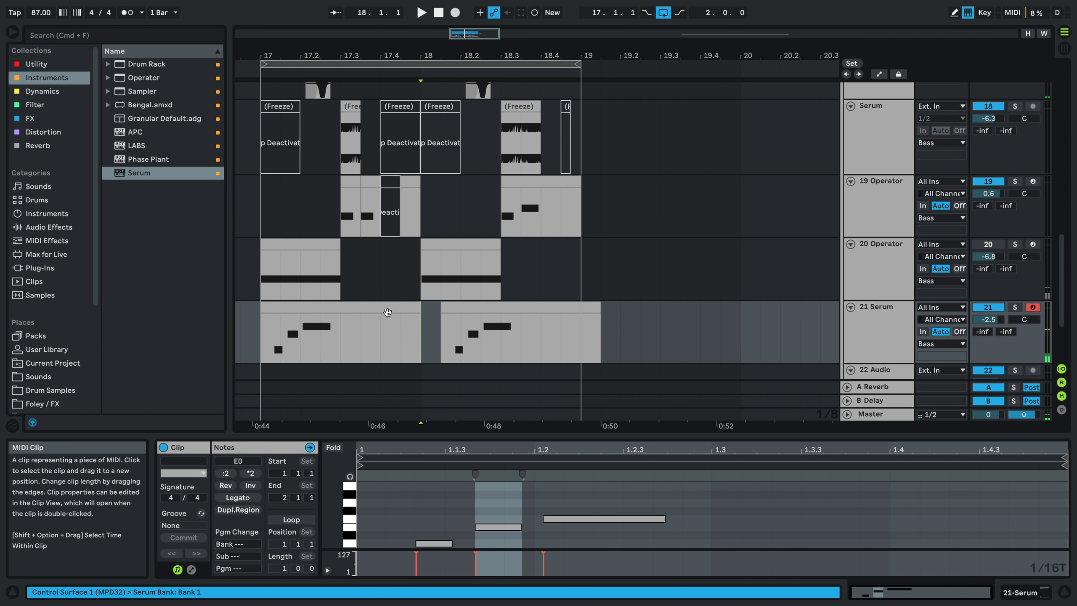
- Move the first 21 Serum clip an eighth note later to start at 17.1.3, and play from 17.1.1
{"action": "key", "text": "space"}
{"action": "left_click_drag", "start_coordinate": [299, 309], "coordinate": [317, 312]}
{"action": "left_click", "coordinate": [259, 314]}
{"action": "key", "text": "space"}
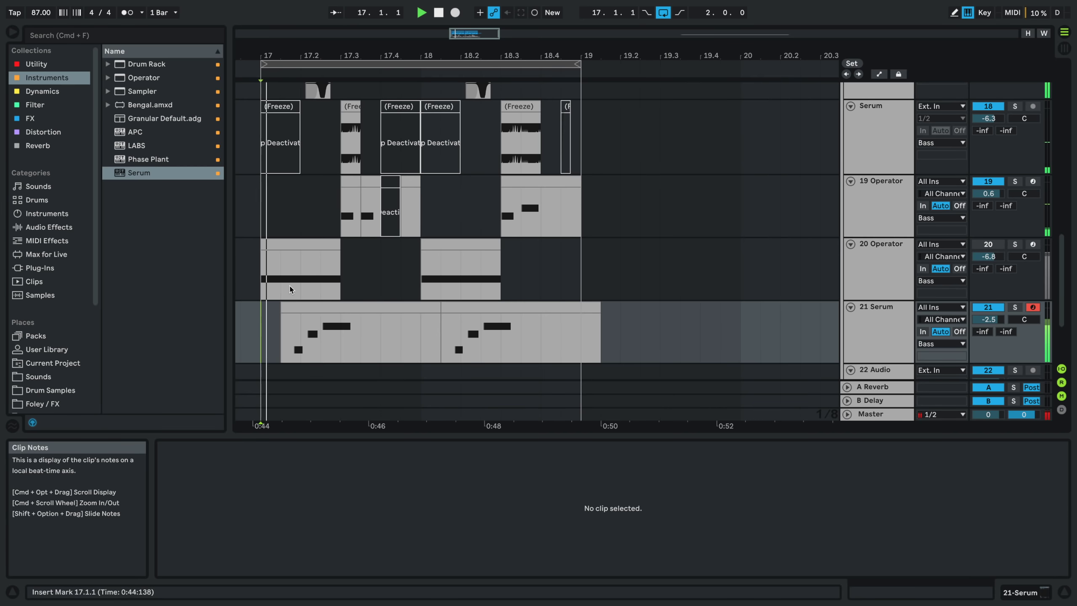
- In the first Snare clip, move the early clap and snare note on D#1 forward in time so it ends at 1.1.3
{"action": "scroll", "coordinate": [291, 286], "scroll_direction": "up", "scroll_amount": 4}
{"action": "scroll", "coordinate": [291, 283], "scroll_direction": "up", "scroll_amount": 10}
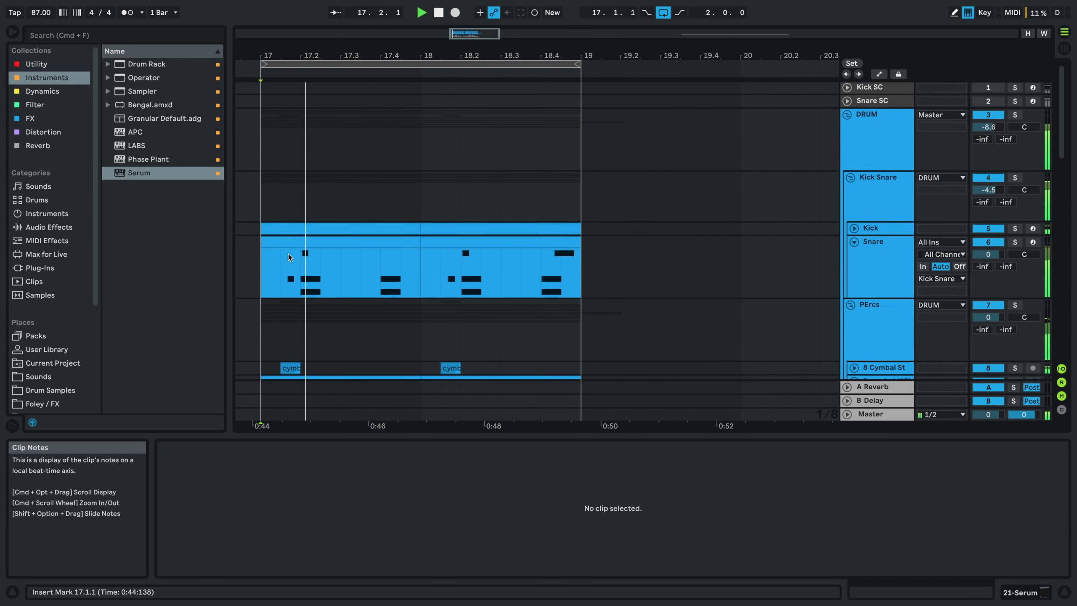
{"action": "key", "text": "space"}
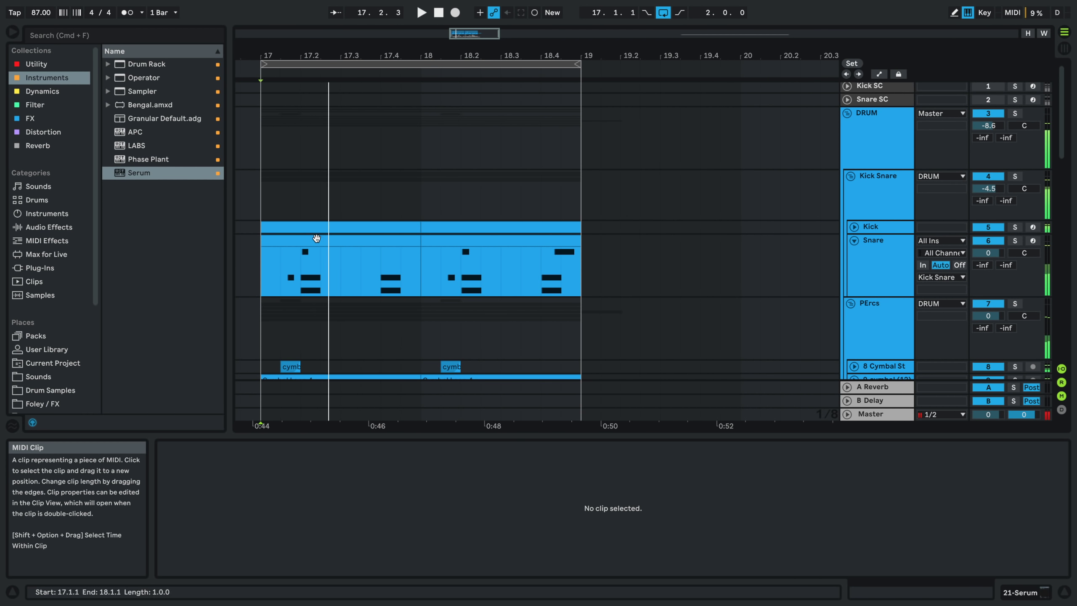
{"action": "left_click", "coordinate": [314, 239]}
{"action": "left_click", "coordinate": [547, 515]}
{"action": "key", "text": "0"}
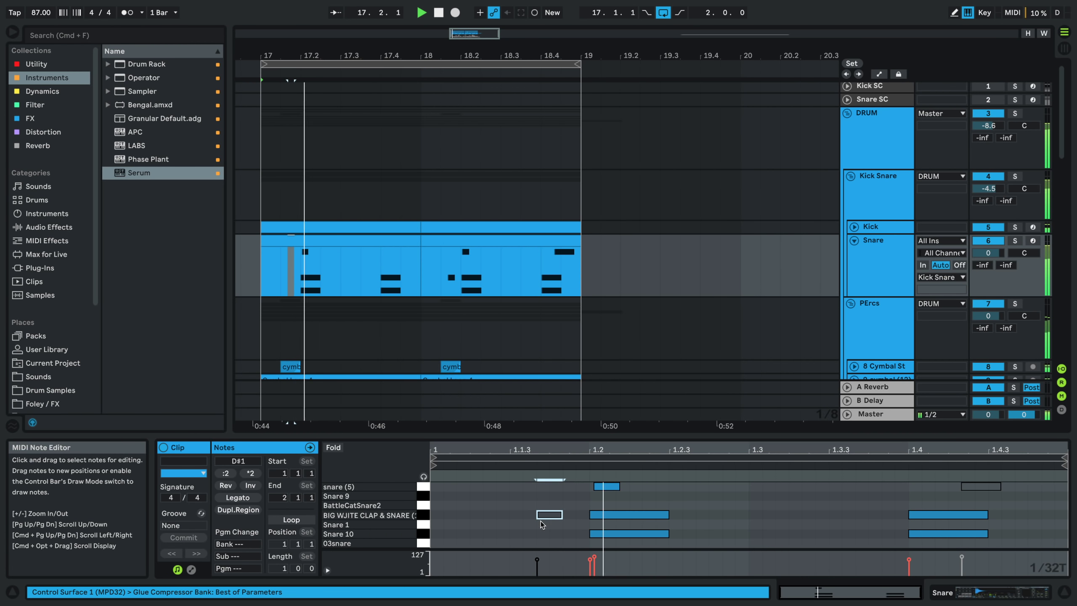
{"action": "key", "text": "0"}
{"action": "left_click_drag", "start_coordinate": [544, 517], "coordinate": [518, 515]}
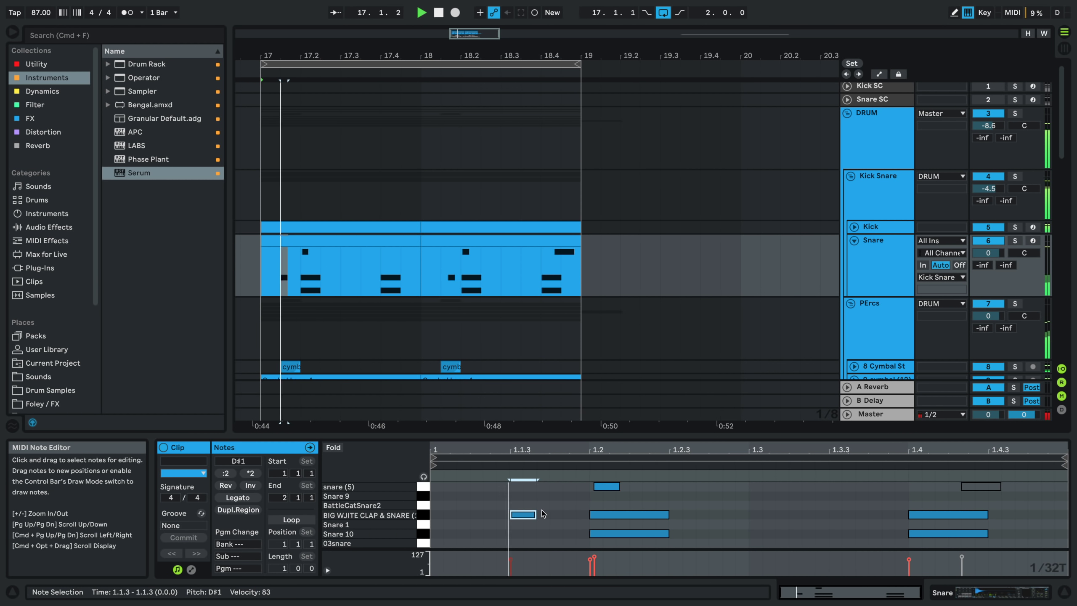
{"action": "key", "text": "Left"}
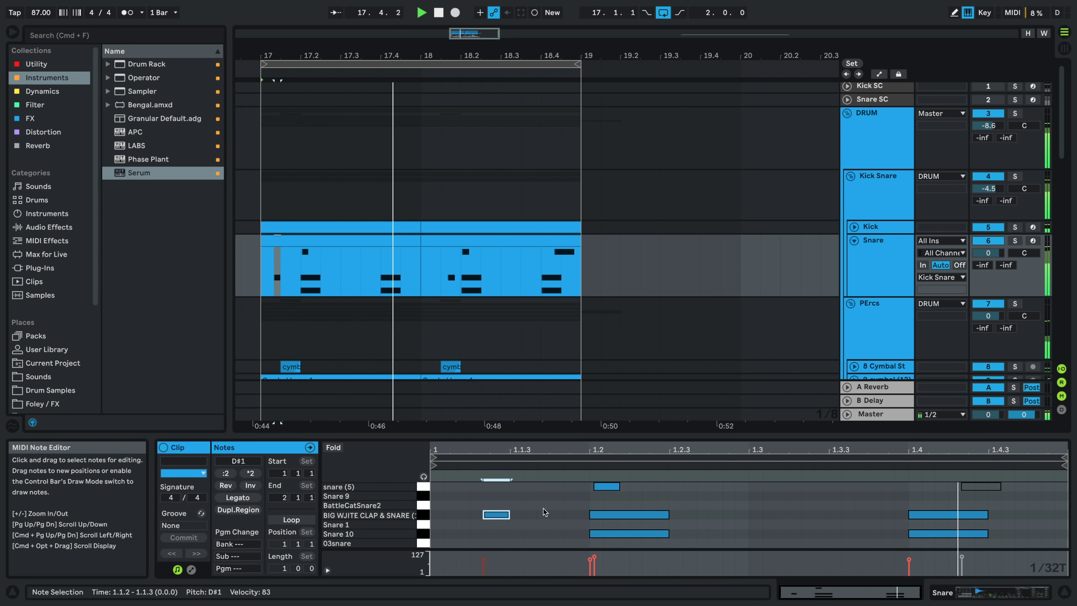
- Replay the start of the loop several times to judge the timing of the shifted clap note
{"action": "key", "text": "space"}
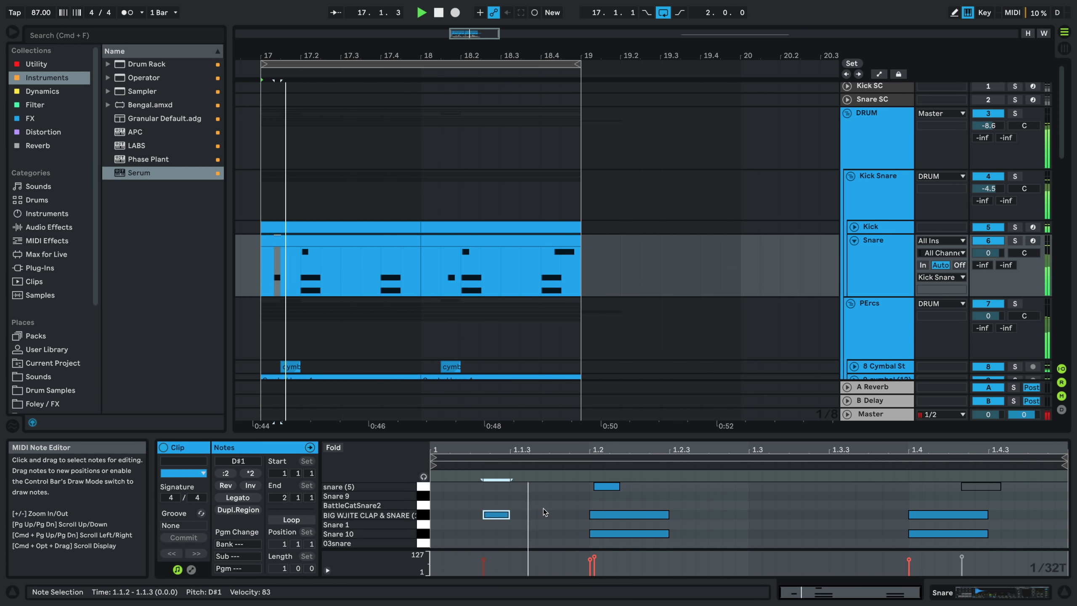
{"action": "key", "text": "space"}
{"action": "key", "text": "space"}
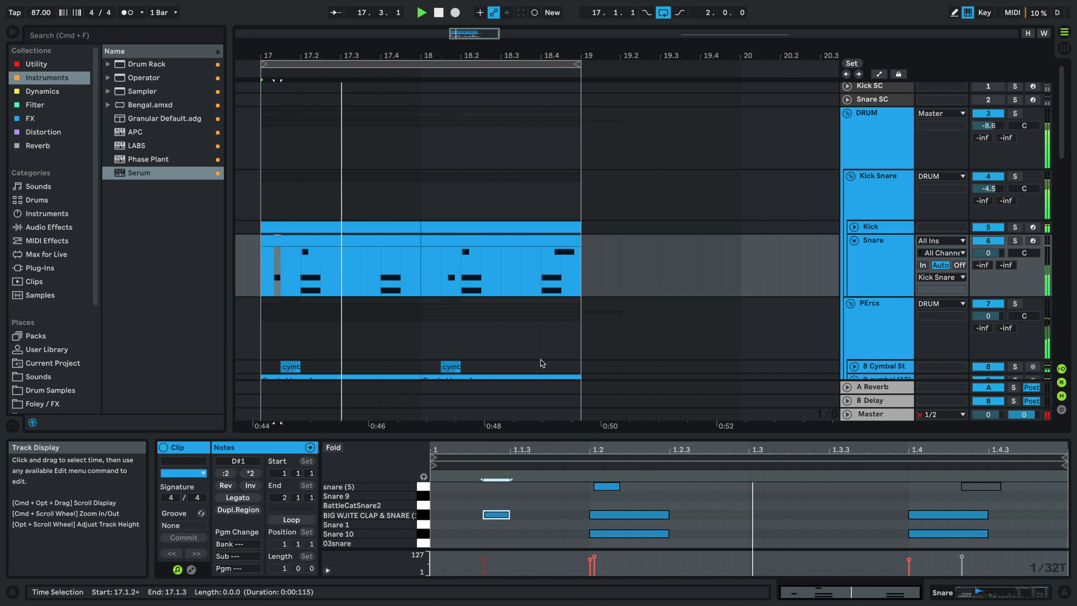
{"action": "key", "text": "b"}
{"action": "key", "text": "space"}
{"action": "key", "text": "space"}
{"action": "key", "text": "space"}
{"action": "key", "text": "space"}
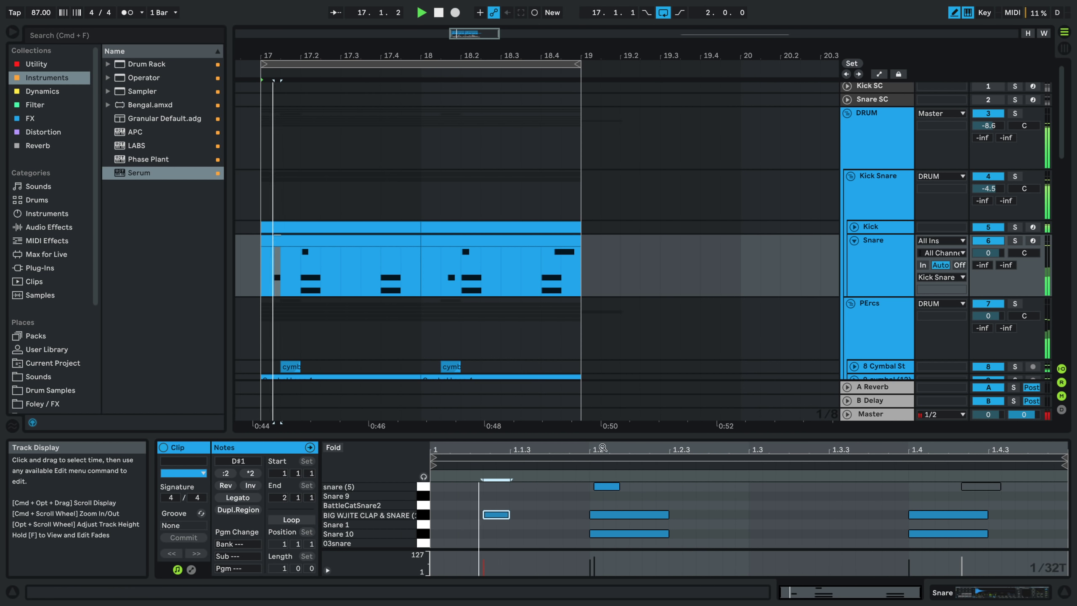
{"action": "key", "text": "space"}
{"action": "key", "text": "space"}
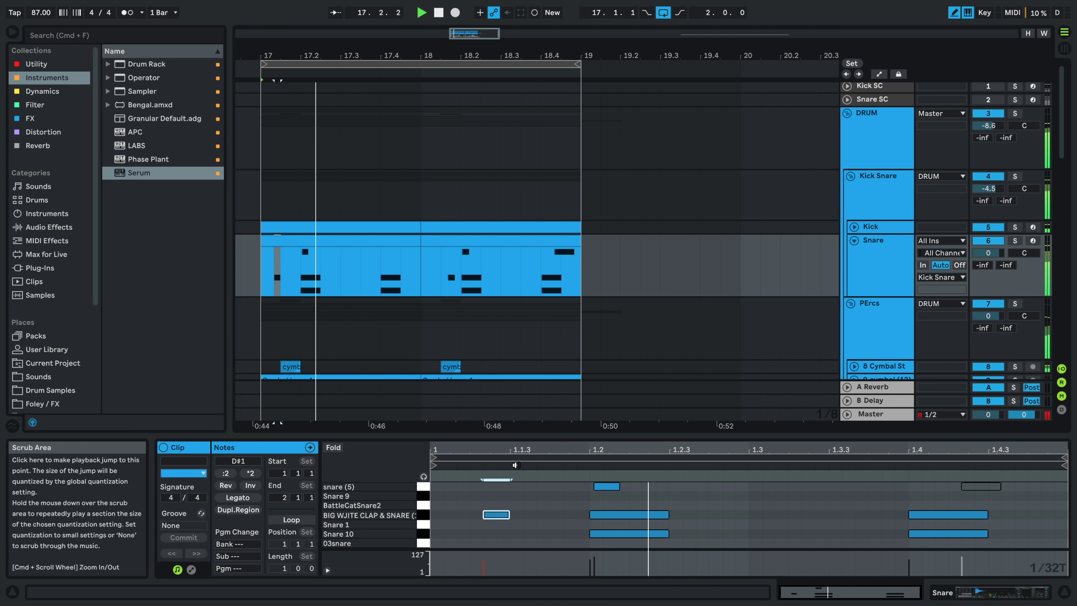
{"action": "key", "text": "space"}
{"action": "key", "text": "space"}
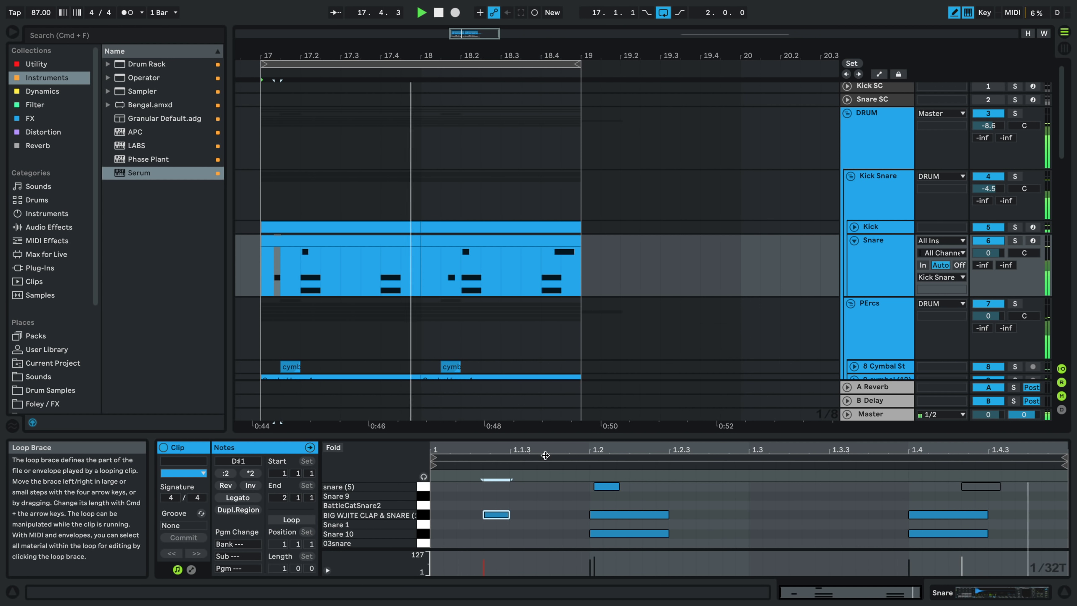
{"action": "key", "text": "space"}
{"action": "key", "text": "space"}
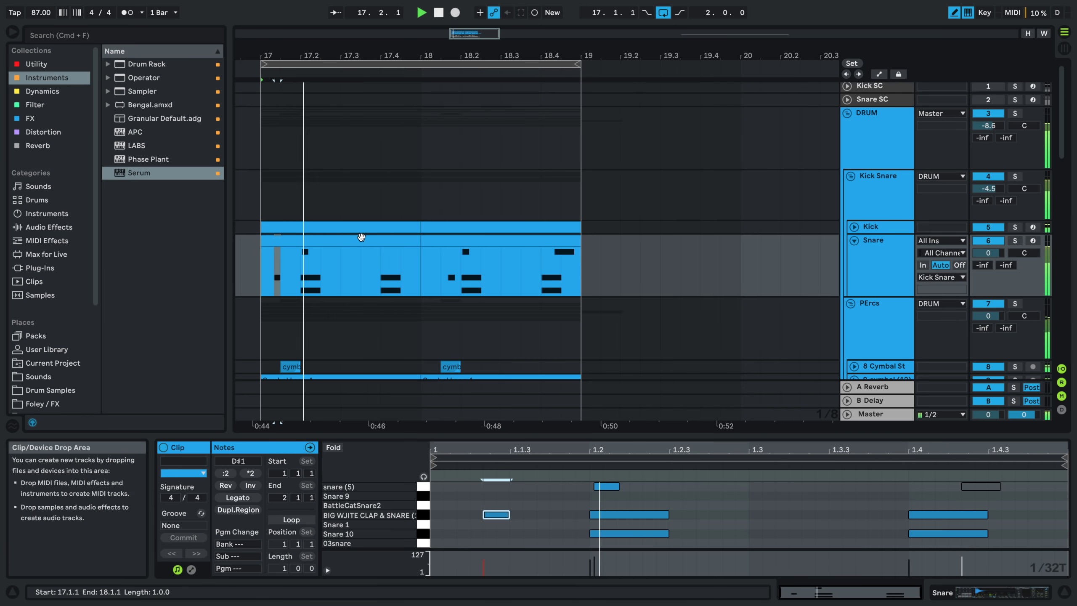
- In the second Snare clip, shift the early D#1 clap note earlier so it ends at 1.1.3
{"action": "left_click", "coordinate": [484, 240]}
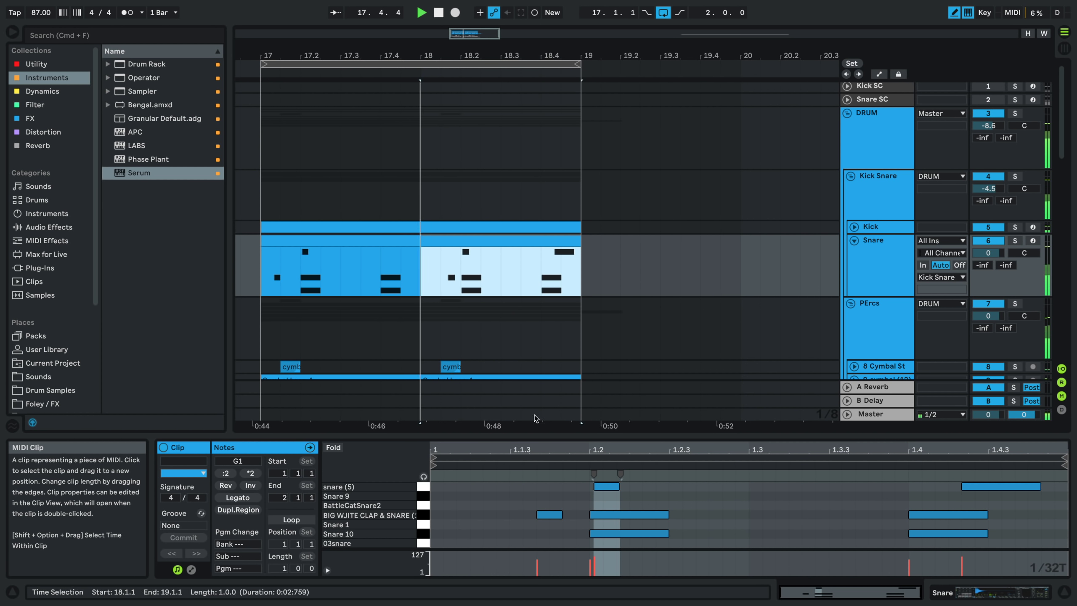
{"action": "left_click_drag", "start_coordinate": [542, 487], "coordinate": [555, 487]}
{"action": "key", "text": "space"}
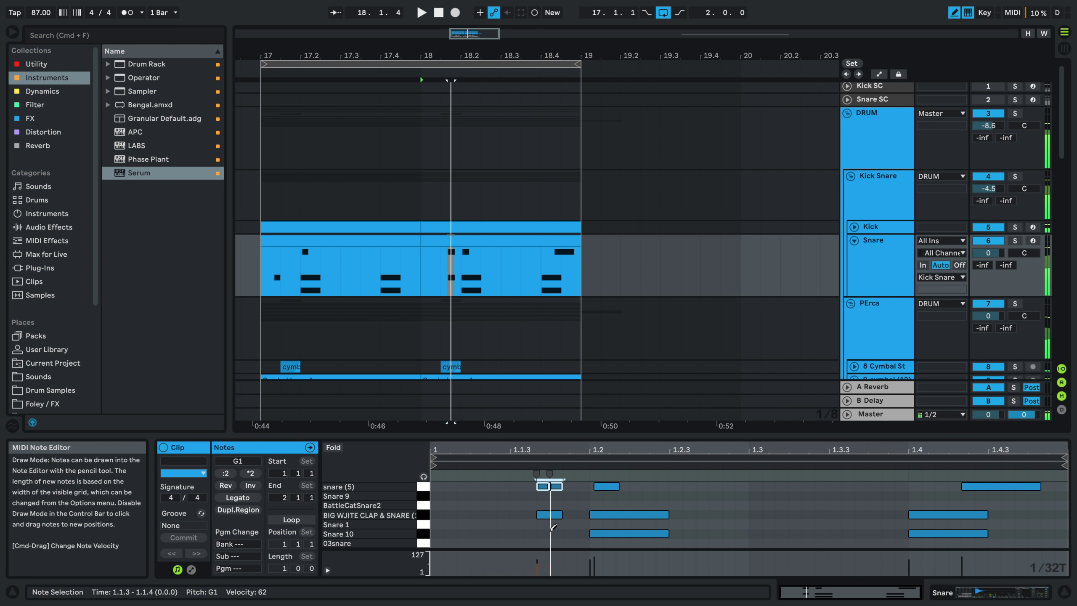
{"action": "key", "text": "Delete"}
{"action": "key", "text": "b"}
{"action": "left_click", "coordinate": [550, 516]}
{"action": "key", "text": "b"}
{"action": "key", "text": "Left"}
{"action": "key", "text": "Left"}
{"action": "key", "text": "Left"}
{"action": "key", "text": "Left"}
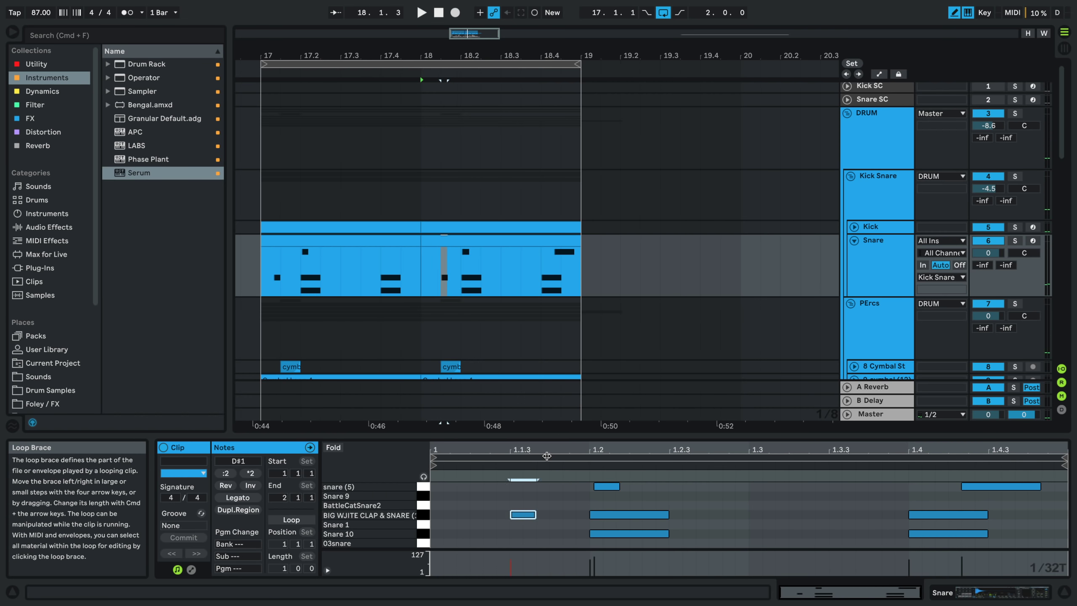
{"action": "key", "text": "space"}
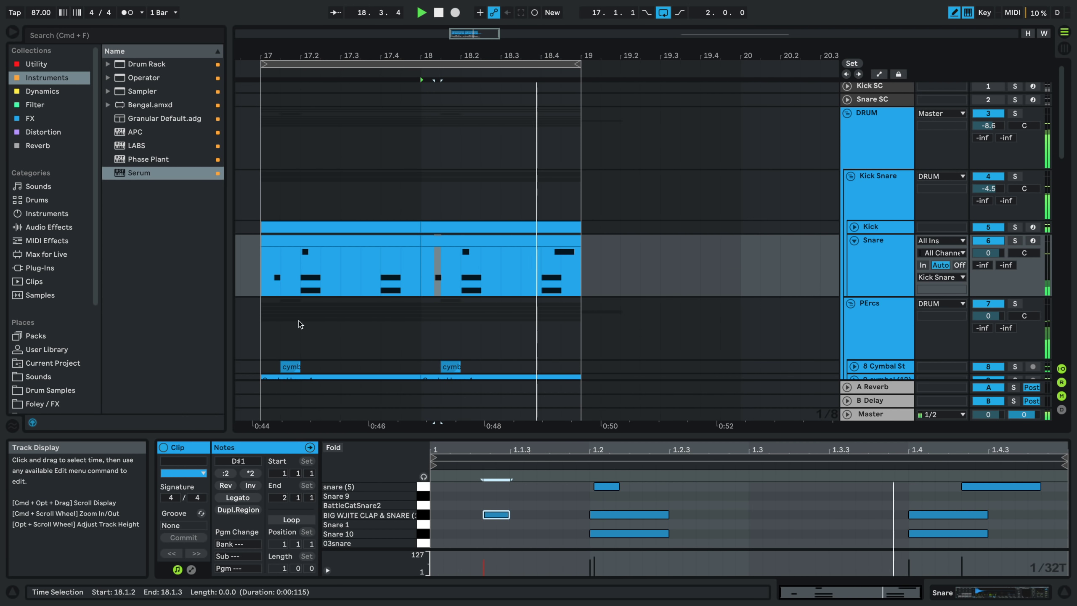
- Extend the start of the first 21 Serum clip back to 17.1.1
{"action": "left_click", "coordinate": [265, 308]}
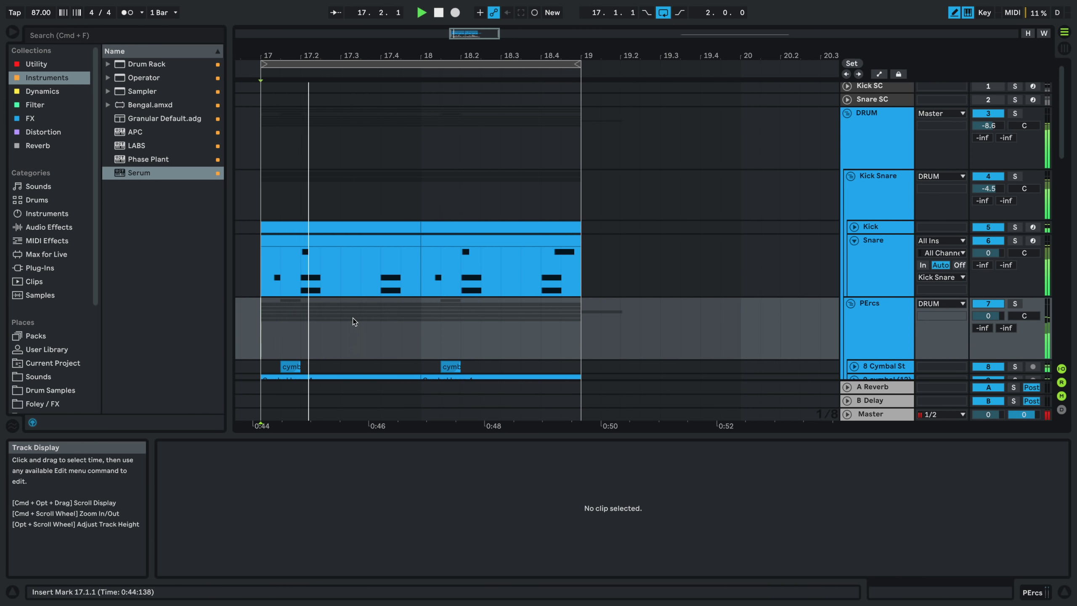
{"action": "scroll", "coordinate": [341, 339], "scroll_direction": "down", "scroll_amount": 10}
{"action": "scroll", "coordinate": [314, 336], "scroll_direction": "down", "scroll_amount": 12}
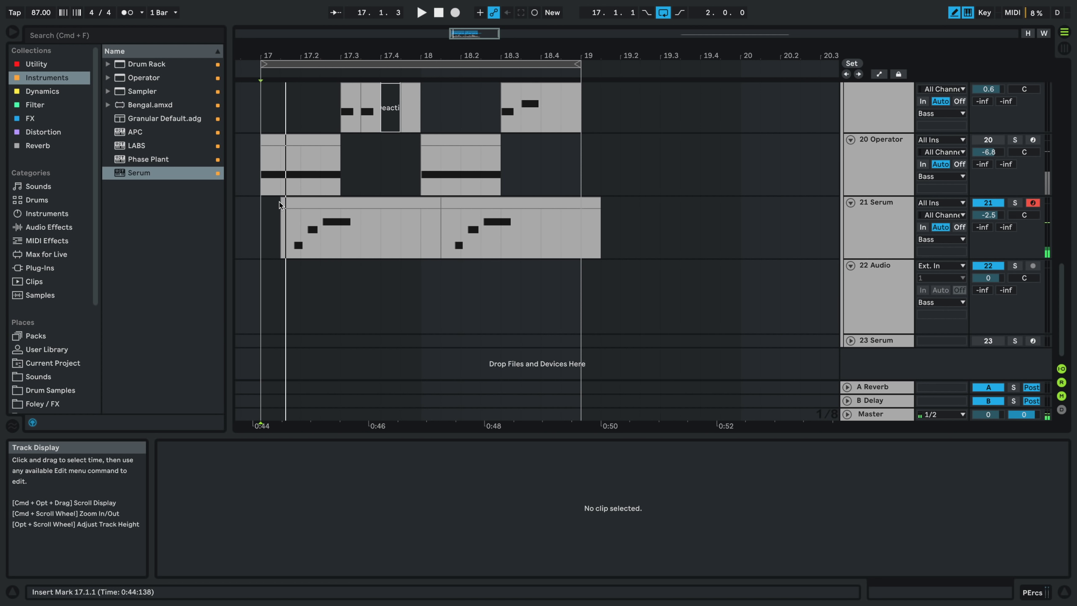
{"action": "left_click", "coordinate": [280, 205]}
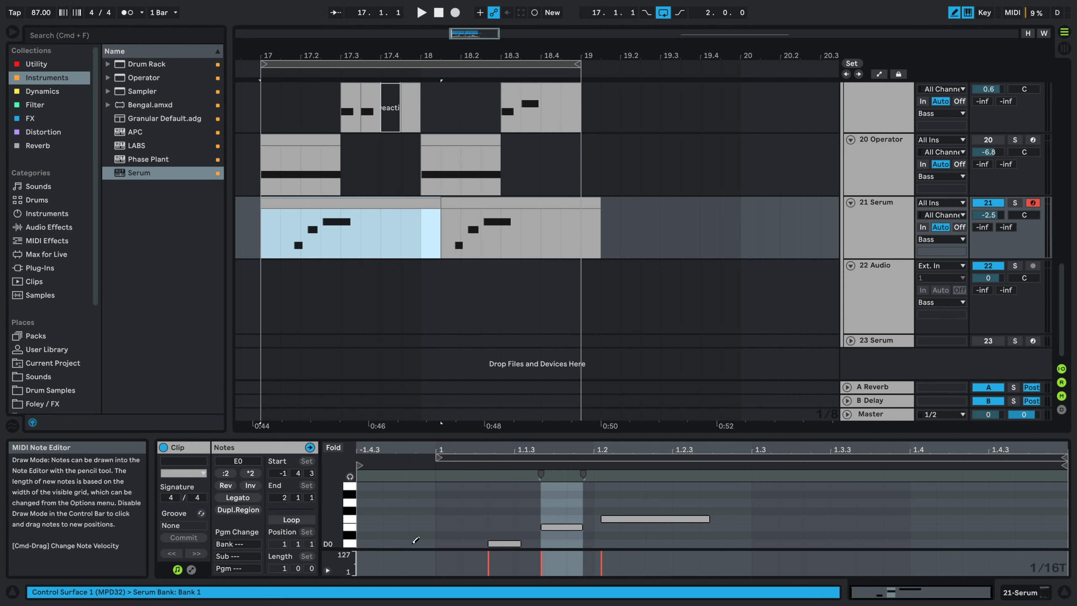
- Draw a short E0 note before the clip's existing notes and shift it earlier to the clip start at -1.4.3
{"action": "left_click", "coordinate": [414, 526]}
{"action": "key", "text": "space"}
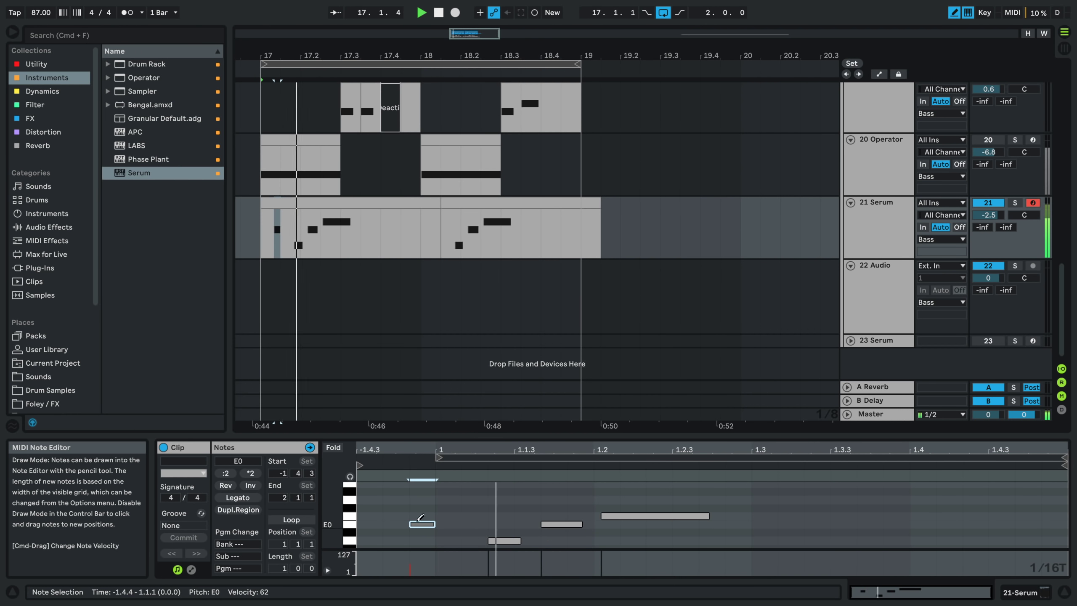
{"action": "key", "text": "Left"}
{"action": "key", "text": "space"}
{"action": "key", "text": "space"}
{"action": "key", "text": "space"}
{"action": "key", "text": "space"}
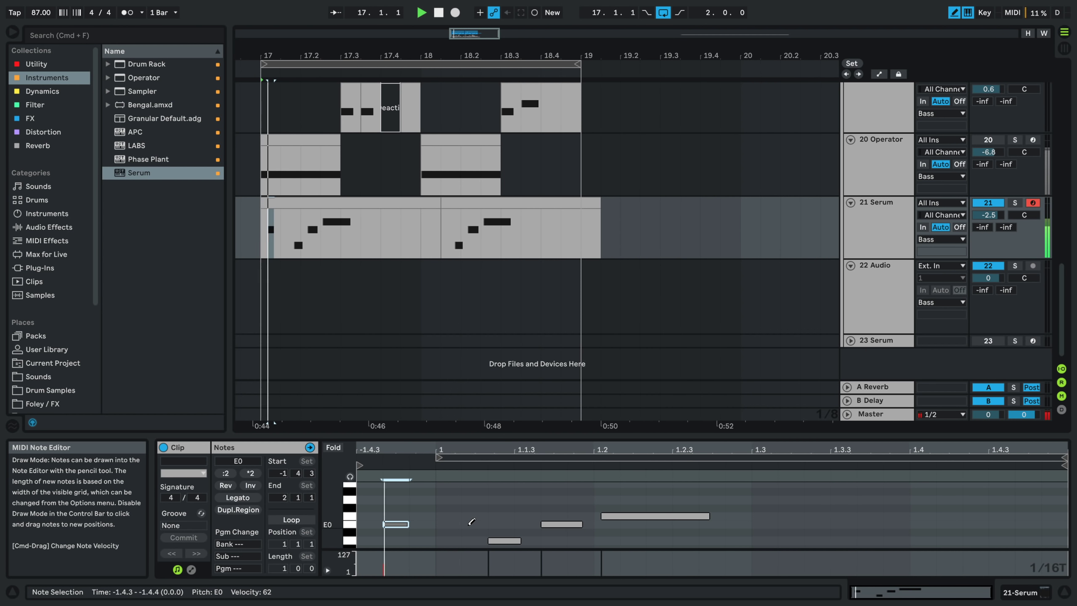
{"action": "key", "text": "Left"}
{"action": "key", "text": "space"}
{"action": "key", "text": "space"}
- Lengthen the new E0 note so it runs up to 1.1.1
{"action": "key", "text": "shift+Right"}
{"action": "key", "text": "space"}
{"action": "key", "text": "shift+Right"}
{"action": "key", "text": "space"}
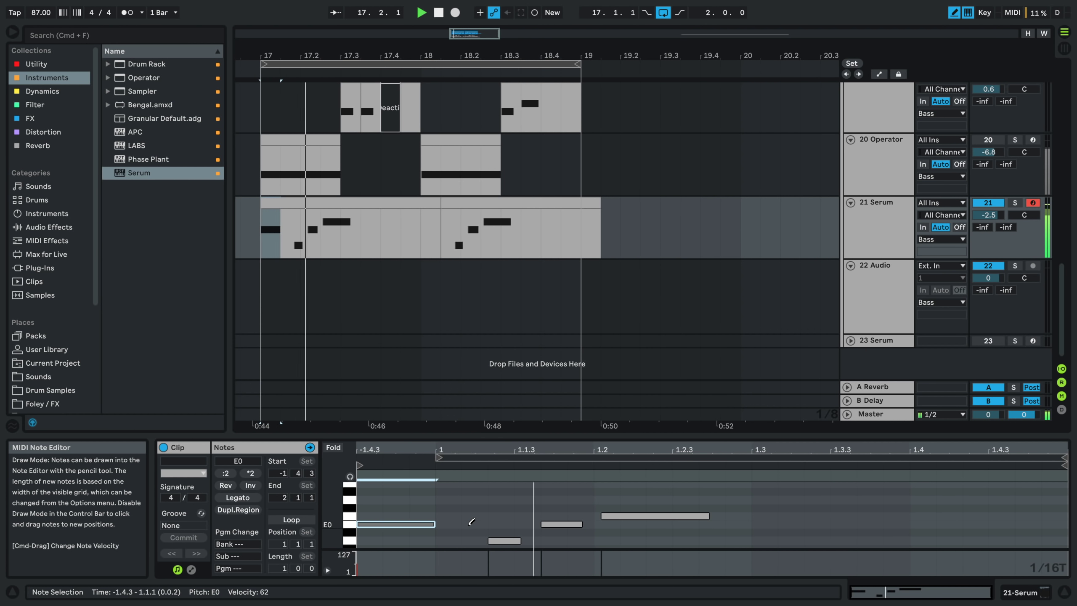
- Move the lengthened E0 note later so it starts at 1.1.1
{"action": "key", "text": "space"}
{"action": "key", "text": "Right"}
{"action": "key", "text": "space"}
{"action": "key", "text": "space"}
{"action": "key", "text": "Right"}
{"action": "key", "text": "space"}
{"action": "key", "text": "space"}
{"action": "key", "text": "Right"}
- Replay the loop repeatedly to judge how the moved E0 note fits with the other bass notes
{"action": "key", "text": "space"}
{"action": "key", "text": "space"}
{"action": "key", "text": "space"}
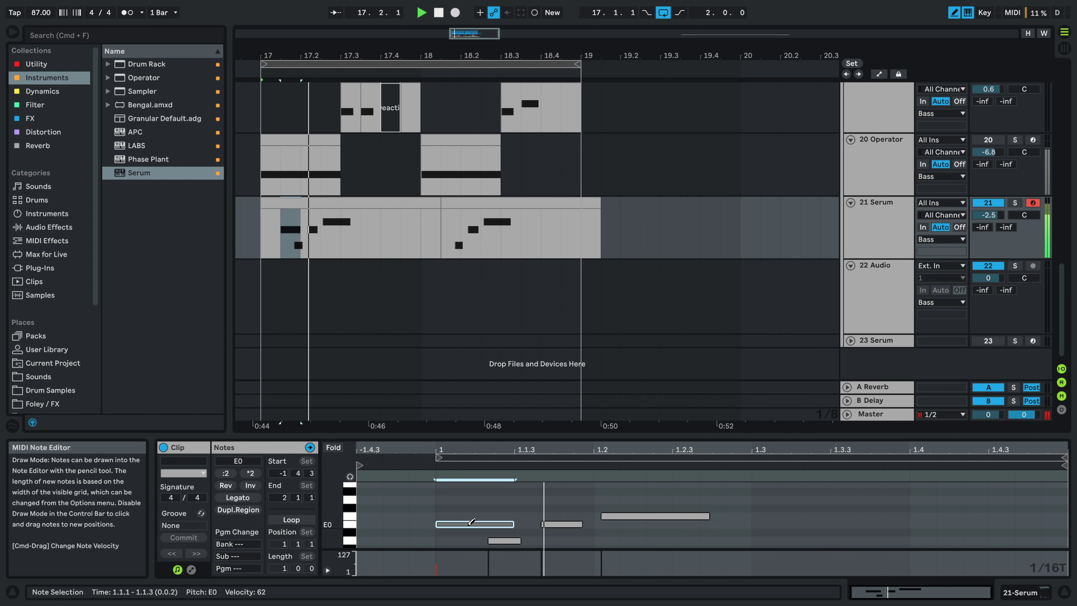
{"action": "key", "text": "space"}
{"action": "key", "text": "space"}
{"action": "key", "text": "space"}
{"action": "key", "text": "space"}
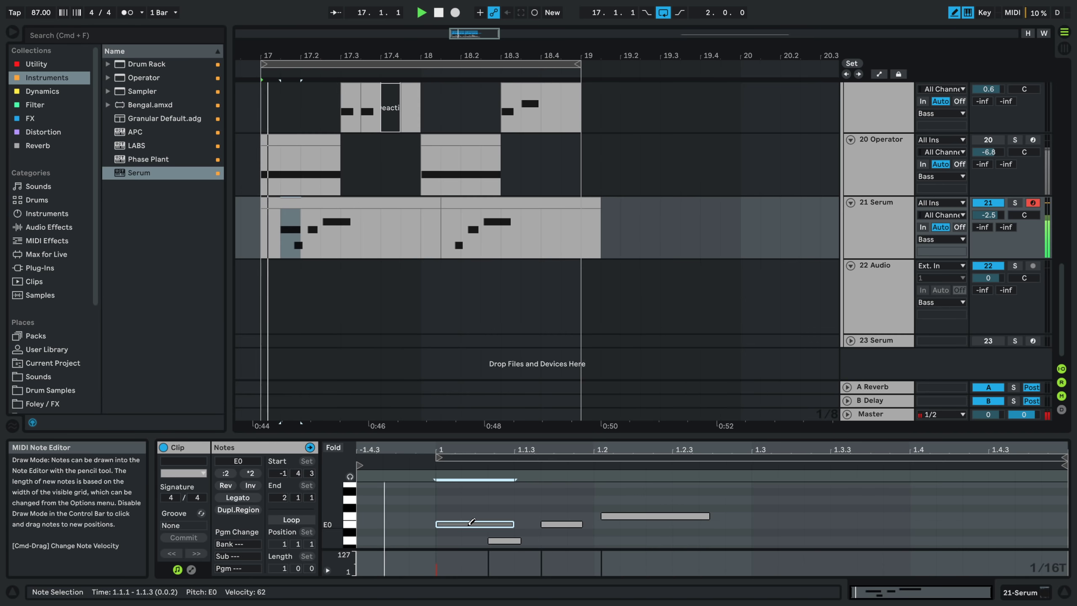
{"action": "key", "text": "space"}
{"action": "key", "text": "space"}
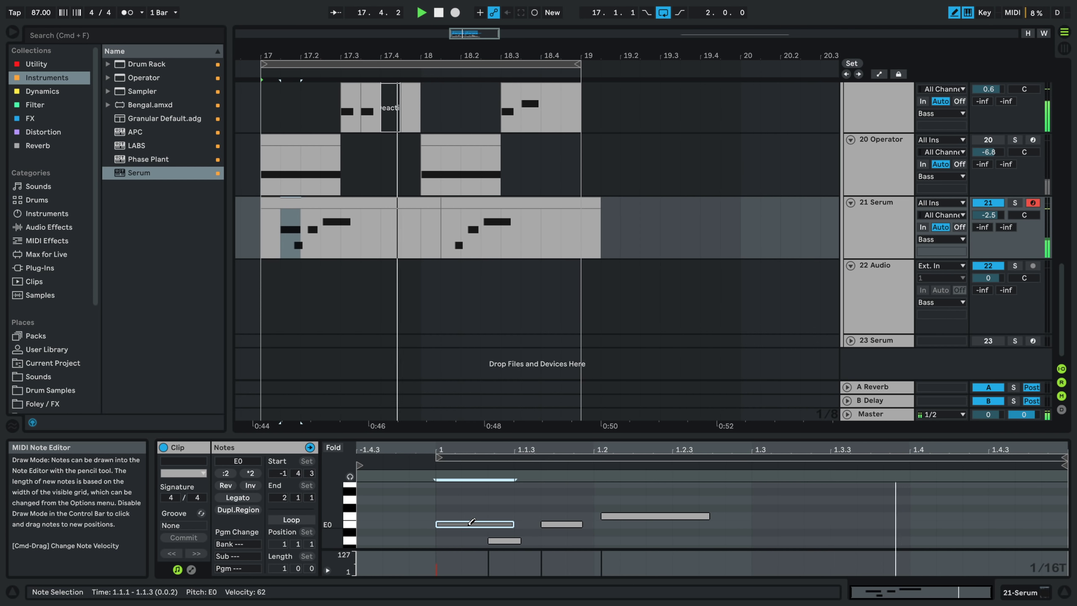
- Replay the loop and duplicate bar 17 of the 21 Serum clip over bar 18
{"action": "key", "text": "space"}
{"action": "key", "text": "space"}
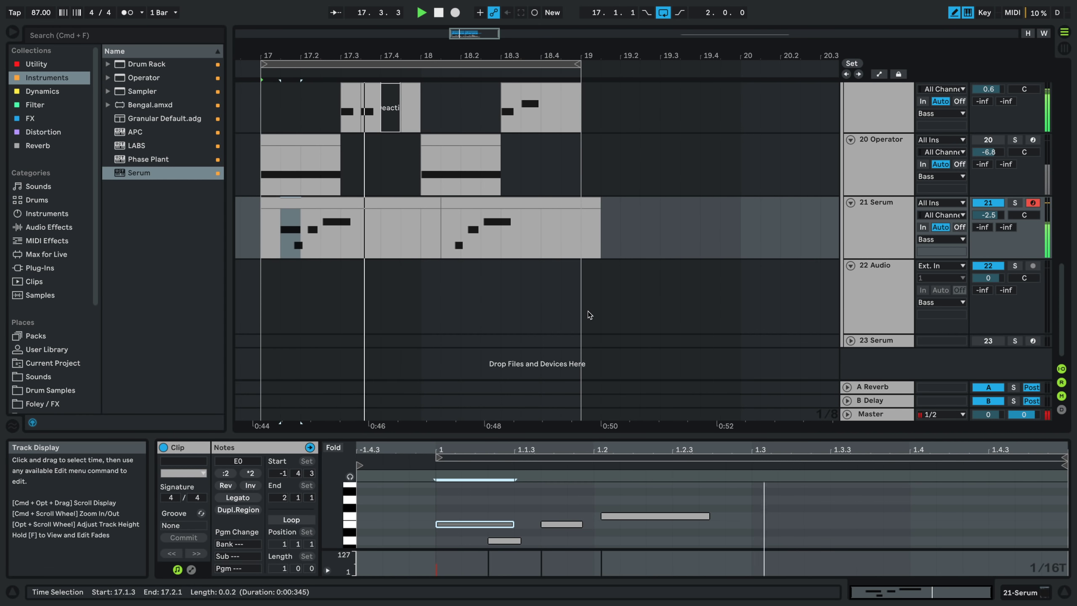
{"action": "left_click_drag", "start_coordinate": [421, 231], "coordinate": [264, 247]}
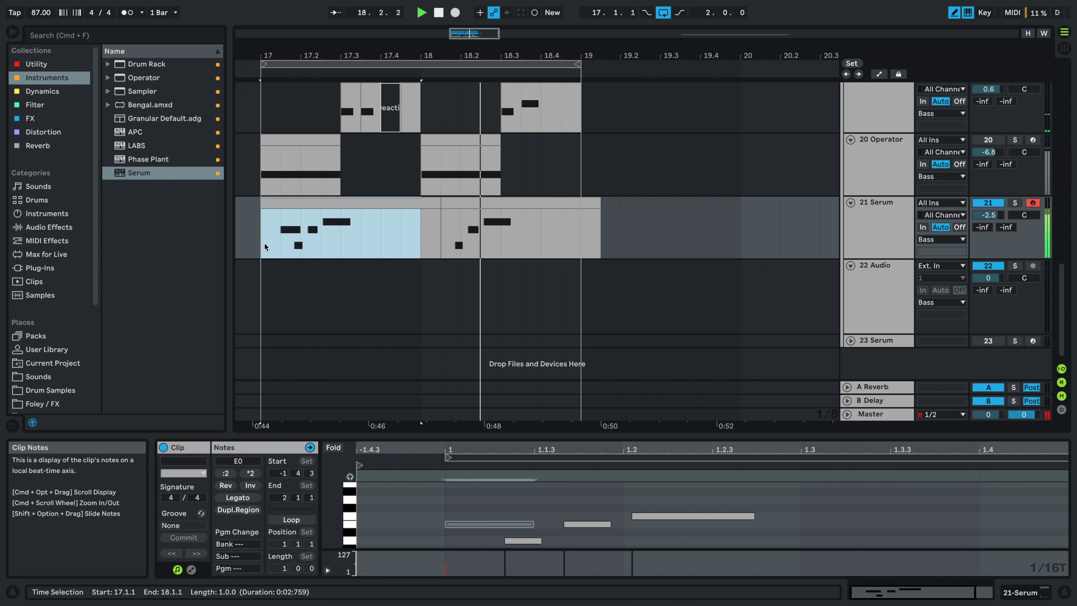
{"action": "key", "text": "super+d"}
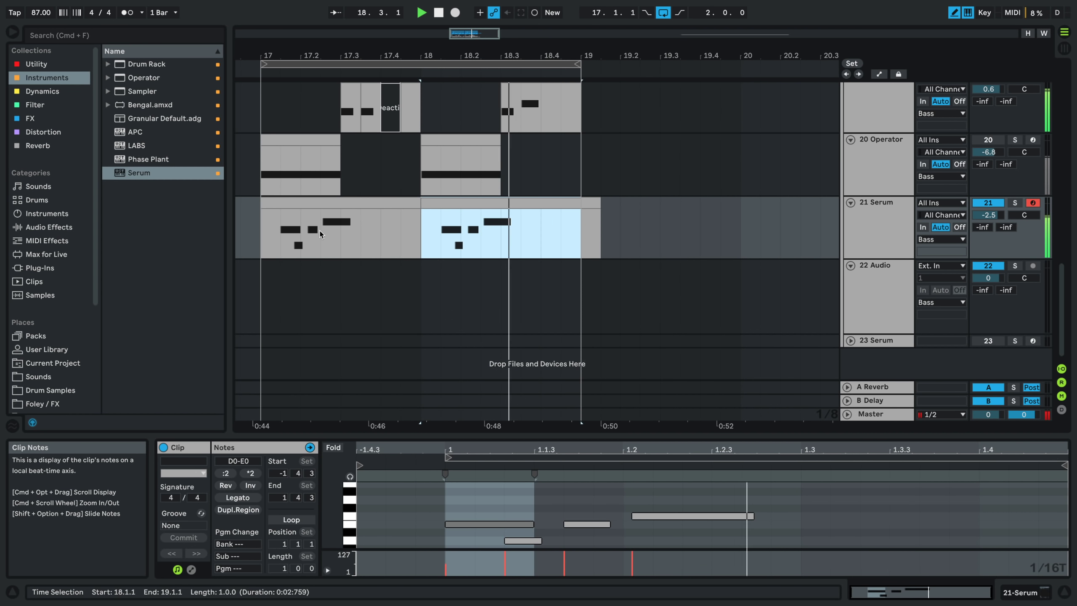
- Change the noise source in track 21's Serum to Air Can 1 and adjust the modulation amount on its level
{"action": "left_click", "coordinate": [876, 232]}
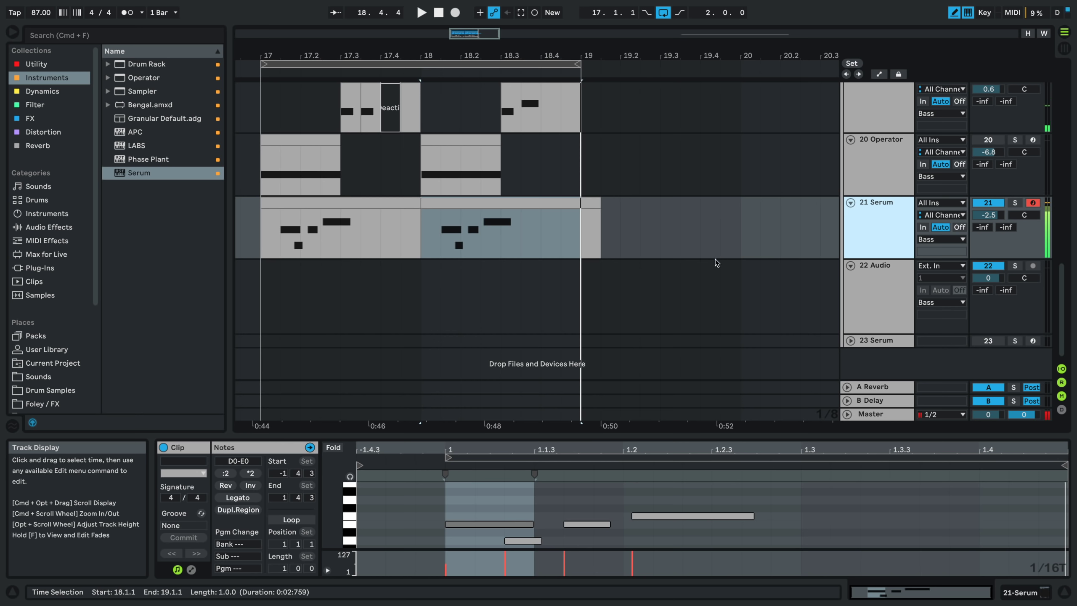
{"action": "key", "text": "shift+Tab"}
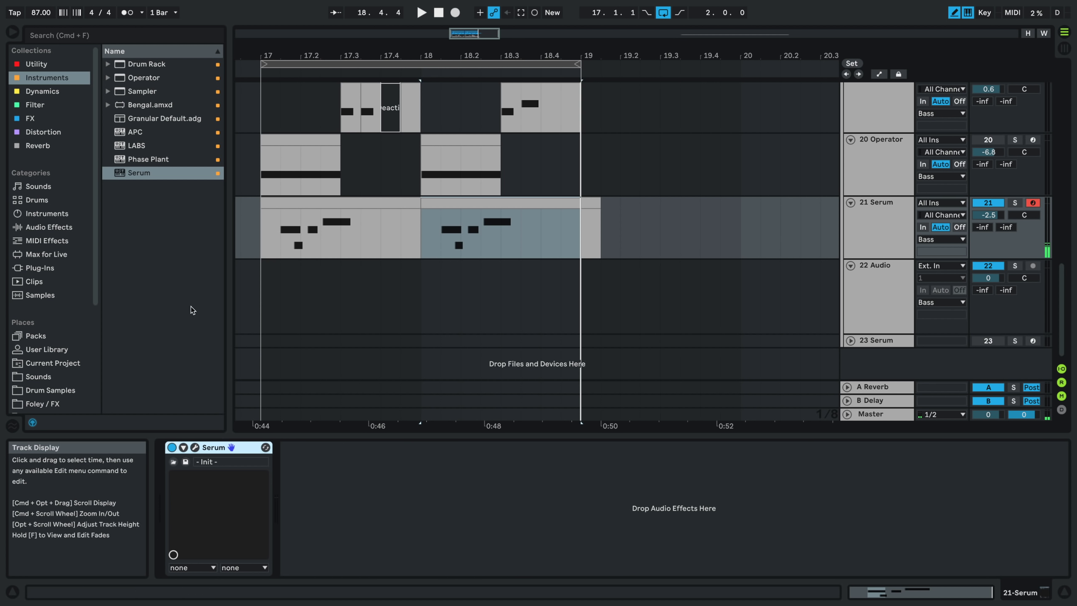
{"action": "left_click", "coordinate": [54, 117]}
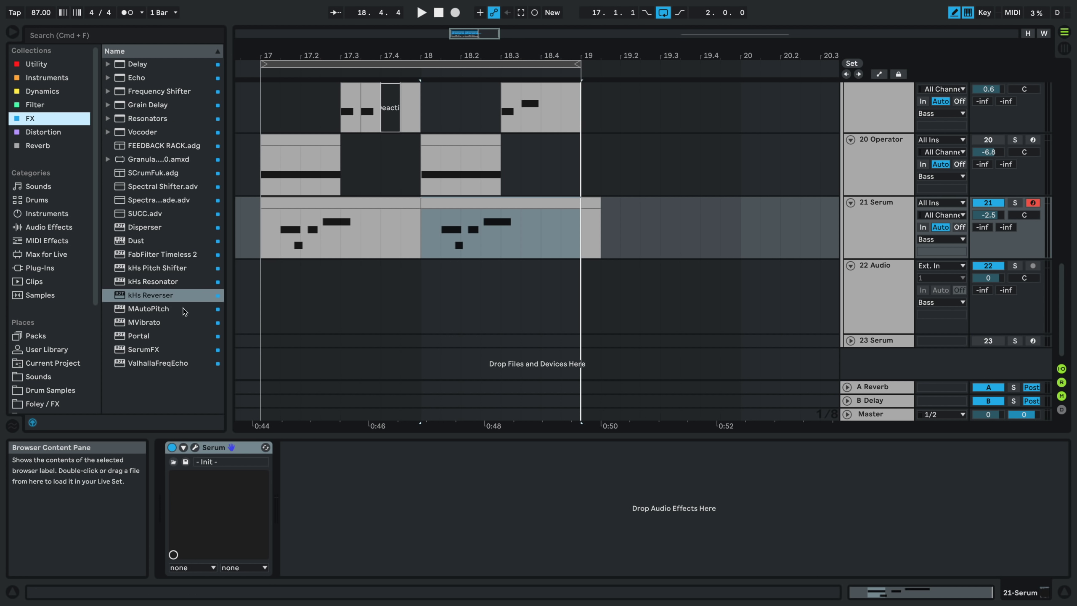
{"action": "left_click", "coordinate": [195, 447]}
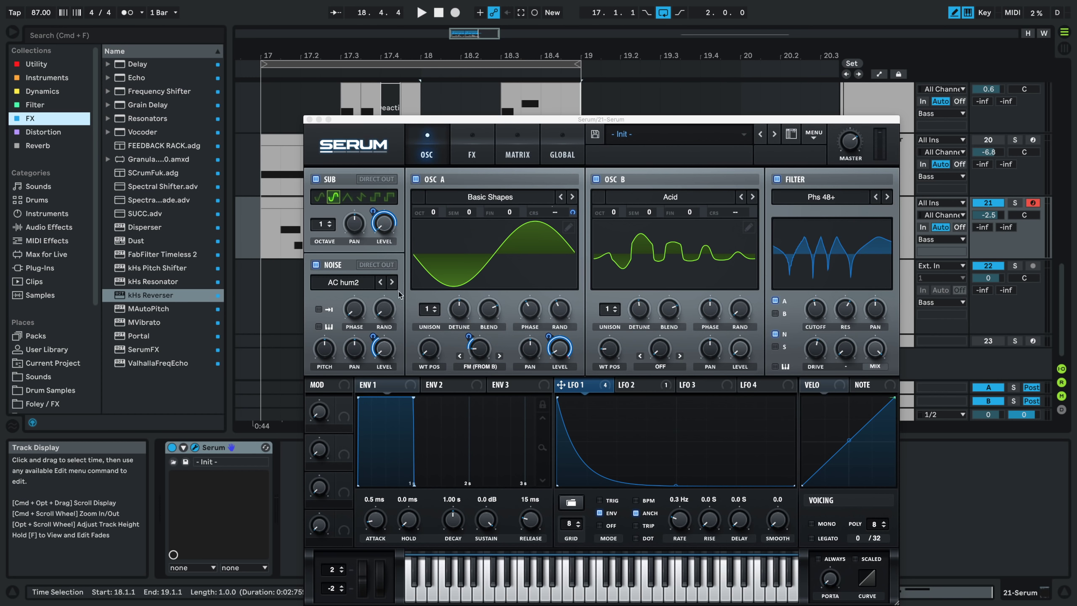
{"action": "left_click", "coordinate": [351, 287]}
{"action": "left_click", "coordinate": [382, 289]}
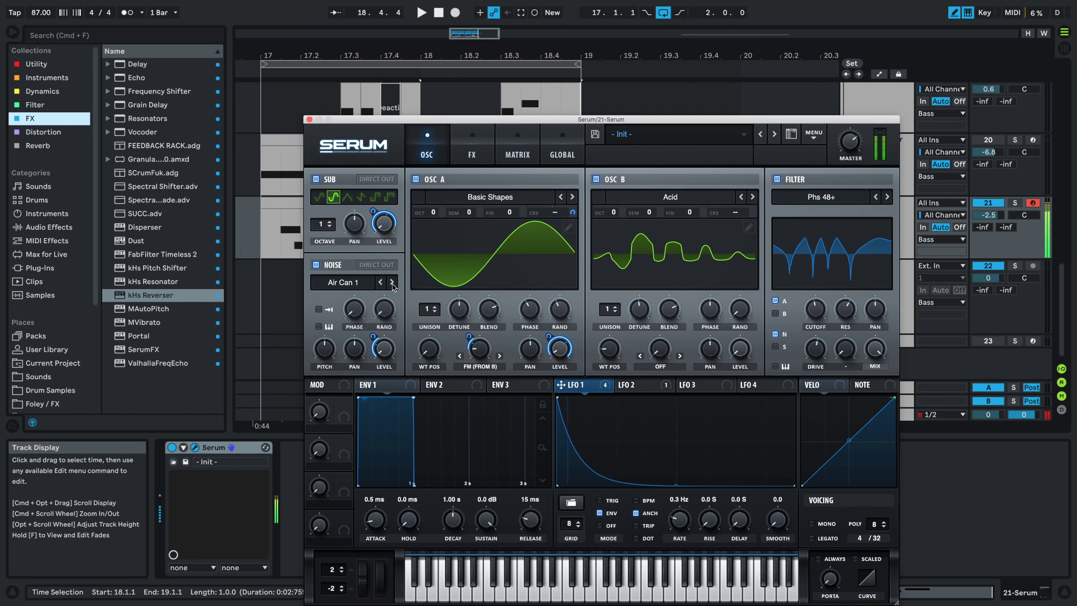
{"action": "left_click_drag", "start_coordinate": [373, 337], "coordinate": [373, 352]}
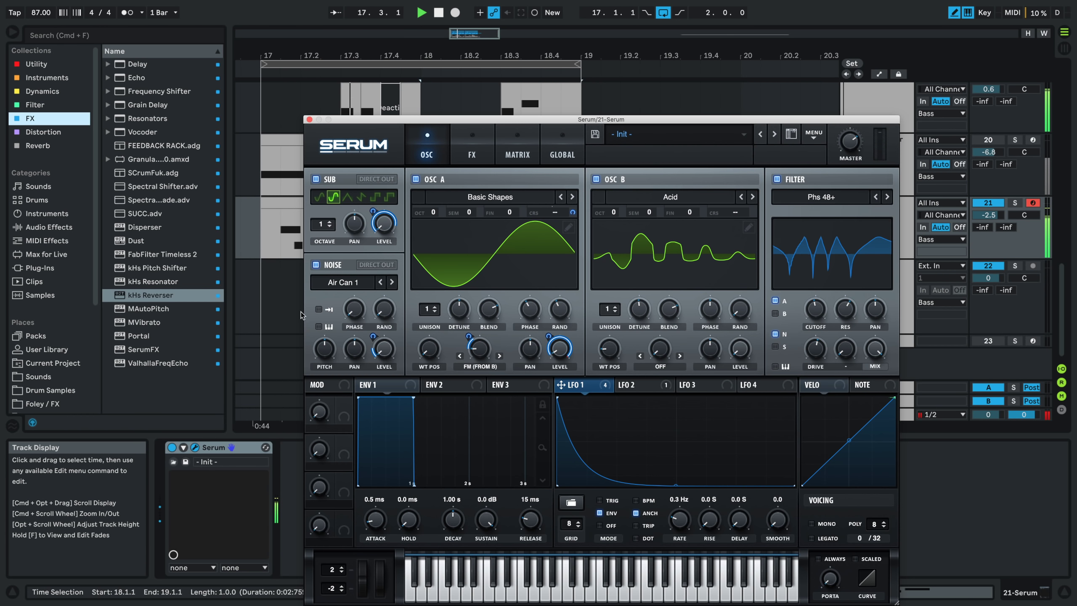
{"action": "left_click", "coordinate": [309, 119]}
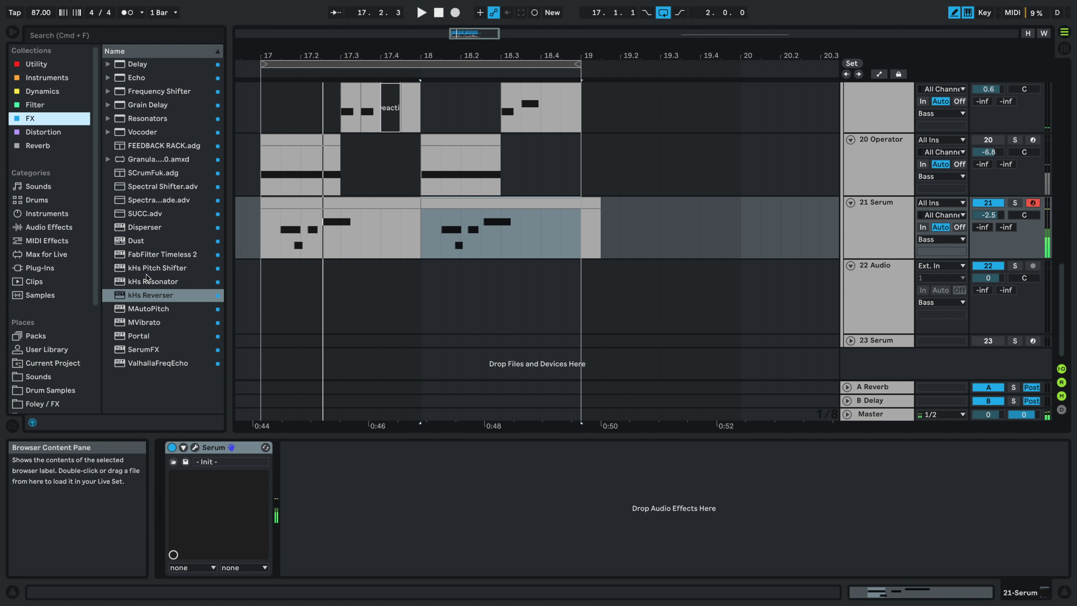
- Add kHs Pitch Shifter after Serum, set it to +12 semitones, reduce the grain size and lower the mix to 28 %
{"action": "double_click", "coordinate": [159, 268]}
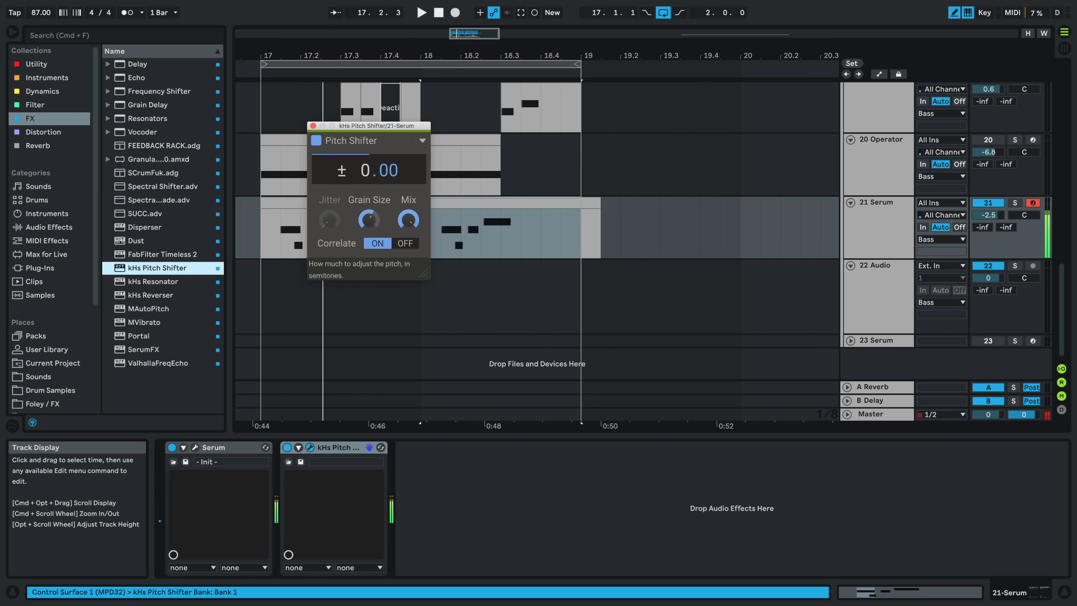
{"action": "left_click_drag", "start_coordinate": [365, 170], "coordinate": [366, 162]}
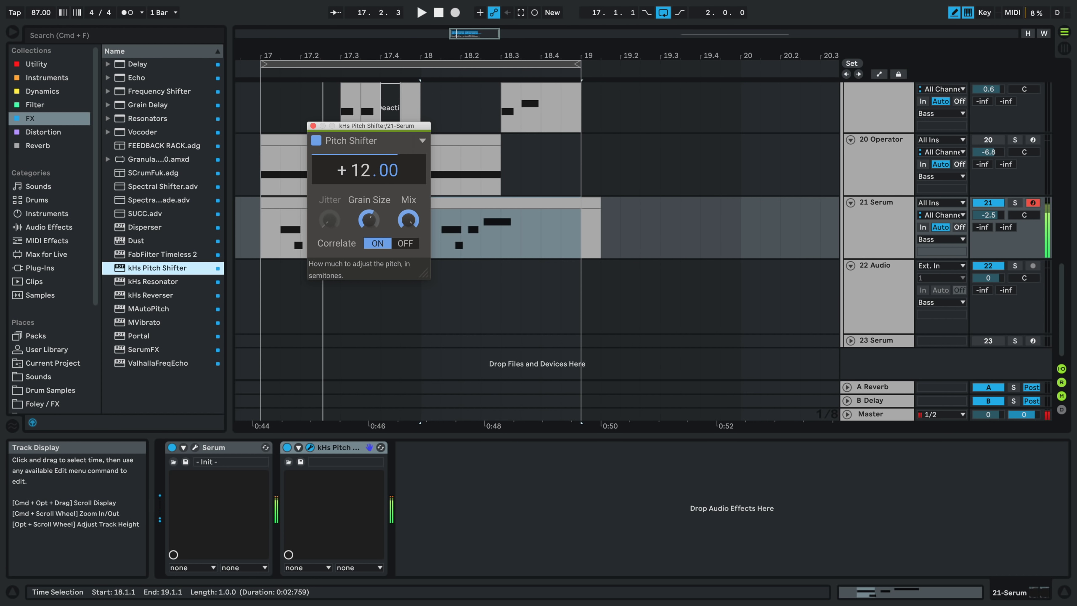
{"action": "left_click_drag", "start_coordinate": [367, 219], "coordinate": [368, 215]}
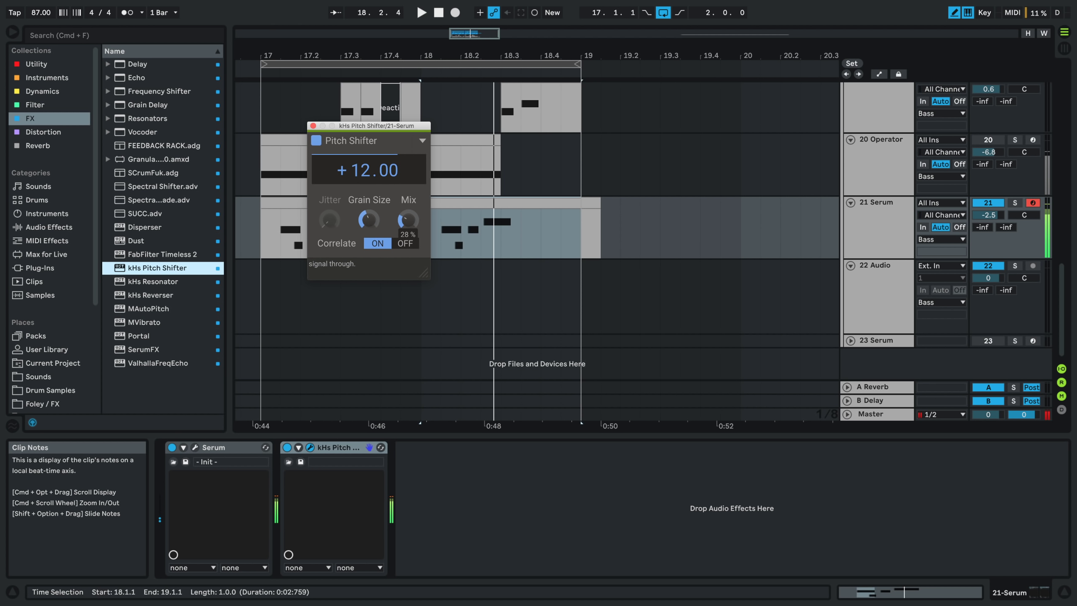
- Replay the loop from 17.1.1, lower the Pitch Shifter mix further and close the plug-in window
{"action": "left_click", "coordinate": [259, 244]}
{"action": "left_click", "coordinate": [407, 225]}
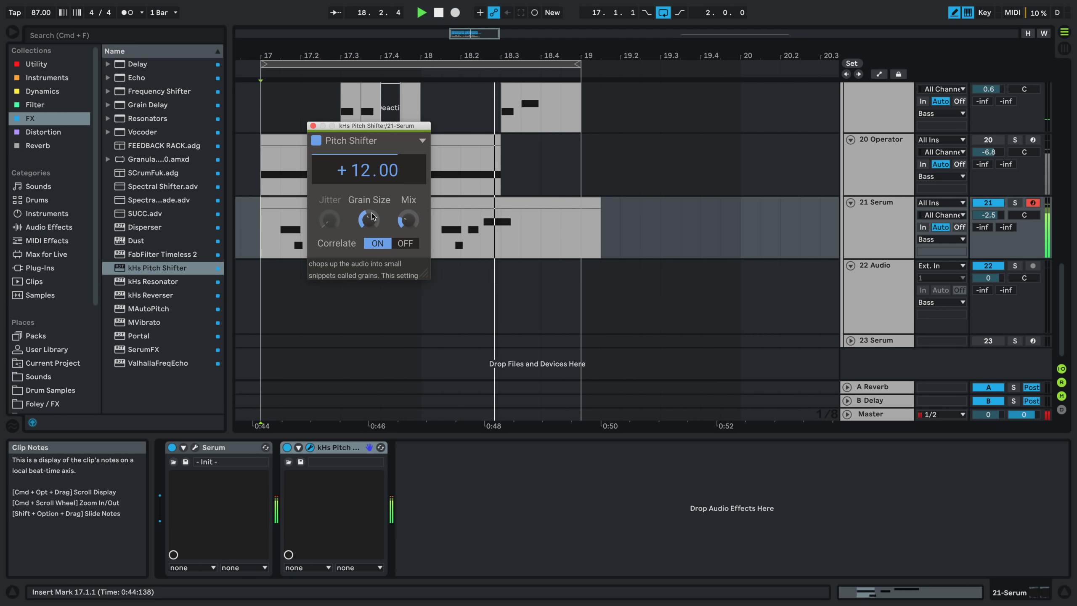
{"action": "key", "text": "space"}
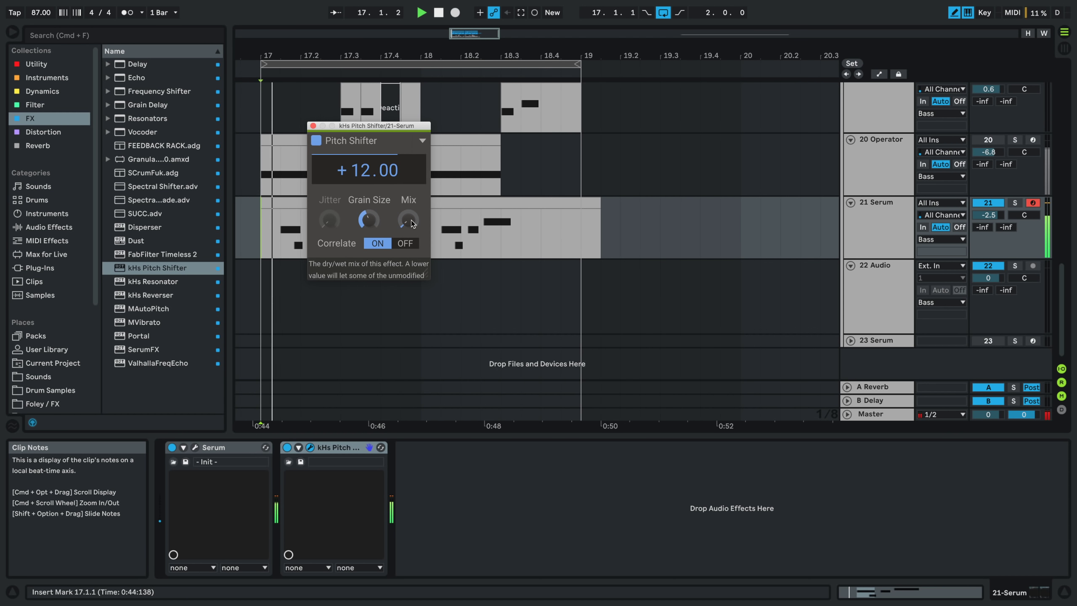
{"action": "left_click", "coordinate": [313, 126]}
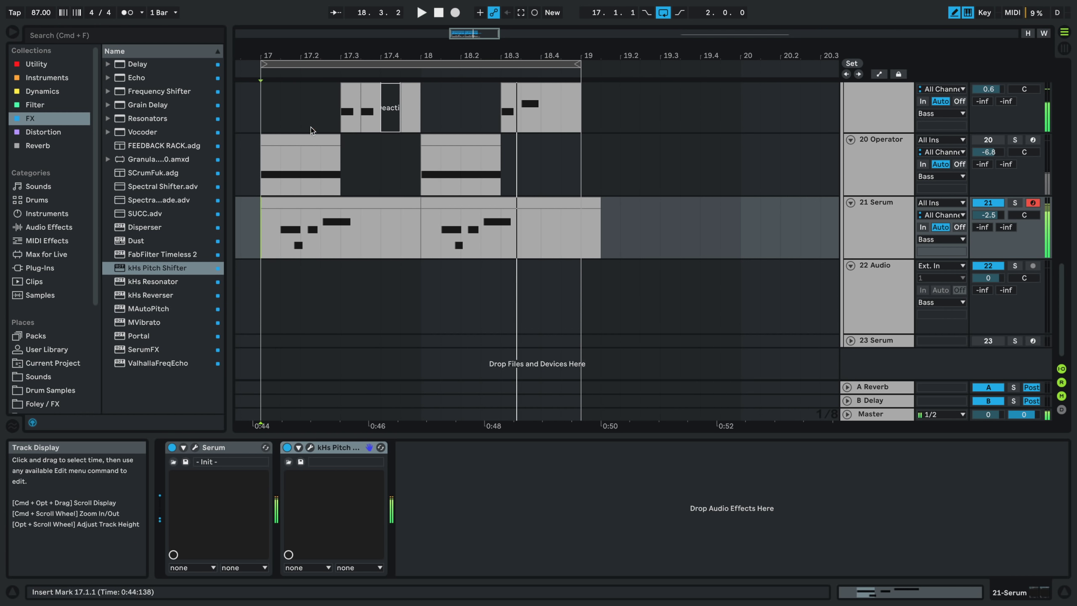
- Add kHs Distortion to the Serum track with the Foldback type, a reduced mix and a bias of 61 %
{"action": "left_click", "coordinate": [49, 131]}
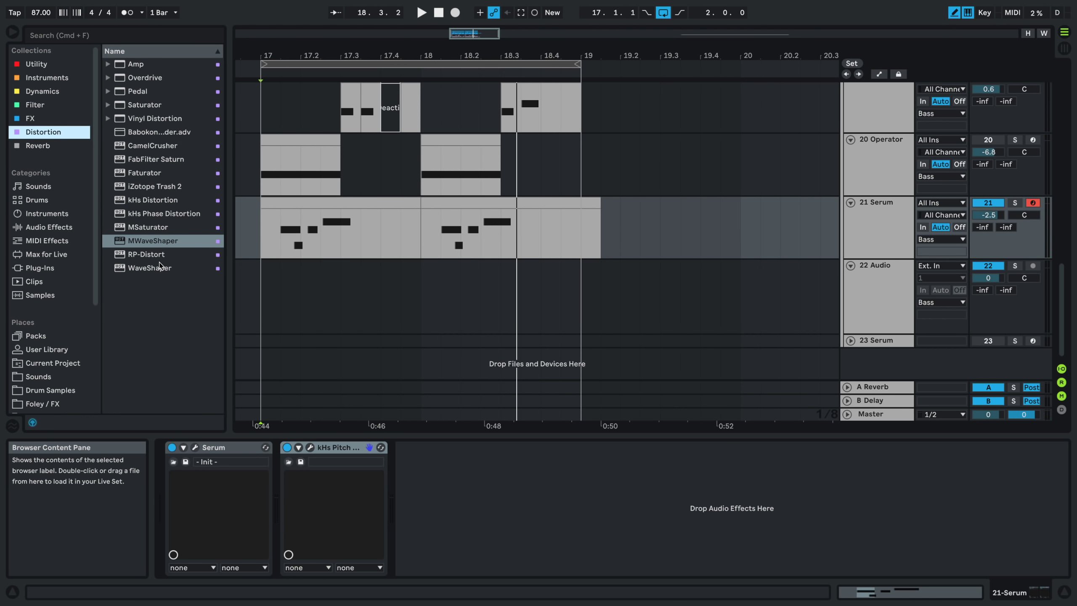
{"action": "double_click", "coordinate": [162, 199]}
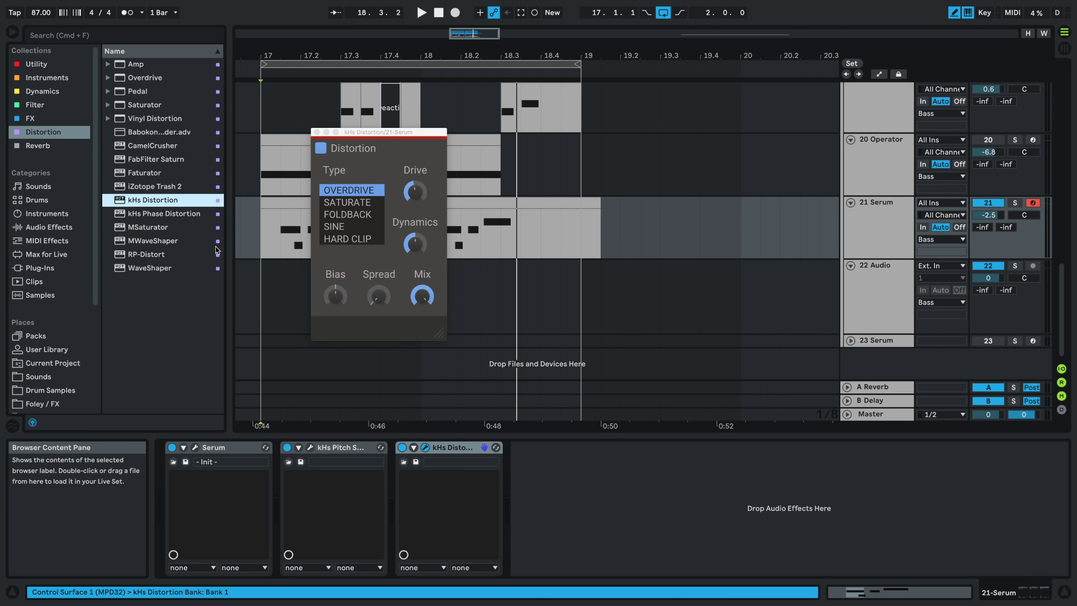
{"action": "left_click", "coordinate": [366, 215]}
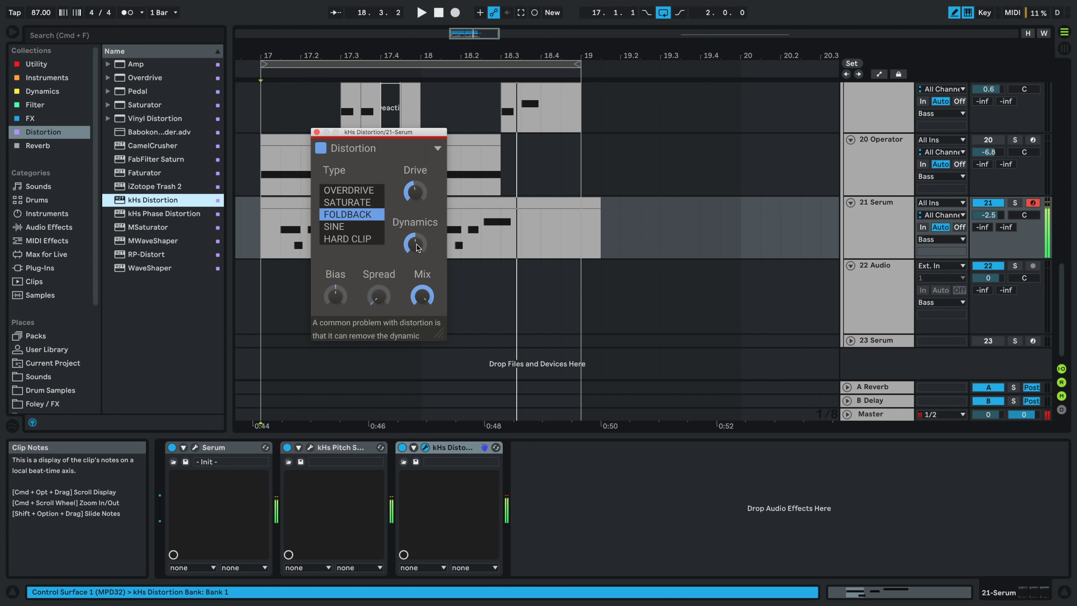
{"action": "left_click_drag", "start_coordinate": [422, 296], "coordinate": [423, 317]}
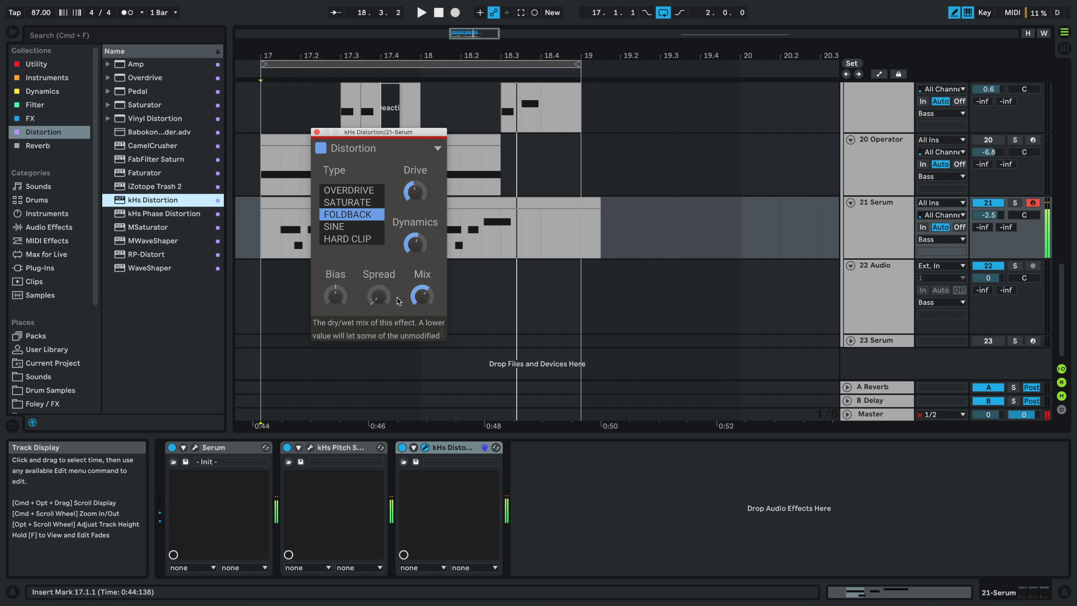
{"action": "left_click_drag", "start_coordinate": [335, 296], "coordinate": [335, 316]}
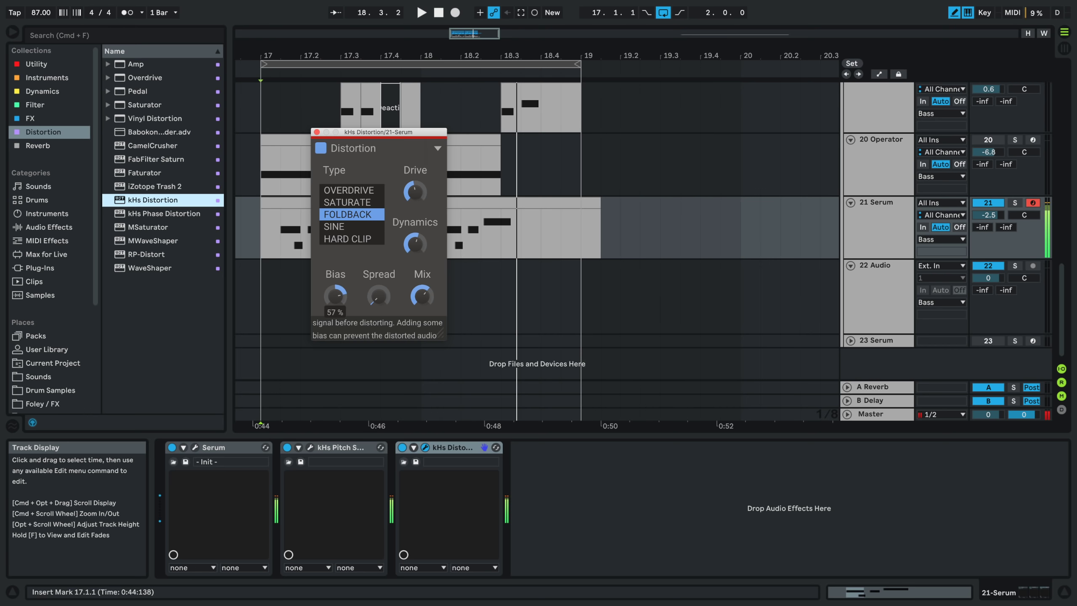
{"action": "key", "text": "space"}
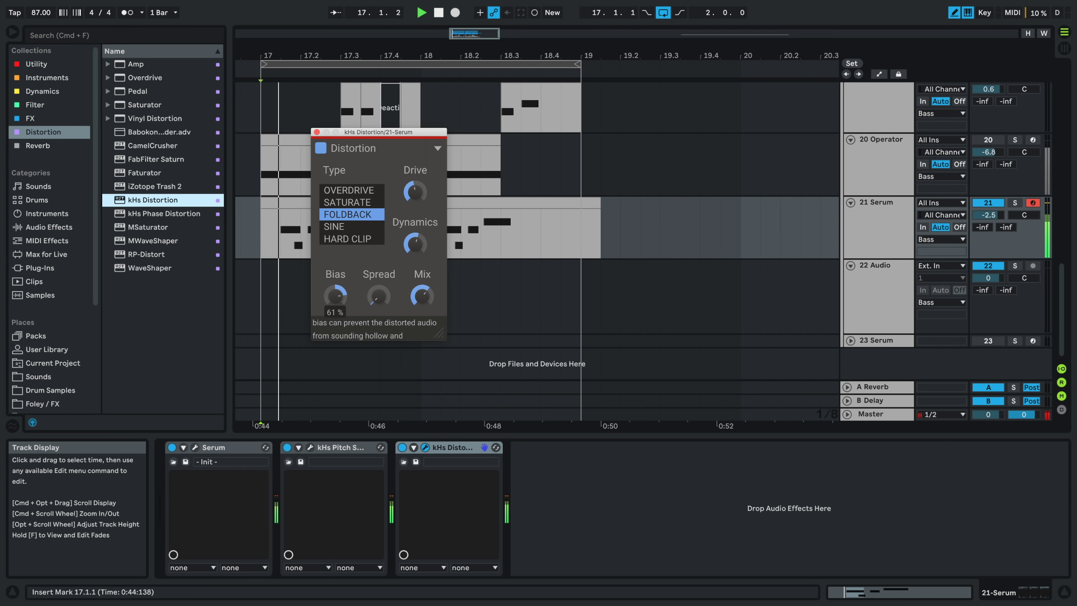
- Replay the loop while raising the Distortion drive and lowering its bias
{"action": "key", "text": "space"}
{"action": "left_click_drag", "start_coordinate": [415, 192], "coordinate": [415, 183]}
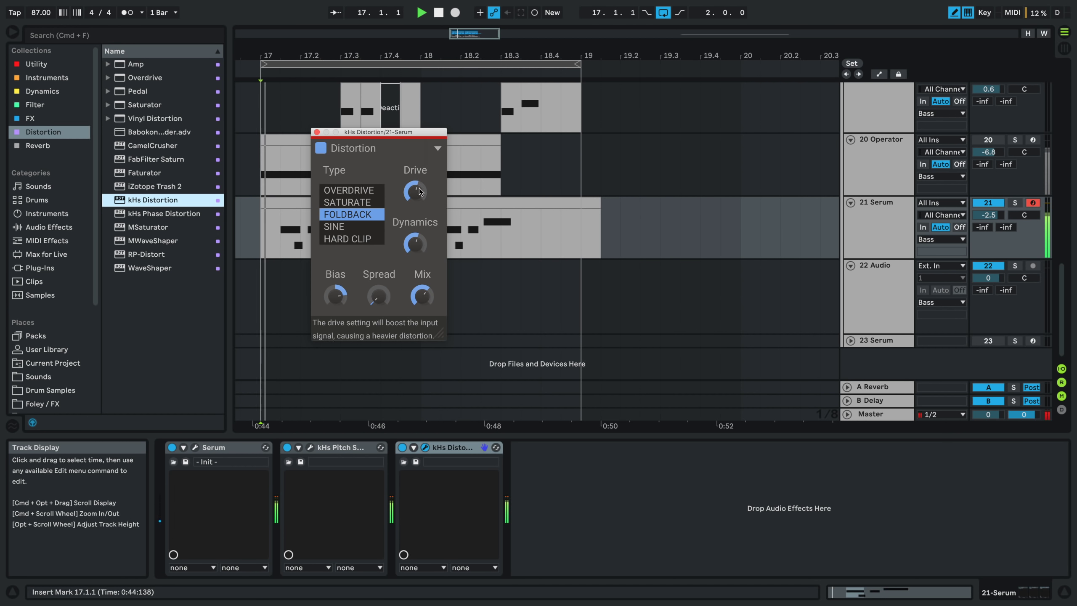
{"action": "left_click_drag", "start_coordinate": [335, 295], "coordinate": [335, 300]}
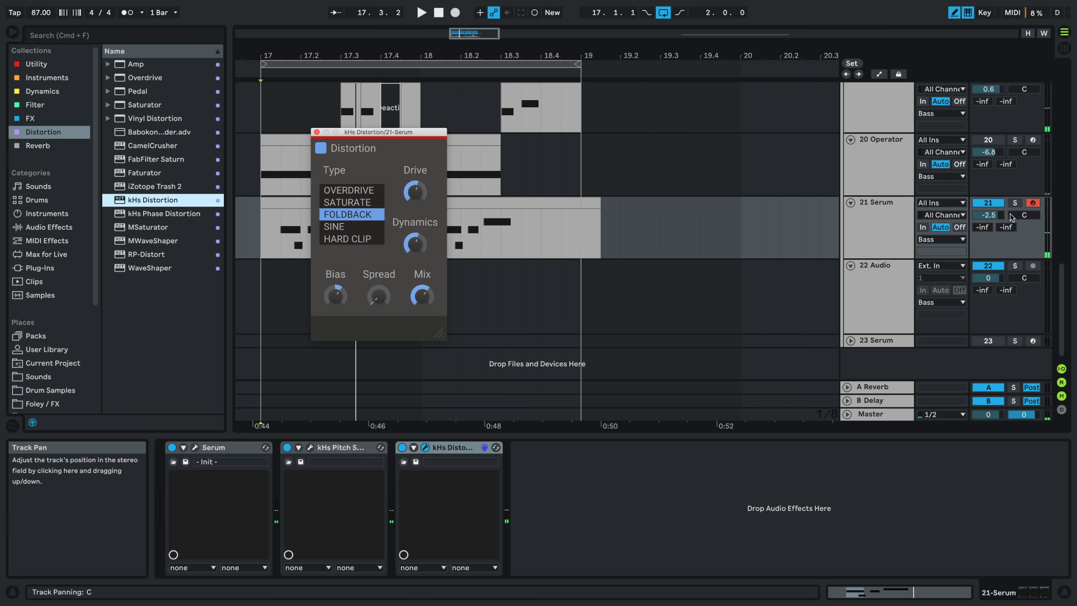
- Lower the Bass and DRUM group volumes together to -6.4 and -15.0 dB and play the loop
{"action": "scroll", "coordinate": [869, 81], "scroll_direction": "up", "scroll_amount": 5}
{"action": "scroll", "coordinate": [889, 148], "scroll_direction": "up", "scroll_amount": 8}
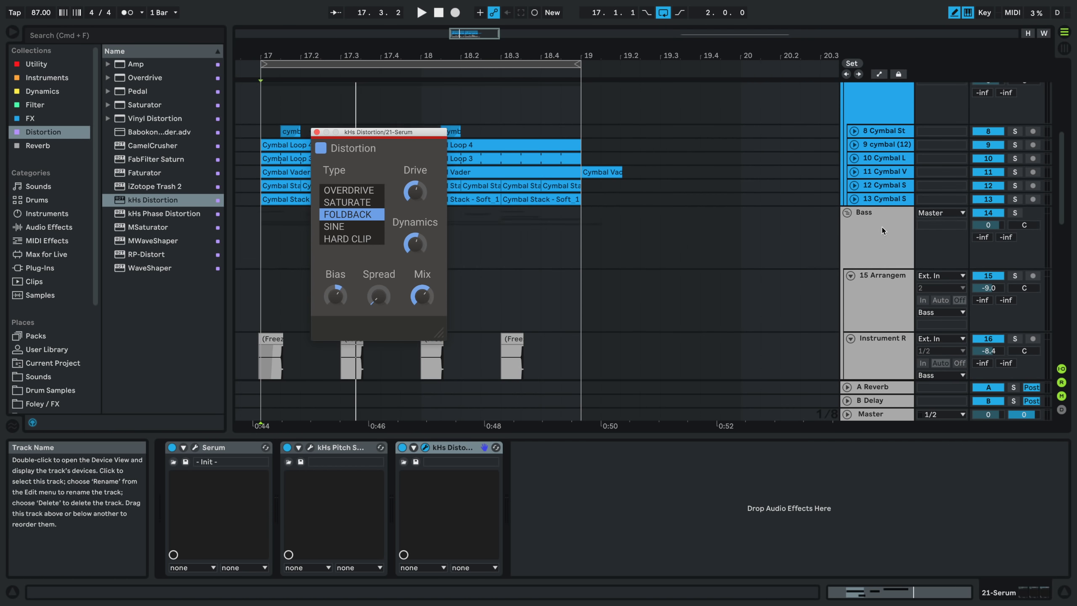
{"action": "left_click", "coordinate": [882, 222]}
{"action": "scroll", "coordinate": [880, 190], "scroll_direction": "up", "scroll_amount": 7}
{"action": "left_click", "coordinate": [874, 134]}
{"action": "left_click_drag", "start_coordinate": [990, 131], "coordinate": [990, 142]}
{"action": "key", "text": "space"}
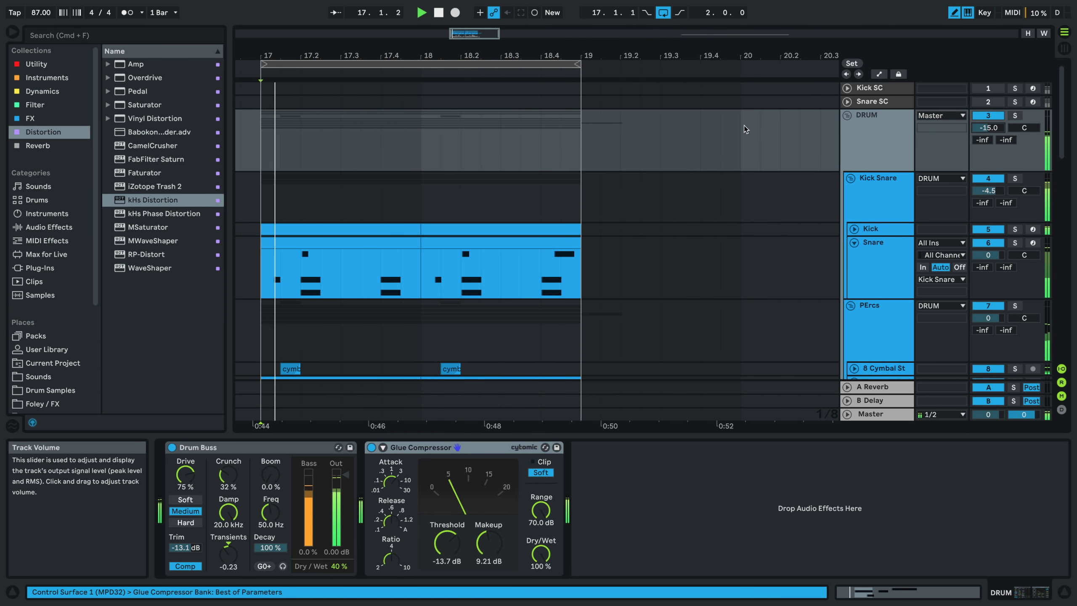
- Lower the 21 Serum track's volume to -7.8 dB while replaying the loop
{"action": "scroll", "coordinate": [743, 124], "scroll_direction": "down", "scroll_amount": 20}
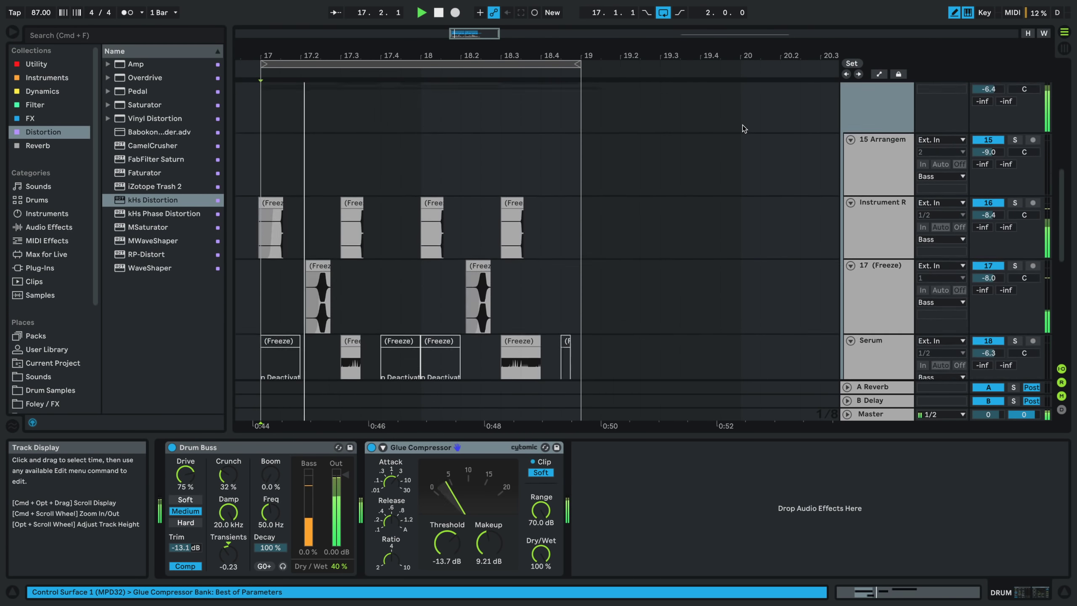
{"action": "left_click", "coordinate": [821, 214]}
{"action": "key", "text": "space"}
{"action": "left_click", "coordinate": [883, 274]}
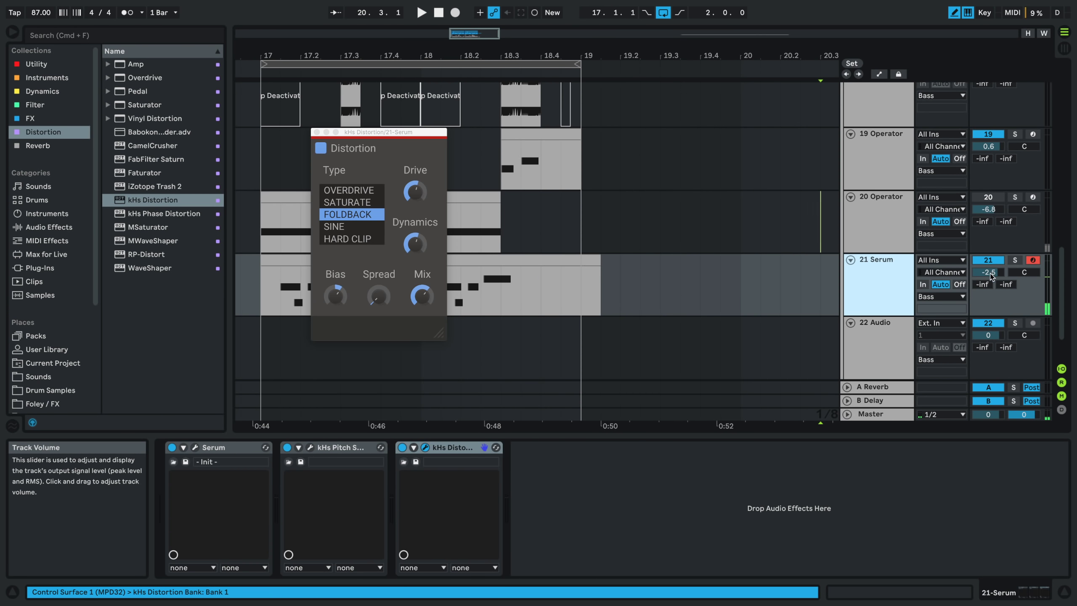
{"action": "left_click_drag", "start_coordinate": [988, 273], "coordinate": [989, 280]}
{"action": "key", "text": "space"}
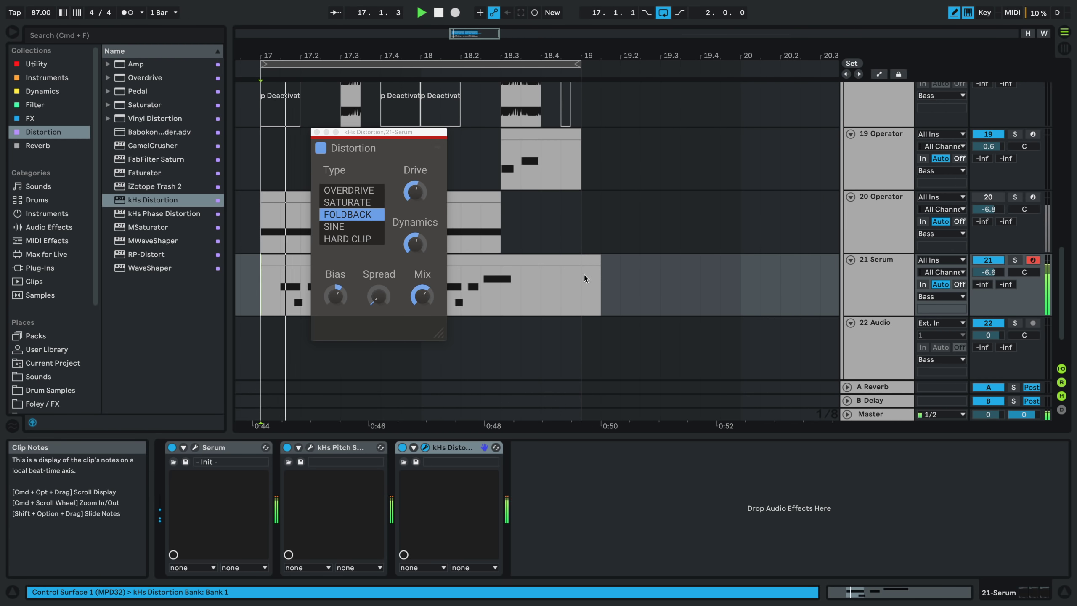
{"action": "left_click_drag", "start_coordinate": [989, 272], "coordinate": [989, 274]}
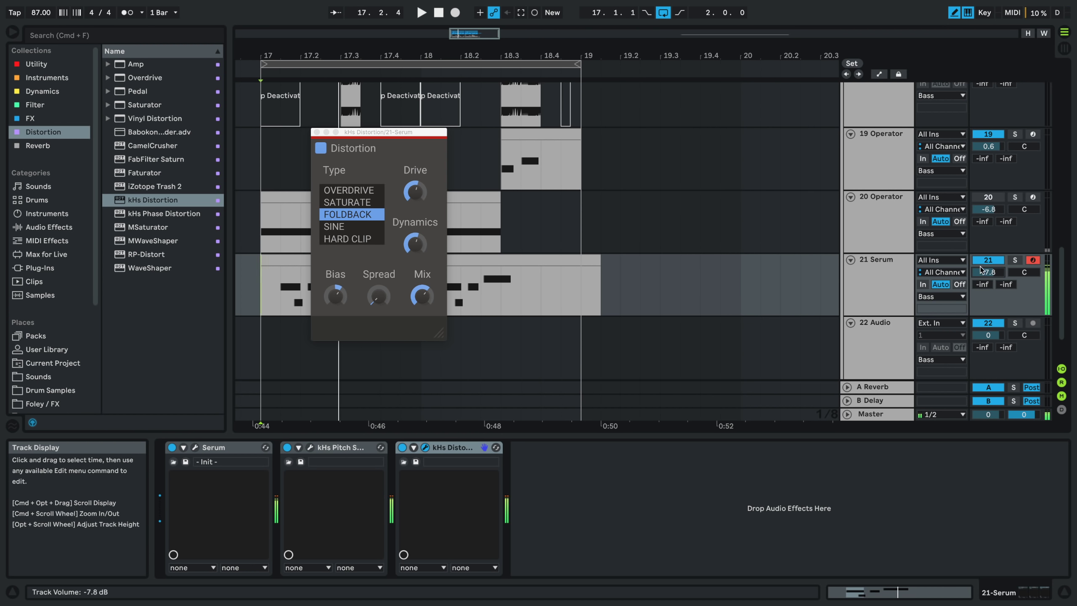
- Solo the 21 Serum track, raise the Distortion drive slightly and bring its mix to full
{"action": "left_click", "coordinate": [1015, 260]}
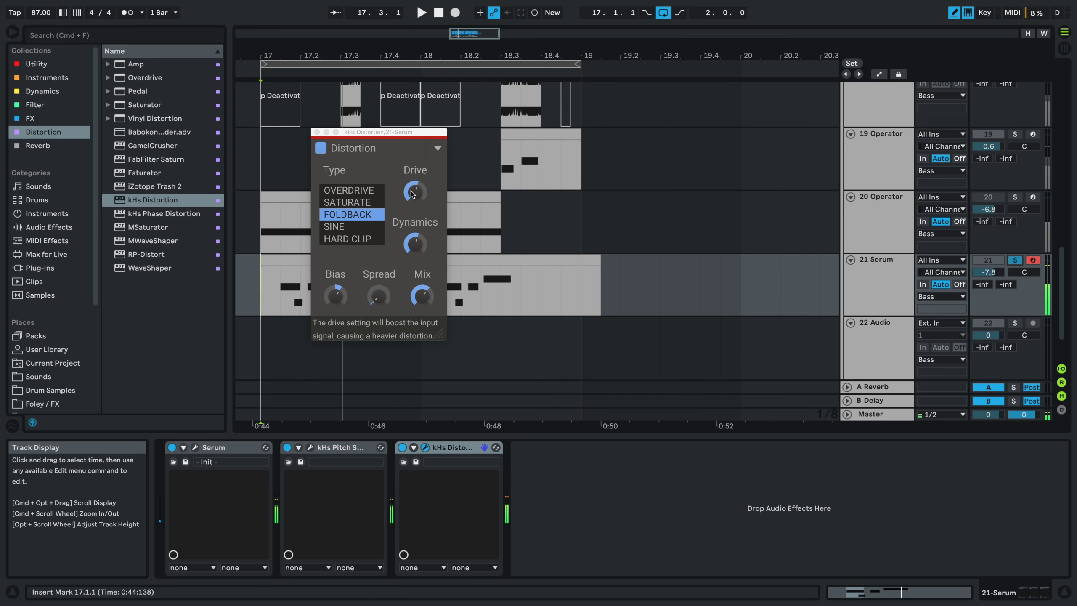
{"action": "left_click_drag", "start_coordinate": [415, 193], "coordinate": [415, 188]}
{"action": "left_click_drag", "start_coordinate": [422, 296], "coordinate": [423, 267]}
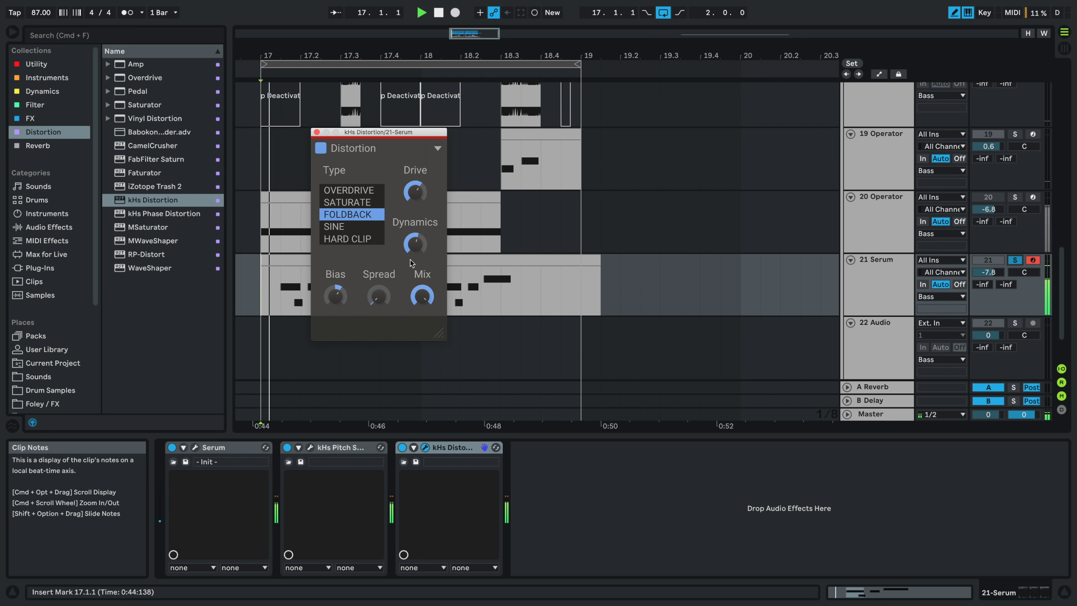
- Try a Distortion bias of about -28 %, reset the bias to its default and switch the type to Saturate
{"action": "left_click_drag", "start_coordinate": [336, 297], "coordinate": [335, 318]}
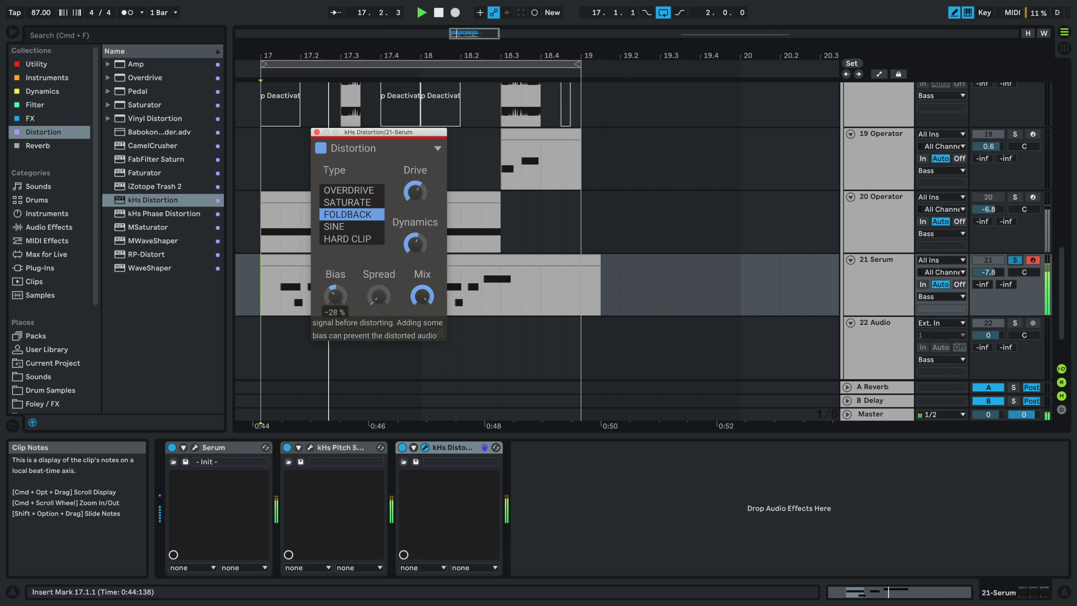
{"action": "double_click", "coordinate": [335, 296]}
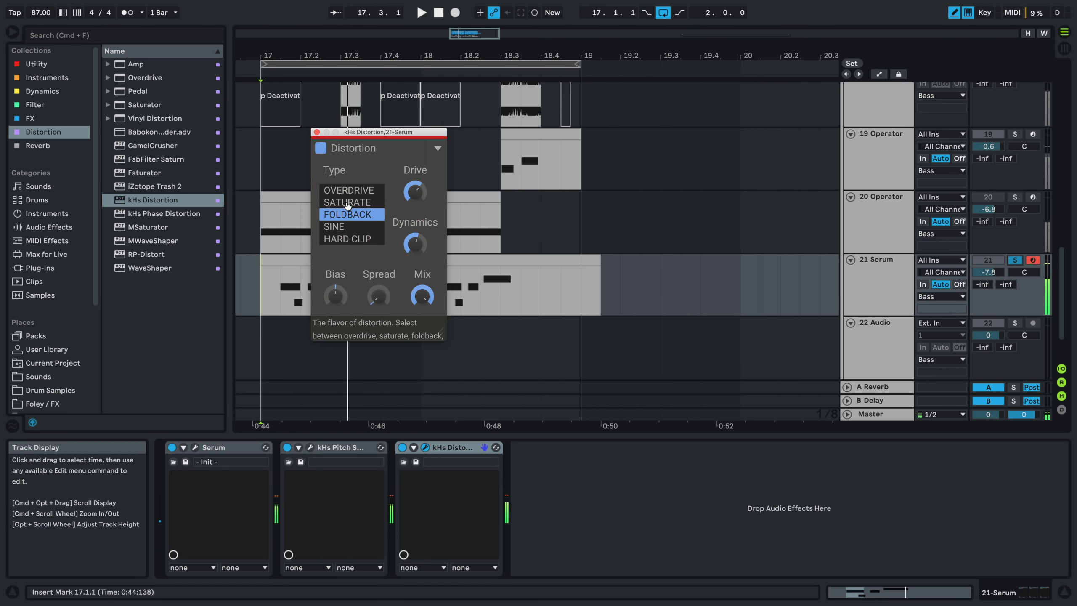
{"action": "left_click", "coordinate": [363, 207]}
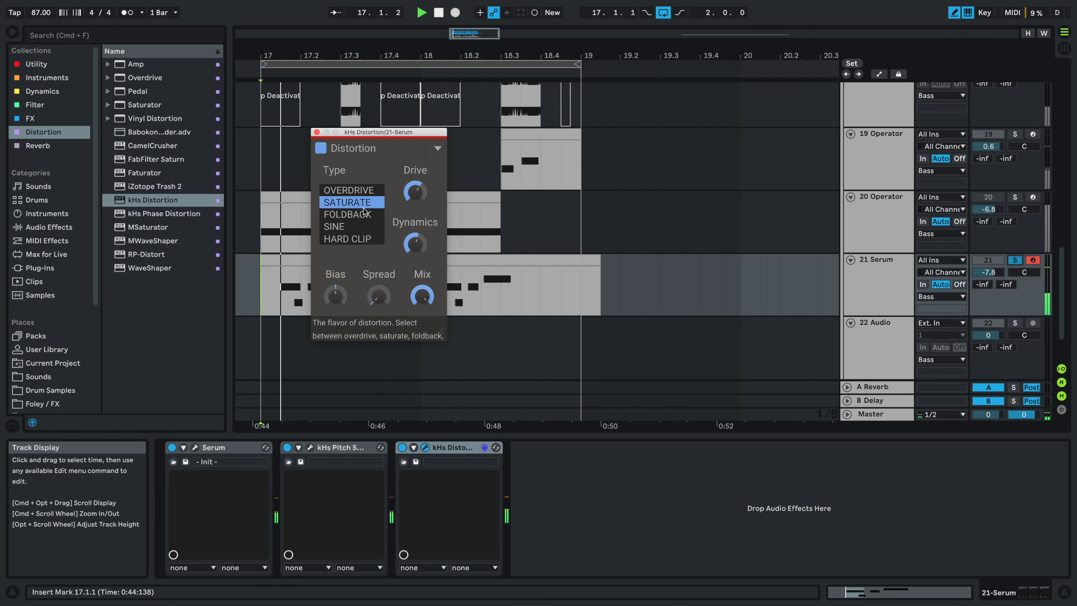
- Set the 21 Serum track's Distortion to Foldback with a drive of about 3.03 dB and a 64 % mix
{"action": "left_click_drag", "start_coordinate": [423, 296], "coordinate": [423, 306]}
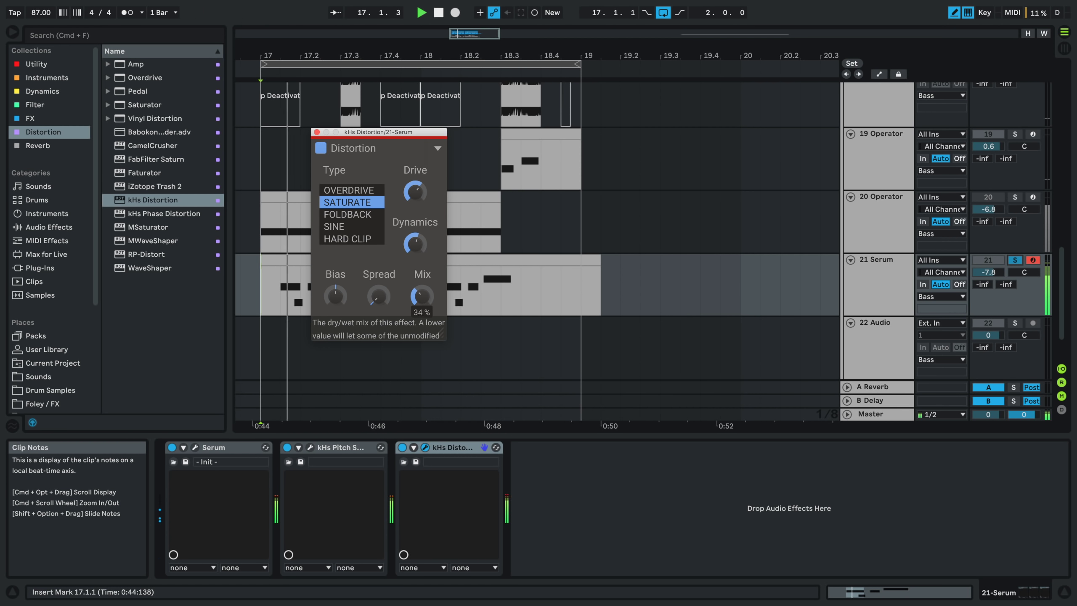
{"action": "left_click_drag", "start_coordinate": [415, 192], "coordinate": [416, 217]}
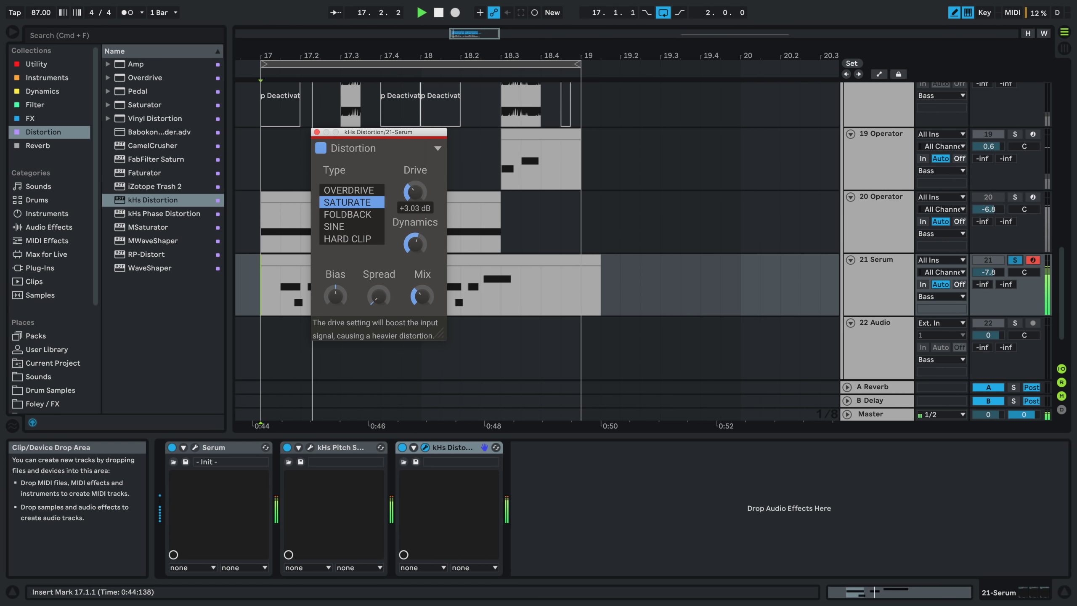
{"action": "left_click_drag", "start_coordinate": [422, 297], "coordinate": [422, 292]}
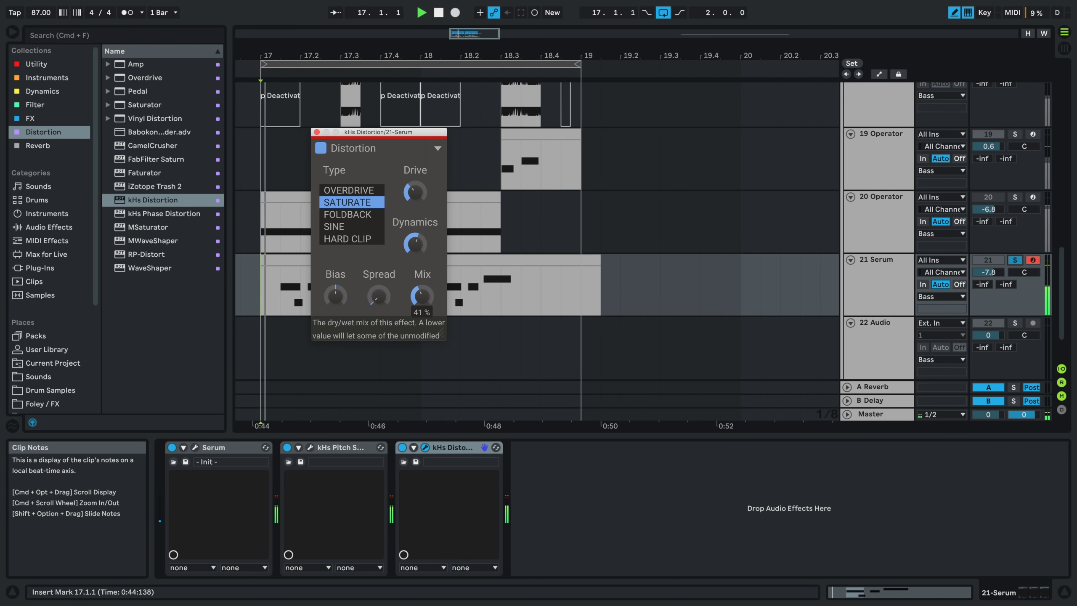
{"action": "left_click", "coordinate": [348, 215]}
{"action": "left_click_drag", "start_coordinate": [422, 296], "coordinate": [423, 291]}
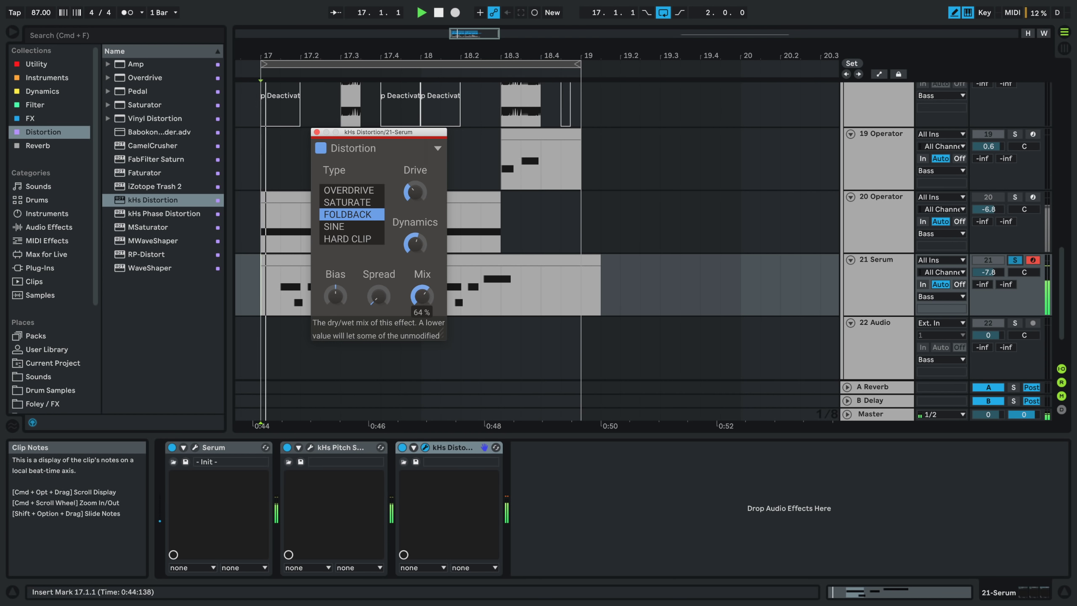
- Compare the 21 Serum sound with the Distortion bypassed and enabled during playback, and close its window
{"action": "key", "text": "space"}
{"action": "left_click", "coordinate": [404, 448]}
{"action": "left_click", "coordinate": [403, 448]}
{"action": "key", "text": "space"}
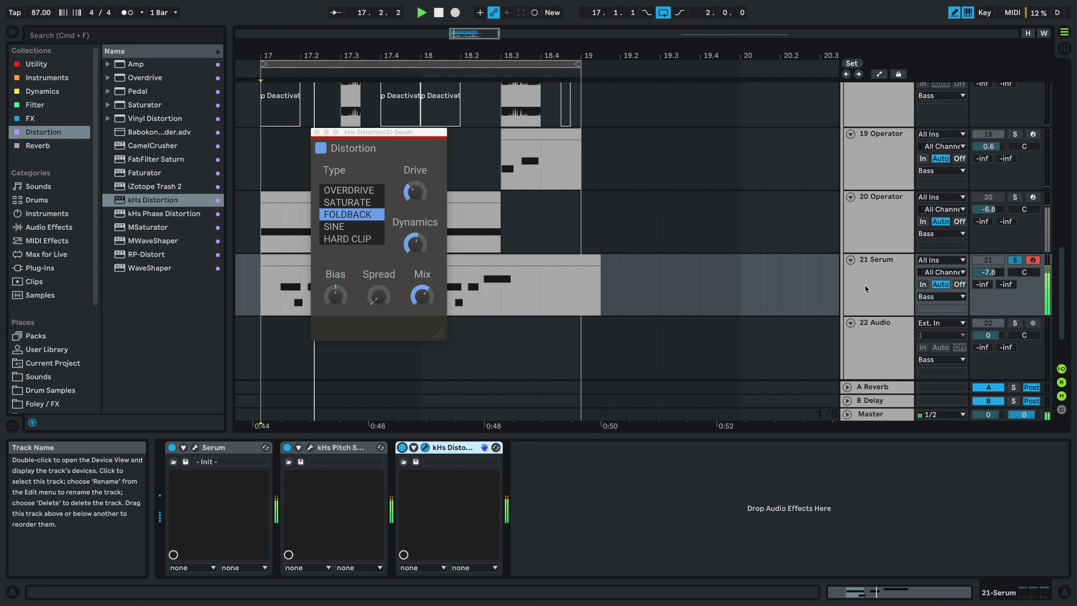
{"action": "left_click", "coordinate": [316, 132]}
- Add a Glue Compressor after the Distortion on the 21 Serum track with 3.17 dB of makeup gain
{"action": "left_click", "coordinate": [42, 91]}
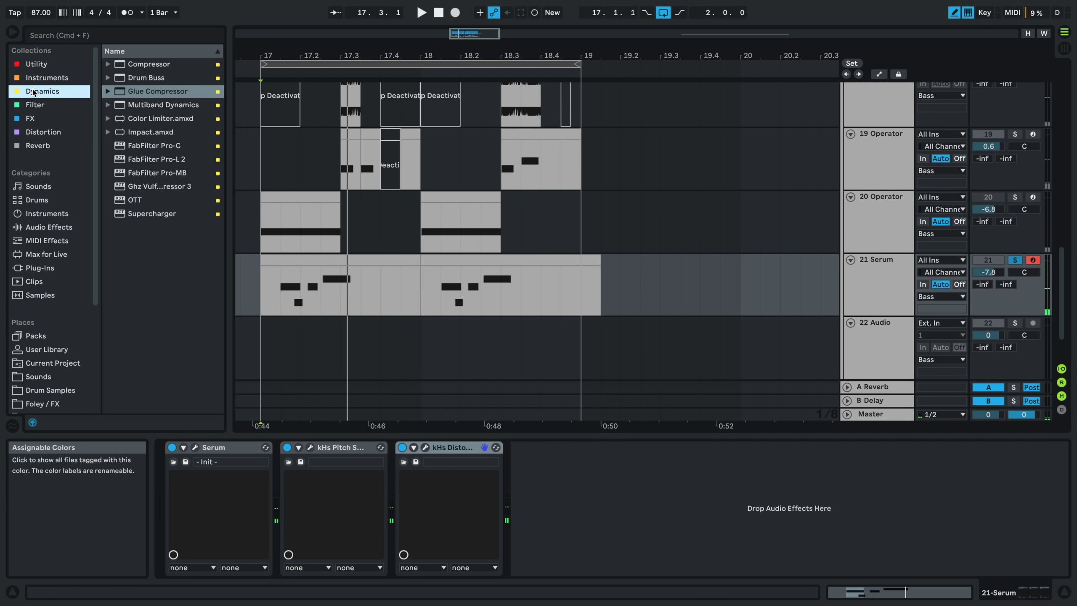
{"action": "left_click_drag", "start_coordinate": [154, 92], "coordinate": [541, 479]}
{"action": "key", "text": "space"}
{"action": "mouse_move", "coordinate": [641, 546]}
{"action": "left_mouse_down"}
{"action": "mouse_move", "coordinate": [641, 513]}
{"action": "mouse_move", "coordinate": [641, 547]}
{"action": "left_mouse_up"}
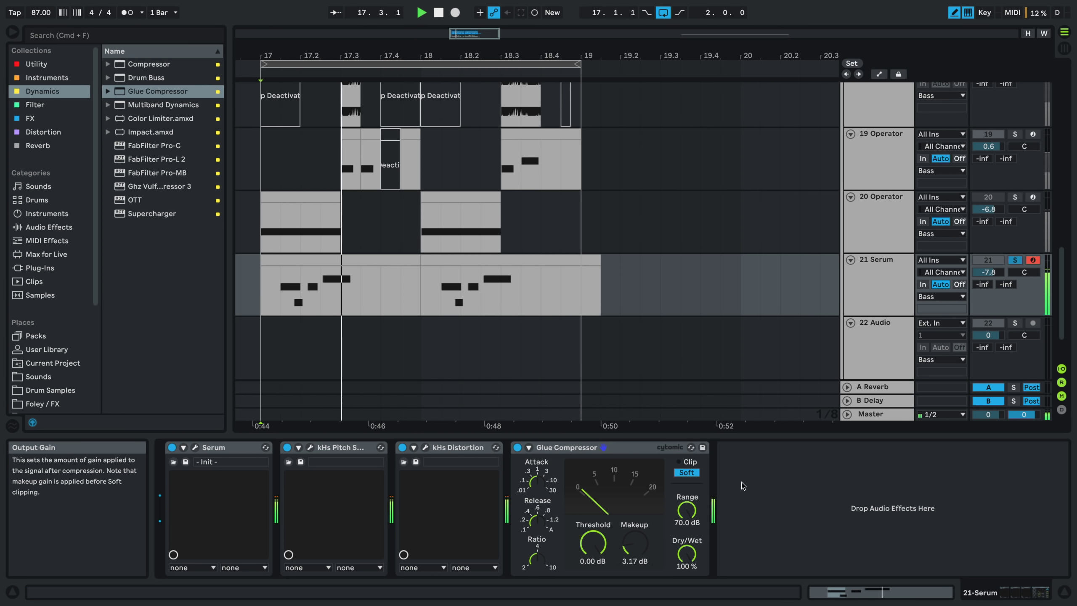
- Insert FabFilter Pro-Q 3 before the Glue Compressor, boosting about 5.28 dB at 1921 Hz and cutting about 4.36 dB at 43 Hz
{"action": "left_click", "coordinate": [47, 101]}
{"action": "left_click_drag", "start_coordinate": [185, 91], "coordinate": [442, 494]}
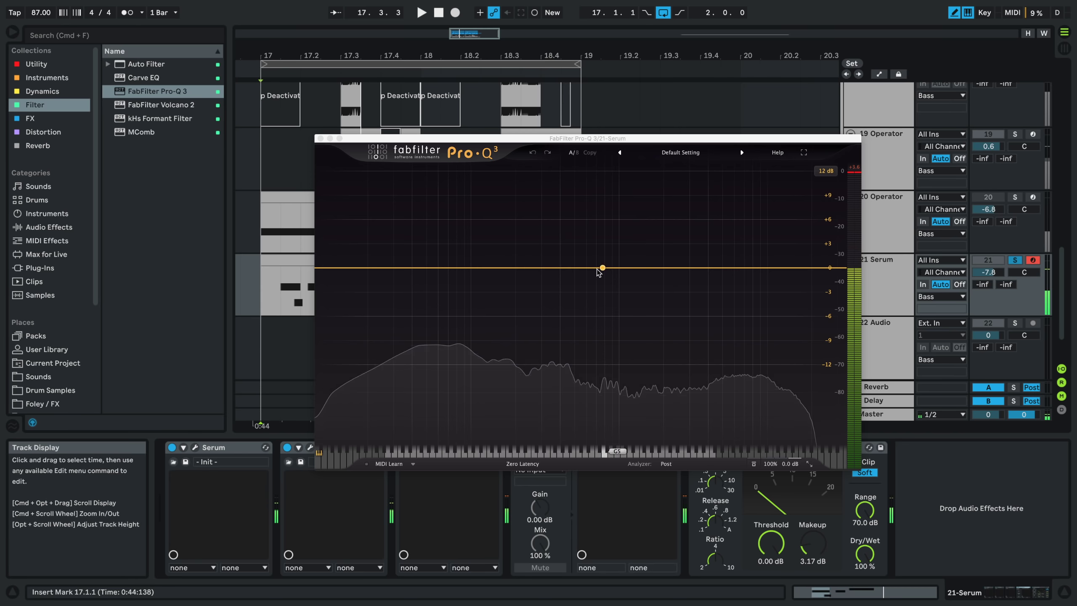
{"action": "left_click_drag", "start_coordinate": [534, 268], "coordinate": [661, 224]}
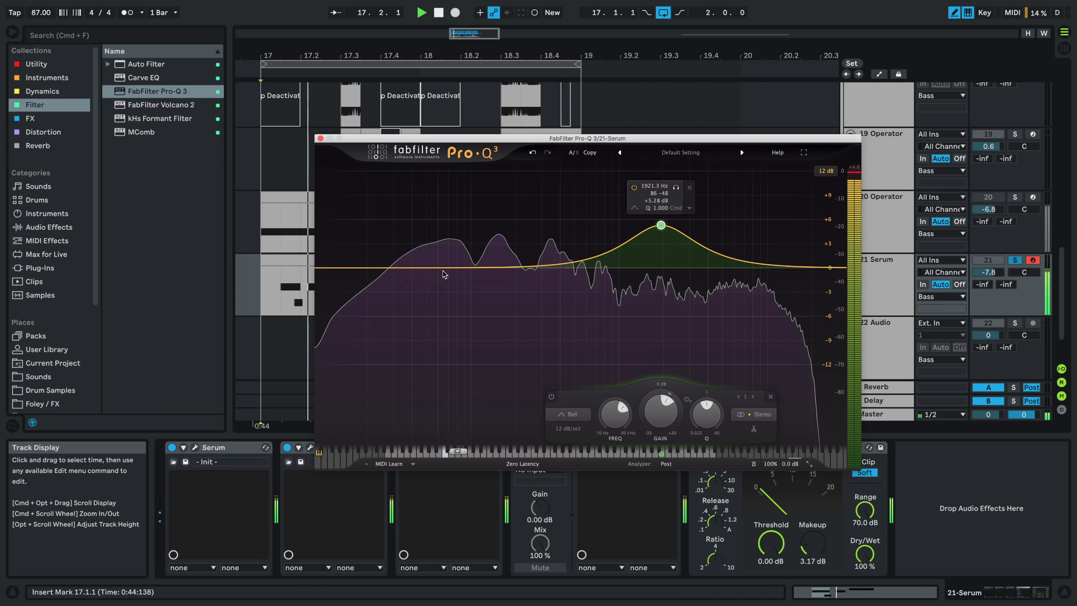
{"action": "left_click_drag", "start_coordinate": [415, 267], "coordinate": [417, 303]}
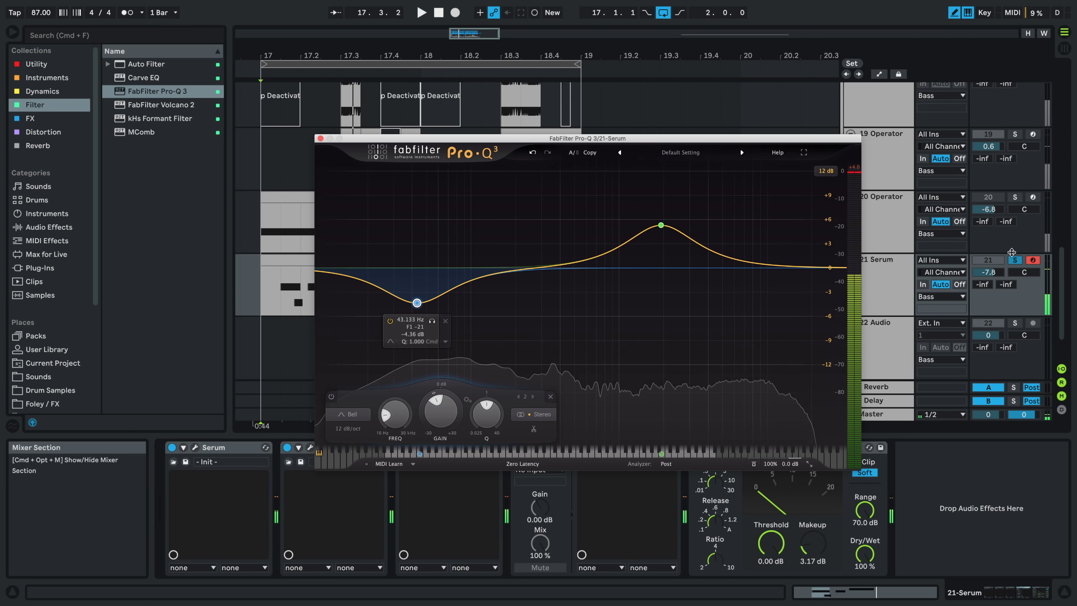
- Unsolo the 21 Serum track, replay the full loop and close the Pro-Q 3 window
{"action": "left_click", "coordinate": [1014, 260]}
{"action": "key", "text": "space"}
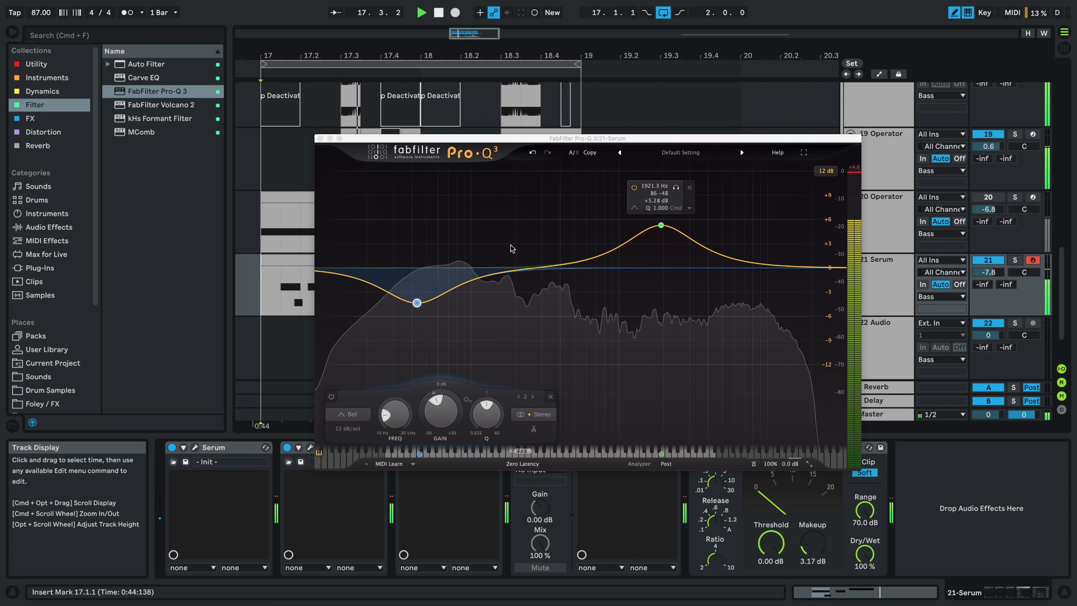
{"action": "left_click", "coordinate": [321, 140]}
- Adjust the fade-in of the 17 (Freeze) clip near 17.2 and select the matching clip near 18.2
{"action": "scroll", "coordinate": [362, 186], "scroll_direction": "up", "scroll_amount": 5}
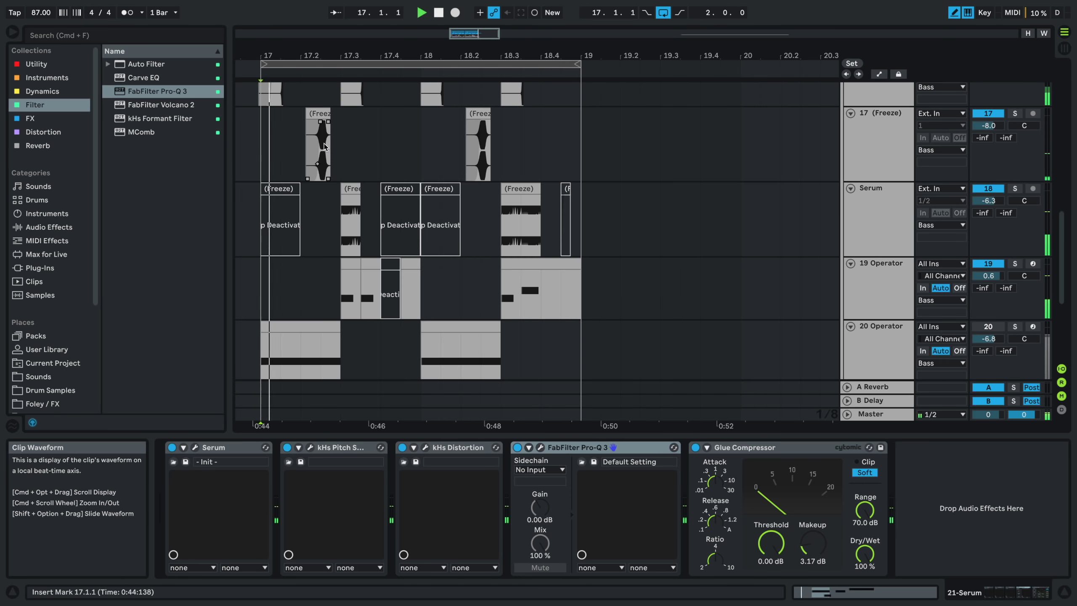
{"action": "scroll", "coordinate": [321, 131], "scroll_direction": "up", "scroll_amount": 5}
{"action": "left_click_drag", "start_coordinate": [315, 130], "coordinate": [322, 130]}
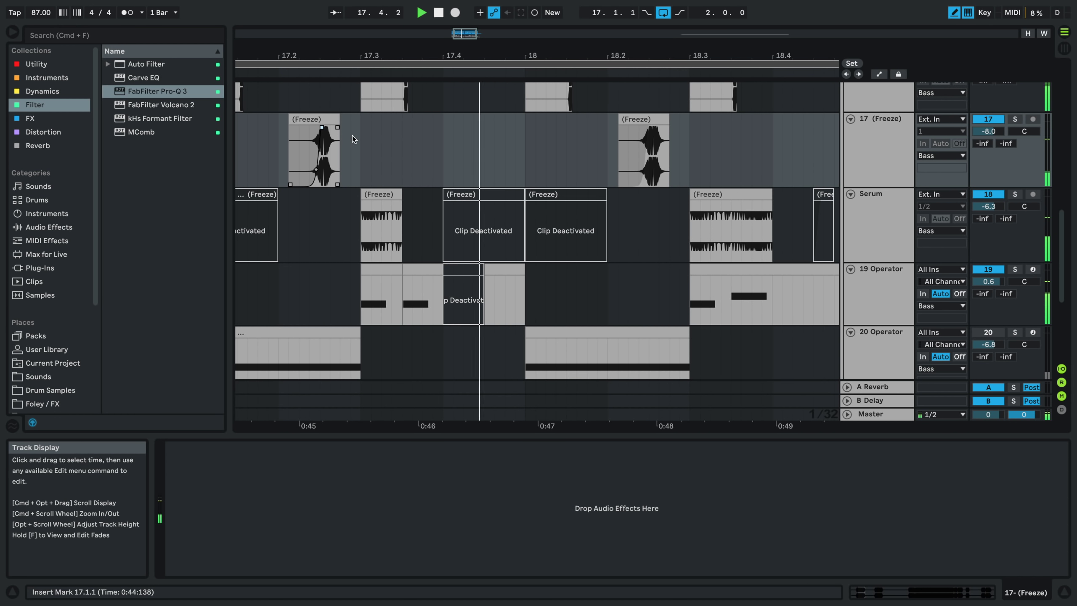
{"action": "left_click", "coordinate": [333, 141]}
{"action": "left_click", "coordinate": [640, 121]}
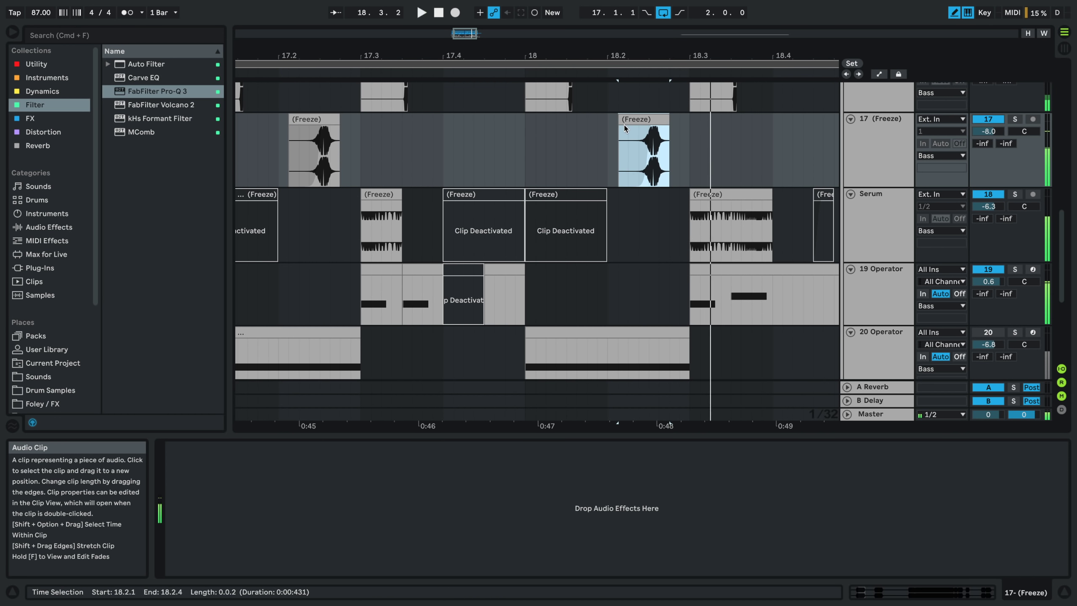
- Select the first clip on the Instrument R track, show the track's devices and check the kHs Resonator settings
{"action": "scroll", "coordinate": [551, 143], "scroll_direction": "down", "scroll_amount": 3}
{"action": "scroll", "coordinate": [536, 180], "scroll_direction": "down", "scroll_amount": 3}
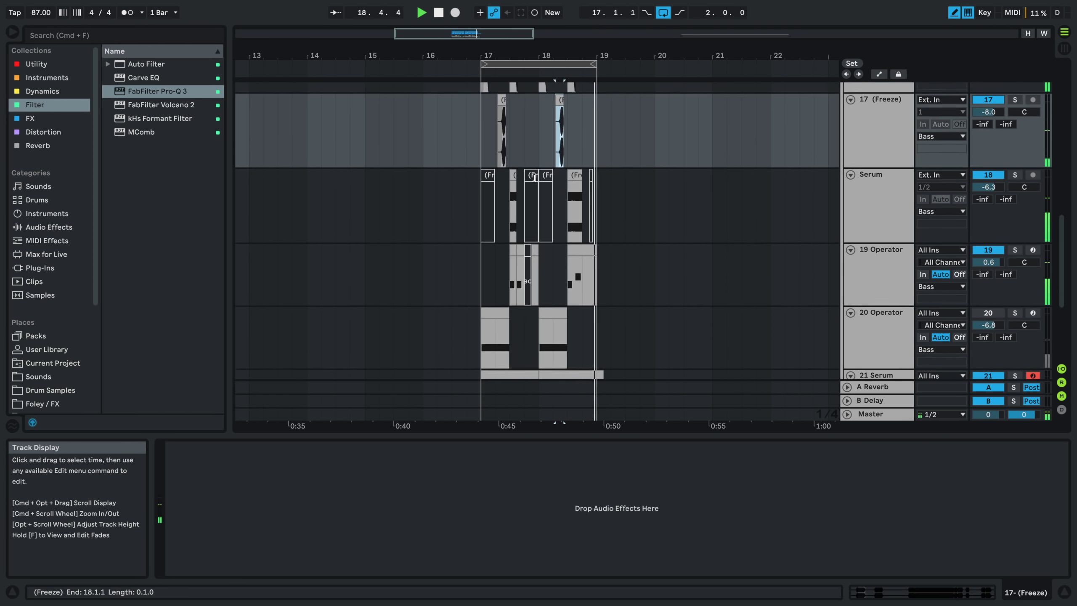
{"action": "scroll", "coordinate": [538, 191], "scroll_direction": "down", "scroll_amount": 3}
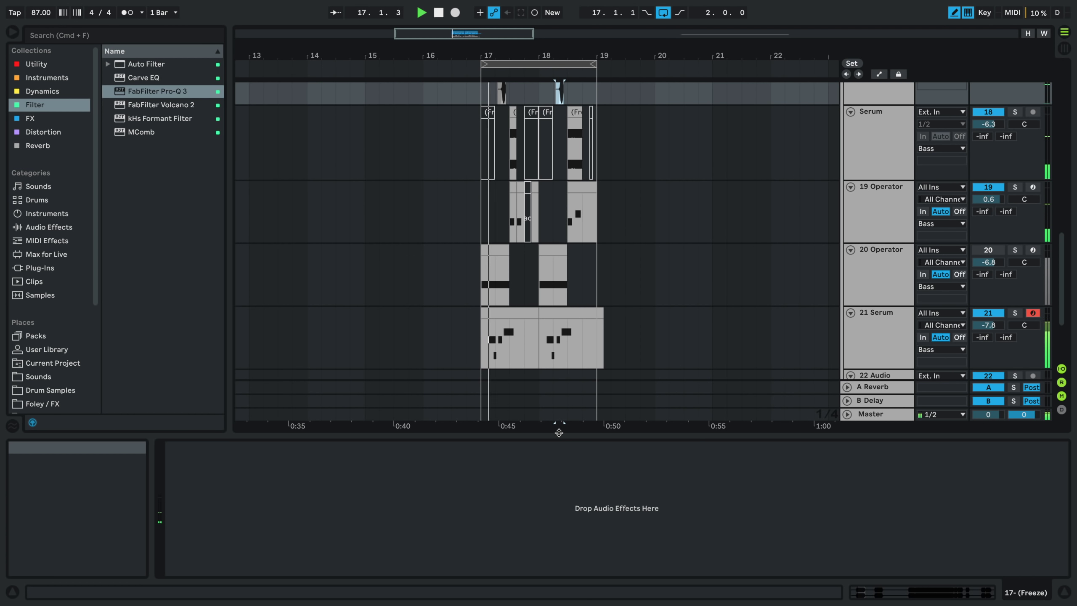
{"action": "left_click_drag", "start_coordinate": [559, 432], "coordinate": [559, 579]}
{"action": "scroll", "coordinate": [509, 261], "scroll_direction": "up", "scroll_amount": 5}
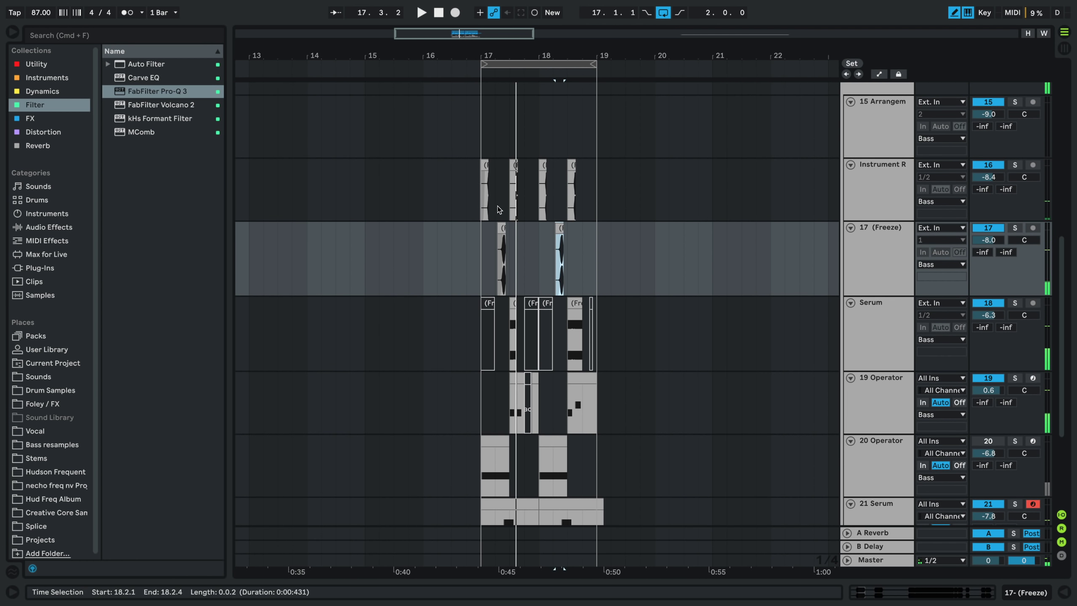
{"action": "left_click", "coordinate": [485, 189]}
{"action": "key", "text": "space"}
{"action": "key", "text": "shift+Tab"}
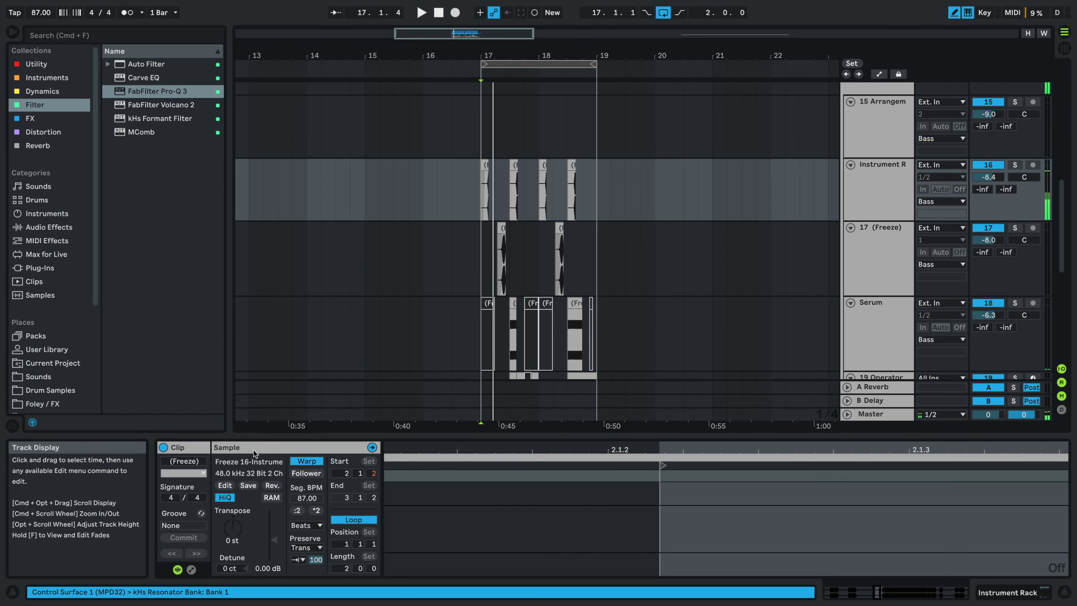
{"action": "key", "text": "shift+Tab"}
{"action": "left_click", "coordinate": [195, 448]}
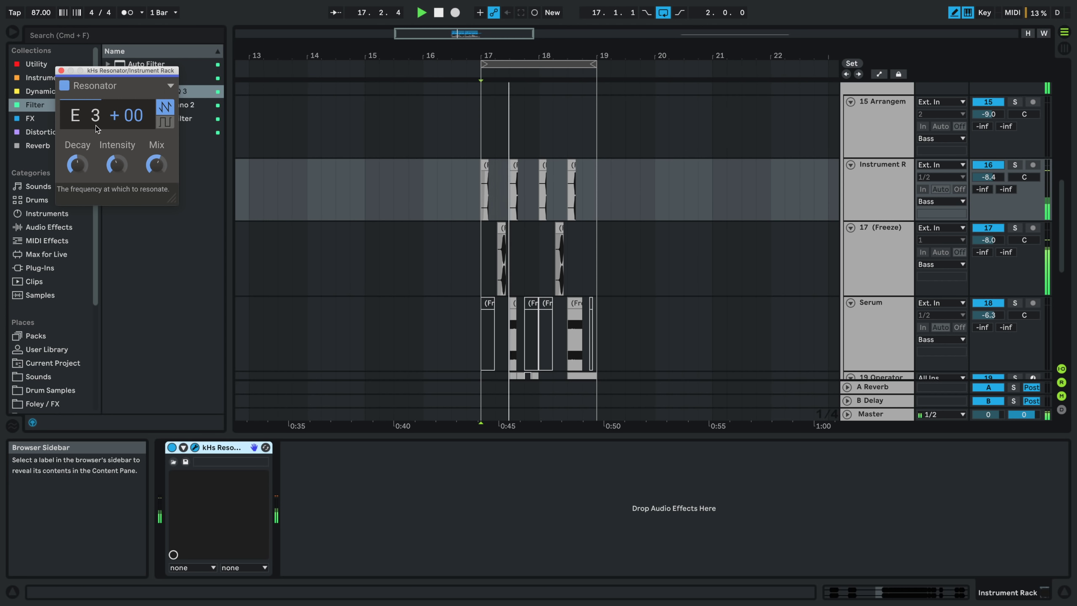
{"action": "left_click", "coordinate": [61, 70]}
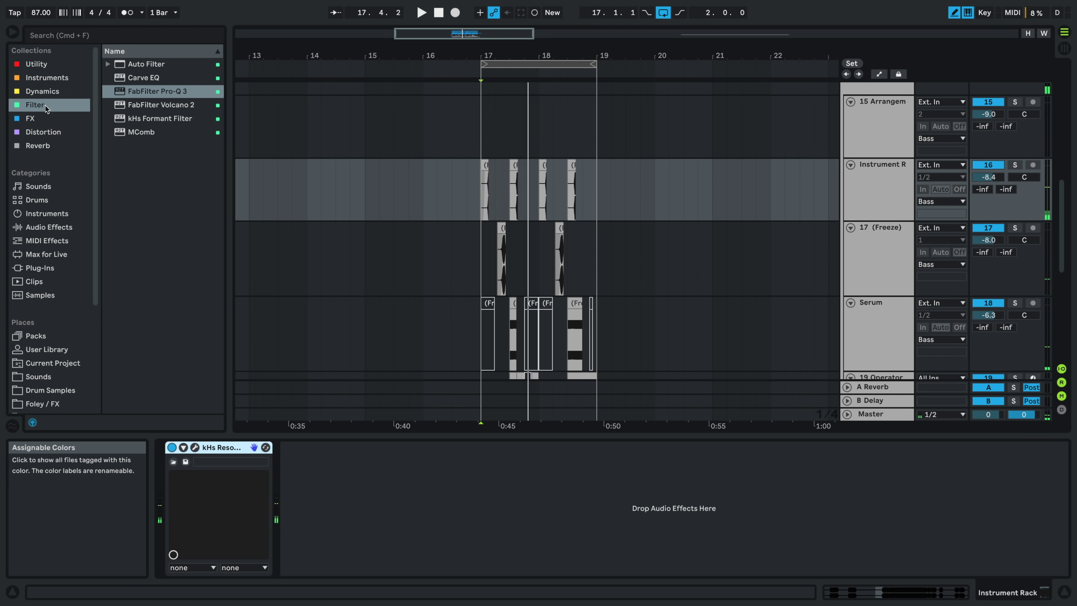
- Add a Foldback kHs Distortion with high drive after the Resonator on Instrument R and lower the track's volume to -13.7 dB
{"action": "left_click", "coordinate": [43, 145]}
{"action": "left_click", "coordinate": [38, 132]}
{"action": "left_click", "coordinate": [155, 200]}
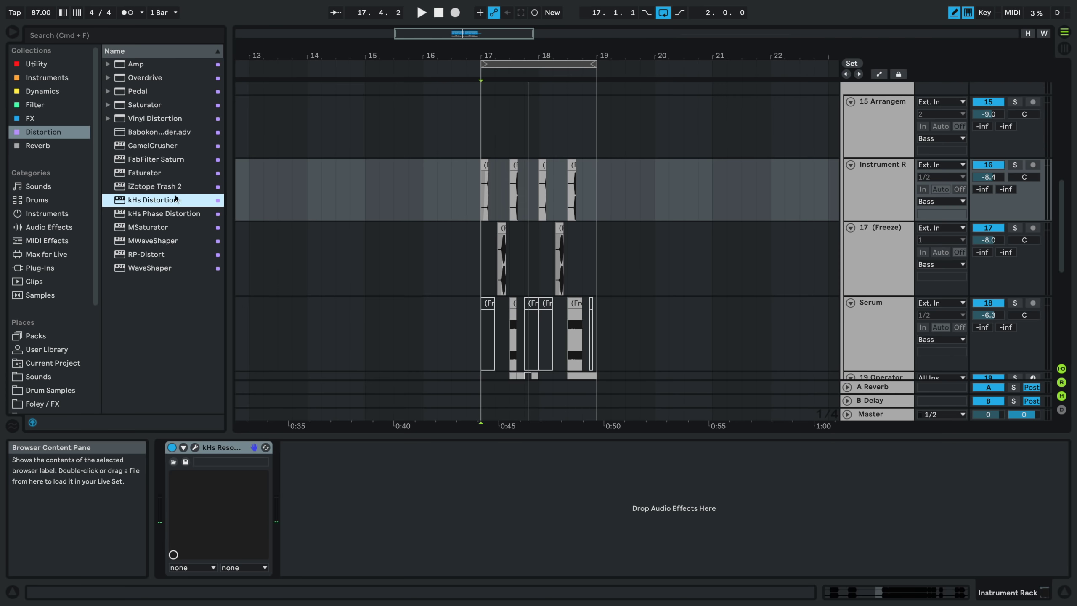
{"action": "double_click", "coordinate": [176, 198]}
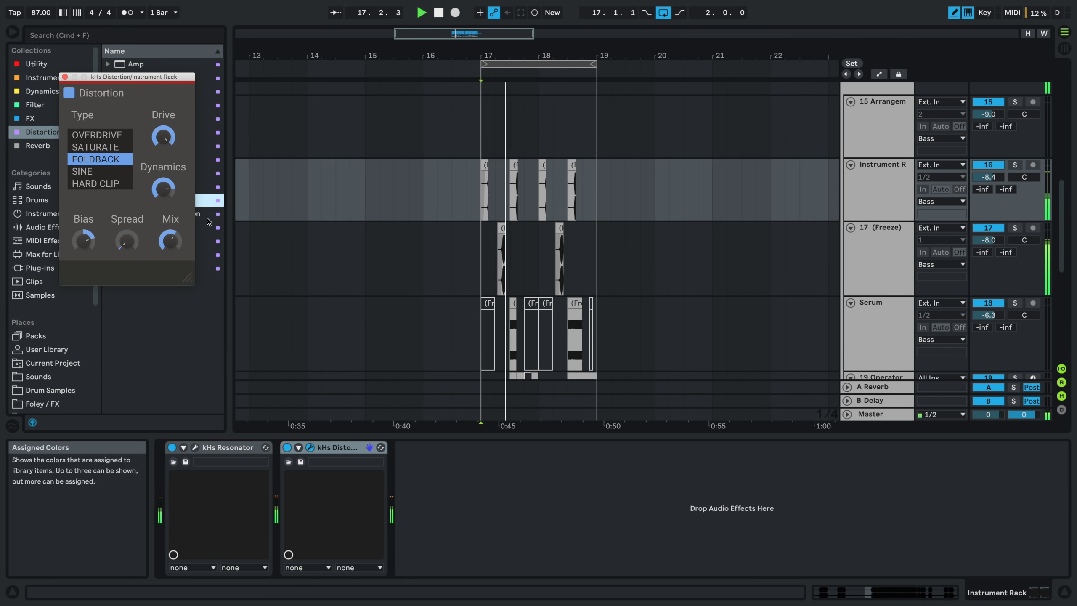
{"action": "left_click_drag", "start_coordinate": [172, 188], "coordinate": [172, 180]}
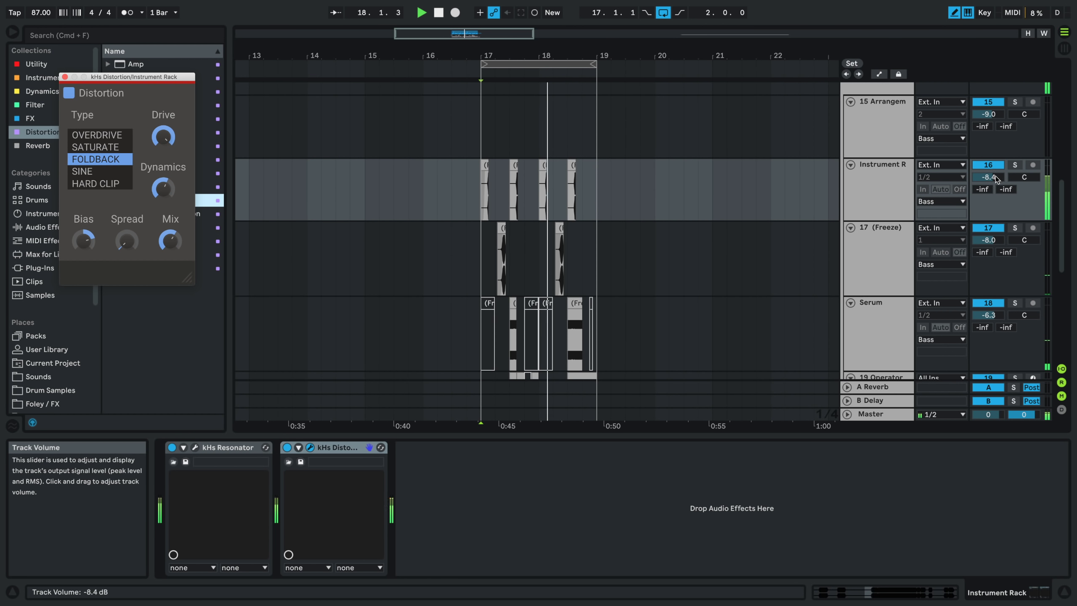
{"action": "left_click_drag", "start_coordinate": [988, 177], "coordinate": [988, 189]}
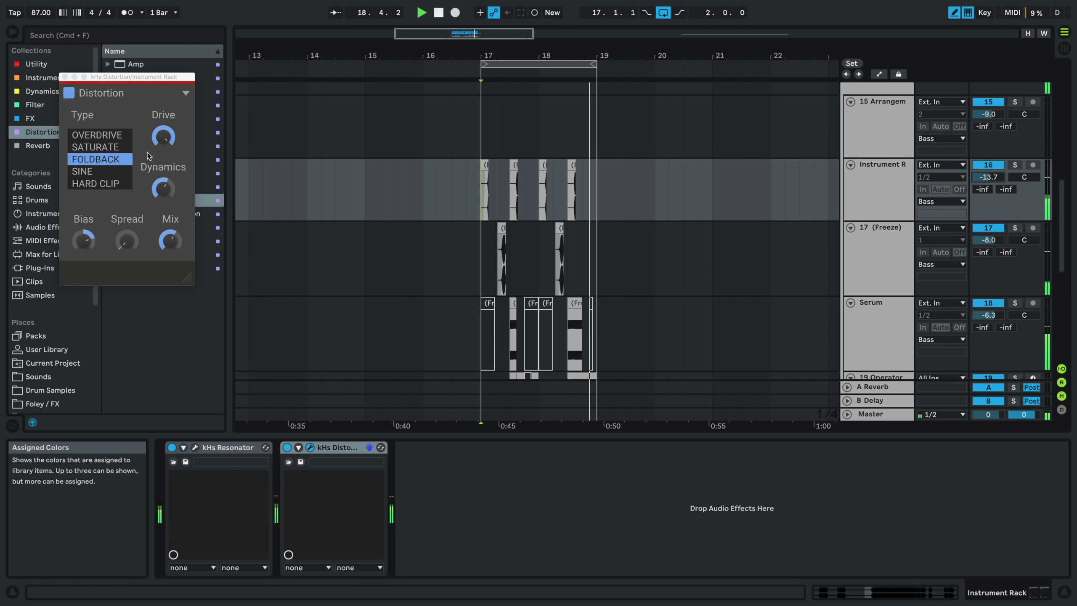
{"action": "left_click", "coordinate": [65, 77]}
- Add a second kHs Distortion to Instrument R, set to Foldback with positive bias, 48 % dynamics and a reduced mix
{"action": "left_click", "coordinate": [148, 203]}
{"action": "double_click", "coordinate": [149, 204]}
{"action": "left_click", "coordinate": [102, 164]}
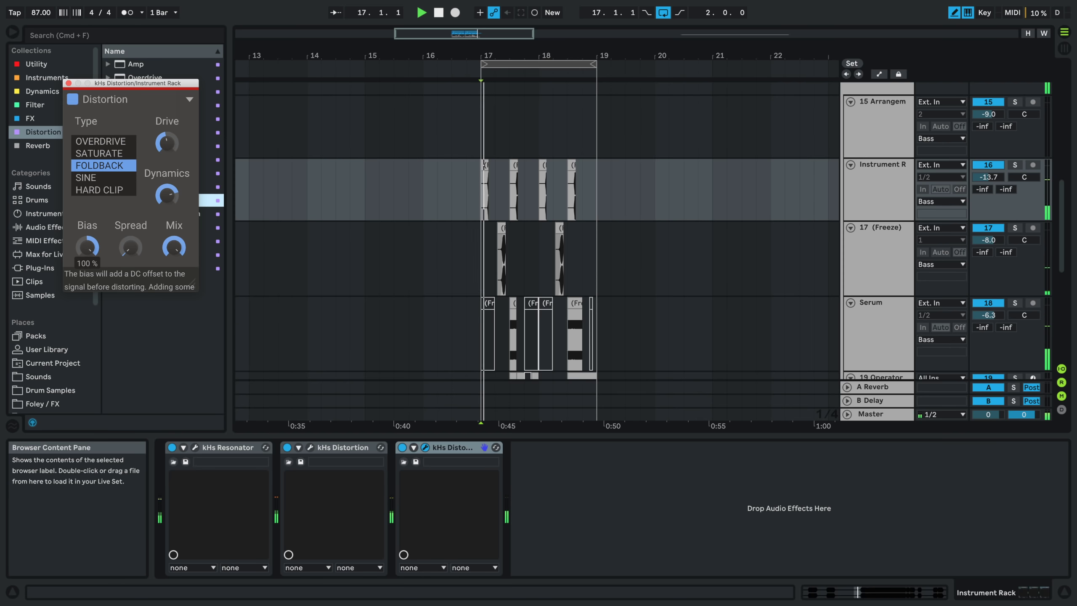
{"action": "left_click_drag", "start_coordinate": [87, 247], "coordinate": [87, 204]}
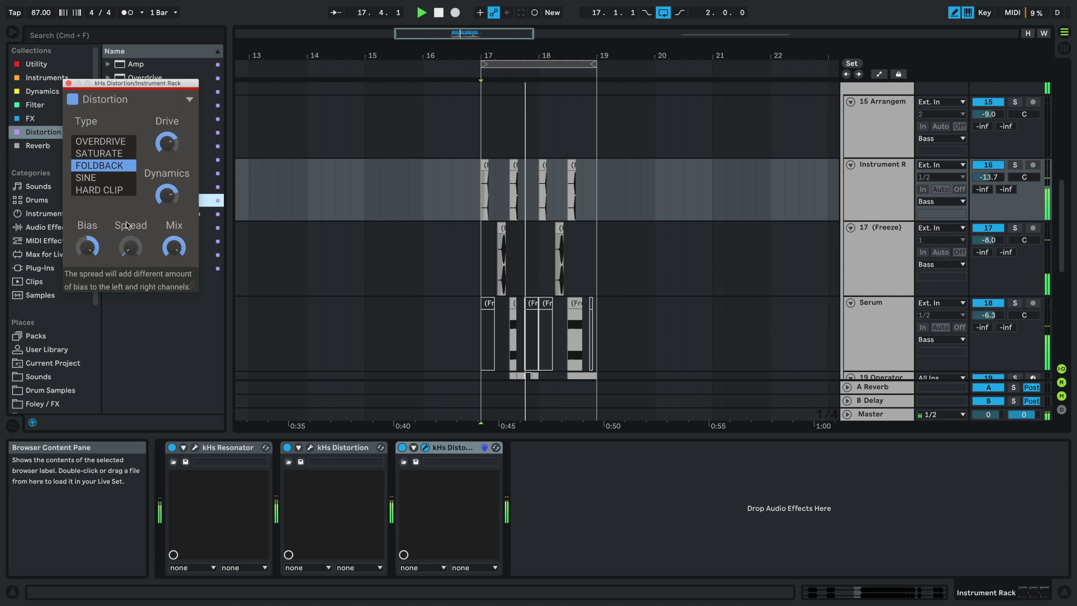
{"action": "left_click_drag", "start_coordinate": [87, 247], "coordinate": [87, 188]}
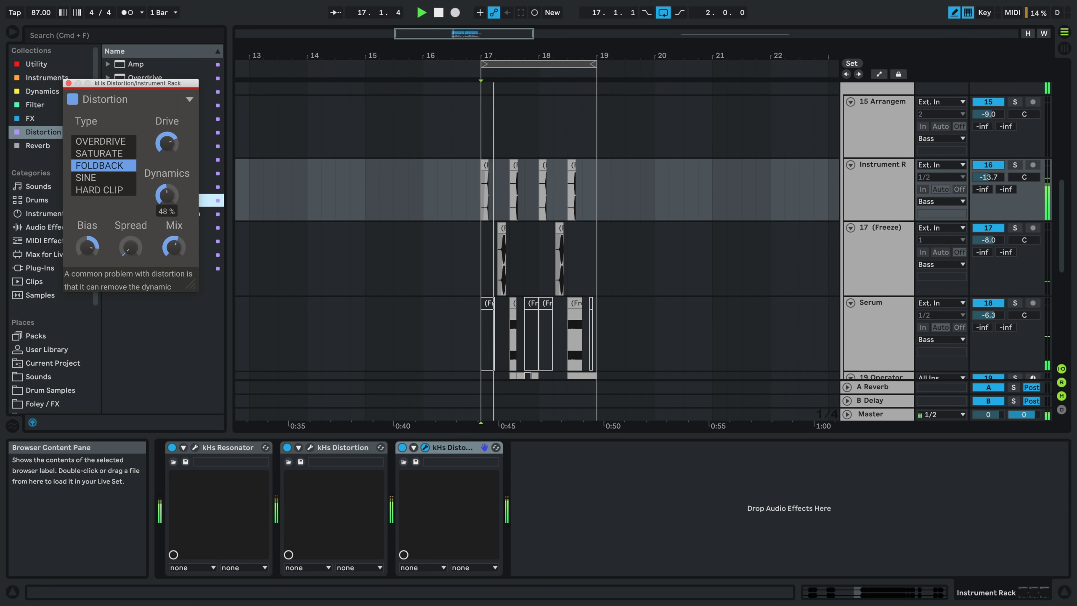
{"action": "left_click", "coordinate": [69, 84]}
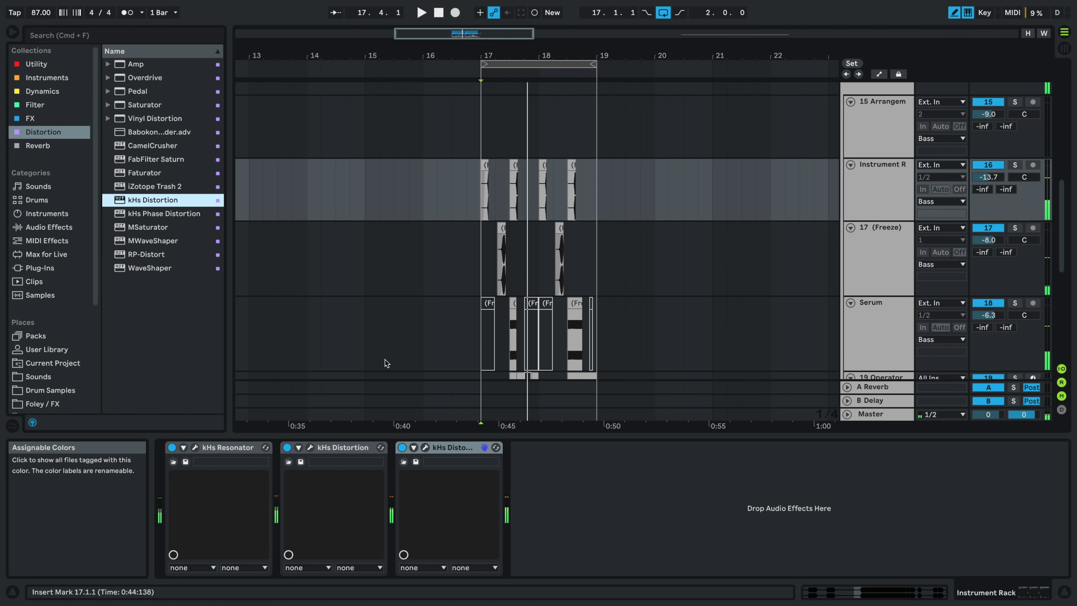
- Delete the Instrument R clips at 17.3 and 18.3 and replay the loop
{"action": "left_click", "coordinate": [511, 185]}
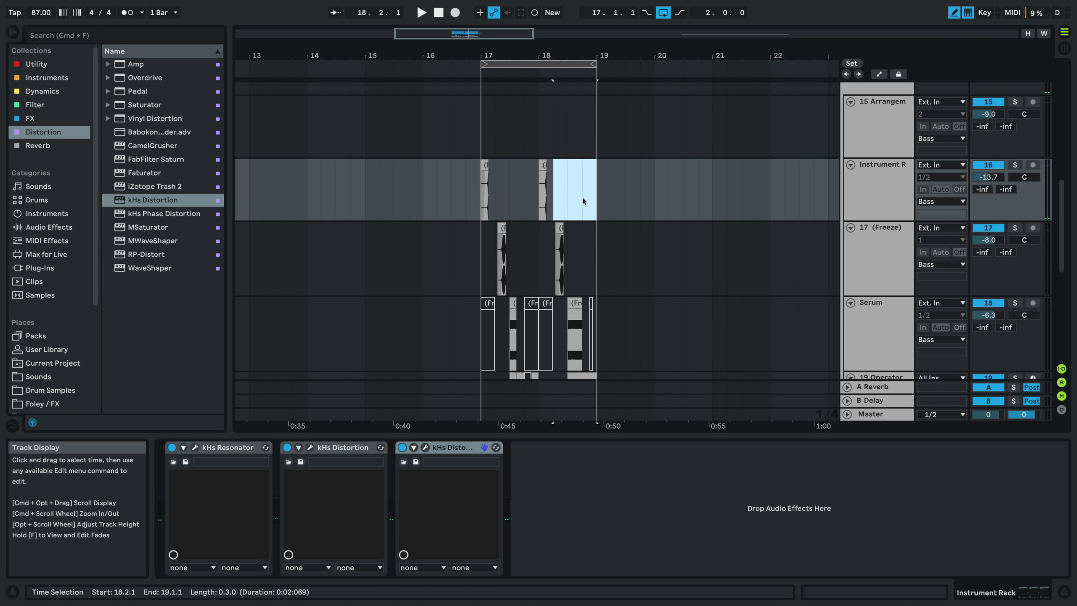
{"action": "left_click", "coordinate": [467, 207]}
{"action": "key", "text": "space"}
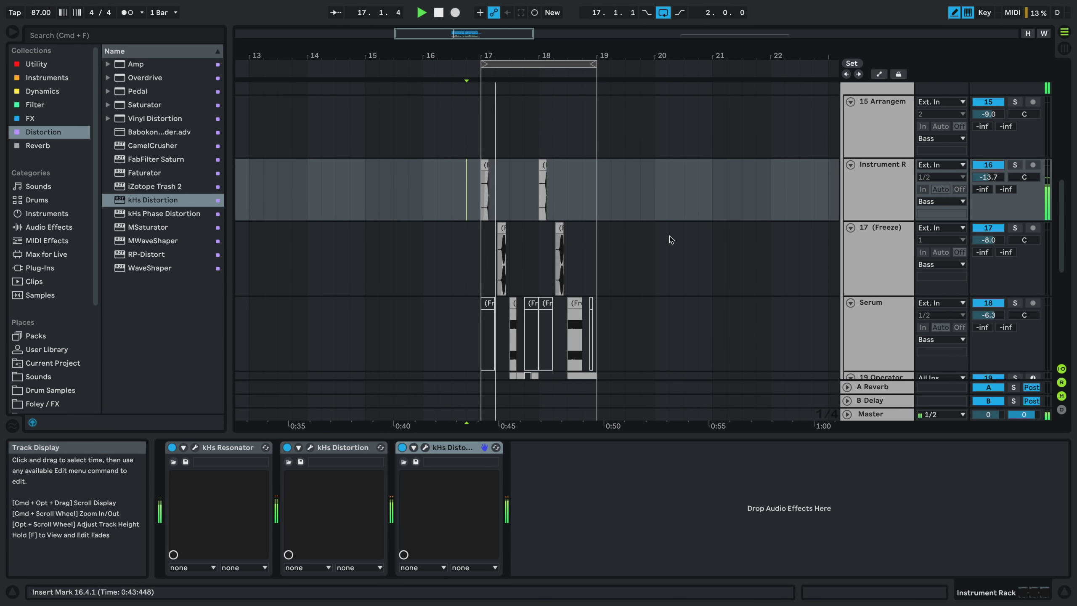
- Lower the Instrument R track's volume to -17.3 dB and mute the track
{"action": "left_click_drag", "start_coordinate": [988, 177], "coordinate": [988, 191]}
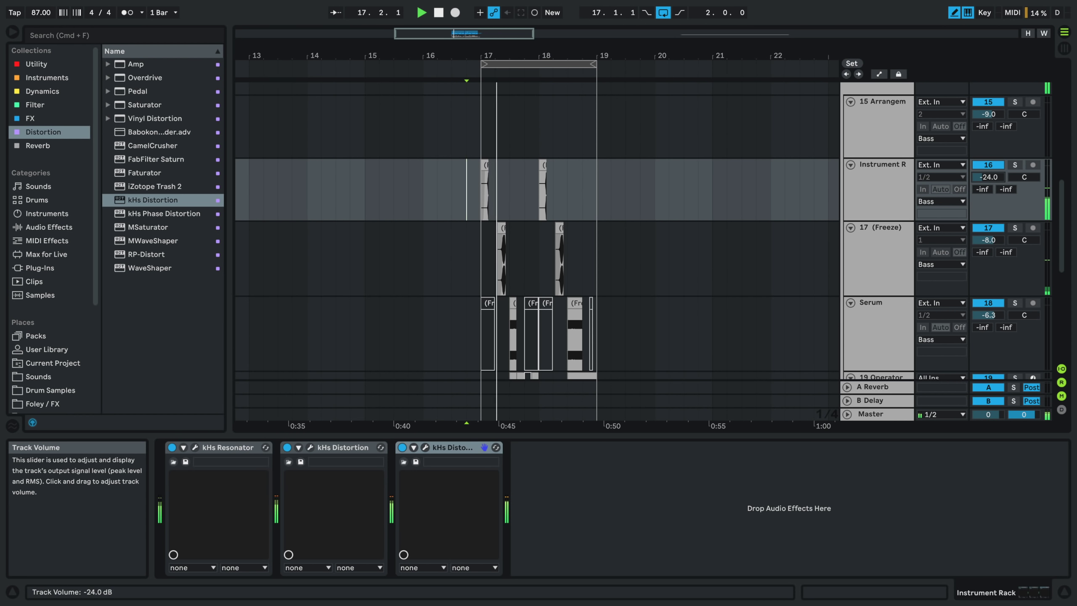
{"action": "left_click", "coordinate": [988, 164]}
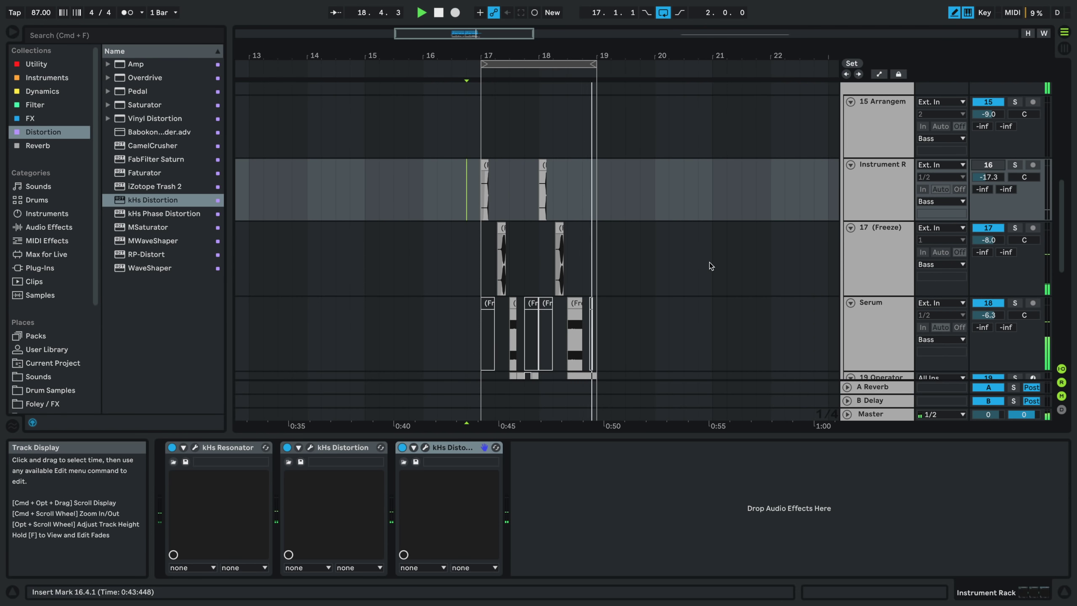
- Add FabFilter Pro-Q 3 to the frozen Serum track with a 24 dB/oct high cut at about 19220 Hz
{"action": "scroll", "coordinate": [518, 305], "scroll_direction": "up", "scroll_amount": 5}
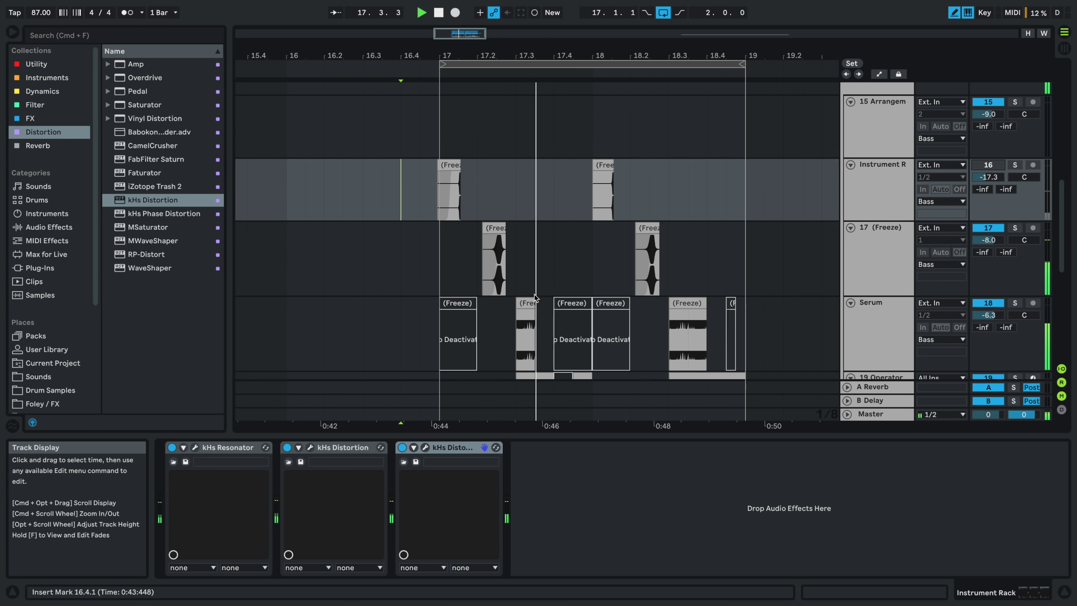
{"action": "left_click", "coordinate": [522, 307]}
{"action": "double_click", "coordinate": [522, 307]}
{"action": "double_click", "coordinate": [864, 329]}
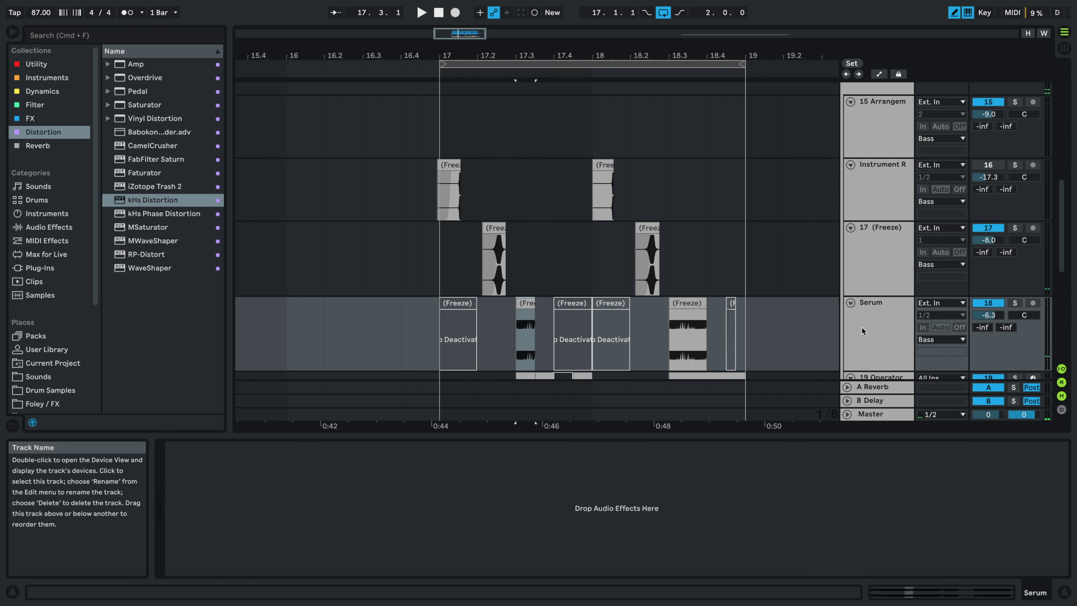
{"action": "left_click", "coordinate": [43, 110]}
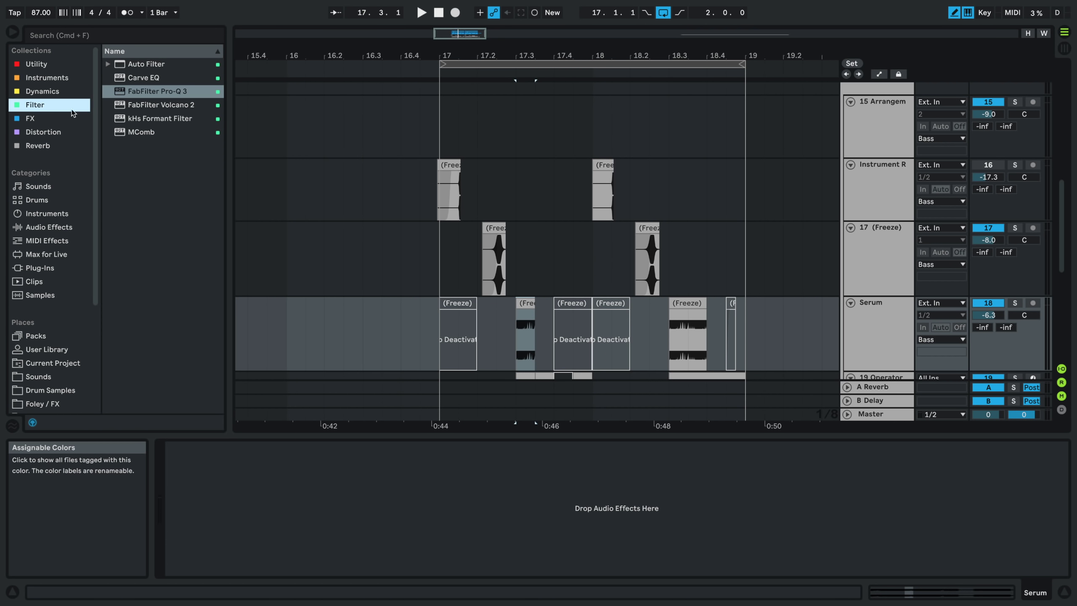
{"action": "double_click", "coordinate": [172, 92]}
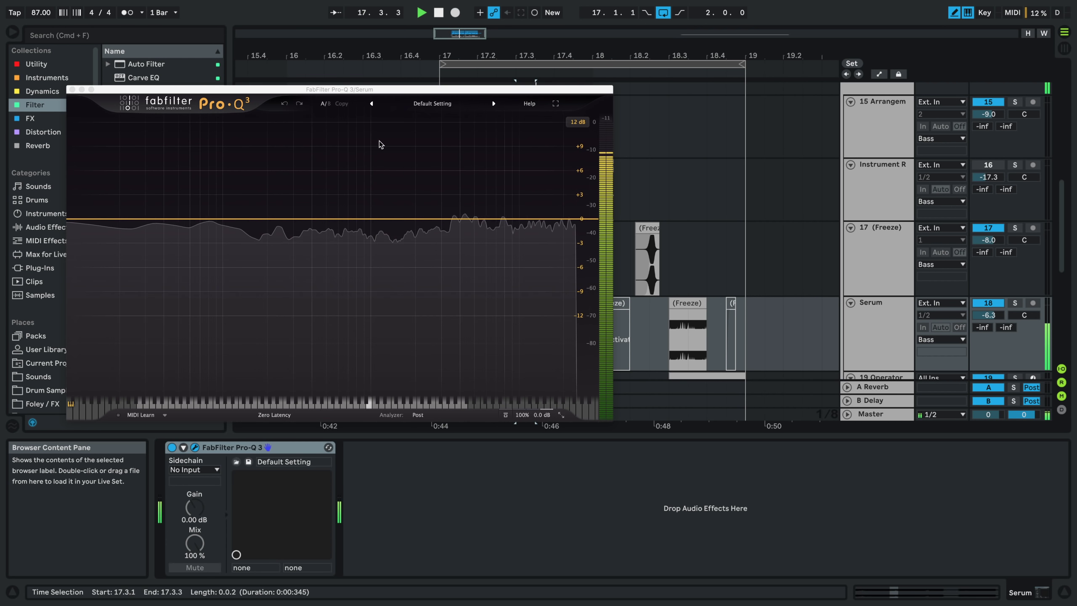
{"action": "left_click_drag", "start_coordinate": [595, 213], "coordinate": [561, 221]}
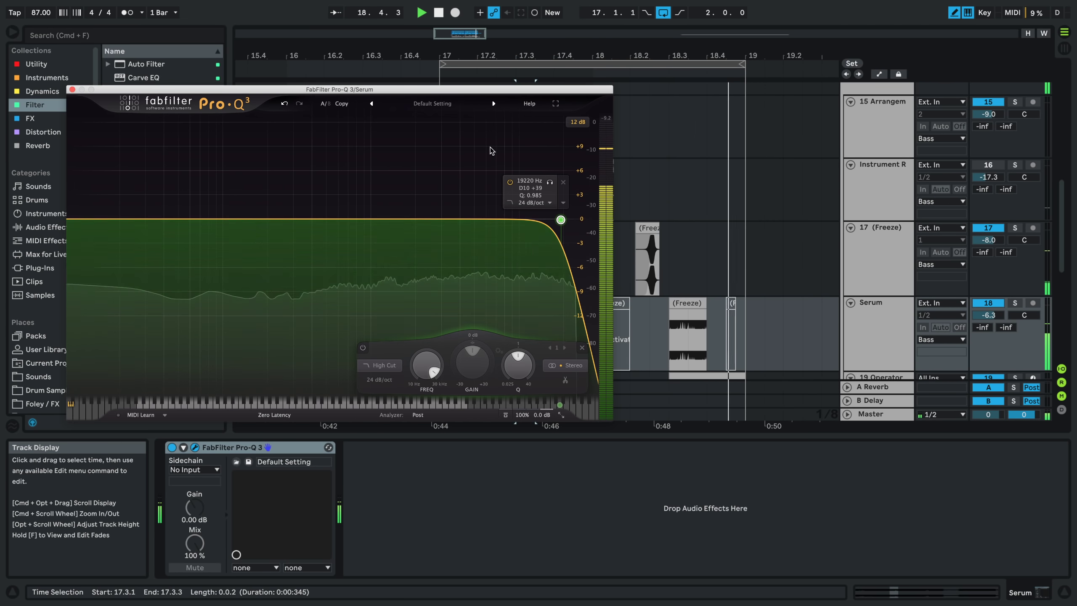
{"action": "left_click", "coordinate": [72, 89]}
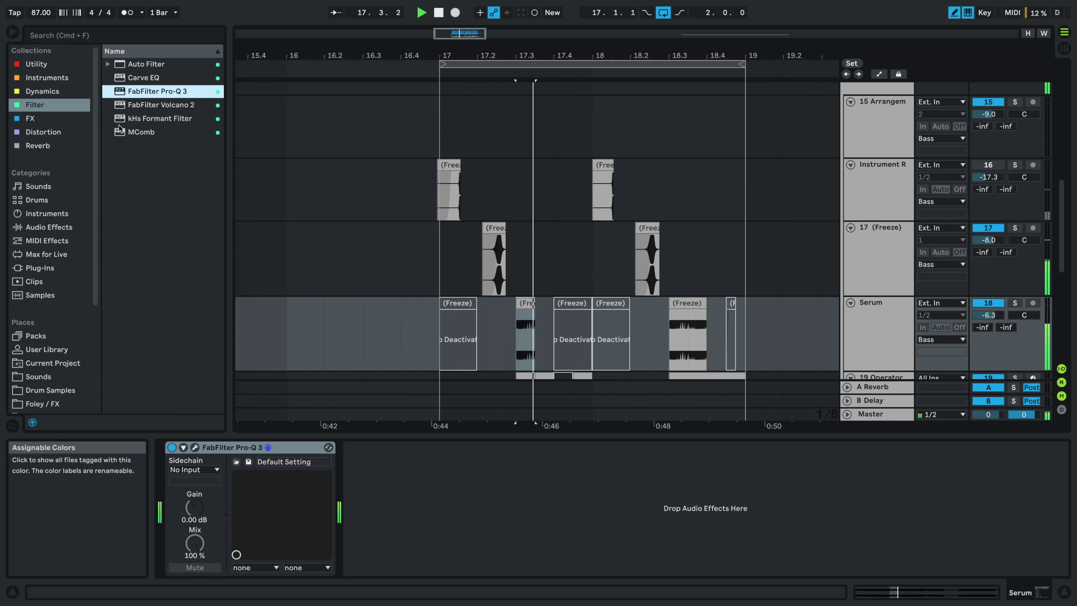
- Stop playback and fold the Bass and DRUM groups
{"action": "left_click_drag", "start_coordinate": [461, 33], "coordinate": [461, 2]}
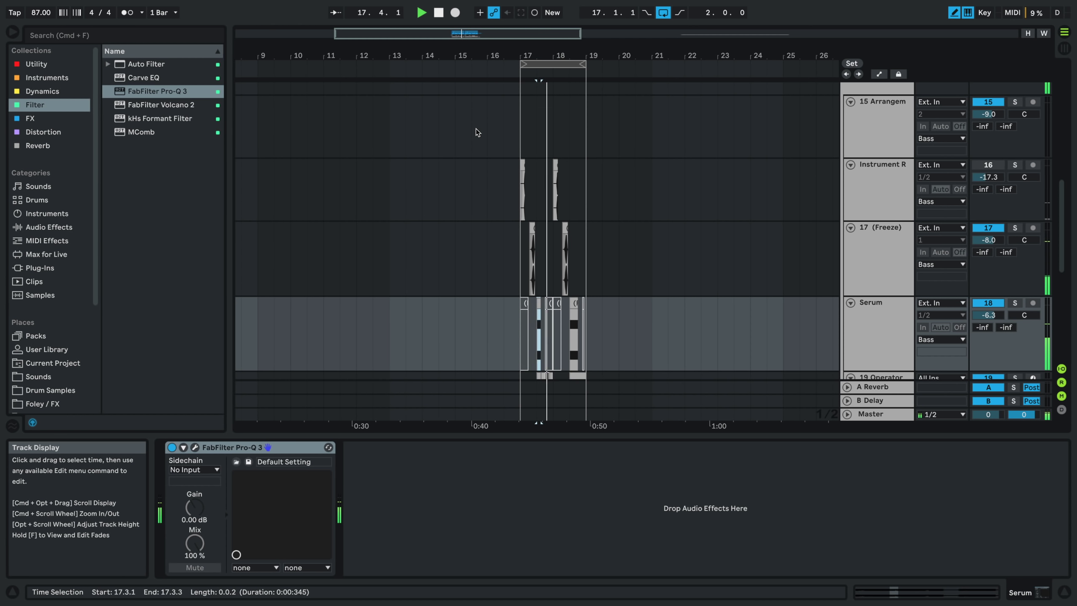
{"action": "key", "text": "space"}
{"action": "scroll", "coordinate": [670, 208], "scroll_direction": "up", "scroll_amount": 5}
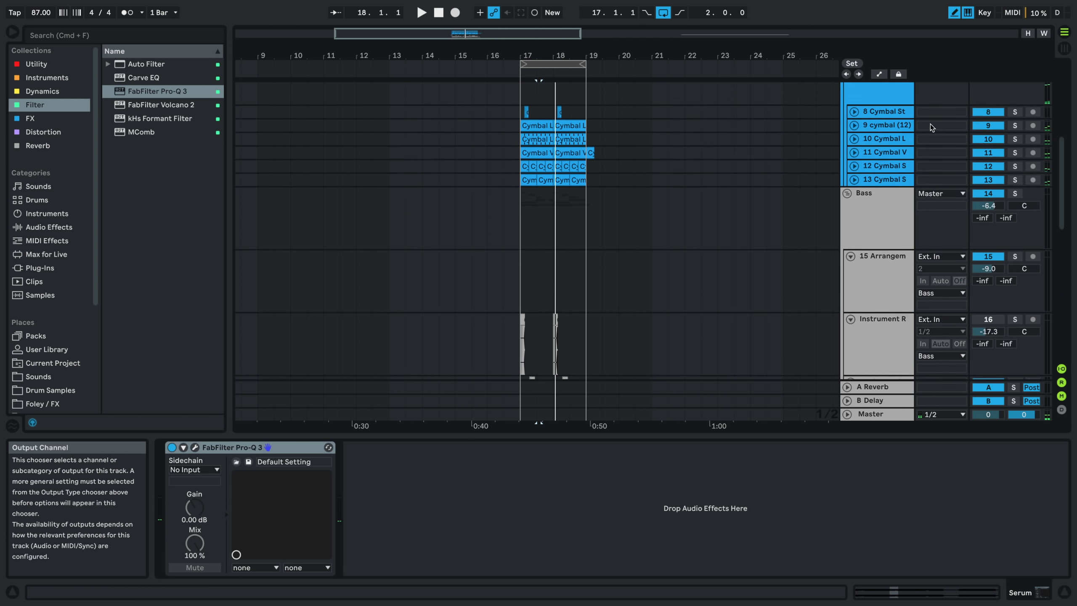
{"action": "left_click", "coordinate": [847, 196]}
{"action": "scroll", "coordinate": [853, 165], "scroll_direction": "up", "scroll_amount": 5}
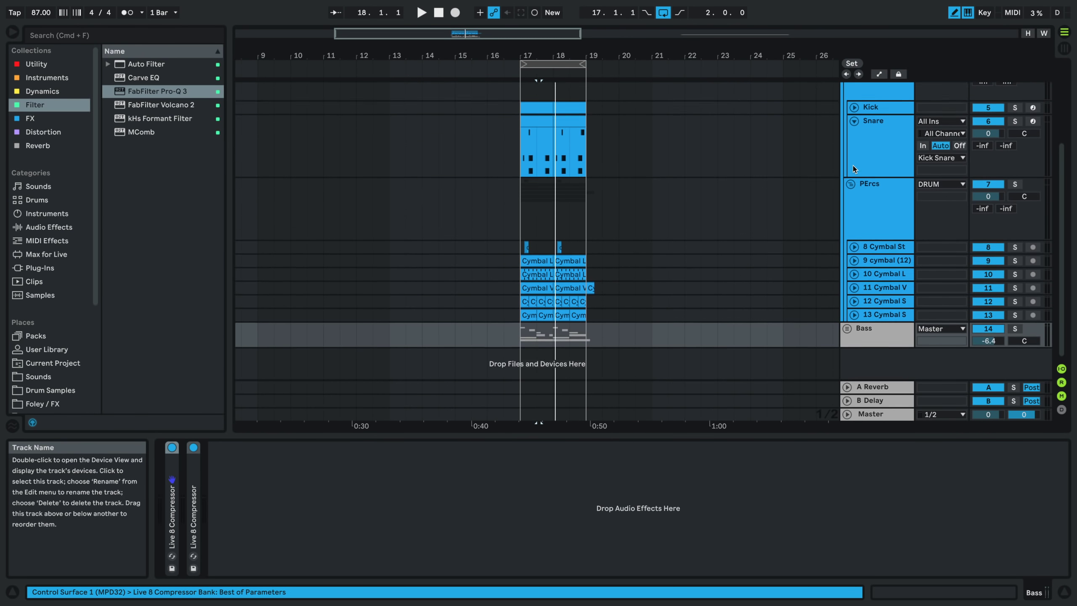
{"action": "left_click", "coordinate": [847, 116]}
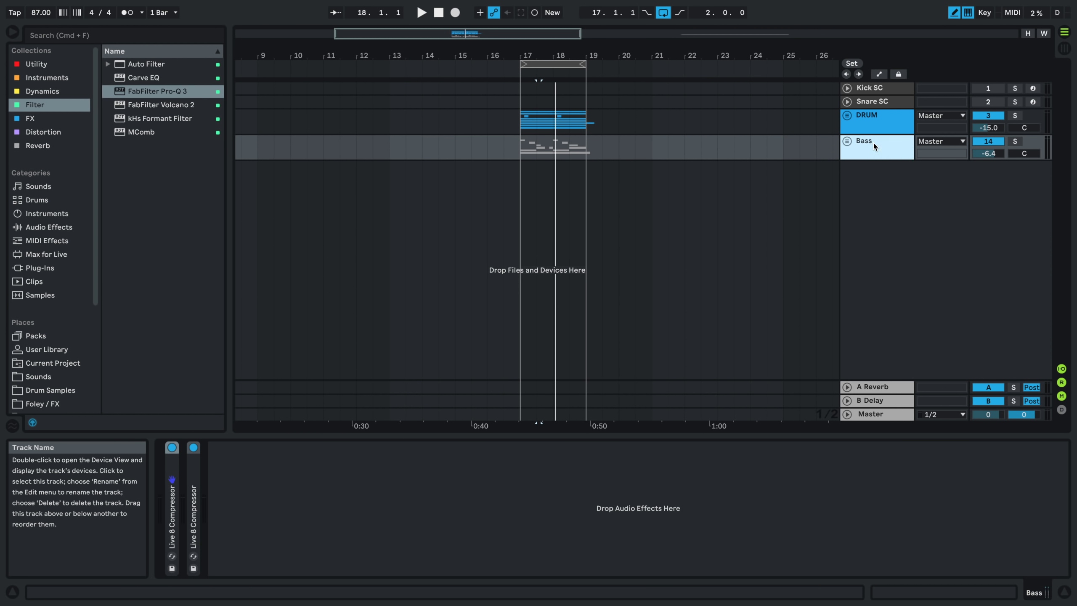
- Recolor the Bass group dark pink and assign that color to its grouped tracks and clips
{"action": "right_click", "coordinate": [874, 143]}
{"action": "left_click", "coordinate": [1029, 321]}
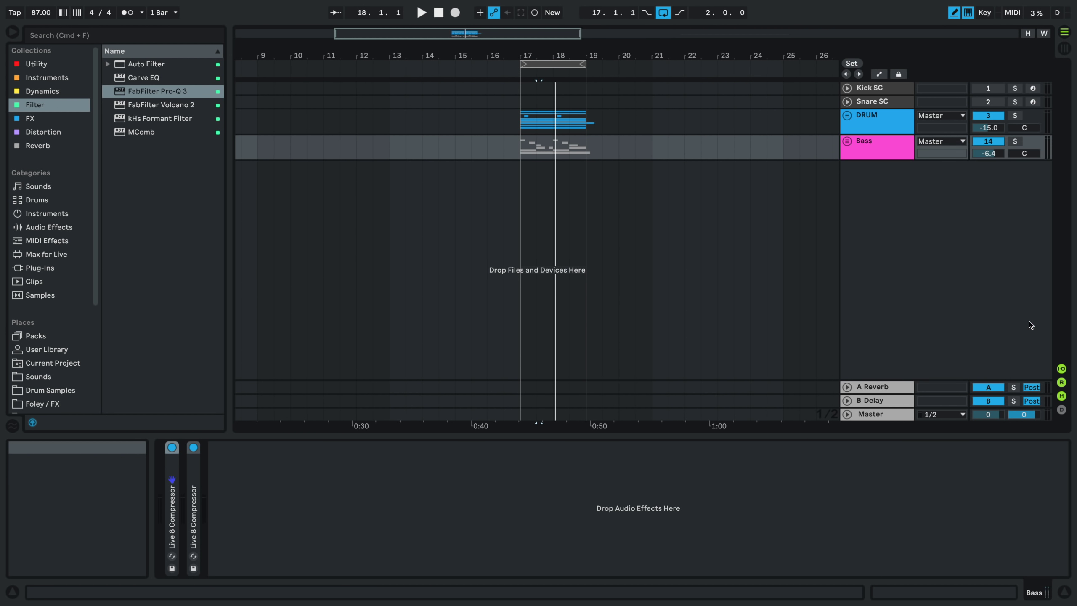
{"action": "right_click", "coordinate": [873, 157]}
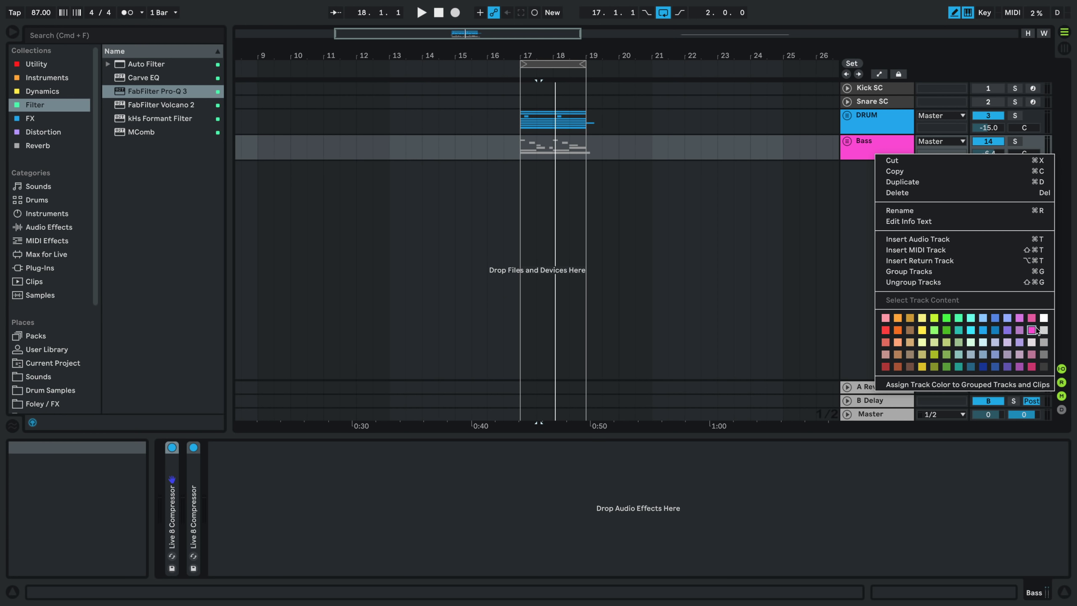
{"action": "left_click", "coordinate": [1032, 366]}
{"action": "left_click", "coordinate": [882, 145]}
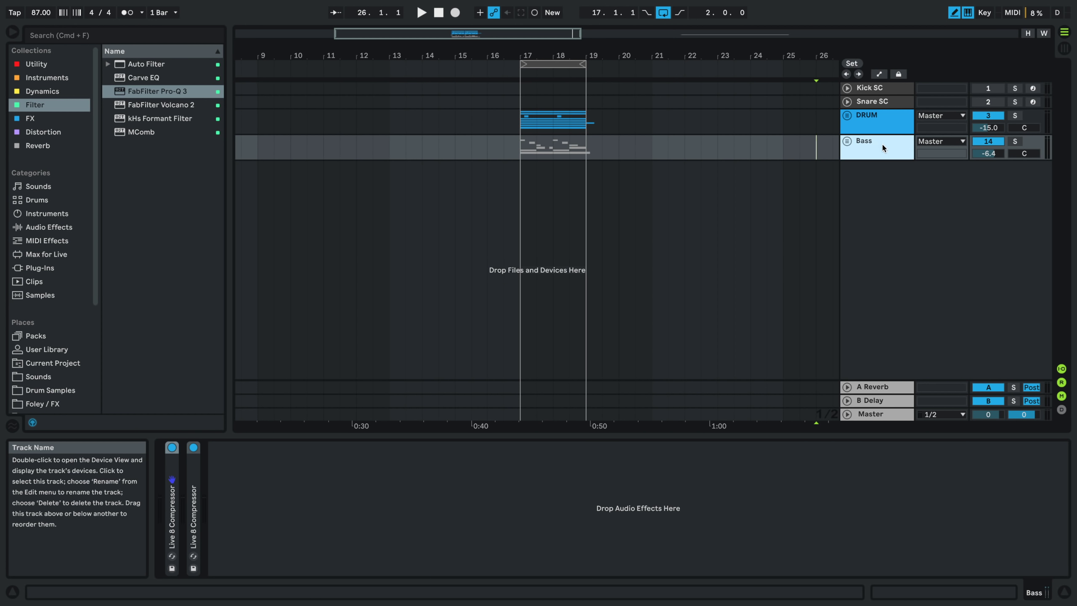
{"action": "right_click", "coordinate": [882, 146]}
{"action": "left_click", "coordinate": [918, 377]}
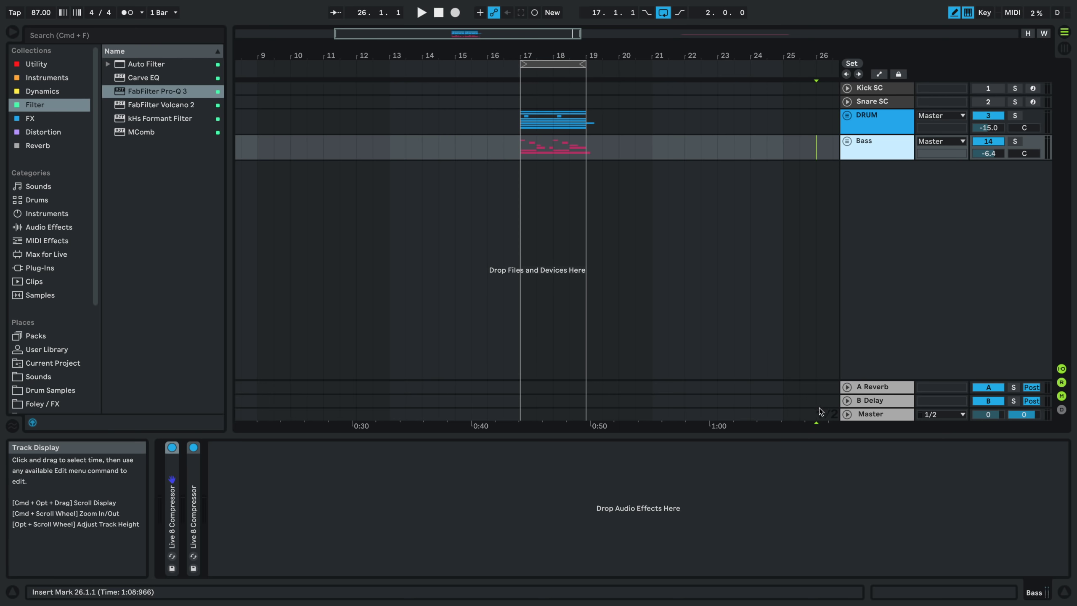
- Add FabFilter Pro-L 2 to the Master, set to the Transparent style with 10.8 dB of gain
{"action": "left_click", "coordinate": [873, 415]}
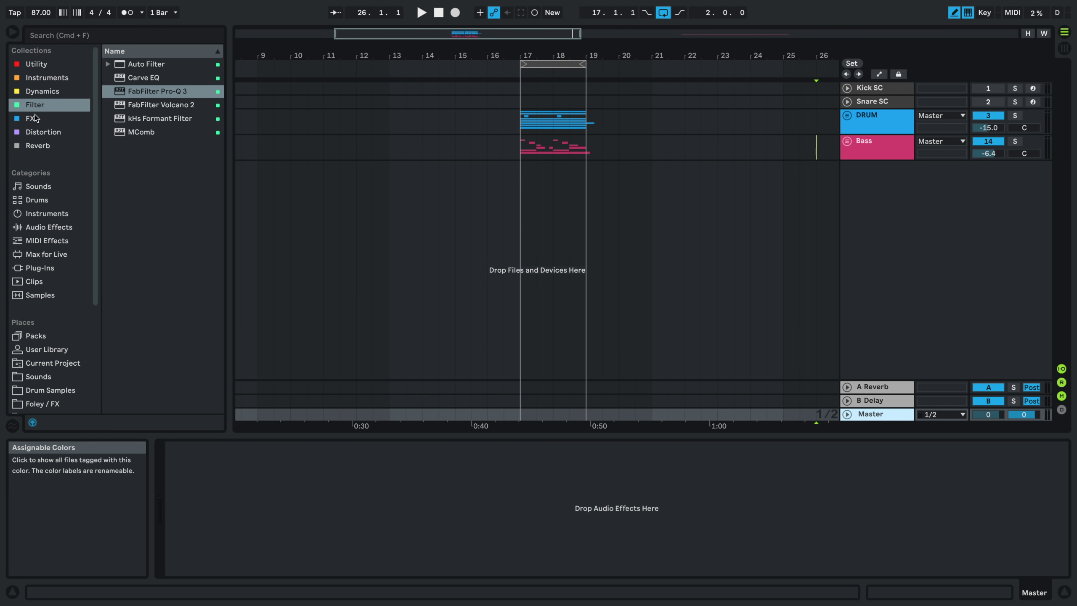
{"action": "left_click", "coordinate": [43, 92]}
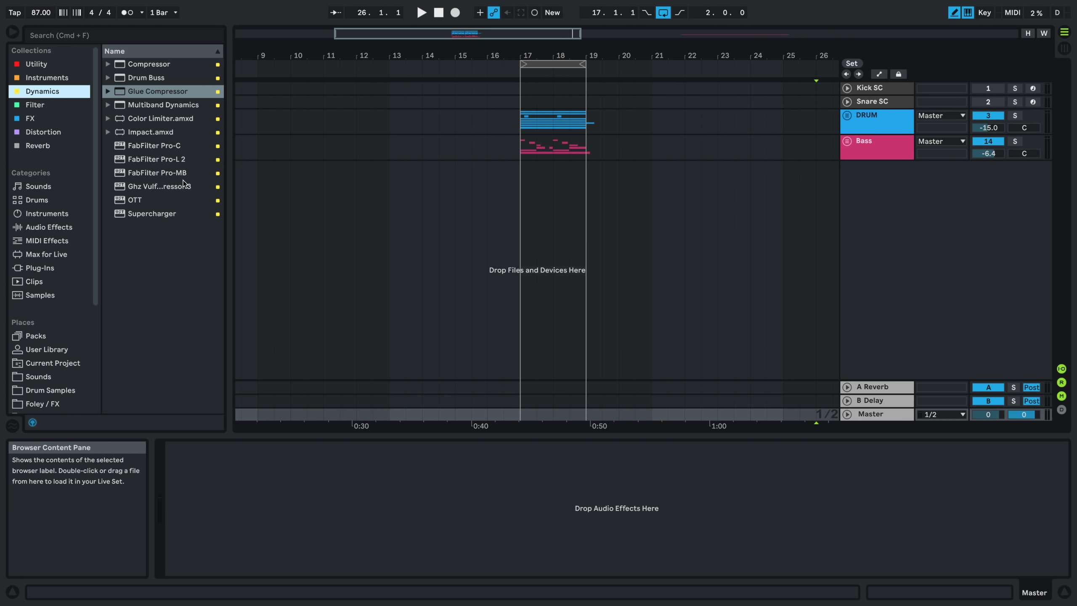
{"action": "left_click", "coordinate": [177, 160]}
{"action": "double_click", "coordinate": [196, 165]}
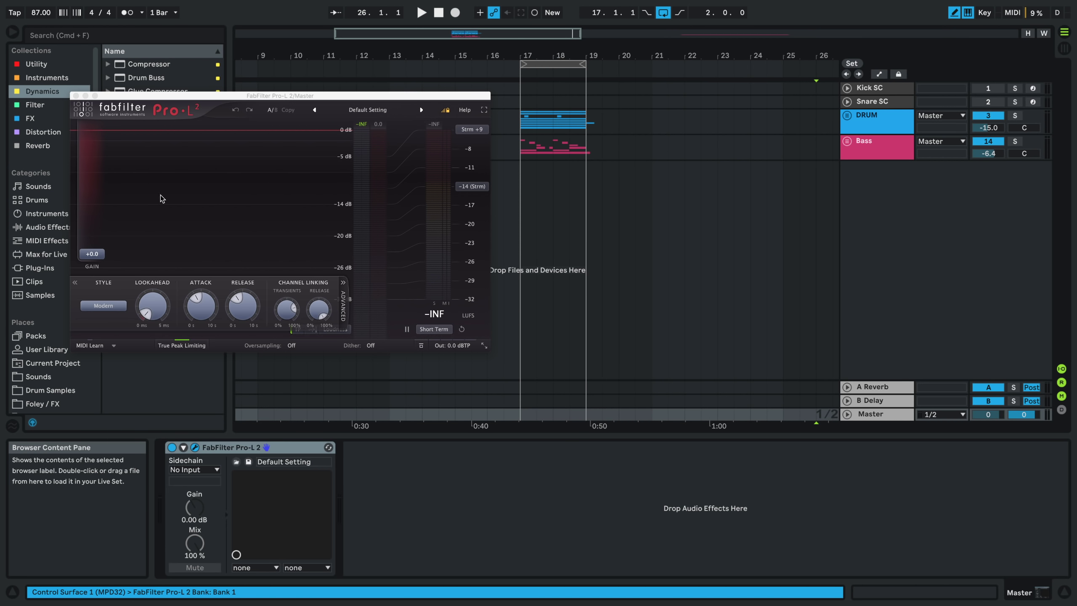
{"action": "left_click", "coordinate": [104, 305]}
{"action": "left_click", "coordinate": [113, 321]}
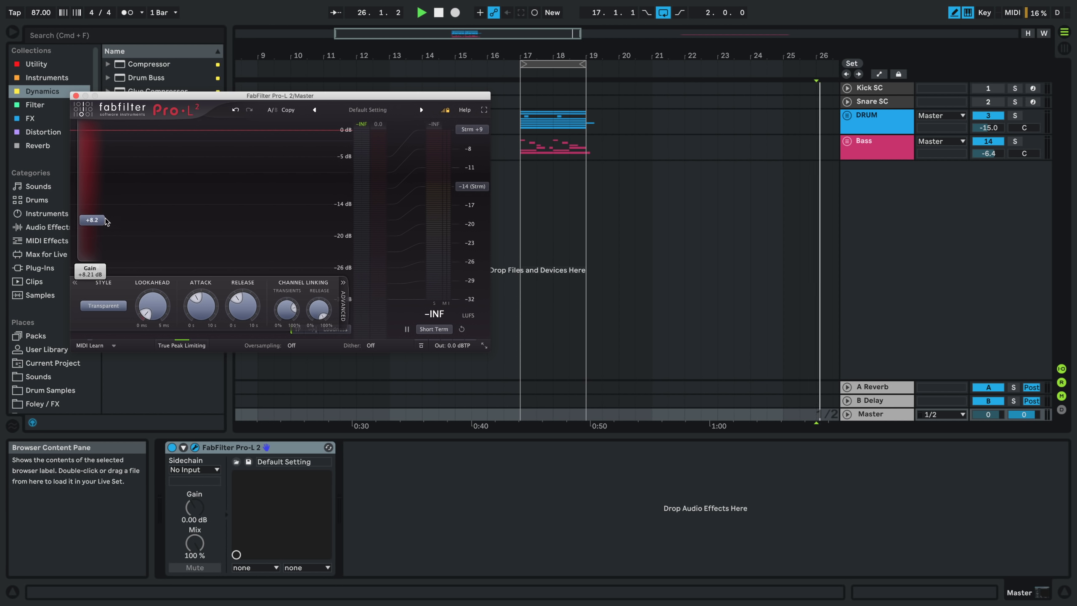
- Play the loop from bar 17, raise the Pro-L 2 gain to 13.7 dB and lower the Master volume to -2.7 dB
{"action": "left_click", "coordinate": [522, 189]}
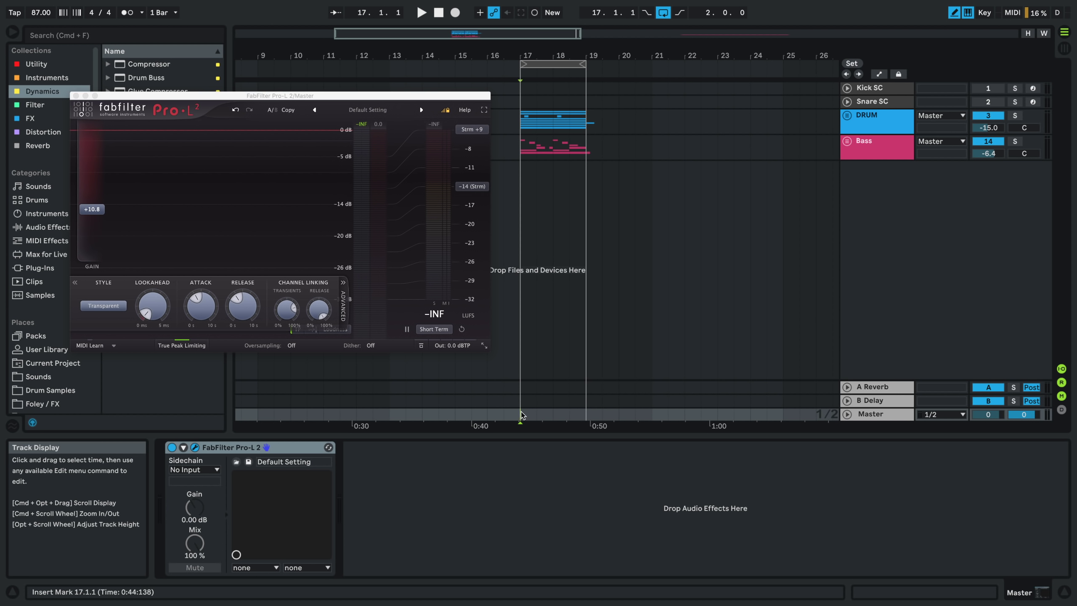
{"action": "key", "text": "space"}
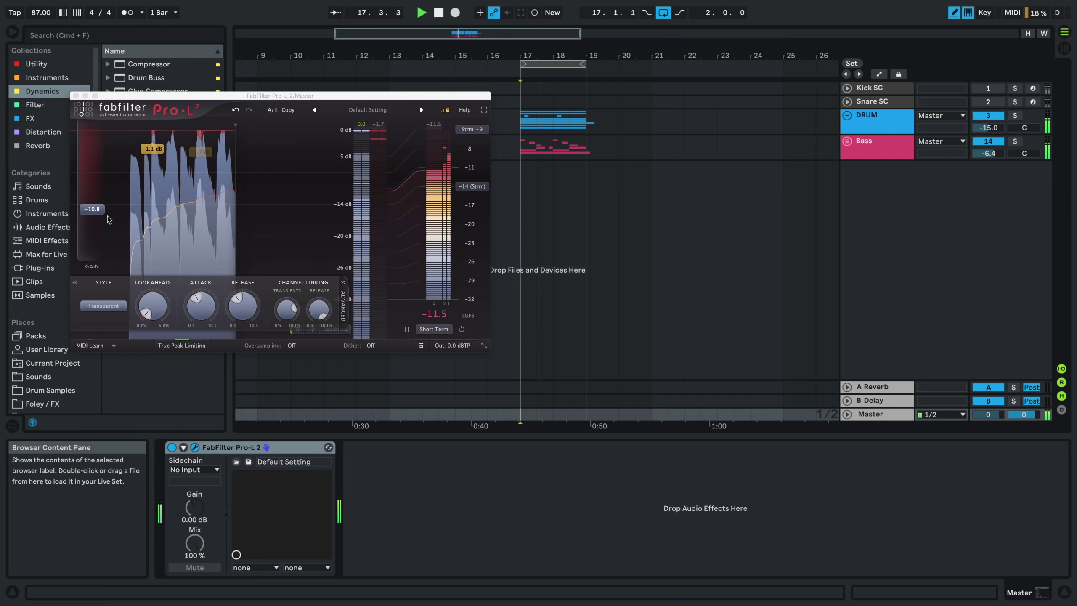
{"action": "mouse_move", "coordinate": [91, 208]}
{"action": "left_mouse_down"}
{"action": "mouse_move", "coordinate": [88, 175]}
{"action": "mouse_move", "coordinate": [89, 197]}
{"action": "left_mouse_up"}
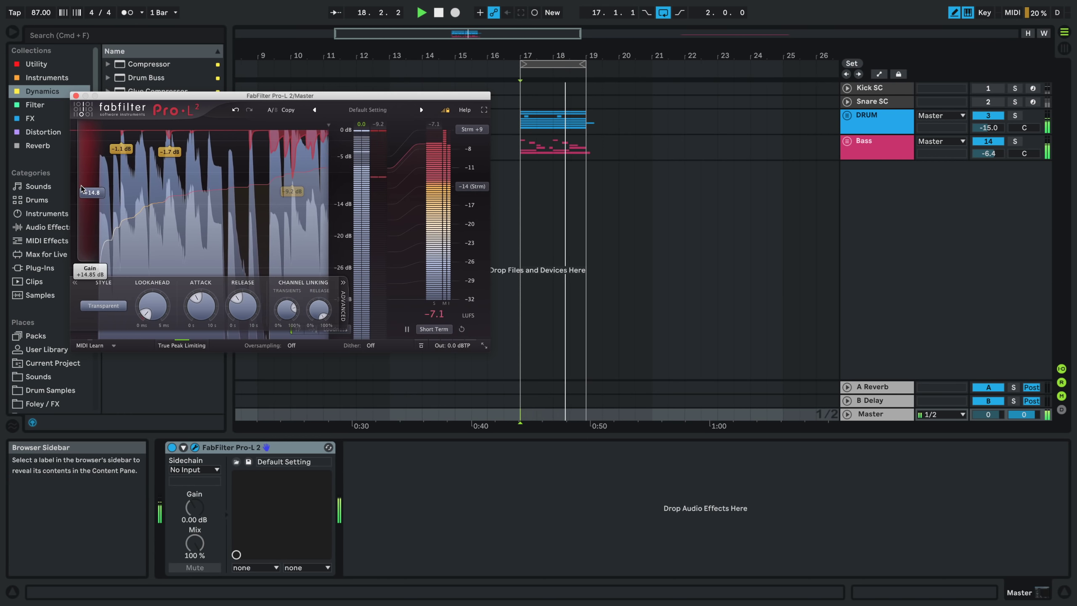
{"action": "left_click_drag", "start_coordinate": [988, 414], "coordinate": [988, 426]}
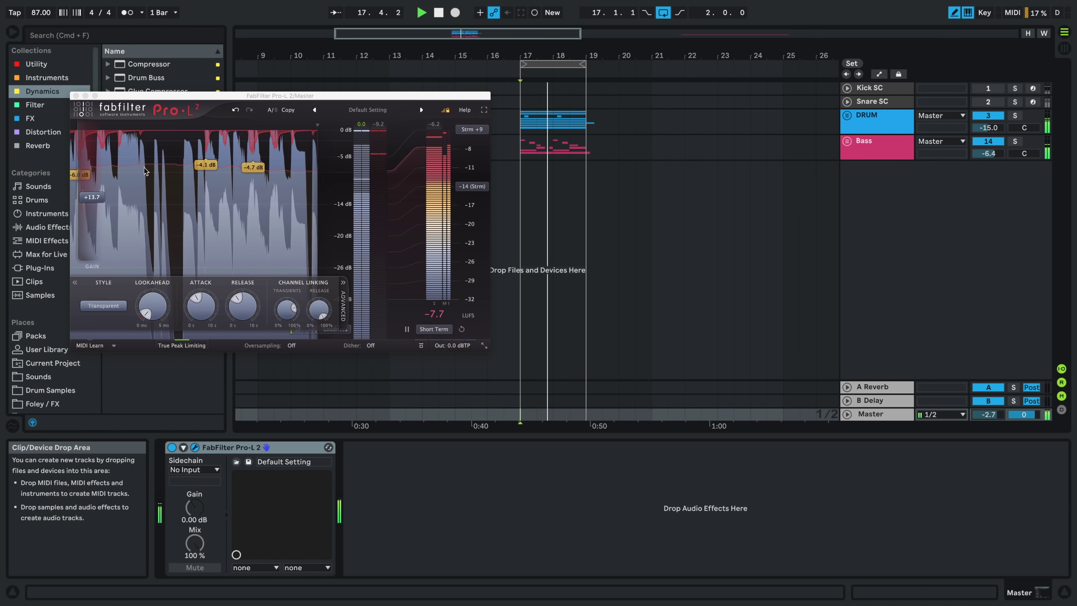
{"action": "left_click", "coordinate": [76, 96]}
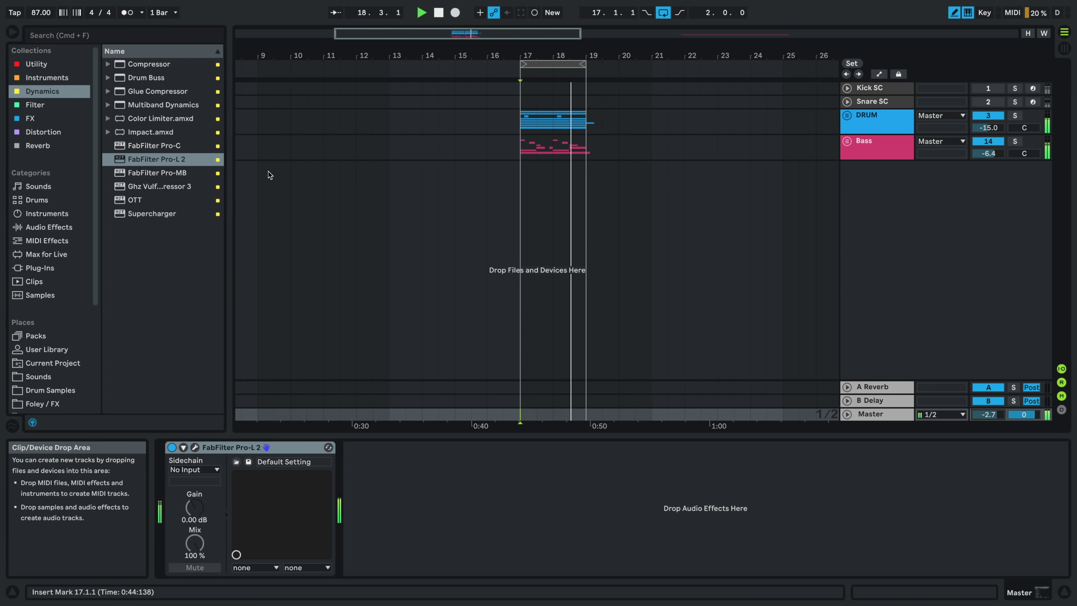
- Unfold the Bass group and play 21 Serum soloed from bar 17 with its kHs Distortion bypassed
{"action": "left_click", "coordinate": [536, 146]}
{"action": "key", "text": "space"}
{"action": "left_click", "coordinate": [1014, 142]}
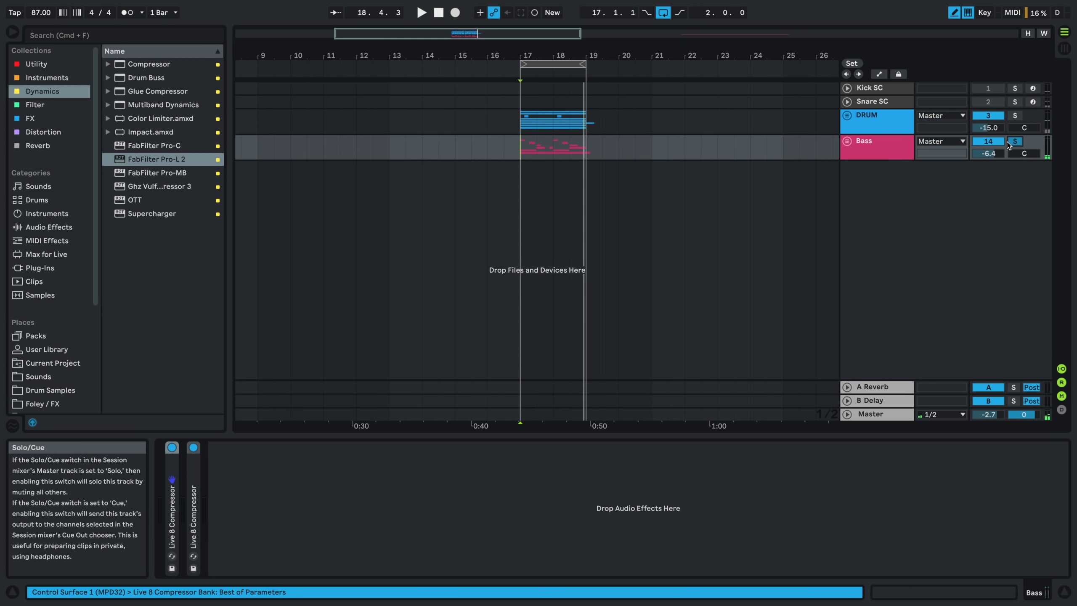
{"action": "left_click", "coordinate": [846, 142]}
{"action": "scroll", "coordinate": [551, 317], "scroll_direction": "down", "scroll_amount": 5}
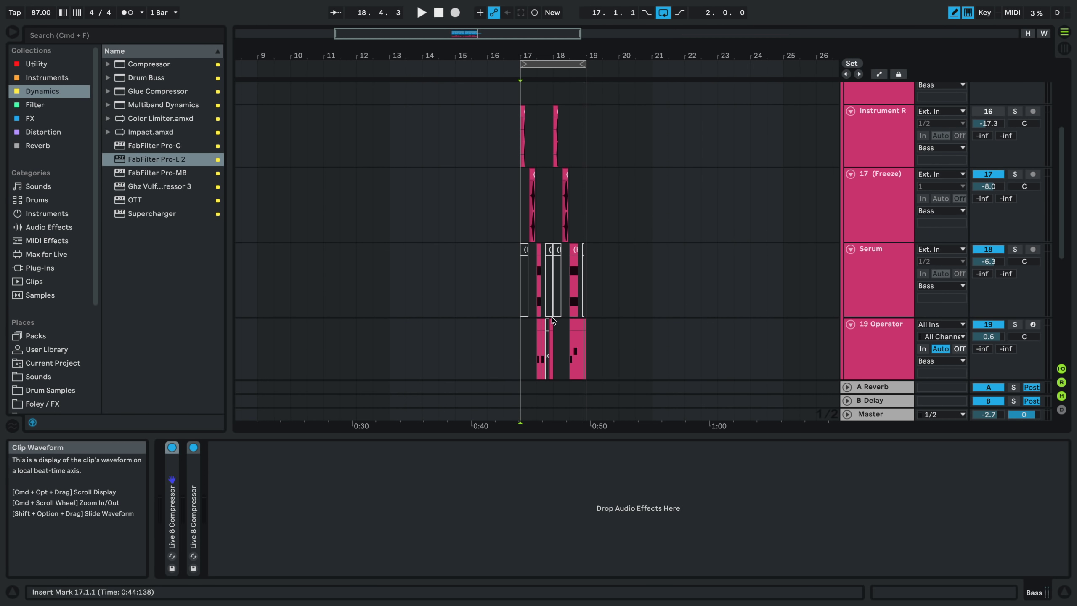
{"action": "left_click", "coordinate": [521, 245]}
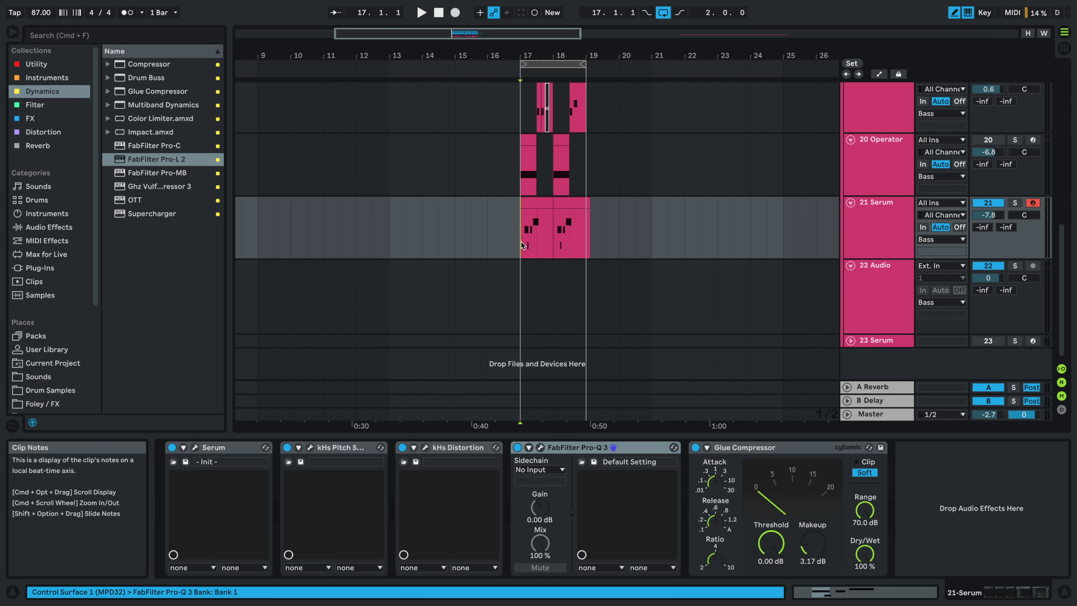
{"action": "key", "text": "space"}
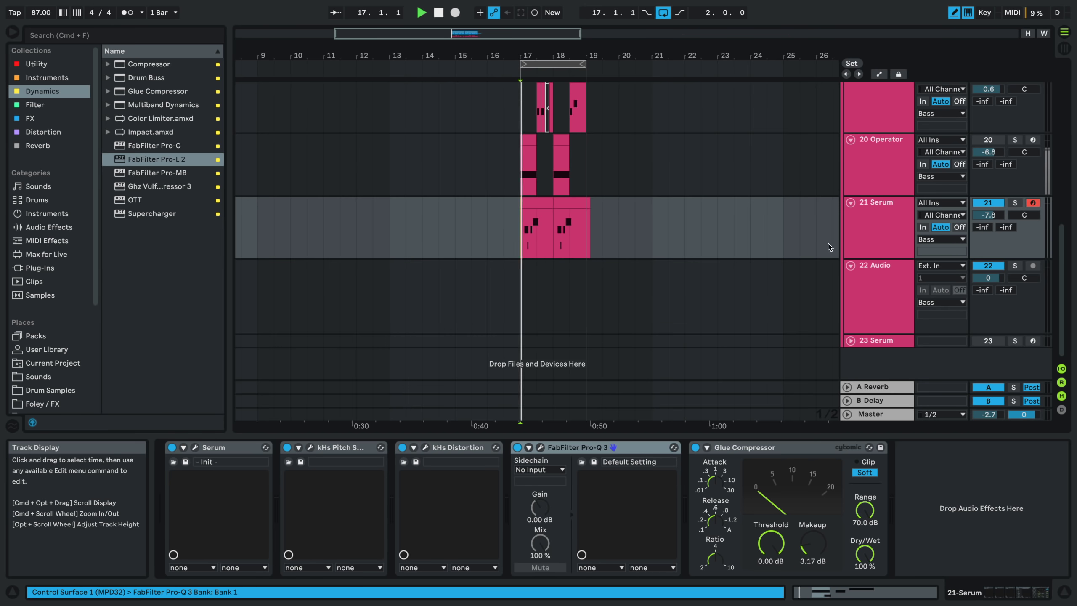
{"action": "left_click", "coordinate": [1015, 203]}
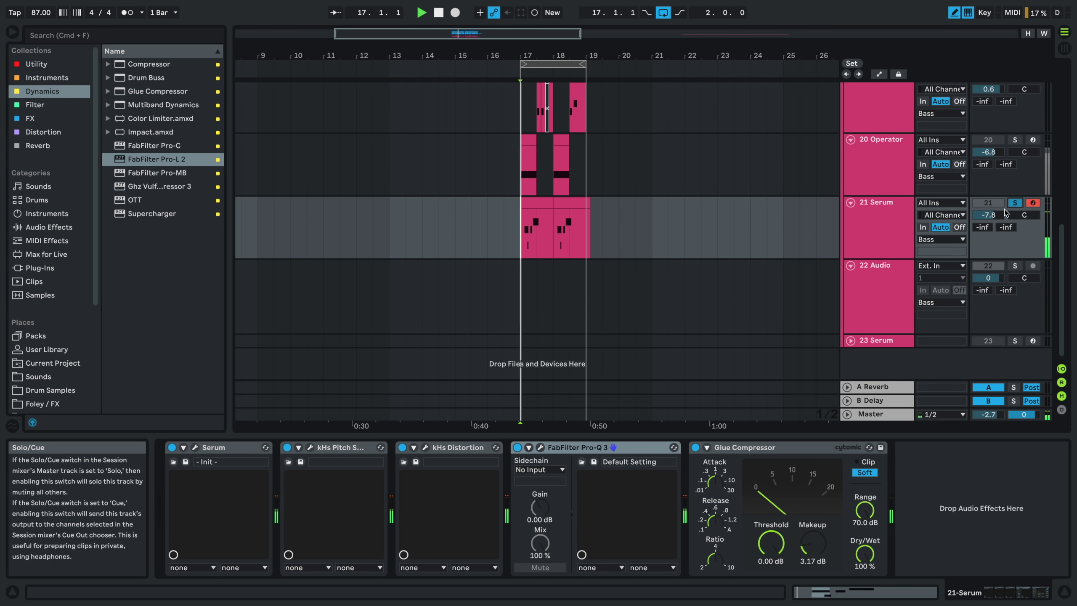
{"action": "left_click", "coordinate": [403, 448]}
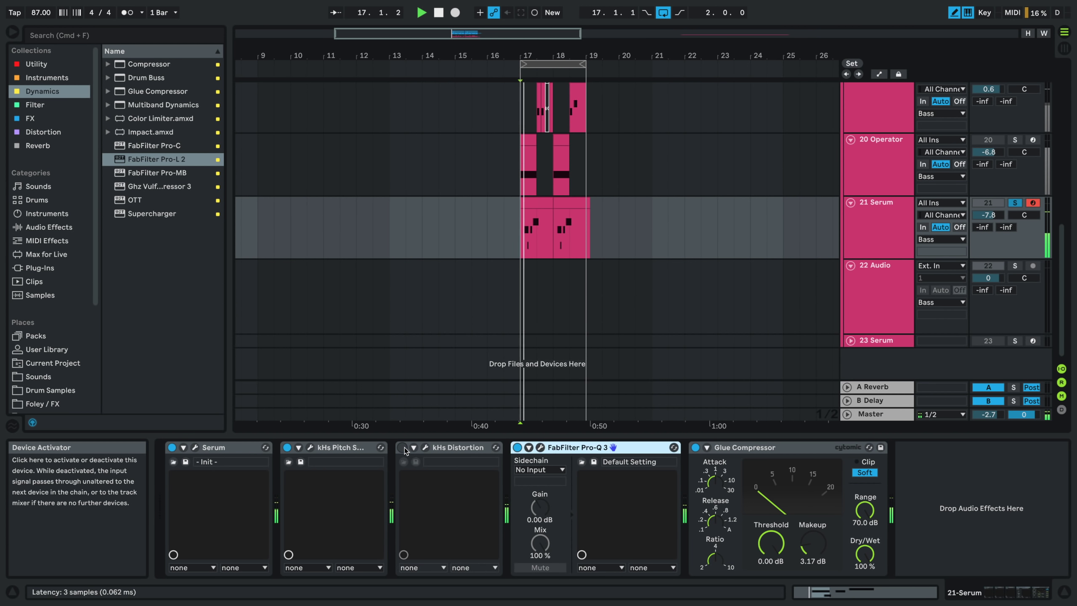
- Reshape the high end in 21 Serum's Pro-Q 3, boost the bell at about 164 Hz by 4.77 dB and unsolo the track
{"action": "left_click", "coordinate": [540, 447]}
{"action": "left_click_drag", "start_coordinate": [736, 261], "coordinate": [784, 170]}
{"action": "left_click_drag", "start_coordinate": [792, 249], "coordinate": [800, 219]}
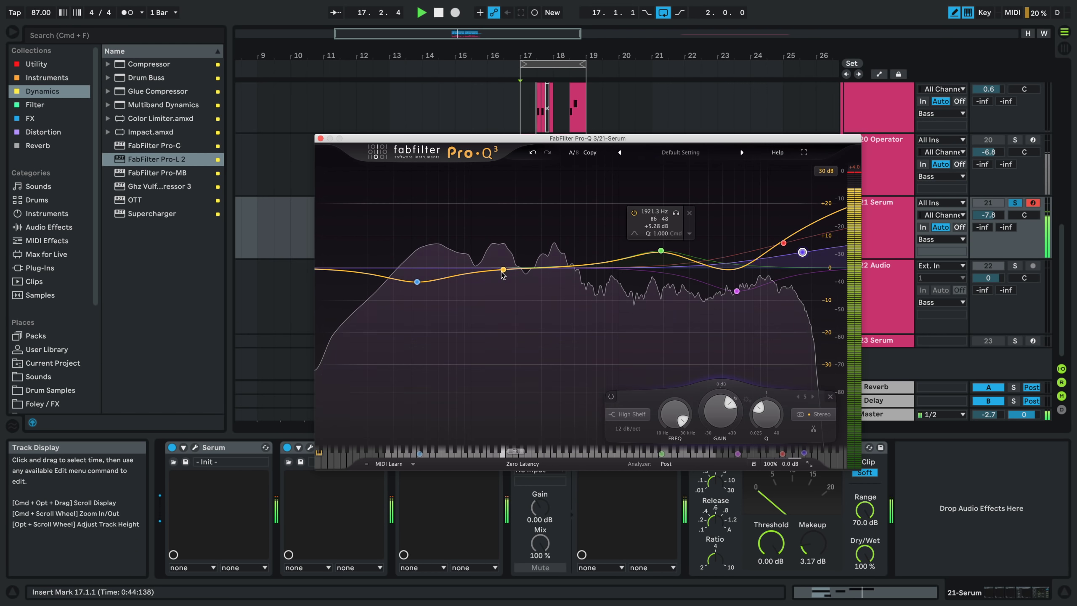
{"action": "left_click_drag", "start_coordinate": [507, 268], "coordinate": [507, 213]}
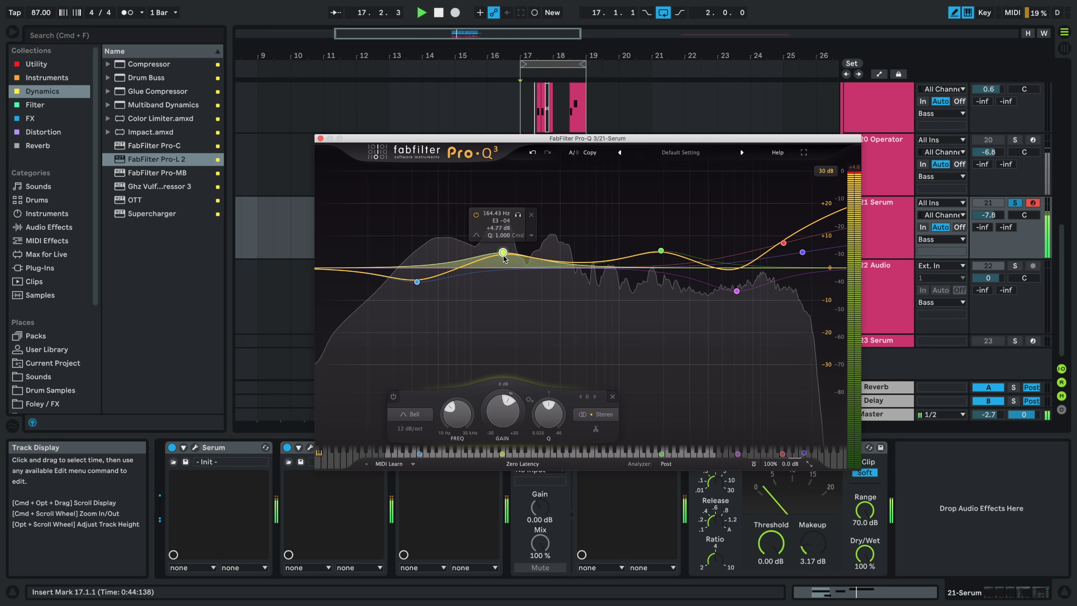
{"action": "left_click", "coordinate": [1015, 203]}
{"action": "key", "text": "space"}
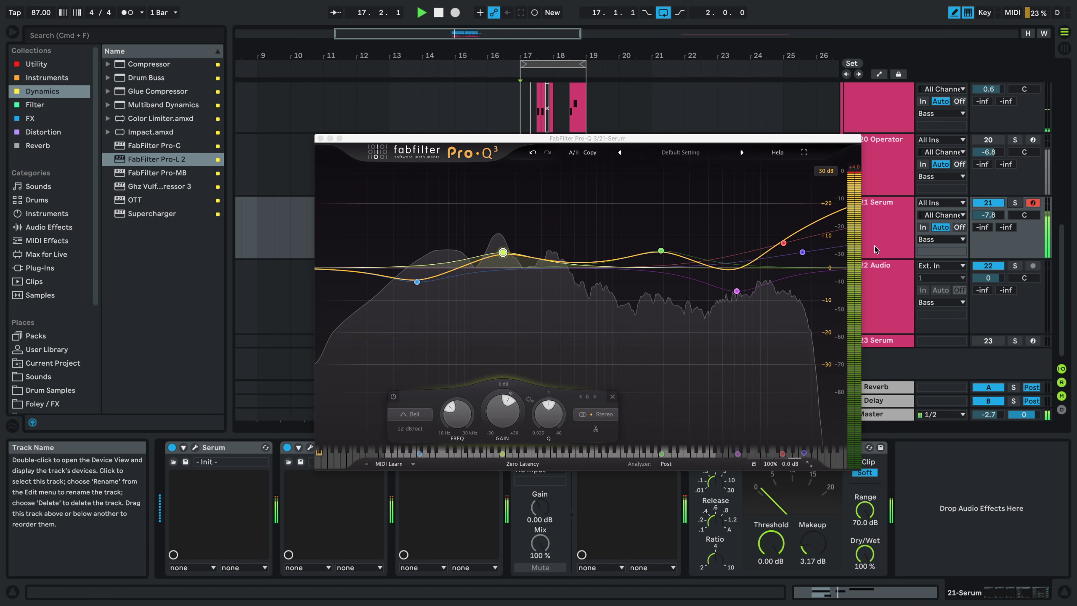
- Try heavier Glue Compressor settings on 21 Serum during playback, ending with a 0.00 dB threshold and 3.97 dB makeup
{"action": "left_click_drag", "start_coordinate": [812, 544], "coordinate": [771, 545]}
{"action": "key", "text": "space"}
{"action": "left_click_drag", "start_coordinate": [715, 483], "coordinate": [715, 470]}
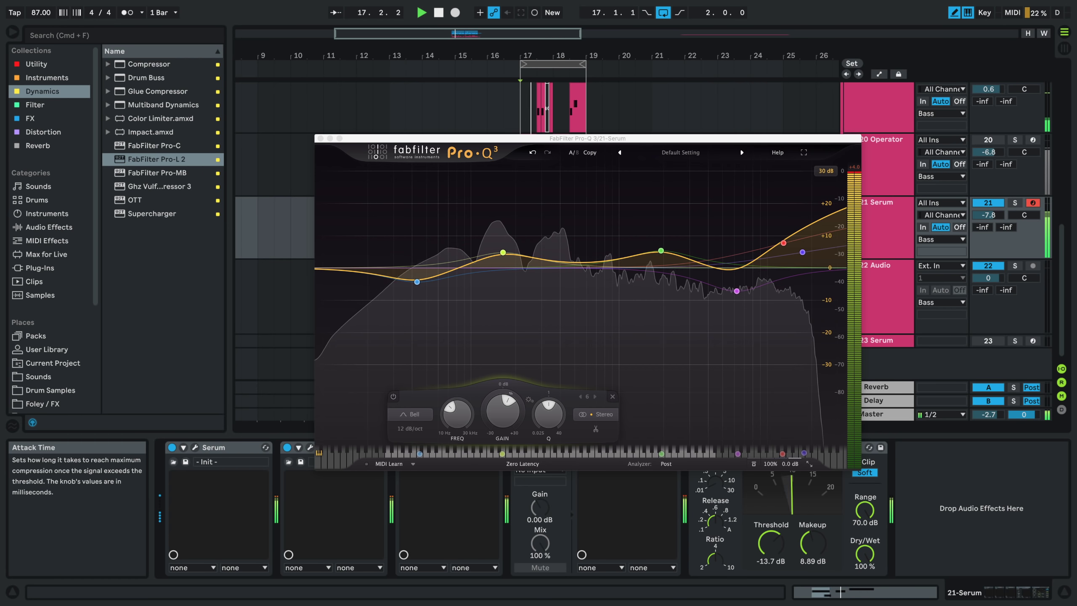
{"action": "left_click_drag", "start_coordinate": [813, 543], "coordinate": [771, 505]}
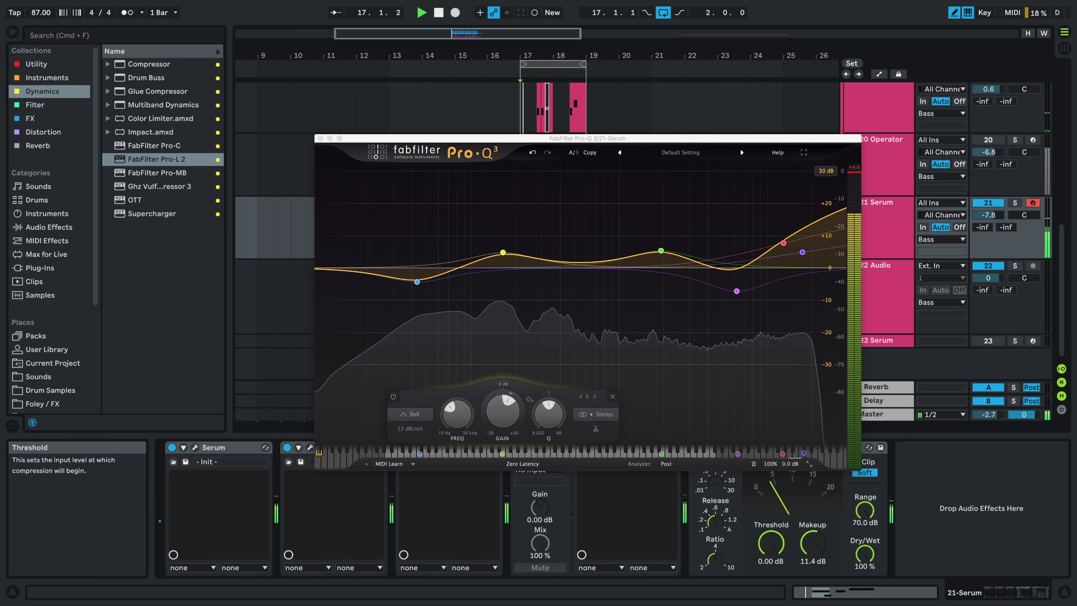
{"action": "mouse_move", "coordinate": [810, 551]}
{"action": "left_mouse_down"}
{"action": "mouse_move", "coordinate": [810, 562]}
{"action": "mouse_move", "coordinate": [812, 552]}
{"action": "left_mouse_up"}
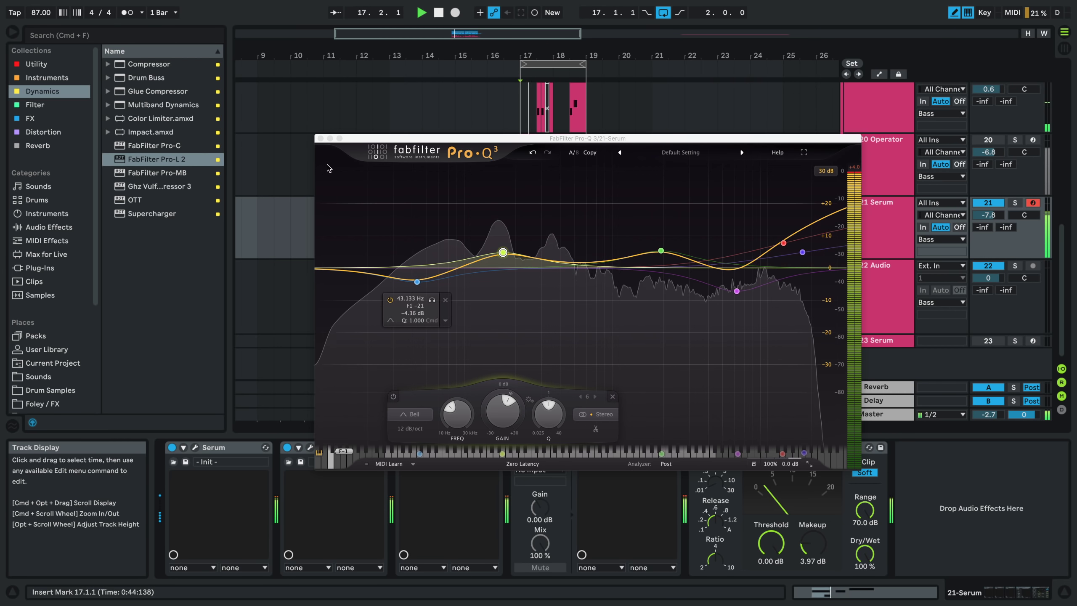
- Shape the Serum track 18 sound in its Pro-Q 3 during playback with two bell boosts, a low cut and a 19220 Hz high cut
{"action": "left_click", "coordinate": [320, 135]}
{"action": "scroll", "coordinate": [529, 135], "scroll_direction": "up", "scroll_amount": 8}
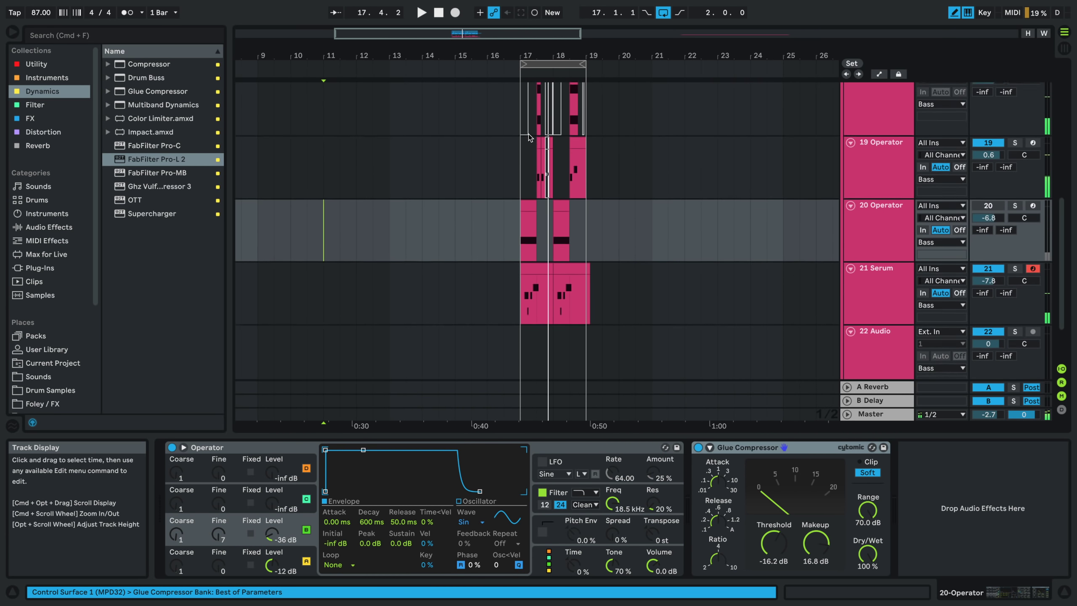
{"action": "key", "text": "space"}
{"action": "left_click", "coordinate": [538, 165]}
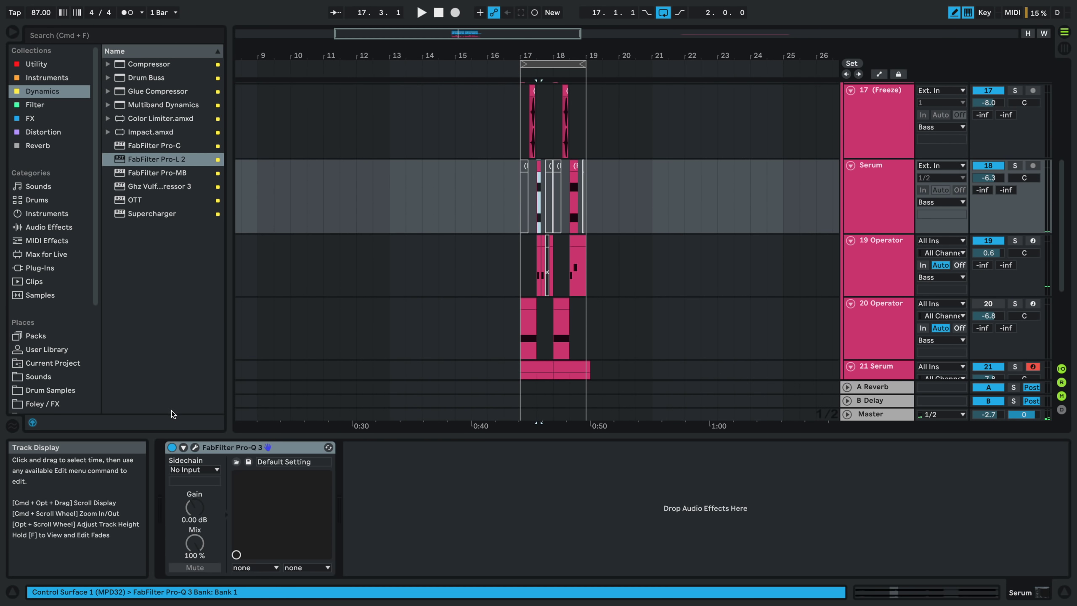
{"action": "left_click", "coordinate": [195, 447]}
{"action": "key", "text": "space"}
{"action": "left_click_drag", "start_coordinate": [306, 219], "coordinate": [270, 172]}
{"action": "scroll", "coordinate": [271, 172], "scroll_direction": "down", "scroll_amount": 5}
{"action": "left_click_drag", "start_coordinate": [399, 208], "coordinate": [409, 149]}
{"action": "left_click_drag", "start_coordinate": [83, 220], "coordinate": [171, 236]}
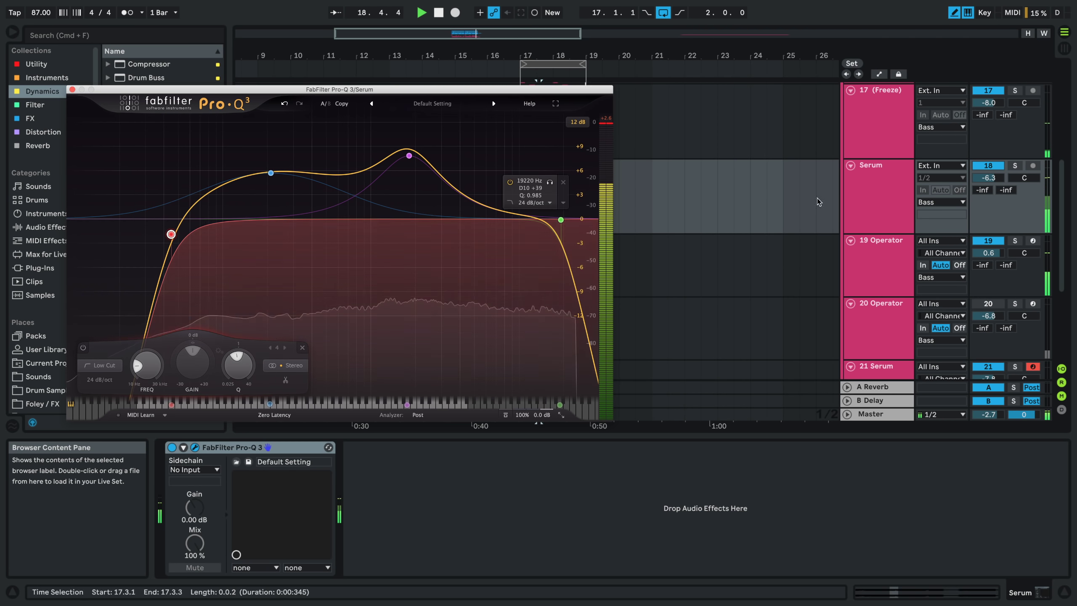
- Set the volume of Serum track 18 to -8.5 dB and of 21 Serum to -5.1 dB
{"action": "left_click_drag", "start_coordinate": [992, 178], "coordinate": [995, 178]}
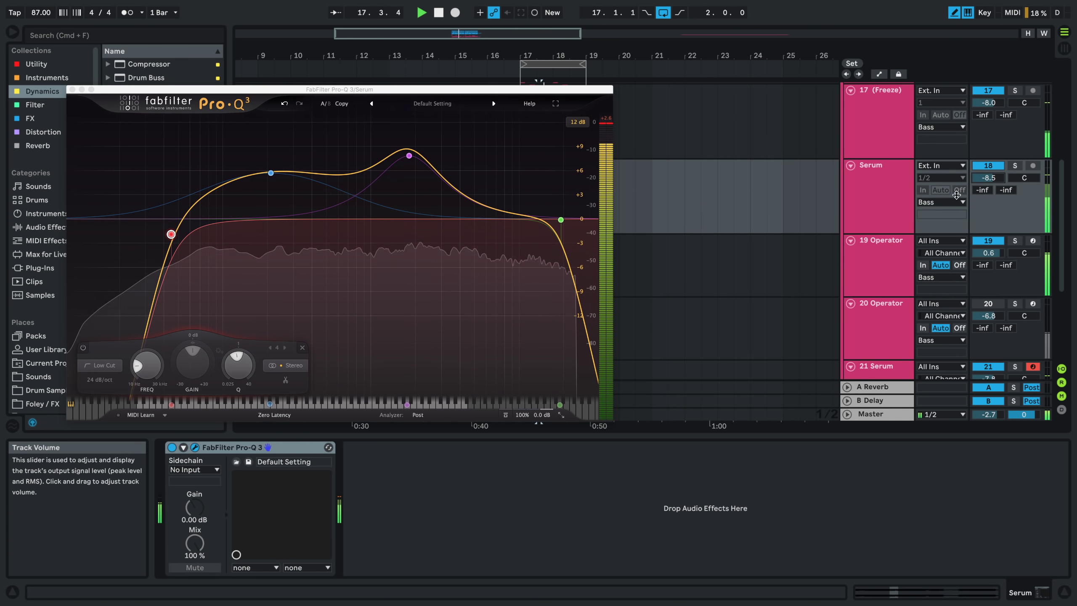
{"action": "scroll", "coordinate": [988, 255], "scroll_direction": "down", "scroll_amount": 3}
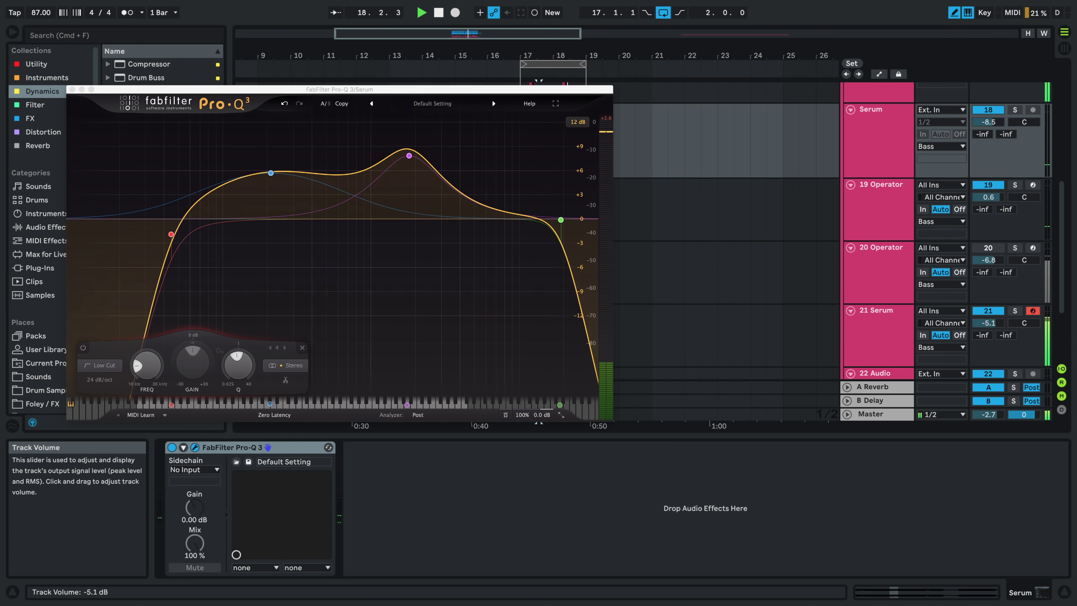
{"action": "left_click_drag", "start_coordinate": [990, 324], "coordinate": [991, 316]}
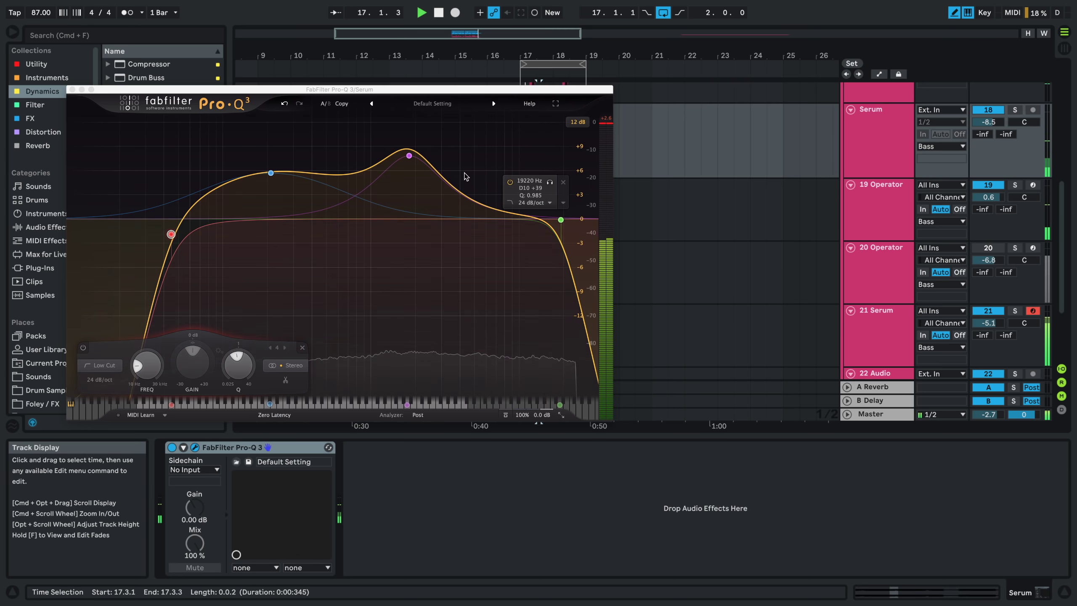
- Soften both bell boosts in track 18's Pro-Q 3 and add a bell at about 5562 Hz with -0.97 dB gain
{"action": "mouse_move", "coordinate": [406, 162]}
{"action": "left_click_drag", "start_coordinate": [406, 163], "coordinate": [401, 180]}
{"action": "left_click", "coordinate": [270, 185]}
{"action": "mouse_move", "coordinate": [270, 185]}
{"action": "left_mouse_down"}
{"action": "mouse_move", "coordinate": [267, 199]}
{"action": "mouse_move", "coordinate": [294, 161]}
{"action": "mouse_move", "coordinate": [303, 174]}
{"action": "mouse_move", "coordinate": [290, 187]}
{"action": "left_mouse_up"}
{"action": "left_click_drag", "start_coordinate": [402, 174], "coordinate": [402, 186]}
{"action": "left_click_drag", "start_coordinate": [490, 217], "coordinate": [481, 225]}
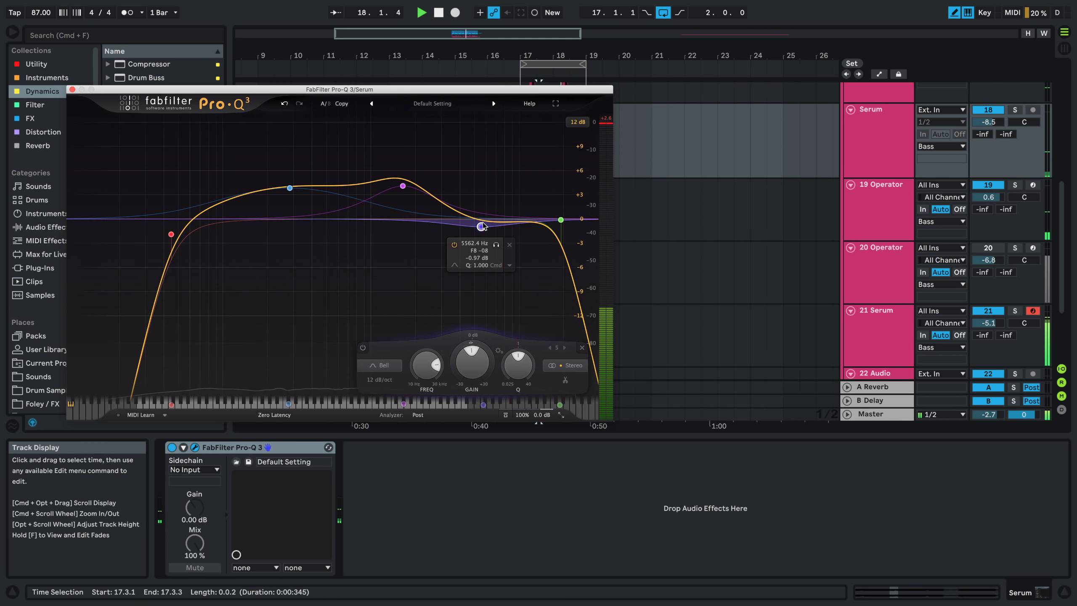
{"action": "left_click", "coordinate": [72, 89]}
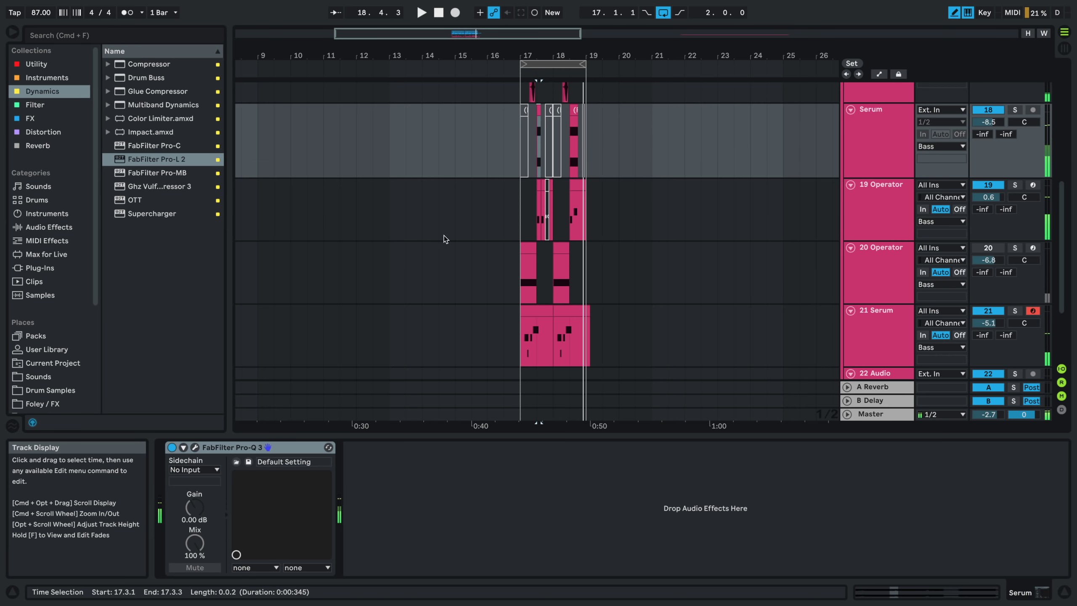
- Delete the empty 22 Audio track from the Bass group
{"action": "scroll", "coordinate": [760, 306], "scroll_direction": "down", "scroll_amount": 5}
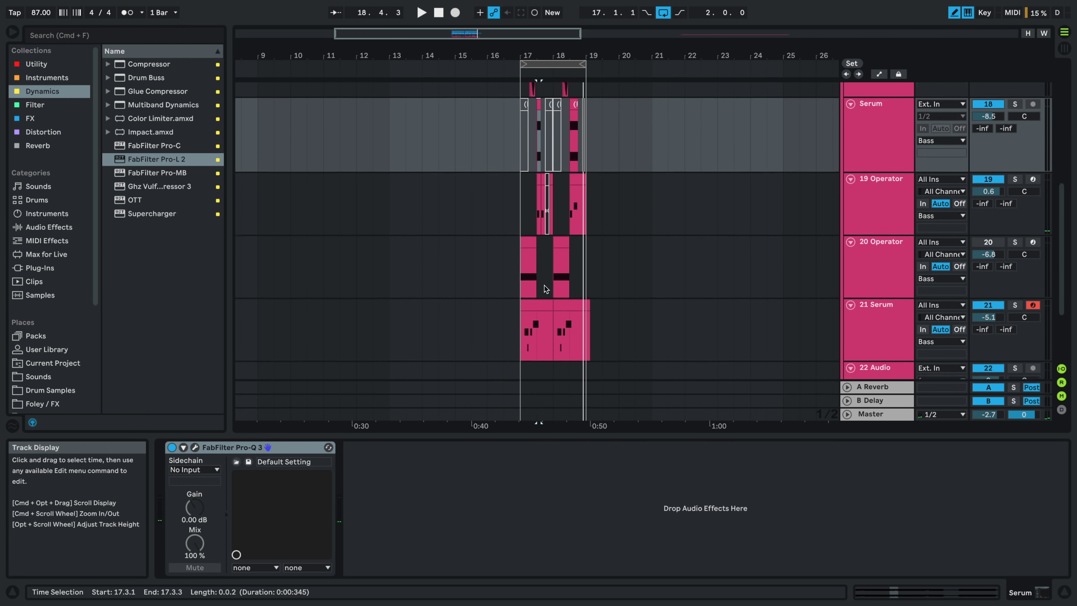
{"action": "scroll", "coordinate": [628, 254], "scroll_direction": "down", "scroll_amount": 2}
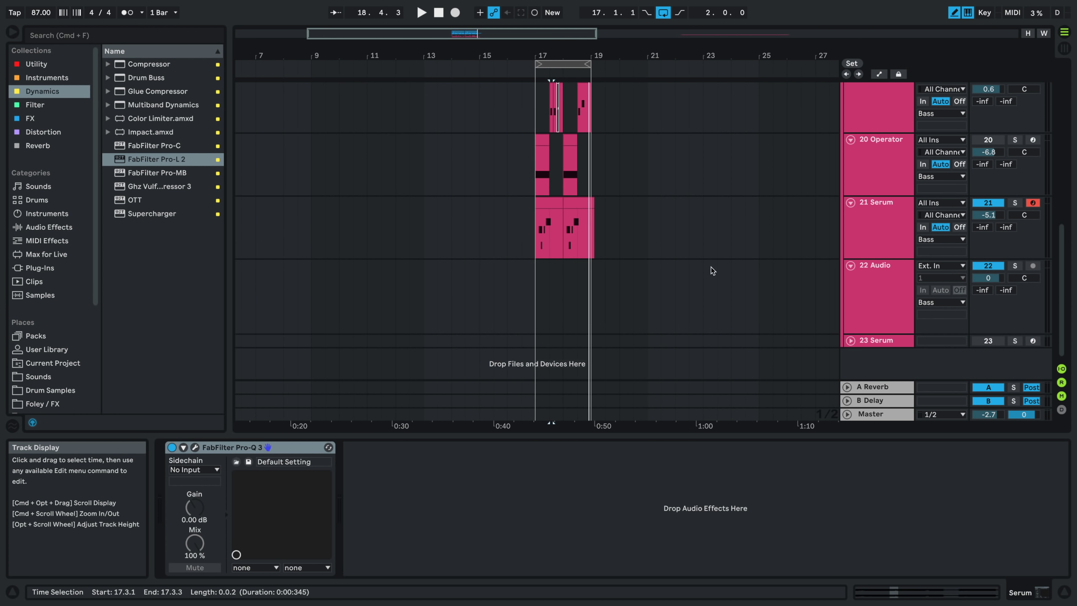
{"action": "left_click", "coordinate": [888, 272]}
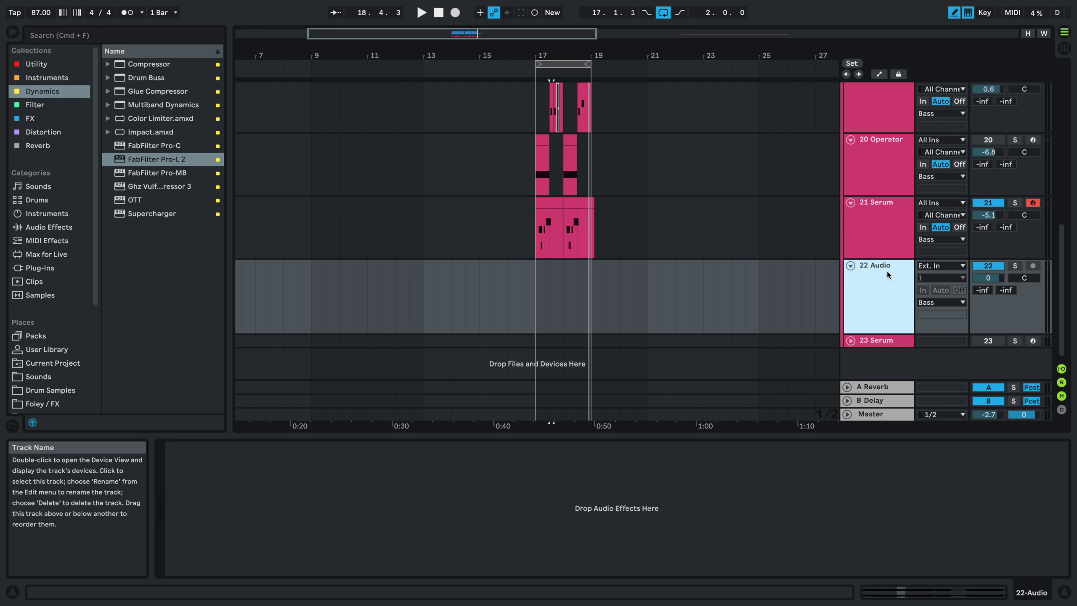
{"action": "key", "text": "Delete"}
- Insert a MIDI track directly below 21 Serum and play the loop from bar 17
{"action": "left_click", "coordinate": [883, 244]}
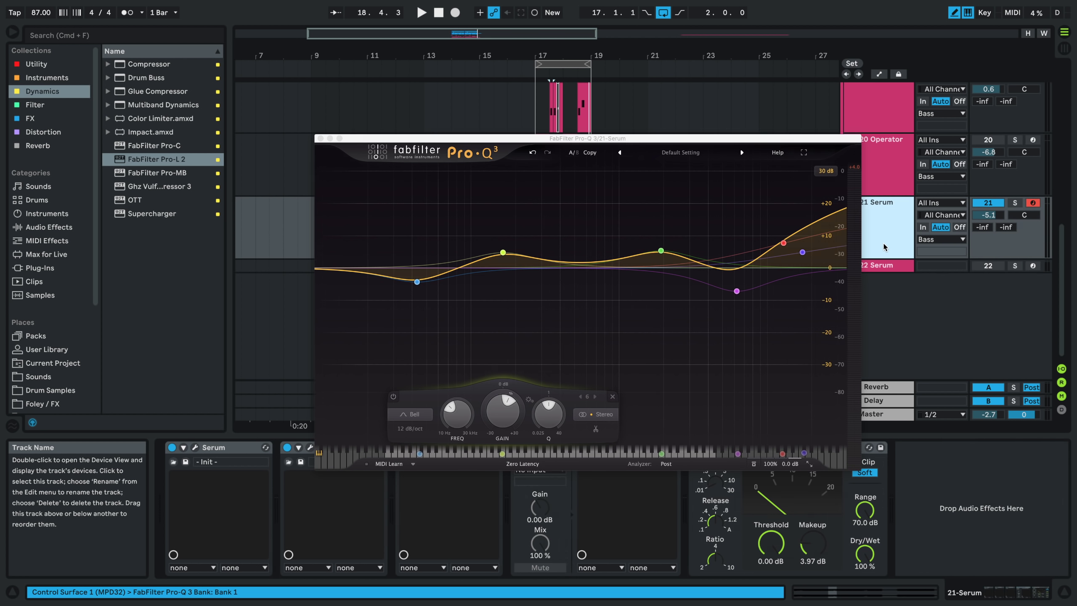
{"action": "left_click", "coordinate": [320, 139]}
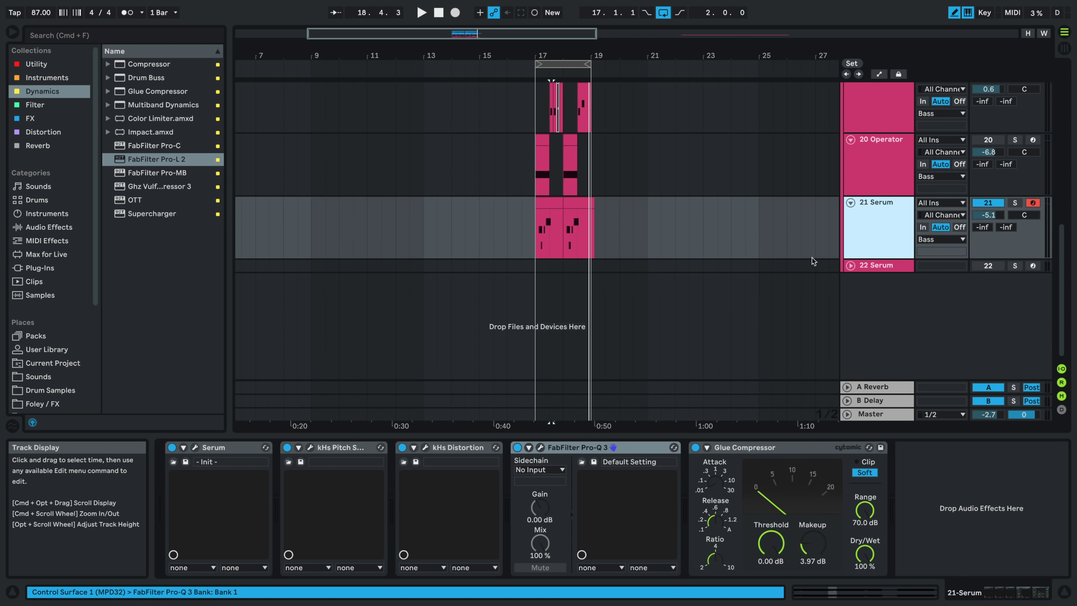
{"action": "key", "text": "super+shift+t"}
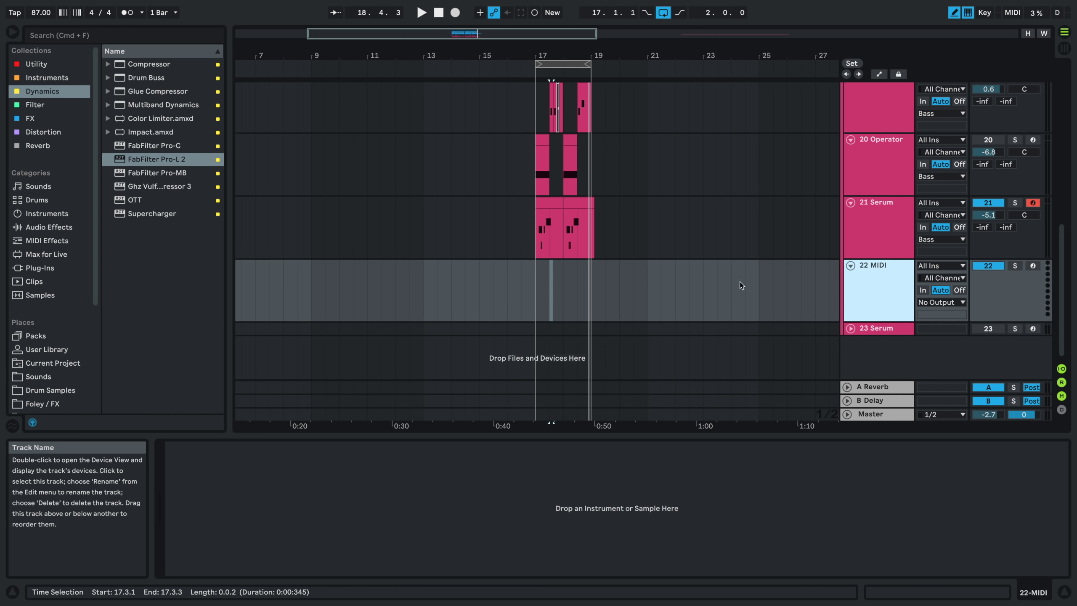
{"action": "left_click", "coordinate": [534, 278]}
{"action": "key", "text": "space"}
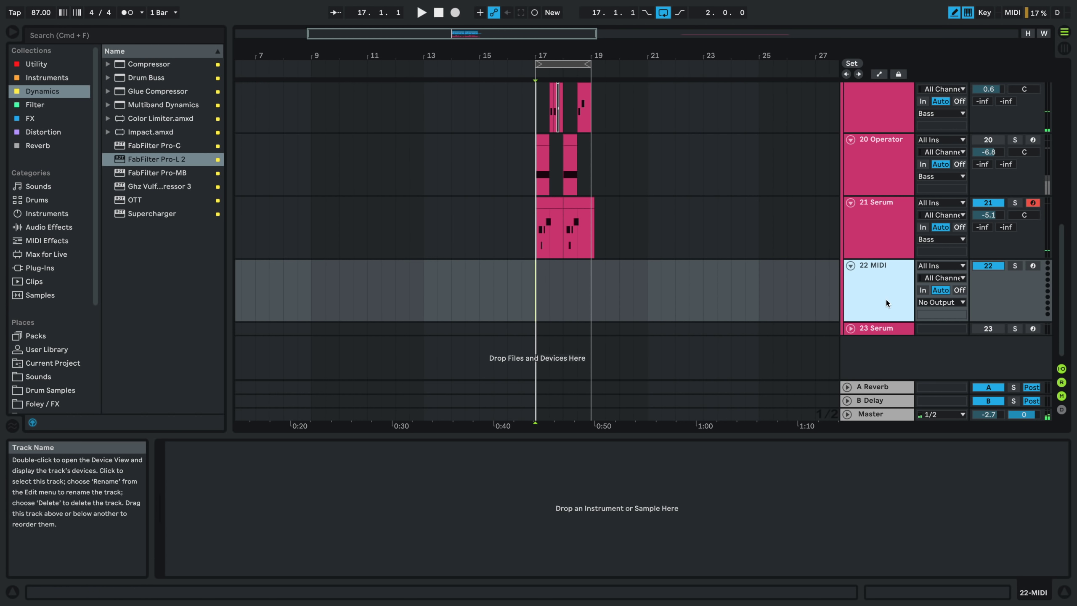
- Arm the new MIDI track and load the Phase Plant instrument on it
{"action": "left_click", "coordinate": [1032, 266]}
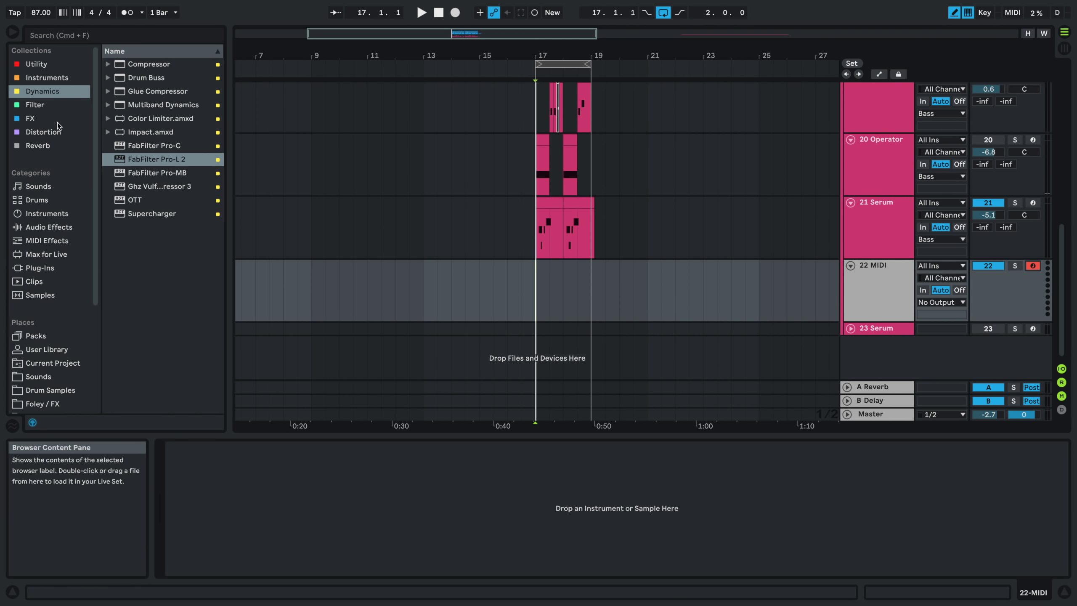
{"action": "left_click", "coordinate": [41, 81]}
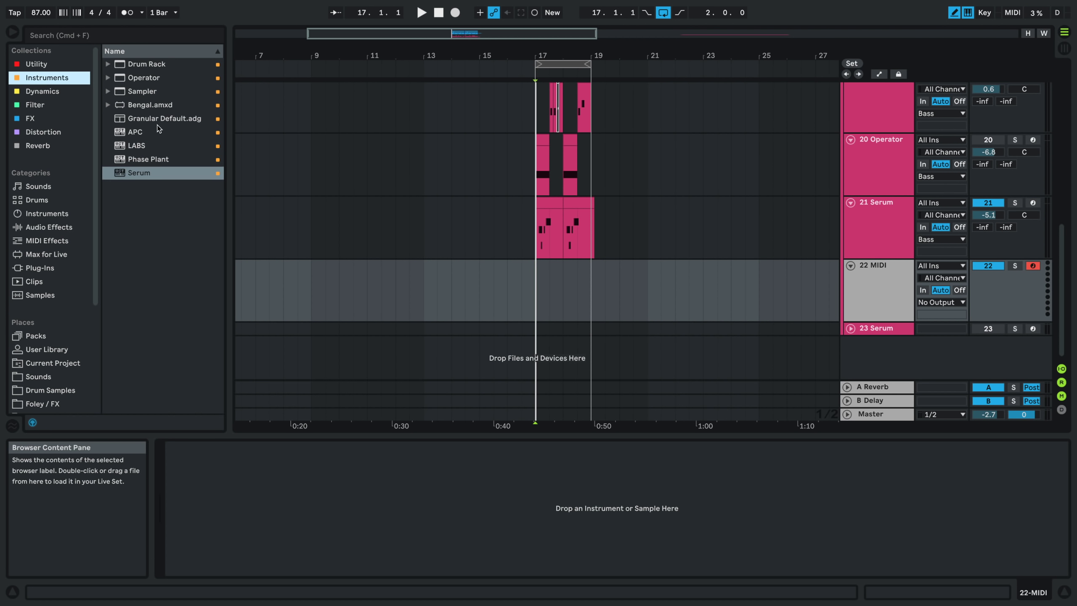
{"action": "double_click", "coordinate": [145, 159]}
- Add a Wavetable generator and a Filter to the empty Phase Plant patch
{"action": "left_click", "coordinate": [165, 187]}
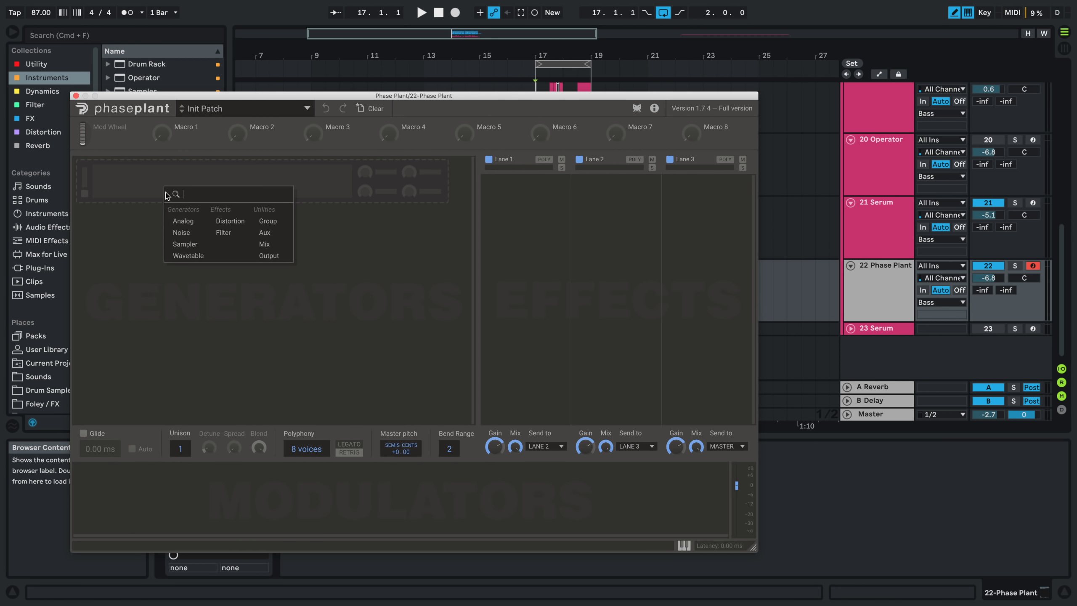
{"action": "left_click", "coordinate": [190, 256]}
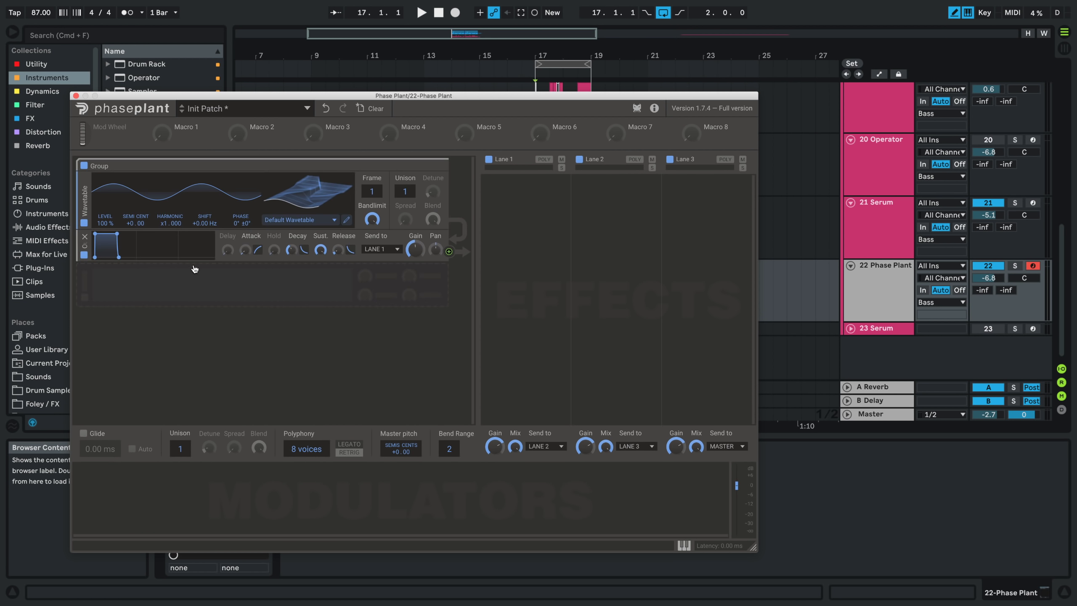
{"action": "left_click", "coordinate": [202, 303]}
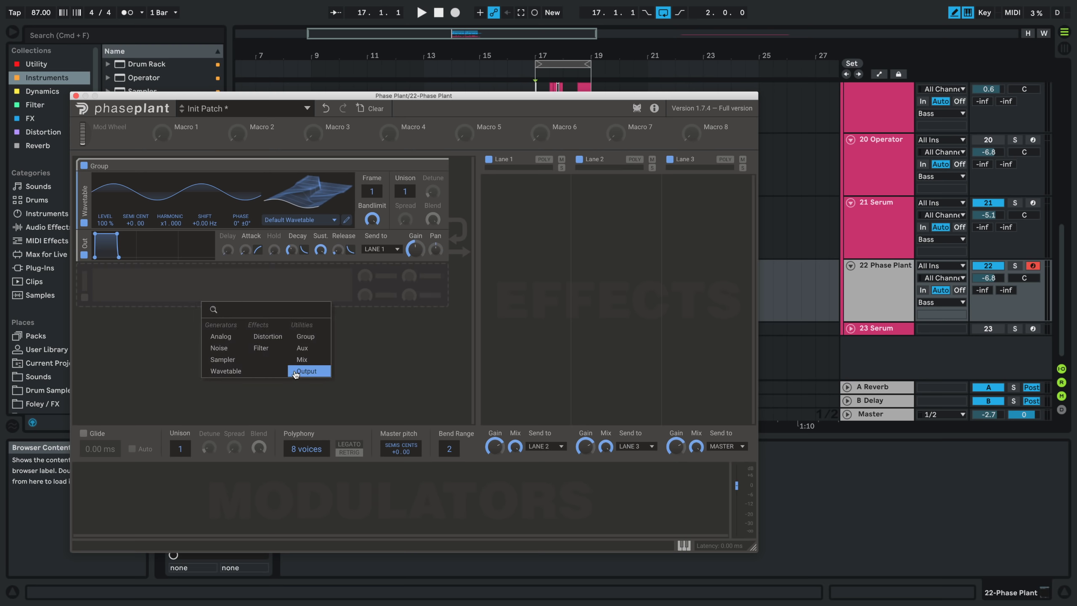
{"action": "left_click", "coordinate": [257, 348]}
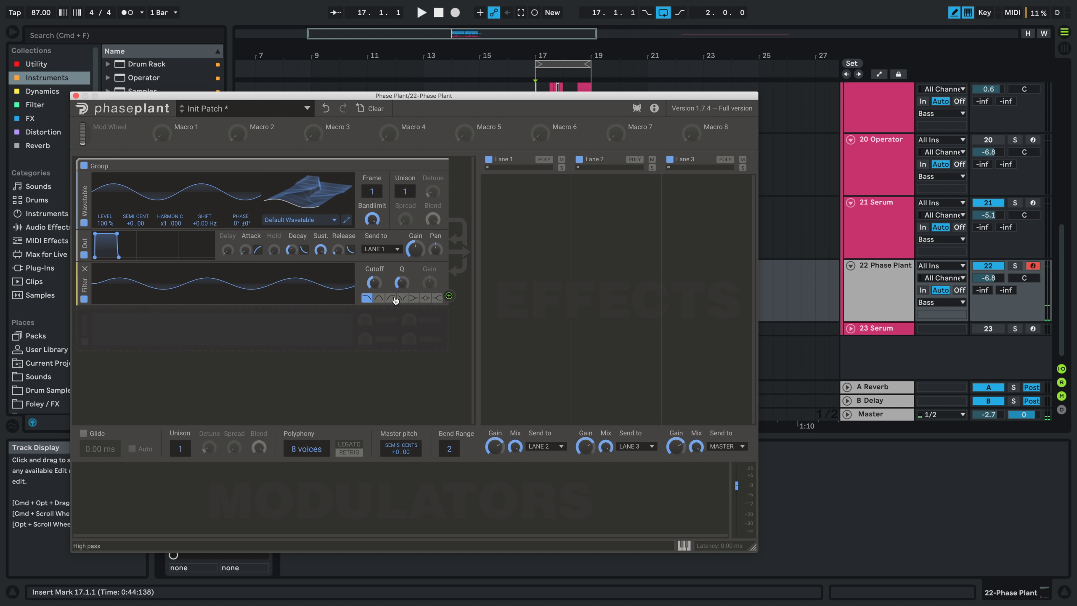
- Set the wavetable to frame 147 and adjust the filter cutoff while auditioning the sound against the loop
{"action": "left_click_drag", "start_coordinate": [374, 282], "coordinate": [374, 242]}
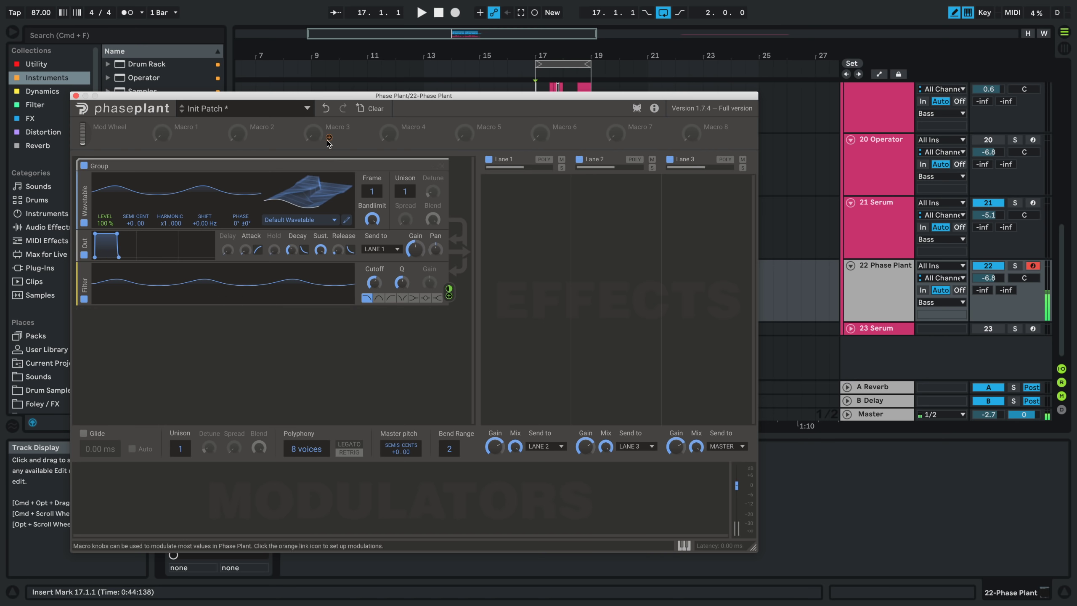
{"action": "left_click_drag", "start_coordinate": [372, 192], "coordinate": [372, 153]}
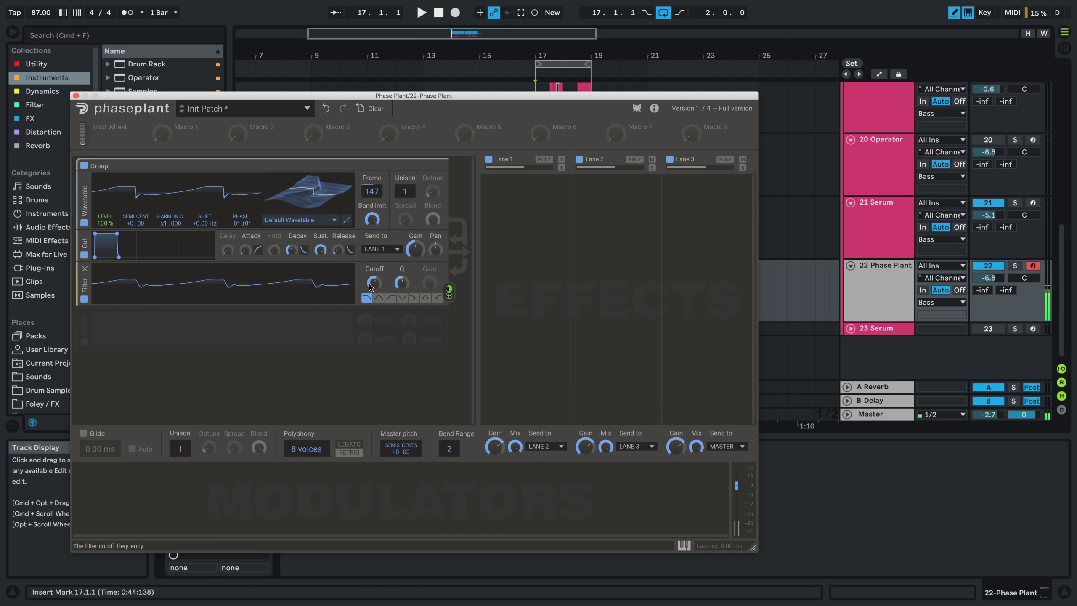
{"action": "left_click_drag", "start_coordinate": [370, 288], "coordinate": [370, 268]}
{"action": "left_click_drag", "start_coordinate": [449, 289], "coordinate": [449, 276]}
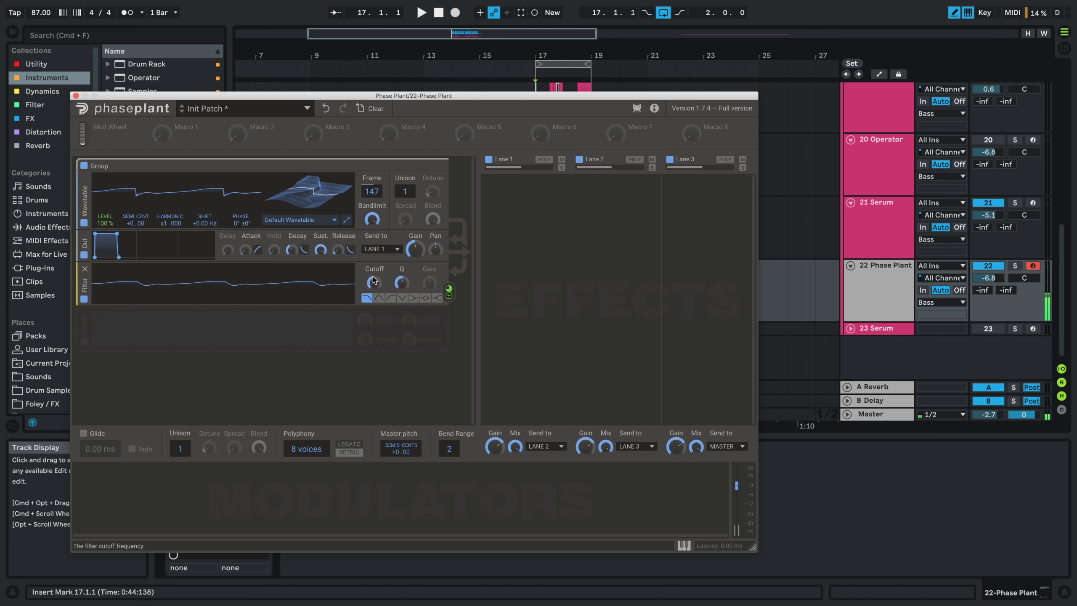
{"action": "mouse_move", "coordinate": [374, 283]}
{"action": "left_mouse_down"}
{"action": "mouse_move", "coordinate": [374, 317]}
{"action": "mouse_move", "coordinate": [374, 249]}
{"action": "mouse_move", "coordinate": [374, 300]}
{"action": "mouse_move", "coordinate": [374, 271]}
{"action": "left_mouse_up"}
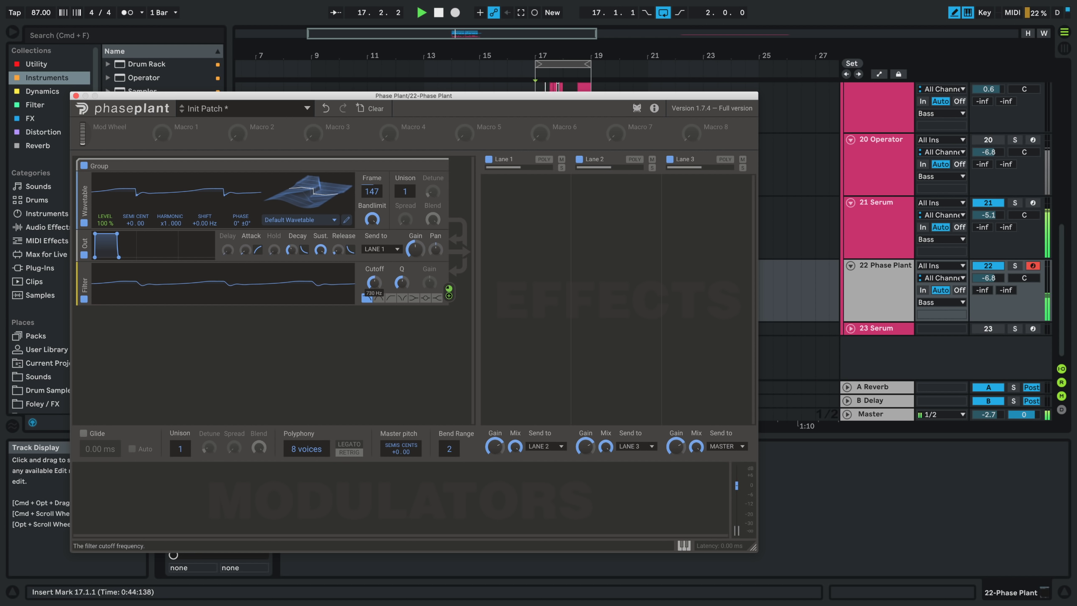
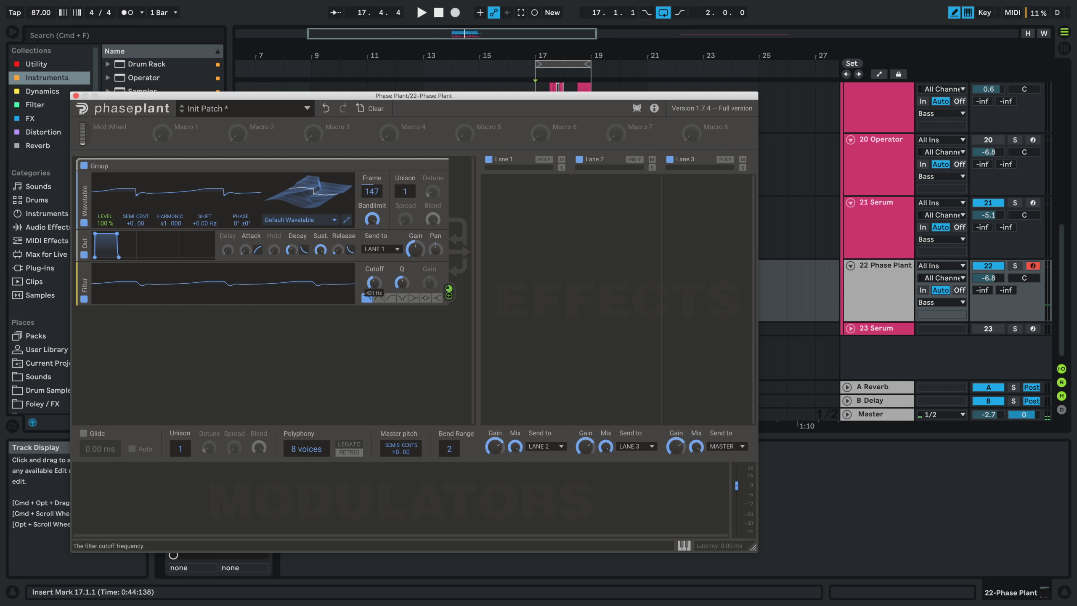
{"action": "left_click_drag", "start_coordinate": [374, 283], "coordinate": [374, 257]}
{"action": "mouse_move", "coordinate": [533, 195]}
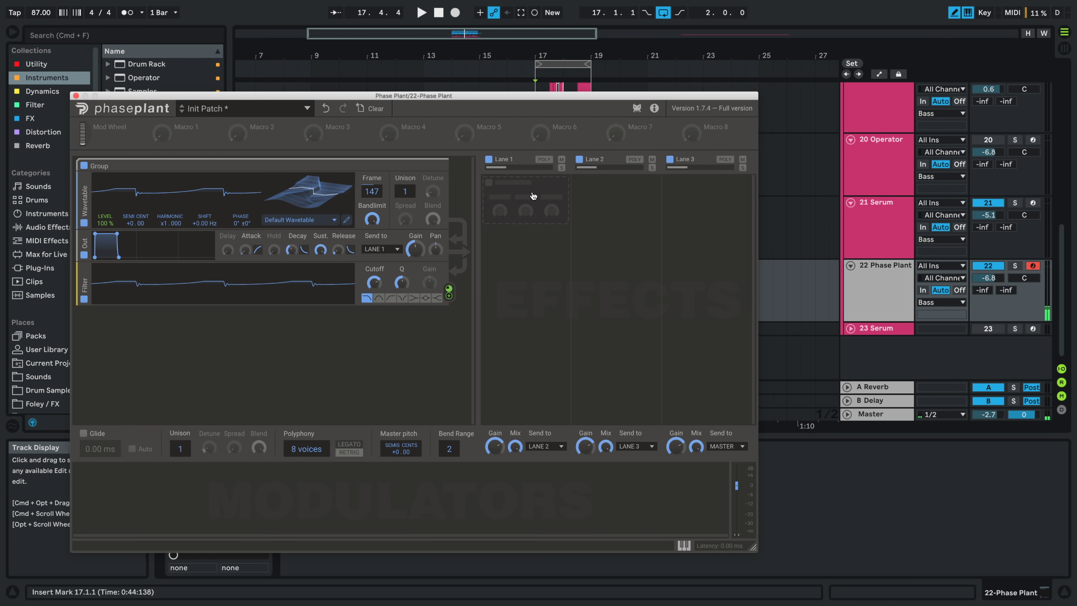
- Set the wavetable to frame 108, fine-tune the filter cutoff and add a Faturator to Lane 1
{"action": "left_click_drag", "start_coordinate": [372, 191], "coordinate": [372, 216]}
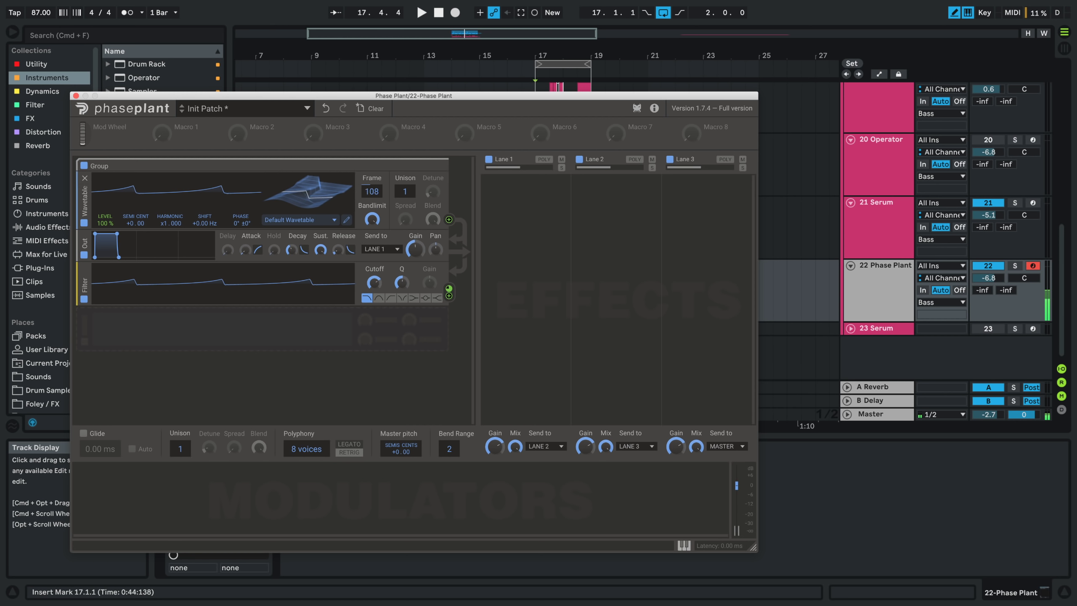
{"action": "left_click_drag", "start_coordinate": [373, 284], "coordinate": [373, 286]}
{"action": "left_click", "coordinate": [551, 219]}
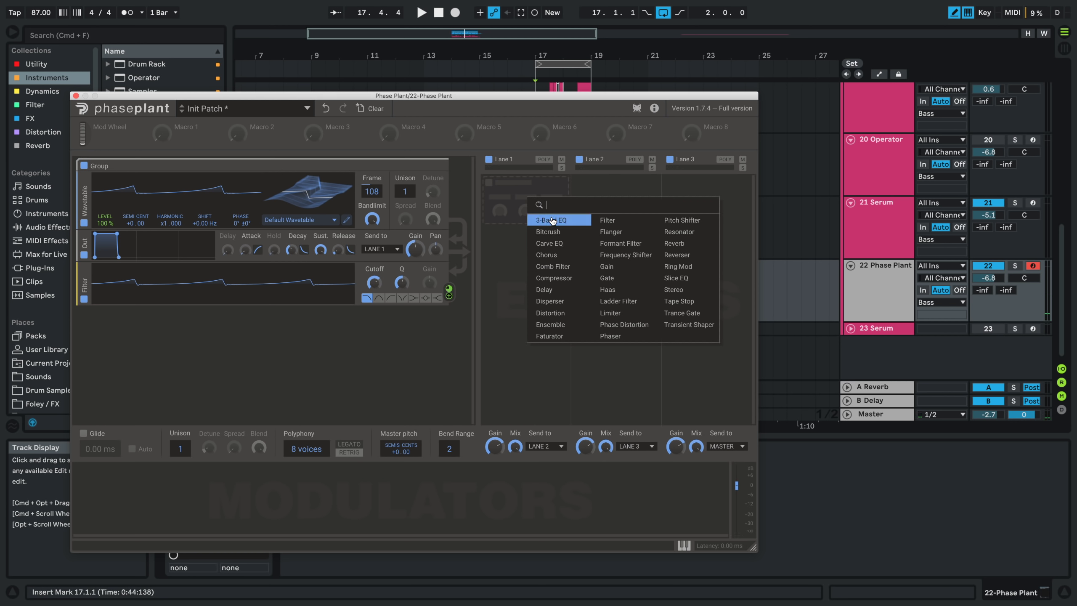
{"action": "left_click", "coordinate": [555, 337]}
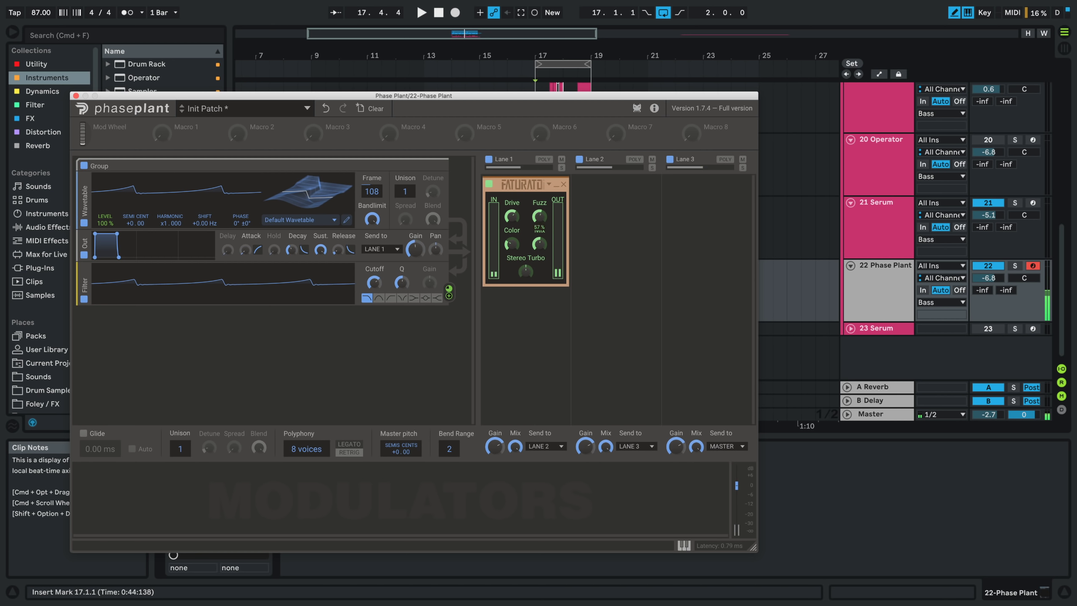
- Add a second Wavetable generator and a new group, and move that generator into the new group
{"action": "left_click", "coordinate": [166, 334]}
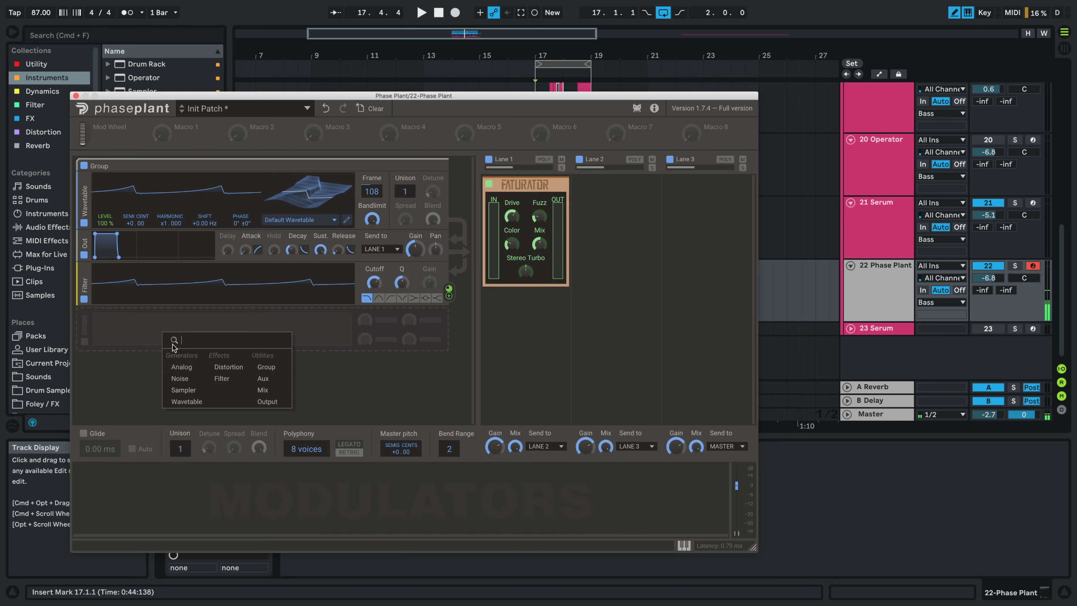
{"action": "left_click", "coordinate": [200, 406]}
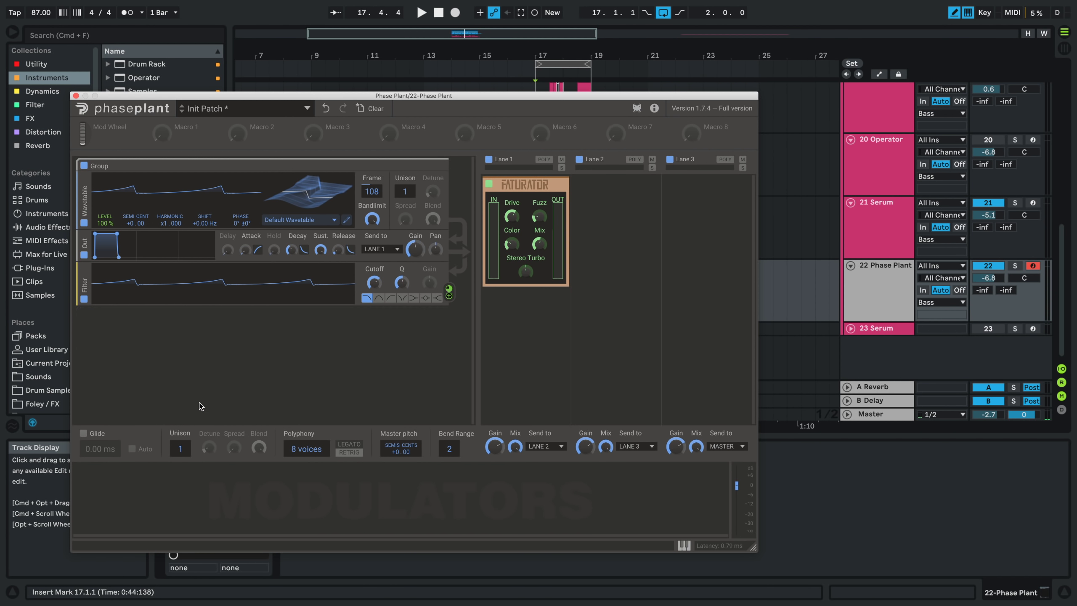
{"action": "left_click", "coordinate": [180, 379]}
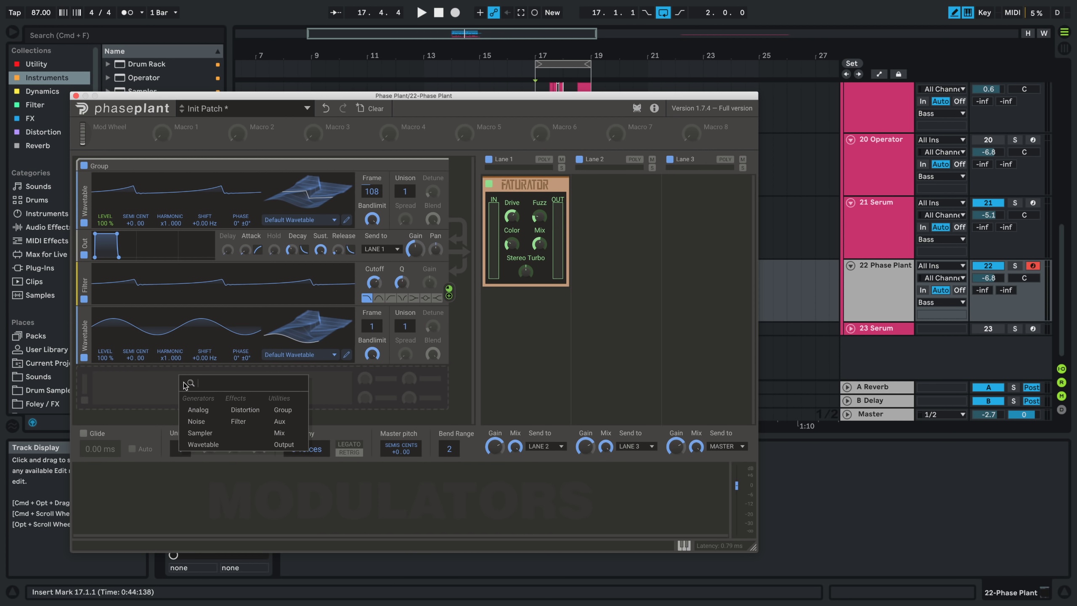
{"action": "left_click", "coordinate": [282, 409]}
{"action": "left_click_drag", "start_coordinate": [213, 381], "coordinate": [215, 316]}
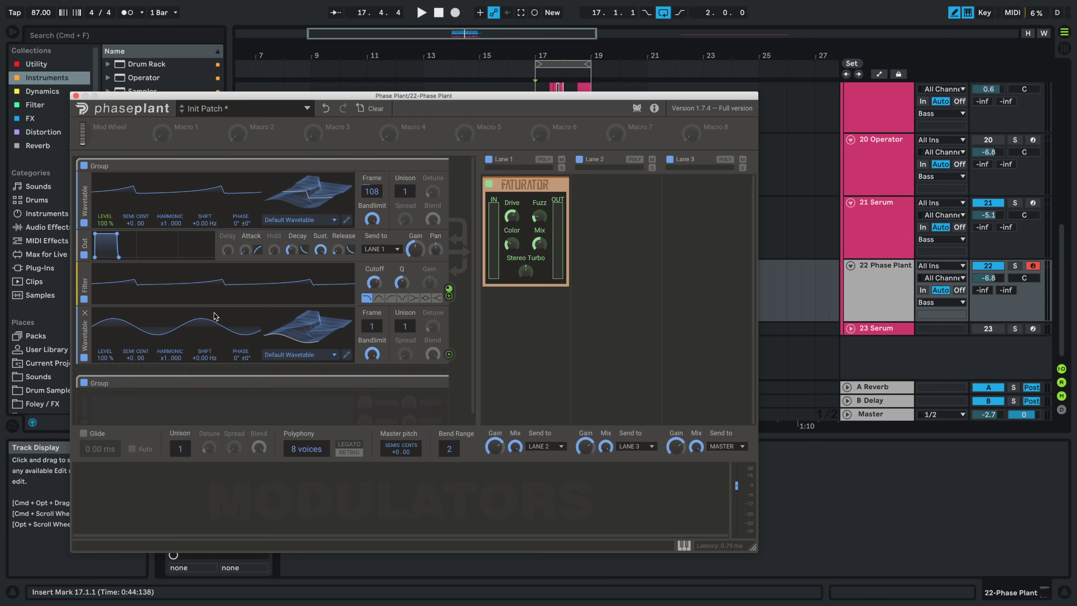
{"action": "left_click_drag", "start_coordinate": [85, 340], "coordinate": [90, 412]}
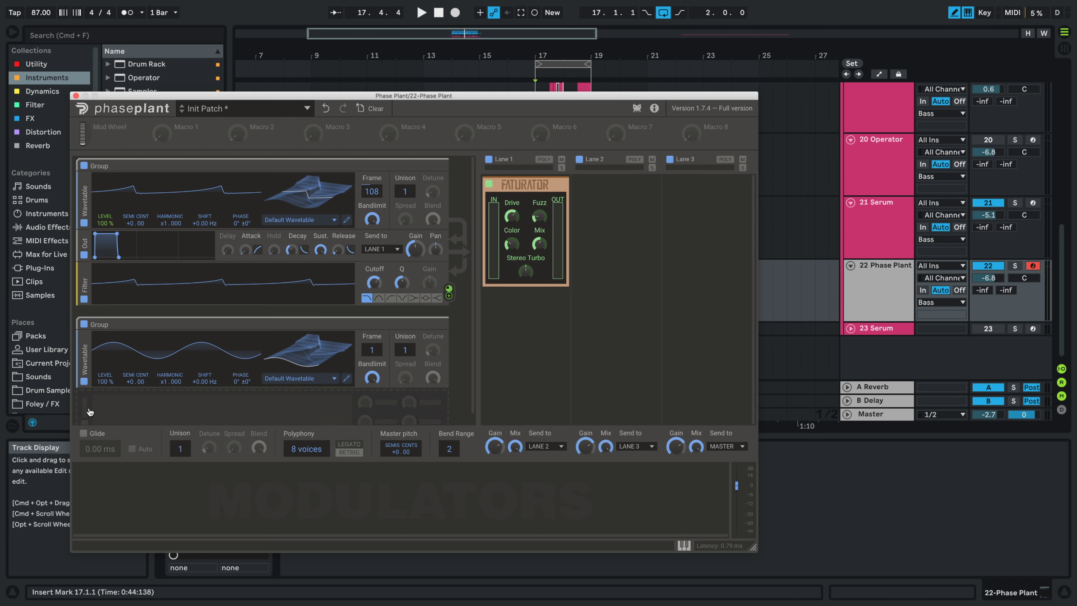
- Add an output module to the second wavetable group and raise its gain
{"action": "left_click", "coordinate": [143, 408]}
{"action": "left_click", "coordinate": [248, 483]}
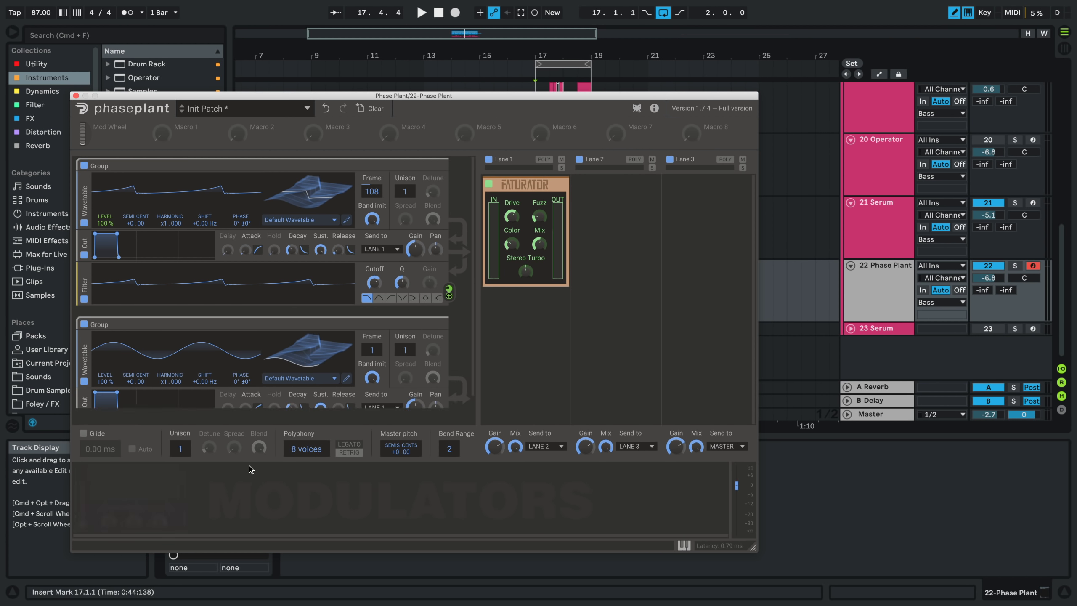
{"action": "left_click_drag", "start_coordinate": [415, 409], "coordinate": [415, 377]}
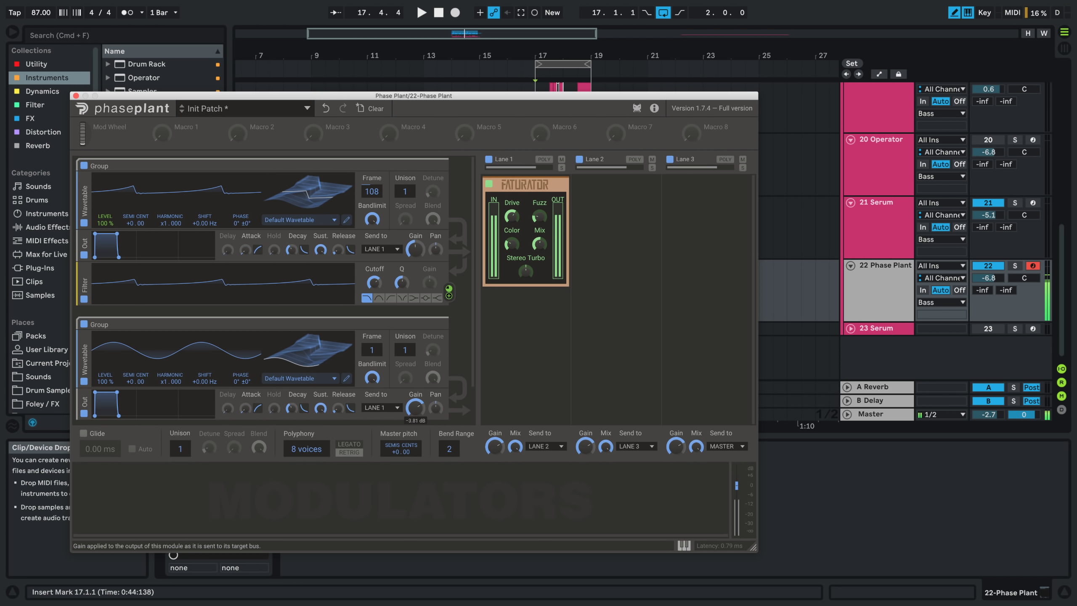
- Set the first wavetable to frame 124 and adjust its group's filter cutoff while auditioning the sound
{"action": "left_click_drag", "start_coordinate": [374, 283], "coordinate": [374, 252]}
{"action": "left_click_drag", "start_coordinate": [372, 191], "coordinate": [372, 174]}
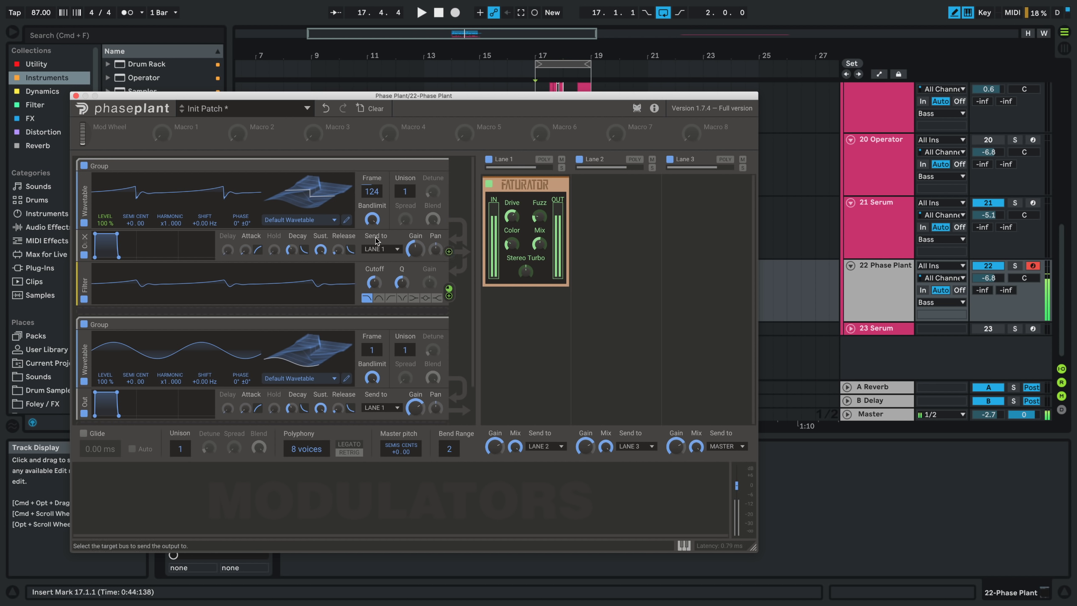
{"action": "mouse_move", "coordinate": [374, 282]}
{"action": "left_mouse_down"}
{"action": "mouse_move", "coordinate": [374, 299]}
{"action": "mouse_move", "coordinate": [373, 278]}
{"action": "left_mouse_up"}
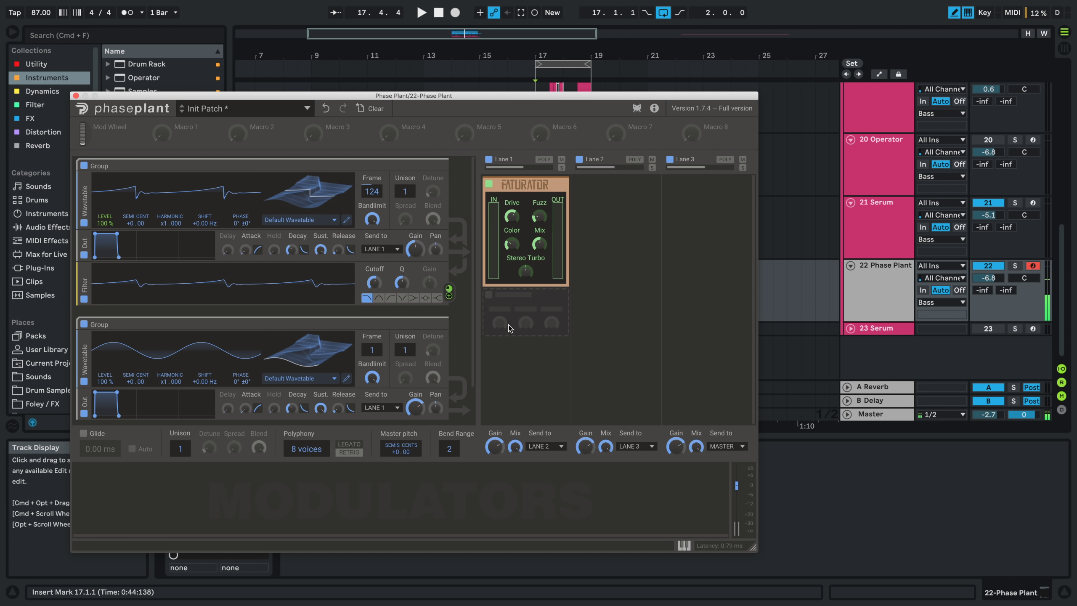
- Add a Resonator to Lane 1 above the Faturator, tune it to E 3, and adjust its decay and mix
{"action": "left_click", "coordinate": [558, 321]}
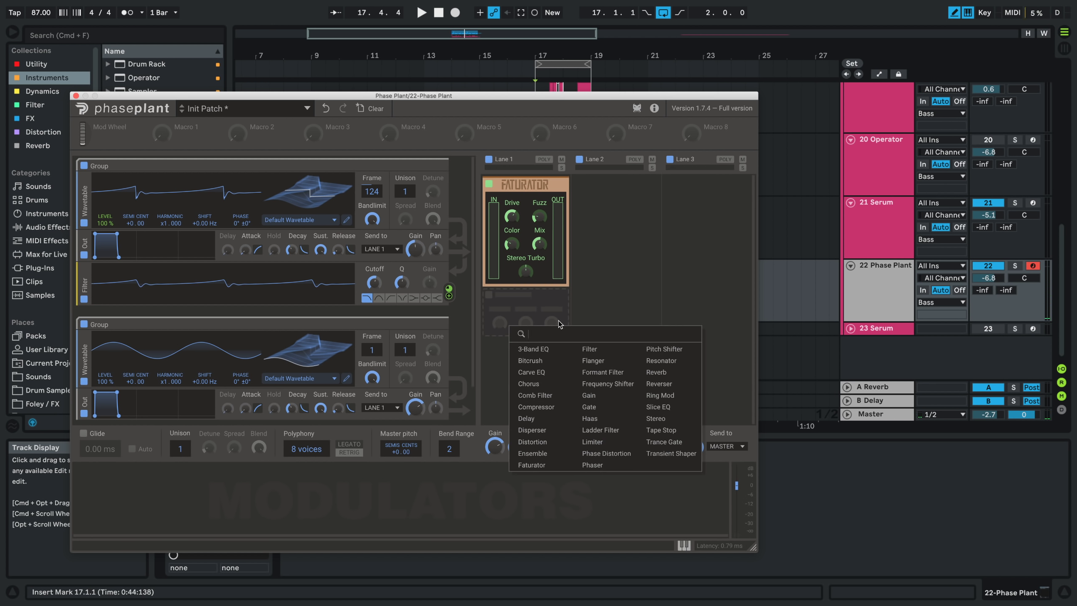
{"action": "left_click", "coordinate": [658, 362]}
{"action": "left_click_drag", "start_coordinate": [531, 298], "coordinate": [528, 182]}
{"action": "left_click_drag", "start_coordinate": [530, 298], "coordinate": [508, 234]}
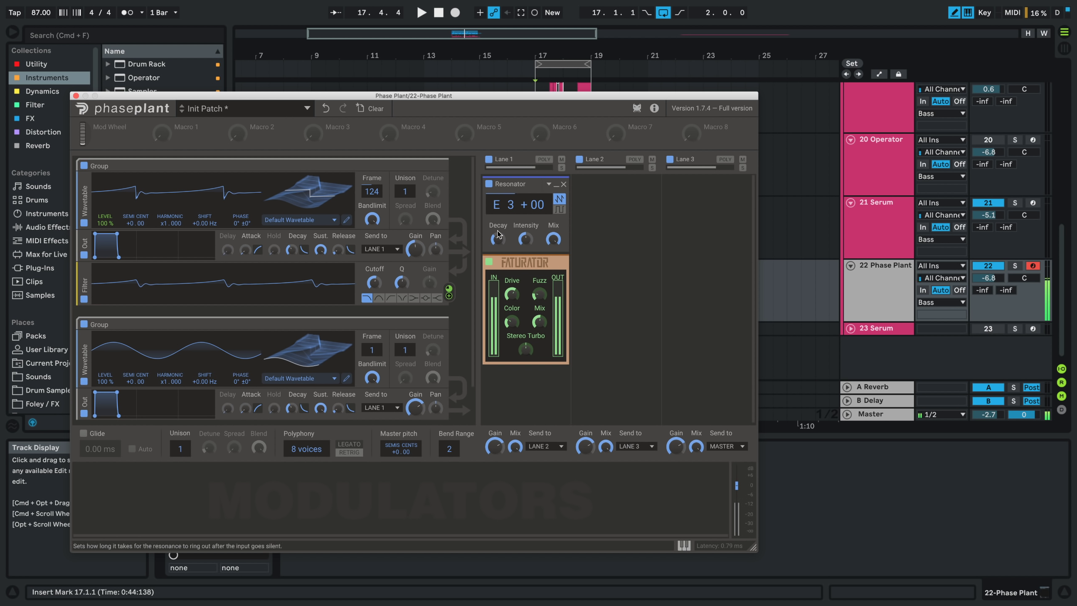
{"action": "left_click_drag", "start_coordinate": [504, 242], "coordinate": [553, 265]}
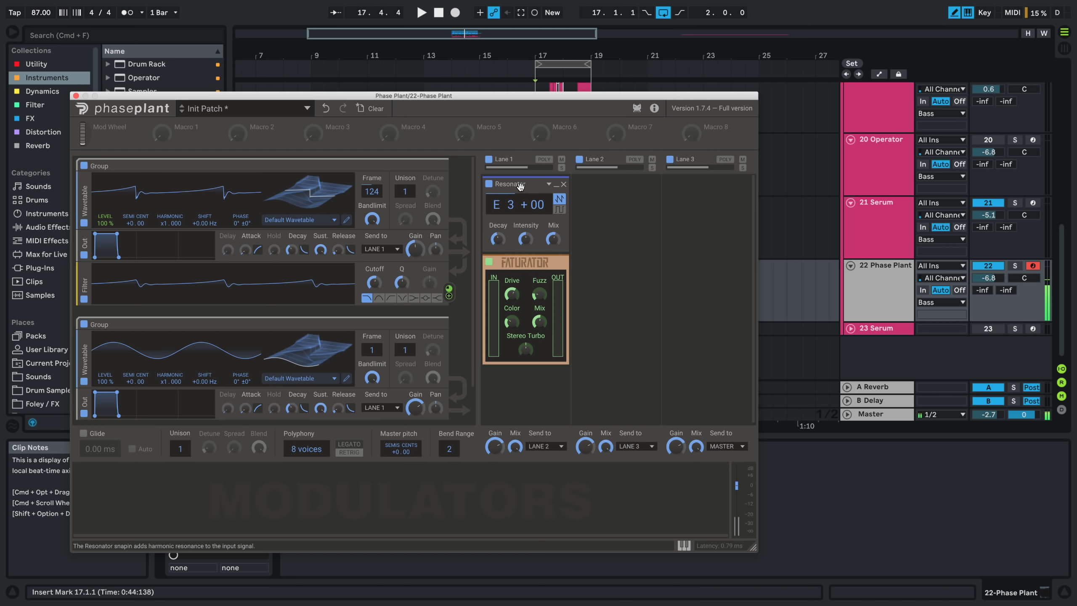
- Duplicate the Resonator below the first, tune the copy to A 3, and set the mixes to 28% for E 3 and 48% for A 3
{"action": "left_click_drag", "start_coordinate": [516, 183], "coordinate": [519, 241]}
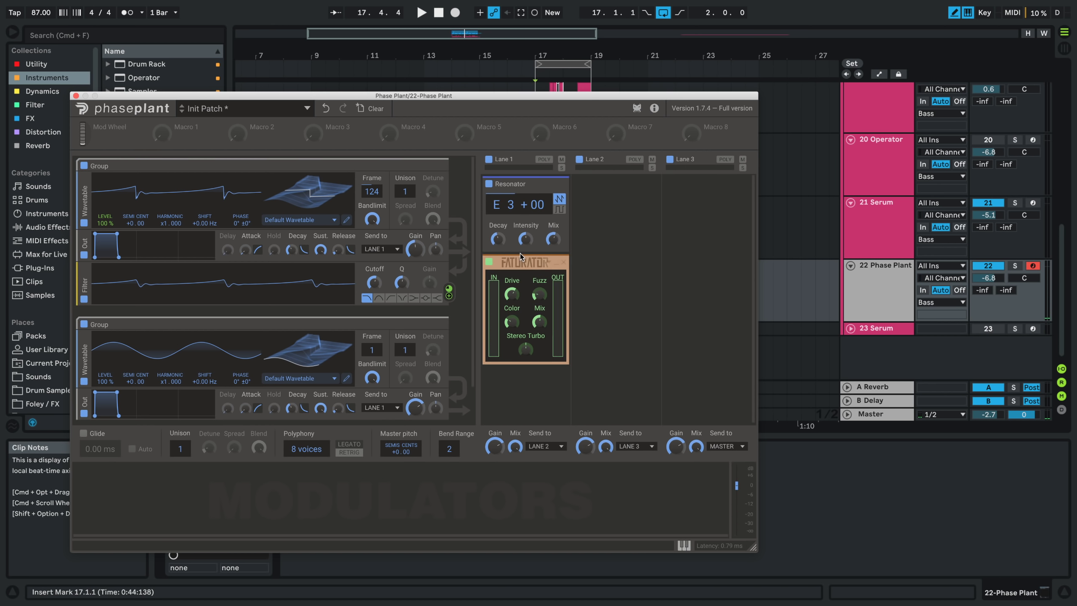
{"action": "left_click_drag", "start_coordinate": [515, 182], "coordinate": [521, 253]}
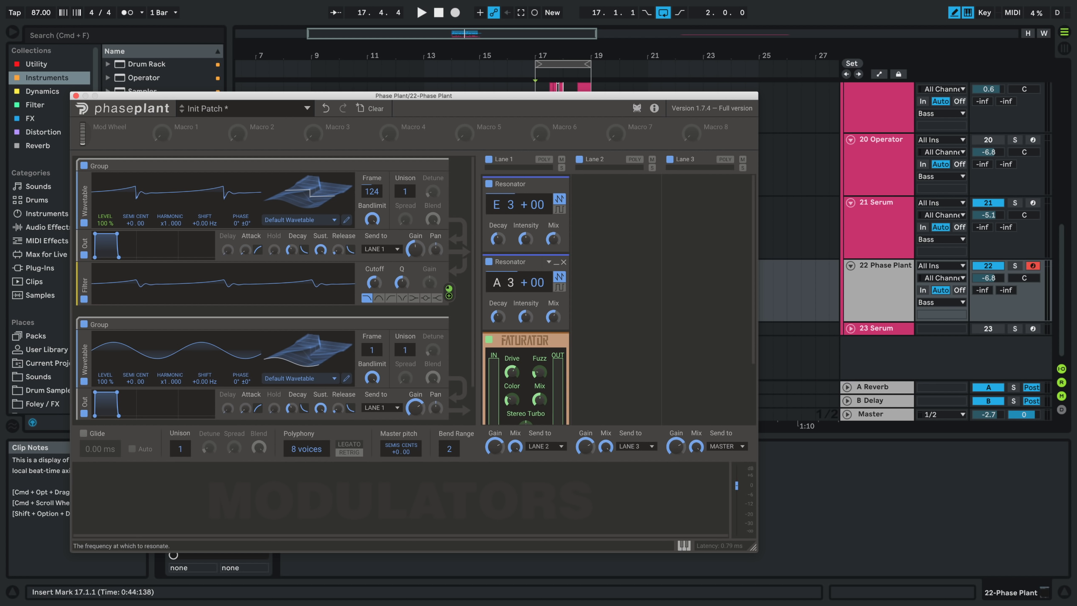
{"action": "left_click_drag", "start_coordinate": [552, 317], "coordinate": [552, 316]}
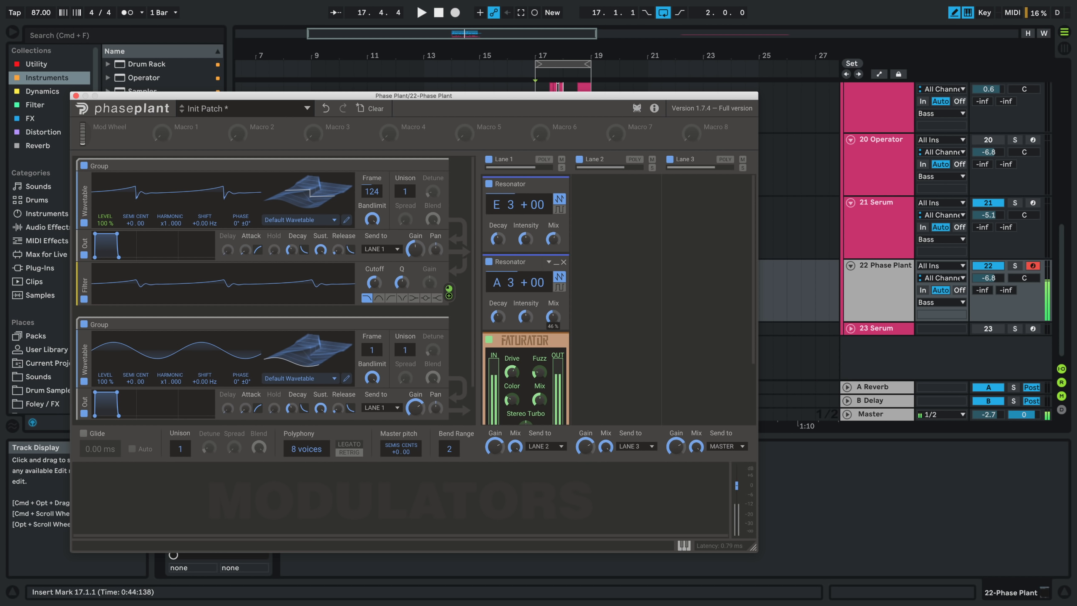
{"action": "left_click_drag", "start_coordinate": [553, 239], "coordinate": [553, 261]}
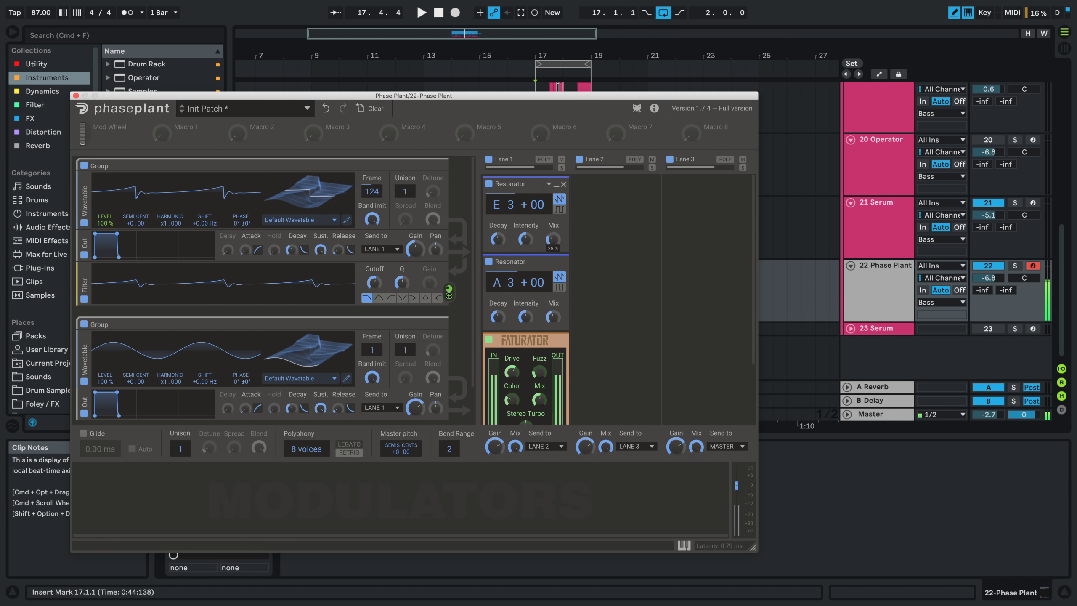
{"action": "left_click_drag", "start_coordinate": [553, 316], "coordinate": [553, 313]}
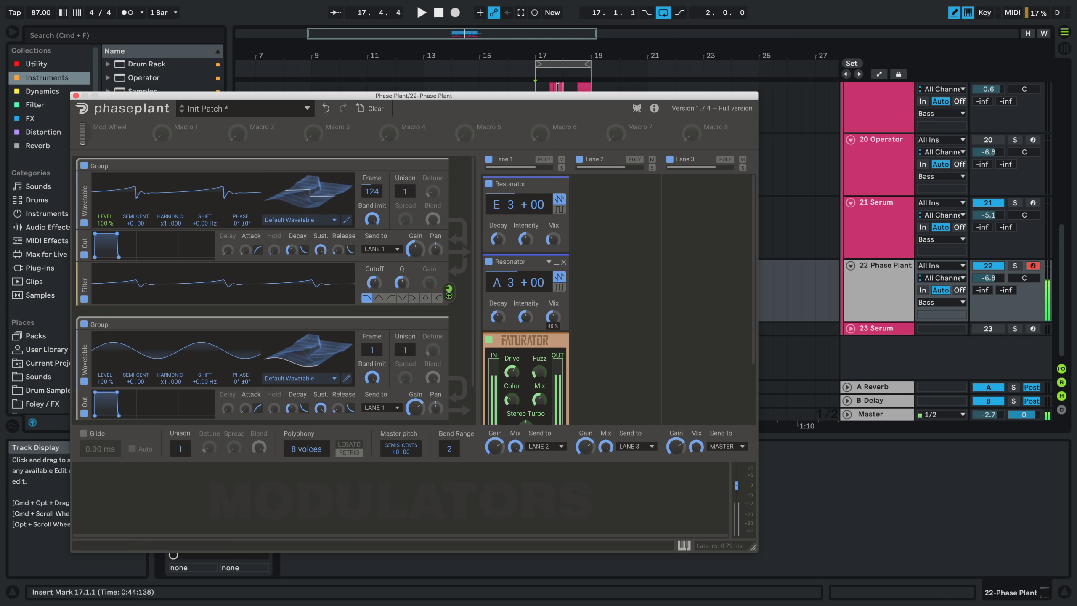
- Adjust decay and raise intensity on the Resonators, setting the E 3 one's intensity to 71%, while sweeping the filter cutoff
{"action": "scroll", "coordinate": [595, 341], "scroll_direction": "down", "scroll_amount": 4}
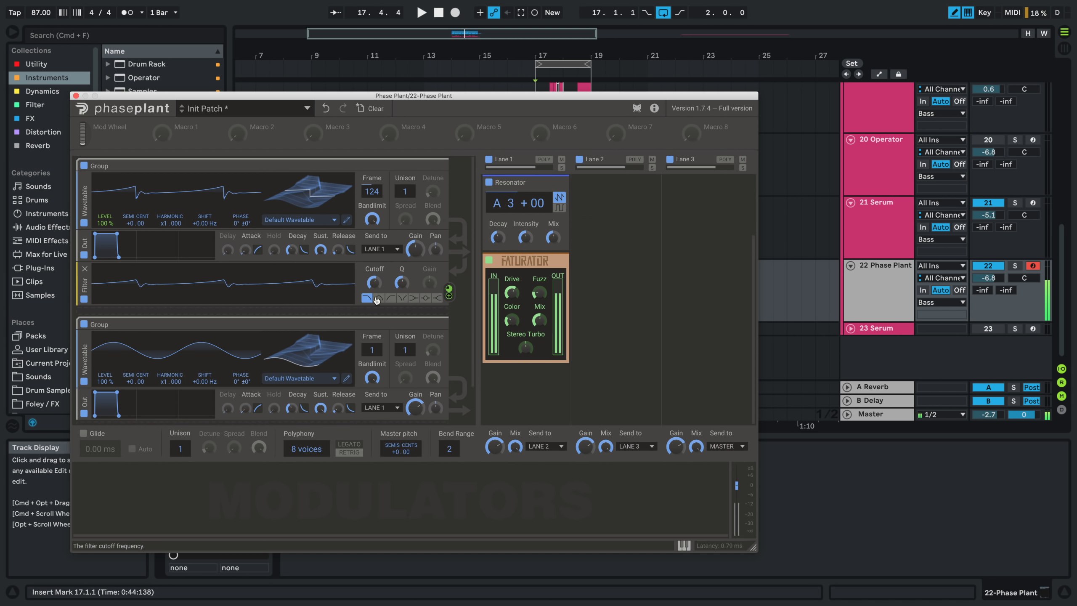
{"action": "left_click_drag", "start_coordinate": [374, 287], "coordinate": [374, 304]}
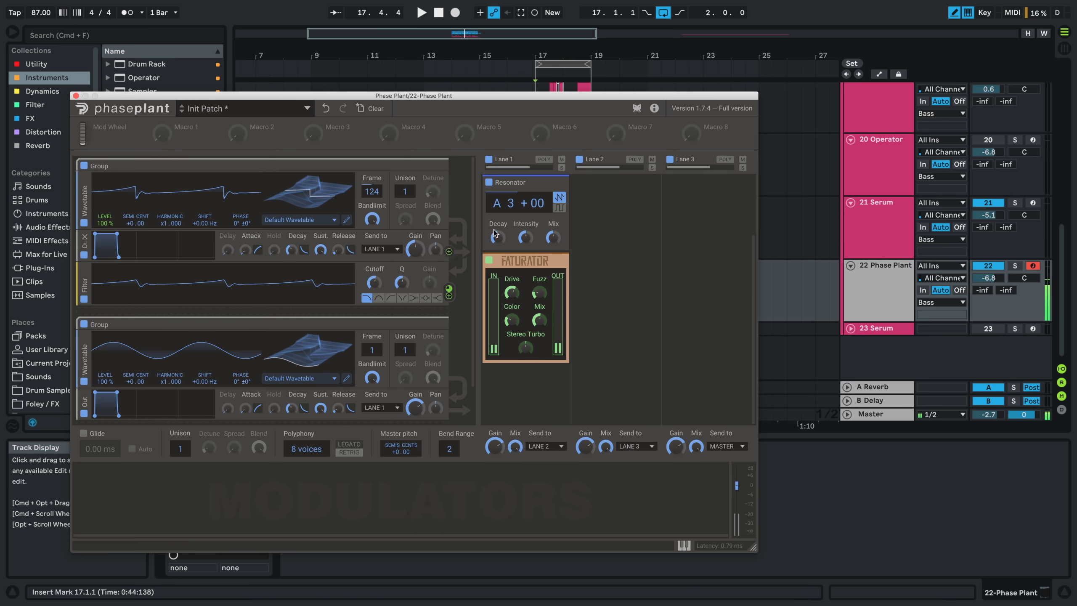
{"action": "scroll", "coordinate": [496, 236], "scroll_direction": "up", "scroll_amount": 3}
{"action": "left_click_drag", "start_coordinate": [493, 316], "coordinate": [493, 320]}
{"action": "left_click_drag", "start_coordinate": [527, 244], "coordinate": [527, 239]}
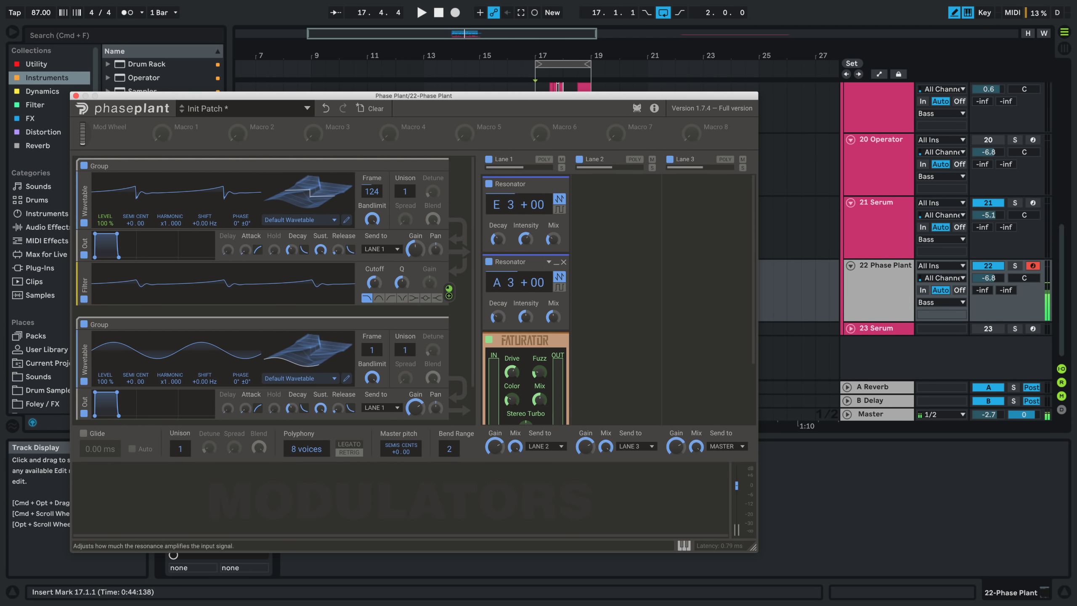
{"action": "left_click_drag", "start_coordinate": [525, 316], "coordinate": [526, 314]}
{"action": "left_click_drag", "start_coordinate": [526, 240], "coordinate": [525, 235]}
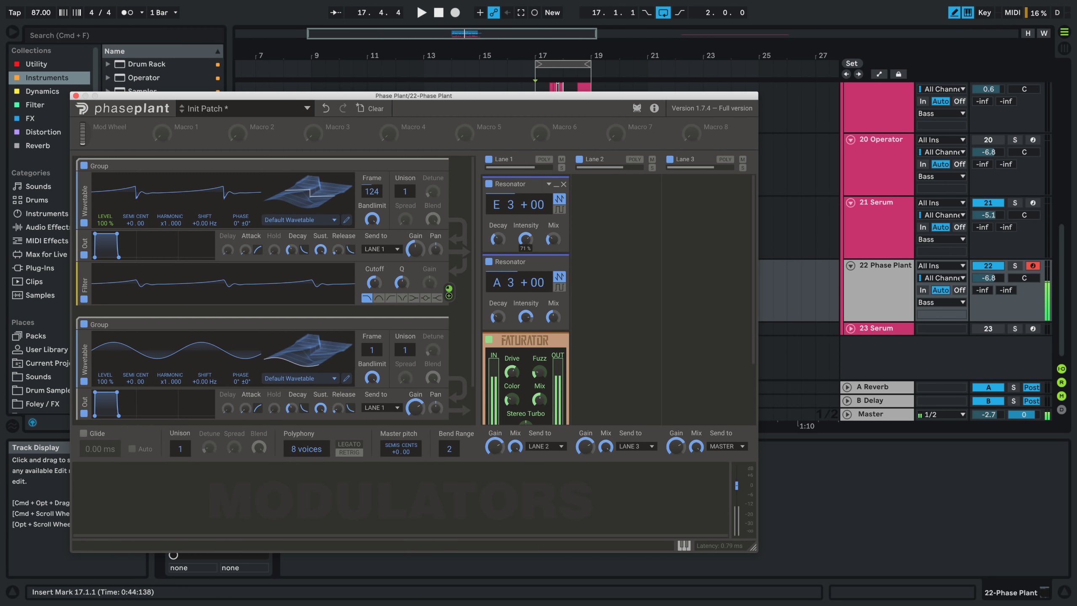
{"action": "left_click_drag", "start_coordinate": [378, 281], "coordinate": [379, 299]}
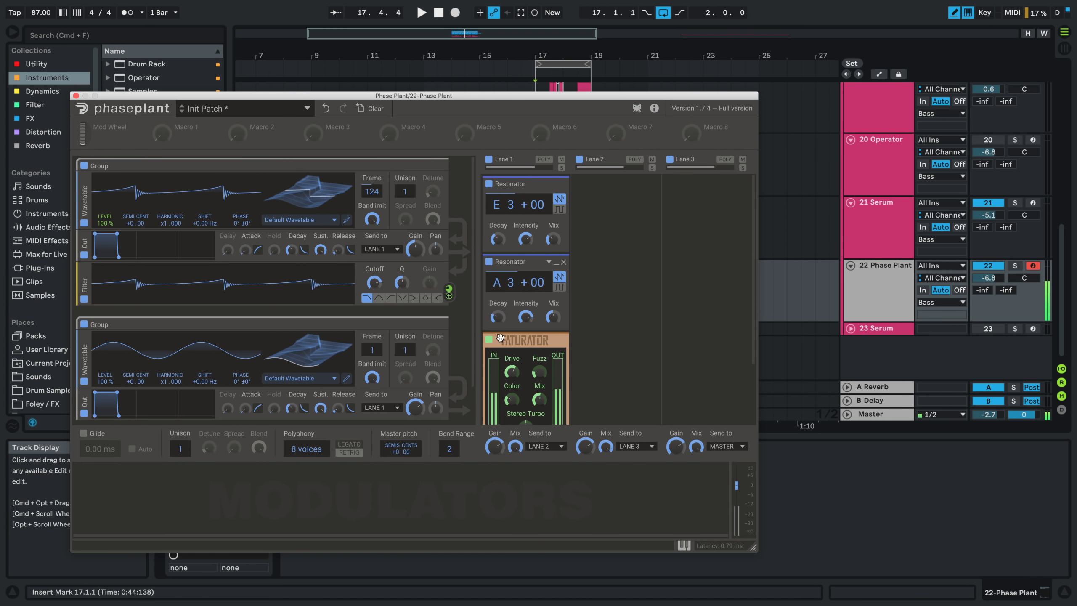
- Add a Distortion below the Faturator in Lane 1 and set its type to Foldback
{"action": "scroll", "coordinate": [522, 384], "scroll_direction": "down", "scroll_amount": 5}
{"action": "left_click", "coordinate": [522, 384]}
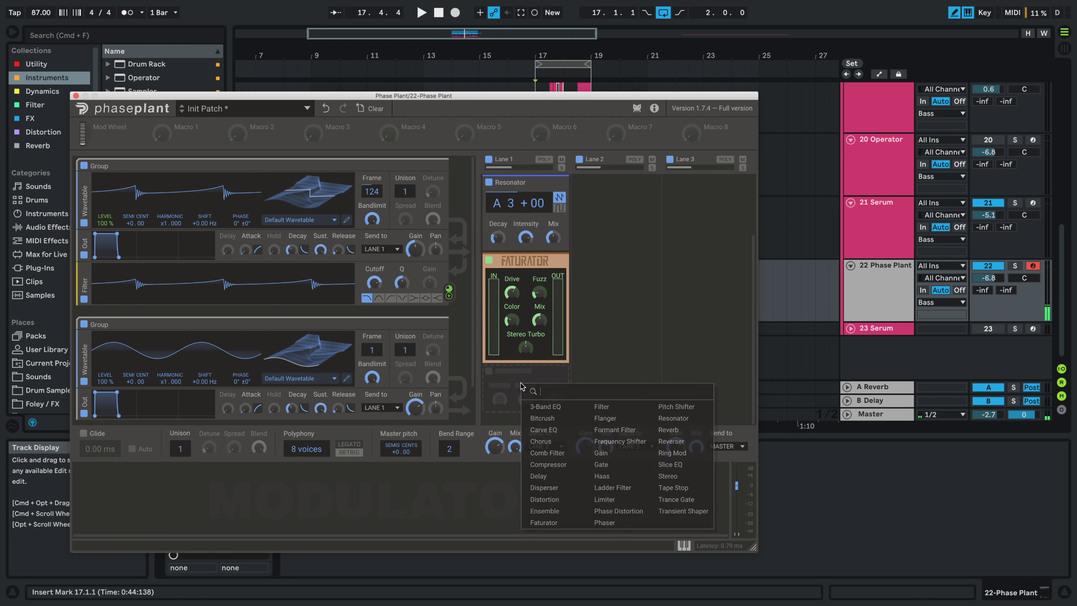
{"action": "left_click", "coordinate": [559, 499]}
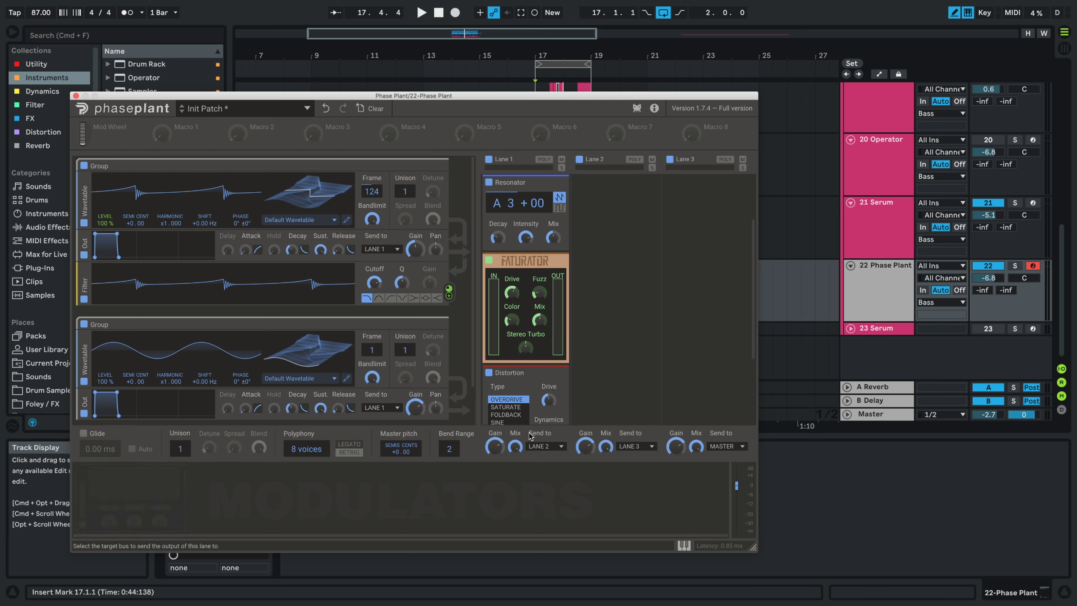
{"action": "scroll", "coordinate": [521, 405], "scroll_direction": "down", "scroll_amount": 3}
{"action": "left_click", "coordinate": [507, 360]}
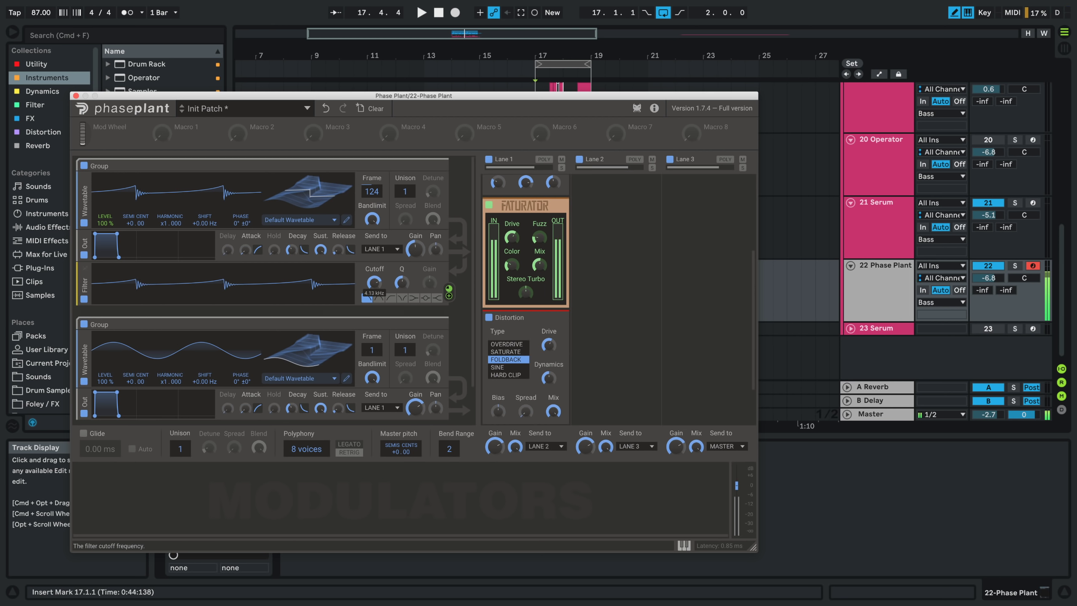
- Change the first group's filter to a peak type, raise its Q and gain, and sweep its cutoff
{"action": "mouse_move", "coordinate": [374, 282]}
{"action": "left_mouse_down"}
{"action": "mouse_move", "coordinate": [374, 303]}
{"action": "mouse_move", "coordinate": [377, 286]}
{"action": "left_mouse_up"}
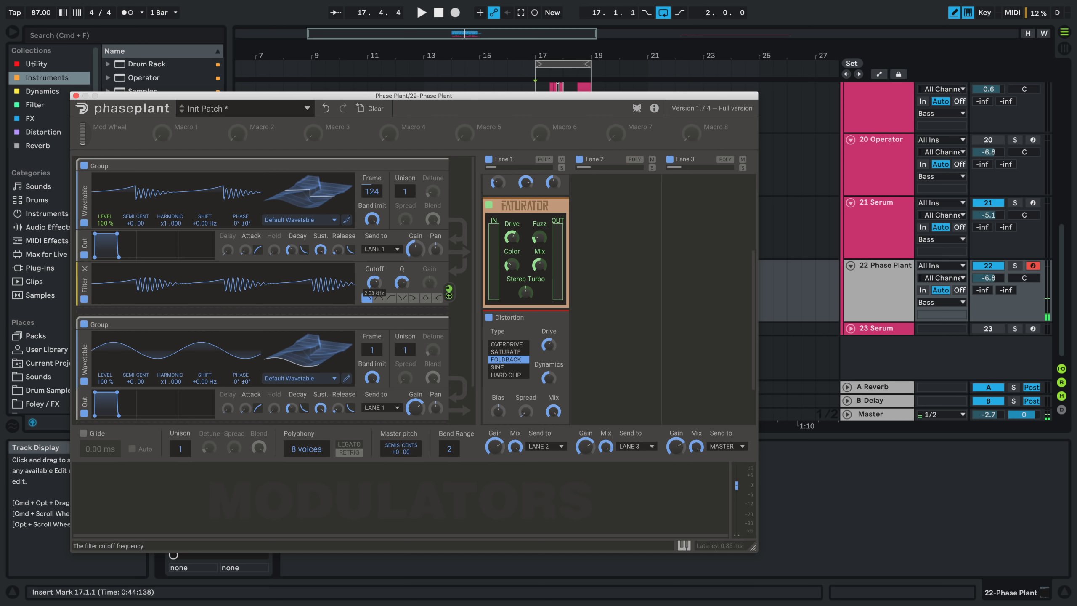
{"action": "left_click_drag", "start_coordinate": [378, 286], "coordinate": [374, 290]}
{"action": "left_click", "coordinate": [378, 298]}
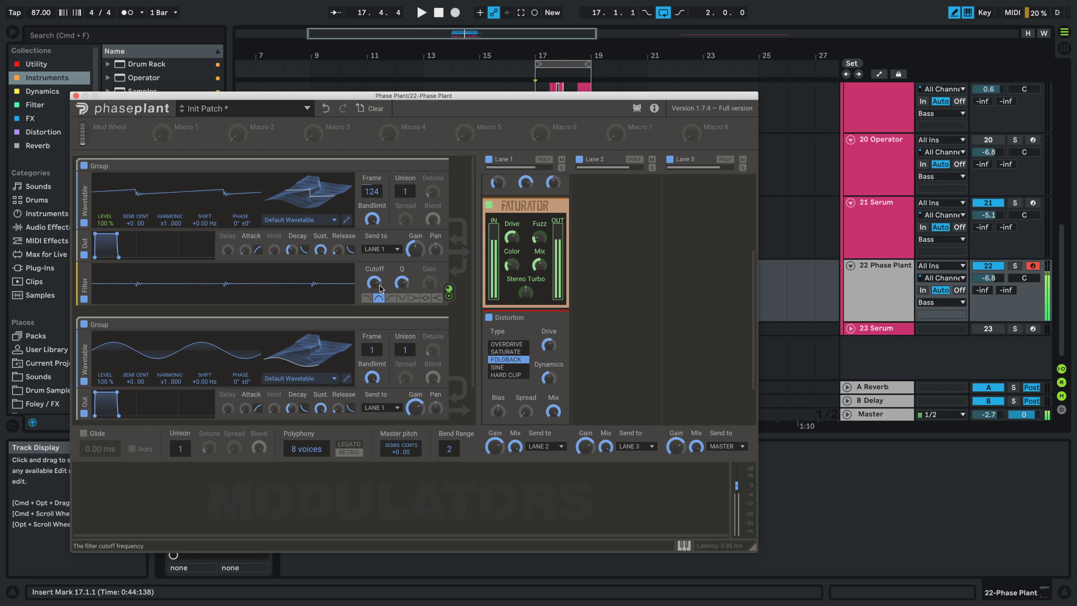
{"action": "left_click", "coordinate": [425, 298]}
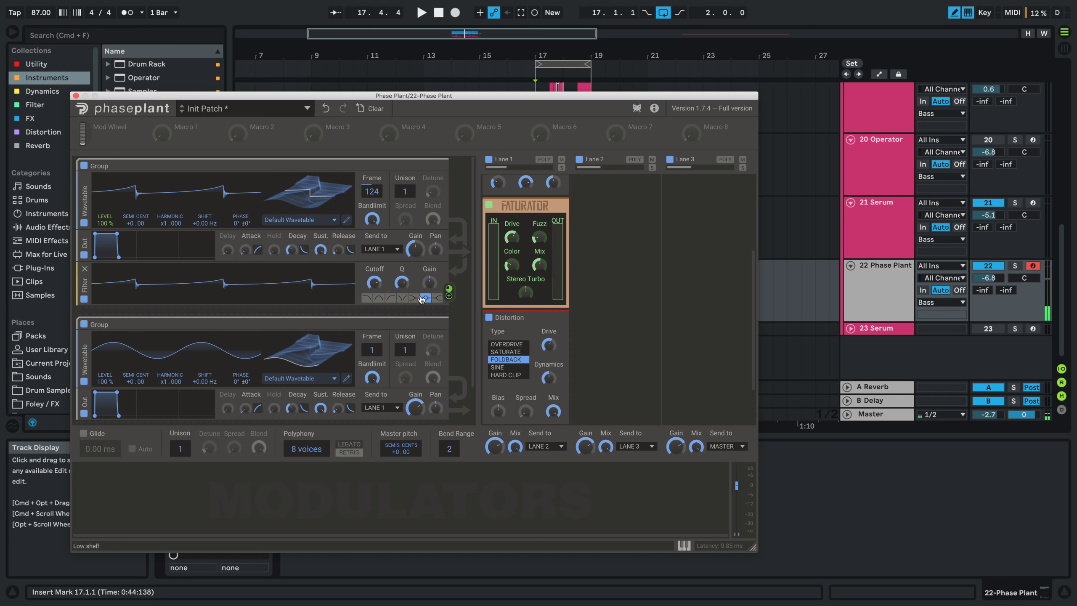
{"action": "left_click_drag", "start_coordinate": [401, 283], "coordinate": [401, 279]}
{"action": "left_click_drag", "start_coordinate": [430, 283], "coordinate": [375, 280]}
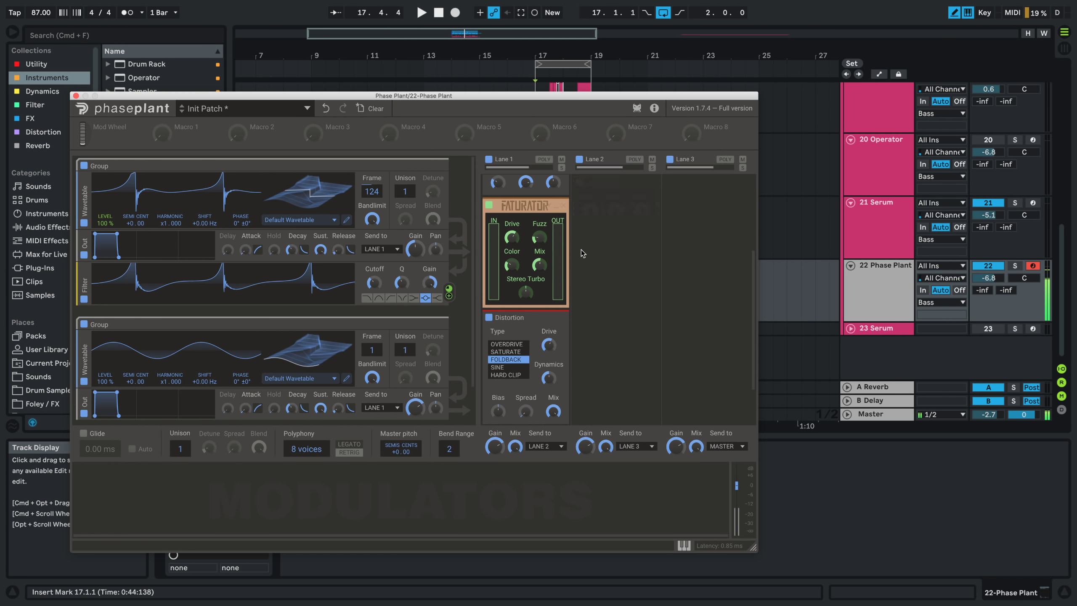
- Collapse the Faturator and Distortion, and reorder Lane 1 as Distortion, E 3 Resonator, A 3 Resonator, Faturator
{"action": "scroll", "coordinate": [522, 336], "scroll_direction": "up", "scroll_amount": 4}
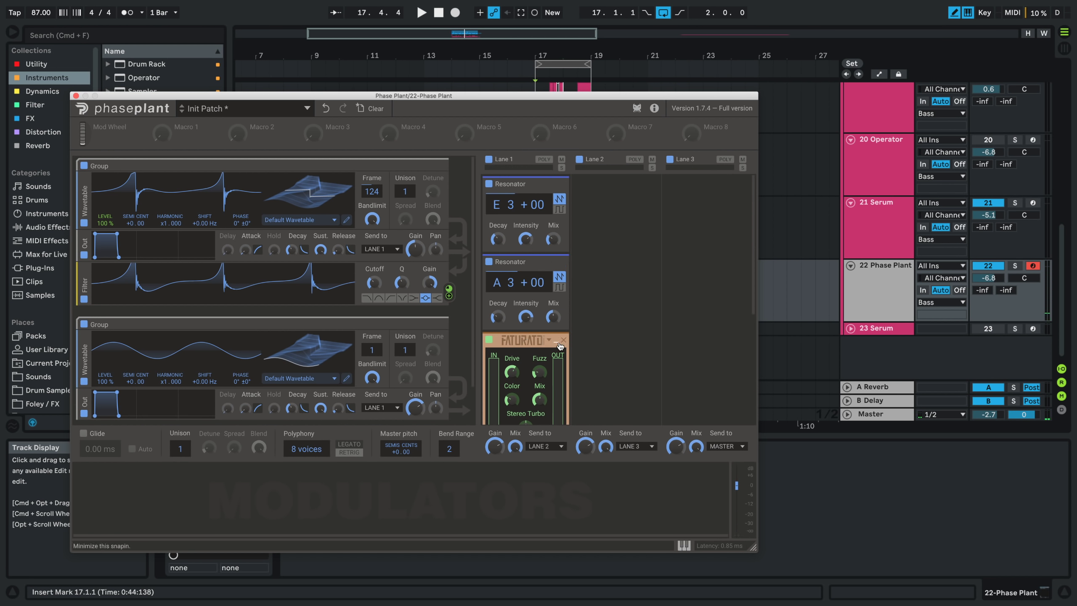
{"action": "left_click", "coordinate": [549, 341]}
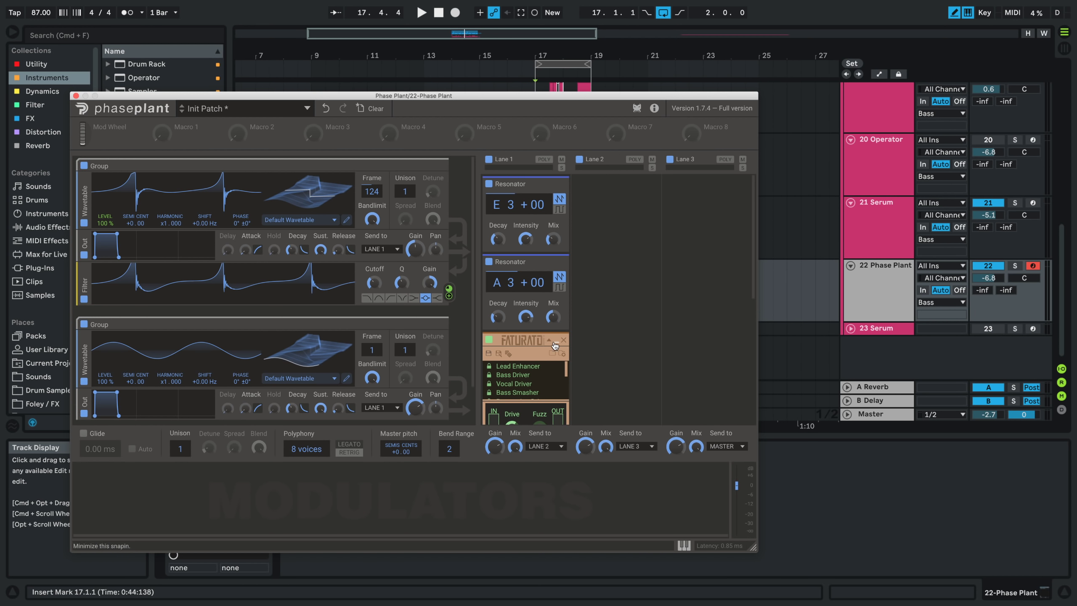
{"action": "left_click", "coordinate": [555, 343]}
{"action": "left_click", "coordinate": [557, 358]}
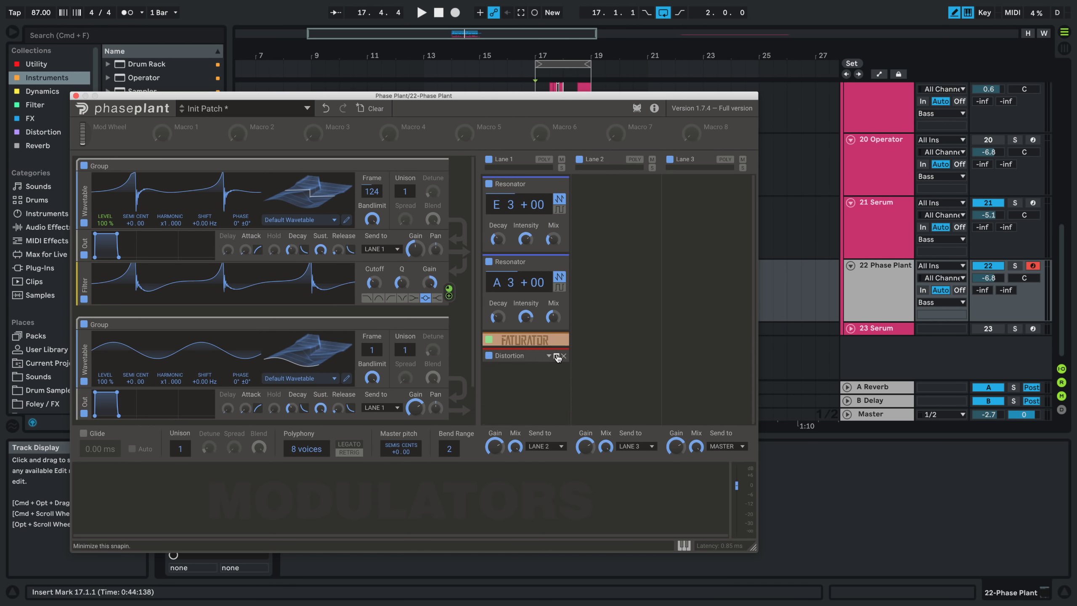
{"action": "left_click_drag", "start_coordinate": [516, 262], "coordinate": [522, 378]}
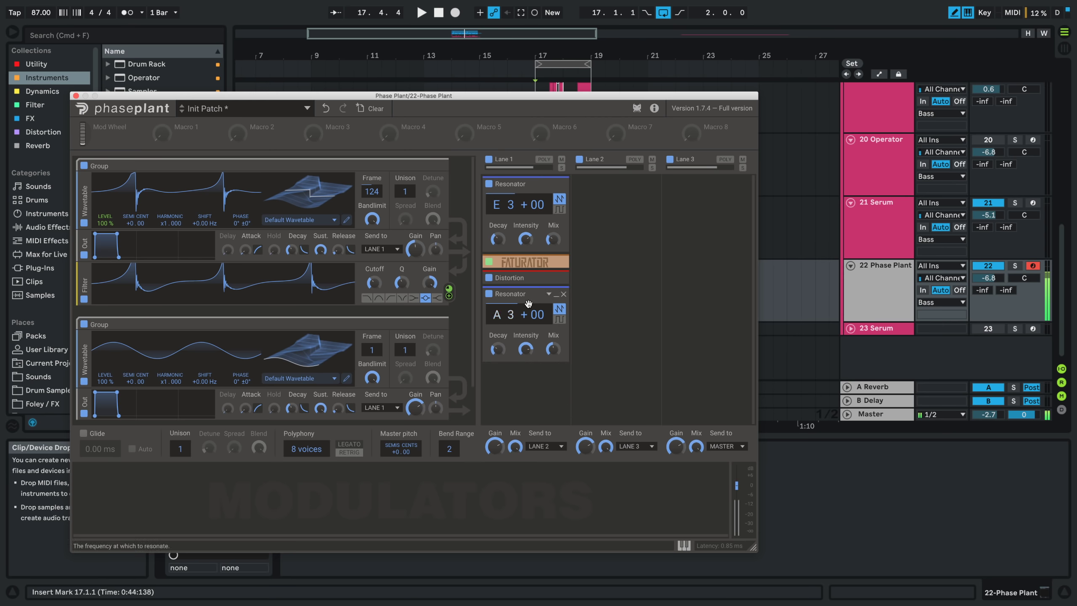
{"action": "left_click_drag", "start_coordinate": [511, 188], "coordinate": [517, 324]}
{"action": "left_click_drag", "start_coordinate": [517, 195], "coordinate": [517, 355]}
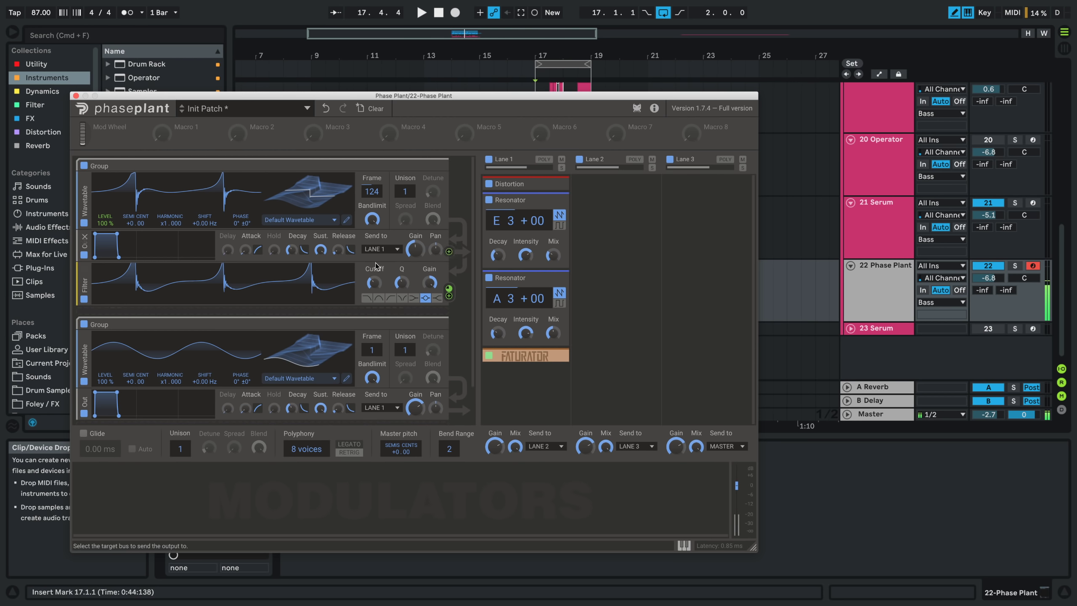
- Sweep the filter cutoff, give the first wavetable 6 unison voices and raise their spread
{"action": "left_click_drag", "start_coordinate": [373, 283], "coordinate": [373, 310]}
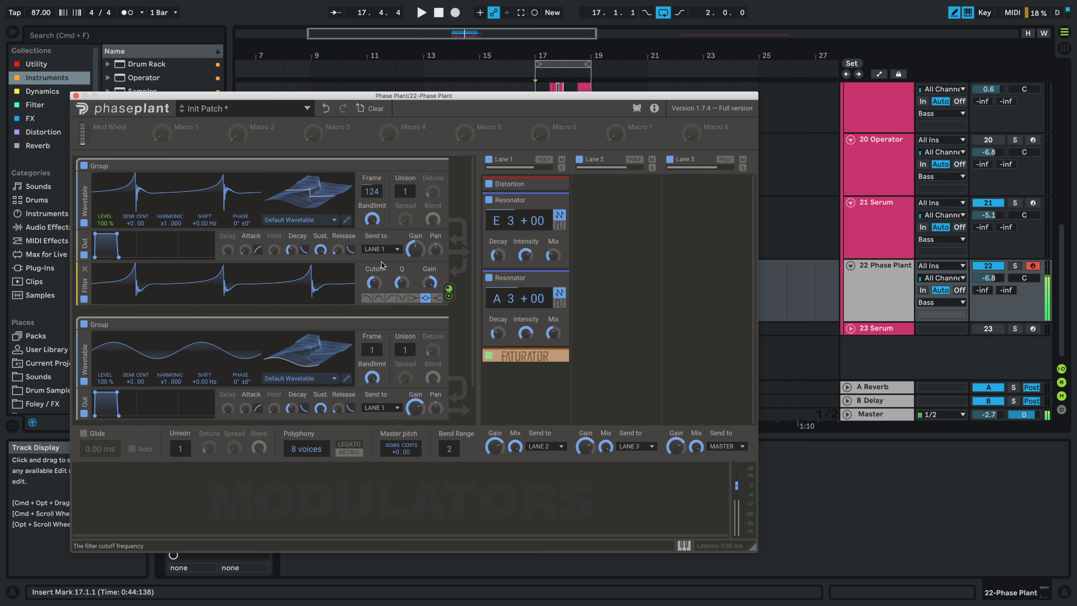
{"action": "left_click_drag", "start_coordinate": [406, 194], "coordinate": [406, 181]}
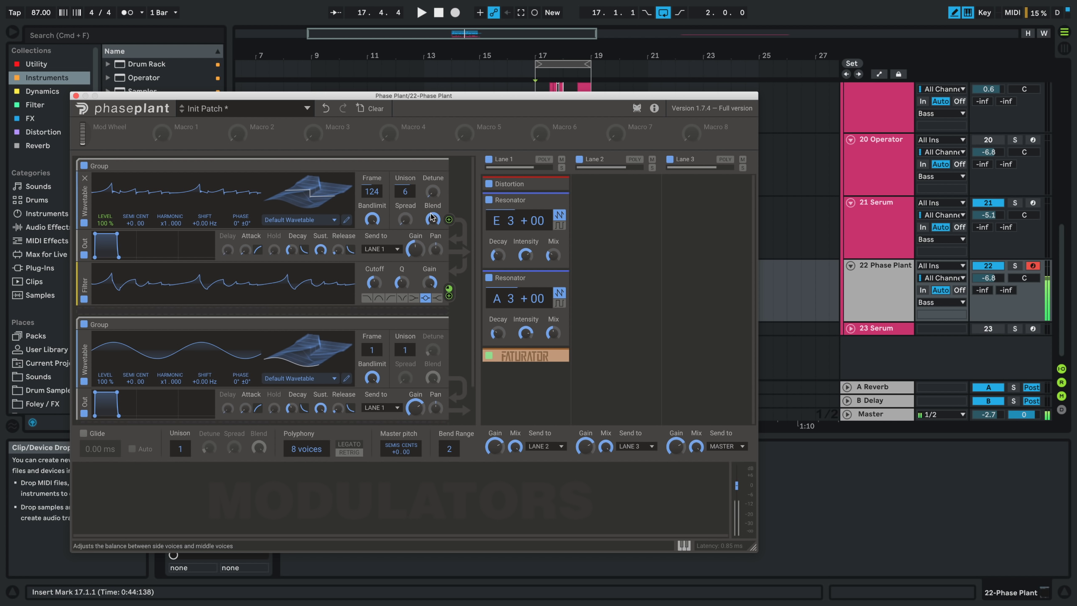
{"action": "left_click_drag", "start_coordinate": [405, 219], "coordinate": [405, 207]}
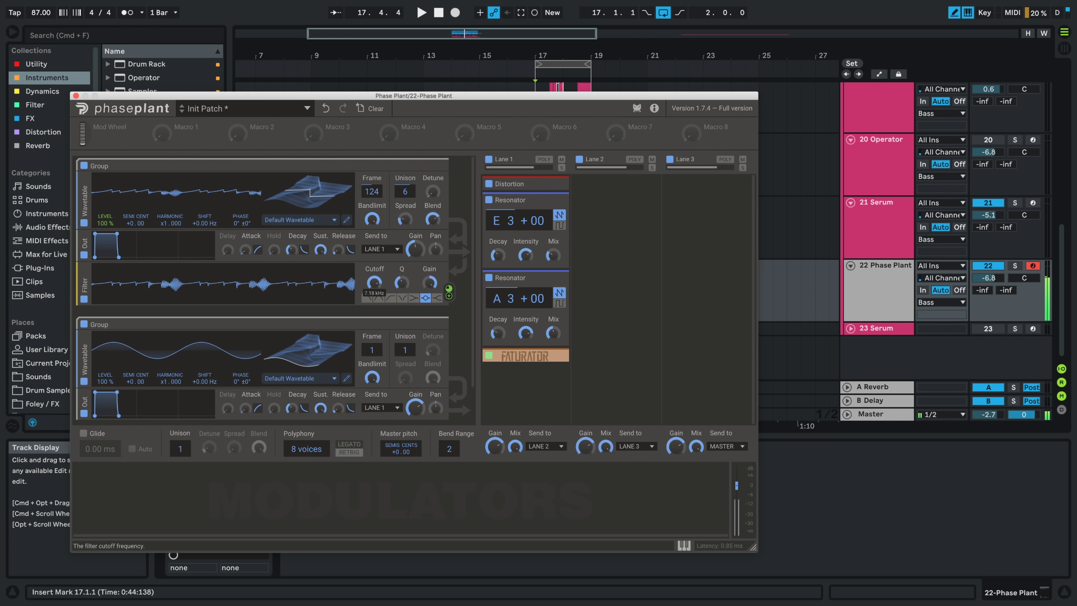
- Try the filter as high pass, switch it to low pass, and adjust its cutoff to about 76.8 Hz
{"action": "left_click_drag", "start_coordinate": [374, 283], "coordinate": [375, 298]}
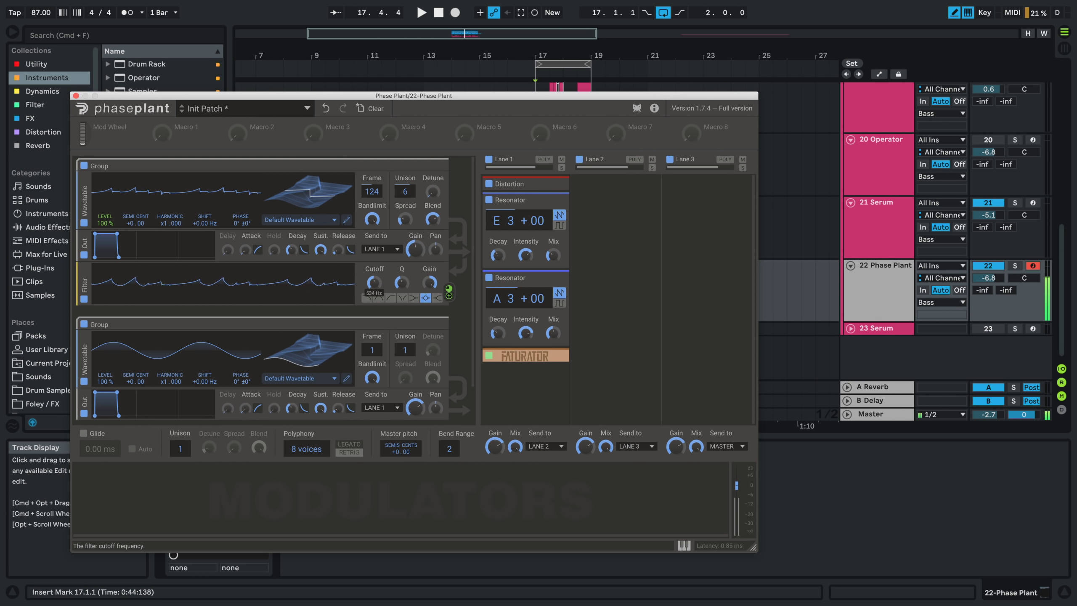
{"action": "left_click", "coordinate": [386, 300]}
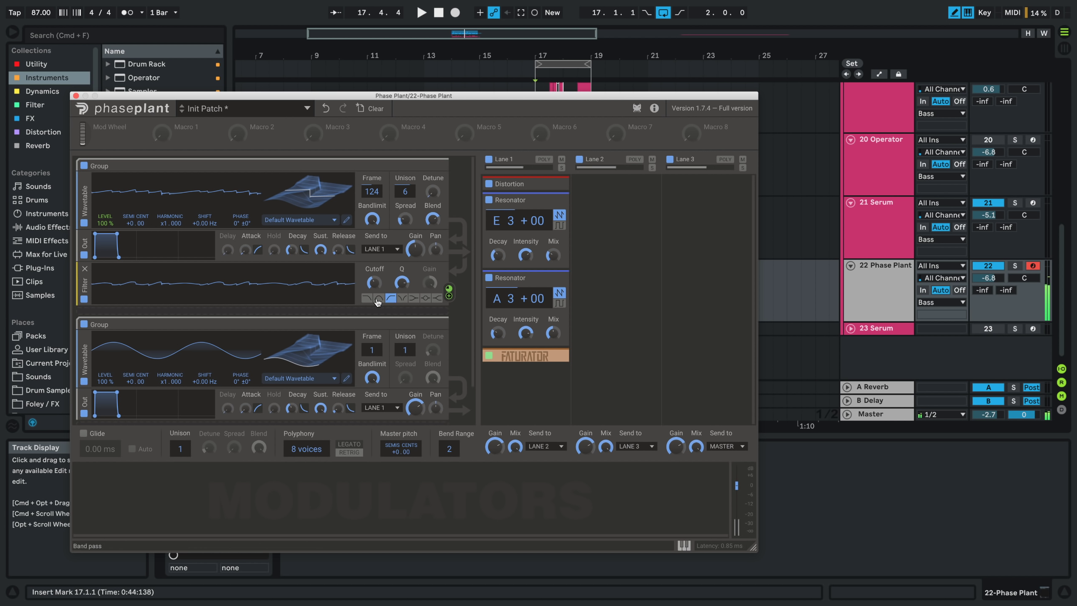
{"action": "left_click_drag", "start_coordinate": [377, 287], "coordinate": [377, 281]}
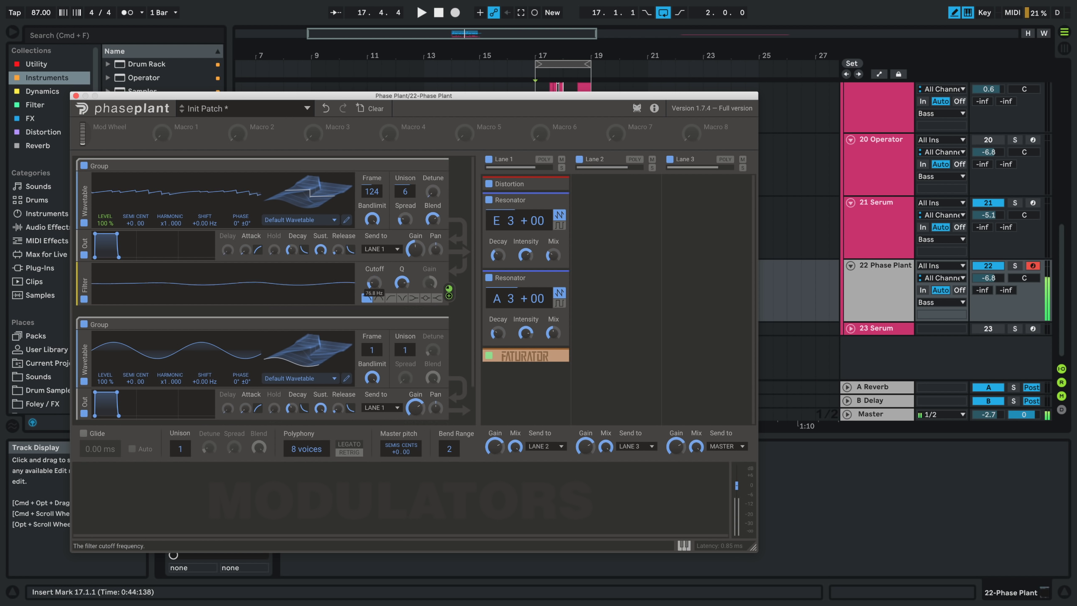
- Raise the filter cutoff, set the first wavetable's frame to 156, and compare the sound with Lane 1's Distortion bypassed
{"action": "left_click_drag", "start_coordinate": [374, 282], "coordinate": [374, 278]}
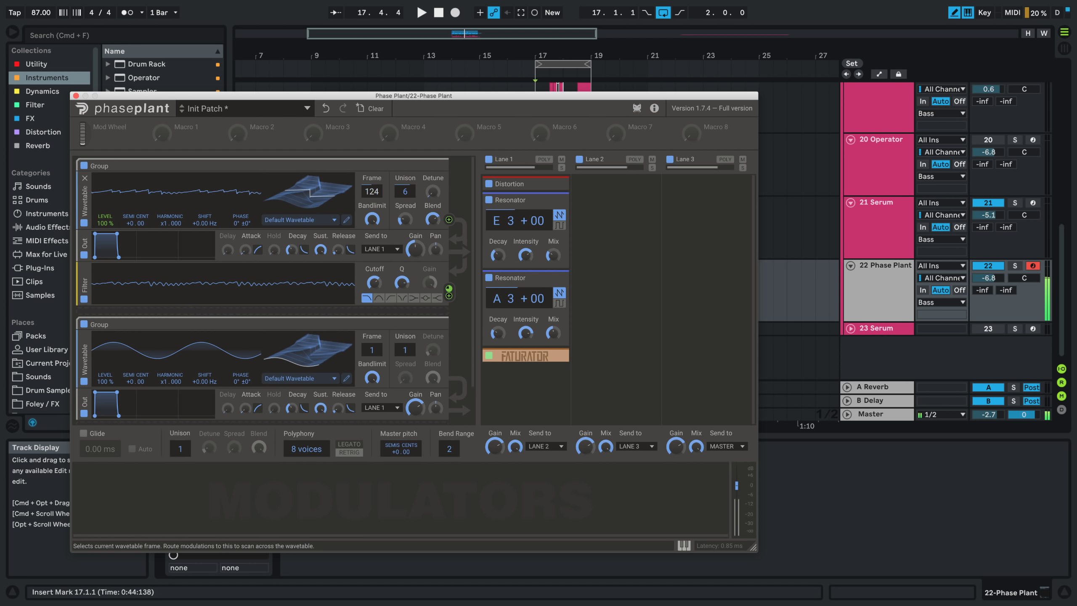
{"action": "mouse_move", "coordinate": [372, 192]}
{"action": "left_mouse_down"}
{"action": "mouse_move", "coordinate": [372, 178]}
{"action": "mouse_move", "coordinate": [372, 187]}
{"action": "left_mouse_up"}
{"action": "left_click", "coordinate": [489, 183]}
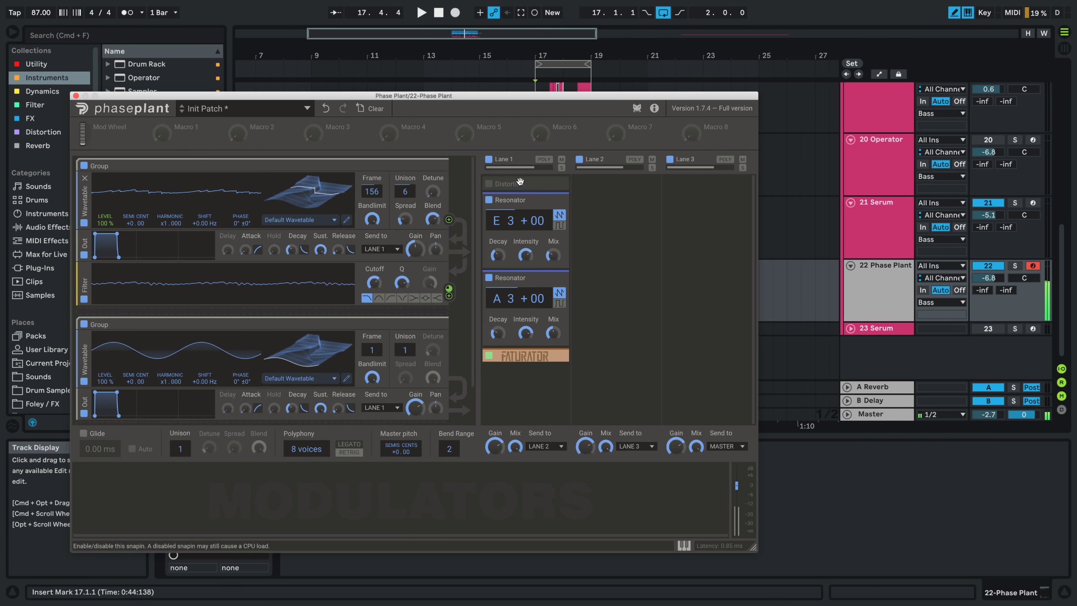
{"action": "left_click", "coordinate": [490, 184]}
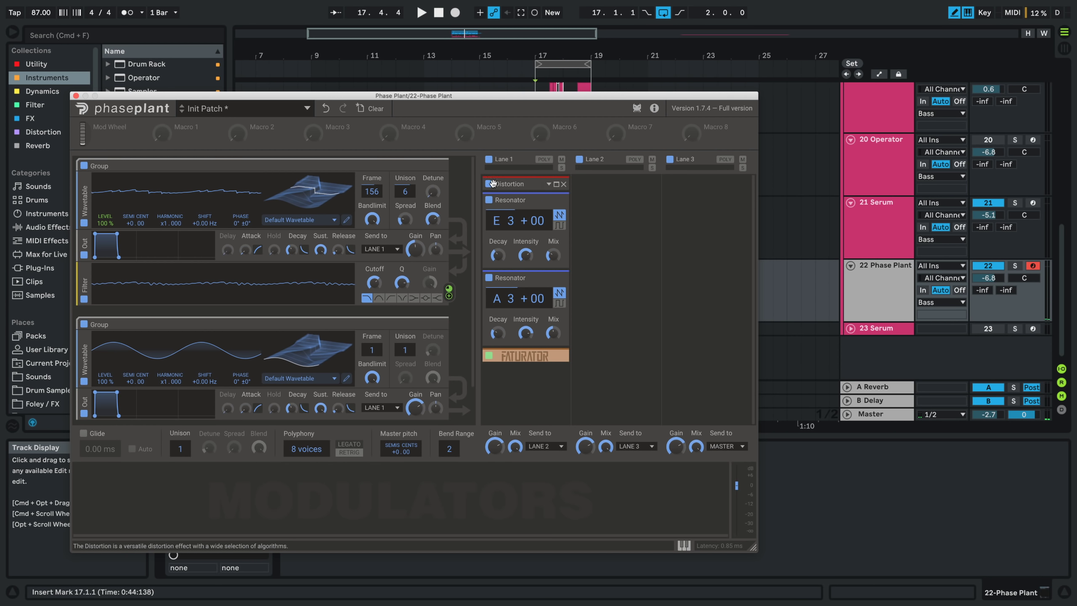
- Place the Distortion after the Faturator in Lane 1, expand it, and raise its Bias
{"action": "left_click_drag", "start_coordinate": [492, 184], "coordinate": [543, 382]}
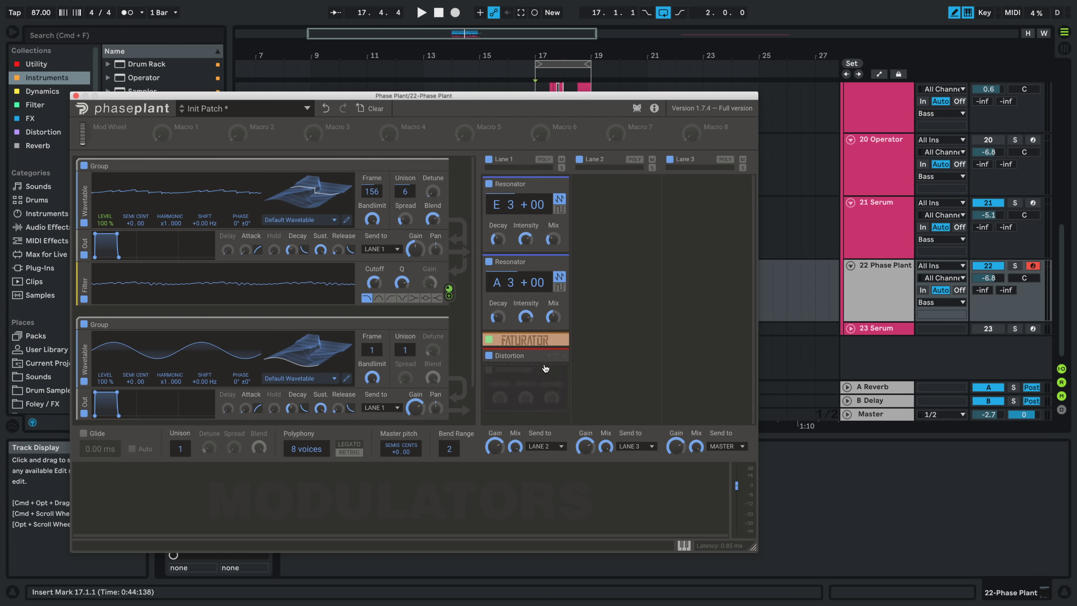
{"action": "left_click", "coordinate": [556, 356]}
{"action": "scroll", "coordinate": [526, 397], "scroll_direction": "down", "scroll_amount": 5}
{"action": "left_click_drag", "start_coordinate": [550, 356], "coordinate": [550, 445]}
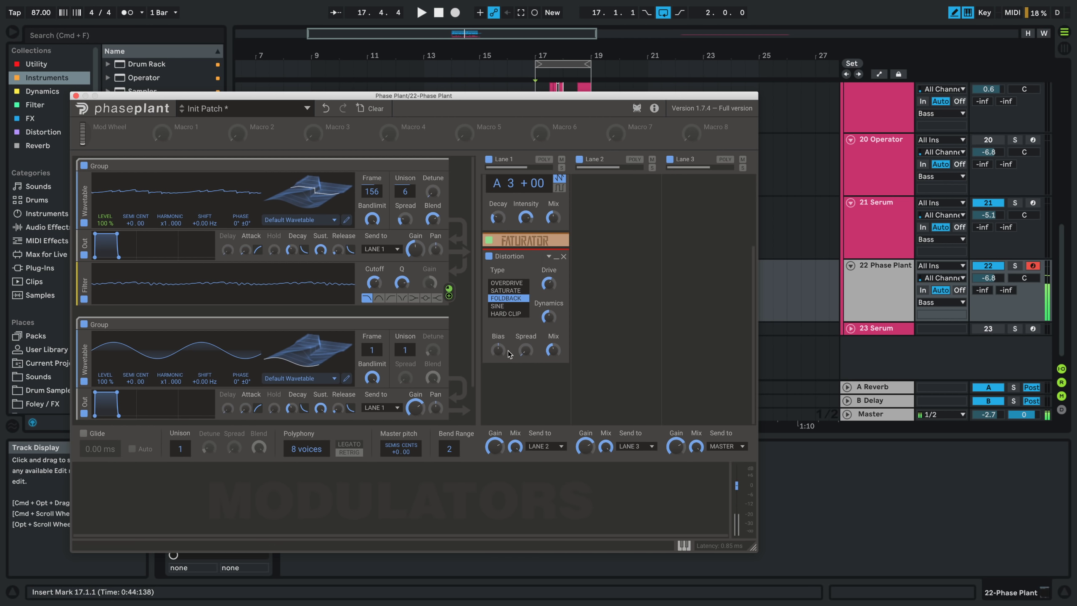
{"action": "left_click_drag", "start_coordinate": [498, 351], "coordinate": [498, 346]}
- Sweep the first wavetable's frame, settling on 157, and readjust the filter cutoff
{"action": "left_click_drag", "start_coordinate": [370, 193], "coordinate": [370, 232]}
{"action": "left_click_drag", "start_coordinate": [372, 191], "coordinate": [372, 204]}
{"action": "mouse_move", "coordinate": [375, 290]}
{"action": "left_mouse_down"}
{"action": "mouse_move", "coordinate": [375, 278]}
{"action": "mouse_move", "coordinate": [374, 288]}
{"action": "left_mouse_up"}
- Add a Disperser tuned to 165 Hz at the end of Lane 1, and set the first wavetable's frame to 152
{"action": "left_click", "coordinate": [526, 389]}
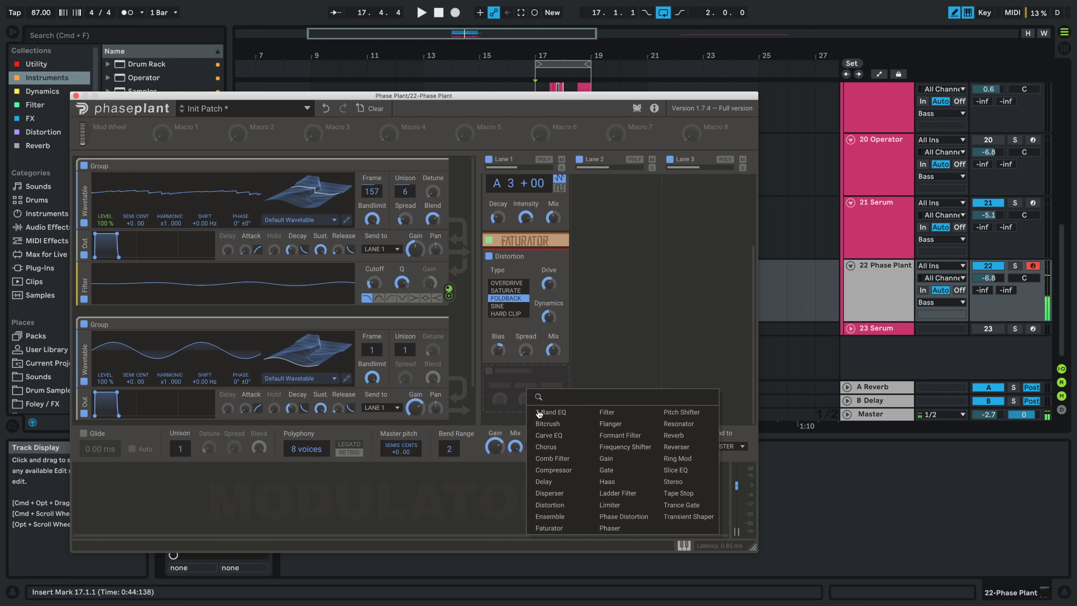
{"action": "left_click", "coordinate": [554, 493]}
{"action": "left_click_drag", "start_coordinate": [522, 409], "coordinate": [528, 404]}
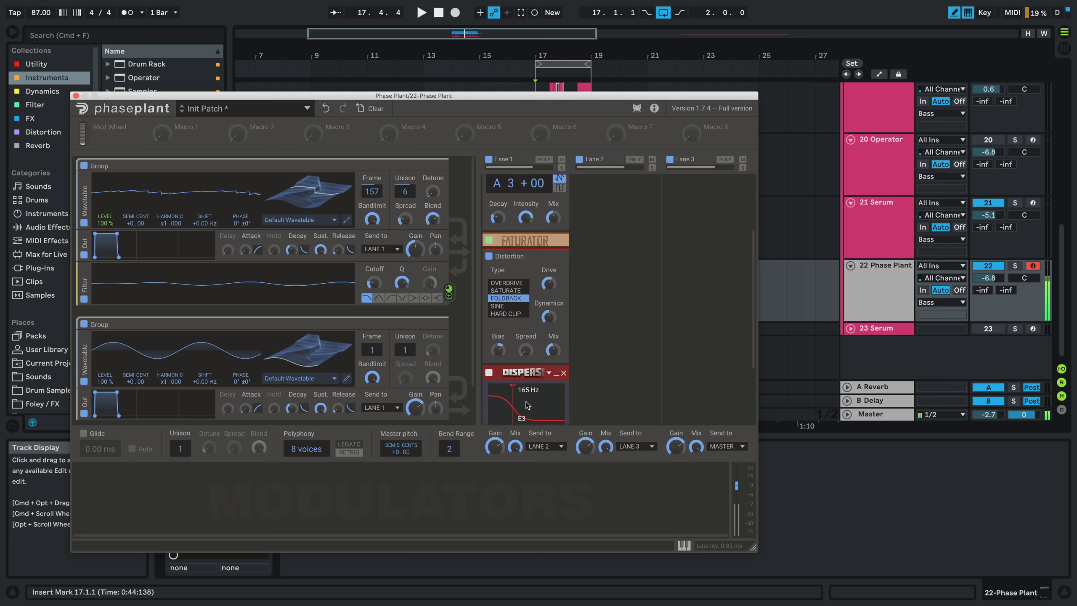
{"action": "scroll", "coordinate": [527, 405], "scroll_direction": "down", "scroll_amount": 3}
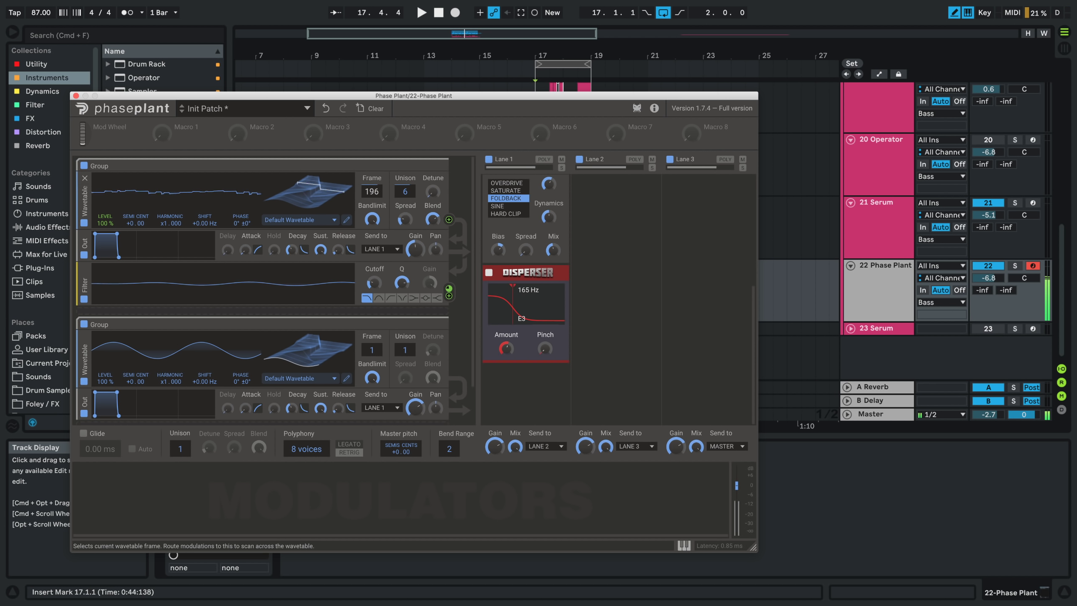
{"action": "left_click_drag", "start_coordinate": [372, 191], "coordinate": [372, 159]}
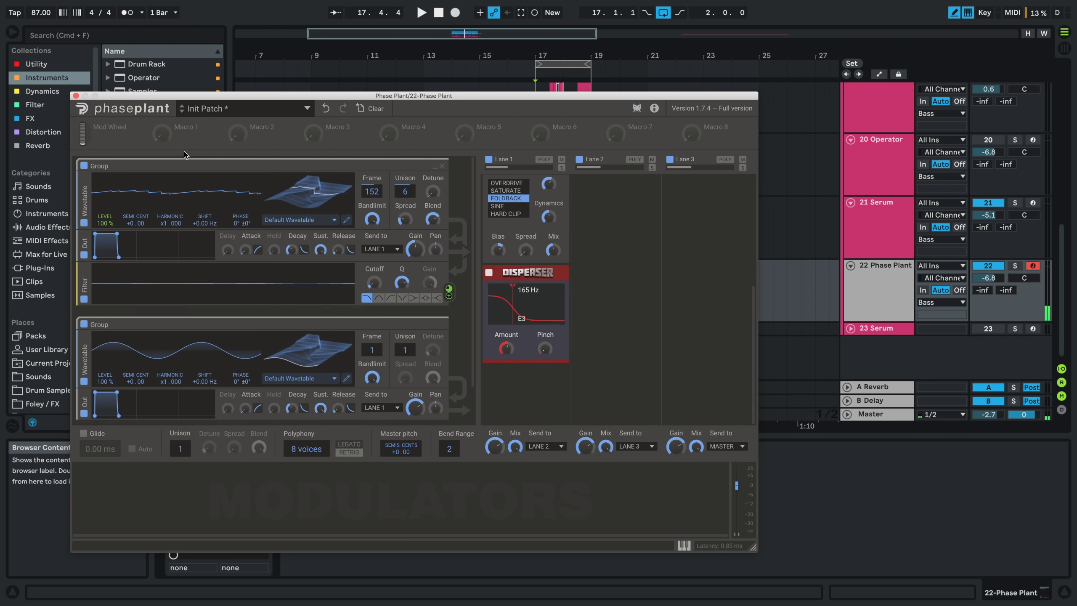
- Assign Macro 1 to the first wavetable's frame and, at 58 %, to its filter cutoff, testing both by turning the macro
{"action": "left_click_drag", "start_coordinate": [162, 133], "coordinate": [372, 201]}
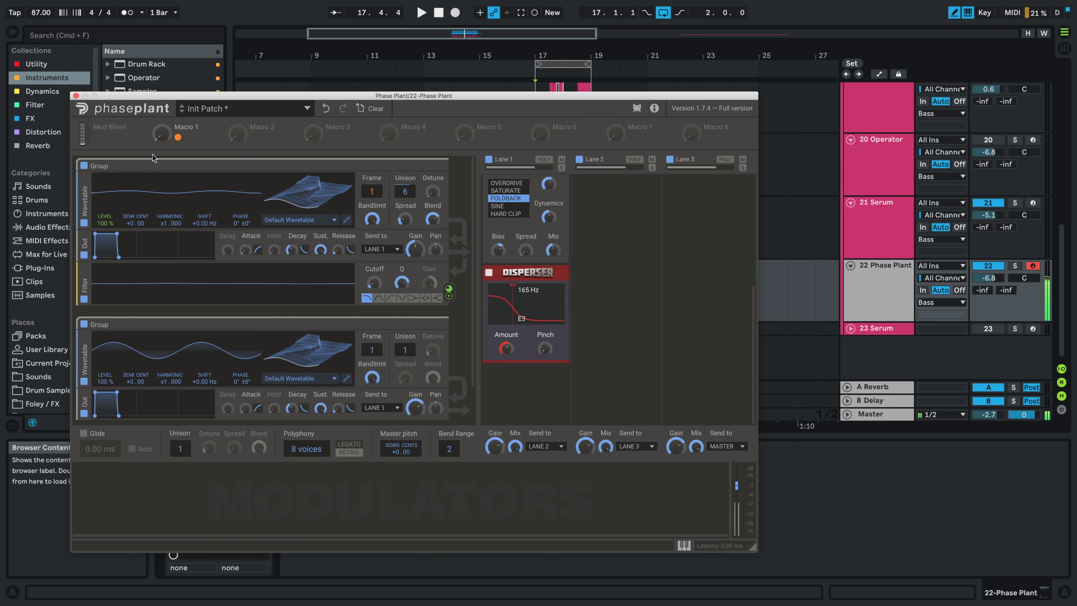
{"action": "left_click_drag", "start_coordinate": [161, 134], "coordinate": [161, 119]}
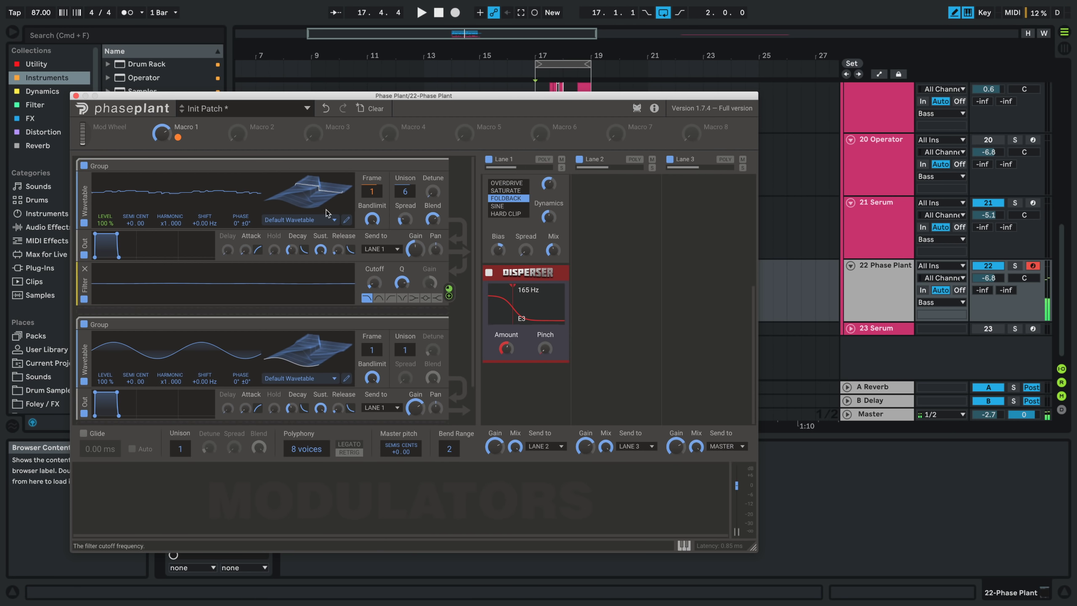
{"action": "left_click_drag", "start_coordinate": [178, 137], "coordinate": [376, 272]}
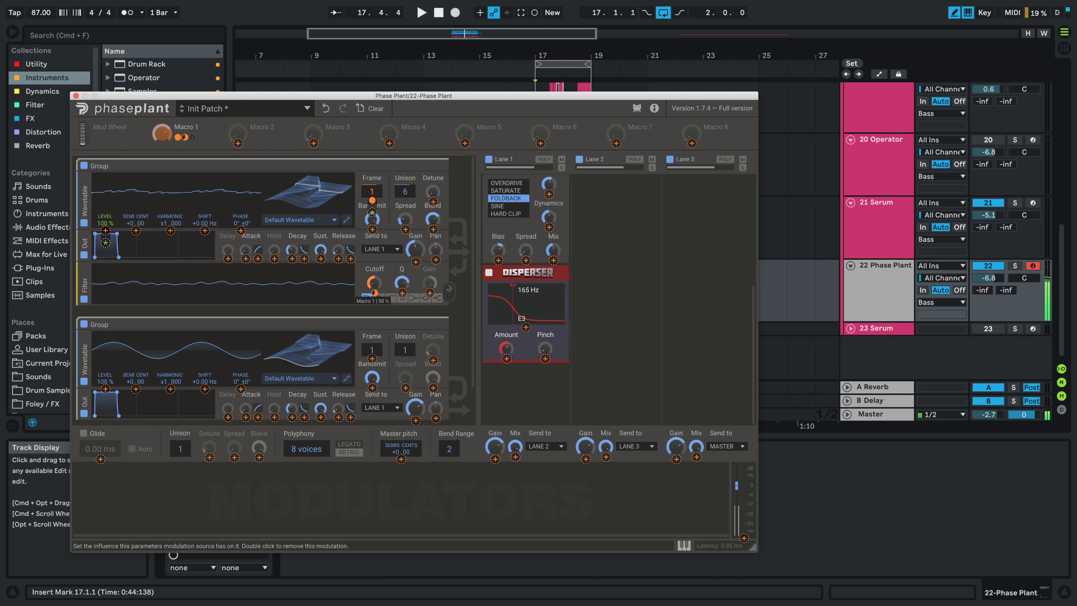
{"action": "left_click", "coordinate": [152, 141]}
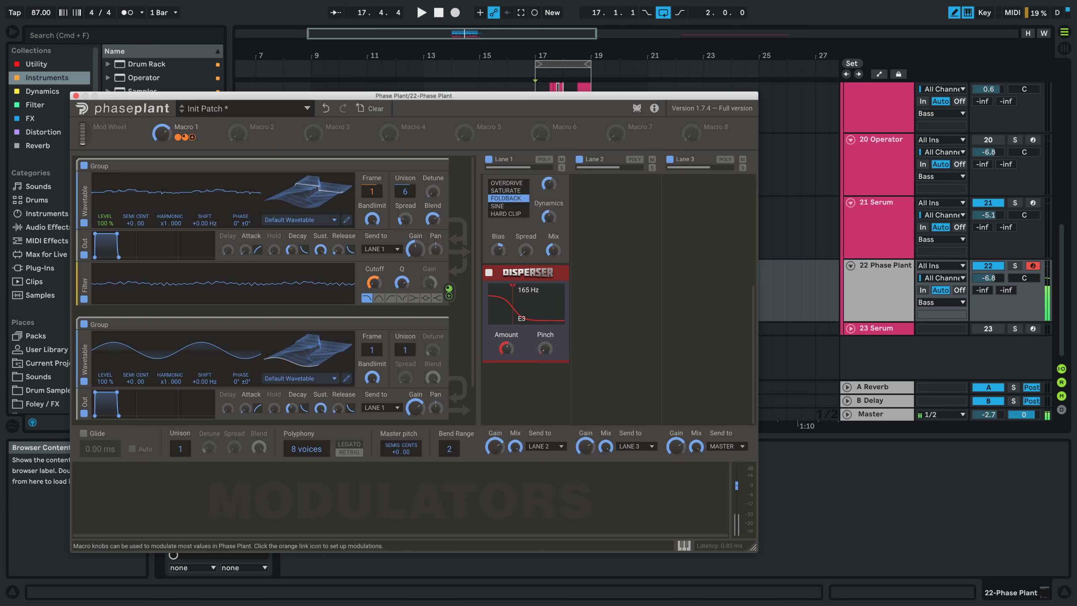
{"action": "mouse_move", "coordinate": [161, 134]}
{"action": "left_mouse_down"}
{"action": "mouse_move", "coordinate": [162, 107]}
{"action": "mouse_move", "coordinate": [185, 139]}
{"action": "mouse_move", "coordinate": [163, 141]}
{"action": "mouse_move", "coordinate": [163, 162]}
{"action": "mouse_move", "coordinate": [162, 136]}
{"action": "left_mouse_up"}
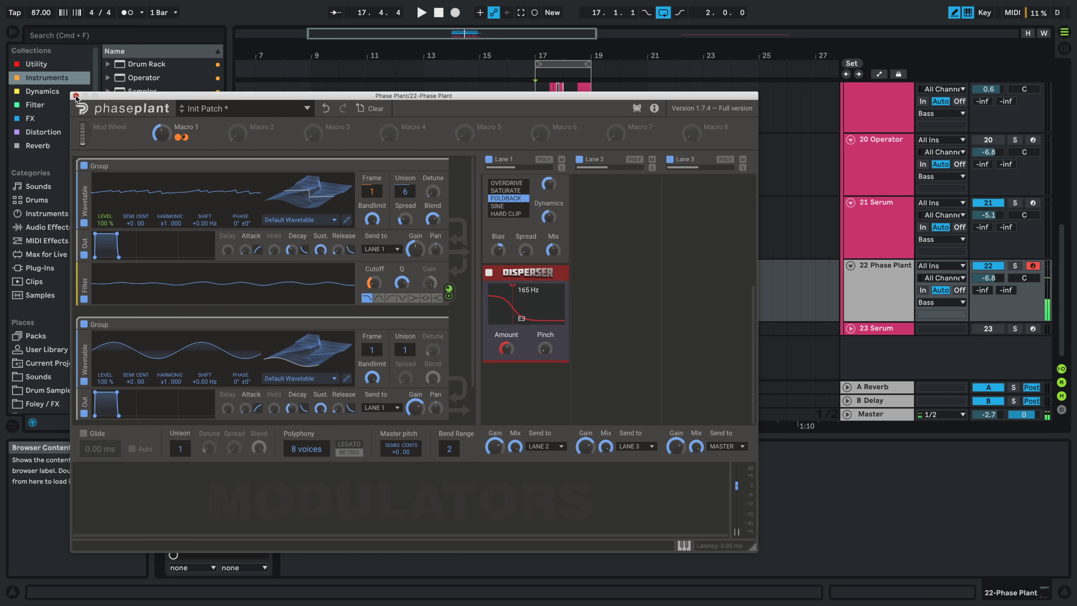
- Close the synth window and map the Phase Plant device's X axis to Macro 1
{"action": "left_click", "coordinate": [75, 97]}
{"action": "left_click", "coordinate": [202, 566]}
{"action": "left_click", "coordinate": [194, 588]}
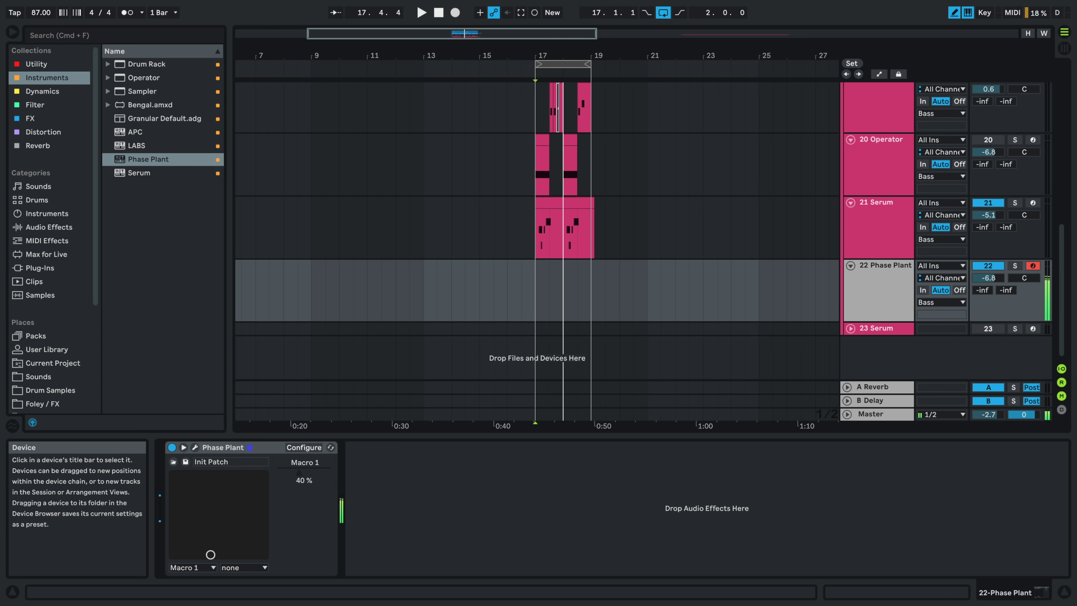
- Add a Glue Compressor after Phase Plant with a threshold of -13.7 dB and 11.0 dB of makeup
{"action": "left_click", "coordinate": [40, 131]}
{"action": "left_click", "coordinate": [30, 90]}
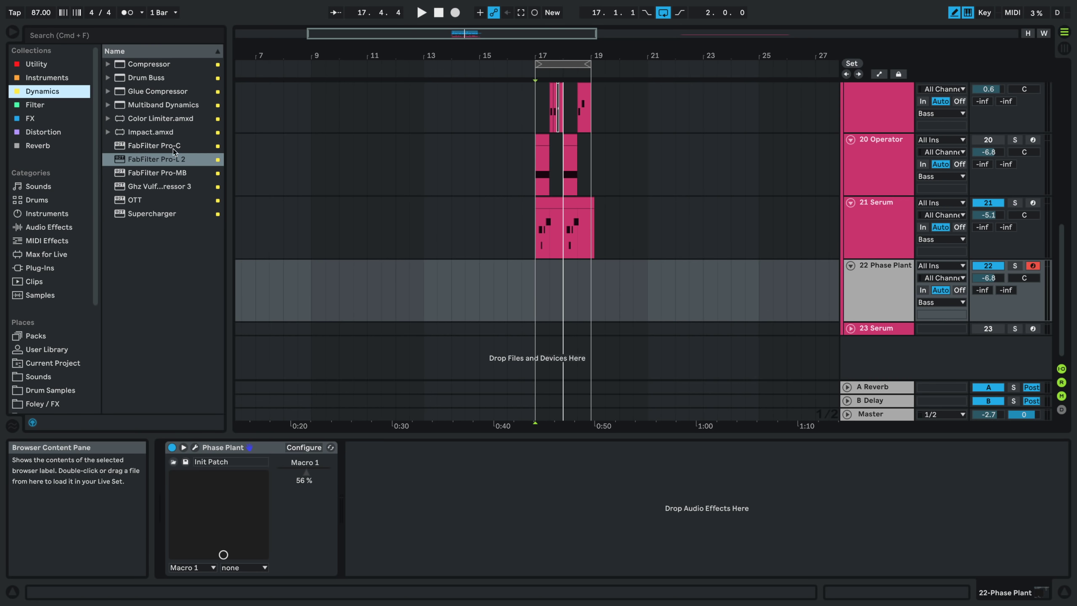
{"action": "left_click_drag", "start_coordinate": [159, 91], "coordinate": [424, 494]}
{"action": "mouse_move", "coordinate": [441, 550]}
{"action": "left_mouse_down"}
{"action": "mouse_move", "coordinate": [441, 570]}
{"action": "mouse_move", "coordinate": [469, 509]}
{"action": "mouse_move", "coordinate": [470, 540]}
{"action": "mouse_move", "coordinate": [445, 561]}
{"action": "left_mouse_up"}
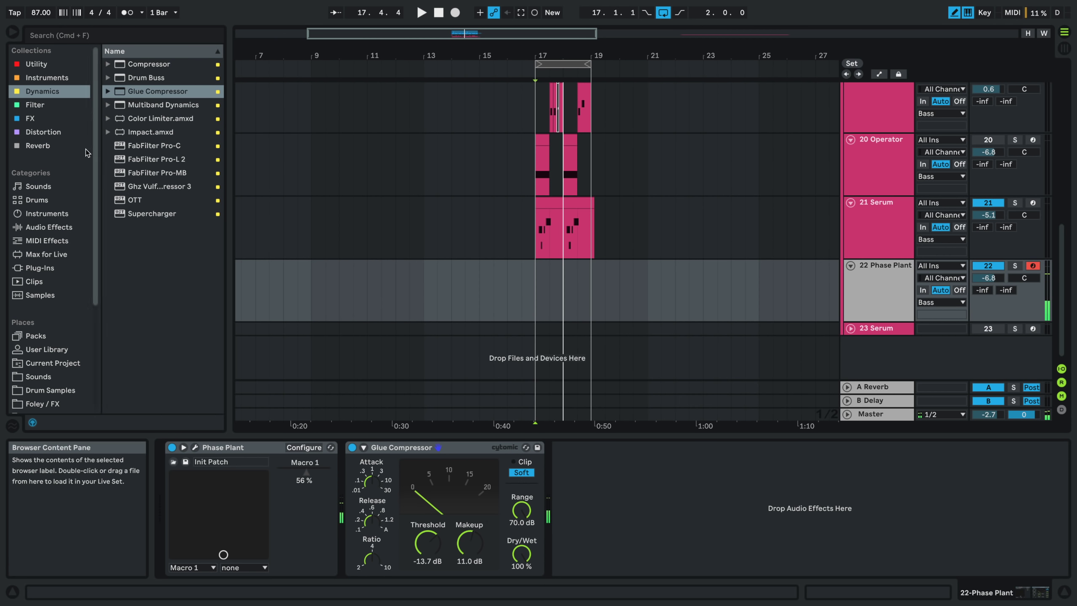
- Insert a Rock-model Amp before the Glue Compressor, with volume at 7.06 and dry/wet at 31.0 %
{"action": "left_click", "coordinate": [47, 132]}
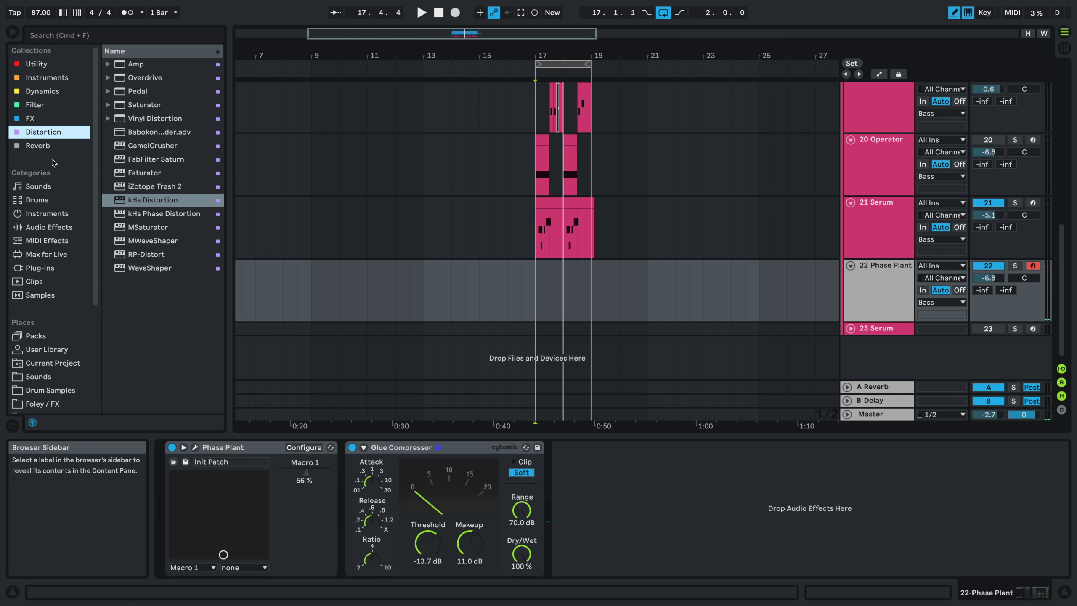
{"action": "left_click_drag", "start_coordinate": [137, 65], "coordinate": [355, 486]}
{"action": "left_click_drag", "start_coordinate": [553, 562], "coordinate": [553, 590]}
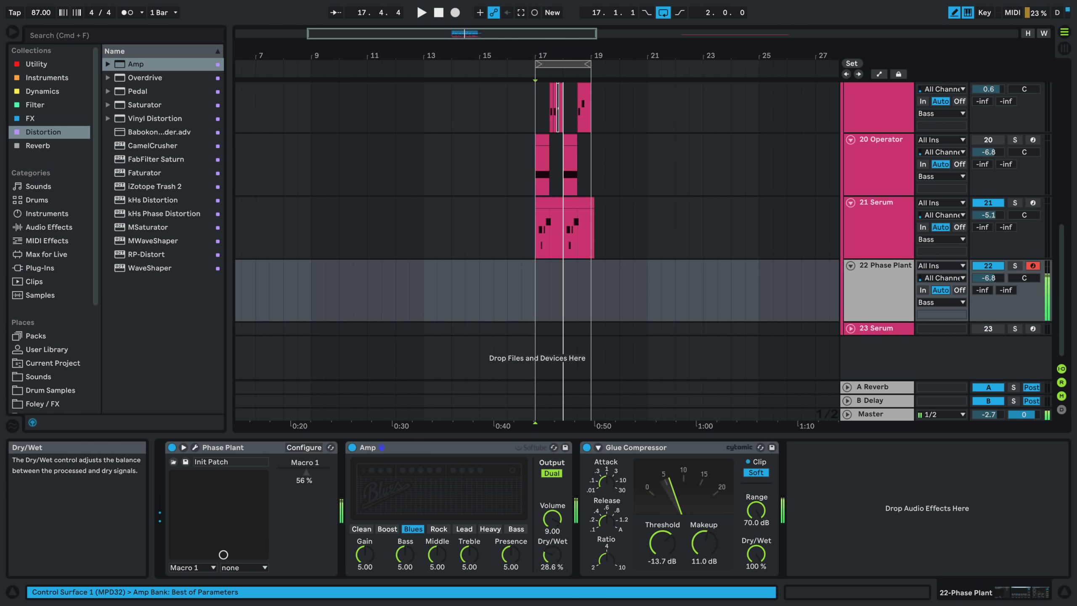
{"action": "left_click", "coordinate": [439, 529]}
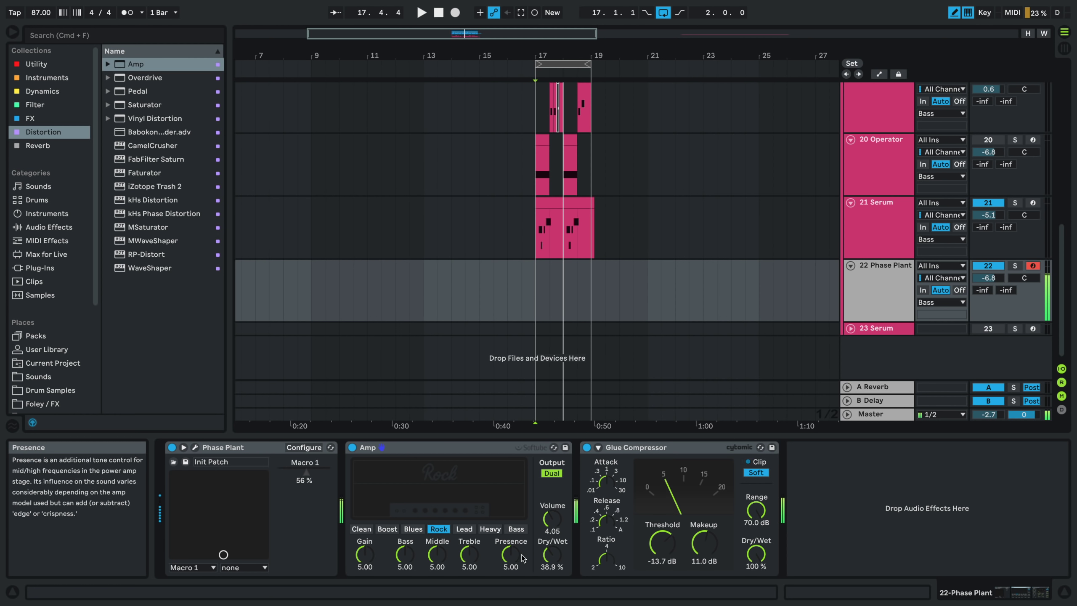
{"action": "left_click_drag", "start_coordinate": [552, 555], "coordinate": [552, 562]}
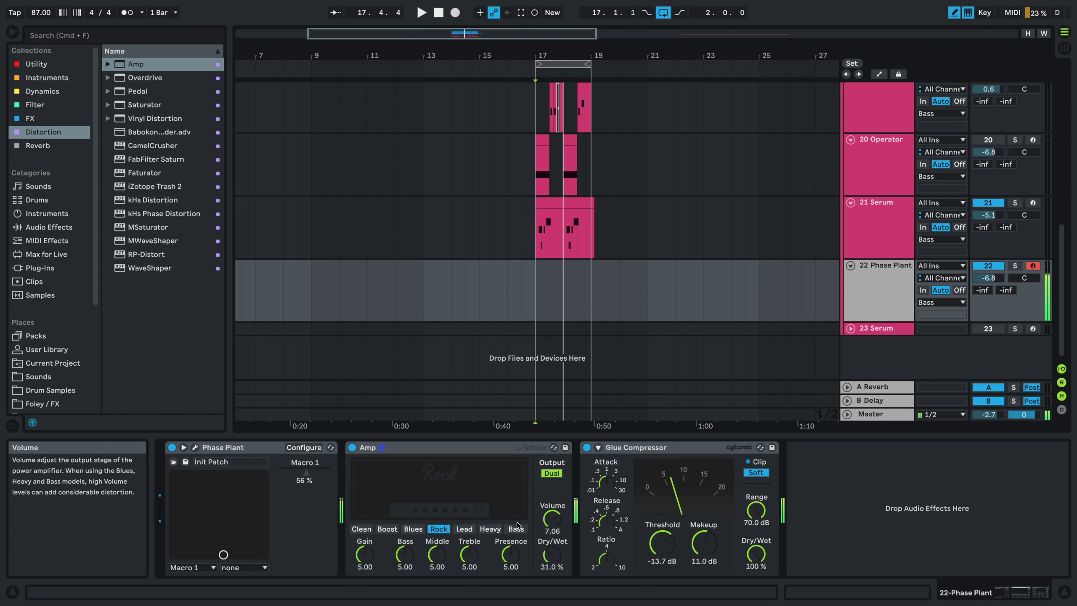
- Sweep Macro 1 to audition the Phase Plant bass, also against the playing loop
{"action": "left_click_drag", "start_coordinate": [305, 473], "coordinate": [282, 473]}
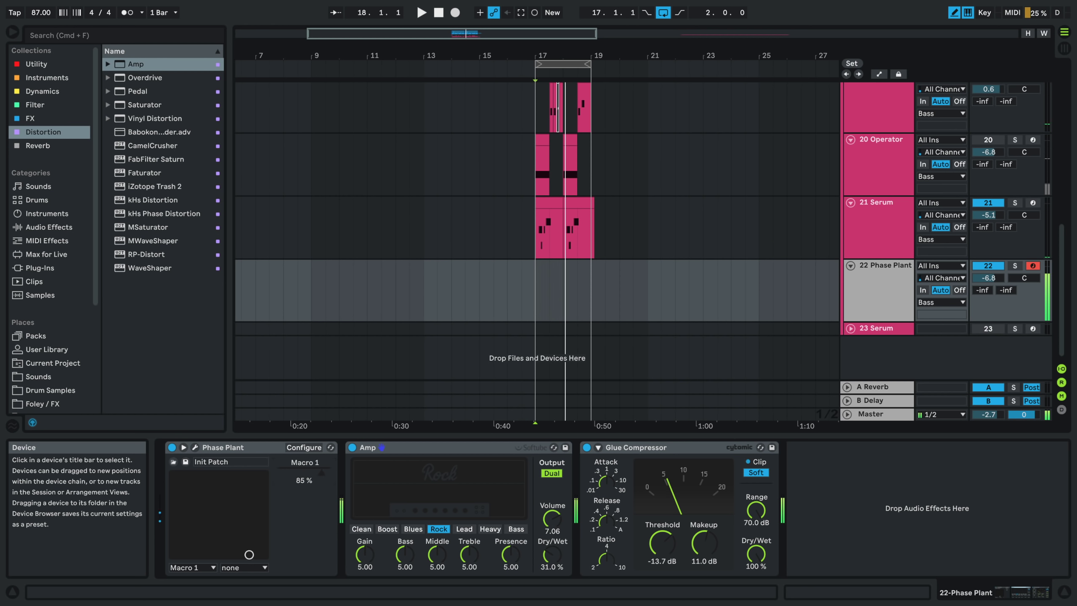
{"action": "key", "text": "space"}
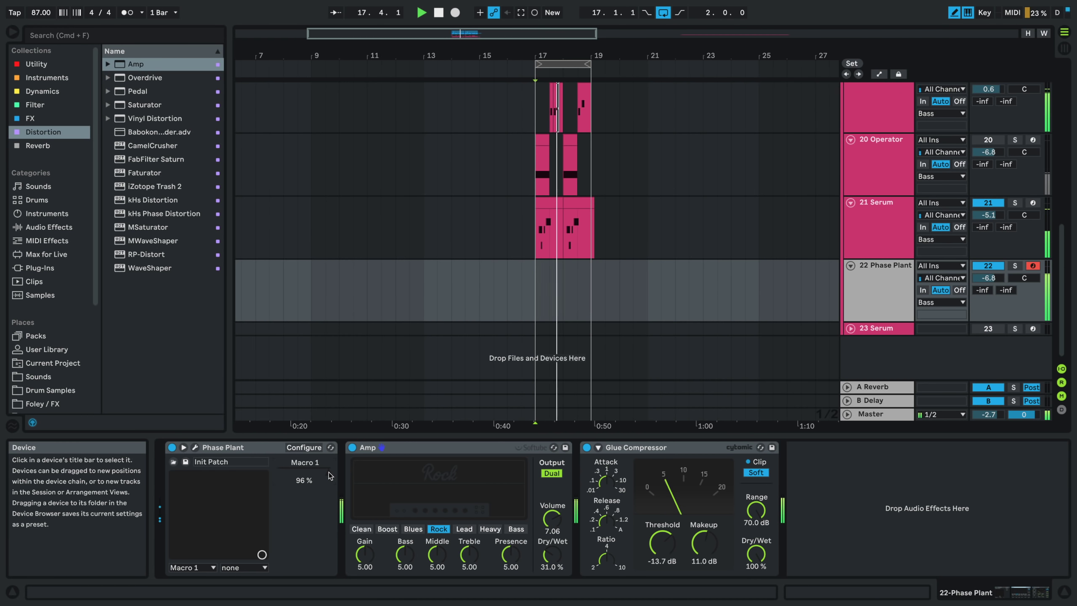
{"action": "key", "text": "space"}
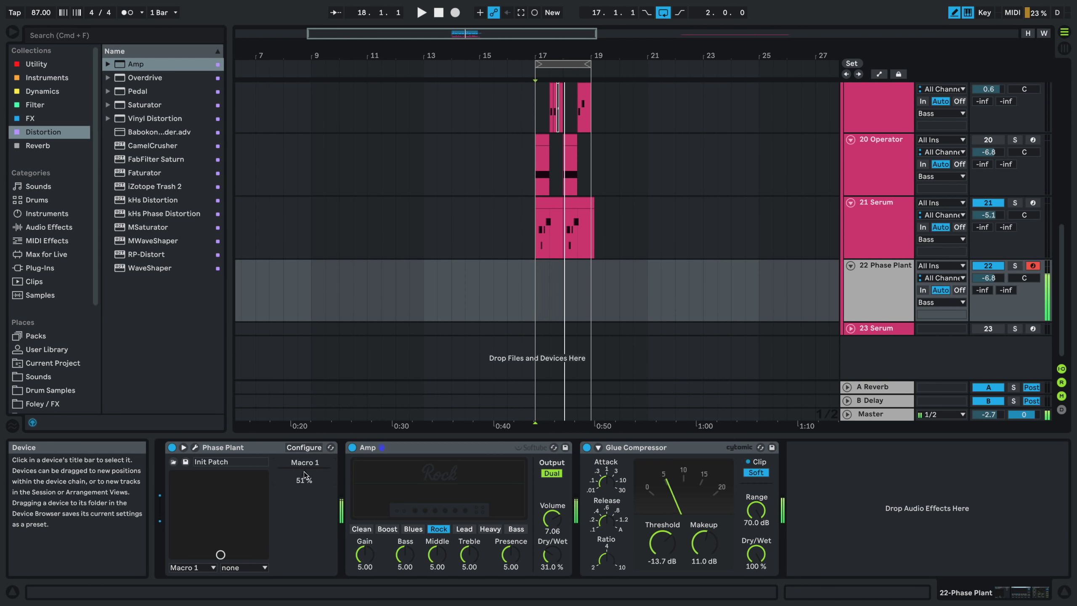
- Reopen the synth and shape both groups' output envelopes with a short decay and low sustain
{"action": "left_click", "coordinate": [195, 447]}
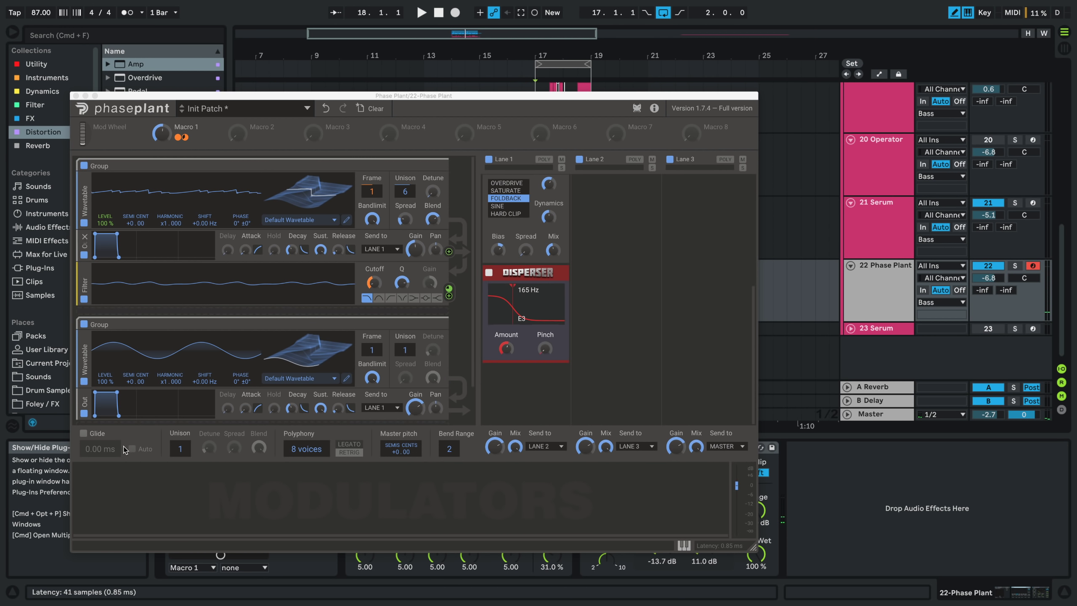
{"action": "left_click_drag", "start_coordinate": [117, 392], "coordinate": [112, 416]}
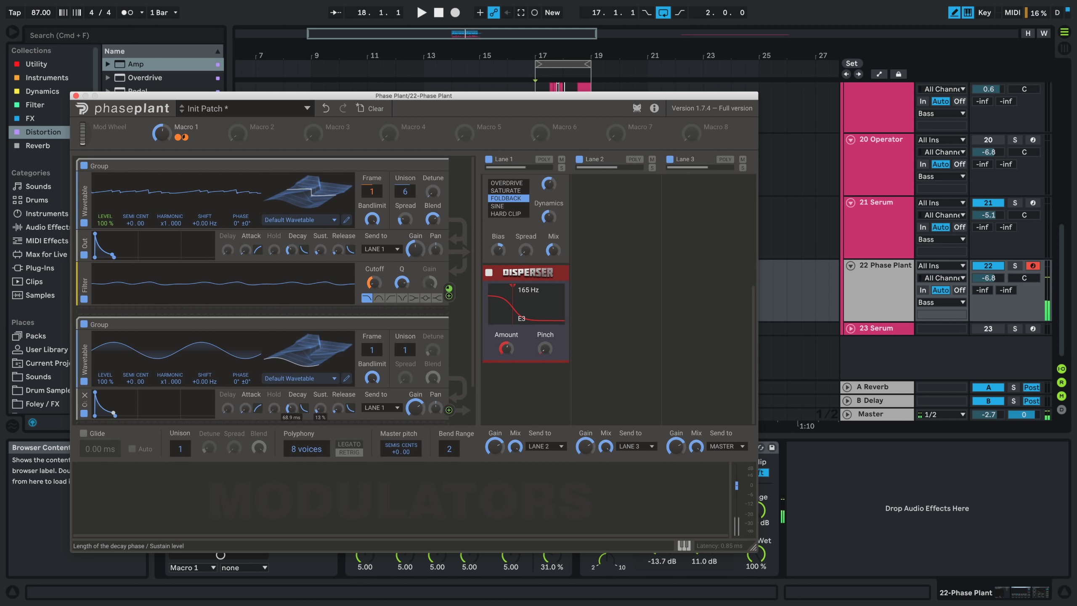
{"action": "left_click_drag", "start_coordinate": [114, 413], "coordinate": [116, 411]}
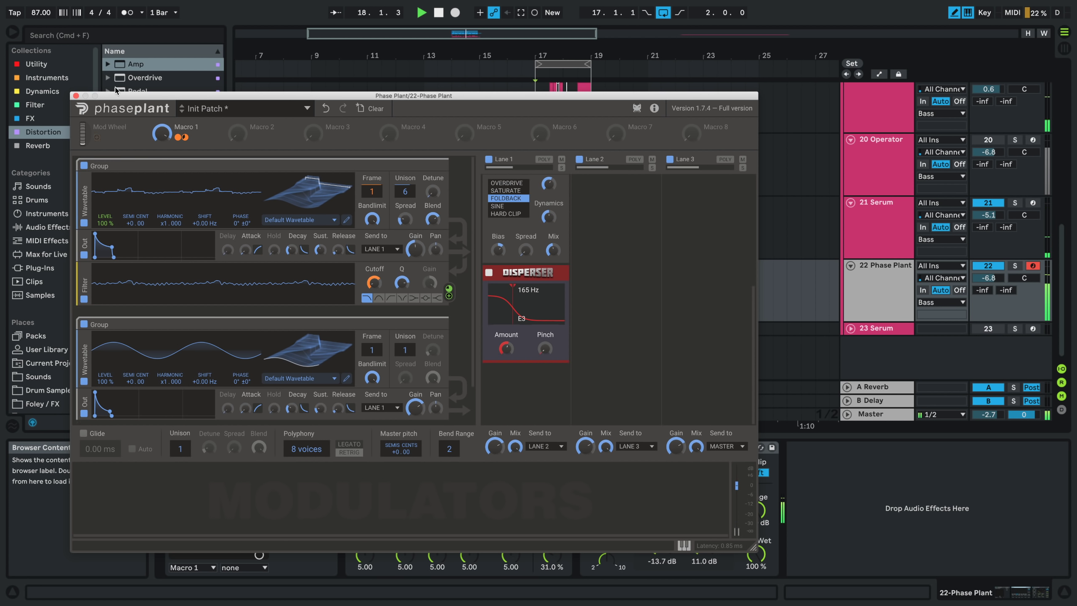
- Close the synth window and insert an empty MIDI clip from 17.3.1 to 18.1.1 on the Phase Plant track
{"action": "left_click", "coordinate": [76, 96]}
{"action": "scroll", "coordinate": [556, 267], "scroll_direction": "up", "scroll_amount": 5}
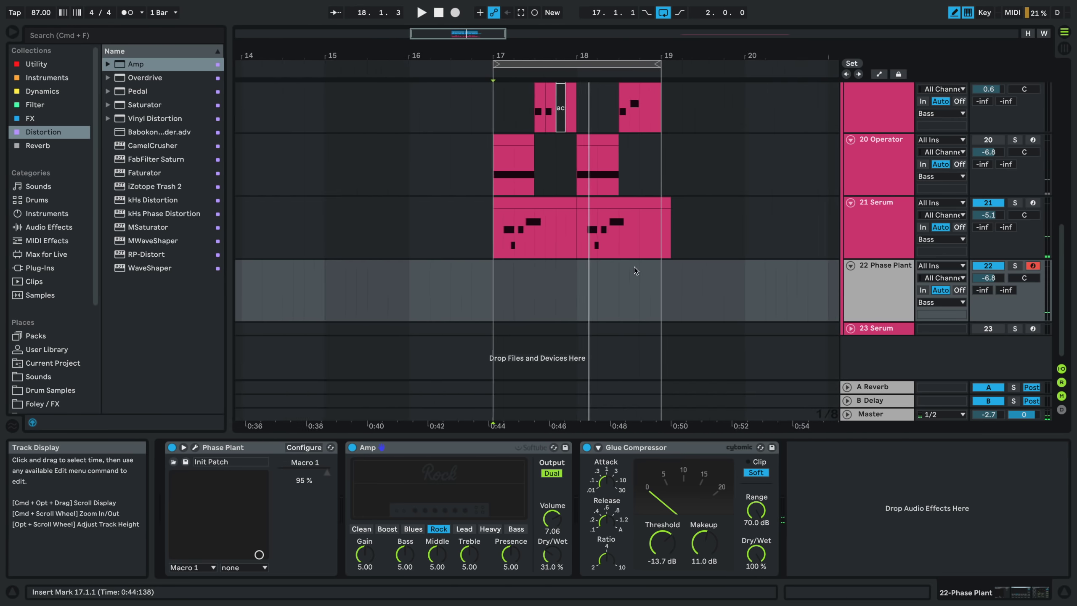
{"action": "left_click_drag", "start_coordinate": [516, 285], "coordinate": [563, 285]}
{"action": "key", "text": "space"}
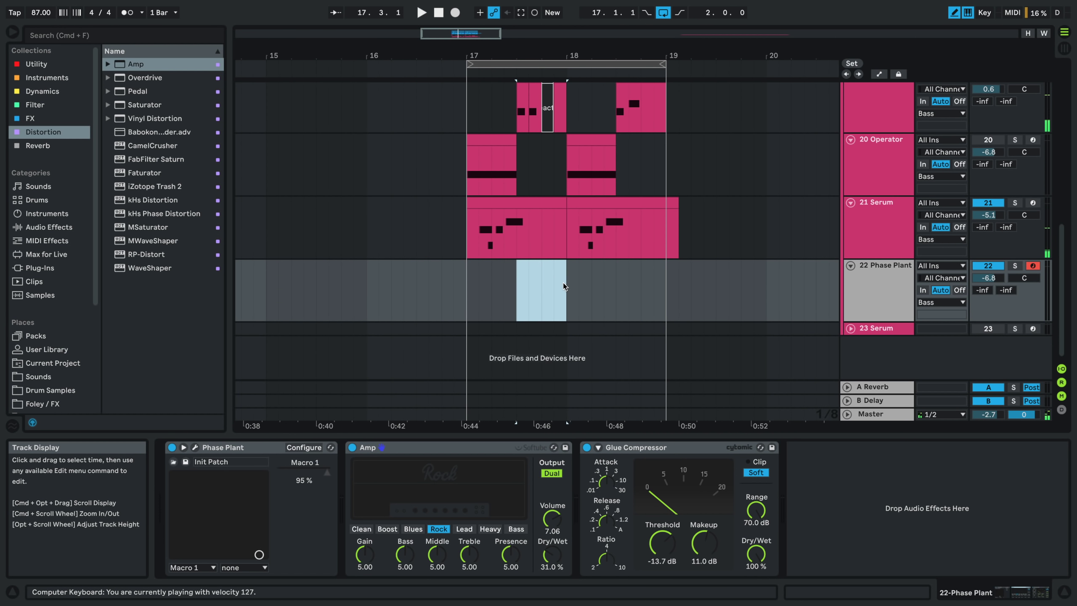
{"action": "key", "text": "super+shift+m"}
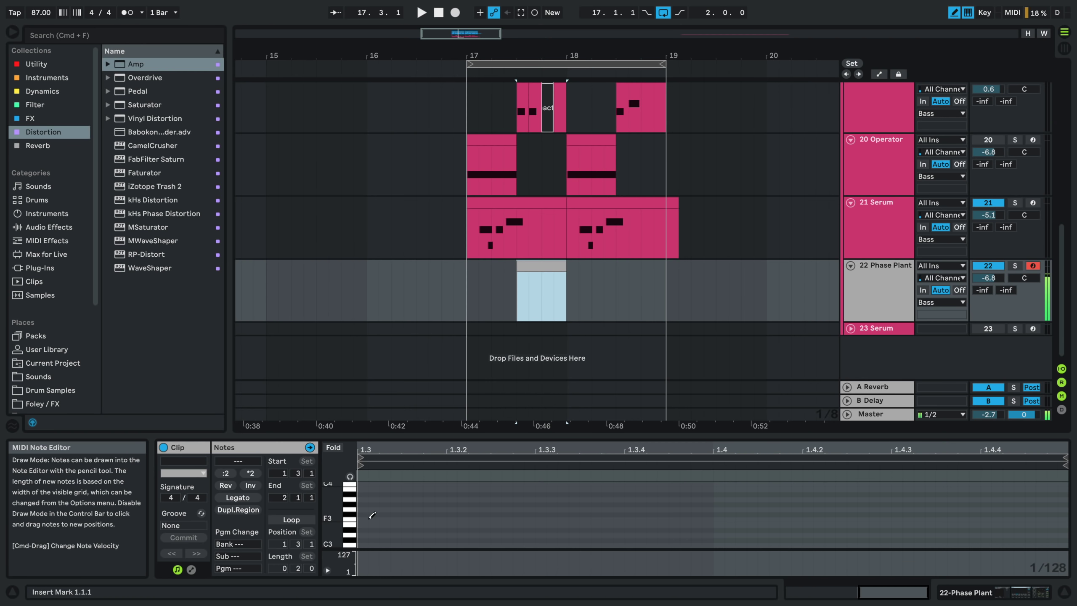
- Draw a note from 1.3.1 to 1.4.1 in the new clip and transpose it to E0
{"action": "mouse_move", "coordinate": [333, 526]}
{"action": "left_mouse_down"}
{"action": "mouse_move", "coordinate": [316, 516]}
{"action": "mouse_move", "coordinate": [350, 518]}
{"action": "left_mouse_up"}
{"action": "left_click", "coordinate": [363, 497]}
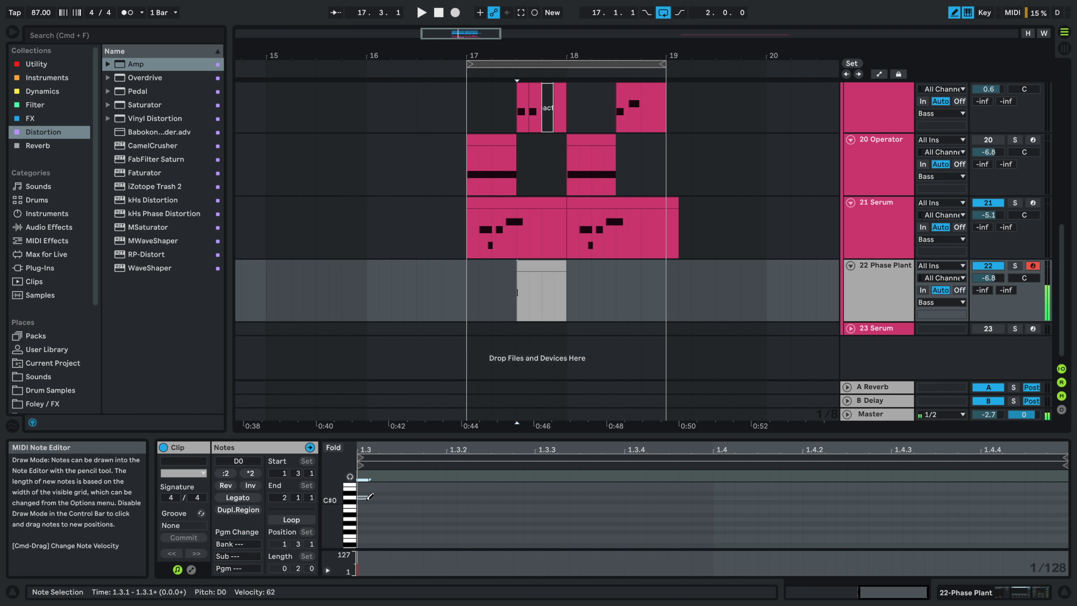
{"action": "key", "text": "b"}
{"action": "left_click_drag", "start_coordinate": [368, 497], "coordinate": [717, 481]}
{"action": "key", "text": "space"}
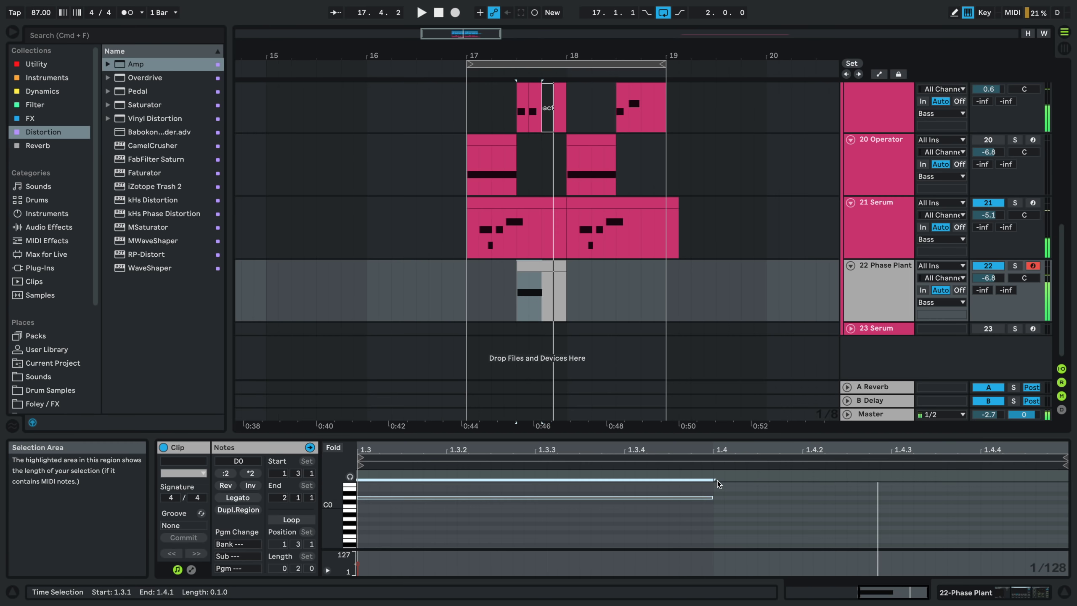
{"action": "key", "text": "Up"}
{"action": "key", "text": "Up"}
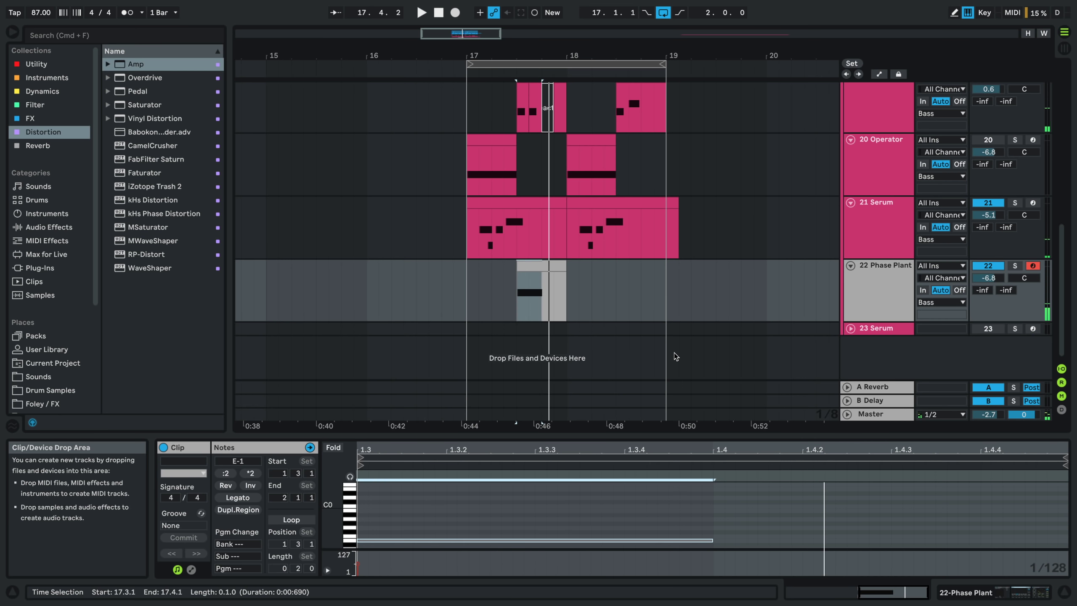
- Show automation and draw a descending Macro 1 ramp from 17.3.1 to 17.4.1, ending at 0.54, while auditioning it
{"action": "key", "text": "a"}
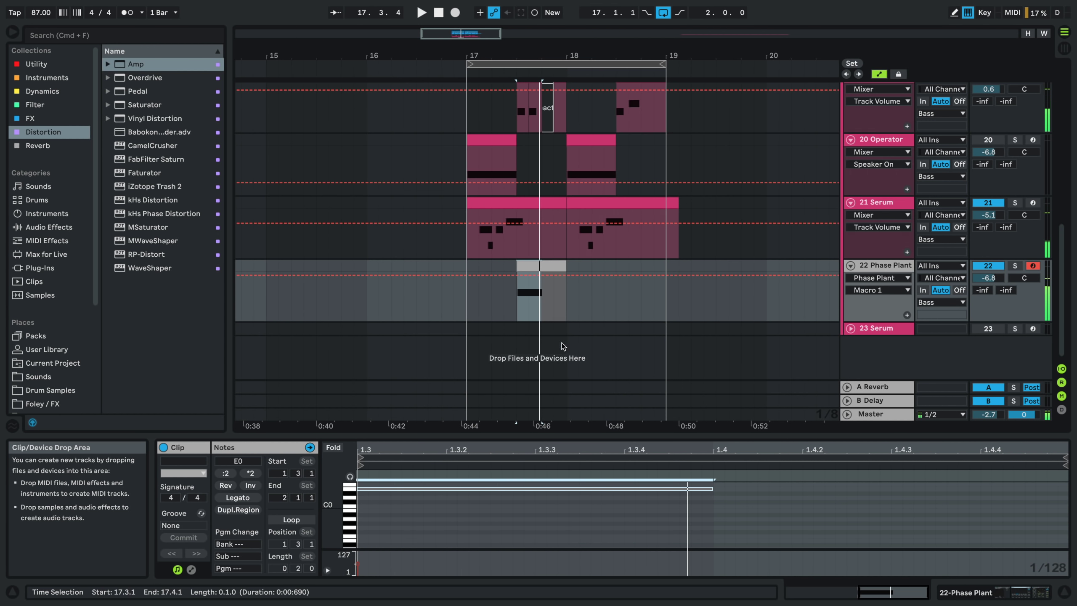
{"action": "mouse_move", "coordinate": [521, 290]}
{"action": "left_mouse_down"}
{"action": "mouse_move", "coordinate": [516, 278]}
{"action": "mouse_move", "coordinate": [541, 272]}
{"action": "mouse_move", "coordinate": [541, 314]}
{"action": "mouse_move", "coordinate": [541, 294]}
{"action": "left_mouse_up"}
{"action": "key", "text": "space"}
{"action": "key", "text": "space"}
{"action": "key", "text": "space"}
{"action": "key", "text": "space"}
{"action": "key", "text": "space"}
{"action": "key", "text": "space"}
{"action": "key", "text": "space"}
{"action": "key", "text": "space"}
{"action": "key", "text": "space"}
{"action": "key", "text": "space"}
{"action": "key", "text": "space"}
{"action": "key", "text": "space"}
{"action": "key", "text": "space"}
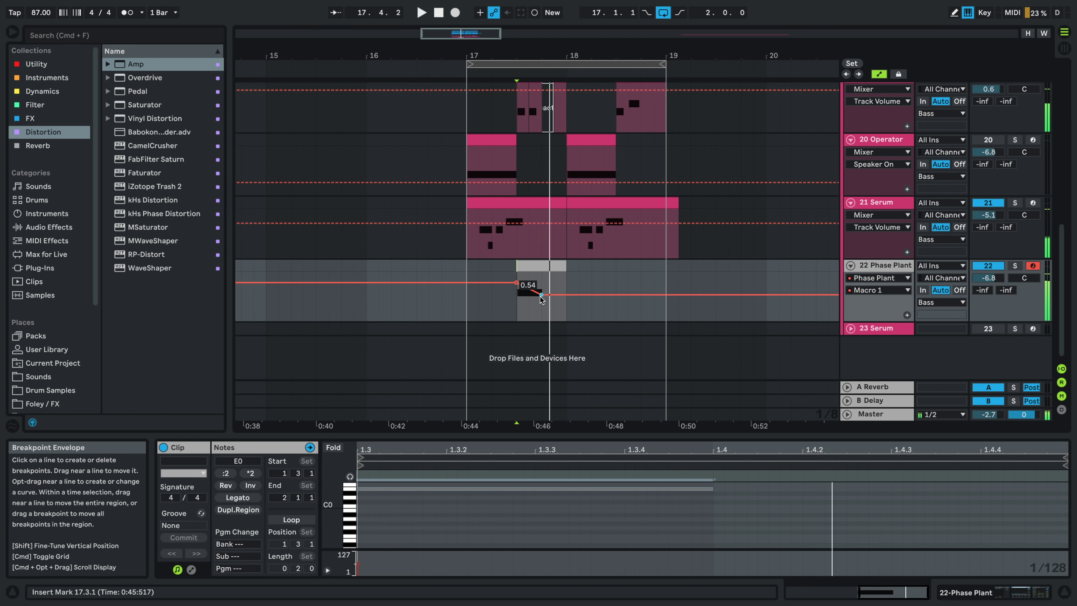
- Shorten the E0 note to start at 1.3.3, and duplicate it as a shorter note starting at 1.4.1
{"action": "left_click_drag", "start_coordinate": [713, 484], "coordinate": [664, 486]}
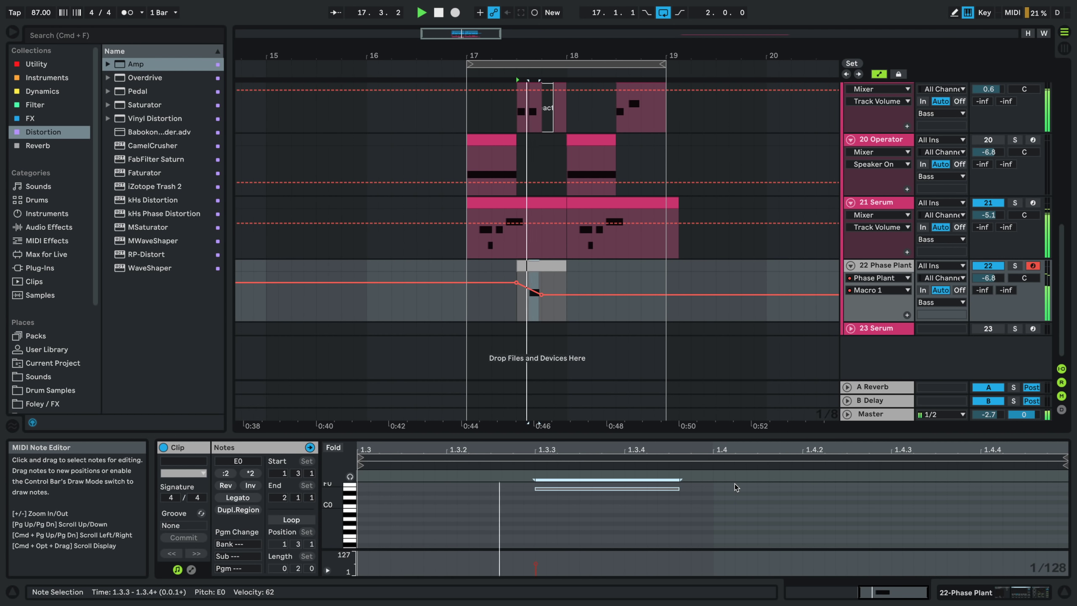
{"action": "key", "text": "super+d"}
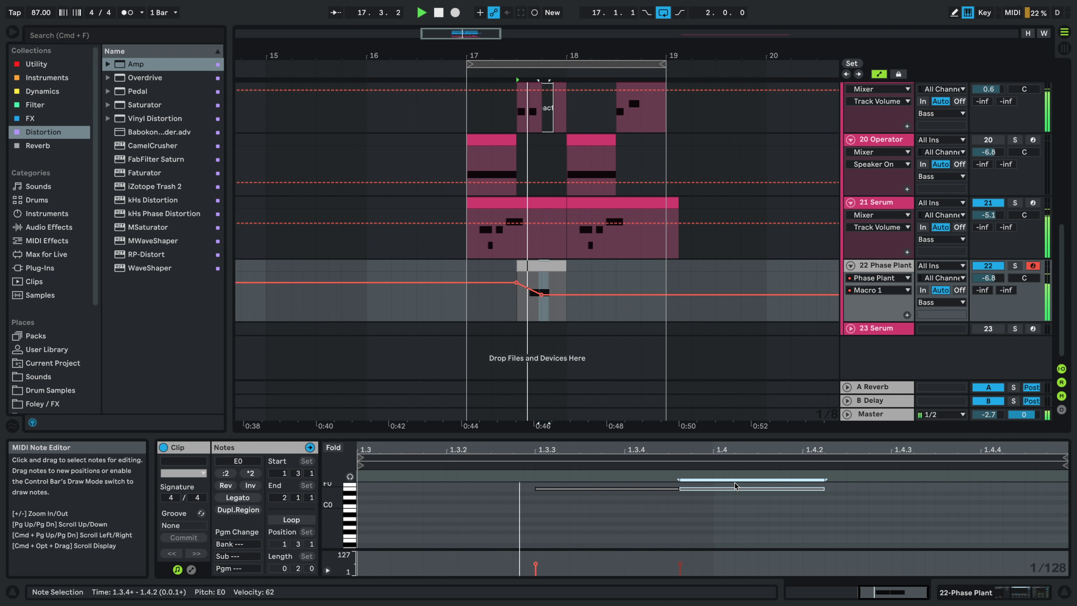
{"action": "key", "text": "Right"}
{"action": "key", "text": "Right"}
{"action": "key", "text": "Right"}
{"action": "key", "text": "shift+Left"}
{"action": "key", "text": "shift+Left"}
{"action": "key", "text": "shift+Left"}
{"action": "key", "text": "shift+Left"}
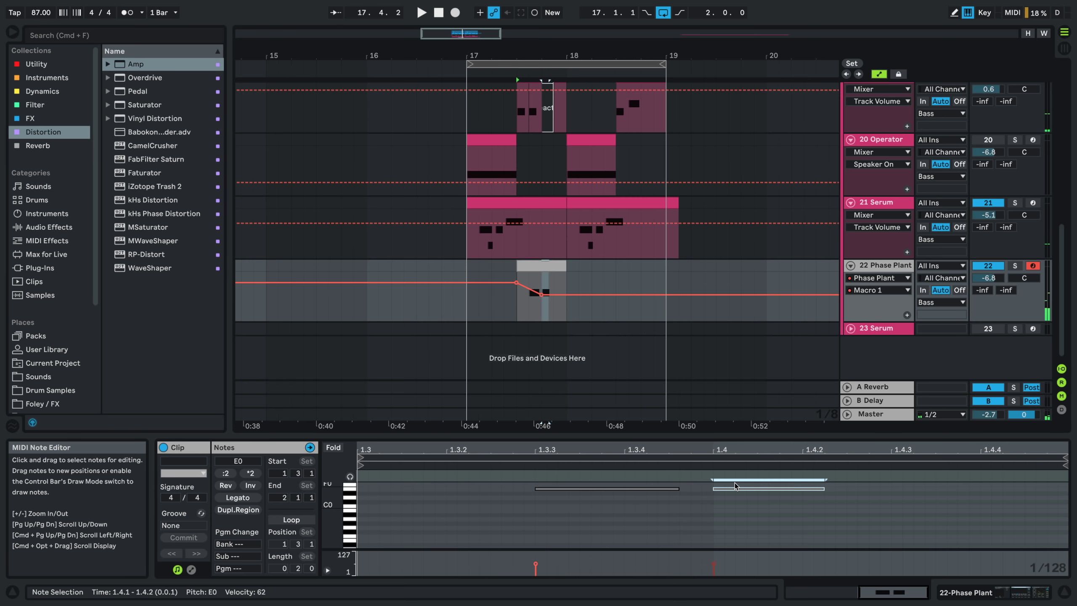
- Duplicate the 1.4.1 note as a shorter third note just past 1.4.2, shifting and trimming it while auditioning
{"action": "key", "text": "super+d"}
{"action": "key", "text": "Right"}
{"action": "key", "text": "shift+Left"}
{"action": "key", "text": "space"}
{"action": "key", "text": "space"}
{"action": "key", "text": "v"}
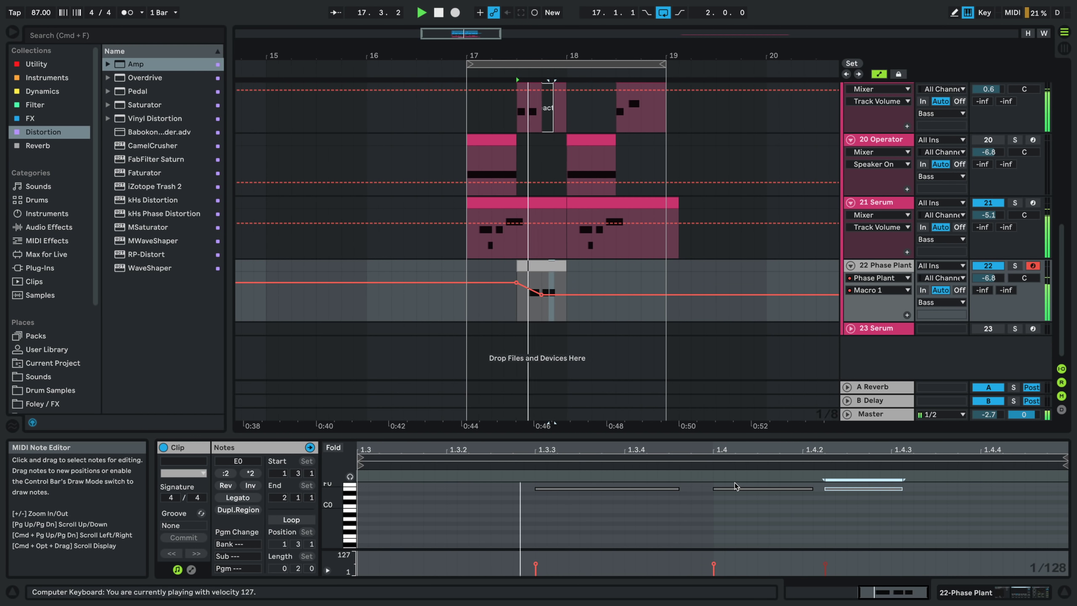
{"action": "key", "text": "Right"}
{"action": "key", "text": "super+2"}
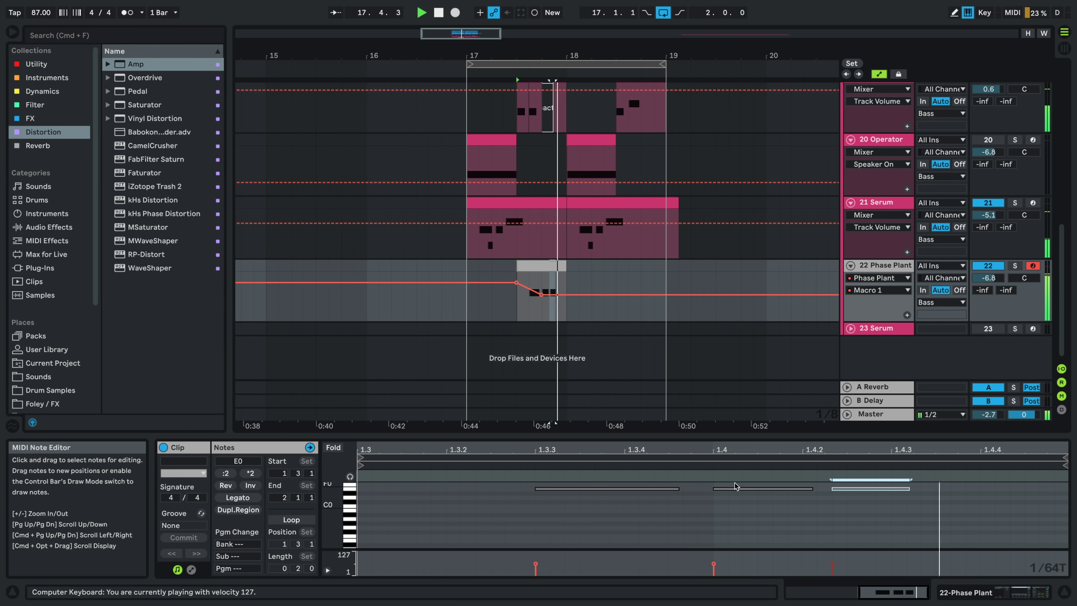
{"action": "key", "text": "space"}
{"action": "key", "text": "space"}
{"action": "key", "text": "shift+Left"}
{"action": "key", "text": "shift+Left"}
{"action": "key", "text": "Right"}
{"action": "key", "text": "space"}
{"action": "key", "text": "space"}
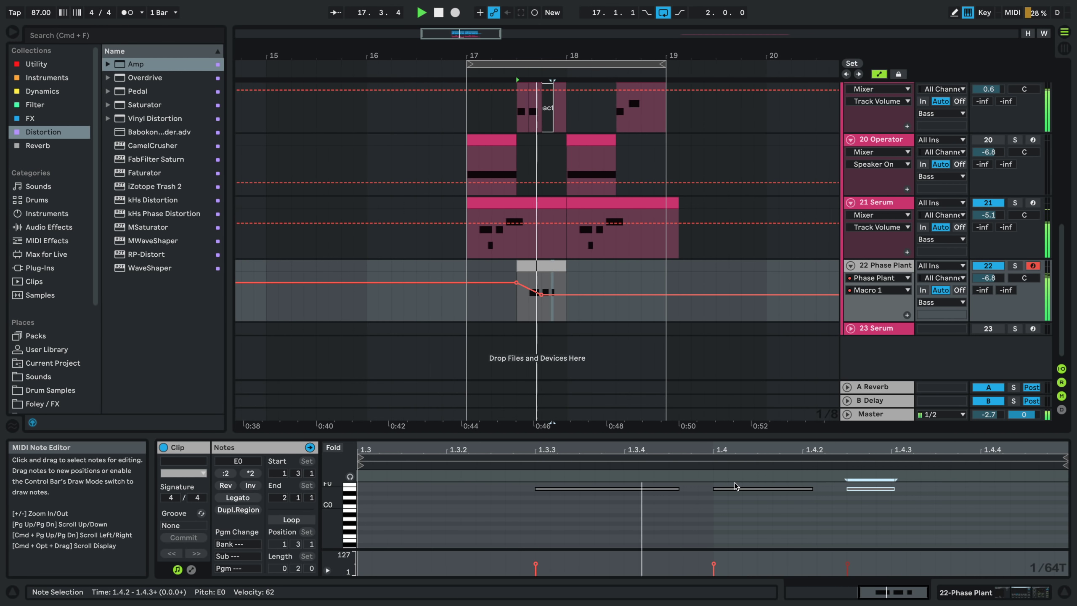
- Duplicate the third note, nudge the copy just past 1.4.4, and audition the pattern from 17.1.1
{"action": "key", "text": "space"}
{"action": "key", "text": "space"}
{"action": "key", "text": "super+d"}
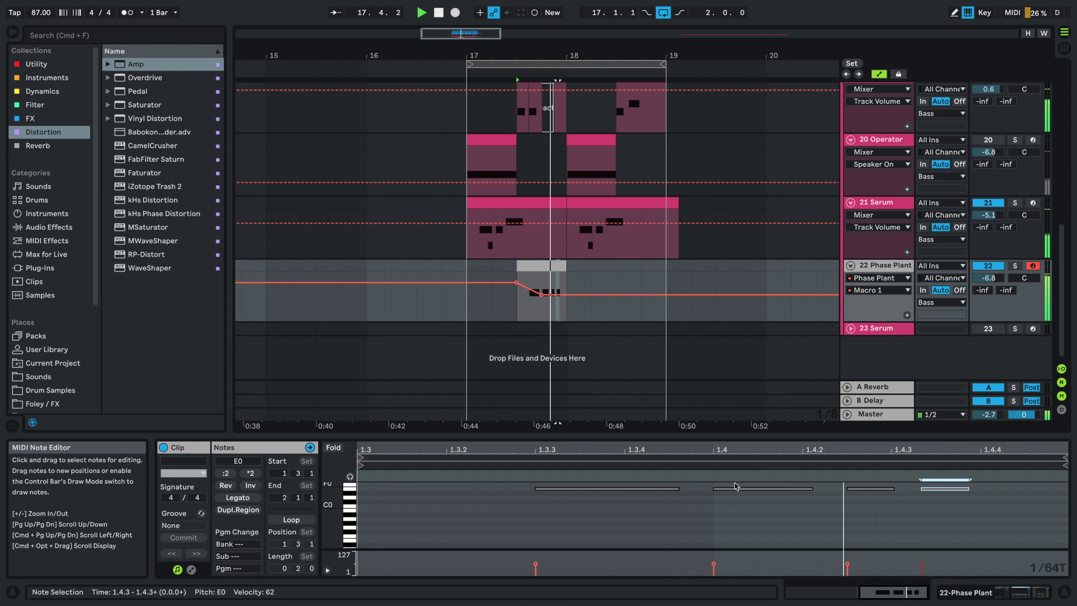
{"action": "key", "text": "space"}
{"action": "key", "text": "space"}
{"action": "key", "text": "Right"}
{"action": "key", "text": "Right"}
{"action": "key", "text": "Right"}
{"action": "key", "text": "Right"}
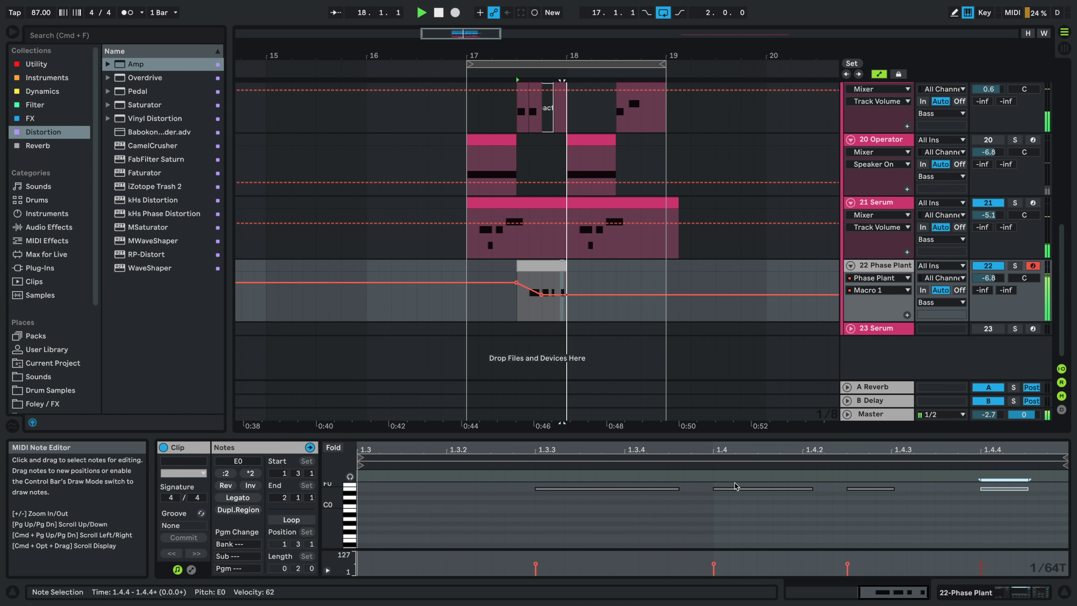
{"action": "key", "text": "space"}
{"action": "key", "text": "space"}
{"action": "key", "text": "Right"}
{"action": "key", "text": "Right"}
{"action": "key", "text": "space"}
{"action": "key", "text": "space"}
{"action": "key", "text": "space"}
{"action": "left_click", "coordinate": [466, 316]}
{"action": "key", "text": "space"}
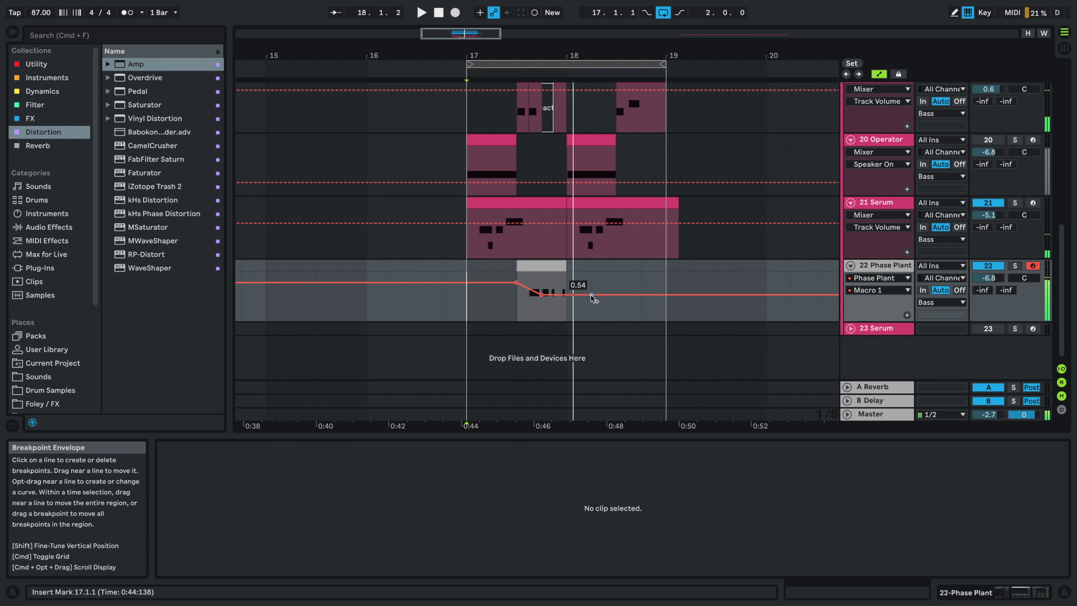
{"action": "key", "text": "space"}
{"action": "key", "text": "space"}
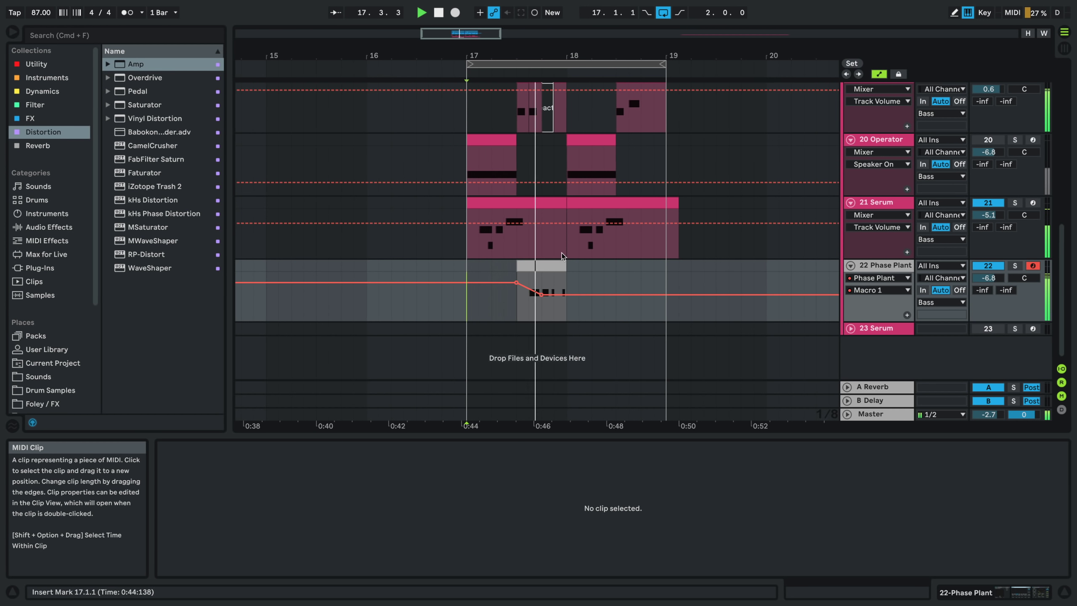
- Reshape the Macro 1 automation with a steep drop before the first note, a jump up, a dip near 17.4 and a rise to 18.1.1
{"action": "left_click", "coordinate": [529, 279]}
{"action": "left_click", "coordinate": [517, 304]}
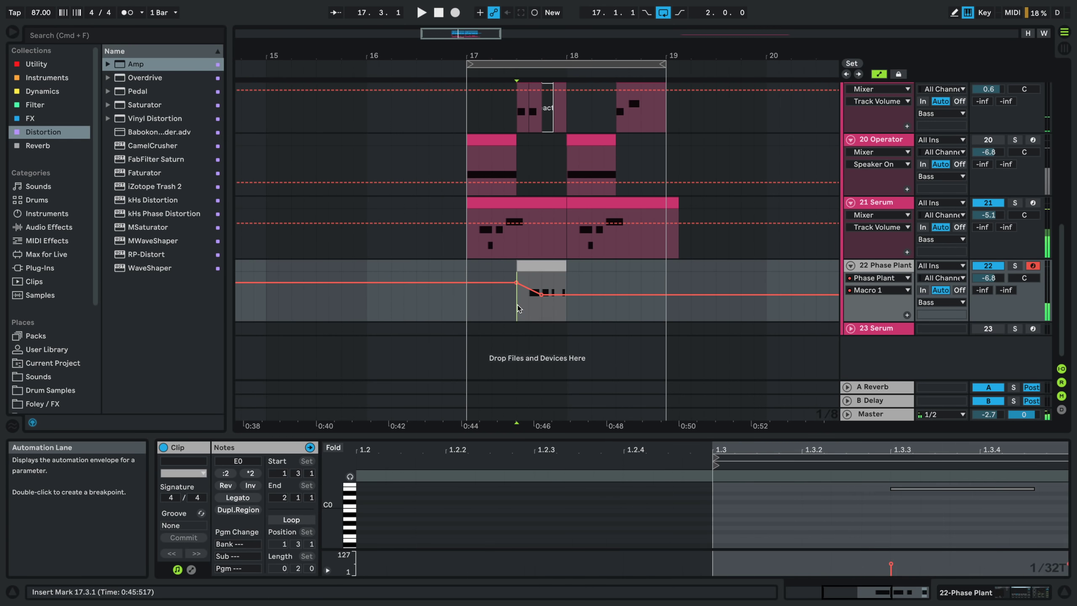
{"action": "left_click_drag", "start_coordinate": [529, 289], "coordinate": [553, 281]}
{"action": "key", "text": "space"}
{"action": "key", "text": "space"}
{"action": "key", "text": "space"}
{"action": "key", "text": "space"}
{"action": "key", "text": "space"}
{"action": "key", "text": "space"}
{"action": "key", "text": "space"}
{"action": "key", "text": "space"}
{"action": "key", "text": "space"}
{"action": "key", "text": "space"}
{"action": "key", "text": "space"}
{"action": "key", "text": "space"}
{"action": "key", "text": "space"}
{"action": "key", "text": "space"}
{"action": "key", "text": "space"}
{"action": "key", "text": "space"}
{"action": "key", "text": "space"}
{"action": "key", "text": "space"}
{"action": "key", "text": "space"}
{"action": "key", "text": "space"}
{"action": "key", "text": "space"}
{"action": "key", "text": "space"}
{"action": "key", "text": "space"}
{"action": "key", "text": "space"}
{"action": "key", "text": "space"}
{"action": "key", "text": "space"}
{"action": "key", "text": "space"}
{"action": "key", "text": "space"}
{"action": "scroll", "coordinate": [561, 291], "scroll_direction": "up", "scroll_amount": 3}
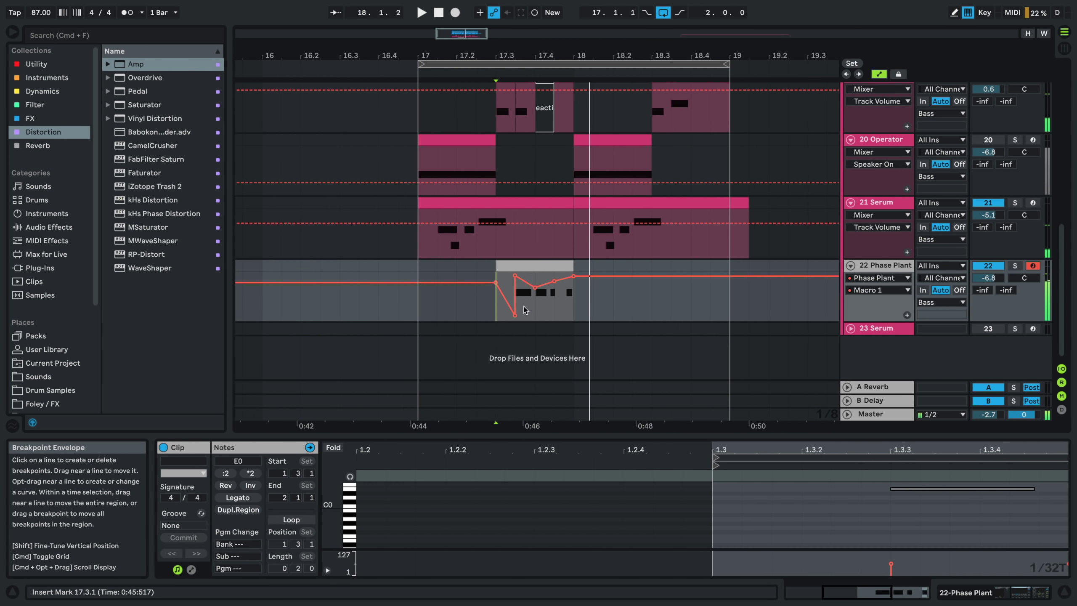
{"action": "left_click_drag", "start_coordinate": [573, 276], "coordinate": [573, 273]}
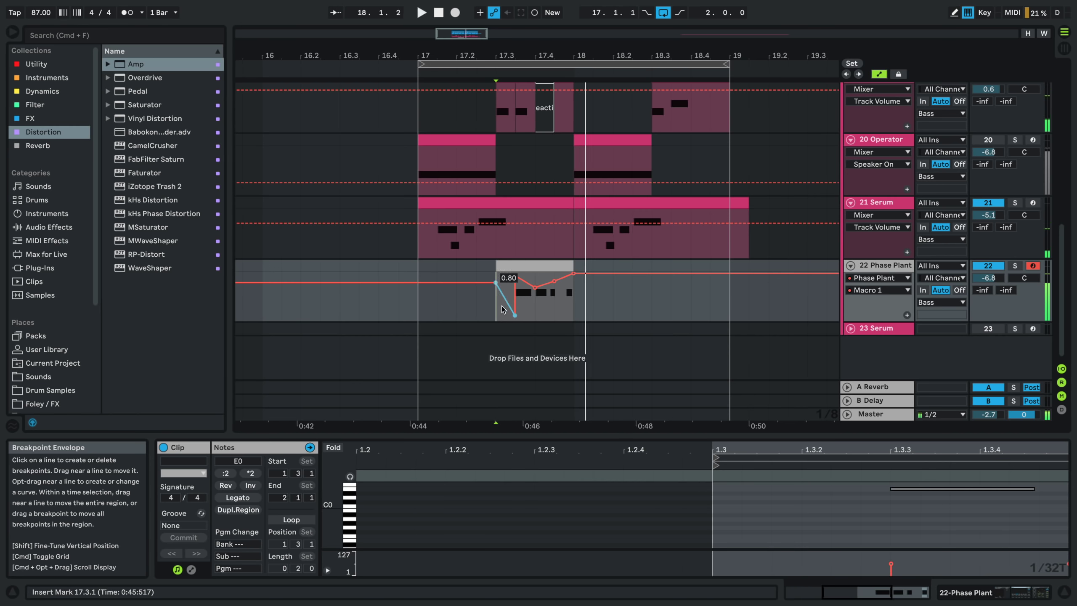
{"action": "key", "text": "space"}
{"action": "key", "text": "space"}
{"action": "key", "text": "space"}
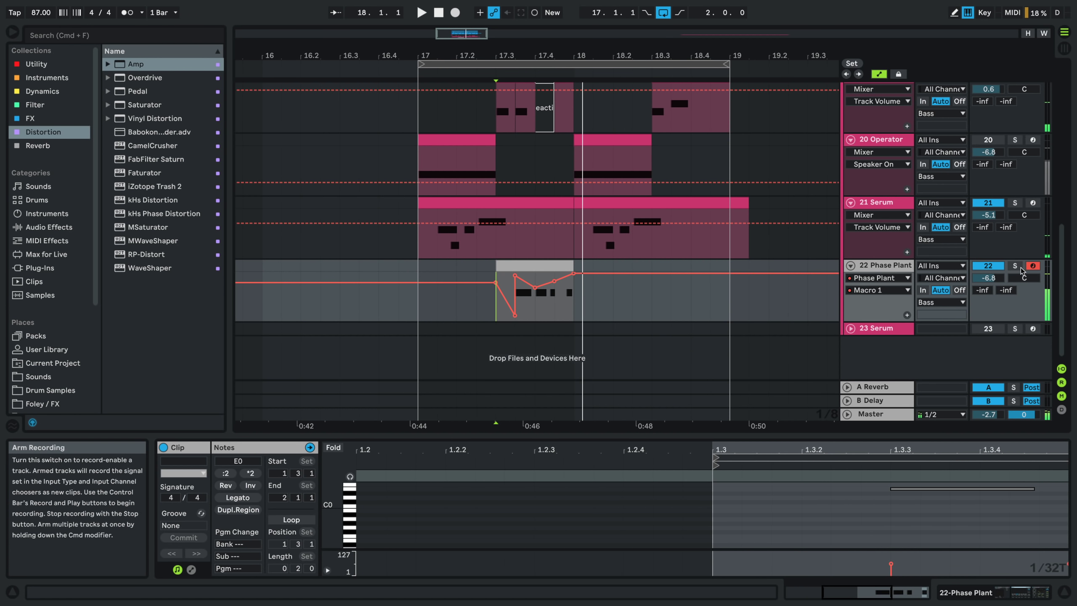
- Solo the Phase Plant track, compare amp types while keeping Rock, and raise the Amp's volume to 9.37
{"action": "left_click", "coordinate": [1015, 265]}
{"action": "key", "text": "space"}
{"action": "left_click", "coordinate": [882, 265]}
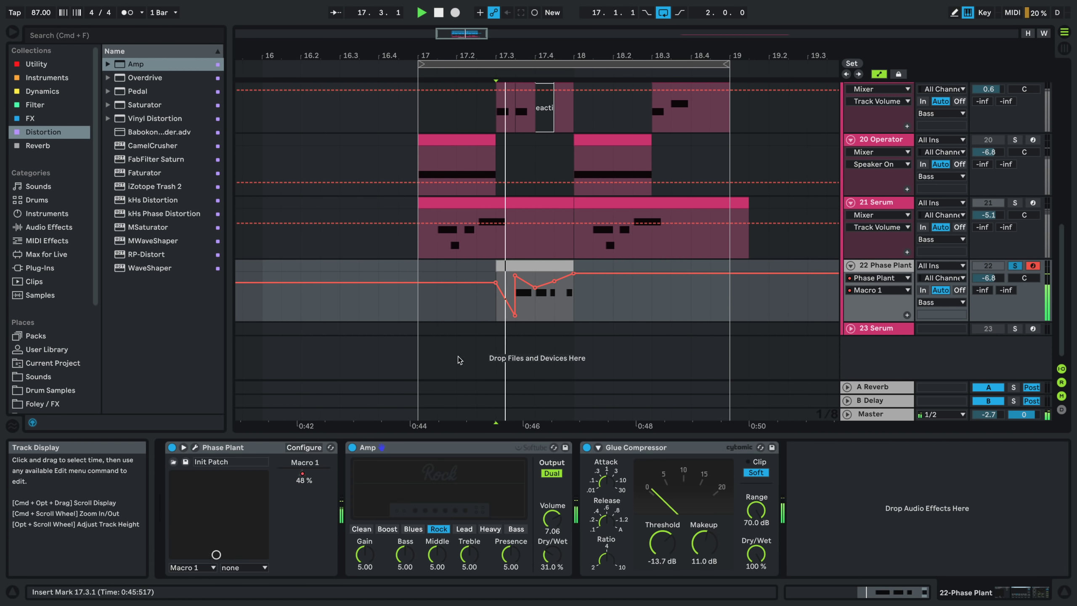
{"action": "left_click", "coordinate": [411, 529]}
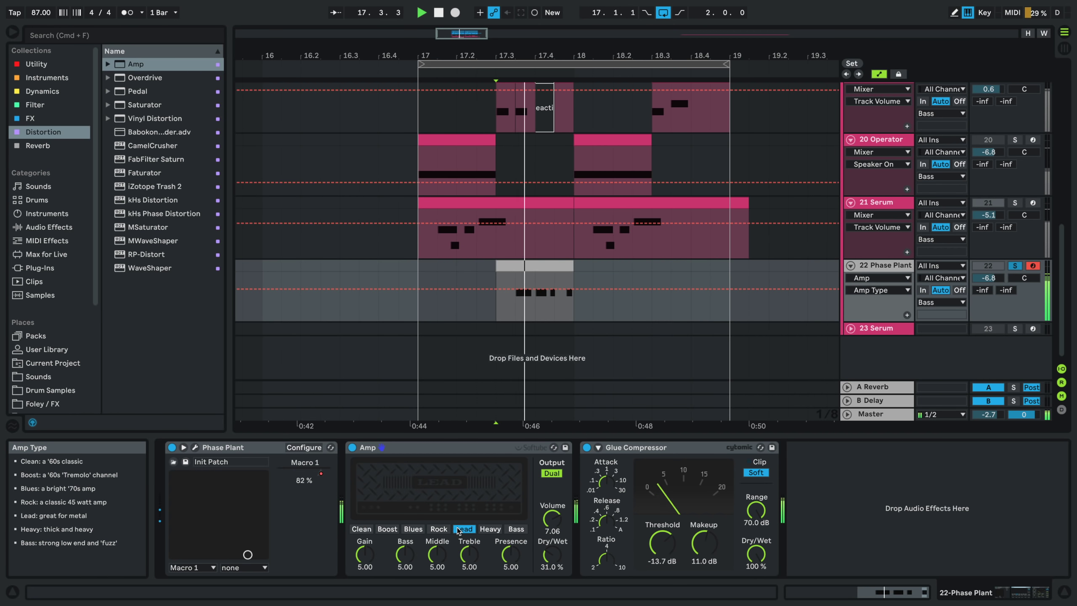
{"action": "left_click", "coordinate": [438, 529]}
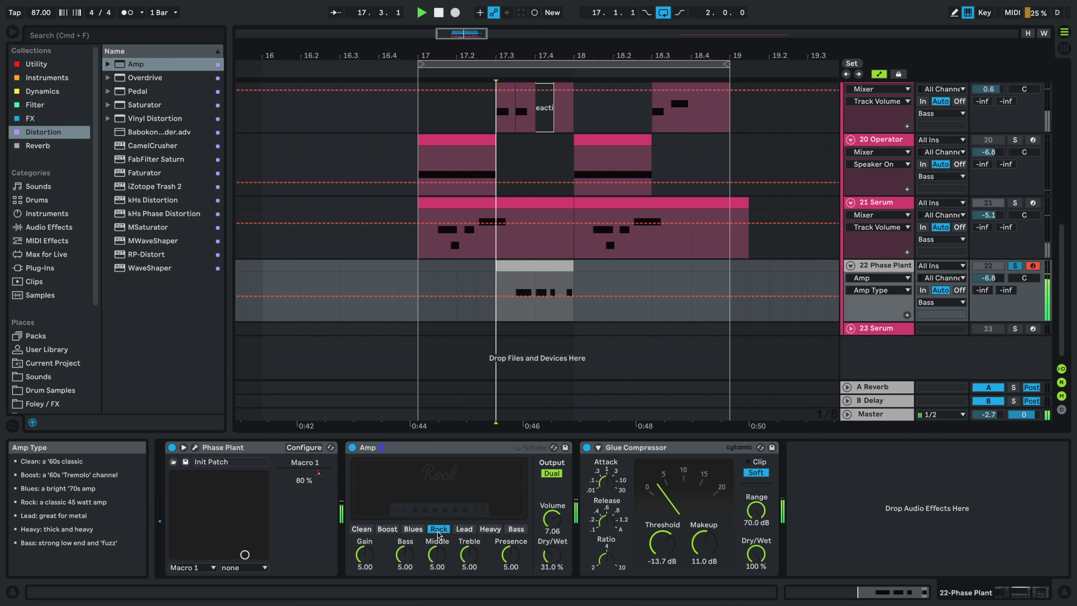
{"action": "mouse_move", "coordinate": [552, 519]}
{"action": "left_mouse_down"}
{"action": "mouse_move", "coordinate": [552, 486]}
{"action": "mouse_move", "coordinate": [552, 524]}
{"action": "left_mouse_up"}
{"action": "key", "text": "space"}
{"action": "key", "text": "space"}
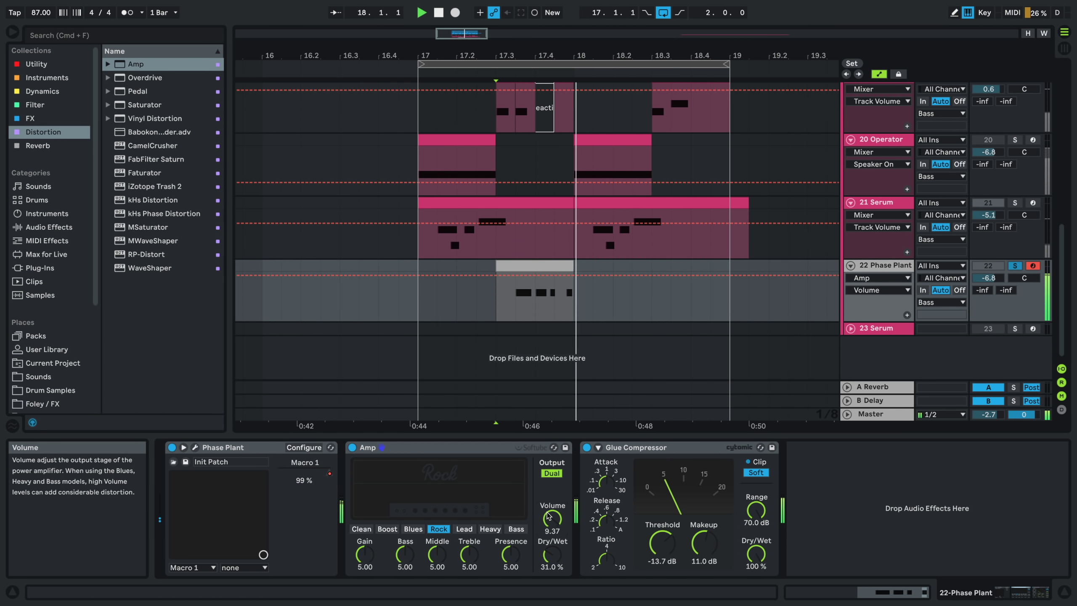
- Insert FabFilter Pro-Q 3 between Amp and Glue Compressor and add a bell cut at about 7.1 kHz
{"action": "left_click", "coordinate": [35, 104]}
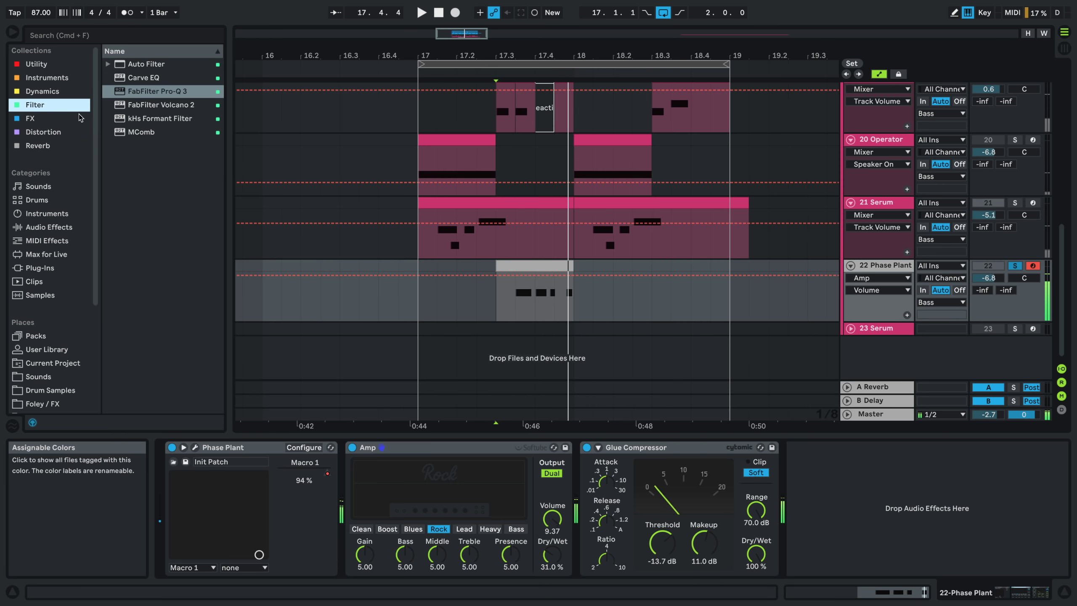
{"action": "left_click_drag", "start_coordinate": [157, 91], "coordinate": [611, 518]}
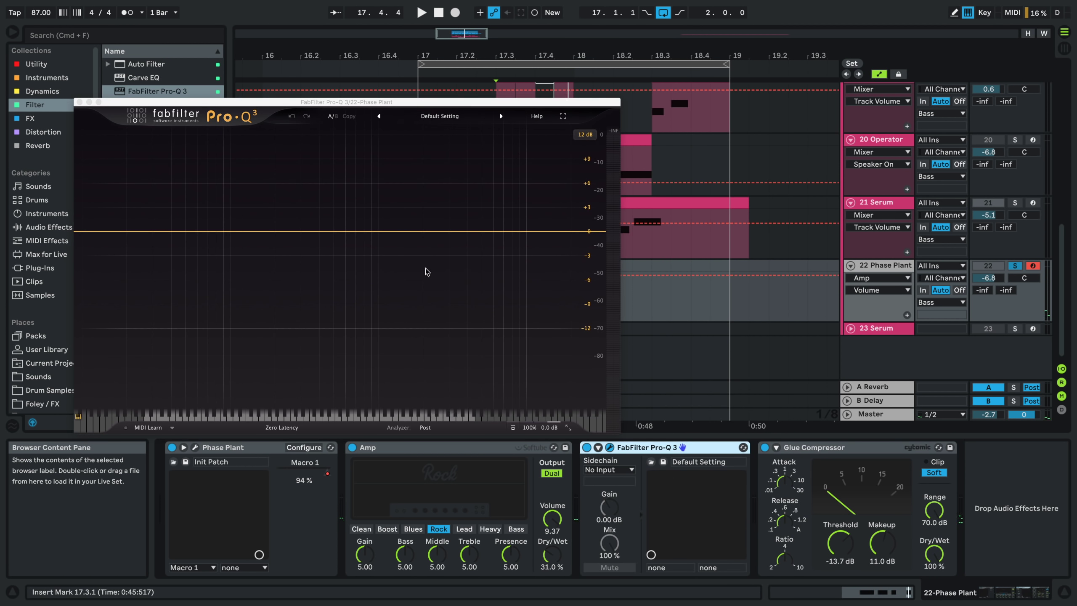
{"action": "left_click_drag", "start_coordinate": [510, 232], "coordinate": [505, 255]}
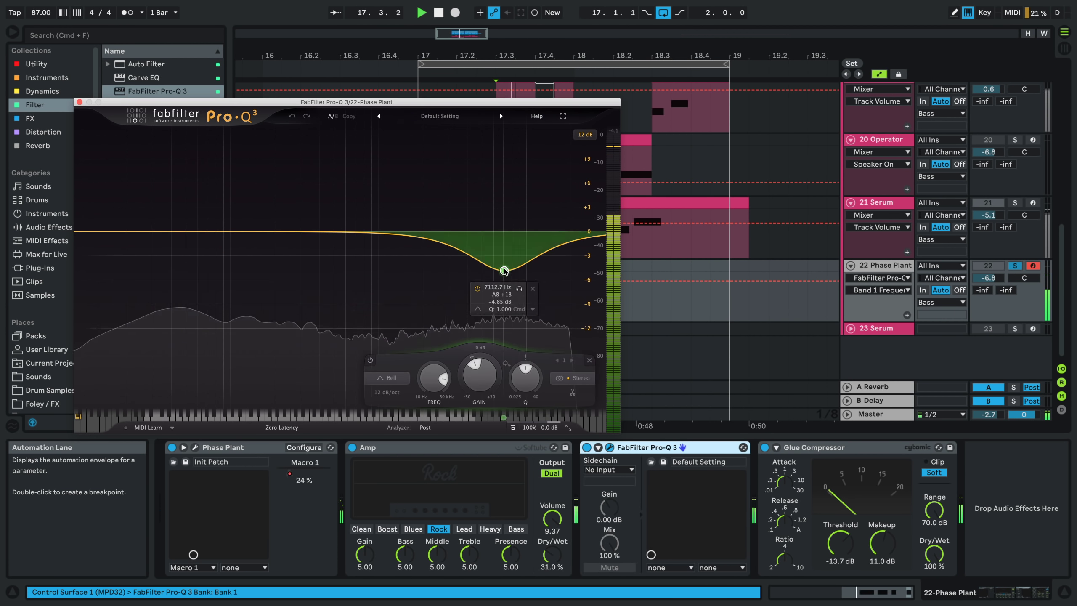
- Add bell boosts at about 4.9 kHz (+6.37 dB, Q 1.726), about 60 Hz, and about 1.5 kHz (+6.02 dB)
{"action": "left_click_drag", "start_coordinate": [352, 232], "coordinate": [480, 214]}
{"action": "scroll", "coordinate": [356, 175], "scroll_direction": "up", "scroll_amount": 5}
{"action": "scroll", "coordinate": [415, 220], "scroll_direction": "down", "scroll_amount": 3}
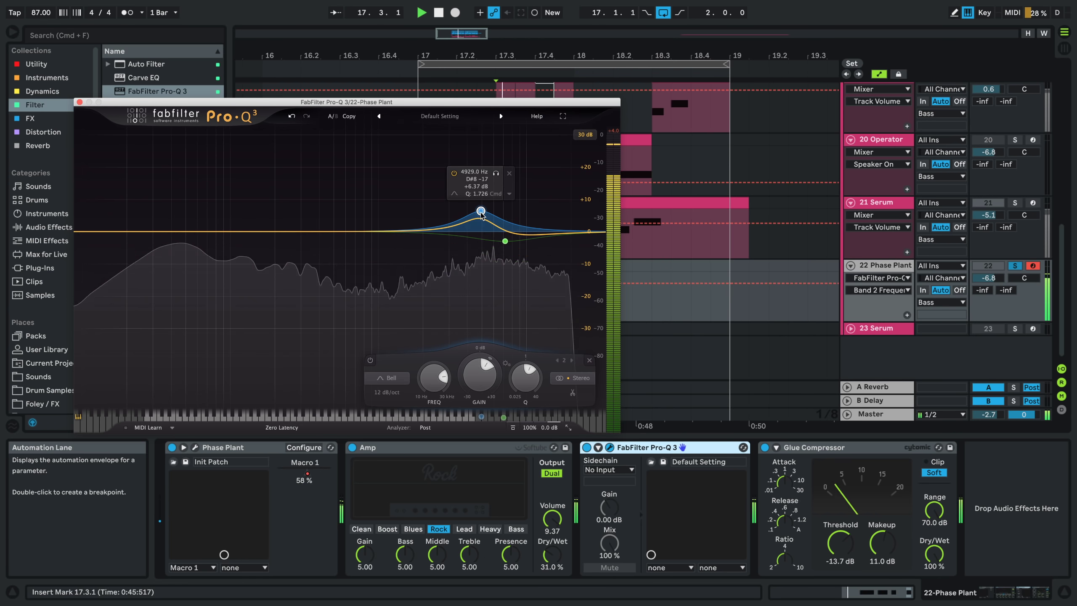
{"action": "left_click_drag", "start_coordinate": [236, 232], "coordinate": [199, 215]}
{"action": "left_click_drag", "start_coordinate": [276, 230], "coordinate": [338, 188]}
{"action": "left_click_drag", "start_coordinate": [391, 186], "coordinate": [407, 212]}
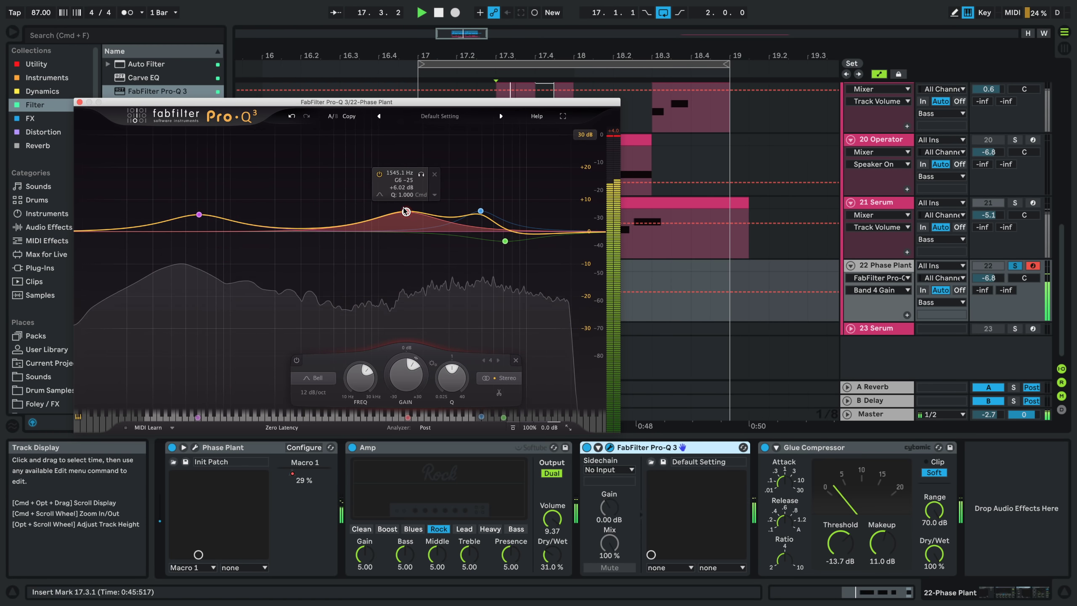
- Unsolo the Phase Plant track and reduce its low EQ boost to +1.67 dB at about 57 Hz, listening in the mix
{"action": "left_click", "coordinate": [1013, 271]}
{"action": "key", "text": "space"}
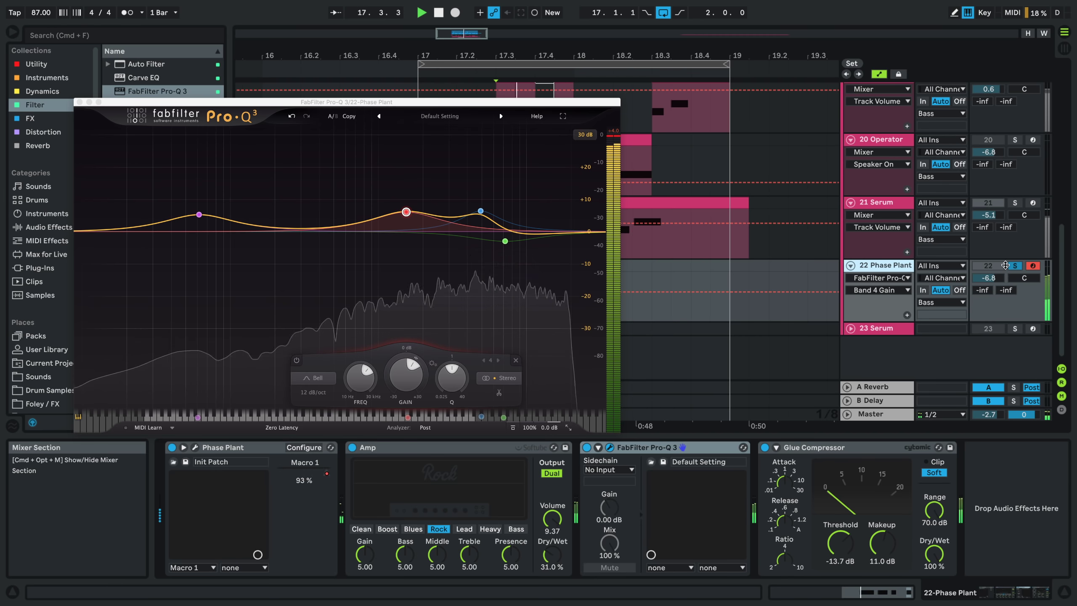
{"action": "left_click", "coordinate": [1014, 266]}
{"action": "key", "text": "space"}
{"action": "key", "text": "space"}
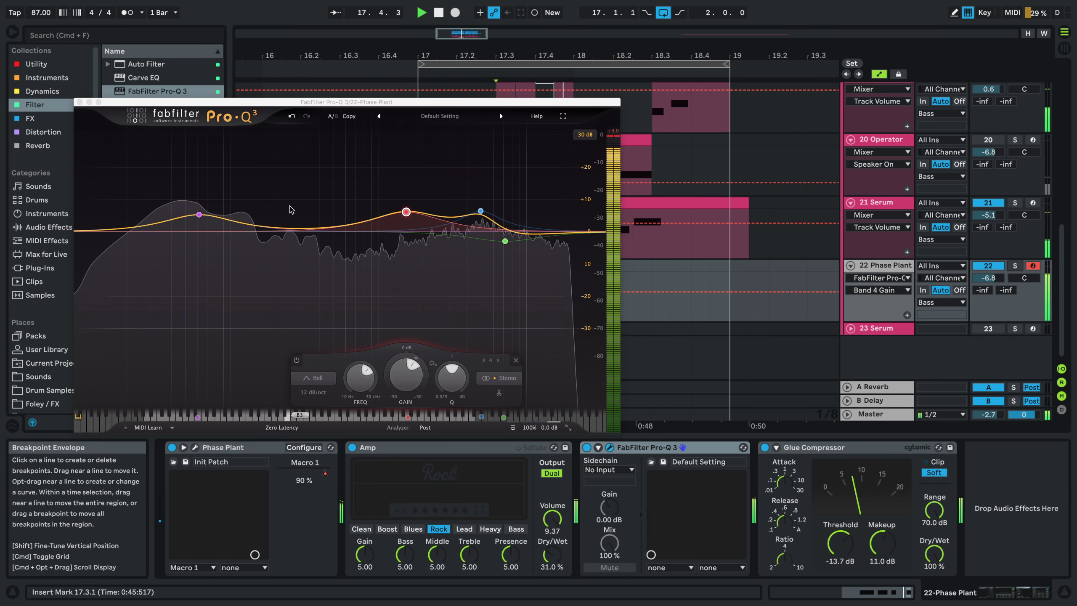
{"action": "left_click_drag", "start_coordinate": [199, 214], "coordinate": [195, 226]}
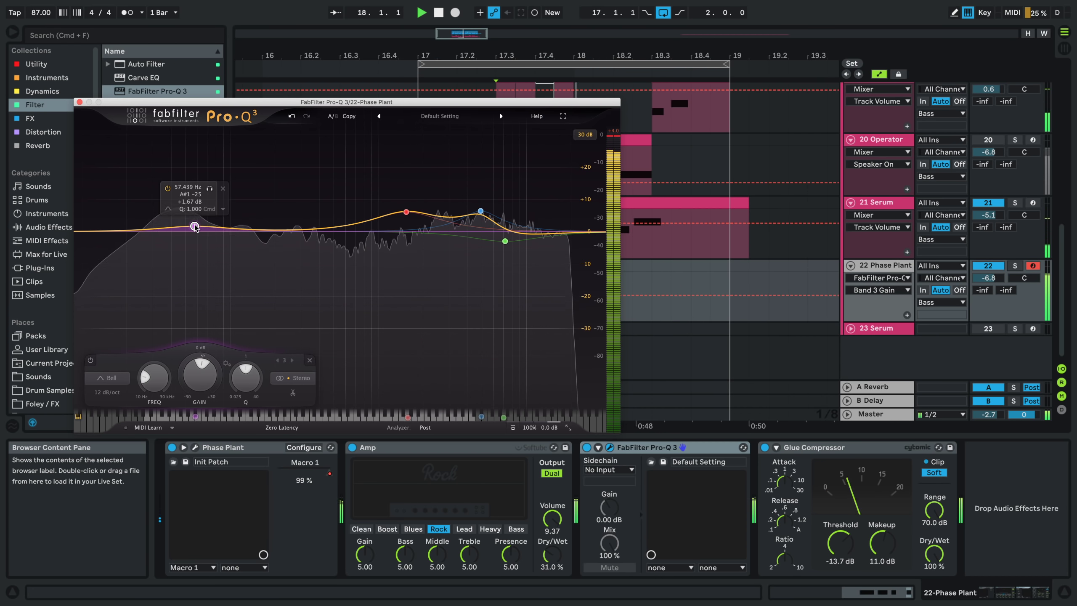
{"action": "key", "text": "space"}
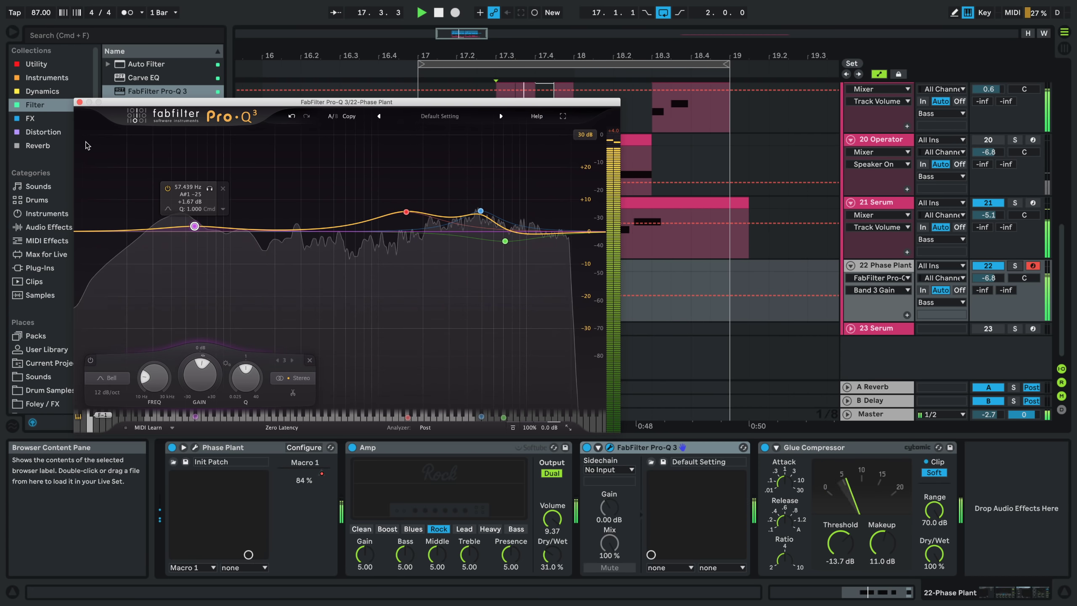
{"action": "left_click", "coordinate": [79, 103]}
- Hide the automation lanes, solo the 21 Serum track, and audition its bass clip from 17.1.1
{"action": "left_click", "coordinate": [405, 271]}
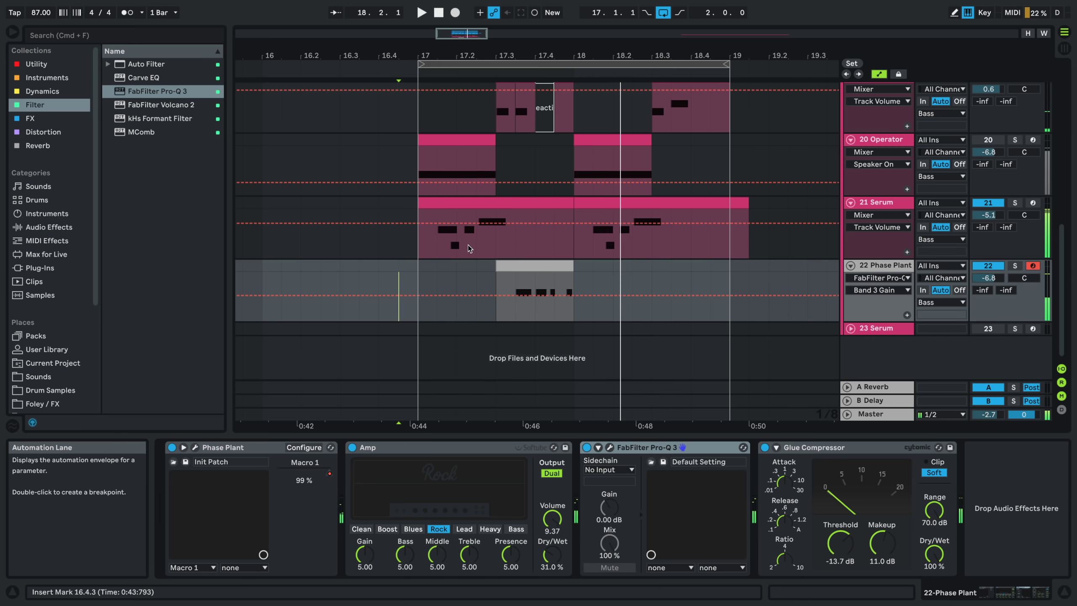
{"action": "key", "text": "space"}
{"action": "key", "text": "a"}
{"action": "left_click", "coordinate": [421, 244]}
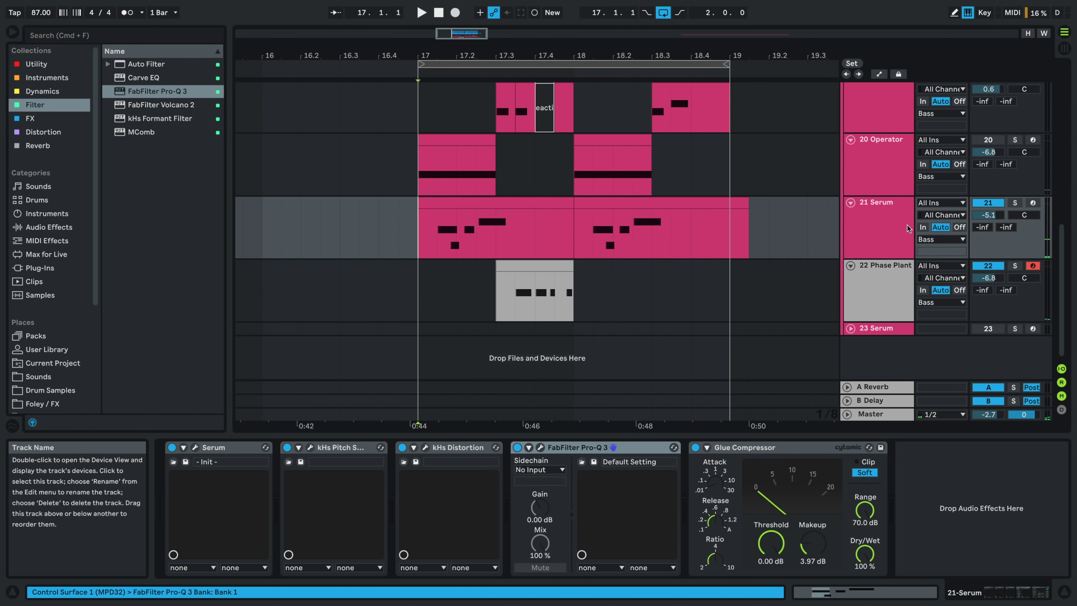
{"action": "left_click", "coordinate": [1015, 203]}
{"action": "key", "text": "space"}
{"action": "left_click", "coordinate": [494, 207]}
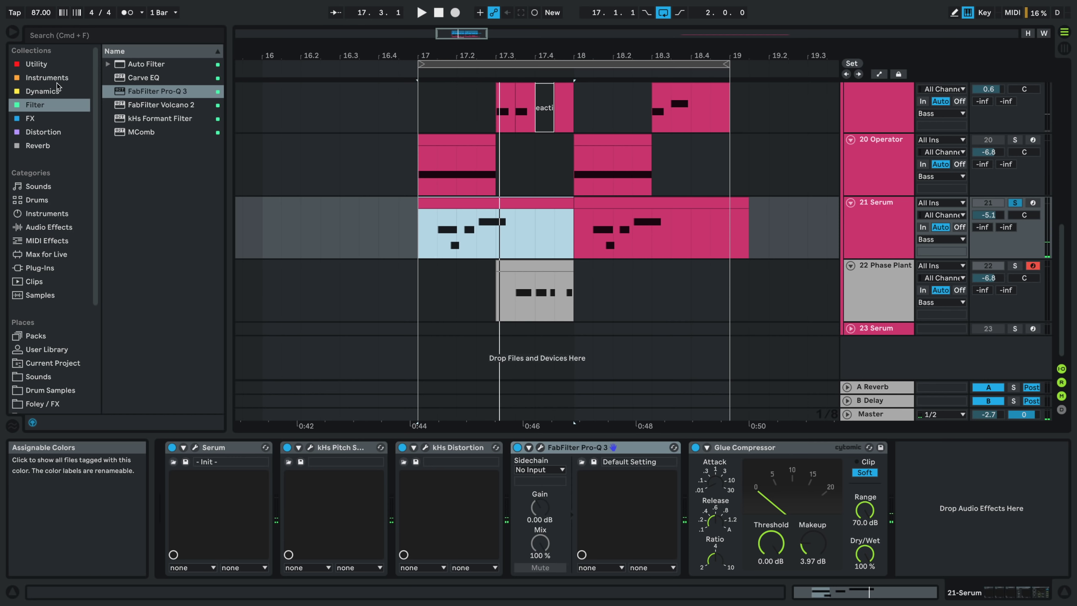
- Insert an Amp between Pro-Q 3 and Glue Compressor on the 21 Serum track and audition it from the first note
{"action": "left_click", "coordinate": [42, 130]}
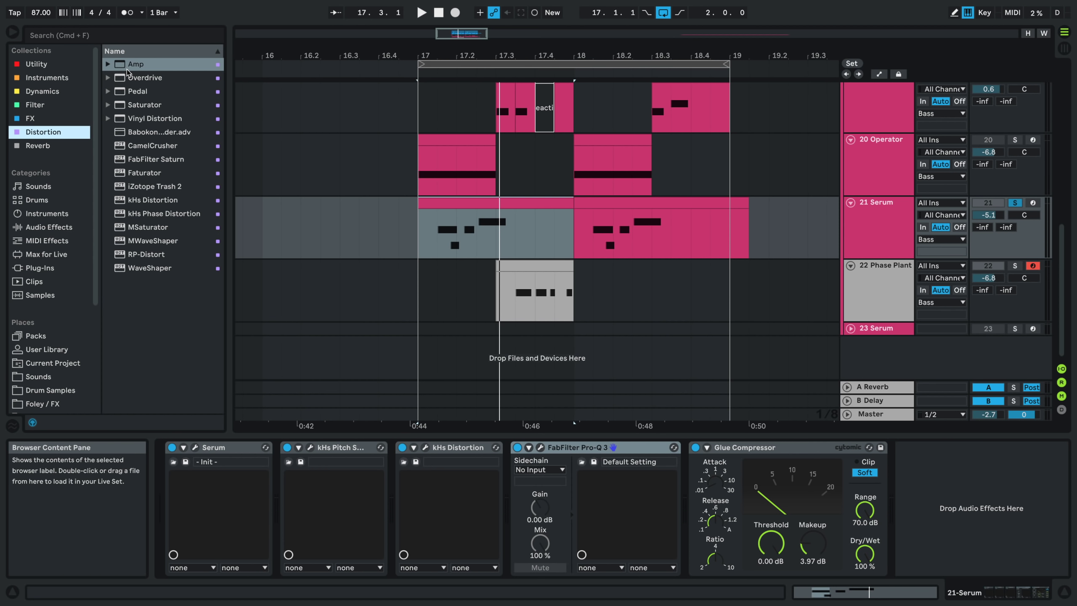
{"action": "key", "text": "Return"}
{"action": "key", "text": "space"}
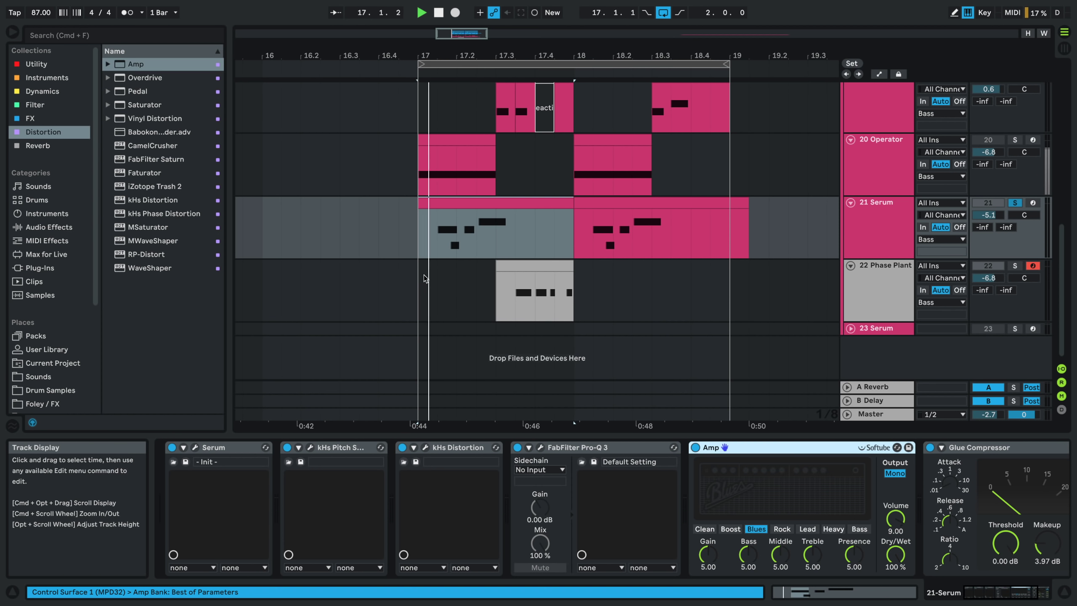
{"action": "left_click", "coordinate": [439, 248]}
{"action": "key", "text": "space"}
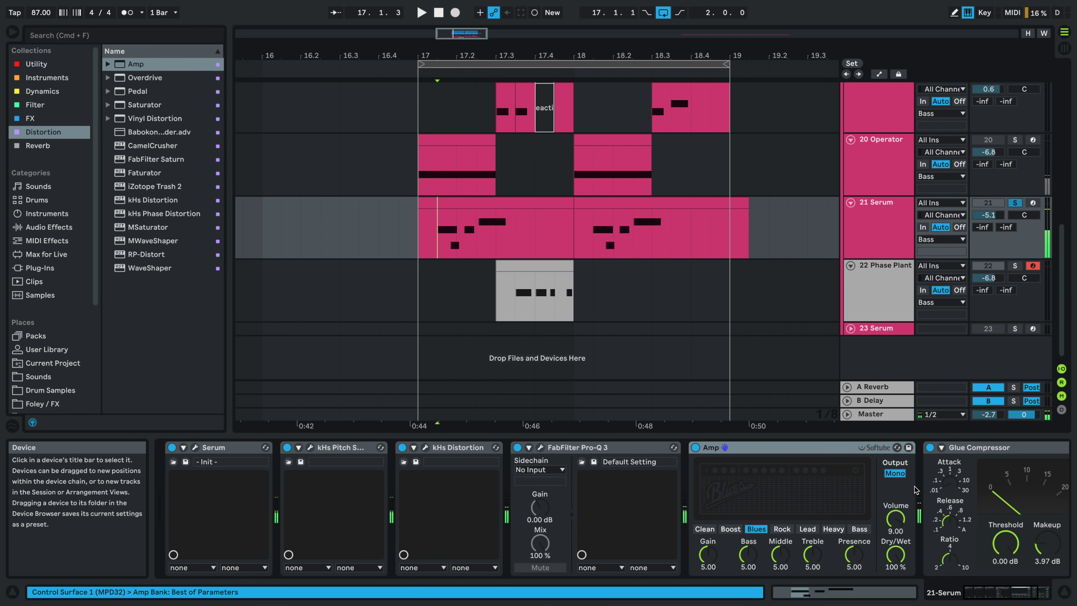
- Set the Serum track's Amp to Dual output and Rock type, with volume 5.79 and dry/wet 42.9%
{"action": "left_click", "coordinate": [895, 473]}
{"action": "left_click_drag", "start_coordinate": [894, 517], "coordinate": [895, 544]}
{"action": "key", "text": "space"}
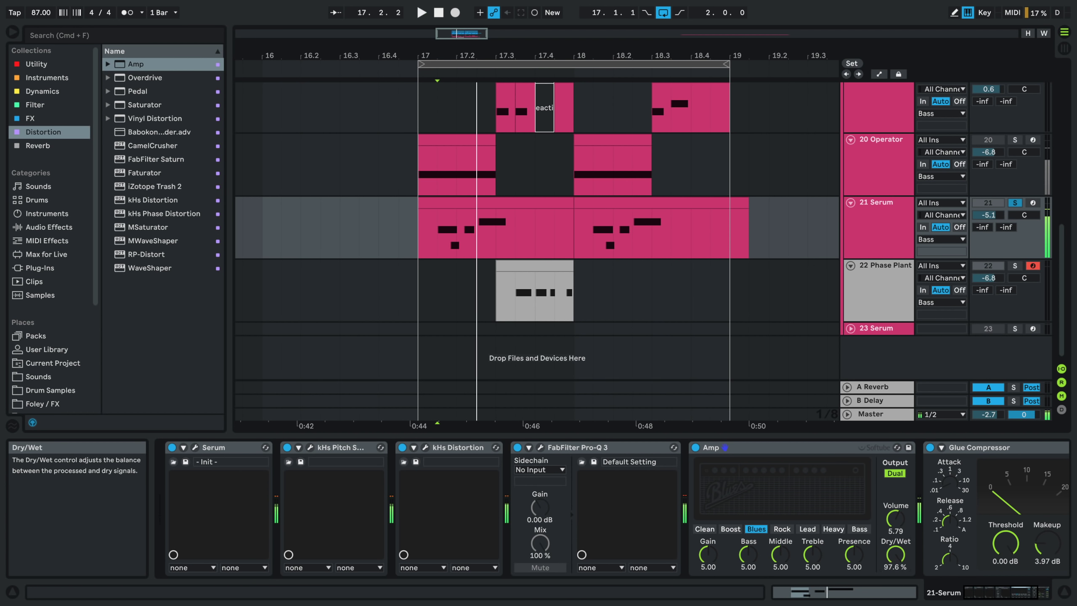
{"action": "left_click", "coordinate": [783, 528]}
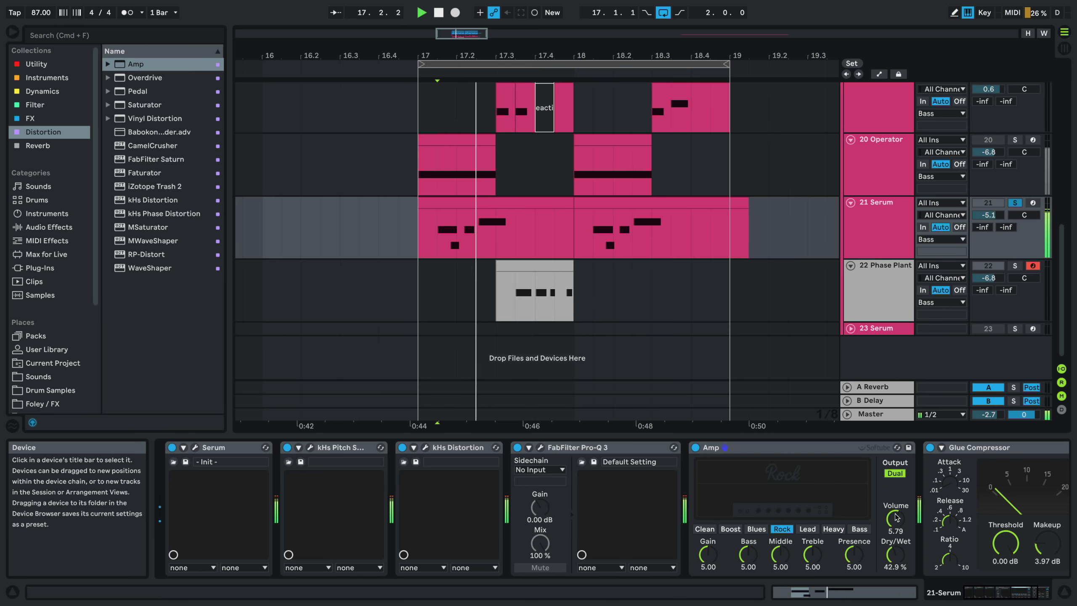
- Compare the Serum Amp's Lead, Blues, Heavy and Rock types, then settle on Blues with the volume at 3.89
{"action": "left_click", "coordinate": [806, 531]}
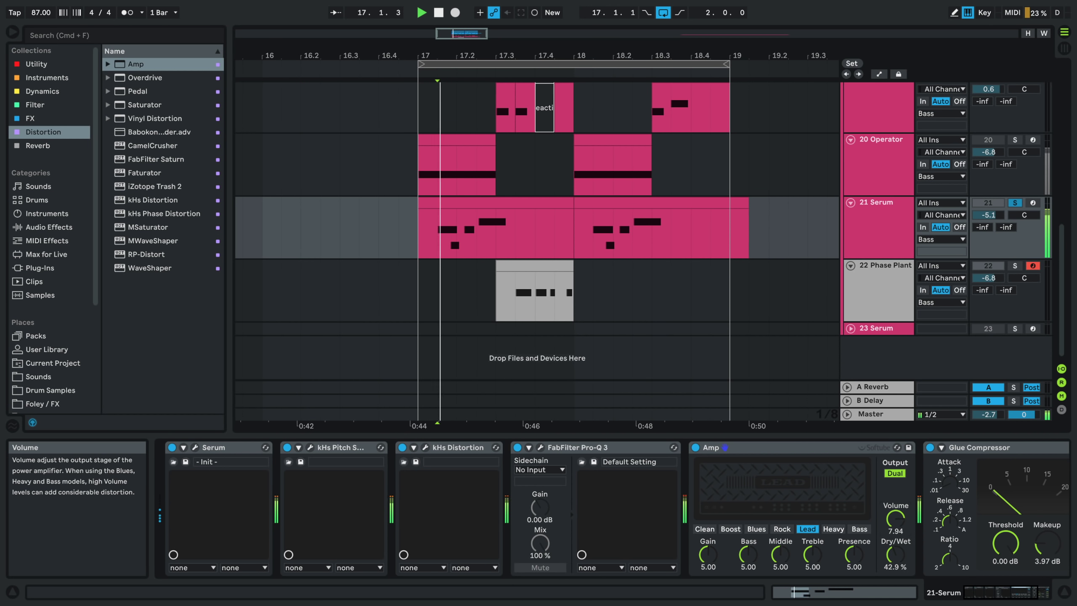
{"action": "left_click", "coordinate": [755, 529]}
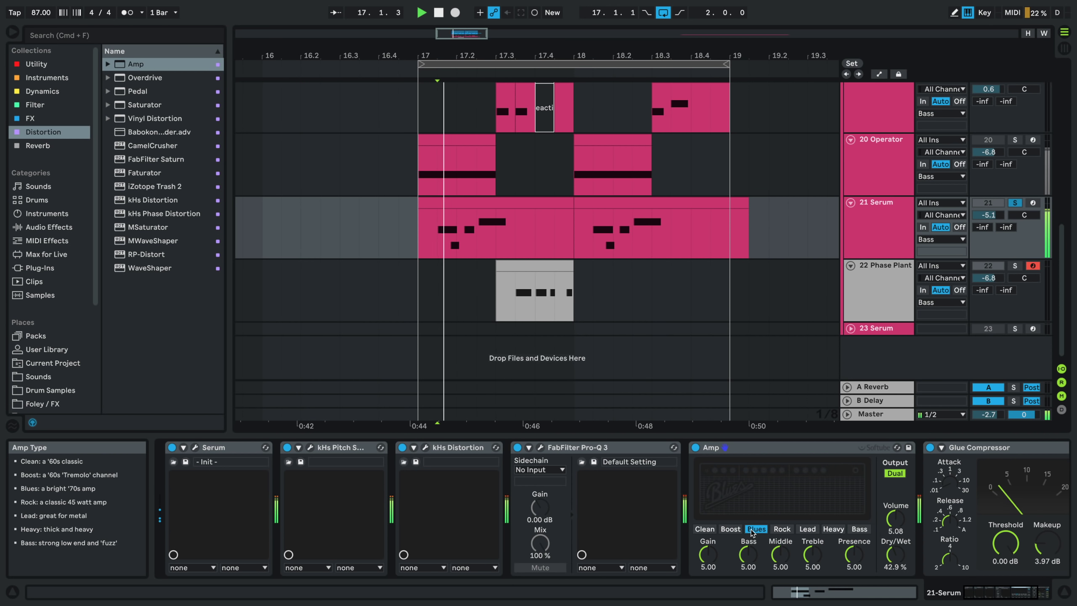
{"action": "left_click", "coordinate": [821, 531]}
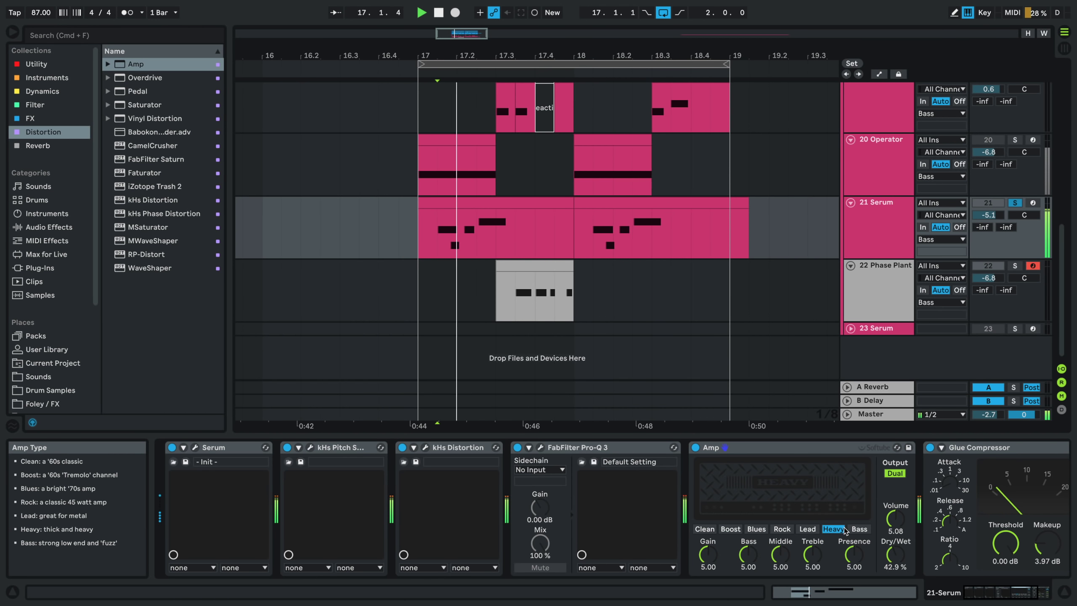
{"action": "left_click", "coordinate": [783, 530]}
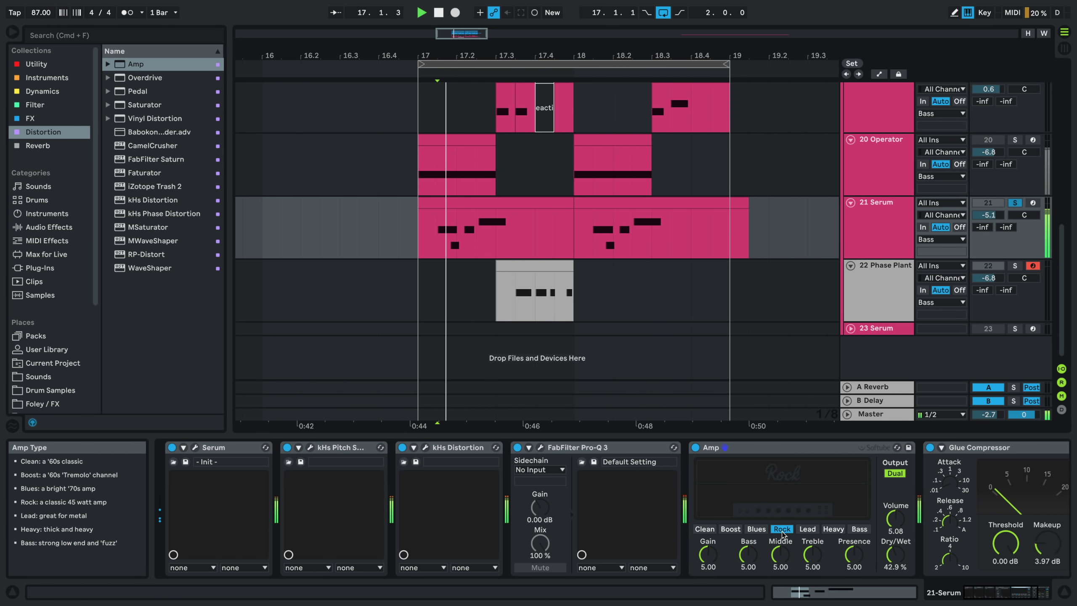
{"action": "left_click", "coordinate": [759, 530]}
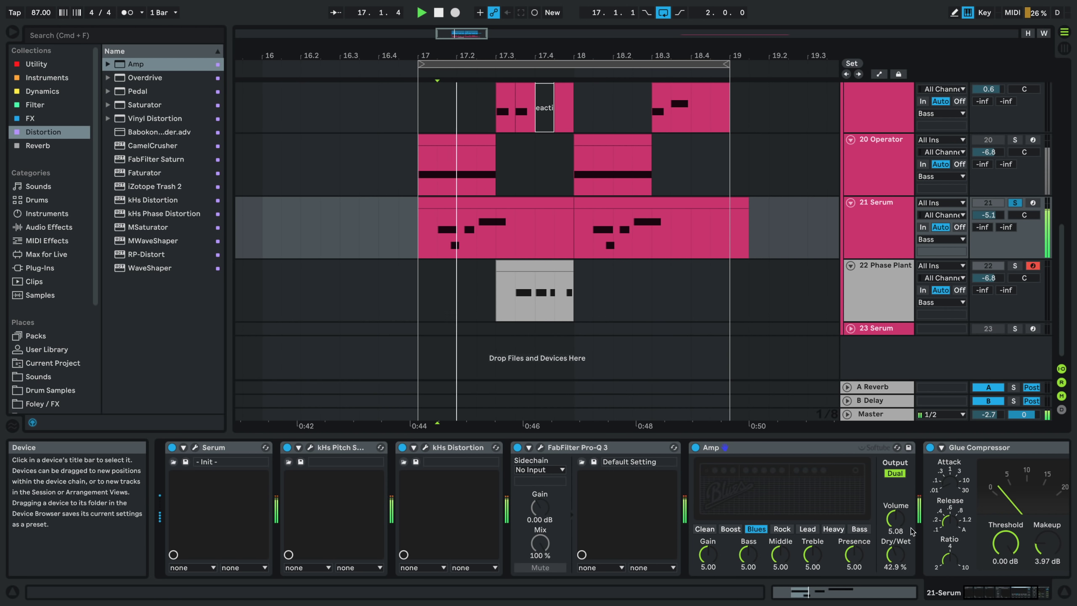
{"action": "left_click_drag", "start_coordinate": [912, 532], "coordinate": [912, 542]}
- Unsolo the 21 Serum track and play the amped bass within the full mix
{"action": "key", "text": "space"}
{"action": "left_click", "coordinate": [1014, 203]}
{"action": "key", "text": "space"}
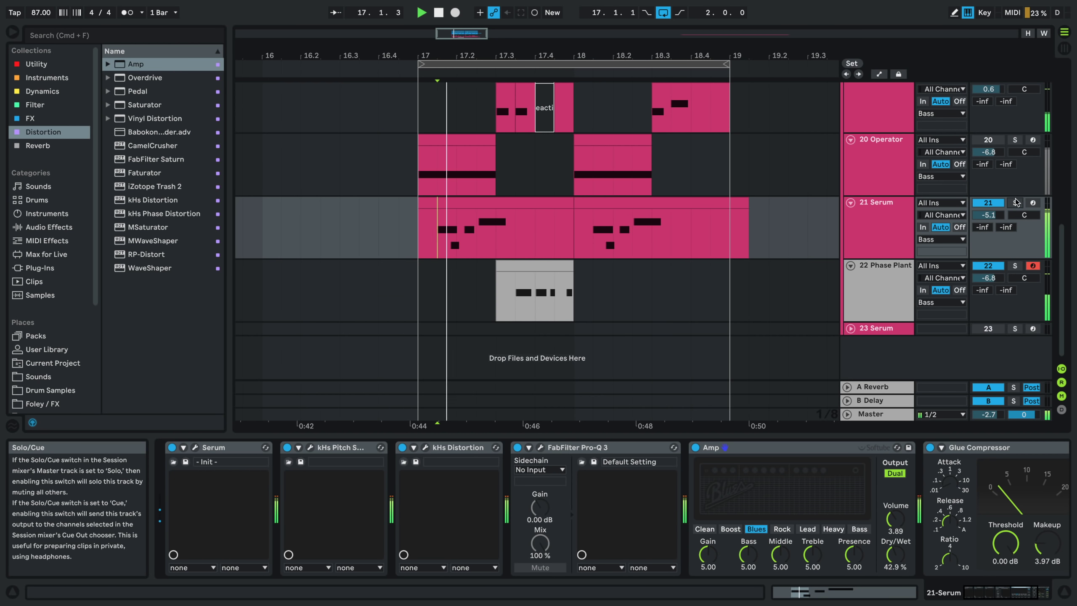
- Set the Serum Amp's treble to 4.05, middle to 5.94 and bass to 6.83 while auditioning the loop
{"action": "left_click_drag", "start_coordinate": [812, 554], "coordinate": [812, 571]}
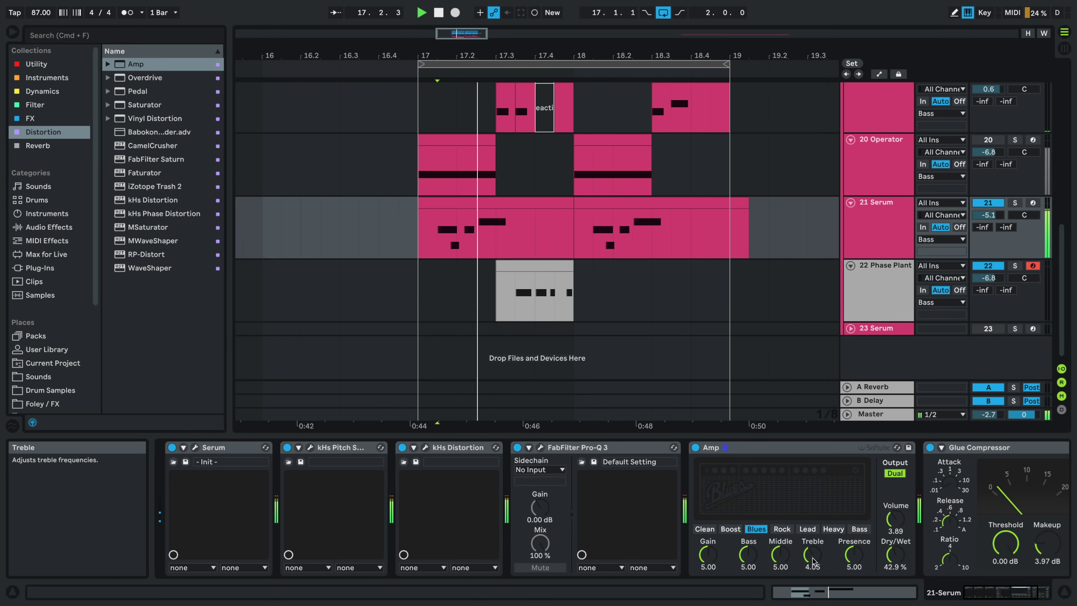
{"action": "key", "text": "space"}
{"action": "key", "text": "space"}
{"action": "mouse_move", "coordinate": [780, 554]}
{"action": "left_mouse_down"}
{"action": "mouse_move", "coordinate": [780, 533]}
{"action": "mouse_move", "coordinate": [780, 571]}
{"action": "left_mouse_up"}
{"action": "key", "text": "space"}
{"action": "key", "text": "space"}
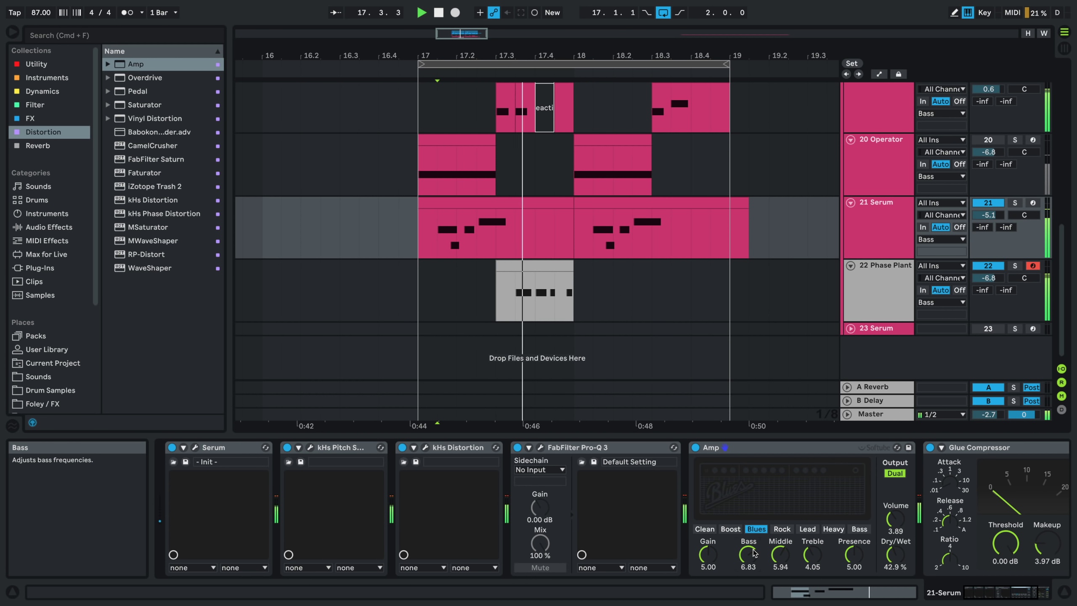
{"action": "key", "text": "space"}
{"action": "key", "text": "space"}
- Play the loop from 17.1.1 and lower the 21 Serum track volume to -5.6 dB
{"action": "left_click", "coordinate": [417, 244]}
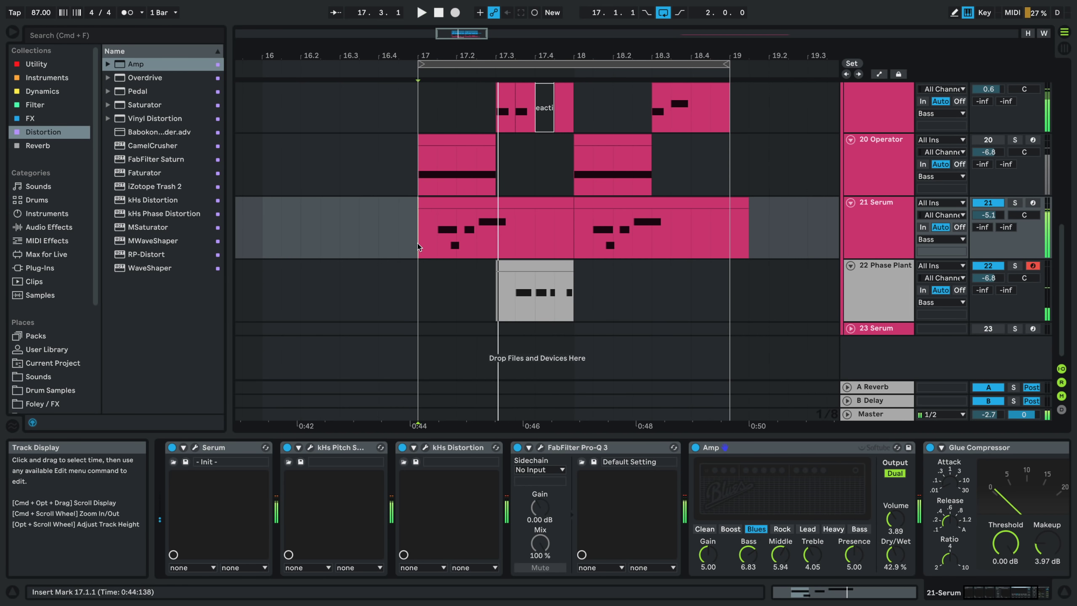
{"action": "key", "text": "space"}
{"action": "key", "text": "space"}
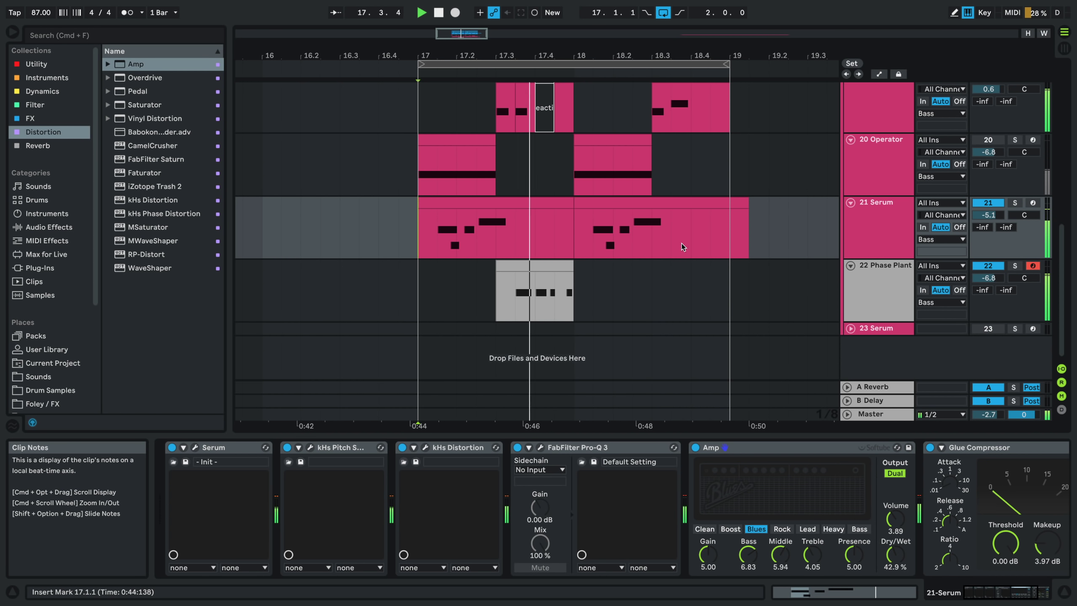
{"action": "key", "text": "space"}
{"action": "key", "text": "space"}
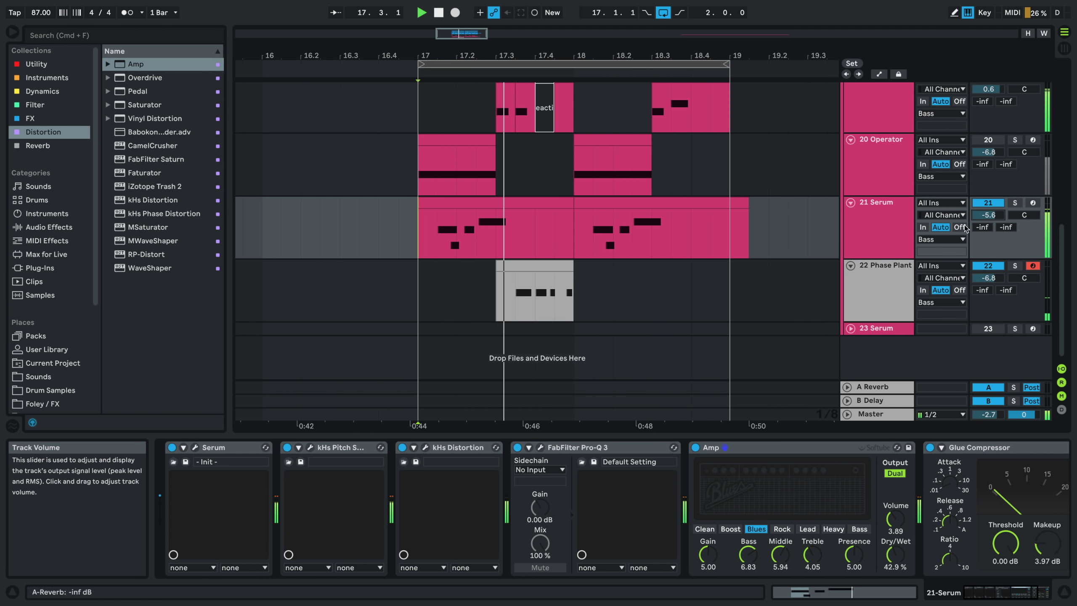
- Raise the 22 Phase Plant track volume to -1.2 dB and audition its clip from 17.3.1
{"action": "left_click", "coordinate": [988, 282]}
{"action": "mouse_move", "coordinate": [988, 281]}
{"action": "left_mouse_down"}
{"action": "mouse_move", "coordinate": [988, 257]}
{"action": "mouse_move", "coordinate": [988, 279]}
{"action": "left_mouse_up"}
{"action": "key", "text": "space"}
{"action": "key", "text": "space"}
{"action": "key", "text": "space"}
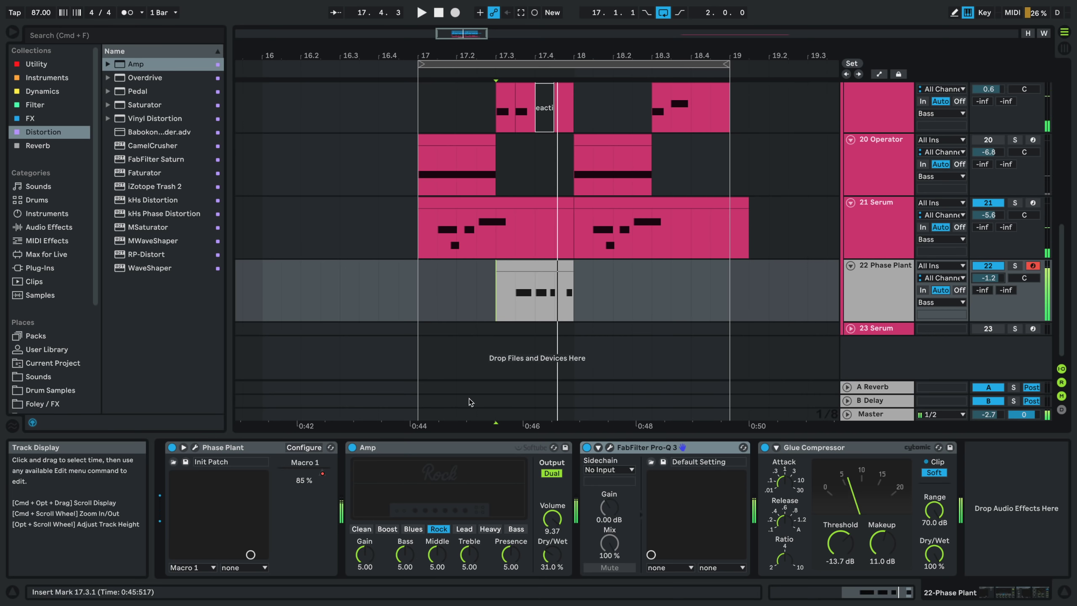
- Show the Phase Plant track's Macro 1 automation and delete its envelope between 17.3.1 and 18.3.1
{"action": "left_click", "coordinate": [889, 301]}
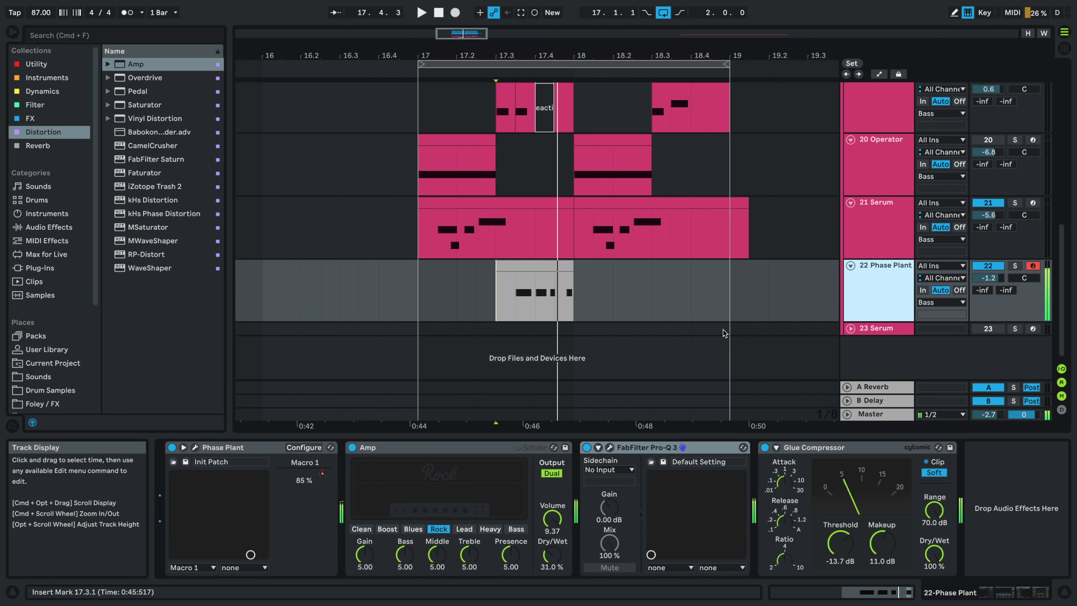
{"action": "key", "text": "space"}
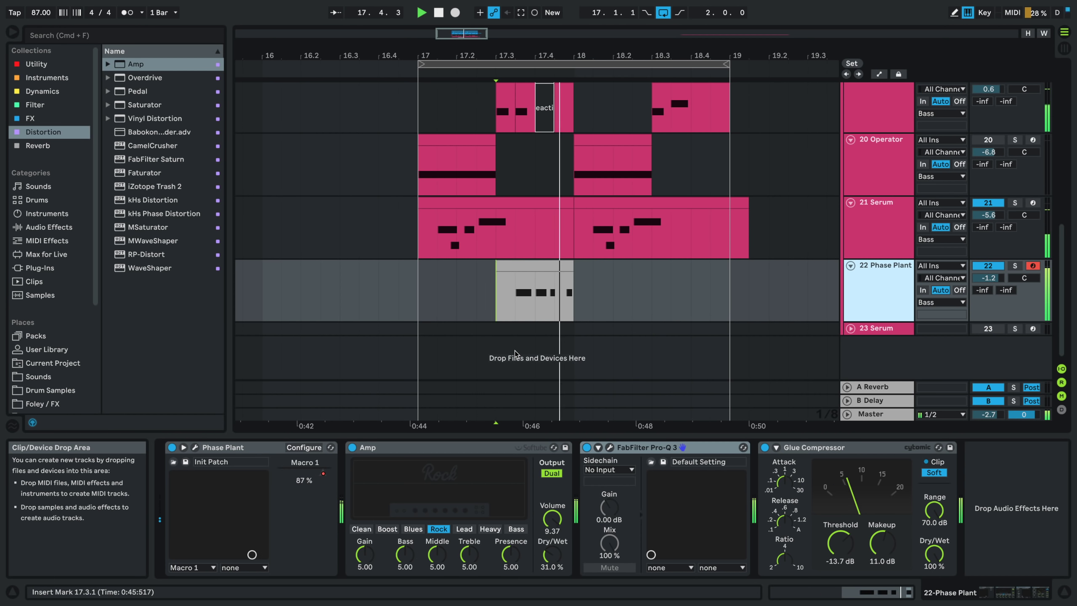
{"action": "key", "text": "a"}
{"action": "left_click", "coordinate": [306, 469]}
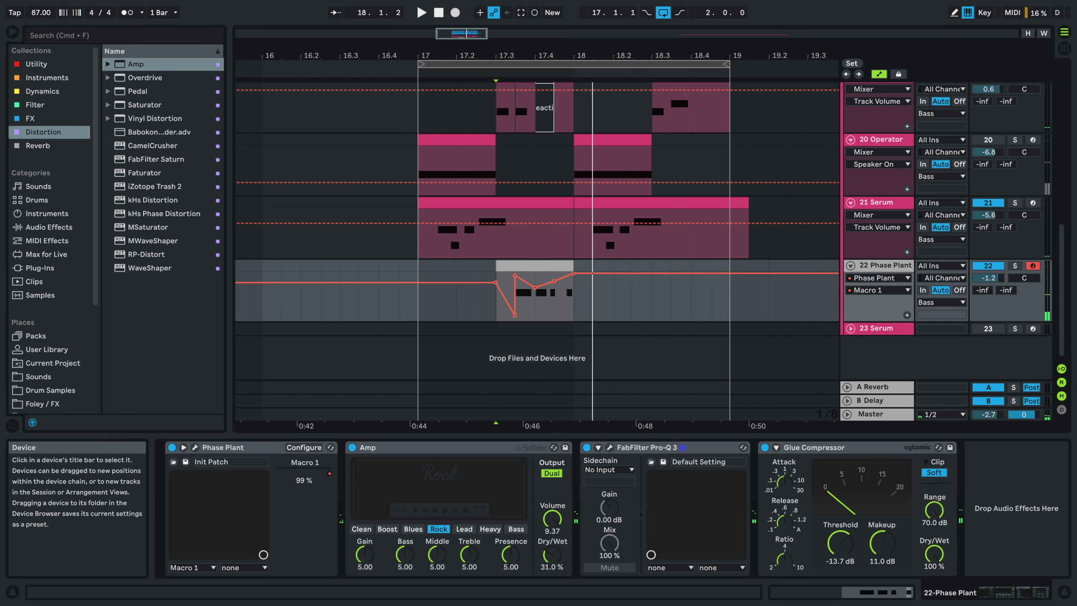
{"action": "left_click_drag", "start_coordinate": [495, 305], "coordinate": [651, 306]}
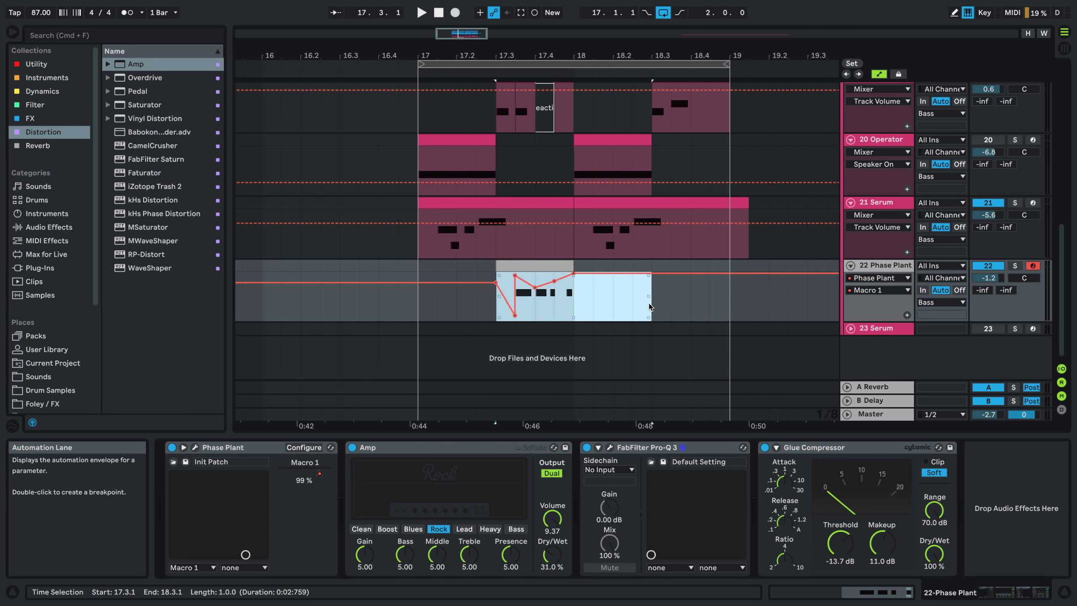
{"action": "key", "text": "Delete"}
- Draw new Macro 1 breakpoints around 17.4 that drop the value from about 0.95 to 0.81, auditioning the result
{"action": "left_click", "coordinate": [503, 317]}
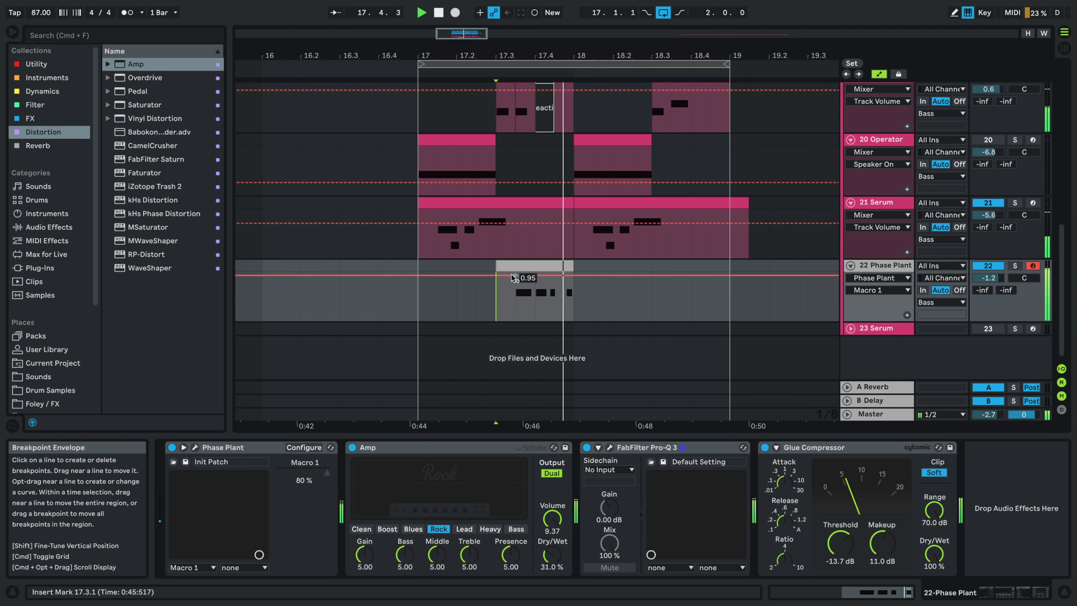
{"action": "left_click", "coordinate": [530, 275]}
{"action": "left_click_drag", "start_coordinate": [535, 276], "coordinate": [555, 283]}
{"action": "key", "text": "space"}
{"action": "key", "text": "space"}
{"action": "key", "text": "space"}
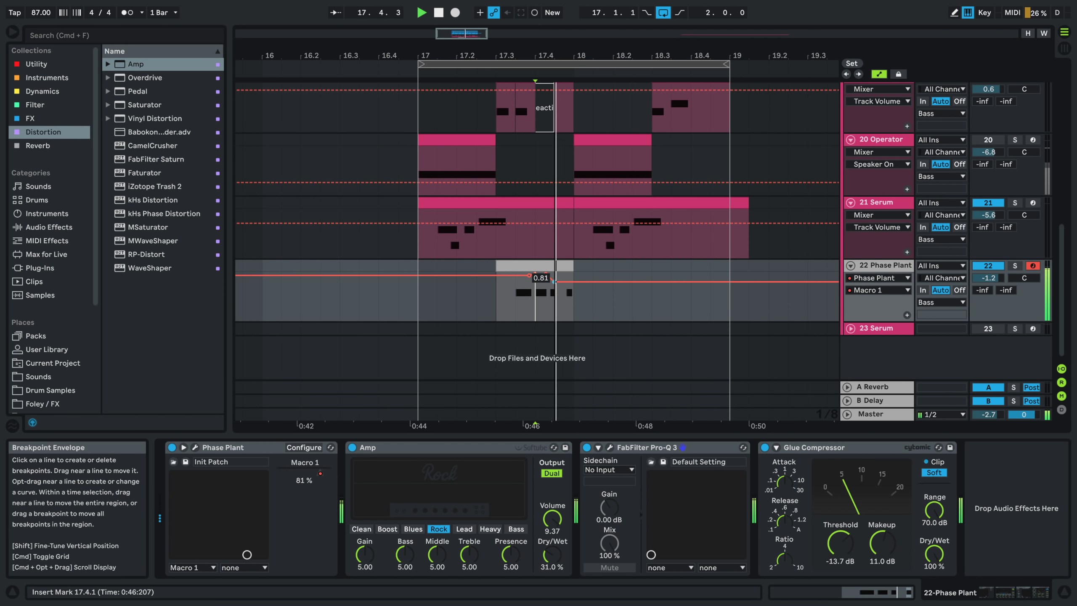
- Replay the Phase Plant clip repeatedly from 17.3.1 to judge the new Macro 1 automation in the mix
{"action": "left_click", "coordinate": [513, 294]}
{"action": "key", "text": "space"}
{"action": "key", "text": "space"}
{"action": "left_click", "coordinate": [498, 297]}
{"action": "key", "text": "space"}
{"action": "key", "text": "space"}
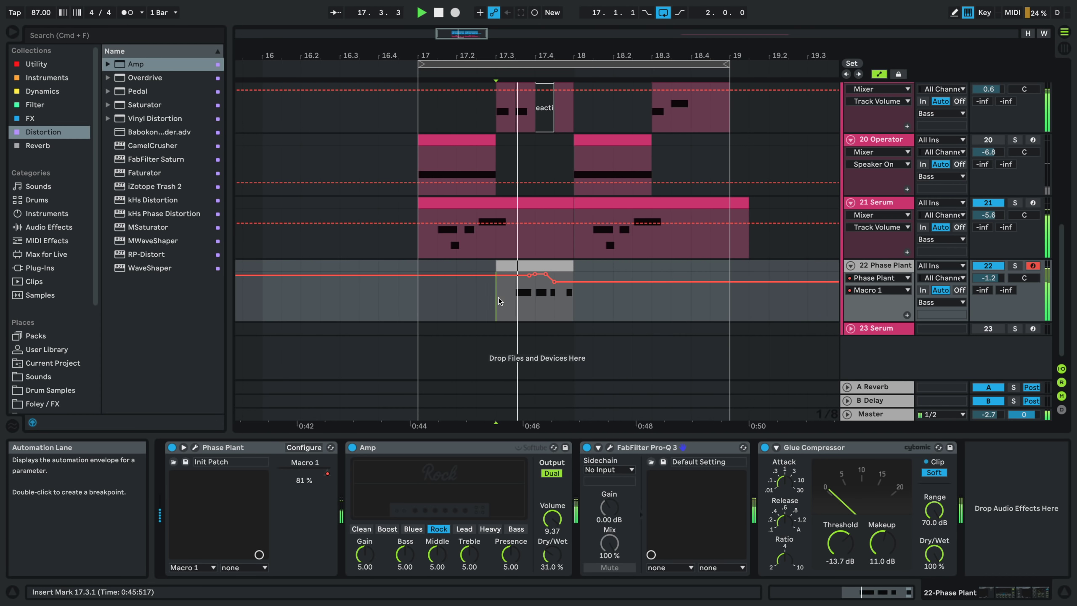
{"action": "key", "text": "space"}
{"action": "key", "text": "space"}
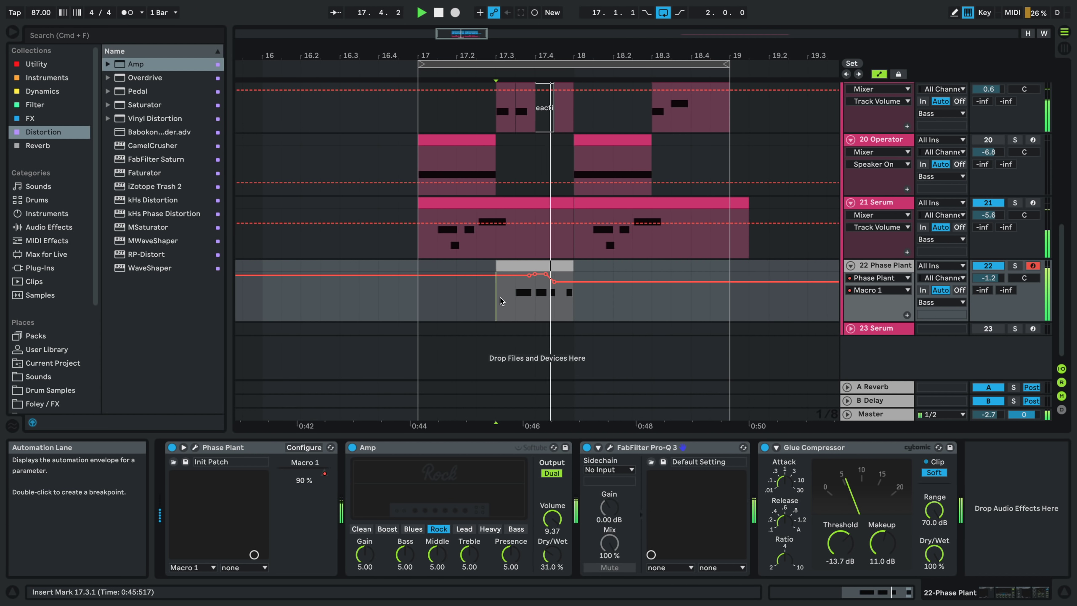
{"action": "key", "text": "space"}
{"action": "key", "text": "space"}
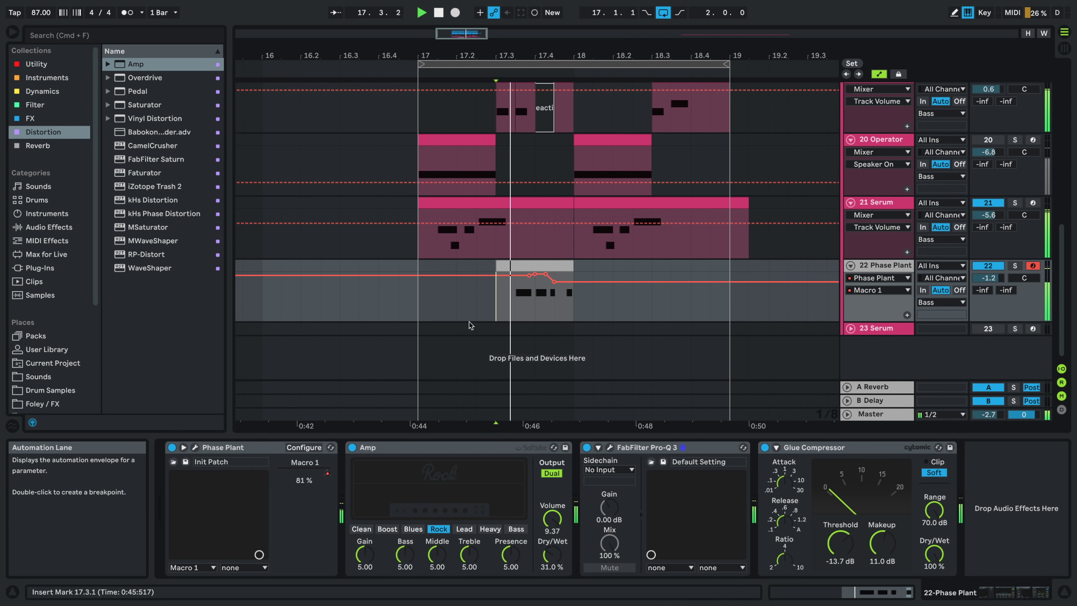
- Open the Phase Plant synth on track 22, check the decay and sustain of its oscillator envelope, and close it
{"action": "left_click", "coordinate": [196, 447]}
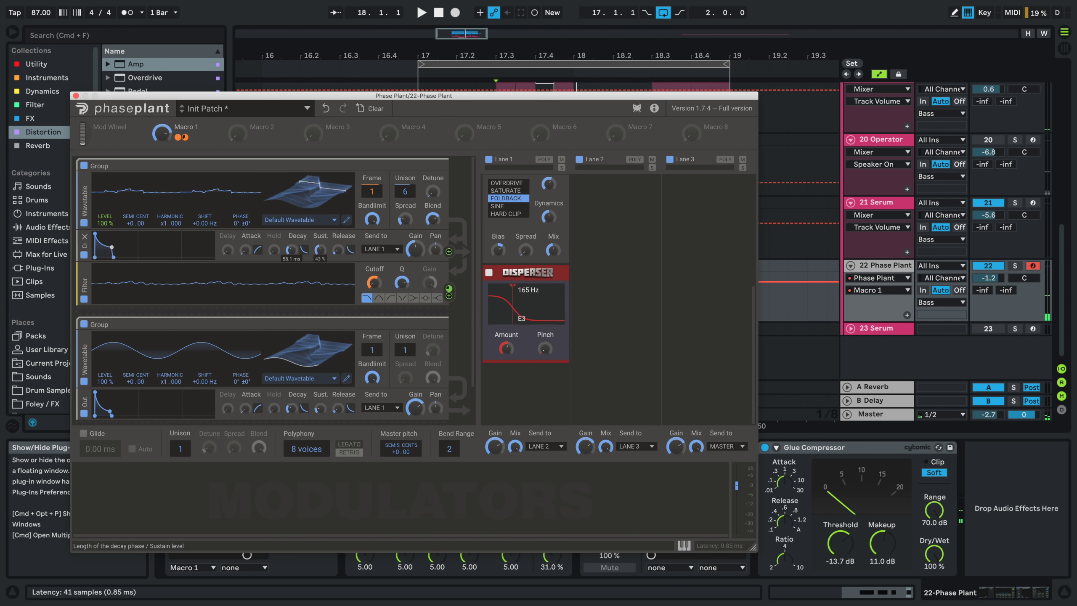
{"action": "key", "text": "space"}
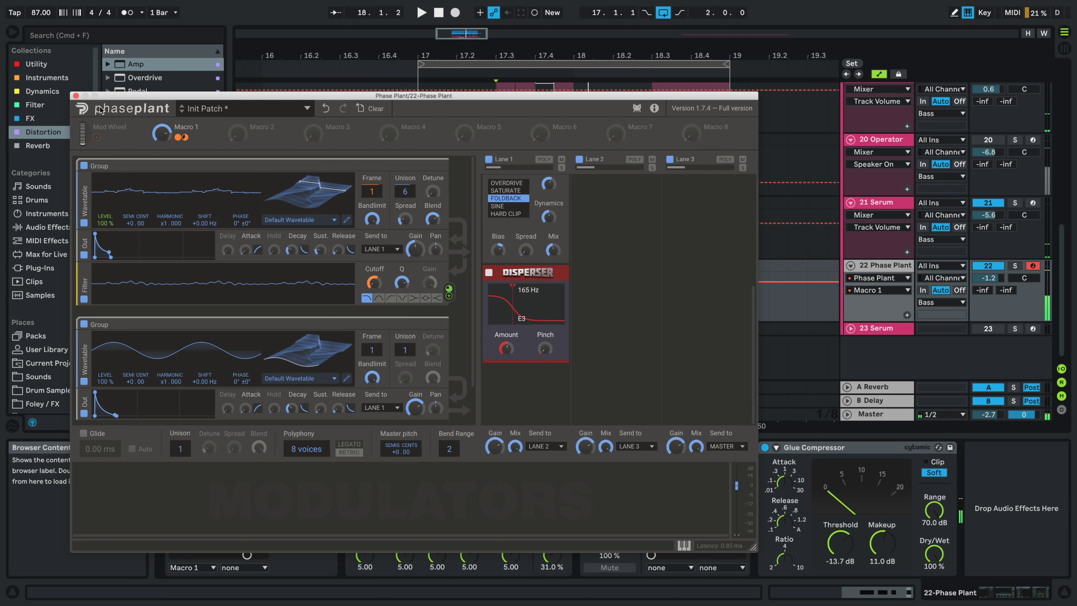
{"action": "left_click", "coordinate": [76, 95]}
{"action": "key", "text": "space"}
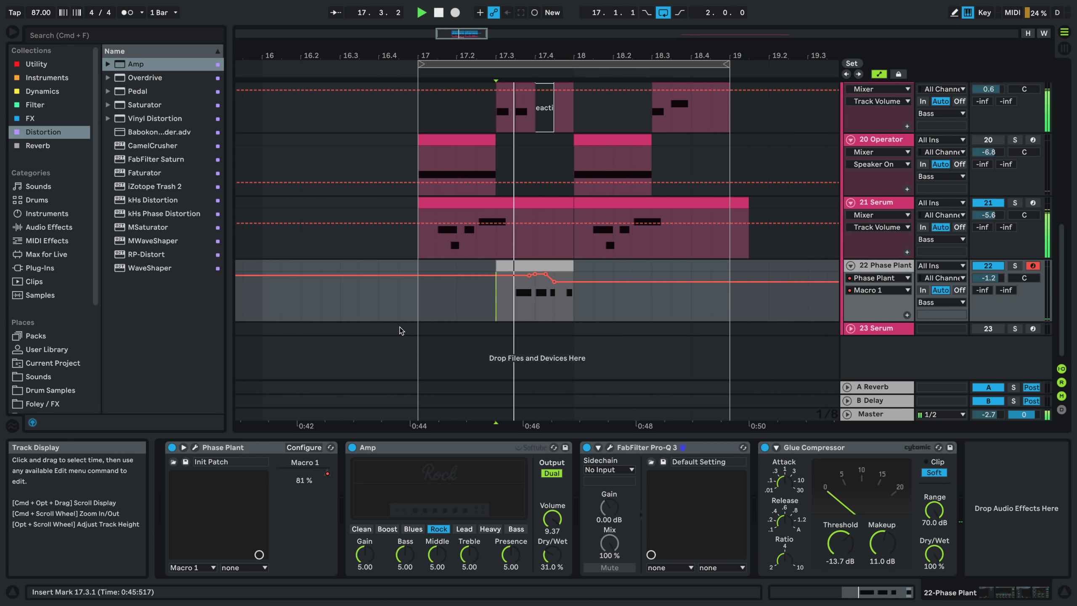
- Play the loop from 17.1.1 to hear the Phase Plant bass together with the other layers
{"action": "key", "text": "space"}
{"action": "key", "text": "space"}
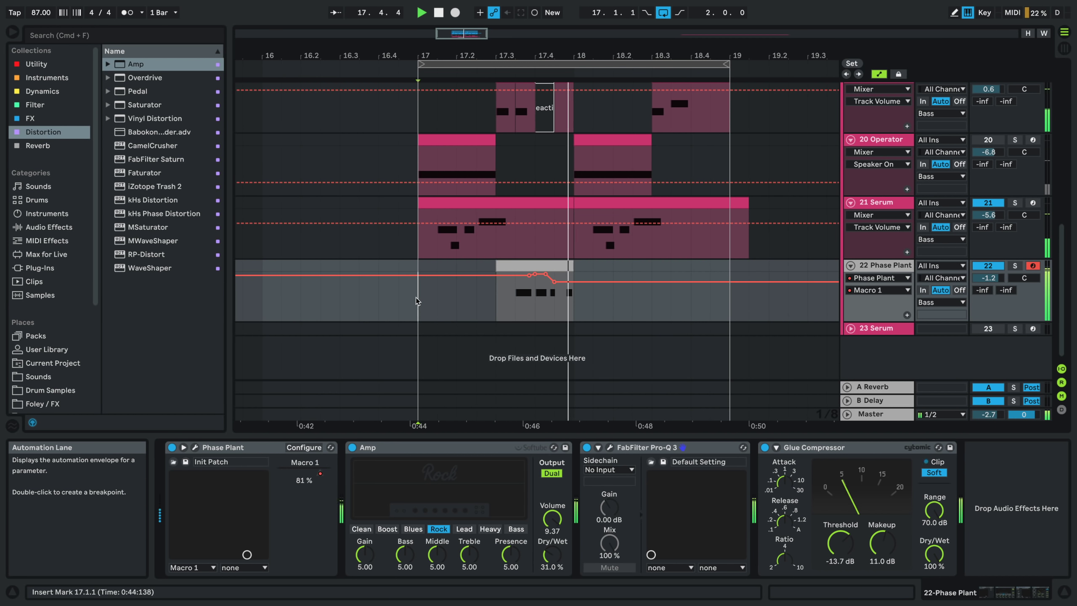
{"action": "left_click", "coordinate": [418, 293]}
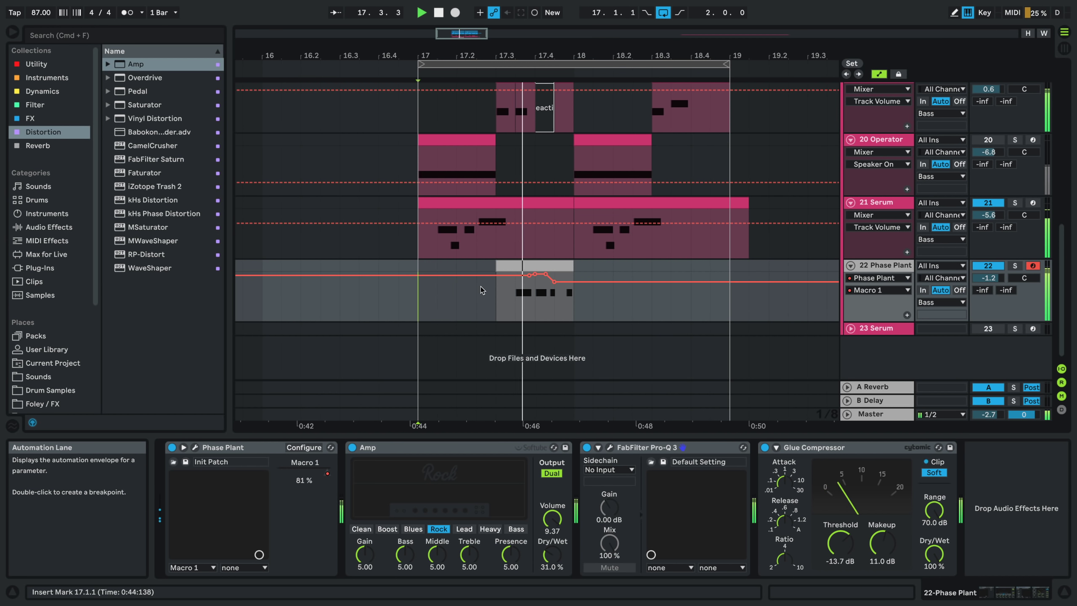
- Solo the 21 Serum track and audition its bass from 17.1.3
{"action": "left_click", "coordinate": [437, 246]}
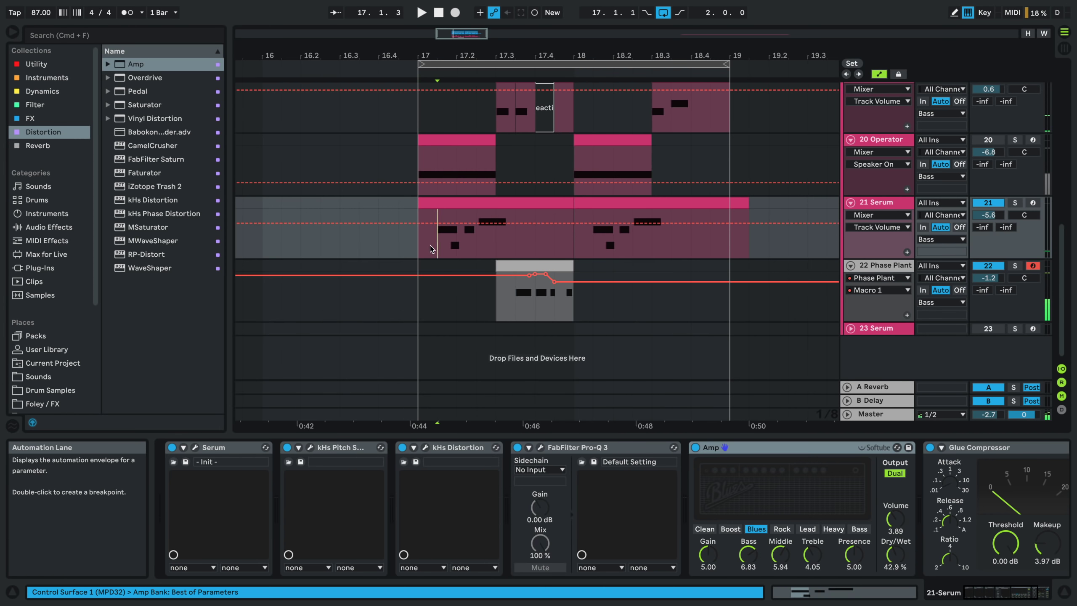
{"action": "left_click", "coordinate": [1014, 203]}
{"action": "key", "text": "space"}
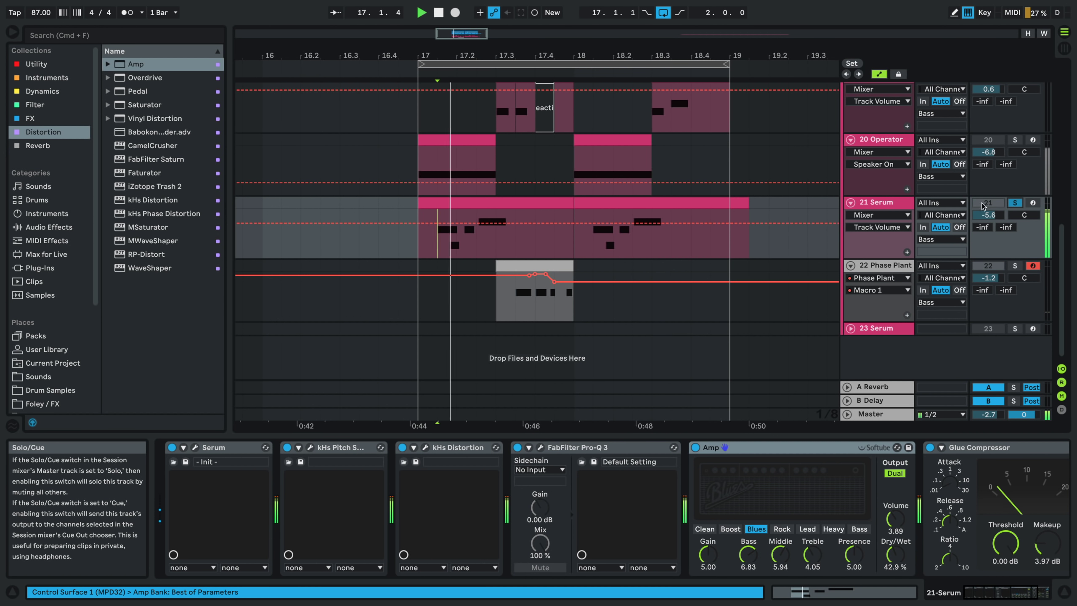
{"action": "left_click", "coordinate": [882, 203]}
{"action": "key", "text": "space"}
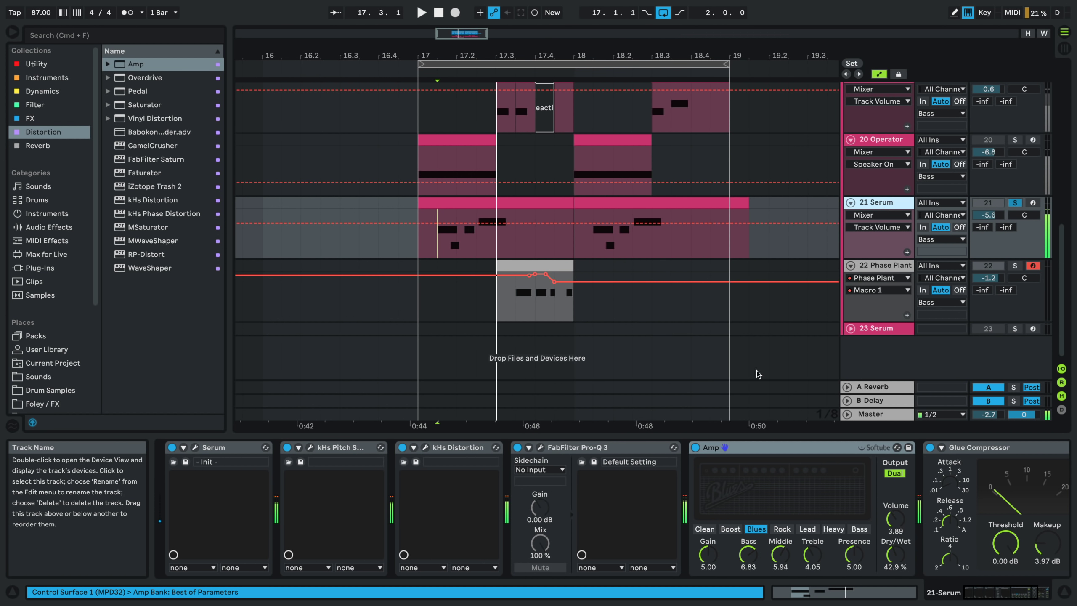
- In the Serum track's Pro-Q 3, boost about 1.58 kHz by about 16 dB and lower the low-mid band to about -3 dB
{"action": "left_click", "coordinate": [540, 447]}
{"action": "key", "text": "space"}
{"action": "left_click_drag", "start_coordinate": [783, 243], "coordinate": [790, 314]}
{"action": "left_click_drag", "start_coordinate": [661, 250], "coordinate": [649, 216]}
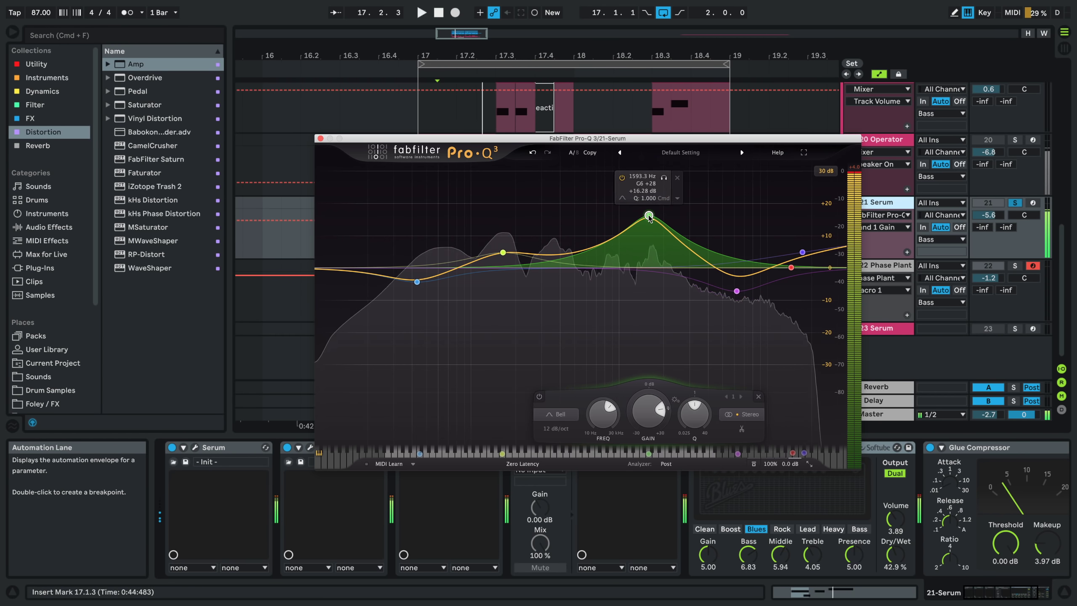
{"action": "left_click_drag", "start_coordinate": [503, 253], "coordinate": [515, 278]}
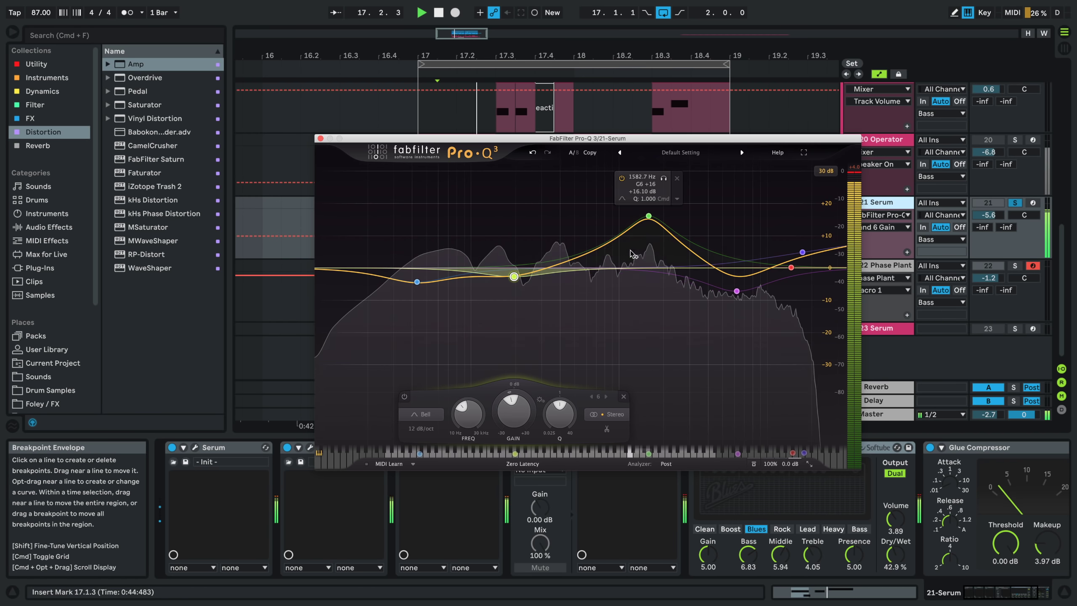
- Unsolo Serum, add EQ boosts of about 6.5 dB in the upper mids and 4 dB in the lows, and hide the automation lanes
{"action": "left_click_drag", "start_coordinate": [589, 253], "coordinate": [717, 229]}
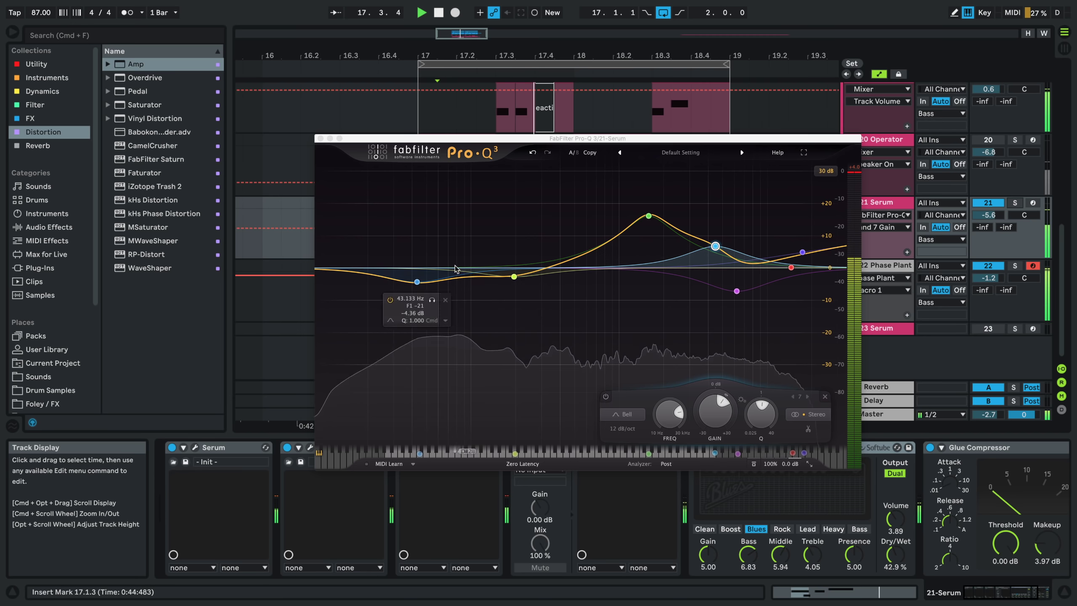
{"action": "left_click_drag", "start_coordinate": [460, 273], "coordinate": [493, 262]}
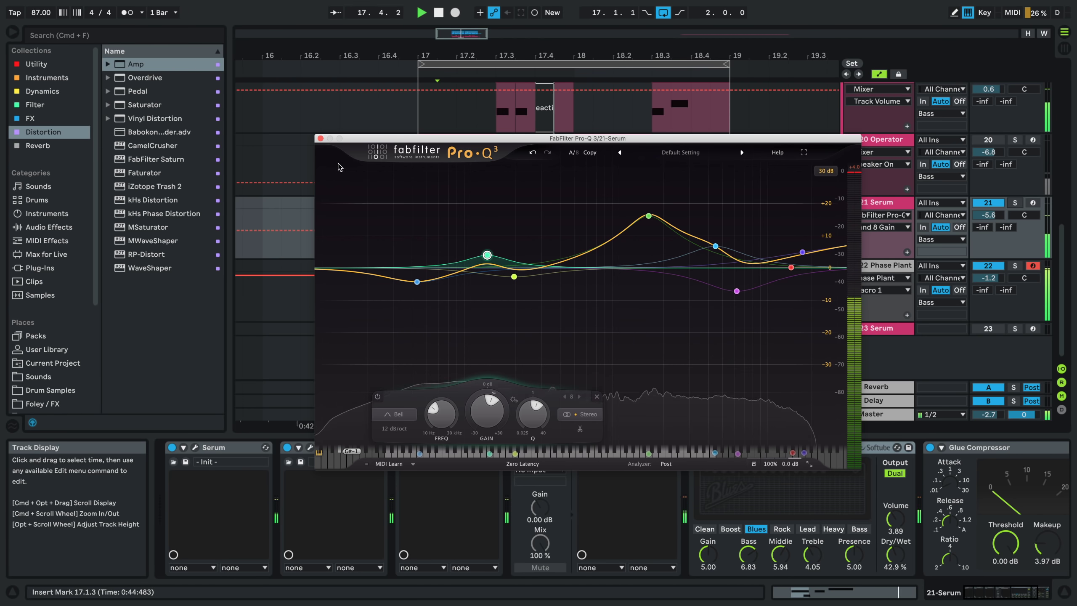
{"action": "left_click", "coordinate": [320, 139]}
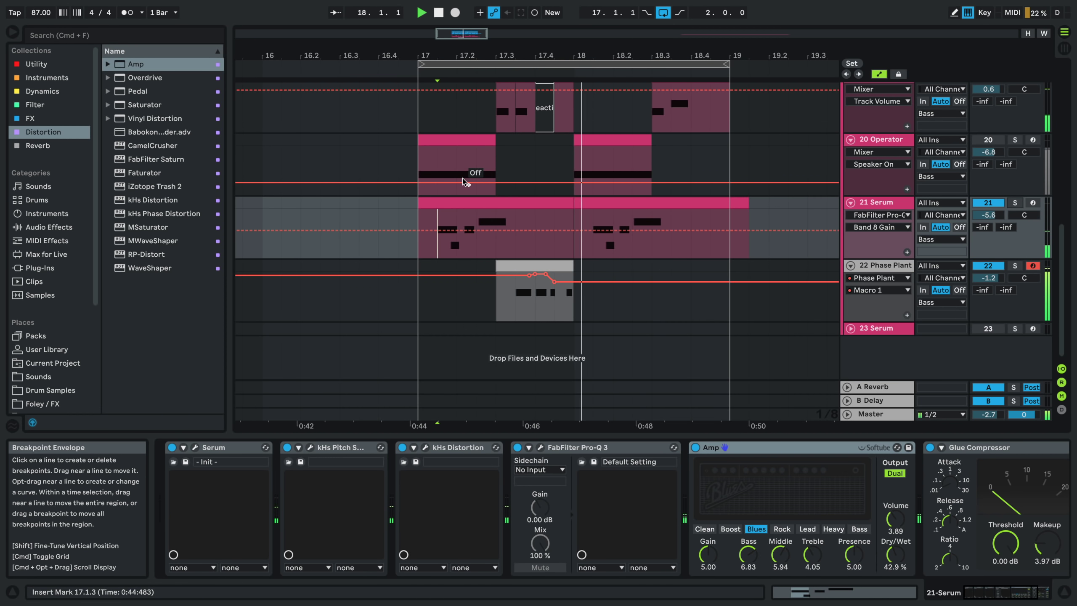
{"action": "key", "text": "a"}
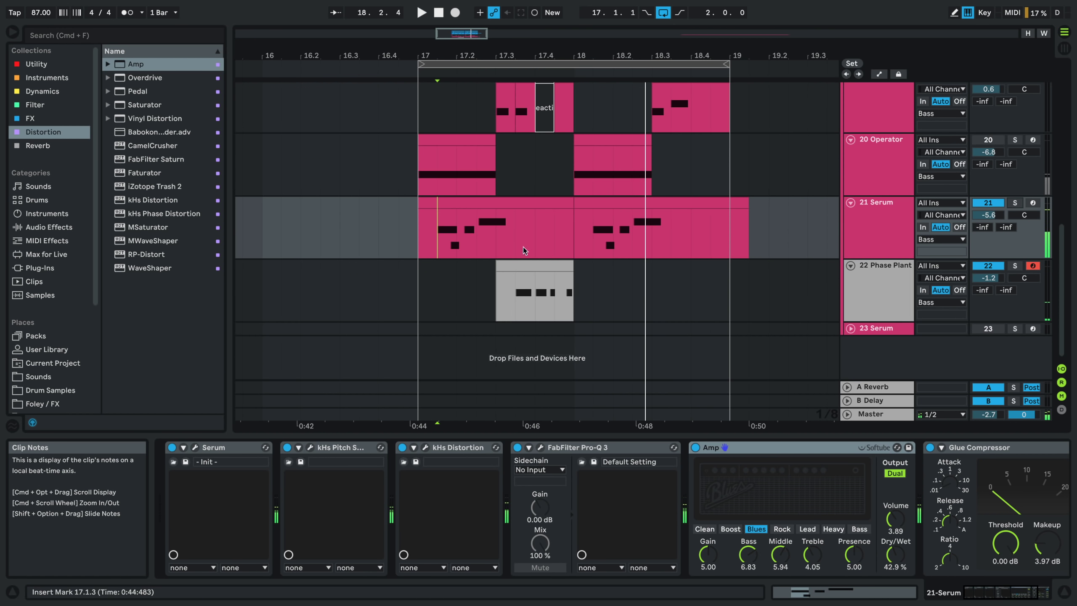
- Collapse all the tracks inside the Bass group and show the effects of the Bass group itself
{"action": "scroll", "coordinate": [529, 255], "scroll_direction": "up", "scroll_amount": 8}
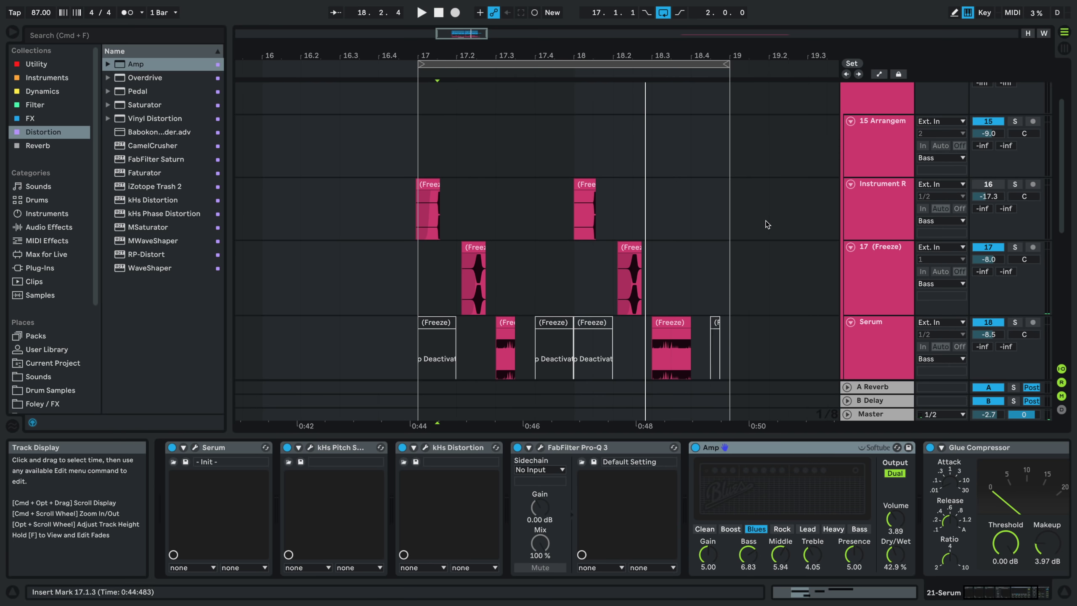
{"action": "scroll", "coordinate": [767, 224], "scroll_direction": "up", "scroll_amount": 3}
{"action": "left_click", "coordinate": [849, 187]}
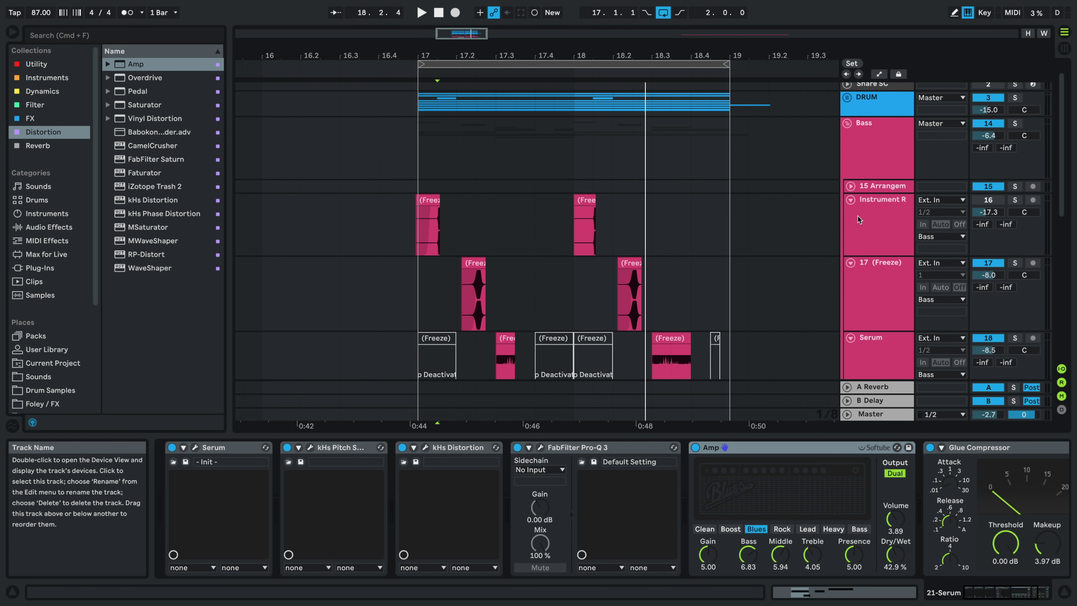
{"action": "left_click", "coordinate": [848, 262], "text": "alt"}
{"action": "double_click", "coordinate": [873, 180]}
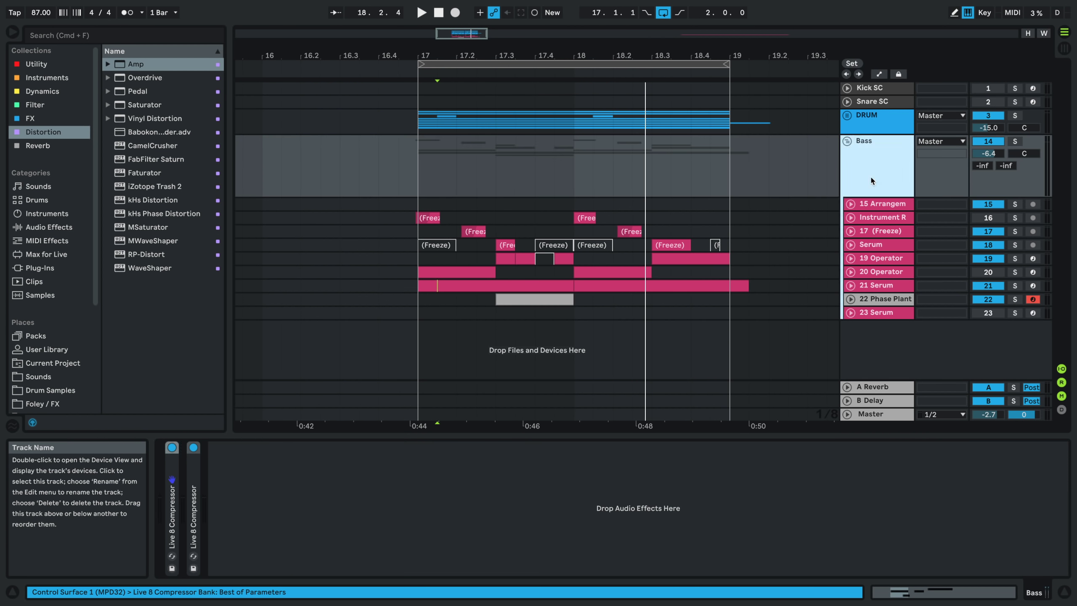
- On the Bass group, set the Kick SC compressor to -41.4 dB threshold and 47.5 ms release, and the Snare SC compressor's threshold to -33.1 dB
{"action": "double_click", "coordinate": [173, 518]}
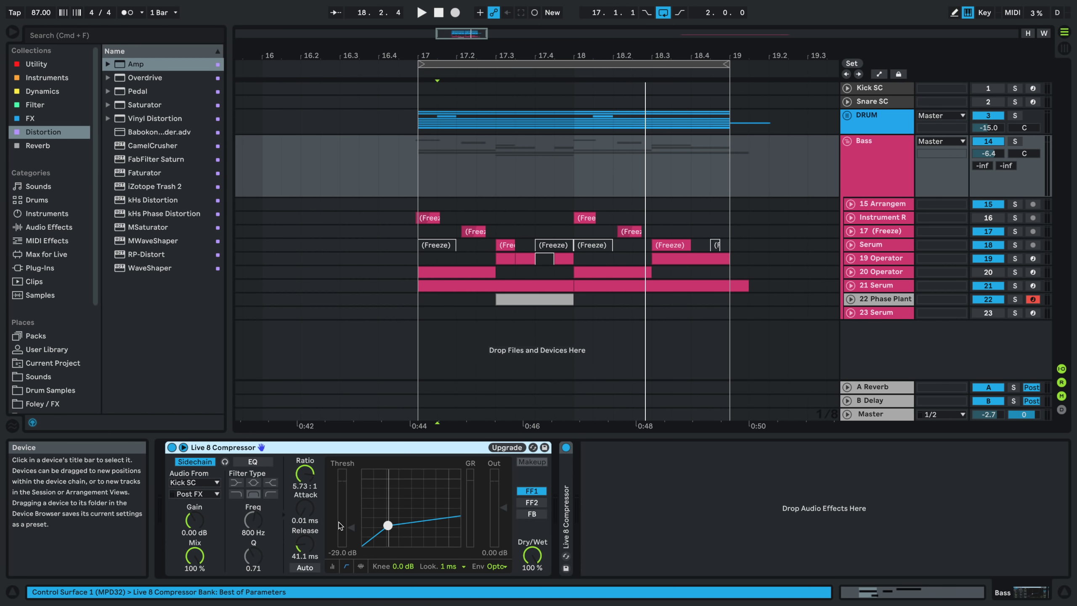
{"action": "left_click_drag", "start_coordinate": [340, 526], "coordinate": [339, 535]}
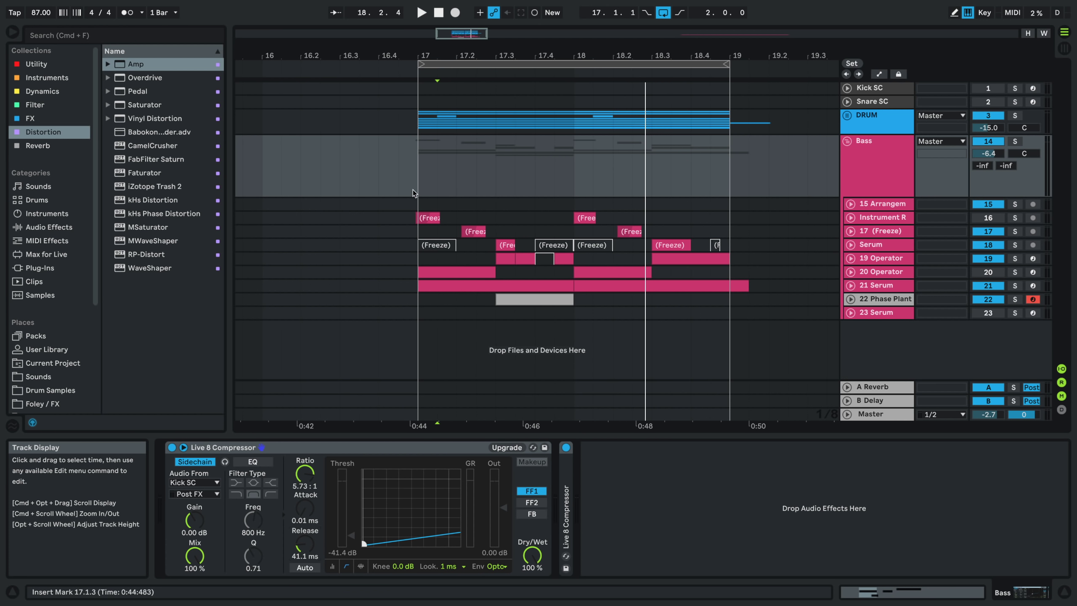
{"action": "left_click", "coordinate": [415, 176]}
{"action": "key", "text": "space"}
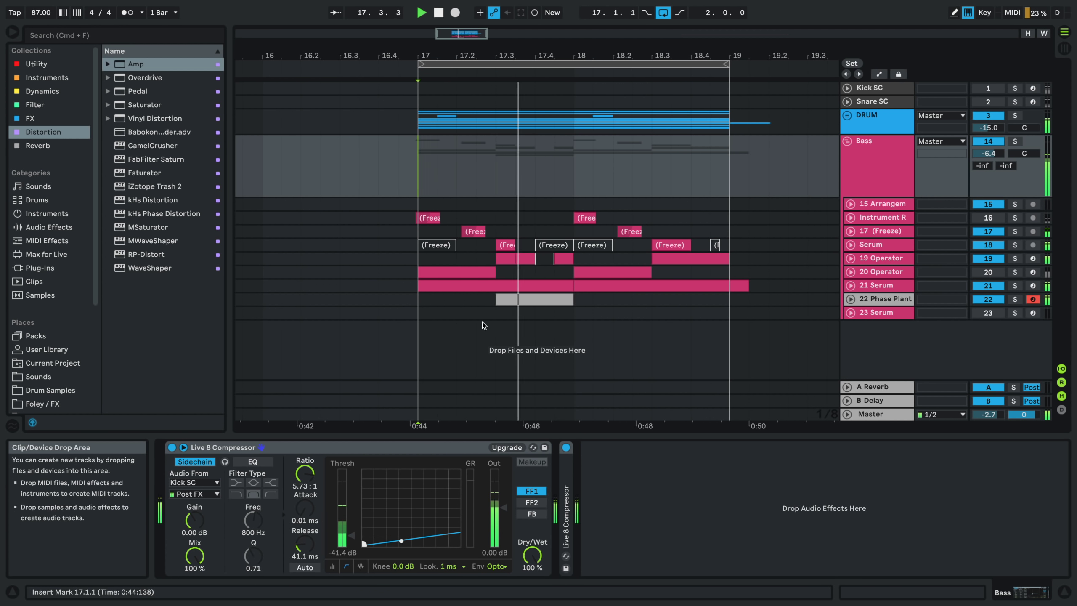
{"action": "left_click_drag", "start_coordinate": [303, 554], "coordinate": [302, 555]}
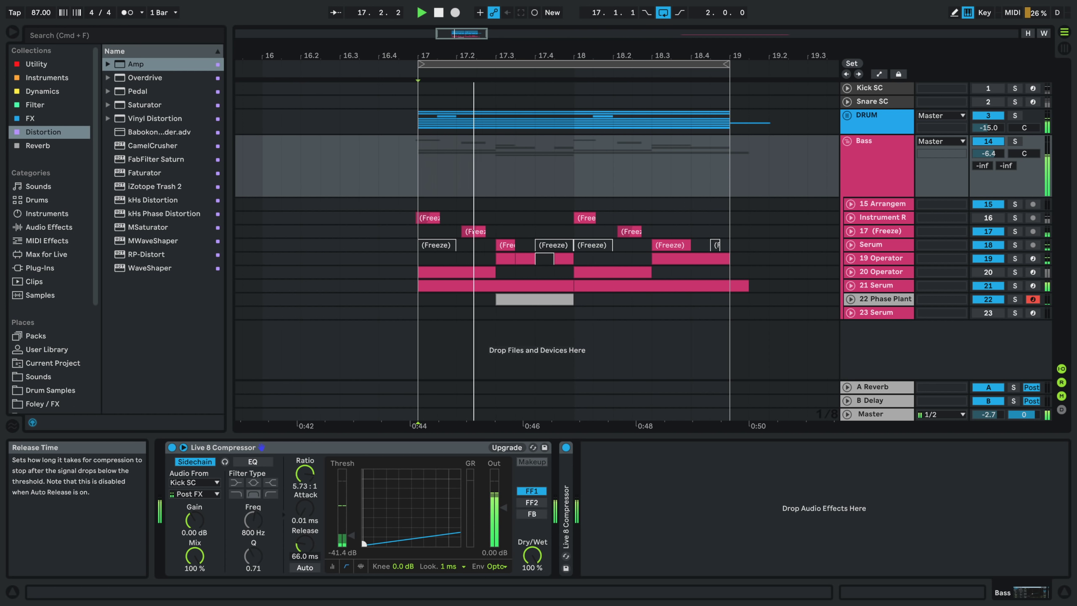
{"action": "double_click", "coordinate": [567, 537]}
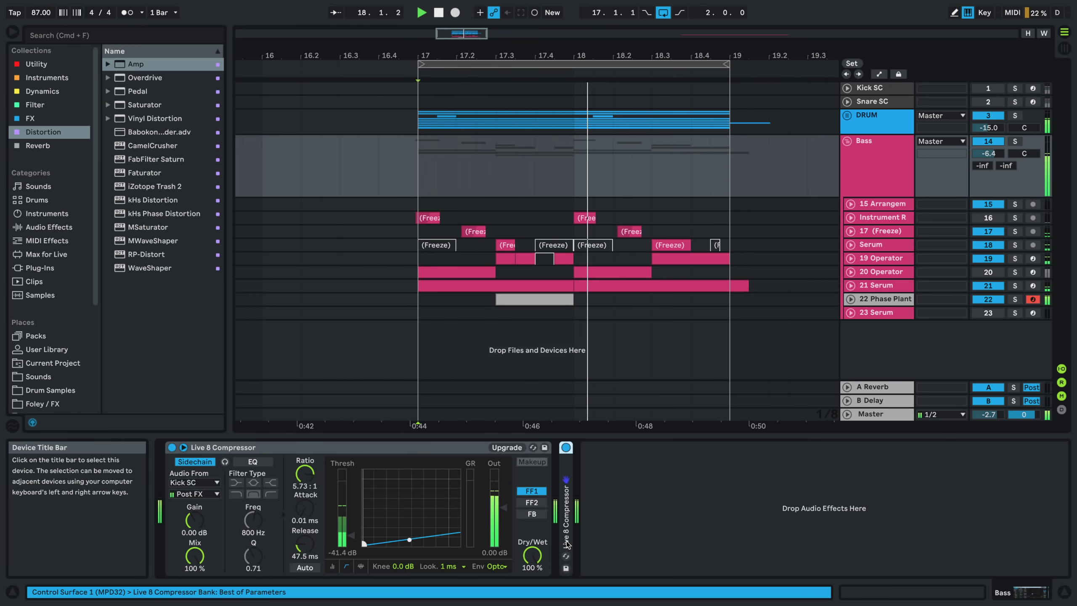
{"action": "left_click_drag", "start_coordinate": [744, 526], "coordinate": [745, 530]}
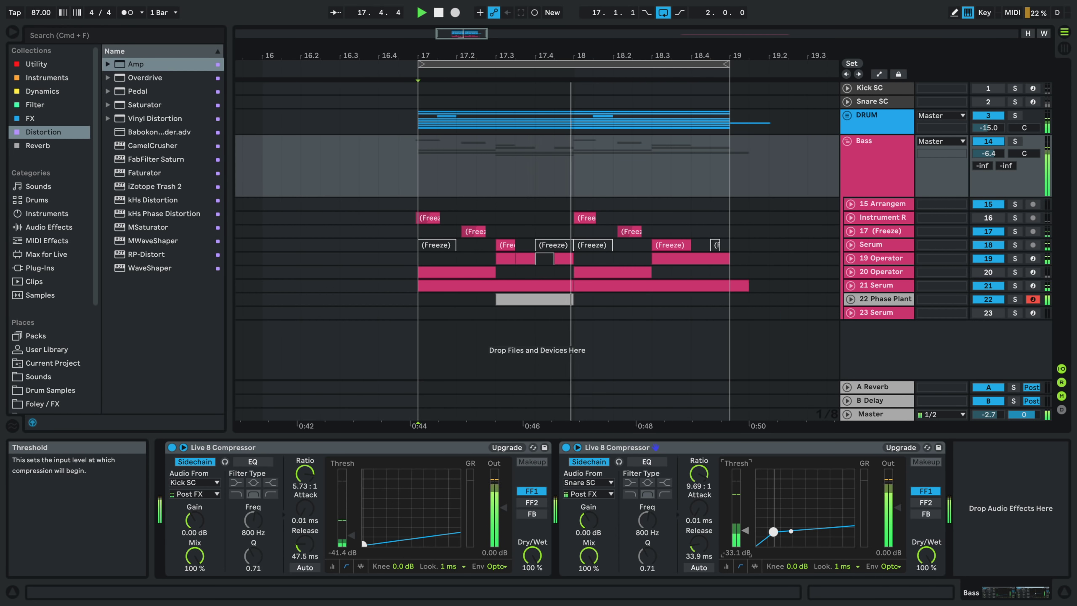
- Expand the 22 Phase Plant track and lower its volume to -6.0 dB
{"action": "left_click", "coordinate": [850, 299]}
{"action": "left_click_drag", "start_coordinate": [987, 311], "coordinate": [988, 319]}
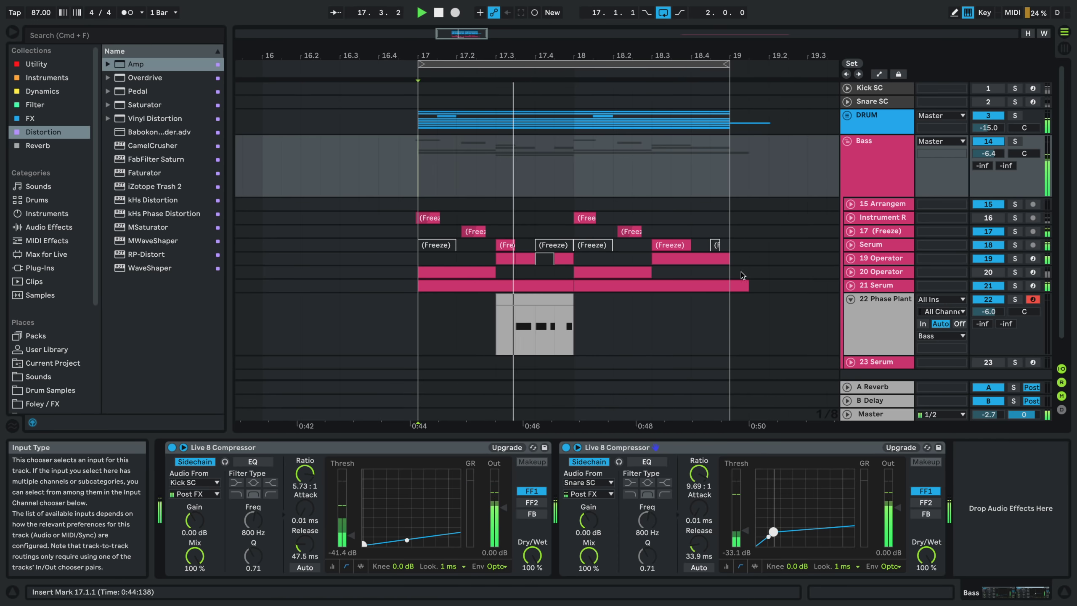
- Open the Pro-Q 3 on Serum track 18 and play the loop from its frozen clip at 18.3.1
{"action": "left_click", "coordinate": [659, 245]}
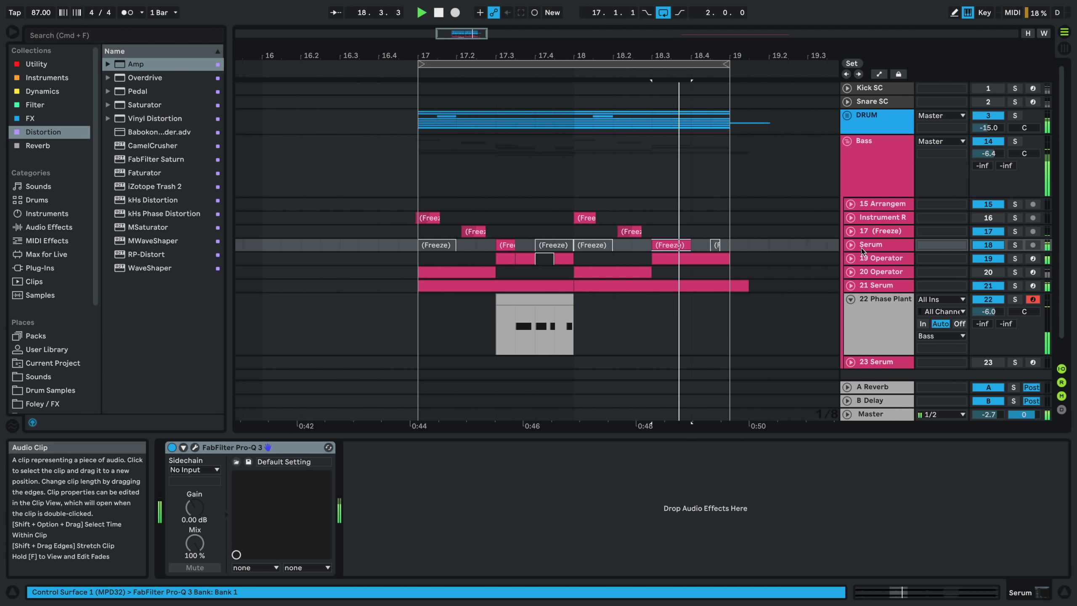
{"action": "left_click", "coordinate": [195, 447]}
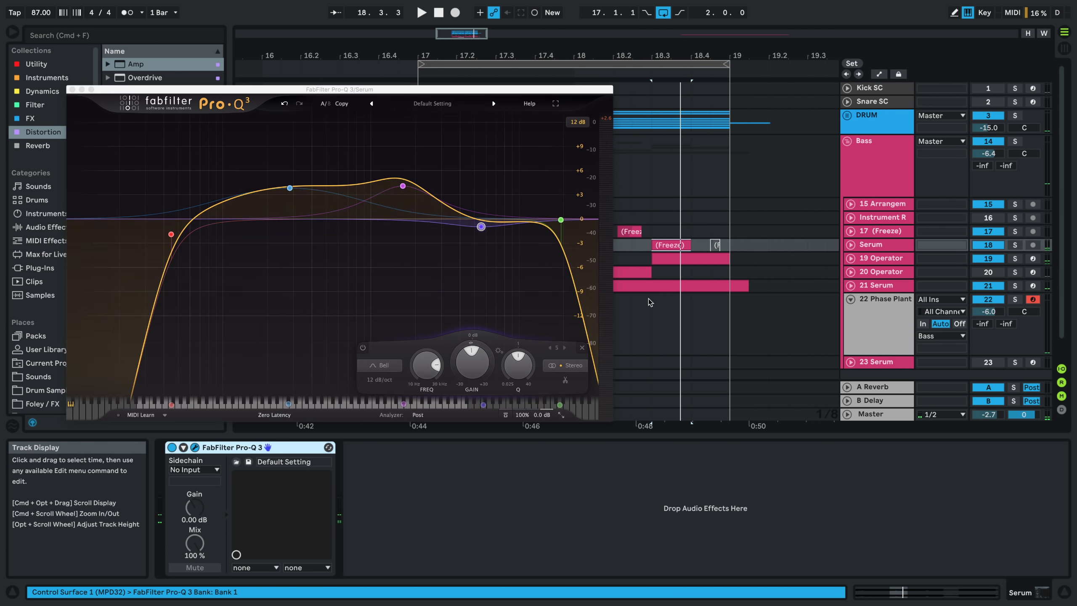
{"action": "key", "text": "space"}
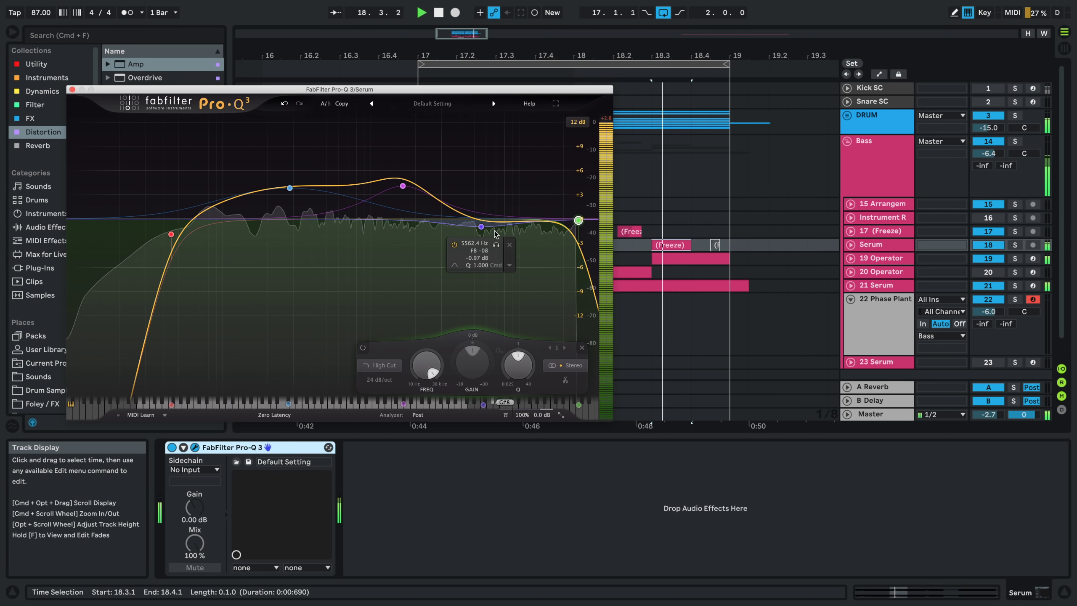
- In Pro-Q 3, set the high cut to about 20780 Hz and boost the purple bell band in the low mids
{"action": "left_click_drag", "start_coordinate": [578, 221], "coordinate": [567, 218]}
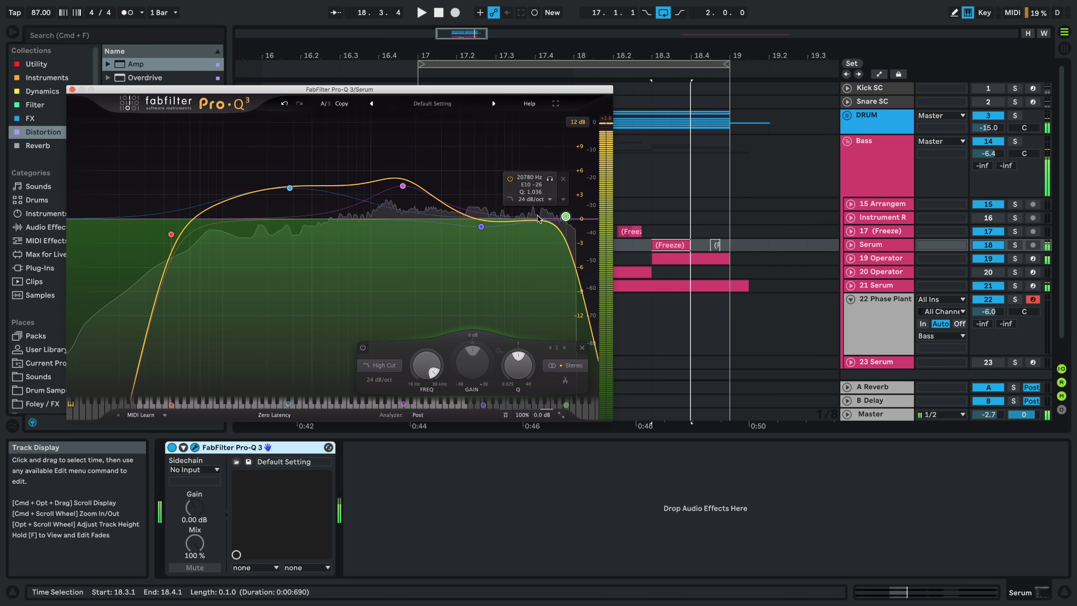
{"action": "left_click_drag", "start_coordinate": [403, 186], "coordinate": [280, 161]}
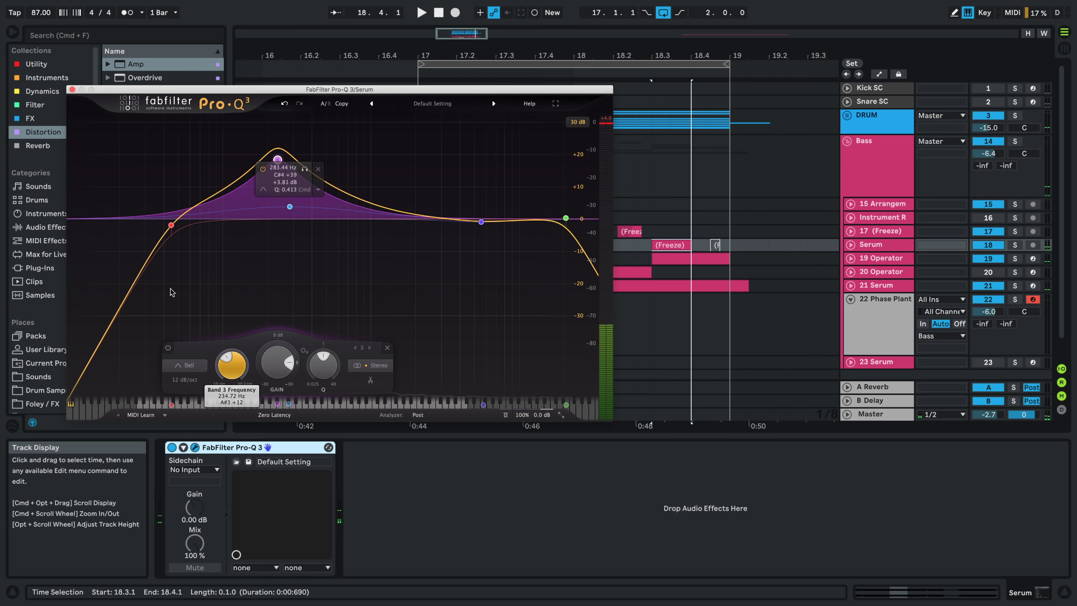
{"action": "left_click_drag", "start_coordinate": [229, 360], "coordinate": [217, 344]}
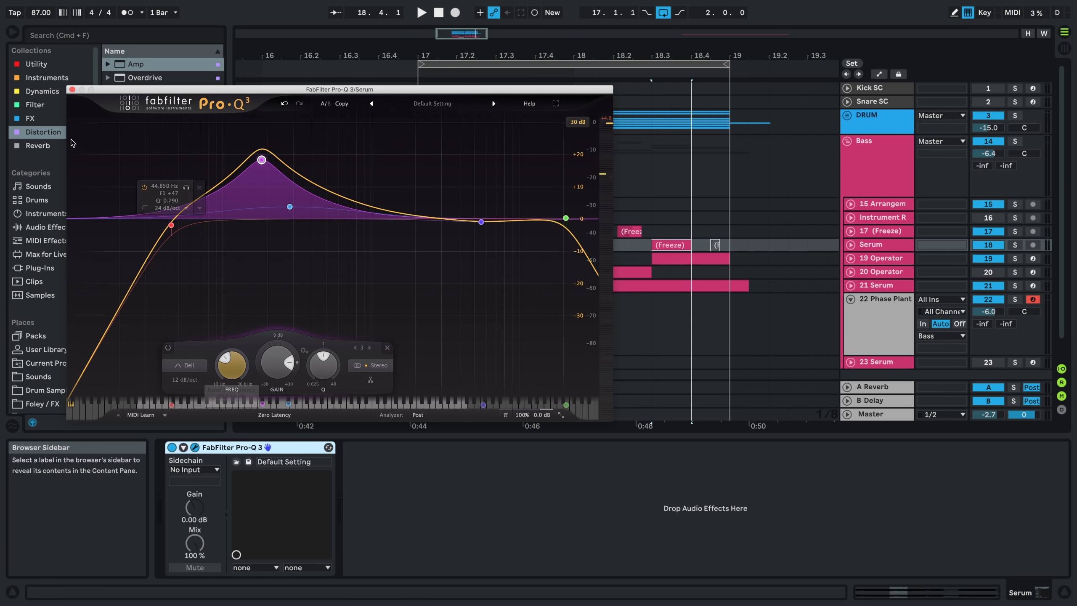
{"action": "left_click", "coordinate": [72, 90]}
- Automate the Pro-Q 3 Band 3 Frequency over the Serum clip at 18.3 with a short dip followed by a rise
{"action": "key", "text": "a"}
{"action": "left_click", "coordinate": [849, 246]}
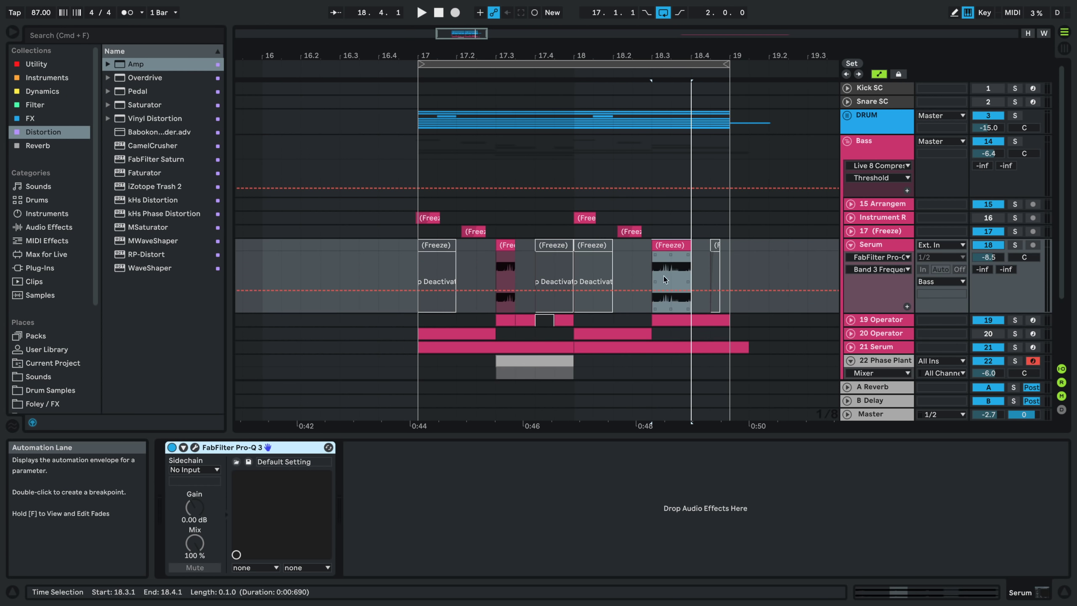
{"action": "left_click", "coordinate": [663, 276]}
{"action": "key", "text": "space"}
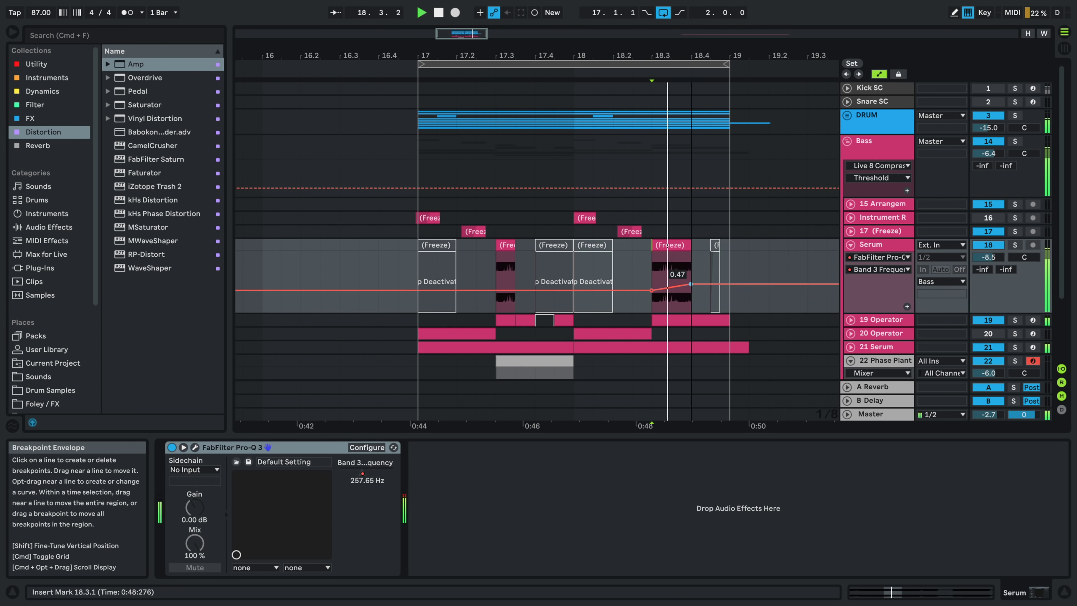
{"action": "left_click", "coordinate": [669, 287]}
{"action": "left_click_drag", "start_coordinate": [691, 284], "coordinate": [658, 295]}
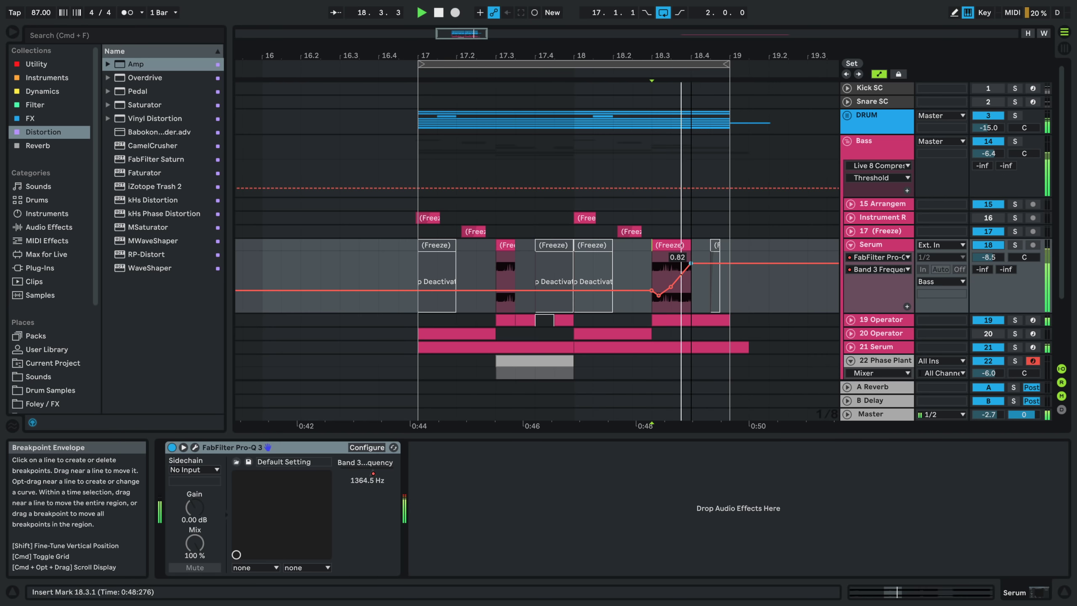
{"action": "left_click_drag", "start_coordinate": [691, 275], "coordinate": [691, 271]}
- Shape a Band 3 Frequency sweep over the Serum clip at 17.3, starting with a dip and rising towards its end
{"action": "left_click", "coordinate": [486, 291]}
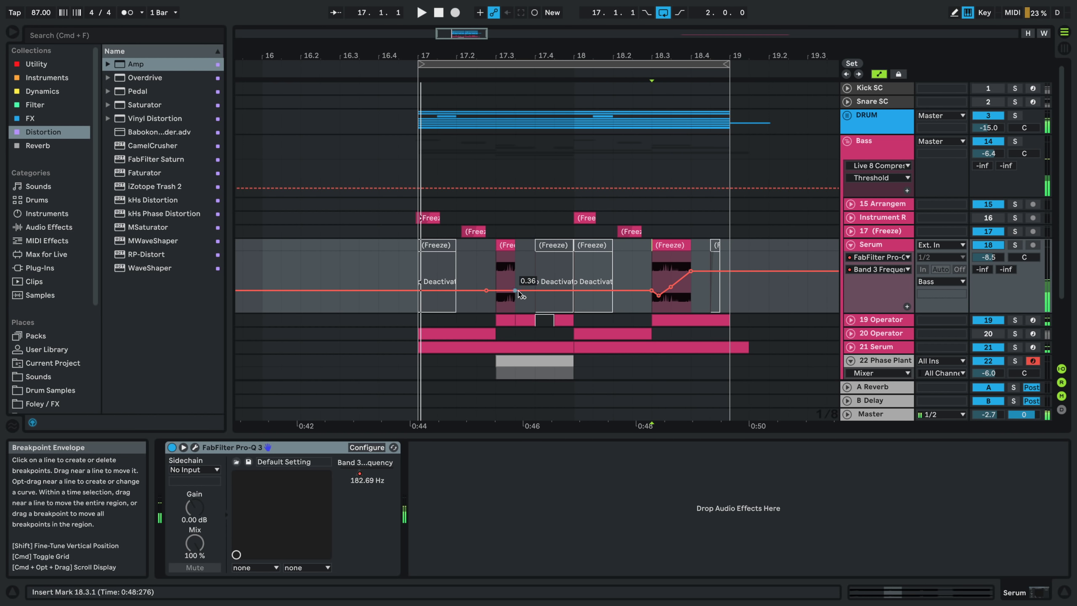
{"action": "left_click_drag", "start_coordinate": [505, 291], "coordinate": [504, 272]}
{"action": "key", "text": "space"}
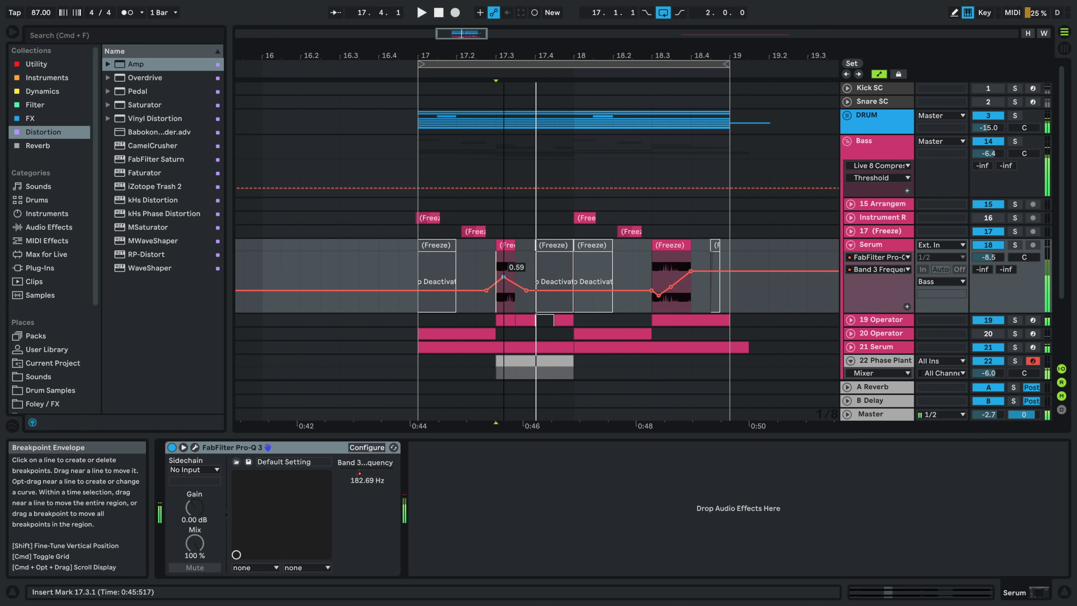
{"action": "left_click", "coordinate": [416, 257]}
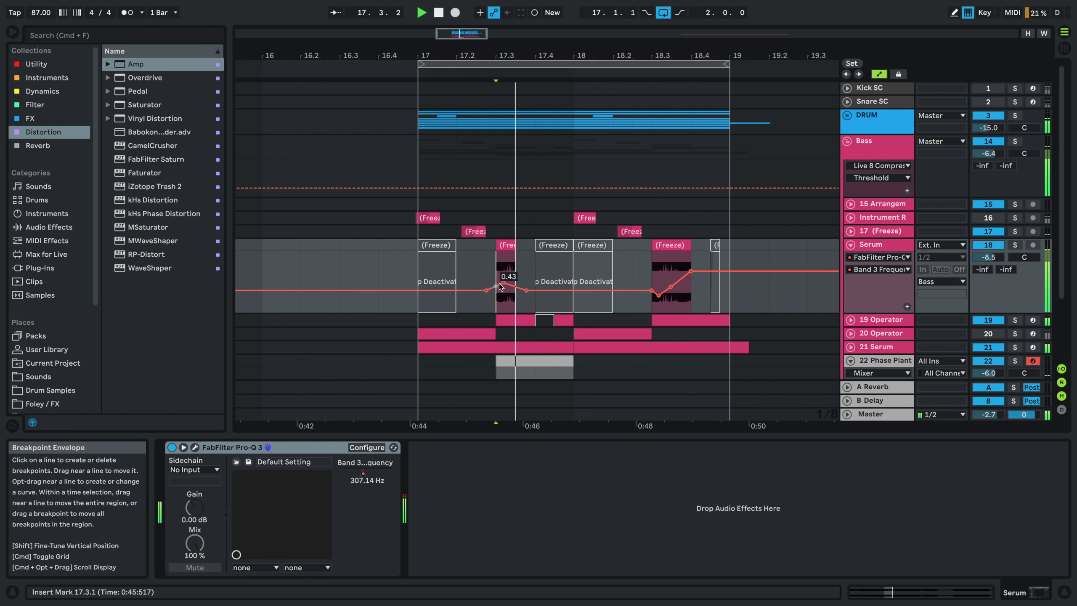
{"action": "left_click_drag", "start_coordinate": [503, 283], "coordinate": [495, 305]}
{"action": "key", "text": "space"}
{"action": "key", "text": "space"}
{"action": "key", "text": "space"}
{"action": "key", "text": "space"}
{"action": "key", "text": "space"}
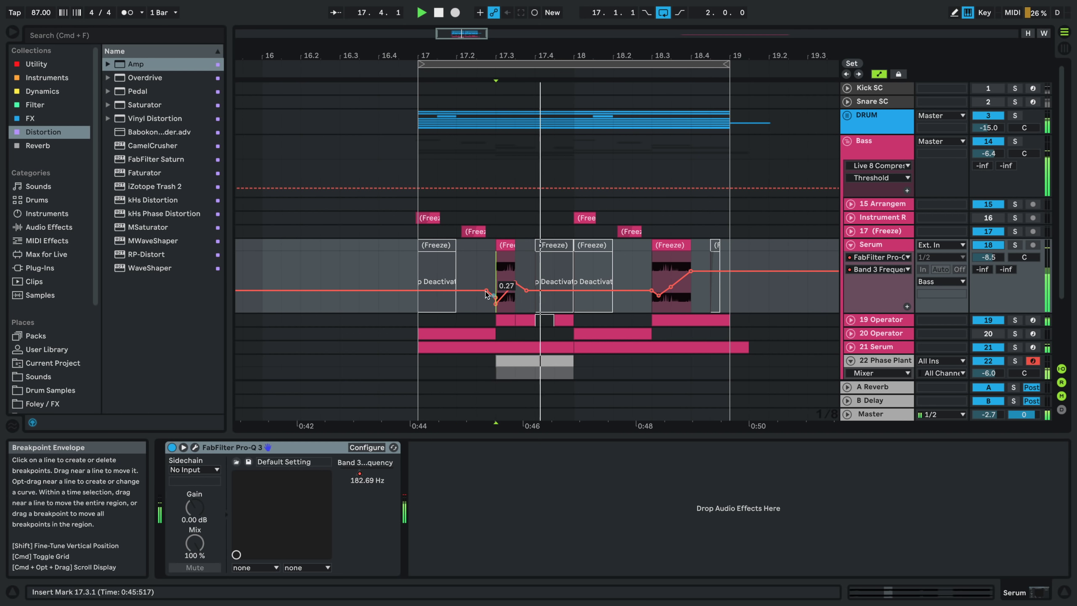
- Adjust the peak at the end of the 17.3 frequency sweep to about 0.48 and audition it from 17.2
{"action": "left_click", "coordinate": [485, 253]}
{"action": "key", "text": "space"}
{"action": "key", "text": "space"}
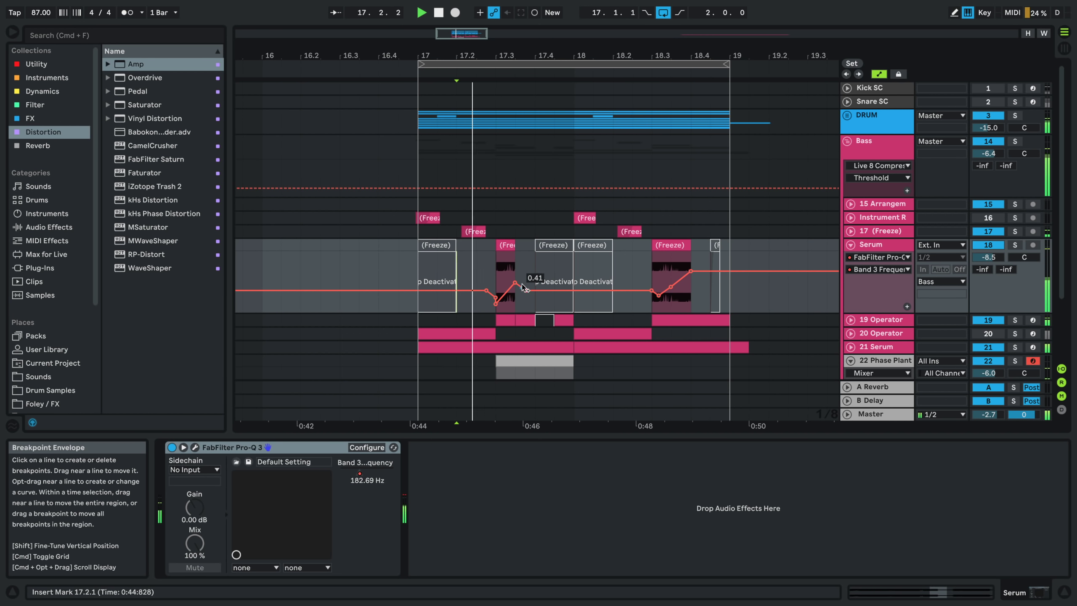
{"action": "left_click_drag", "start_coordinate": [515, 278], "coordinate": [515, 282]}
{"action": "key", "text": "space"}
{"action": "key", "text": "space"}
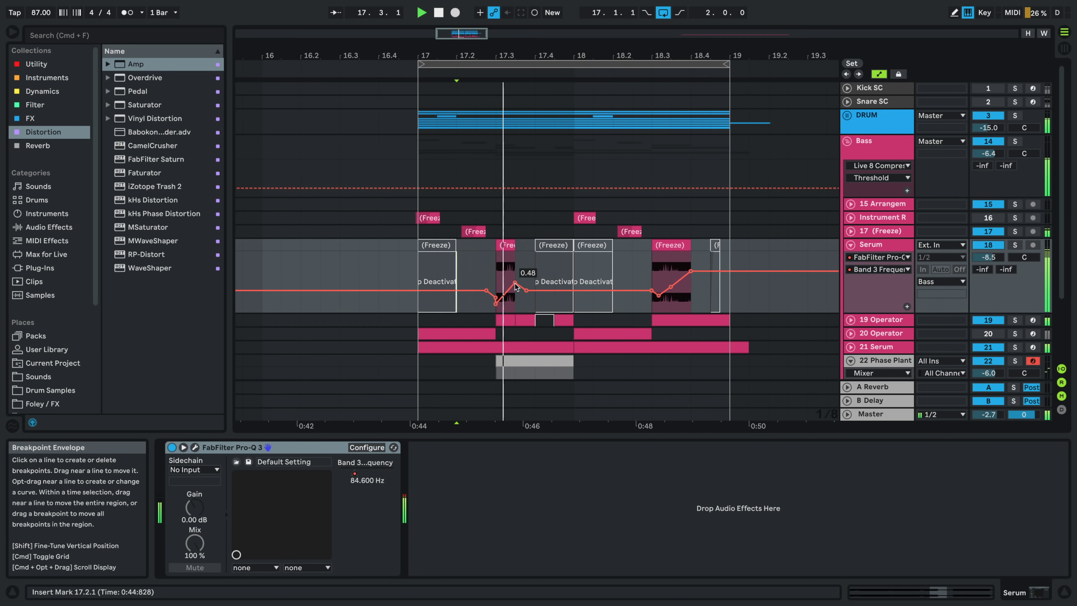
- Hide the automation and listen to the filter sweeps on the Serum clips at 17.3 and 18.3
{"action": "key", "text": "a"}
{"action": "scroll", "coordinate": [513, 255], "scroll_direction": "up", "scroll_amount": 2}
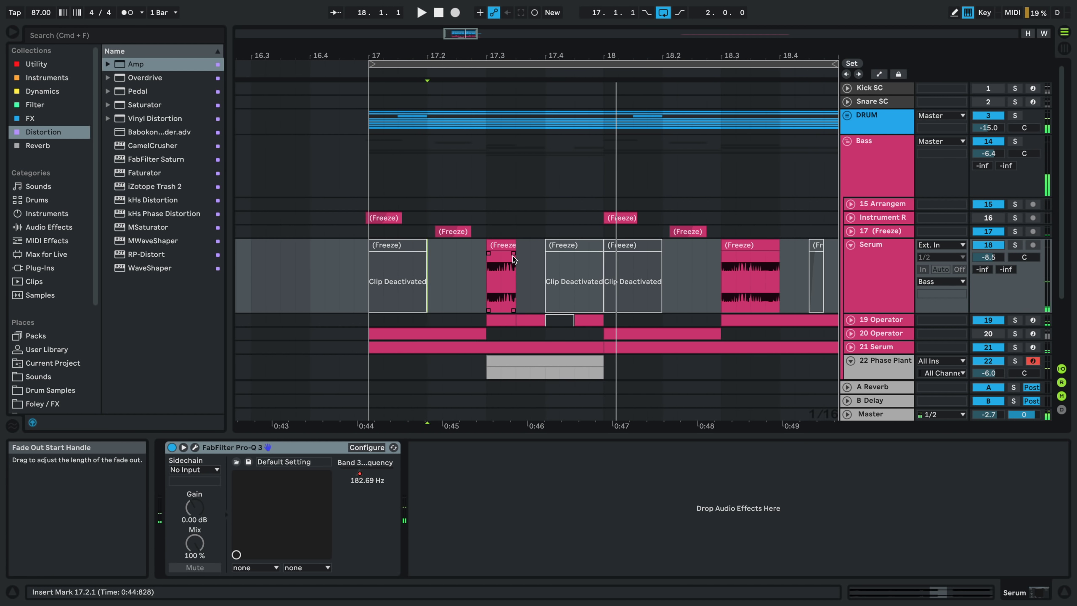
{"action": "left_click", "coordinate": [482, 264]}
{"action": "key", "text": "space"}
{"action": "left_click", "coordinate": [499, 254]}
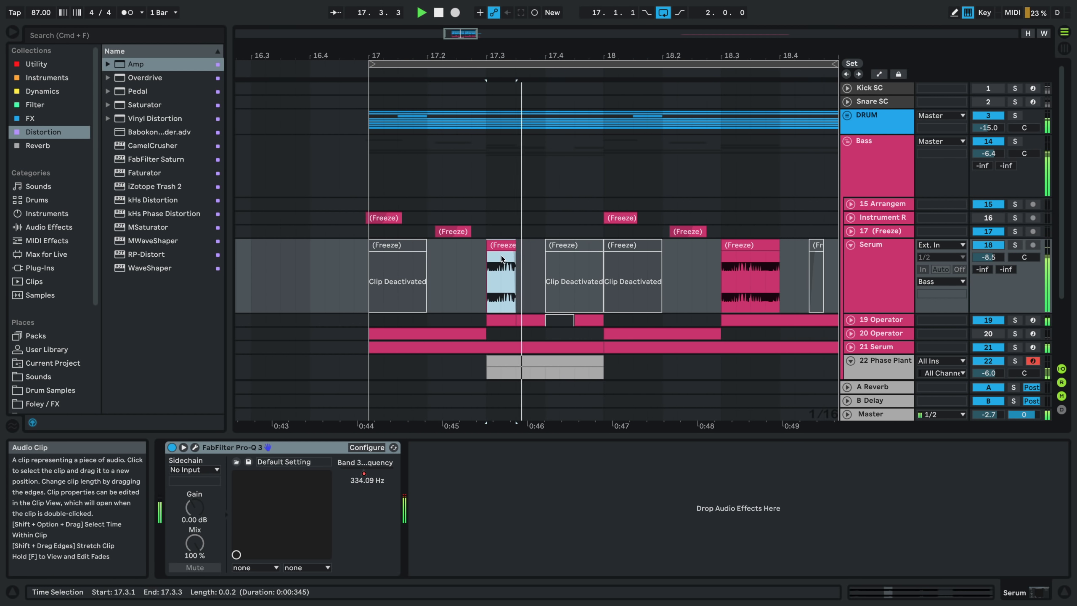
{"action": "key", "text": "space"}
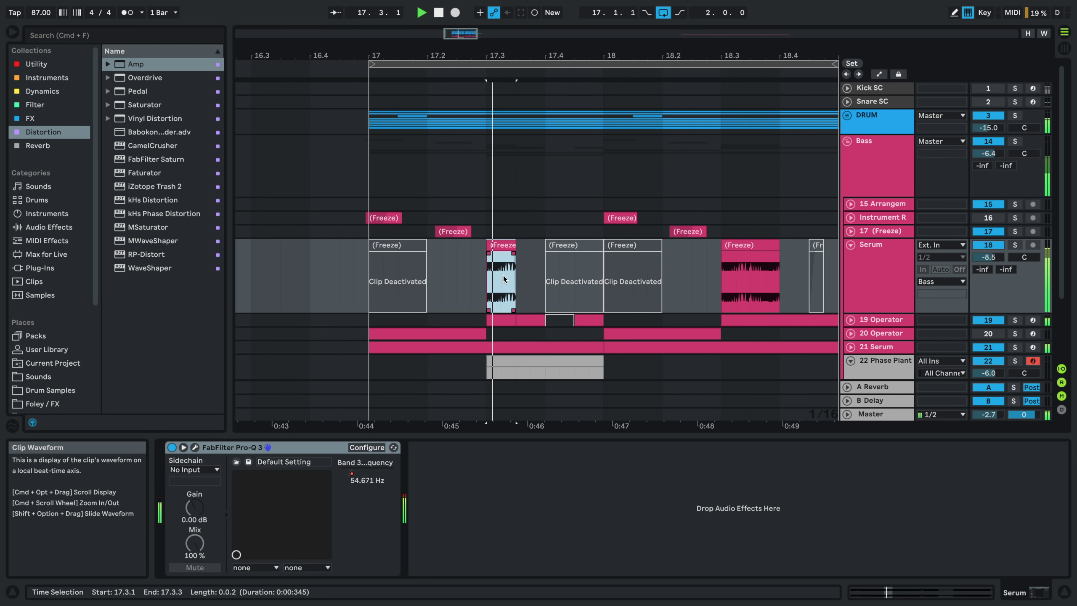
{"action": "left_click", "coordinate": [360, 270]}
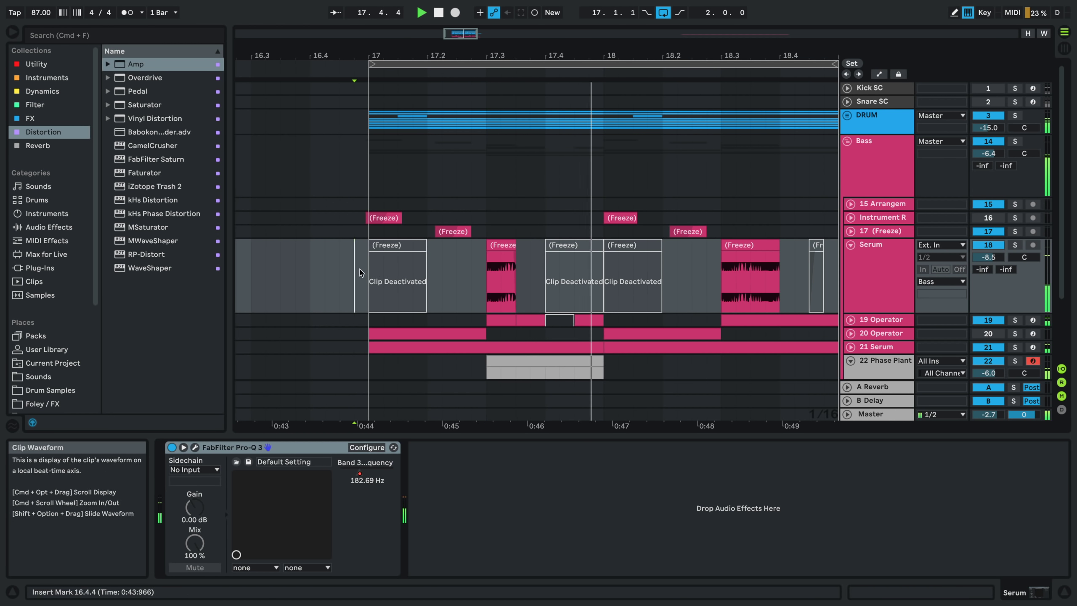
{"action": "left_click", "coordinate": [418, 248]}
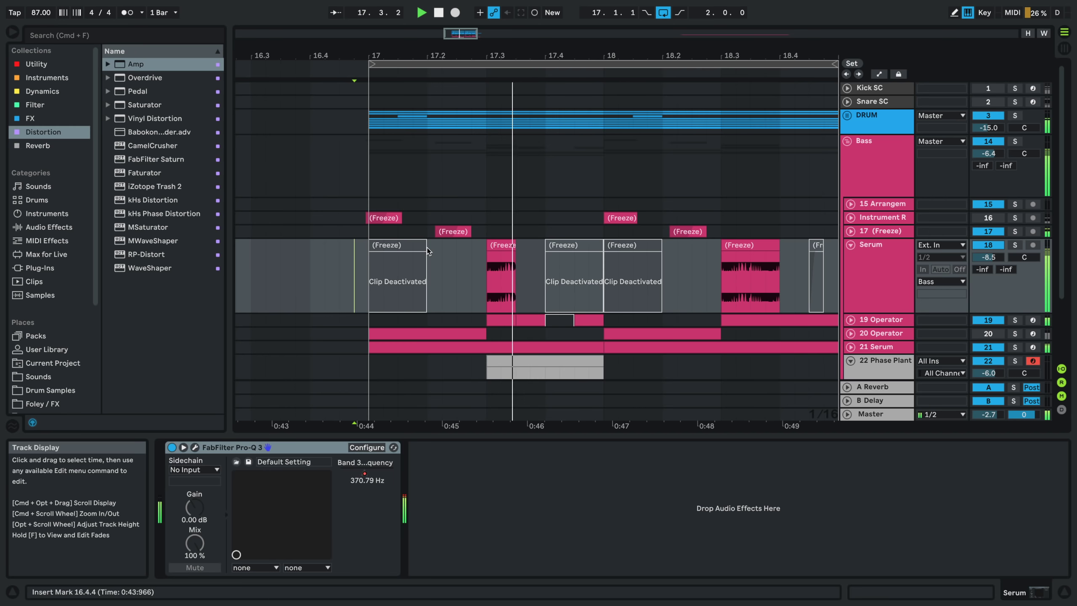
{"action": "left_click", "coordinate": [582, 262]}
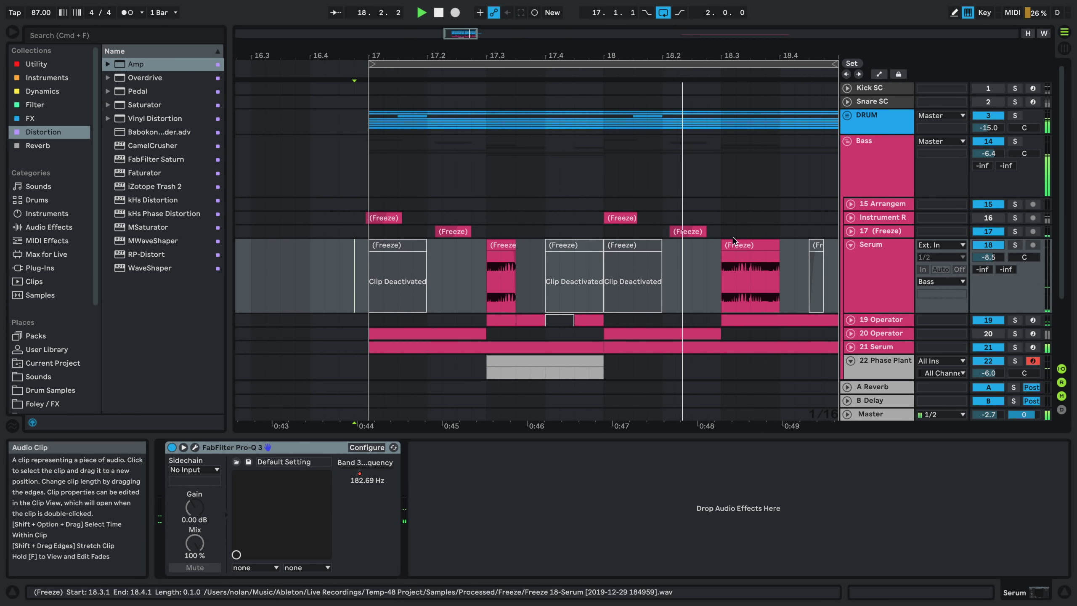
{"action": "left_click", "coordinate": [763, 254]}
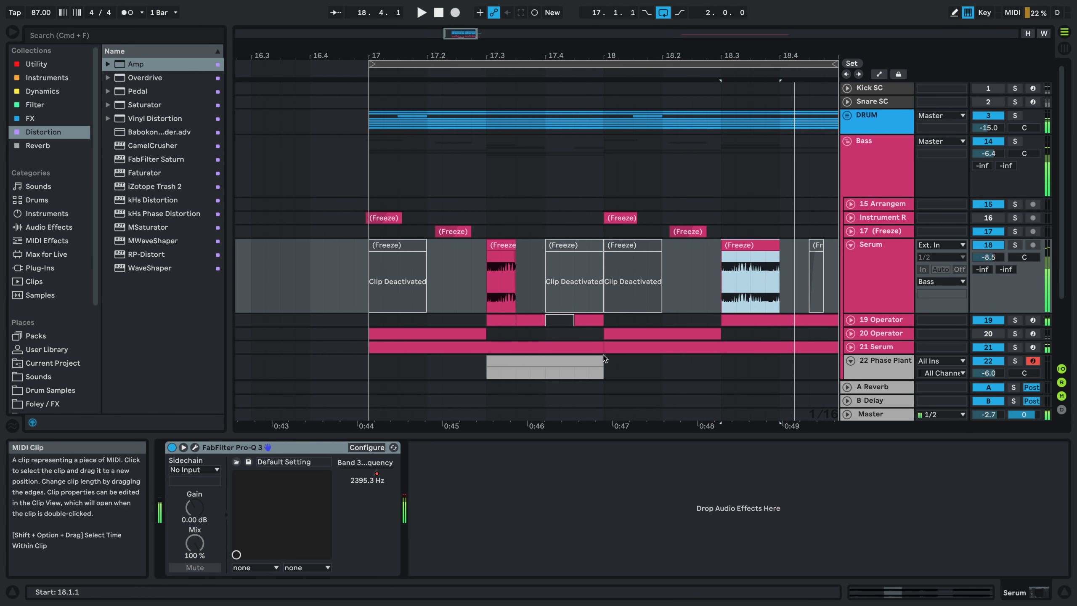
- Load OTT from the Dynamics collection onto the Serum track after Pro-Q 3
{"action": "left_click", "coordinate": [867, 276]}
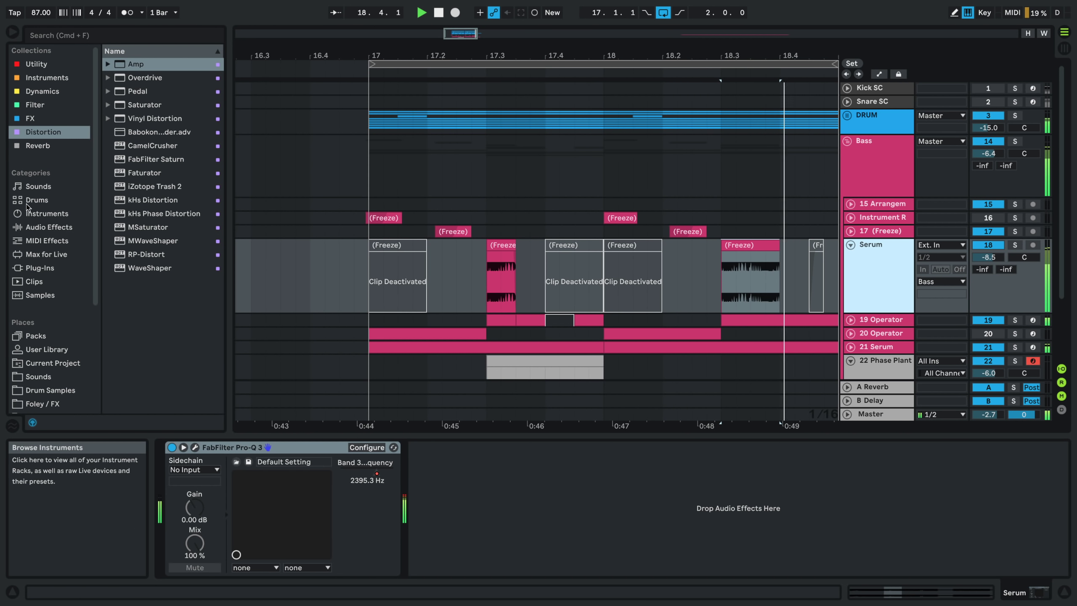
{"action": "left_click", "coordinate": [47, 118]}
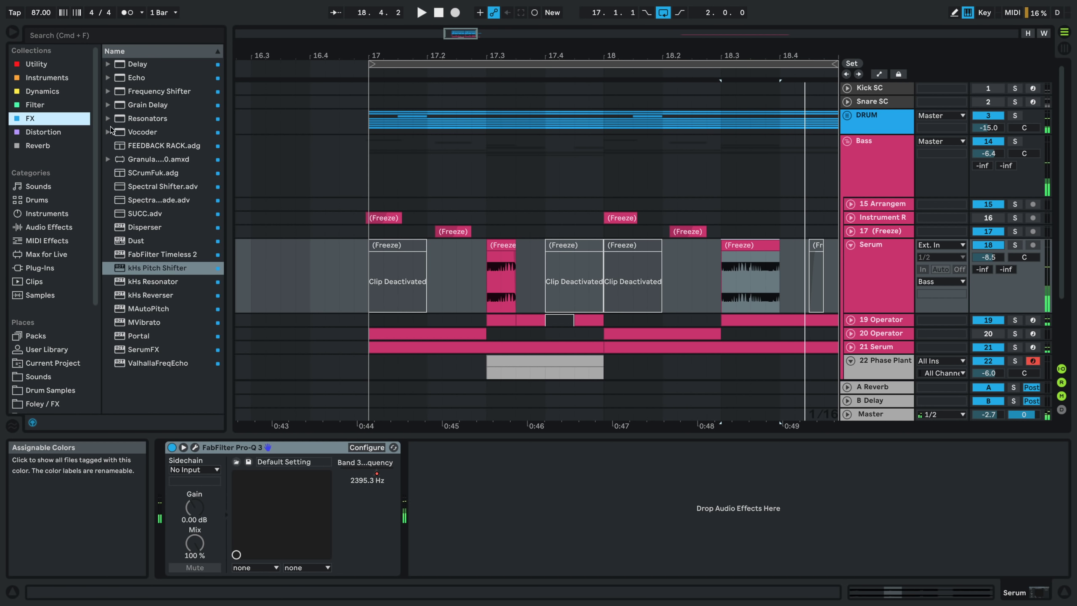
{"action": "left_click", "coordinate": [45, 104]}
{"action": "left_click", "coordinate": [45, 91]}
{"action": "double_click", "coordinate": [131, 200]}
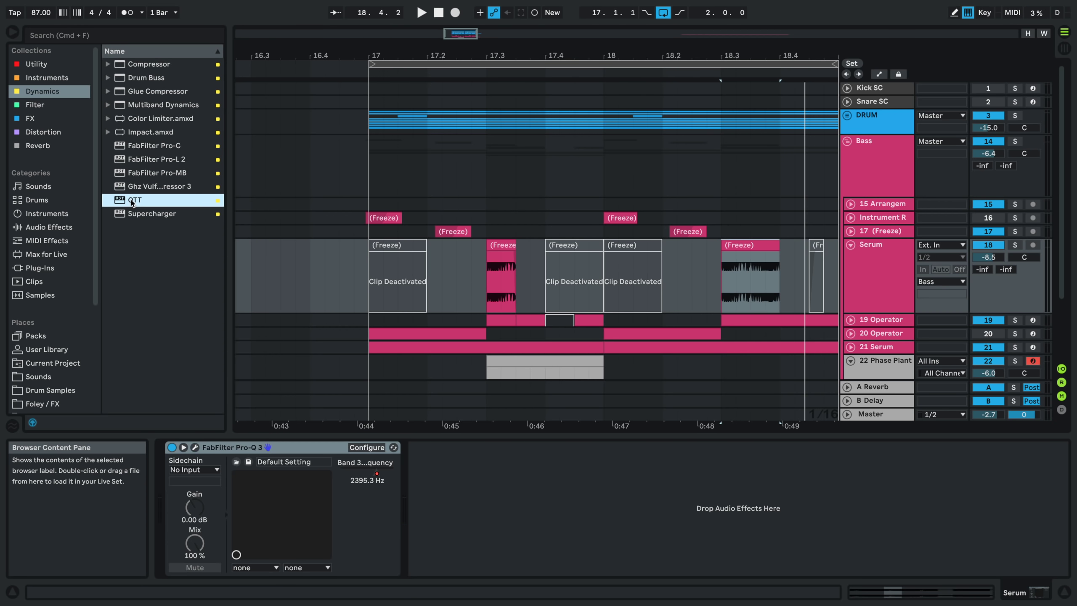
- Set OTT to 97% depth, 51% time, 13.3 dB input gain and 144% upward compression, and adjust its downward compression and band gains
{"action": "key", "text": "space"}
{"action": "left_click", "coordinate": [202, 251]}
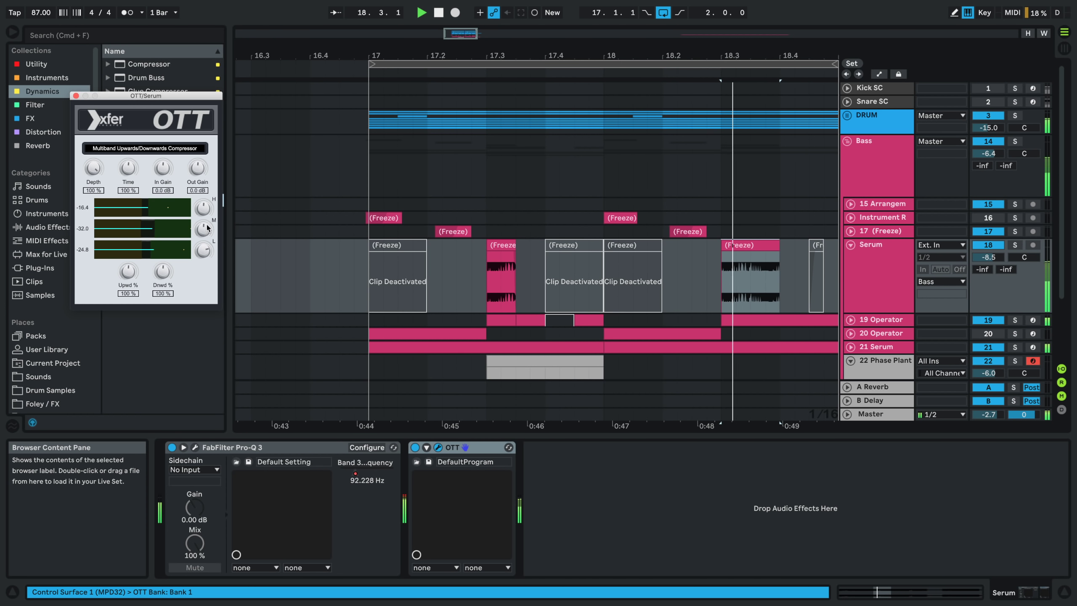
{"action": "left_click_drag", "start_coordinate": [162, 278], "coordinate": [164, 252]}
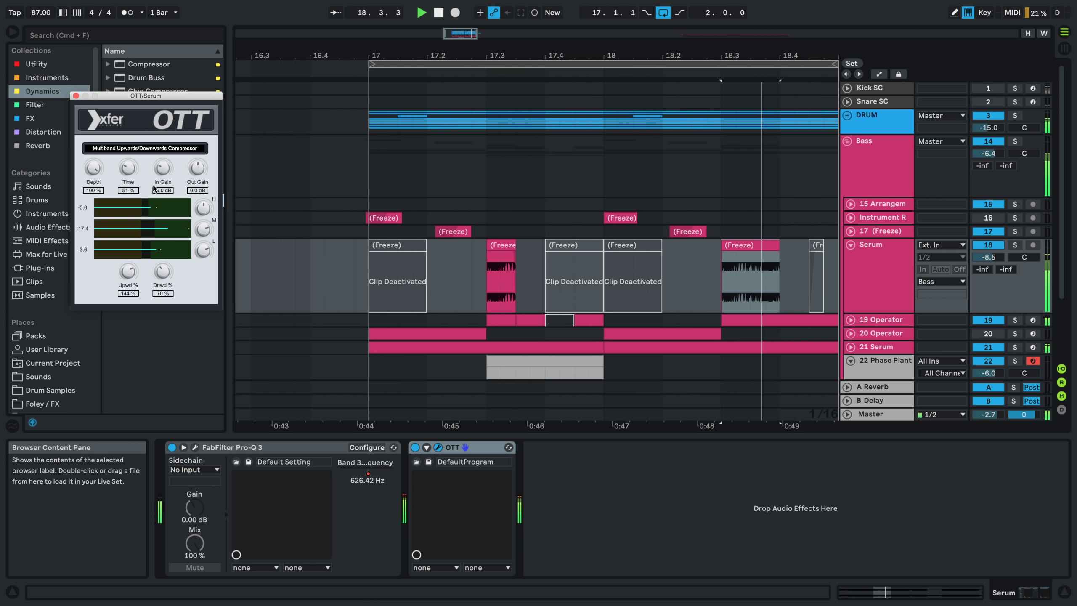
{"action": "left_click_drag", "start_coordinate": [162, 130], "coordinate": [163, 138]}
{"action": "key", "text": "alt+space"}
{"action": "mouse_move", "coordinate": [87, 163]}
{"action": "left_mouse_down"}
{"action": "mouse_move", "coordinate": [83, 193]}
{"action": "mouse_move", "coordinate": [90, 173]}
{"action": "left_mouse_up"}
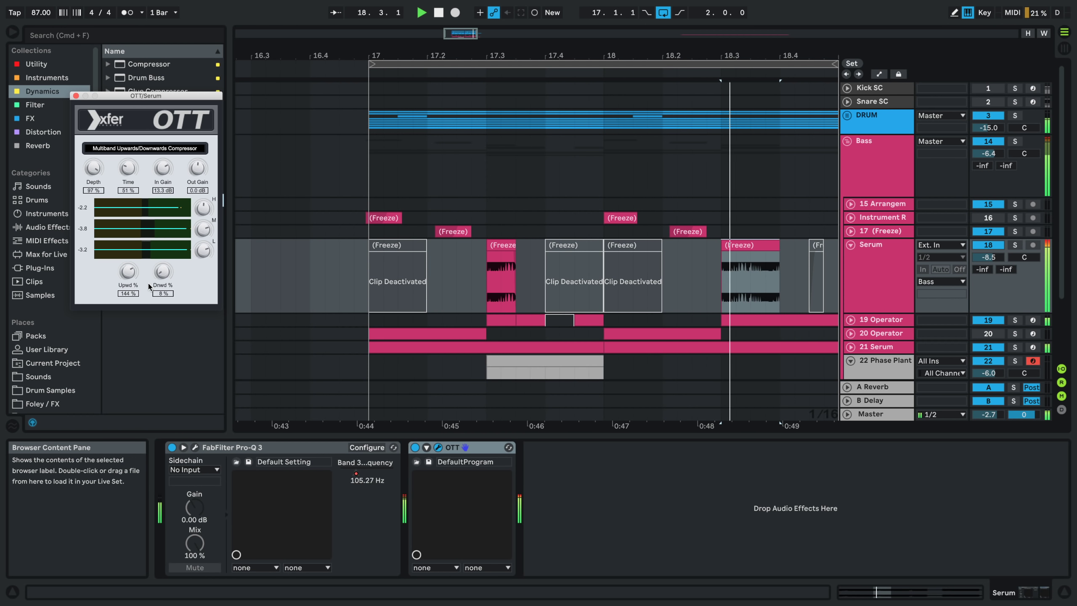
{"action": "left_click_drag", "start_coordinate": [156, 241], "coordinate": [151, 253]}
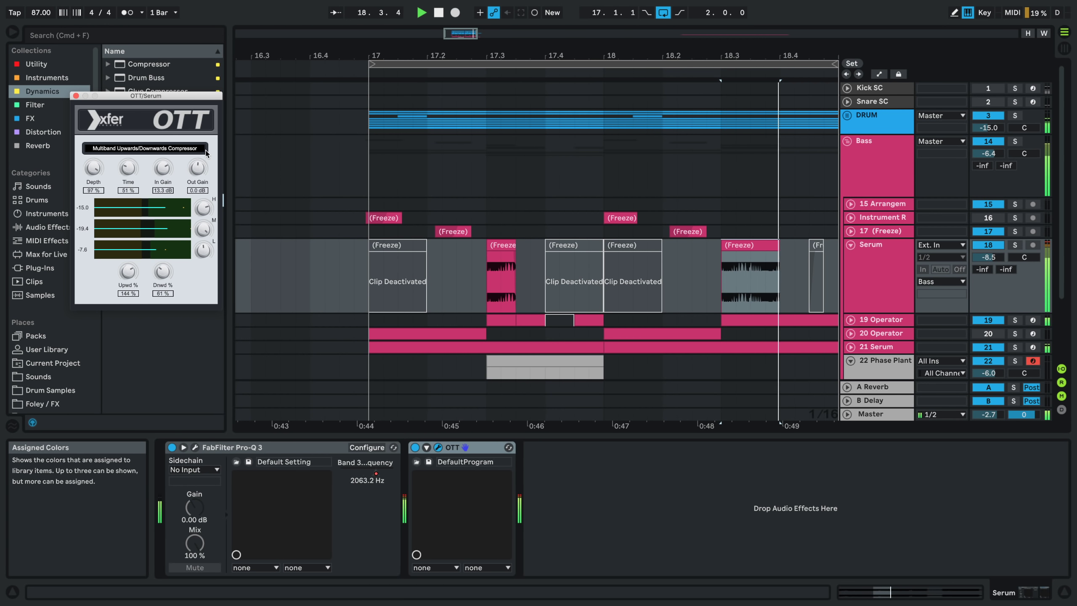
- Compare the Serum track with OTT bypassed and active, and close the OTT window
{"action": "left_click", "coordinate": [414, 448]}
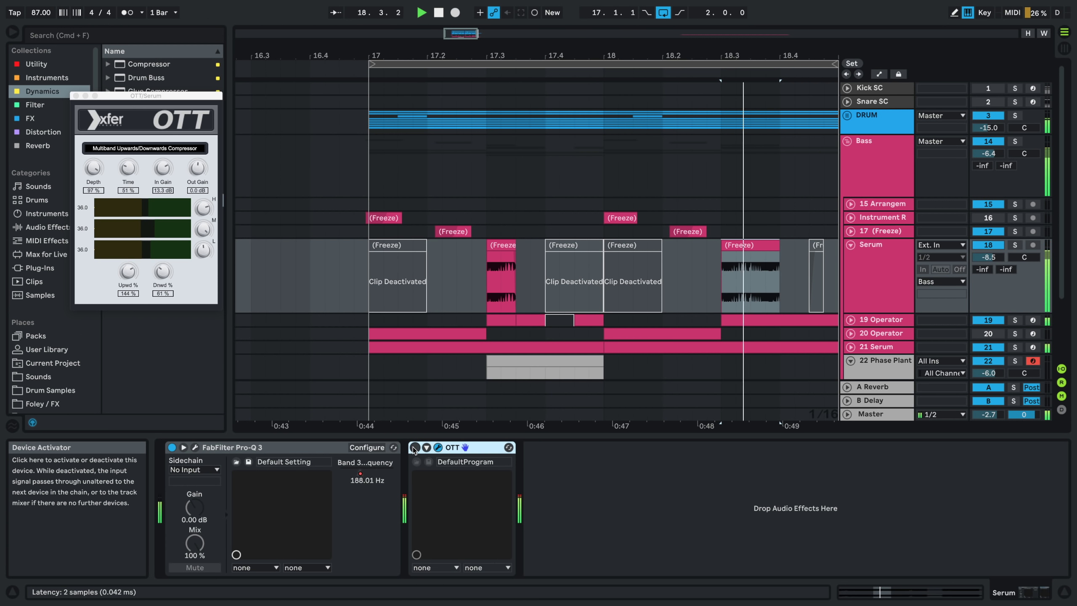
{"action": "left_click", "coordinate": [415, 447]}
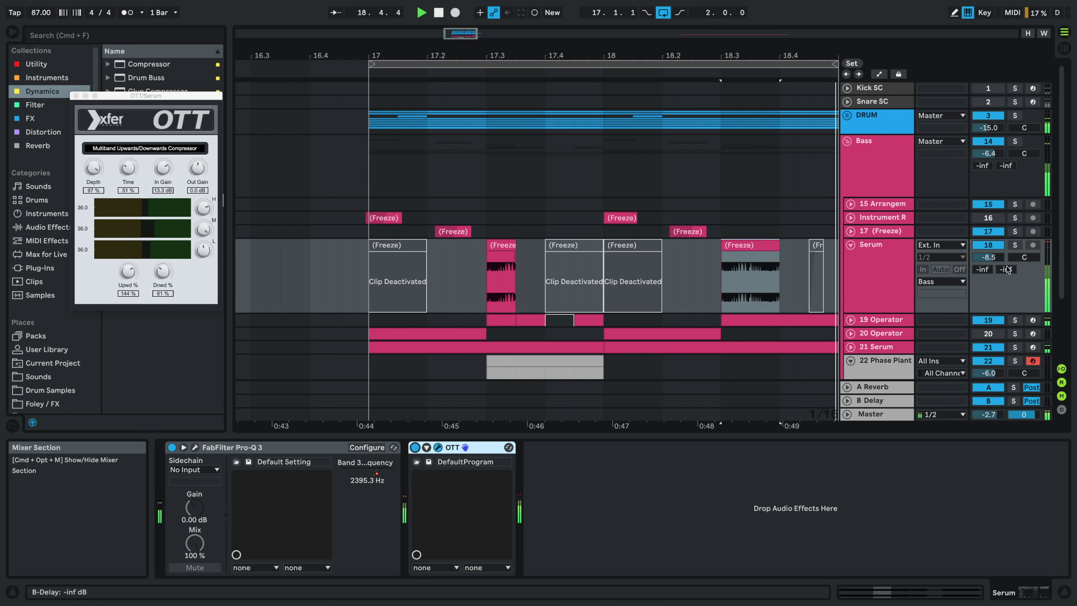
{"action": "left_click", "coordinate": [75, 96]}
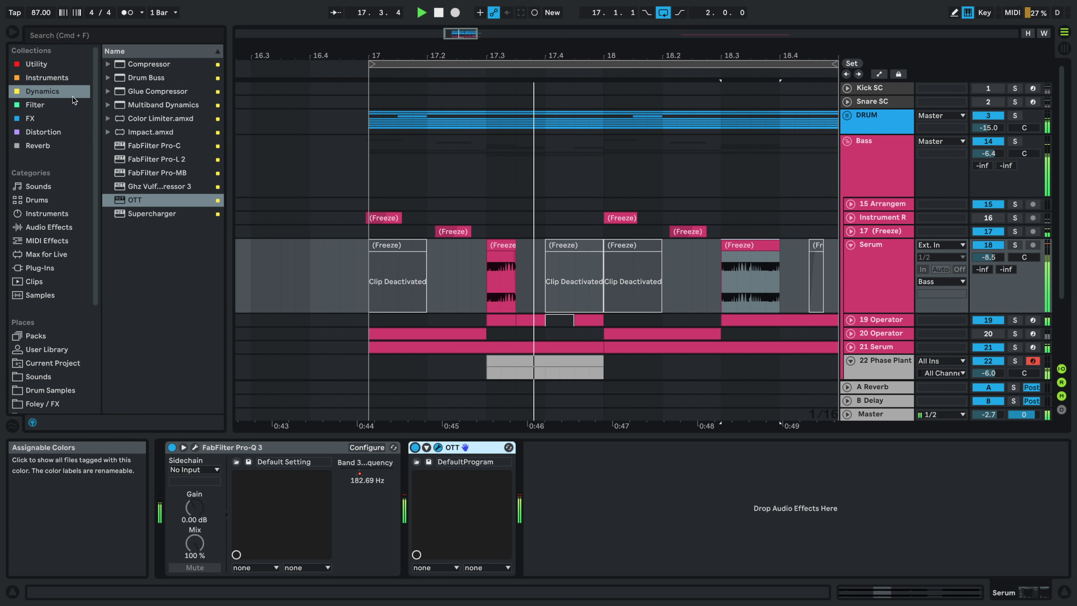
- Load the Glue Compressor from the Dynamics collection onto the Serum track after OTT
{"action": "left_click", "coordinate": [51, 106]}
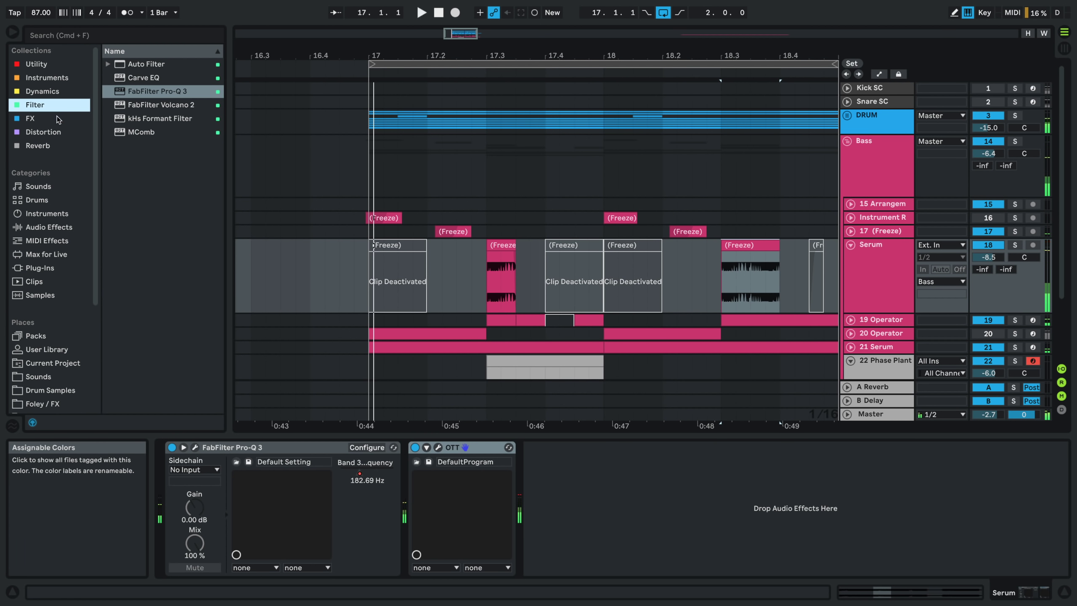
{"action": "left_click", "coordinate": [43, 94]}
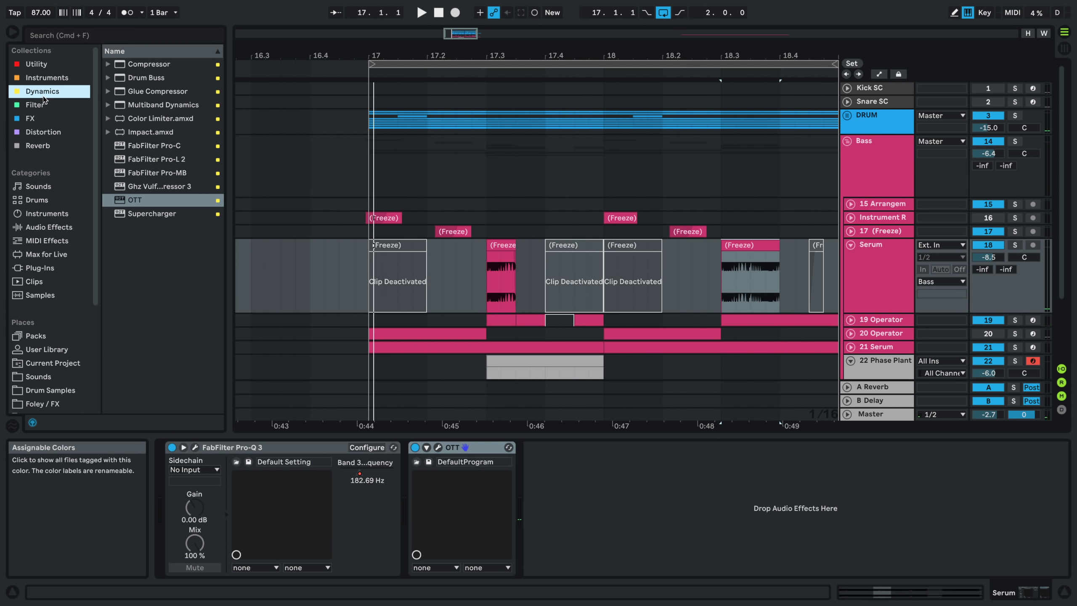
{"action": "double_click", "coordinate": [150, 93]}
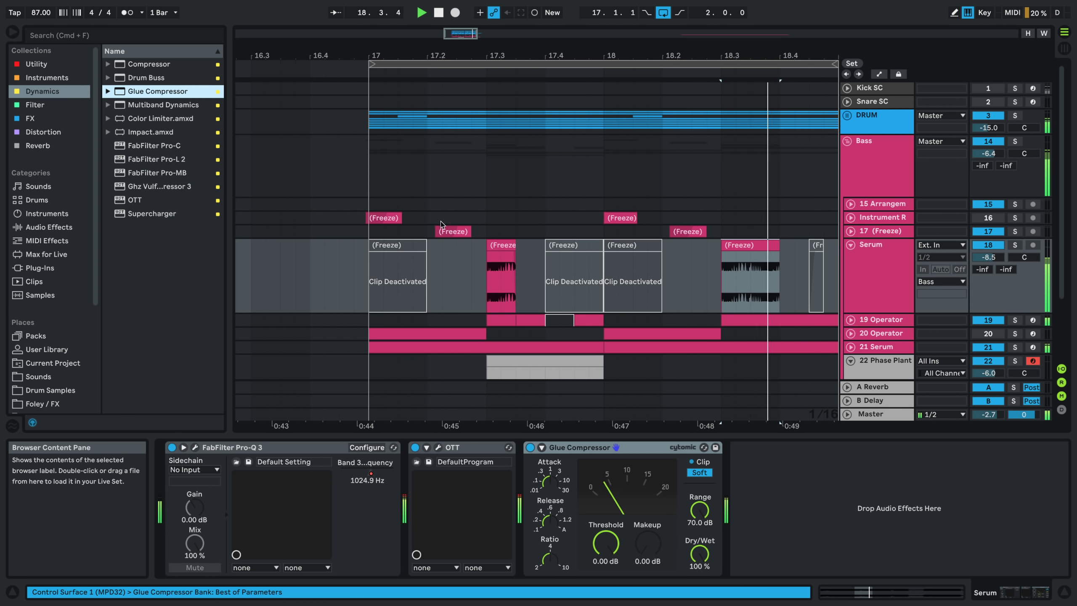
- Balance the Serum track's volume against the mix, setting it to -9.2 dB
{"action": "left_click_drag", "start_coordinate": [988, 257], "coordinate": [988, 272]}
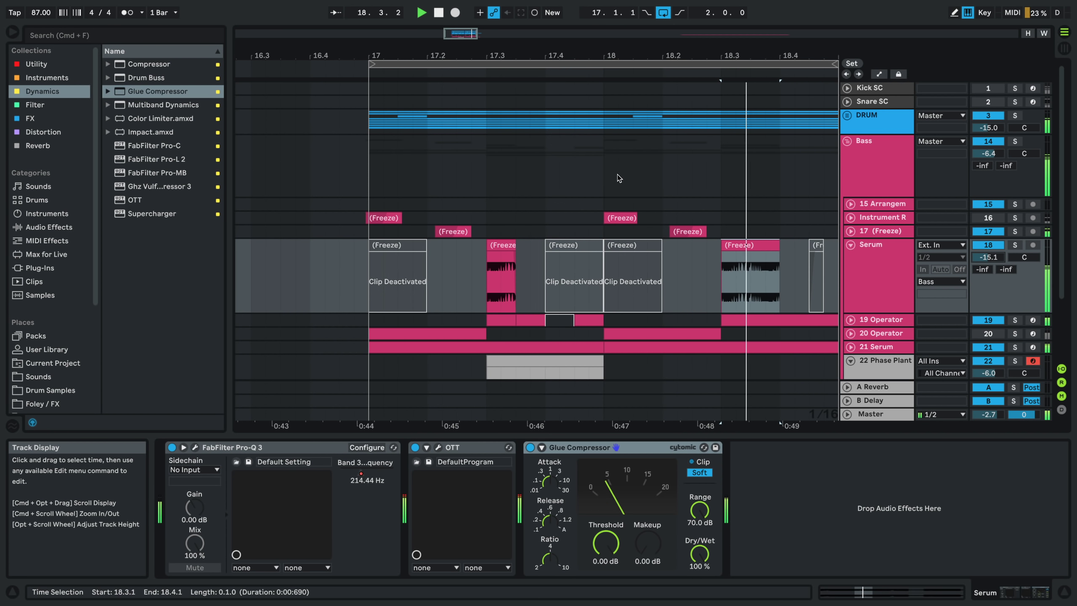
{"action": "scroll", "coordinate": [568, 219], "scroll_direction": "down", "scroll_amount": 1}
{"action": "scroll", "coordinate": [569, 219], "scroll_direction": "down", "scroll_amount": 4}
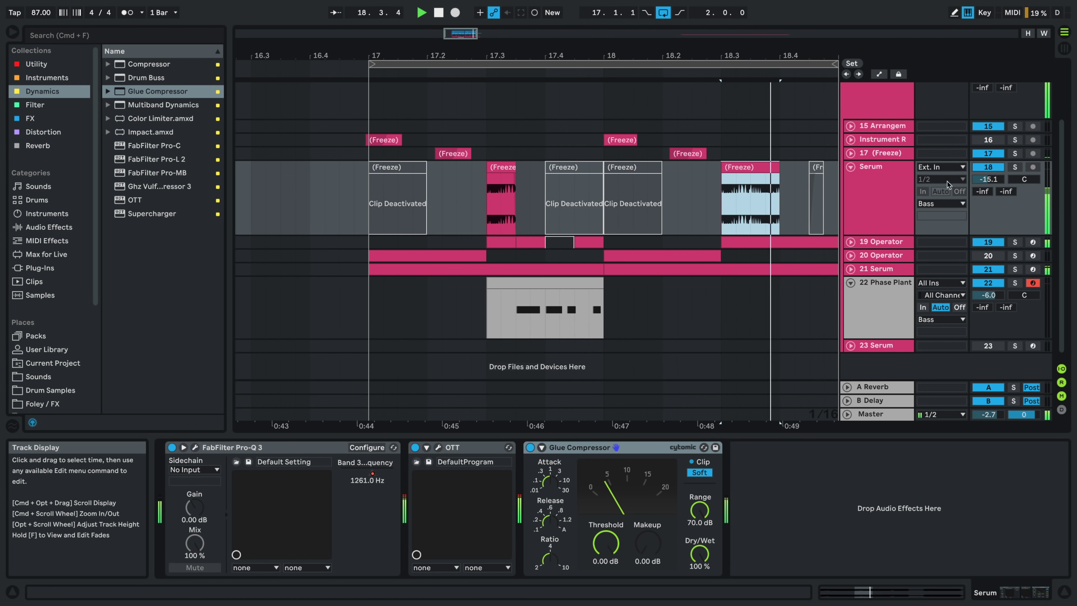
{"action": "left_click_drag", "start_coordinate": [999, 179], "coordinate": [998, 170]}
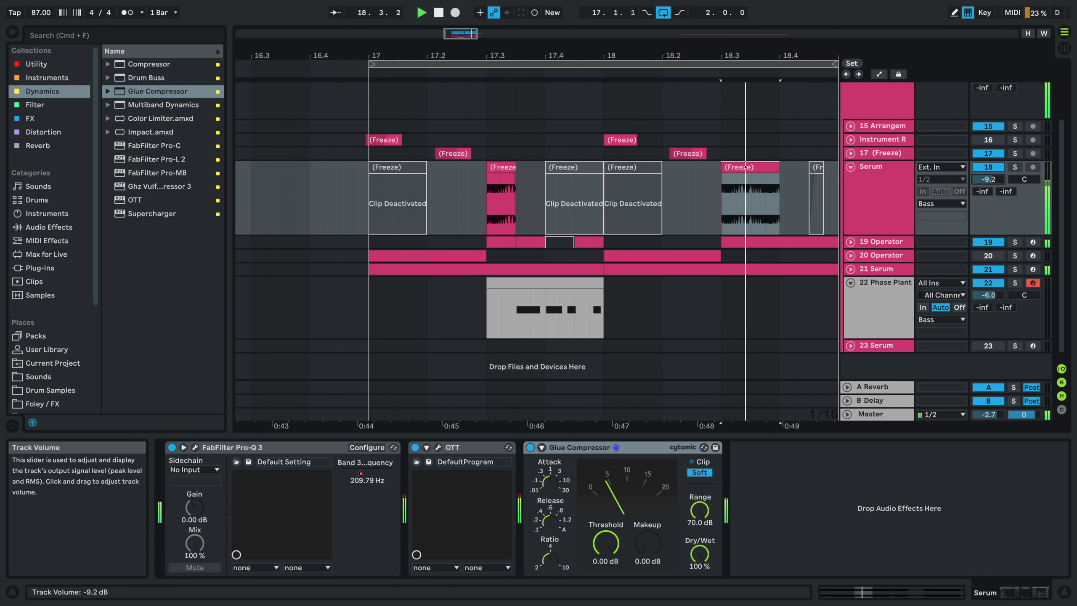
- Add a short fade-out to the end of the Serum clip at 17.3 while playing the loop
{"action": "left_click", "coordinate": [471, 215]}
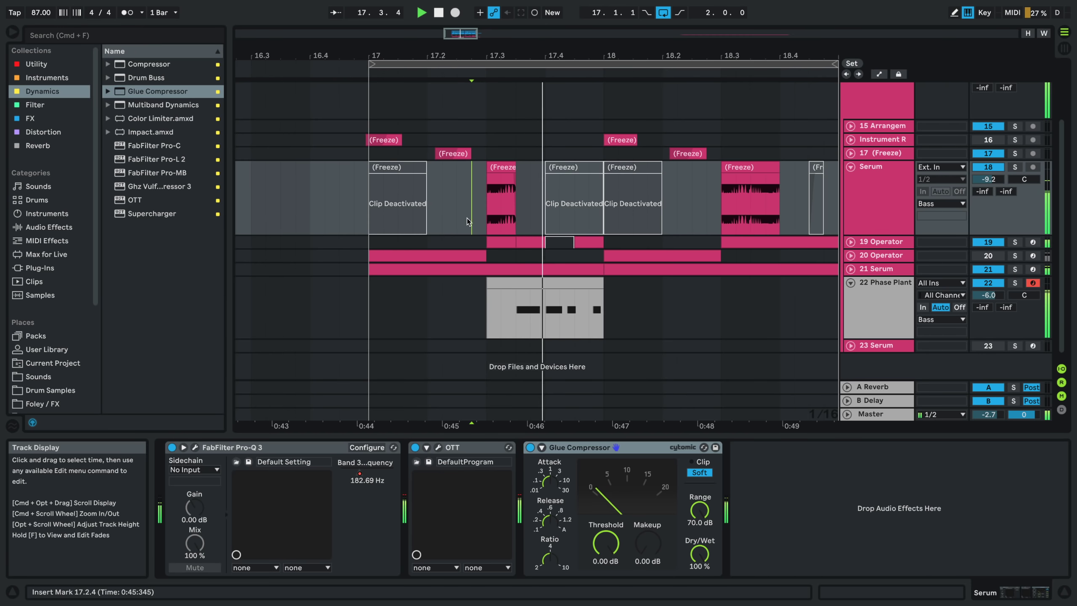
{"action": "left_click", "coordinate": [491, 188]}
{"action": "scroll", "coordinate": [491, 189], "scroll_direction": "up", "scroll_amount": 3}
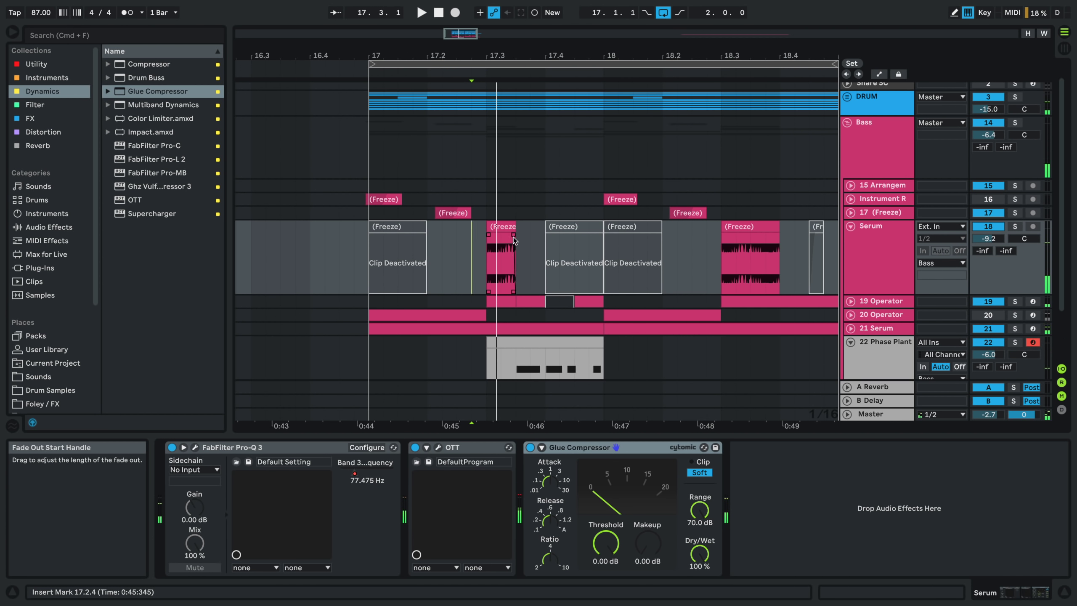
{"action": "left_click_drag", "start_coordinate": [514, 240], "coordinate": [505, 236]}
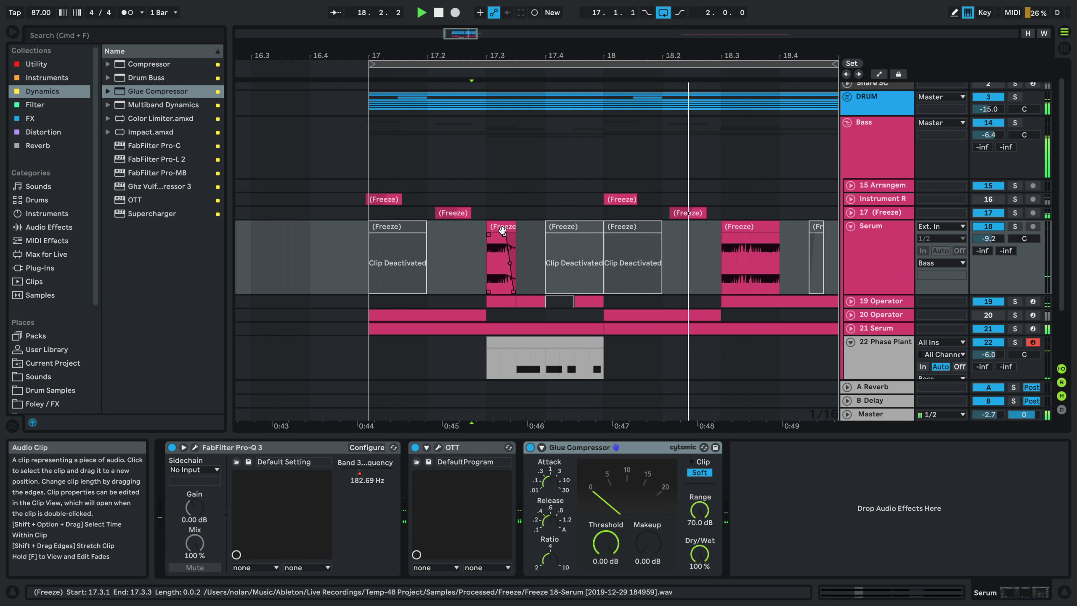
- Set the Serum track's OTT to 89% depth, 19% time and 18.1 dB input gain while playing from the clip at 18.3
{"action": "left_click", "coordinate": [724, 245]}
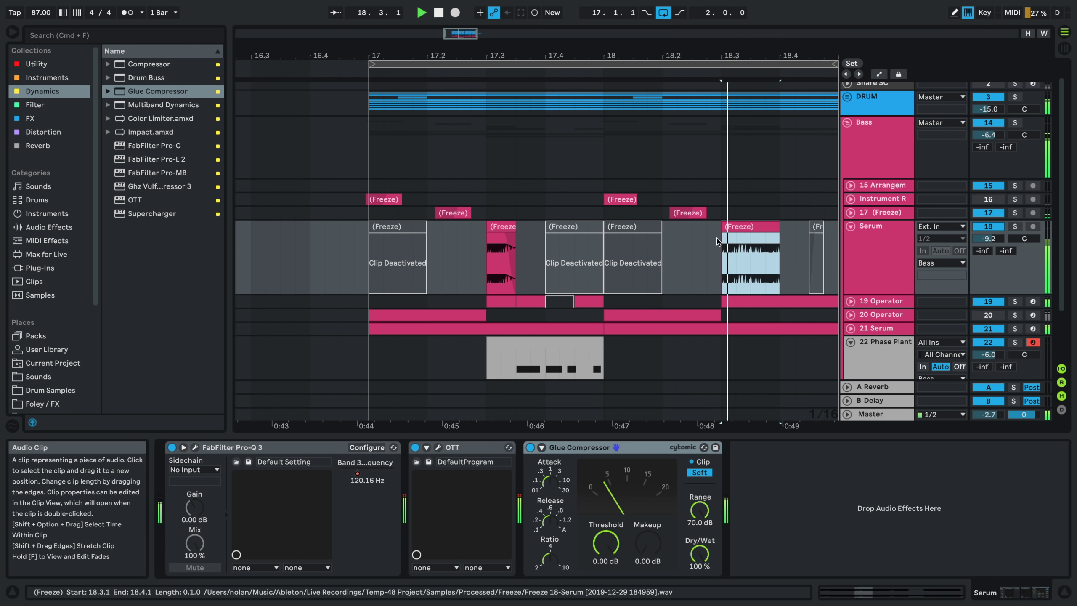
{"action": "left_click", "coordinate": [439, 447]}
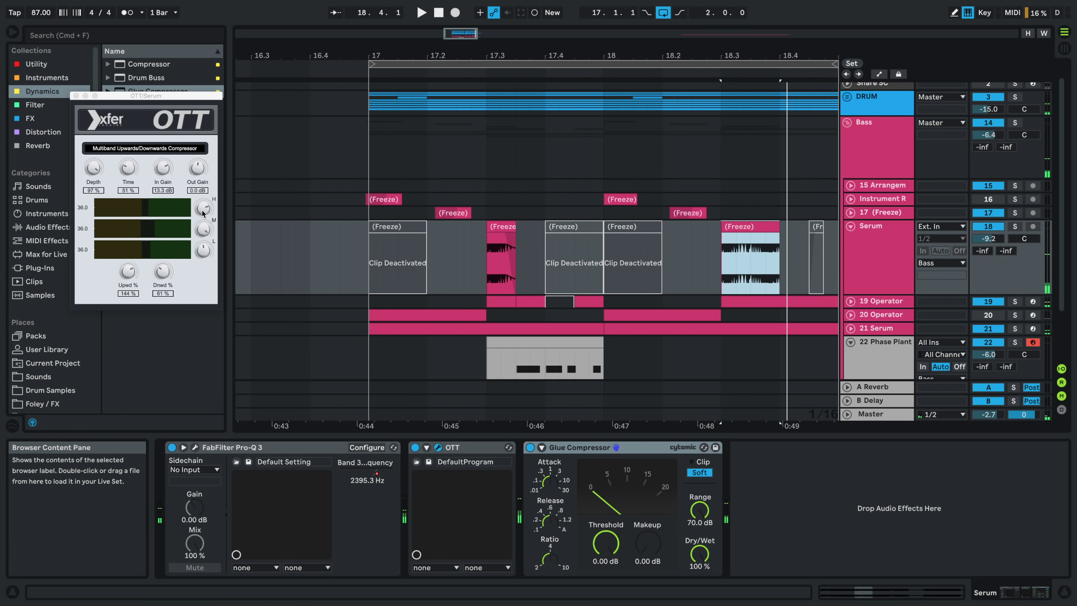
{"action": "key", "text": "space"}
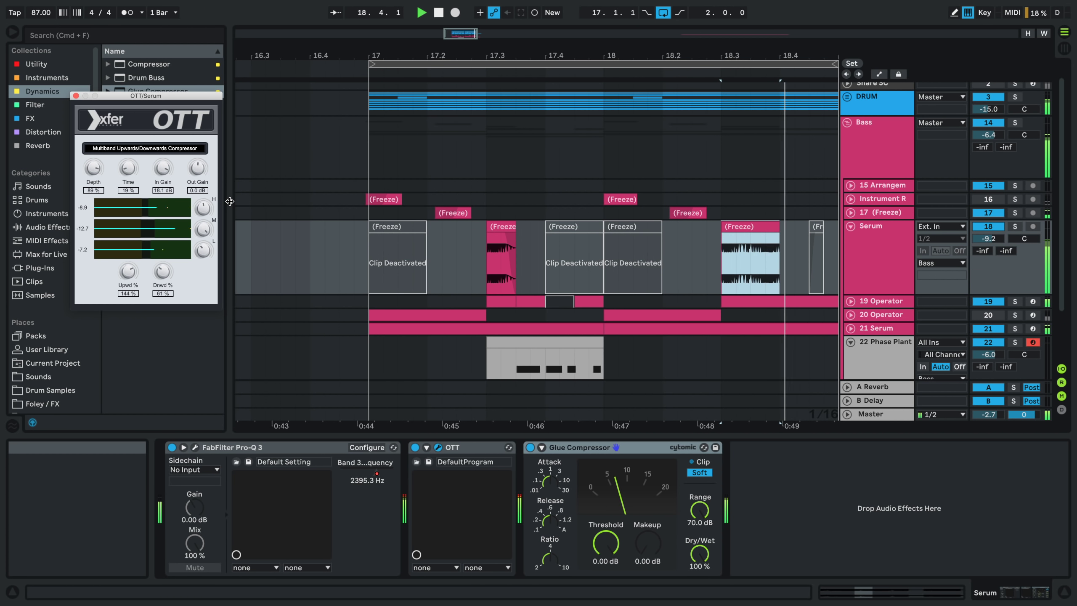
{"action": "key", "text": "space"}
- Extend the Serum clip at 18.3 so it ends at 19.1.3, and audition it
{"action": "left_click", "coordinate": [765, 228]}
{"action": "left_click_drag", "start_coordinate": [778, 228], "coordinate": [893, 237]}
{"action": "key", "text": "space"}
{"action": "scroll", "coordinate": [785, 256], "scroll_direction": "right", "scroll_amount": 1}
{"action": "scroll", "coordinate": [783, 256], "scroll_direction": "right", "scroll_amount": 3}
{"action": "key", "text": "space"}
{"action": "key", "text": "space"}
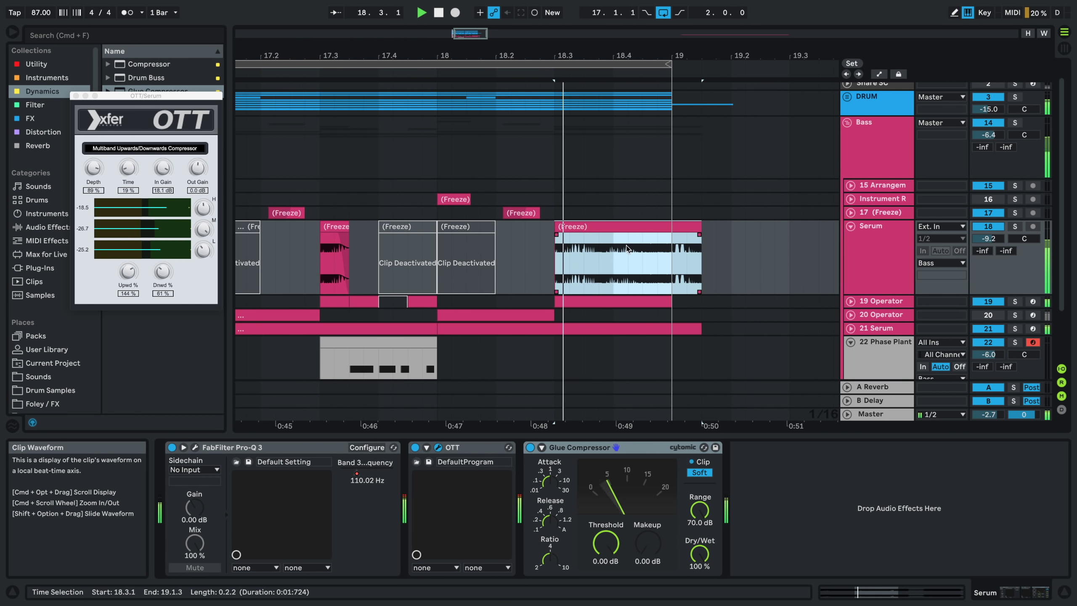
- Show the Serum track's FabFilter Pro-Q 3 Band 3 frequency automation and add a breakpoint at bar 19
{"action": "key", "text": "a"}
{"action": "key", "text": "space"}
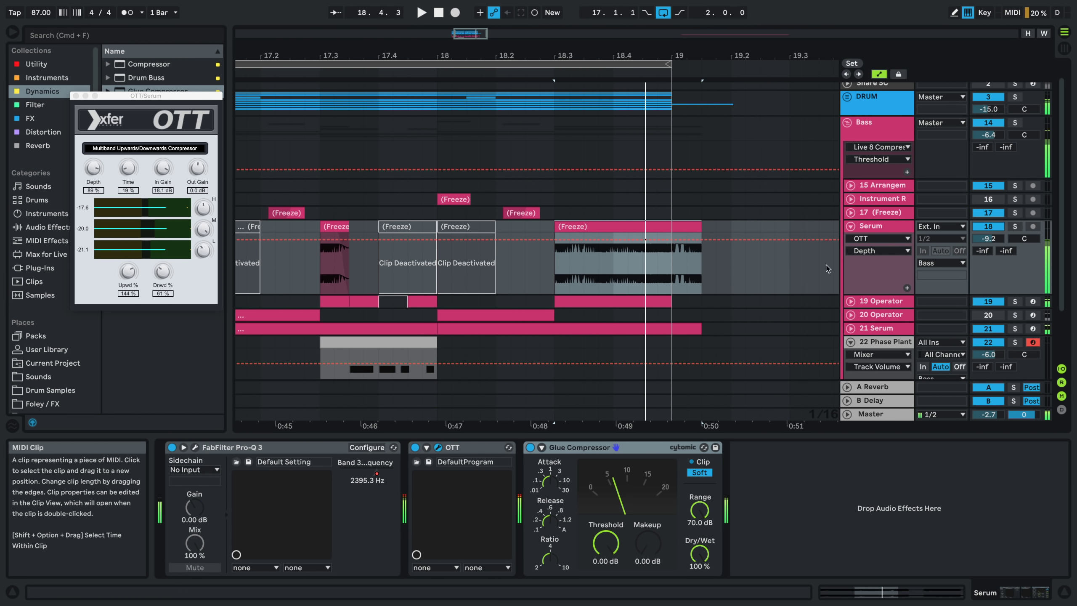
{"action": "left_click", "coordinate": [368, 481]}
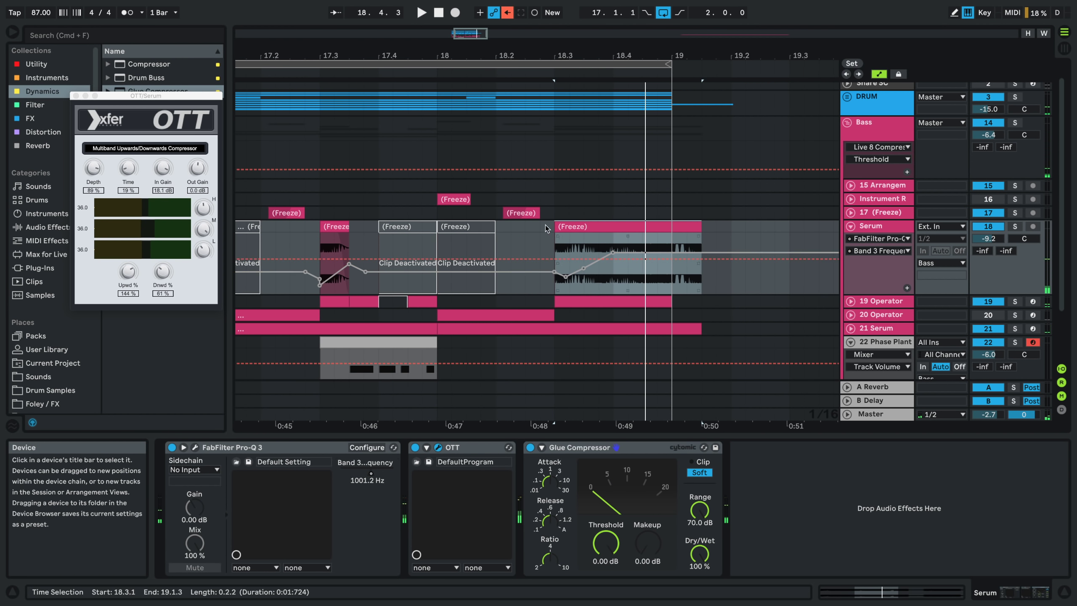
{"action": "left_click", "coordinate": [612, 289]}
{"action": "key", "text": "space"}
{"action": "left_click_drag", "start_coordinate": [627, 253], "coordinate": [672, 257]}
{"action": "key", "text": "space"}
- Shape the Band 3 frequency automation to dip at 18.4.2 and rise toward bar 19, remove the extra breakpoint, and audition the sweep
{"action": "left_click", "coordinate": [642, 276]}
{"action": "key", "text": "space"}
{"action": "key", "text": "space"}
{"action": "key", "text": "space"}
{"action": "key", "text": "space"}
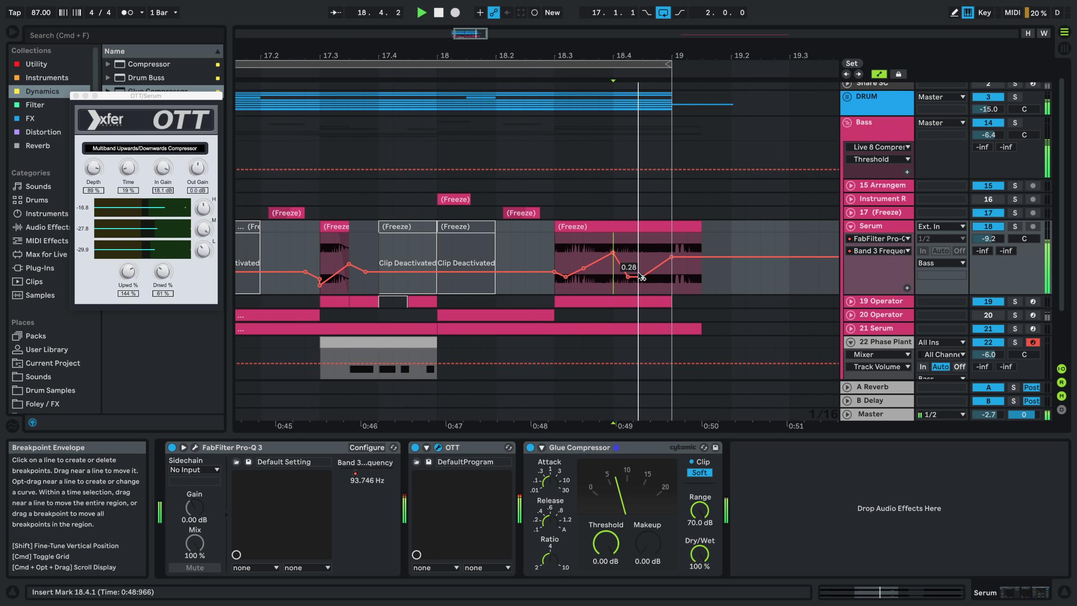
{"action": "left_click", "coordinate": [644, 276]}
{"action": "left_click", "coordinate": [539, 243]}
{"action": "key", "text": "space"}
{"action": "key", "text": "space"}
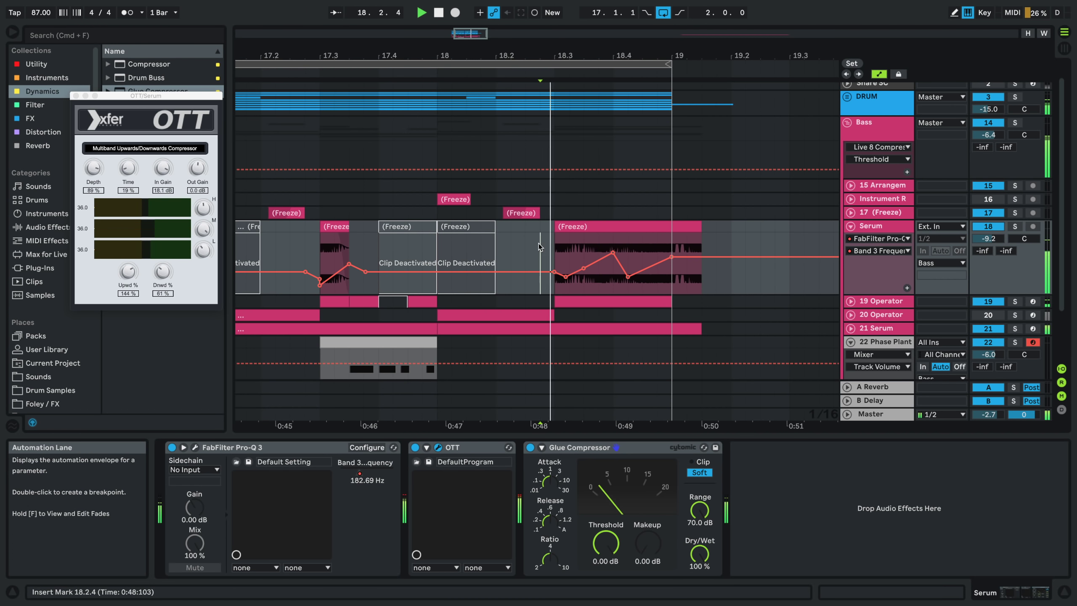
{"action": "key", "text": "space"}
{"action": "key", "text": "space"}
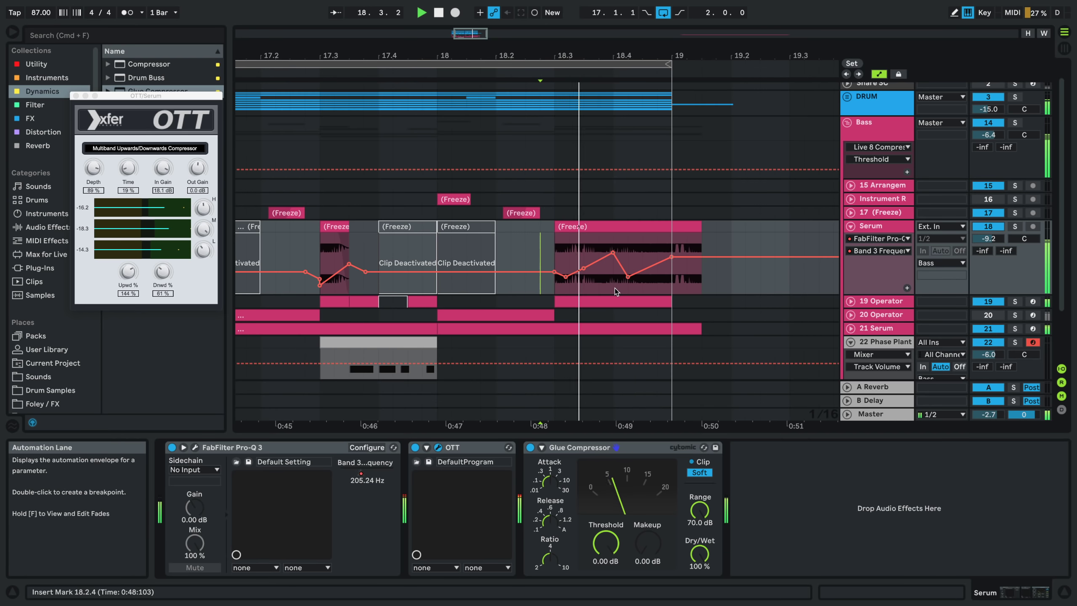
- Hide the automation and split the extended Serum clip at 18.4
{"action": "key", "text": "a"}
{"action": "key", "text": "space"}
{"action": "left_click", "coordinate": [609, 283]}
{"action": "key", "text": "super+e"}
- Open the second half of the split Serum clip and move its sample start to 1.3.3
{"action": "double_click", "coordinate": [623, 228]}
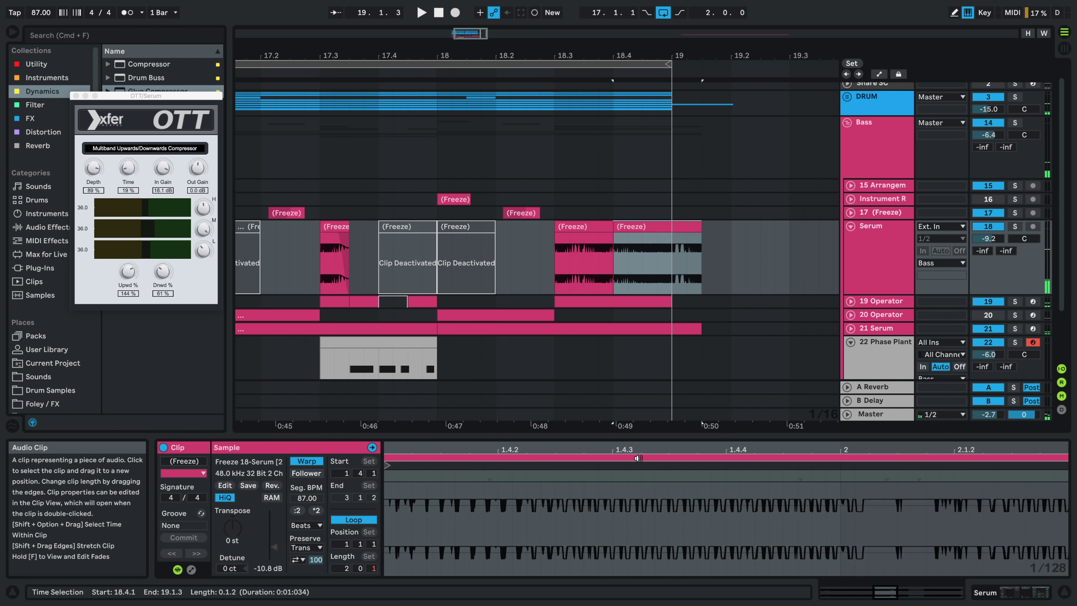
{"action": "scroll", "coordinate": [612, 509], "scroll_direction": "down", "scroll_amount": 8}
{"action": "mouse_move", "coordinate": [635, 468]}
{"action": "left_mouse_down"}
{"action": "mouse_move", "coordinate": [510, 479]}
{"action": "mouse_move", "coordinate": [707, 474]}
{"action": "mouse_move", "coordinate": [530, 475]}
{"action": "mouse_move", "coordinate": [485, 493]}
{"action": "mouse_move", "coordinate": [874, 462]}
{"action": "left_mouse_up"}
{"action": "key", "text": "space"}
{"action": "key", "text": "space"}
{"action": "mouse_move", "coordinate": [787, 485]}
{"action": "left_mouse_down"}
{"action": "mouse_move", "coordinate": [386, 471]}
{"action": "mouse_move", "coordinate": [608, 441]}
{"action": "left_mouse_up"}
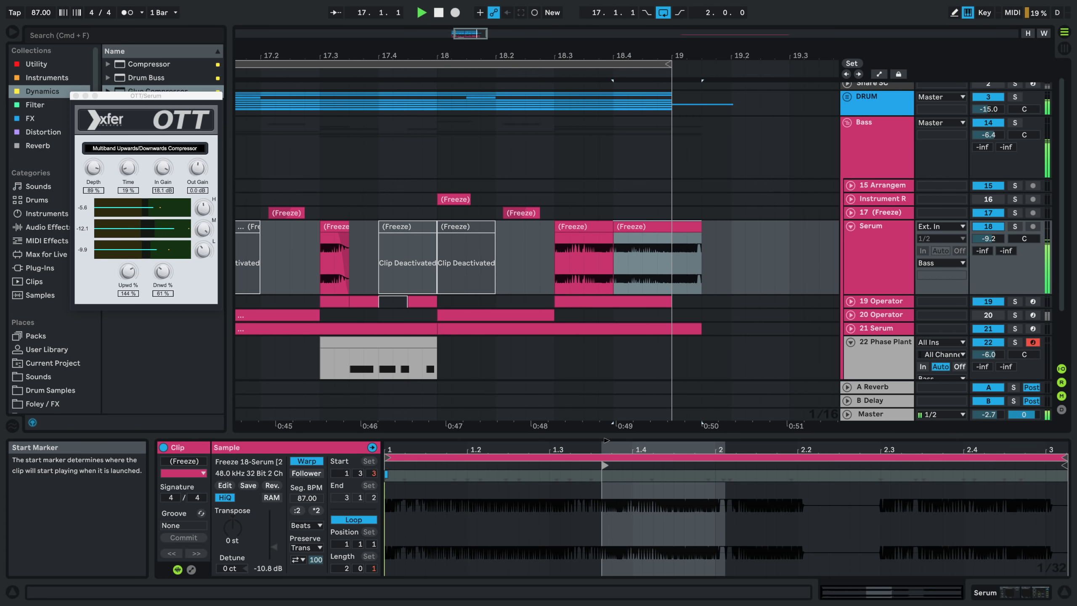
- Move the second Serum clip half one sixteenth later to 18.4.2 and play the result
{"action": "left_click", "coordinate": [554, 270]}
{"action": "left_click_drag", "start_coordinate": [636, 228], "coordinate": [650, 231]}
{"action": "left_click", "coordinate": [591, 241]}
{"action": "key", "text": "space"}
{"action": "key", "text": "space"}
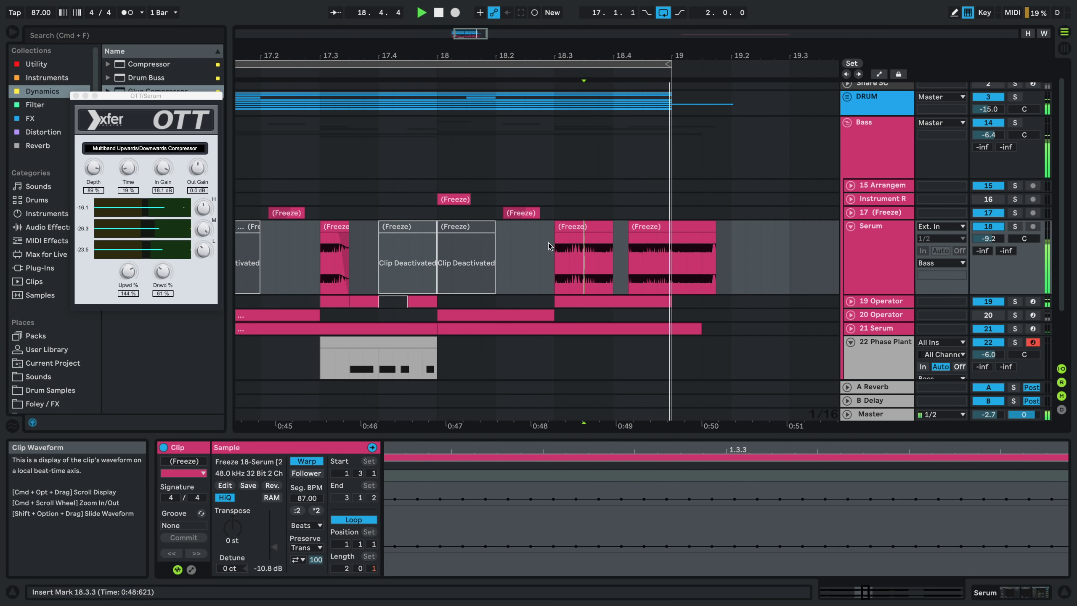
- Move the last Serum clip to 18.4.3 and audition its timing
{"action": "left_click_drag", "start_coordinate": [551, 248], "coordinate": [545, 248]}
{"action": "key", "text": "space"}
{"action": "key", "text": "space"}
{"action": "left_click_drag", "start_coordinate": [667, 231], "coordinate": [682, 231]}
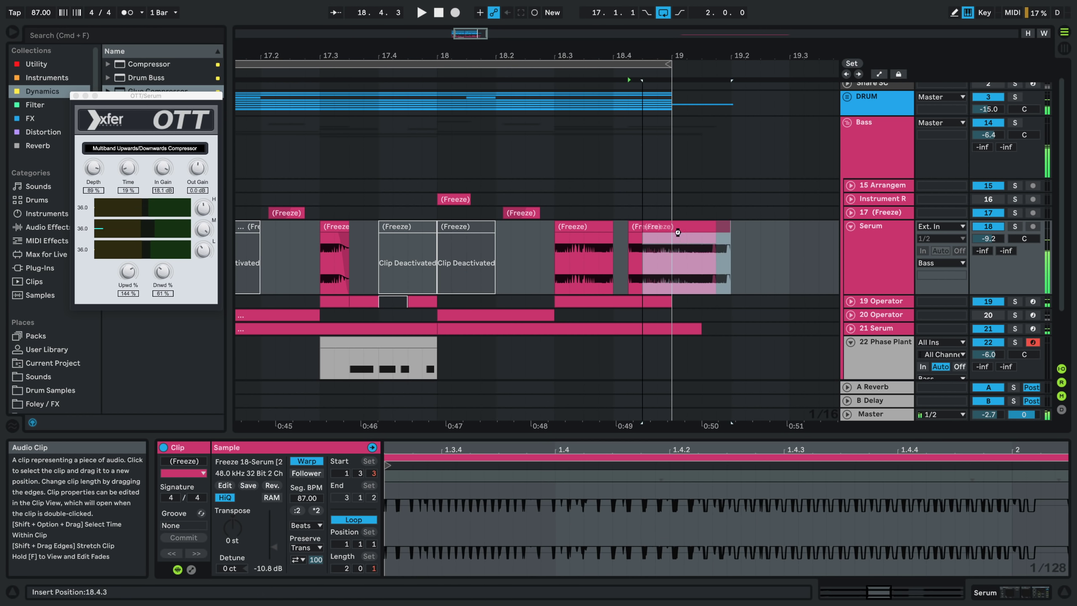
{"action": "left_click", "coordinate": [580, 188]}
{"action": "key", "text": "space"}
{"action": "key", "text": "space"}
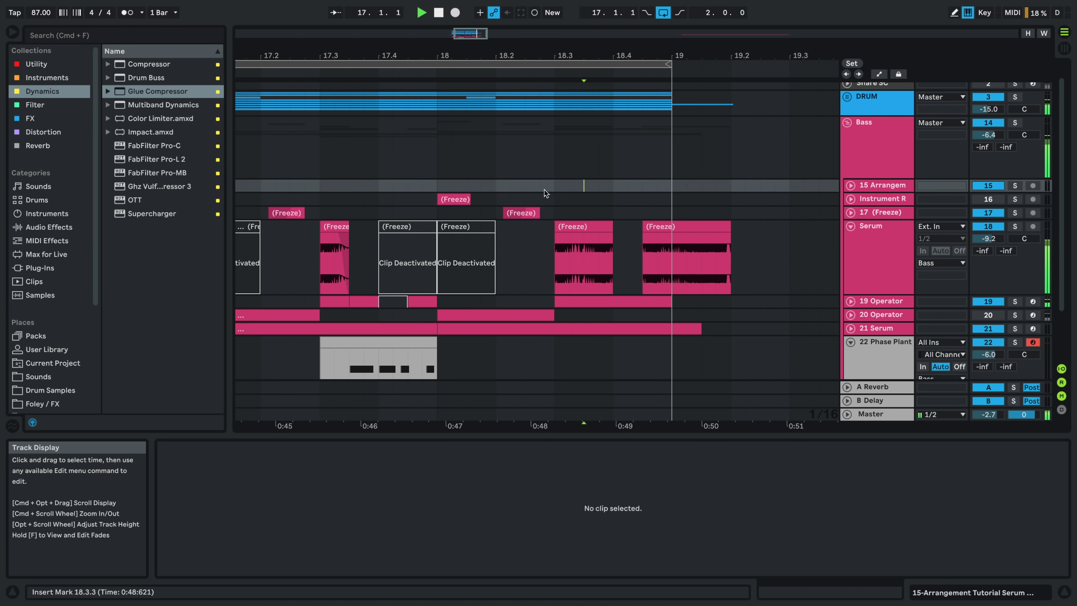
- Delete the part of the last Serum clip beyond bar 19, and set the Serum track volume to -11.5 dB
{"action": "left_click", "coordinate": [545, 191]}
{"action": "key", "text": "space"}
{"action": "key", "text": "space"}
{"action": "left_click_drag", "start_coordinate": [672, 264], "coordinate": [744, 263]}
{"action": "key", "text": "Delete"}
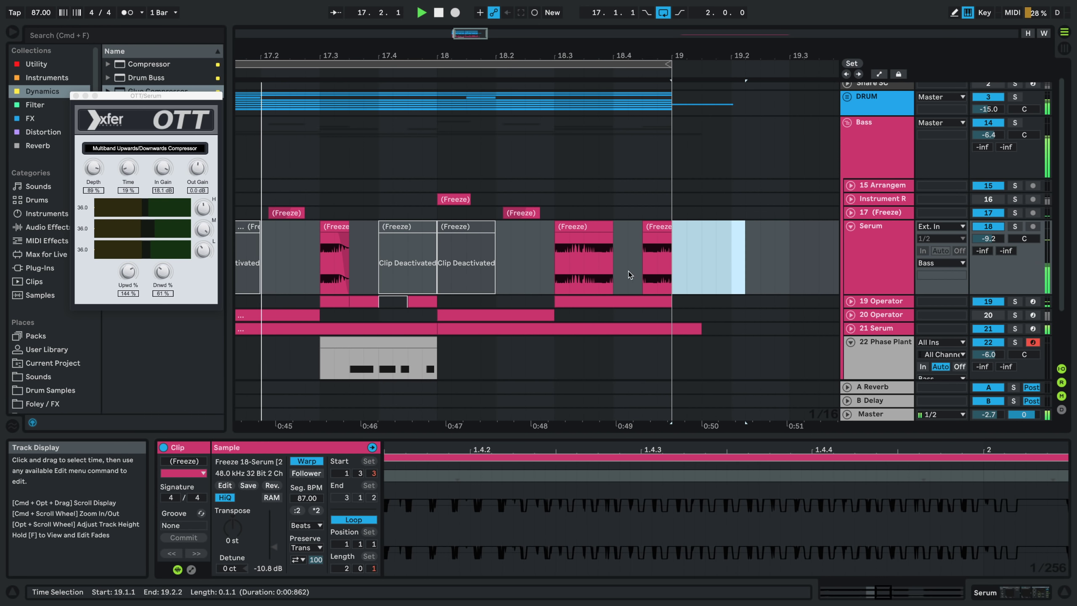
{"action": "scroll", "coordinate": [488, 273], "scroll_direction": "down", "scroll_amount": 4, "text": "super"}
{"action": "left_click_drag", "start_coordinate": [988, 239], "coordinate": [988, 249]}
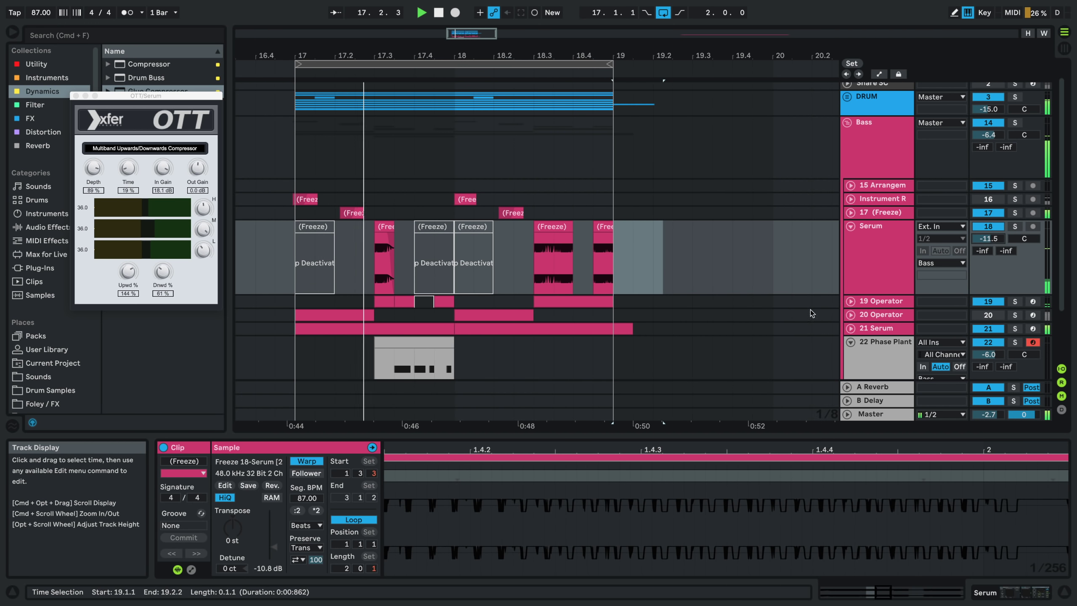
- Unfold the 19 Operator track and solo it, playing from its clip at 17.3
{"action": "left_click", "coordinate": [851, 301]}
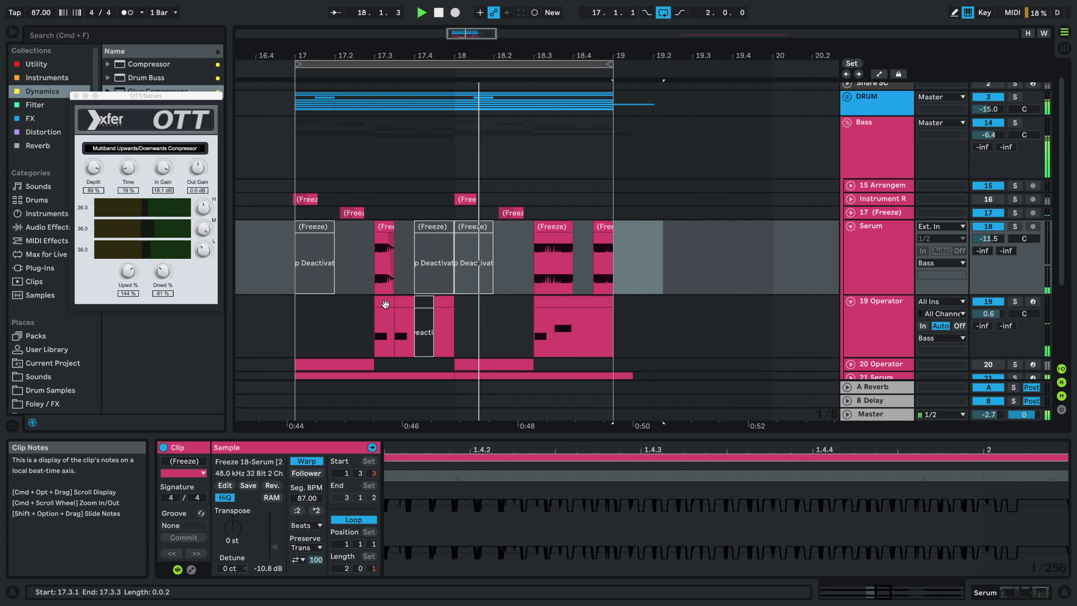
{"action": "left_click", "coordinate": [385, 305]}
{"action": "left_click", "coordinate": [598, 316]}
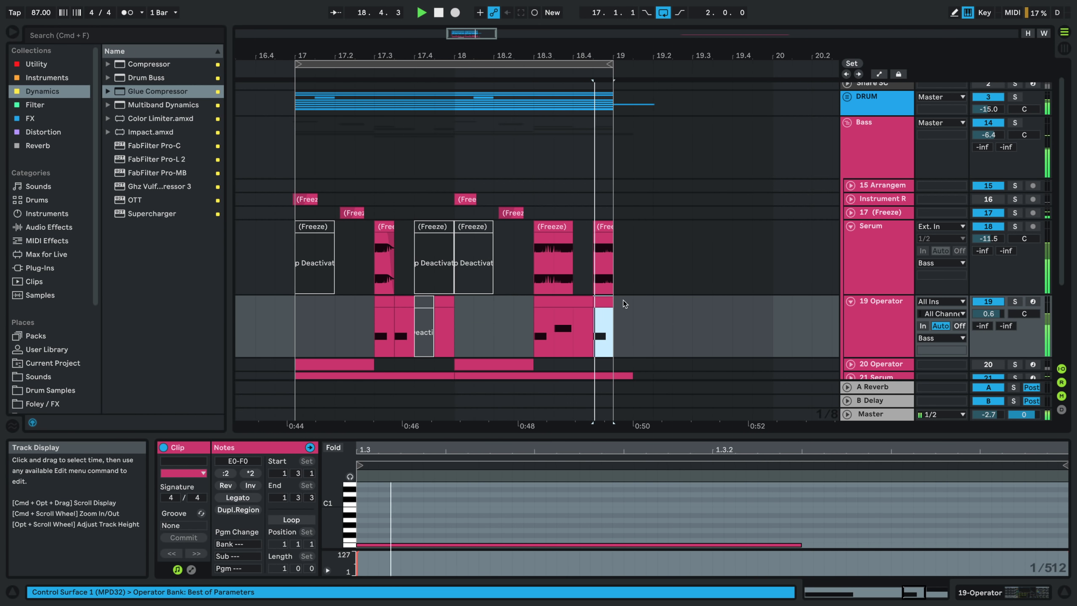
{"action": "left_click", "coordinate": [382, 302]}
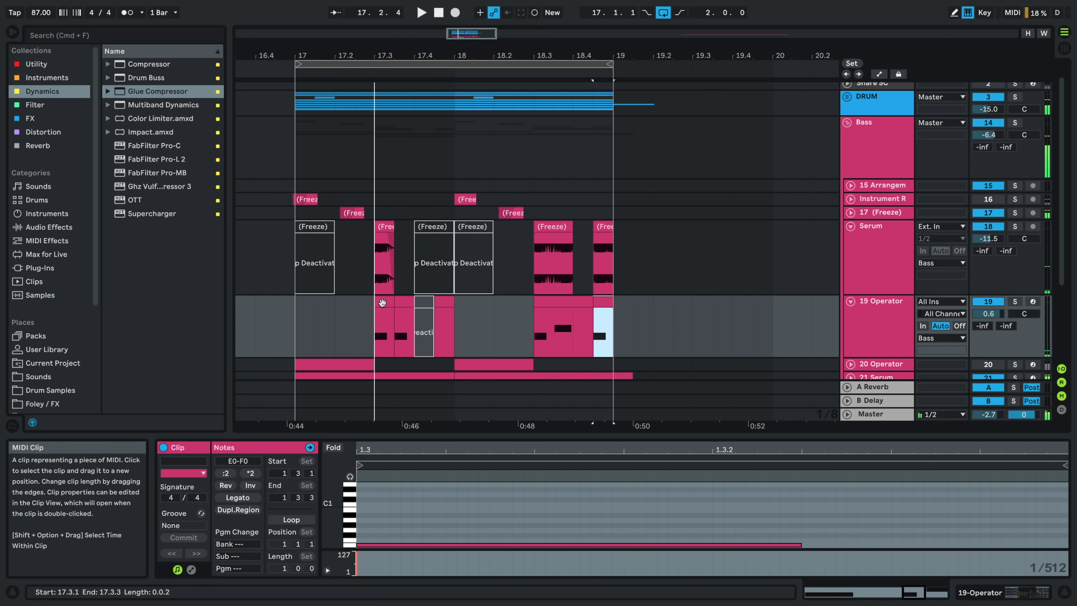
{"action": "left_click", "coordinate": [1013, 301]}
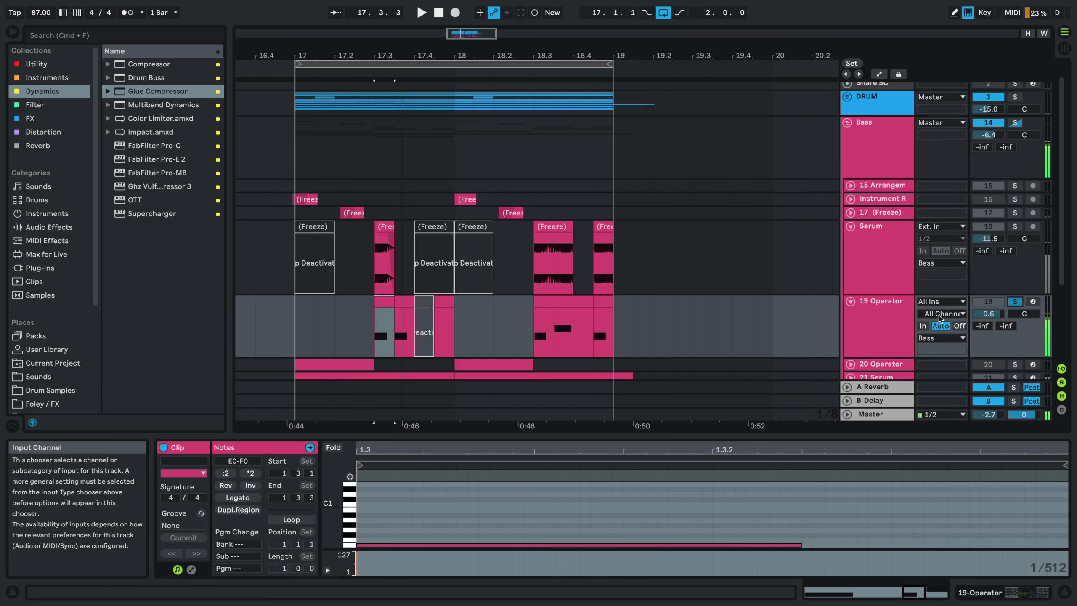
- Reduce the Operator's maximum number of voices in its global settings and return to oscillator A
{"action": "left_click", "coordinate": [876, 315]}
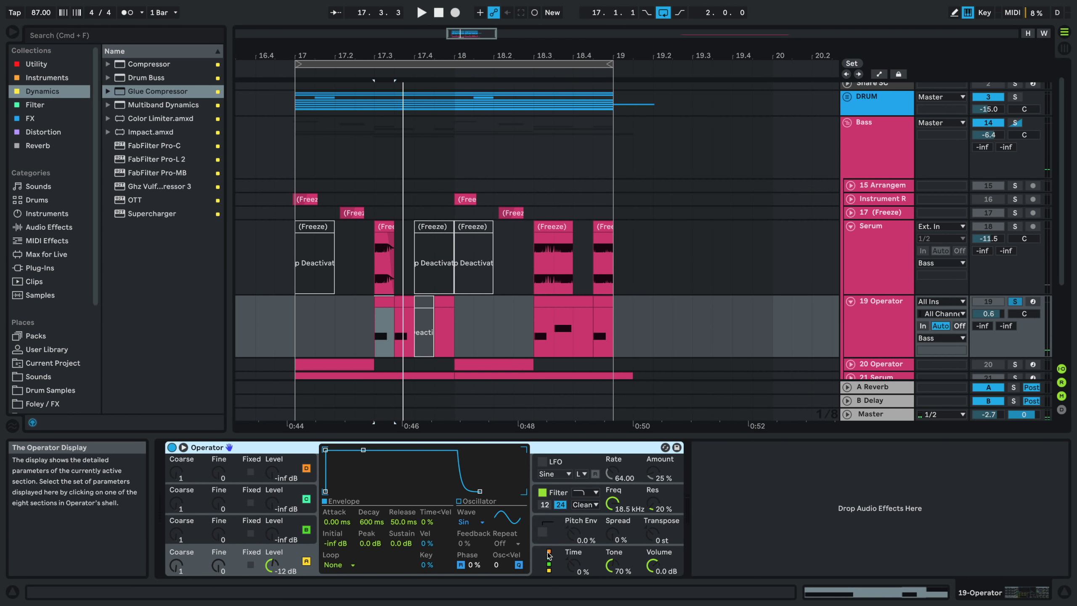
{"action": "left_click", "coordinate": [549, 556]}
{"action": "left_click", "coordinate": [333, 565]}
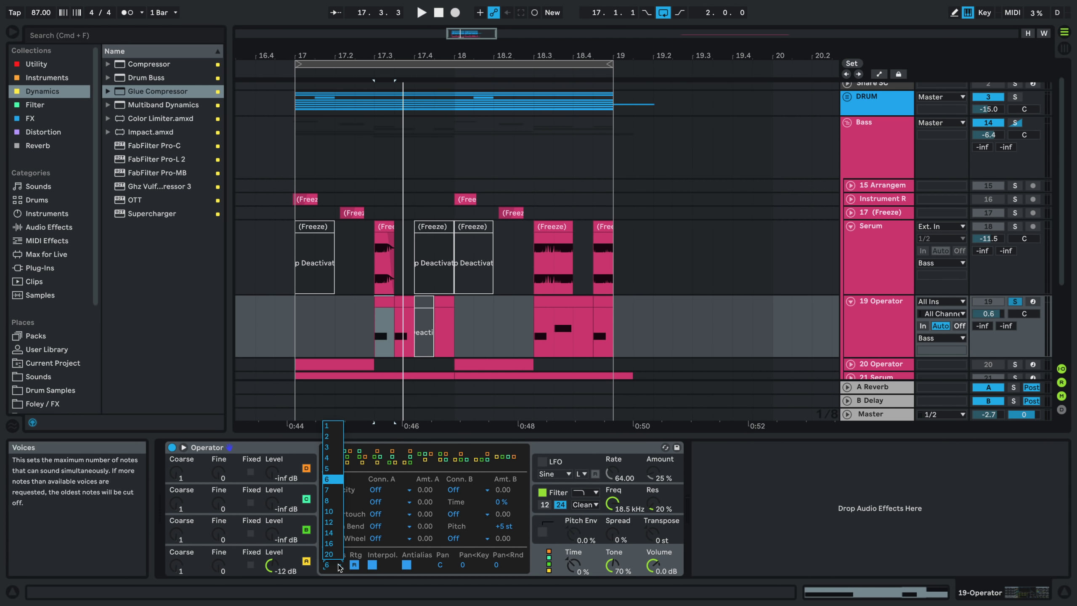
{"action": "left_click", "coordinate": [327, 433]}
{"action": "left_click", "coordinate": [299, 558]}
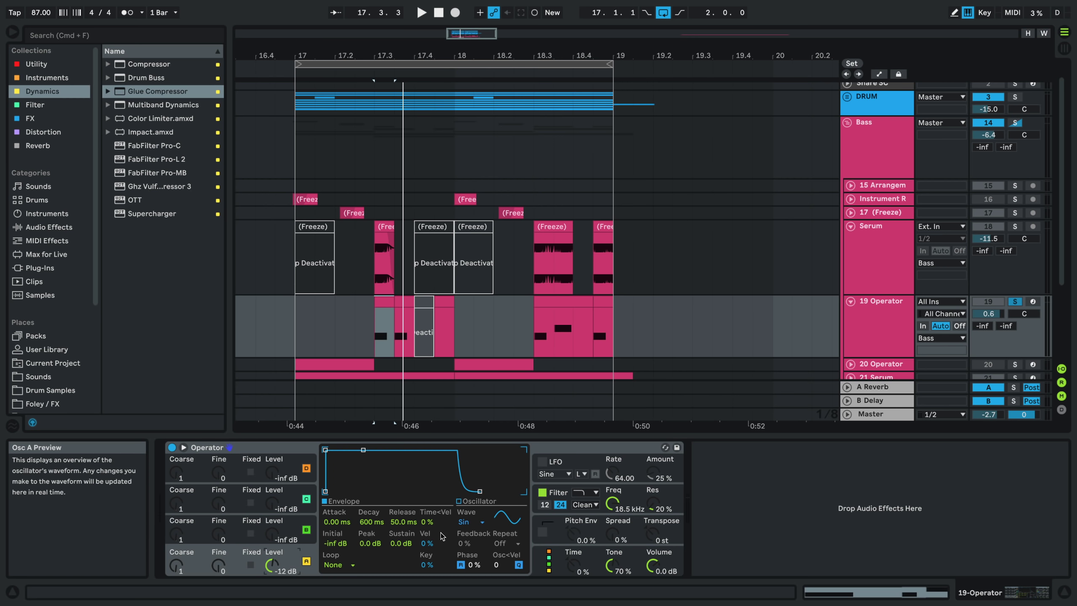
- Set the release of Operator oscillator A's volume envelope to 317 ms while auditioning it
{"action": "key", "text": "space"}
{"action": "mouse_move", "coordinate": [403, 522]}
{"action": "left_mouse_down"}
{"action": "mouse_move", "coordinate": [403, 505]}
{"action": "mouse_move", "coordinate": [402, 515]}
{"action": "left_mouse_up"}
{"action": "key", "text": "space"}
{"action": "key", "text": "space"}
{"action": "key", "text": "space"}
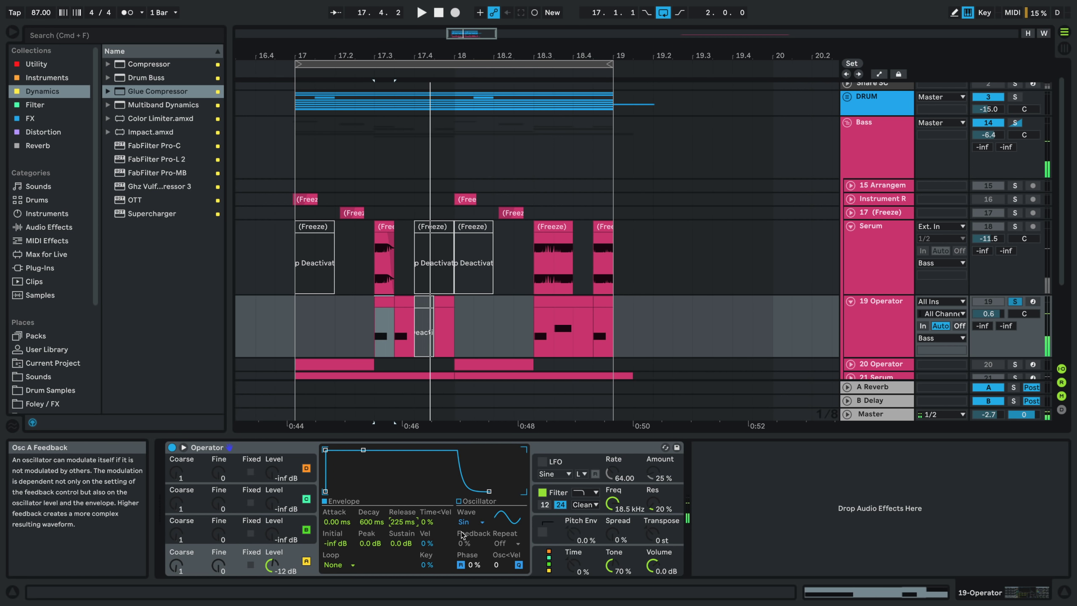
{"action": "key", "text": "space"}
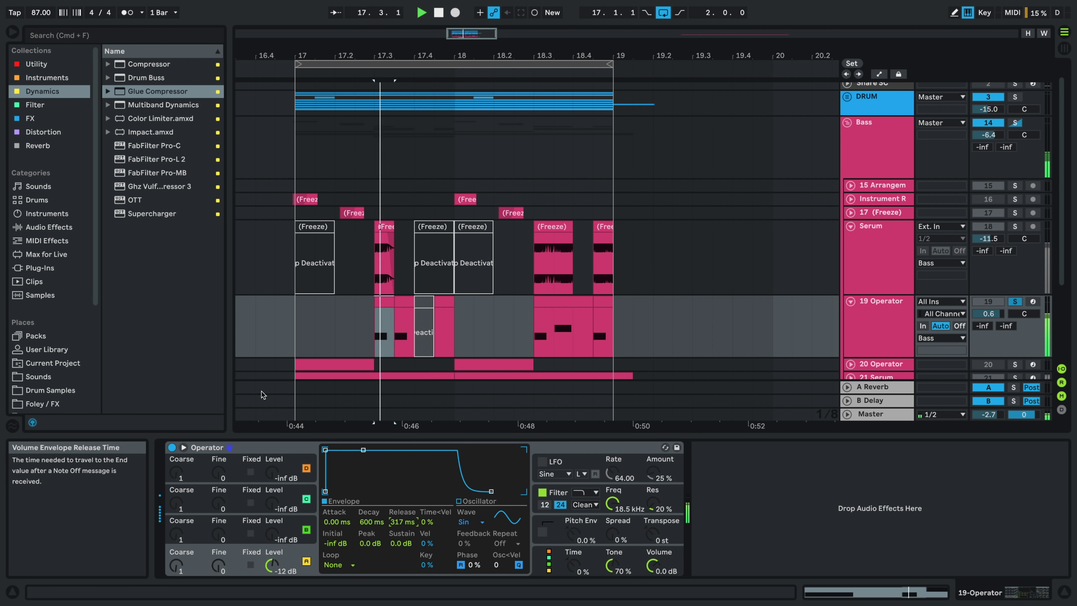
{"action": "key", "text": "space"}
- Set Operator oscillator B to a level of -29 dB with fine tuning at 18, and listen to it
{"action": "left_click", "coordinate": [272, 534]}
{"action": "left_click_drag", "start_coordinate": [219, 534], "coordinate": [272, 522]}
{"action": "key", "text": "space"}
{"action": "key", "text": "space"}
{"action": "key", "text": "space"}
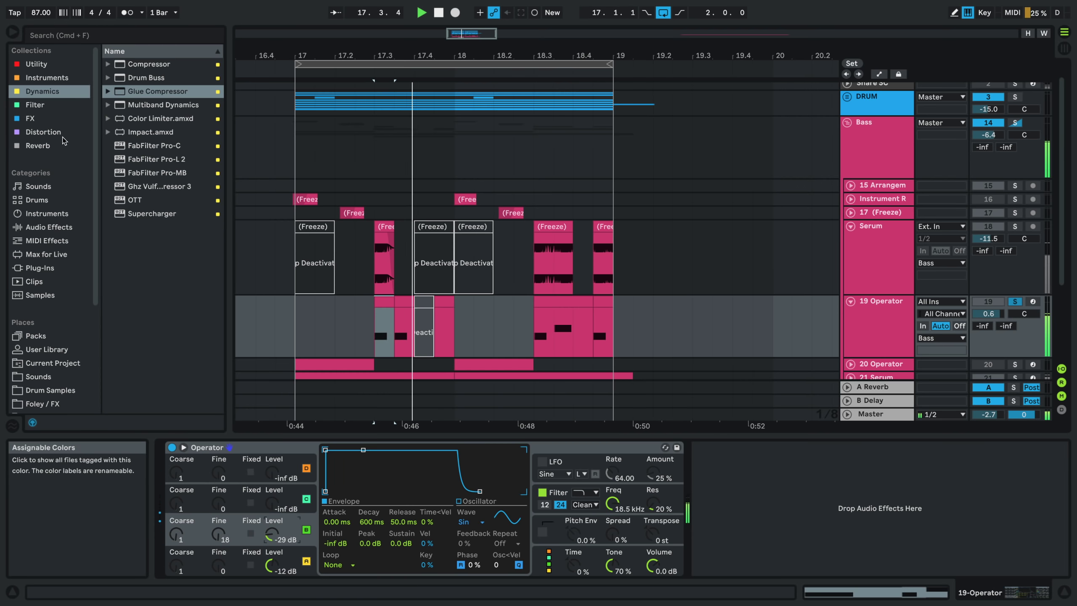
- Load the Glue Compressor from the Dynamics collection onto the Operator track, with -12.4 dB threshold and 5.08 dB makeup
{"action": "left_click", "coordinate": [37, 108]}
{"action": "left_click", "coordinate": [37, 90]}
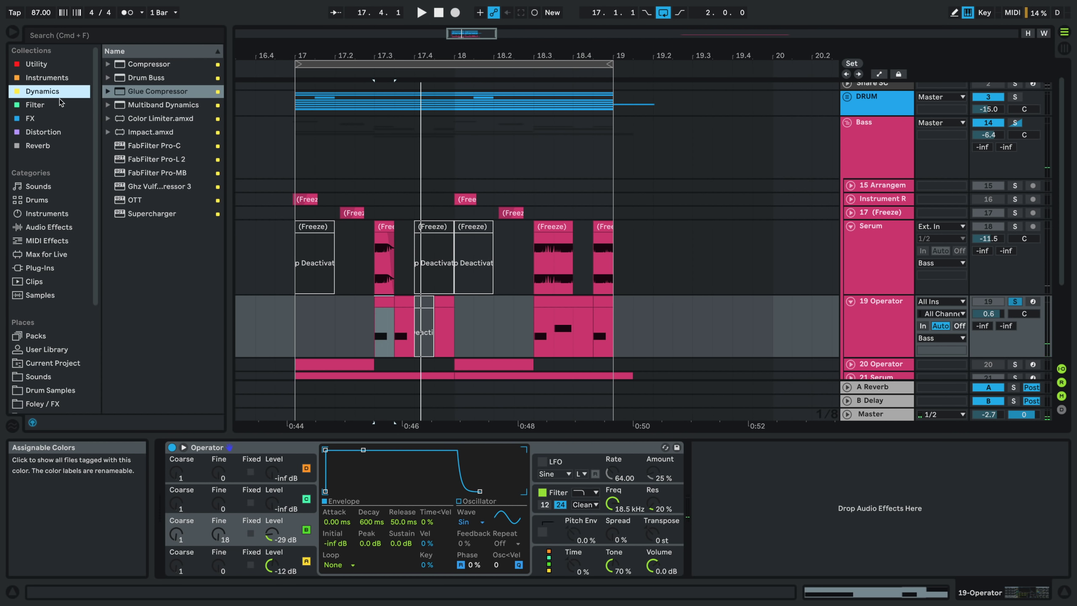
{"action": "double_click", "coordinate": [155, 91]}
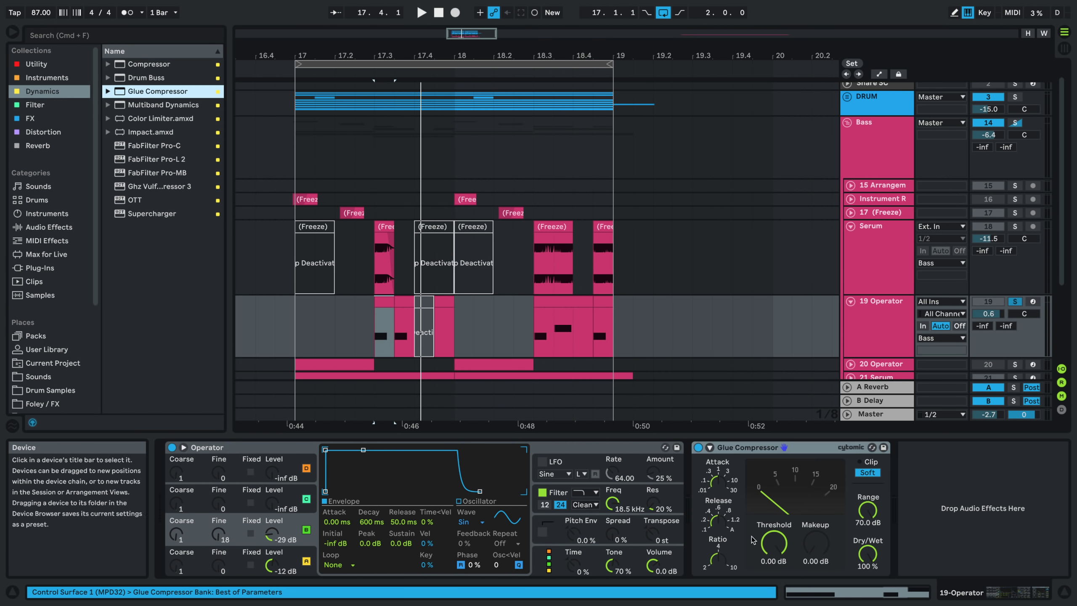
{"action": "left_click_drag", "start_coordinate": [816, 543], "coordinate": [816, 551]}
- Balance the bass layers in the mix, setting the Operator track to -0.2 dB and the Serum track to -13.4 dB
{"action": "key", "text": "space"}
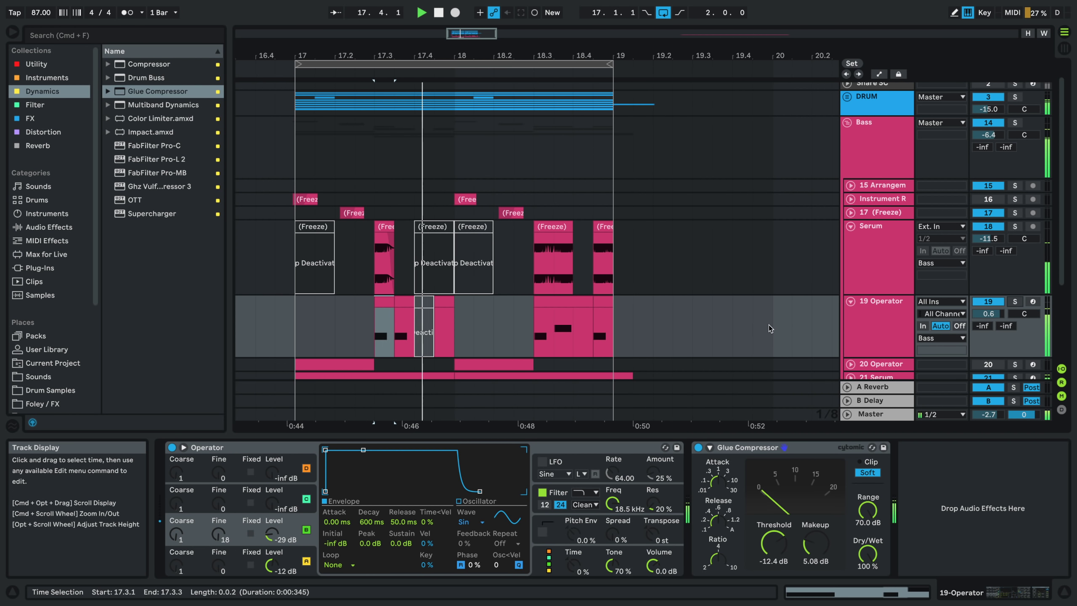
{"action": "left_click_drag", "start_coordinate": [988, 314], "coordinate": [988, 316]}
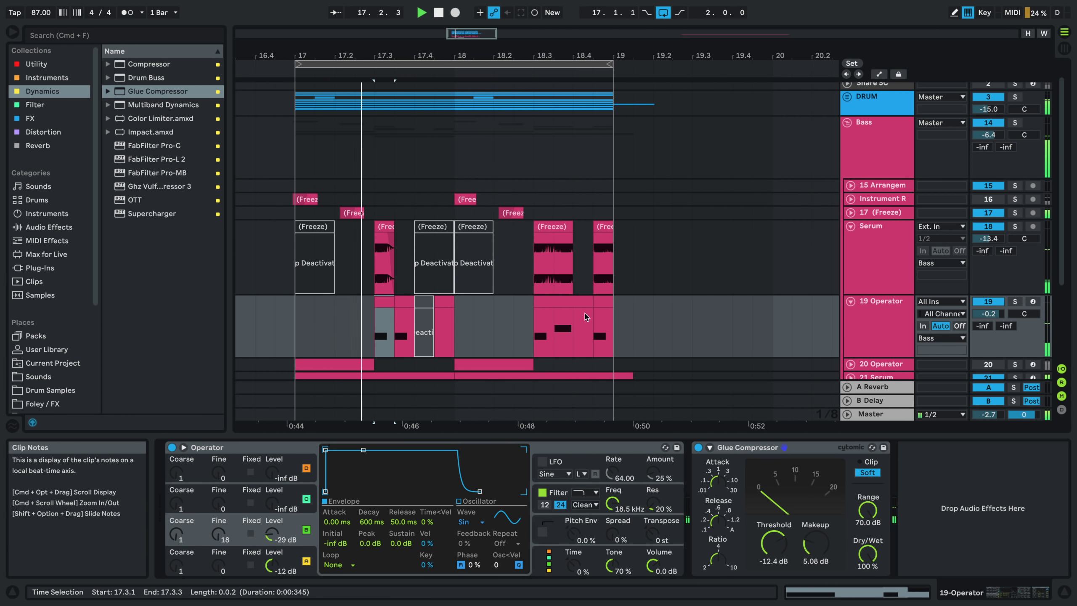
- Deactivate the last Operator clip before bar 19, beneath the Serum clip at 18.4.3
{"action": "scroll", "coordinate": [589, 282], "scroll_direction": "up", "scroll_amount": 3}
{"action": "left_click", "coordinate": [582, 280]}
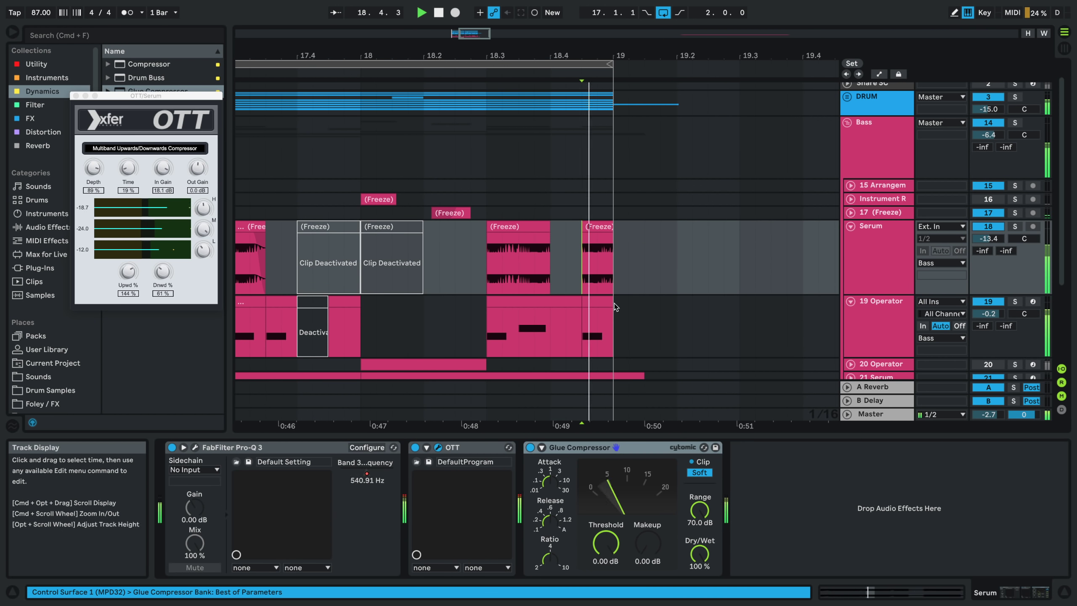
{"action": "left_click", "coordinate": [593, 303]}
{"action": "key", "text": "0"}
- Close the OTT plugin window and set the DRUM group's volume to -11.3 dB
{"action": "left_click_drag", "start_coordinate": [486, 283], "coordinate": [476, 281]}
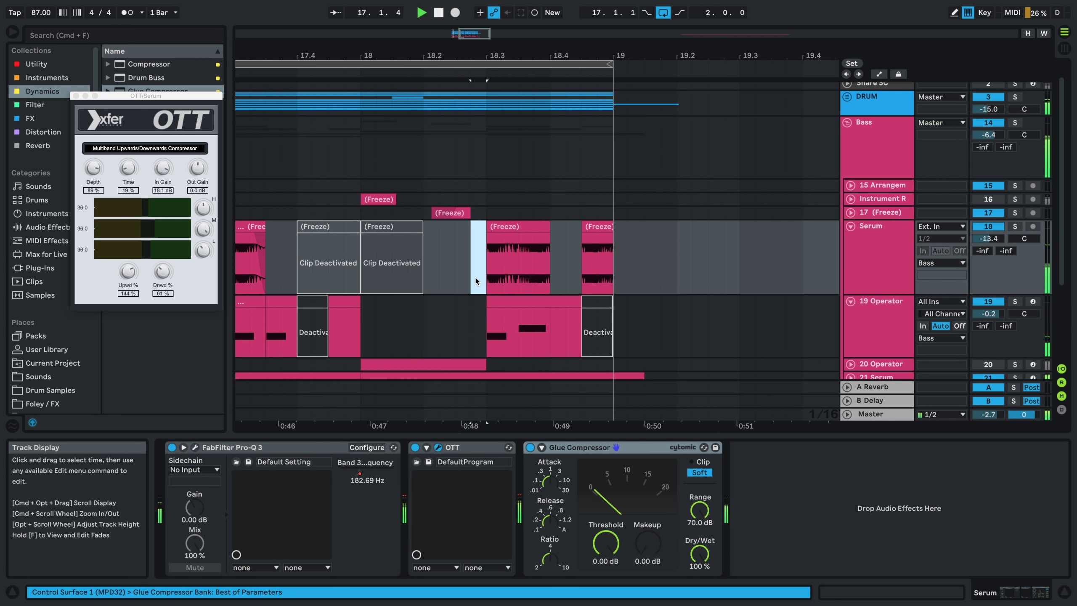
{"action": "scroll", "coordinate": [497, 348], "scroll_direction": "down", "scroll_amount": 6}
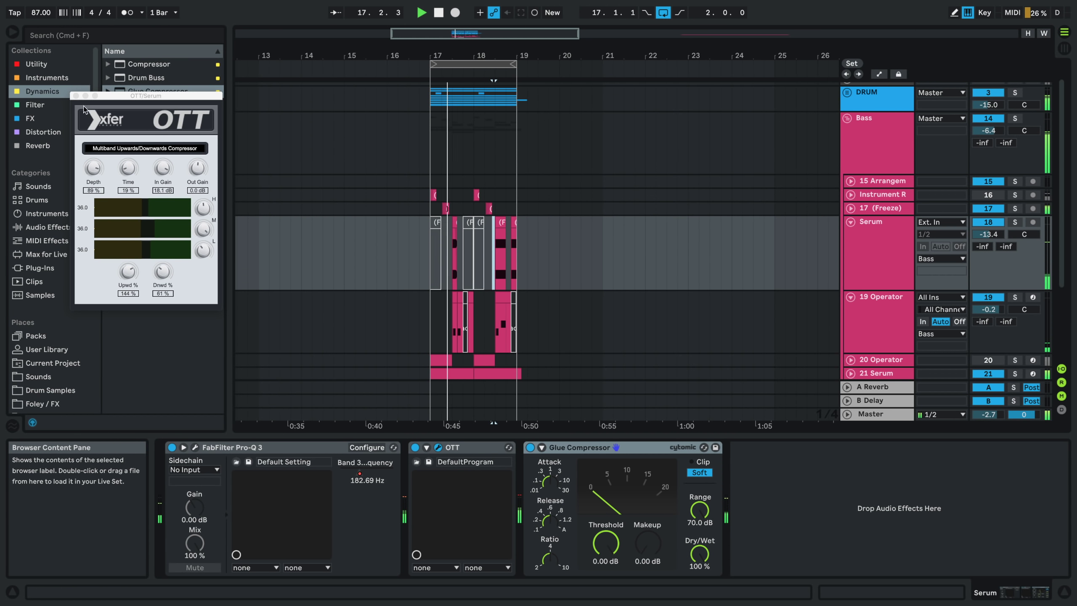
{"action": "left_click", "coordinate": [76, 95]}
{"action": "scroll", "coordinate": [360, 187], "scroll_direction": "up", "scroll_amount": 2}
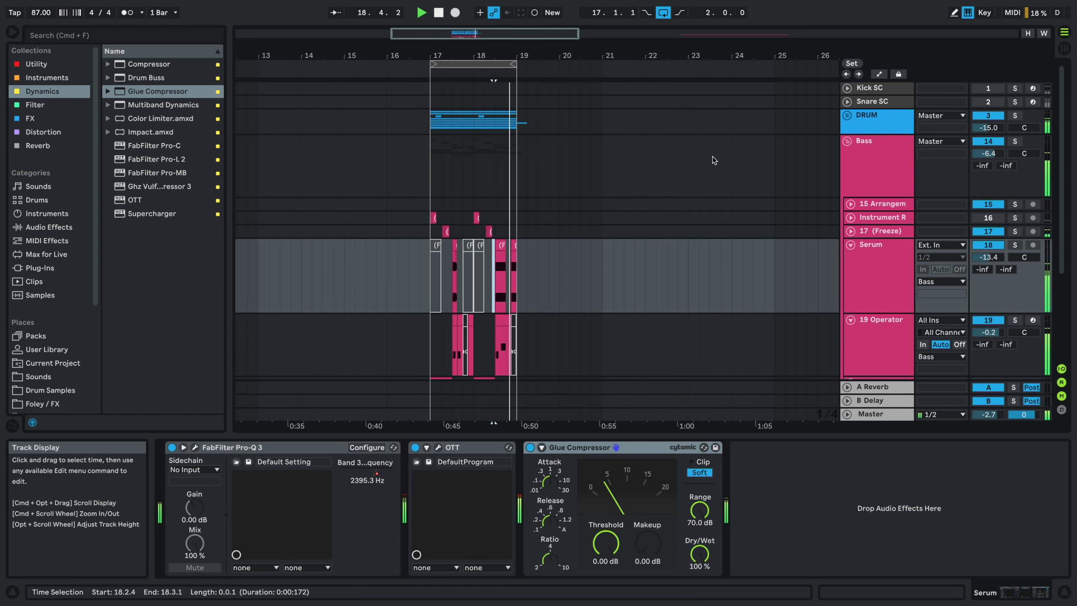
{"action": "left_click_drag", "start_coordinate": [988, 127], "coordinate": [988, 121]}
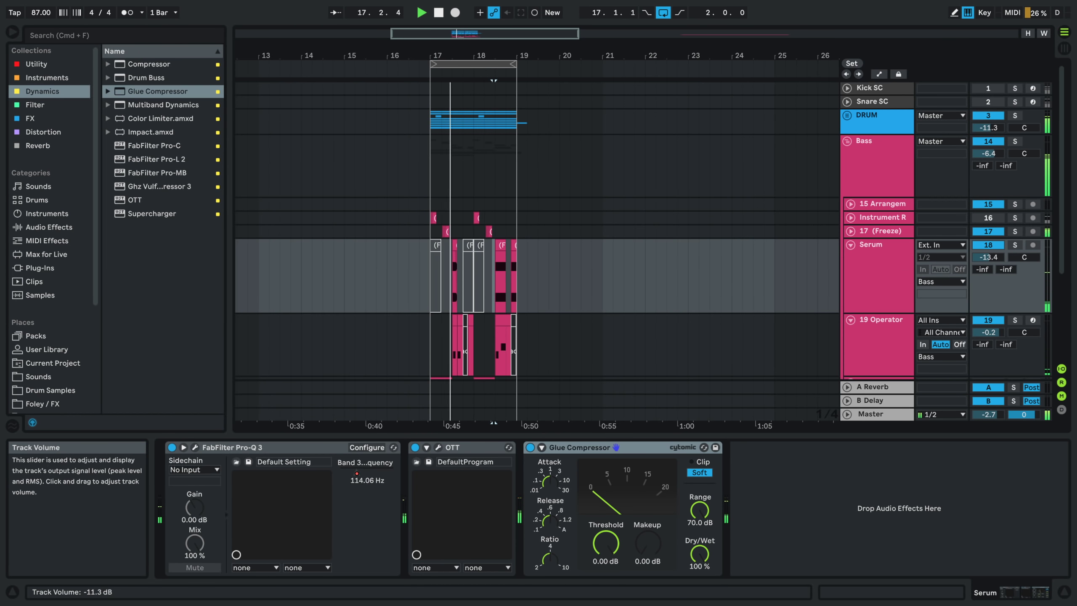
- Play the loop from bar 17 to check the drum level against the bass
{"action": "left_click", "coordinate": [432, 121]}
{"action": "key", "text": "space"}
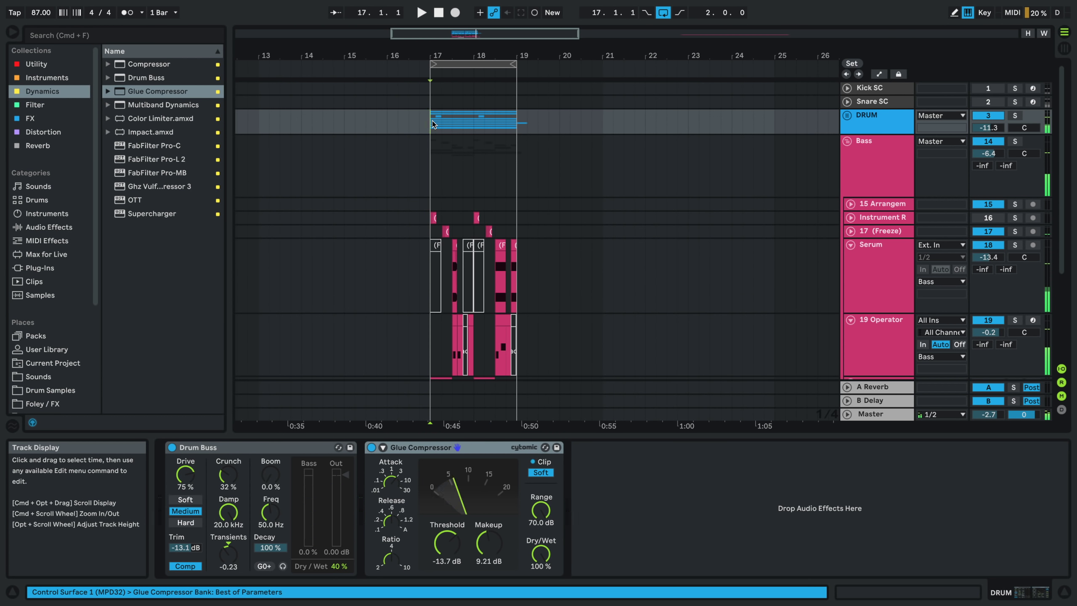
{"action": "key", "text": "space"}
{"action": "key", "text": "space"}
{"action": "key", "text": "space"}
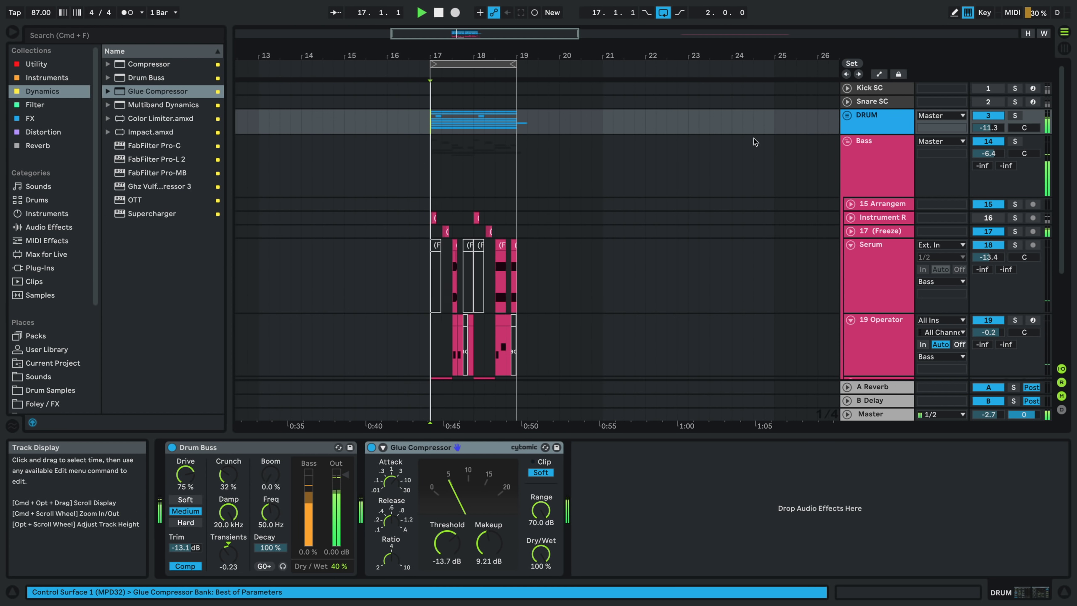
- Expand the DRUM group and delete the Cymbal Stack - Med_2 track from its percussion subgroup
{"action": "left_click", "coordinate": [847, 115]}
{"action": "key", "text": "space"}
{"action": "scroll", "coordinate": [437, 314], "scroll_direction": "up", "scroll_amount": 10}
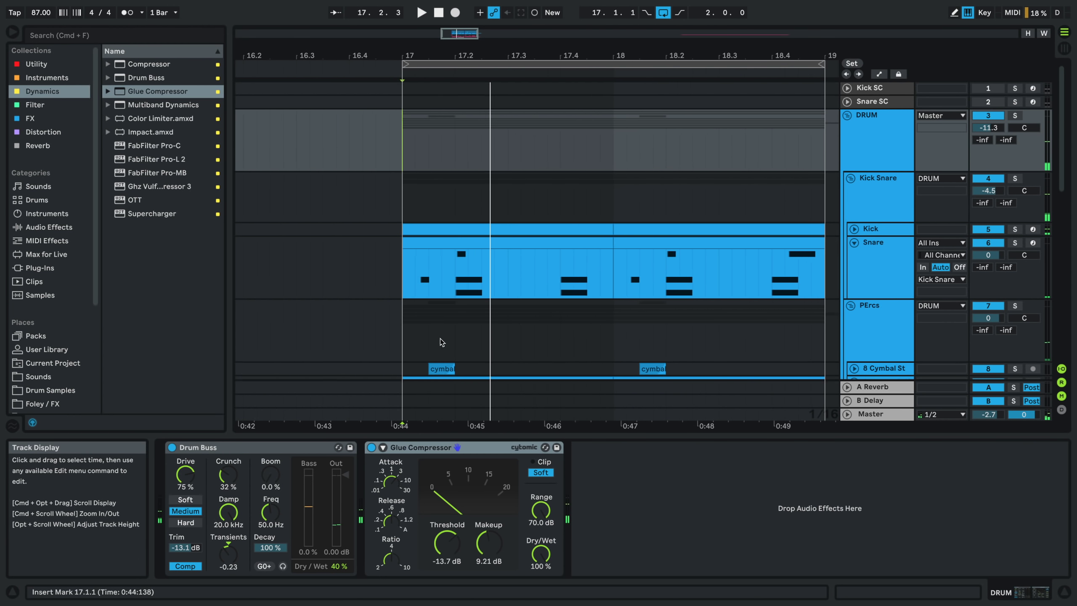
{"action": "scroll", "coordinate": [441, 342], "scroll_direction": "down", "scroll_amount": 3}
{"action": "left_click", "coordinate": [441, 330]}
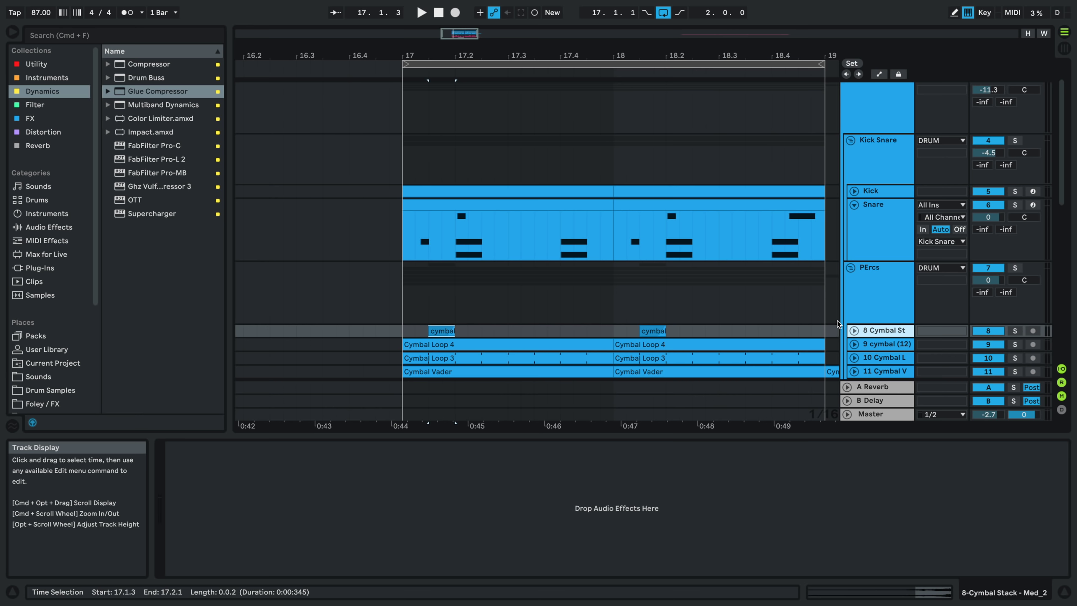
{"action": "key", "text": "Delete"}
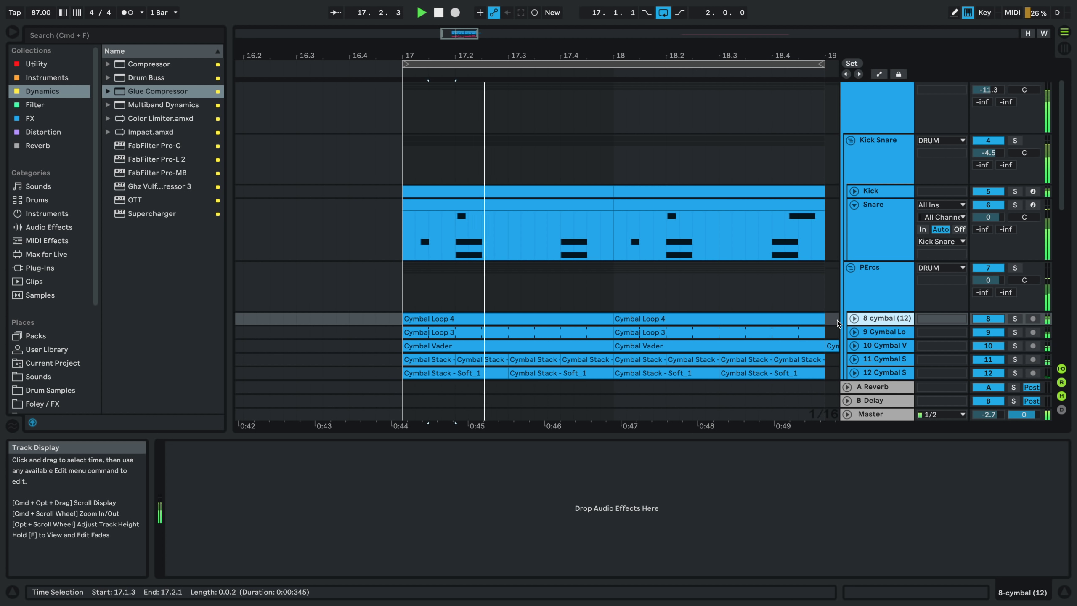
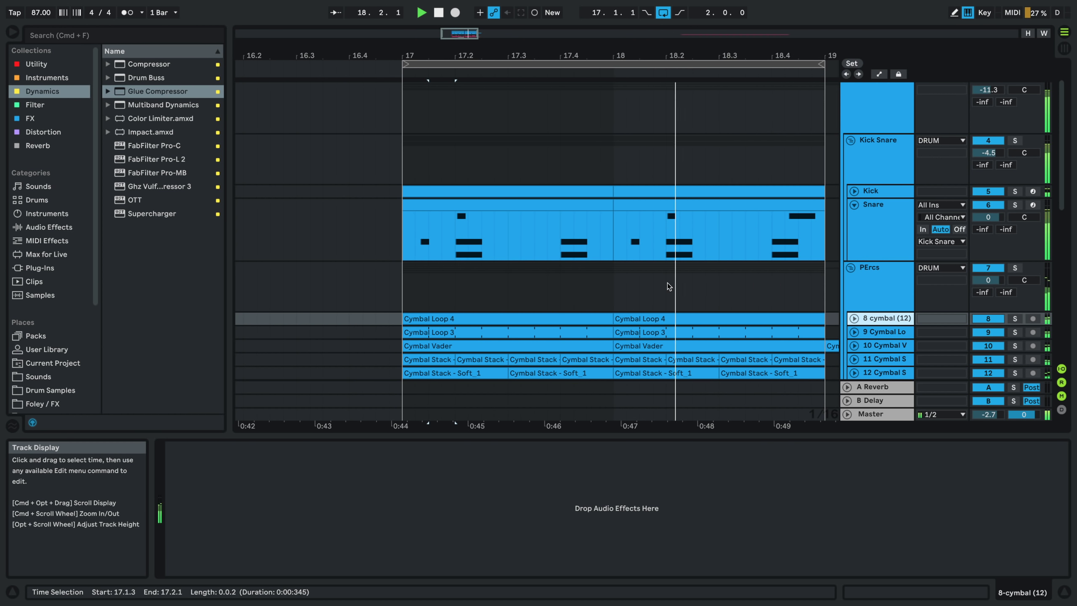
- Duplicate the time from bar 17 to bar 19 across all tracks and play the four-bar loop from bar 17
{"action": "scroll", "coordinate": [559, 306], "scroll_direction": "down", "scroll_amount": 10}
{"action": "scroll", "coordinate": [549, 311], "scroll_direction": "down", "scroll_amount": 5}
{"action": "scroll", "coordinate": [547, 305], "scroll_direction": "down", "scroll_amount": 10}
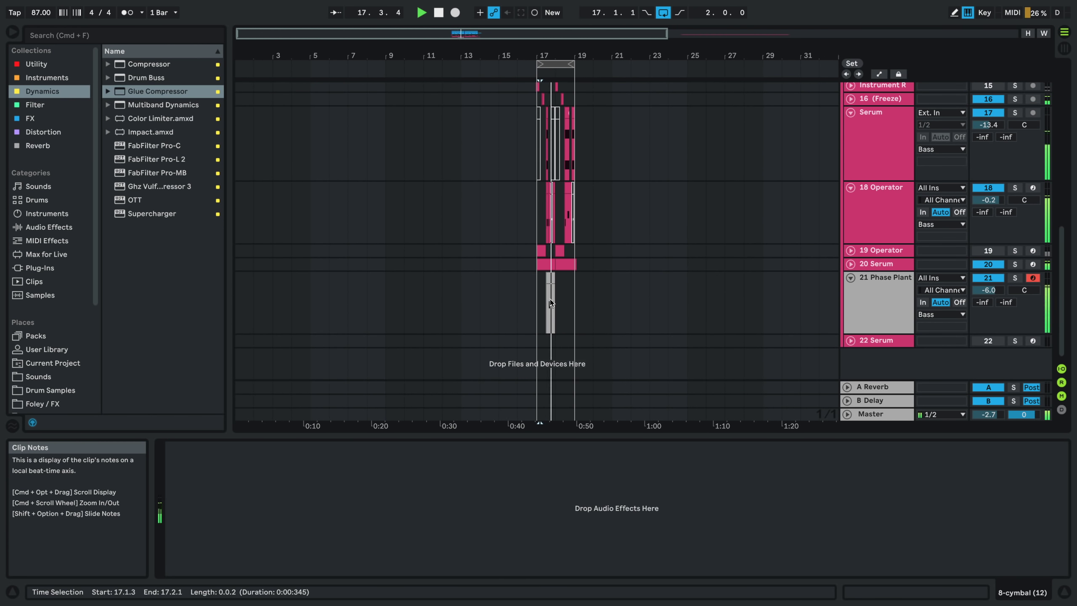
{"action": "scroll", "coordinate": [550, 295], "scroll_direction": "up", "scroll_amount": 3}
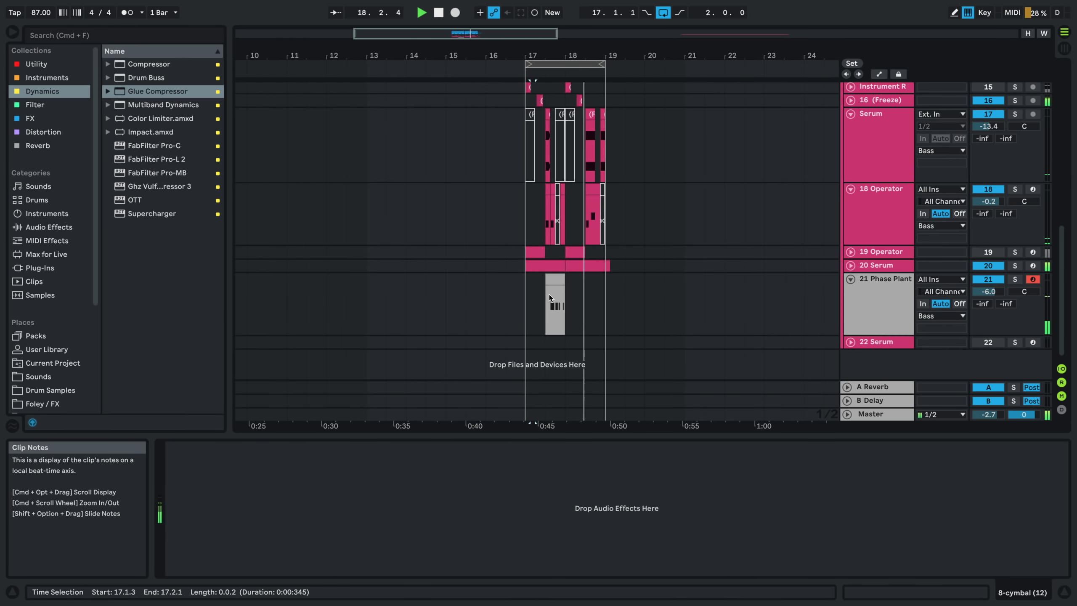
{"action": "left_click", "coordinate": [528, 298]}
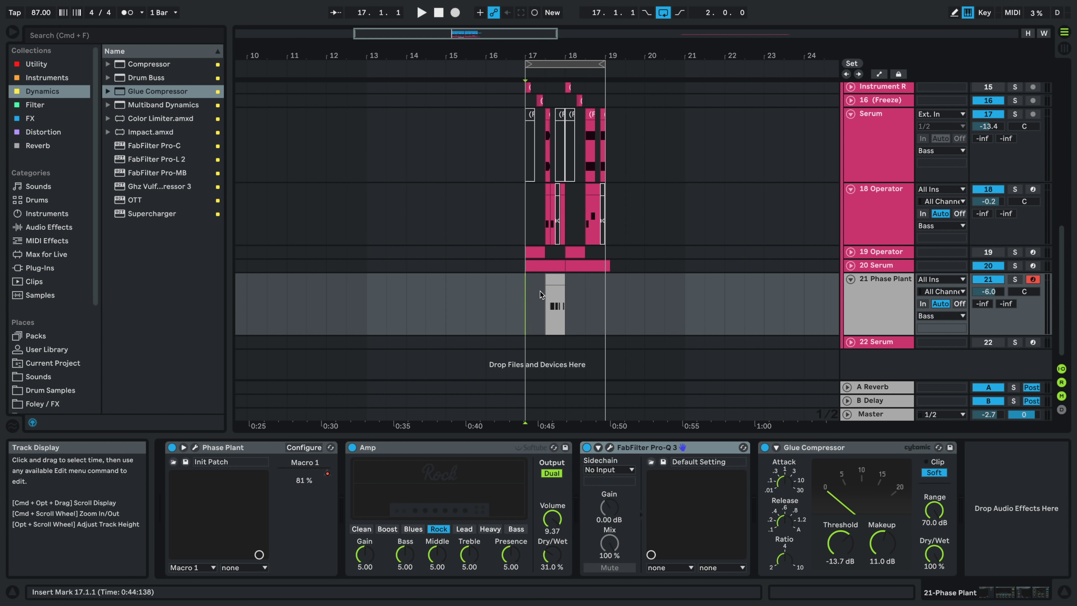
{"action": "left_click", "coordinate": [600, 293], "text": "shift"}
{"action": "left_click_drag", "start_coordinate": [601, 290], "coordinate": [604, 286]}
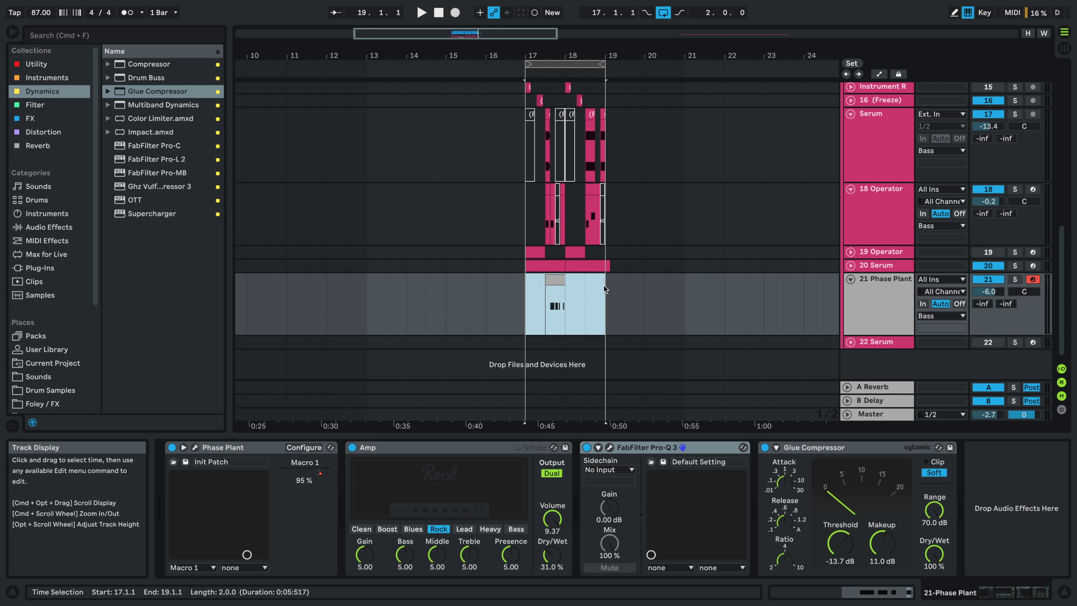
{"action": "key", "text": "super+shift+d"}
{"action": "left_click", "coordinate": [526, 290]}
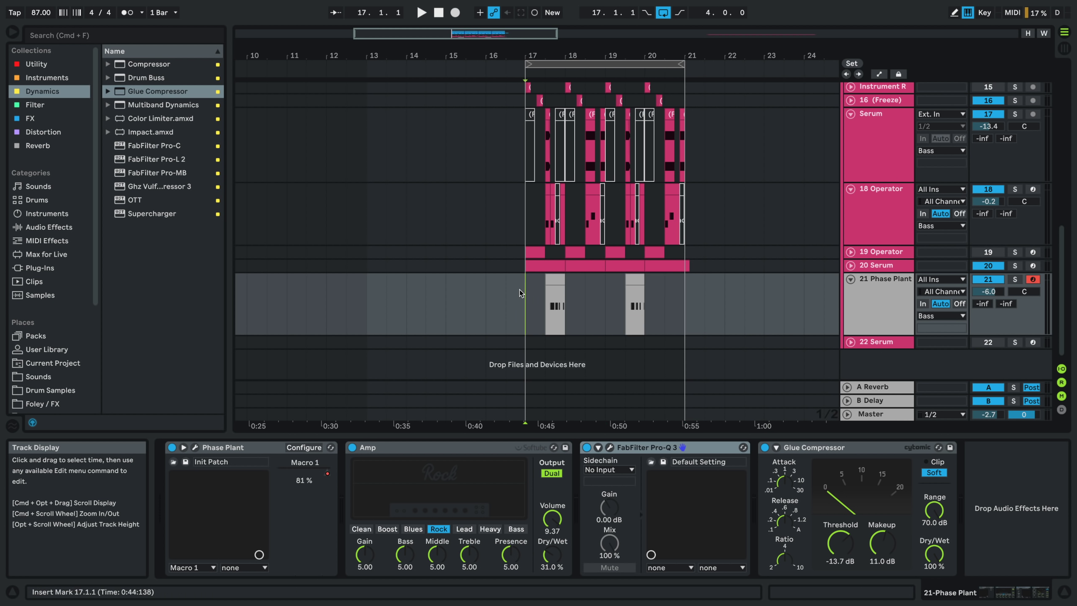
{"action": "key", "text": "space"}
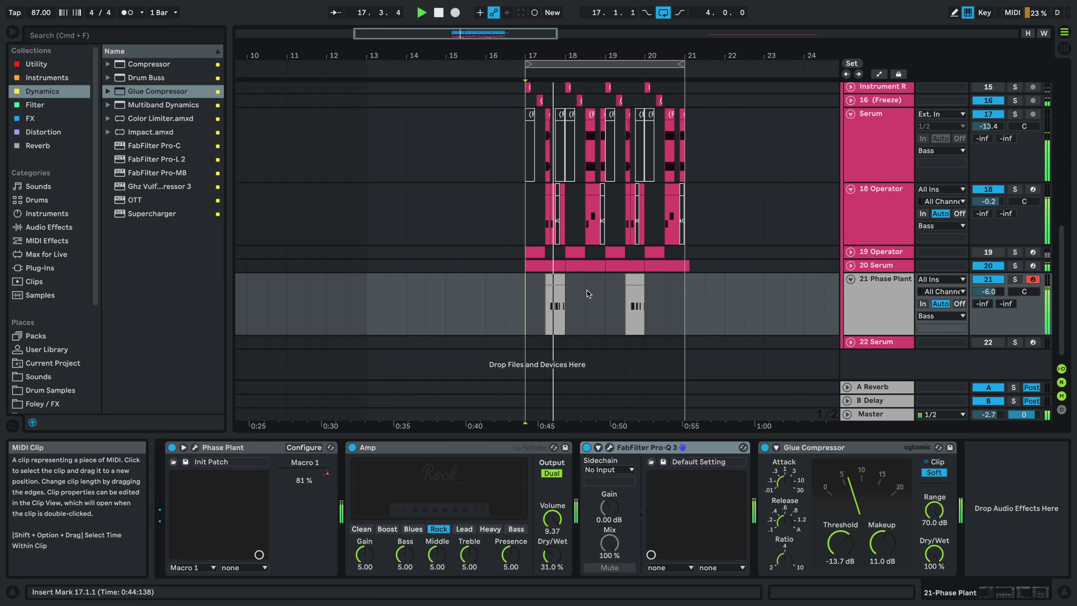
- Set the Serum track's volume to -10 dB while playing the loop from 18.3
{"action": "scroll", "coordinate": [587, 244], "scroll_direction": "up", "scroll_amount": 4}
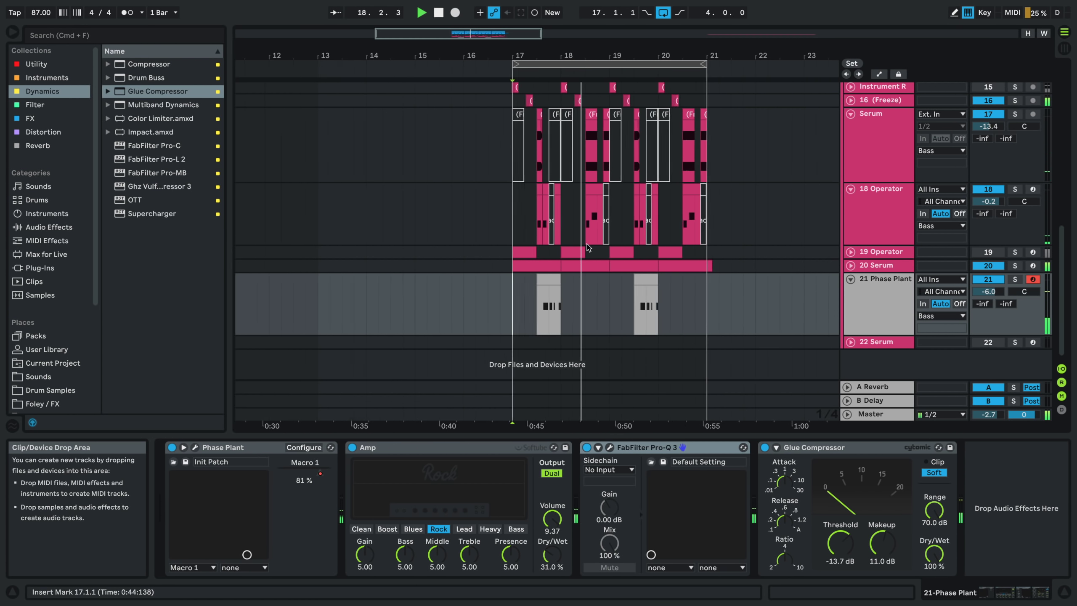
{"action": "left_click", "coordinate": [585, 185]}
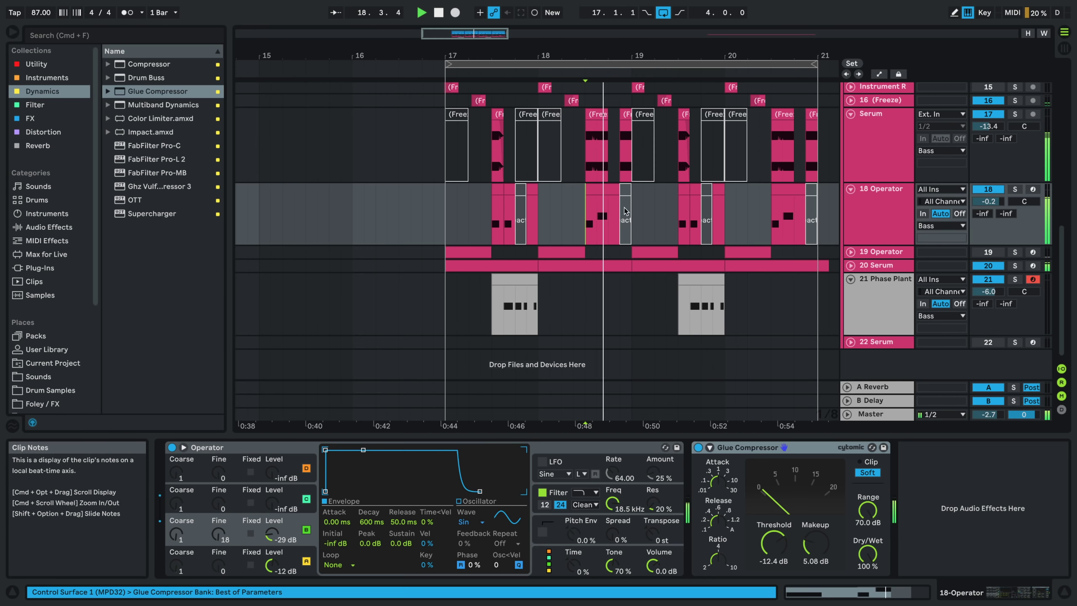
{"action": "key", "text": "space"}
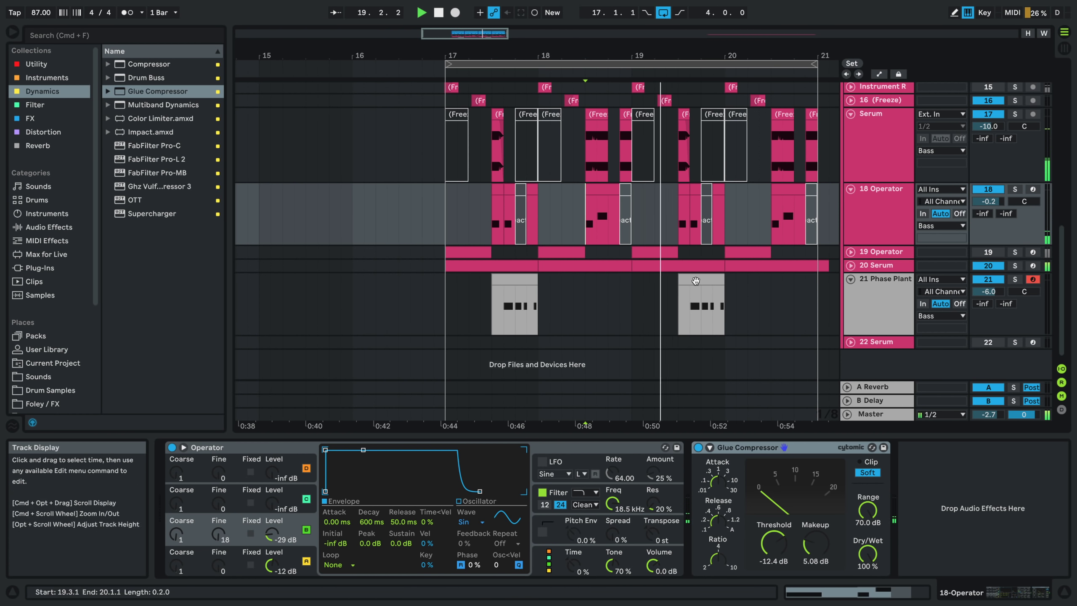
{"action": "left_click", "coordinate": [670, 258]}
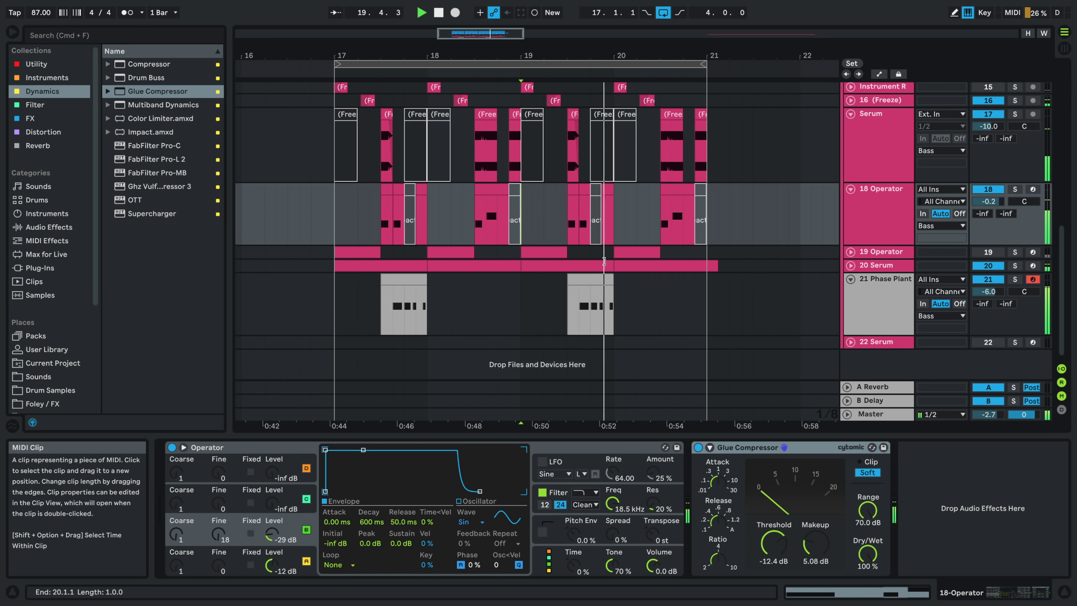
- Open the second Phase Plant clip at 19.3 and try transposing its note at 1.4 to G0
{"action": "key", "text": "space"}
{"action": "left_click", "coordinate": [590, 286]}
{"action": "double_click", "coordinate": [590, 283]}
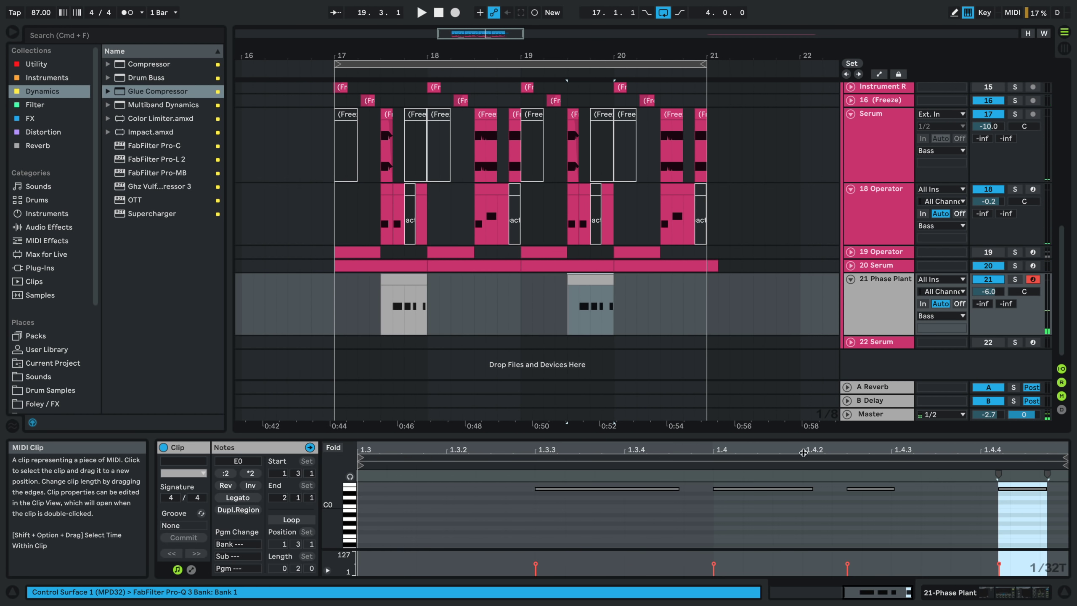
{"action": "left_click", "coordinate": [776, 489]}
{"action": "key", "text": "shift+Up"}
{"action": "key", "text": "space"}
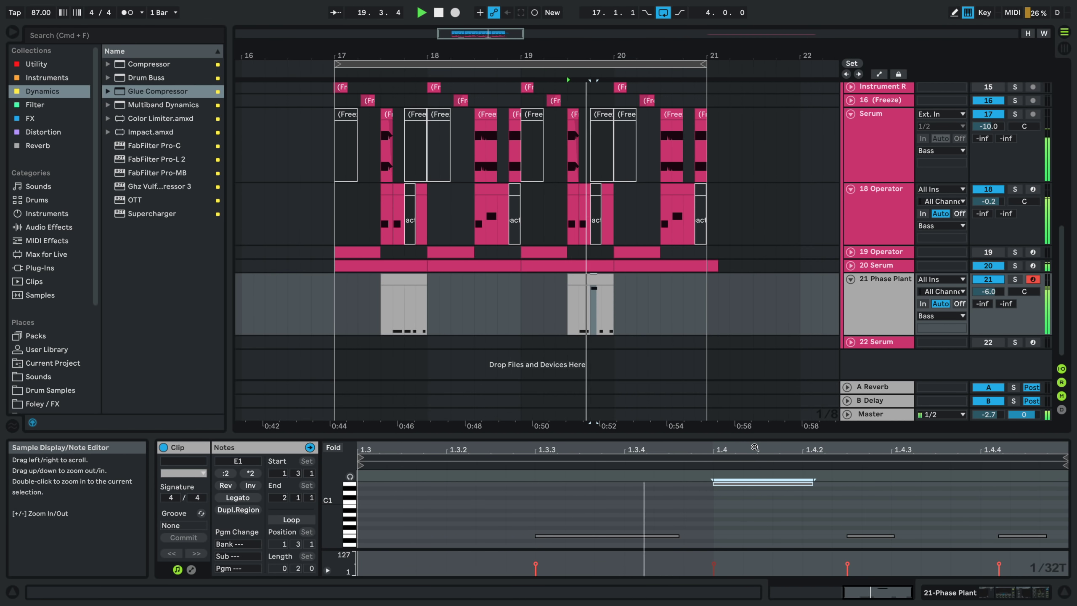
{"action": "key", "text": "shift+Down"}
{"action": "key", "text": "Up"}
{"action": "key", "text": "Up"}
{"action": "key", "text": "Up"}
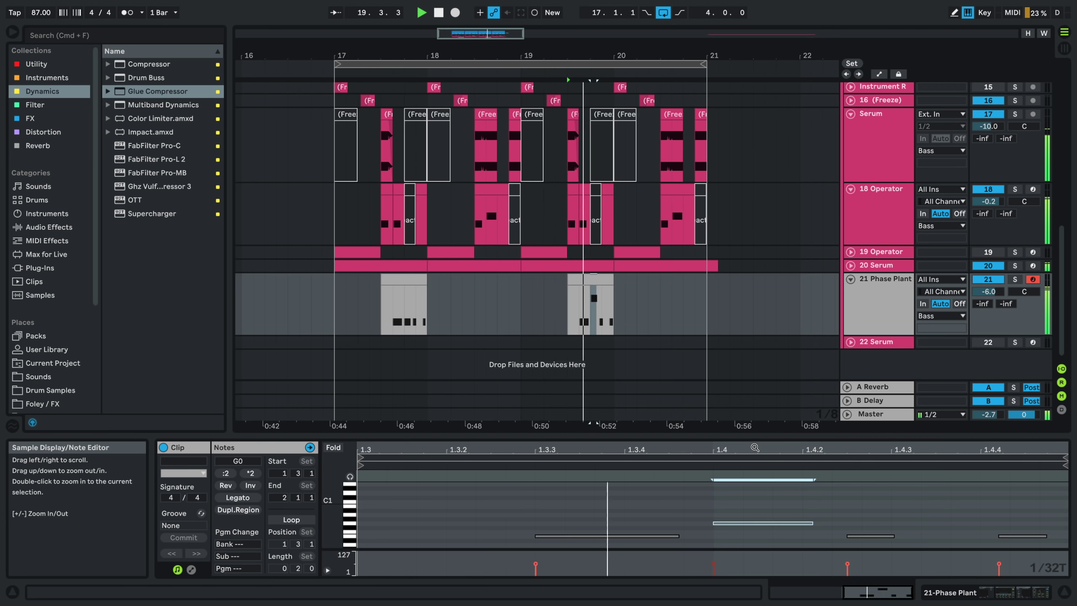
- Try transposing the note at 1.4.2+ in the second Phase Plant clip to F0
{"action": "left_click", "coordinate": [878, 536]}
{"action": "key", "text": "Up"}
{"action": "key", "text": "Up"}
{"action": "key", "text": "Up"}
{"action": "key", "text": "Up"}
{"action": "key", "text": "Up"}
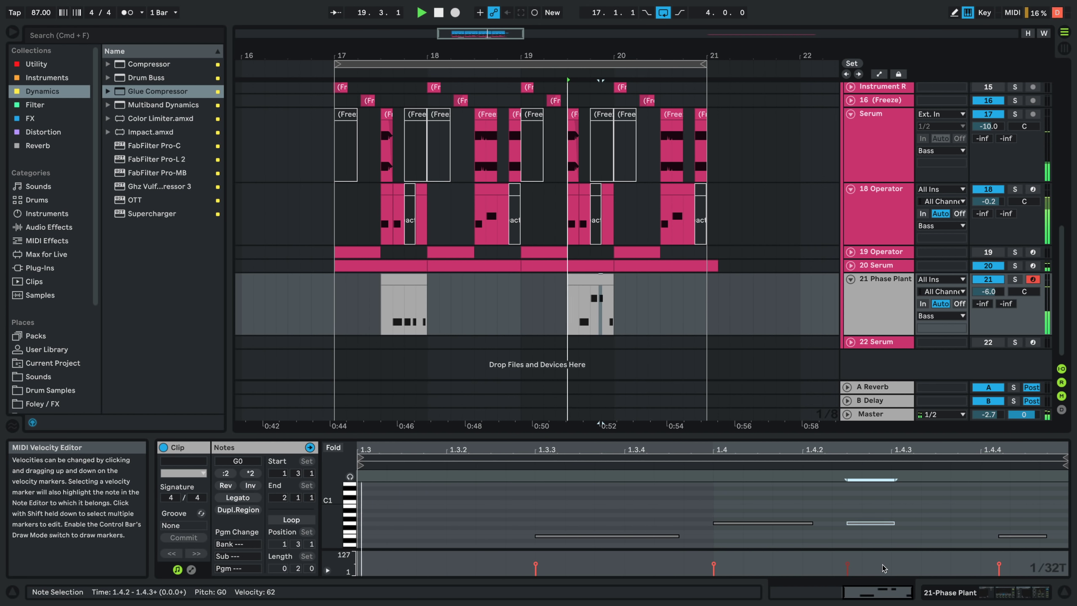
{"action": "key", "text": "Down"}
{"action": "key", "text": "Down"}
{"action": "key", "text": "Down"}
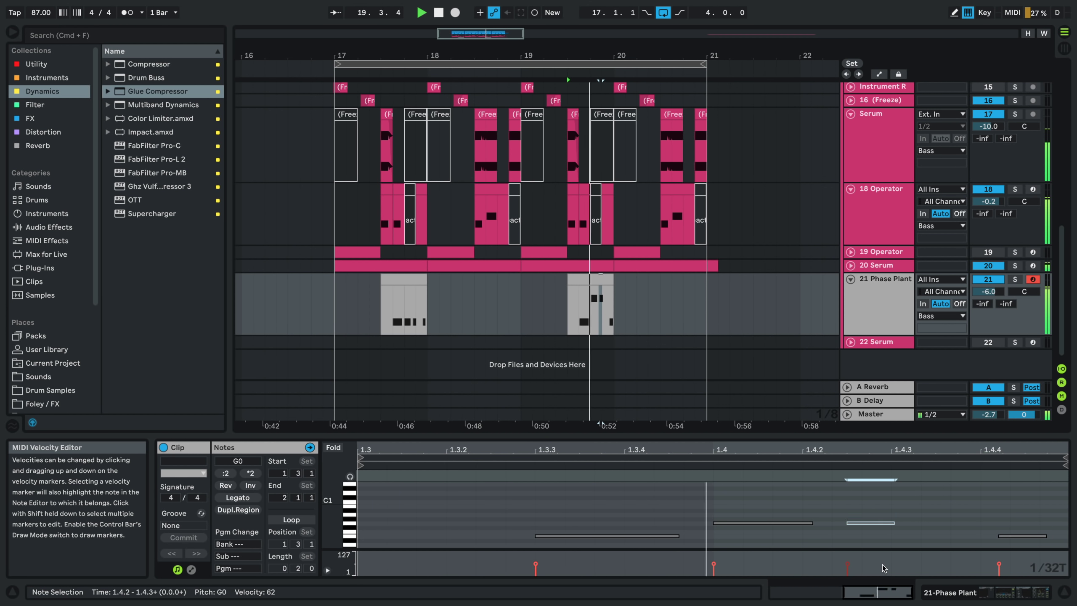
{"action": "key", "text": "Down"}
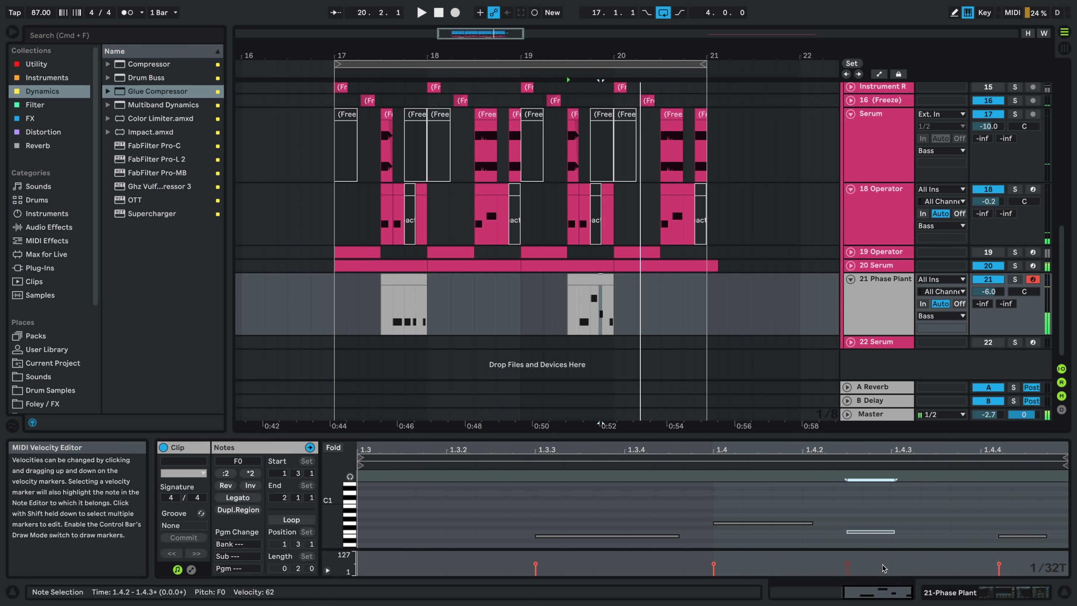
- Play the loop from bar 17 to listen to the changed Phase Plant notes
{"action": "key", "text": "space"}
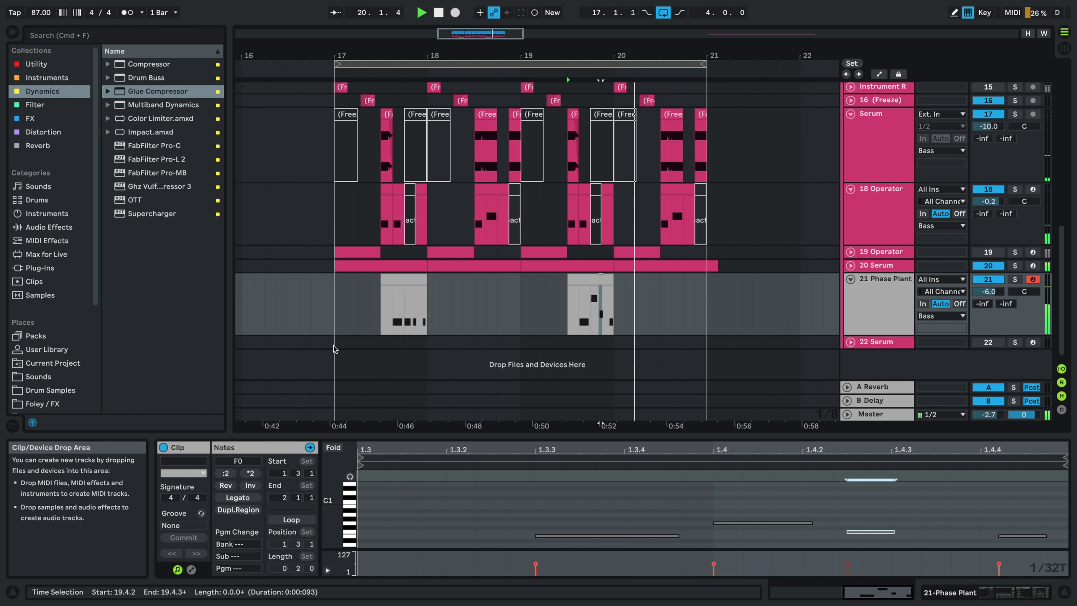
{"action": "key", "text": "space"}
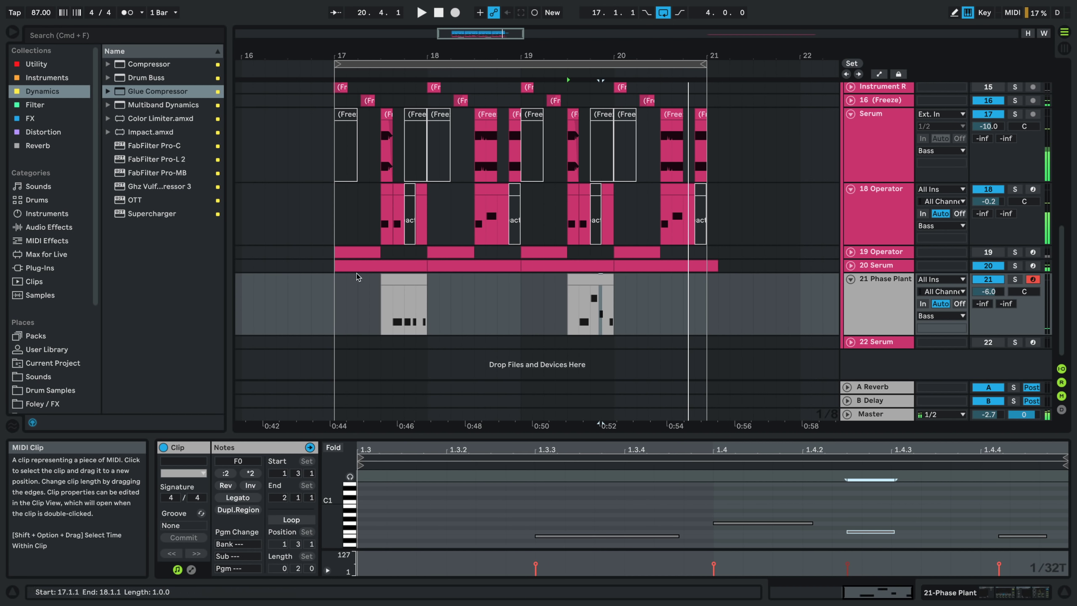
{"action": "left_click", "coordinate": [322, 293]}
{"action": "key", "text": "space"}
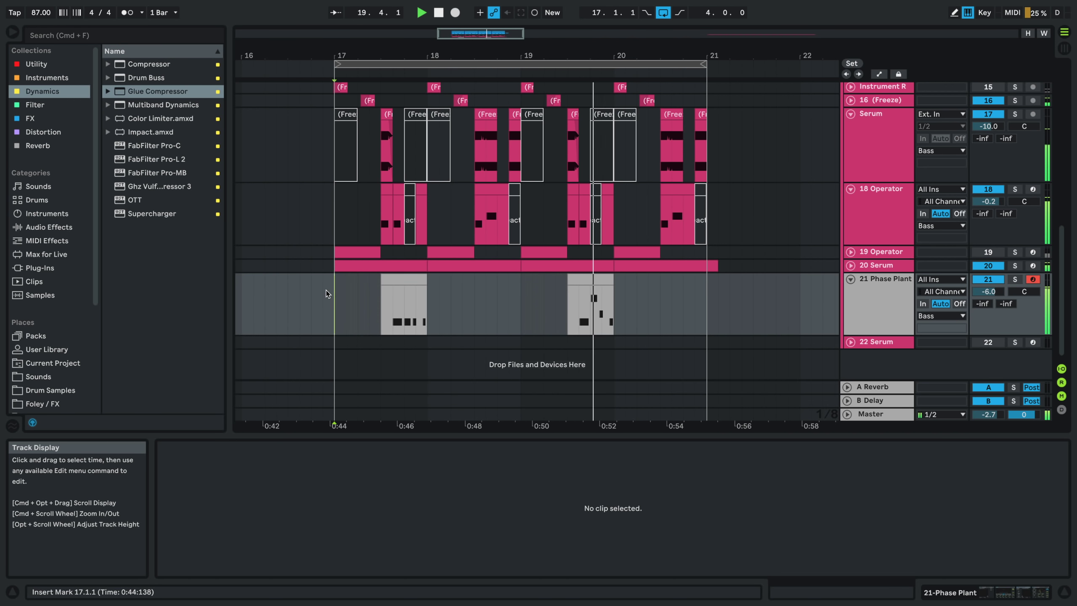
- Undo the pitch changes in the second Phase Plant clip, restoring its notes to E0, and listen to it
{"action": "key", "text": "space"}
{"action": "left_click", "coordinate": [422, 288]}
{"action": "left_click", "coordinate": [592, 281]}
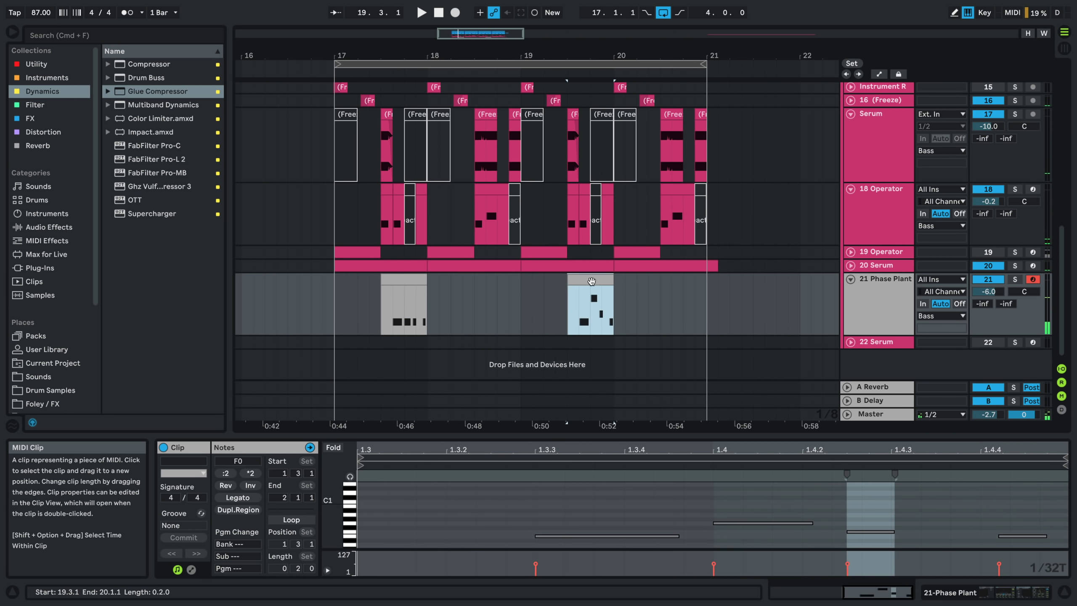
{"action": "key", "text": "space"}
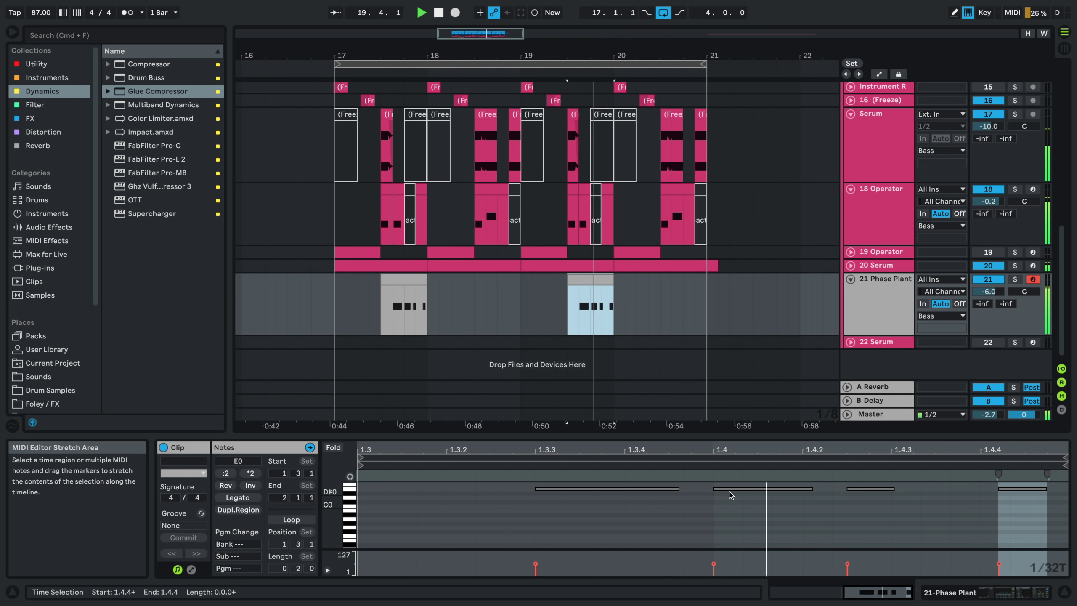
{"action": "key", "text": "space"}
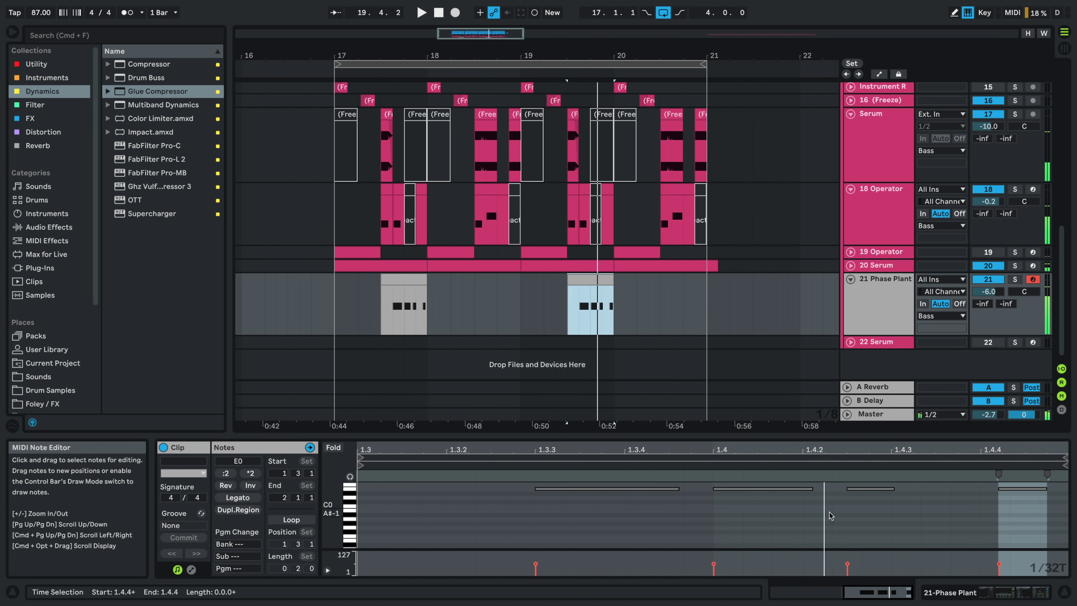
- Shorten the second Phase Plant clip's note at 1.4 and add a short F0 note between 1.4 and 1.4.2
{"action": "left_click", "coordinate": [810, 488]}
{"action": "left_click_drag", "start_coordinate": [730, 487], "coordinate": [781, 486]}
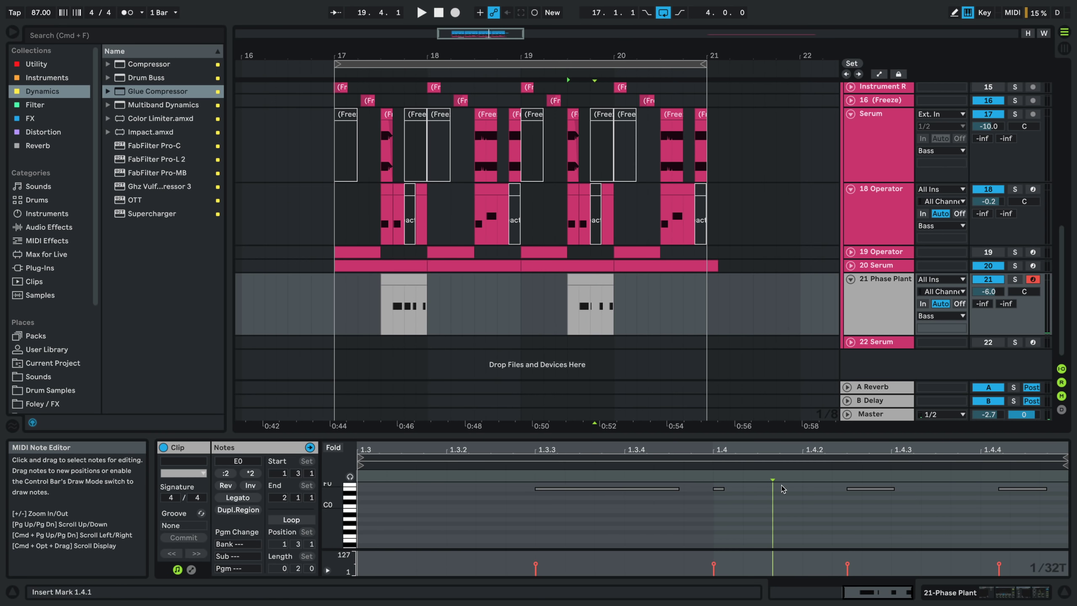
{"action": "key", "text": "space"}
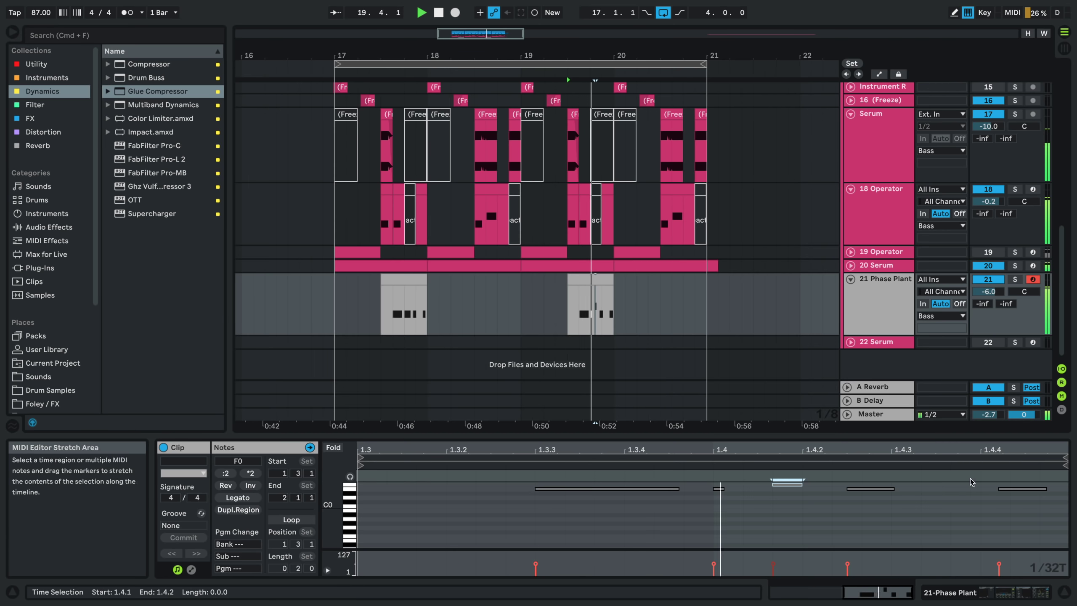
- Add a short note at 1.4.3 in the second Phase Plant clip, play it back, and transpose it to D#0
{"action": "left_click", "coordinate": [929, 494]}
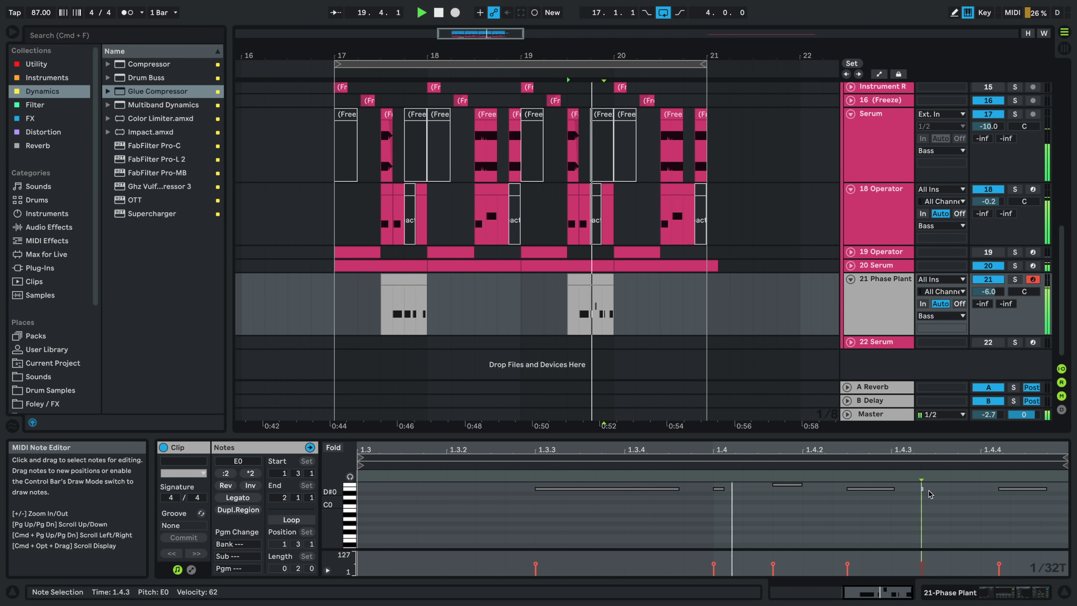
{"action": "double_click", "coordinate": [928, 491]}
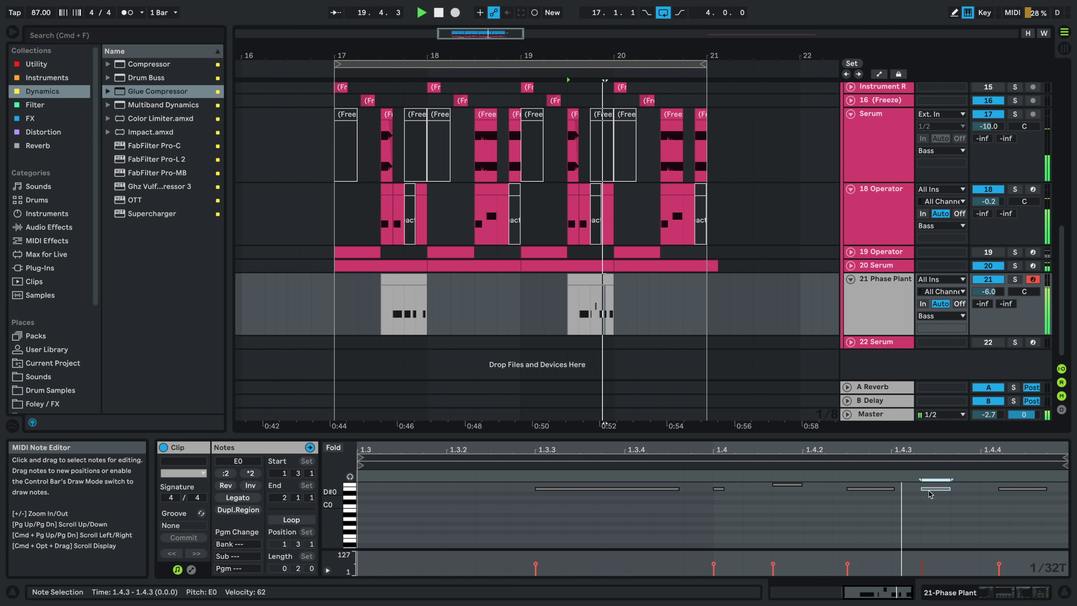
{"action": "key", "text": "Right"}
{"action": "key", "text": "space"}
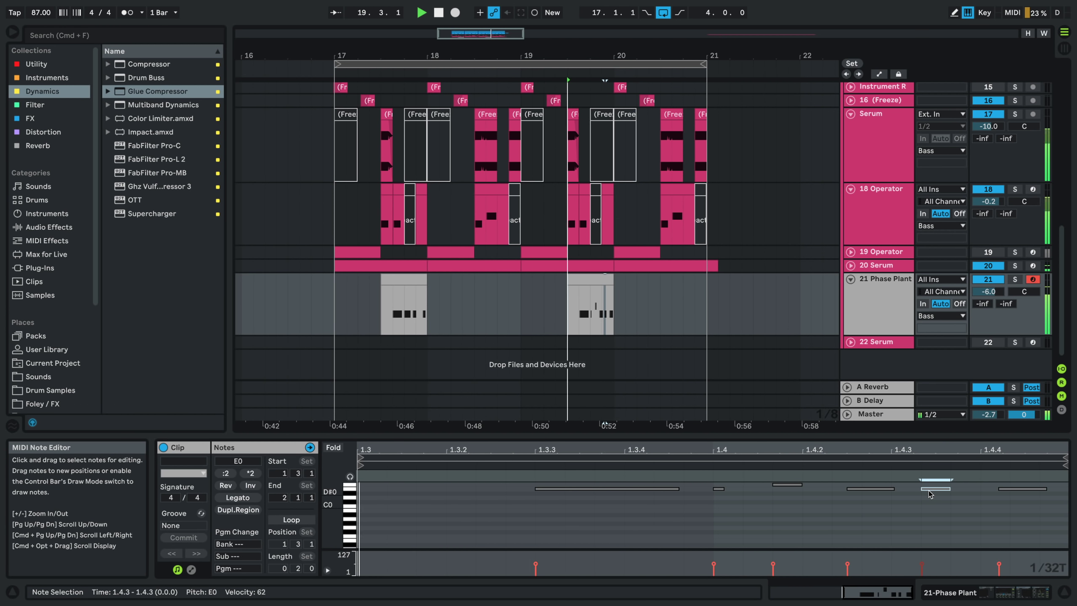
{"action": "key", "text": "Down"}
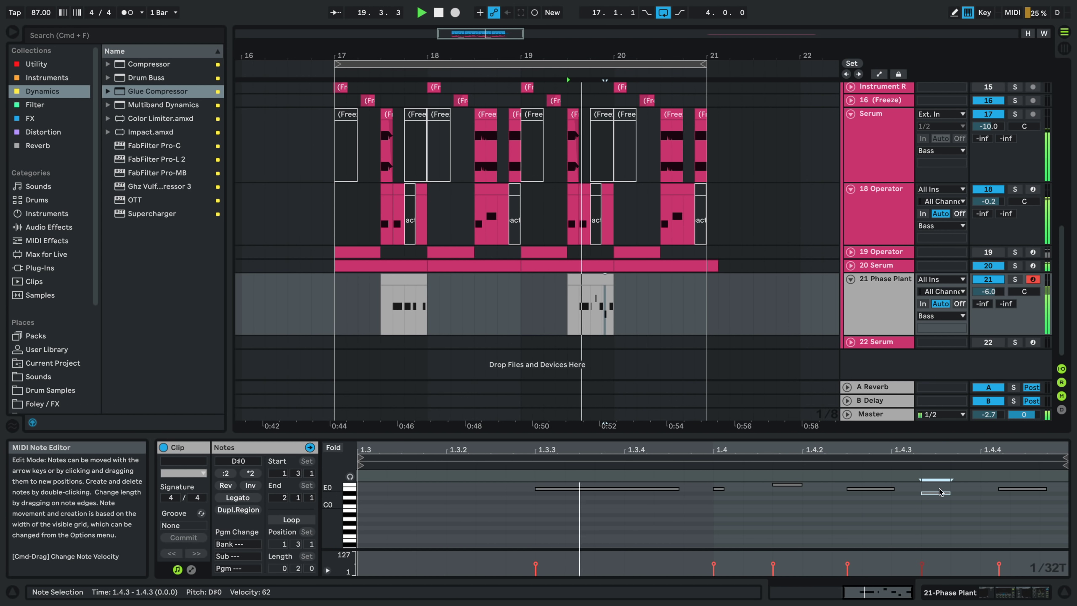
- Transpose the last note at 1.4.4+ in the second Phase Plant clip to D0 and lengthen it to 2.1.1
{"action": "left_click", "coordinate": [1037, 488]}
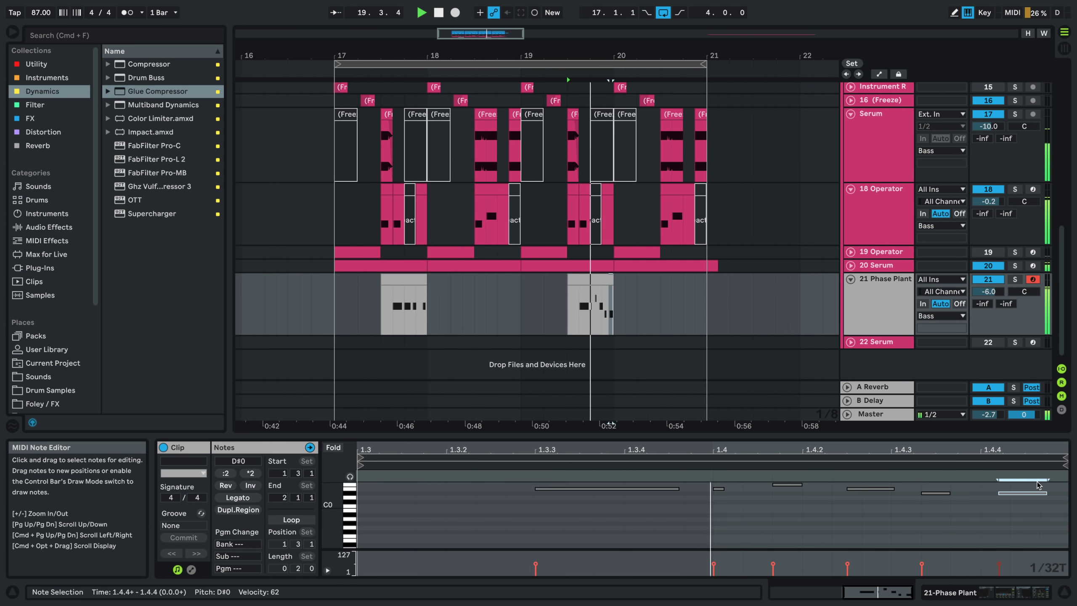
{"action": "key", "text": "Down"}
{"action": "key", "text": "space"}
{"action": "key", "text": "space"}
{"action": "key", "text": "shift+Right"}
{"action": "key", "text": "shift+Right"}
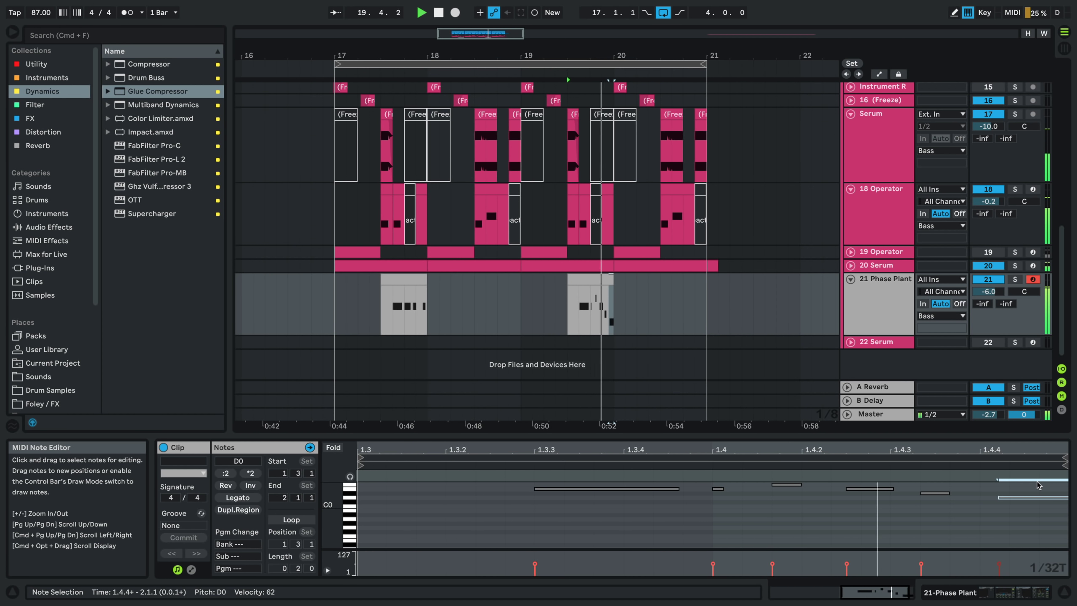
- Try the second Phase Plant clip's last note at C0, listen, and return it to D0
{"action": "key", "text": "Down"}
{"action": "key", "text": "Down"}
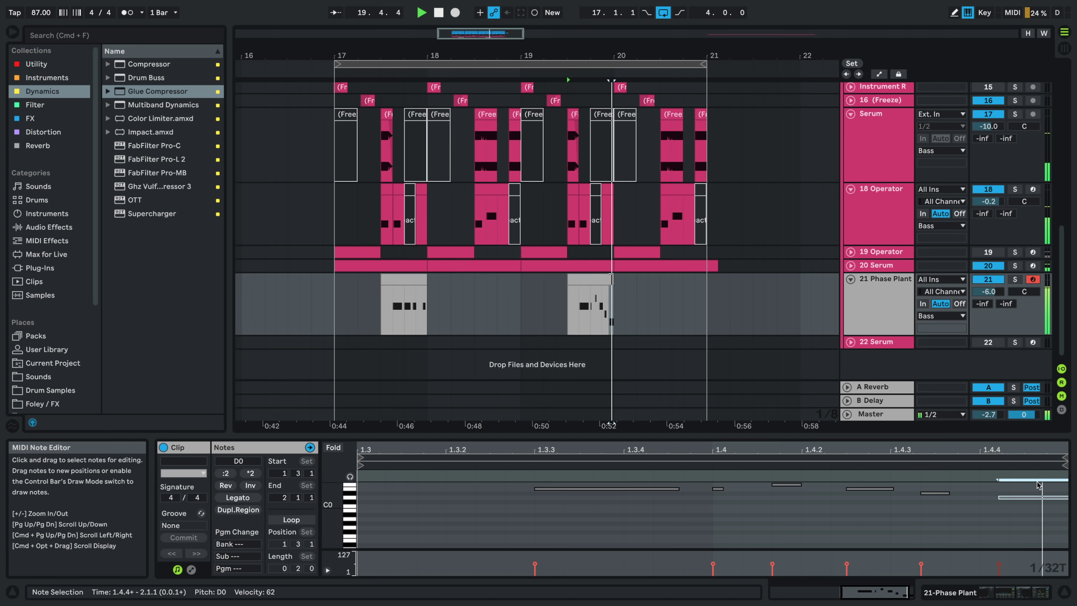
{"action": "key", "text": "Down"}
{"action": "key", "text": "space"}
{"action": "key", "text": "space"}
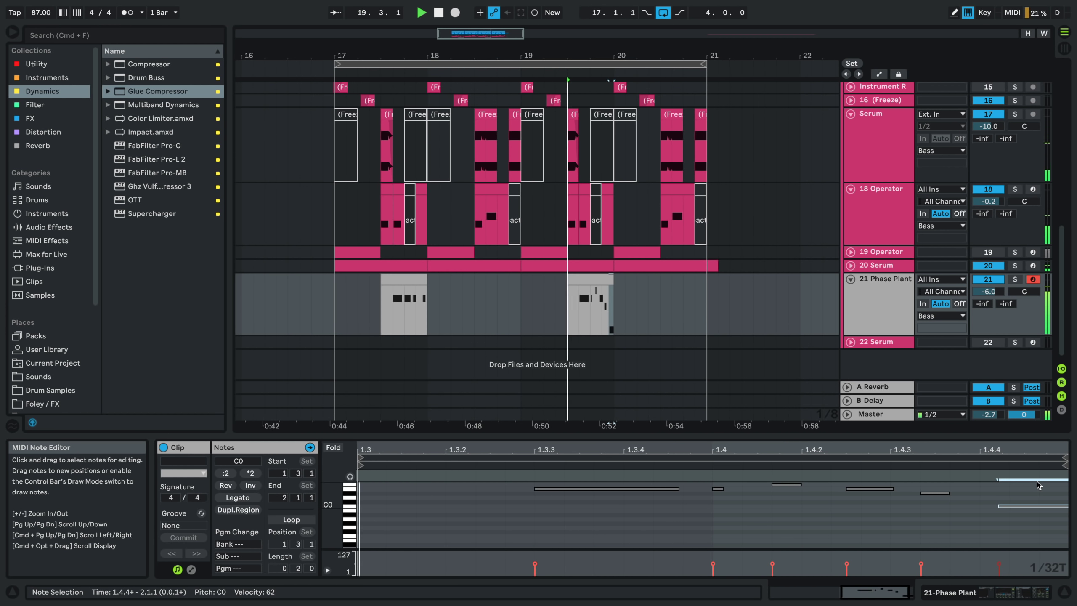
{"action": "key", "text": "Up"}
{"action": "key", "text": "Up"}
{"action": "key", "text": "Up"}
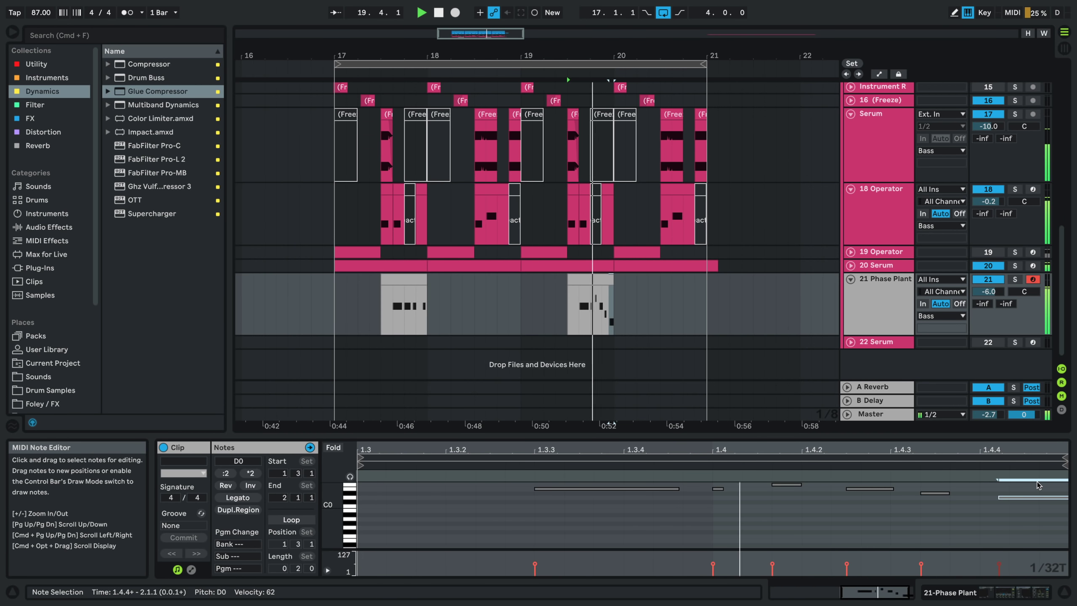
- Deactivate the last D0 note in the second Phase Plant clip and place the insert marker at 17.1.1
{"action": "left_click", "coordinate": [612, 261]}
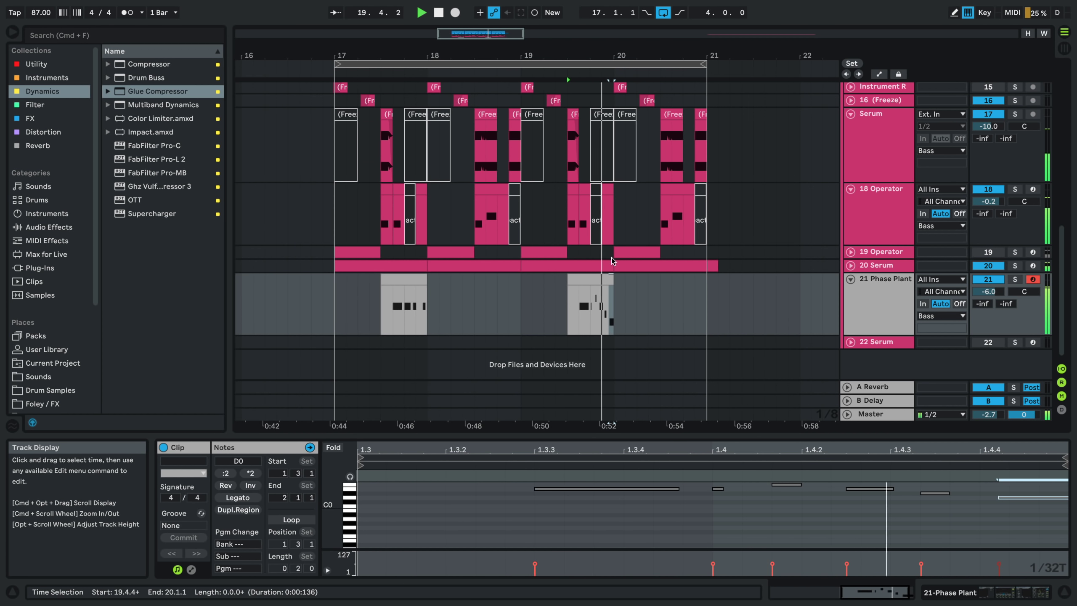
{"action": "left_click", "coordinate": [519, 302]}
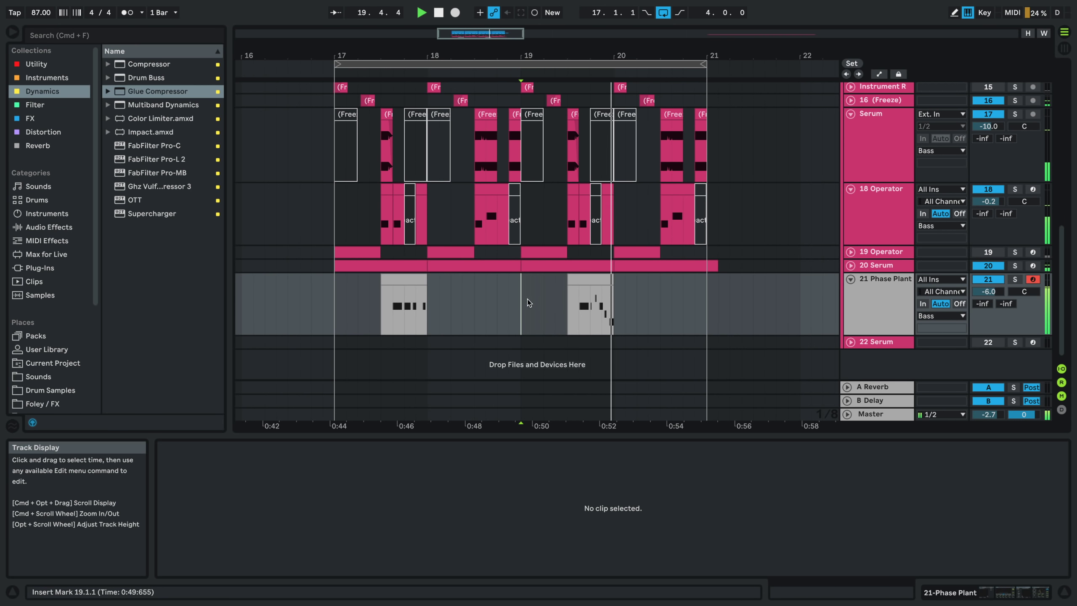
{"action": "left_click", "coordinate": [605, 298]}
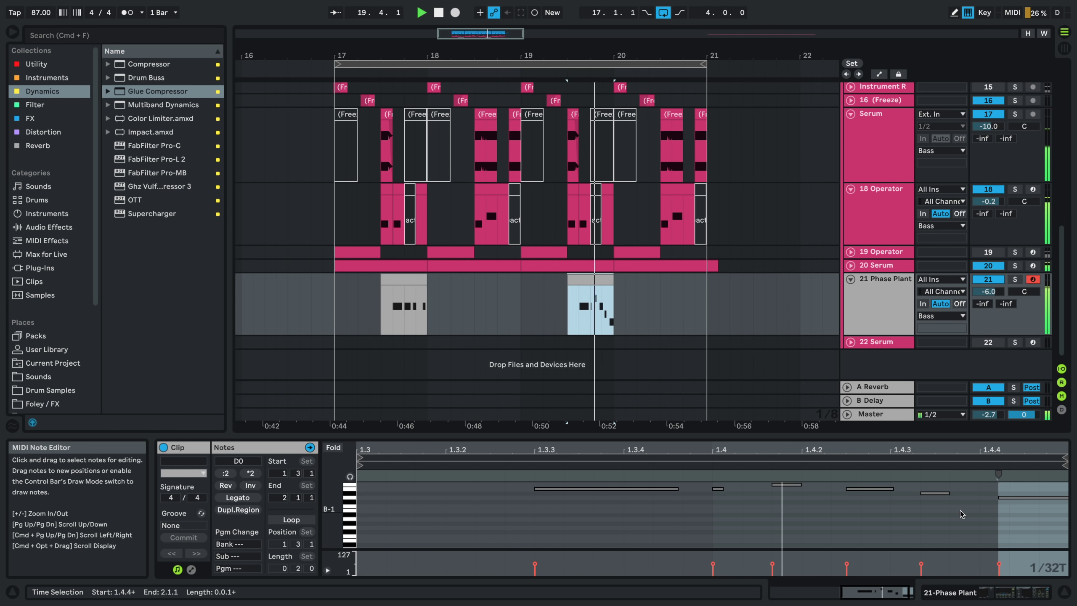
{"action": "left_click", "coordinate": [1026, 497]}
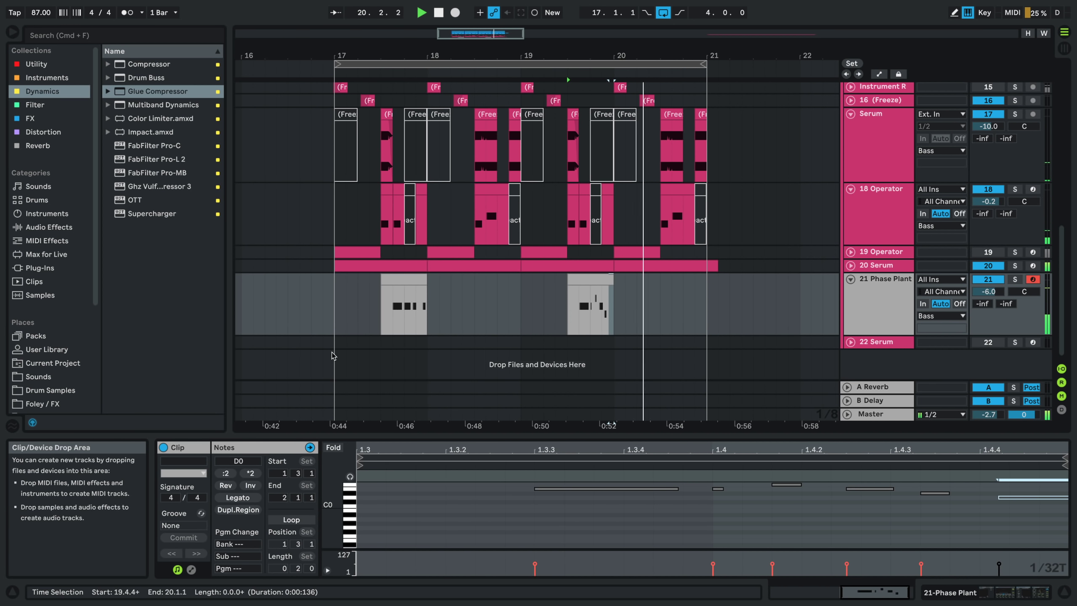
{"action": "left_click", "coordinate": [342, 323]}
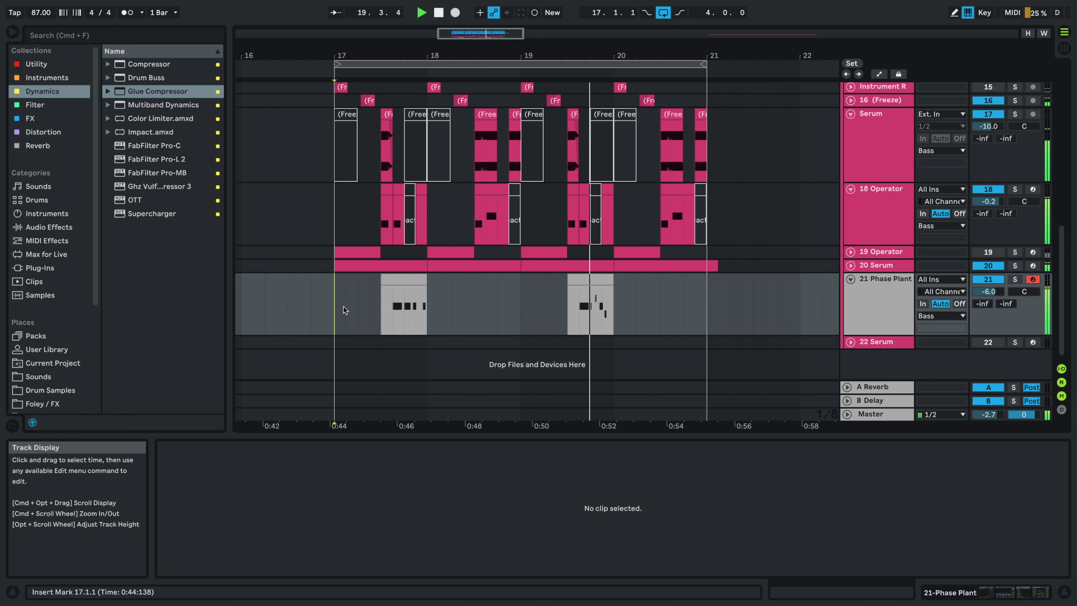
- Reopen the second Phase Plant clip and lengthen its D#0 note at 1.4.3 to reach 1.4.4
{"action": "left_click", "coordinate": [582, 295]}
{"action": "left_click", "coordinate": [950, 493]}
{"action": "left_click_drag", "start_coordinate": [949, 493], "coordinate": [969, 492]}
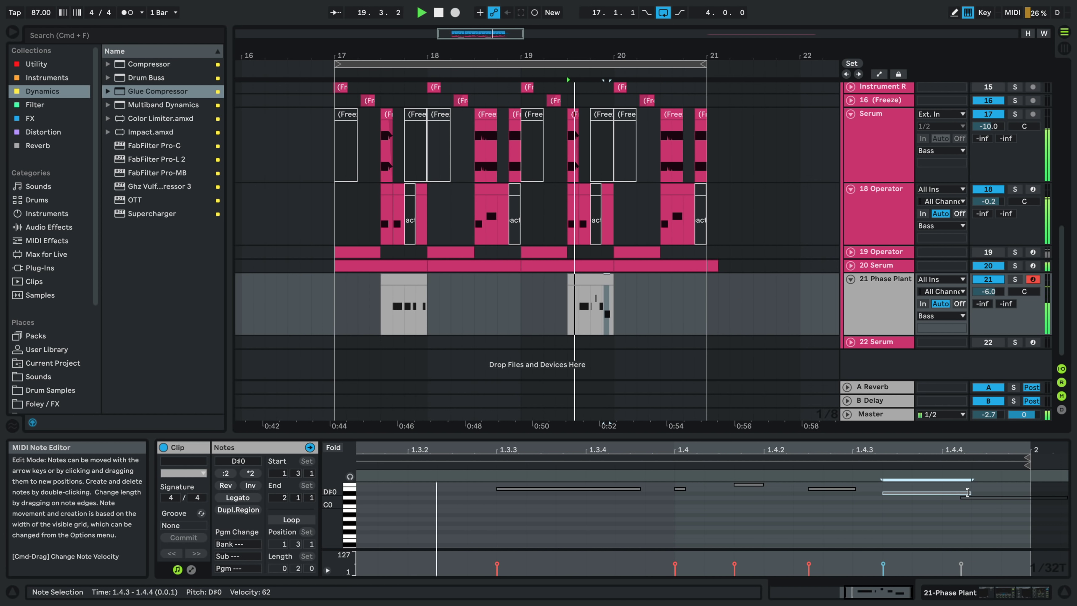
- Try transposing the note at 1.4.3 to E0, D0, C0 and B-1, extending it to 2.1.1+
{"action": "key", "text": "Up"}
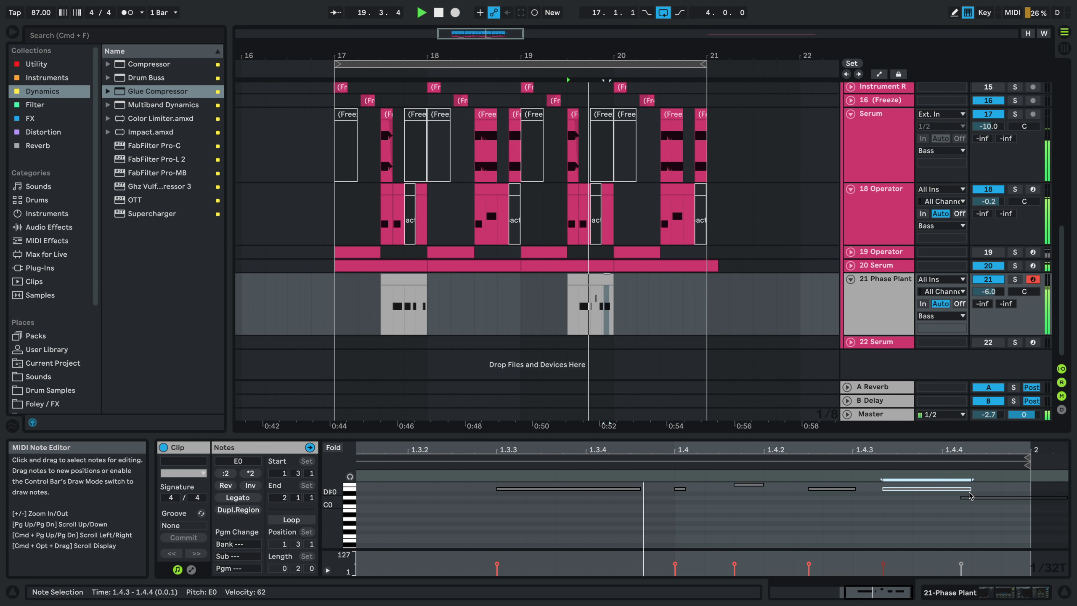
{"action": "key", "text": "Down"}
{"action": "key", "text": "Down"}
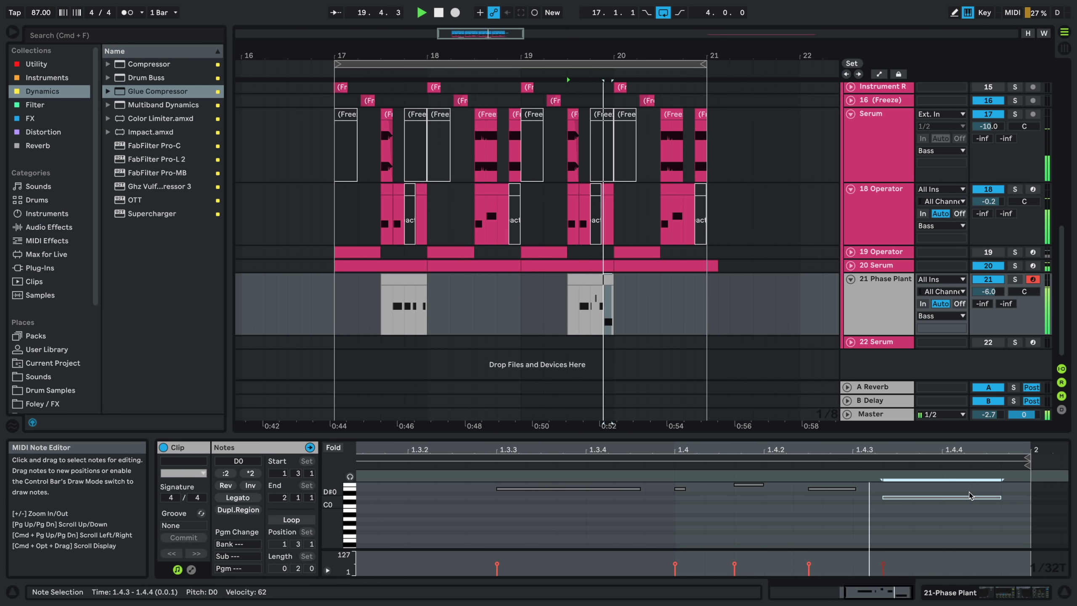
{"action": "key", "text": "Down"}
{"action": "key", "text": "Down"}
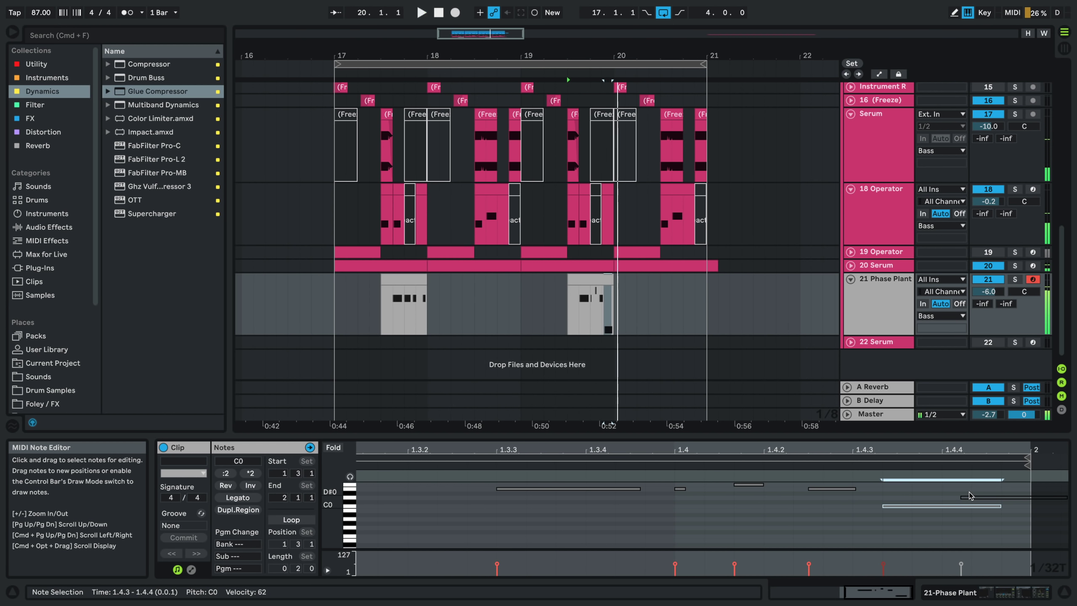
{"action": "key", "text": "Down"}
{"action": "key", "text": "shift+Right"}
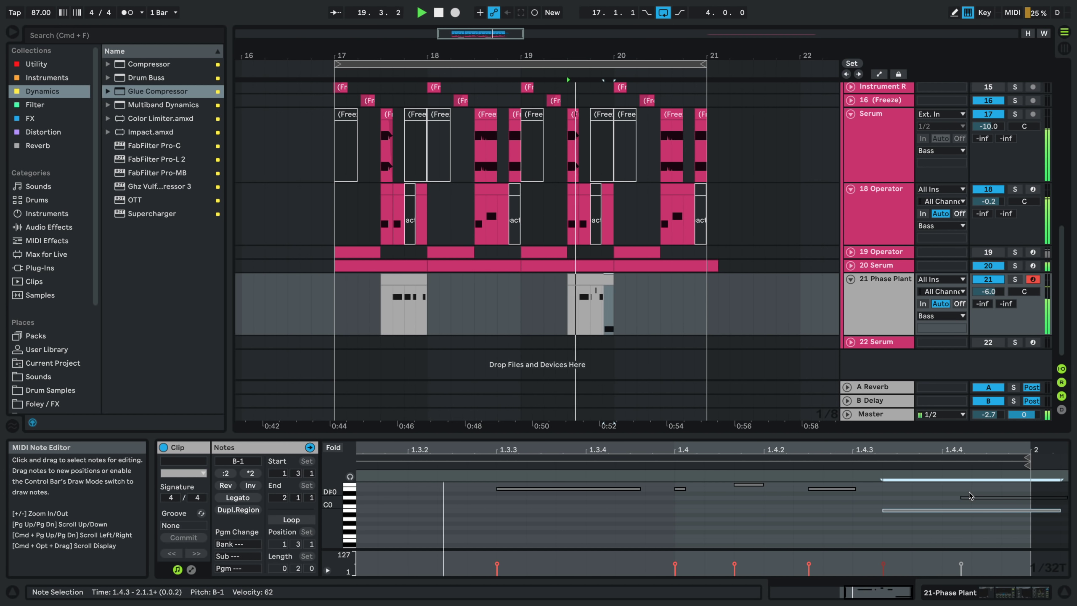
- Raise the note at 1.4.3 an octave, transpose it down to F0, and shorten it to end at 1.4.4
{"action": "key", "text": "shift+Up"}
{"action": "key", "text": "Down"}
{"action": "key", "text": "Down"}
{"action": "key", "text": "Down"}
{"action": "key", "text": "Down"}
{"action": "key", "text": "Down"}
{"action": "key", "text": "Down"}
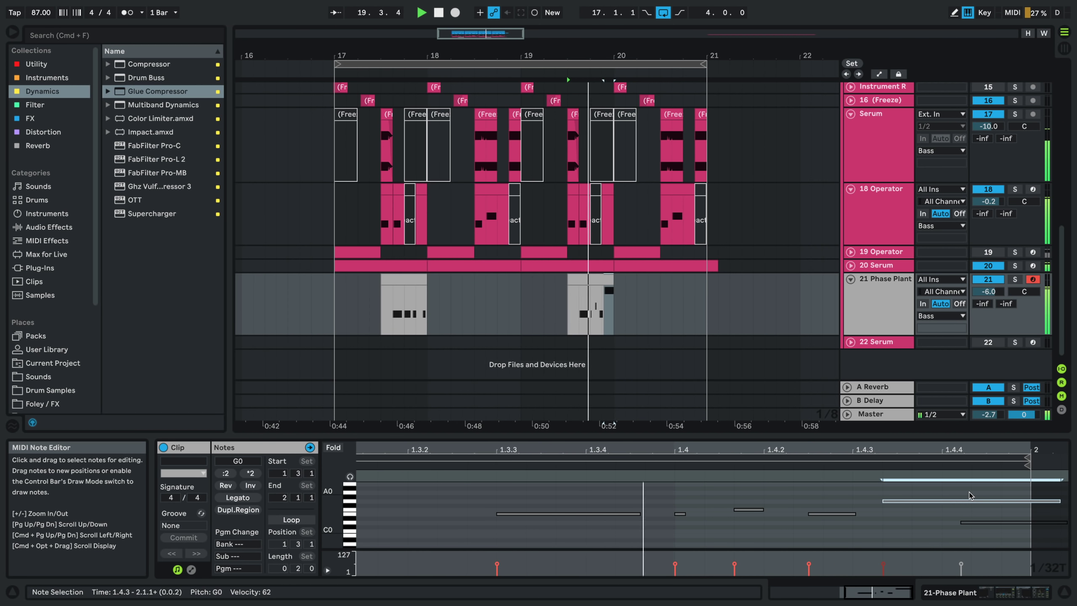
{"action": "key", "text": "shift+Left"}
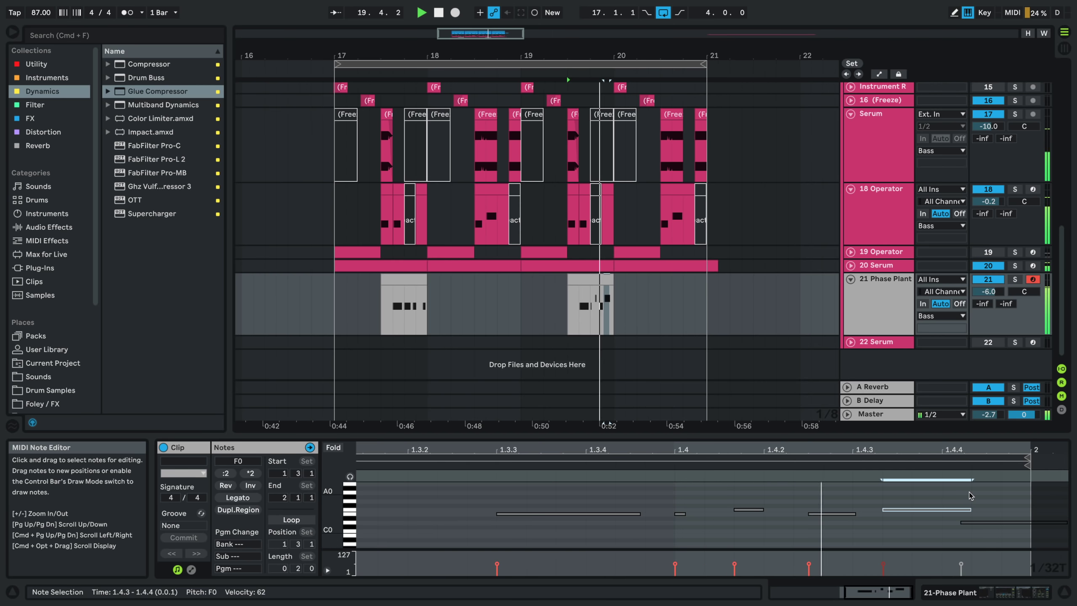
- Duplicate the F0 note to 1.4.4, lower the copy to E0, and listen to the result around bar 19
{"action": "key", "text": "super+d"}
{"action": "key", "text": "Down"}
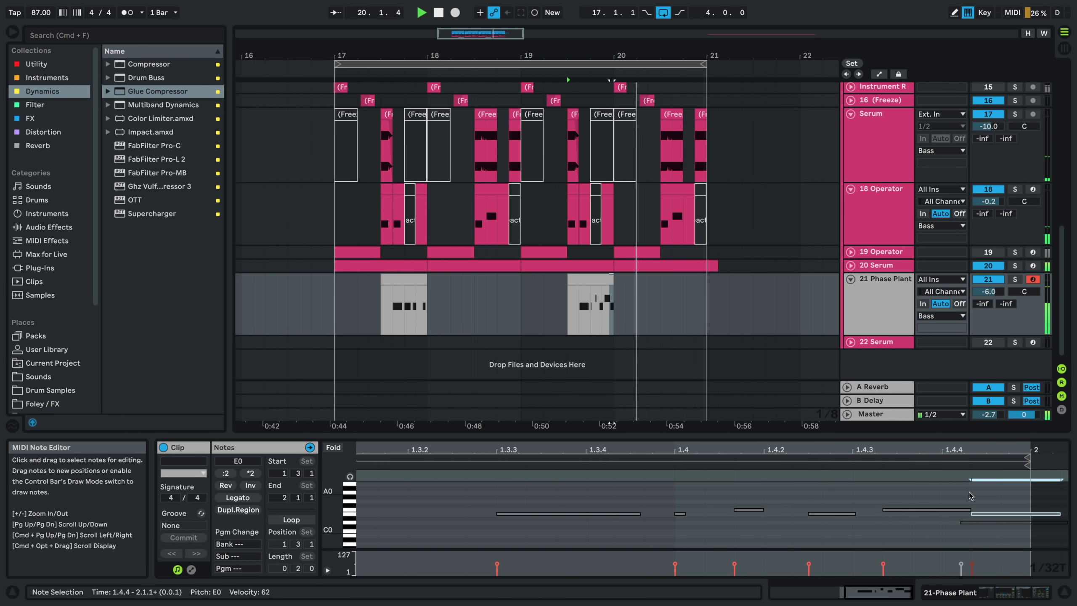
{"action": "key", "text": "space"}
{"action": "key", "text": "space"}
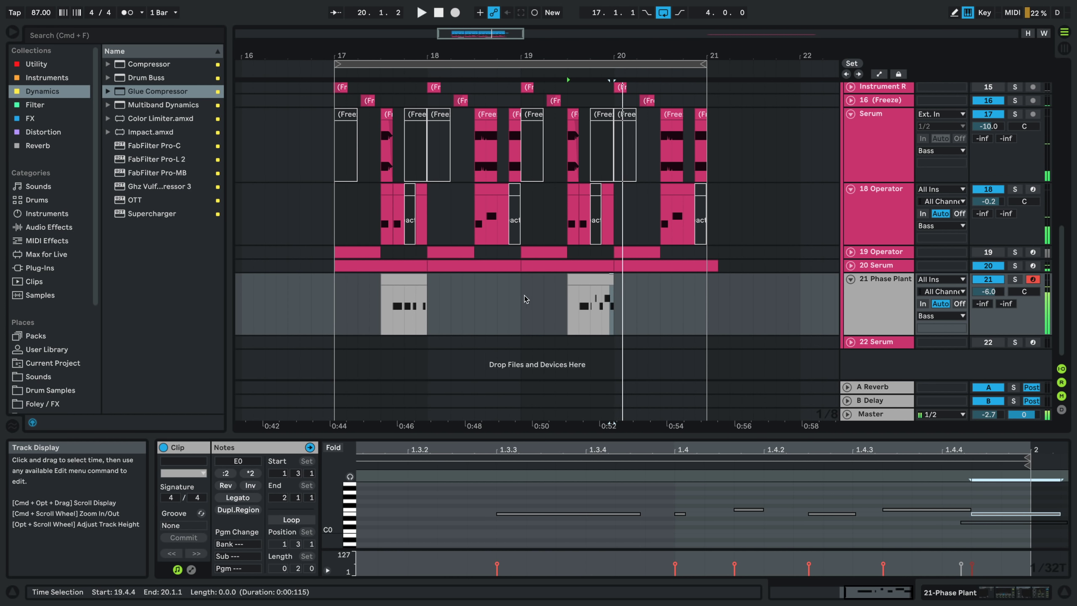
{"action": "left_click", "coordinate": [520, 300]}
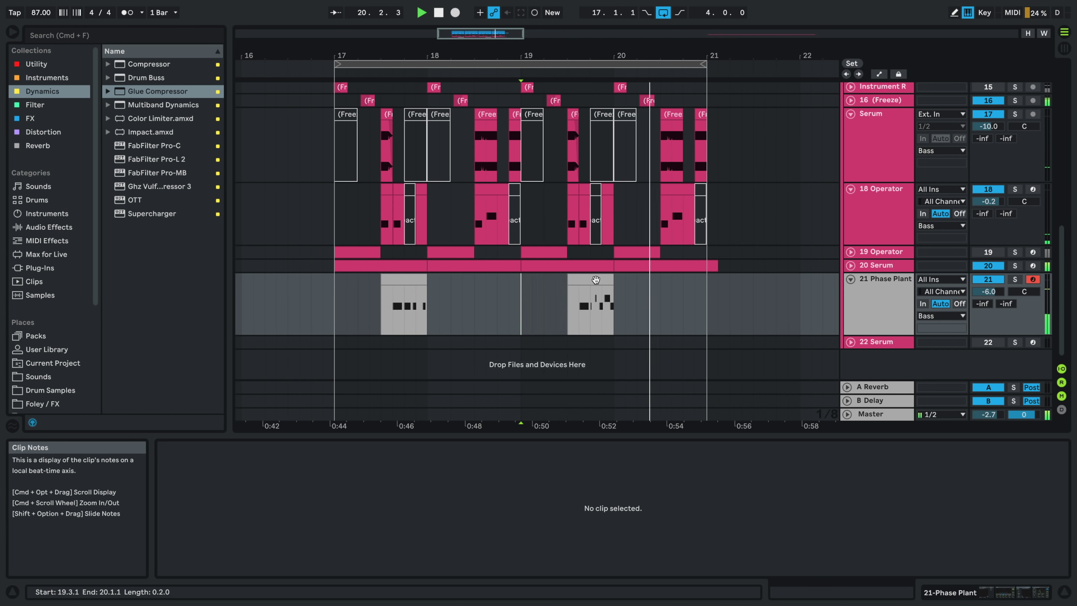
{"action": "key", "text": "space"}
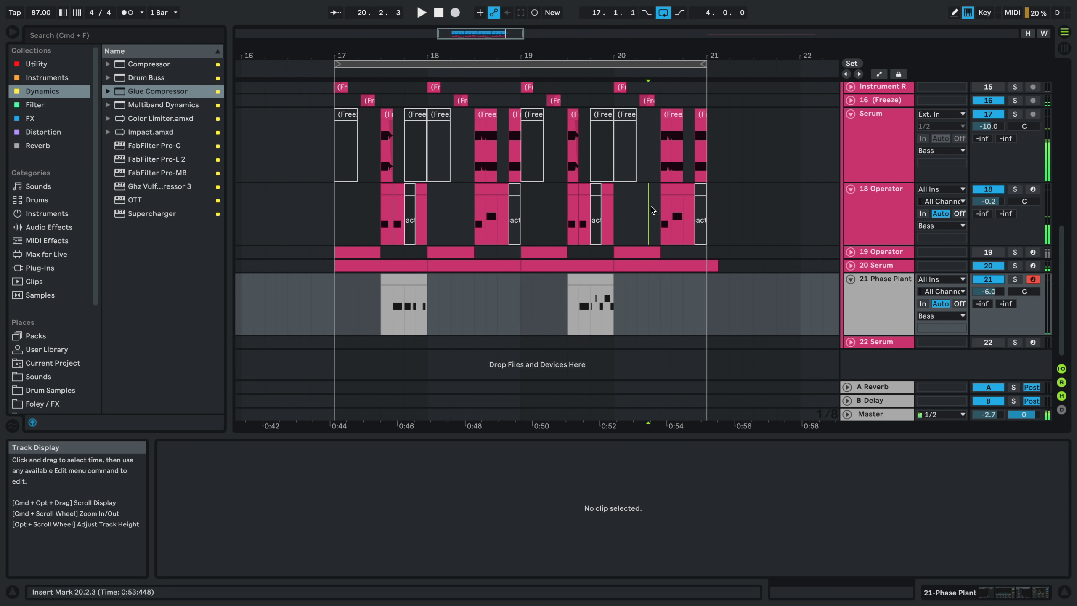
- Extend the frozen Serum audio clip at 20.3 to bar 21, covering the short clip after it
{"action": "left_click", "coordinate": [651, 211]}
{"action": "scroll", "coordinate": [661, 204], "scroll_direction": "up", "scroll_amount": 2}
{"action": "scroll", "coordinate": [663, 195], "scroll_direction": "up", "scroll_amount": 2}
{"action": "left_click", "coordinate": [663, 172]}
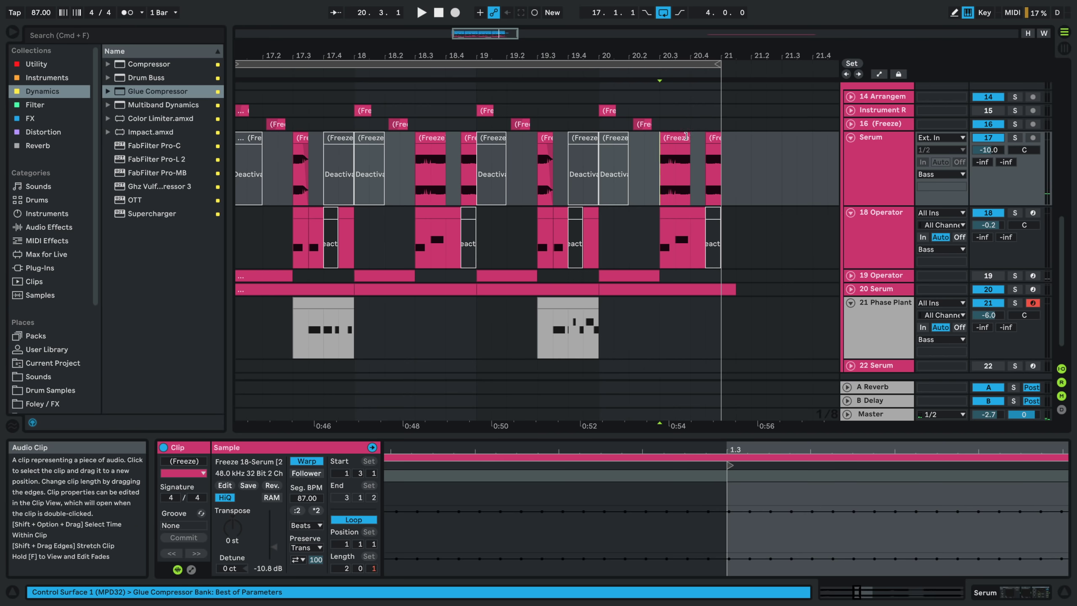
{"action": "left_click_drag", "start_coordinate": [689, 138], "coordinate": [721, 140]}
- Move the start of the extended Serum clip's sample to 1.1.4 during playback
{"action": "key", "text": "shift+Tab"}
{"action": "key", "text": "shift+Tab"}
{"action": "scroll", "coordinate": [704, 540], "scroll_direction": "down", "scroll_amount": 5}
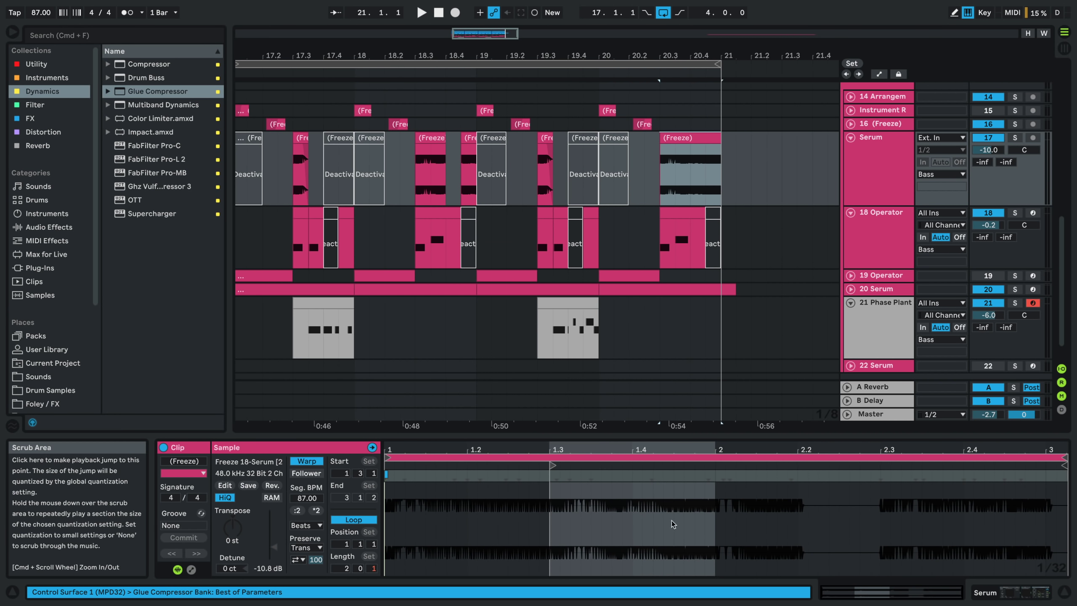
{"action": "key", "text": "space"}
{"action": "mouse_move", "coordinate": [552, 465]}
{"action": "left_mouse_down"}
{"action": "mouse_move", "coordinate": [434, 452]}
{"action": "mouse_move", "coordinate": [465, 448]}
{"action": "mouse_move", "coordinate": [408, 426]}
{"action": "mouse_move", "coordinate": [452, 421]}
{"action": "left_mouse_up"}
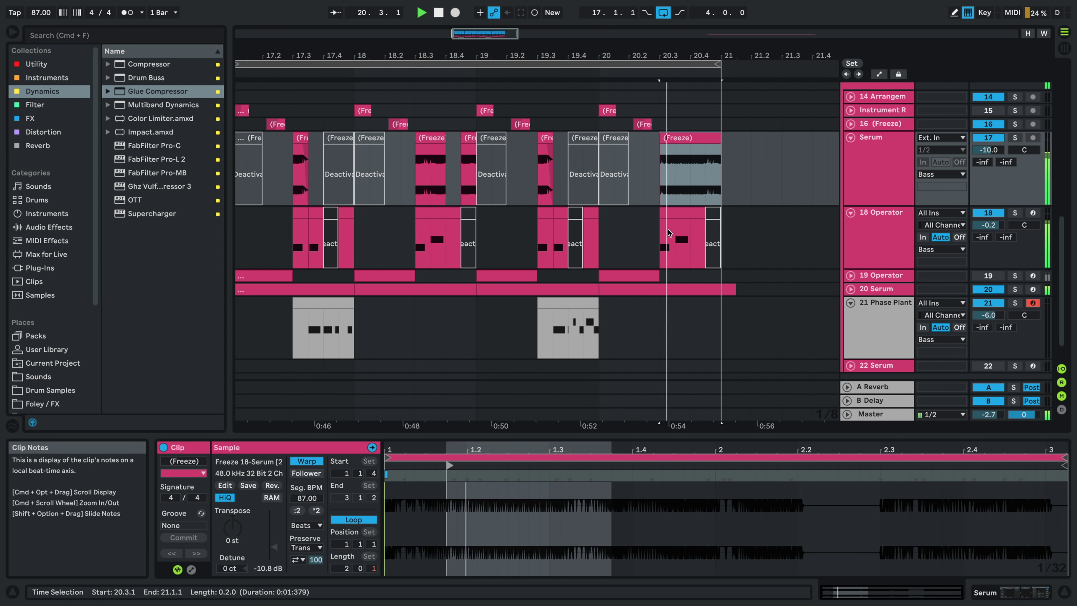
- Deactivate the Operator clip at 20.3, reselect the Serum clip above it, and stop playback
{"action": "left_click", "coordinate": [671, 212]}
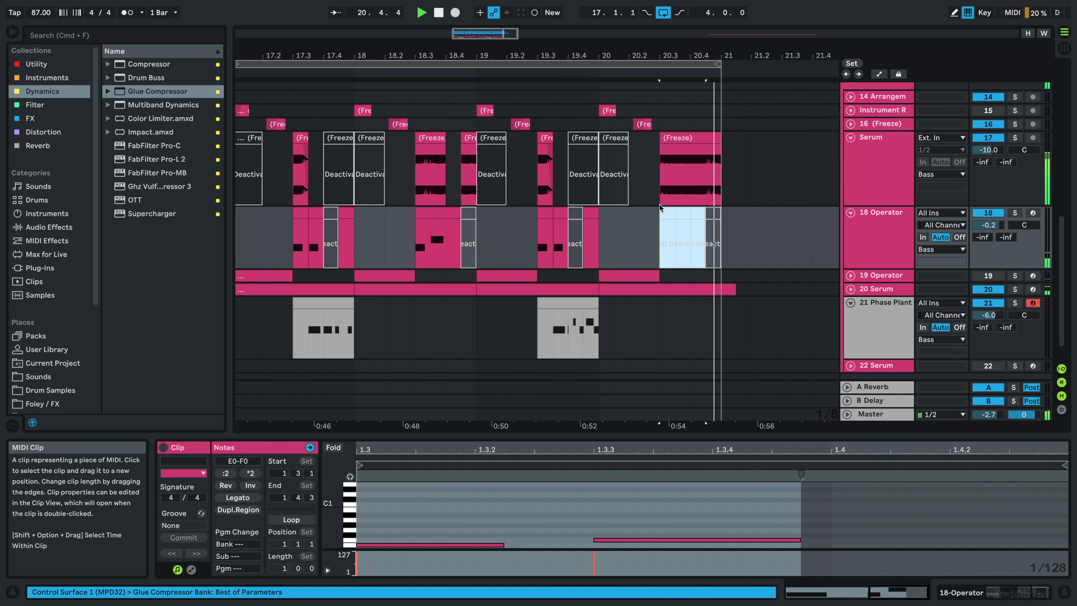
{"action": "left_click", "coordinate": [675, 139]}
{"action": "key", "text": "space"}
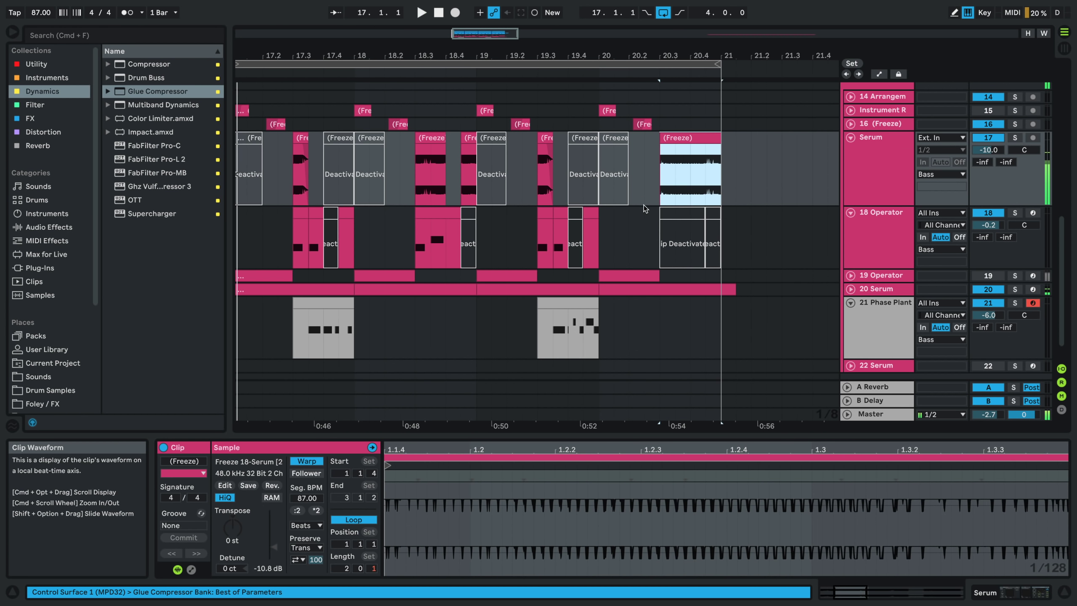
- Show the automation lanes and display the FabFilter Pro-Q 3 Band 3 Frequency automation on the Serum track
{"action": "key", "text": "a"}
{"action": "left_click", "coordinate": [873, 152]}
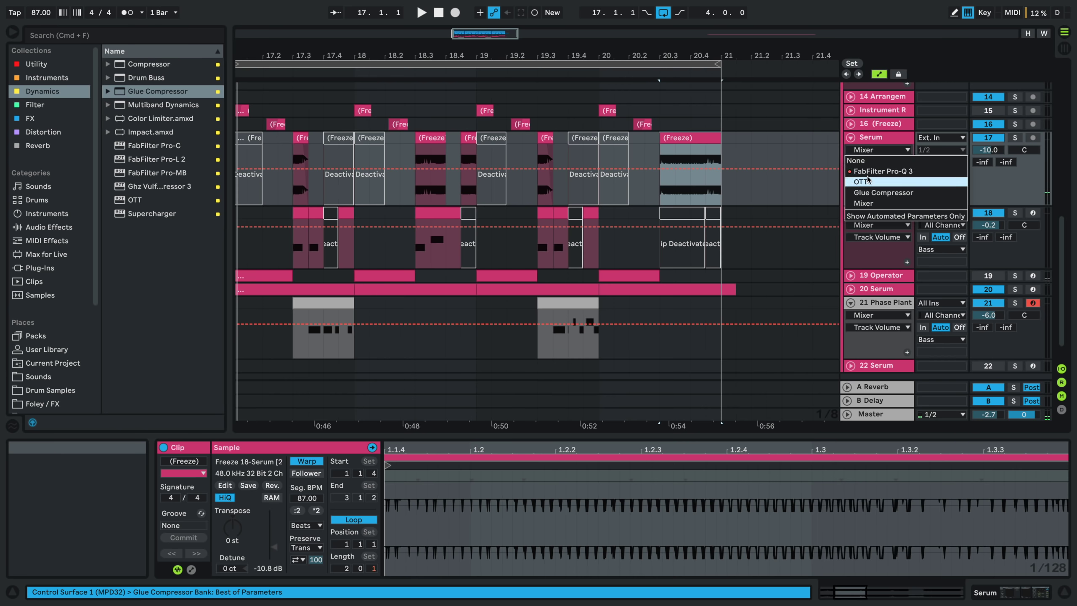
{"action": "left_click", "coordinate": [874, 171]}
- Shape a zigzag Band 3 Frequency automation curve over the Serum clip from 20.3 to 21, listening from 20.2.1
{"action": "left_click", "coordinate": [628, 163]}
{"action": "key", "text": "space"}
{"action": "mouse_move", "coordinate": [675, 181]}
{"action": "left_mouse_down"}
{"action": "mouse_move", "coordinate": [666, 146]}
{"action": "mouse_move", "coordinate": [676, 204]}
{"action": "mouse_move", "coordinate": [682, 171]}
{"action": "mouse_move", "coordinate": [698, 200]}
{"action": "left_mouse_up"}
{"action": "key", "text": "space"}
{"action": "key", "text": "space"}
{"action": "key", "text": "space"}
{"action": "key", "text": "space"}
{"action": "key", "text": "space"}
{"action": "key", "text": "space"}
{"action": "key", "text": "space"}
{"action": "key", "text": "space"}
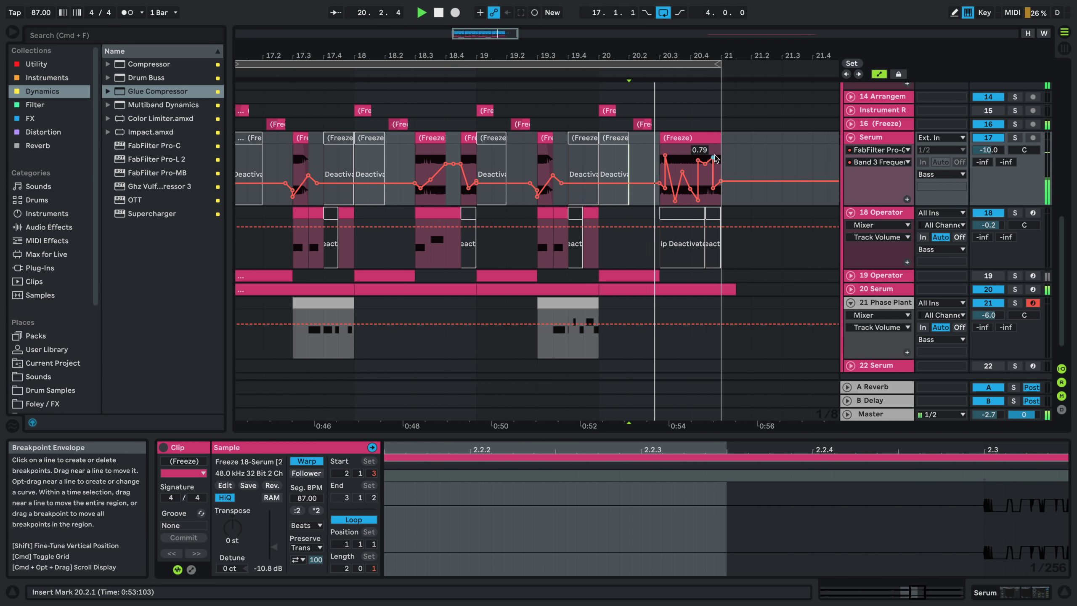
{"action": "mouse_move", "coordinate": [711, 179]}
{"action": "left_mouse_down"}
{"action": "mouse_move", "coordinate": [712, 158]}
{"action": "mouse_move", "coordinate": [698, 173]}
{"action": "left_mouse_up"}
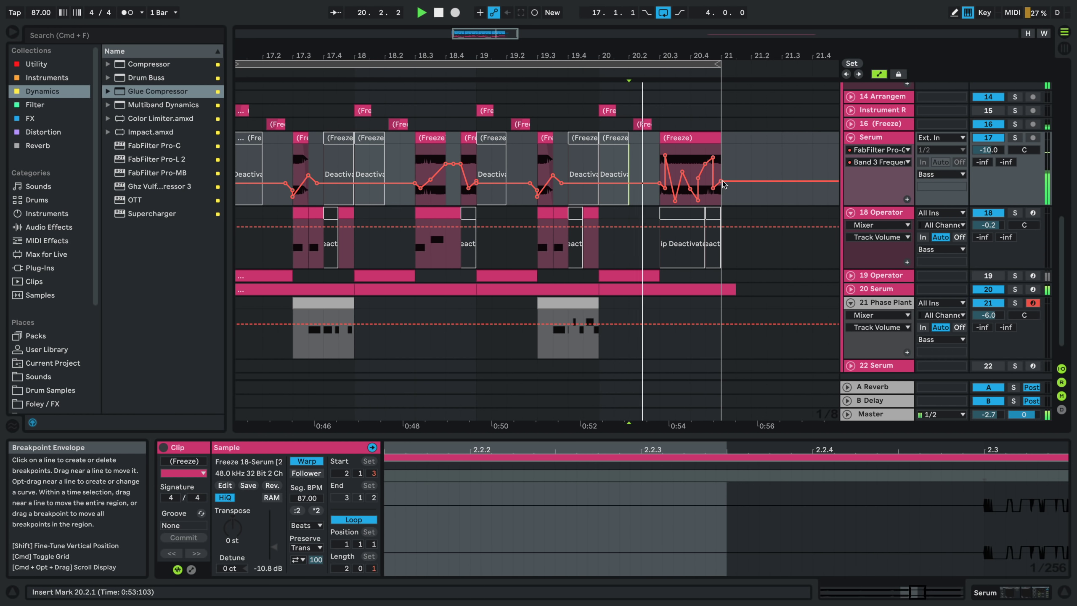
- Remove the last spike's breakpoints from the Band 3 Frequency curve before bar 21 and unfold the 20 Serum track
{"action": "left_click", "coordinate": [715, 189]}
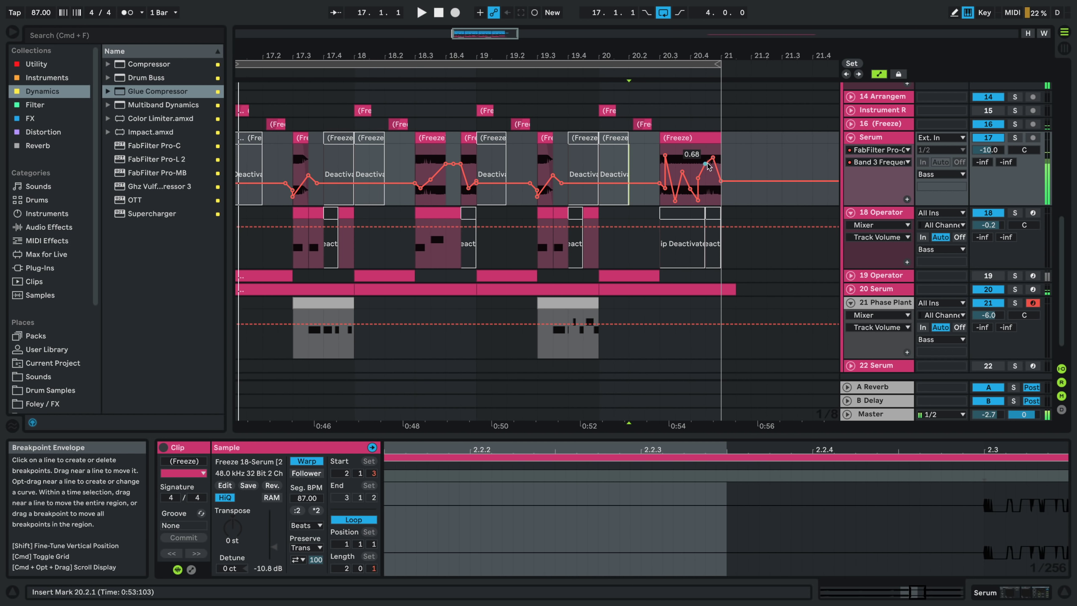
{"action": "left_click_drag", "start_coordinate": [714, 158], "coordinate": [714, 159]}
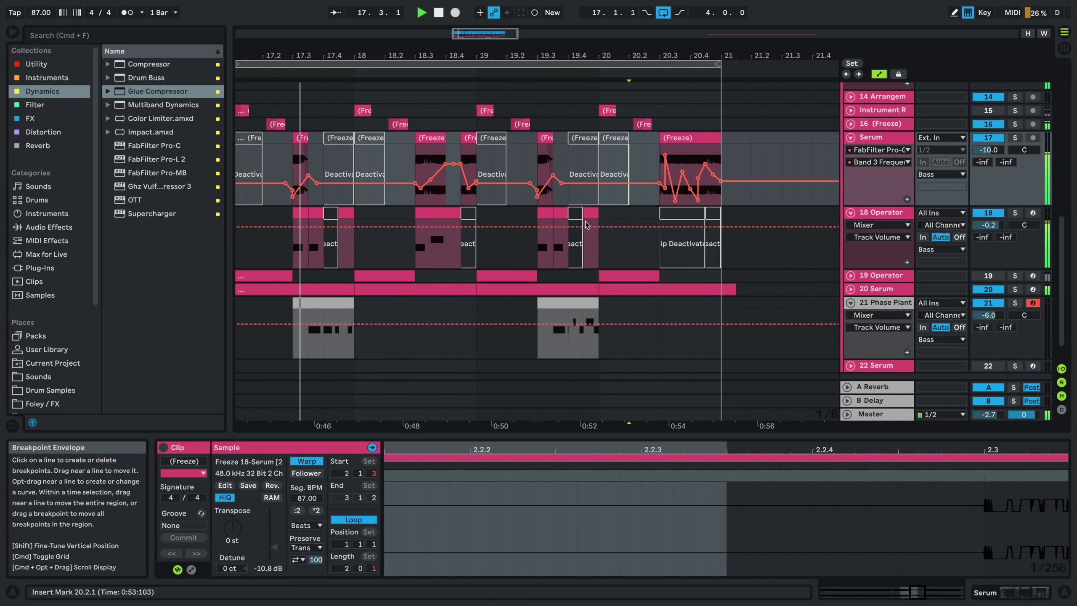
{"action": "left_click", "coordinate": [851, 289]}
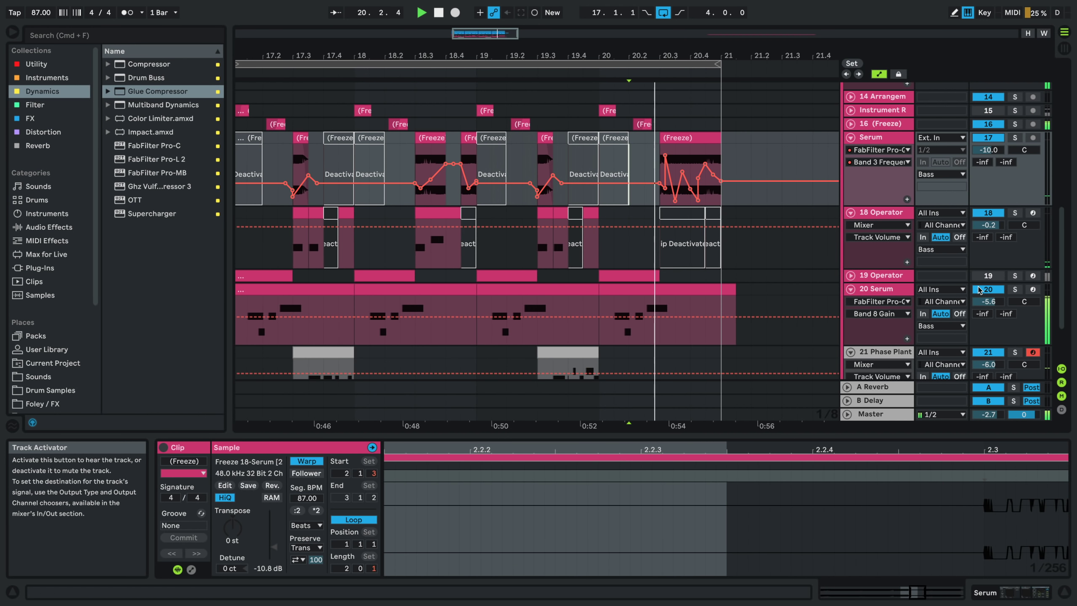
- Move the sample start of the Serum clip at 20.3 to 1.3.1 and play the loop
{"action": "key", "text": "space"}
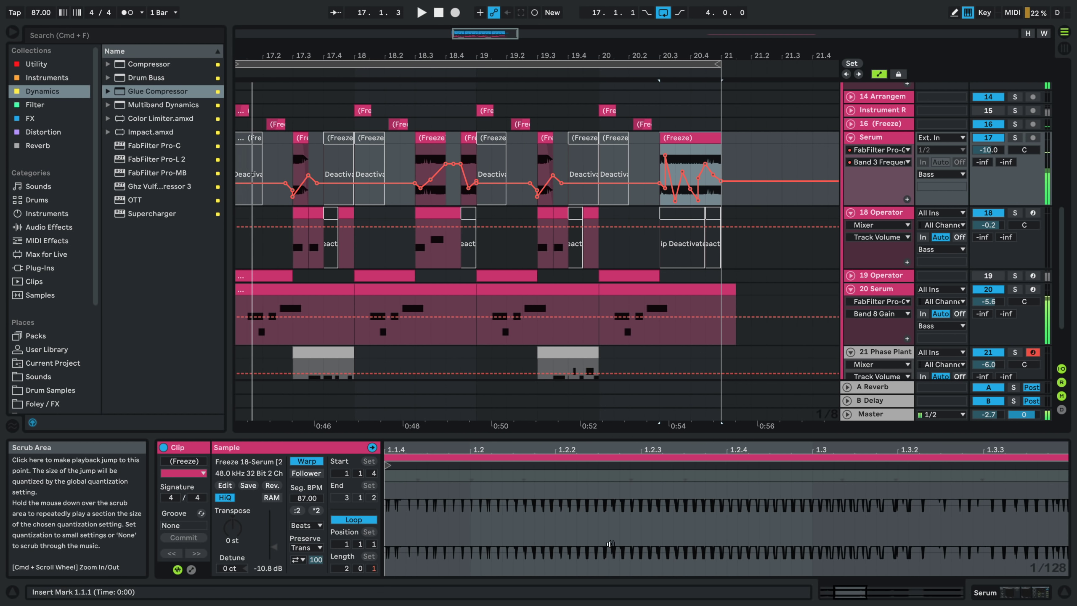
{"action": "scroll", "coordinate": [549, 491], "scroll_direction": "down", "scroll_amount": 3}
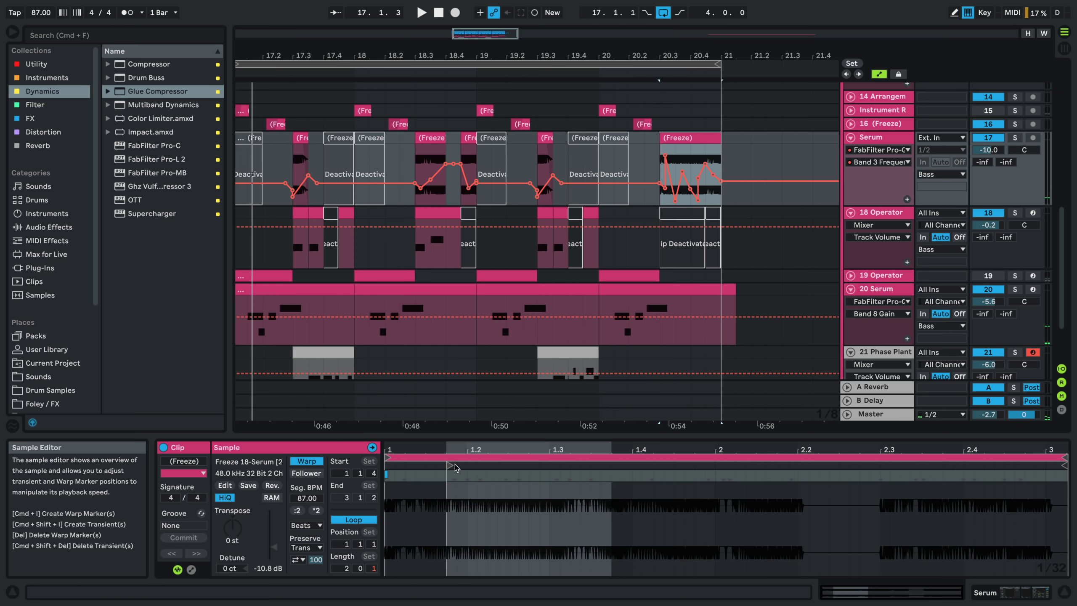
{"action": "mouse_move", "coordinate": [454, 465]}
{"action": "left_mouse_down"}
{"action": "mouse_move", "coordinate": [747, 466]}
{"action": "mouse_move", "coordinate": [656, 466]}
{"action": "mouse_move", "coordinate": [601, 496]}
{"action": "mouse_move", "coordinate": [547, 498]}
{"action": "left_mouse_up"}
{"action": "key", "text": "space"}
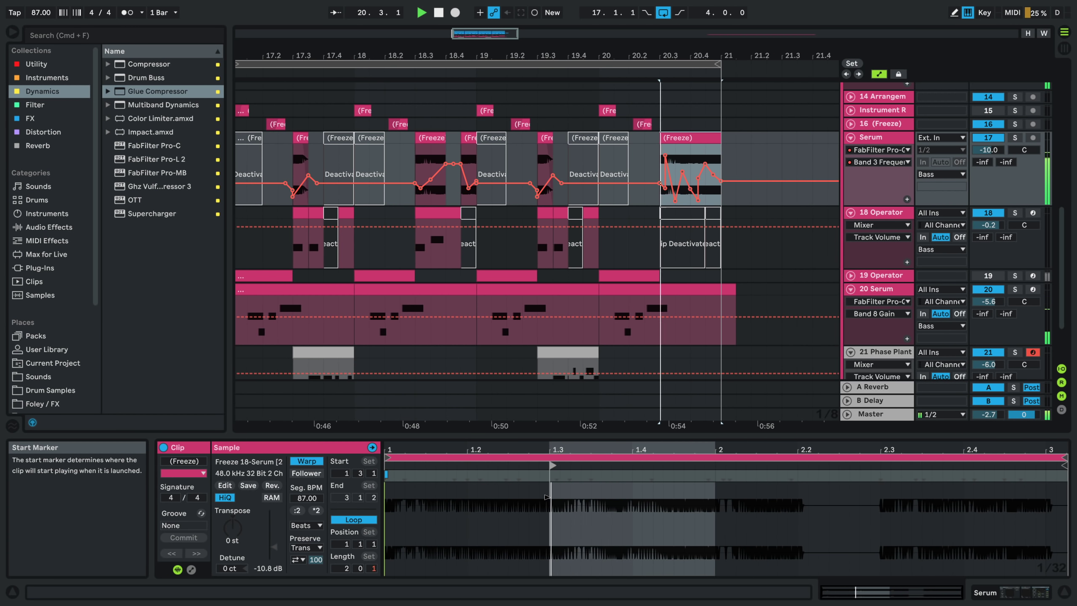
{"action": "key", "text": "space"}
{"action": "key", "text": "space"}
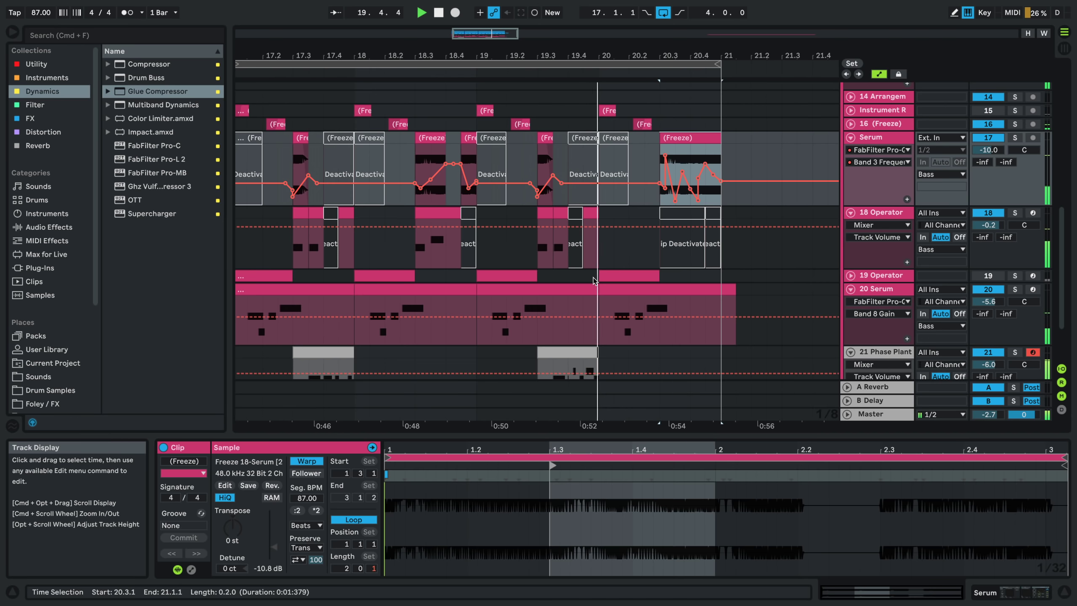
- Hide the automation lanes and delete the last Serum clip's audio from 20.3.3 onward
{"action": "scroll", "coordinate": [633, 259], "scroll_direction": "down", "scroll_amount": 5}
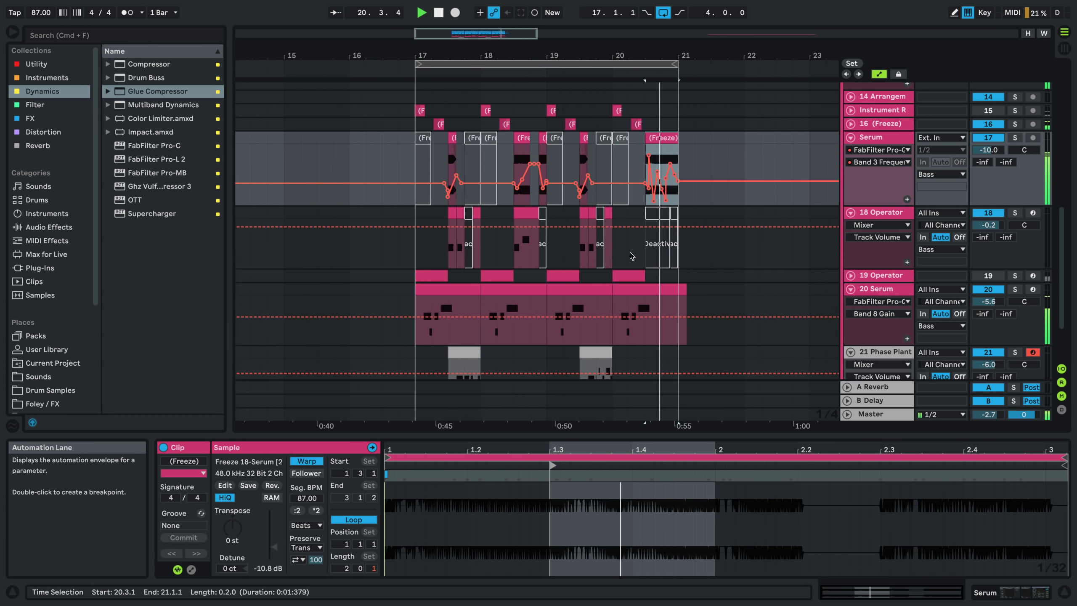
{"action": "scroll", "coordinate": [654, 170], "scroll_direction": "up", "scroll_amount": 4}
{"action": "scroll", "coordinate": [649, 160], "scroll_direction": "up", "scroll_amount": 3}
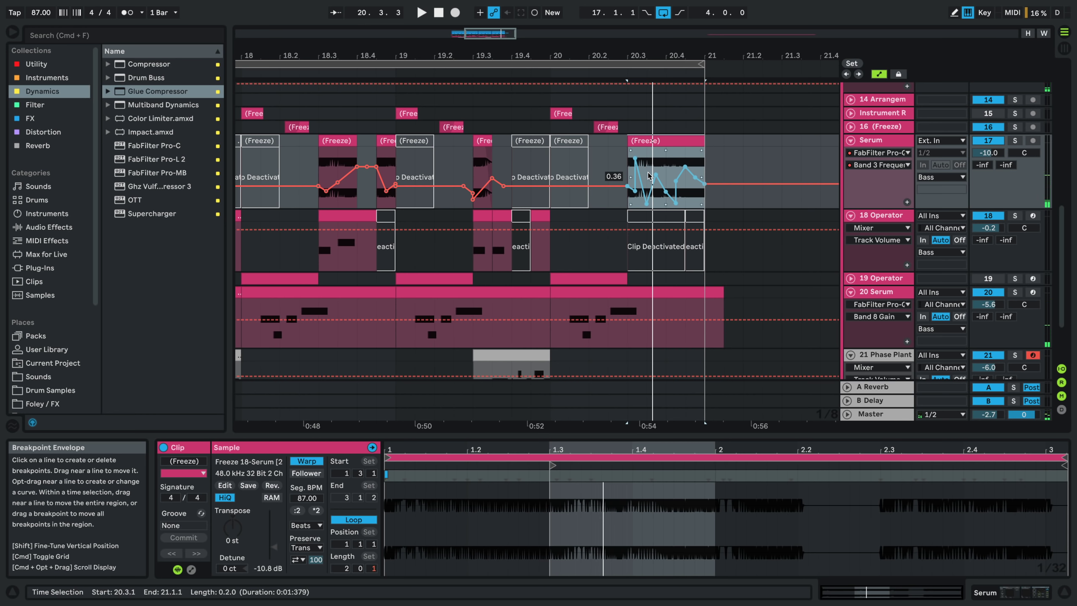
{"action": "key", "text": "a"}
{"action": "left_click_drag", "start_coordinate": [648, 173], "coordinate": [772, 166]}
{"action": "key", "text": "Delete"}
- Find the Arrangement Tutorial Serum Resample clip at bar 36 and unfold its track
{"action": "scroll", "coordinate": [789, 242], "scroll_direction": "down", "scroll_amount": 3}
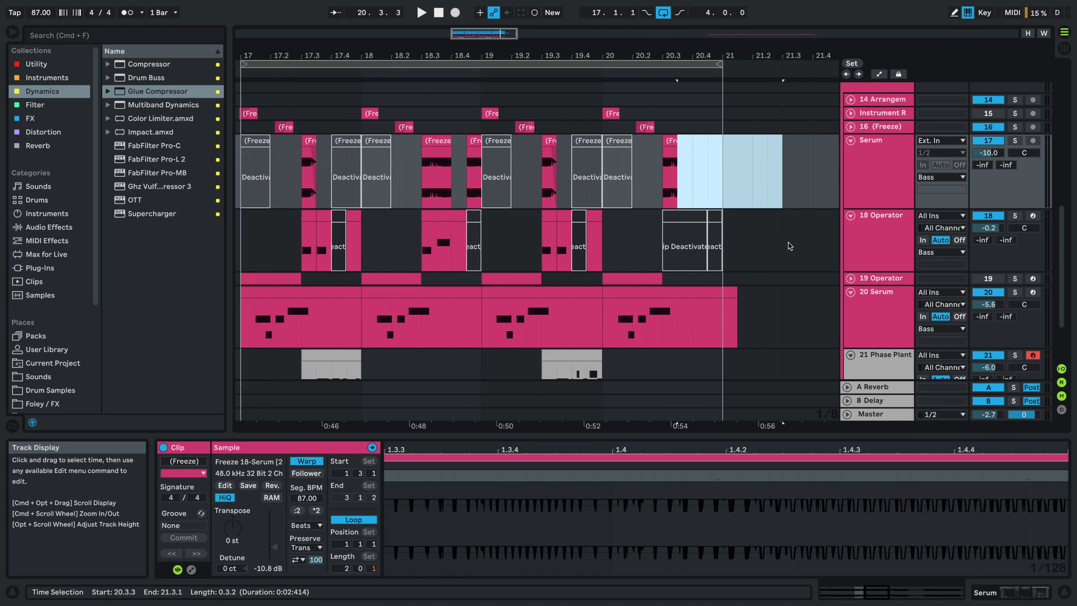
{"action": "scroll", "coordinate": [780, 250], "scroll_direction": "down", "scroll_amount": 4}
{"action": "scroll", "coordinate": [783, 258], "scroll_direction": "down", "scroll_amount": 3}
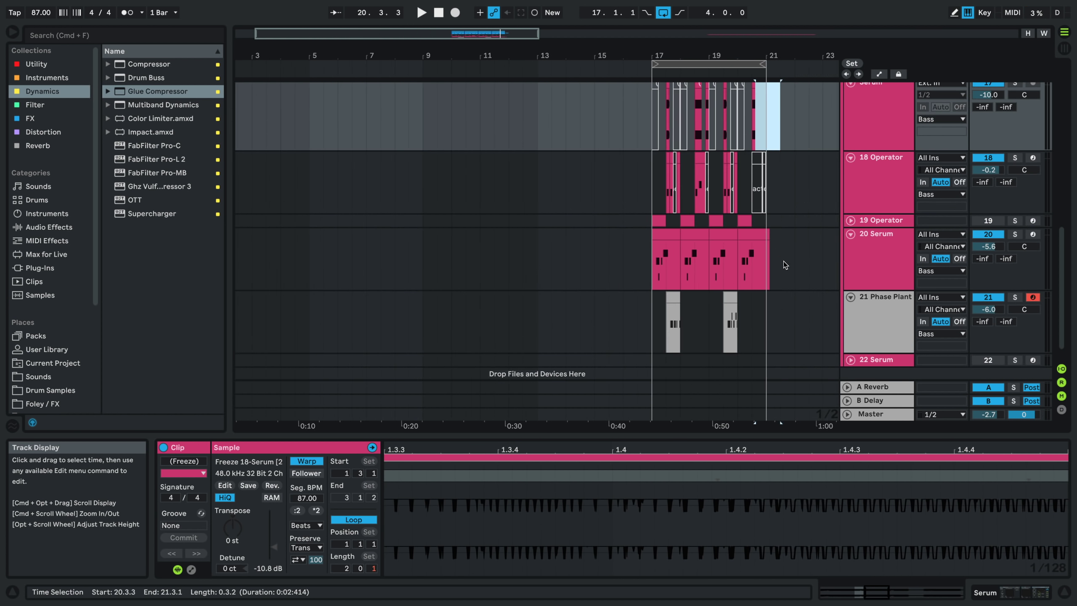
{"action": "scroll", "coordinate": [783, 261], "scroll_direction": "up", "scroll_amount": 5}
{"action": "scroll", "coordinate": [739, 332], "scroll_direction": "down", "scroll_amount": 2}
{"action": "scroll", "coordinate": [736, 332], "scroll_direction": "right", "scroll_amount": 3}
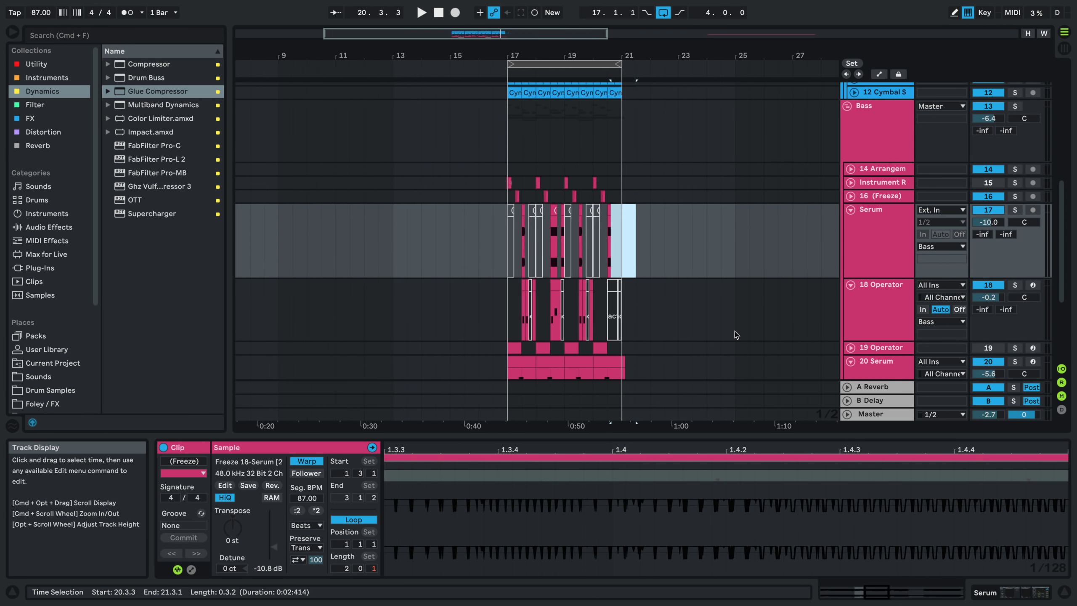
{"action": "scroll", "coordinate": [735, 332], "scroll_direction": "down", "scroll_amount": 5}
{"action": "left_click", "coordinate": [613, 164]}
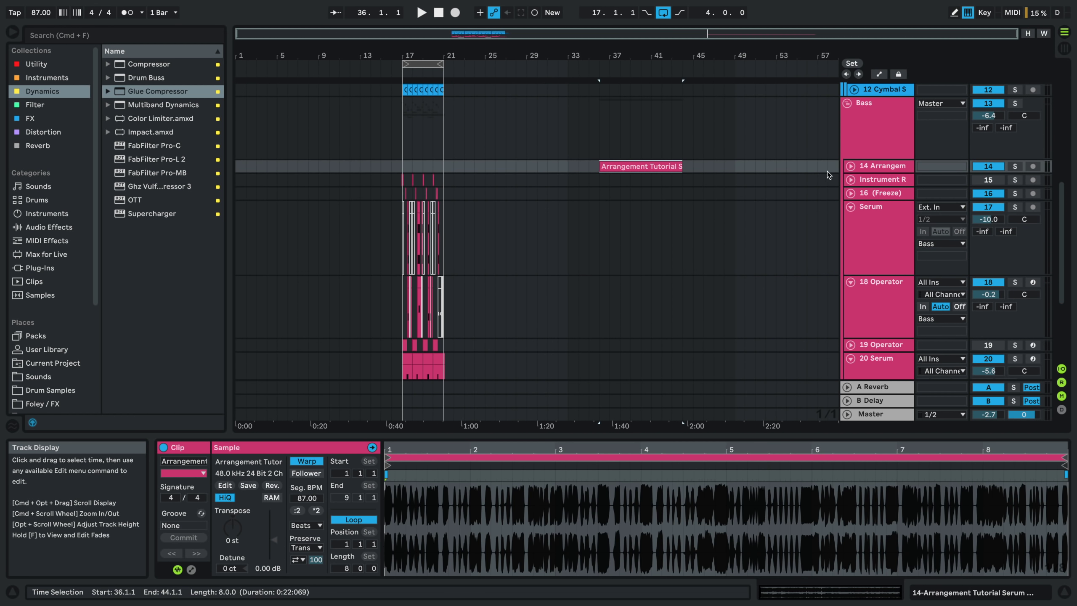
{"action": "left_click", "coordinate": [849, 164]}
- Copy the resample clip's section from 40.1.1 to 41.1.1 to 20.3.1 on the same track and play it
{"action": "left_click_drag", "start_coordinate": [643, 173], "coordinate": [642, 192]}
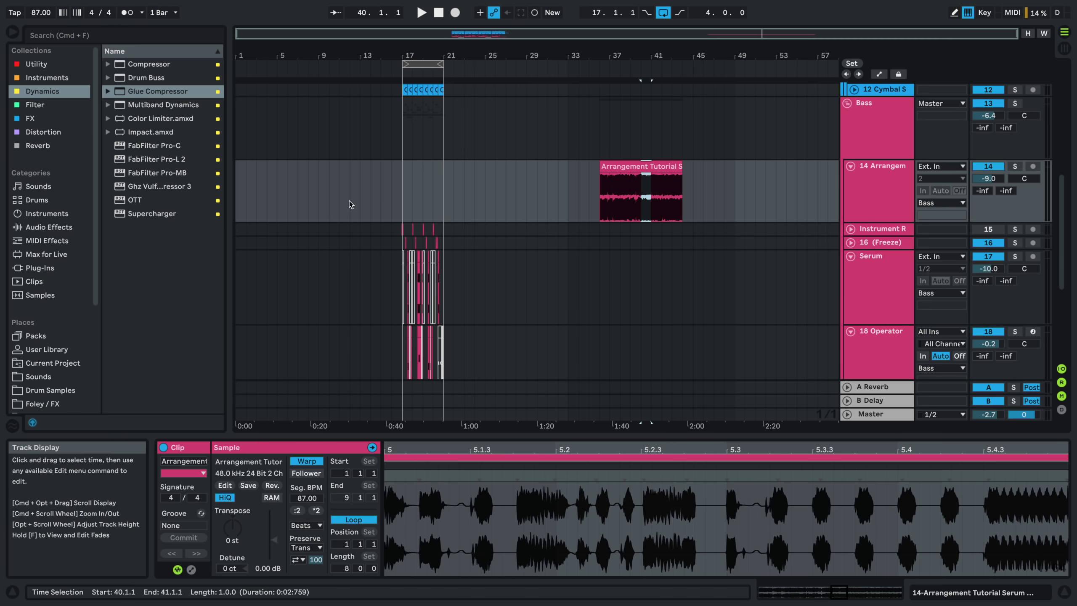
{"action": "scroll", "coordinate": [419, 205], "scroll_direction": "up", "scroll_amount": 10}
{"action": "left_click", "coordinate": [501, 199]}
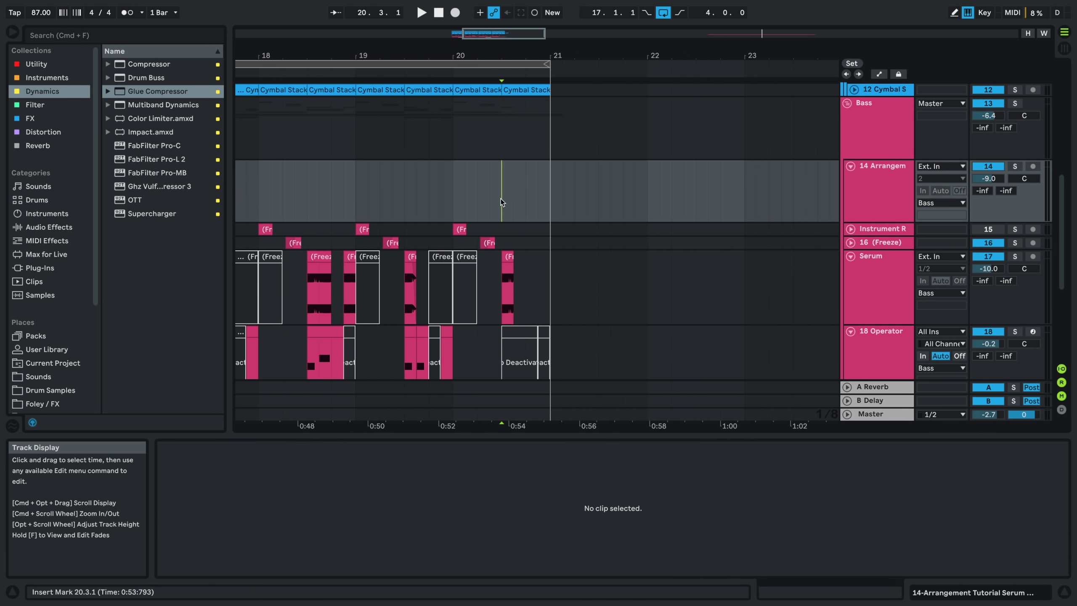
{"action": "key", "text": "super+v"}
{"action": "key", "text": "space"}
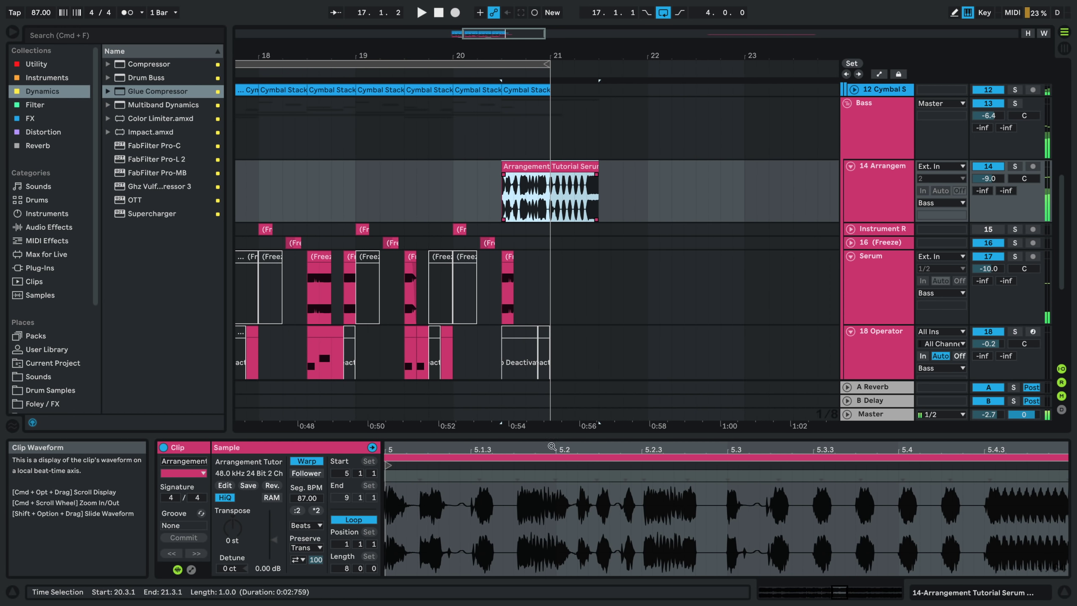
- Move the pasted resample clip's sample start to 2.2.1 and listen from 20.2.3
{"action": "left_click_drag", "start_coordinate": [551, 447], "coordinate": [550, 399]}
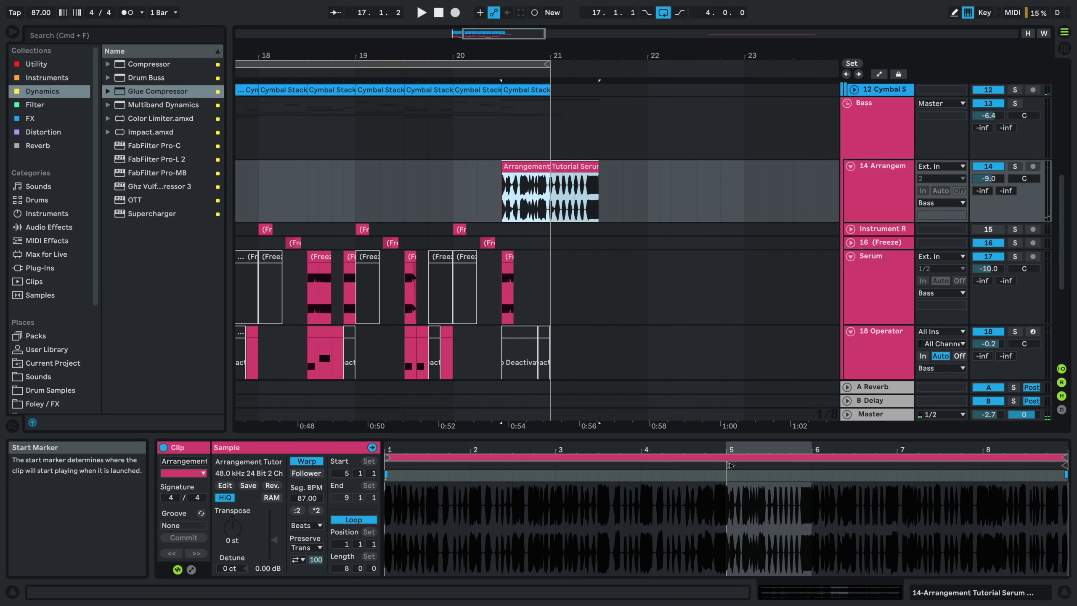
{"action": "left_click_drag", "start_coordinate": [731, 465], "coordinate": [495, 468]}
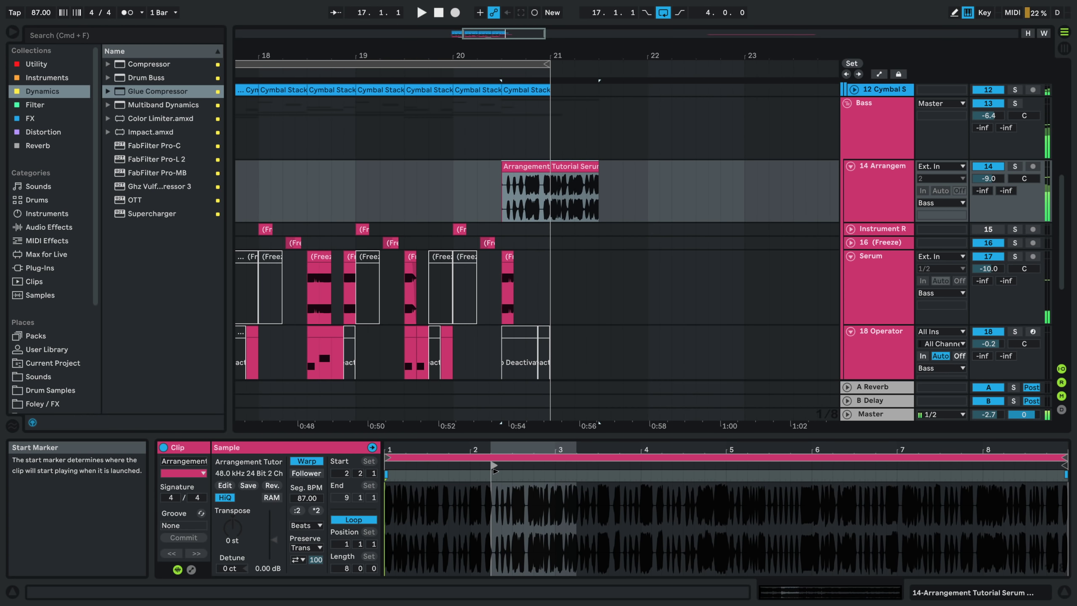
{"action": "left_click", "coordinate": [484, 205]}
- Split the pasted resample clip at 20.4.1 and move the second part's sample start to 8.1.3
{"action": "scroll", "coordinate": [523, 207], "scroll_direction": "up", "scroll_amount": 5}
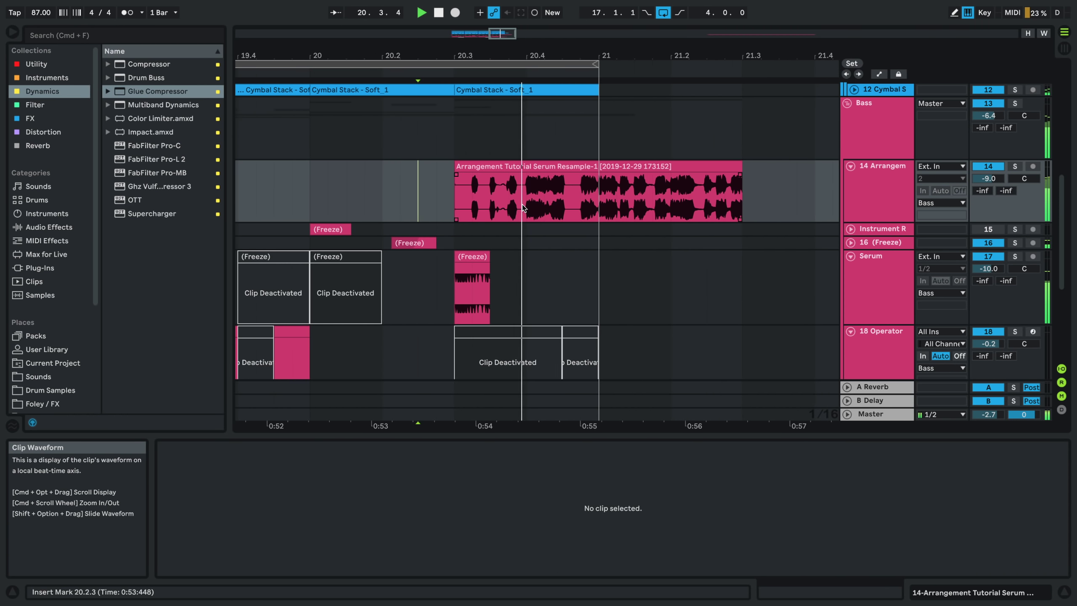
{"action": "left_click", "coordinate": [522, 204]}
{"action": "key", "text": "super+e"}
{"action": "key", "text": "space"}
{"action": "scroll", "coordinate": [551, 509], "scroll_direction": "down", "scroll_amount": 10}
{"action": "mouse_move", "coordinate": [514, 466]}
{"action": "left_mouse_down"}
{"action": "mouse_move", "coordinate": [406, 466]}
{"action": "mouse_move", "coordinate": [747, 458]}
{"action": "mouse_move", "coordinate": [714, 452]}
{"action": "mouse_move", "coordinate": [997, 433]}
{"action": "left_mouse_up"}
{"action": "key", "text": "space"}
{"action": "key", "text": "space"}
{"action": "key", "text": "space"}
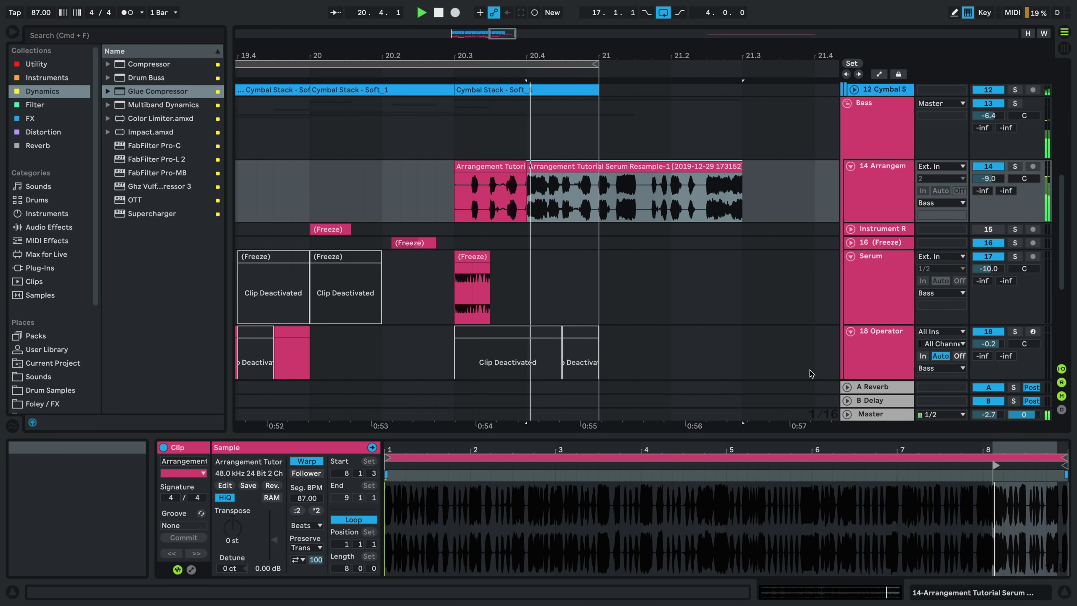
- Fine-tune the second resample part's sample start to 8.1.4 and play it back
{"action": "key", "text": "space"}
{"action": "left_click", "coordinate": [549, 193]}
{"action": "double_click", "coordinate": [550, 196]}
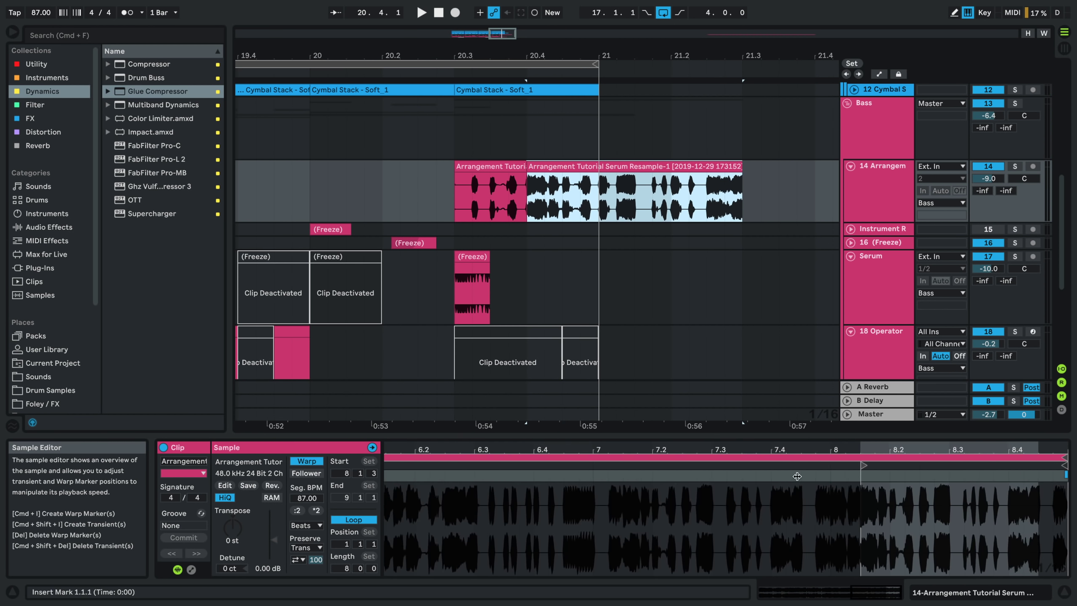
{"action": "mouse_move", "coordinate": [863, 465]}
{"action": "left_mouse_down"}
{"action": "mouse_move", "coordinate": [882, 465]}
{"action": "mouse_move", "coordinate": [865, 464]}
{"action": "left_mouse_up"}
{"action": "scroll", "coordinate": [880, 475], "scroll_direction": "up", "scroll_amount": 6}
{"action": "key", "text": "space"}
{"action": "key", "text": "space"}
{"action": "key", "text": "space"}
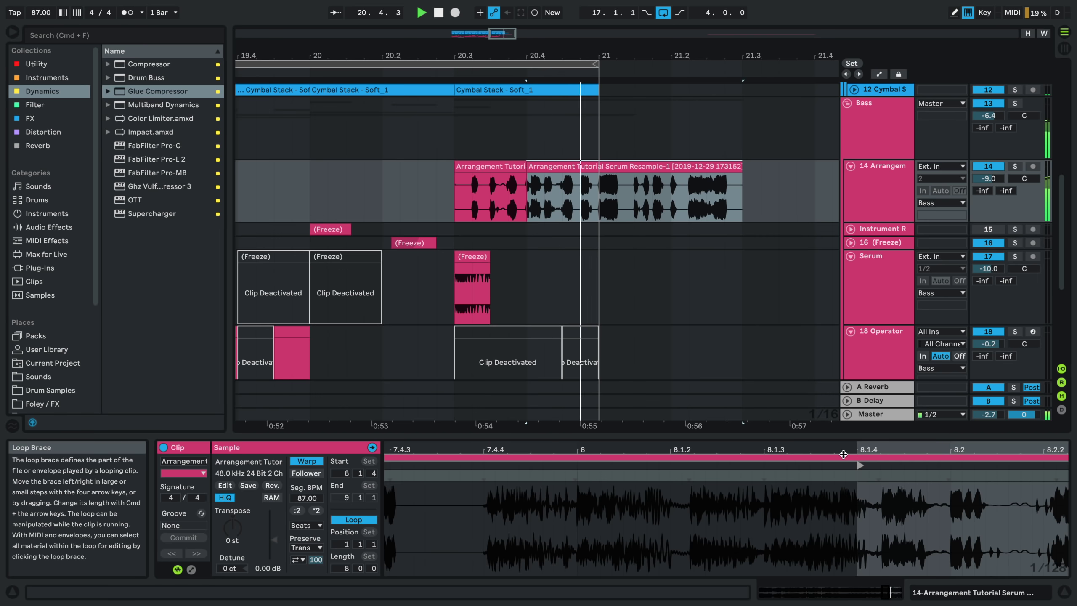
{"action": "key", "text": "space"}
{"action": "key", "text": "space"}
{"action": "key", "text": "space"}
- Listen from 20.3.1, deactivate the second resample part starting at 20.4.1, and replay from 20.2.3
{"action": "left_click", "coordinate": [456, 212]}
{"action": "key", "text": "space"}
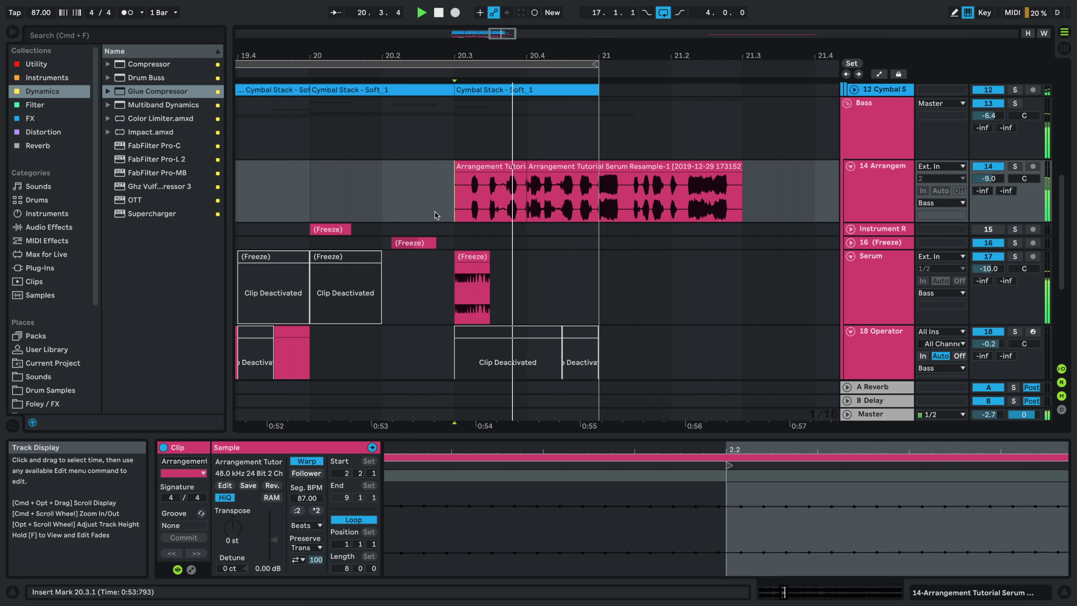
{"action": "key", "text": "space"}
{"action": "key", "text": "space"}
{"action": "left_click", "coordinate": [553, 170]}
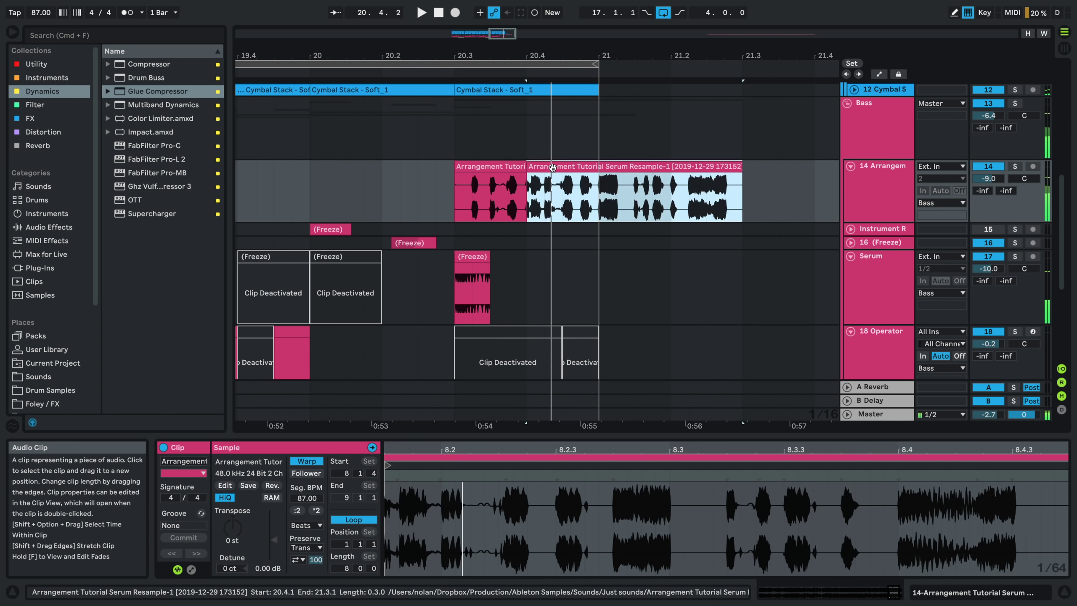
{"action": "key", "text": "0"}
{"action": "left_click", "coordinate": [422, 184]}
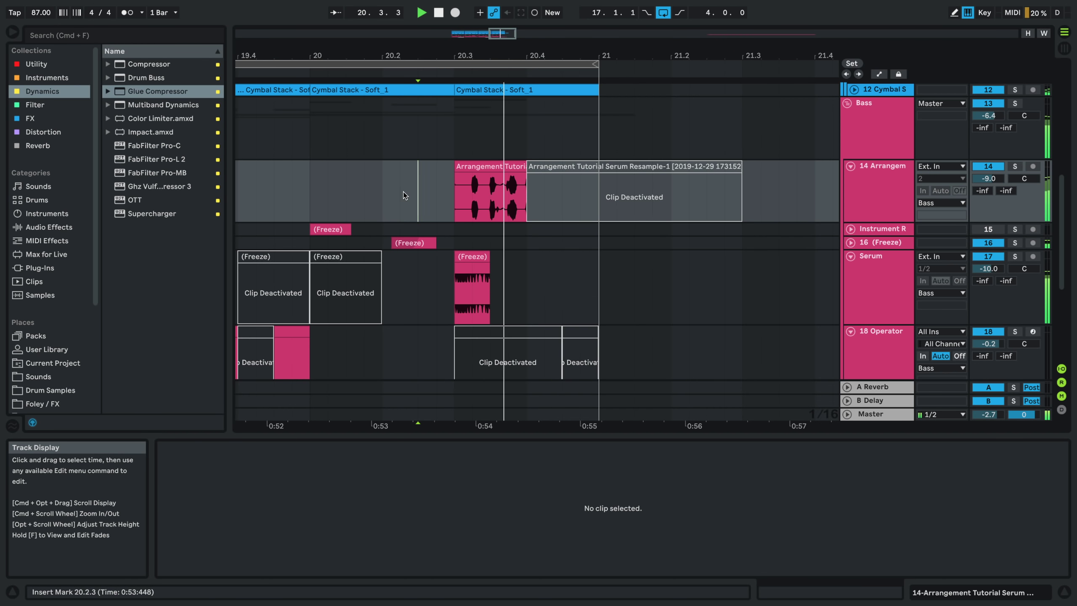
- Review the bass tracks across the four-bar loop and listen from 20.3.1
{"action": "scroll", "coordinate": [459, 164], "scroll_direction": "down", "scroll_amount": 10}
{"action": "scroll", "coordinate": [458, 164], "scroll_direction": "down", "scroll_amount": 5}
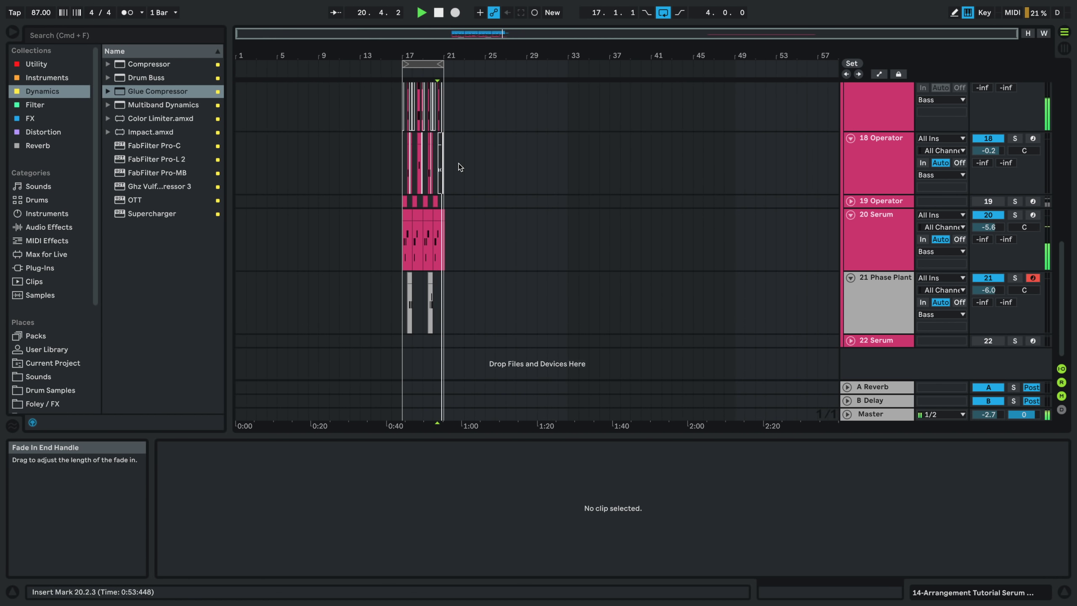
{"action": "scroll", "coordinate": [440, 168], "scroll_direction": "up", "scroll_amount": 2}
{"action": "scroll", "coordinate": [440, 168], "scroll_direction": "up", "scroll_amount": 1}
{"action": "scroll", "coordinate": [421, 166], "scroll_direction": "up", "scroll_amount": 8}
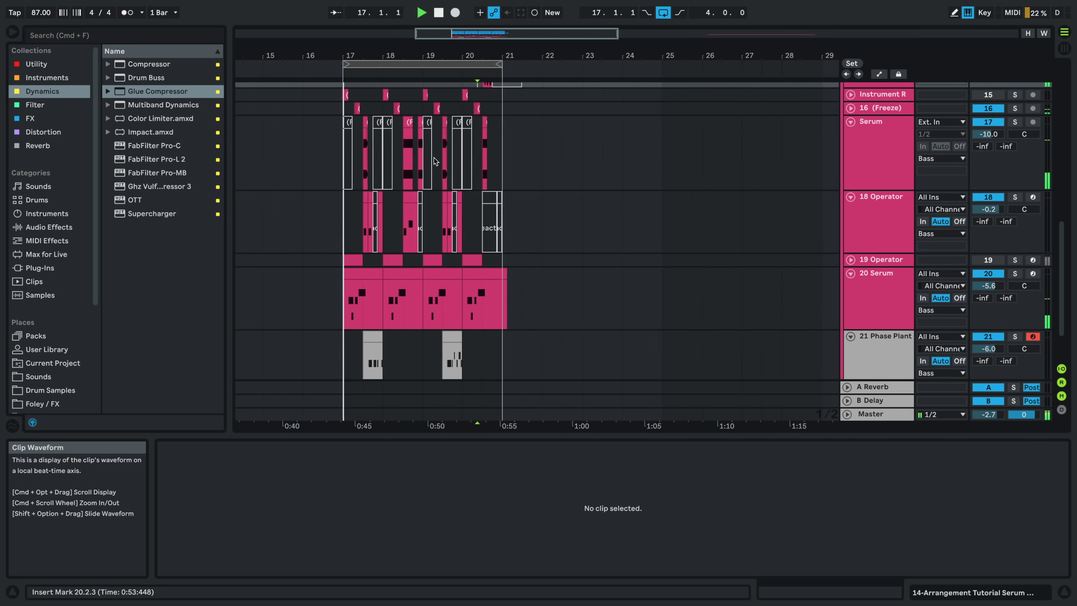
{"action": "scroll", "coordinate": [488, 152], "scroll_direction": "up", "scroll_amount": 6}
{"action": "scroll", "coordinate": [490, 153], "scroll_direction": "down", "scroll_amount": 2}
{"action": "left_click", "coordinate": [481, 247]}
{"action": "key", "text": "space"}
{"action": "key", "text": "space"}
- Deactivate the snare (5) note near 20.4.2 in the final Snare clip and listen from 20.3.3
{"action": "scroll", "coordinate": [483, 208], "scroll_direction": "up", "scroll_amount": 7}
{"action": "scroll", "coordinate": [489, 199], "scroll_direction": "up", "scroll_amount": 6}
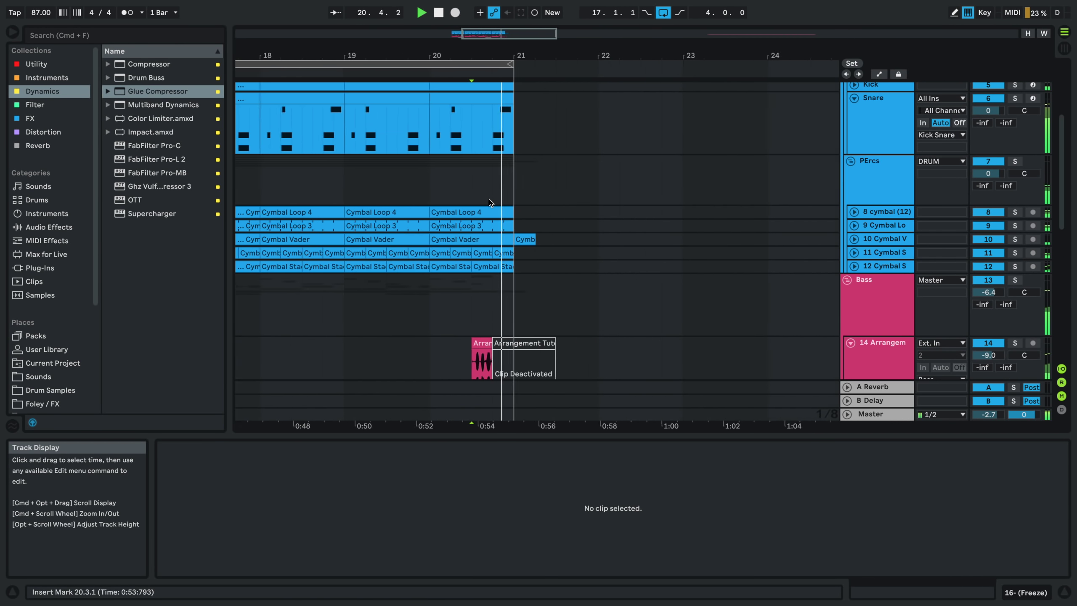
{"action": "left_click_drag", "start_coordinate": [507, 108], "coordinate": [526, 111]}
{"action": "key", "text": "space"}
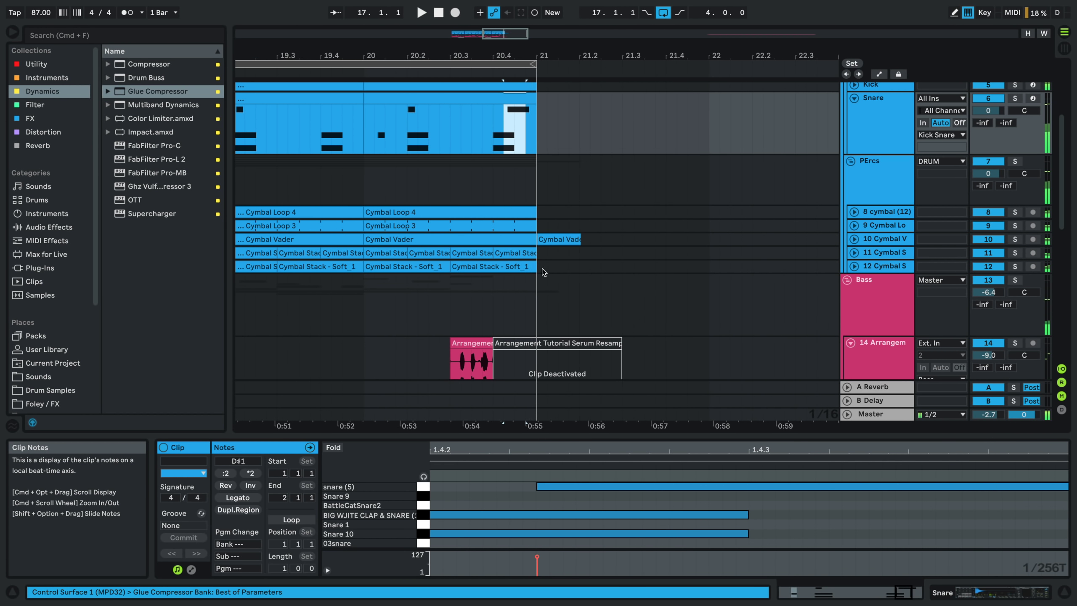
{"action": "key", "text": "space"}
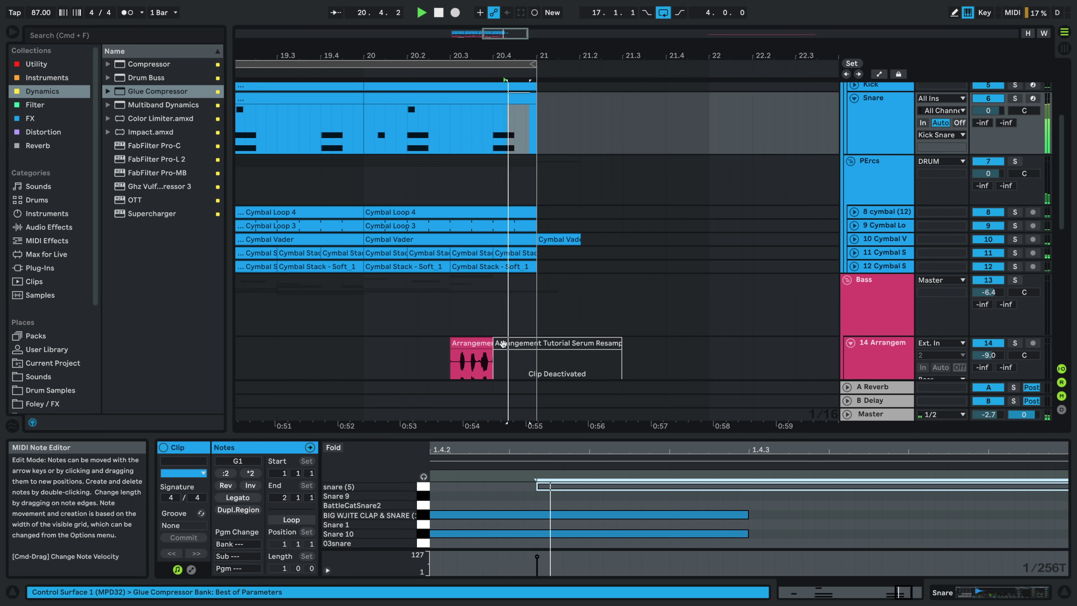
{"action": "left_click", "coordinate": [472, 174]}
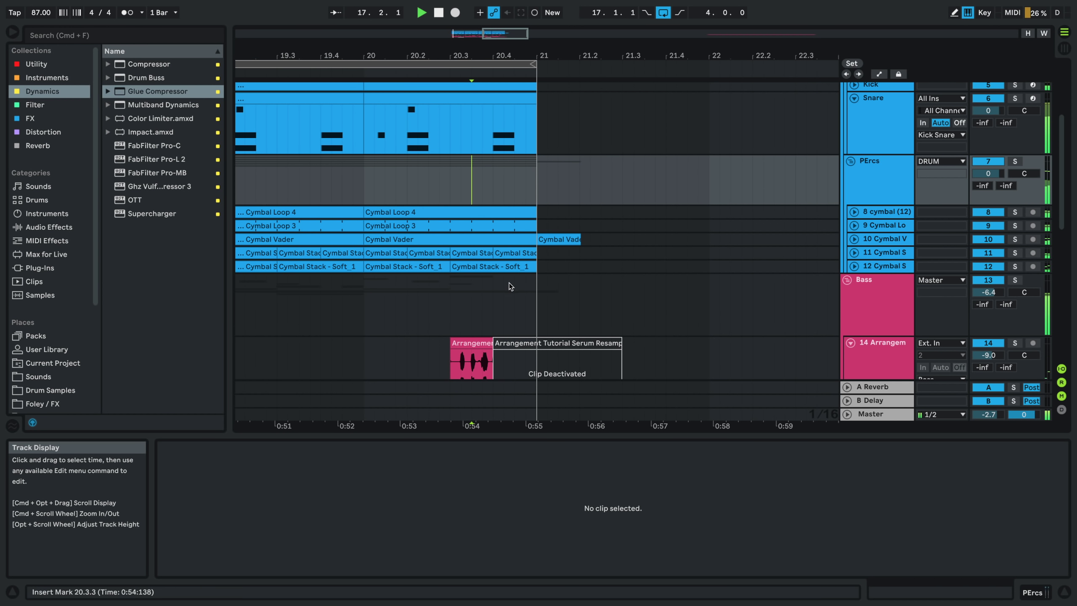
- Listen again to the loop ending with the drum and bass tracks together
{"action": "scroll", "coordinate": [509, 282], "scroll_direction": "up", "scroll_amount": 5}
{"action": "scroll", "coordinate": [480, 281], "scroll_direction": "down", "scroll_amount": 5}
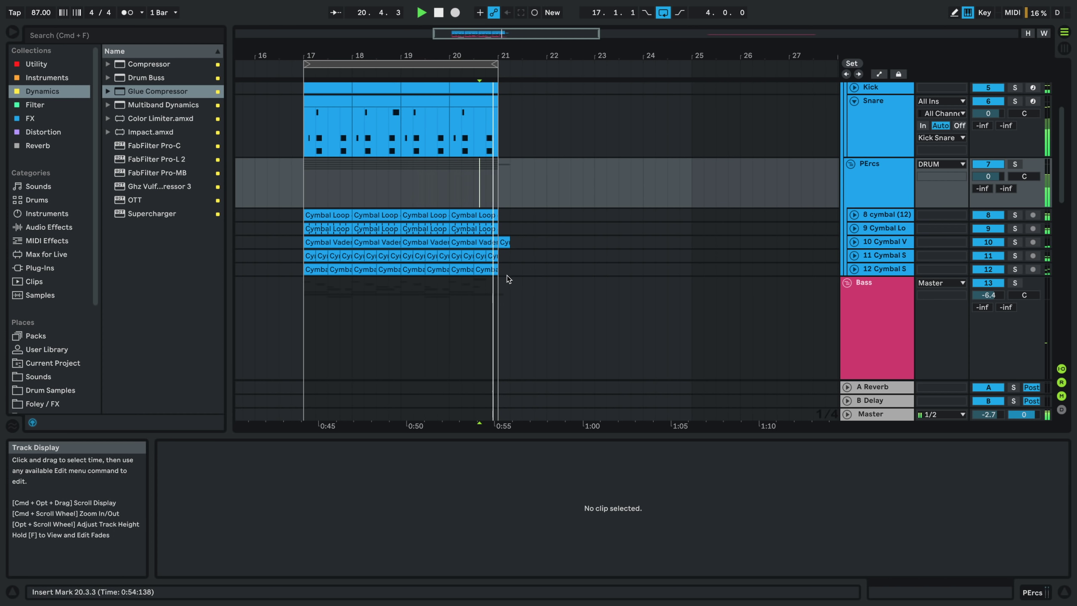
{"action": "left_click", "coordinate": [473, 197]}
{"action": "key", "text": "space"}
{"action": "key", "text": "space"}
{"action": "scroll", "coordinate": [476, 200], "scroll_direction": "up", "scroll_amount": 5}
- Copy the short Serum clip at 20.3.1 to 20.4.1 on the same track
{"action": "scroll", "coordinate": [479, 204], "scroll_direction": "down", "scroll_amount": 10}
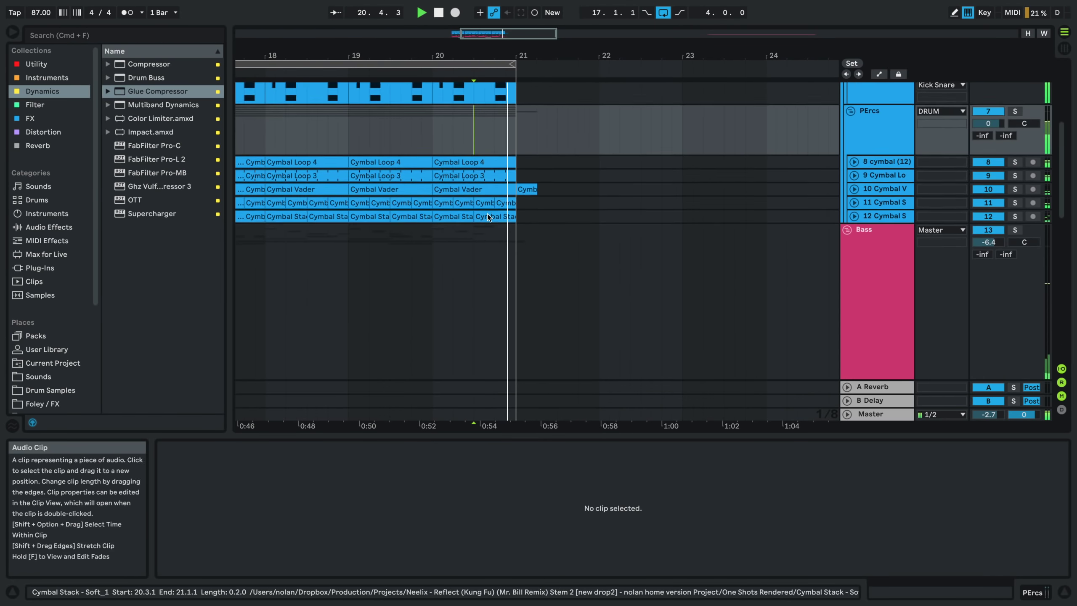
{"action": "key", "text": "space"}
{"action": "left_click", "coordinate": [479, 192]}
{"action": "key", "text": "super+c"}
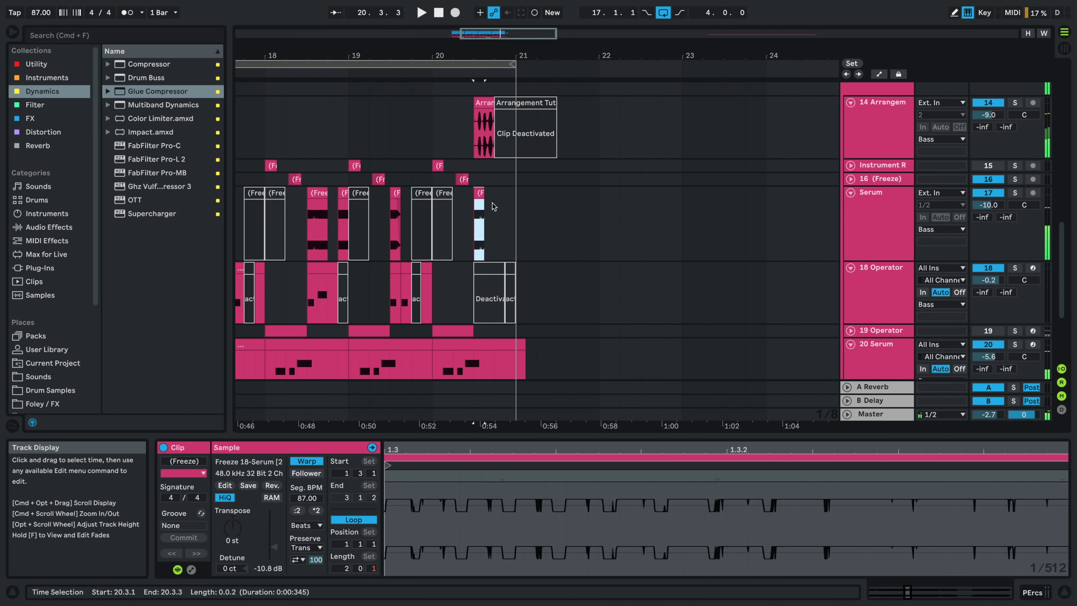
{"action": "left_click", "coordinate": [494, 205]}
{"action": "key", "text": "super+v"}
- Play the copied Serum clip and extend its end slightly past bar 21
{"action": "key", "text": "space"}
{"action": "key", "text": "space"}
{"action": "left_click_drag", "start_coordinate": [504, 192], "coordinate": [525, 192]}
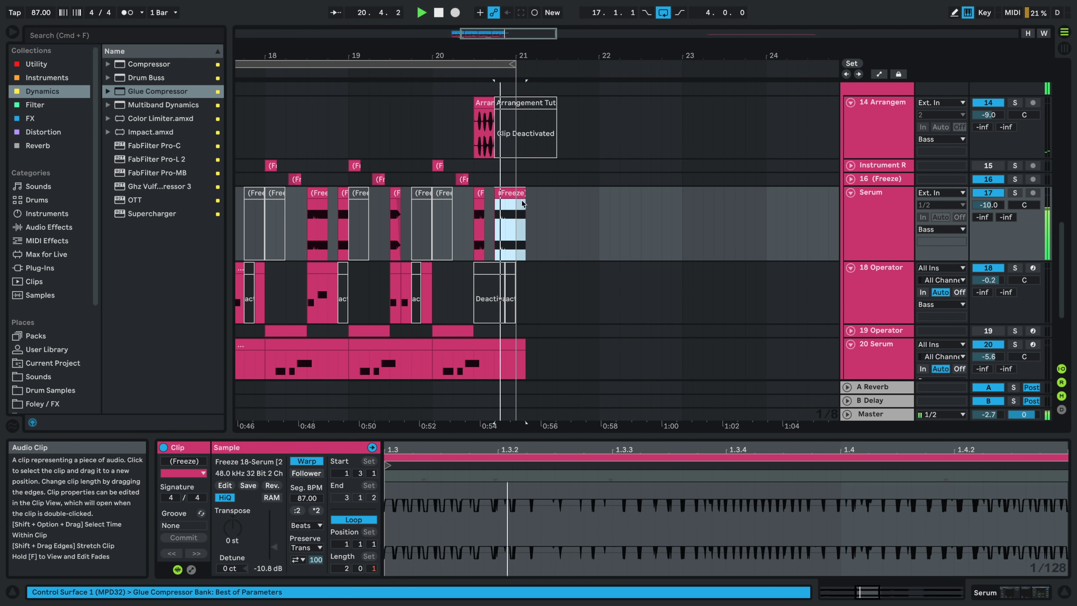
- Set the copied Serum clip's sample start to 1.4.2 and listen to the loop ending
{"action": "mouse_move", "coordinate": [552, 465]}
{"action": "left_mouse_down"}
{"action": "mouse_move", "coordinate": [684, 448]}
{"action": "mouse_move", "coordinate": [669, 440]}
{"action": "left_mouse_up"}
{"action": "key", "text": "space"}
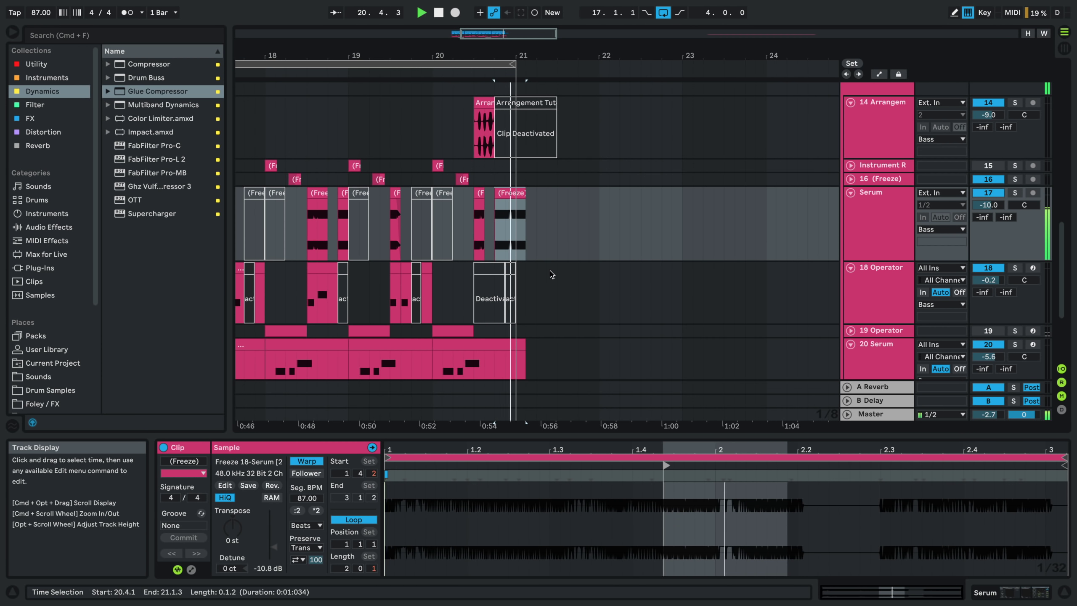
{"action": "key", "text": "space"}
{"action": "key", "text": "space"}
{"action": "key", "text": "space"}
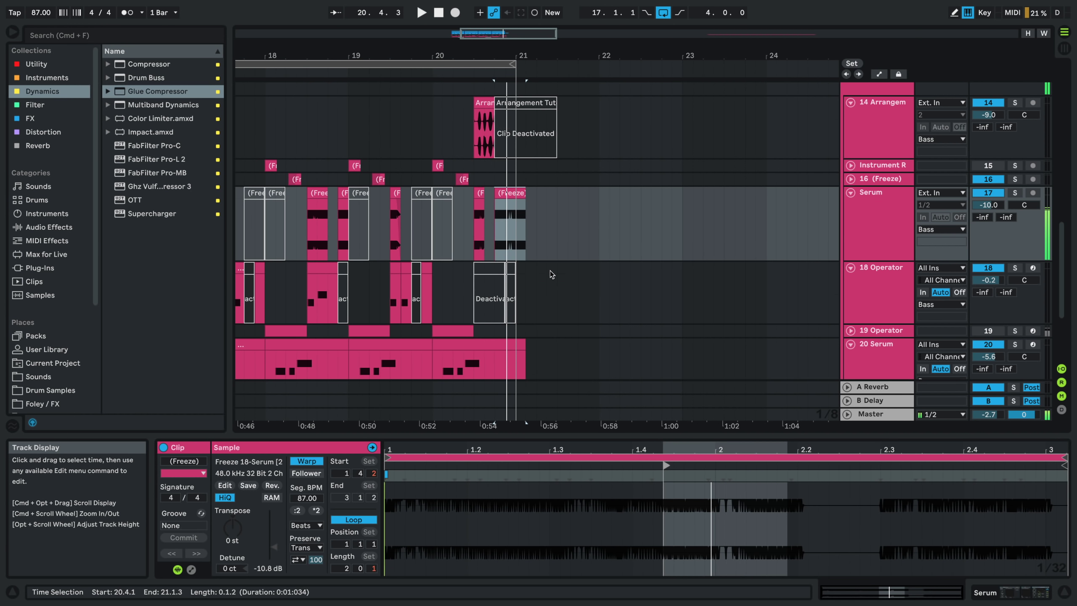
- Show the automation, place a Band 3 Frequency breakpoint near 21.1.3 for the Serum clip at 20.4.1, and listen repeatedly
{"action": "key", "text": "a"}
{"action": "scroll", "coordinate": [504, 229], "scroll_direction": "up", "scroll_amount": 5}
{"action": "scroll", "coordinate": [494, 226], "scroll_direction": "up", "scroll_amount": 2}
{"action": "left_click", "coordinate": [475, 255]}
{"action": "key", "text": "space"}
{"action": "left_click_drag", "start_coordinate": [492, 270], "coordinate": [549, 257]}
{"action": "key", "text": "space"}
{"action": "key", "text": "space"}
{"action": "key", "text": "space"}
{"action": "key", "text": "space"}
{"action": "key", "text": "space"}
{"action": "key", "text": "space"}
{"action": "key", "text": "space"}
{"action": "key", "text": "space"}
{"action": "key", "text": "space"}
{"action": "key", "text": "space"}
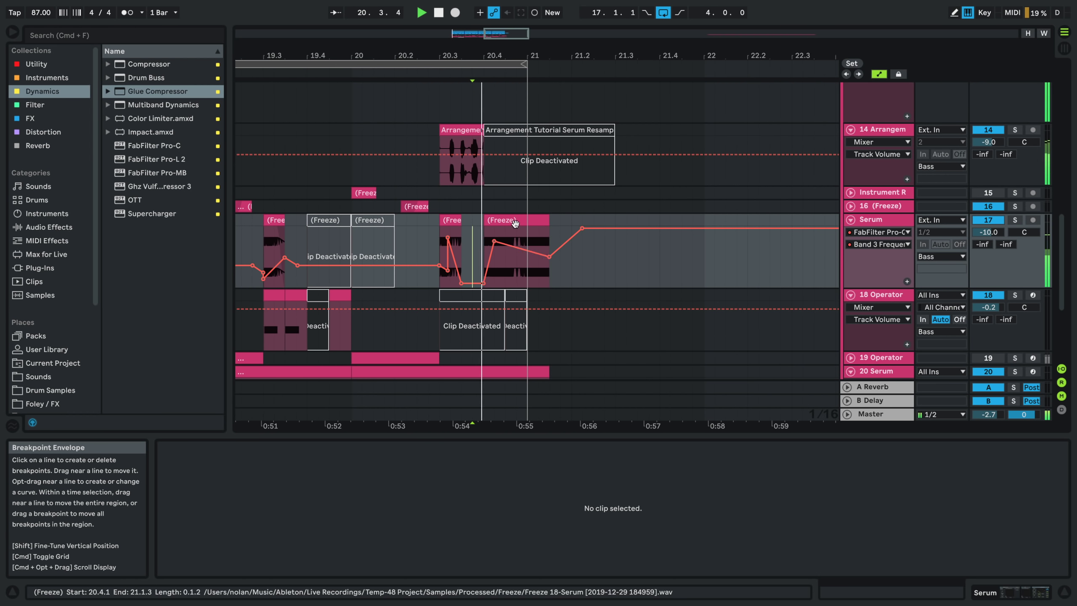
- Set the sample start of the Serum clip at 20.4.1 to 1.2.3 and play it
{"action": "left_click", "coordinate": [526, 219]}
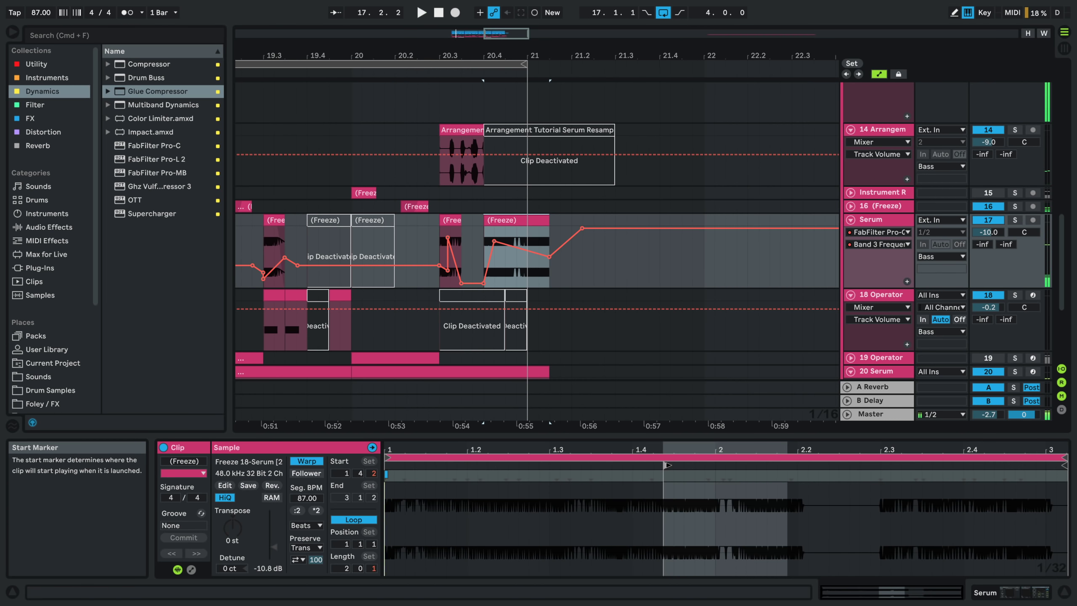
{"action": "mouse_move", "coordinate": [666, 465]}
{"action": "left_mouse_down"}
{"action": "mouse_move", "coordinate": [470, 466]}
{"action": "mouse_move", "coordinate": [509, 442]}
{"action": "left_mouse_up"}
{"action": "key", "text": "space"}
{"action": "key", "text": "space"}
{"action": "key", "text": "space"}
- Lower the Band 3 Frequency breakpoint just after 20.4.1 and add a mid-level breakpoint near 20.4.2 while listening from 20.3.4
{"action": "left_click", "coordinate": [464, 255]}
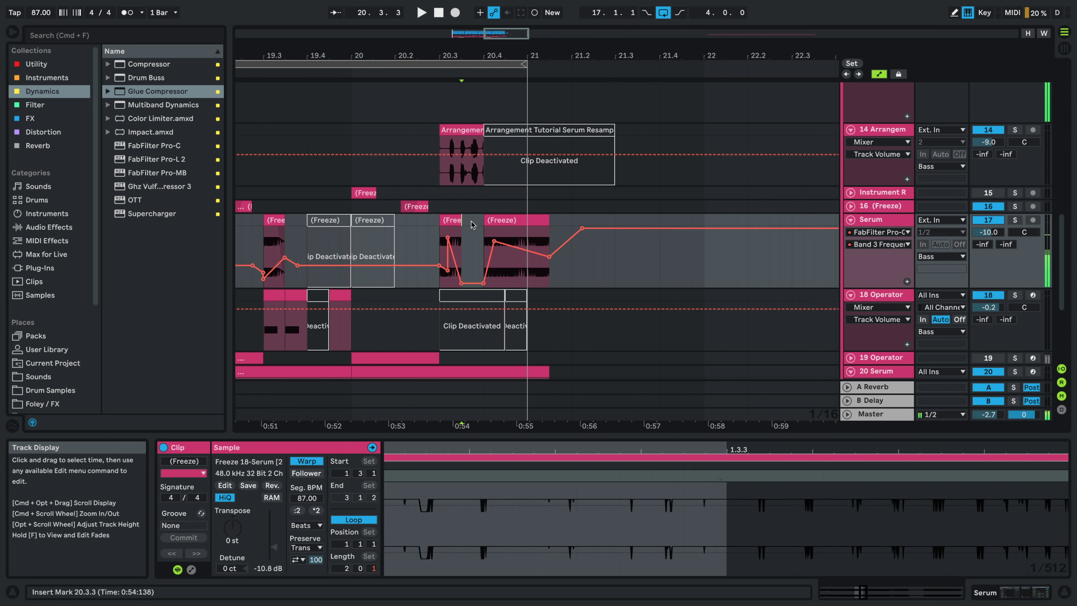
{"action": "left_click_drag", "start_coordinate": [494, 284], "coordinate": [494, 279]}
{"action": "left_click", "coordinate": [475, 258]}
{"action": "key", "text": "space"}
{"action": "key", "text": "space"}
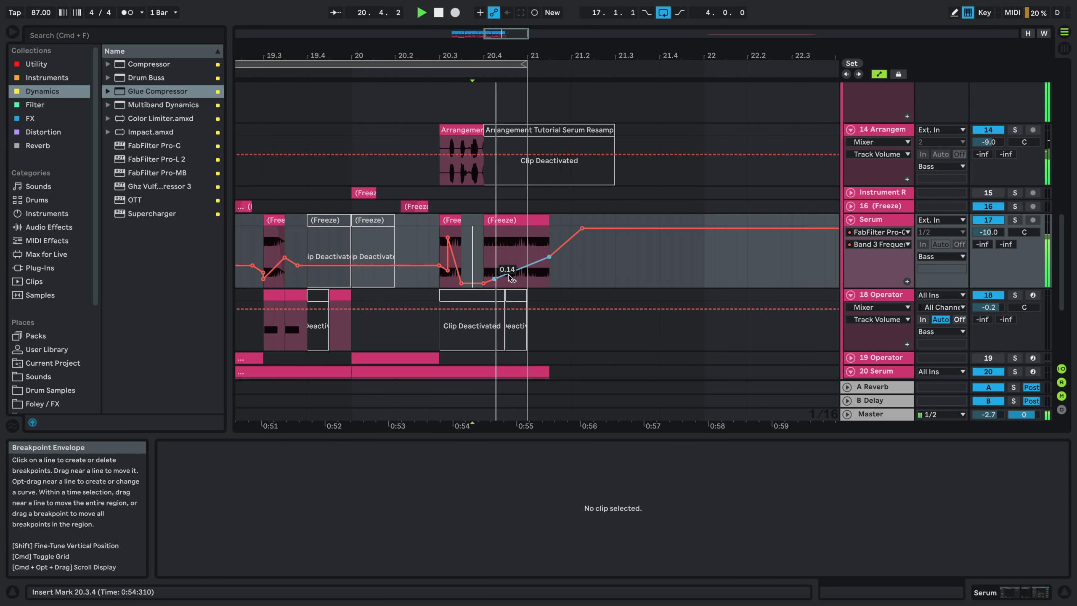
{"action": "left_click_drag", "start_coordinate": [505, 228], "coordinate": [508, 254]}
- Set the final Serum clip's sample start to 1.2.4 and remove its part from 21.1.1 to 21.1.3
{"action": "left_click", "coordinate": [423, 206]}
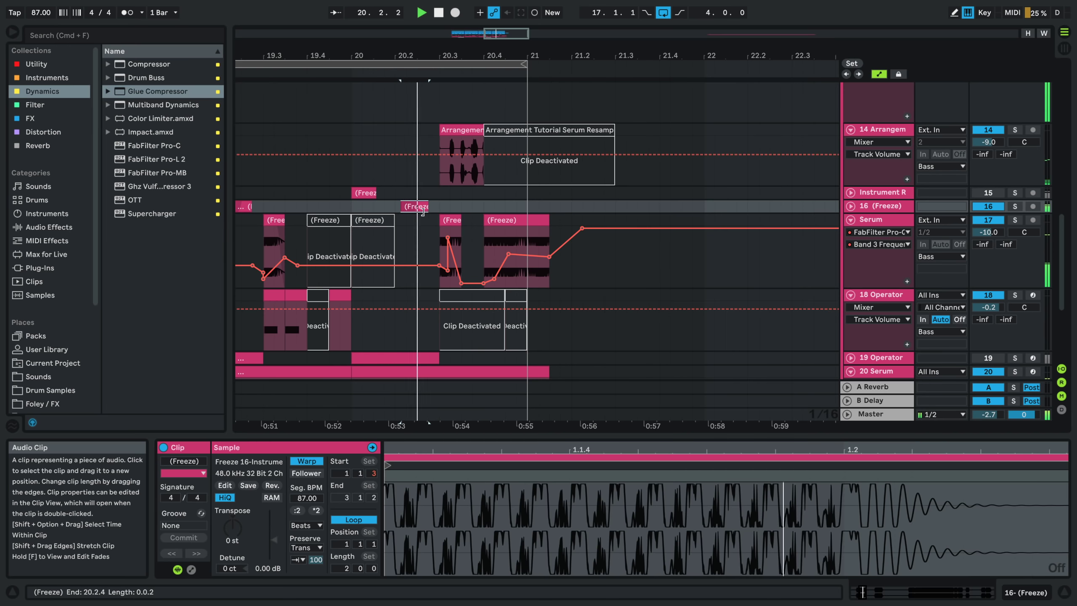
{"action": "left_click", "coordinate": [504, 219]}
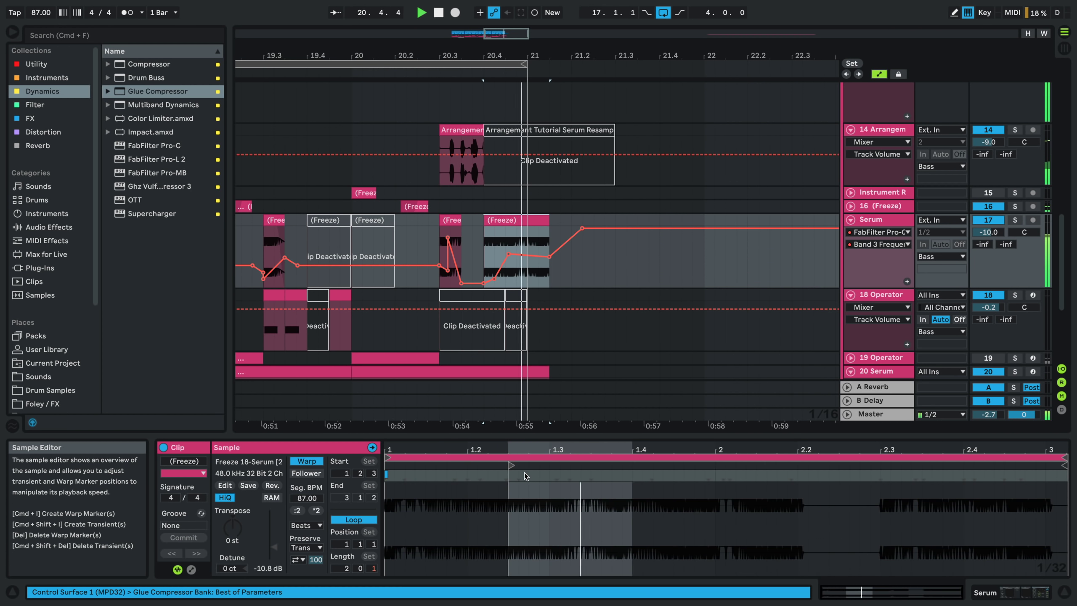
{"action": "mouse_move", "coordinate": [516, 470]}
{"action": "left_mouse_down"}
{"action": "mouse_move", "coordinate": [575, 468]}
{"action": "mouse_move", "coordinate": [520, 465]}
{"action": "mouse_move", "coordinate": [540, 462]}
{"action": "left_mouse_up"}
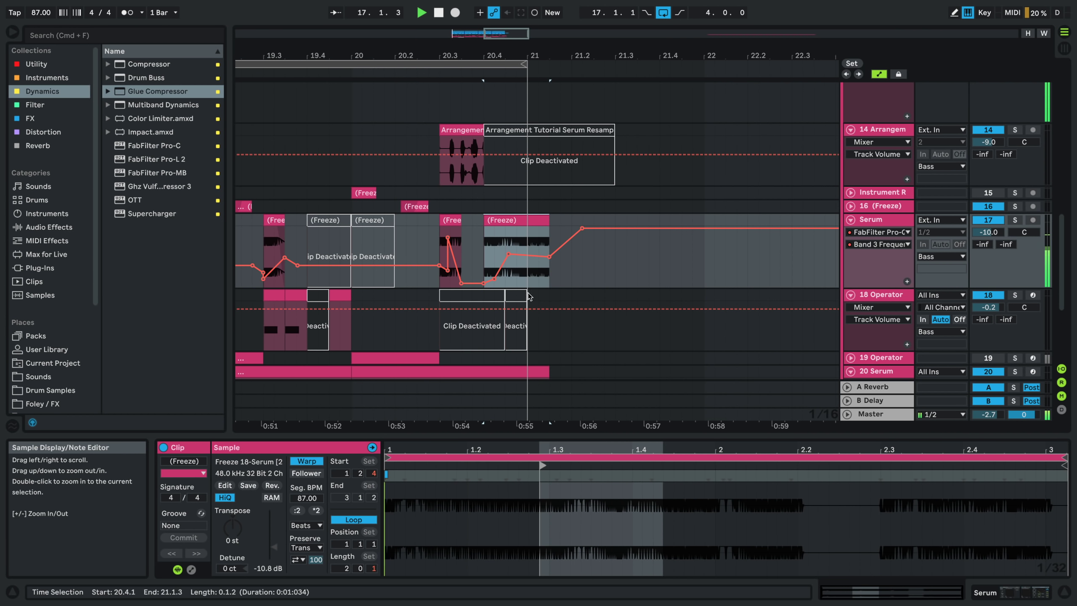
{"action": "left_click_drag", "start_coordinate": [529, 242], "coordinate": [550, 241]}
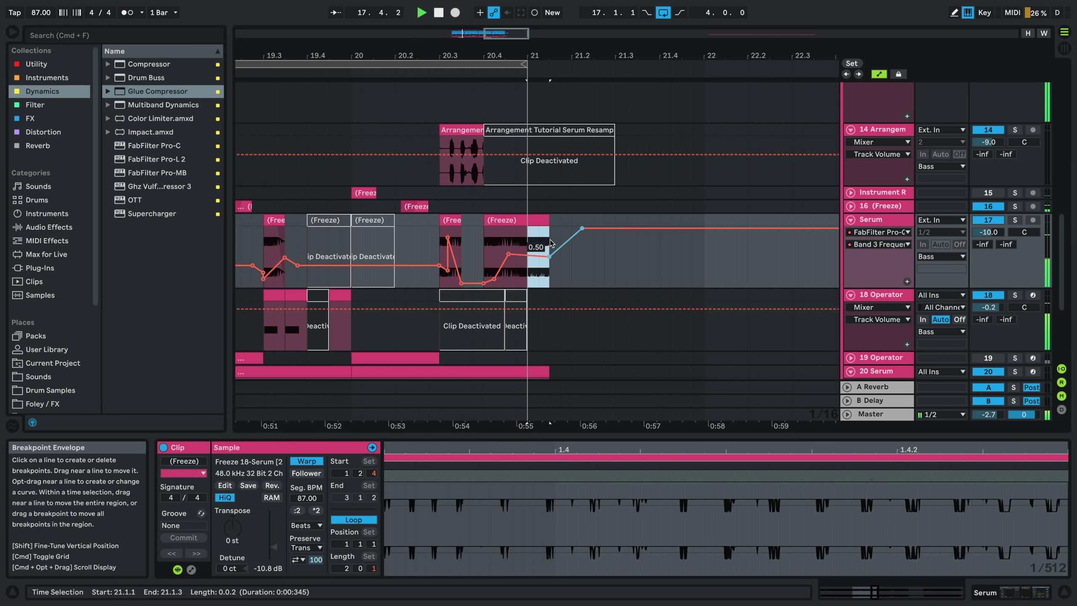
{"action": "key", "text": "a"}
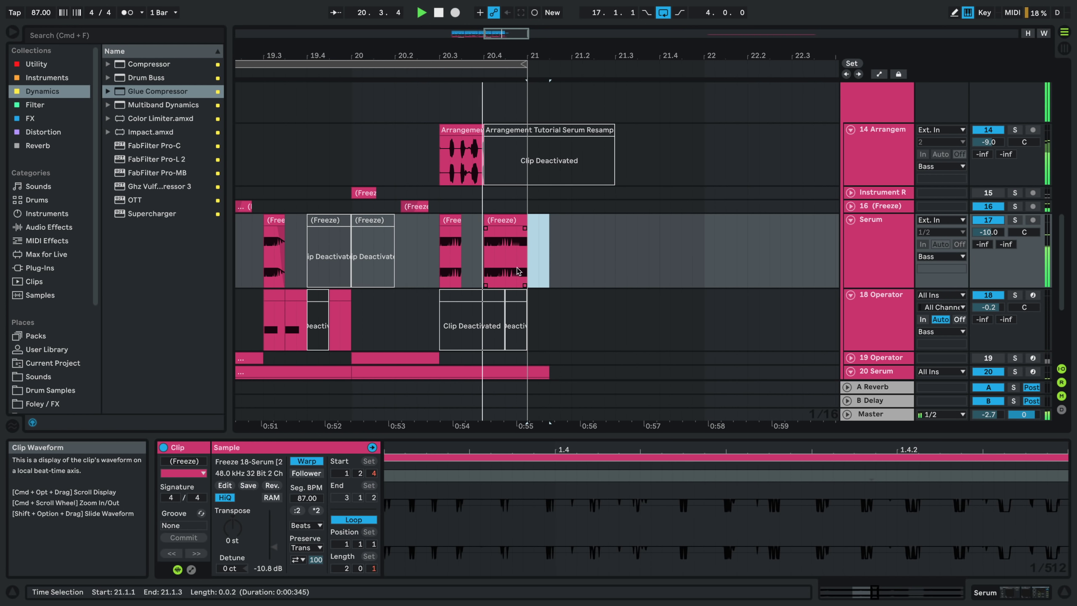
- Deactivate the short Serum clip from 20.3.1 to 20.3.3
{"action": "left_click", "coordinate": [449, 219]}
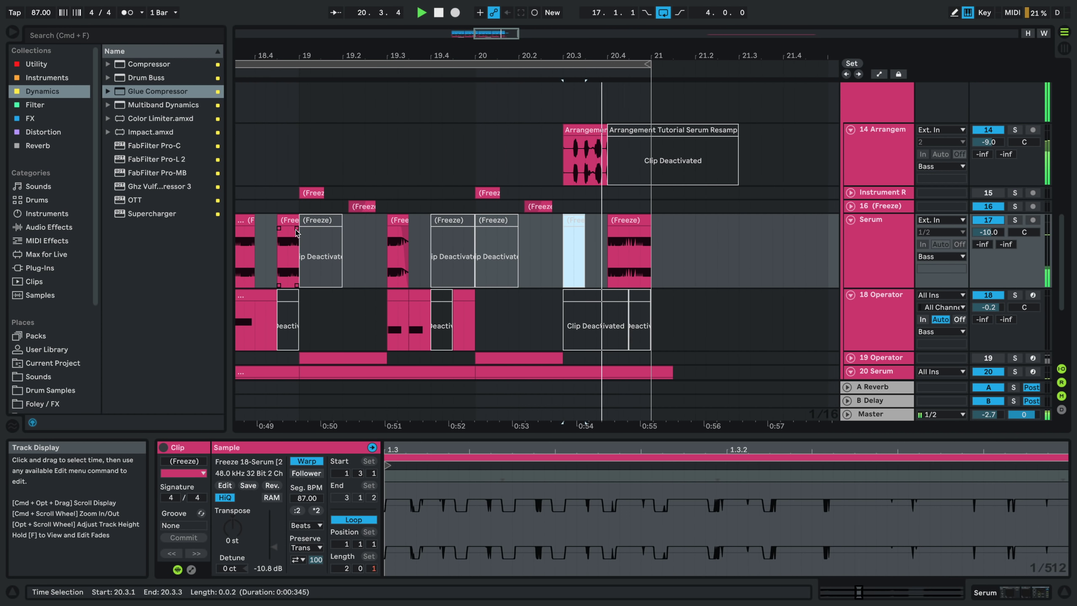
{"action": "scroll", "coordinate": [387, 217], "scroll_direction": "left", "scroll_amount": 5}
- Set the sample start of the short Serum clip at 19.3 to 2.1.1, auditioning positions along the way
{"action": "left_click", "coordinate": [388, 216]}
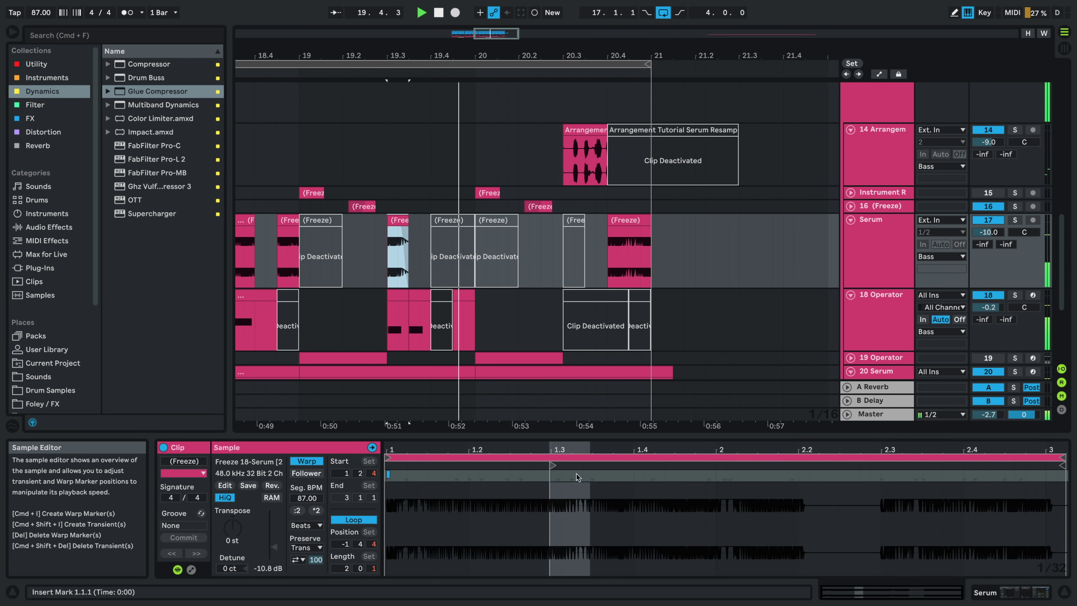
{"action": "left_click_drag", "start_coordinate": [554, 465], "coordinate": [689, 465]}
{"action": "key", "text": "space"}
{"action": "key", "text": "space"}
{"action": "key", "text": "space"}
{"action": "left_click_drag", "start_coordinate": [691, 466], "coordinate": [734, 462]}
{"action": "key", "text": "space"}
{"action": "key", "text": "space"}
{"action": "key", "text": "space"}
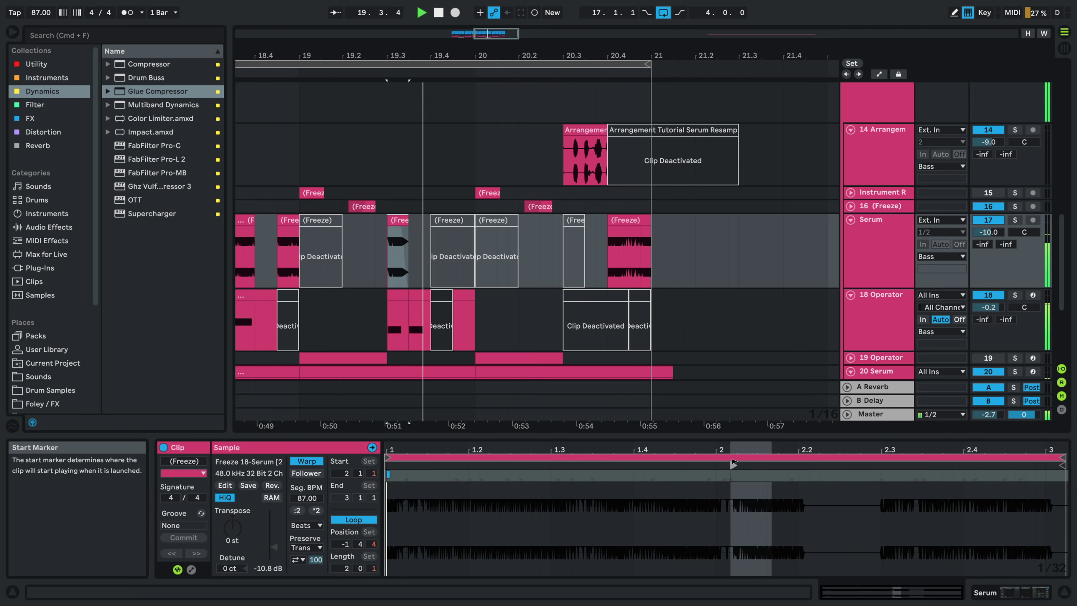
- Play the arrangement from 19.2.3 and again from 17.3.1 to check the Serum clip in the full loop
{"action": "left_click", "coordinate": [365, 280]}
{"action": "key", "text": "space"}
{"action": "key", "text": "space"}
{"action": "scroll", "coordinate": [342, 281], "scroll_direction": "left", "scroll_amount": 5}
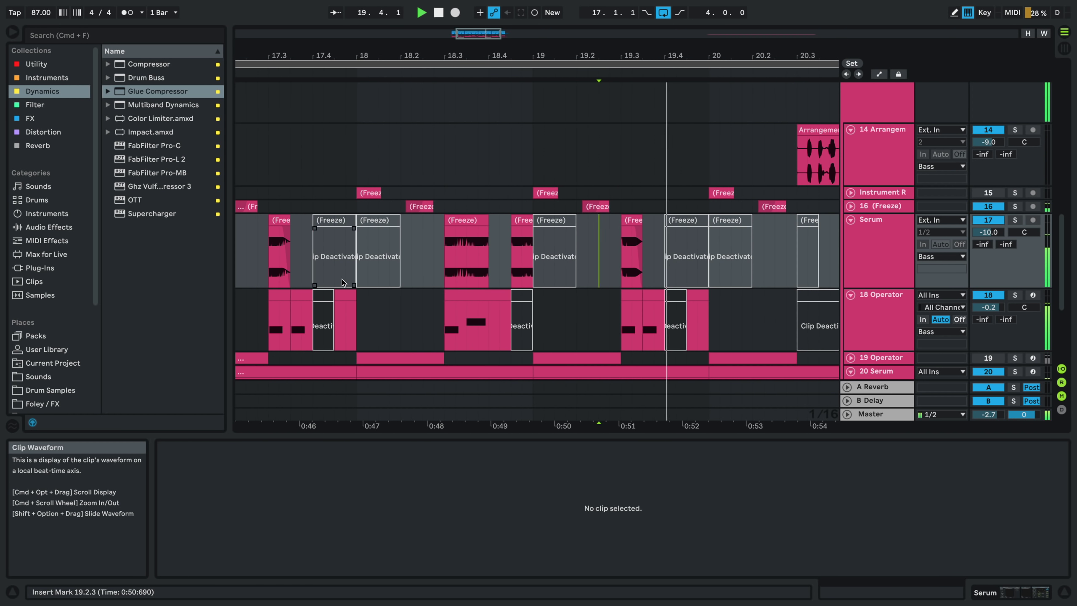
{"action": "scroll", "coordinate": [412, 267], "scroll_direction": "down", "scroll_amount": 2}
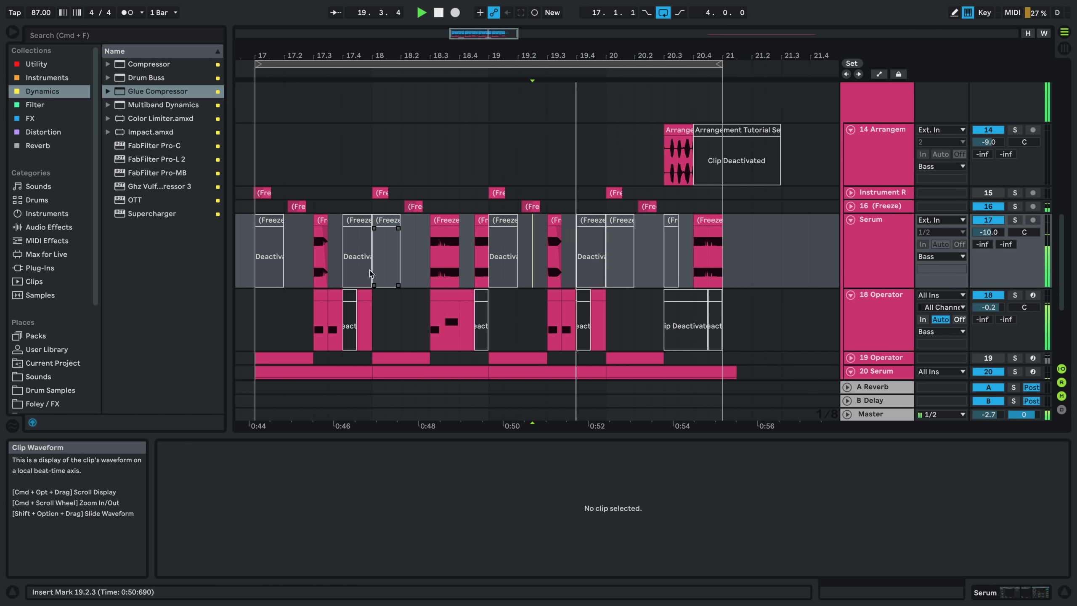
{"action": "left_click", "coordinate": [315, 229]}
{"action": "key", "text": "space"}
{"action": "key", "text": "space"}
{"action": "scroll", "coordinate": [316, 231], "scroll_direction": "down", "scroll_amount": 3}
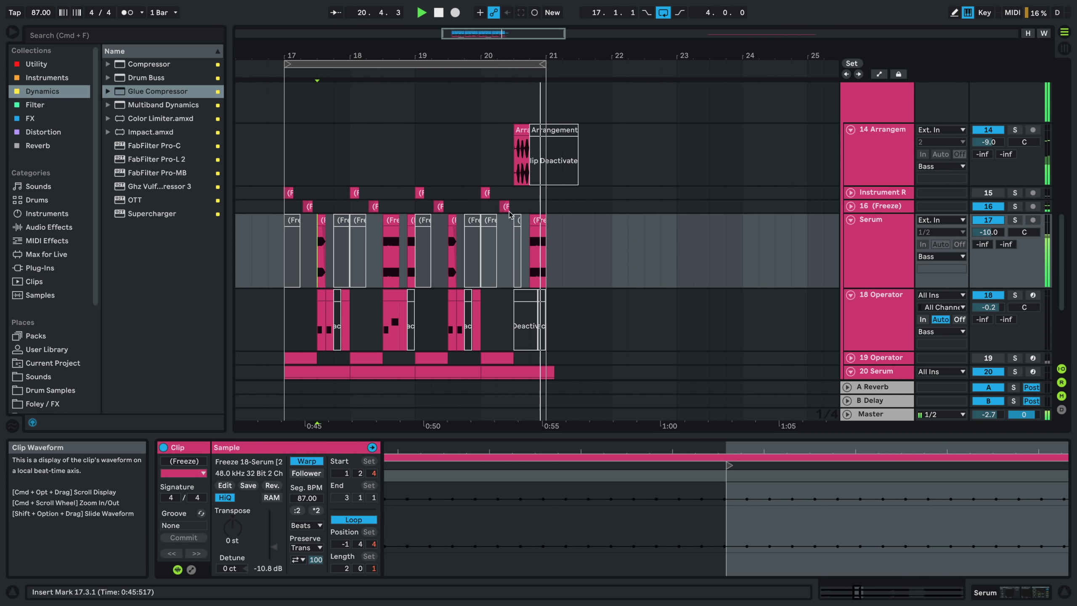
- Delete the first half of the resampled clip on track 14, from 20.3.1 to 20.3.3, and listen from 20.2.2
{"action": "left_click", "coordinate": [511, 156]}
{"action": "scroll", "coordinate": [511, 156], "scroll_direction": "up", "scroll_amount": 6}
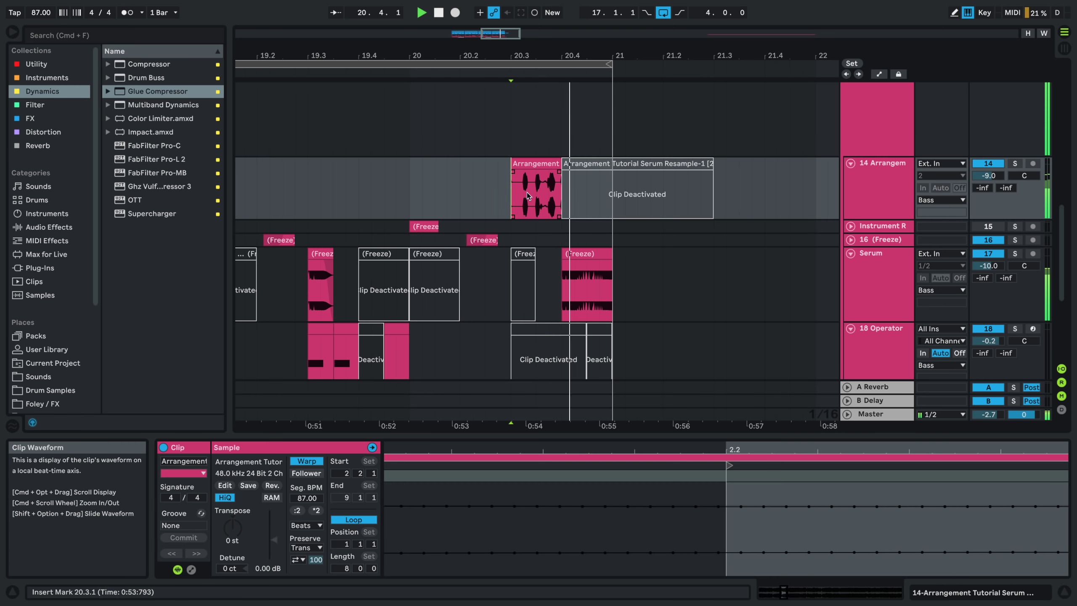
{"action": "left_click_drag", "start_coordinate": [536, 192], "coordinate": [507, 190]}
{"action": "key", "text": "Delete"}
{"action": "left_click", "coordinate": [469, 197]}
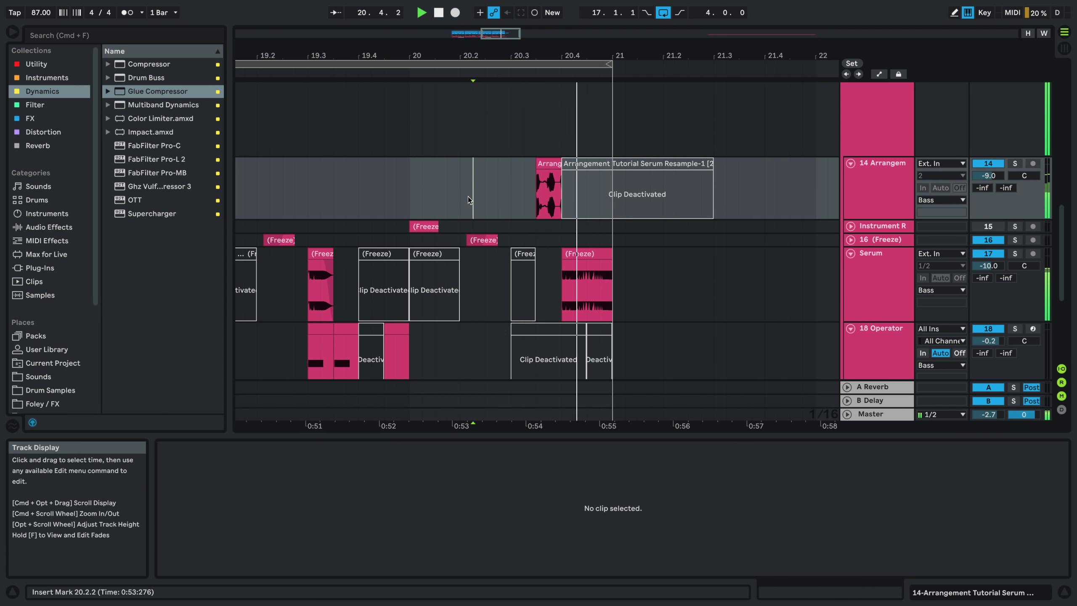
{"action": "key", "text": "space"}
{"action": "key", "text": "space"}
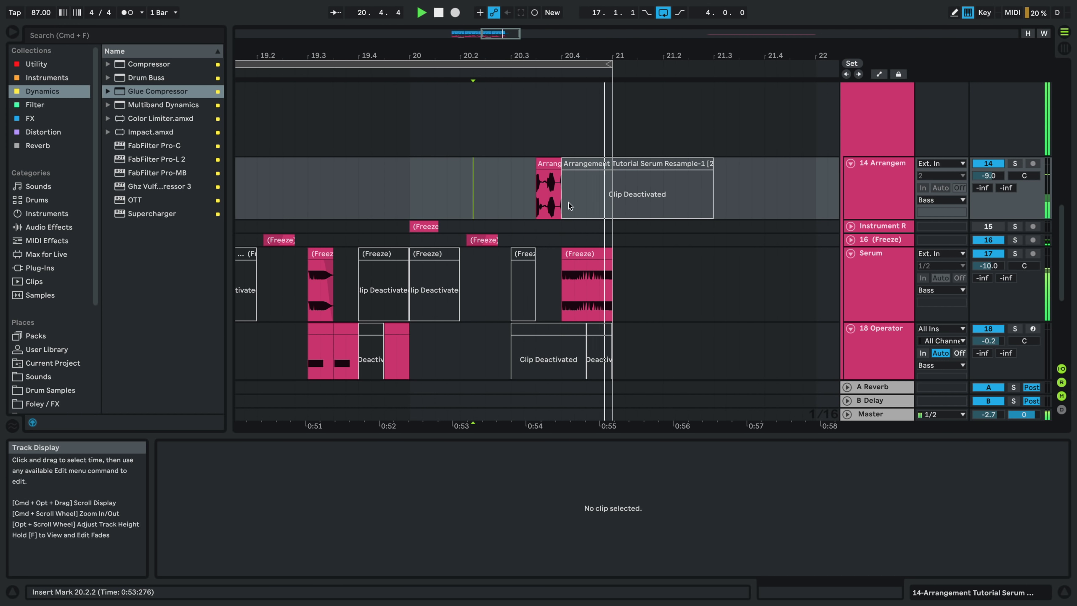
{"action": "key", "text": "space"}
{"action": "key", "text": "space"}
- Copy the remaining short resampled clip to 20.2.4, extend the copy's end to 20.3.3 and play it
{"action": "left_click", "coordinate": [546, 164]}
{"action": "left_click", "coordinate": [489, 173]}
{"action": "key", "text": "space"}
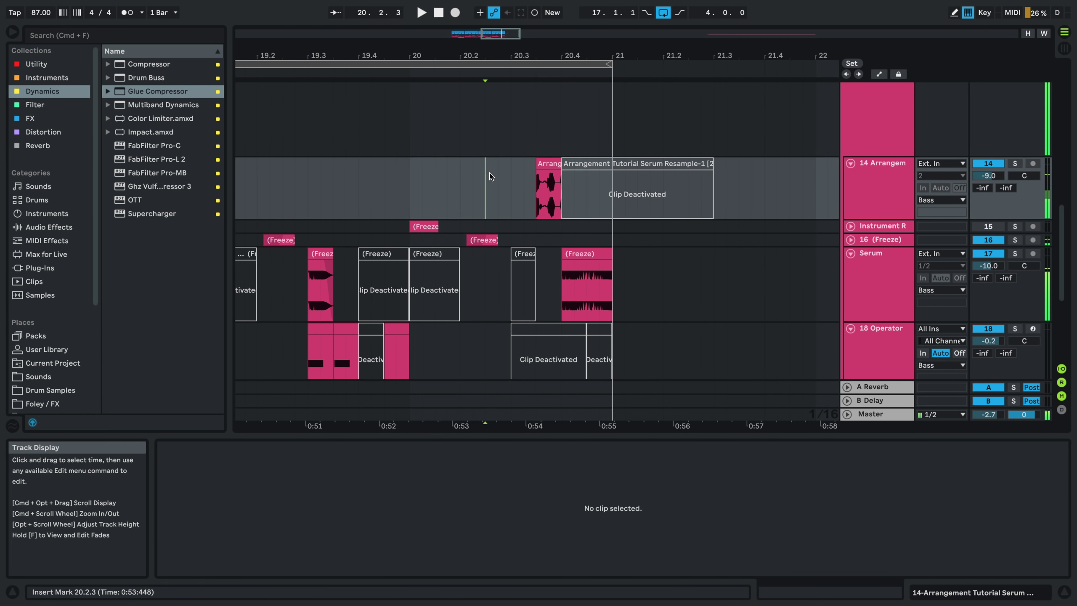
{"action": "left_click", "coordinate": [493, 174]}
{"action": "key", "text": "super+v"}
{"action": "key", "text": "space"}
{"action": "key", "text": "space"}
{"action": "key", "text": "space"}
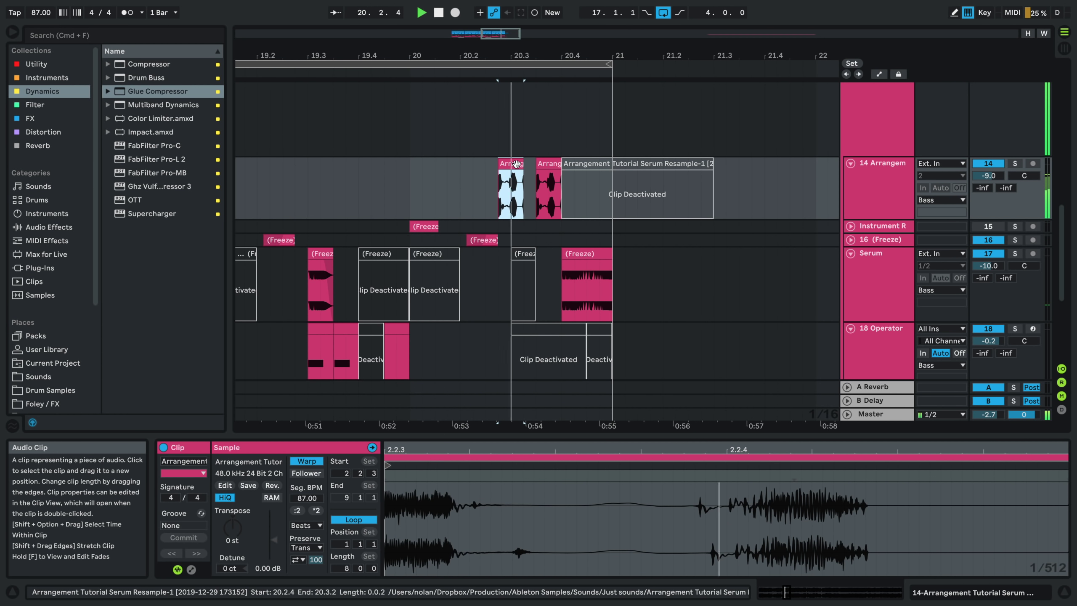
{"action": "left_click_drag", "start_coordinate": [523, 163], "coordinate": [536, 164]}
{"action": "key", "text": "space"}
{"action": "key", "text": "space"}
{"action": "key", "text": "space"}
{"action": "key", "text": "space"}
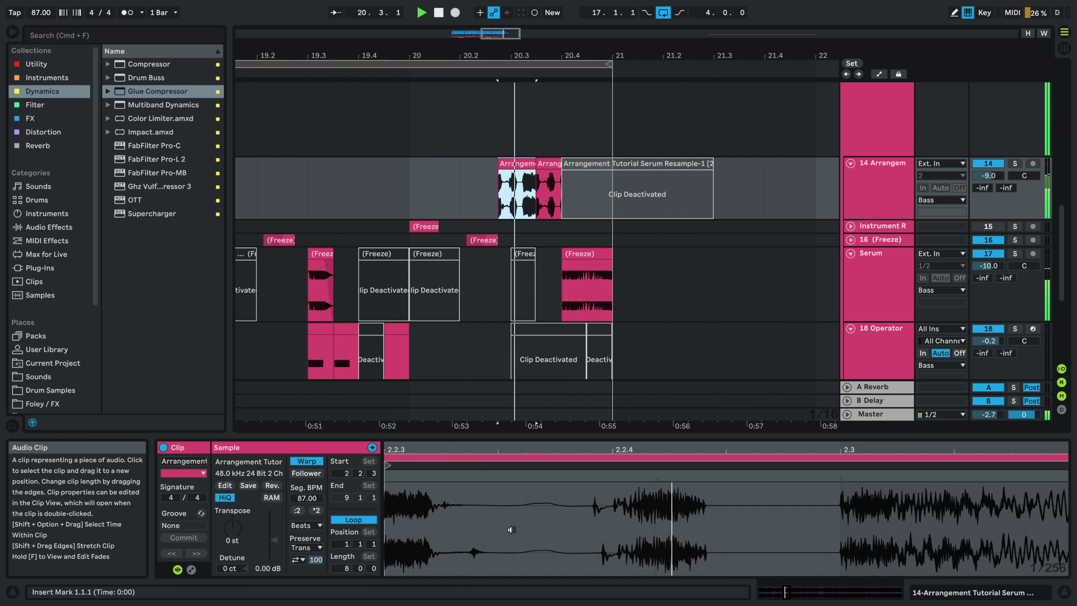
- Set the copied resampled clip's sample start to 6.2.2 and audition it repeatedly
{"action": "scroll", "coordinate": [511, 529], "scroll_direction": "down", "scroll_amount": 10}
{"action": "key", "text": "space"}
{"action": "mouse_move", "coordinate": [504, 465]}
{"action": "left_mouse_down"}
{"action": "mouse_move", "coordinate": [675, 456]}
{"action": "mouse_move", "coordinate": [532, 454]}
{"action": "mouse_move", "coordinate": [563, 450]}
{"action": "mouse_move", "coordinate": [864, 455]}
{"action": "mouse_move", "coordinate": [840, 454]}
{"action": "left_mouse_up"}
{"action": "key", "text": "space"}
{"action": "key", "text": "space"}
{"action": "key", "text": "space"}
{"action": "key", "text": "space"}
{"action": "key", "text": "space"}
{"action": "key", "text": "space"}
{"action": "key", "text": "space"}
{"action": "key", "text": "space"}
{"action": "key", "text": "space"}
{"action": "key", "text": "space"}
{"action": "key", "text": "space"}
{"action": "key", "text": "space"}
{"action": "key", "text": "space"}
{"action": "key", "text": "space"}
{"action": "key", "text": "space"}
{"action": "key", "text": "space"}
{"action": "key", "text": "space"}
{"action": "key", "text": "space"}
{"action": "key", "text": "space"}
{"action": "key", "text": "space"}
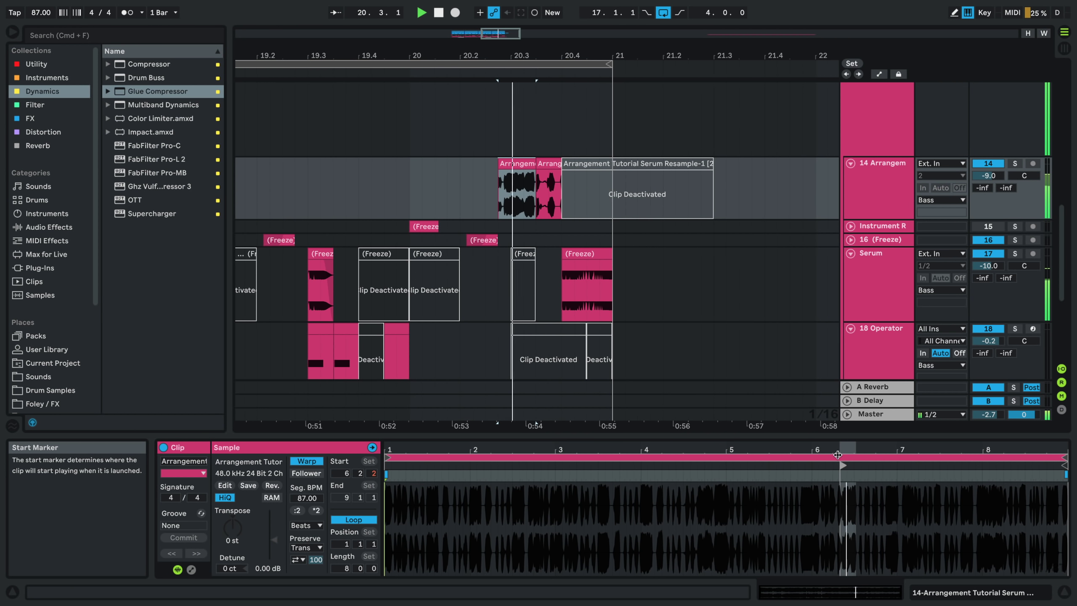
- Trim the copied resampled clip's beginning to 20.3.1 and listen from 20.2.2
{"action": "left_click", "coordinate": [483, 204]}
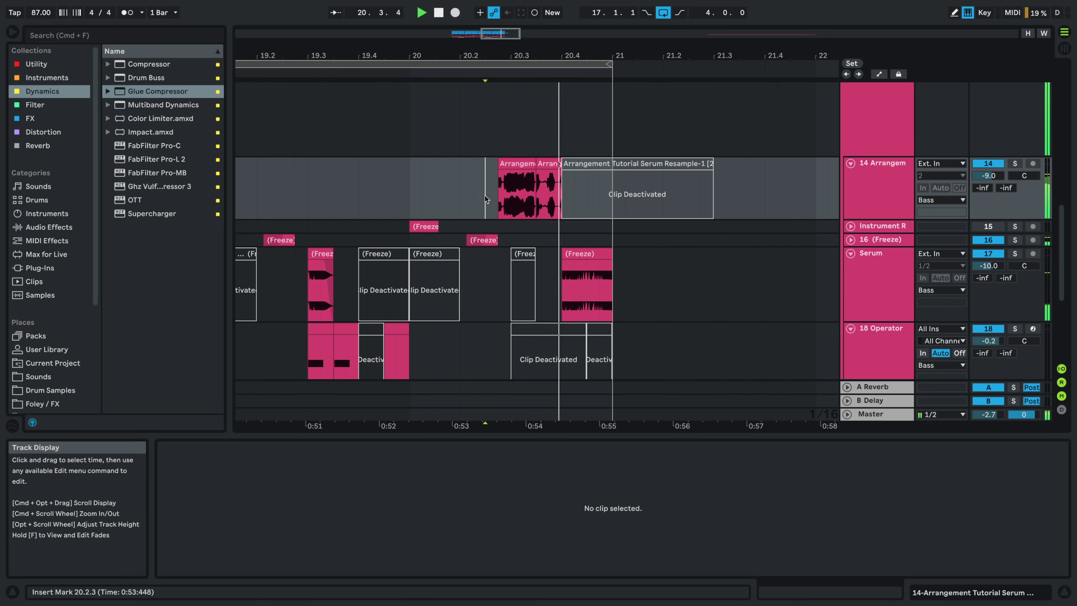
{"action": "left_click_drag", "start_coordinate": [499, 163], "coordinate": [505, 163]}
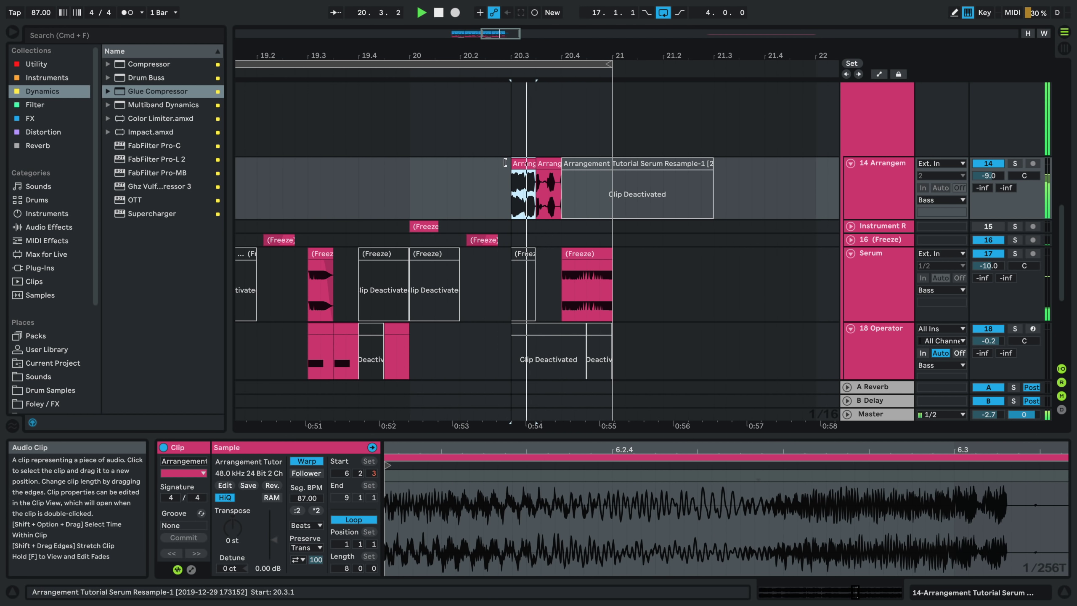
{"action": "left_click", "coordinate": [473, 167]}
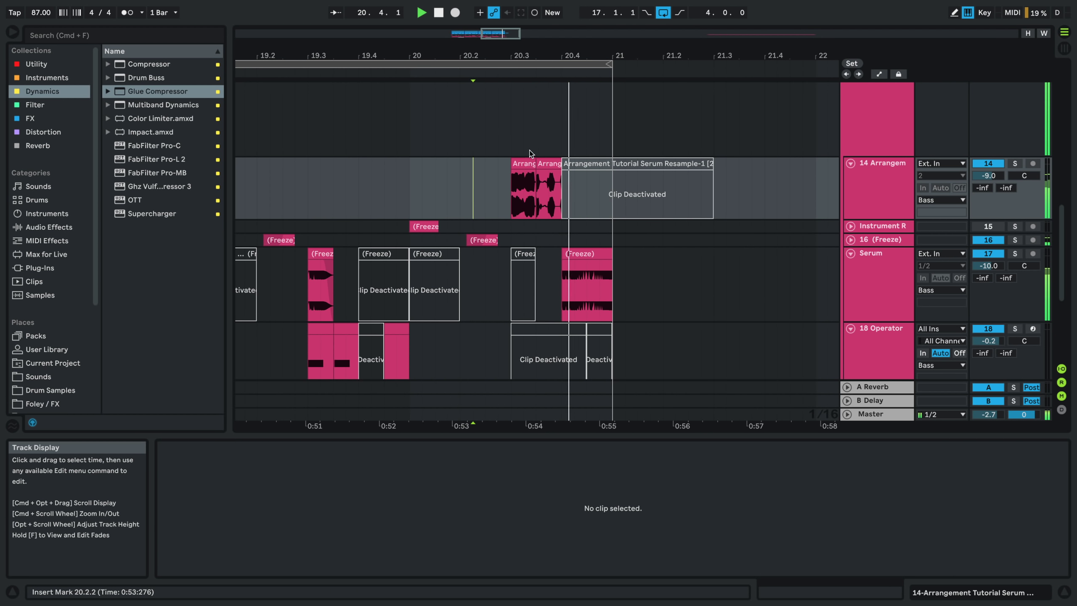
- Restore the copied resampled clip to span 20.2.4 to 20.3.3 with its sample start at 2.2.3, and play the loop
{"action": "left_click", "coordinate": [528, 164]}
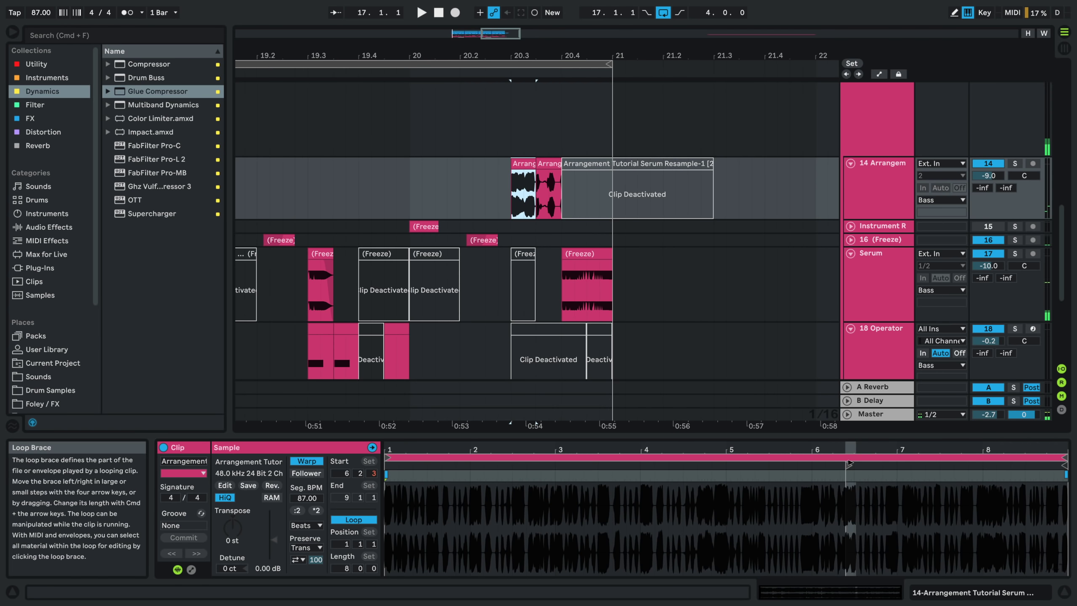
{"action": "key", "text": "space"}
{"action": "mouse_move", "coordinate": [850, 464]}
{"action": "left_mouse_down"}
{"action": "mouse_move", "coordinate": [921, 466]}
{"action": "mouse_move", "coordinate": [459, 466]}
{"action": "mouse_move", "coordinate": [594, 445]}
{"action": "mouse_move", "coordinate": [505, 446]}
{"action": "left_mouse_up"}
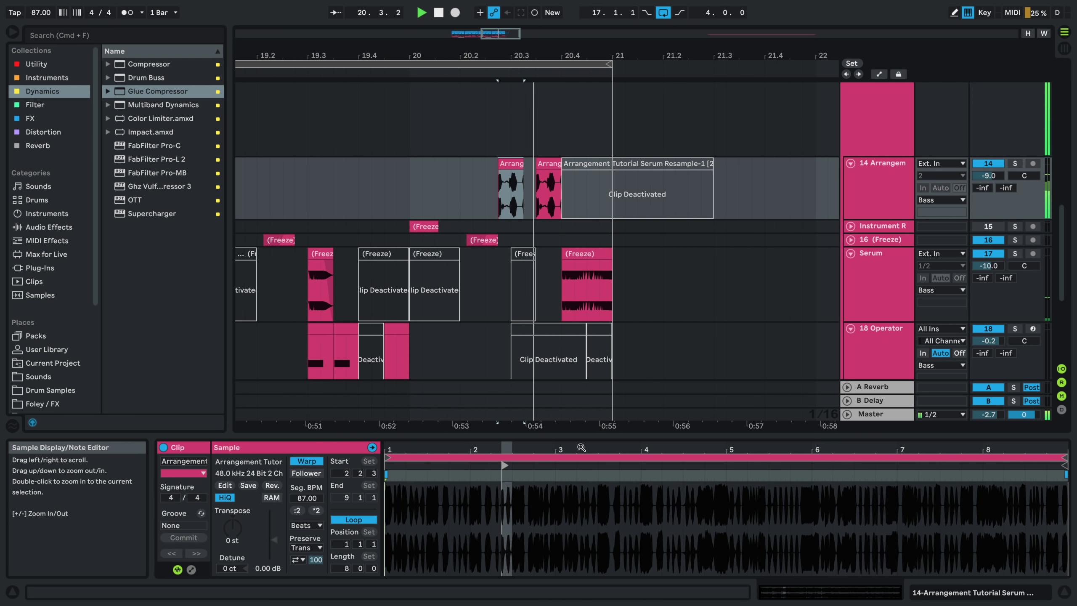
{"action": "key", "text": "space"}
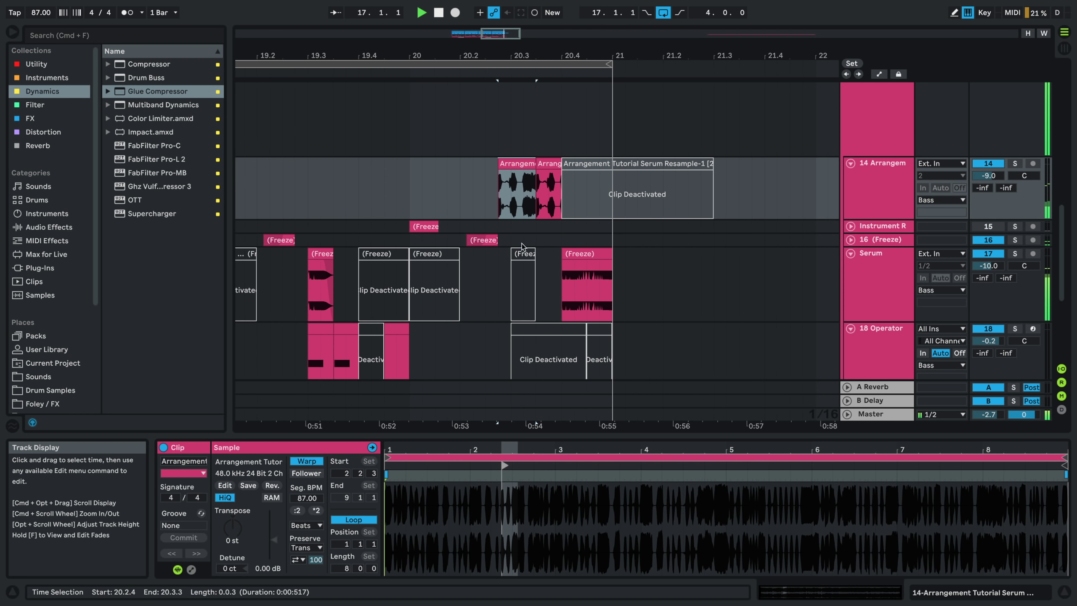
- Set the 20 Serum track's volume to -2.5 dB during playback and show its device chain
{"action": "scroll", "coordinate": [436, 280], "scroll_direction": "down", "scroll_amount": 10}
{"action": "scroll", "coordinate": [330, 346], "scroll_direction": "down", "scroll_amount": 5}
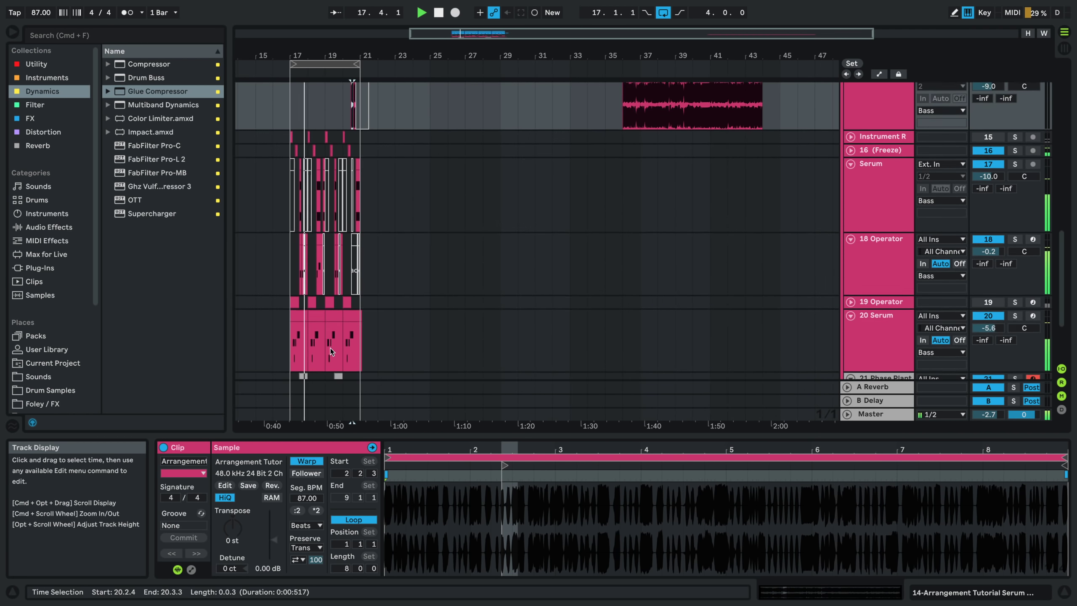
{"action": "key", "text": "space"}
{"action": "key", "text": "space"}
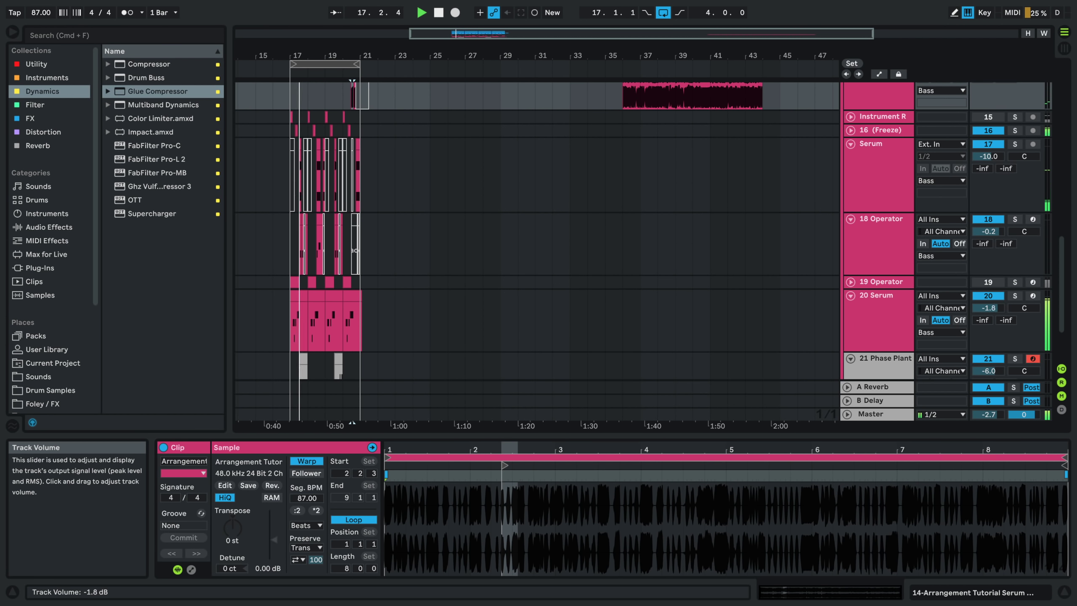
{"action": "left_click", "coordinate": [899, 323]}
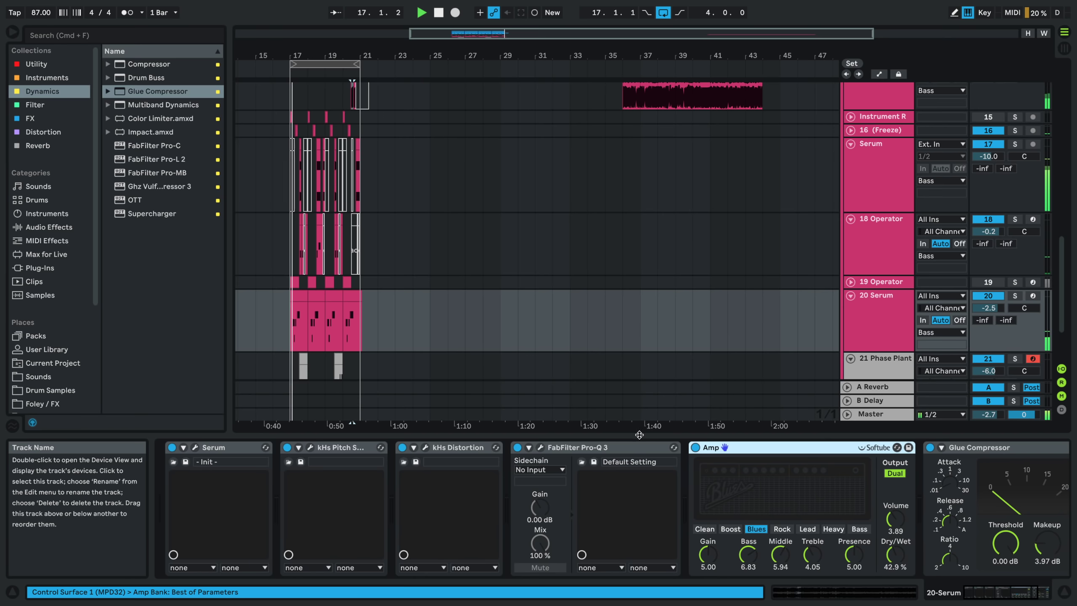
- Open the 20 Serum track's Pro-Q 3, move band 1 to about 553 Hz at +22.56 dB, and play from 17.1.1
{"action": "left_click", "coordinate": [540, 448]}
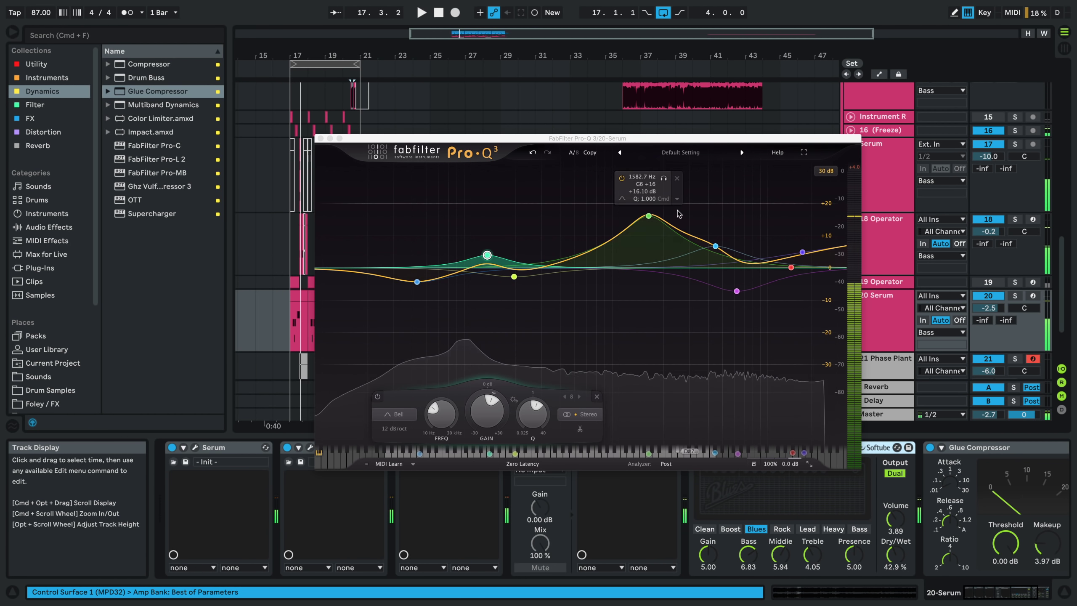
{"action": "left_click_drag", "start_coordinate": [648, 216], "coordinate": [581, 195]}
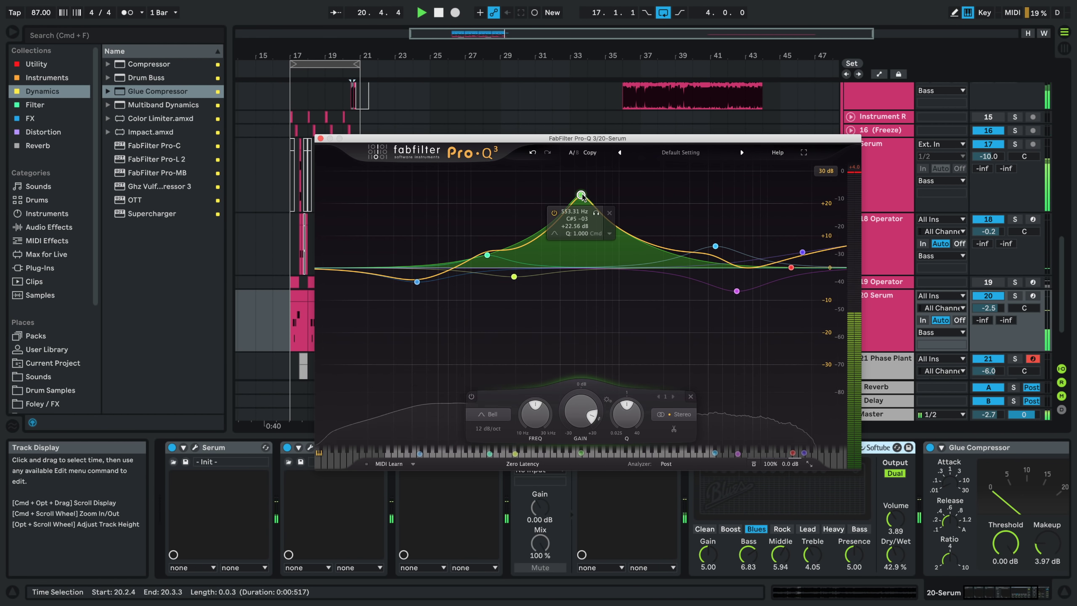
{"action": "left_click", "coordinate": [300, 295]}
{"action": "key", "text": "space"}
{"action": "key", "text": "space"}
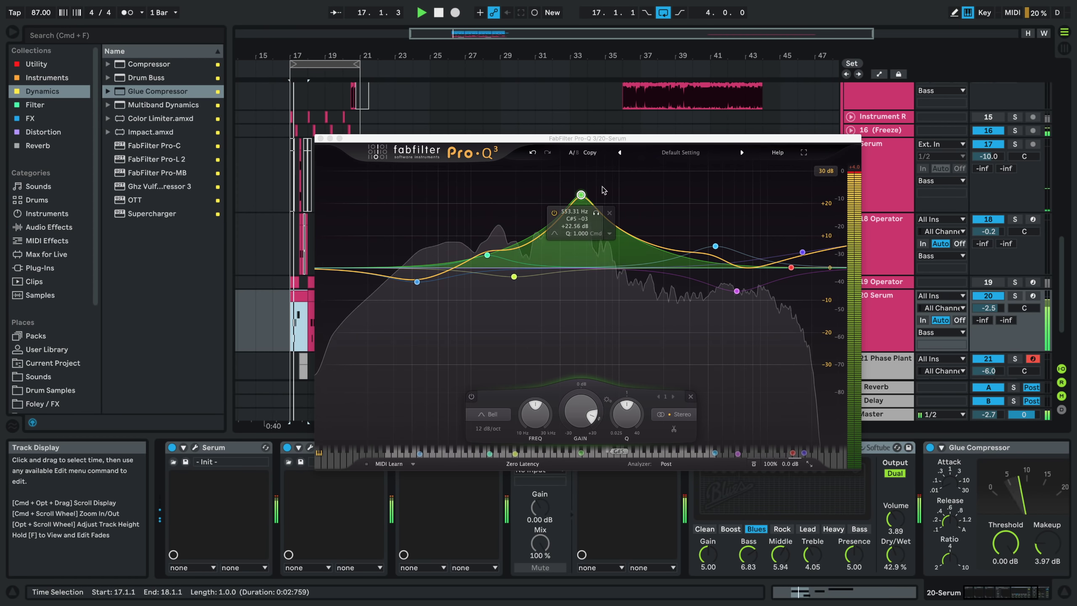
- Sweep band 1 across the spectrum during playback, leave it at about 197 Hz, and close the equalizer
{"action": "left_click_drag", "start_coordinate": [581, 195], "coordinate": [662, 188]}
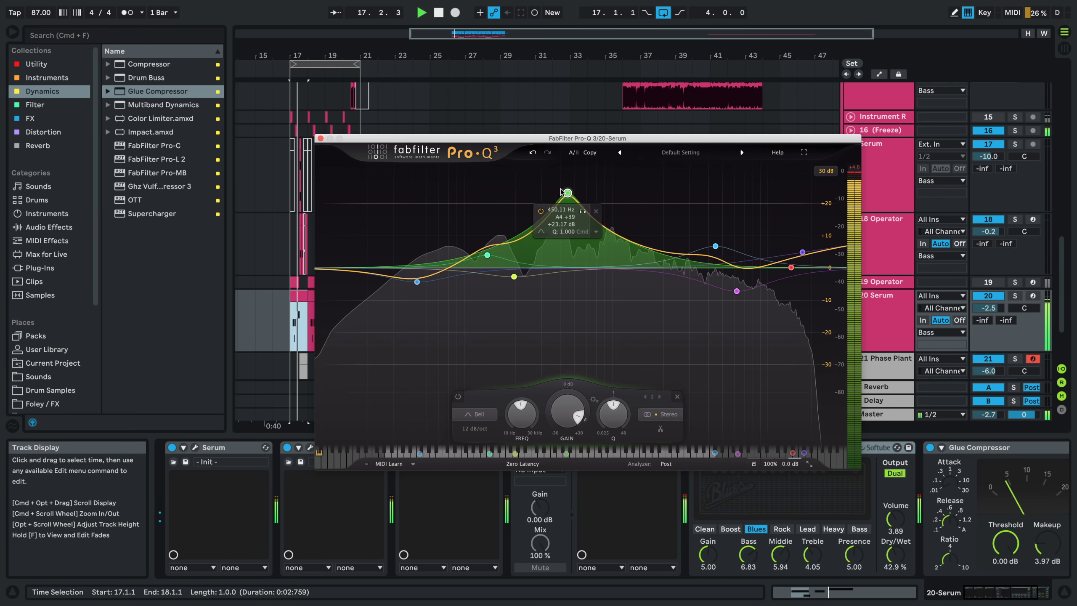
{"action": "left_click_drag", "start_coordinate": [561, 191], "coordinate": [513, 204]}
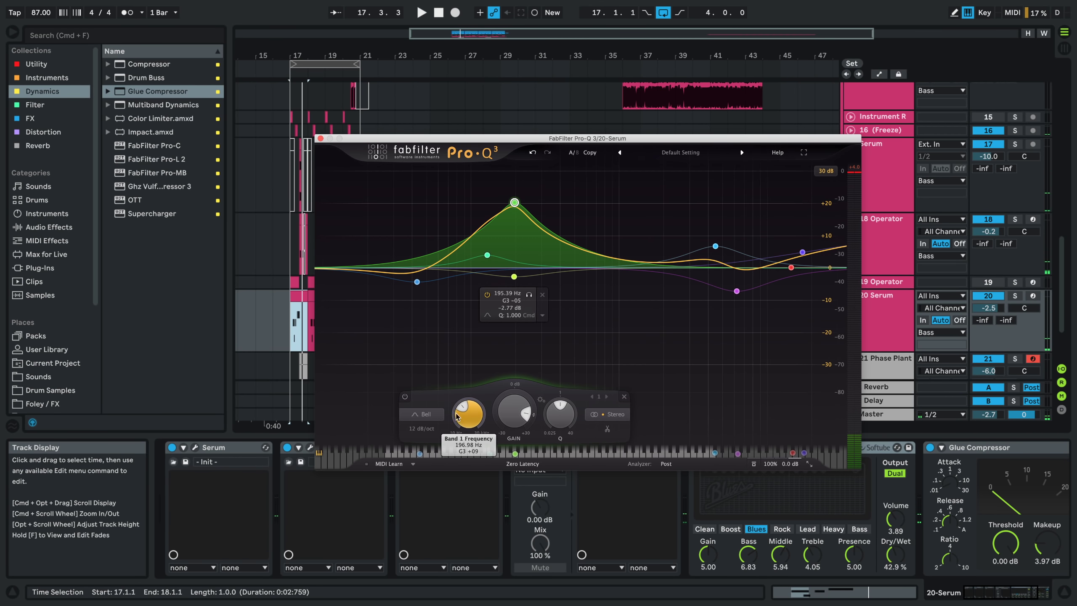
{"action": "left_click", "coordinate": [321, 139]}
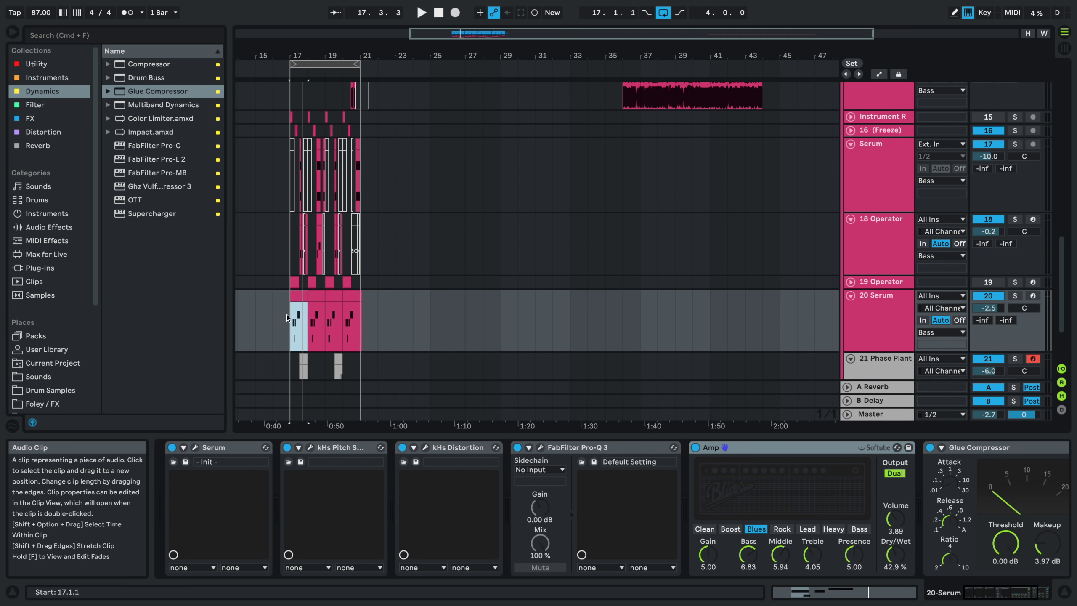
- Show the Band 1 Frequency automation on 20 Serum and draw a ramp rising from just before 17.1.1 to about 17.3
{"action": "key", "text": "a"}
{"action": "scroll", "coordinate": [285, 319], "scroll_direction": "up", "scroll_amount": 3}
{"action": "left_click", "coordinate": [287, 341]}
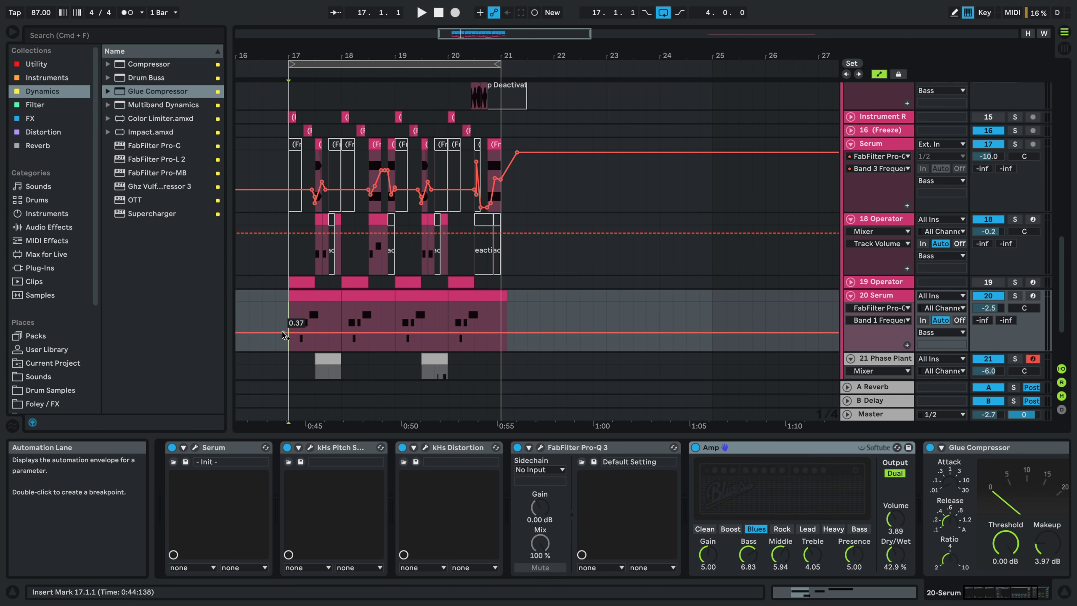
{"action": "left_click_drag", "start_coordinate": [284, 333], "coordinate": [343, 319]}
{"action": "scroll", "coordinate": [281, 333], "scroll_direction": "up", "scroll_amount": 3}
{"action": "key", "text": "space"}
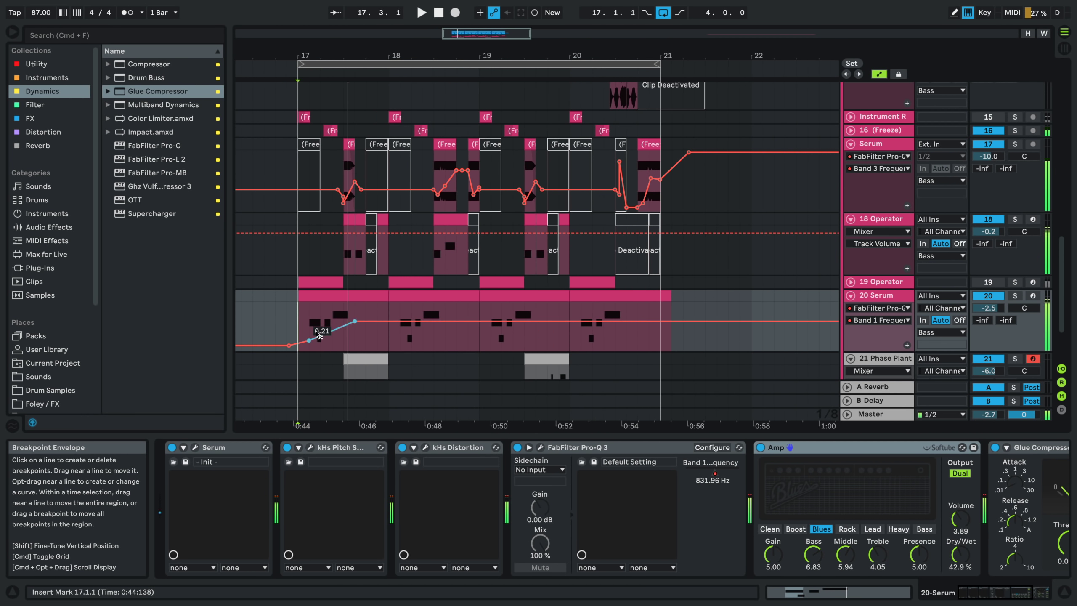
- Refine the Band 1 Frequency ramp with extra breakpoints, raise its end level to 0.75, and audition the first bar
{"action": "left_click_drag", "start_coordinate": [309, 340], "coordinate": [353, 316]}
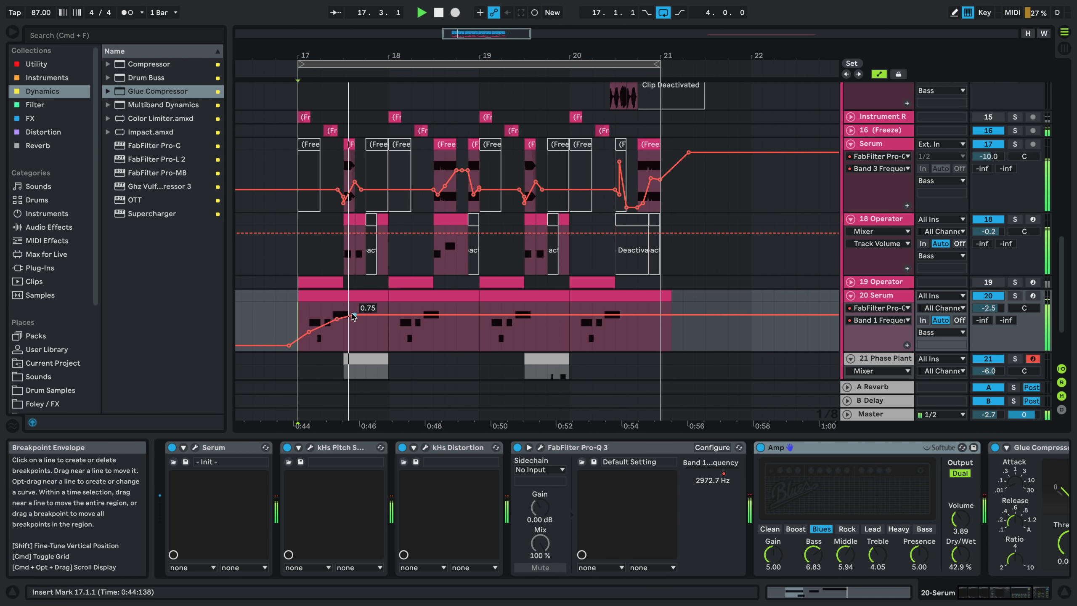
{"action": "key", "text": "space"}
{"action": "key", "text": "space"}
{"action": "key", "text": "space"}
{"action": "key", "text": "space"}
{"action": "left_click", "coordinate": [320, 327]}
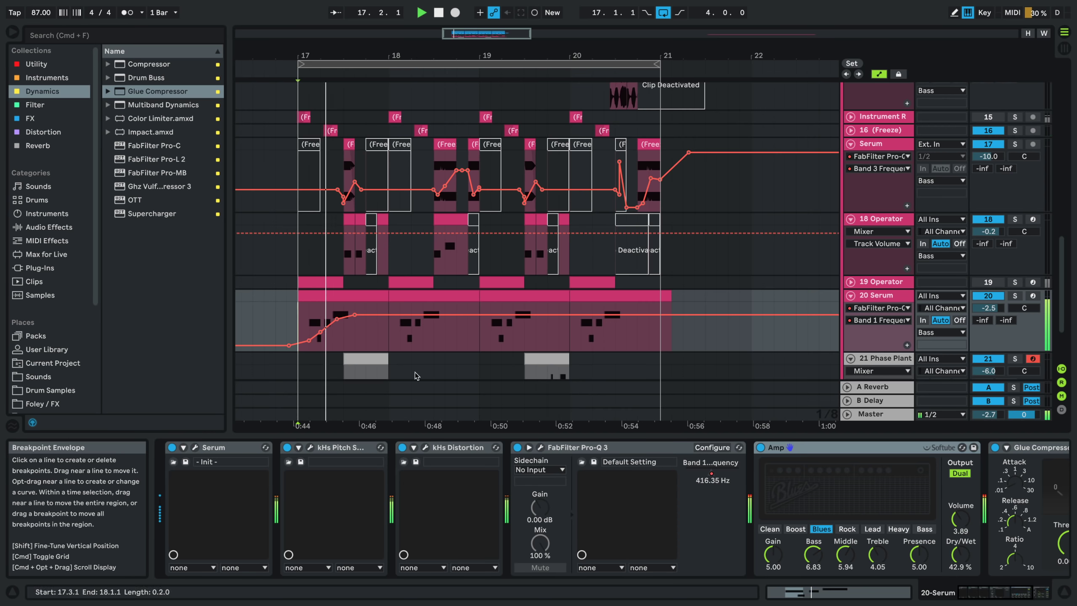
{"action": "key", "text": "space"}
{"action": "key", "text": "space"}
- Reopen Pro-Q 3 and set band 1's Q to 1.232 while trying a lower gain in playback
{"action": "left_click", "coordinate": [540, 448]}
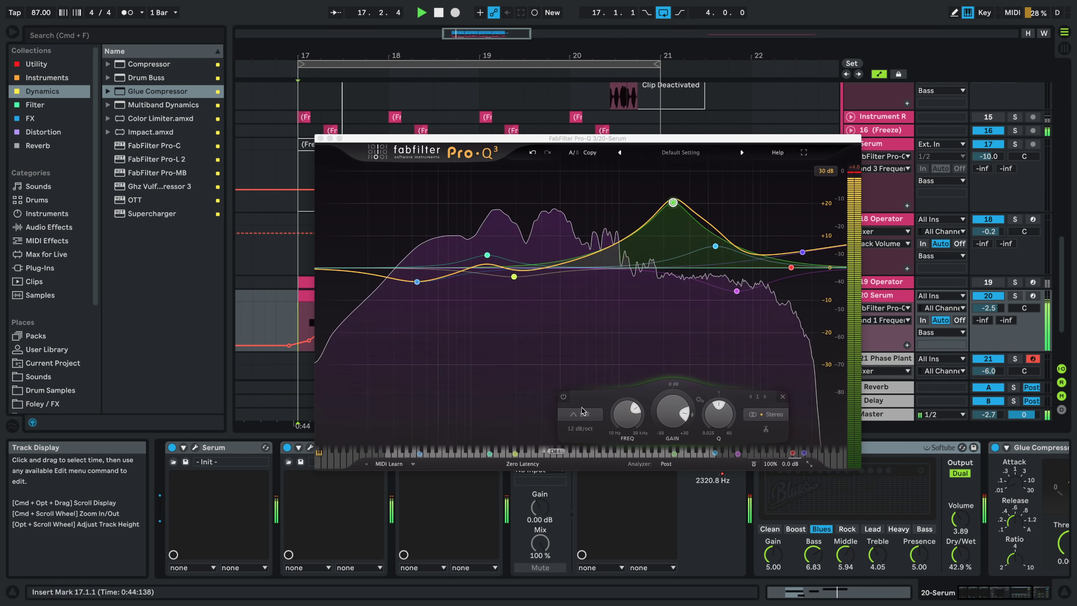
{"action": "key", "text": "space"}
{"action": "key", "text": "space"}
{"action": "left_click_drag", "start_coordinate": [673, 415], "coordinate": [721, 416]}
{"action": "key", "text": "space"}
{"action": "key", "text": "space"}
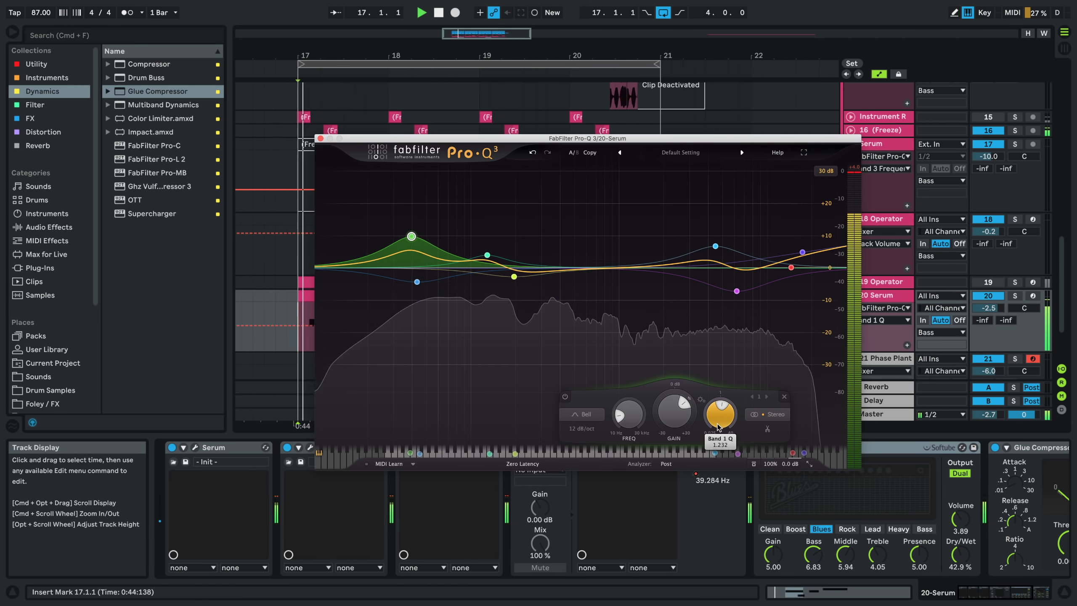
{"action": "key", "text": "space"}
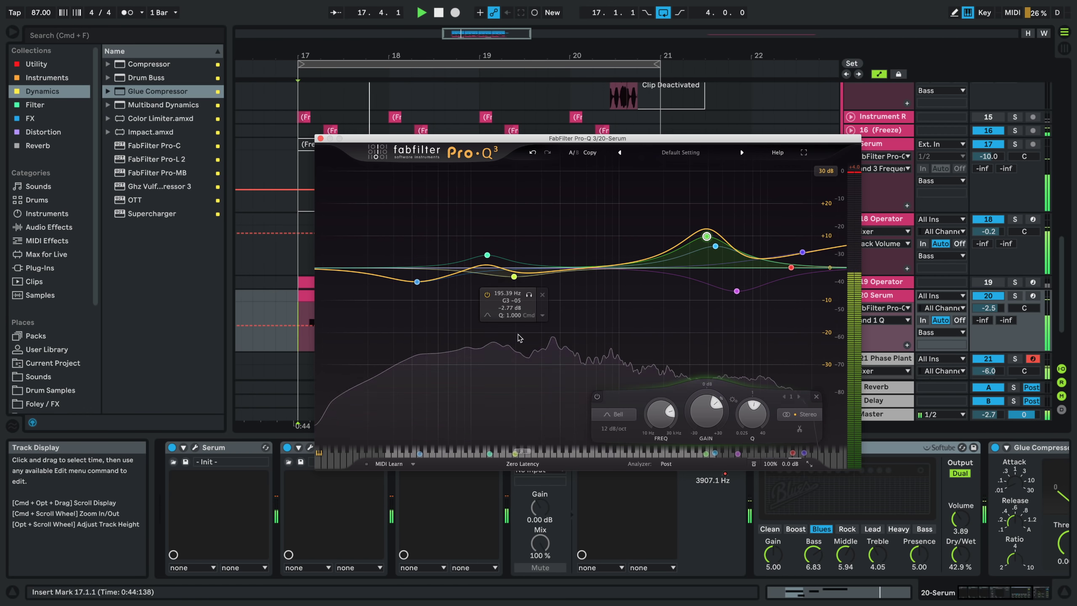
- Raise band 1's gain to +18.15 dB, re-enable the overridden automation, and close the equalizer
{"action": "key", "text": "space"}
{"action": "left_click_drag", "start_coordinate": [706, 414], "coordinate": [661, 387]}
{"action": "key", "text": "space"}
{"action": "key", "text": "space"}
{"action": "key", "text": "space"}
{"action": "left_click", "coordinate": [507, 12]}
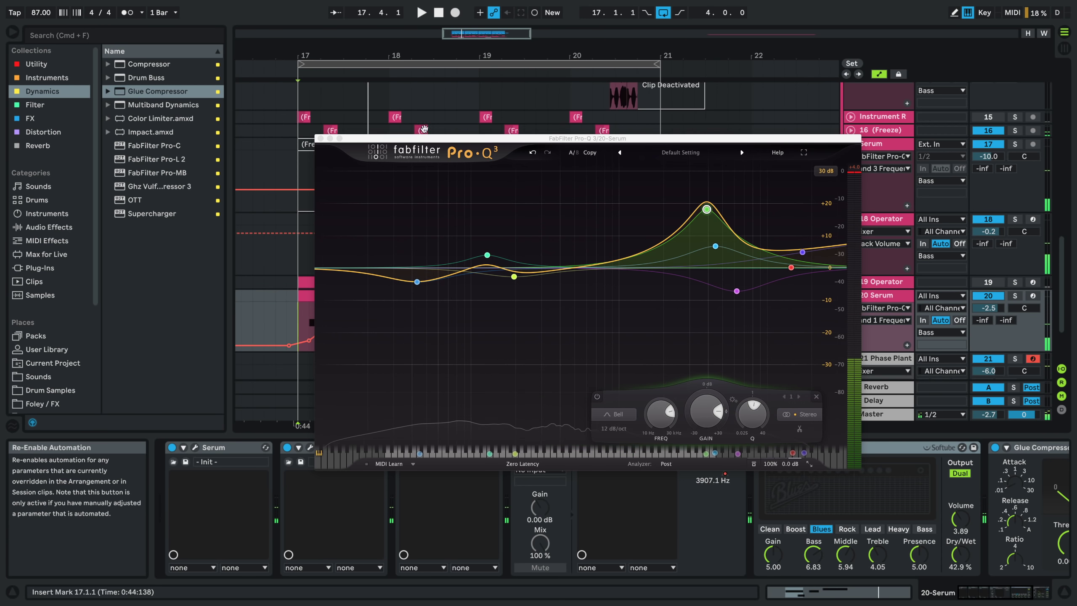
{"action": "left_click", "coordinate": [320, 139]}
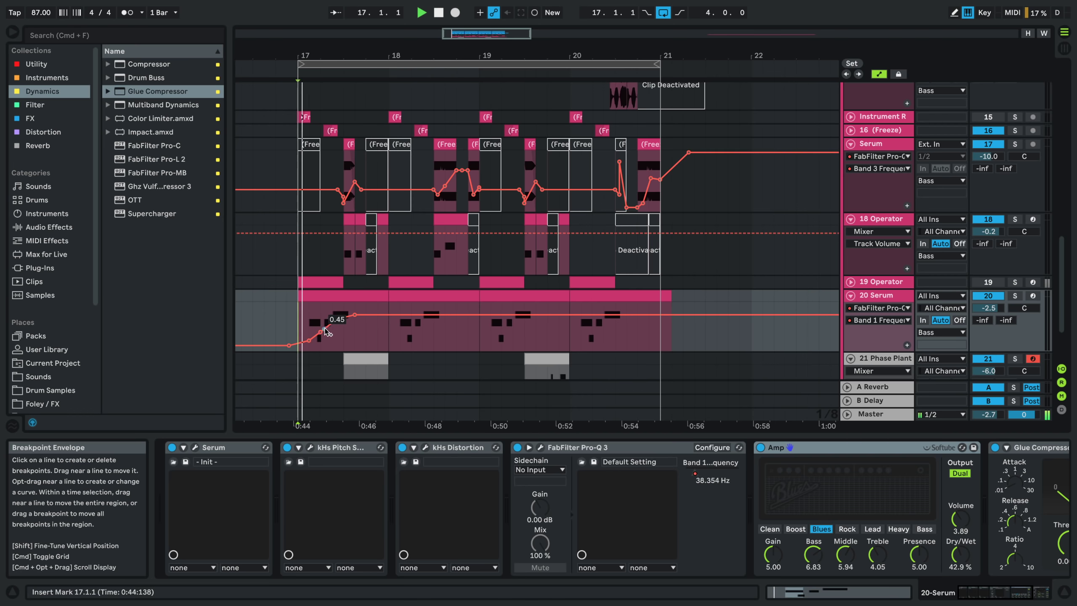
- Reshape the first bar's Band 1 Frequency curve to peak between 17.2 and 17.3, falling to a lower held level
{"action": "key", "text": "space"}
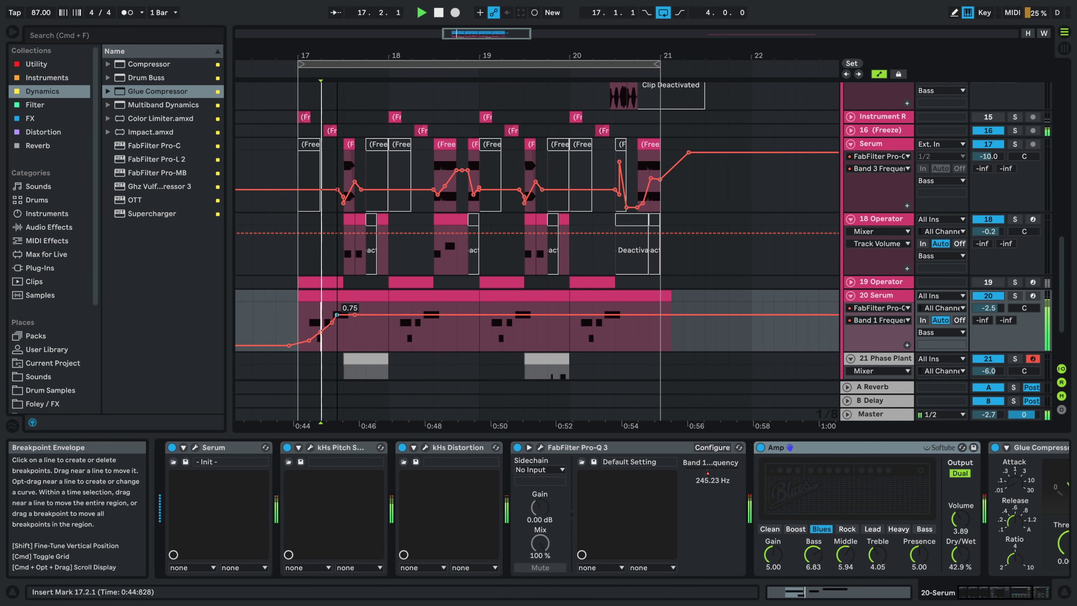
{"action": "key", "text": "space"}
{"action": "key", "text": "space"}
{"action": "left_click_drag", "start_coordinate": [336, 320], "coordinate": [351, 335]}
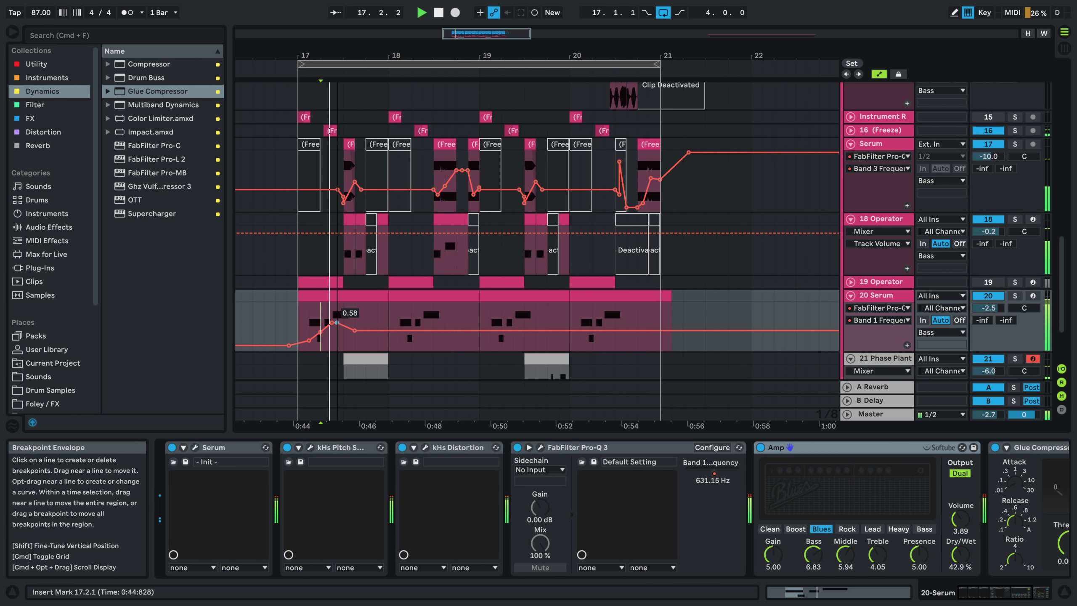
{"action": "left_click", "coordinate": [332, 314]}
{"action": "key", "text": "space"}
{"action": "left_click_drag", "start_coordinate": [332, 324], "coordinate": [332, 322]}
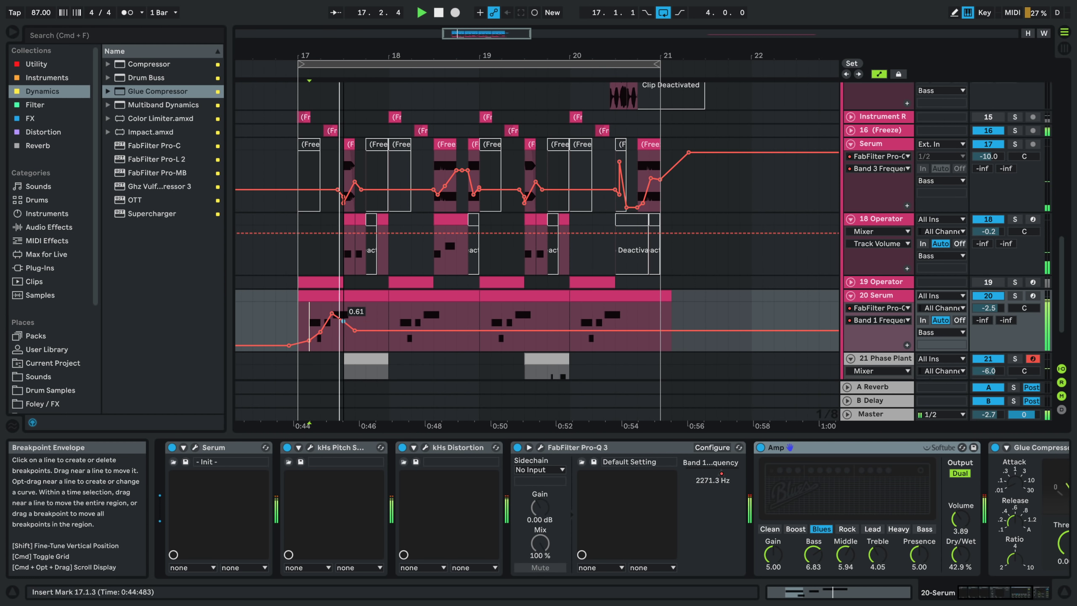
- Raise the early breakpoint of the first bar's Band 1 Frequency rise and audition the curve from 16.4.3
{"action": "left_click", "coordinate": [297, 318]}
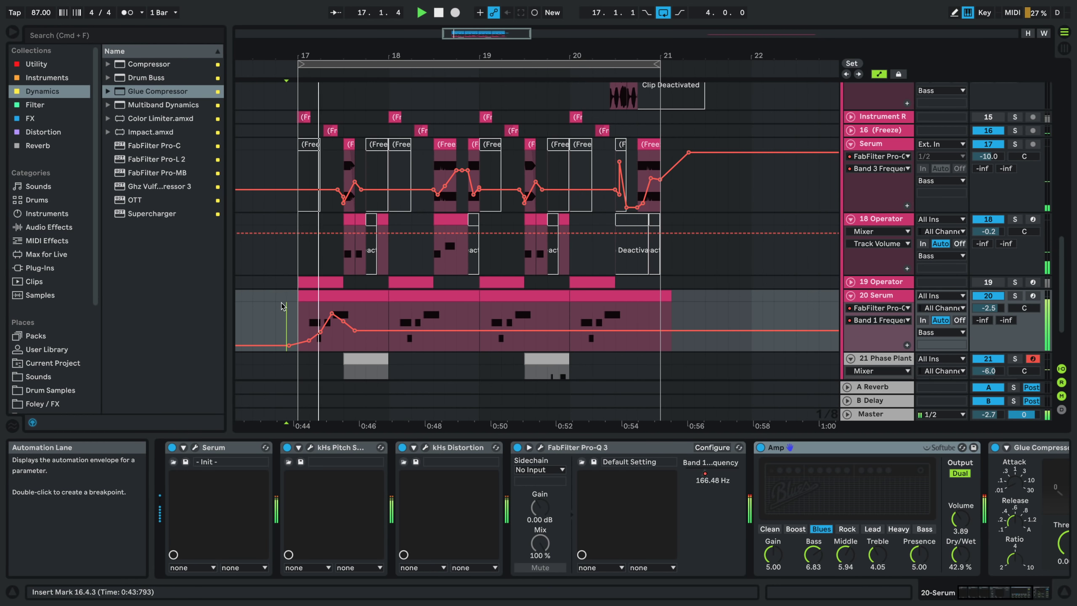
{"action": "key", "text": "space"}
{"action": "key", "text": "space"}
{"action": "left_click_drag", "start_coordinate": [320, 333], "coordinate": [309, 335]}
{"action": "key", "text": "space"}
{"action": "key", "text": "space"}
{"action": "key", "text": "space"}
{"action": "key", "text": "space"}
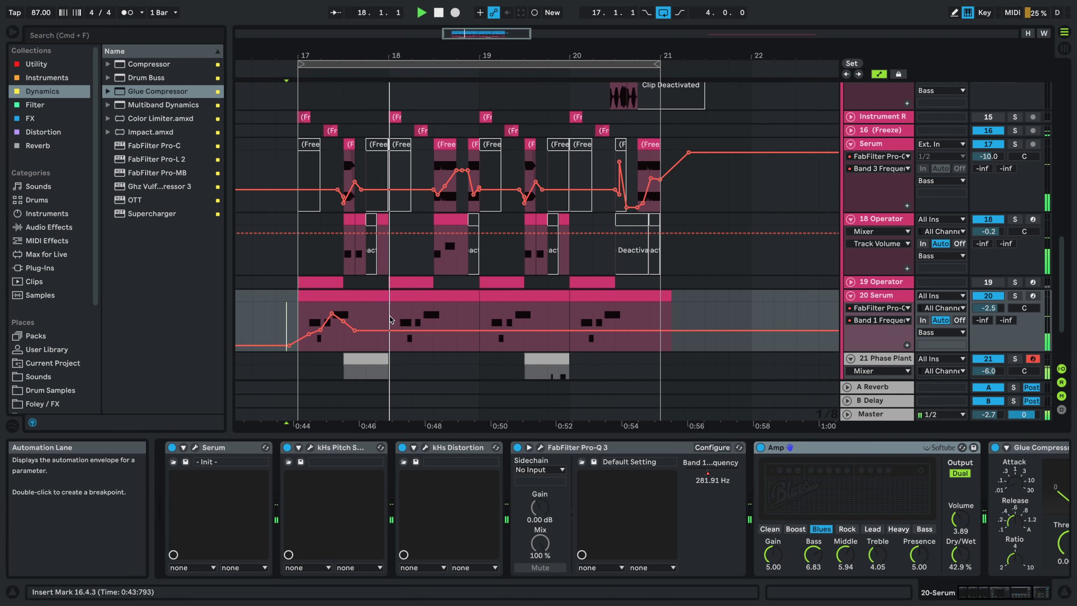
- Duplicate bar 17 of the 20 Serum track with its frequency automation across bars 18 to 20, and play the loop
{"action": "left_click_drag", "start_coordinate": [391, 319], "coordinate": [299, 318]}
{"action": "key", "text": "super+d"}
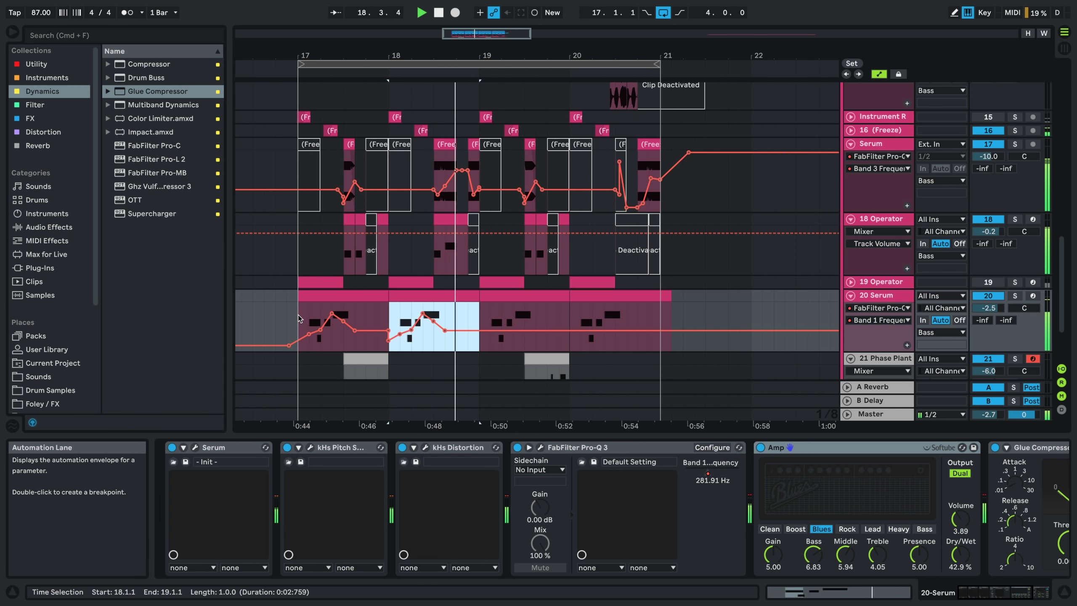
{"action": "key", "text": "super+d"}
{"action": "key", "text": "super+d"}
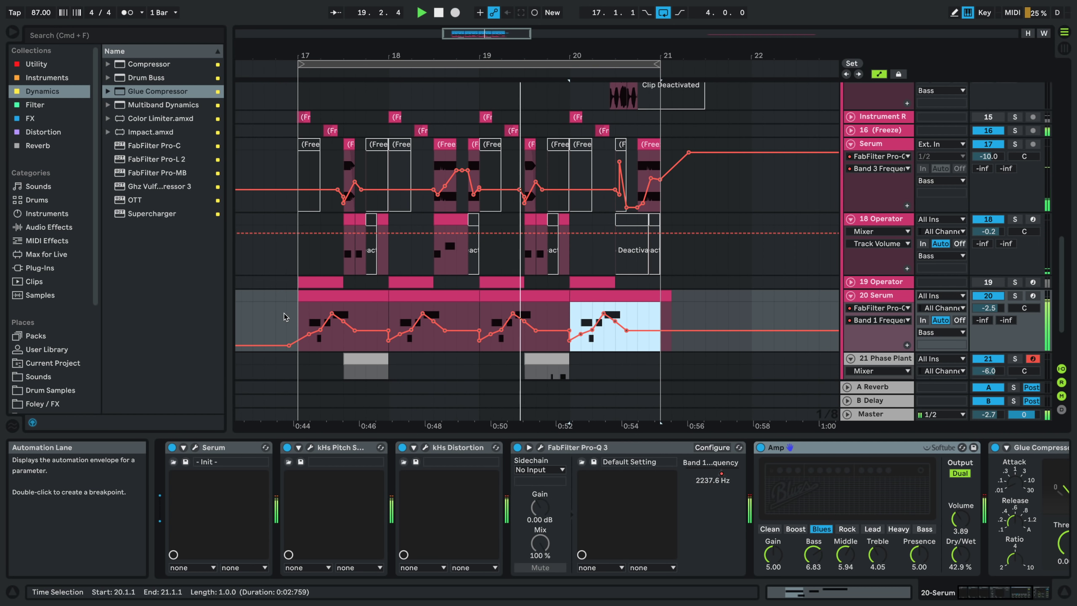
{"action": "key", "text": "space"}
{"action": "key", "text": "space"}
{"action": "key", "text": "space"}
{"action": "key", "text": "space"}
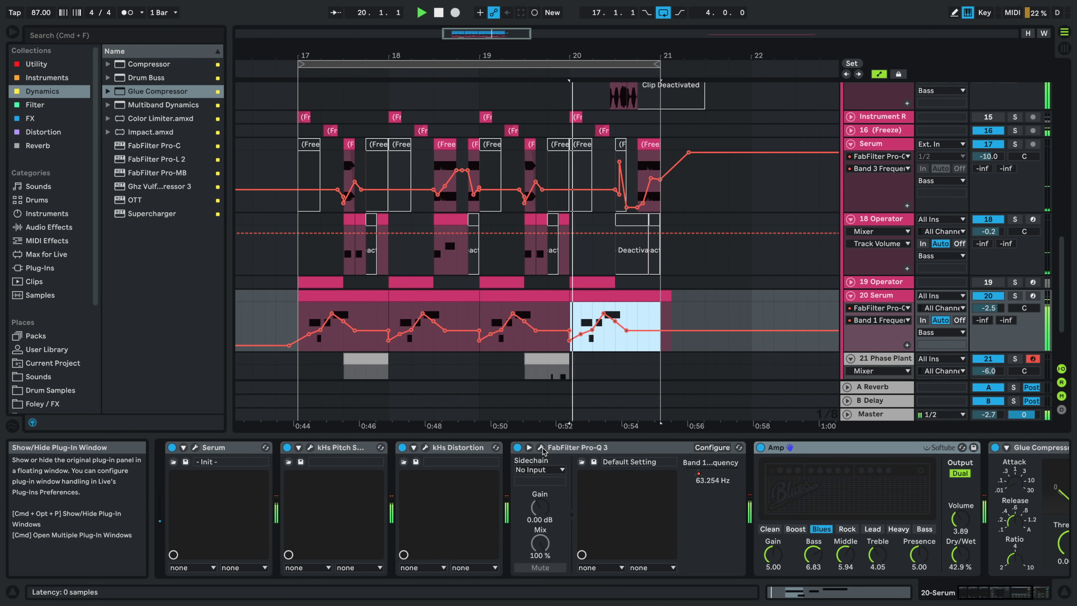
- Add a bell band to 20 Serum's Pro-Q 3 at about 1421 Hz and +14.87 dB, and re-enable the overridden automation
{"action": "left_click", "coordinate": [541, 448]}
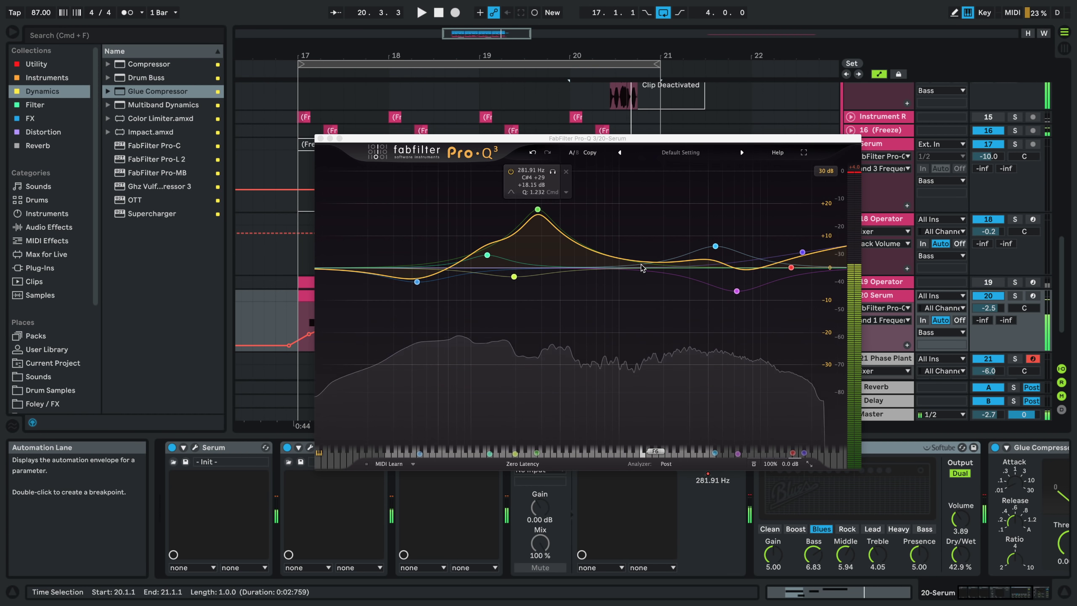
{"action": "key", "text": "space"}
{"action": "key", "text": "space"}
{"action": "left_click_drag", "start_coordinate": [642, 267], "coordinate": [642, 219]}
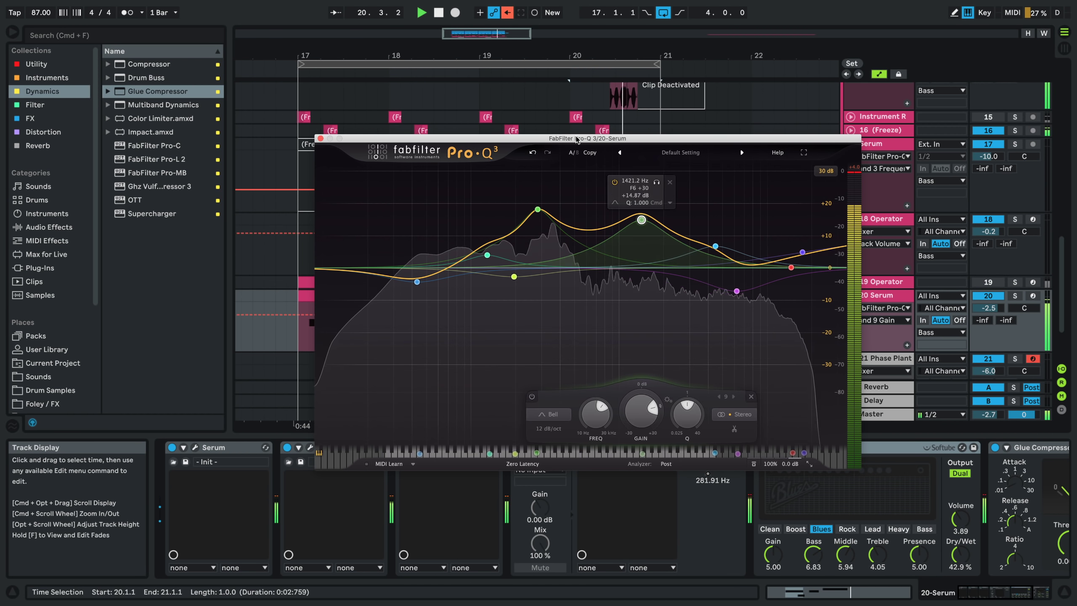
{"action": "left_click", "coordinate": [507, 13]}
{"action": "key", "text": "space"}
{"action": "key", "text": "space"}
- Move the new bell band to a higher frequency at about +5 dB, listen to the loop, and close the equalizer
{"action": "left_click_drag", "start_coordinate": [642, 221], "coordinate": [689, 251]}
{"action": "key", "text": "space"}
{"action": "key", "text": "space"}
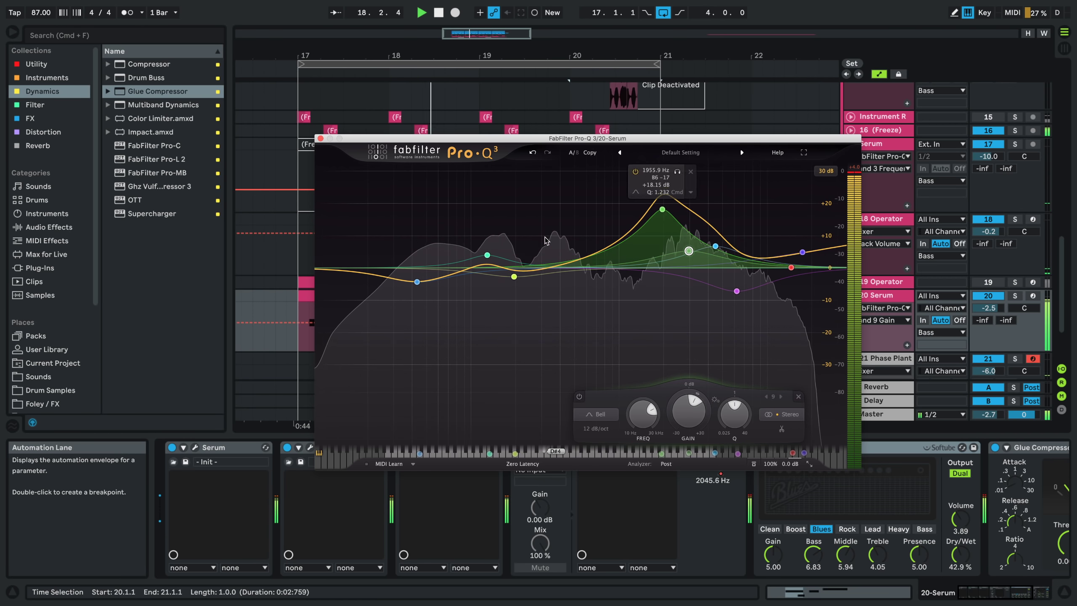
{"action": "mouse_move", "coordinate": [675, 376]}
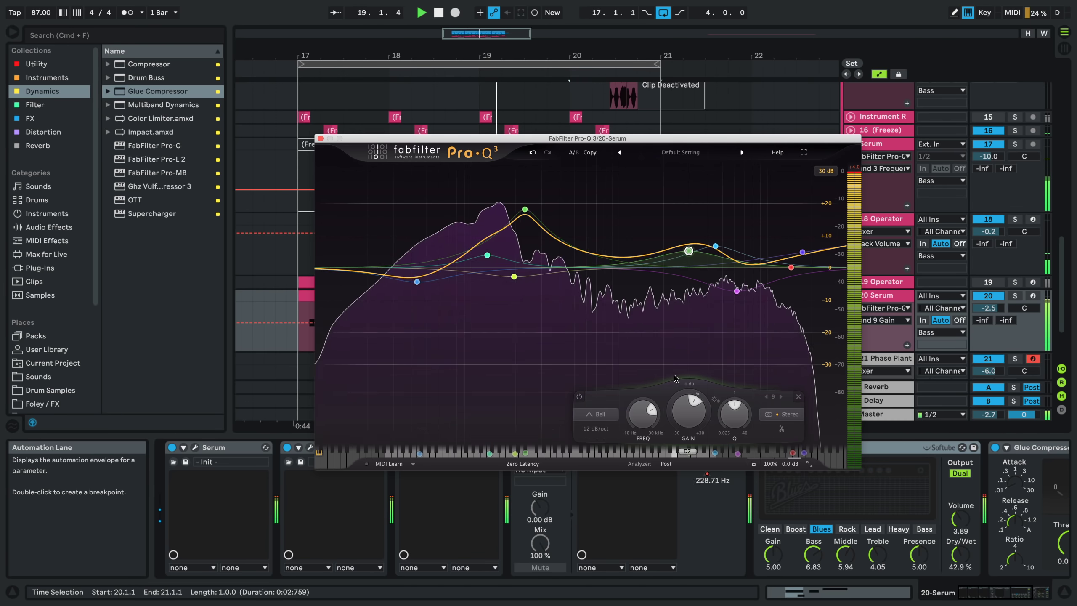
{"action": "left_click", "coordinate": [321, 138]}
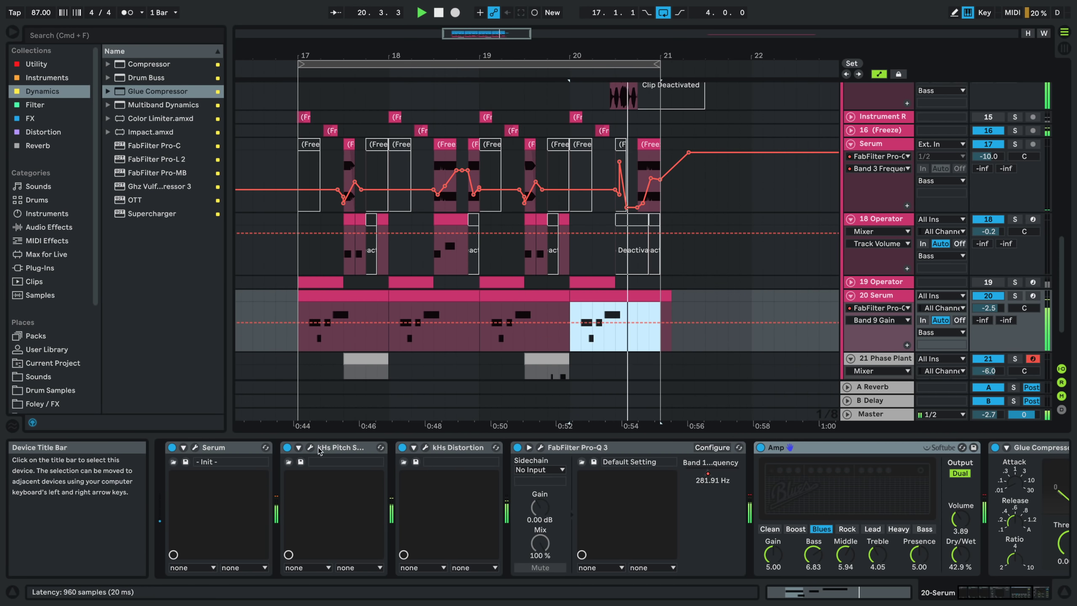
- Fold all devices after Serum on the 20 Serum track, select its first clip, and hide the automation lanes
{"action": "double_click", "coordinate": [345, 448]}
{"action": "left_click", "coordinate": [352, 449]}
{"action": "double_click", "coordinate": [352, 448]}
{"action": "double_click", "coordinate": [352, 449]}
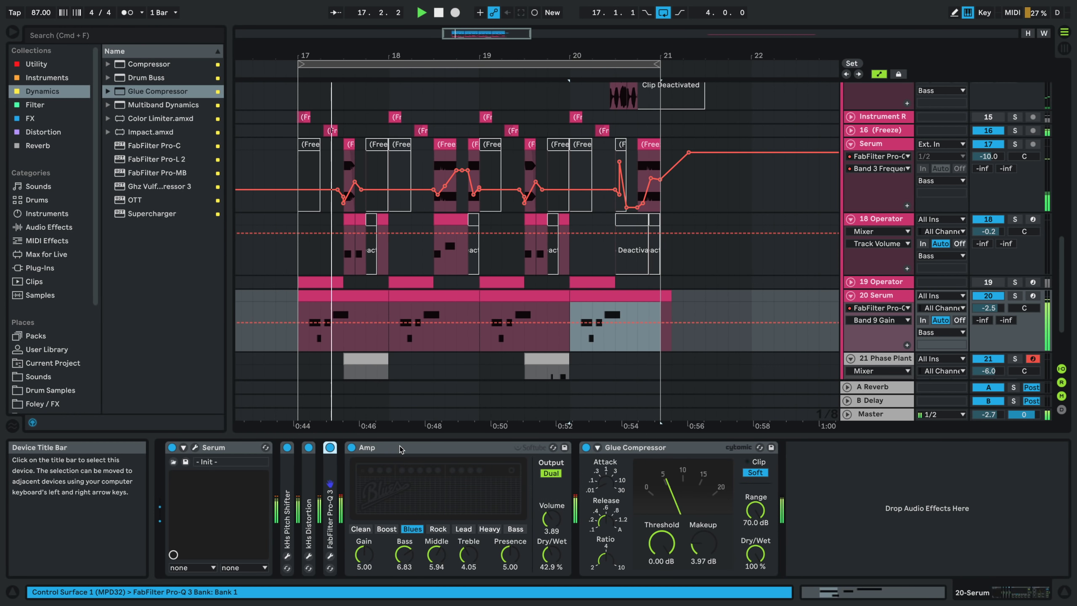
{"action": "double_click", "coordinate": [425, 448]}
{"action": "double_click", "coordinate": [425, 448]}
{"action": "left_click", "coordinate": [315, 295]}
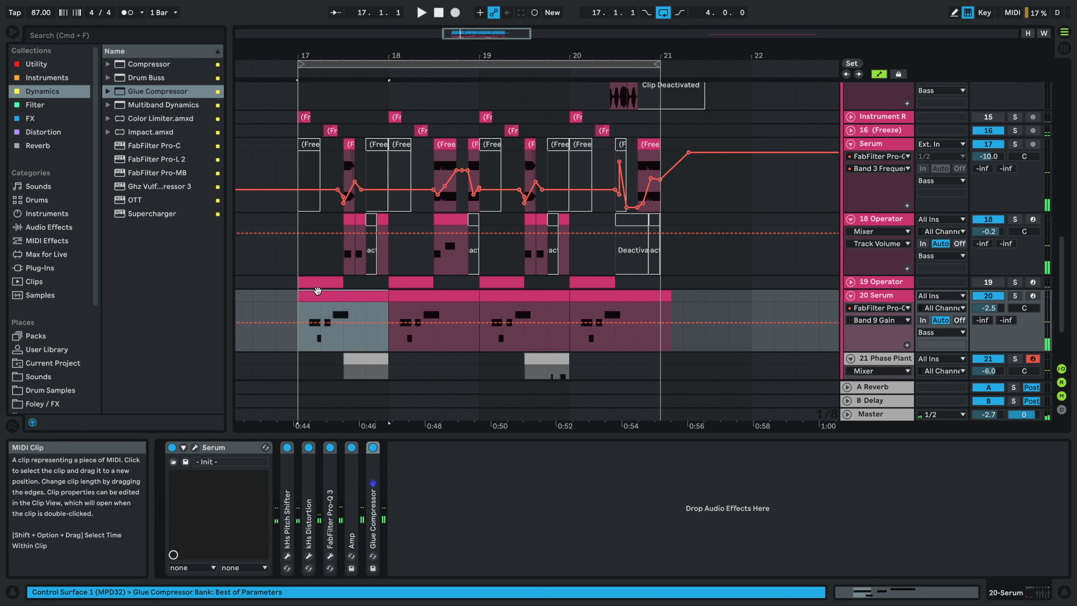
{"action": "key", "text": "a"}
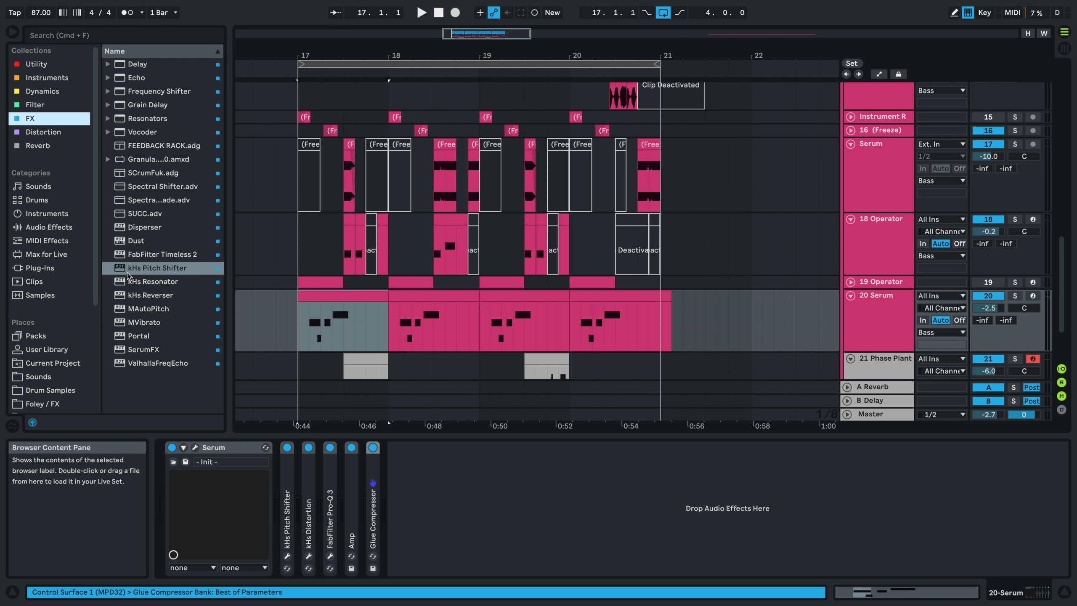
- Add OTT after the Glue Compressor on the 20 Serum track, solo the track, and play from 17.1.3
{"action": "double_click", "coordinate": [136, 200]}
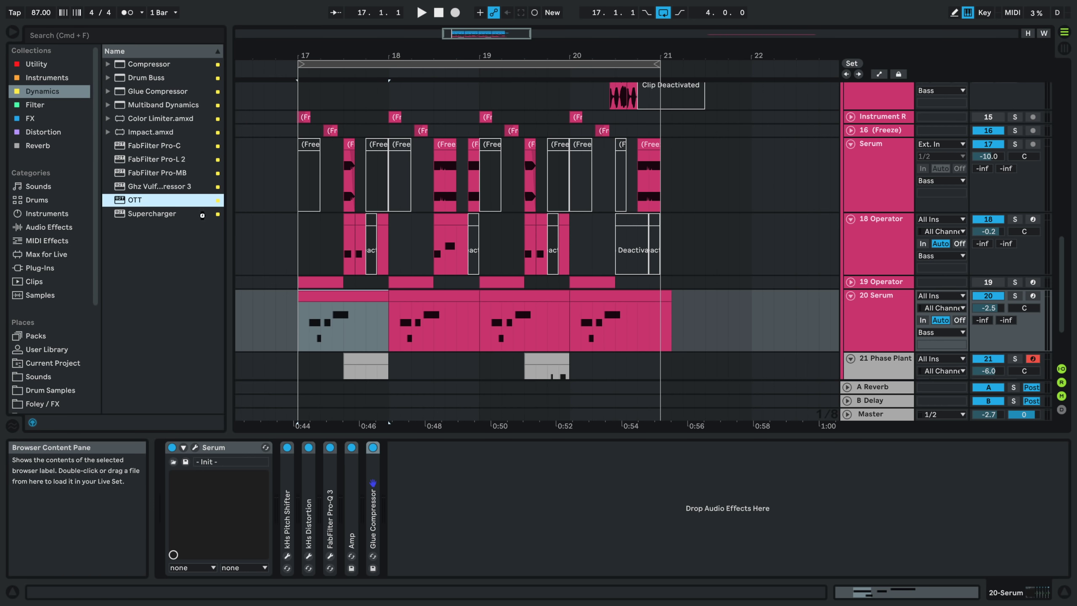
{"action": "key", "text": "space"}
{"action": "left_click", "coordinate": [308, 329]}
{"action": "key", "text": "space"}
{"action": "left_click", "coordinate": [1015, 296]}
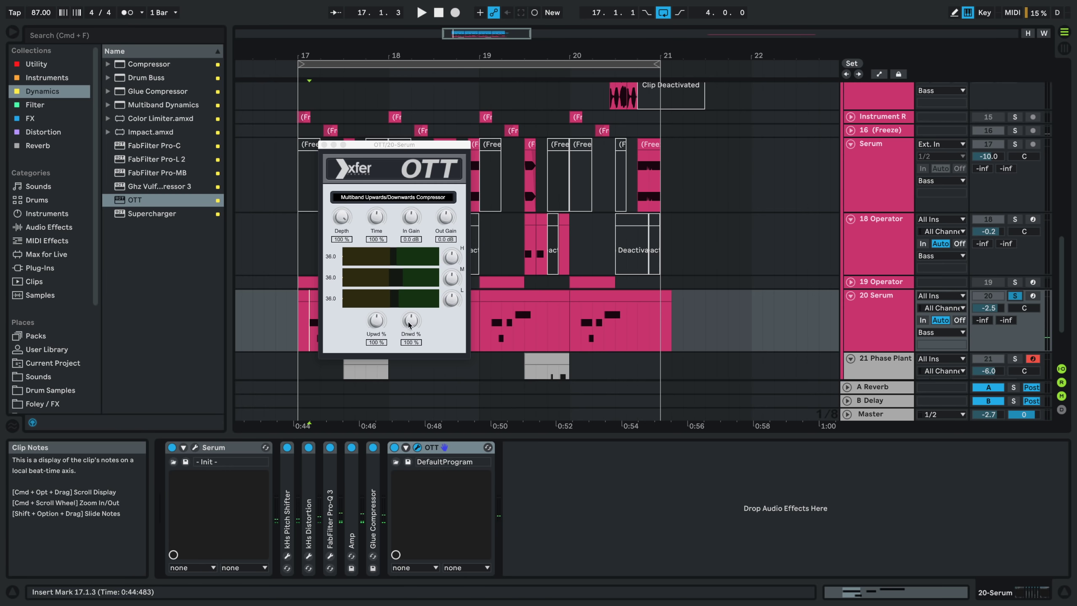
- Set OTT's upward compression to 129 % and In Gain to 13.3 dB while auditioning the soloed track
{"action": "left_click_drag", "start_coordinate": [375, 320], "coordinate": [372, 295]}
{"action": "key", "text": "space"}
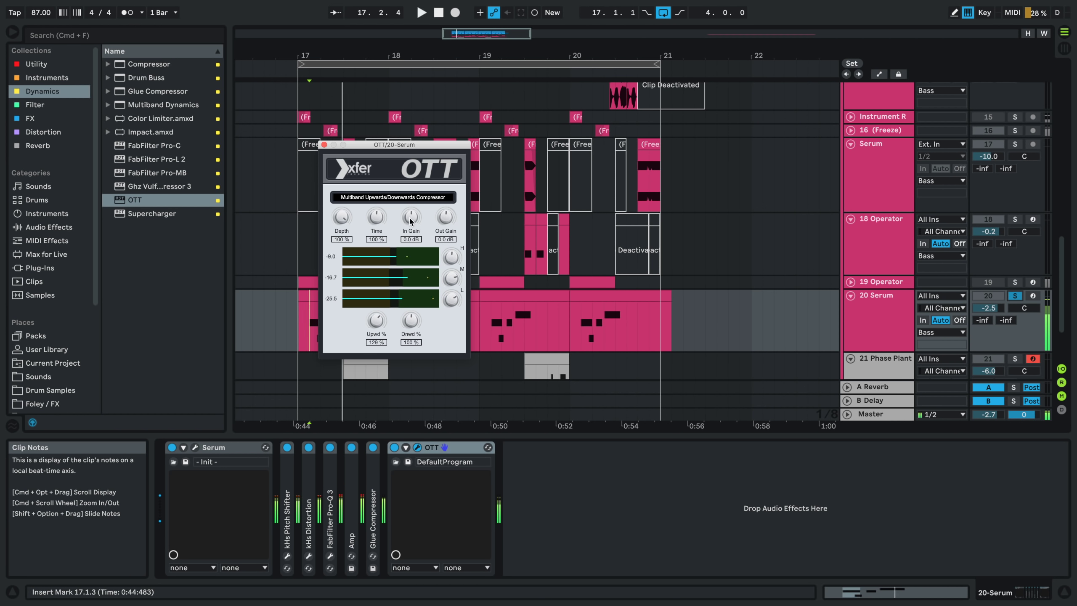
{"action": "key", "text": "space"}
{"action": "left_click_drag", "start_coordinate": [410, 219], "coordinate": [371, 231]}
{"action": "key", "text": "space"}
{"action": "key", "text": "space"}
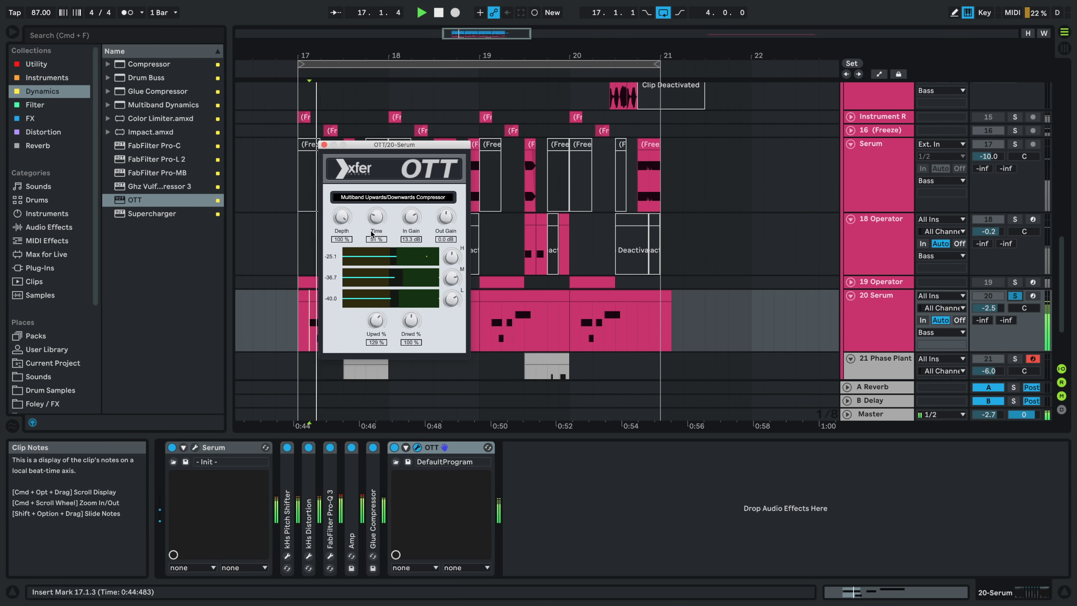
- Set OTT's Time to 460 % and Depth to 55 % while auditioning the soloed 20 Serum track
{"action": "left_click_drag", "start_coordinate": [372, 189], "coordinate": [372, 187]}
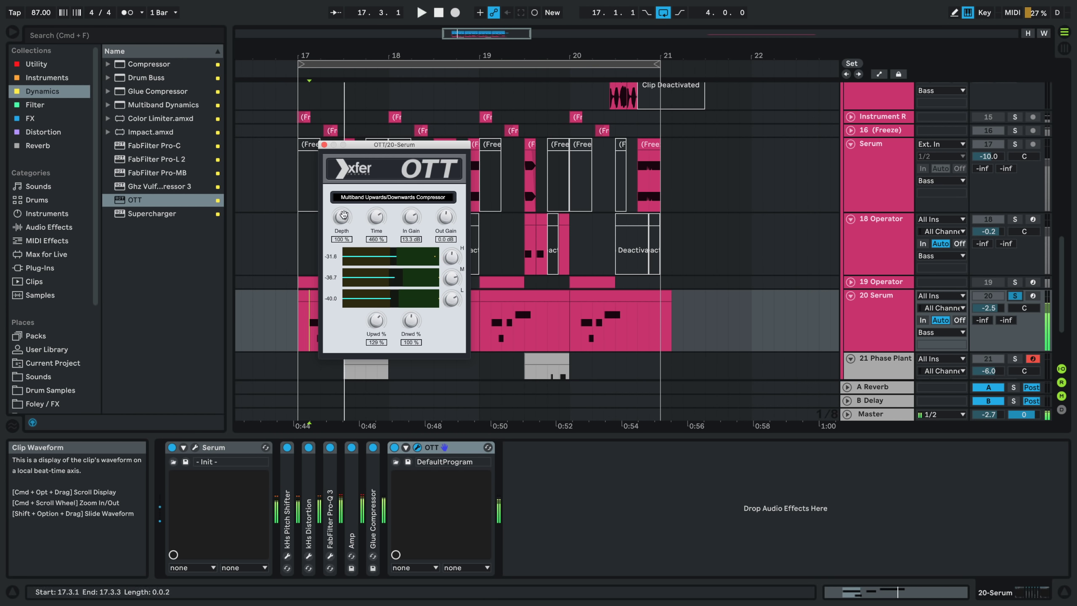
{"action": "key", "text": "space"}
{"action": "key", "text": "space"}
{"action": "left_click_drag", "start_coordinate": [340, 221], "coordinate": [329, 260]}
{"action": "key", "text": "space"}
{"action": "key", "text": "space"}
- Adjust OTT's high-band gain and replay the soloed bass several times
{"action": "mouse_move", "coordinate": [451, 260]}
{"action": "left_mouse_down"}
{"action": "mouse_move", "coordinate": [443, 287]}
{"action": "mouse_move", "coordinate": [443, 262]}
{"action": "left_mouse_up"}
{"action": "key", "text": "space"}
{"action": "key", "text": "space"}
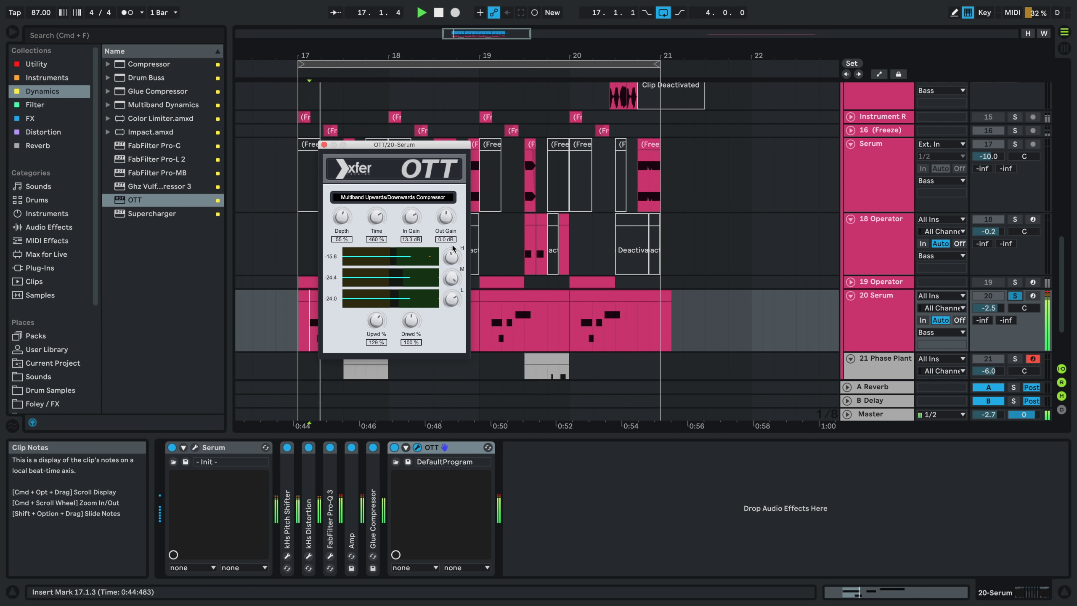
{"action": "key", "text": "space"}
{"action": "key", "text": "space"}
{"action": "key", "text": "space"}
{"action": "key", "text": "space"}
- Compare the bass with OTT bypassed and active, and play the loop with the 20 Serum track unsoloed
{"action": "left_click", "coordinate": [395, 448]}
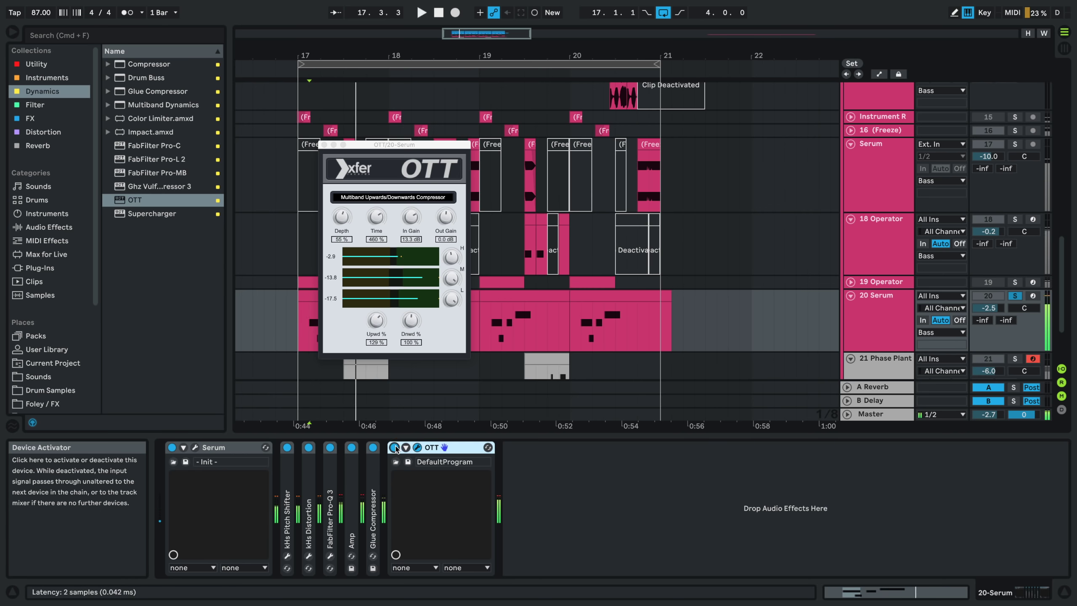
{"action": "key", "text": "space"}
{"action": "key", "text": "space"}
{"action": "left_click", "coordinate": [394, 448]}
{"action": "key", "text": "space"}
{"action": "key", "text": "space"}
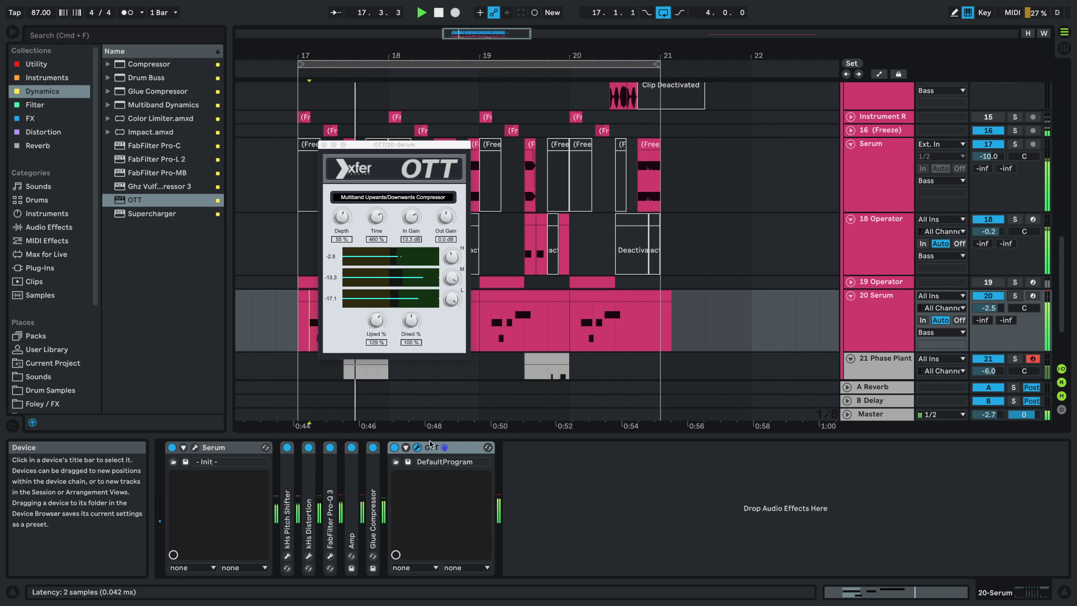
- Move OTT in front of the Glue Compressor and set its Out Gain to -1.5 dB while replaying the loop
{"action": "left_click_drag", "start_coordinate": [449, 448], "coordinate": [363, 462]}
{"action": "key", "text": "space"}
{"action": "key", "text": "space"}
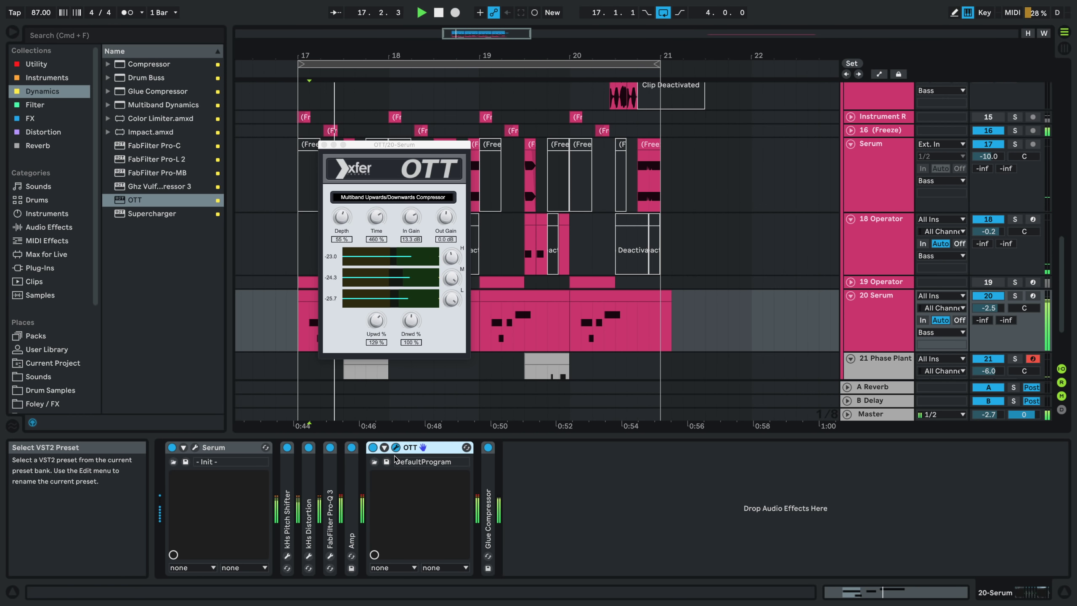
{"action": "key", "text": "space"}
{"action": "key", "text": "space"}
{"action": "left_click_drag", "start_coordinate": [441, 220], "coordinate": [441, 232]}
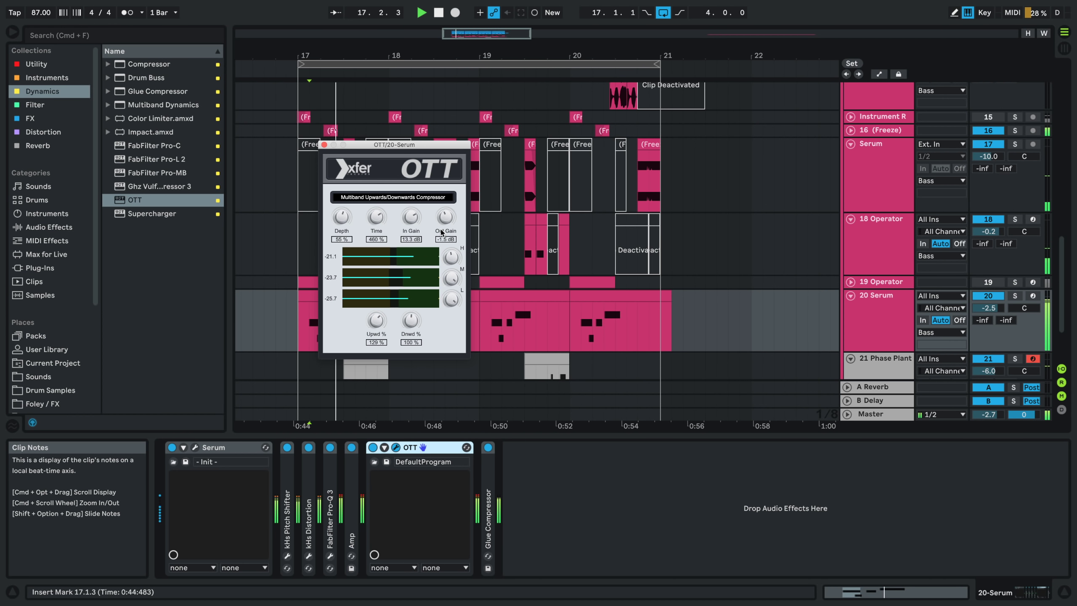
{"action": "key", "text": "space"}
{"action": "key", "text": "space"}
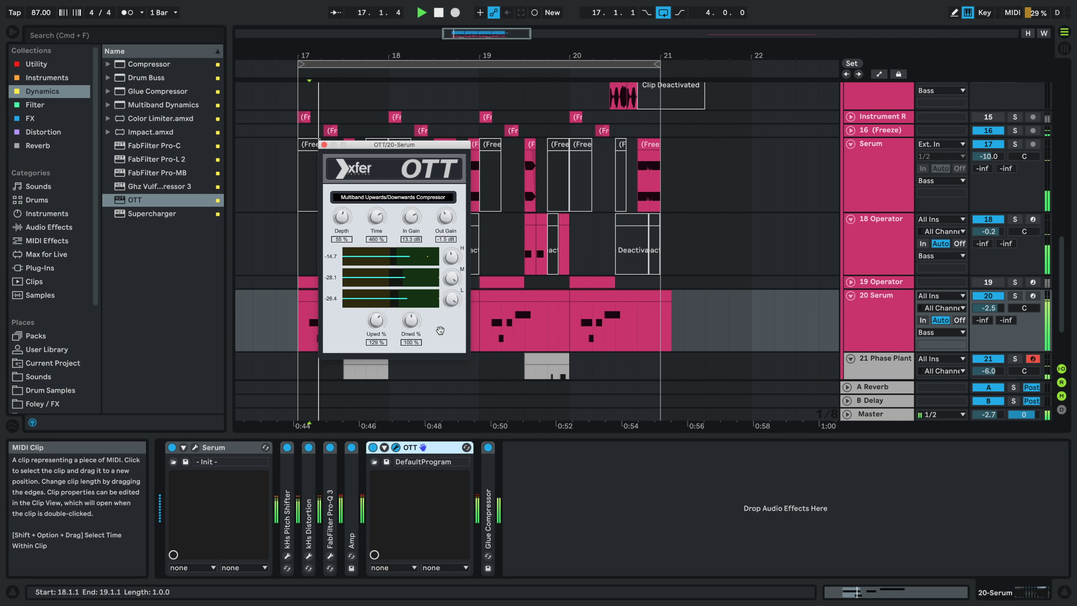
- Compare the loop with OTT bypassed and active, and lower OTT's high-band gain
{"action": "left_click", "coordinate": [373, 447]}
{"action": "key", "text": "space"}
{"action": "key", "text": "space"}
{"action": "left_click", "coordinate": [372, 448]}
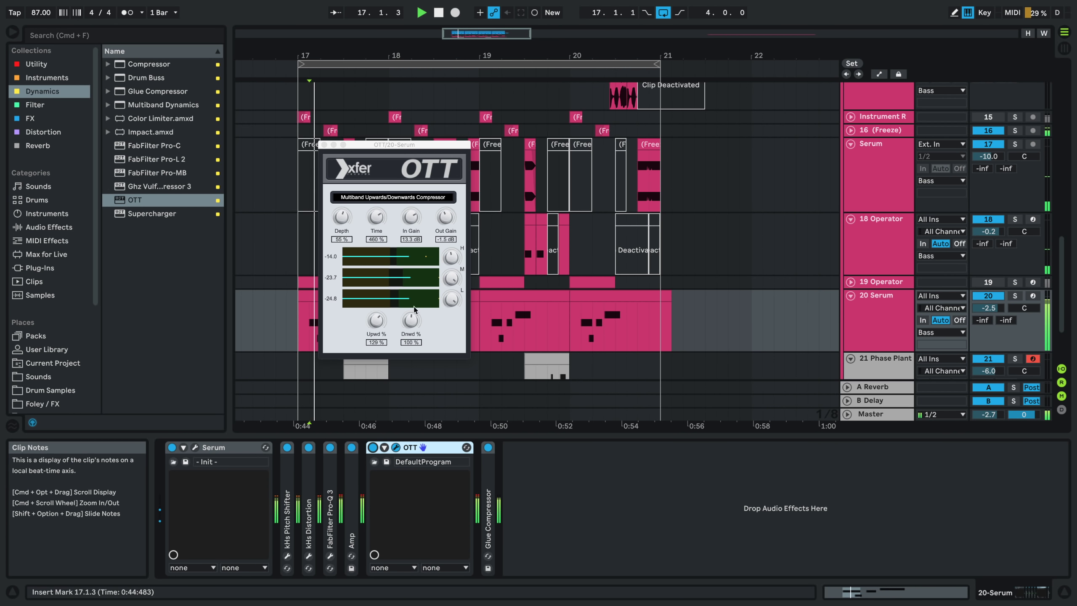
{"action": "left_click", "coordinate": [442, 276]}
{"action": "key", "text": "space"}
{"action": "key", "text": "space"}
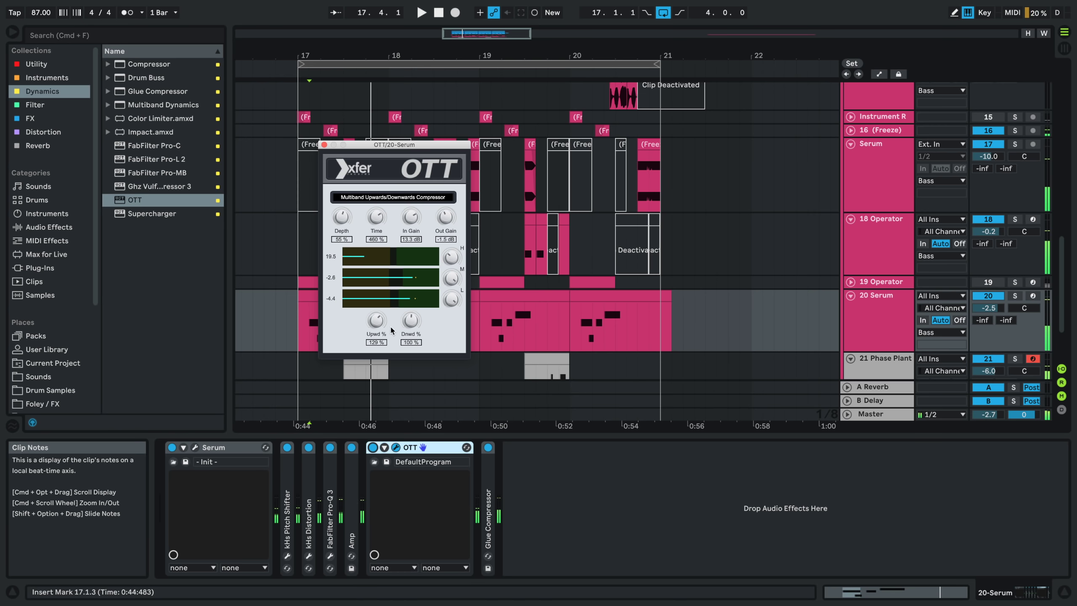
- Set OTT's upward compression to 104 %, replay the loop, and close the OTT window
{"action": "key", "text": "space"}
{"action": "mouse_move", "coordinate": [377, 321]}
{"action": "left_mouse_down"}
{"action": "mouse_move", "coordinate": [371, 227]}
{"action": "mouse_move", "coordinate": [359, 314]}
{"action": "left_mouse_up"}
{"action": "key", "text": "space"}
{"action": "key", "text": "space"}
{"action": "key", "text": "space"}
{"action": "key", "text": "space"}
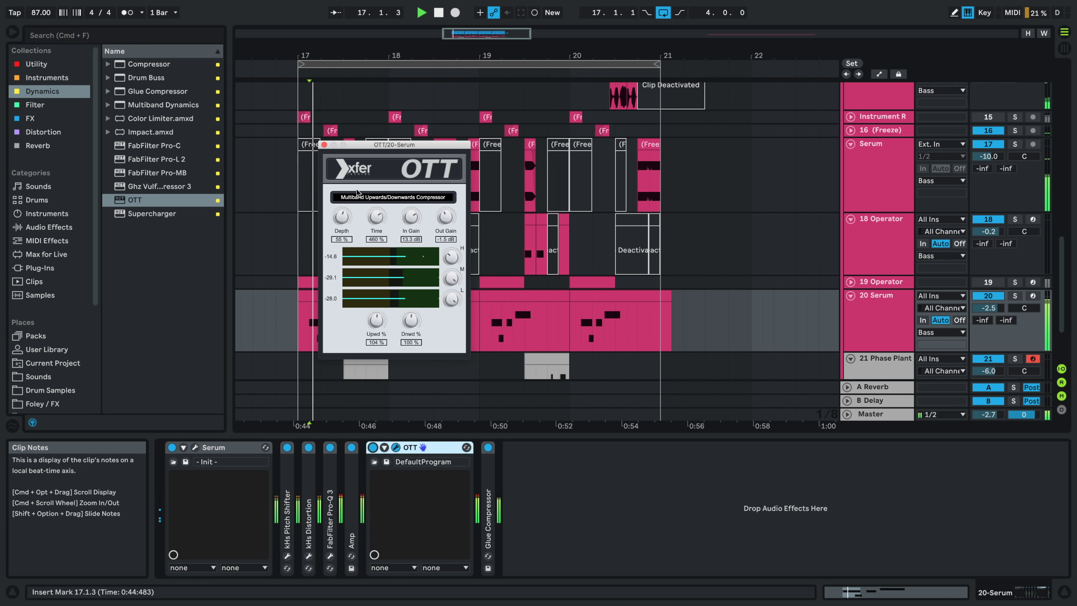
{"action": "left_click", "coordinate": [324, 144]}
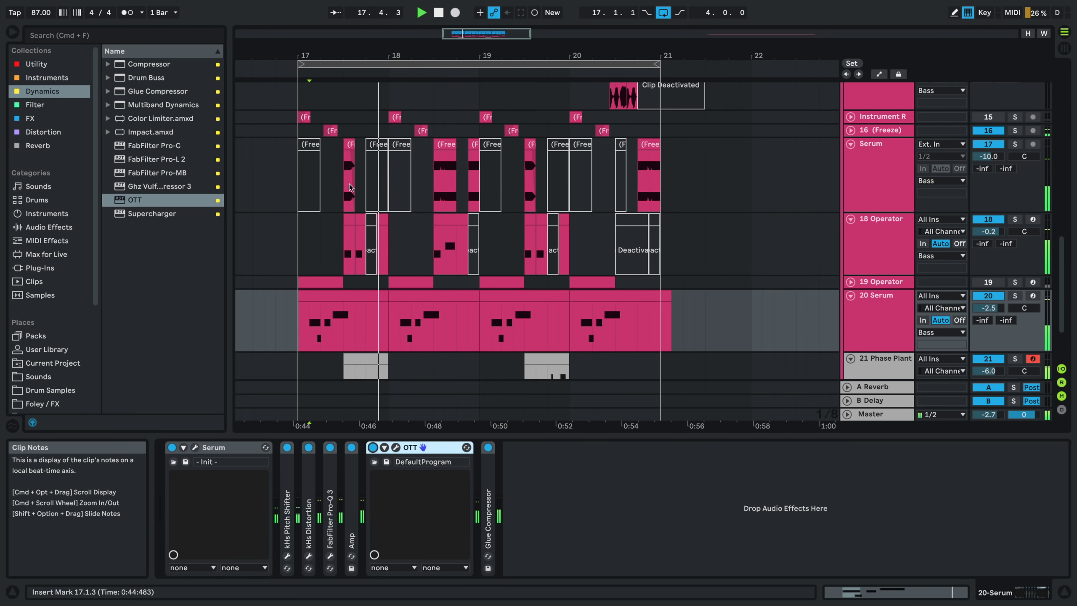
- Select the first 21 Phase Plant clip and lower the 20 Serum track's volume to -3.7 dB
{"action": "scroll", "coordinate": [418, 279], "scroll_direction": "down", "scroll_amount": 5}
{"action": "scroll", "coordinate": [418, 278], "scroll_direction": "down", "scroll_amount": 2}
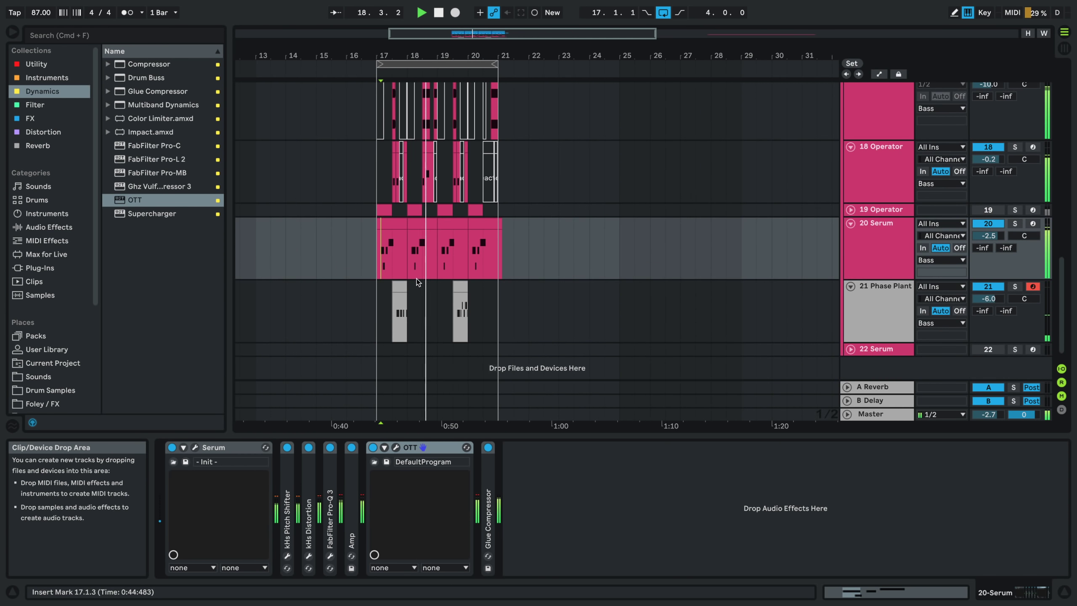
{"action": "scroll", "coordinate": [417, 279], "scroll_direction": "up", "scroll_amount": 8}
{"action": "scroll", "coordinate": [416, 279], "scroll_direction": "down", "scroll_amount": 8}
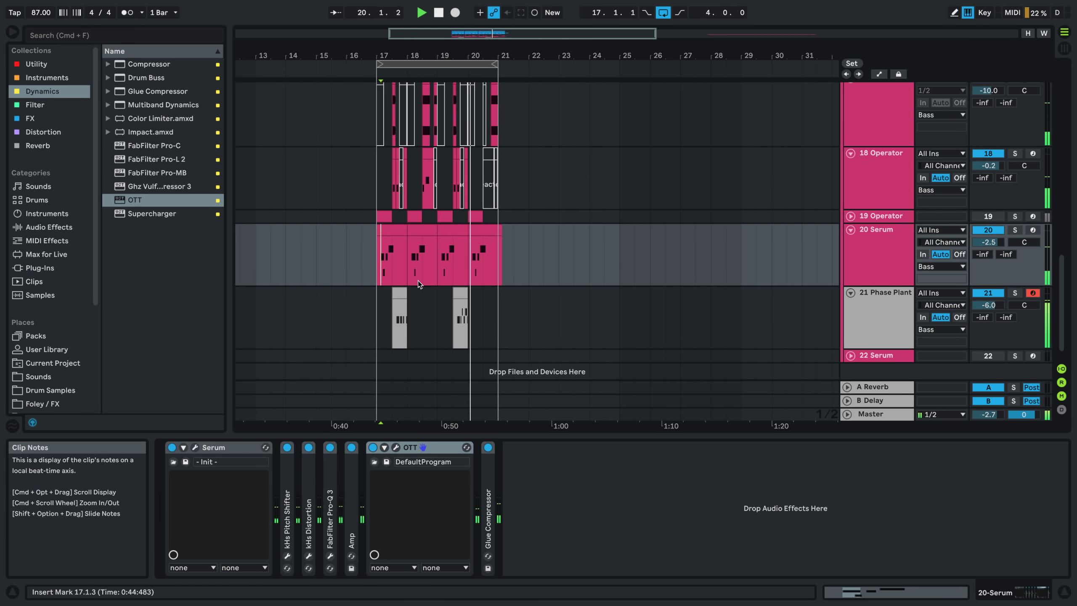
{"action": "left_click", "coordinate": [399, 293]}
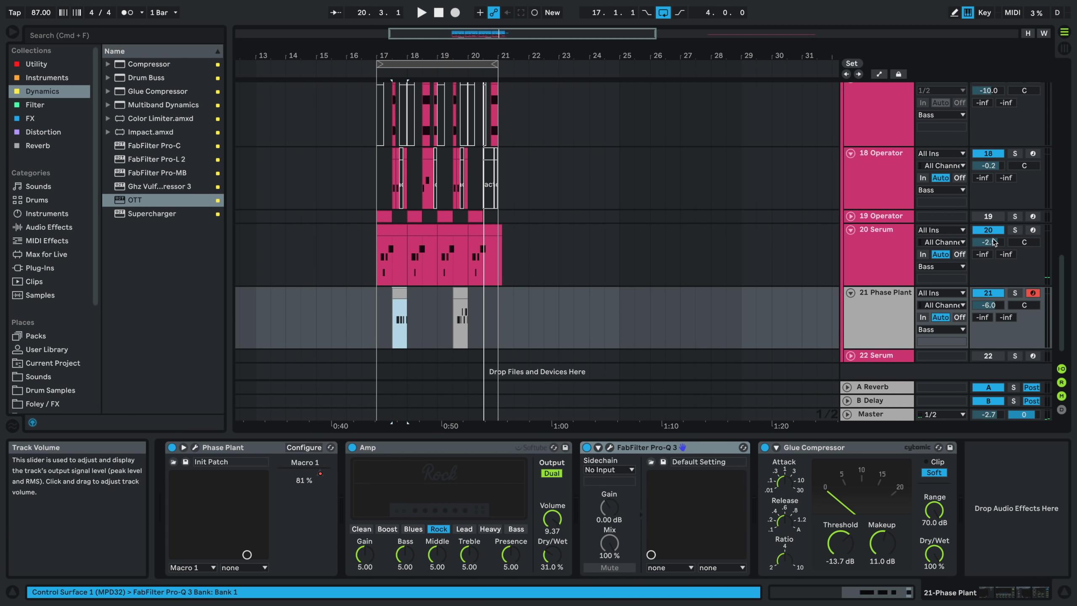
{"action": "key", "text": "space"}
- Solo the 21 Phase Plant track and add OTT between its FabFilter Pro-Q 3 and Glue Compressor
{"action": "left_click", "coordinate": [1015, 293]}
{"action": "left_click", "coordinate": [873, 317]}
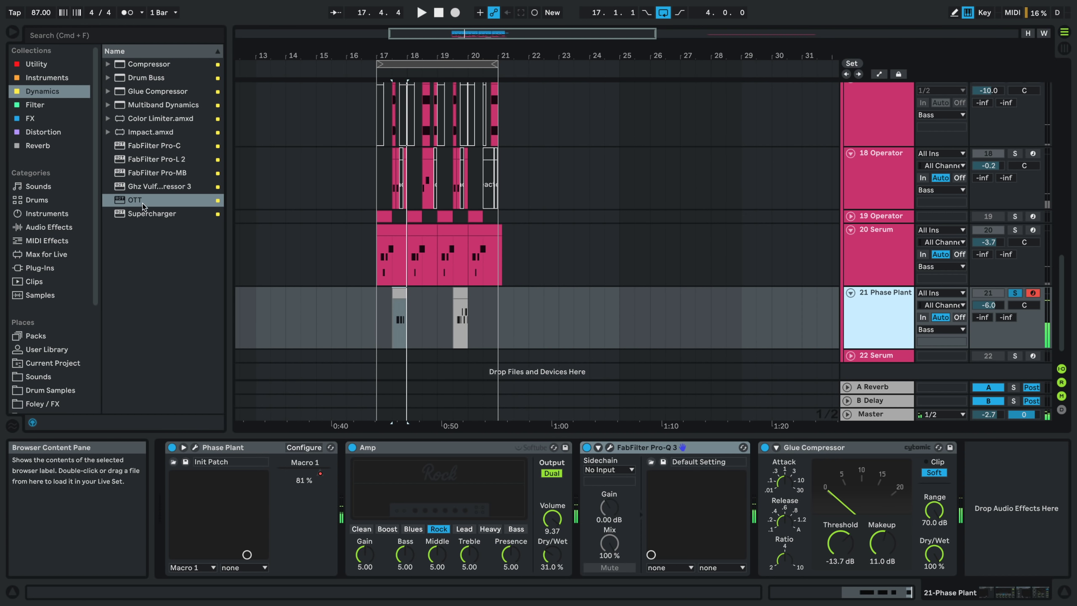
{"action": "double_click", "coordinate": [130, 199]}
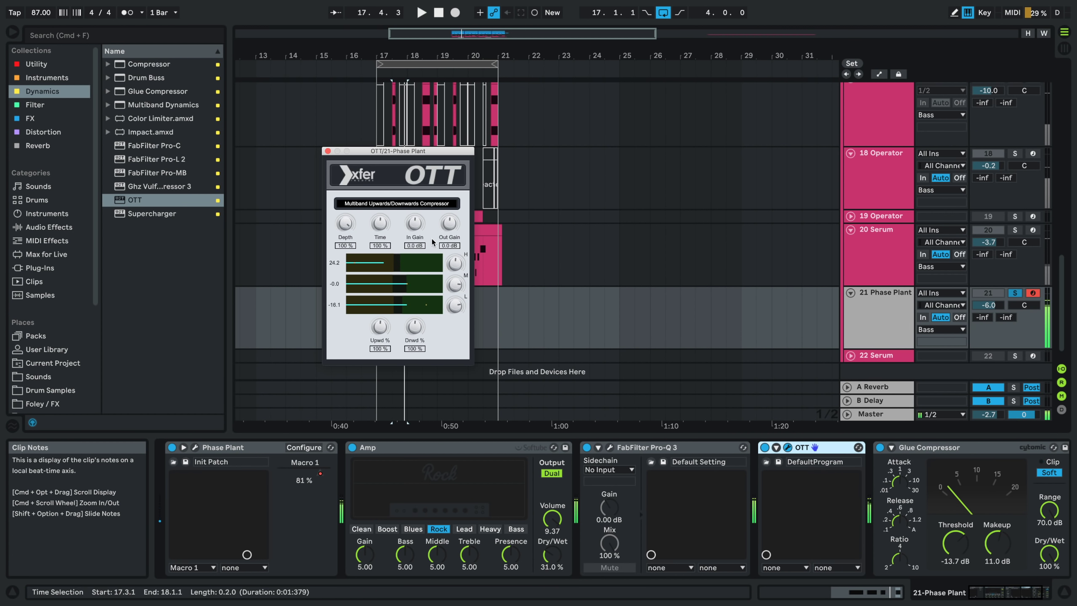
- Set the Phase Plant OTT's In Gain to 15.7 dB and Depth to 64 %, unsolo the track, and play the loop
{"action": "left_click_drag", "start_coordinate": [416, 223], "coordinate": [418, 201]}
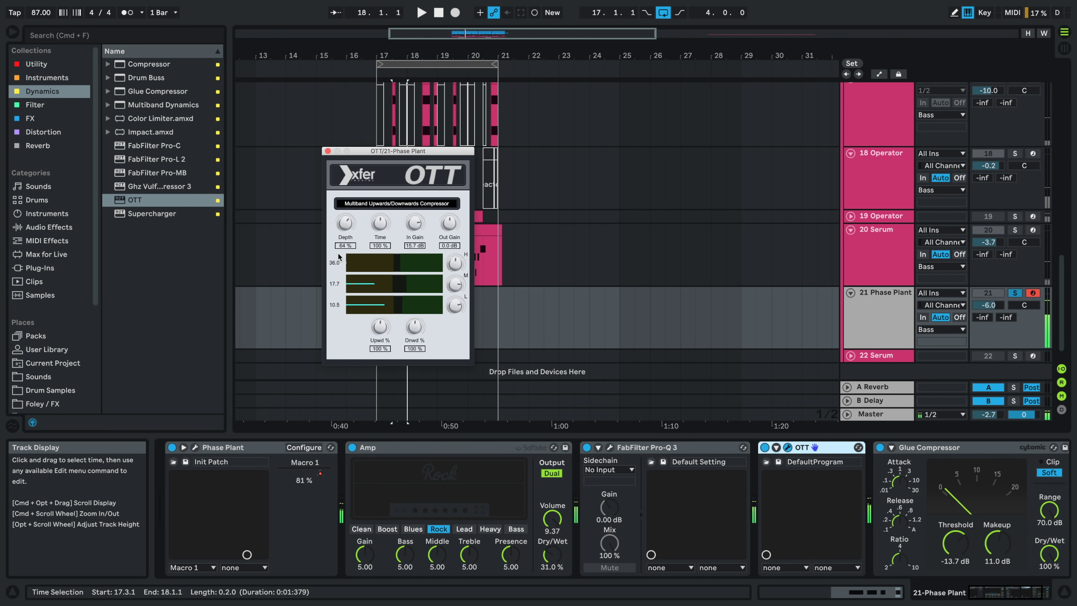
{"action": "left_click", "coordinate": [1015, 293]}
{"action": "key", "text": "space"}
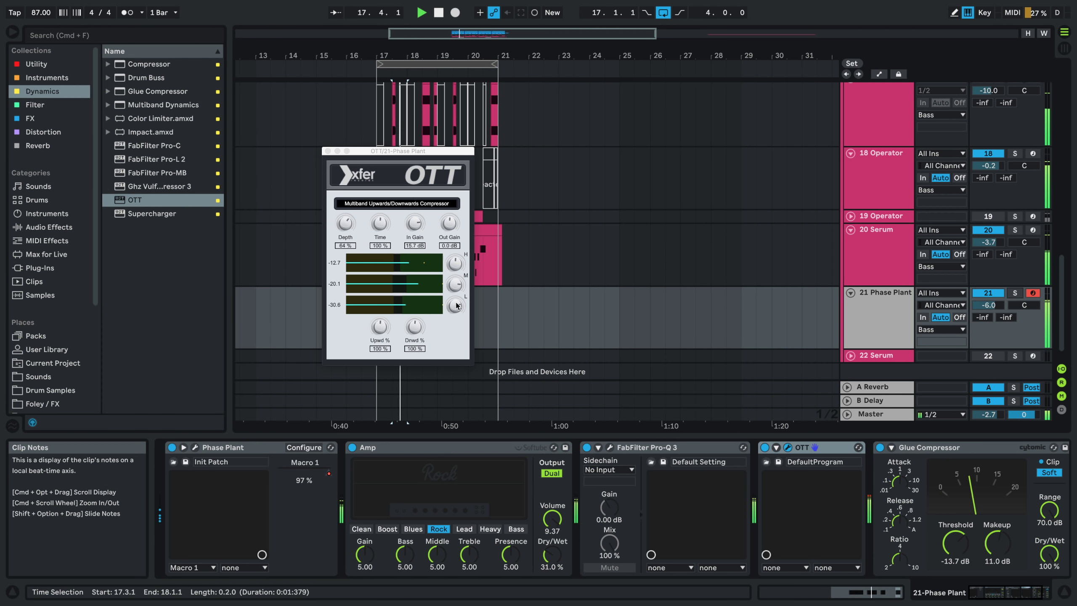
{"action": "left_click", "coordinate": [451, 282]}
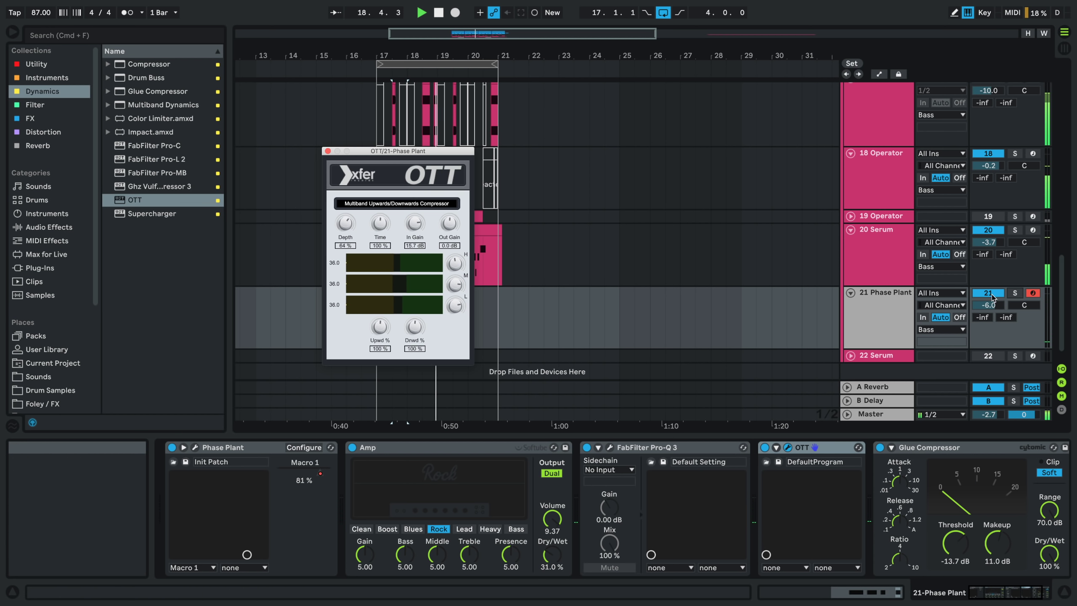
- Set the 21 Phase Plant track's volume to -5.4 dB while the loop plays
{"action": "left_click_drag", "start_coordinate": [988, 305], "coordinate": [988, 307]}
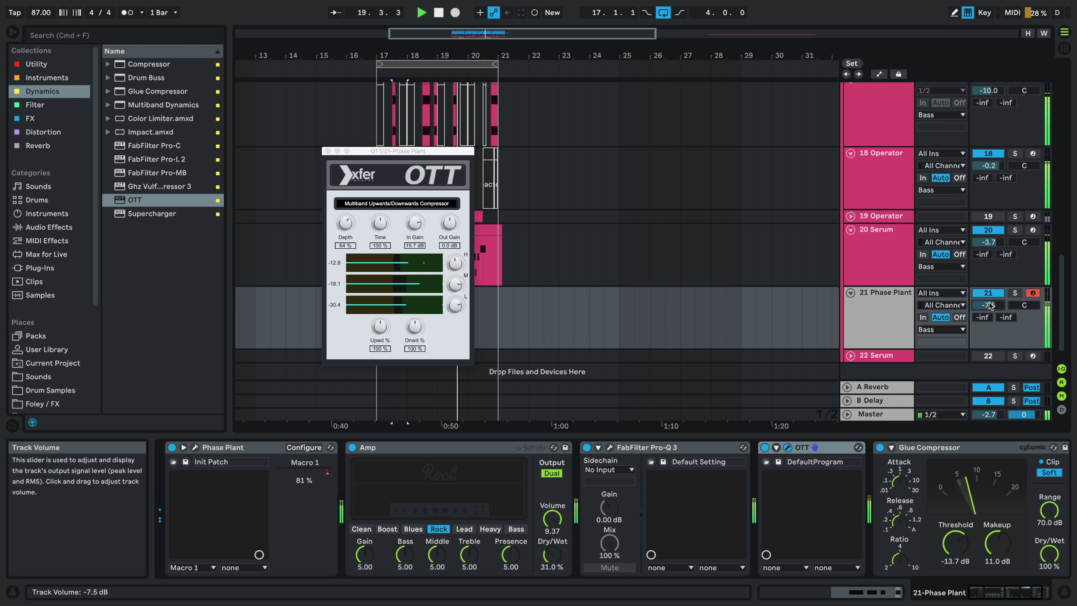
{"action": "left_click_drag", "start_coordinate": [989, 307], "coordinate": [988, 303]}
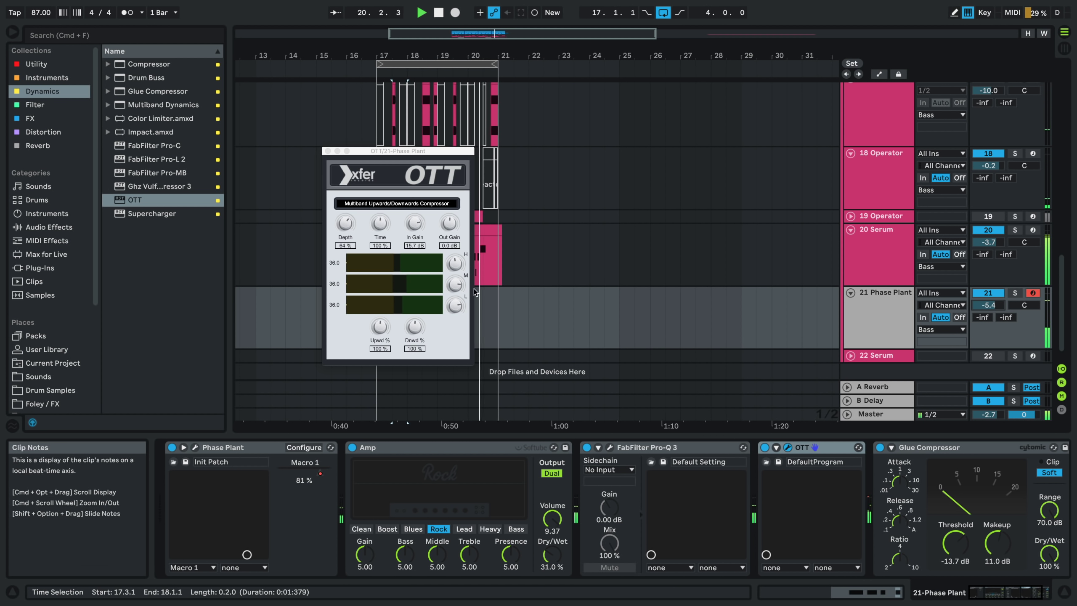
{"action": "left_click", "coordinate": [454, 267]}
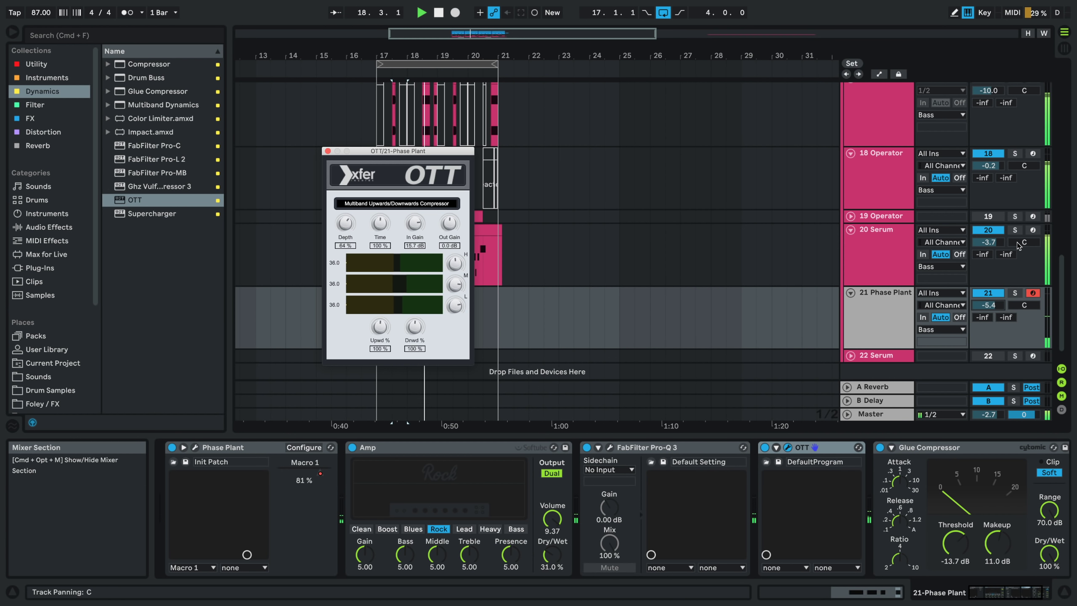
- Select and solo the 20 Serum track, and play it from 17.1.1
{"action": "left_click", "coordinate": [876, 232]}
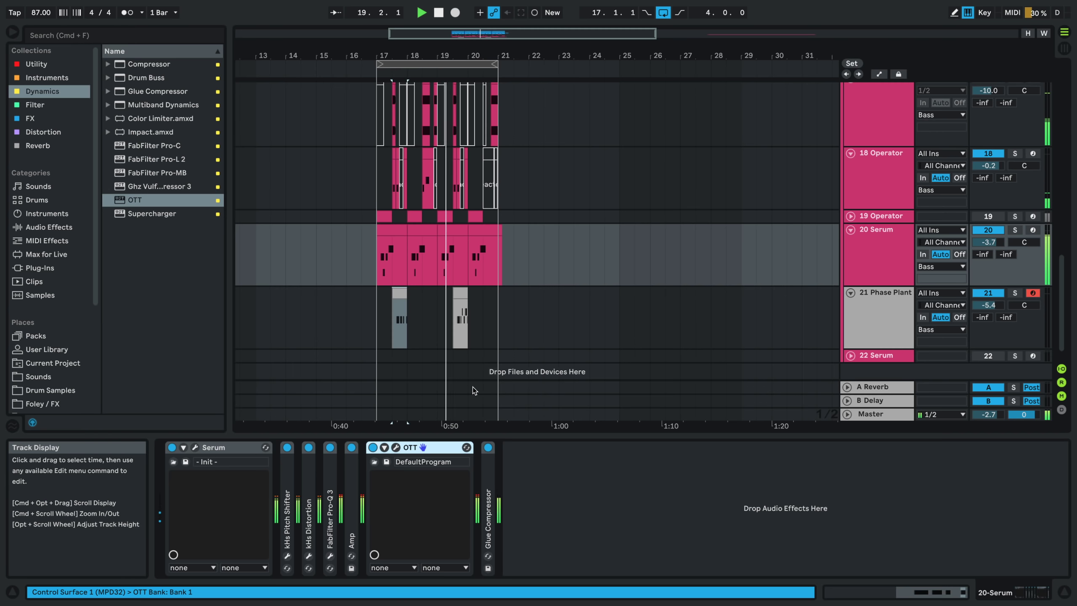
{"action": "left_click", "coordinate": [988, 236]}
{"action": "left_click", "coordinate": [1015, 231]}
{"action": "key", "text": "space"}
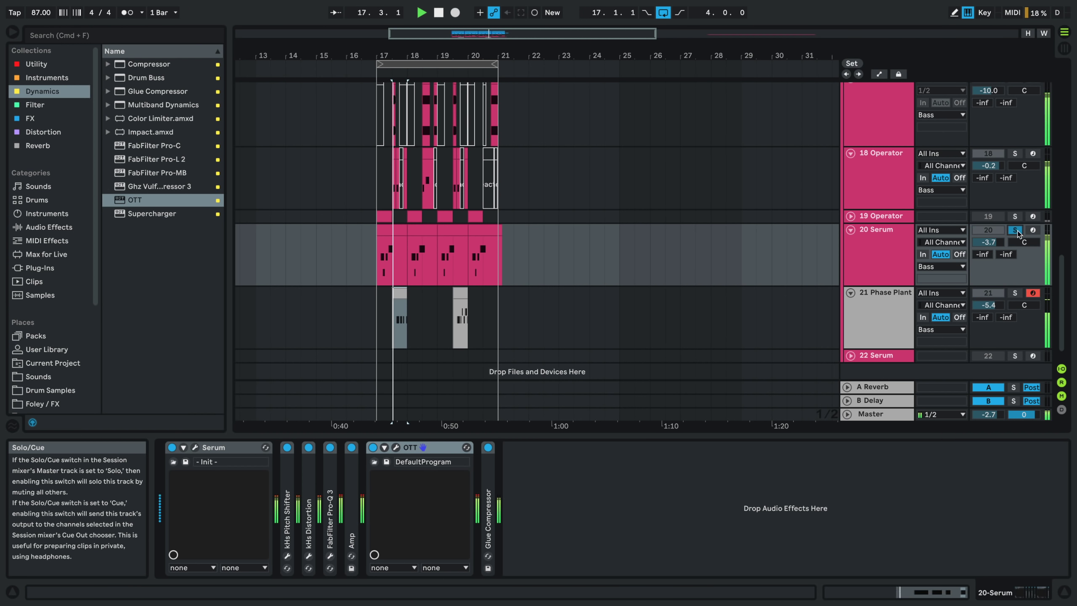
{"action": "left_click", "coordinate": [374, 276]}
{"action": "key", "text": "space"}
{"action": "key", "text": "space"}
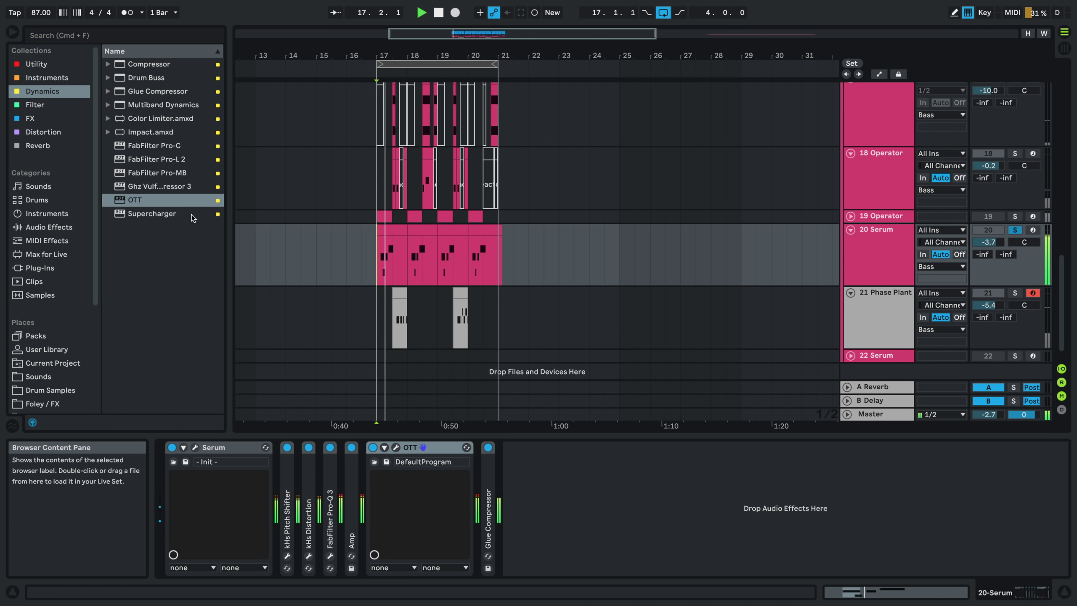
- Show the Distortion collection, place the insert marker at 17.1.1, and open Serum on the 20 Serum track
{"action": "left_click", "coordinate": [43, 131]}
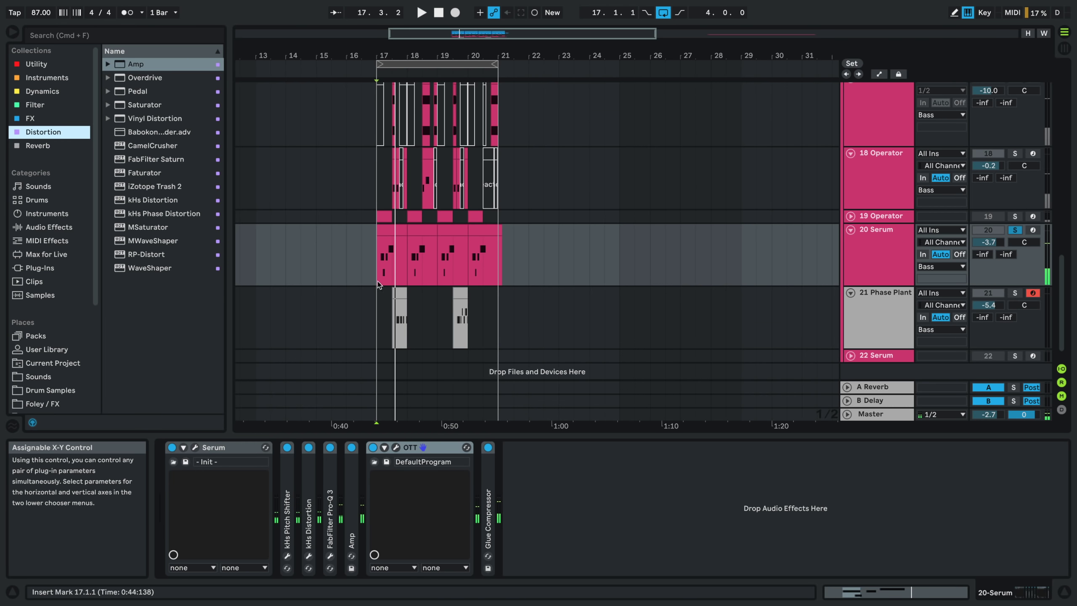
{"action": "left_click", "coordinate": [376, 260]}
{"action": "left_click", "coordinate": [195, 447]}
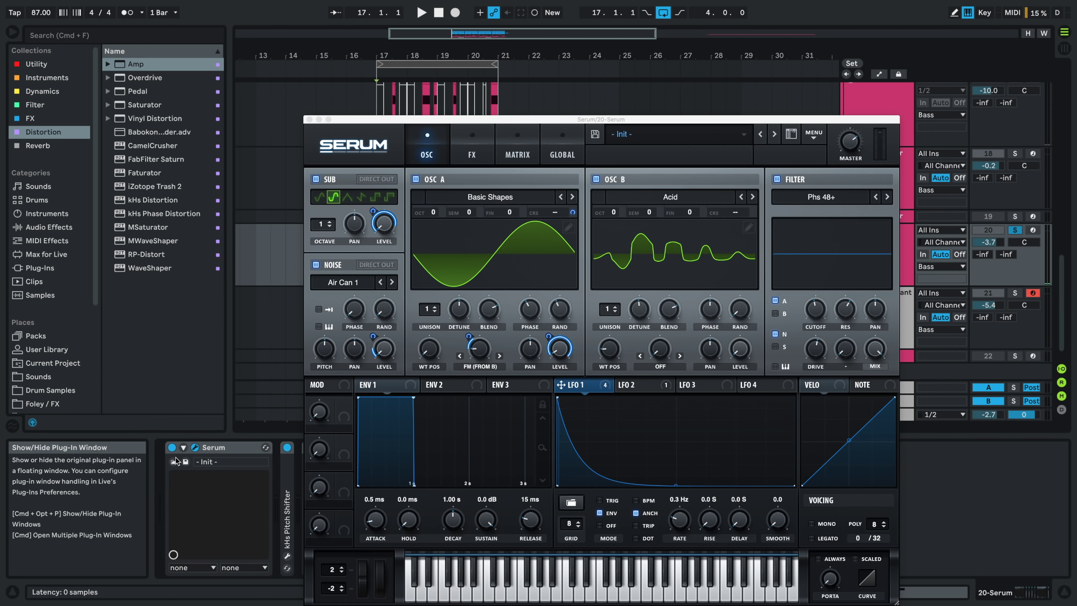
- Try other noise samples in Serum, including CymLoop and Air Can 5, and return to Air Can 1
{"action": "left_click", "coordinate": [392, 282]}
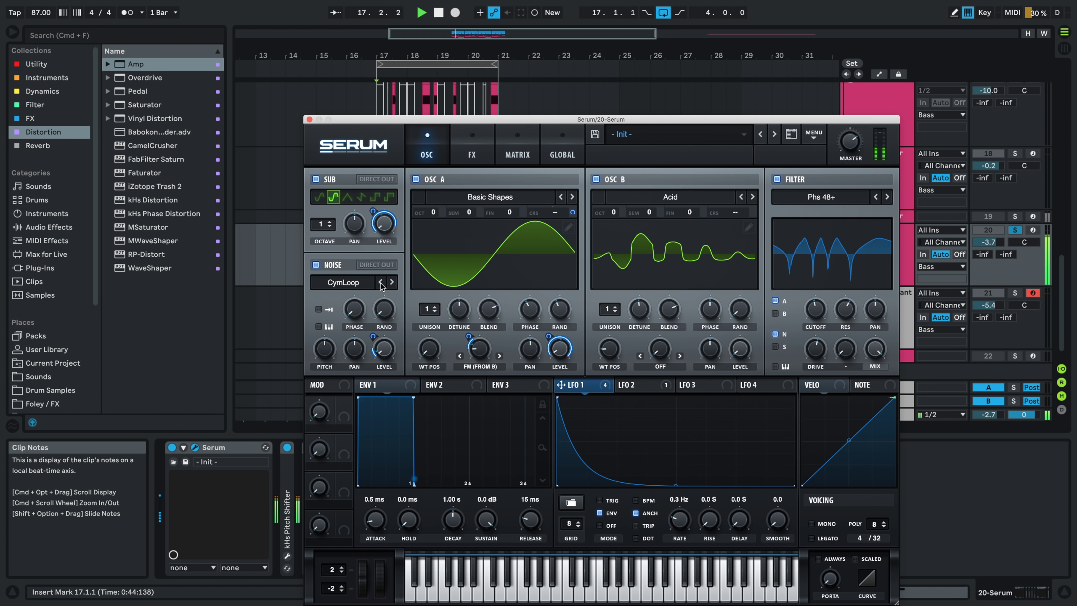
{"action": "key", "text": "space"}
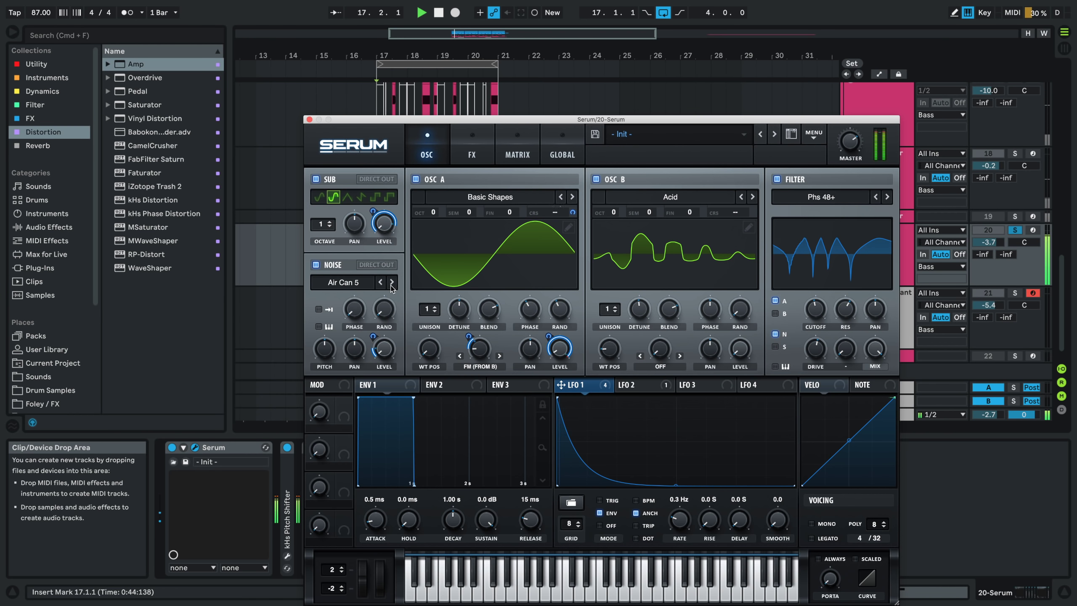
{"action": "left_click", "coordinate": [382, 282]}
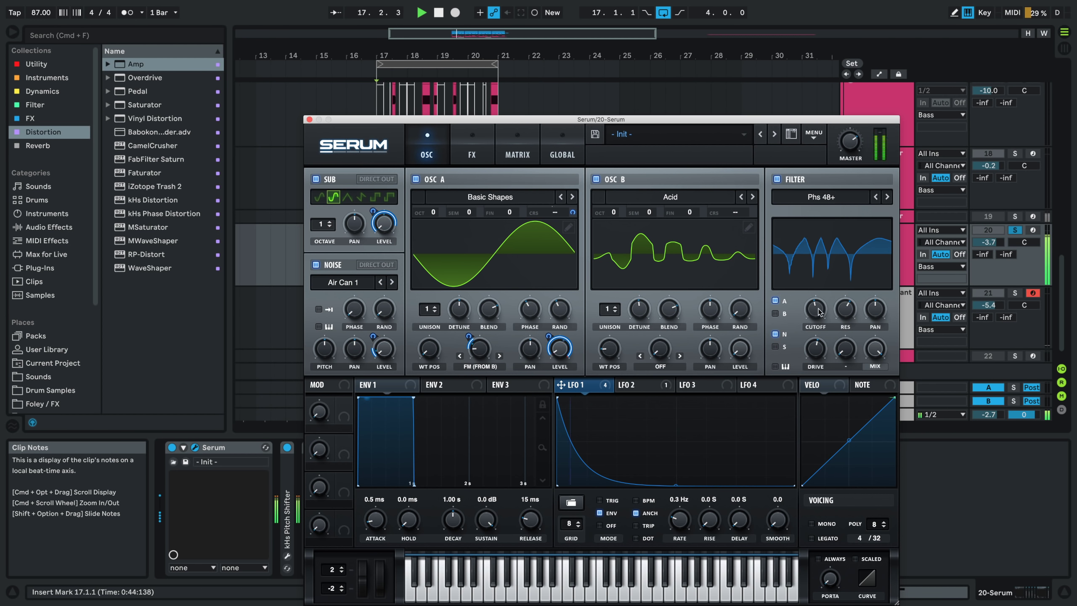
- Adjust Serum's filter cutoff, unsolo the 20 Serum track, and replay the loop
{"action": "left_click_drag", "start_coordinate": [818, 312], "coordinate": [801, 297]}
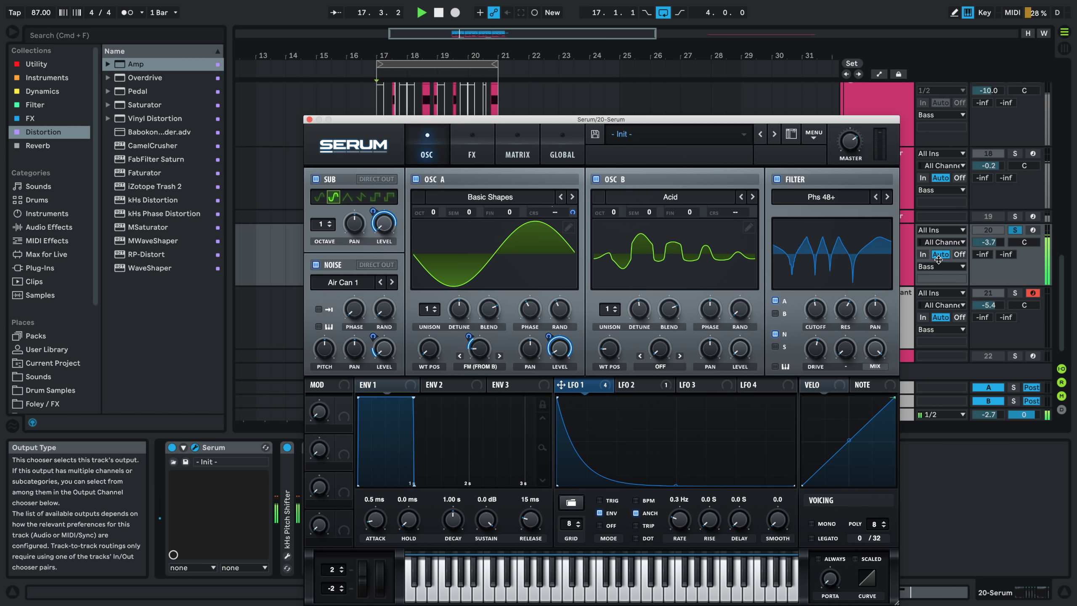
{"action": "key", "text": "space"}
{"action": "left_click", "coordinate": [1014, 233]}
{"action": "left_click", "coordinate": [1014, 236]}
{"action": "key", "text": "space"}
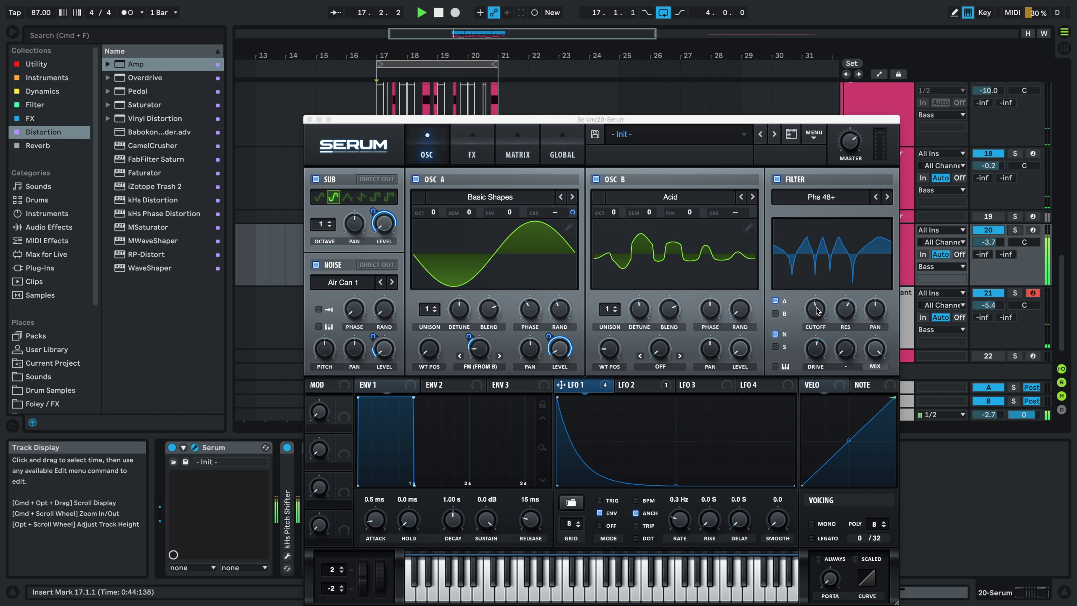
- Sweep Serum's filter cutoff down to 189 Hz and back up to 442 Hz, fine-tuning it against the full loop
{"action": "mouse_move", "coordinate": [815, 308]}
{"action": "left_mouse_down"}
{"action": "mouse_move", "coordinate": [810, 316]}
{"action": "mouse_move", "coordinate": [810, 288]}
{"action": "mouse_move", "coordinate": [801, 306]}
{"action": "left_mouse_up"}
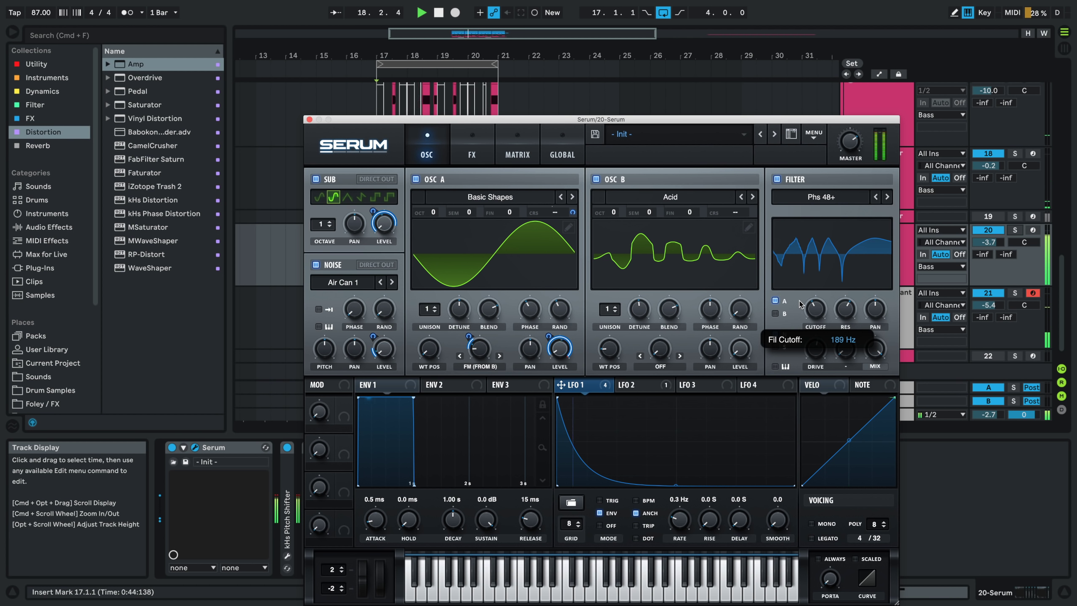
{"action": "mouse_move", "coordinate": [800, 304]}
{"action": "left_mouse_down"}
{"action": "mouse_move", "coordinate": [801, 295]}
{"action": "mouse_move", "coordinate": [814, 302]}
{"action": "left_mouse_up"}
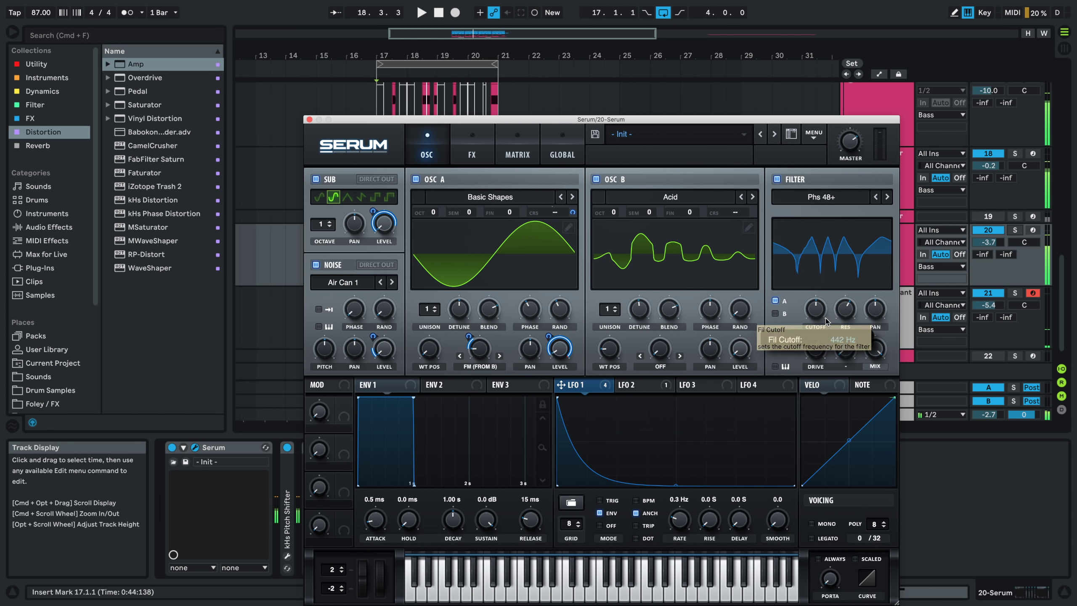
{"action": "left_click_drag", "start_coordinate": [829, 316], "coordinate": [826, 319]}
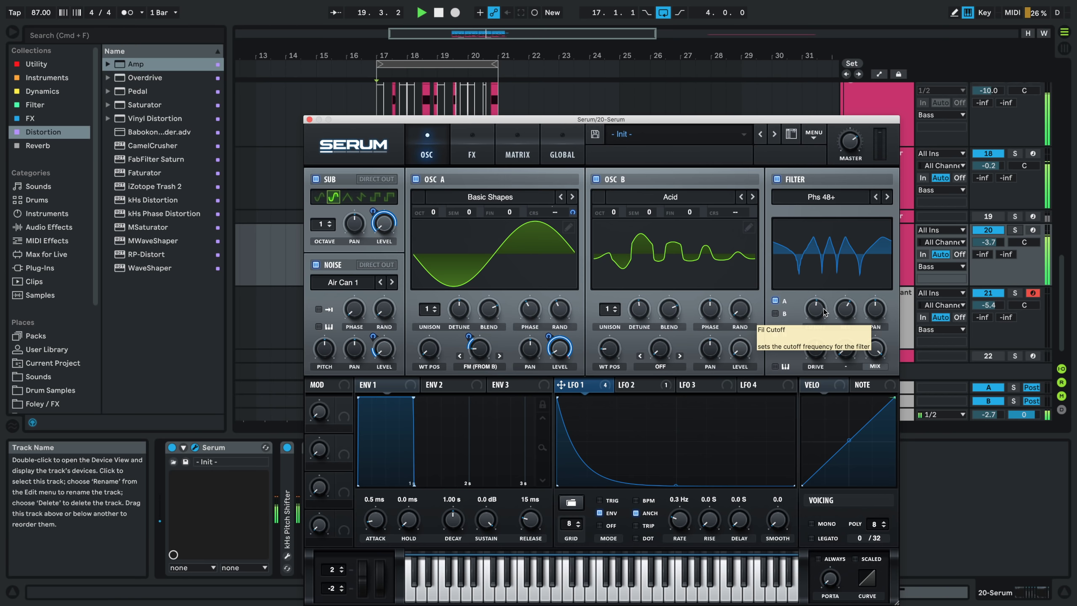
- Fine-tune Serum's filter cutoff while the loop plays, and close the Serum window
{"action": "left_click_drag", "start_coordinate": [825, 312], "coordinate": [813, 318]}
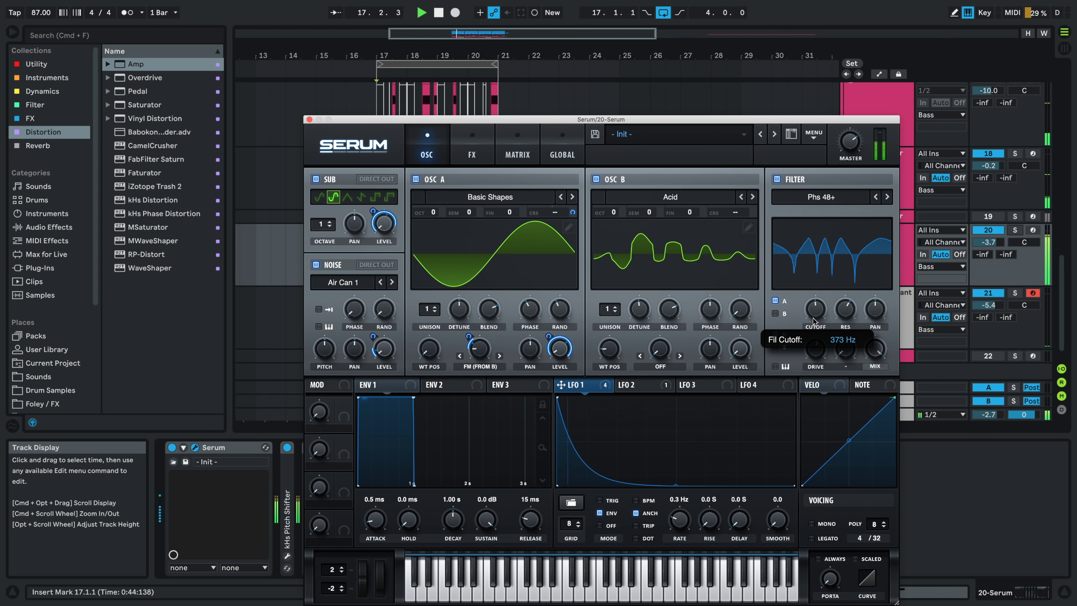
{"action": "left_click_drag", "start_coordinate": [821, 308], "coordinate": [821, 306]}
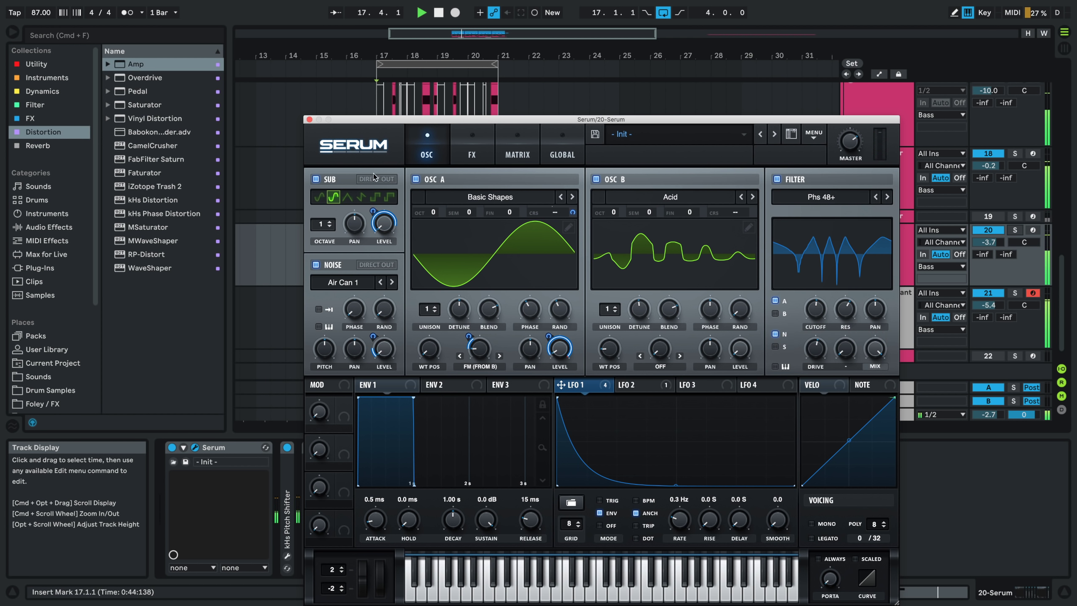
{"action": "left_click", "coordinate": [310, 119]}
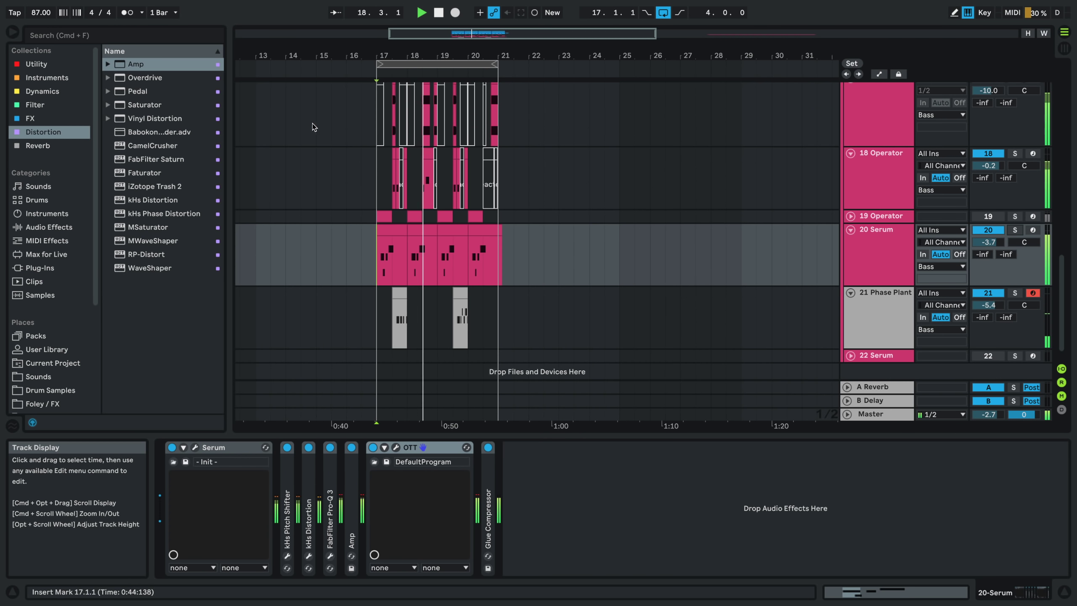
- Show the 20 Serum track's Fil Cutoff automation, lower it to 0.47 before bar 19, and play from 17.1.1
{"action": "left_click", "coordinate": [415, 235]}
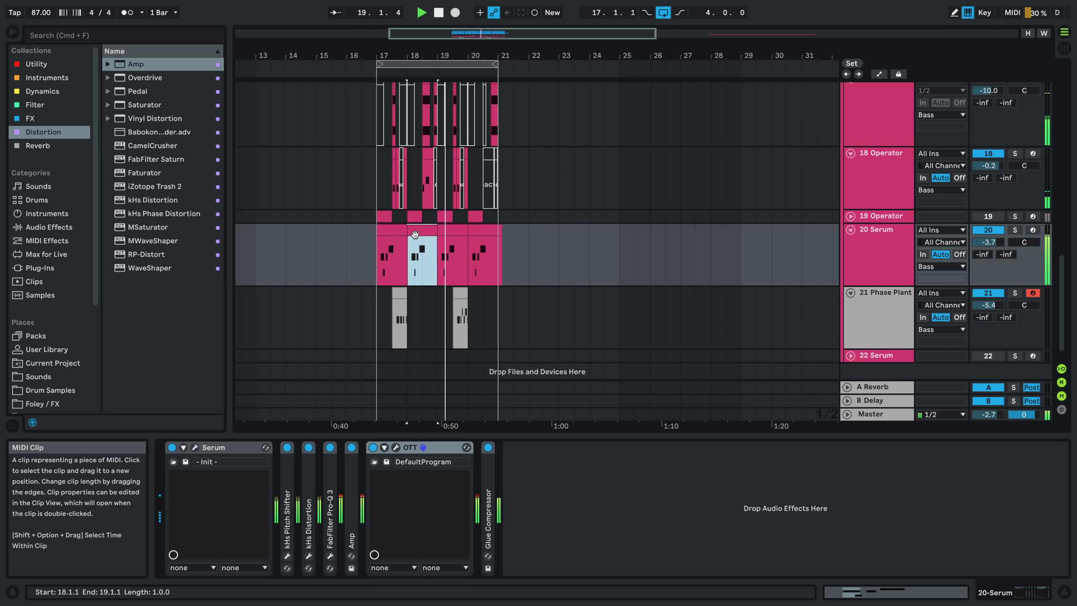
{"action": "key", "text": "a"}
{"action": "left_click", "coordinate": [437, 260]}
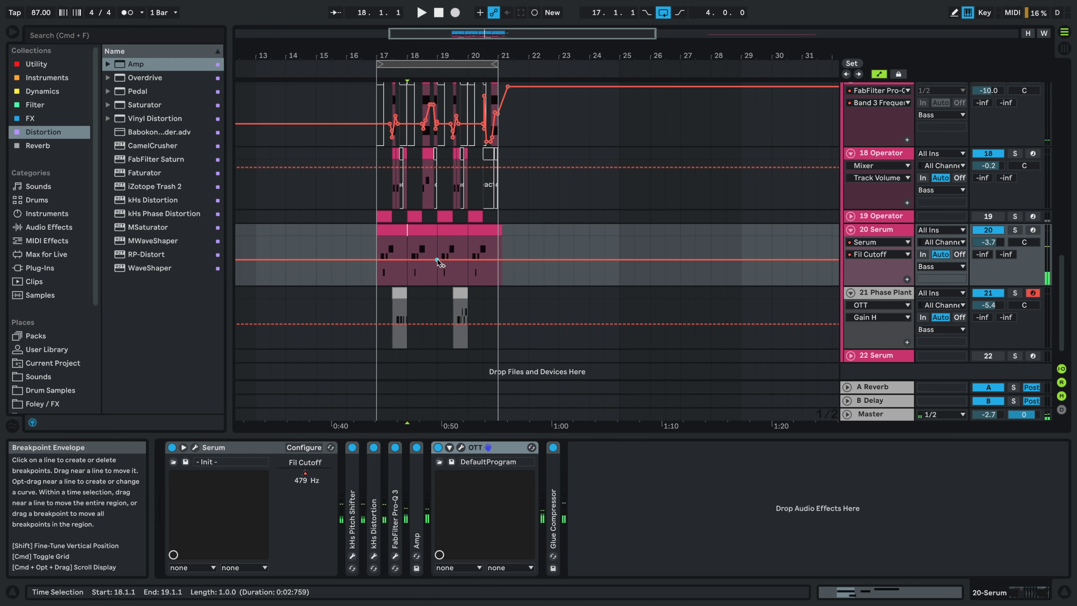
{"action": "left_click_drag", "start_coordinate": [437, 260], "coordinate": [437, 262]}
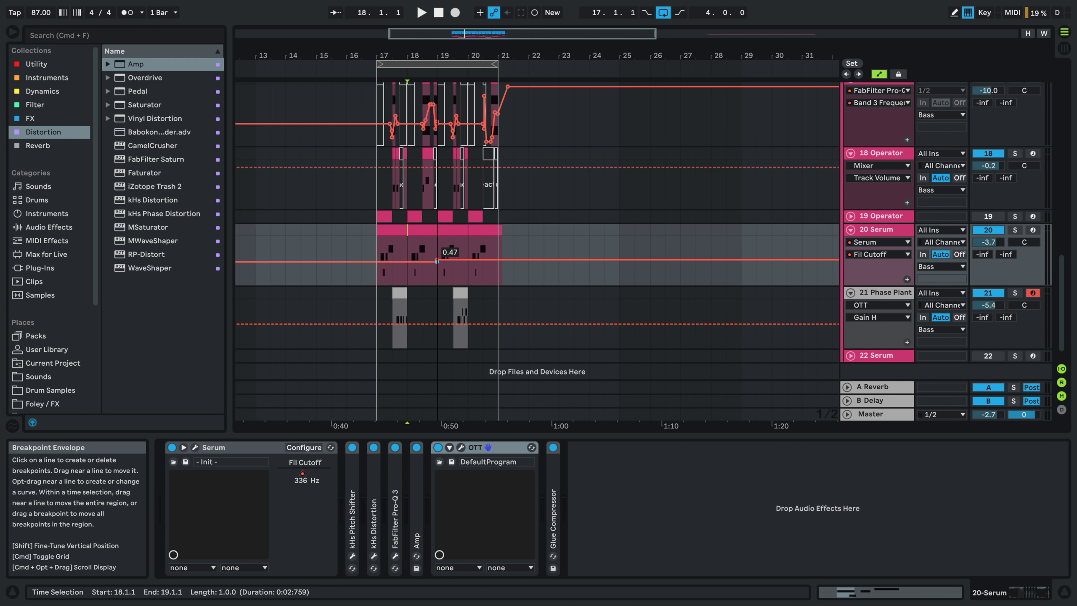
{"action": "left_click", "coordinate": [367, 243]}
{"action": "left_click", "coordinate": [375, 244]}
{"action": "key", "text": "space"}
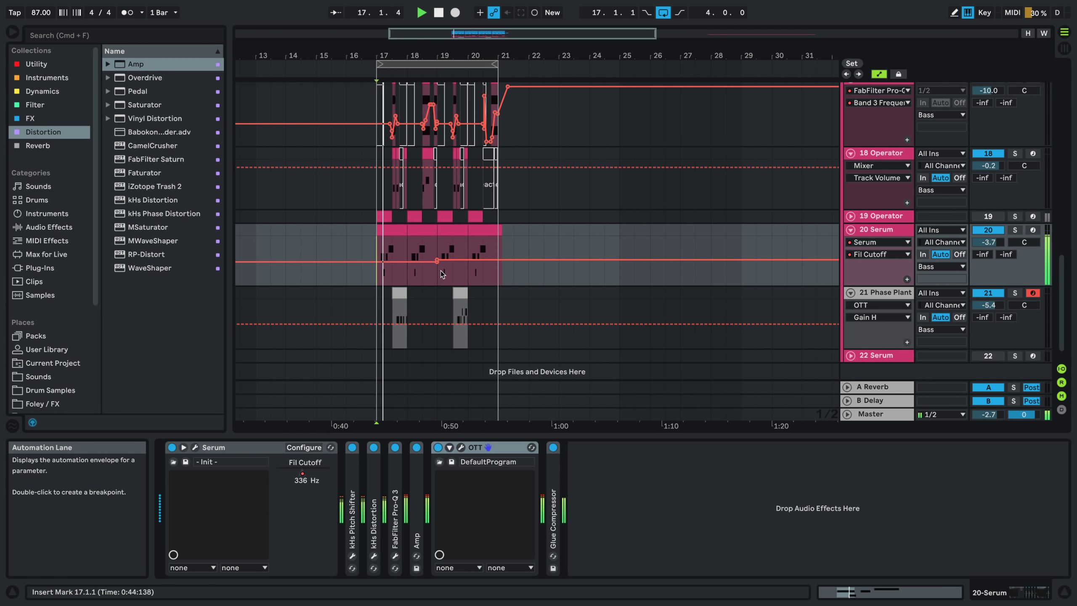
- Lower the Fil Cutoff automation before bar 19 to 0.43, enlarge the 20 Serum track, and replay from 17.1.1
{"action": "left_click_drag", "start_coordinate": [436, 265], "coordinate": [437, 263]}
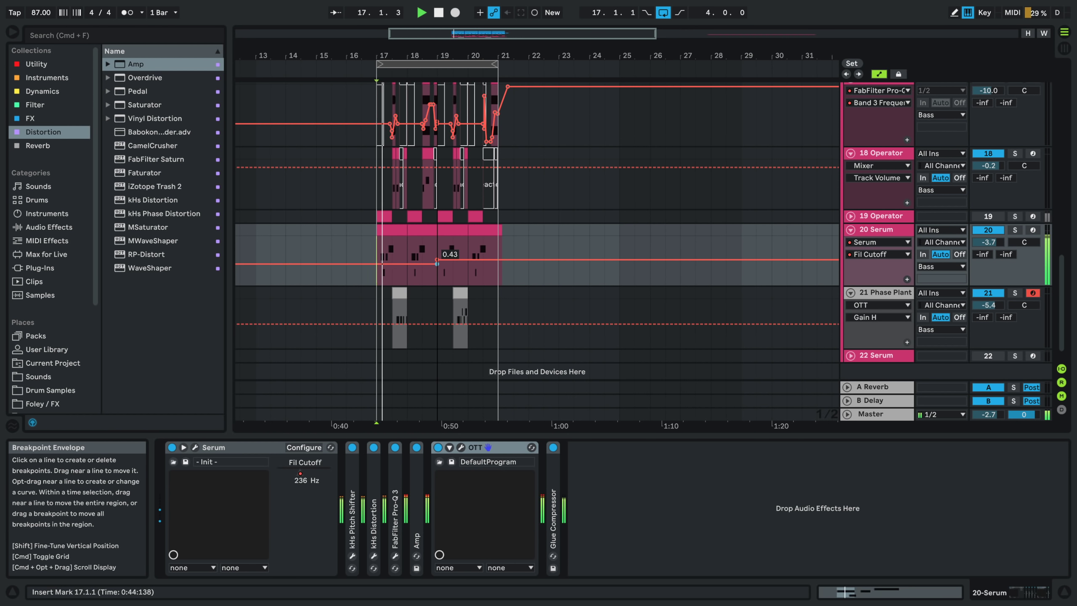
{"action": "left_click_drag", "start_coordinate": [881, 285], "coordinate": [881, 347]}
{"action": "key", "text": "space"}
{"action": "scroll", "coordinate": [423, 293], "scroll_direction": "up", "scroll_amount": 6}
{"action": "left_click", "coordinate": [282, 288]}
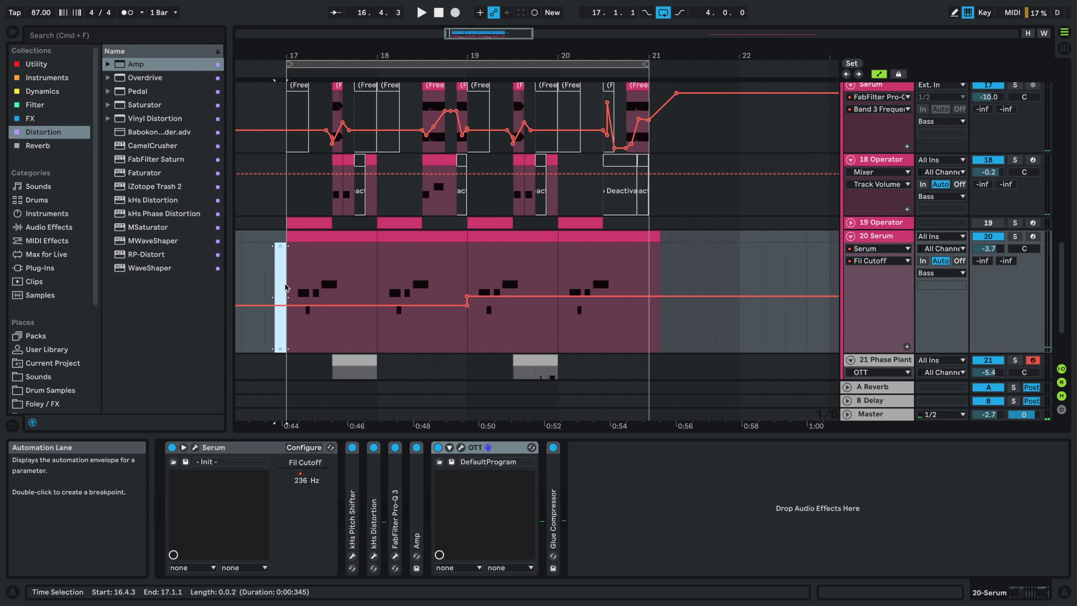
{"action": "left_click", "coordinate": [287, 278]}
{"action": "key", "text": "space"}
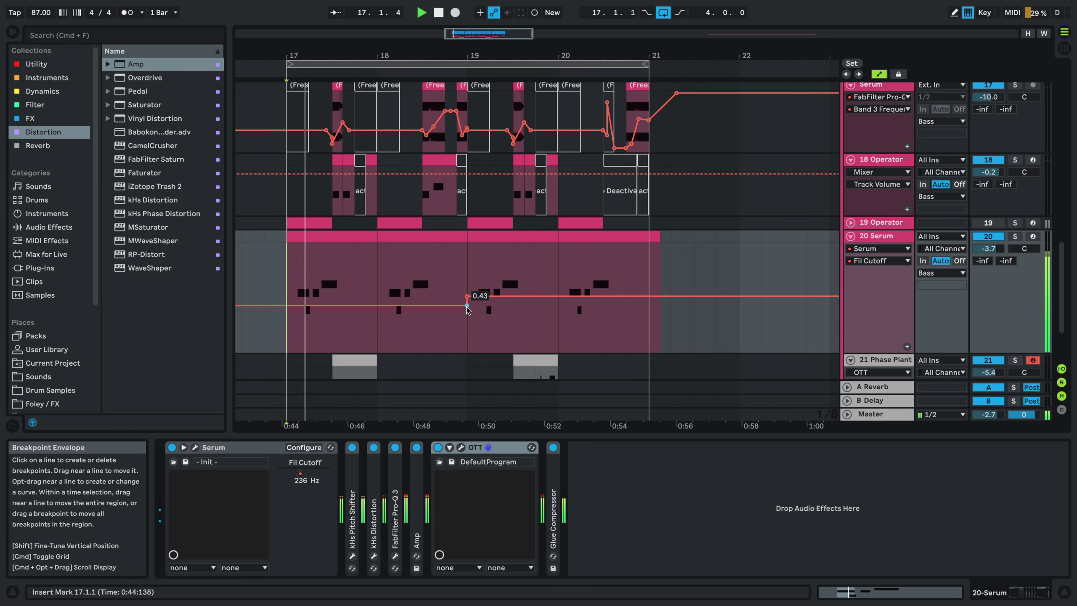
- Fine-tune the Fil Cutoff level before bar 19 between 0.46 and 0.44, settling on 0.45
{"action": "mouse_move", "coordinate": [467, 305]}
{"action": "left_mouse_down"}
{"action": "mouse_move", "coordinate": [467, 274]}
{"action": "mouse_move", "coordinate": [467, 301]}
{"action": "left_mouse_up"}
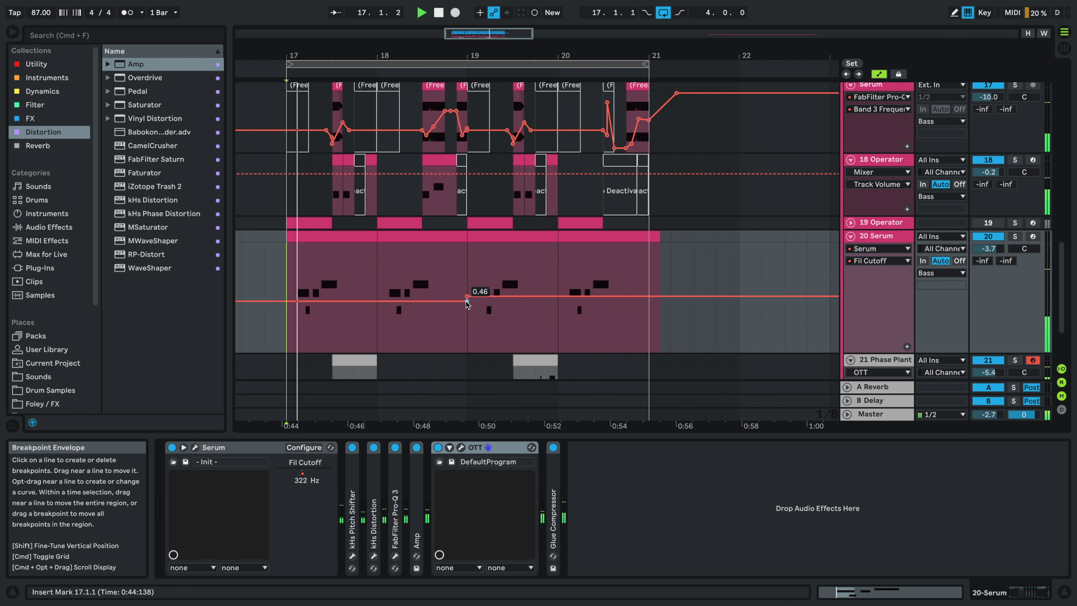
{"action": "mouse_move", "coordinate": [462, 304]}
{"action": "left_mouse_down"}
{"action": "mouse_move", "coordinate": [467, 290]}
{"action": "mouse_move", "coordinate": [467, 304]}
{"action": "left_mouse_up"}
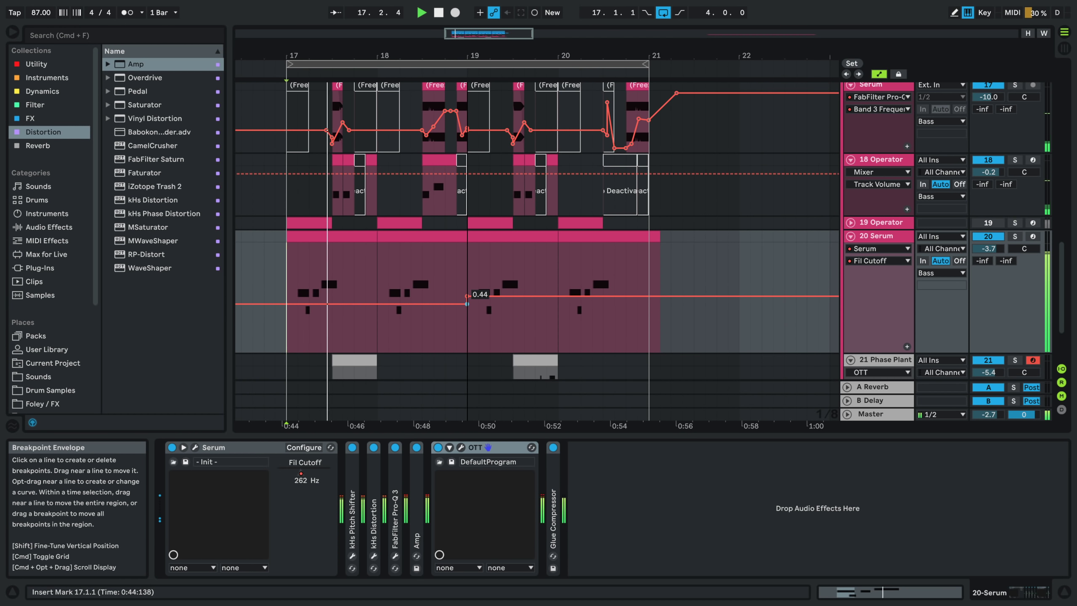
{"action": "left_click_drag", "start_coordinate": [467, 304], "coordinate": [467, 302]}
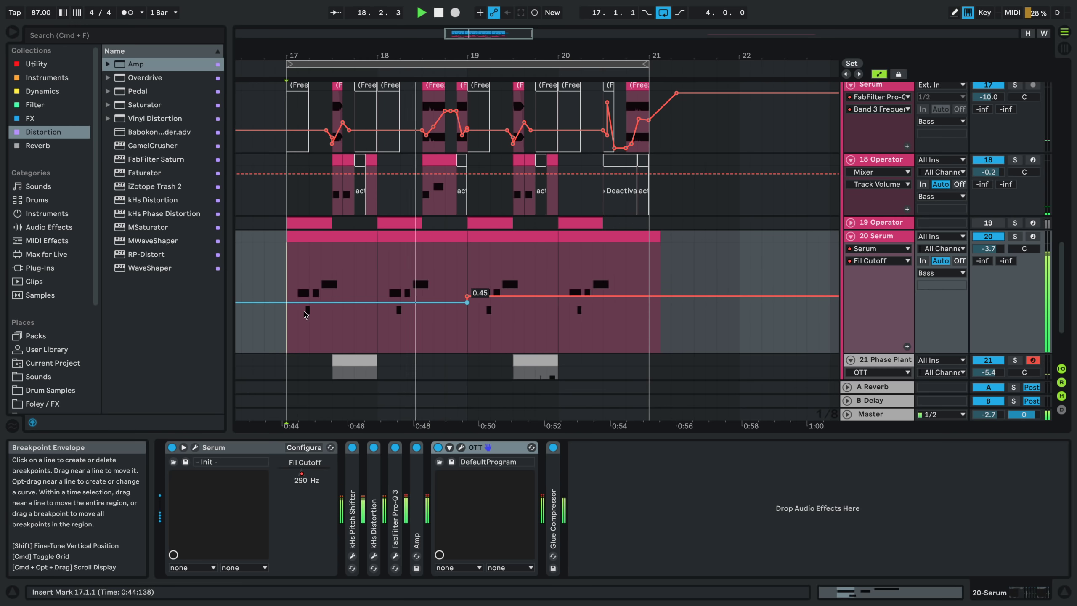
- Add Fil Cutoff breakpoints across bar 17, shaping a 0.59 peak at 17.1.3 followed by a dip
{"action": "scroll", "coordinate": [298, 307], "scroll_direction": "up", "scroll_amount": 2}
{"action": "key", "text": "space"}
{"action": "left_click", "coordinate": [290, 303]}
{"action": "left_click", "coordinate": [351, 302]}
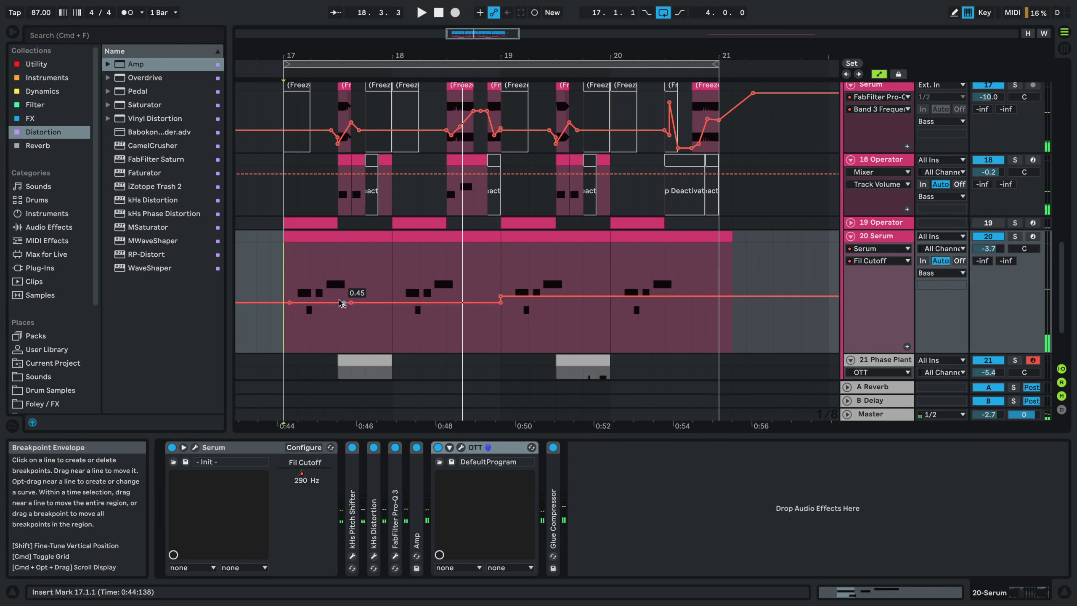
{"action": "left_click", "coordinate": [299, 313]}
{"action": "key", "text": "space"}
{"action": "key", "text": "space"}
{"action": "key", "text": "space"}
{"action": "left_click_drag", "start_coordinate": [310, 303], "coordinate": [310, 308]}
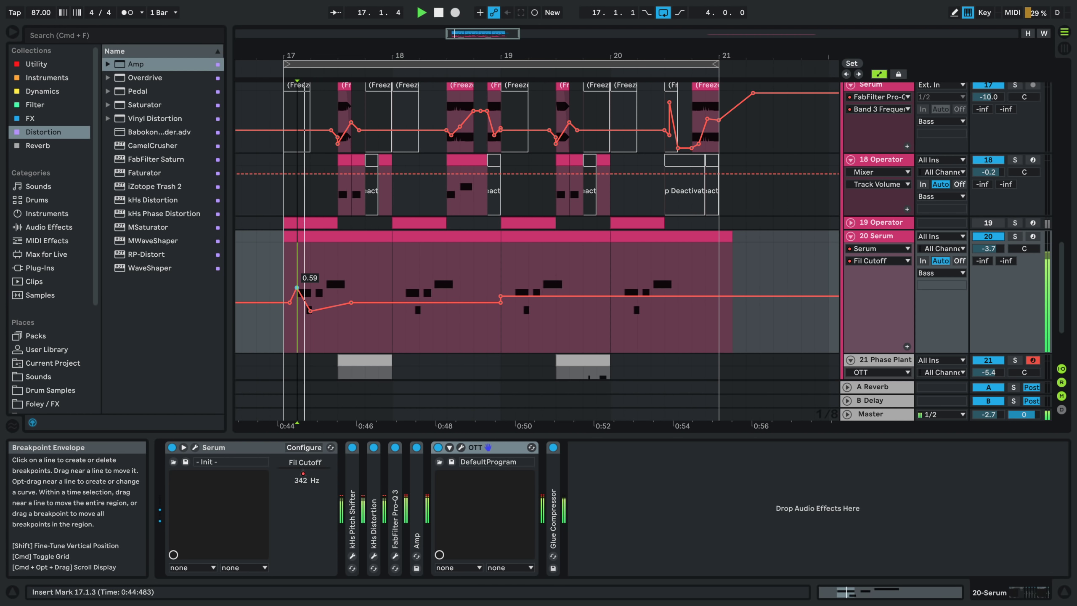
- Raise the bar 17 Fil Cutoff dip and lift the envelope's end near 17.3 to 0.49
{"action": "left_click", "coordinate": [285, 316]}
{"action": "key", "text": "space"}
{"action": "key", "text": "space"}
{"action": "left_click_drag", "start_coordinate": [323, 308], "coordinate": [324, 301]}
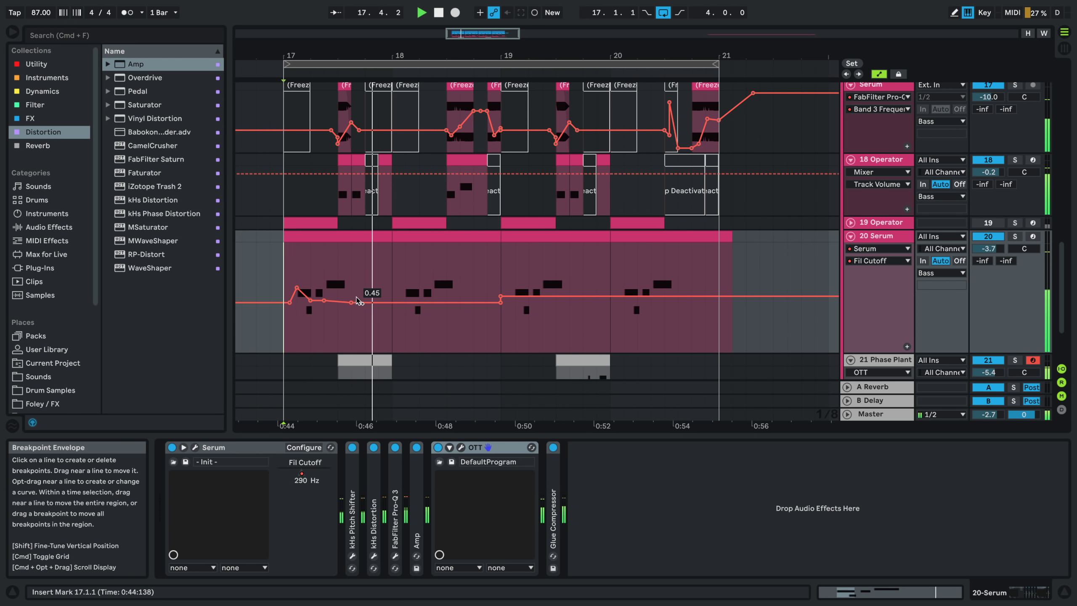
{"action": "left_click_drag", "start_coordinate": [358, 300], "coordinate": [351, 299]}
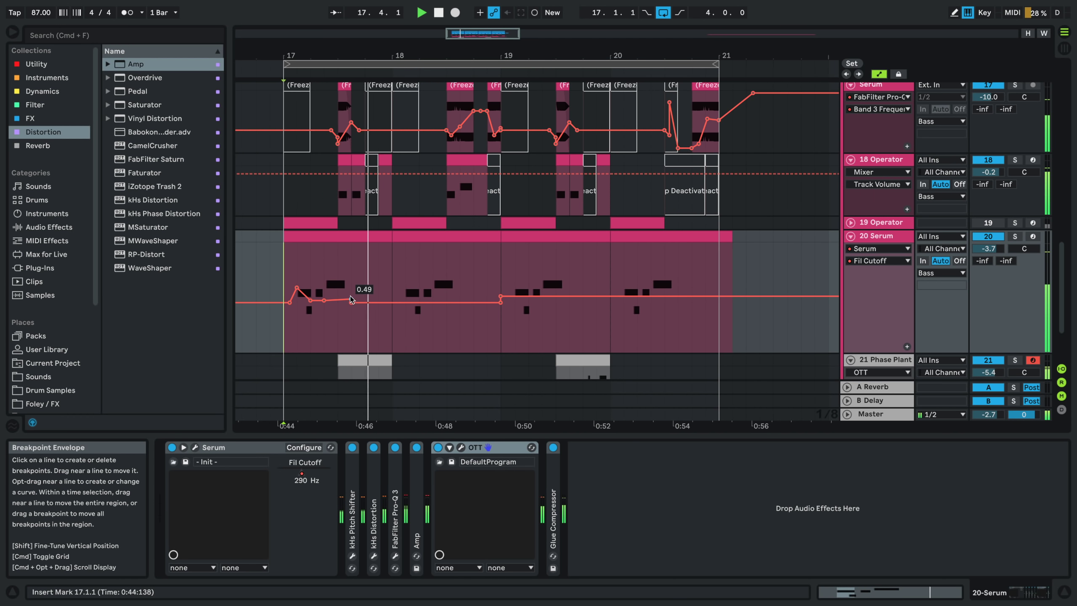
- Replay the loop from bars 18, 19 and 17, and lower the early Fil Cutoff peak in bar 17 to 0.46
{"action": "left_click", "coordinate": [391, 288]}
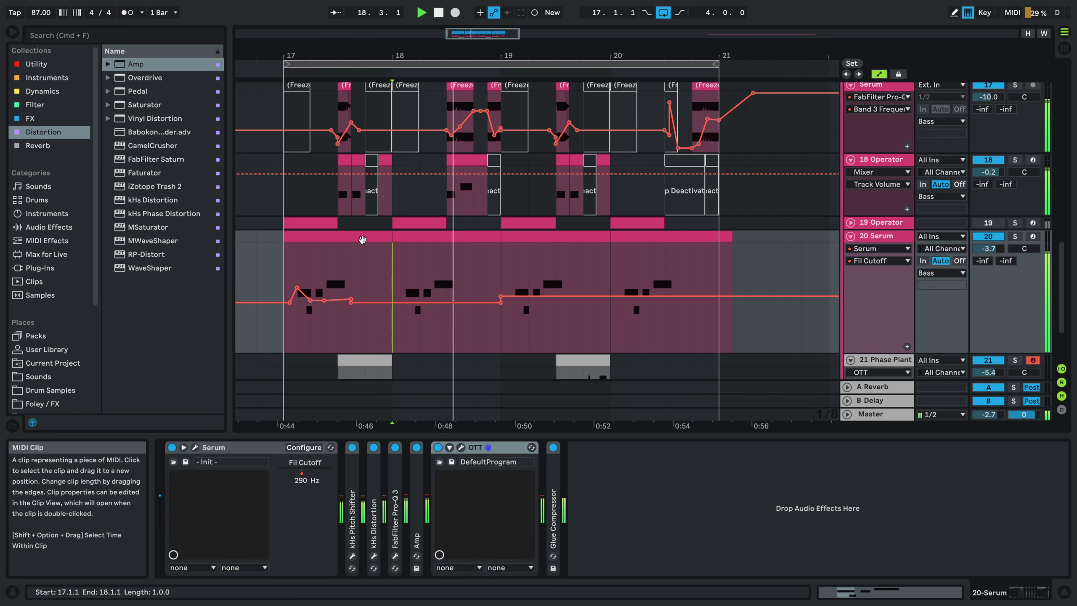
{"action": "left_click", "coordinate": [504, 272]}
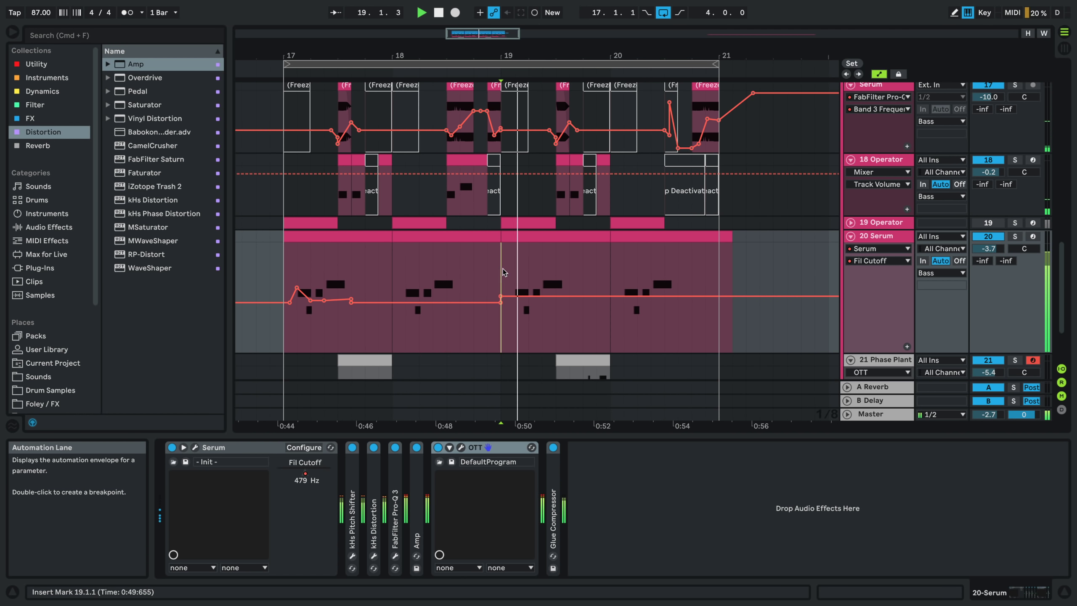
{"action": "left_click", "coordinate": [283, 273]}
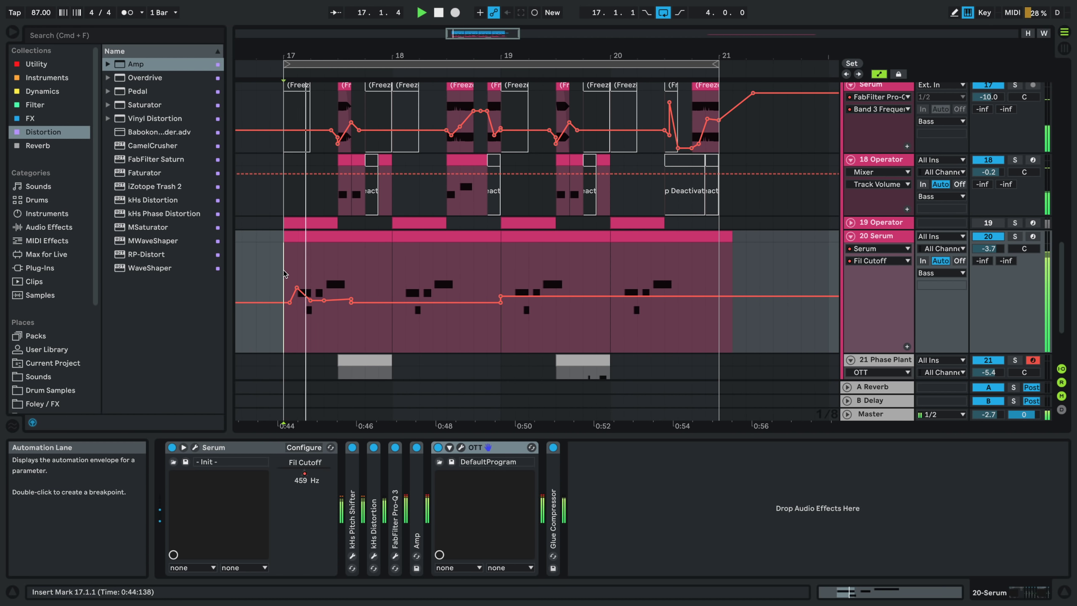
{"action": "key", "text": "space"}
{"action": "key", "text": "space"}
{"action": "left_click_drag", "start_coordinate": [297, 287], "coordinate": [297, 301]}
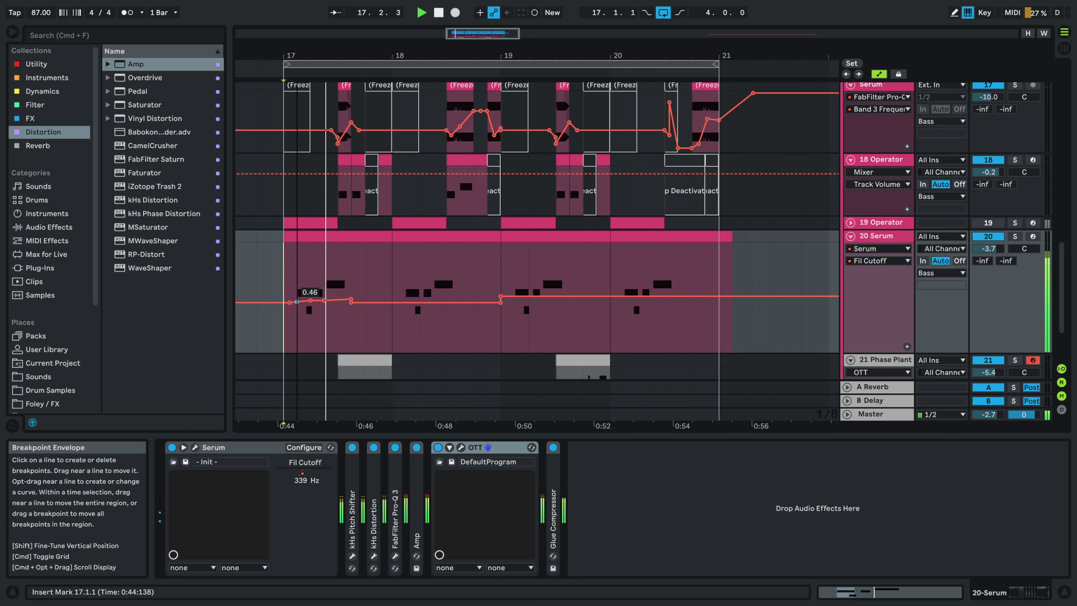
{"action": "key", "text": "space"}
{"action": "key", "text": "space"}
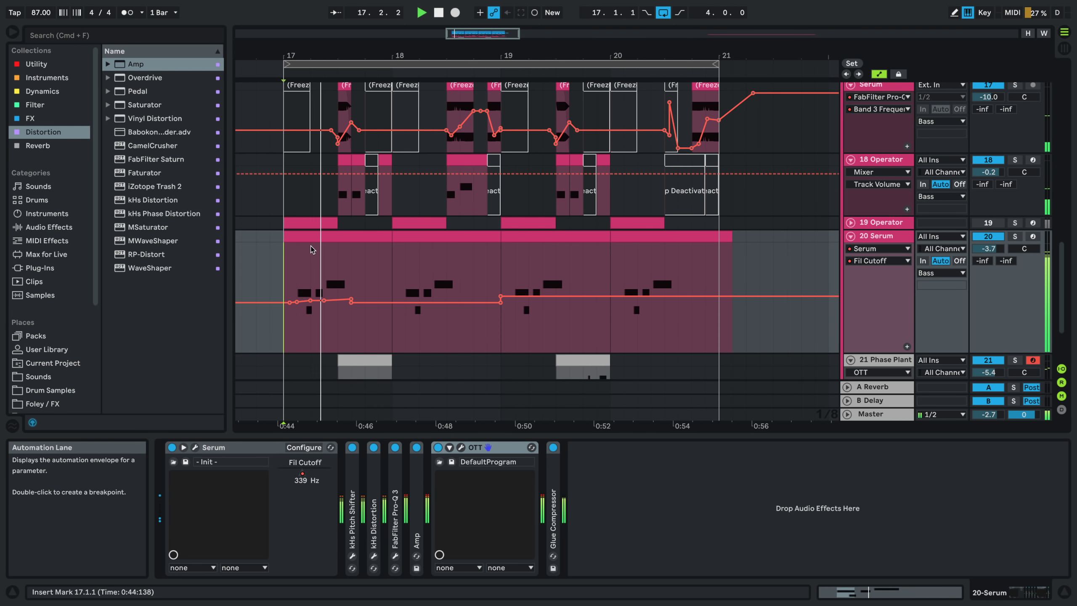
- Duplicate the bar 17 Serum clip with its Fil Cutoff automation onto bar 18, and stop playback
{"action": "left_click", "coordinate": [315, 237]}
{"action": "key", "text": "super+d"}
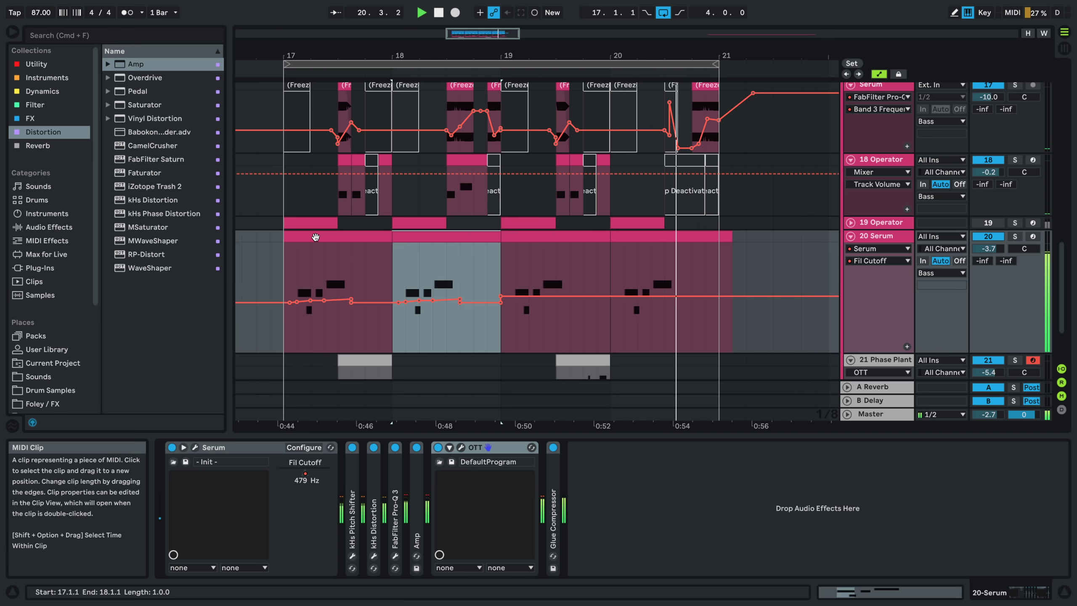
{"action": "key", "text": "space"}
- Open the second 21 Phase Plant clip's notes, close the OTT window, and enlarge the note editor
{"action": "scroll", "coordinate": [638, 349], "scroll_direction": "down", "scroll_amount": 2}
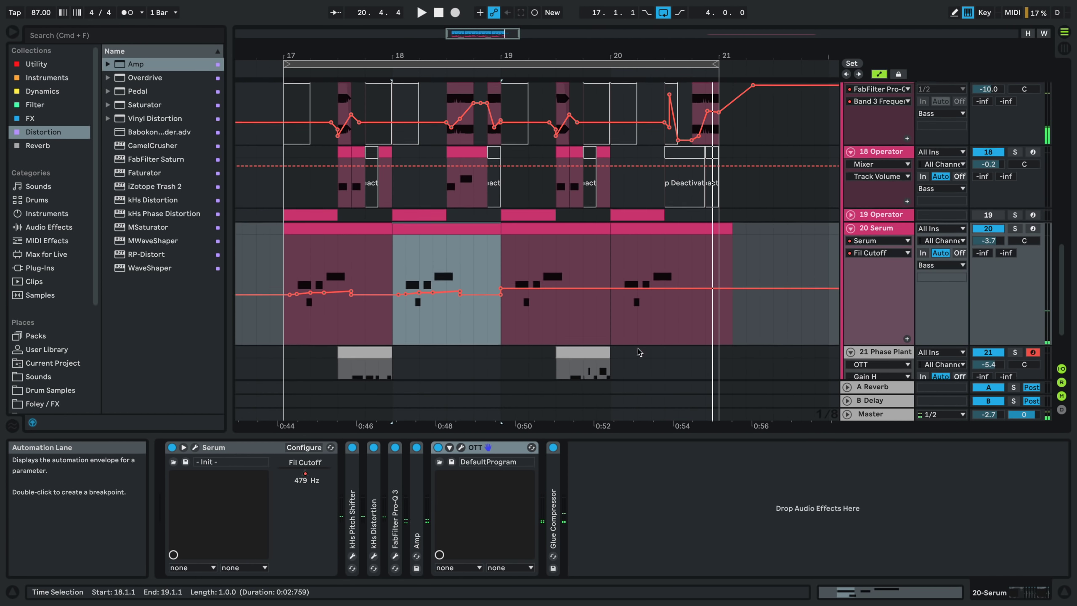
{"action": "left_click", "coordinate": [590, 333]}
{"action": "double_click", "coordinate": [590, 333]}
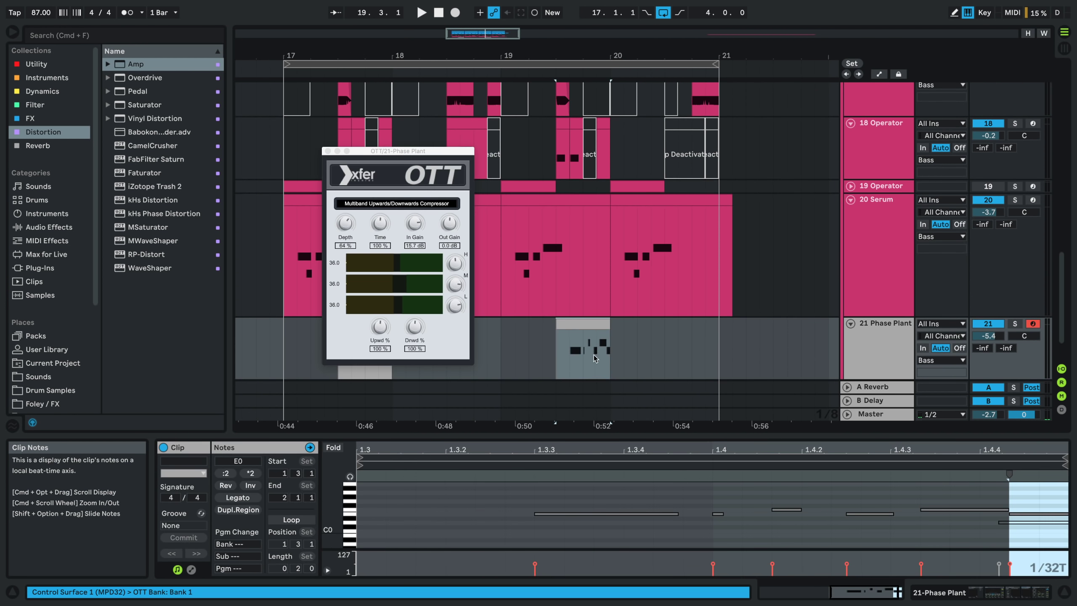
{"action": "left_click", "coordinate": [328, 151]}
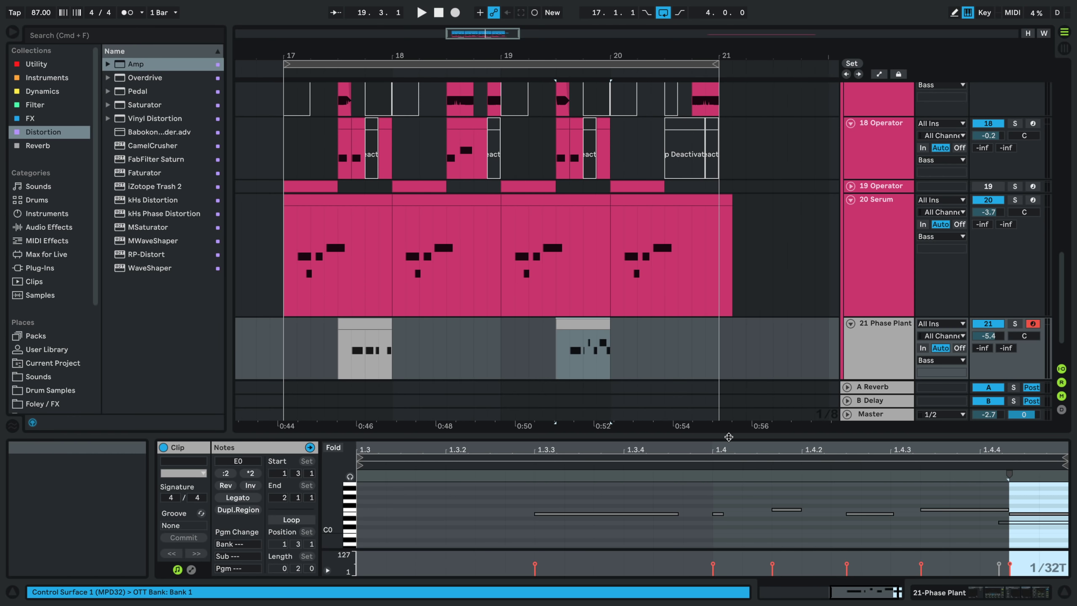
{"action": "key", "text": "space"}
{"action": "left_click_drag", "start_coordinate": [729, 436], "coordinate": [744, 298]}
{"action": "left_click", "coordinate": [789, 433]}
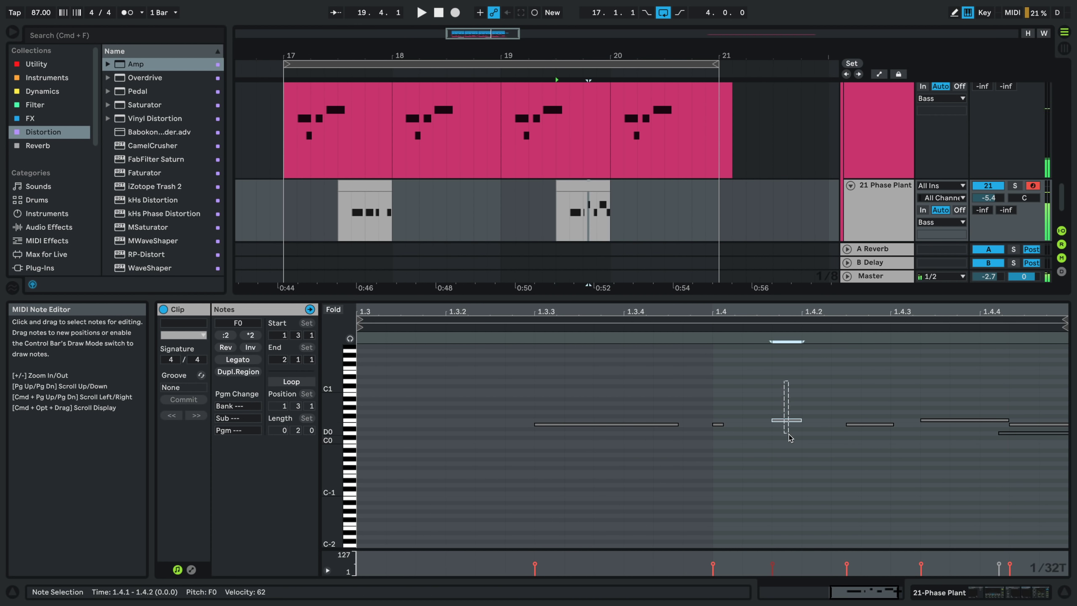
- Turn off the grid and shorten the clip's F0 note at 1.4.3 and the E0 note before it
{"action": "left_click_drag", "start_coordinate": [919, 381], "coordinate": [977, 435]}
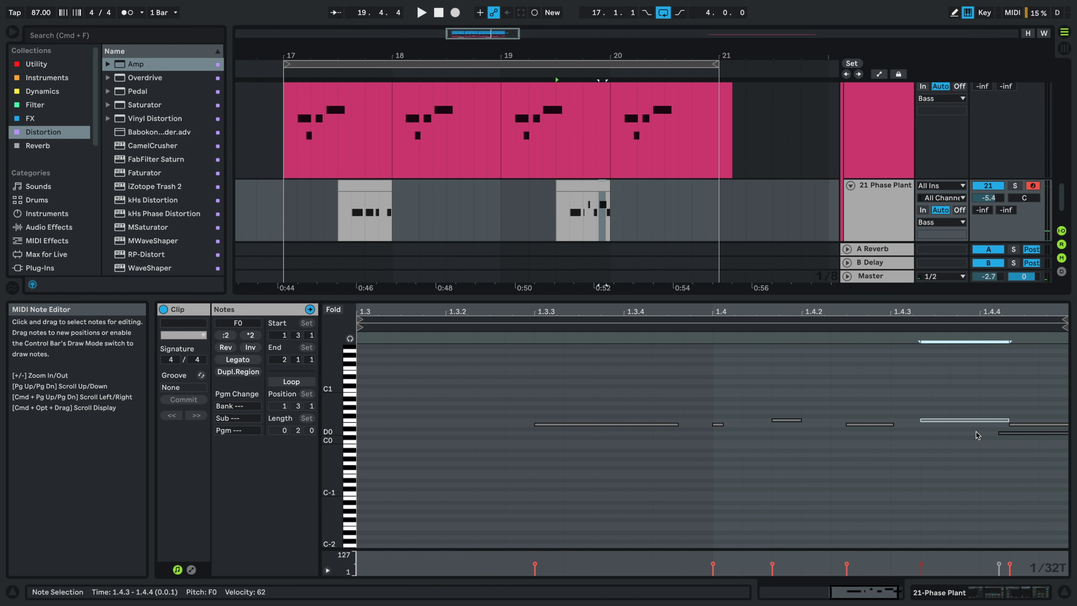
{"action": "key", "text": "super+4"}
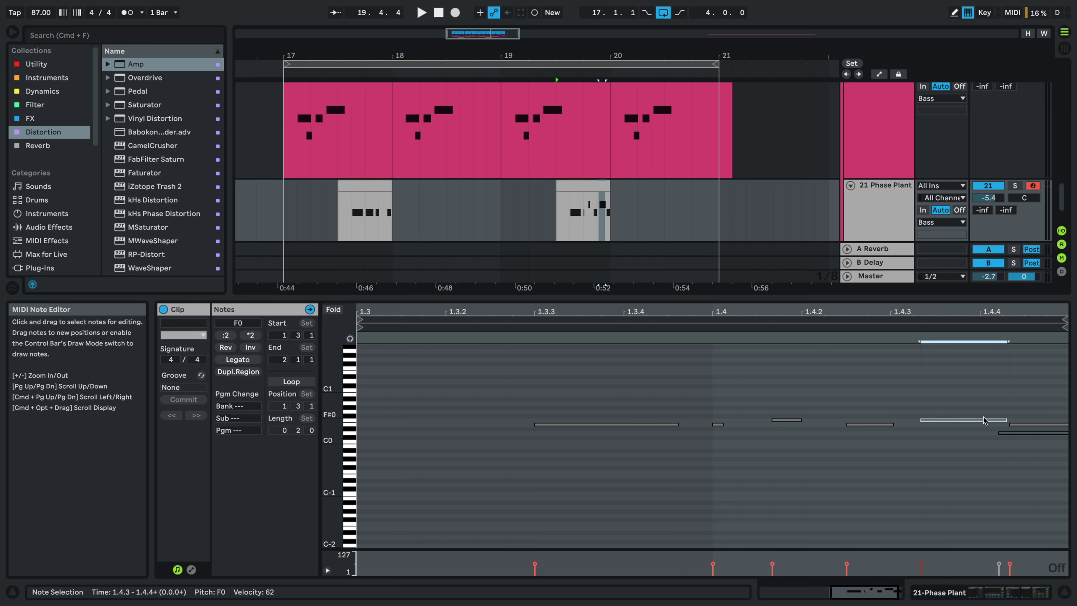
{"action": "left_click_drag", "start_coordinate": [1008, 419], "coordinate": [963, 420]}
{"action": "key", "text": "space"}
{"action": "left_click", "coordinate": [877, 423]}
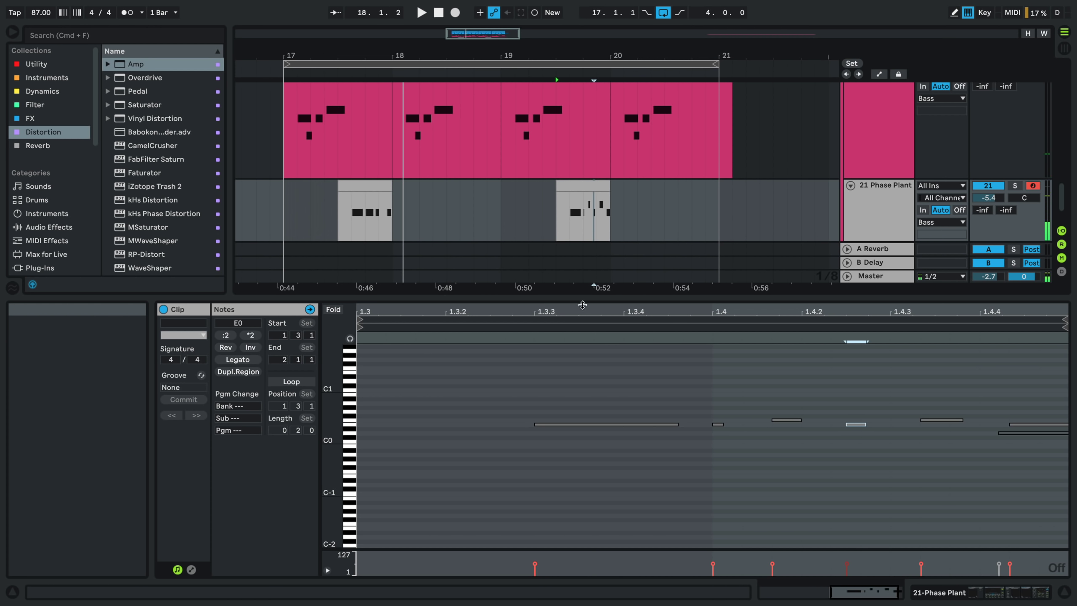
- Collapse the clip editor and fold the DRUM and Bass groups in the arrangement
{"action": "left_click_drag", "start_coordinate": [583, 299], "coordinate": [551, 605]}
{"action": "scroll", "coordinate": [443, 350], "scroll_direction": "down", "scroll_amount": 5}
{"action": "scroll", "coordinate": [444, 350], "scroll_direction": "up", "scroll_amount": 1}
{"action": "scroll", "coordinate": [832, 170], "scroll_direction": "up", "scroll_amount": 15}
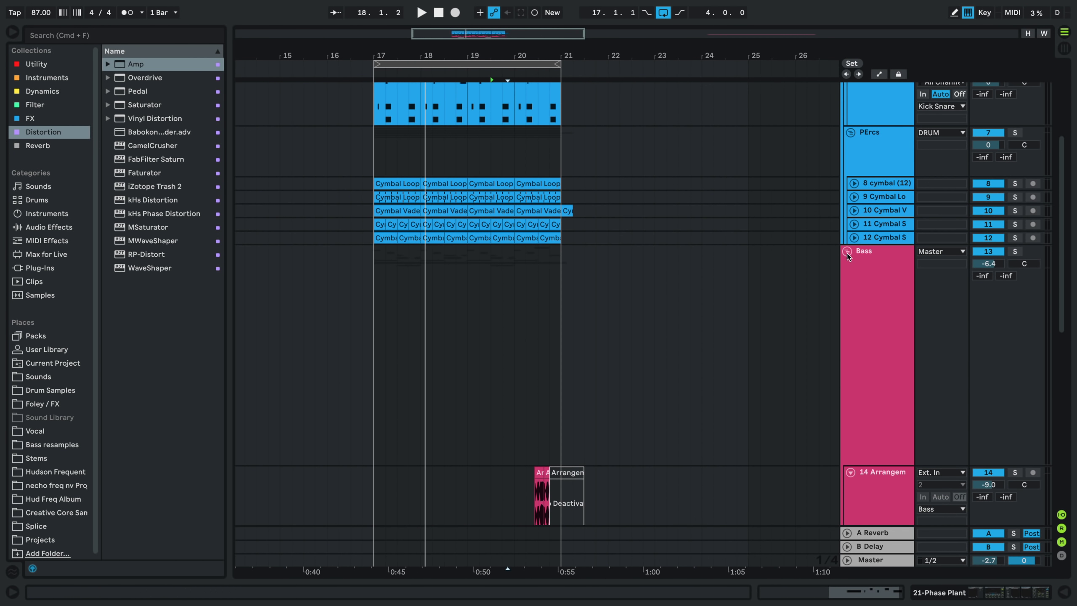
{"action": "left_click", "coordinate": [847, 252], "text": "alt"}
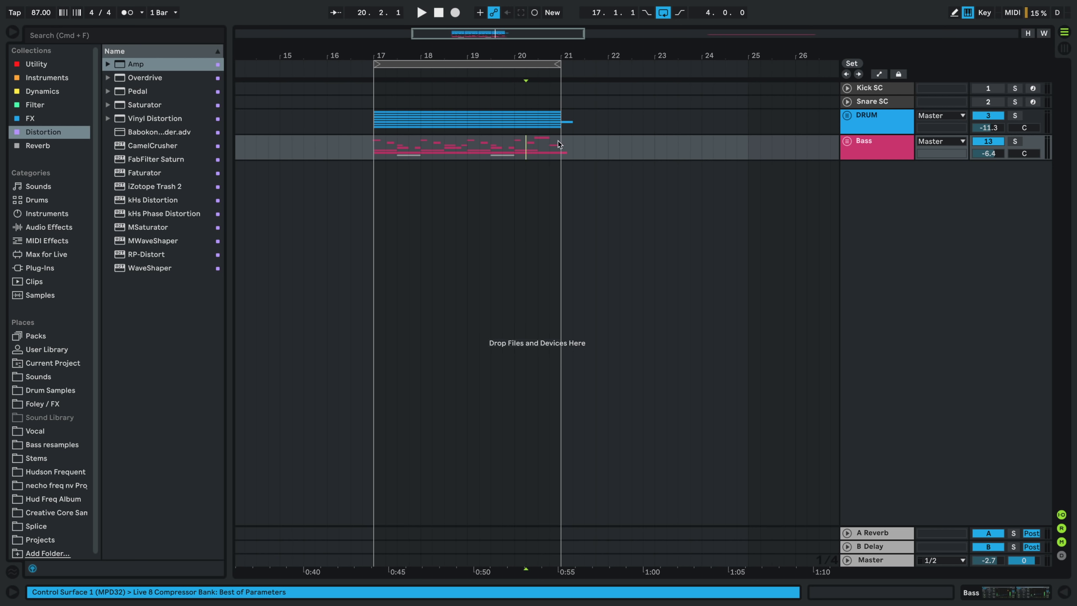
- Duplicate the four-bar drum and bass section to 21.1.1–25.1.1 with an eight-bar loop, and unfold the Bass group
{"action": "left_click", "coordinate": [379, 150]}
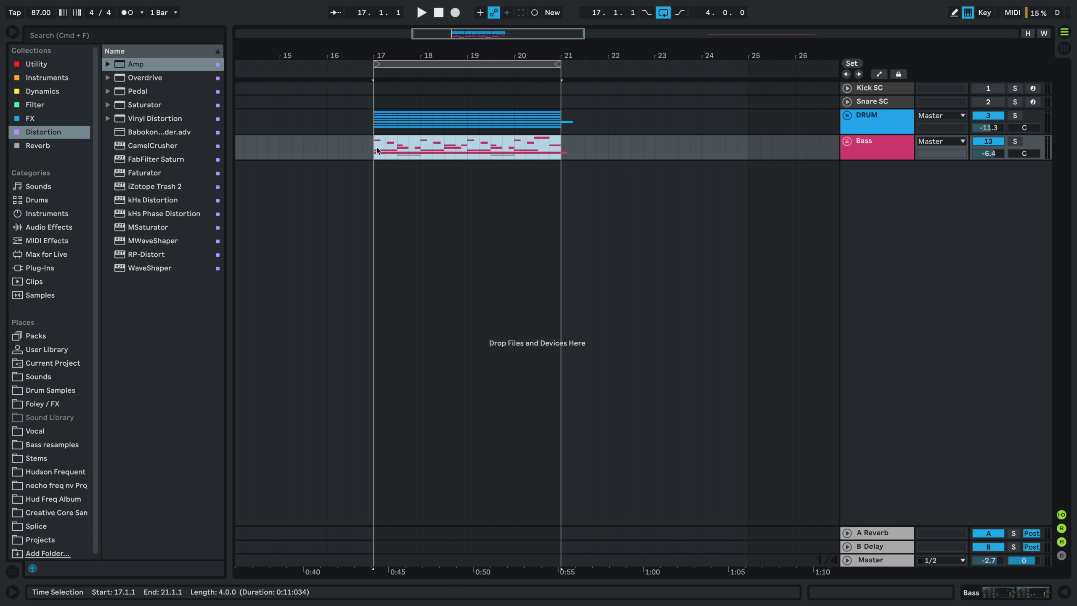
{"action": "key", "text": "super+d"}
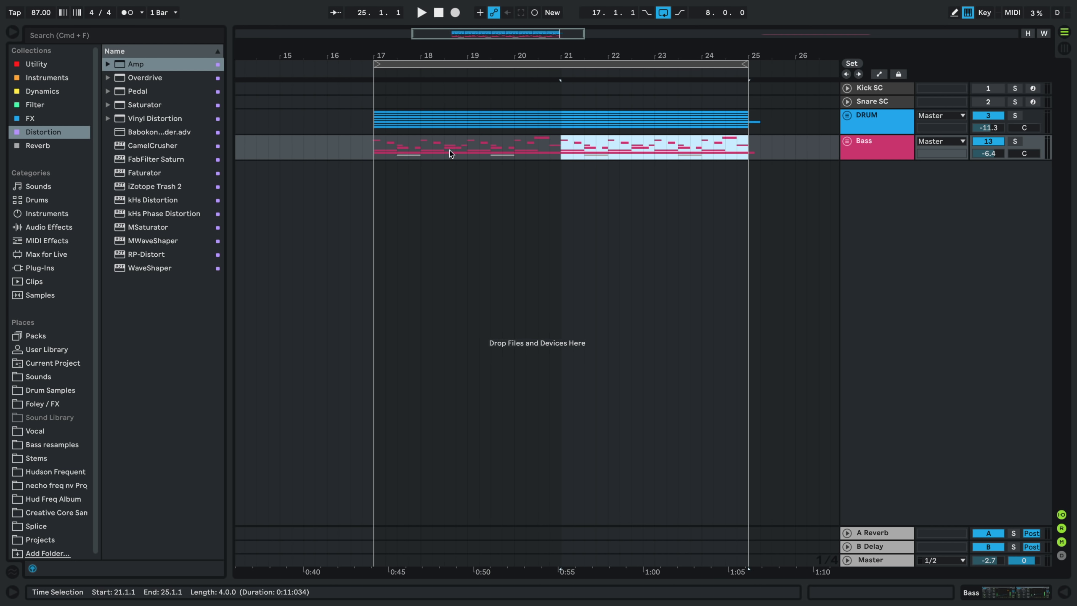
{"action": "left_click", "coordinate": [847, 142]}
{"action": "scroll", "coordinate": [806, 337], "scroll_direction": "down", "scroll_amount": 8}
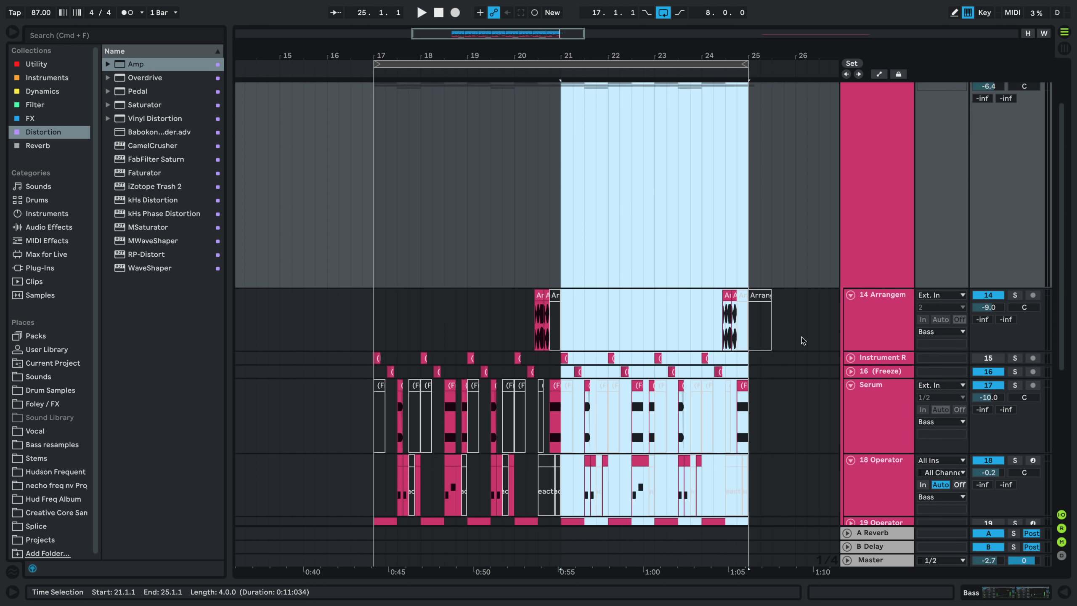
- Review the duplicated Bass group tracks across bars 17 to 25, including the 18 Operator clips and the 14 Arrangement clips around bar 21
{"action": "left_click", "coordinate": [820, 338]}
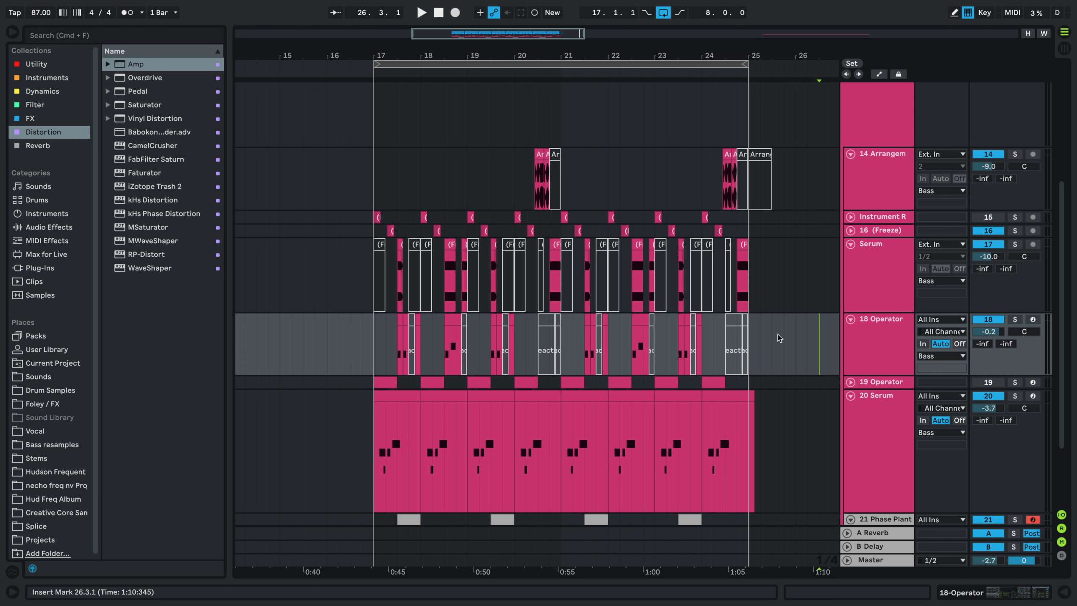
{"action": "scroll", "coordinate": [674, 385], "scroll_direction": "down", "scroll_amount": 5}
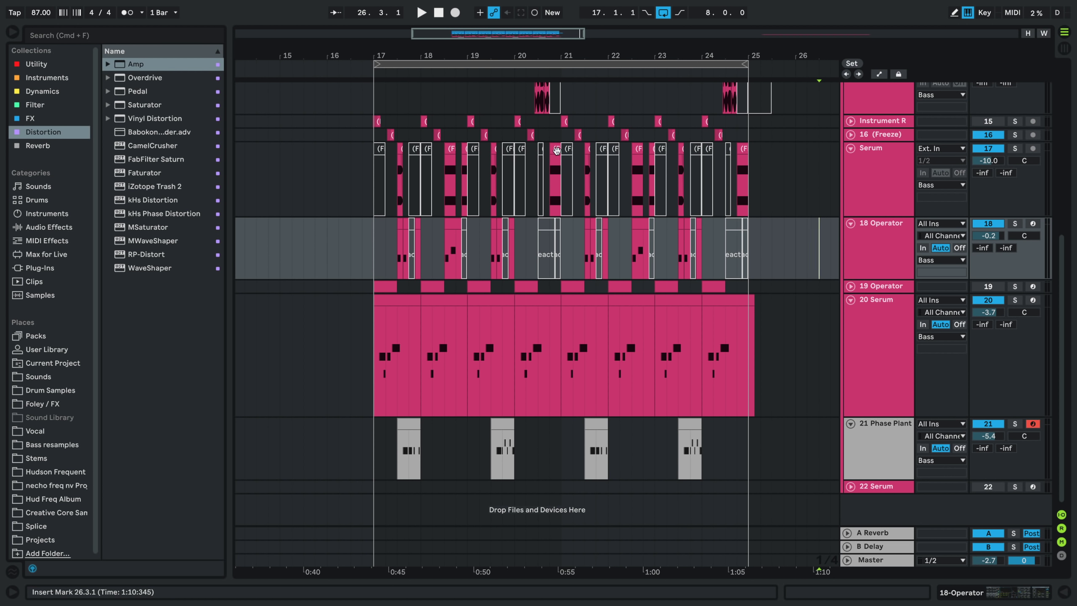
{"action": "scroll", "coordinate": [492, 183], "scroll_direction": "up", "scroll_amount": 2}
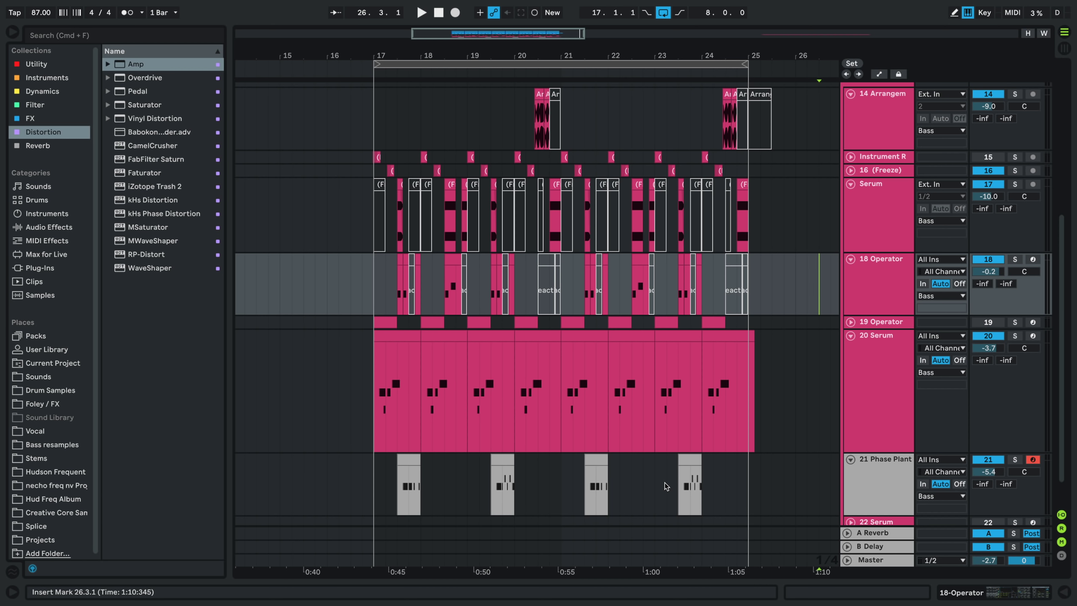
{"action": "scroll", "coordinate": [659, 479], "scroll_direction": "left", "scroll_amount": 1}
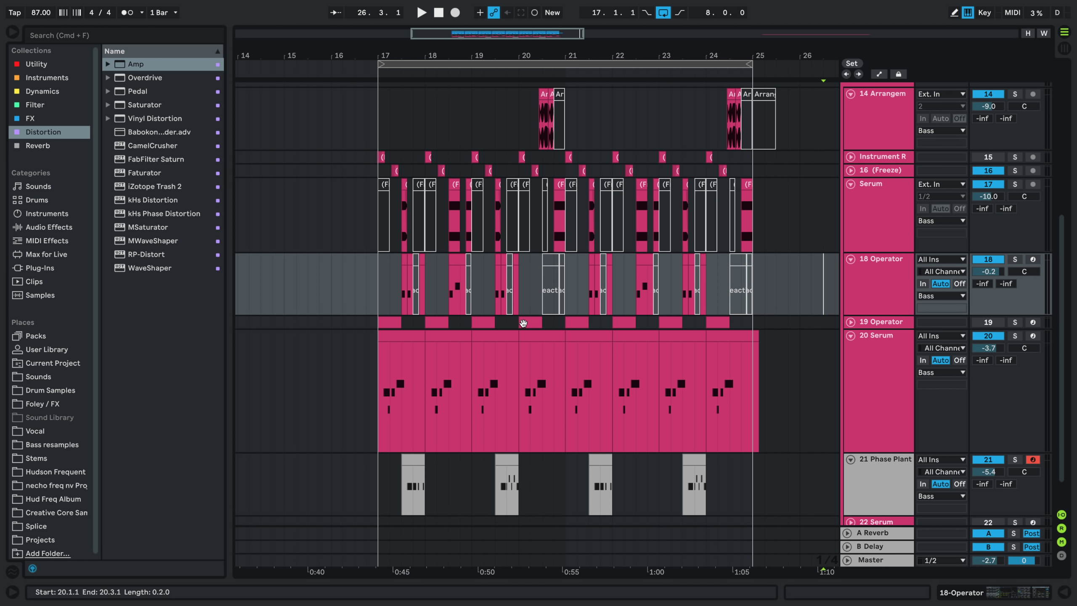
{"action": "left_click_drag", "start_coordinate": [517, 69], "coordinate": [443, 257]}
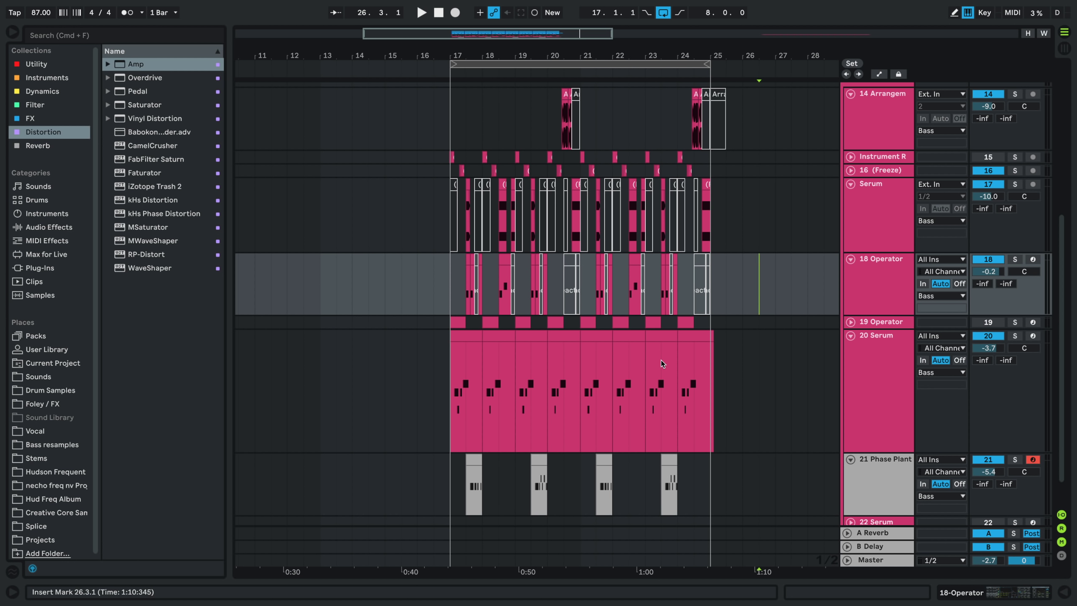
{"action": "left_click_drag", "start_coordinate": [452, 290], "coordinate": [581, 304]}
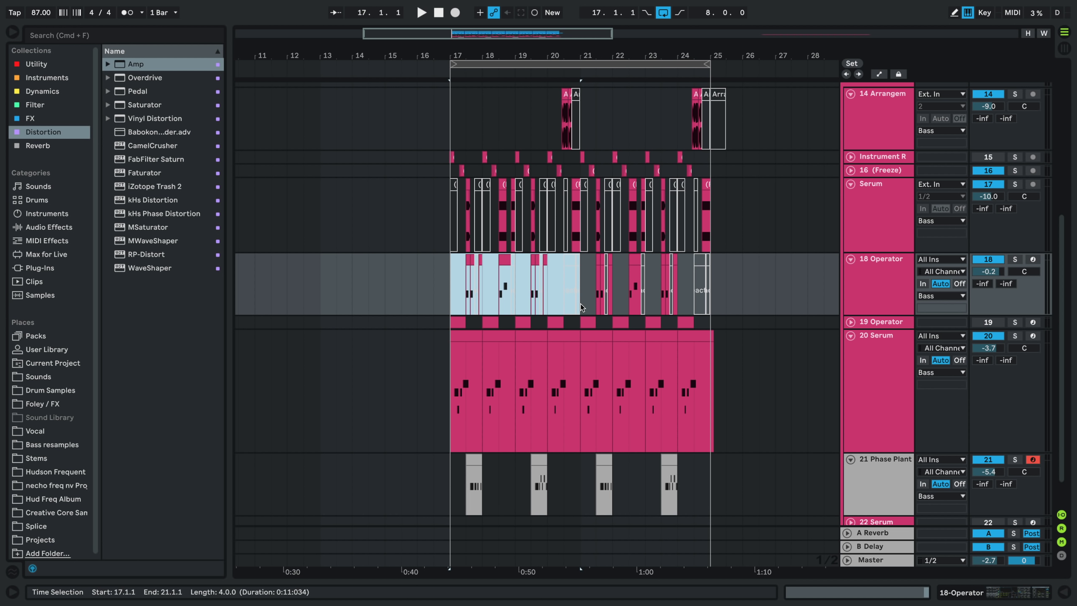
{"action": "left_click", "coordinate": [583, 296]}
{"action": "left_click", "coordinate": [449, 298]}
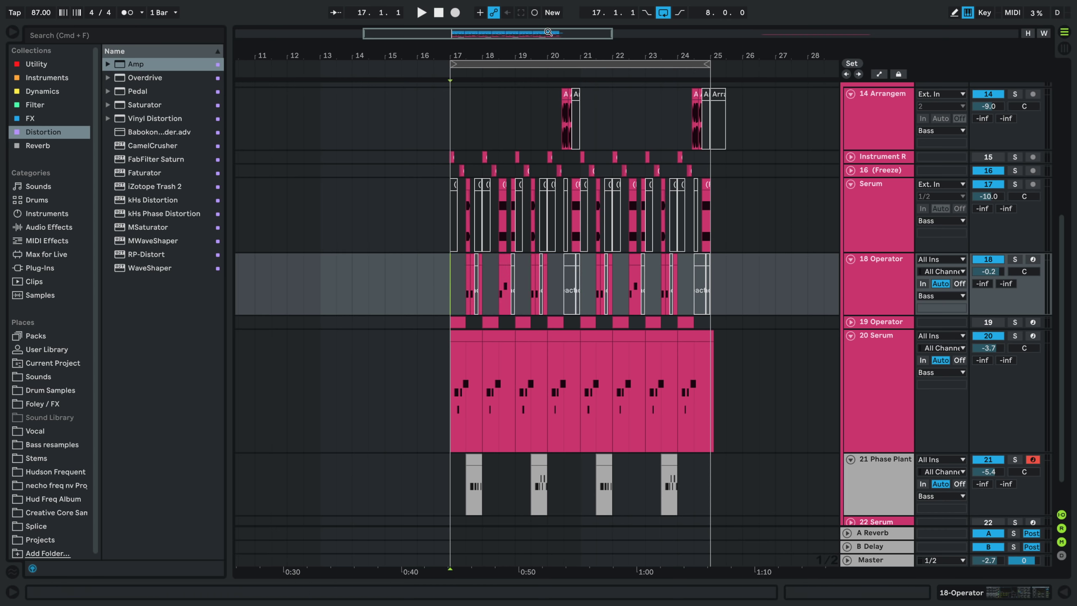
{"action": "left_click_drag", "start_coordinate": [549, 32], "coordinate": [621, 31]}
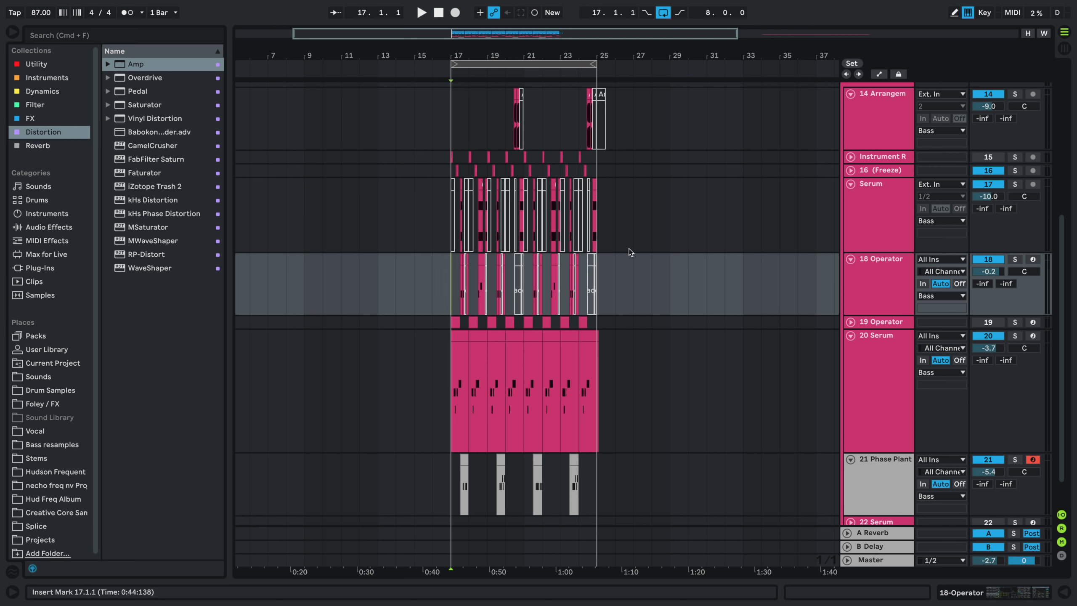
{"action": "scroll", "coordinate": [640, 251], "scroll_direction": "up", "scroll_amount": 2}
{"action": "left_click_drag", "start_coordinate": [511, 183], "coordinate": [533, 170]}
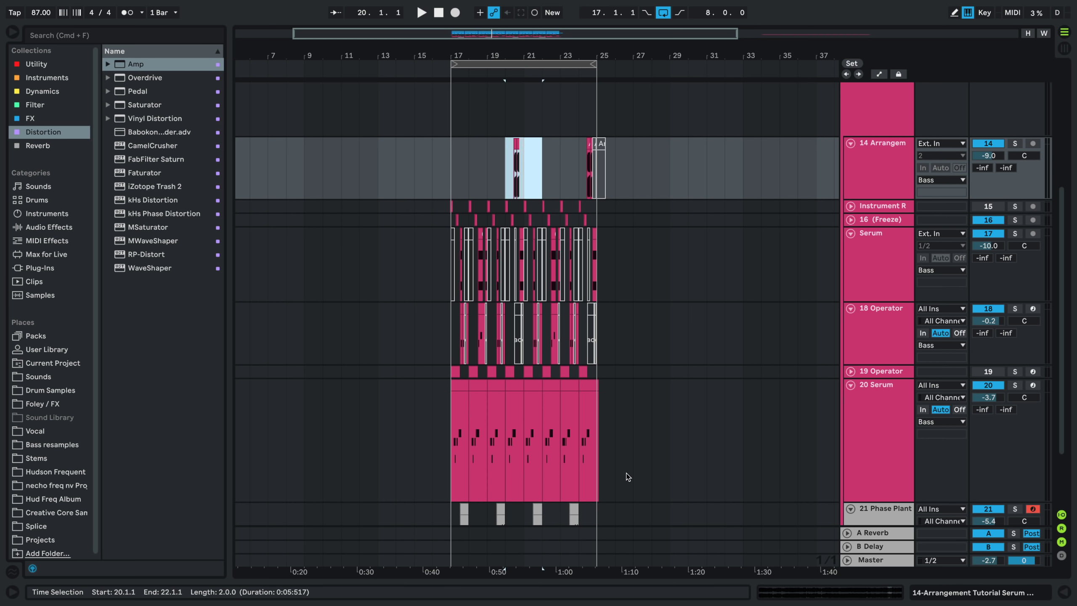
- Fold the 20 Serum and 21 Phase Plant tracks, and collapse the Bass group
{"action": "scroll", "coordinate": [662, 497], "scroll_direction": "up", "scroll_amount": 5}
{"action": "scroll", "coordinate": [671, 499], "scroll_direction": "down", "scroll_amount": 6}
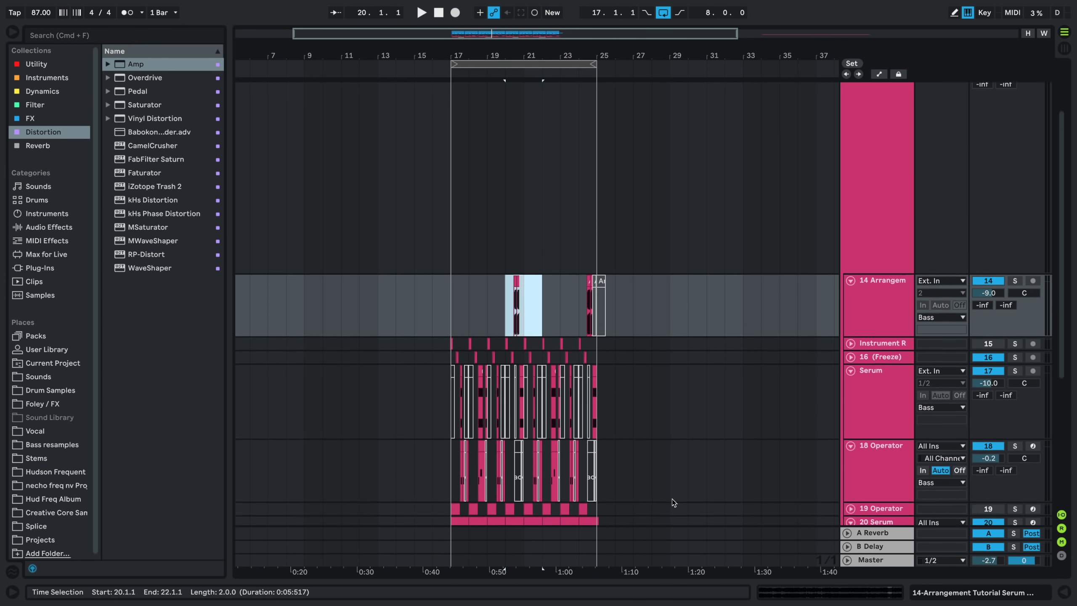
{"action": "scroll", "coordinate": [674, 498], "scroll_direction": "down", "scroll_amount": 1}
{"action": "left_click", "coordinate": [850, 306]}
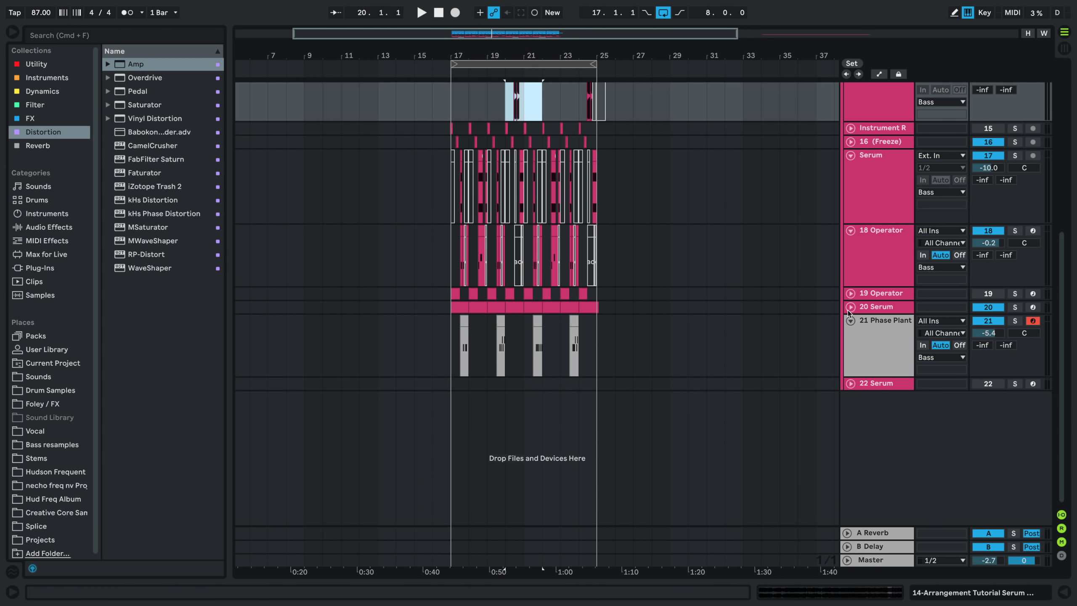
{"action": "left_click", "coordinate": [850, 321]}
{"action": "scroll", "coordinate": [740, 321], "scroll_direction": "up", "scroll_amount": 8}
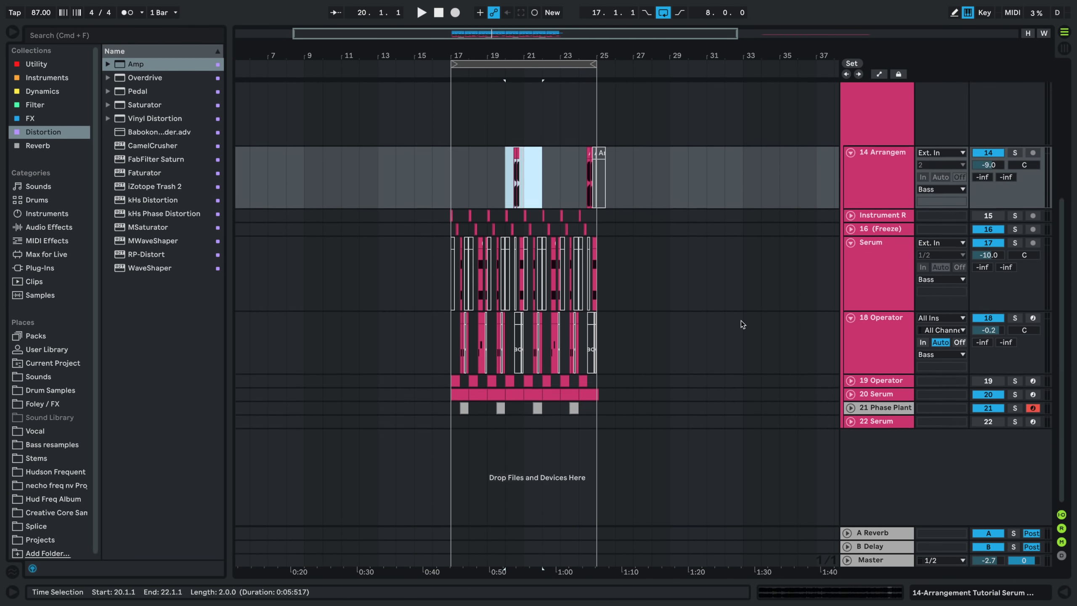
{"action": "scroll", "coordinate": [844, 359], "scroll_direction": "up", "scroll_amount": 8}
{"action": "scroll", "coordinate": [728, 349], "scroll_direction": "down", "scroll_amount": 1}
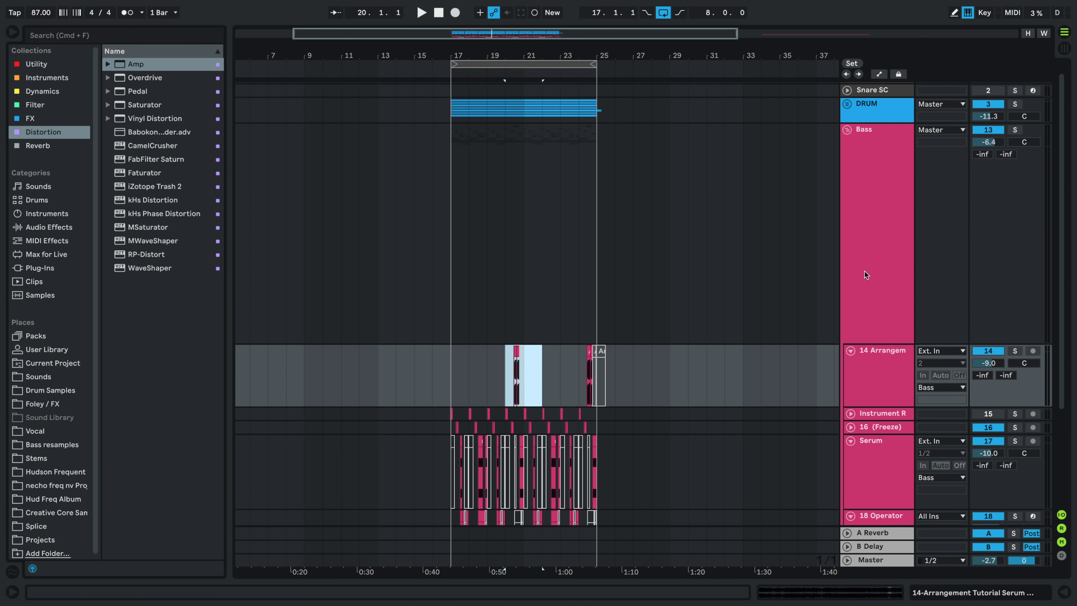
{"action": "left_click", "coordinate": [847, 130]}
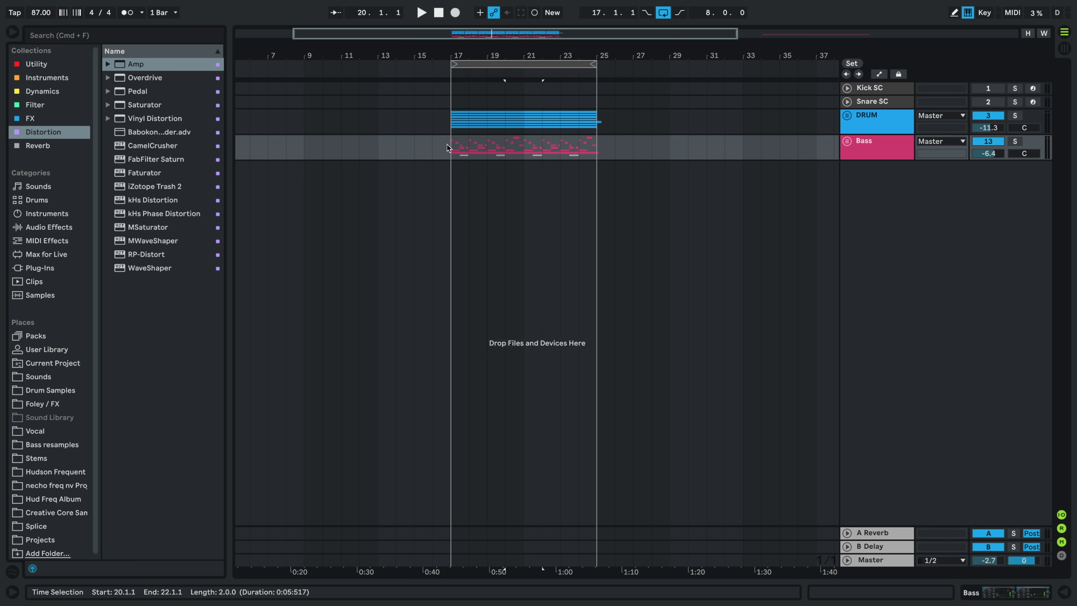
- Play the eight-bar drum and bass loop from 17.1.1
{"action": "scroll", "coordinate": [446, 145], "scroll_direction": "left", "scroll_amount": 3}
{"action": "left_click", "coordinate": [490, 152]}
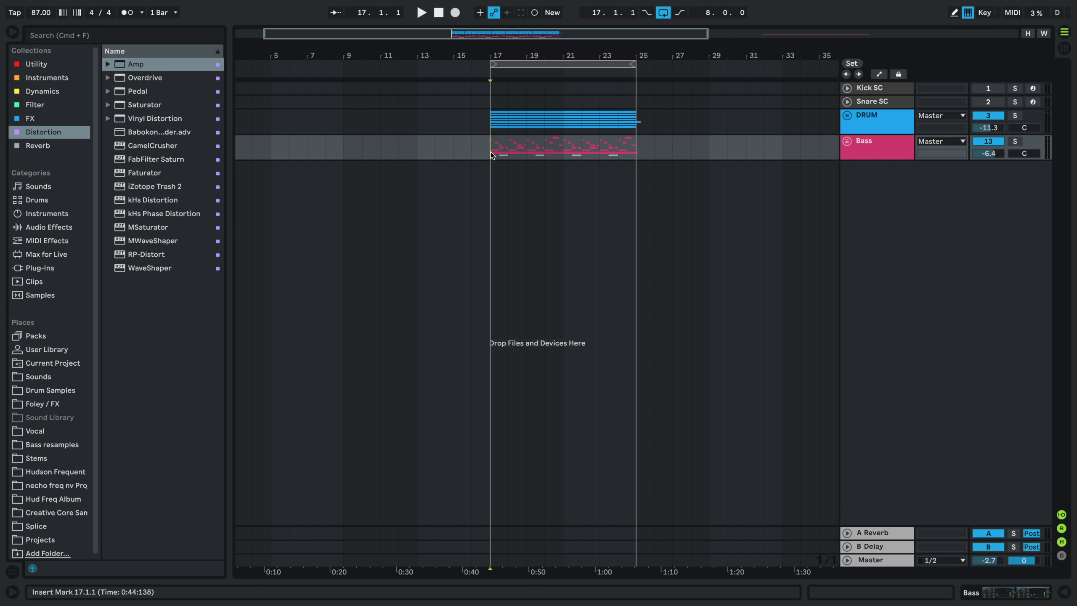
{"action": "key", "text": "space"}
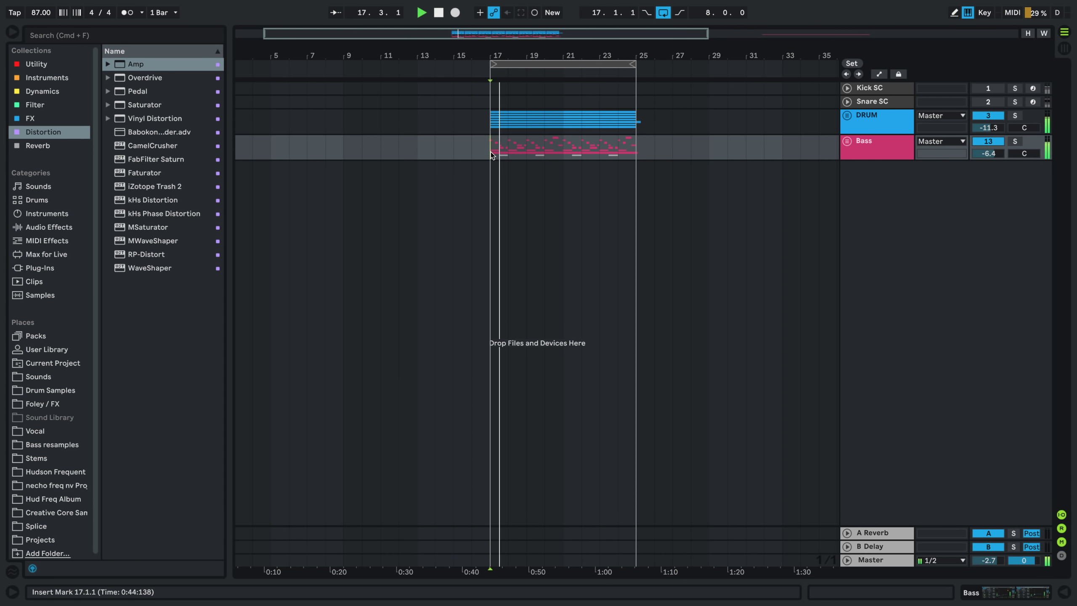